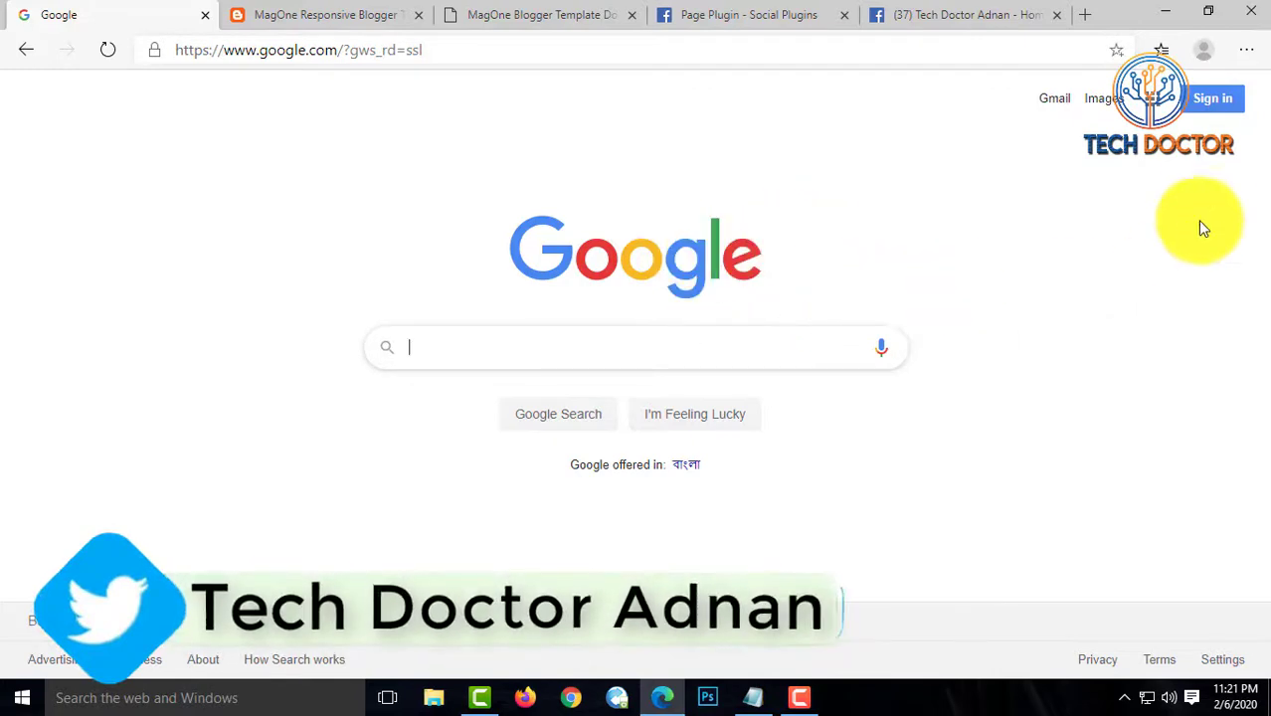
Open Blogger from the list of Google apps on the Google home page
left_click(1161, 98)
scroll(1072, 378, "down", 3)
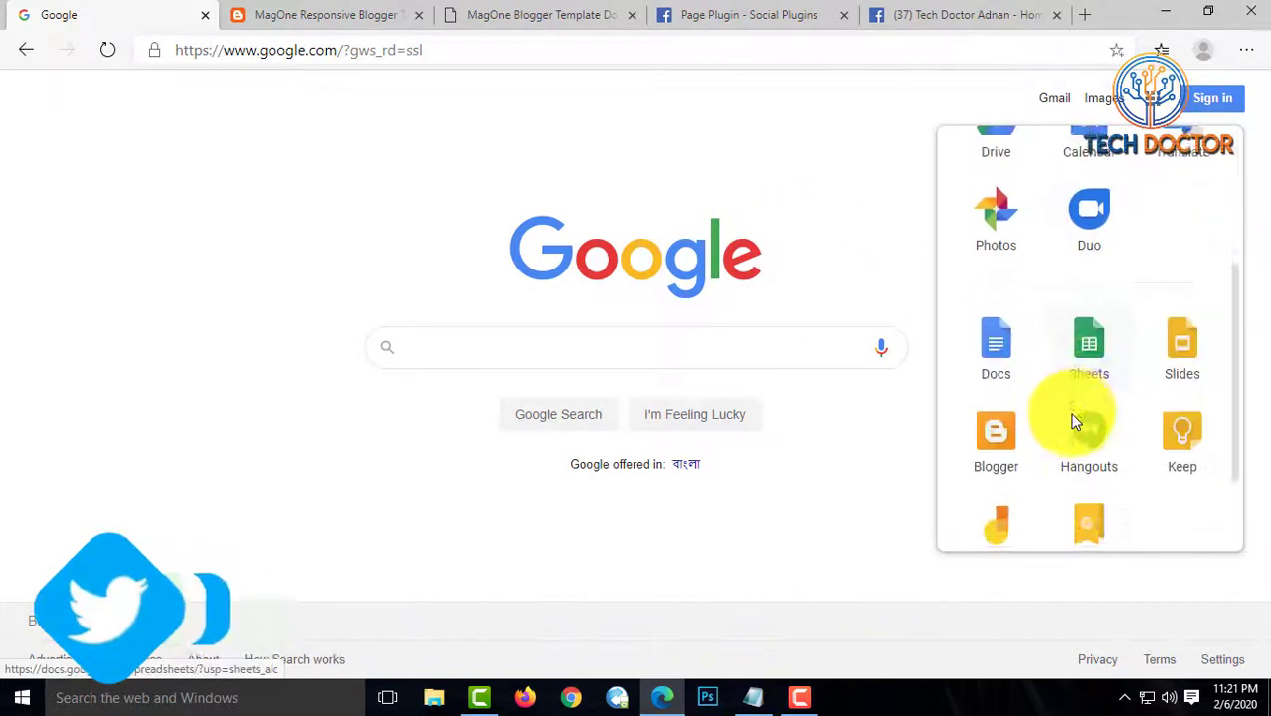
scroll(1072, 422, "down", 2)
left_click(995, 340)
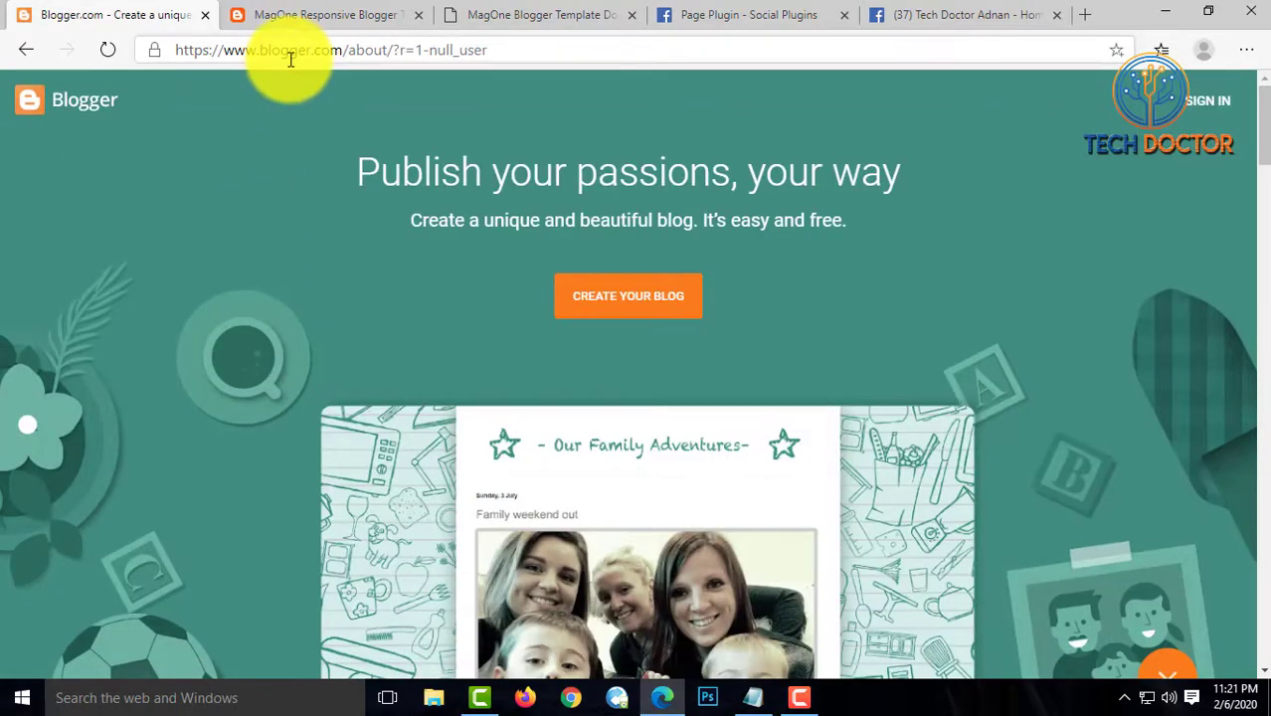
left_click(290, 60)
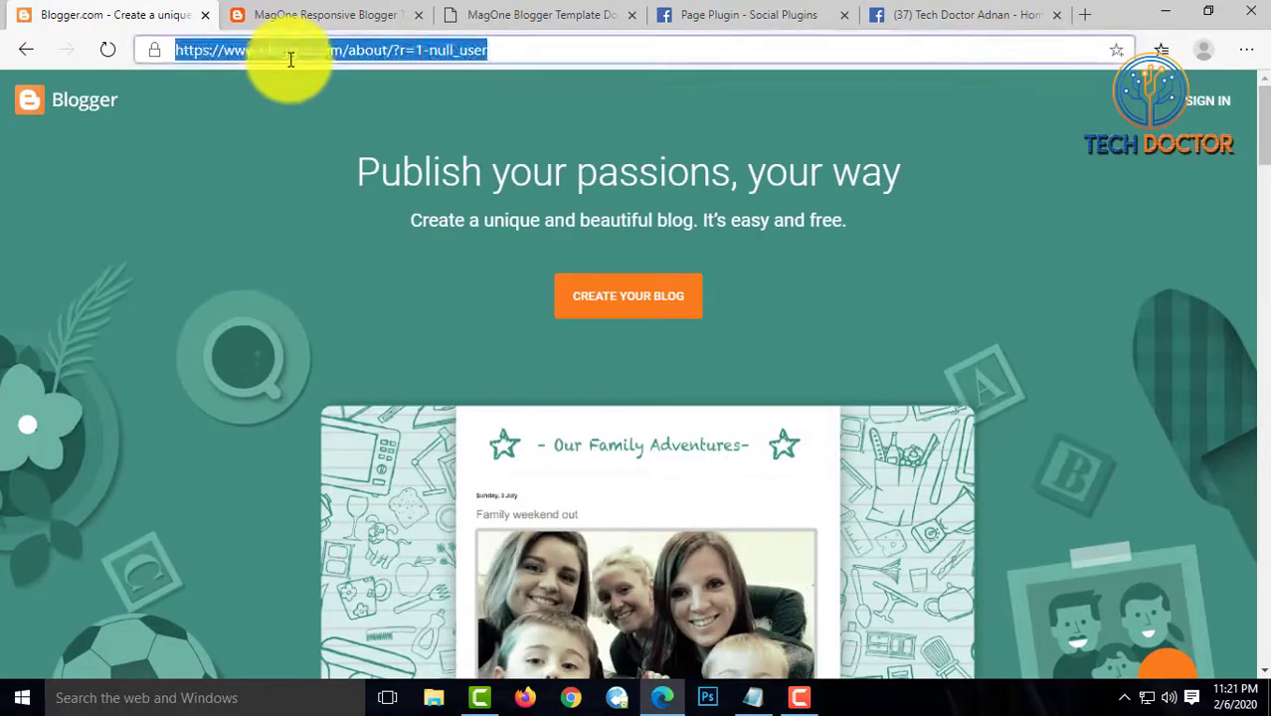
type("www.")
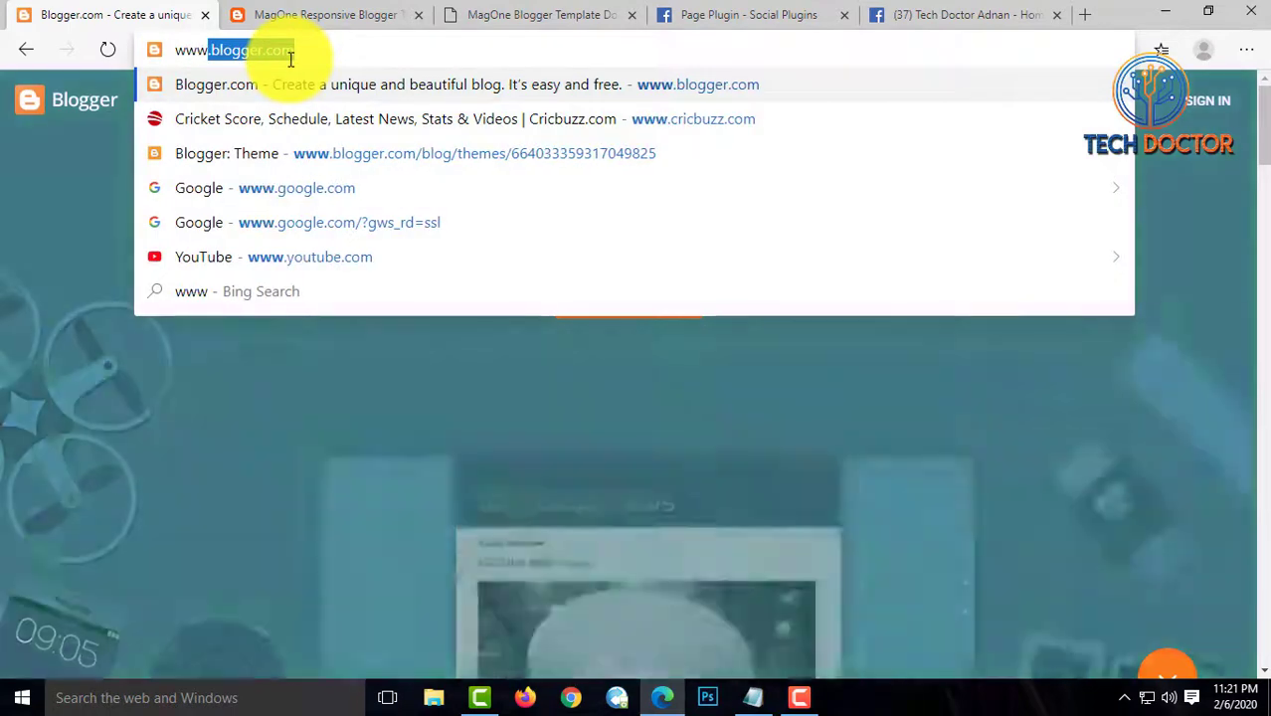
type("blogger")
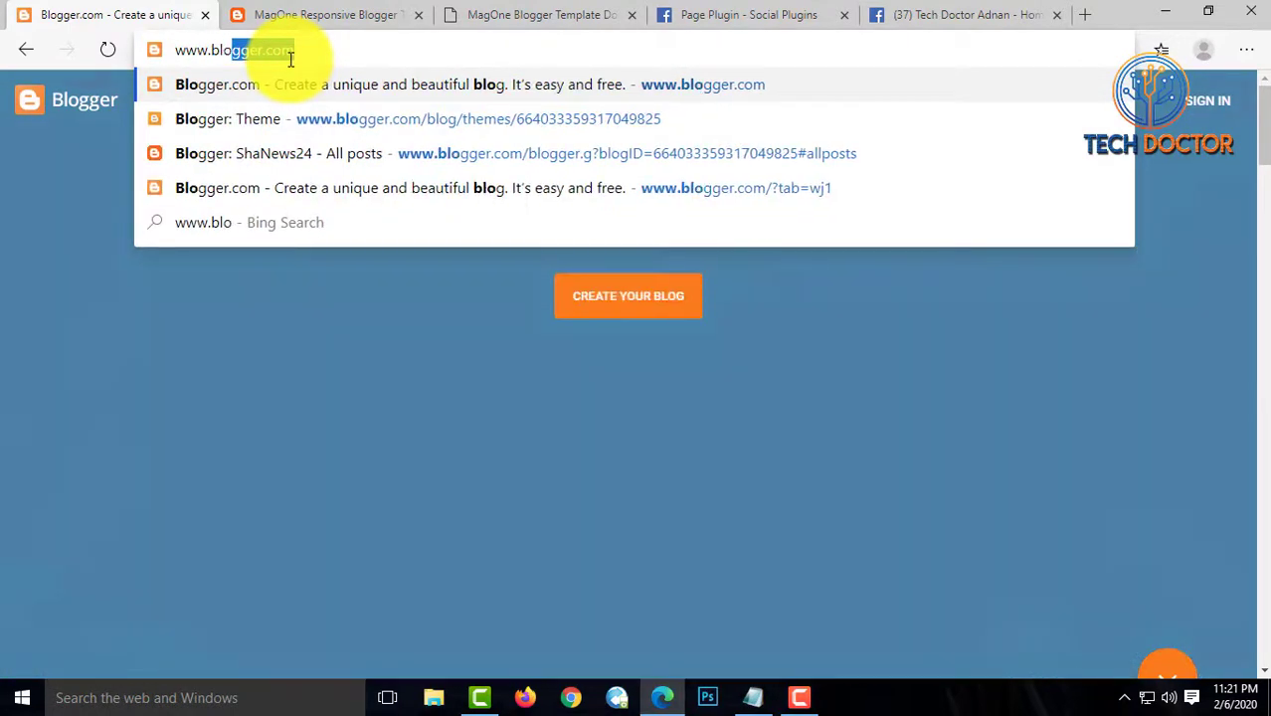
type(".co")
key("Return")
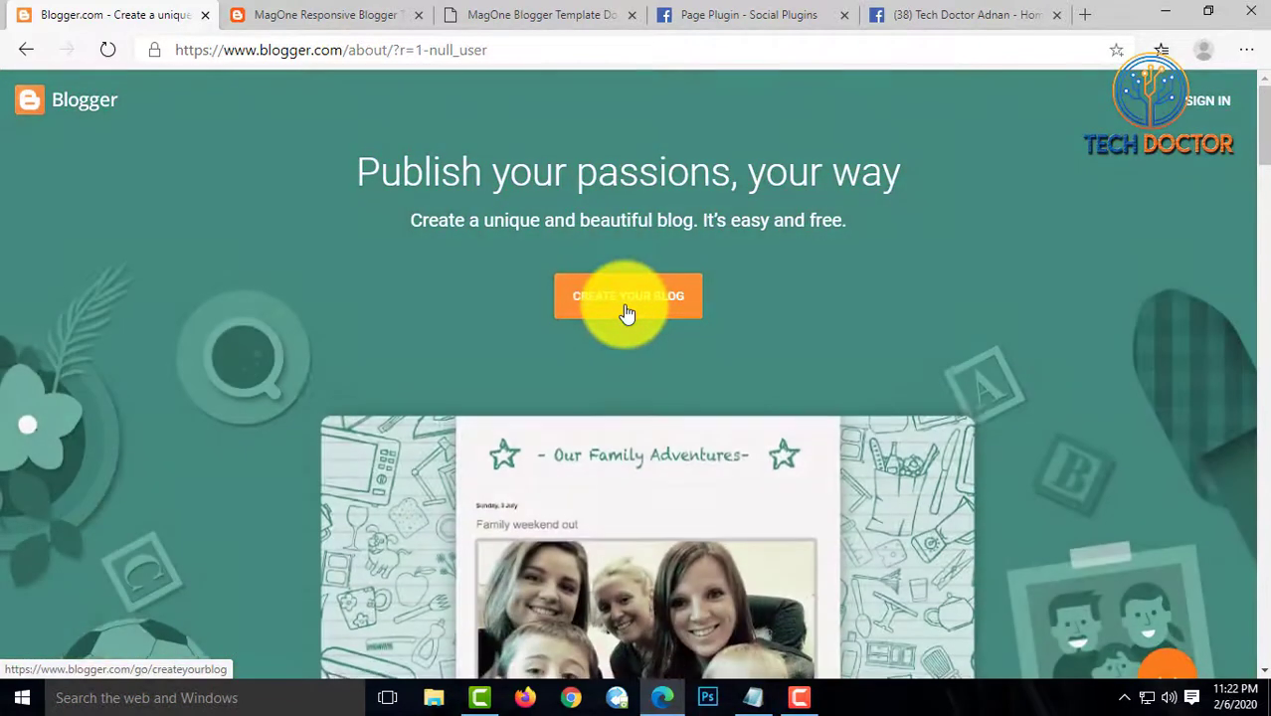
Start creating a blog, sign in to the listed SHA NEWS24 account with its password, and dismiss the offer to save the password
left_click(628, 298)
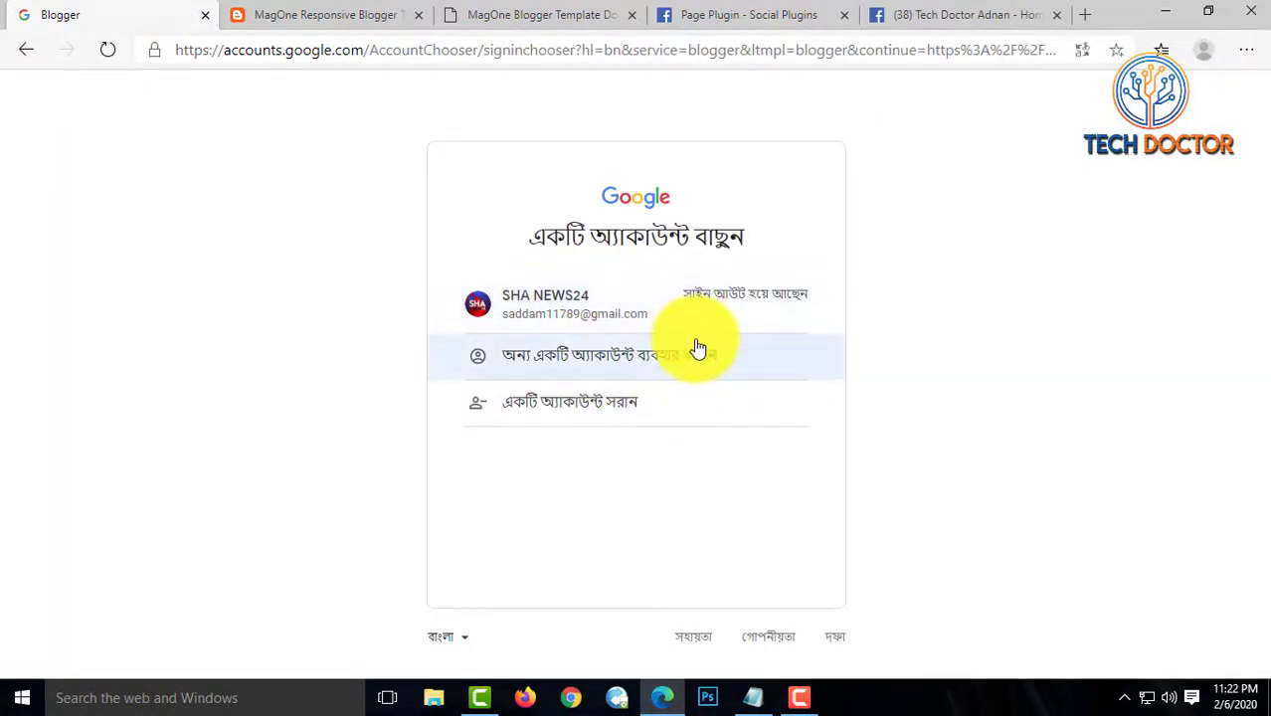
left_click(623, 319)
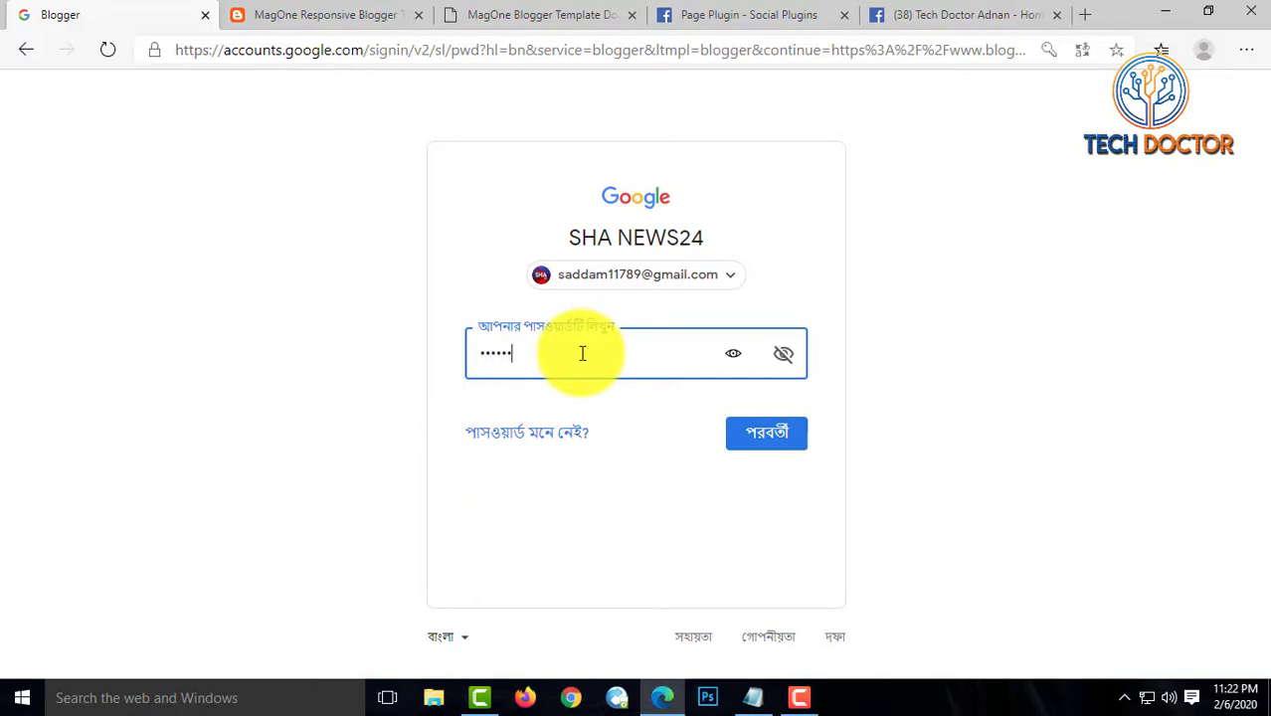
key("Return")
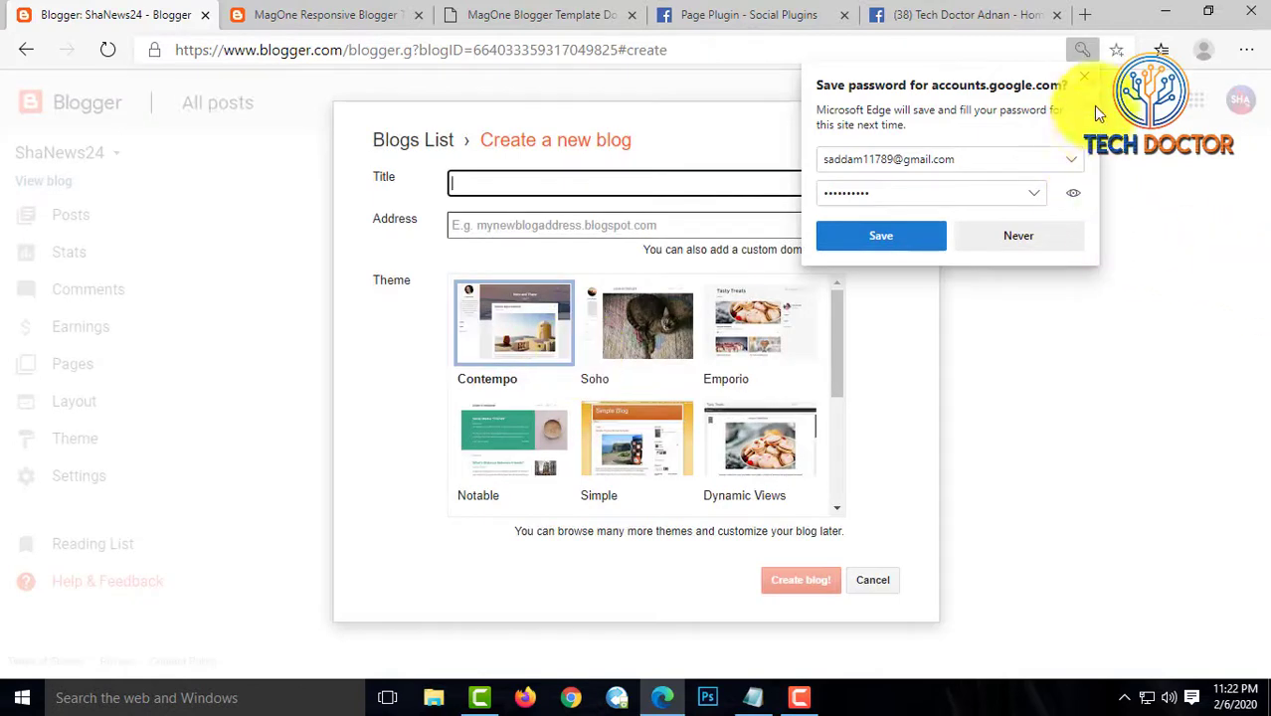
left_click(1087, 84)
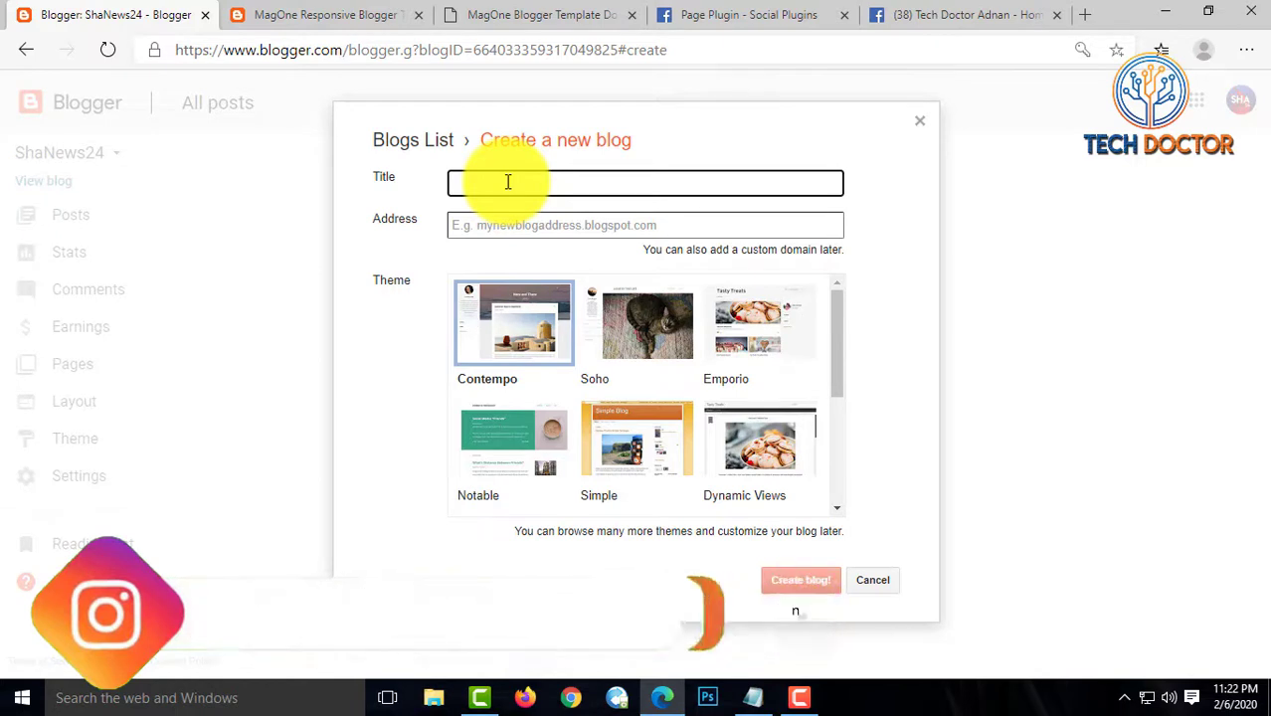
Fill in the new blog form with the title News and the address News23.blogspot.com
type("News")
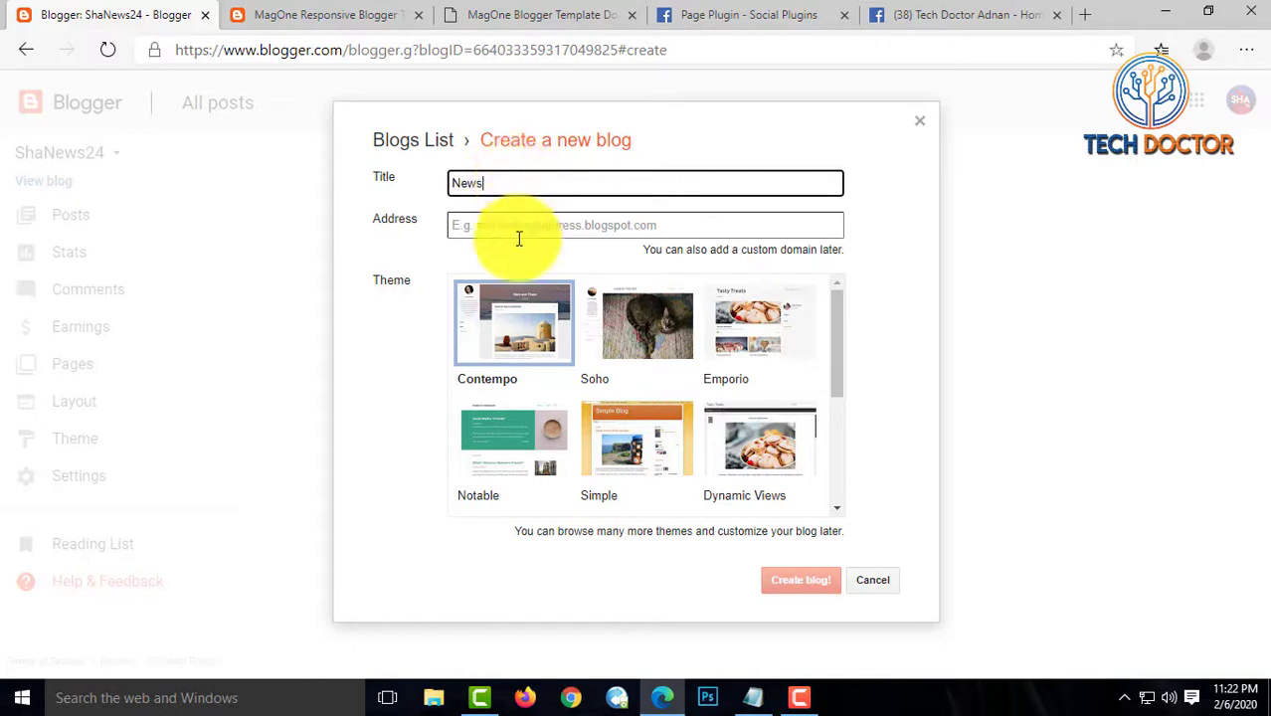
left_click(514, 229)
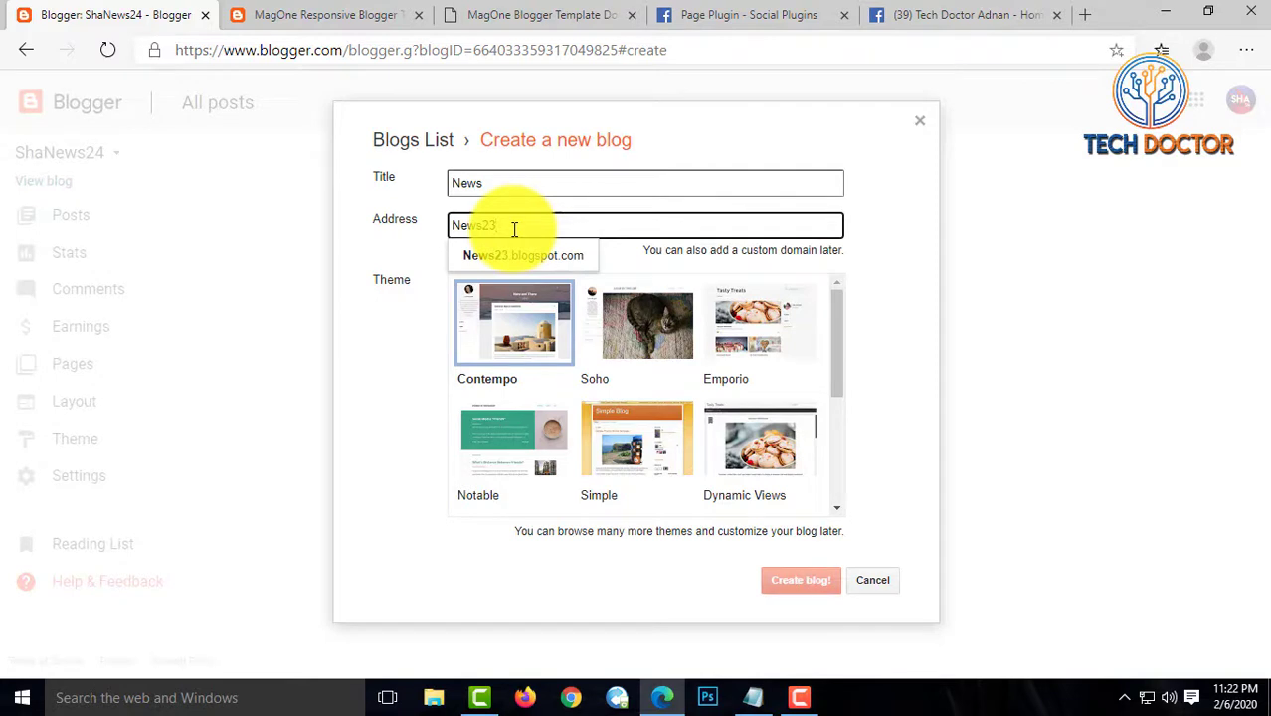
left_click(621, 255)
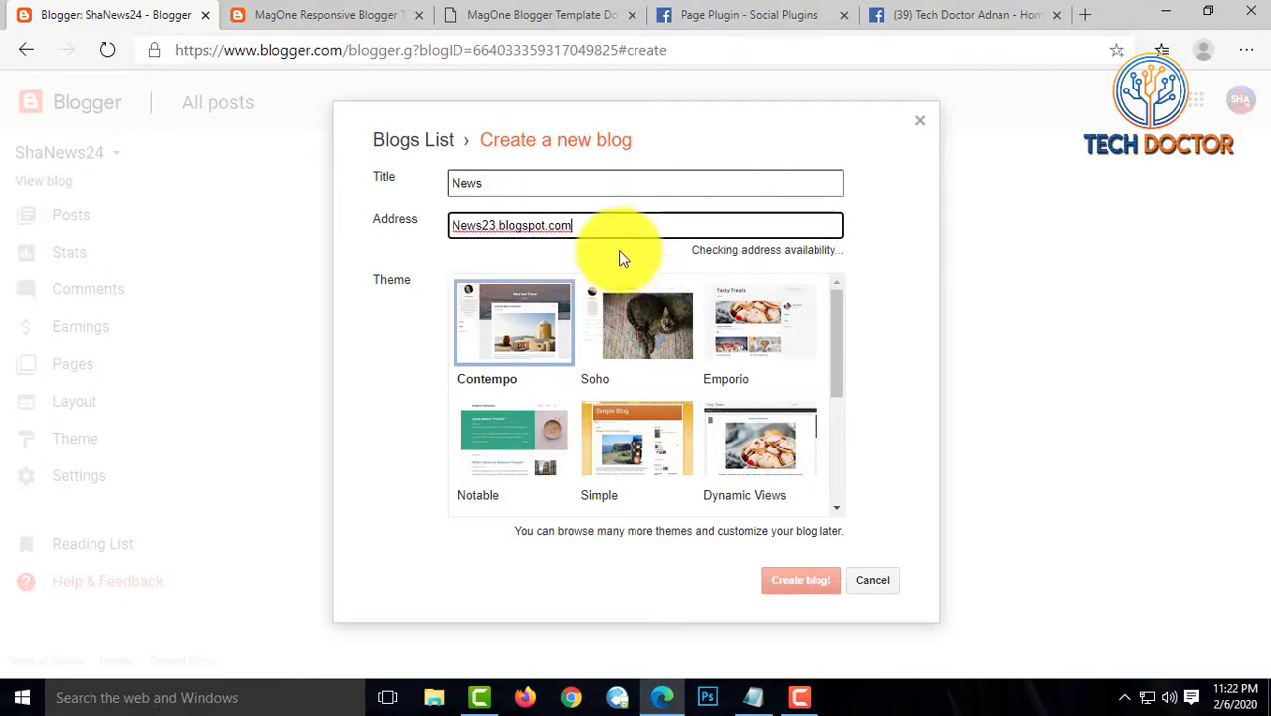
left_click_drag(576, 227, 463, 233)
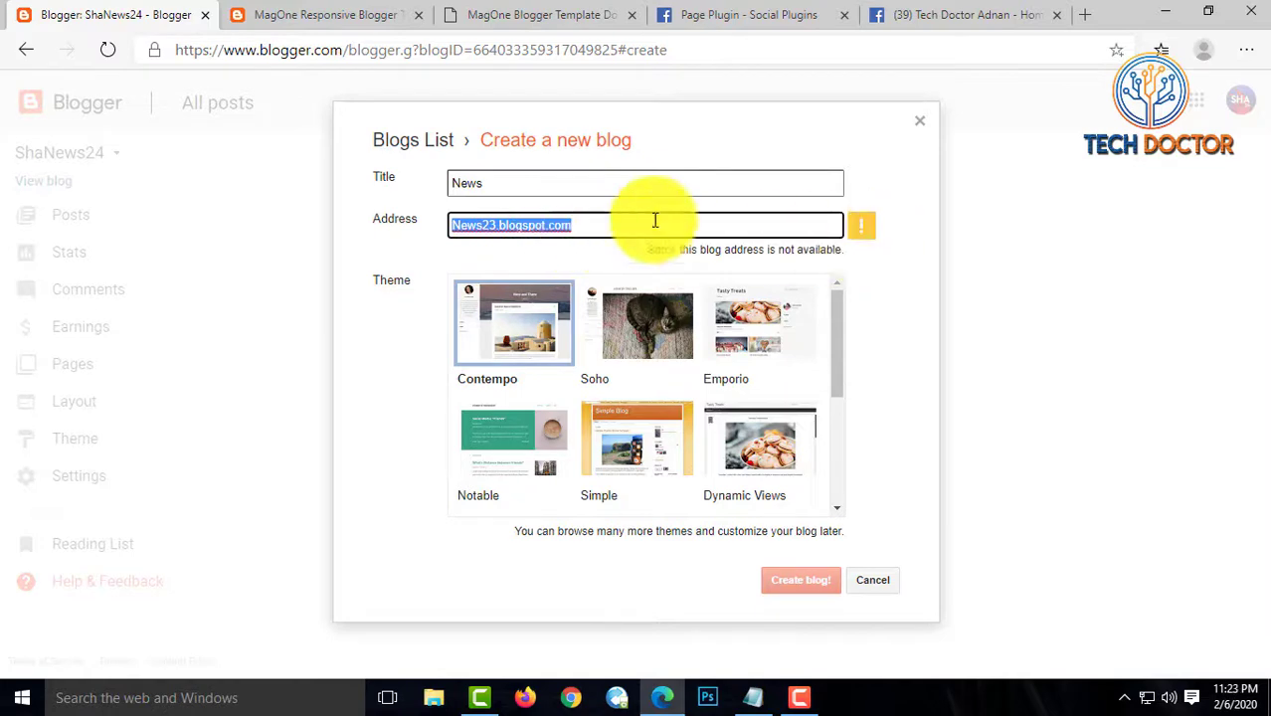
Search the web for prothom alo in a new browser tab and open the newspaper's site to examine its domain name
left_click(1080, 14)
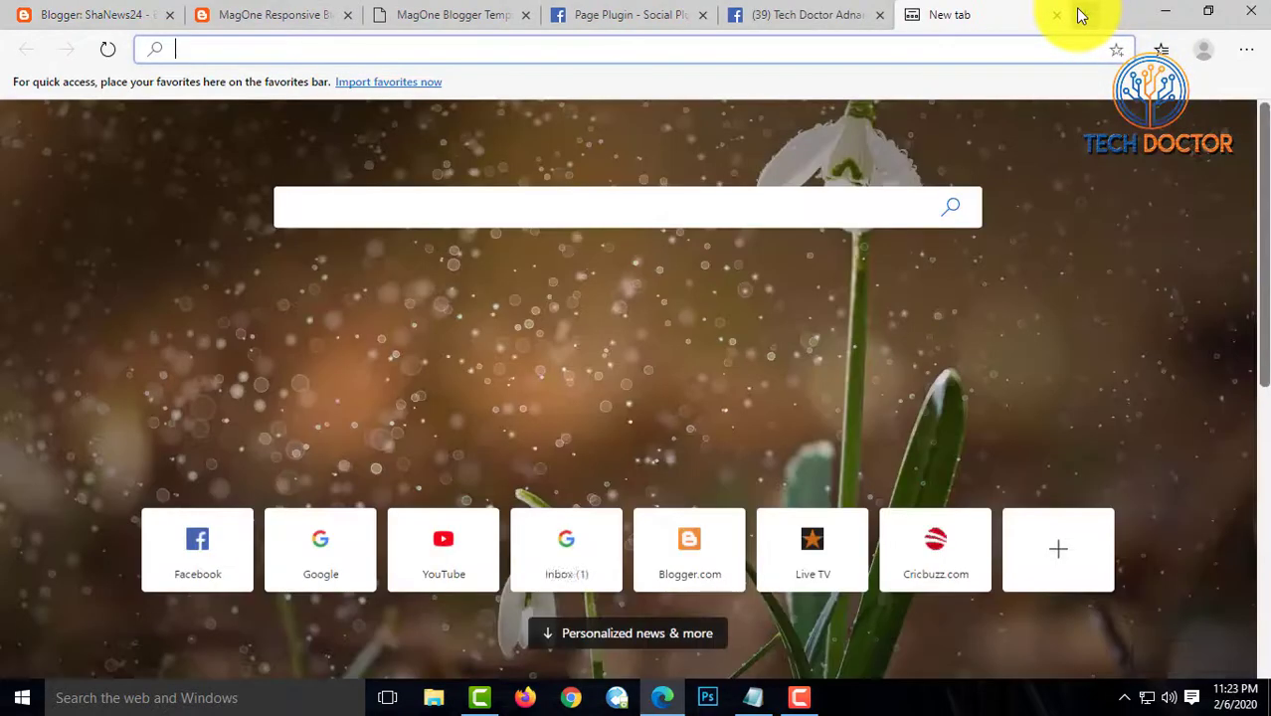
type("protho")
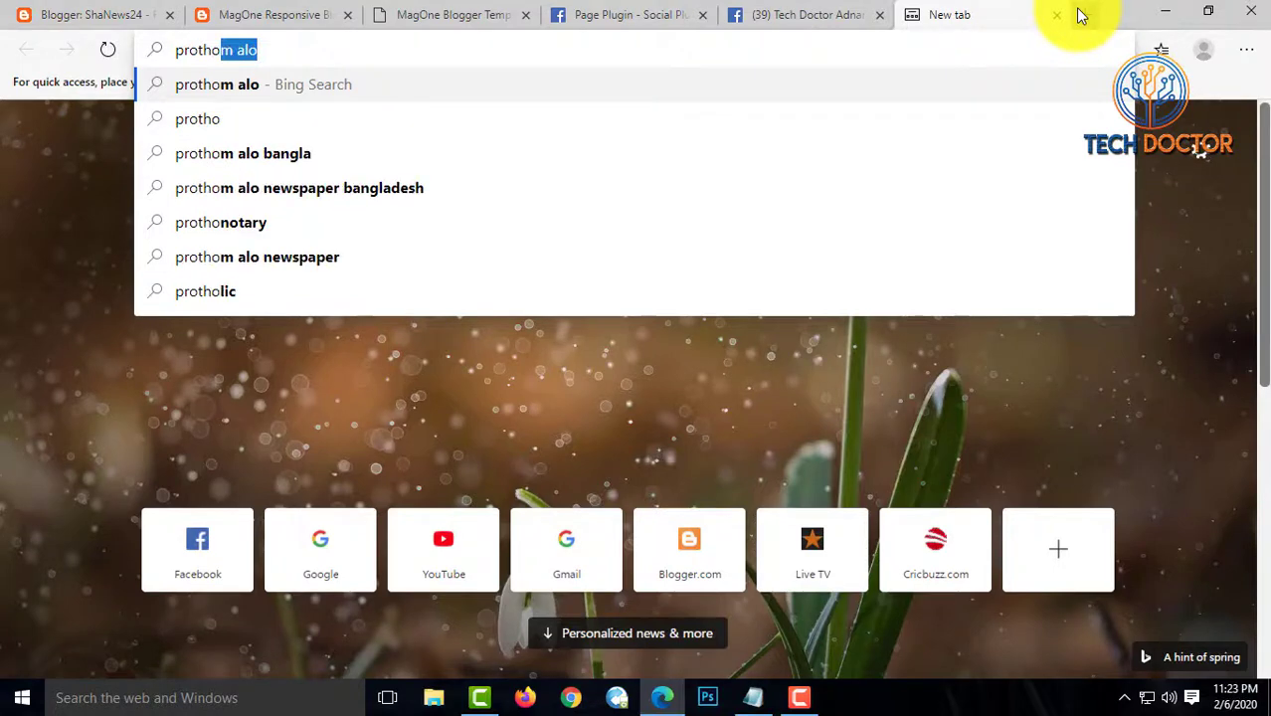
key("Return")
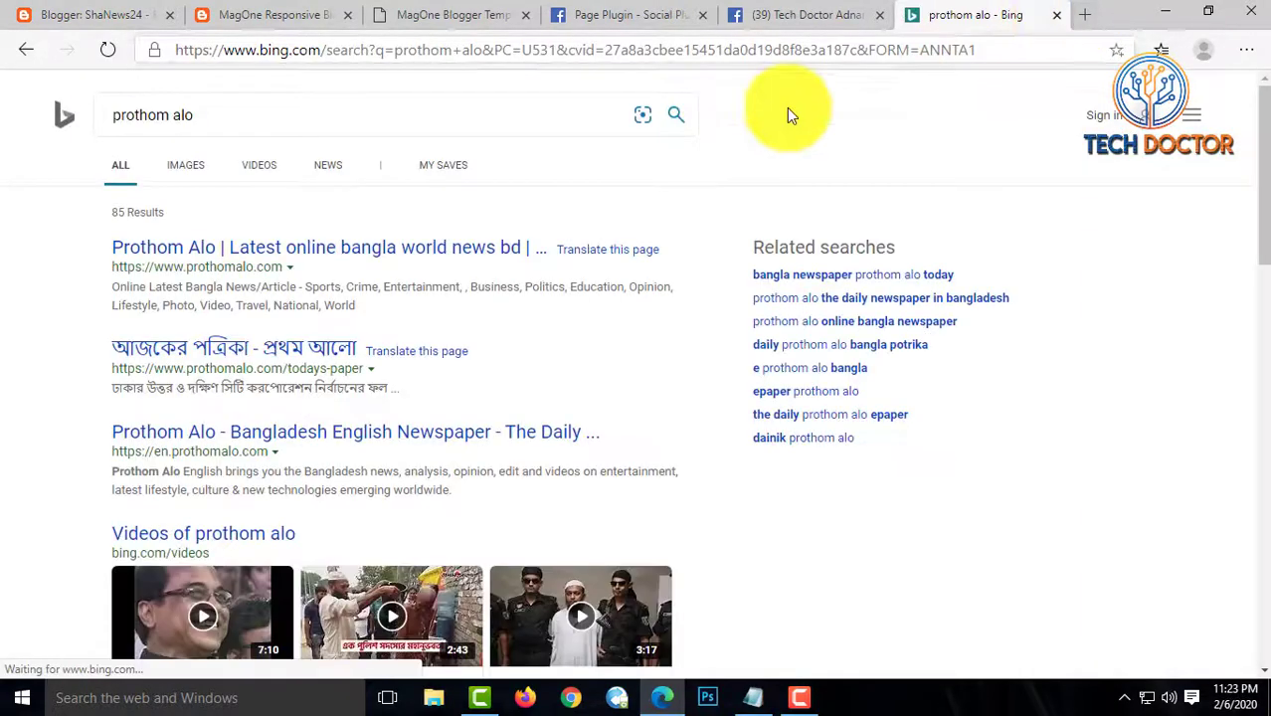
left_click(446, 265)
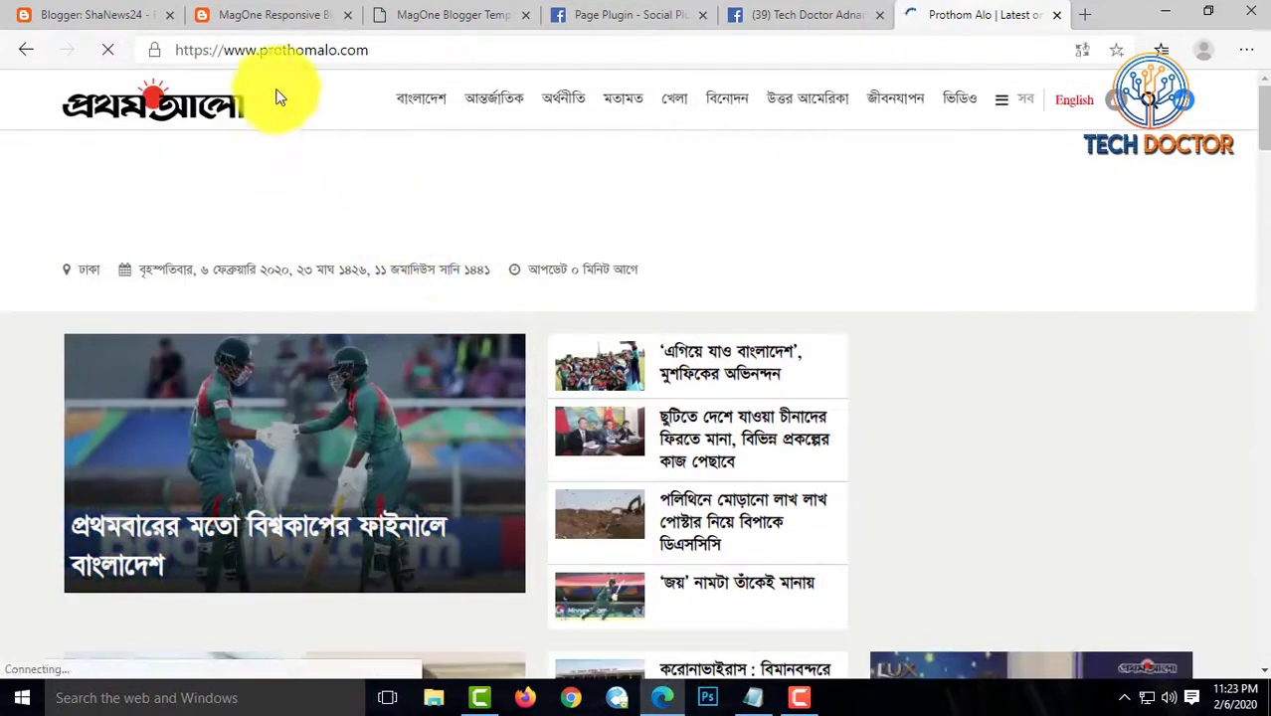
left_click_drag(320, 53, 277, 57)
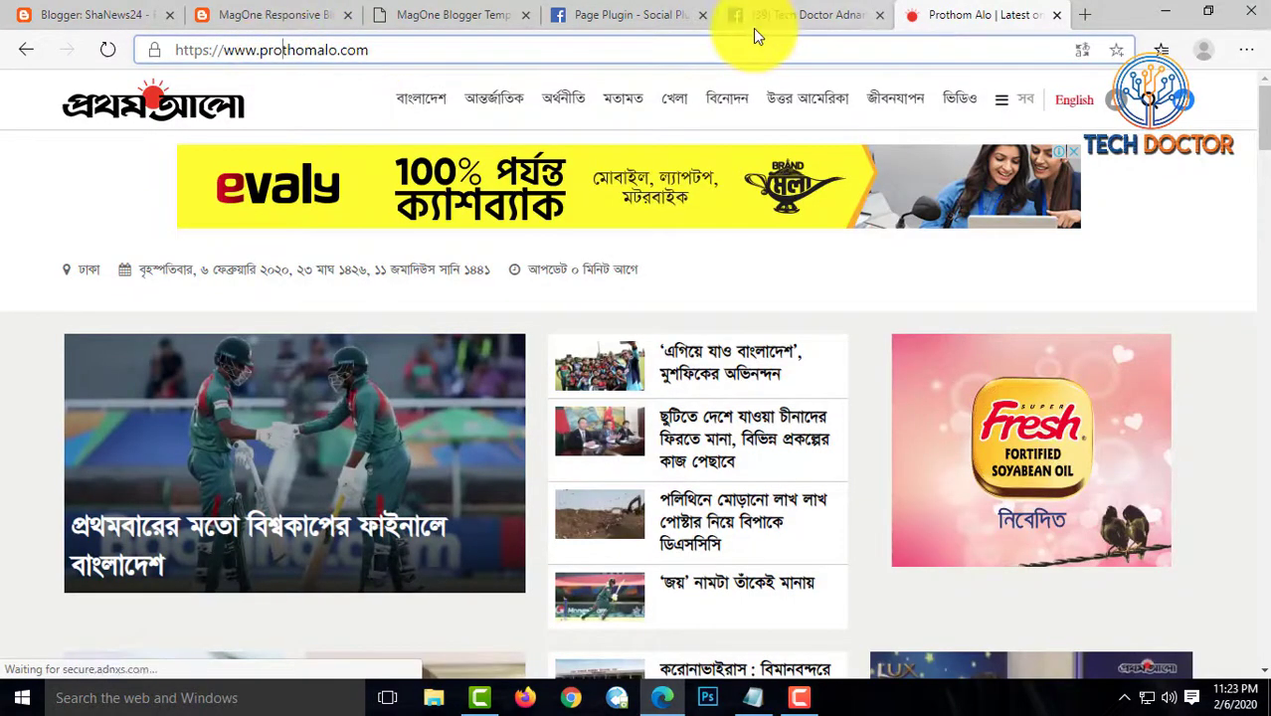
Return to the new blog form, select part of the address, and close the form without creating a blog
left_click(298, 14)
left_click(120, 14)
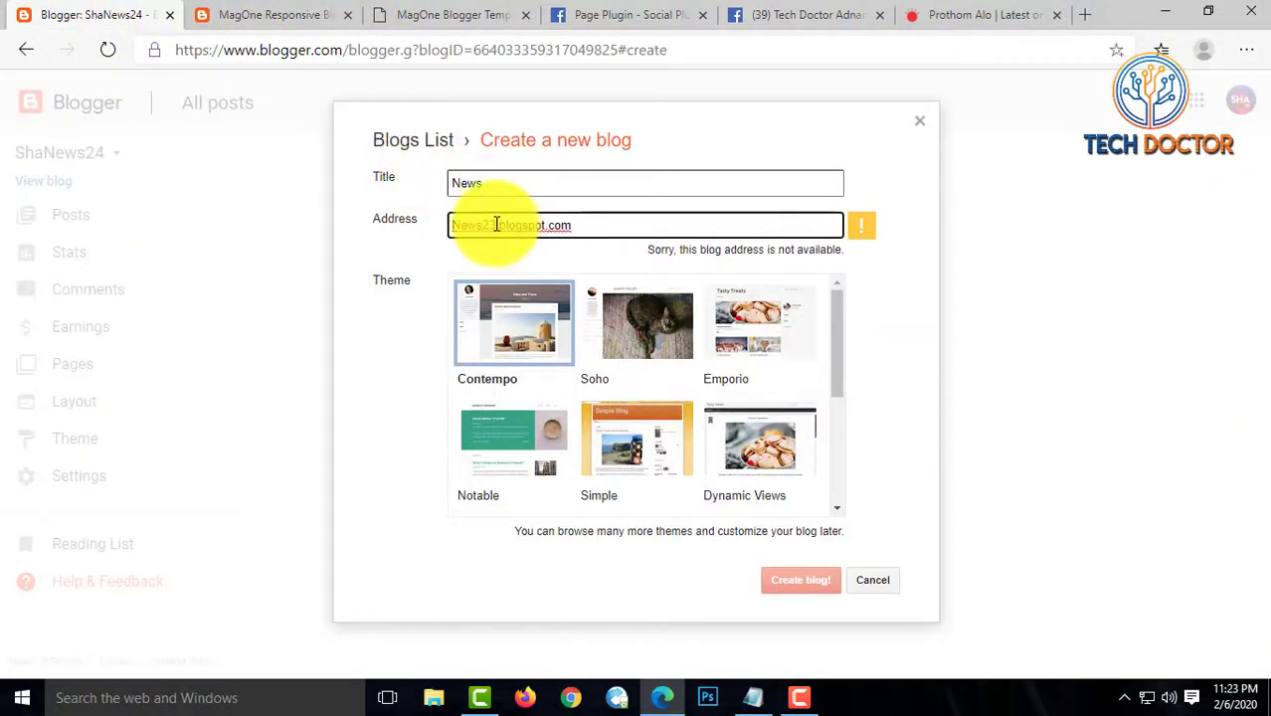
left_click_drag(496, 224, 463, 224)
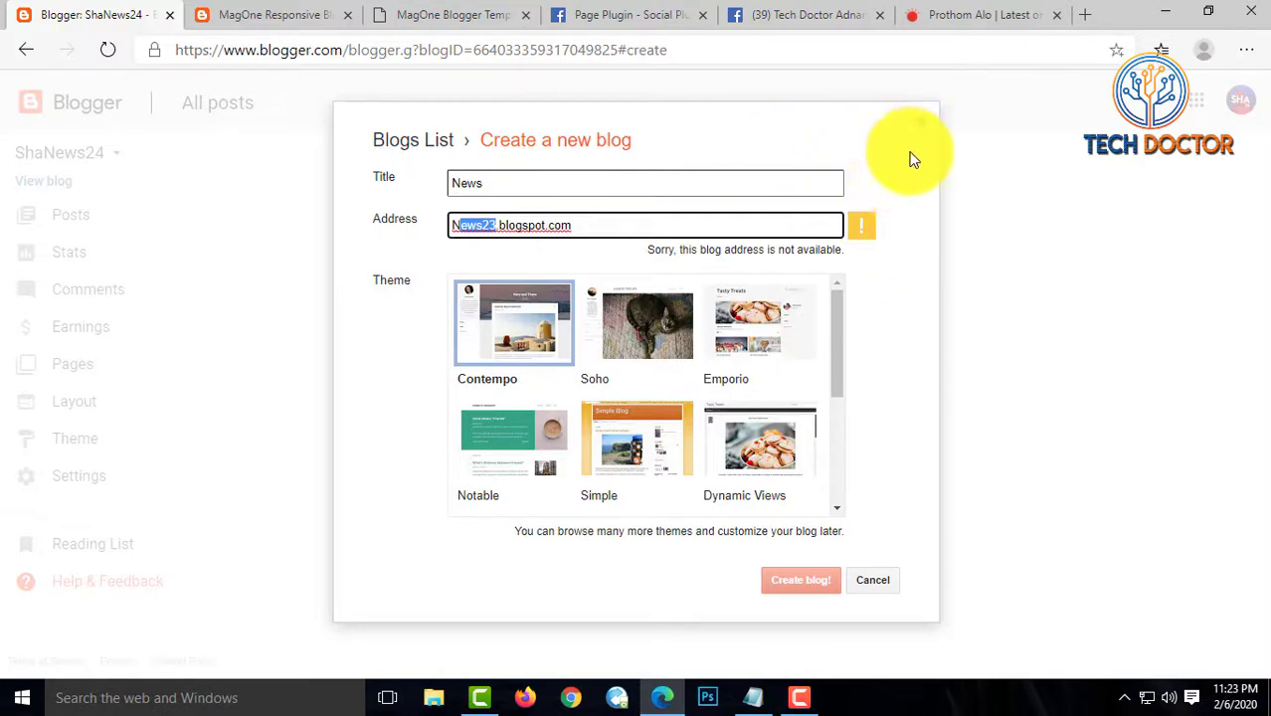
left_click(920, 130)
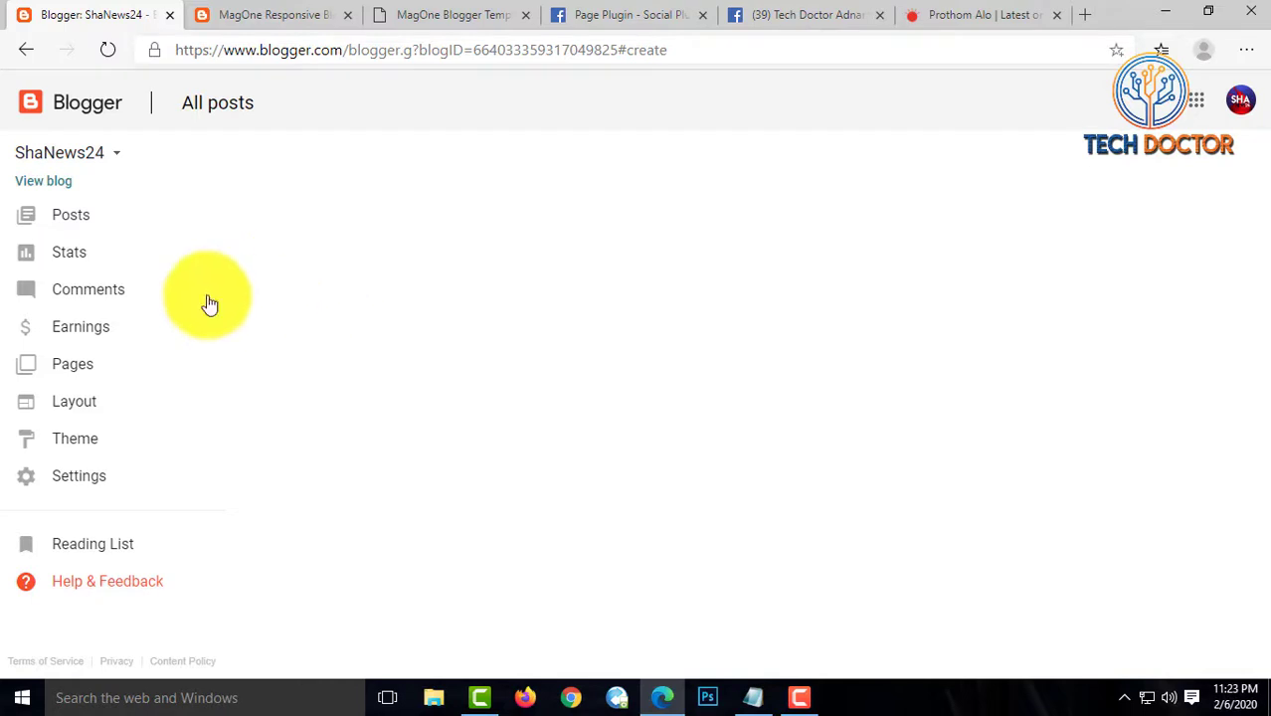
View the live ShaNews24 blog, close it, and return to the blog's list of all posts
left_click(39, 180)
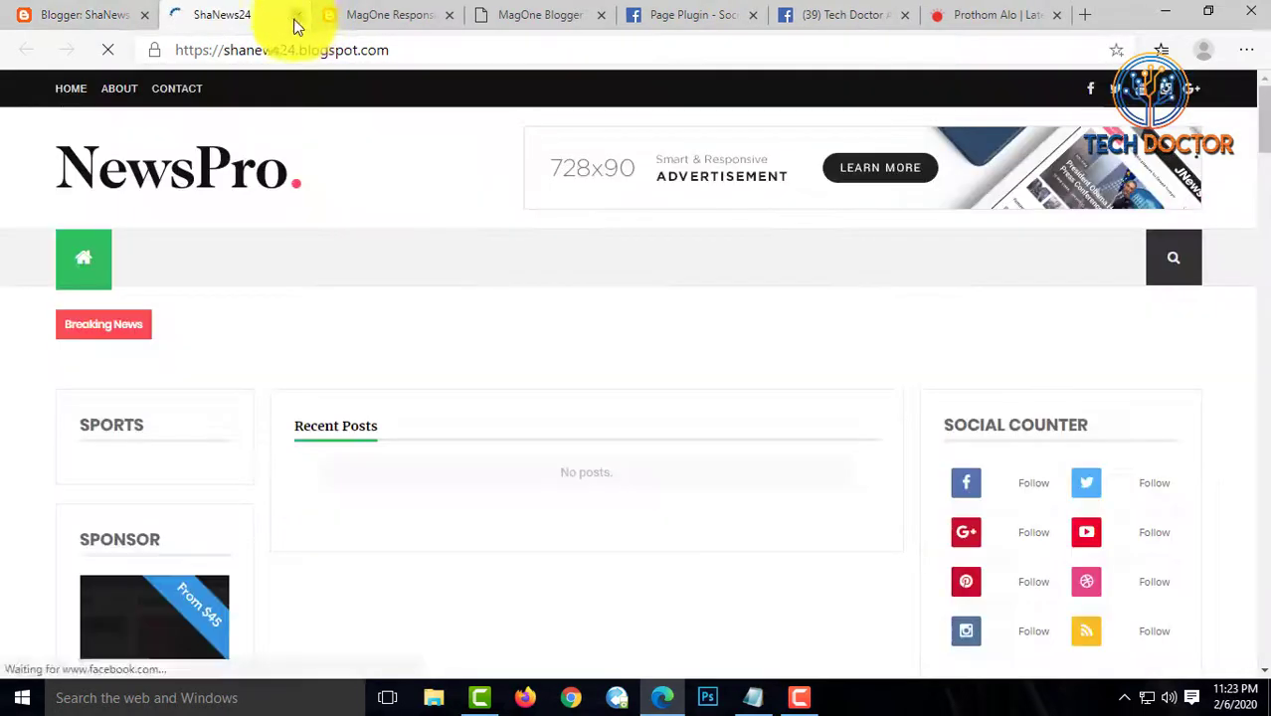
left_click(297, 15)
left_click(87, 111)
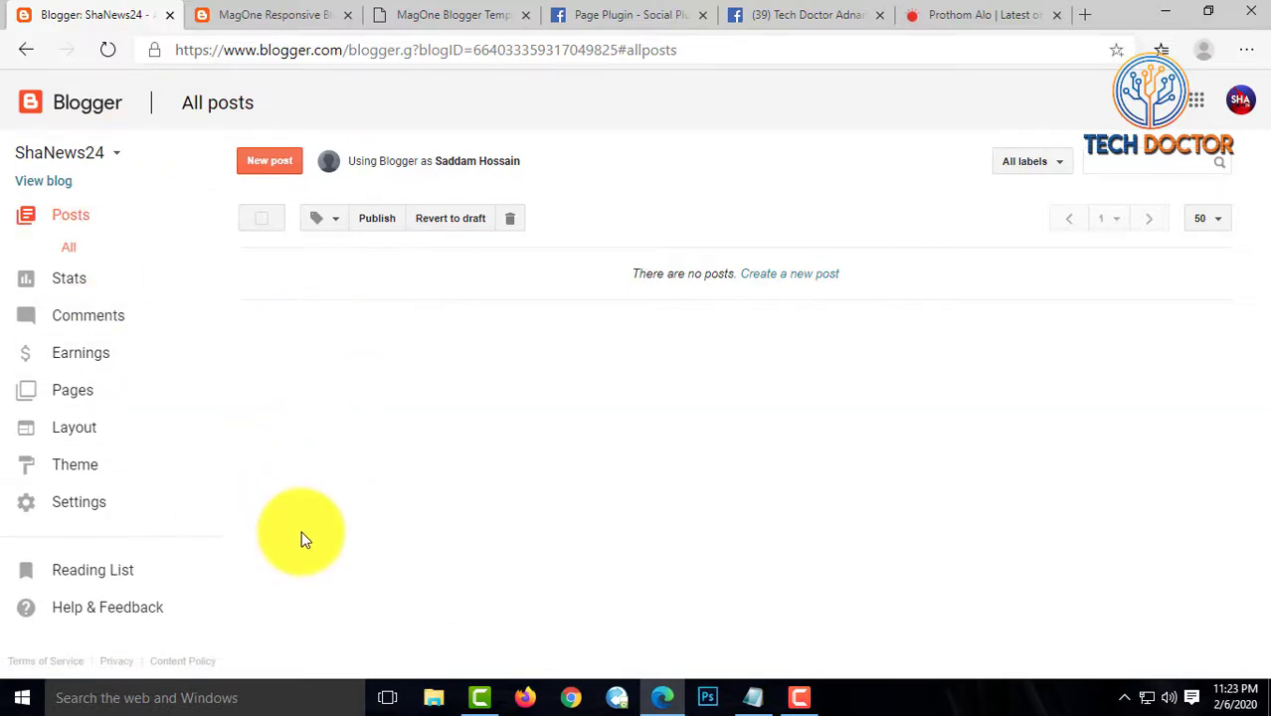
Open the ShaNews24 basic settings, inspect the editable title and blog address, and cancel without changing either
left_click(103, 503)
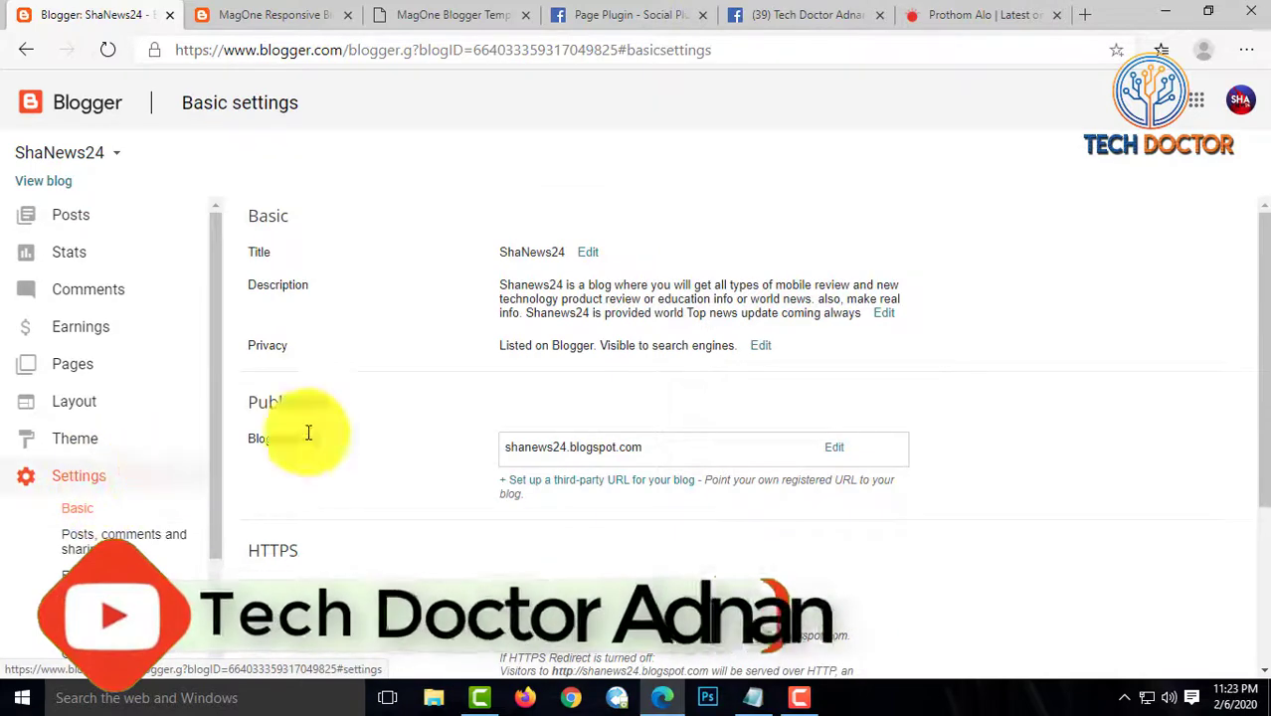
left_click(590, 256)
double_click(557, 262)
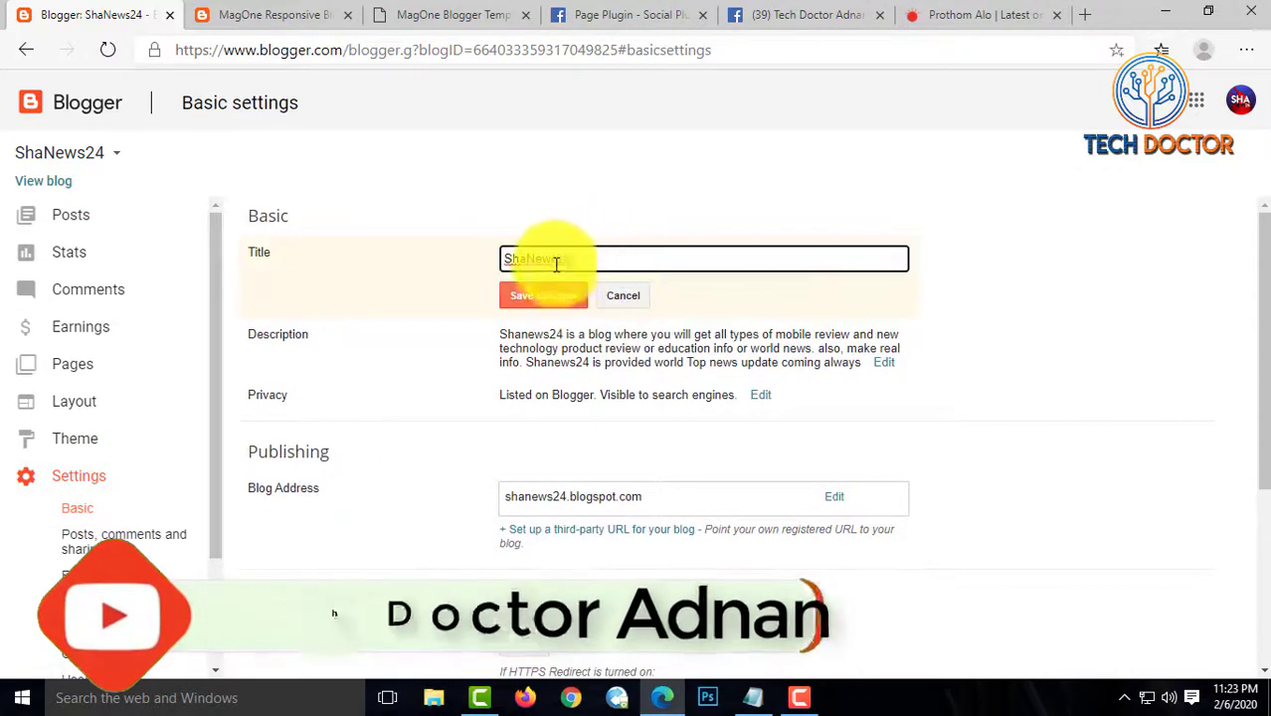
left_click(835, 498)
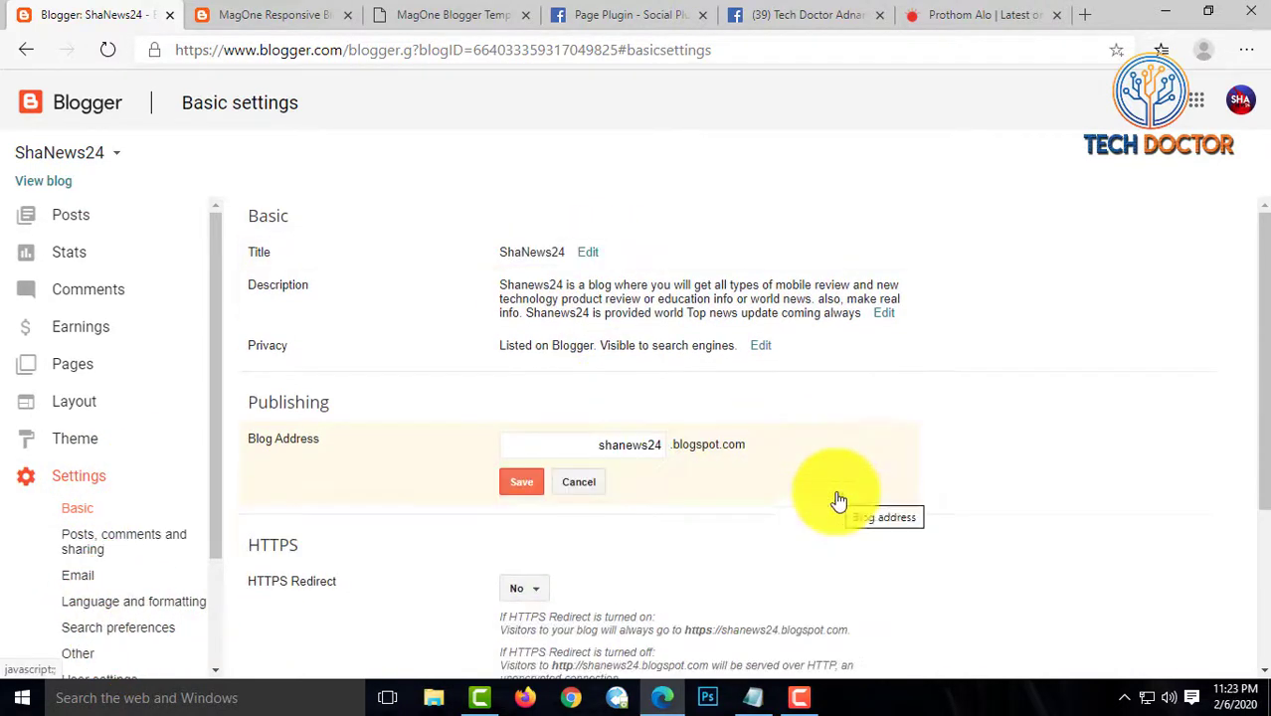
double_click(656, 446)
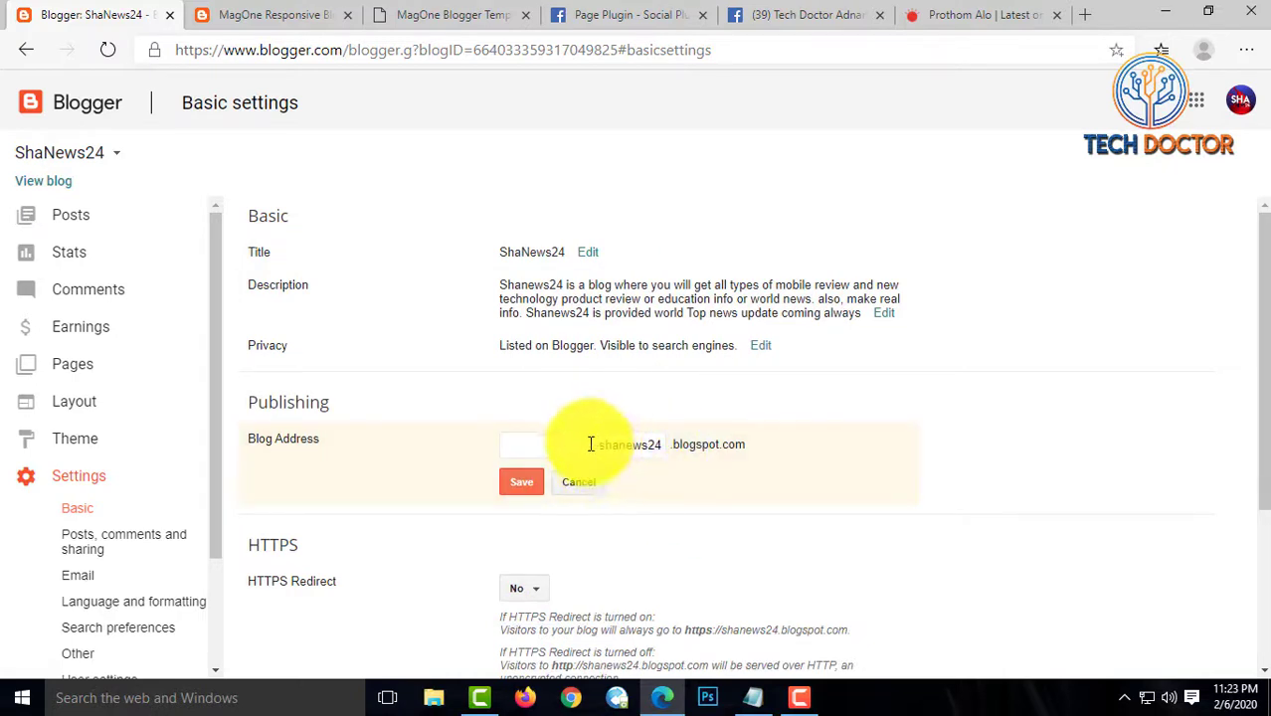
double_click(644, 446)
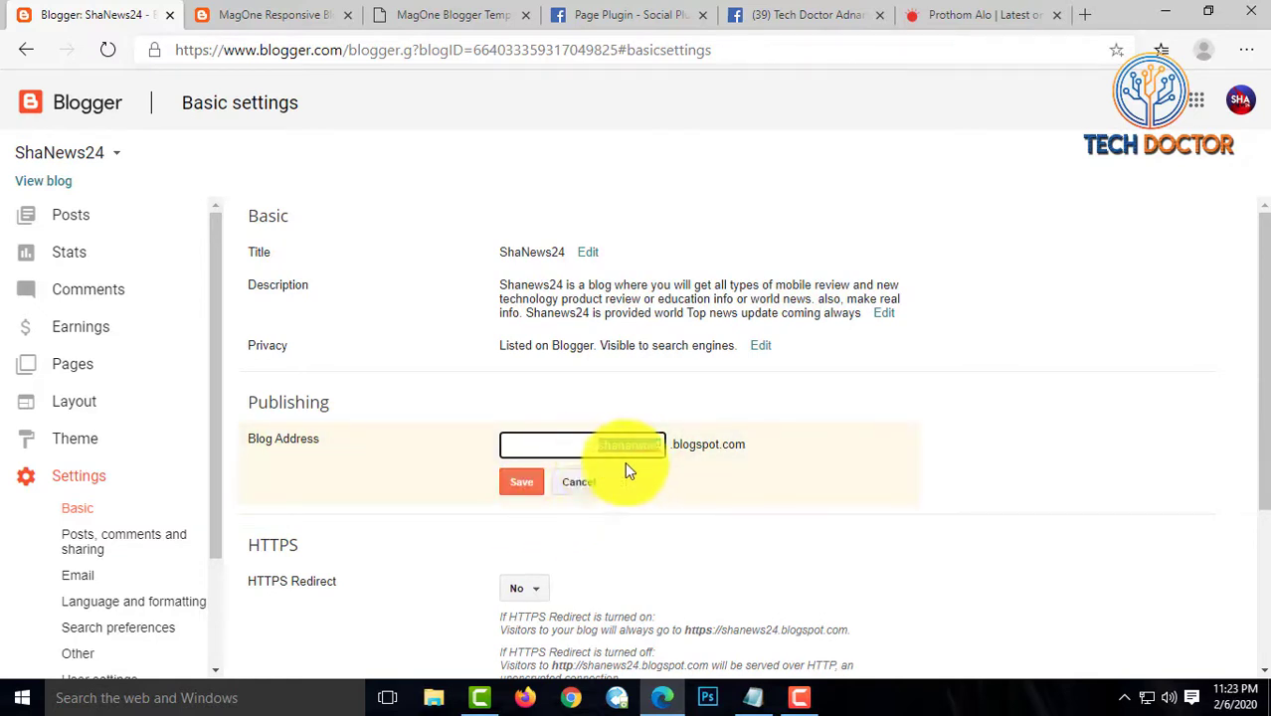
left_click(591, 489)
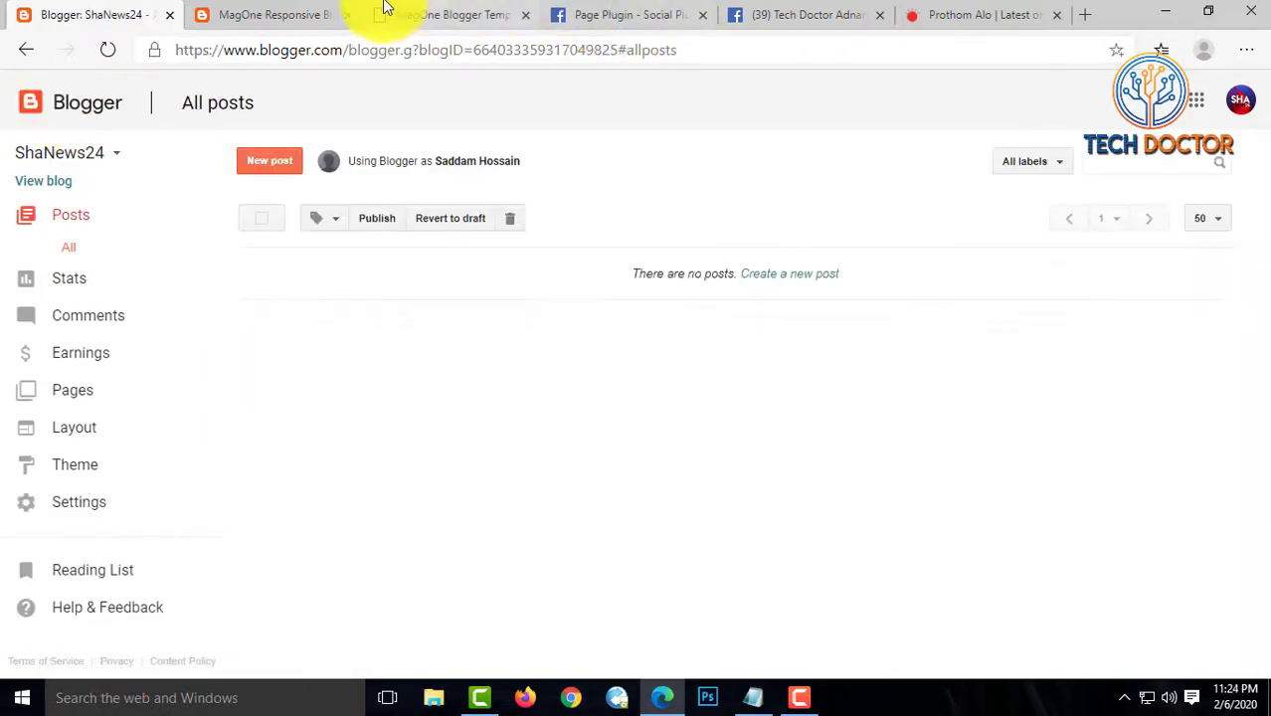
Examine the MagOne news template demo site from its footer up to its header
left_click(430, 12)
left_click(283, 14)
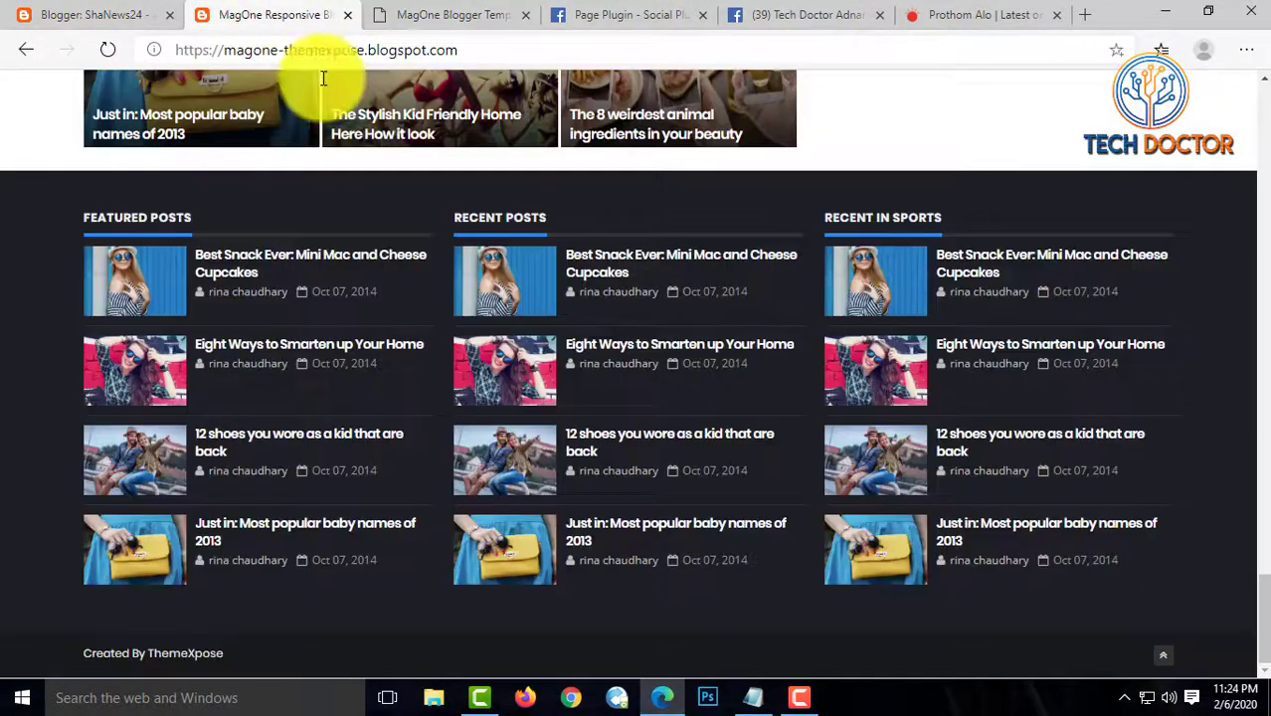
scroll(647, 569, "up", 4)
scroll(647, 569, "up", 10)
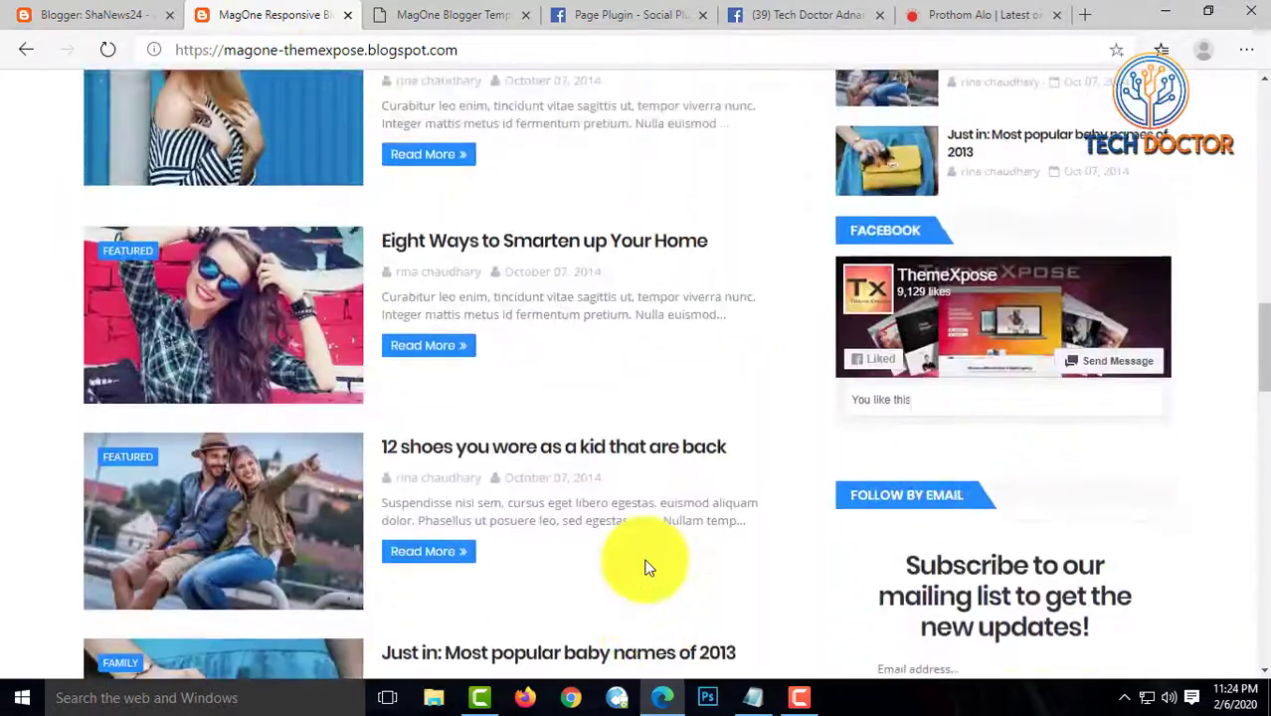
scroll(647, 564, "up", 10)
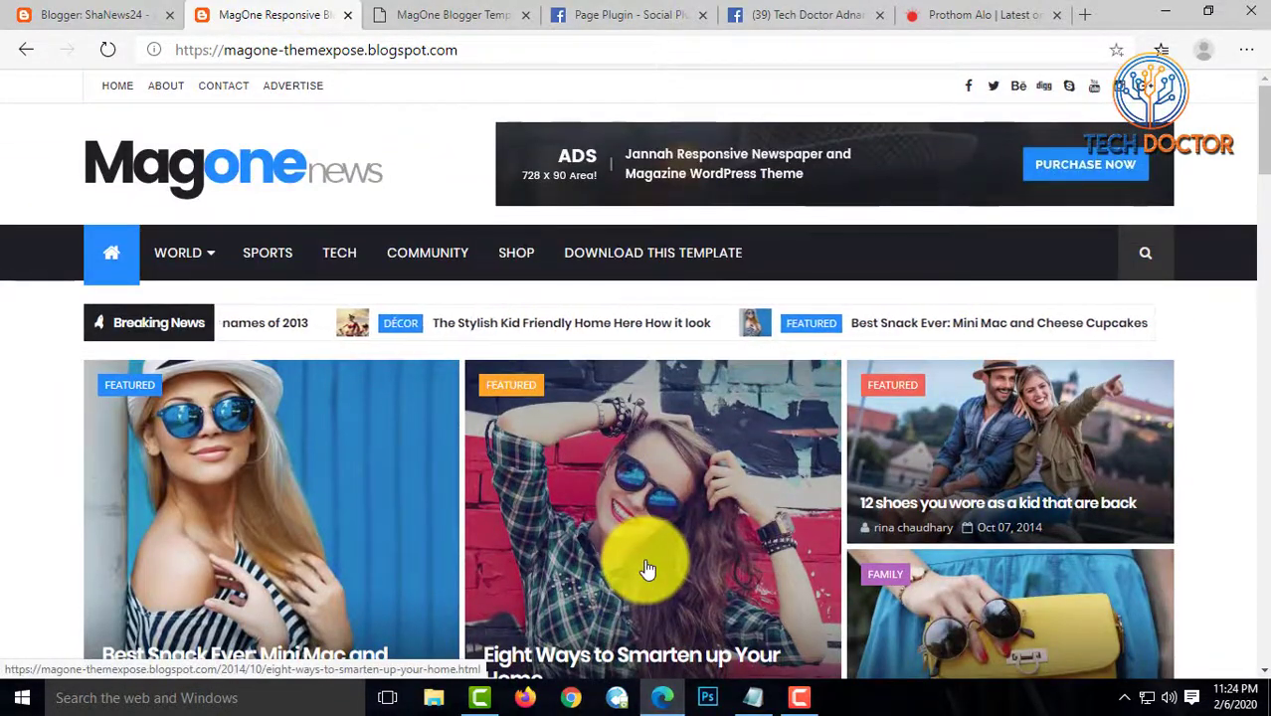
Return to the ShaNews24 dashboard and open the blog's theme settings
left_click(94, 15)
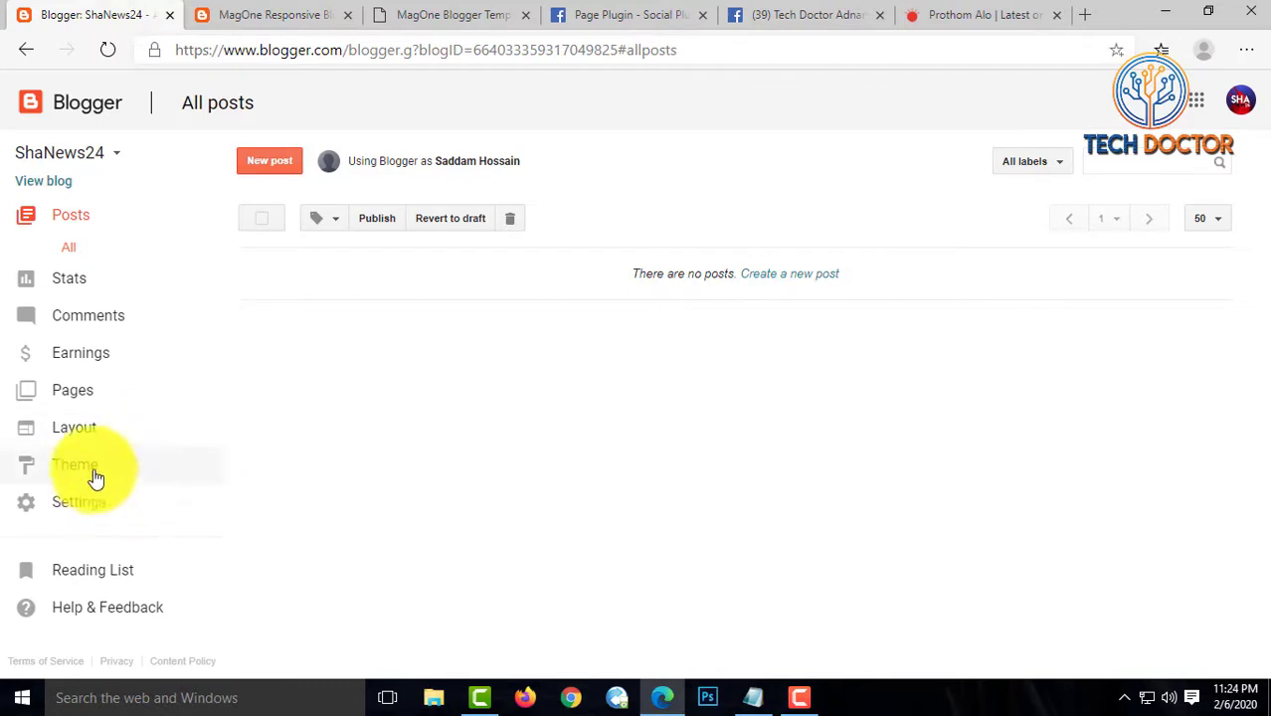
left_click(64, 472)
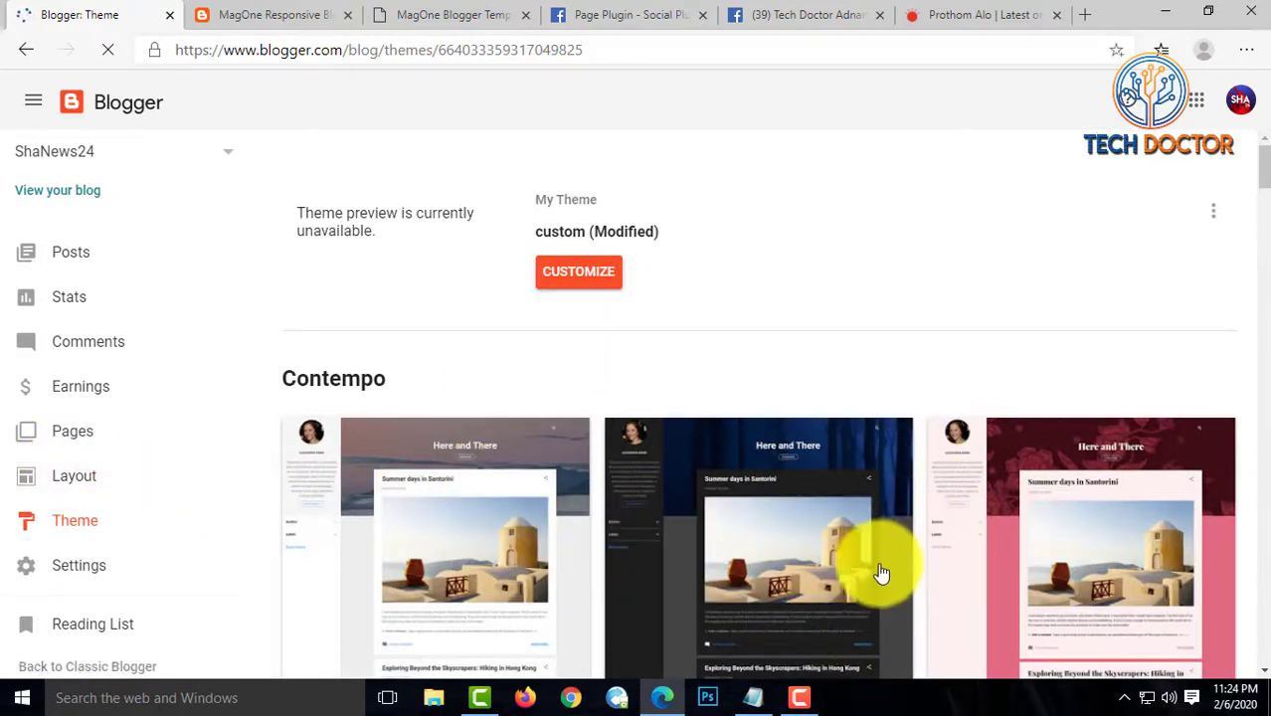
Browse the built-in theme gallery from Contempo through Soho to Emporio and return to the current theme
scroll(882, 573, "down", 1)
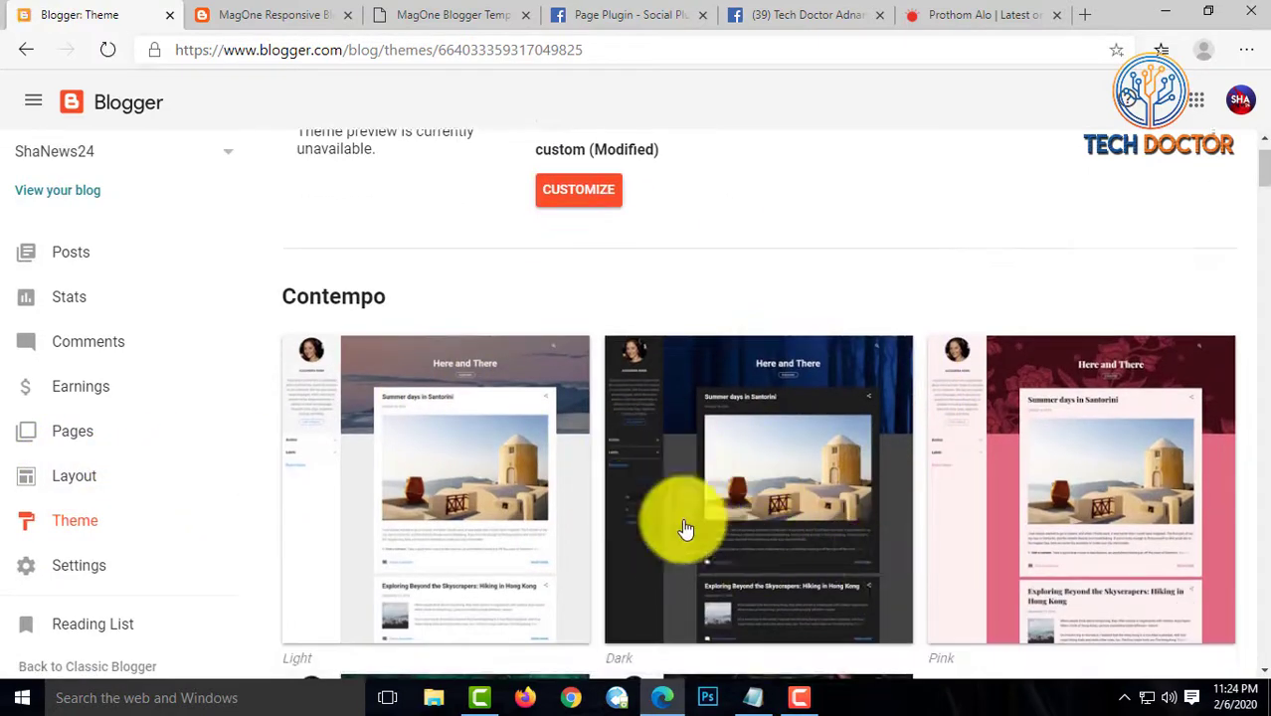
scroll(787, 486, "down", 10)
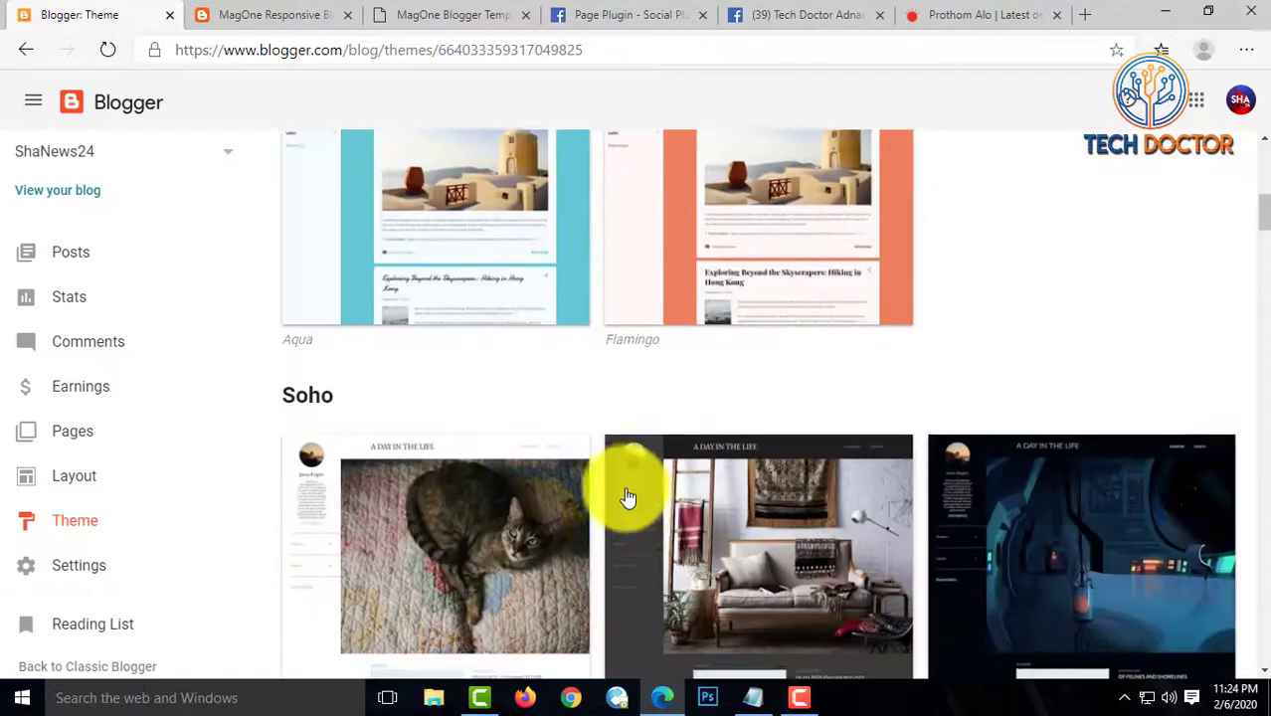
scroll(618, 412, "down", 6)
scroll(645, 434, "up", 10)
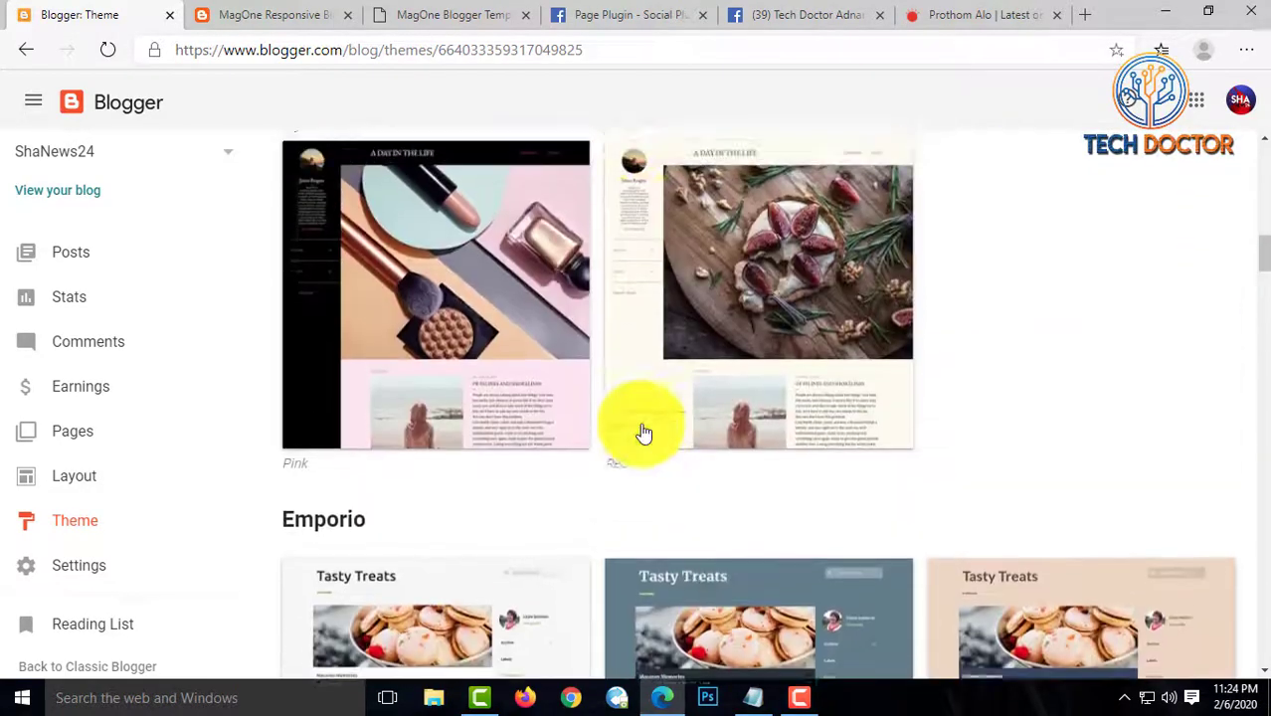
scroll(644, 435, "up", 10)
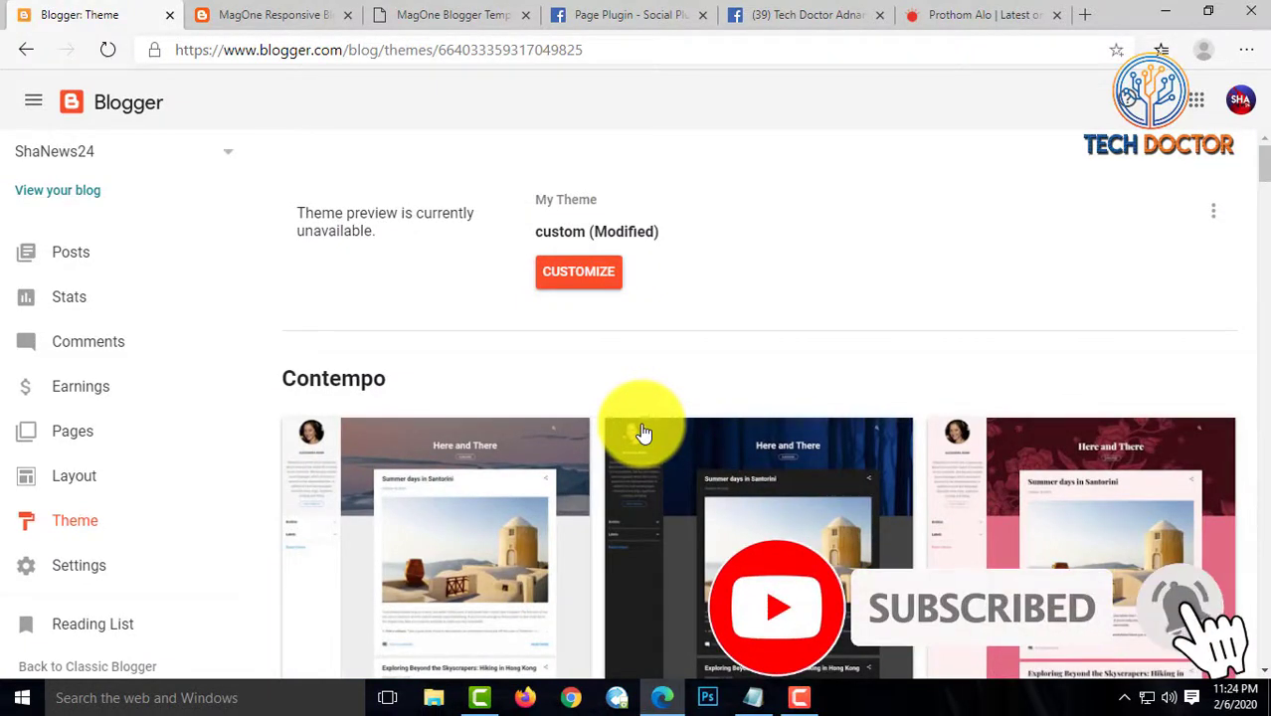
left_click(1211, 225)
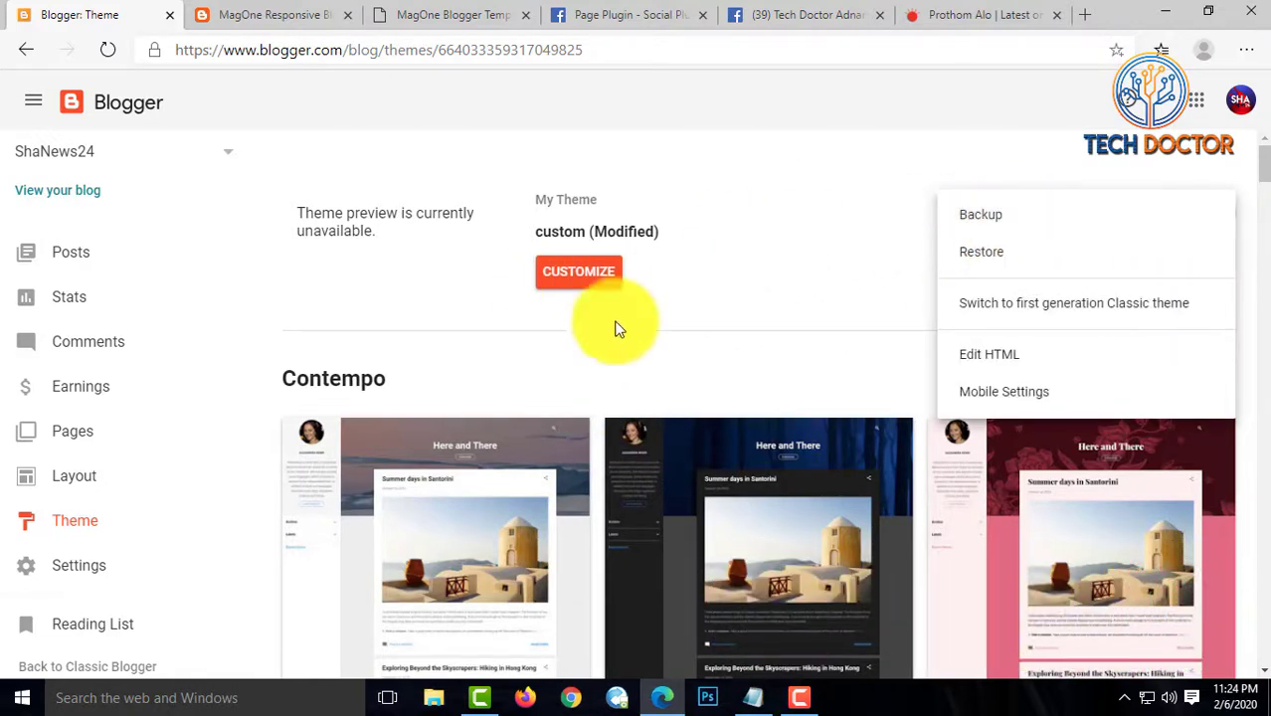
left_click(990, 232)
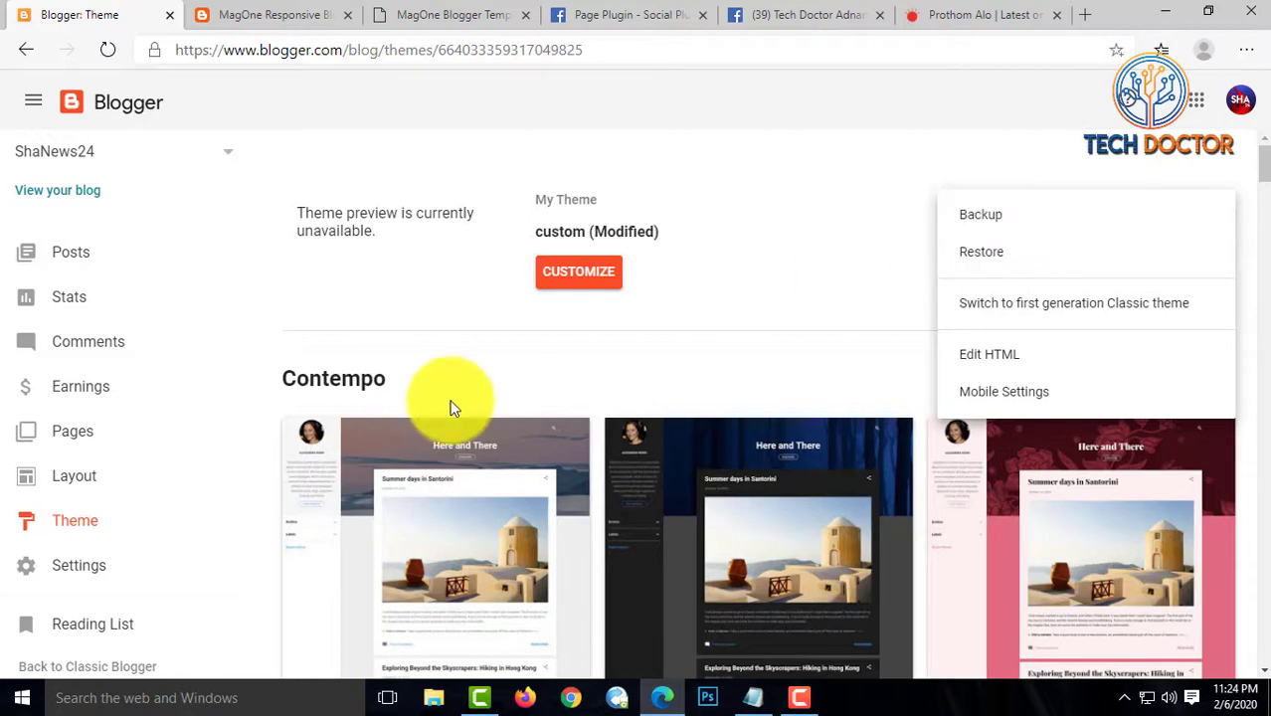
left_click(987, 261)
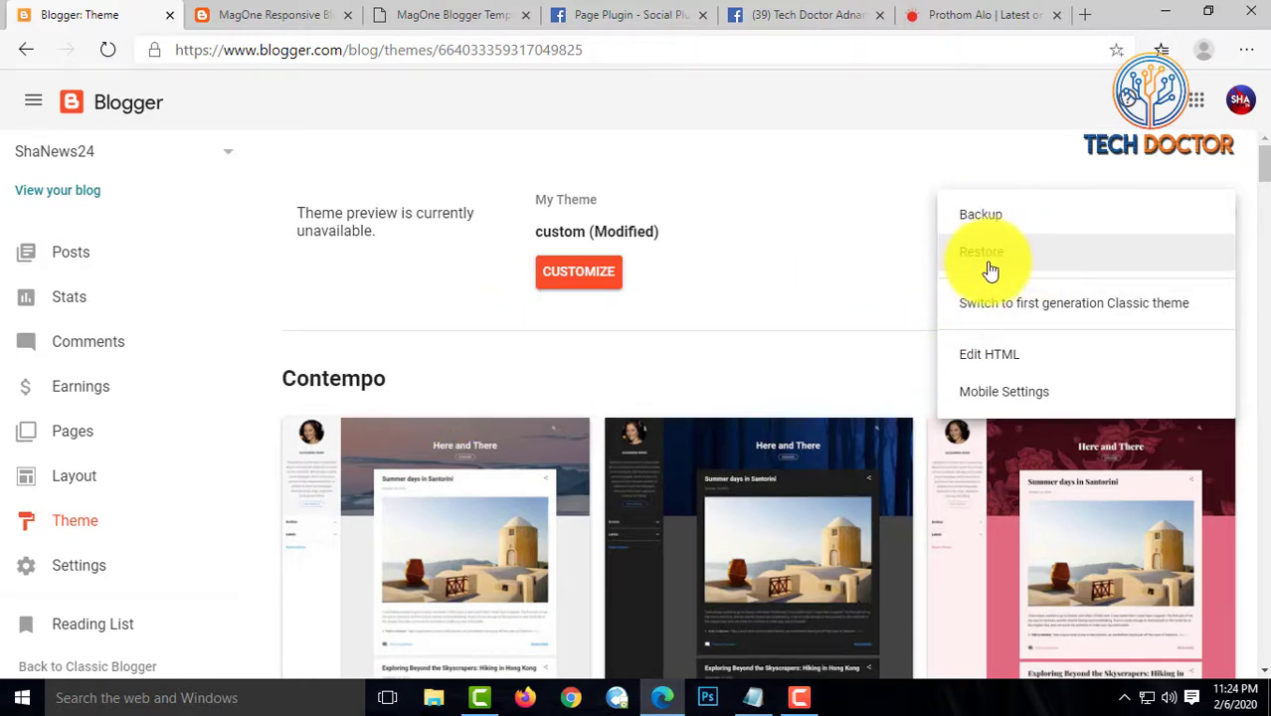
left_click(987, 260)
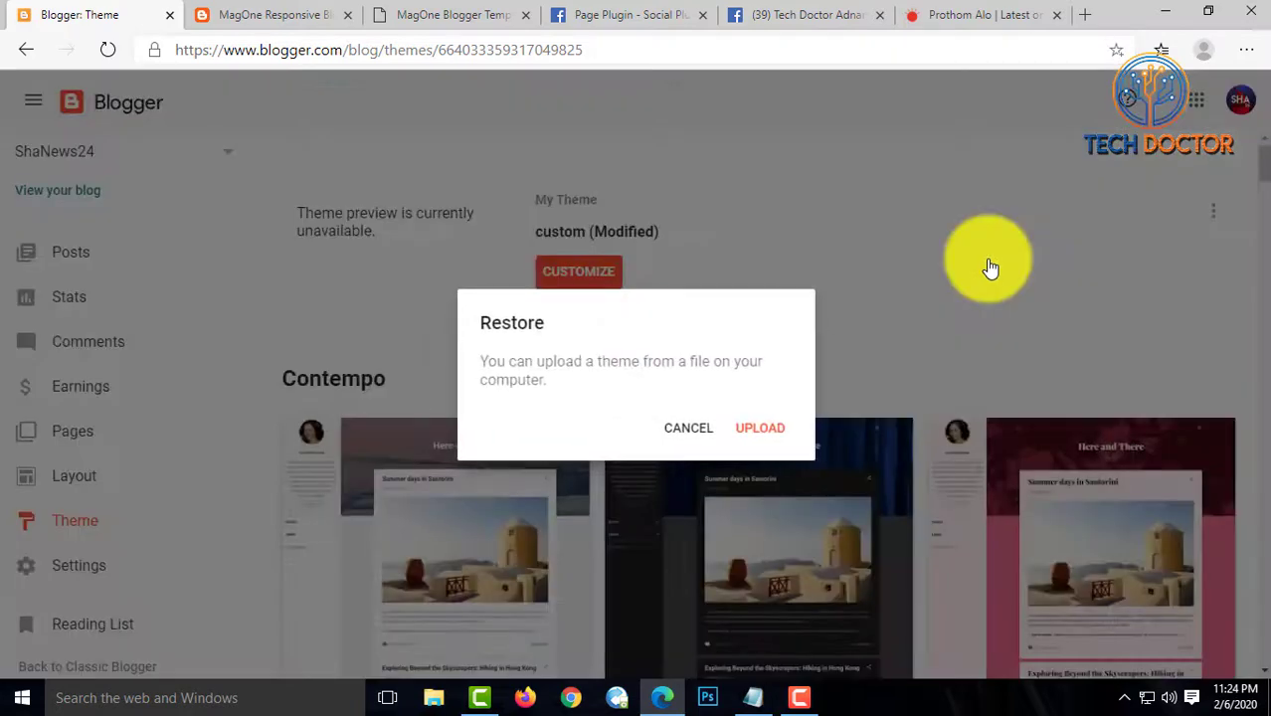
left_click(762, 430)
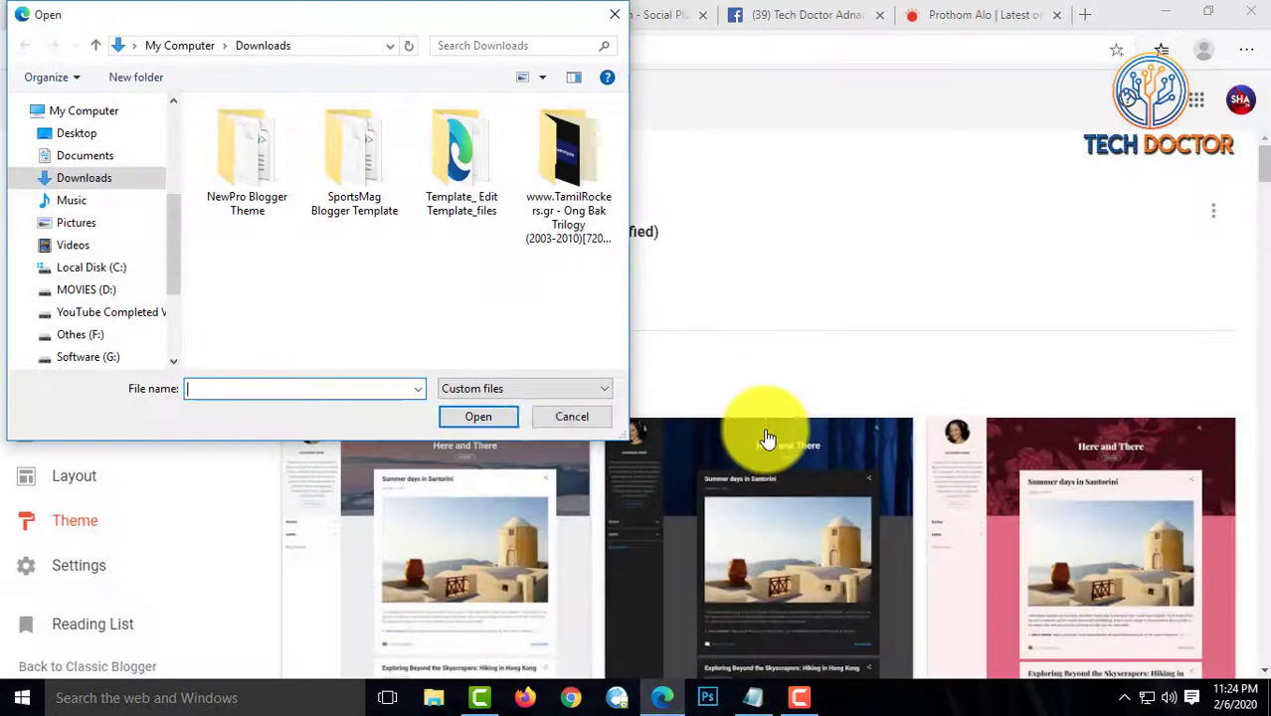
left_click(84, 137)
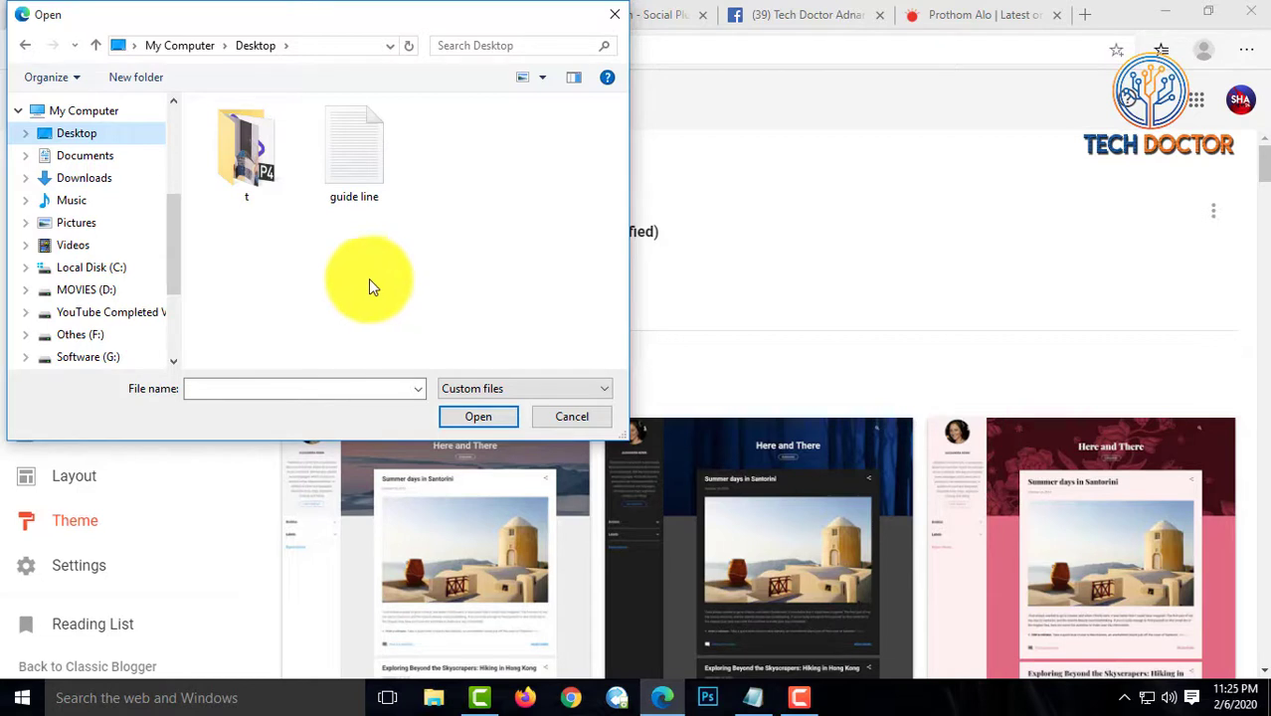
left_click(568, 419)
Minimize the browser and extract the MagOne Blogger Theme archive in place on the desktop
left_click(1158, 12)
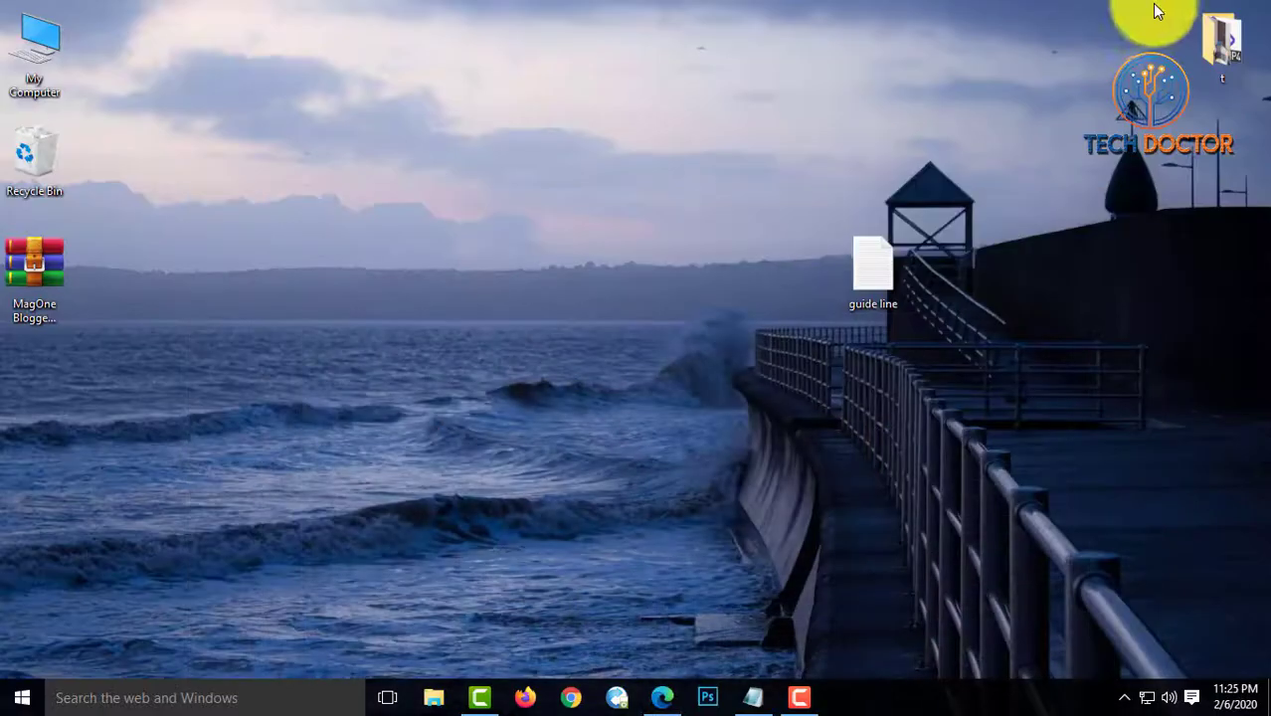
right_click(31, 294)
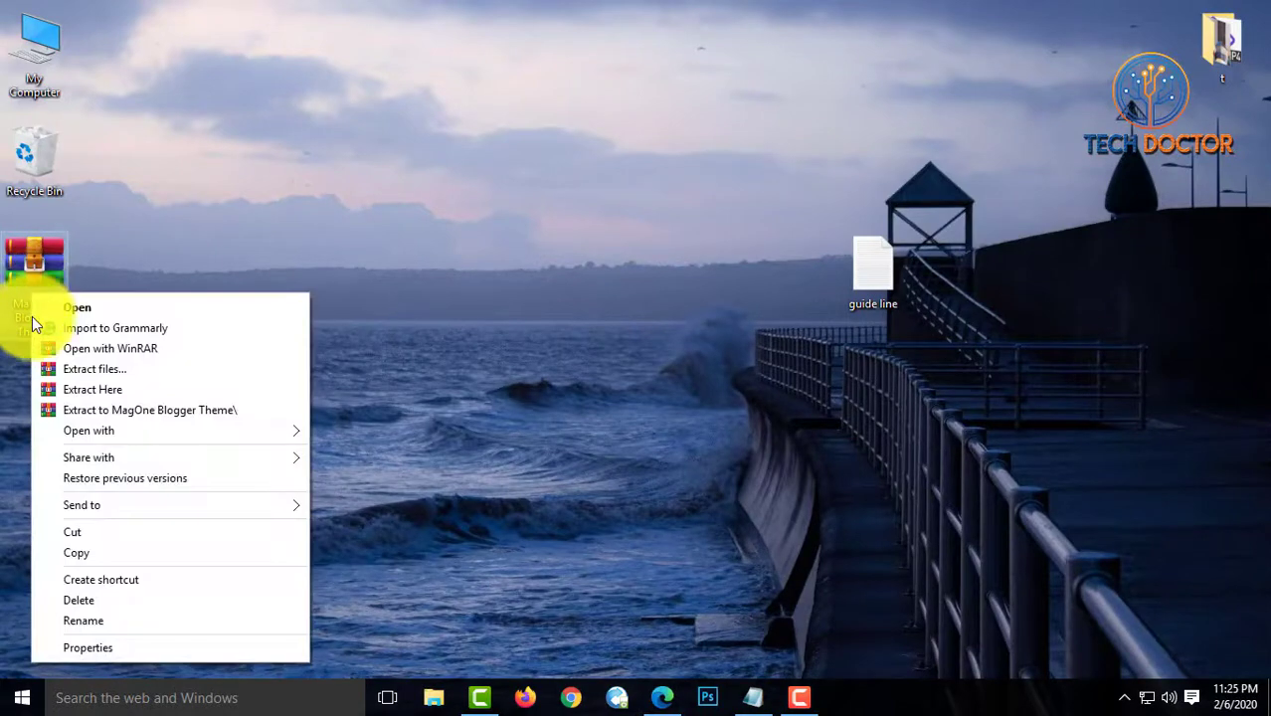
left_click(94, 390)
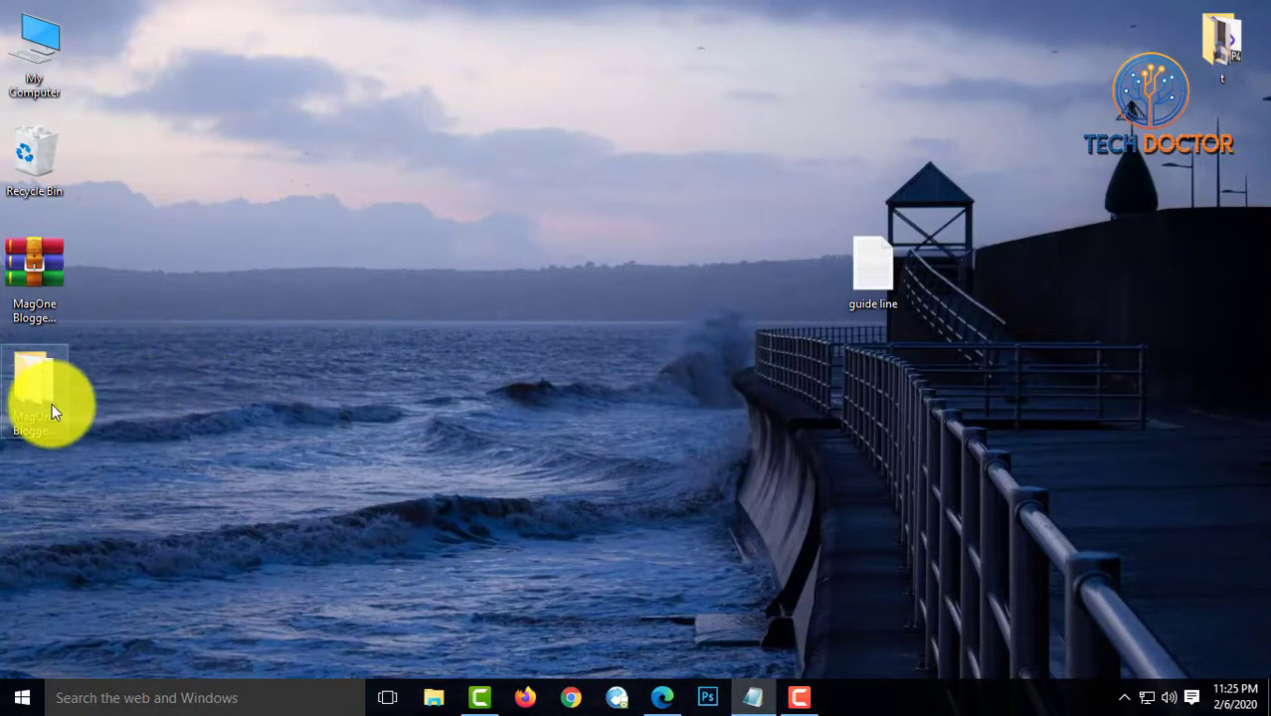
Back in the browser, restore the blog theme by uploading MagOne Blogger Template Free Version from the desktop's MagOne Blogger Theme folder
left_click(658, 697)
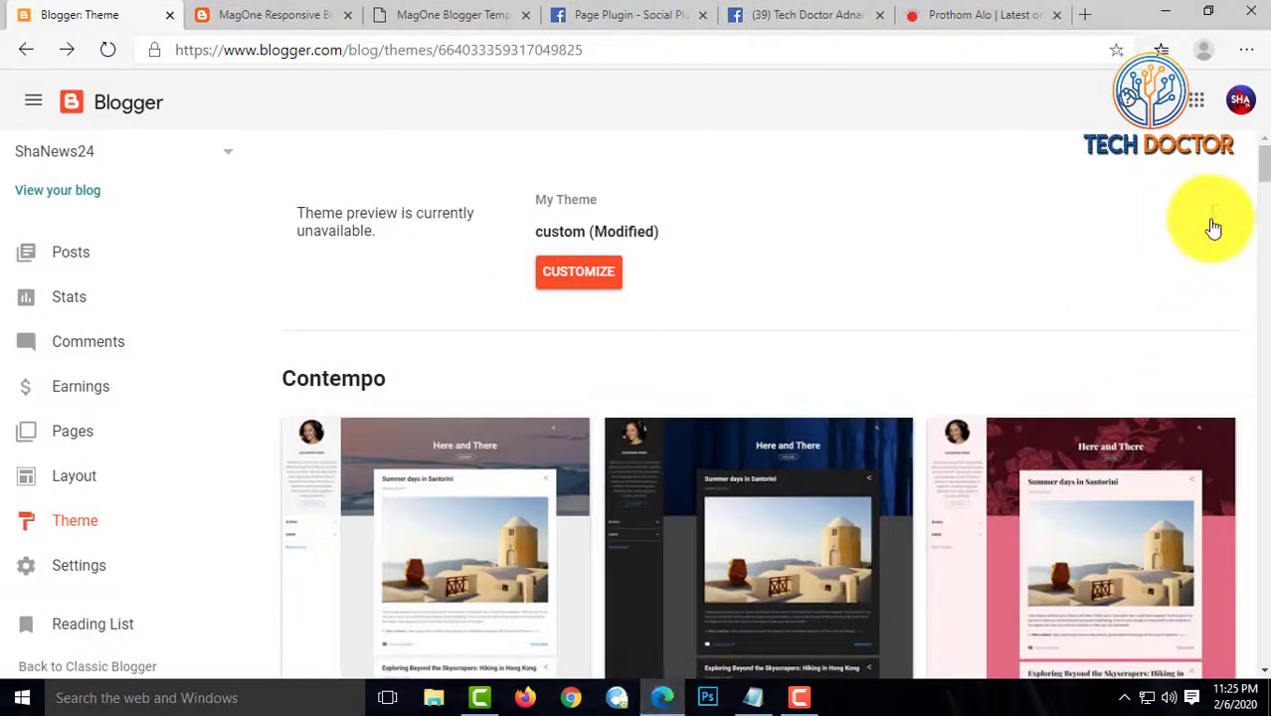
left_click(1213, 212)
left_click(1023, 260)
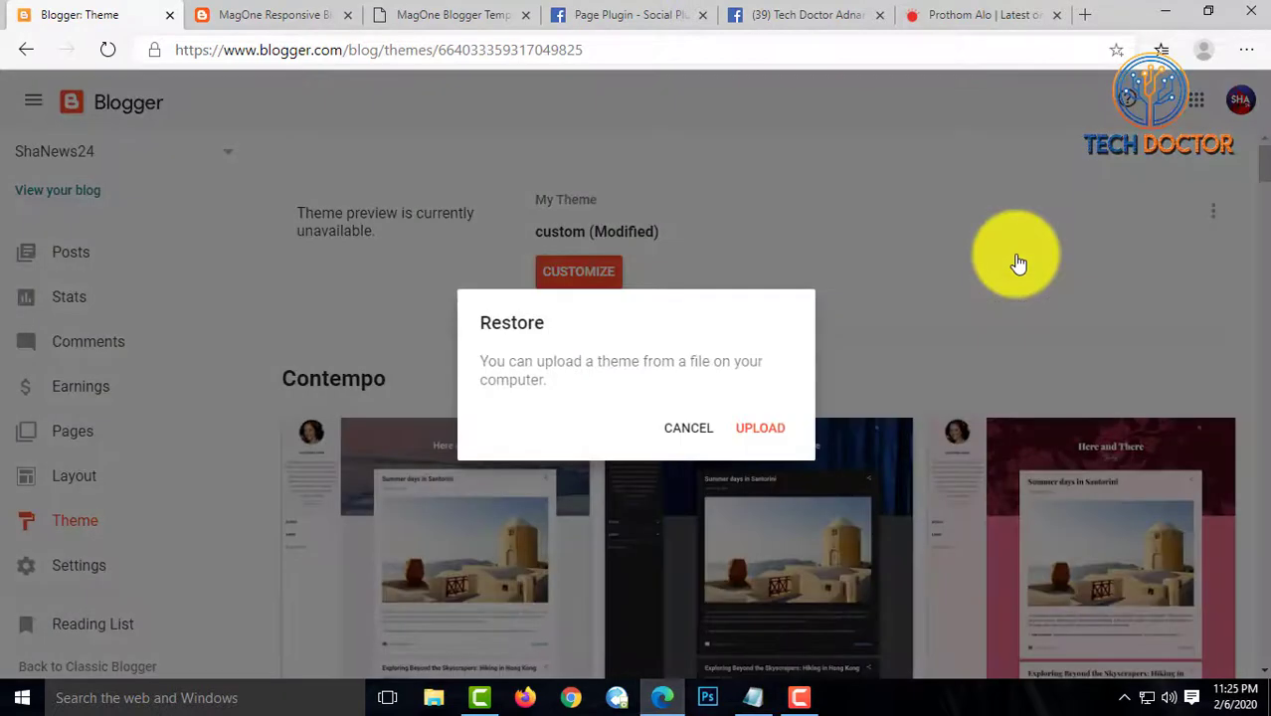
left_click(774, 429)
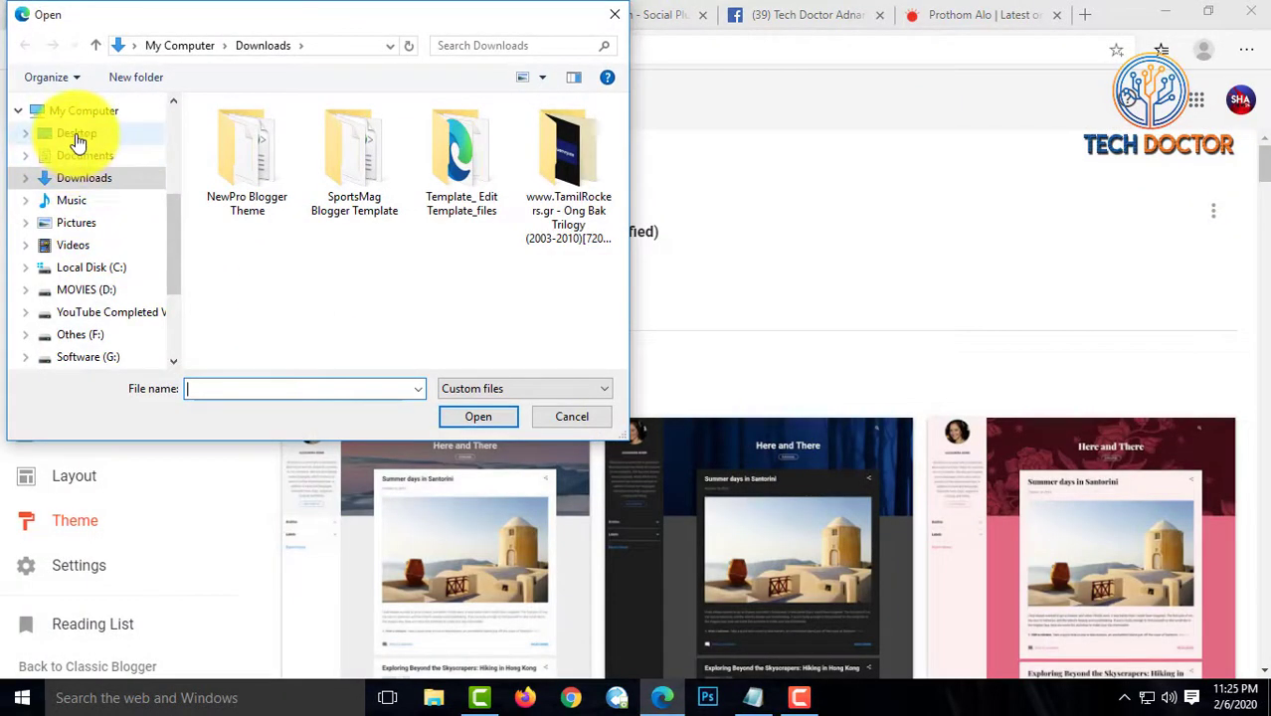
left_click(78, 139)
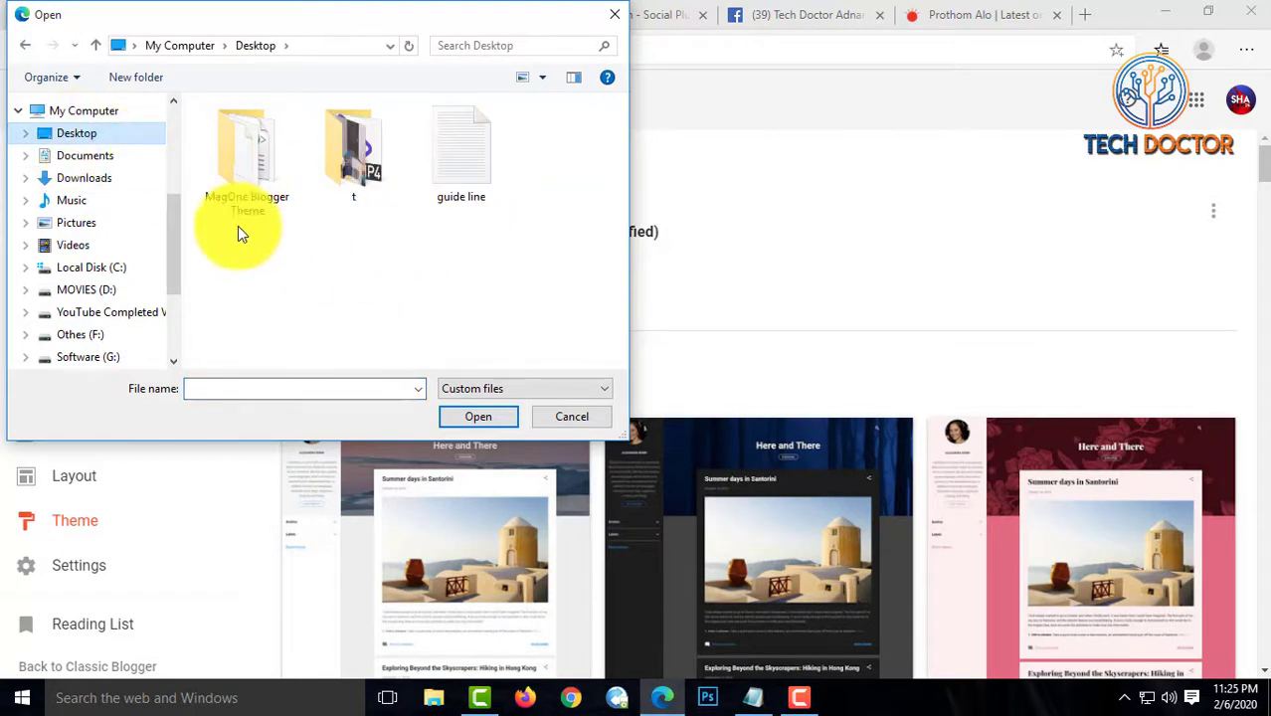
left_click(243, 195)
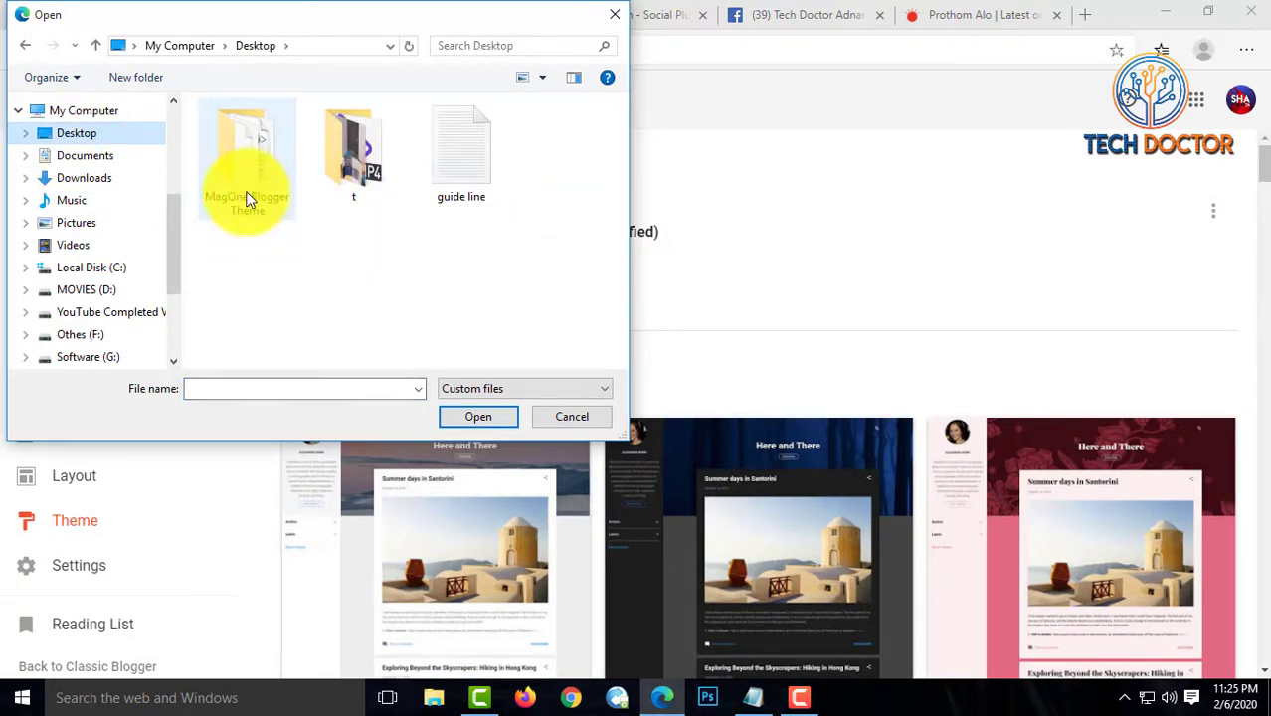
double_click(247, 198)
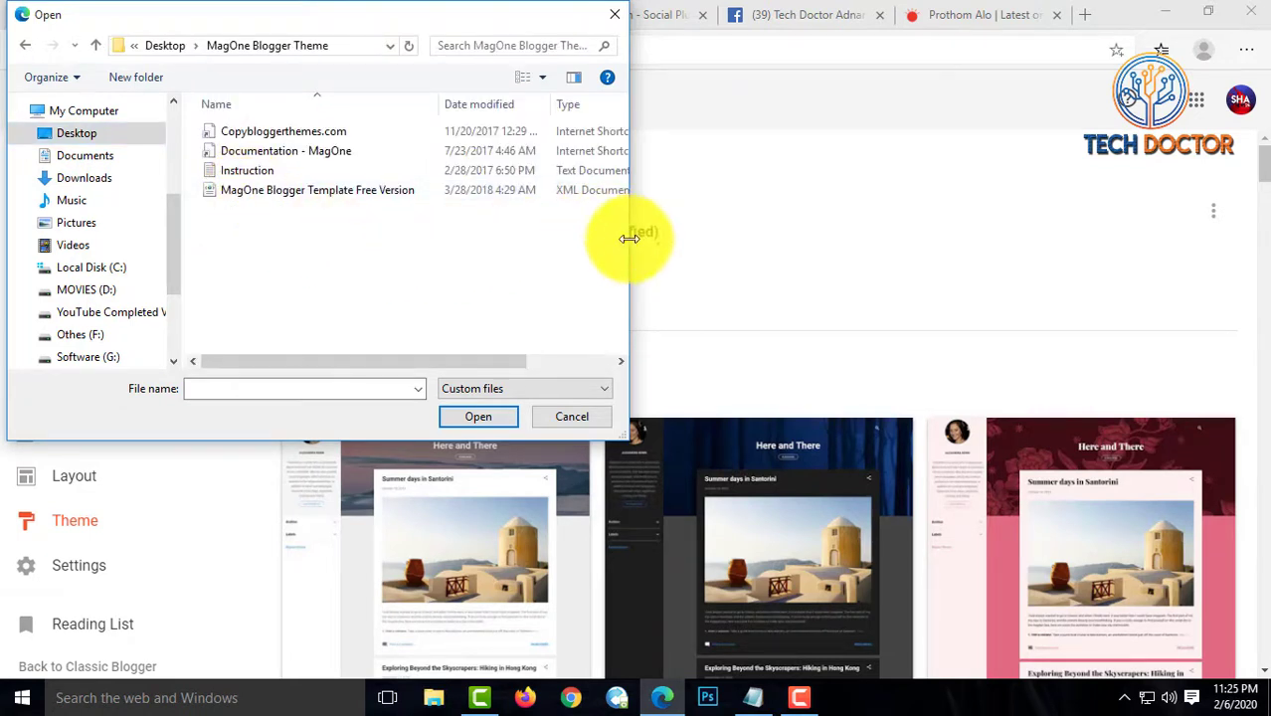
left_click_drag(629, 238, 891, 265)
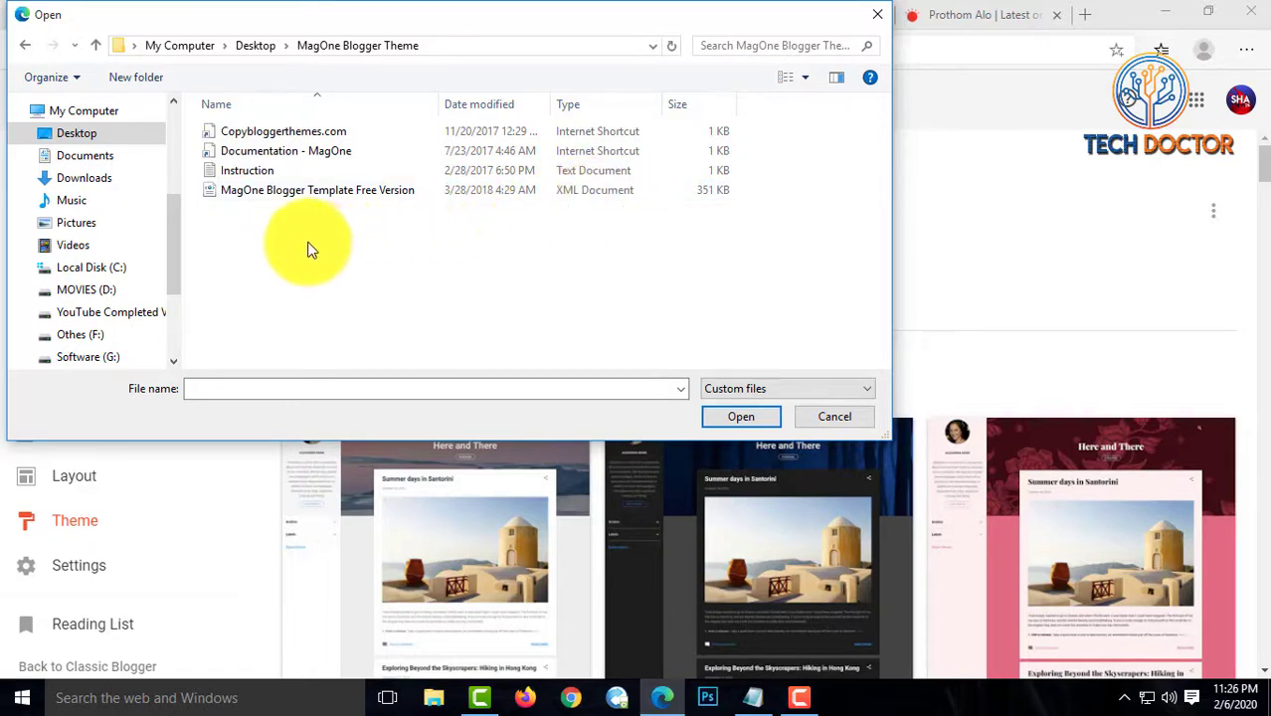
left_click(283, 196)
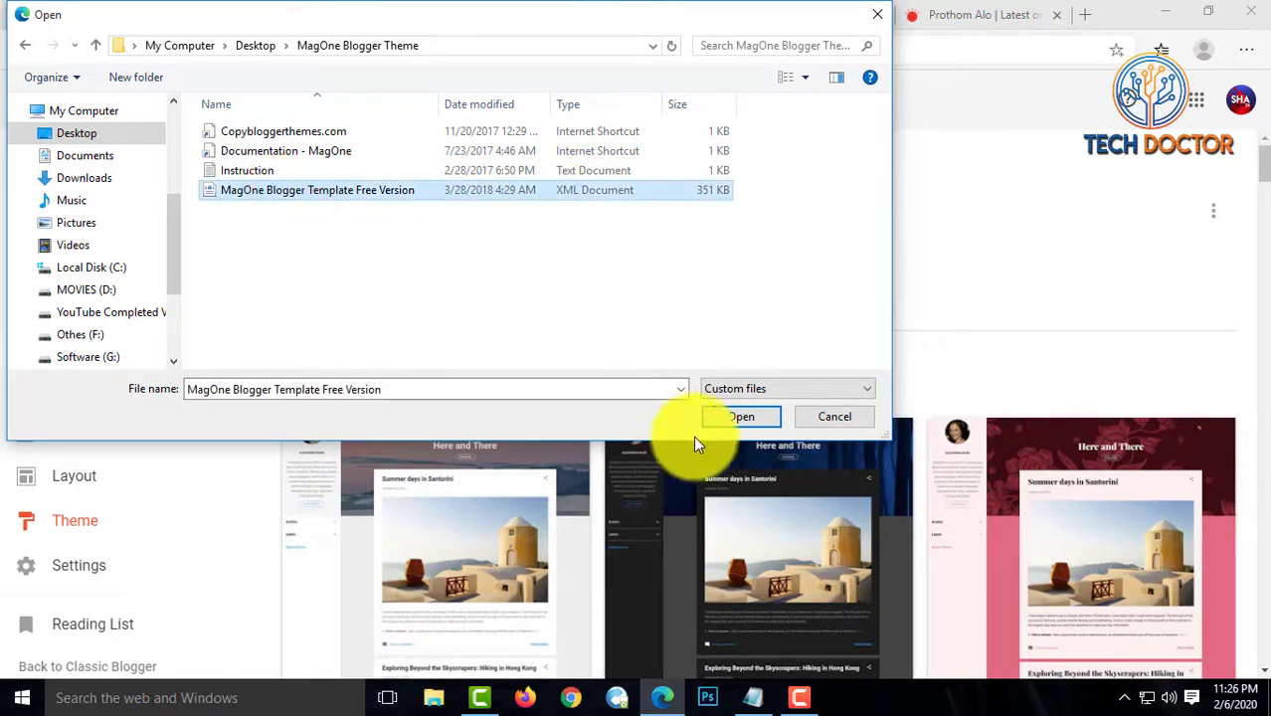
left_click(739, 418)
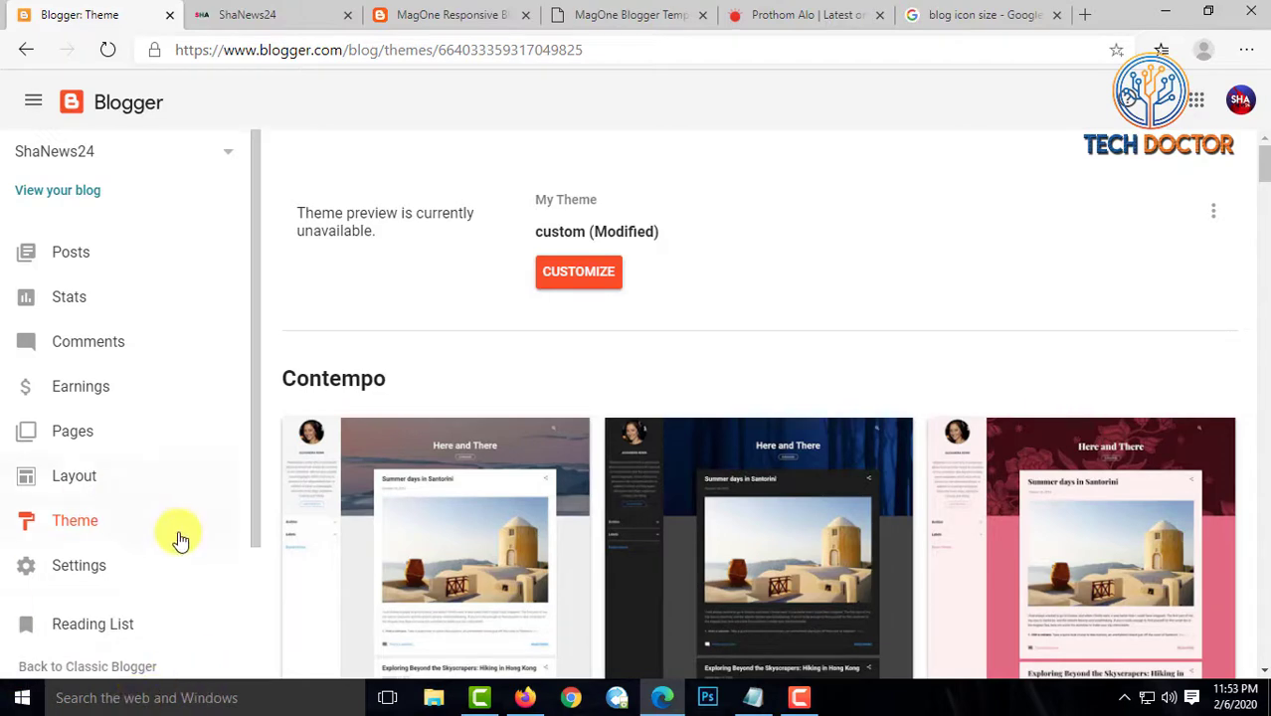
View the live ShaNews24 blog and examine its new layout from header to footer
left_click(62, 195)
left_click(80, 15)
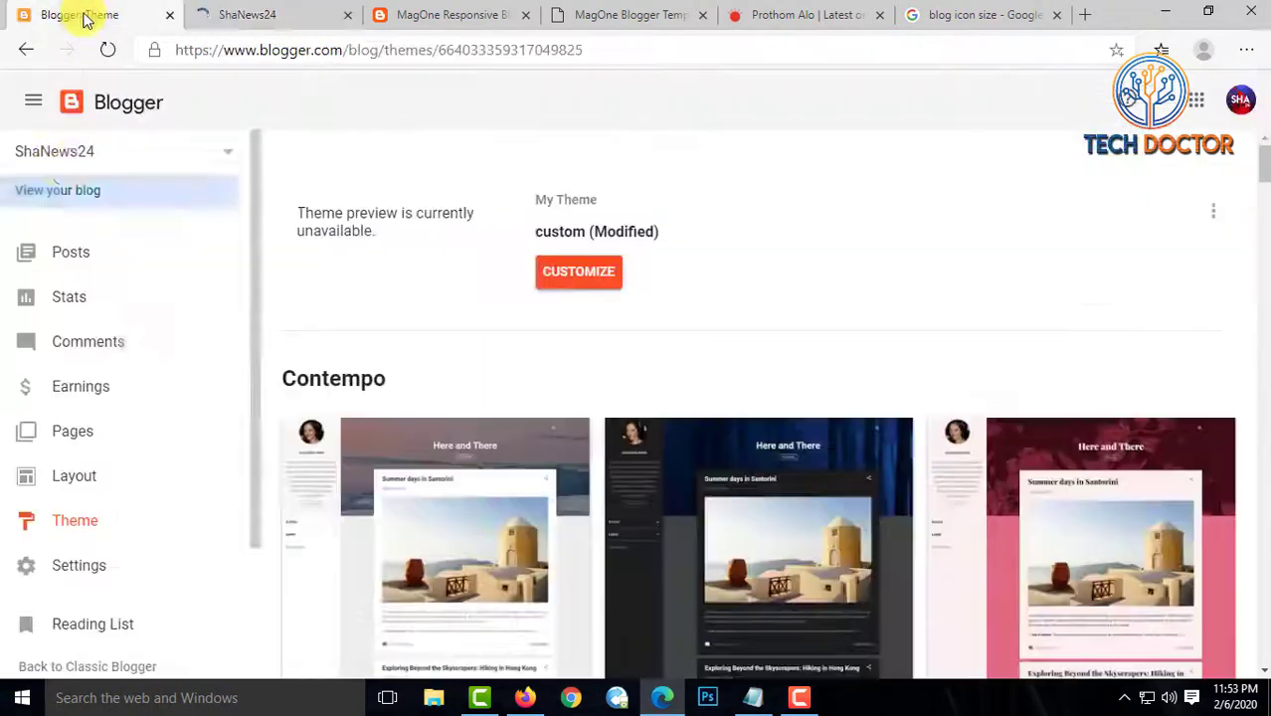
left_click(224, 14)
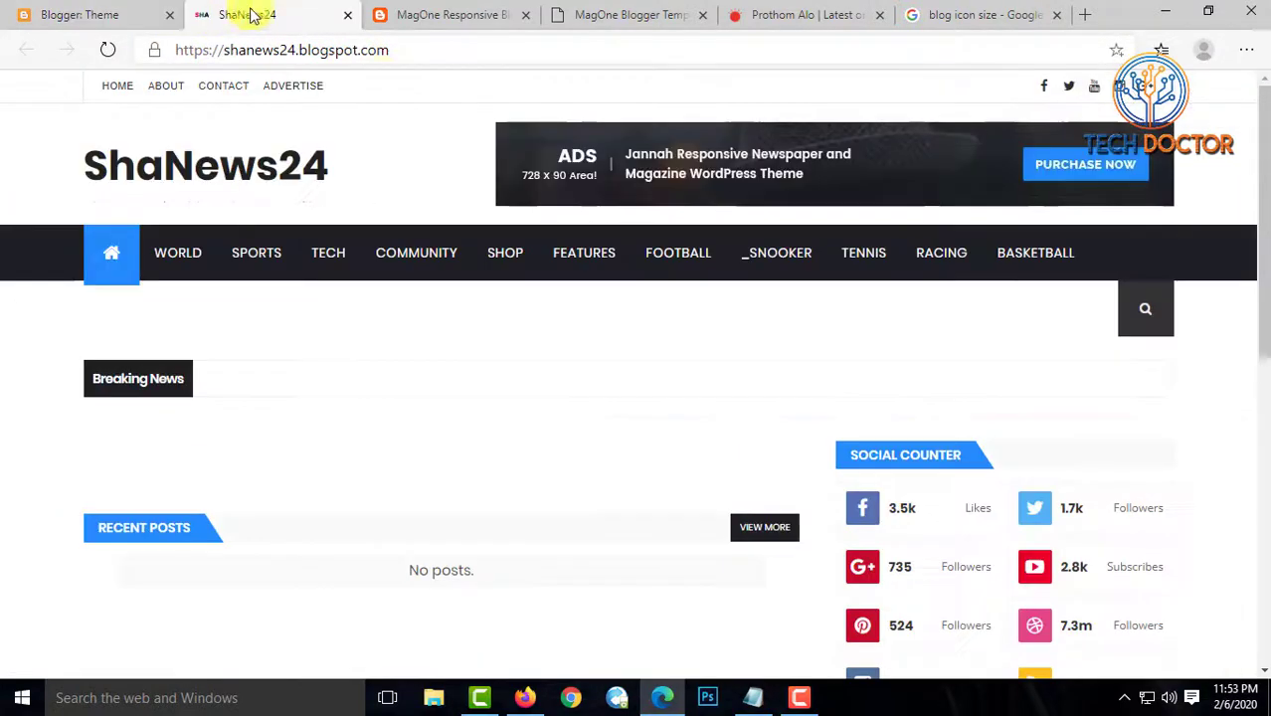
scroll(724, 403, "down", 2)
scroll(689, 397, "down", 5)
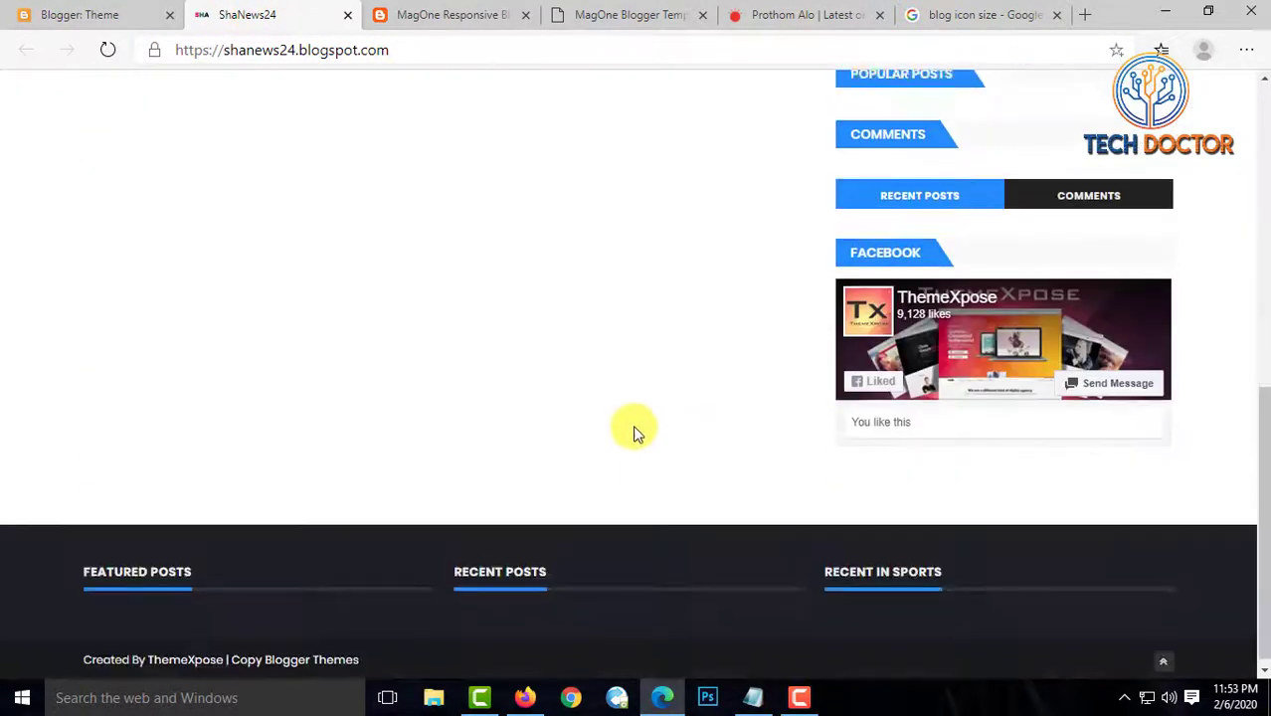
scroll(630, 453, "up", 4)
scroll(626, 460, "up", 3)
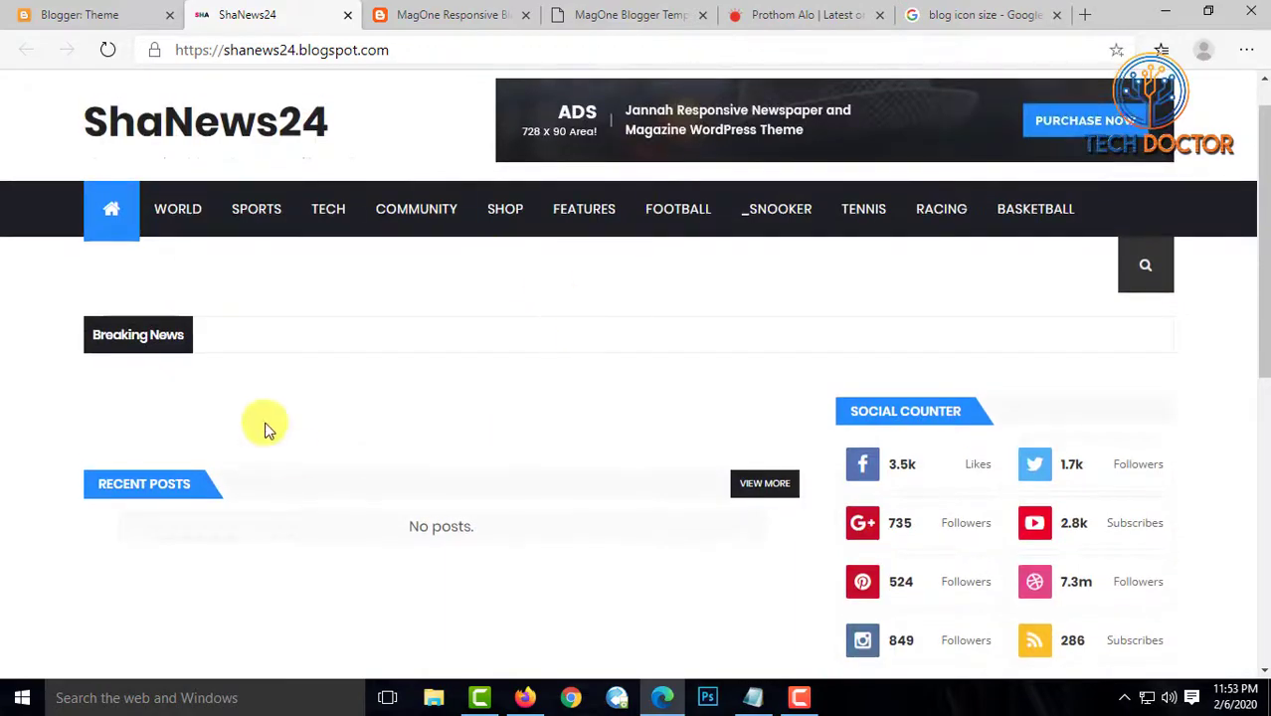
Examine the MagOne demo site for comparison and return to the live ShaNews24 blog
left_click(445, 14)
scroll(637, 377, "down", 3)
scroll(727, 436, "down", 10)
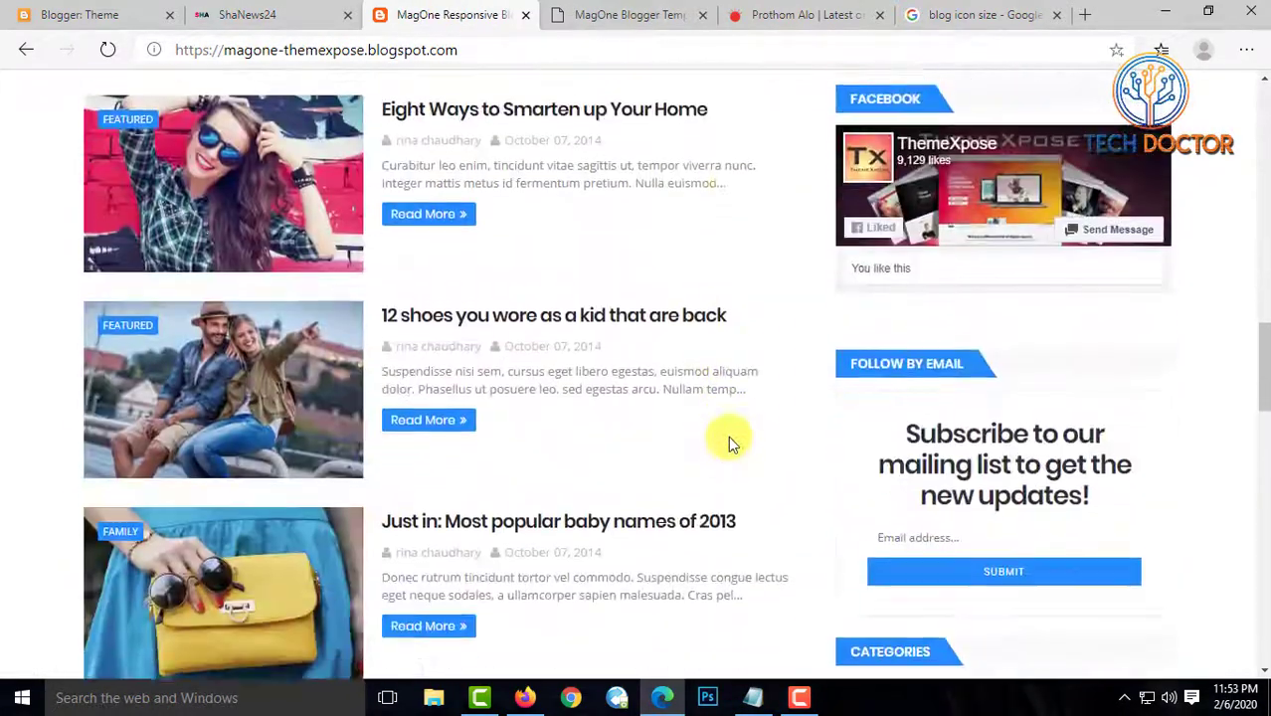
scroll(478, 358, "up", 8)
scroll(496, 350, "up", 10)
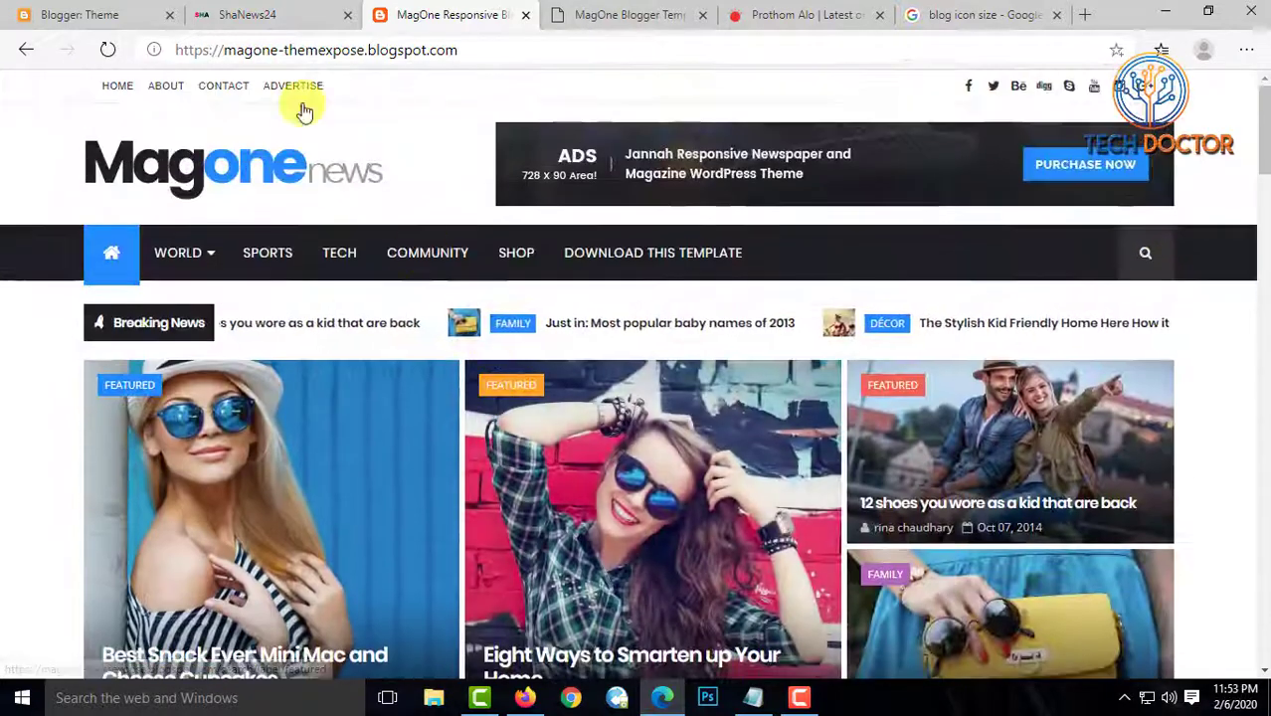
left_click(250, 13)
Open the ShaNews24 basic settings in Blogger and review the blog's title and blog address
left_click(80, 10)
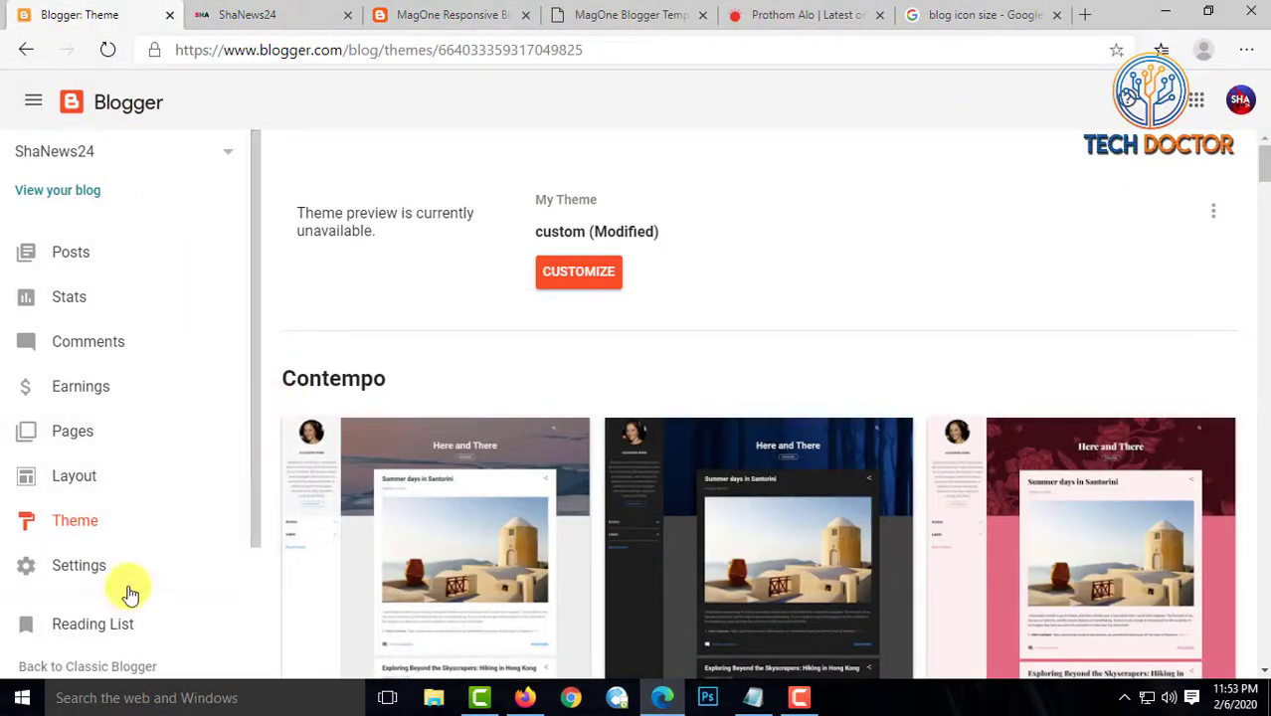
left_click(61, 563)
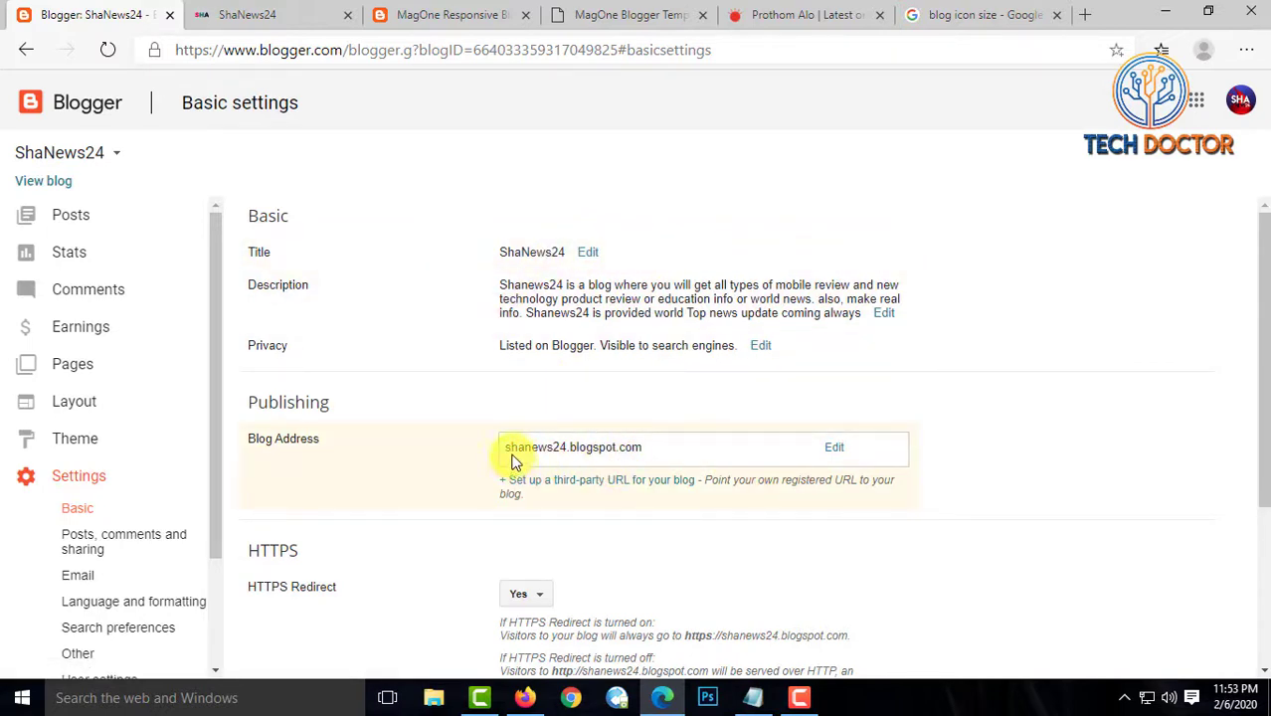
left_click_drag(504, 456, 567, 452)
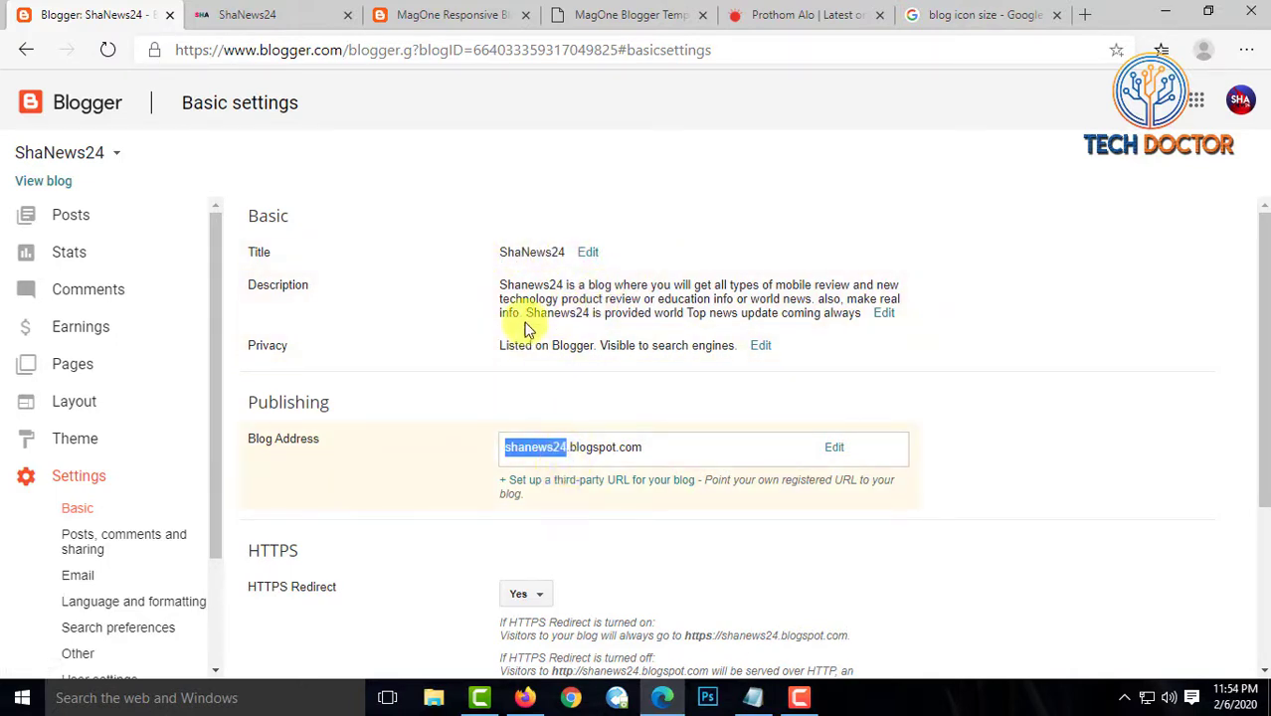
left_click_drag(499, 251, 565, 251)
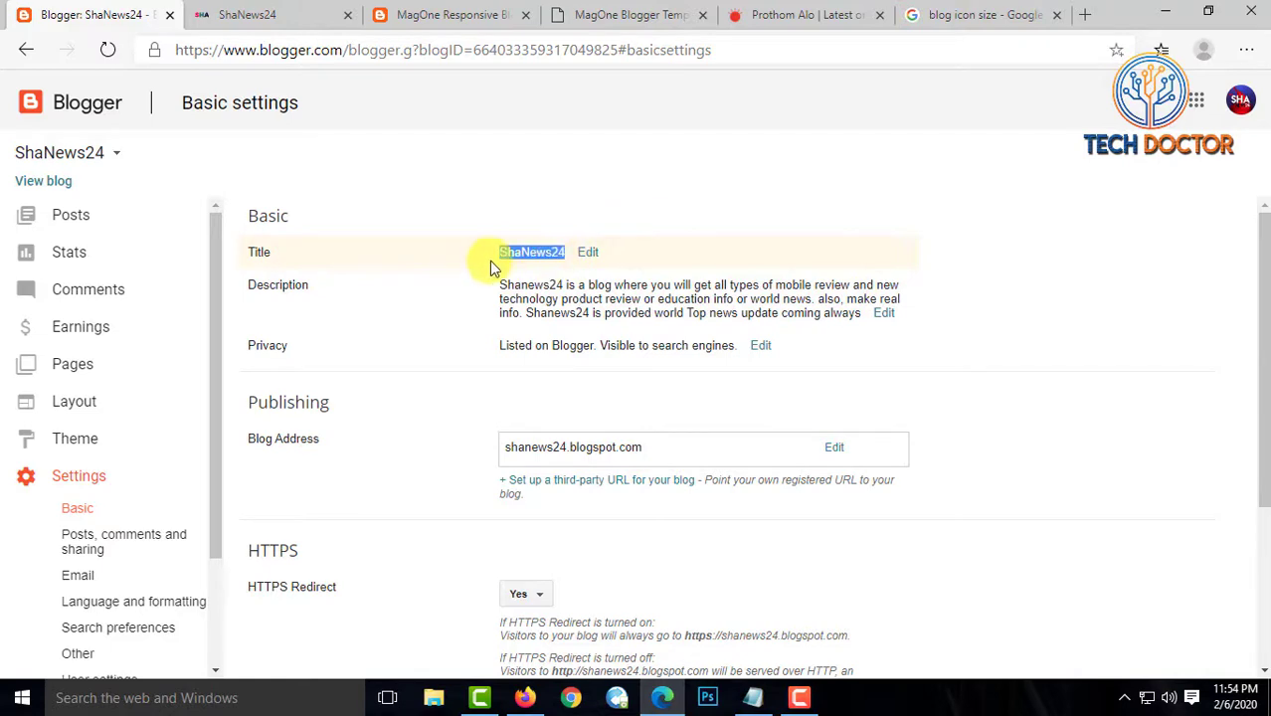
left_click(537, 252)
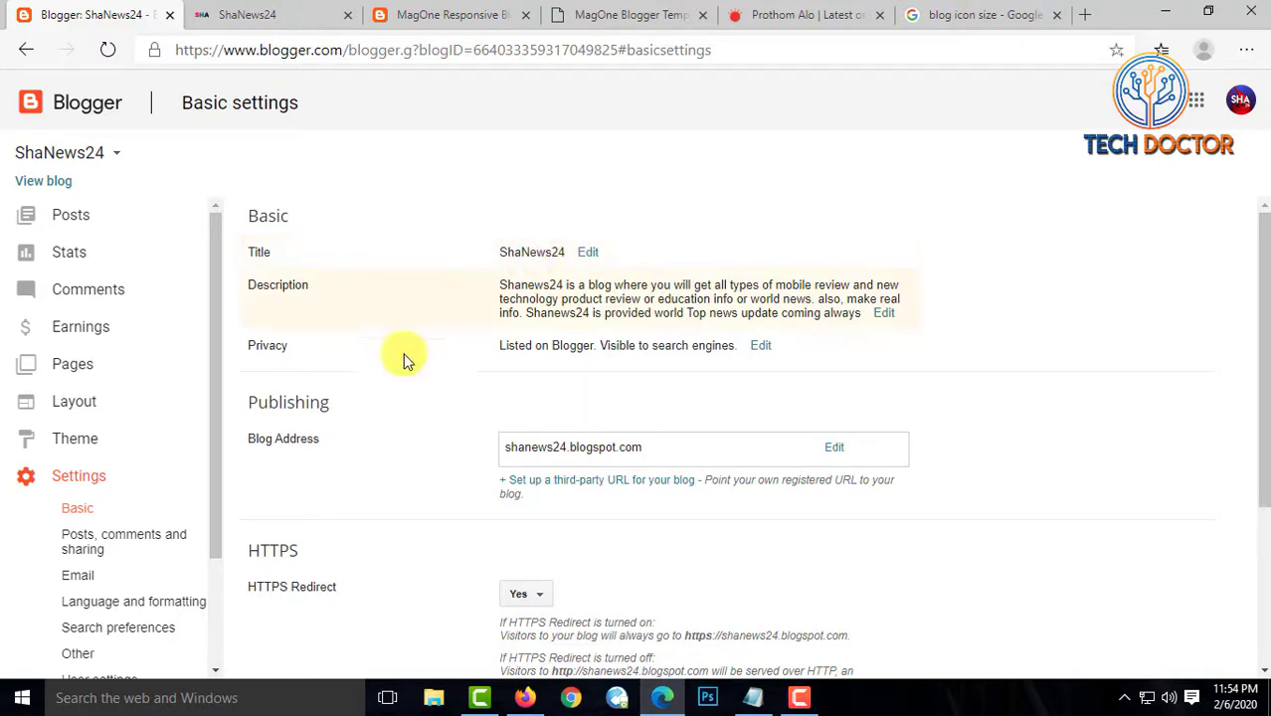
Set HTTPS Redirect to No in the basic settings
scroll(422, 397, "down", 2)
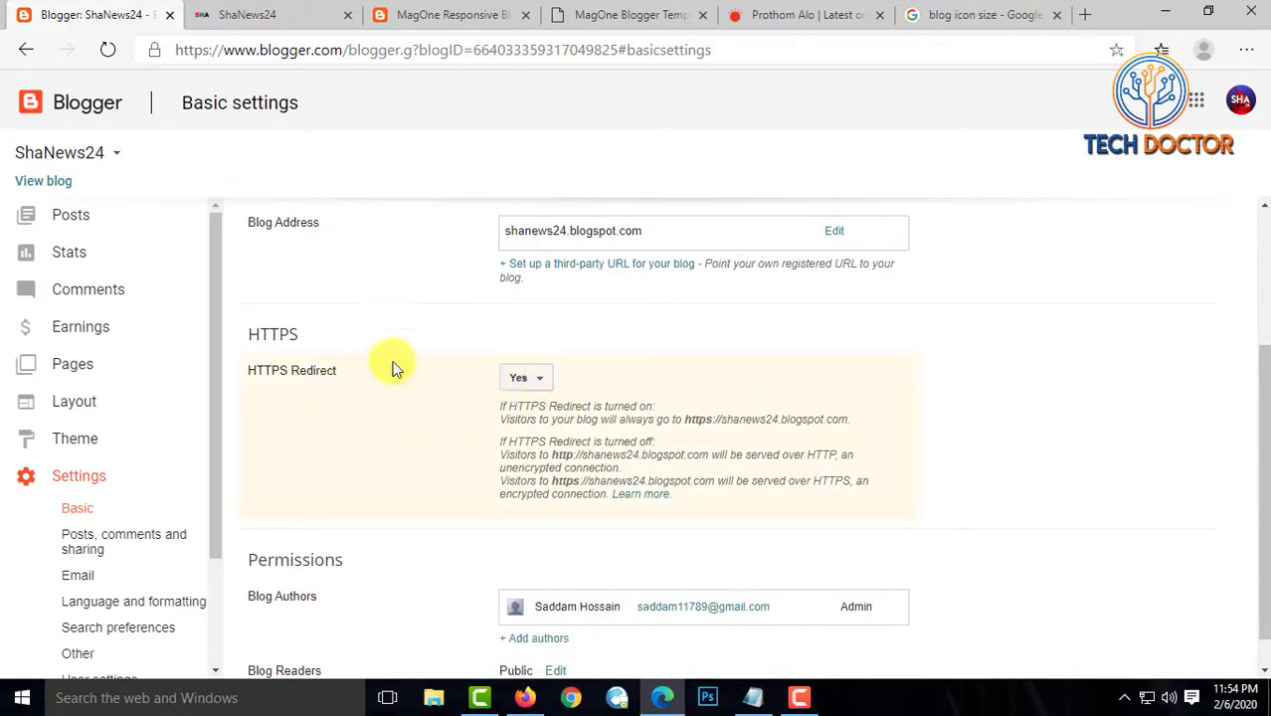
left_click(521, 378)
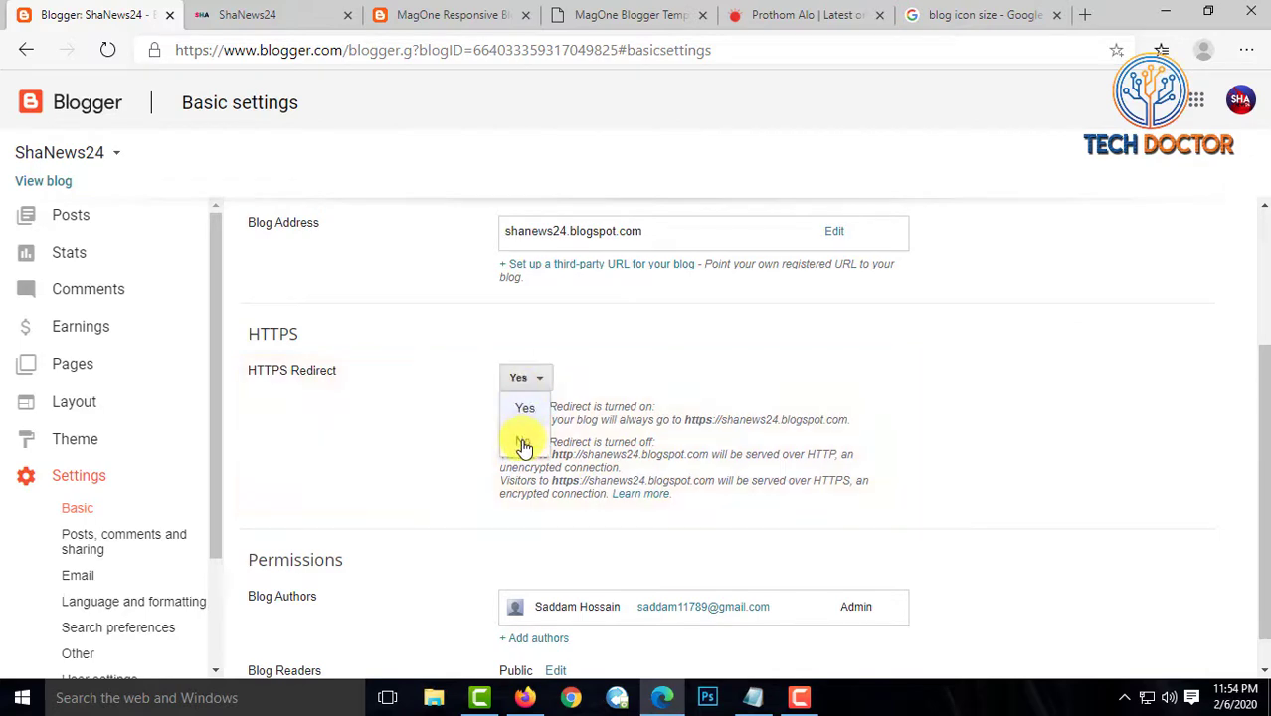
left_click(519, 440)
left_click(519, 378)
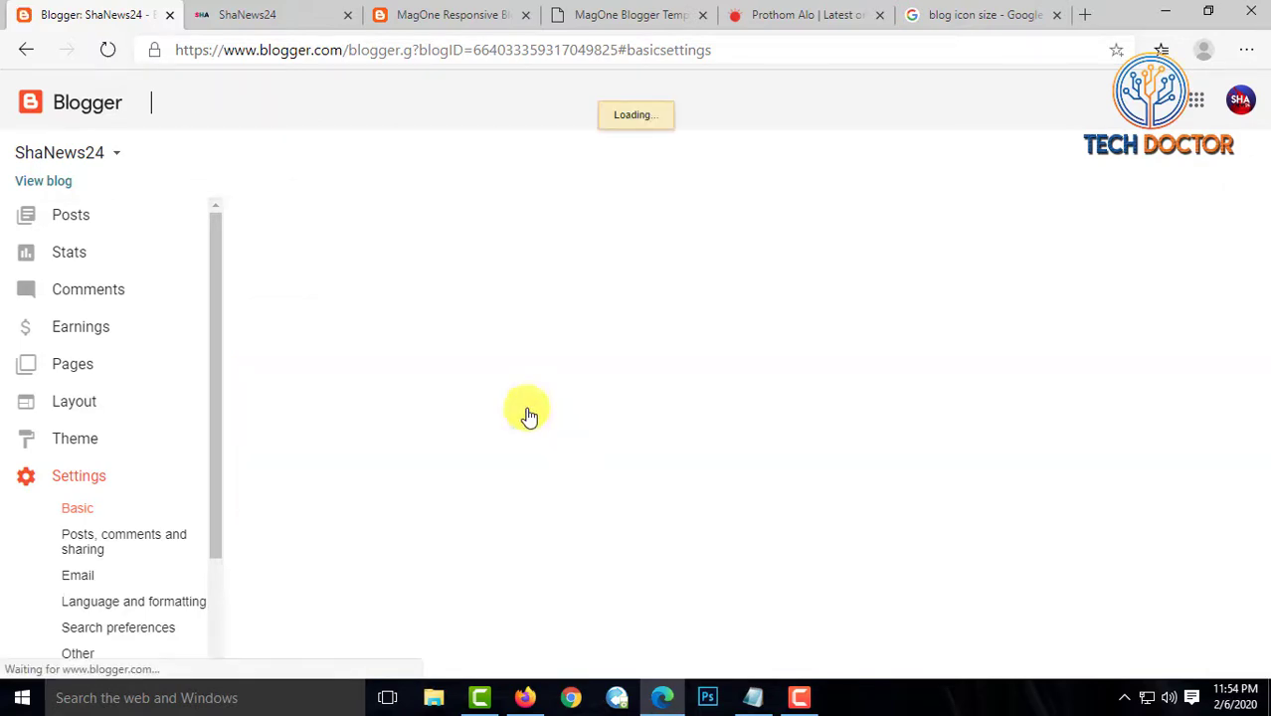
Check the https prefix in Prothom Alo's web address, and set Blogger's HTTPS Redirect to Yes
left_click(811, 15)
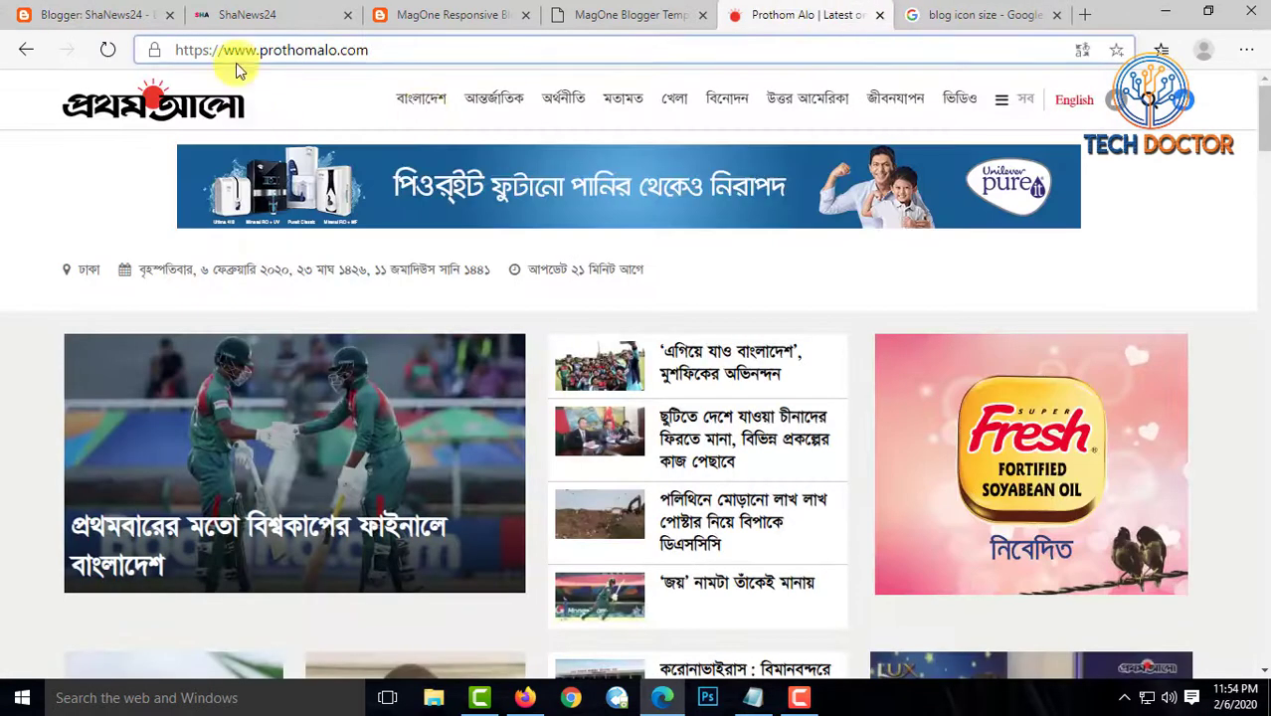
left_click_drag(227, 50, 183, 53)
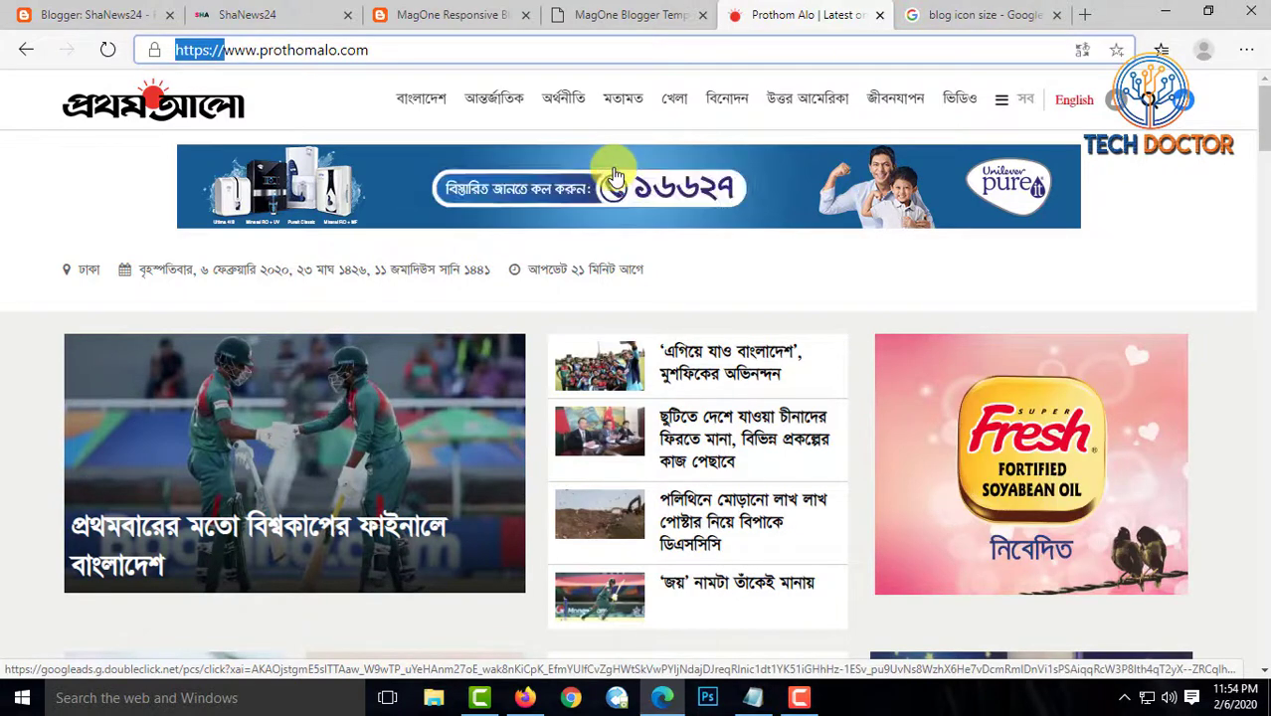
left_click(105, 14)
left_click(537, 597)
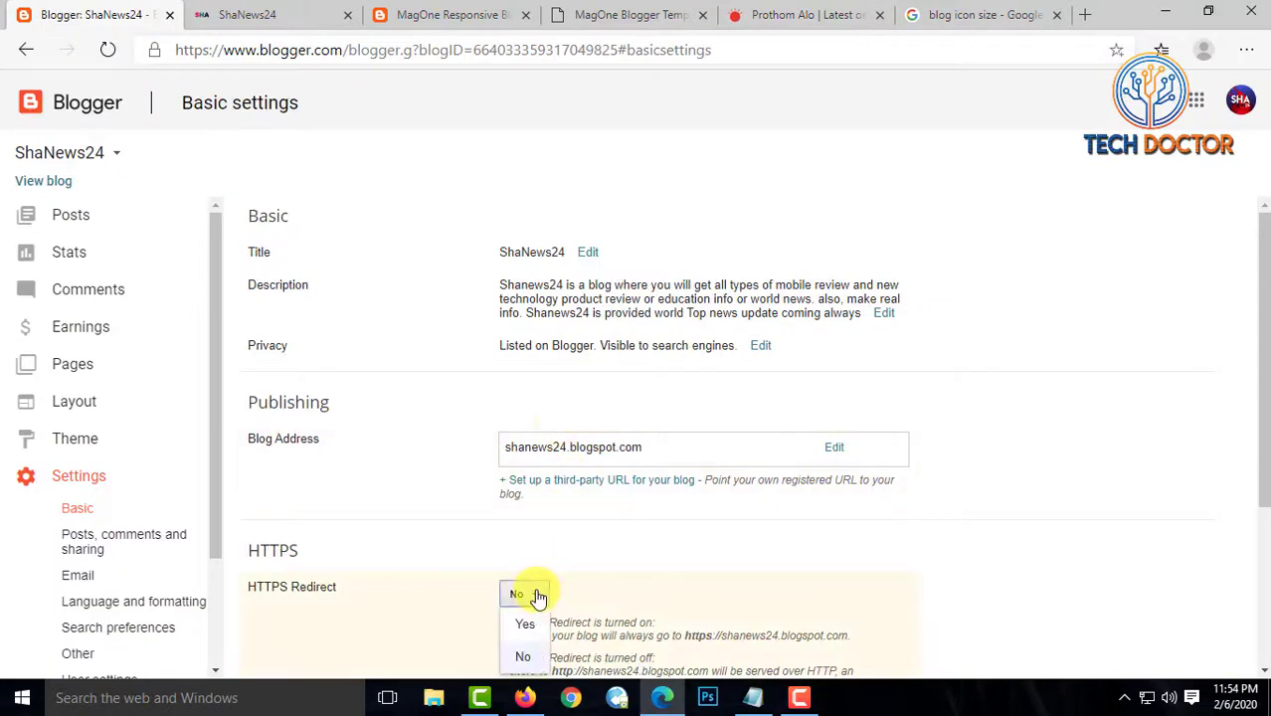
left_click(531, 619)
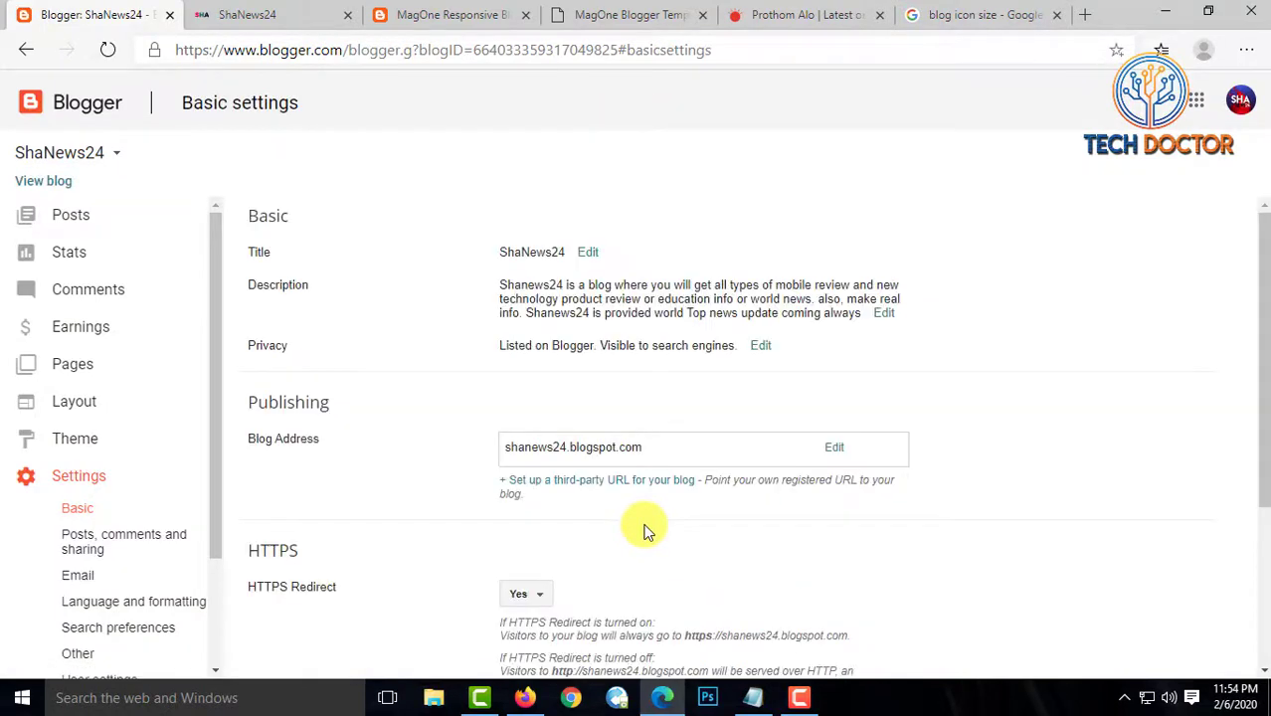
Review the blog permissions, open the meta tags description in the search preferences for viewing, and cancel the edit
scroll(644, 530, "down", 2)
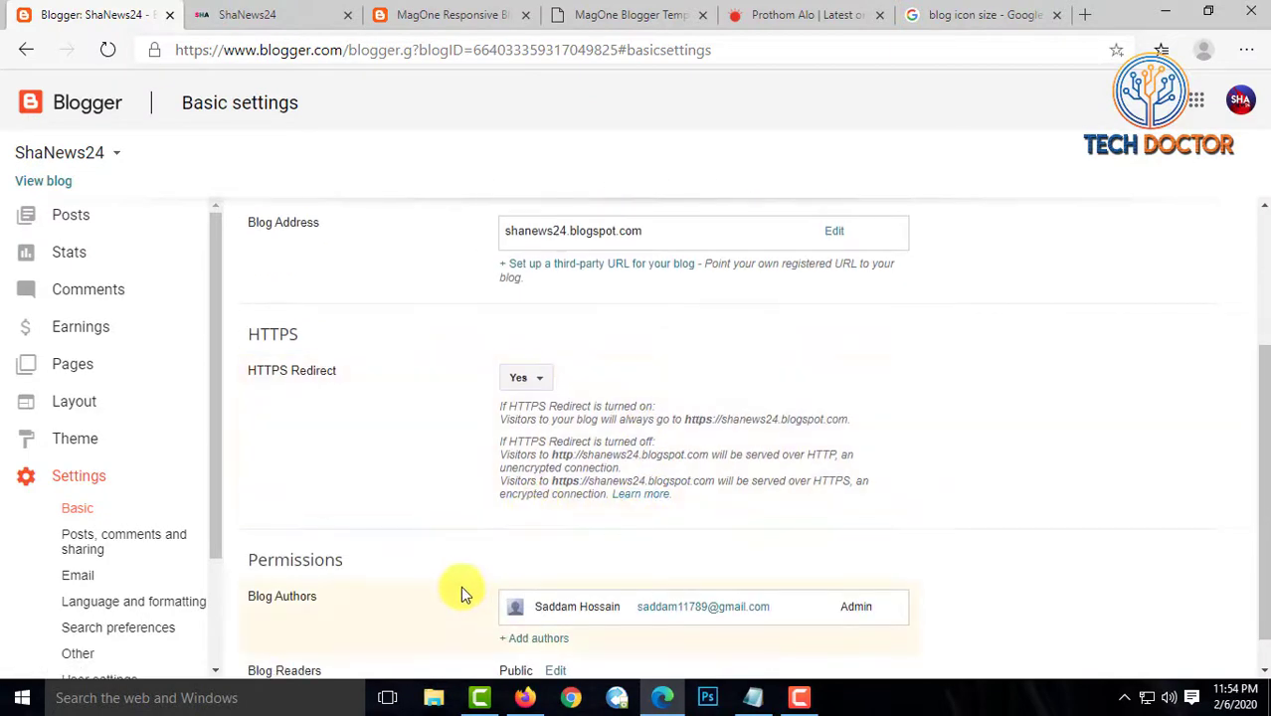
scroll(779, 629, "down", 1)
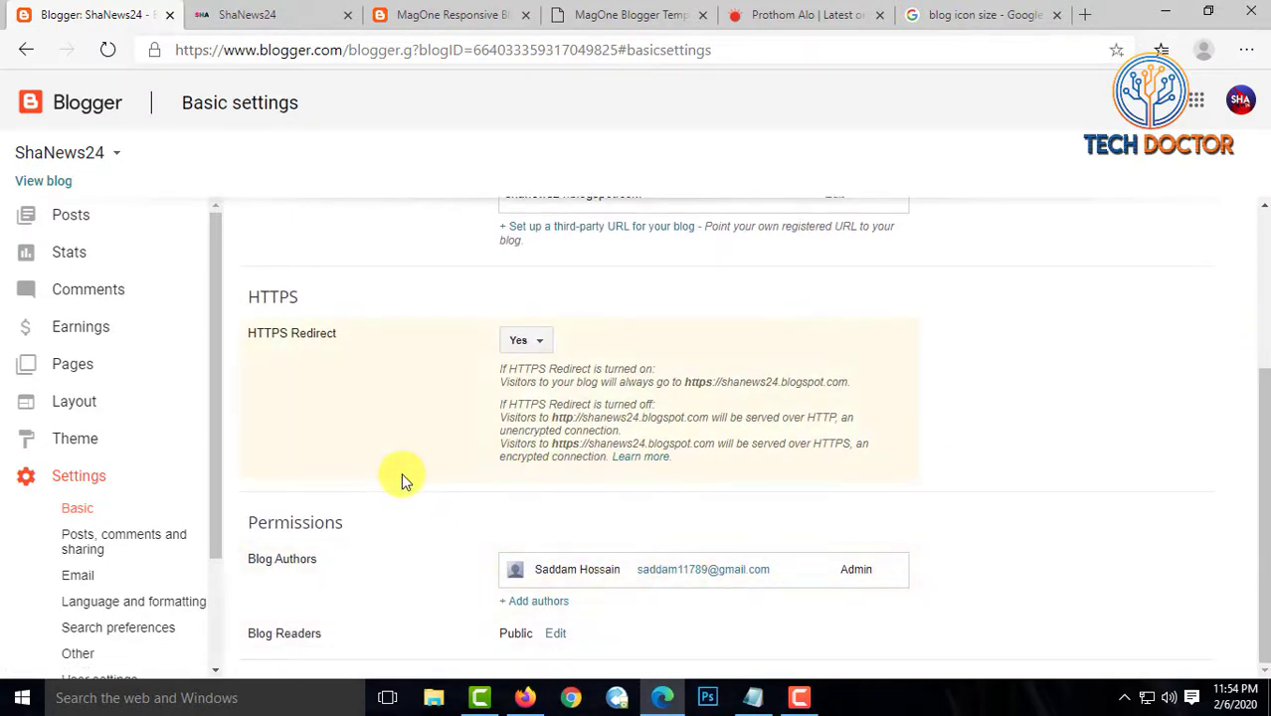
scroll(400, 472, "up", 2)
scroll(399, 472, "down", 2)
scroll(124, 582, "down", 2)
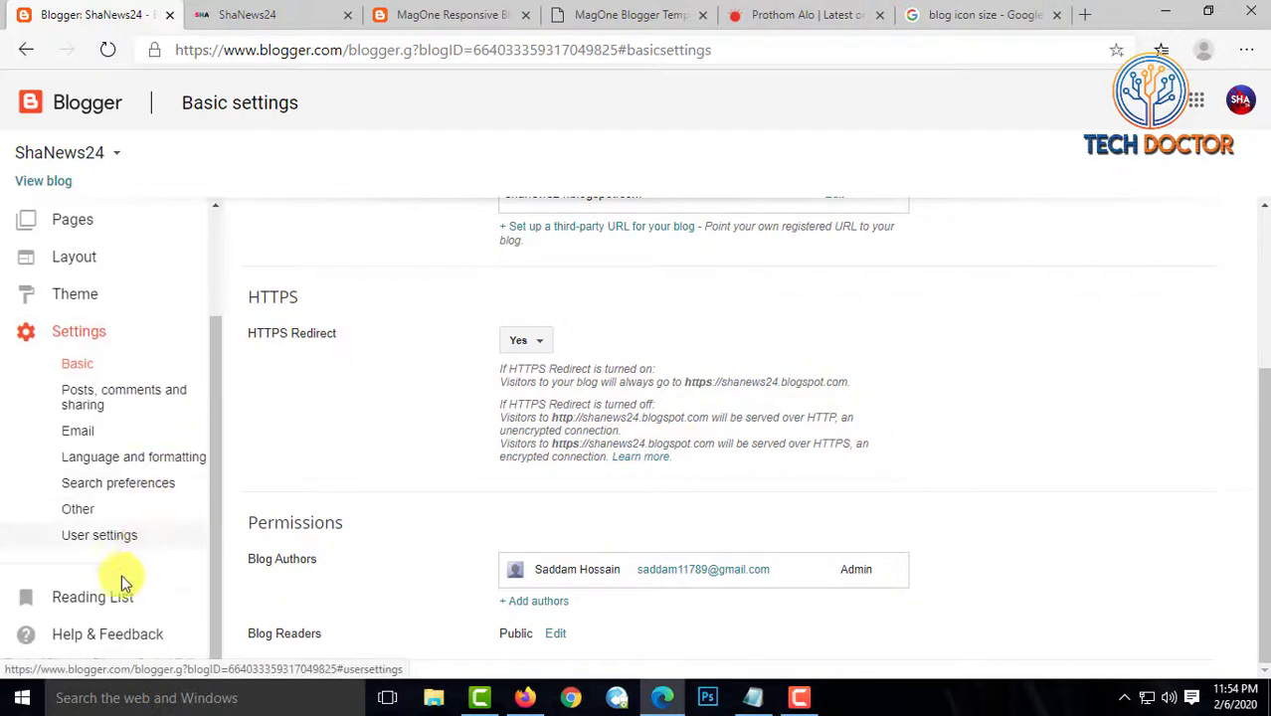
left_click(136, 491)
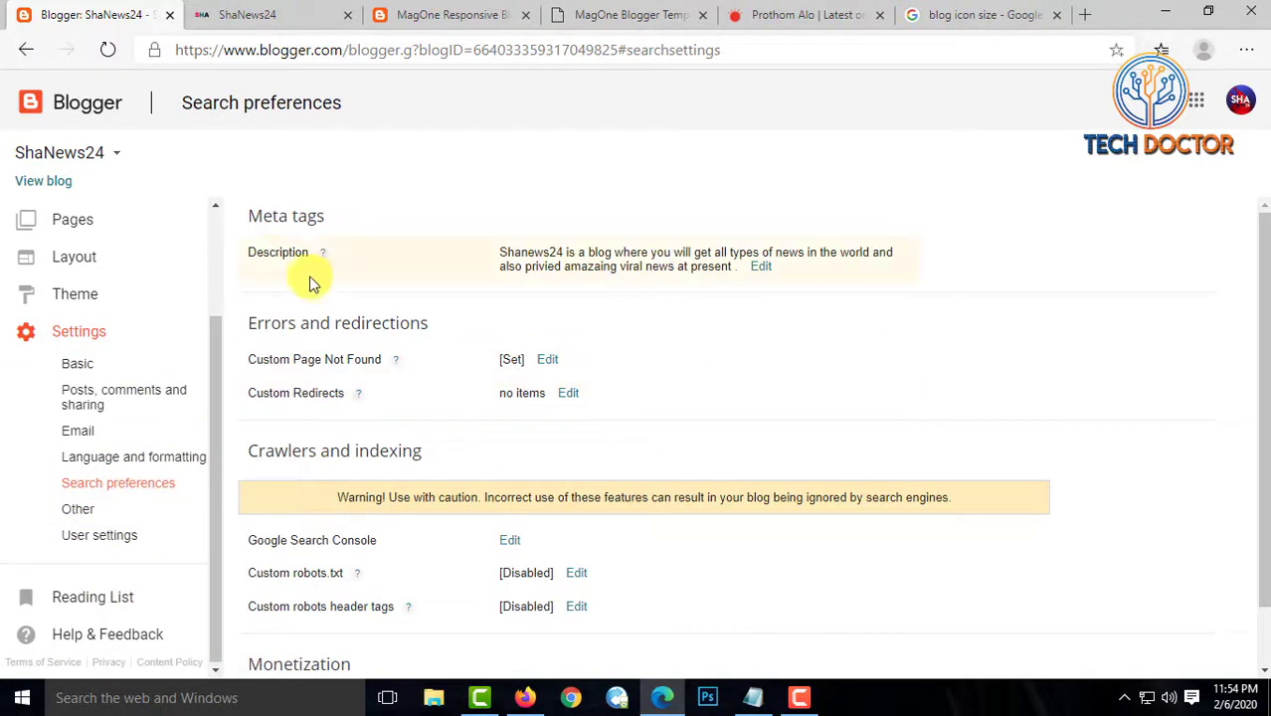
left_click(761, 269)
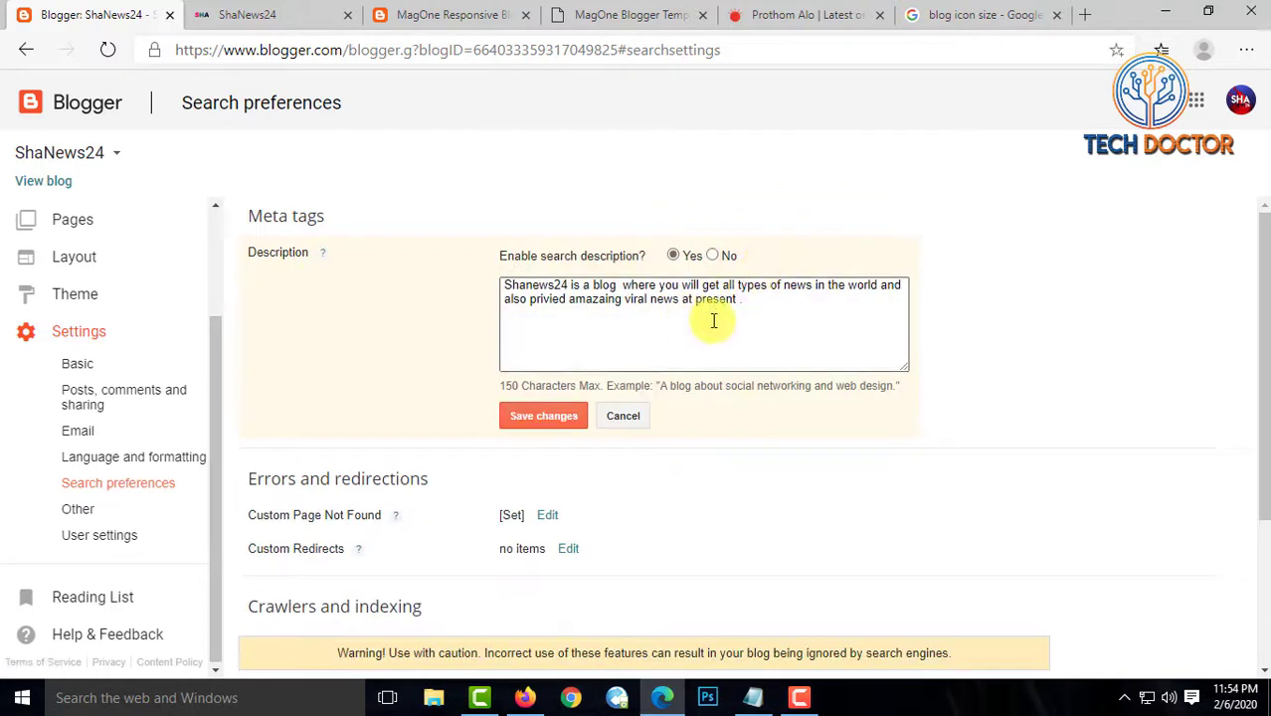
left_click(753, 313)
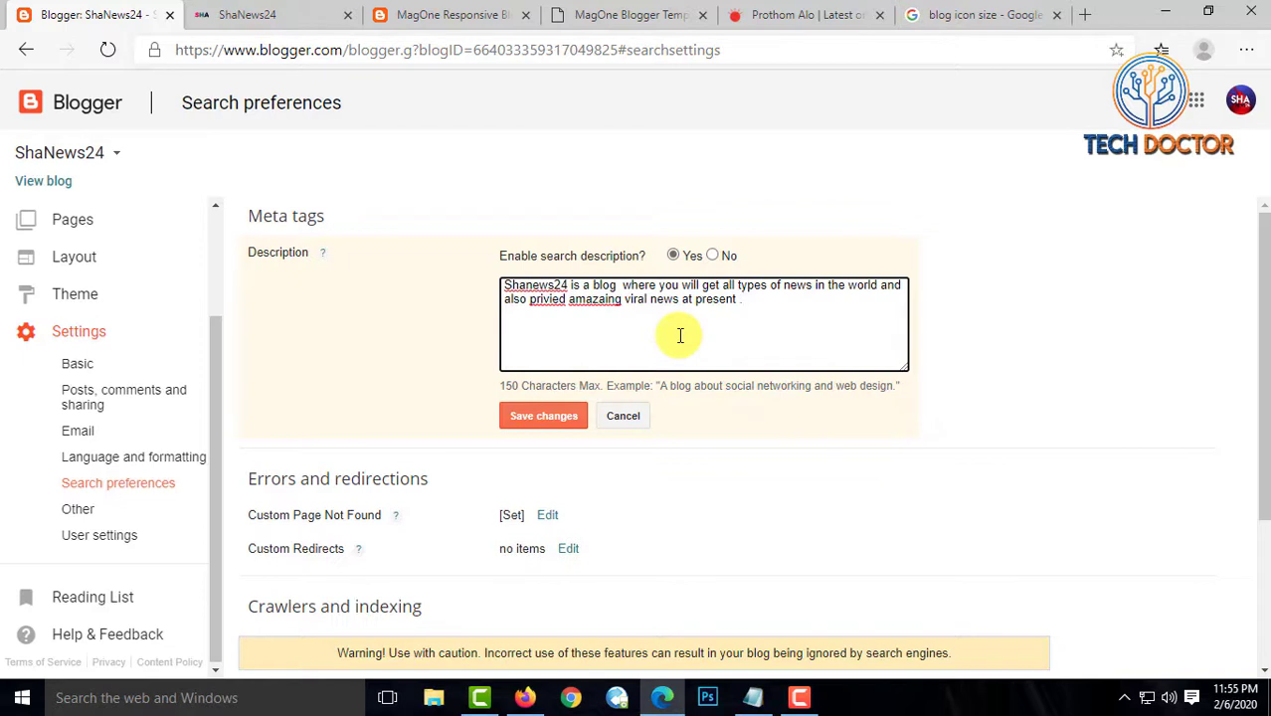
left_click(621, 418)
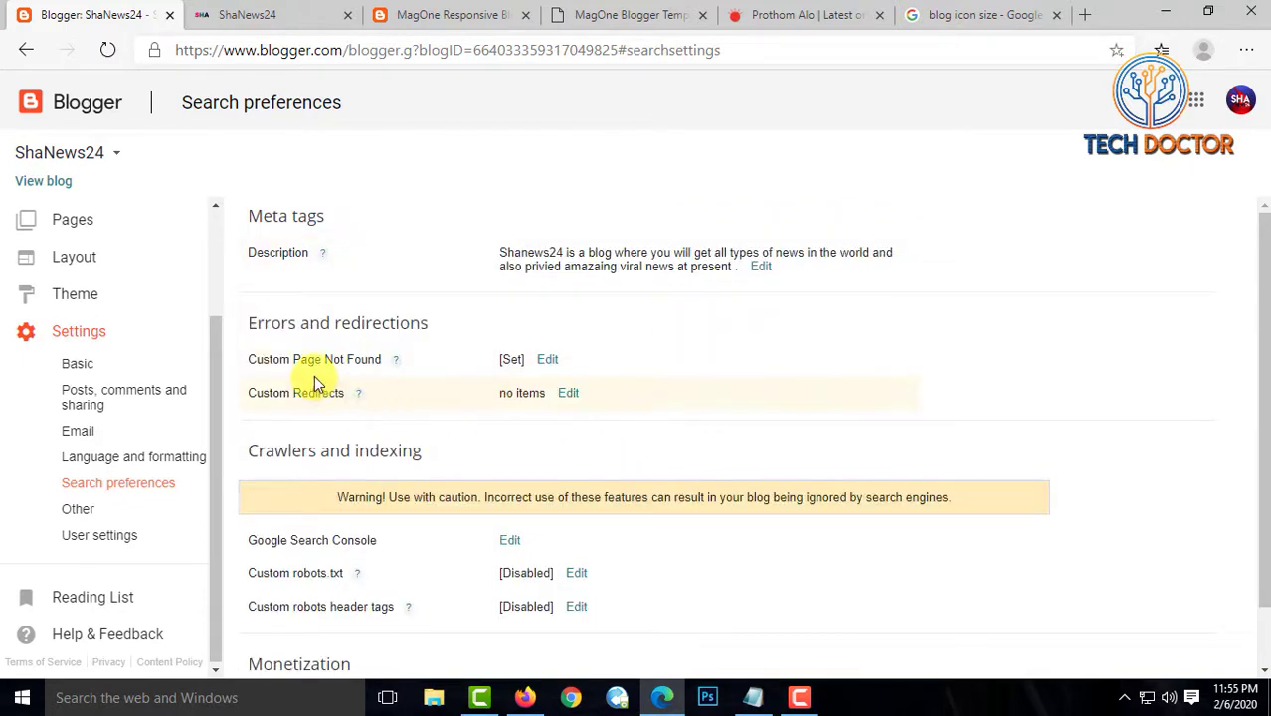
Open the Custom Page Not Found message to read its text and home page link, and cancel the edit
left_click(549, 361)
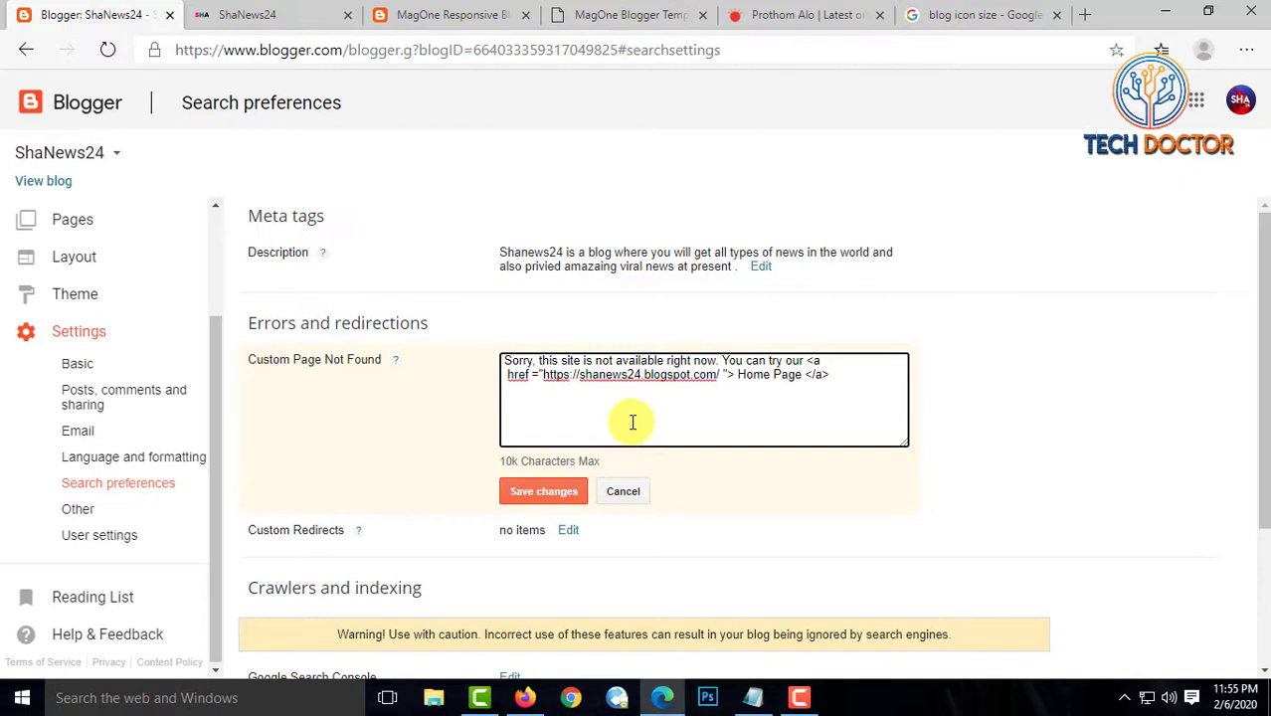
left_click(825, 388)
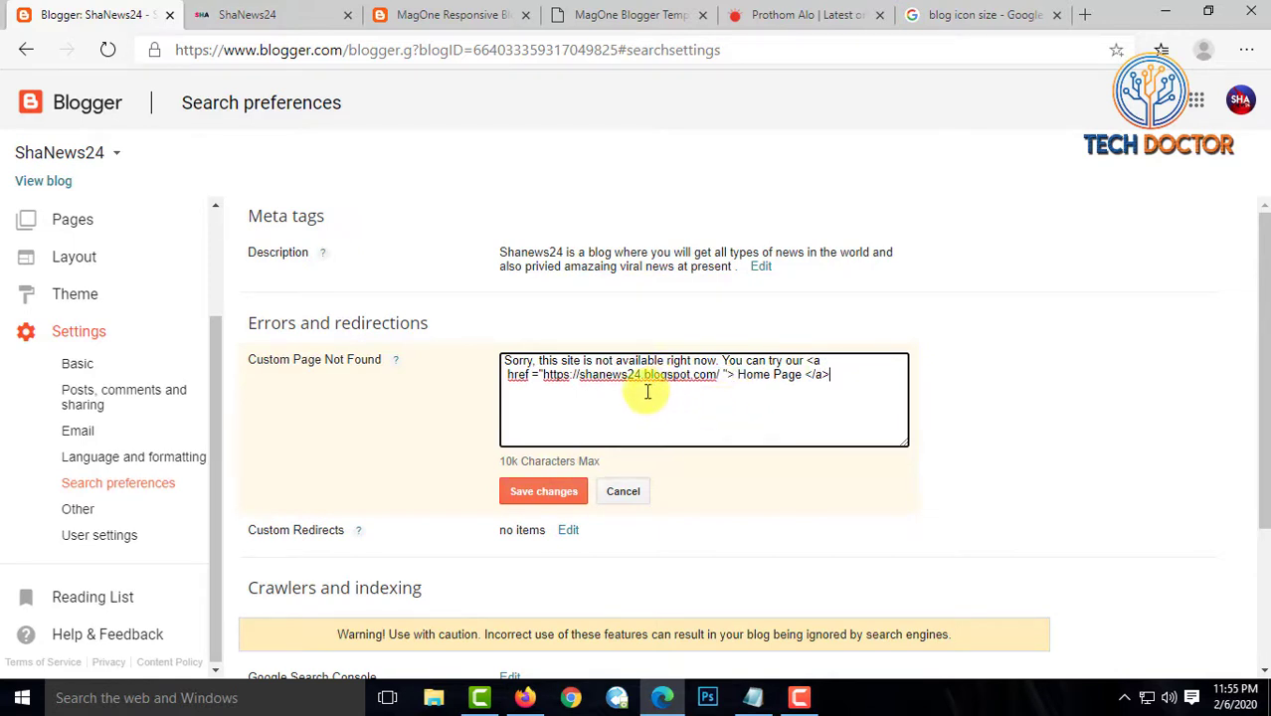
left_click(623, 492)
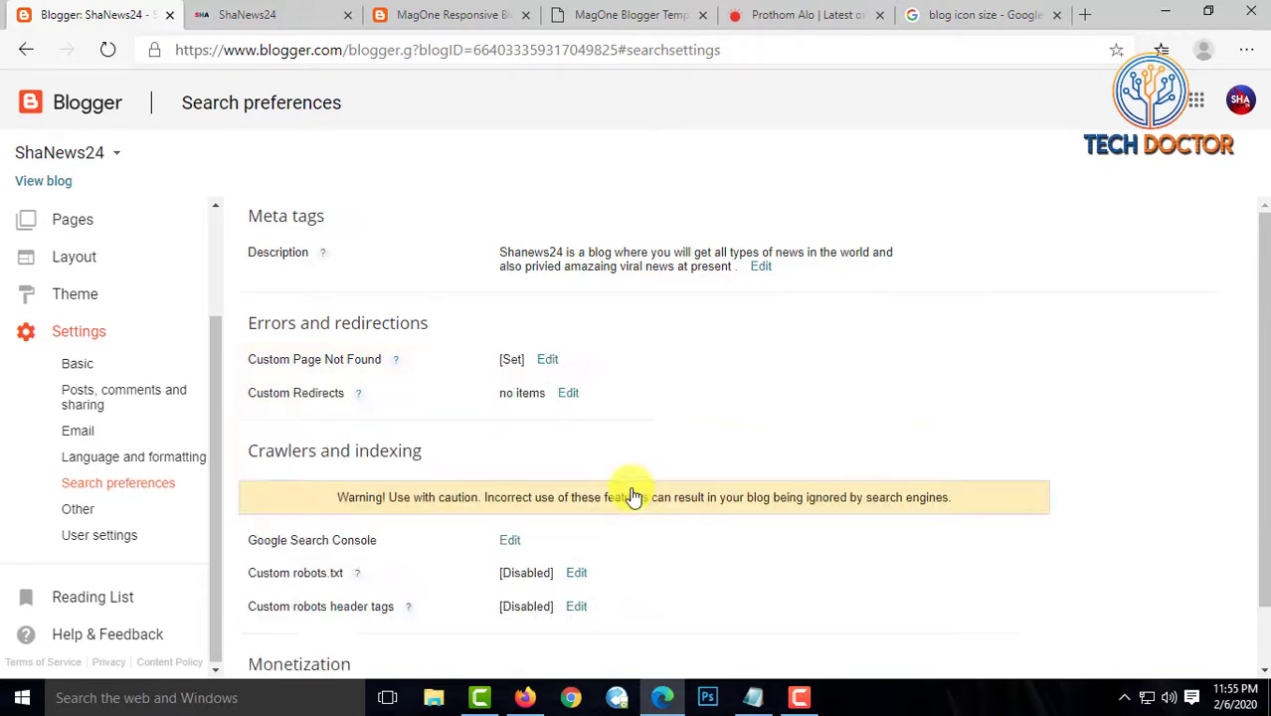
Open and close the Google Search Console page, and view the custom ads.txt option under Monetization
scroll(537, 438, "down", 1)
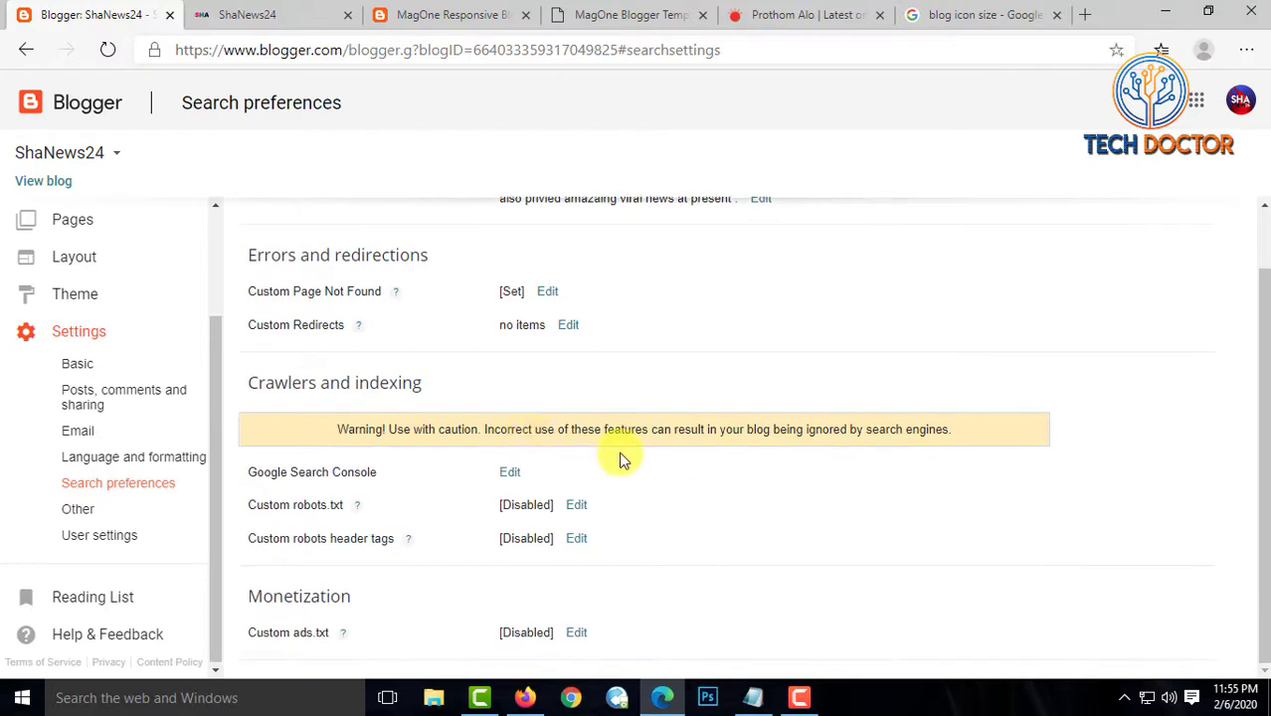
left_click(510, 474)
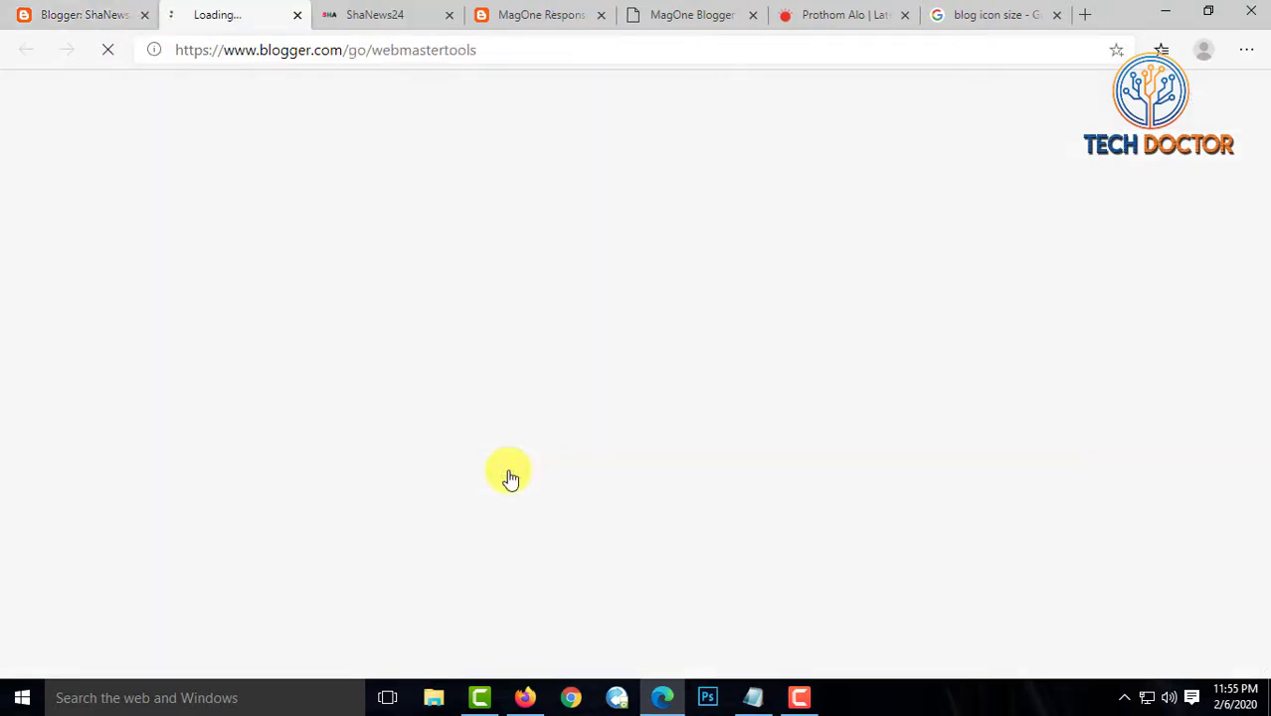
left_click(296, 18)
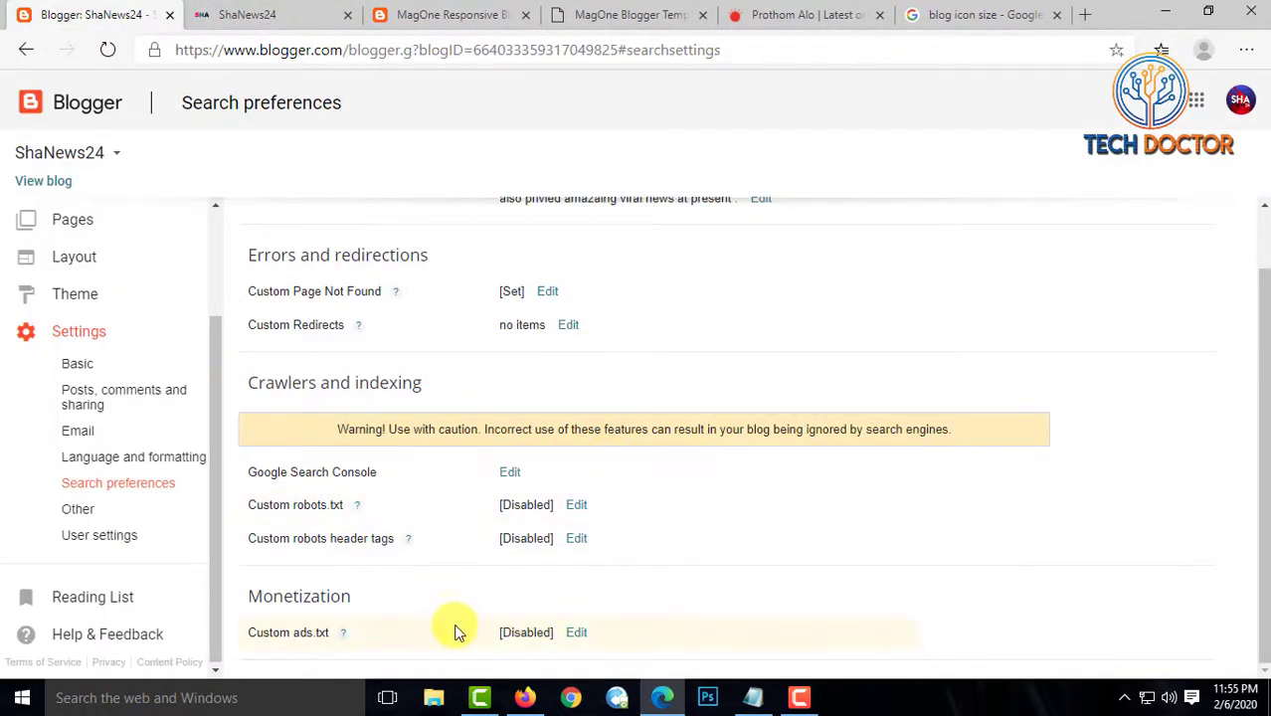
left_click(576, 636)
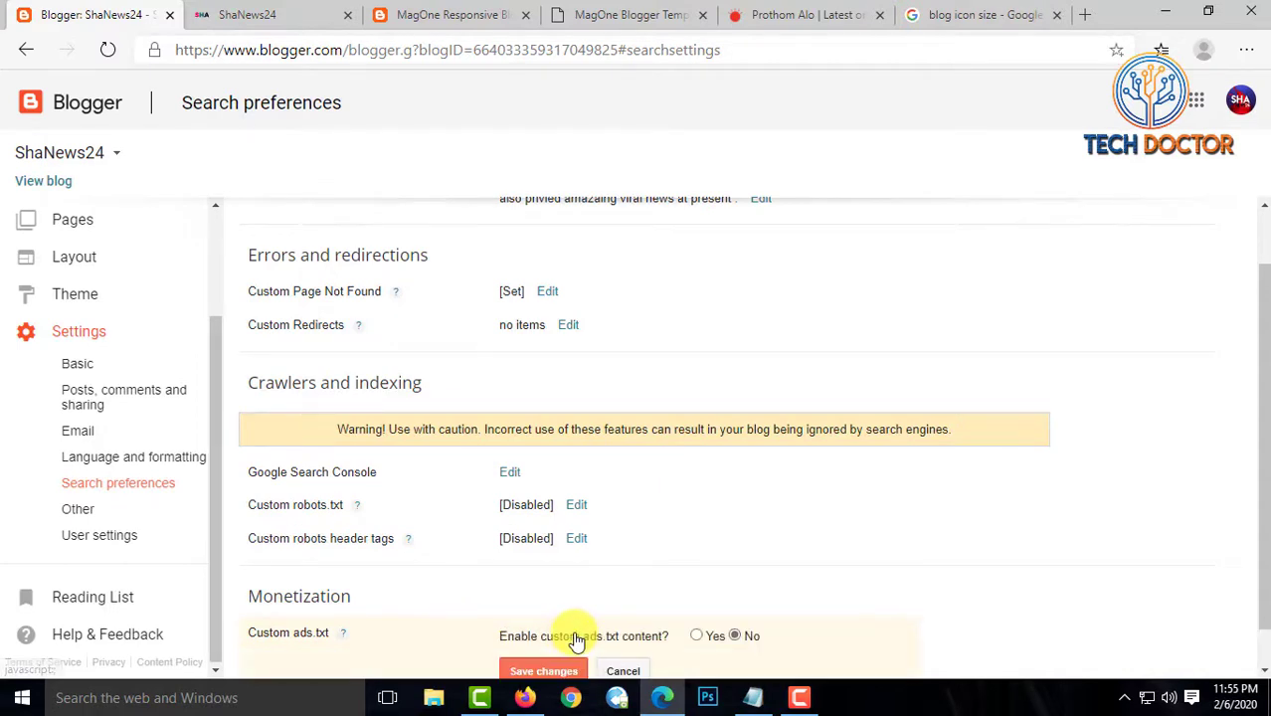
scroll(641, 575, "down", 1)
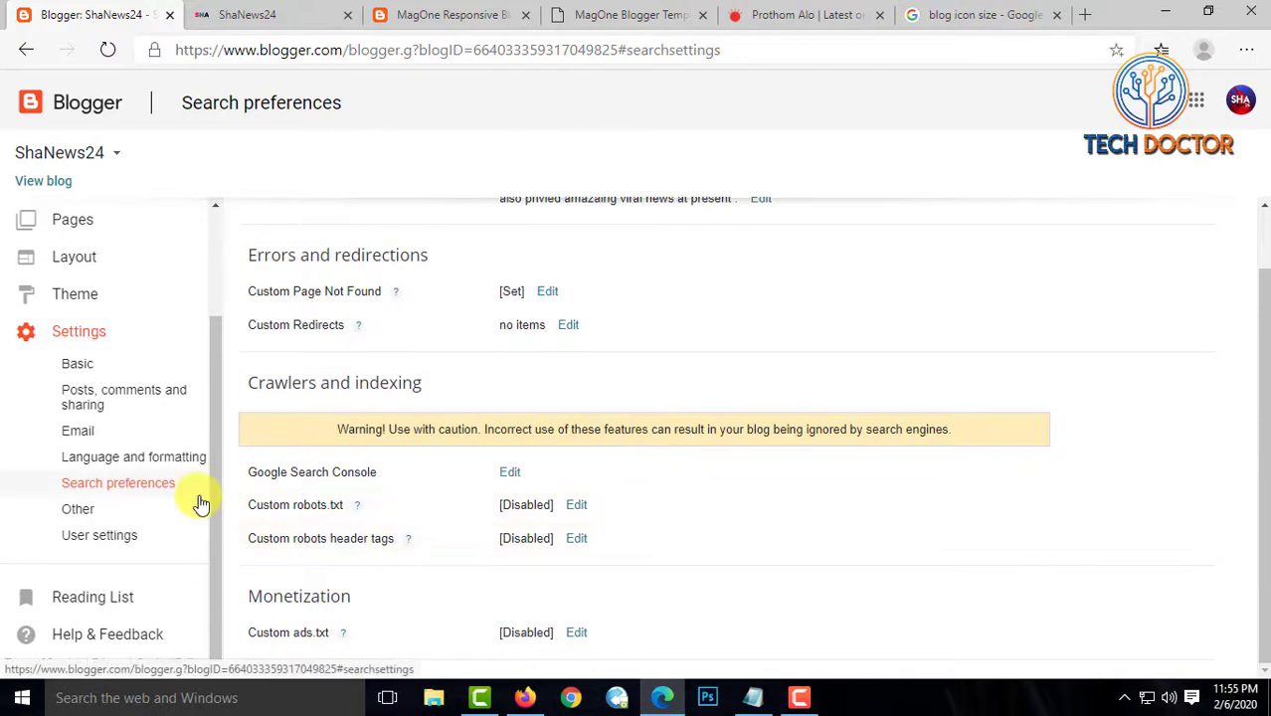
Open the user profile for editing from the user settings and examine its privacy, identity, photo and general sections
left_click(99, 536)
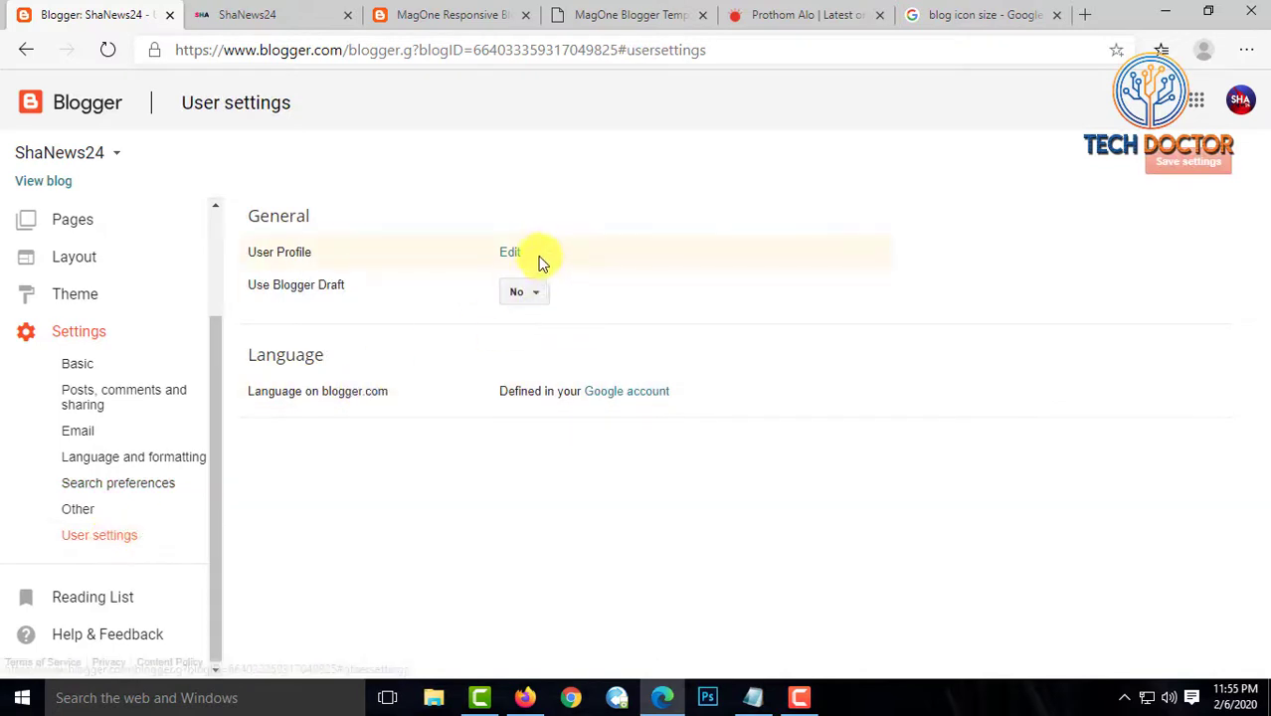
left_click(511, 254)
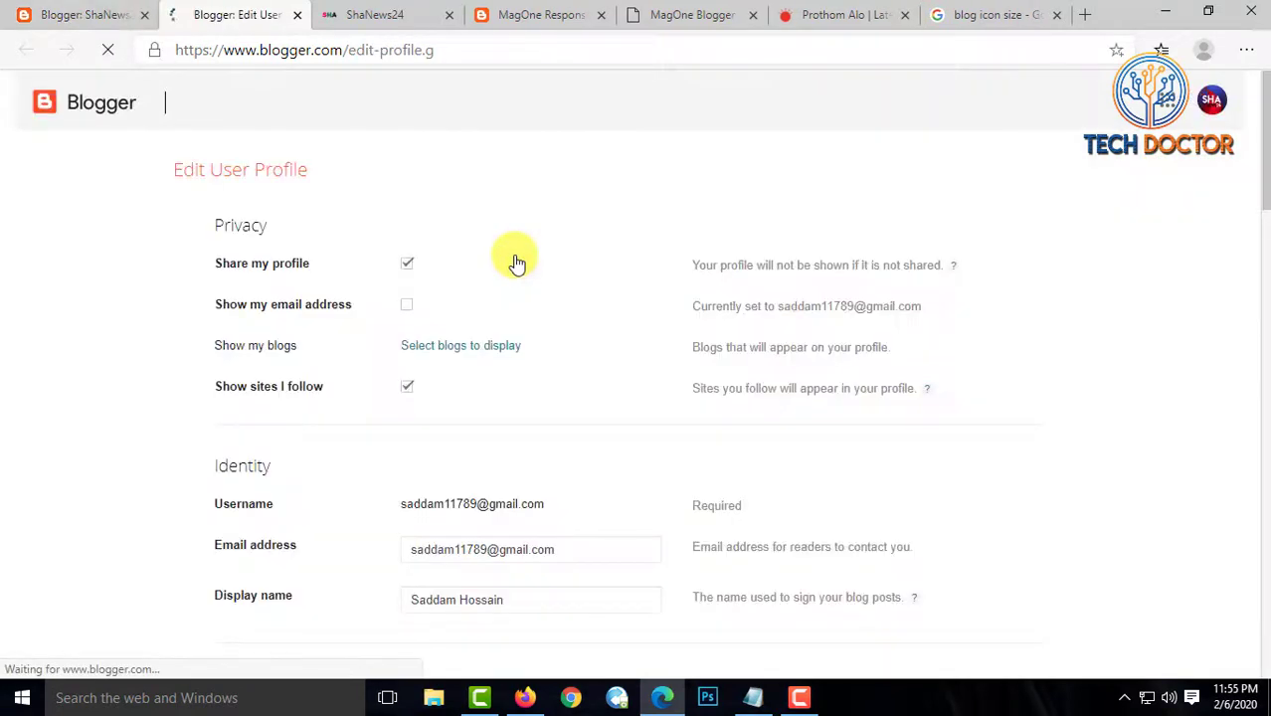
scroll(609, 418, "down", 3)
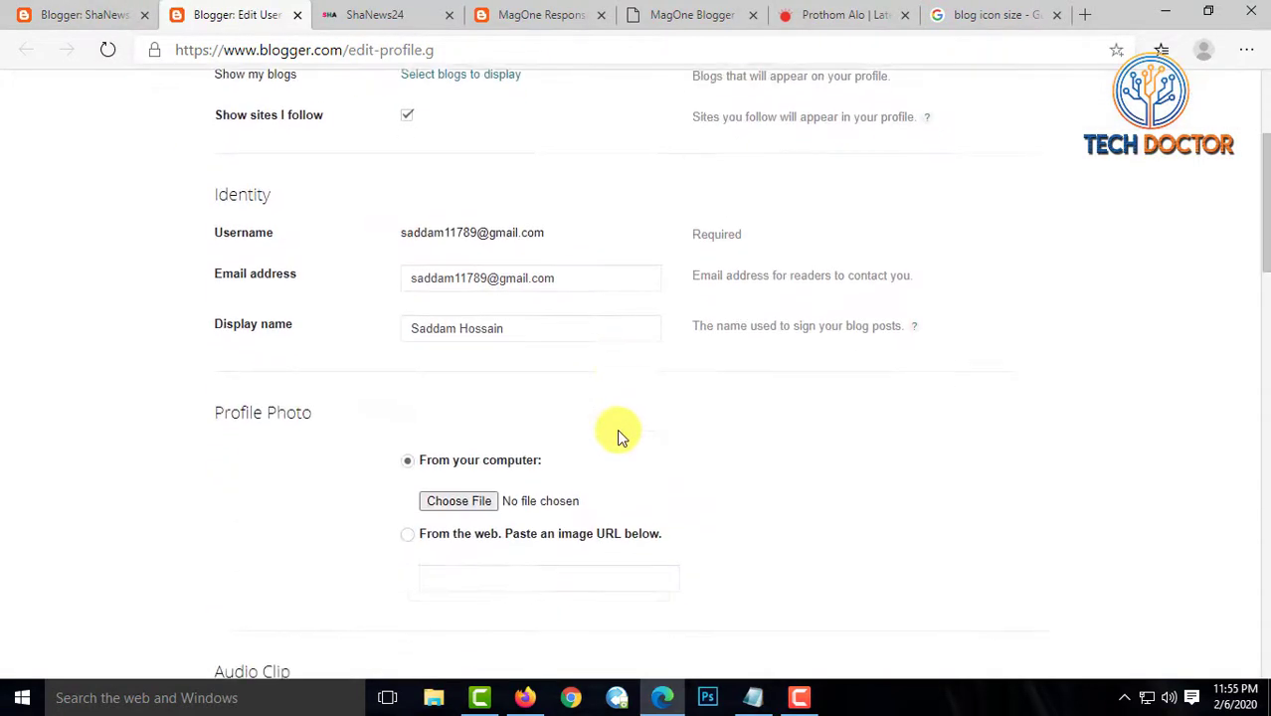
scroll(624, 438, "down", 3)
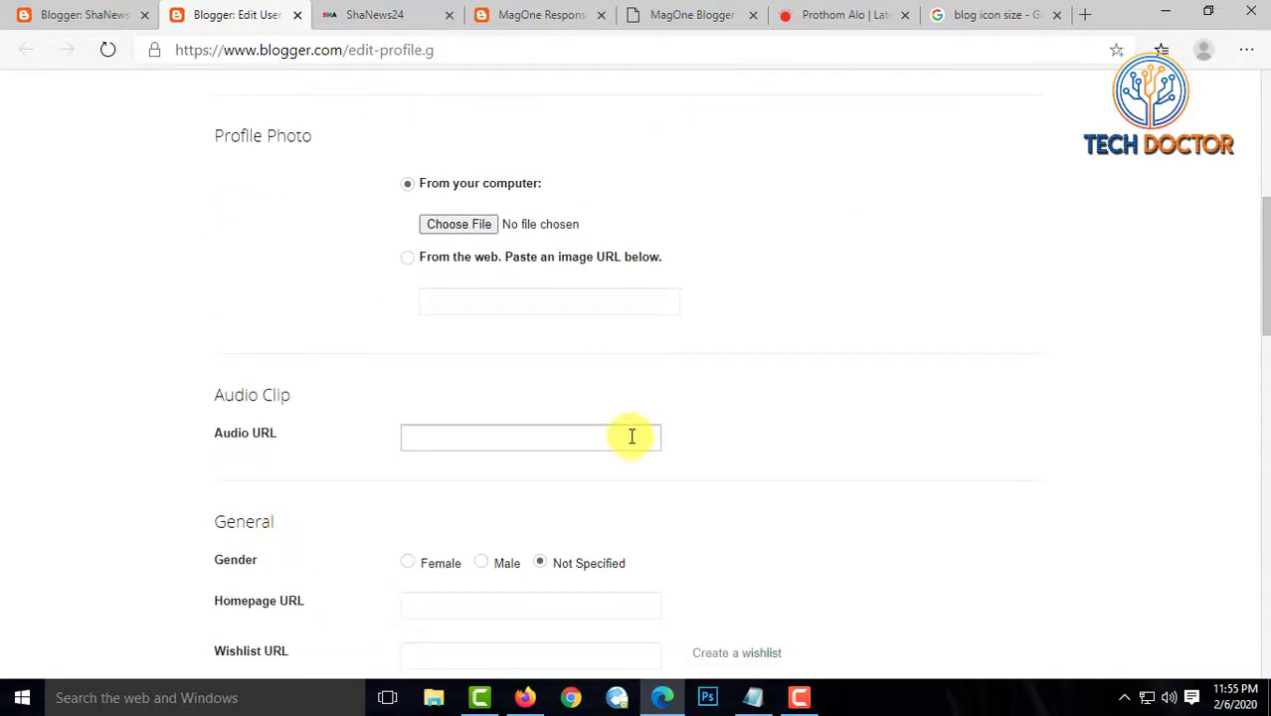
scroll(629, 432, "down", 3)
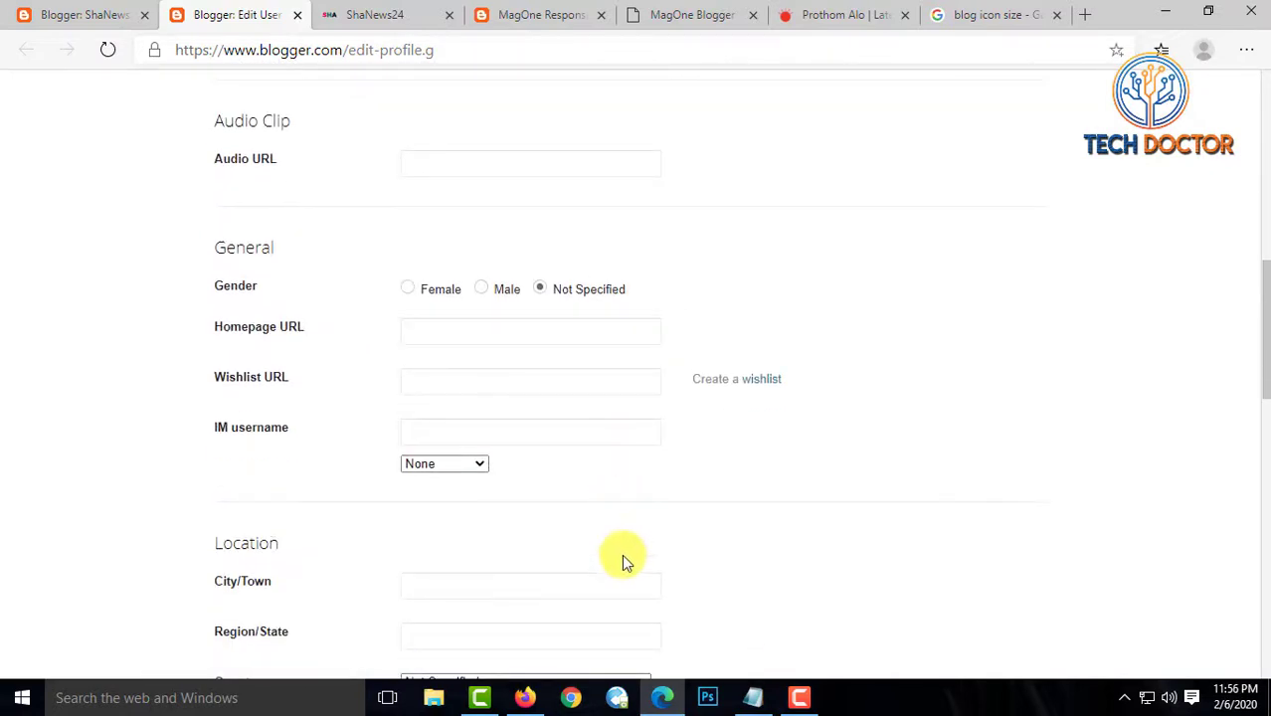
scroll(622, 554, "up", 10)
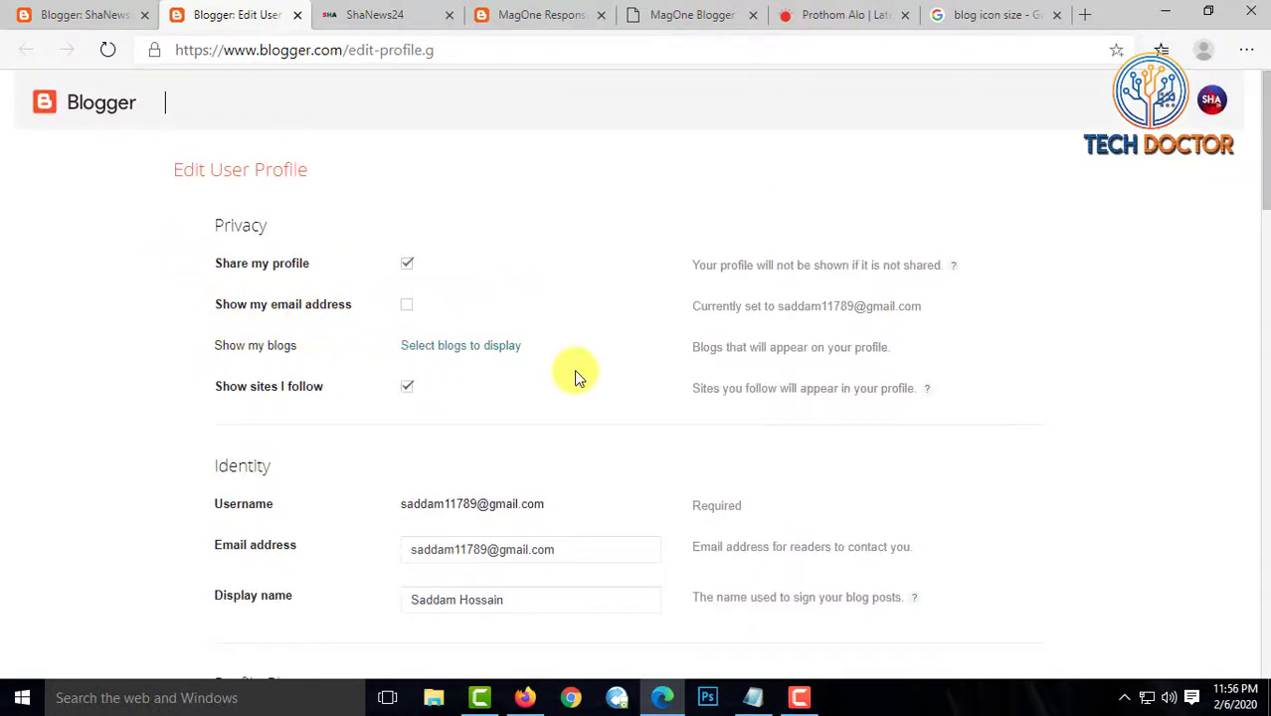
scroll(519, 428, "down", 3)
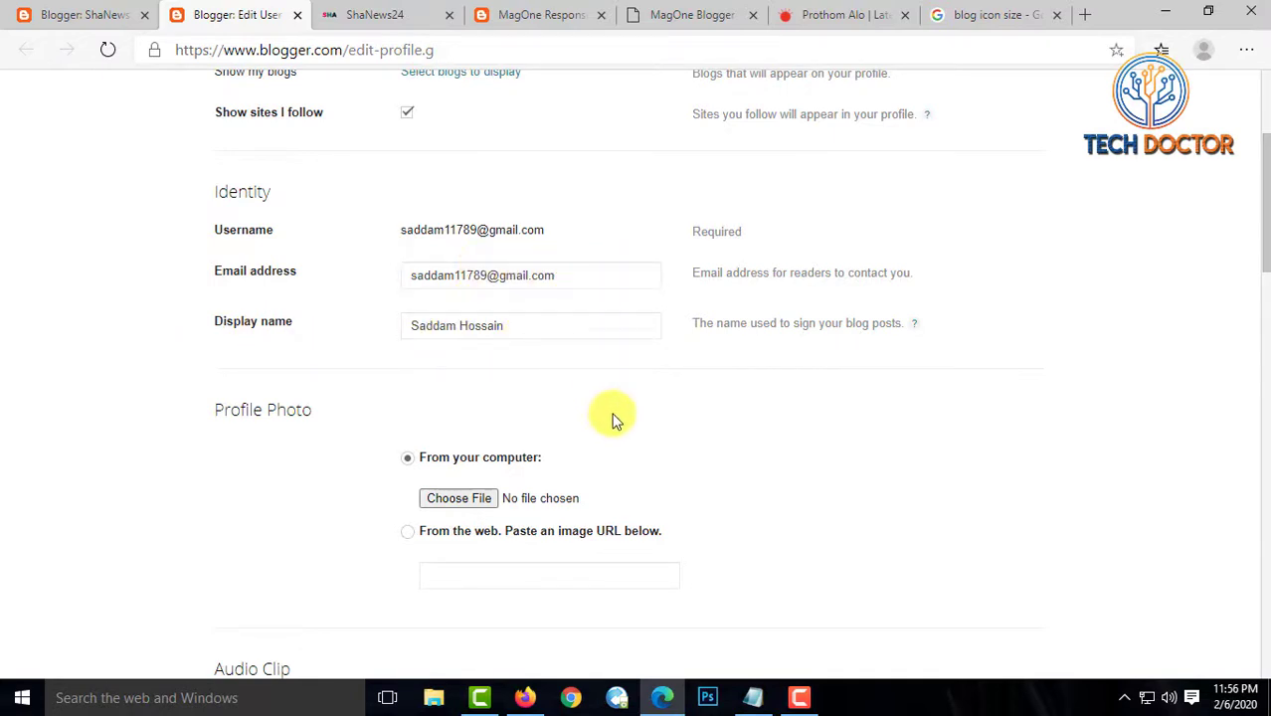
scroll(613, 419, "down", 1)
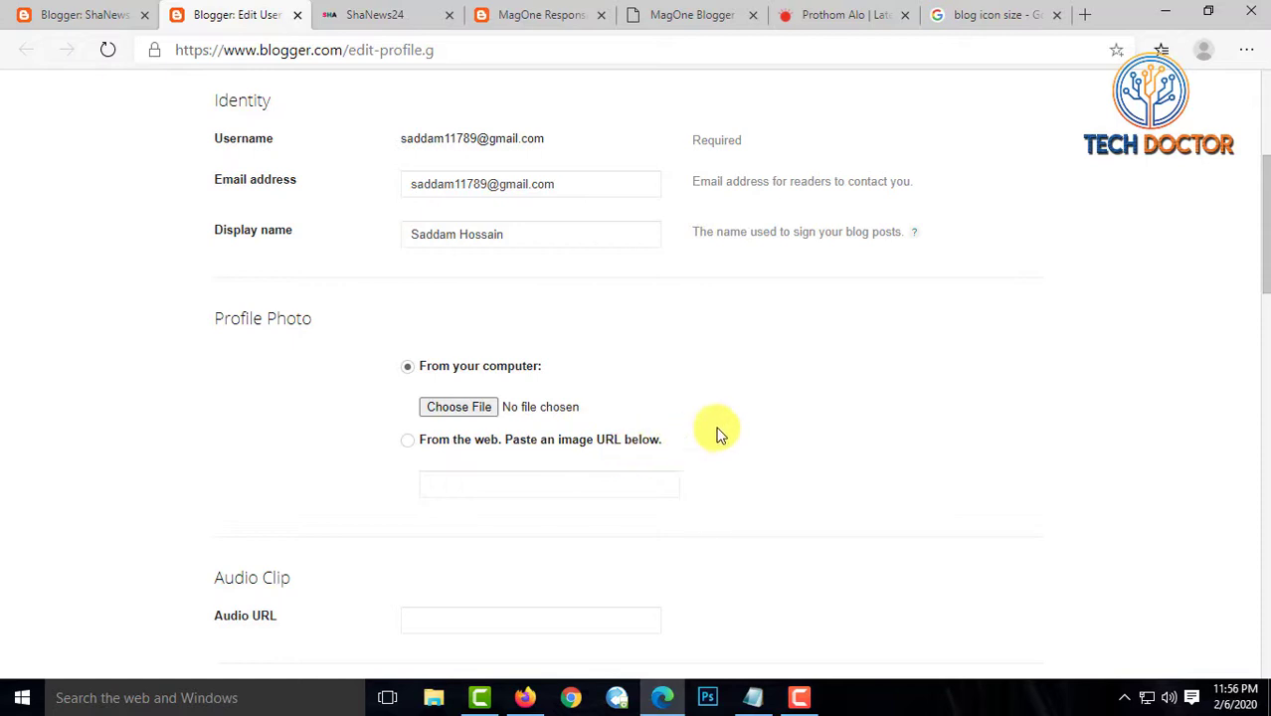
Examine the remaining sections of the user profile form down to its end, and close the profile page without saving
scroll(332, 527, "down", 3)
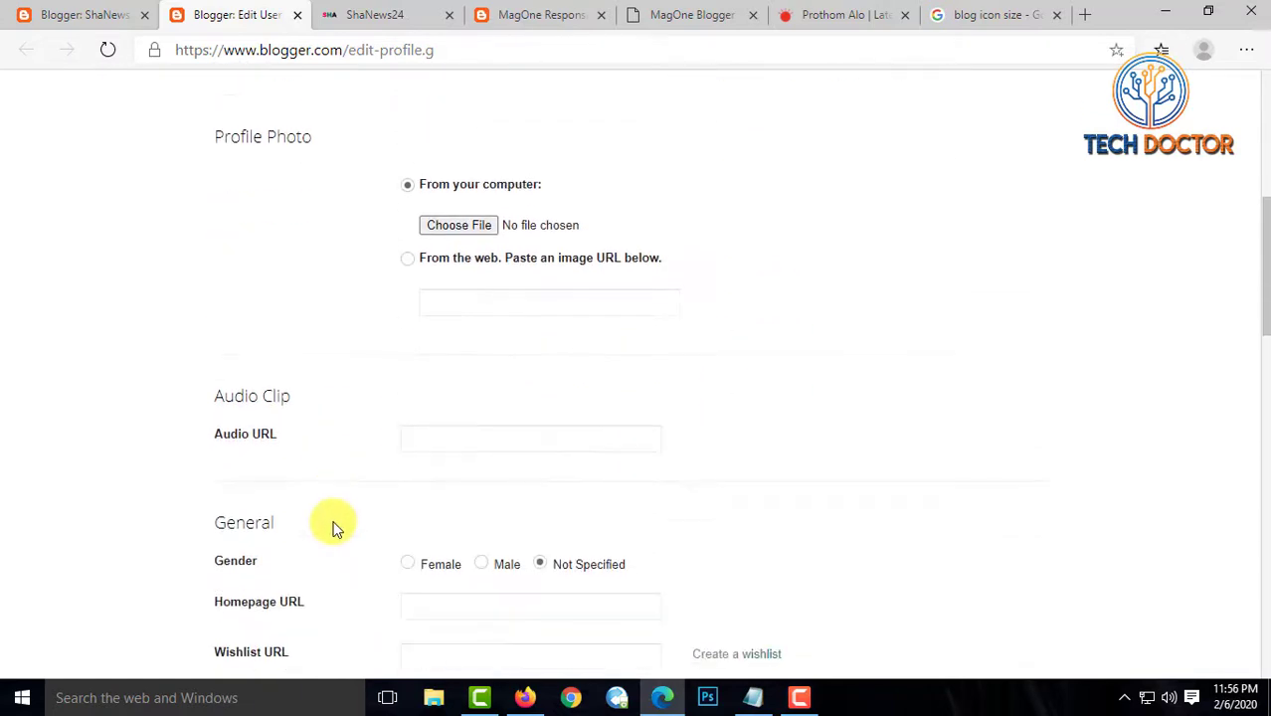
scroll(438, 497, "down", 4)
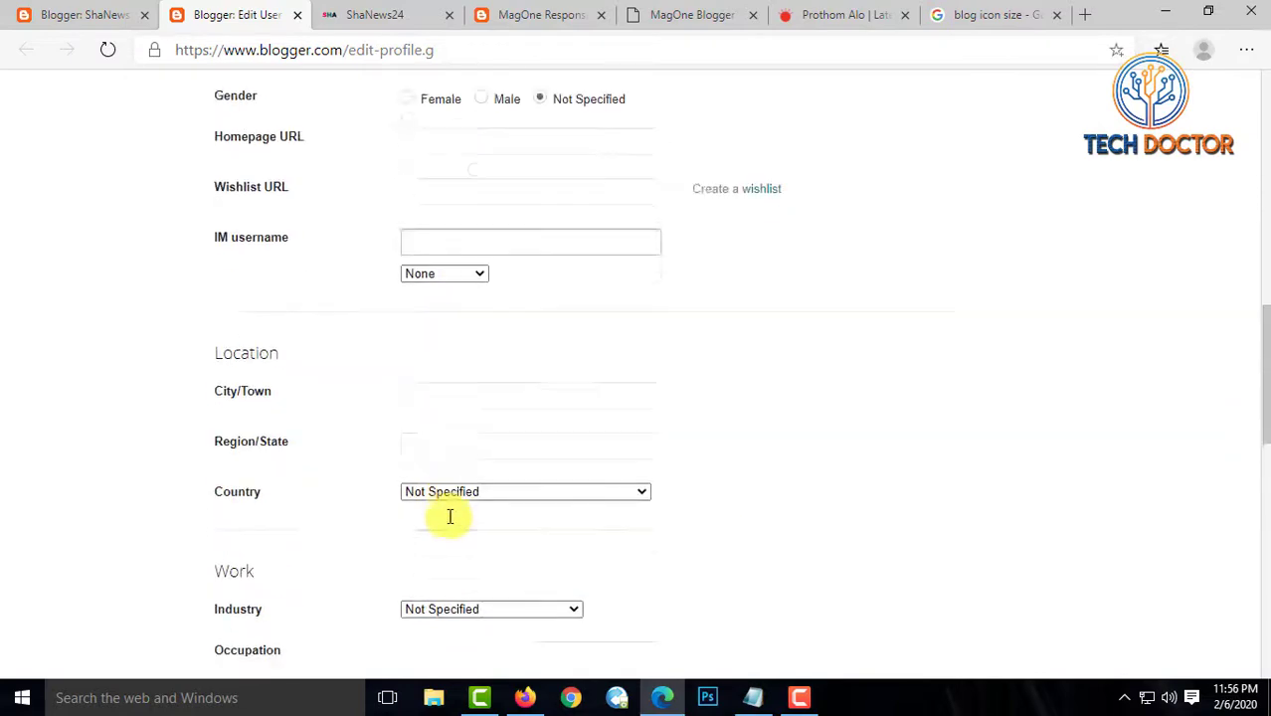
scroll(279, 343, "up", 2)
scroll(340, 491, "down", 12)
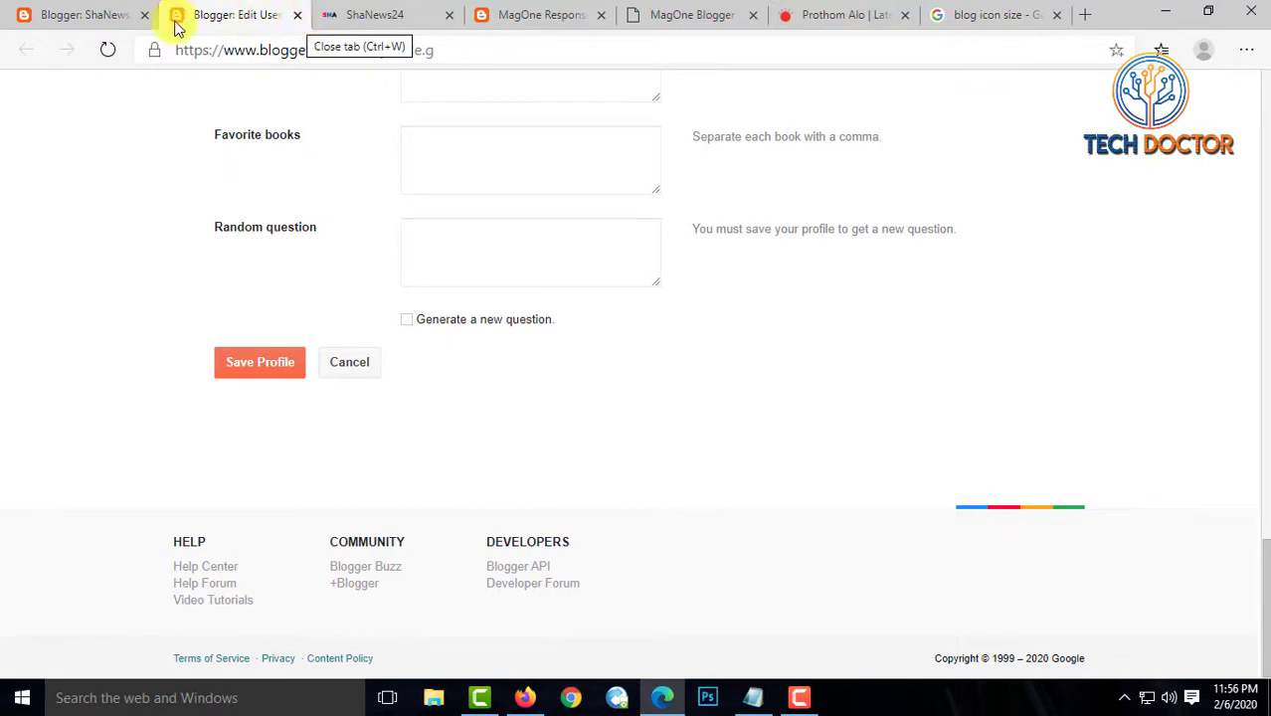
left_click(296, 16)
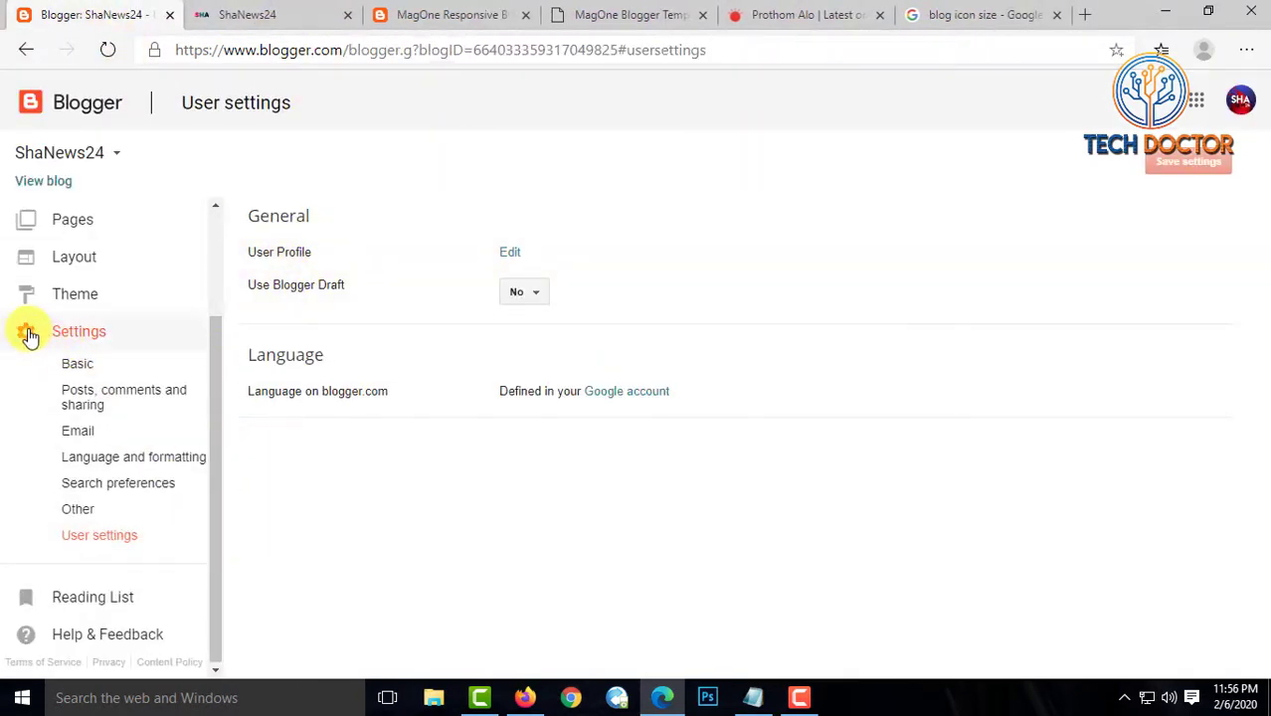
Open the layout page of the ShaNews24 blog
left_click(250, 11)
left_click(97, 10)
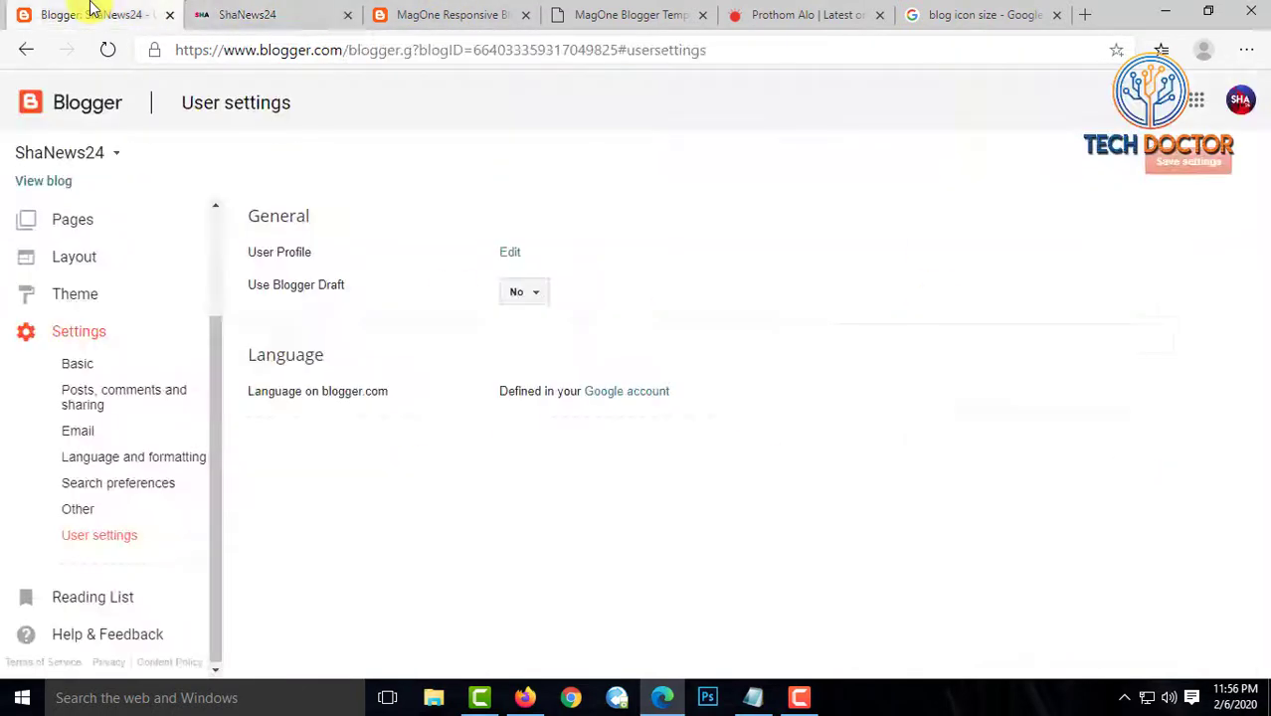
left_click(64, 261)
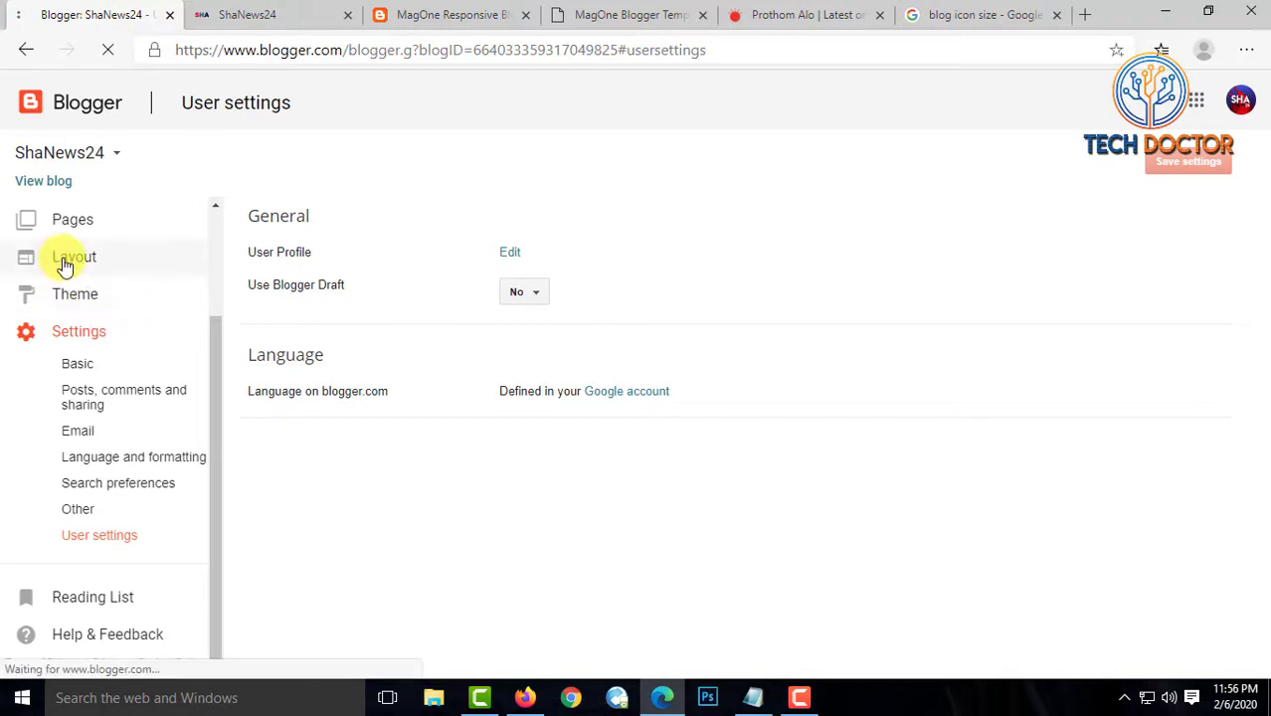
left_click(800, 697)
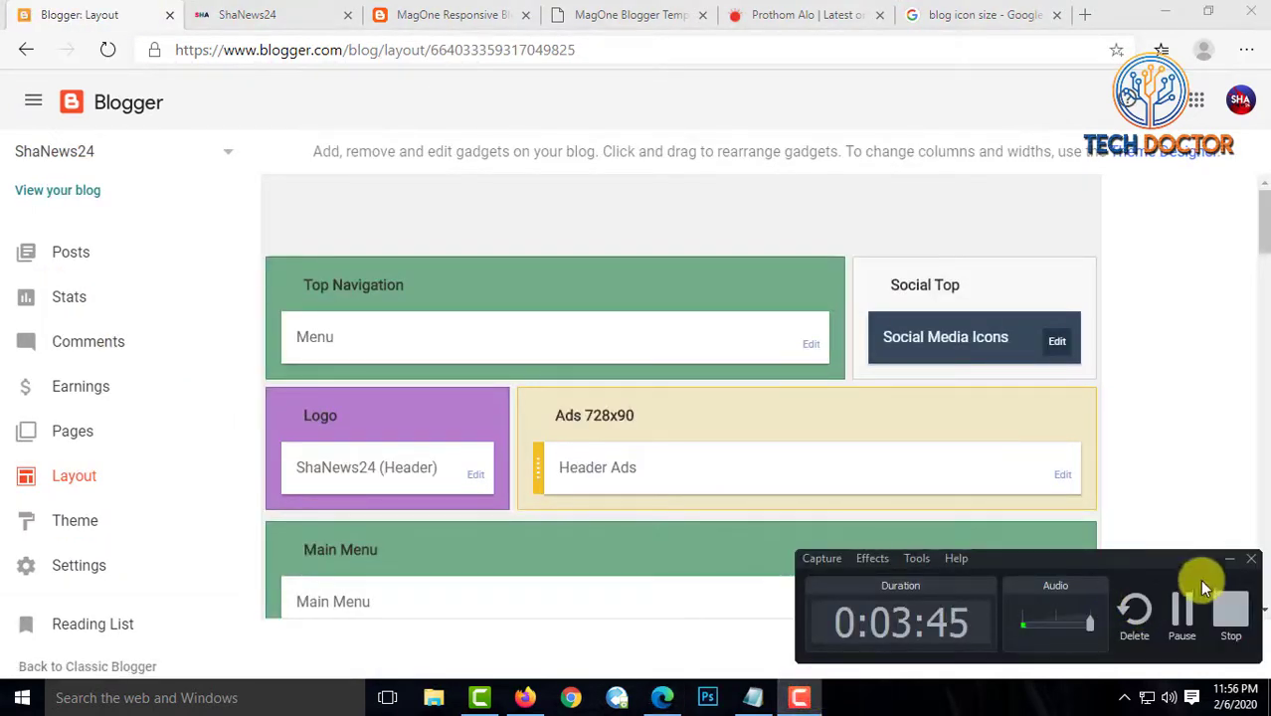
left_click(1229, 560)
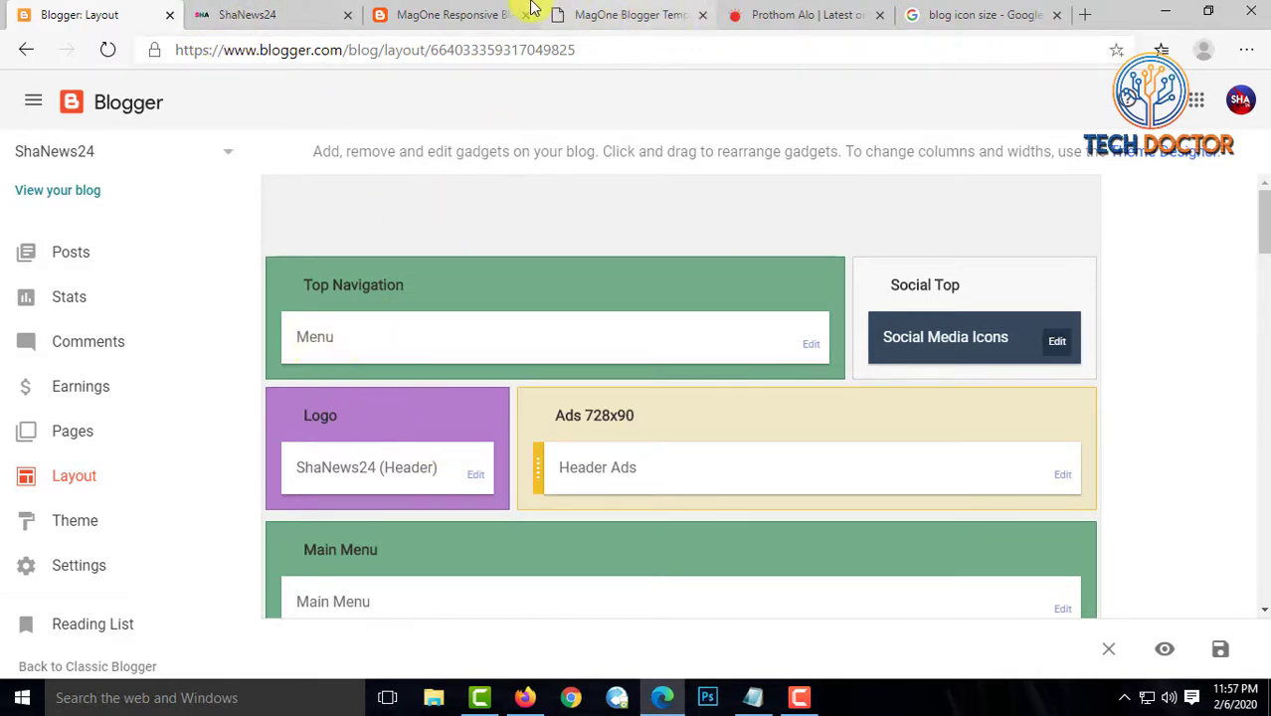
Check the MagOne documentation, the template demo's top menu and the ShaNews24 blog, and return to the layout page
left_click(595, 15)
scroll(287, 275, "up", 5)
scroll(288, 277, "up", 5)
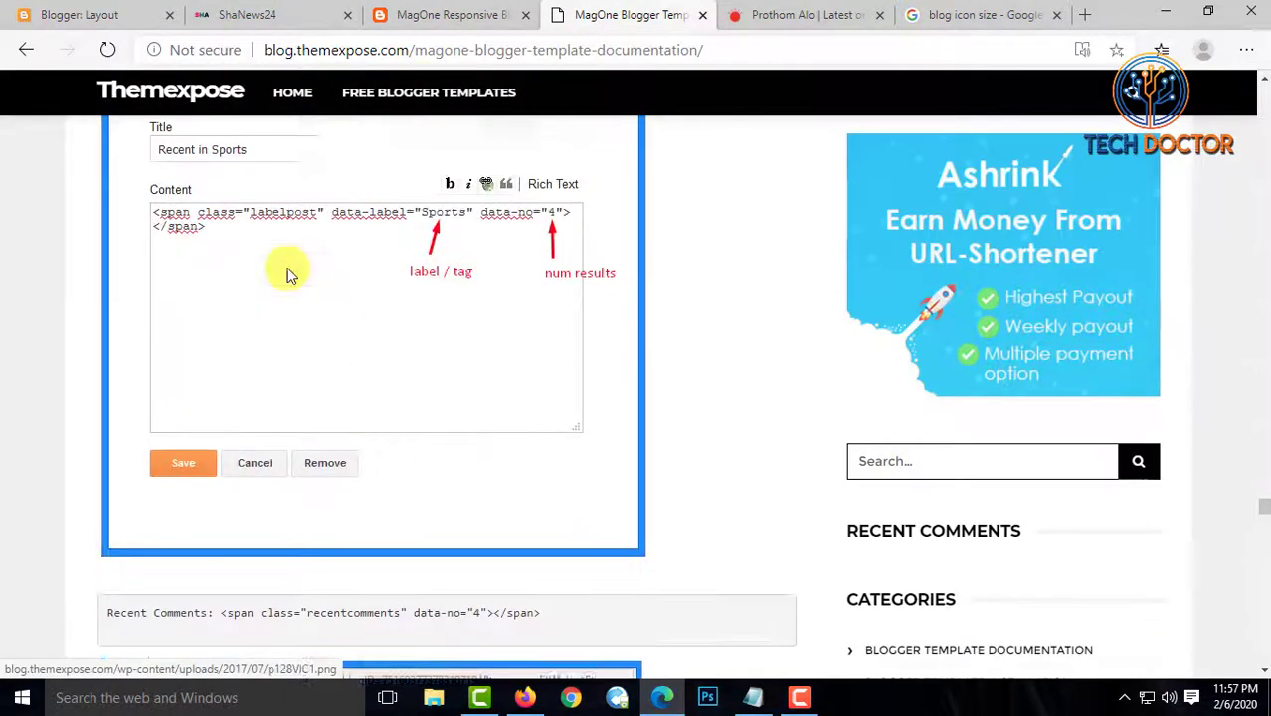
left_click(439, 15)
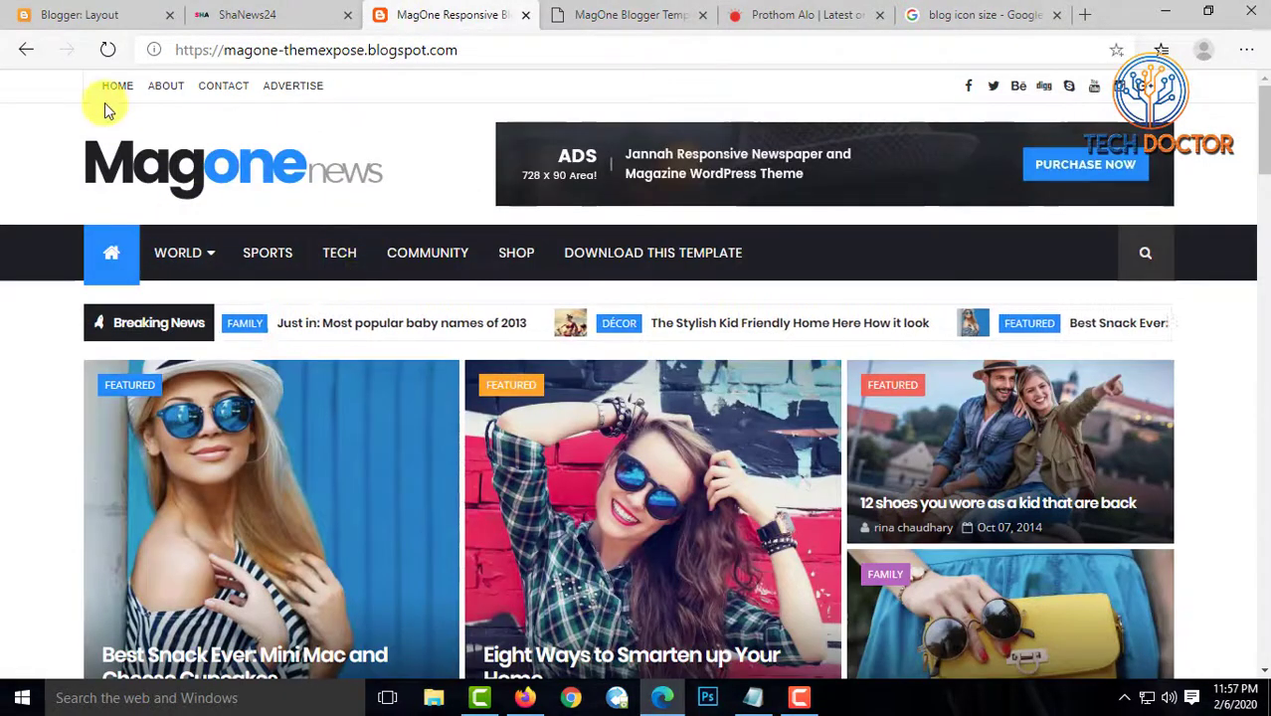
left_click(287, 12)
left_click(110, 12)
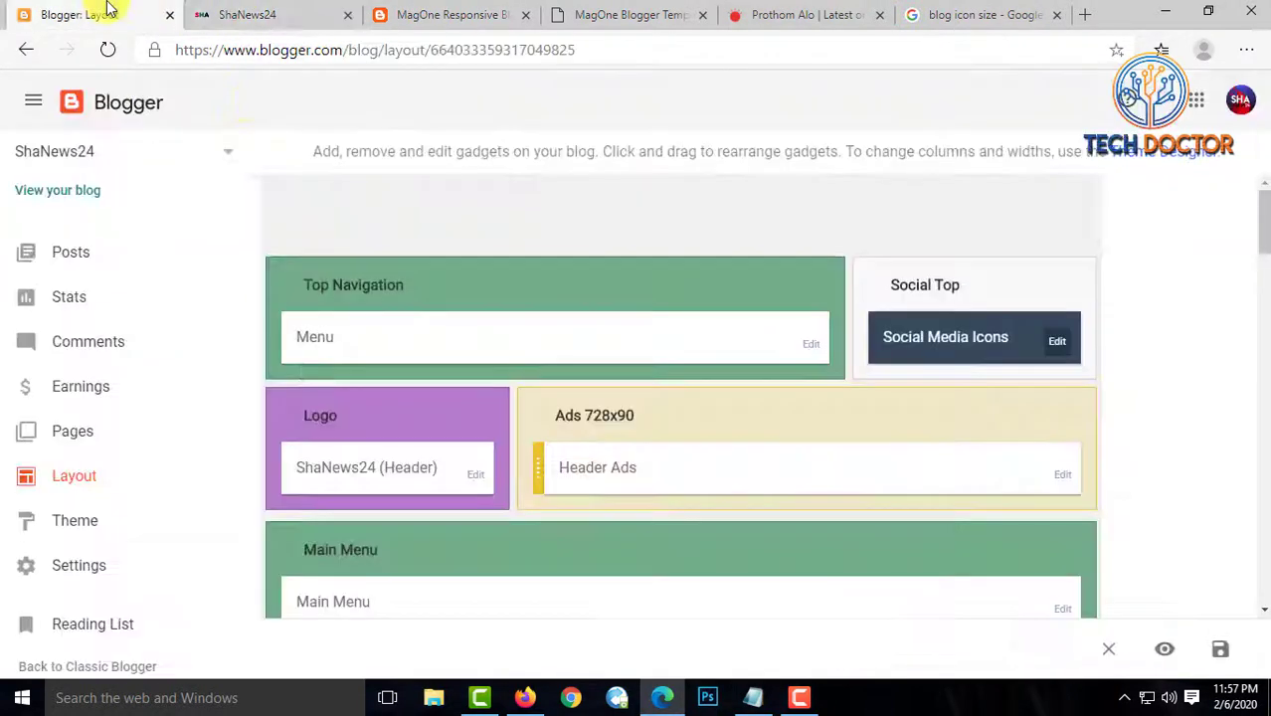
Add a Privacy Policy link to the Top Navigation menu gadget, delete its Home link, and save the gadget
left_click(810, 346)
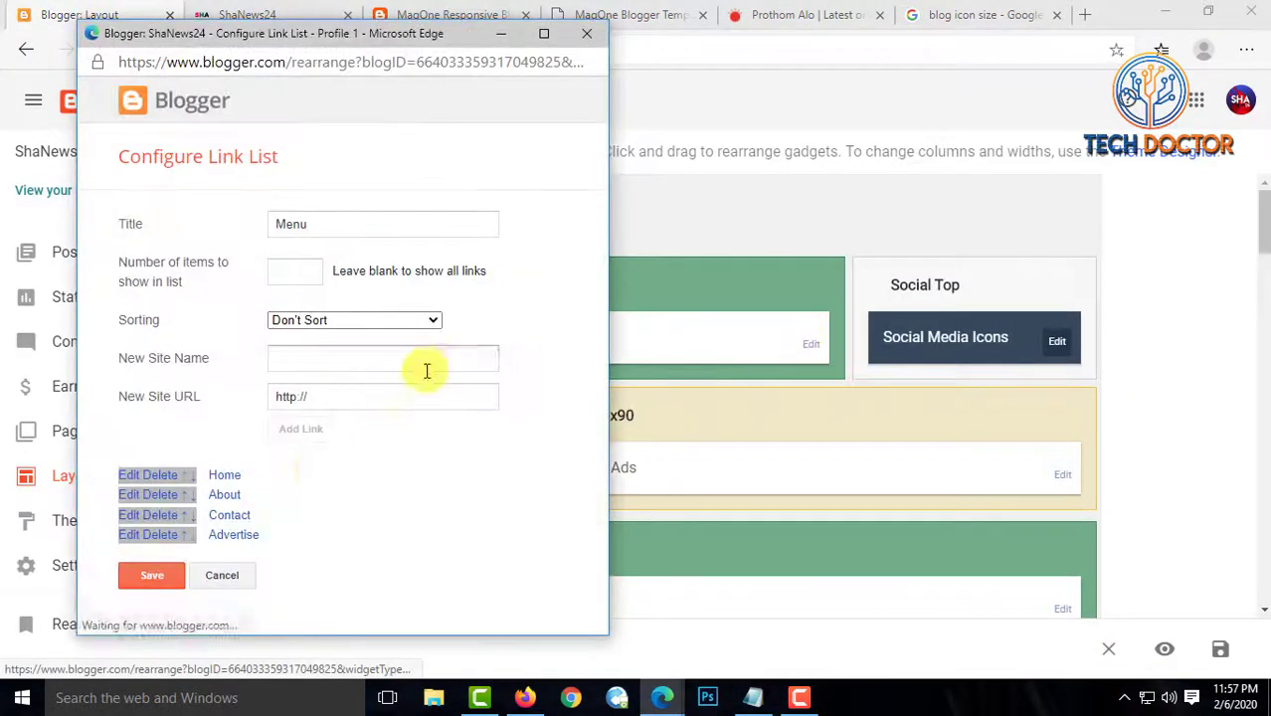
left_click(305, 364)
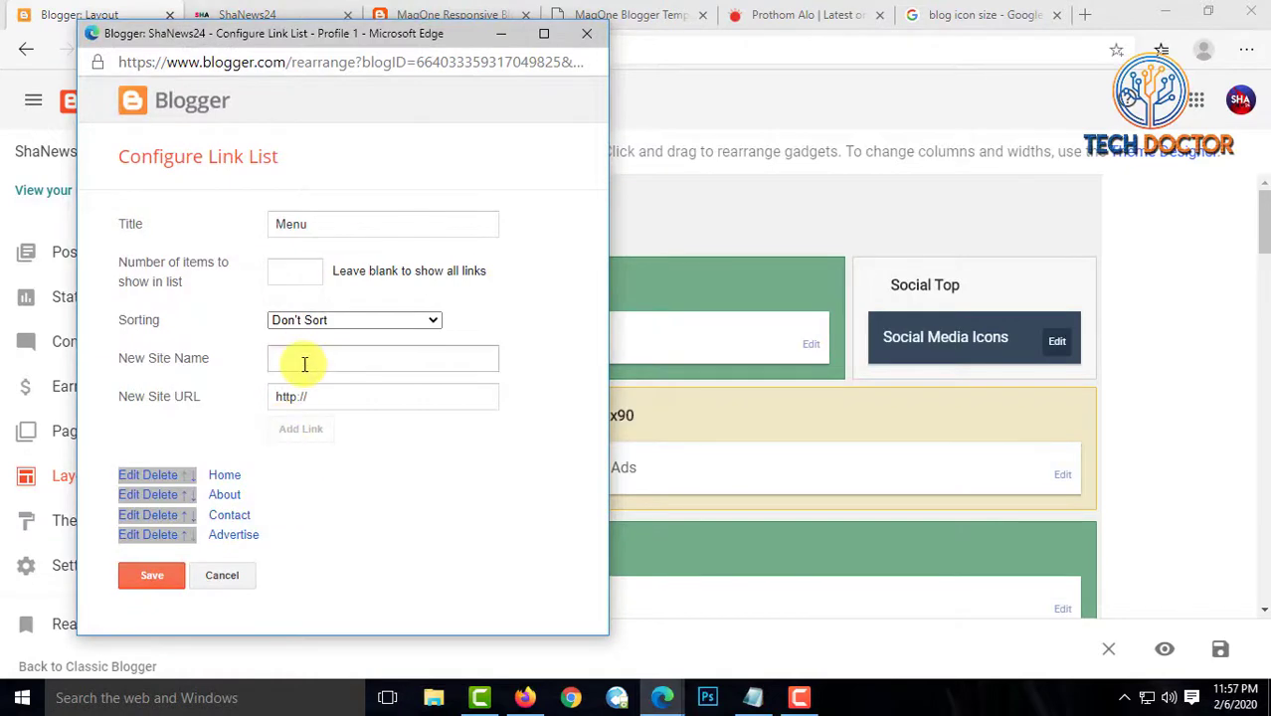
left_click(302, 360)
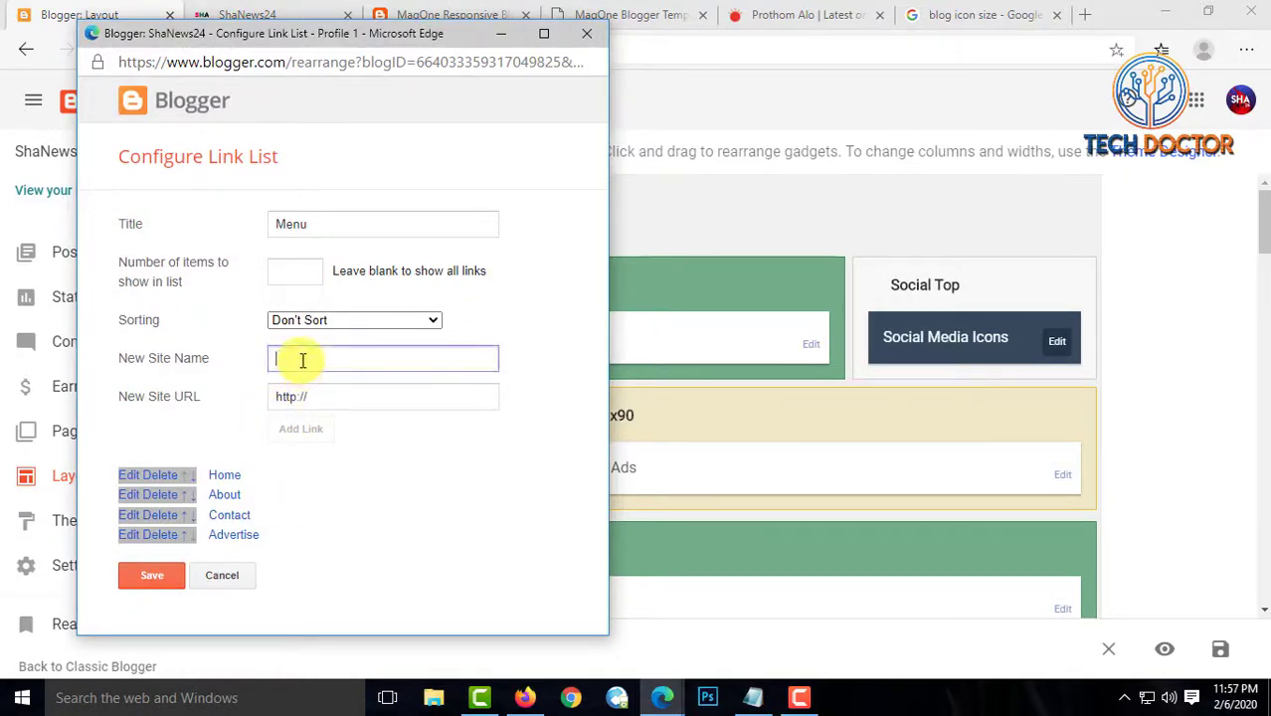
type("Pl")
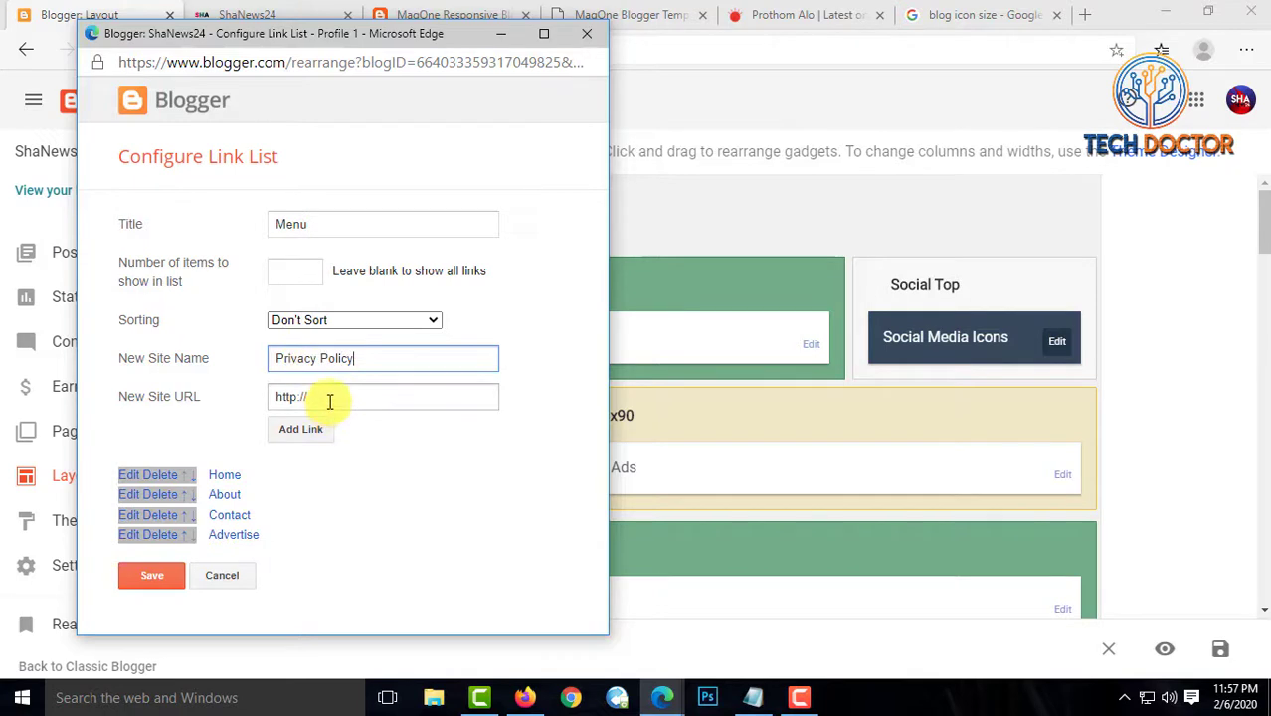
left_click(316, 428)
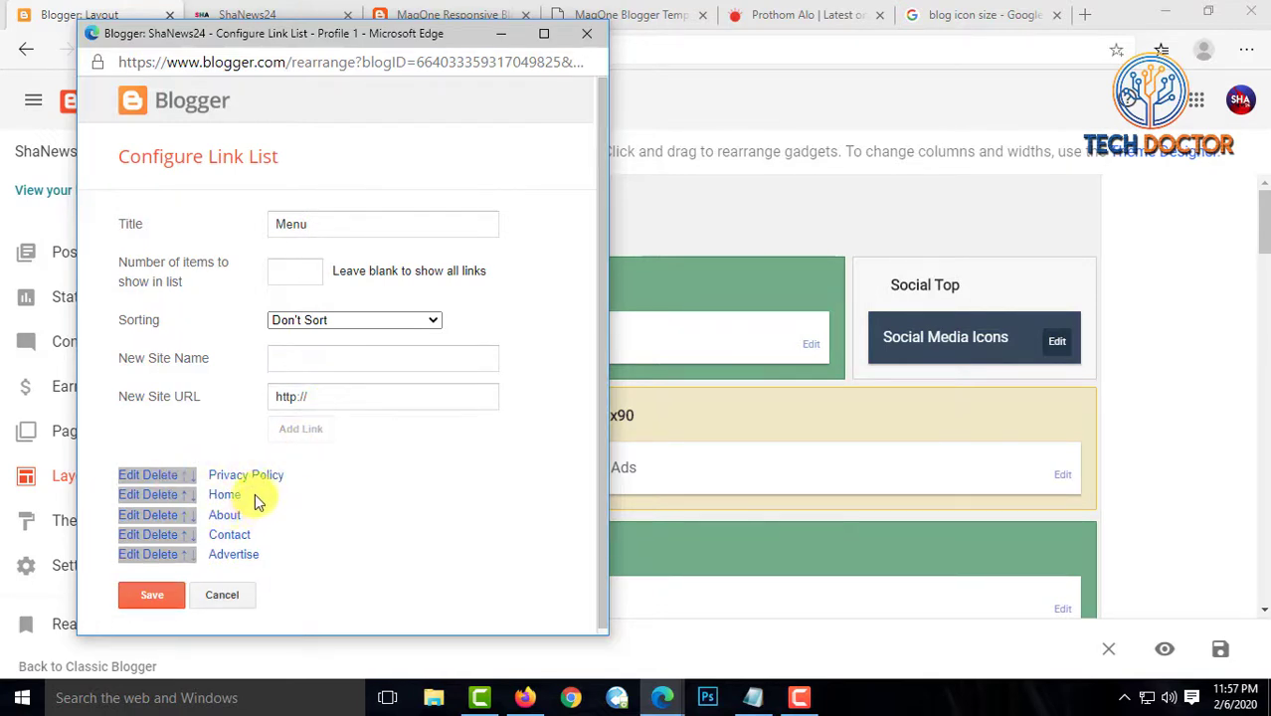
left_click(162, 495)
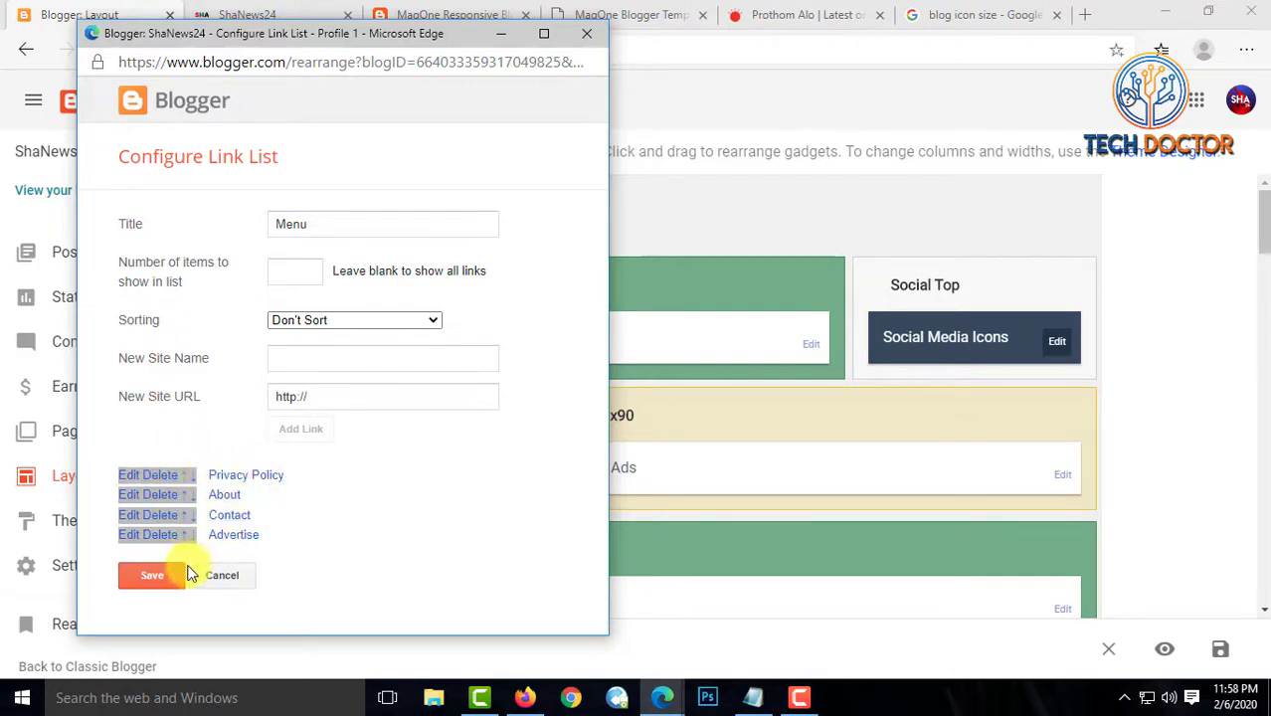
left_click(151, 576)
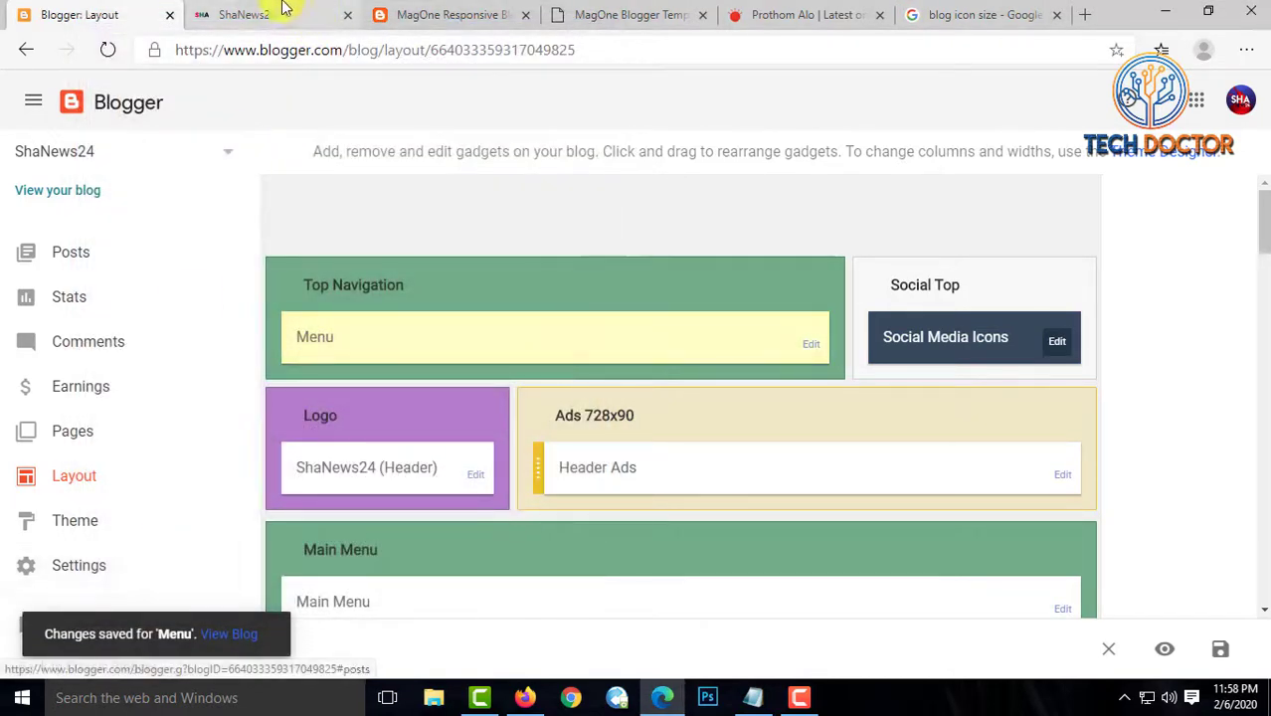
Reload the ShaNews24 blog to check its top navigation links, and return to the layout page
left_click(261, 14)
scroll(189, 169, "up", 1)
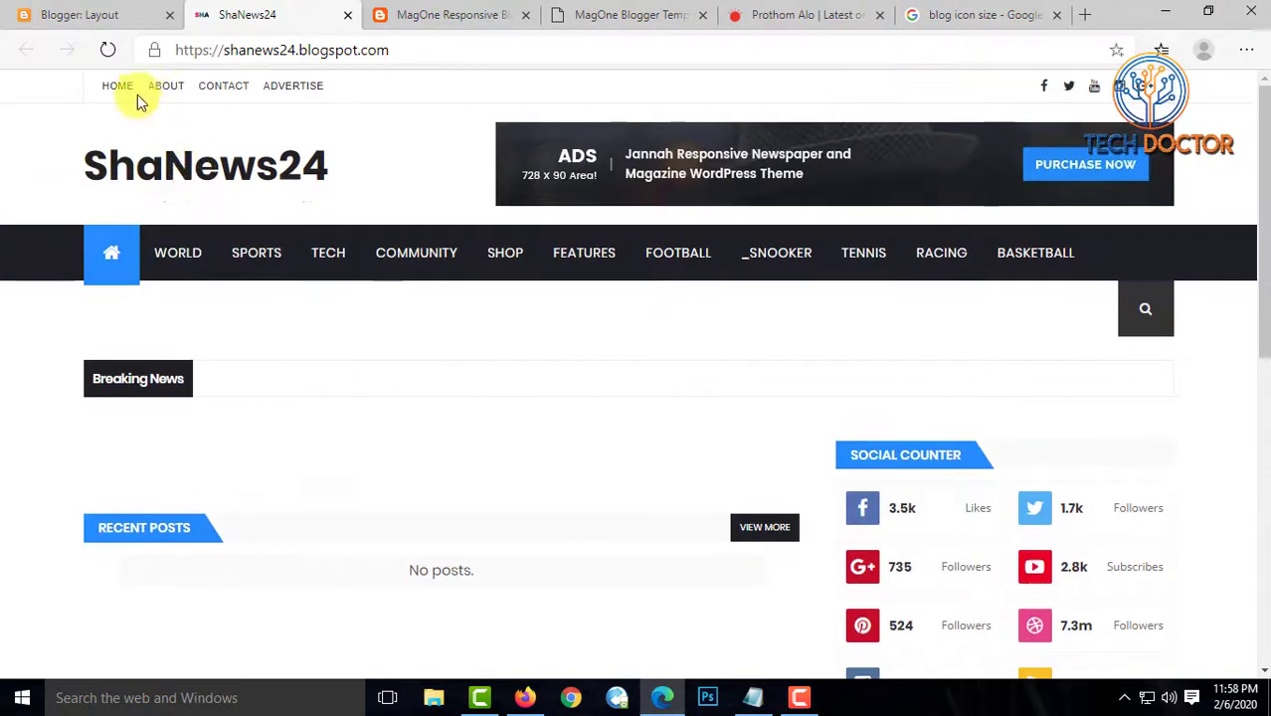
left_click(107, 50)
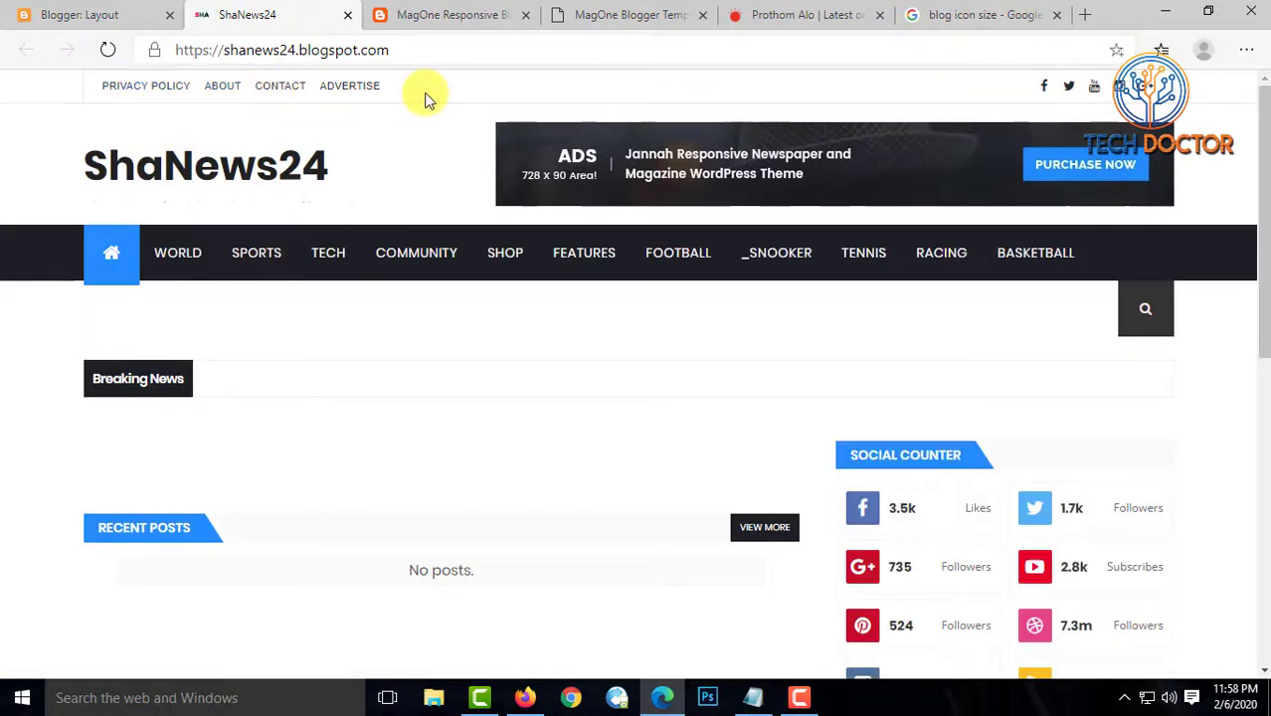
left_click(109, 12)
left_click(228, 16)
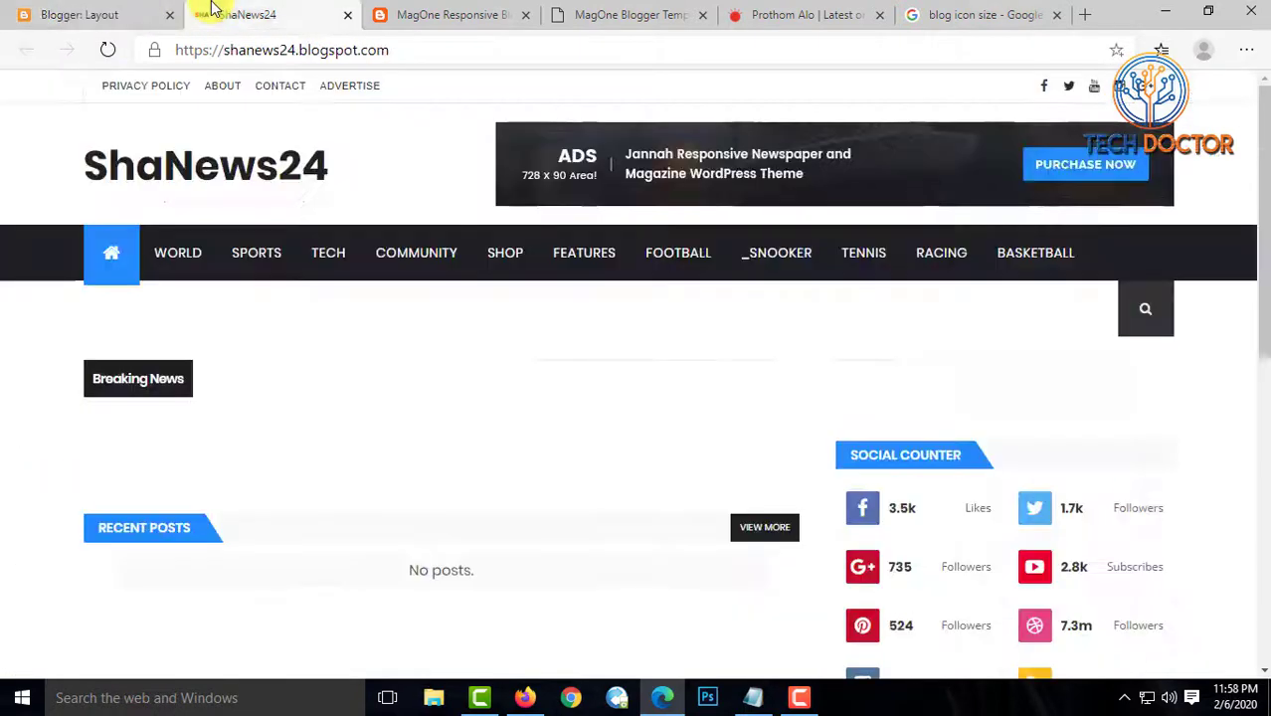
left_click(119, 14)
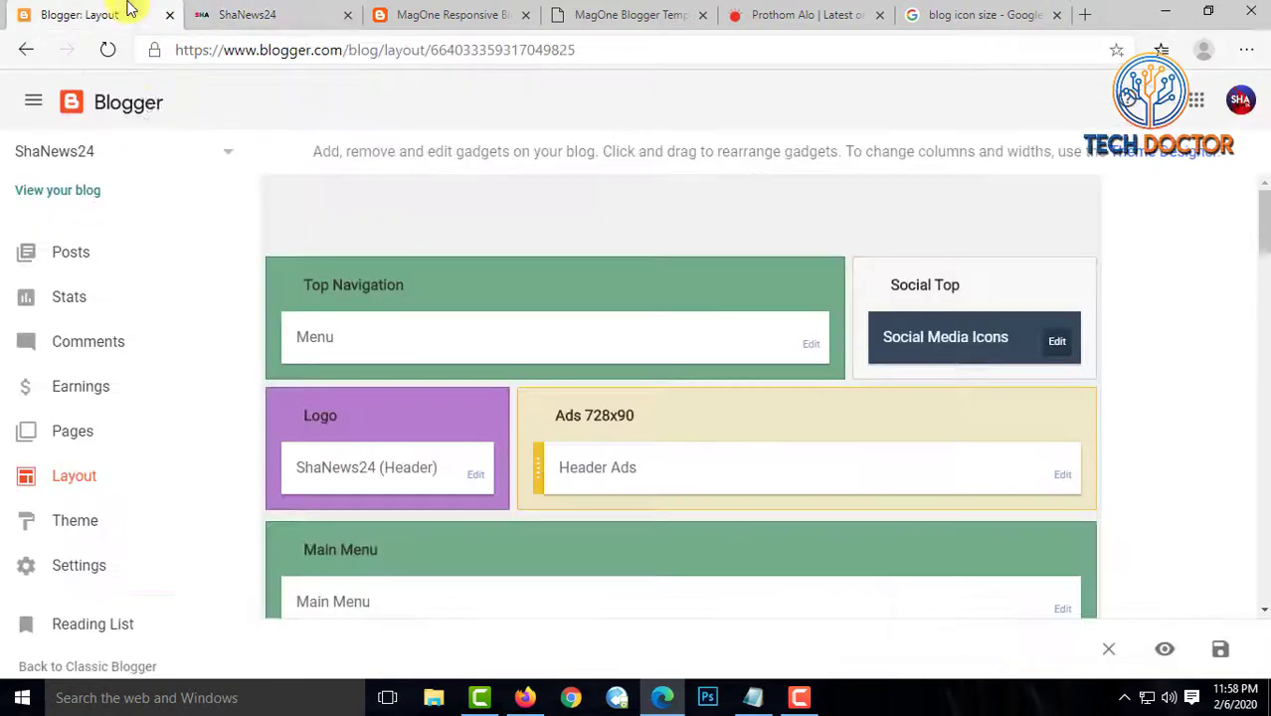
Set the Top Navigation menu gadget's sorting to Sort Alphabetically, save it, and look at the menu links on the blog
left_click(807, 347)
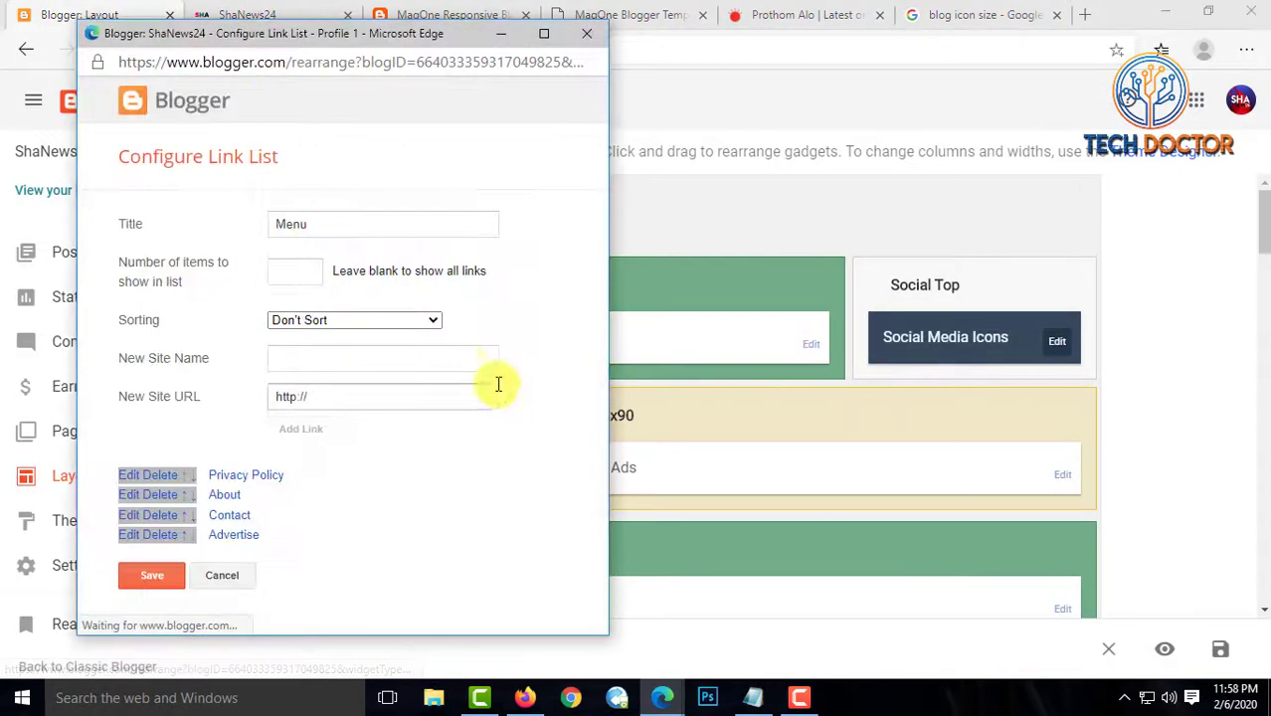
left_click(408, 323)
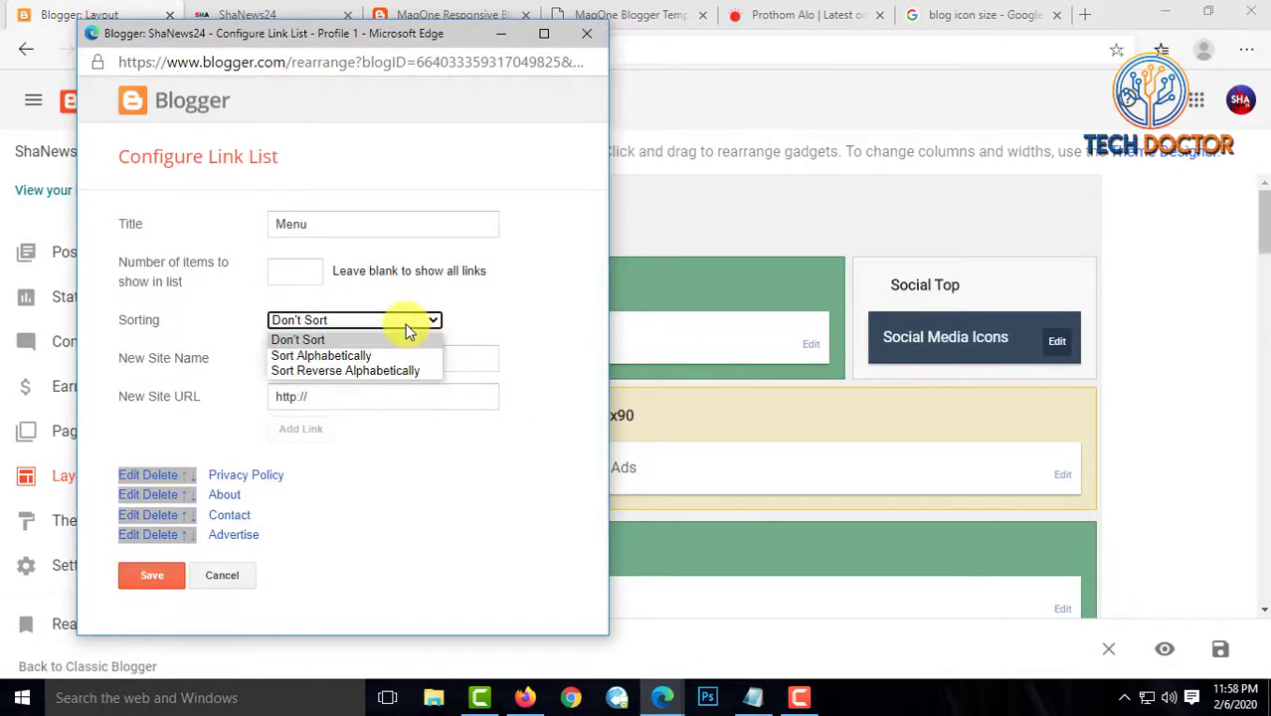
left_click(325, 357)
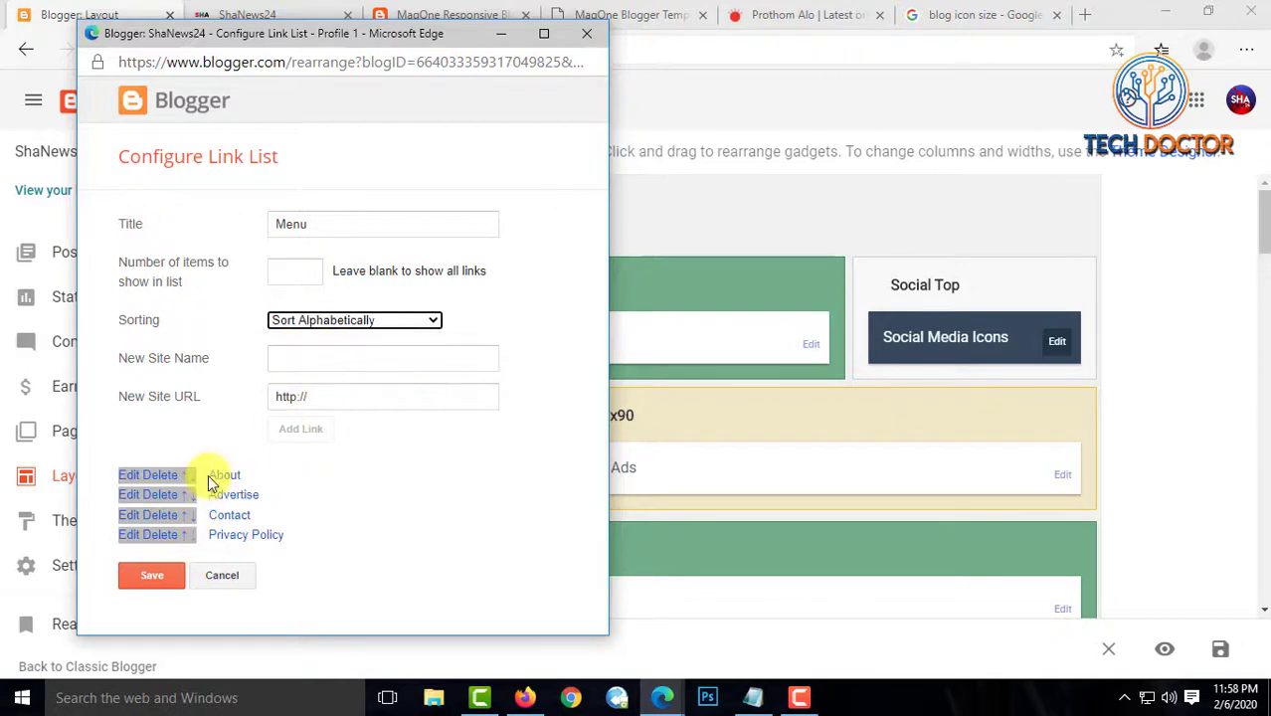
left_click(145, 582)
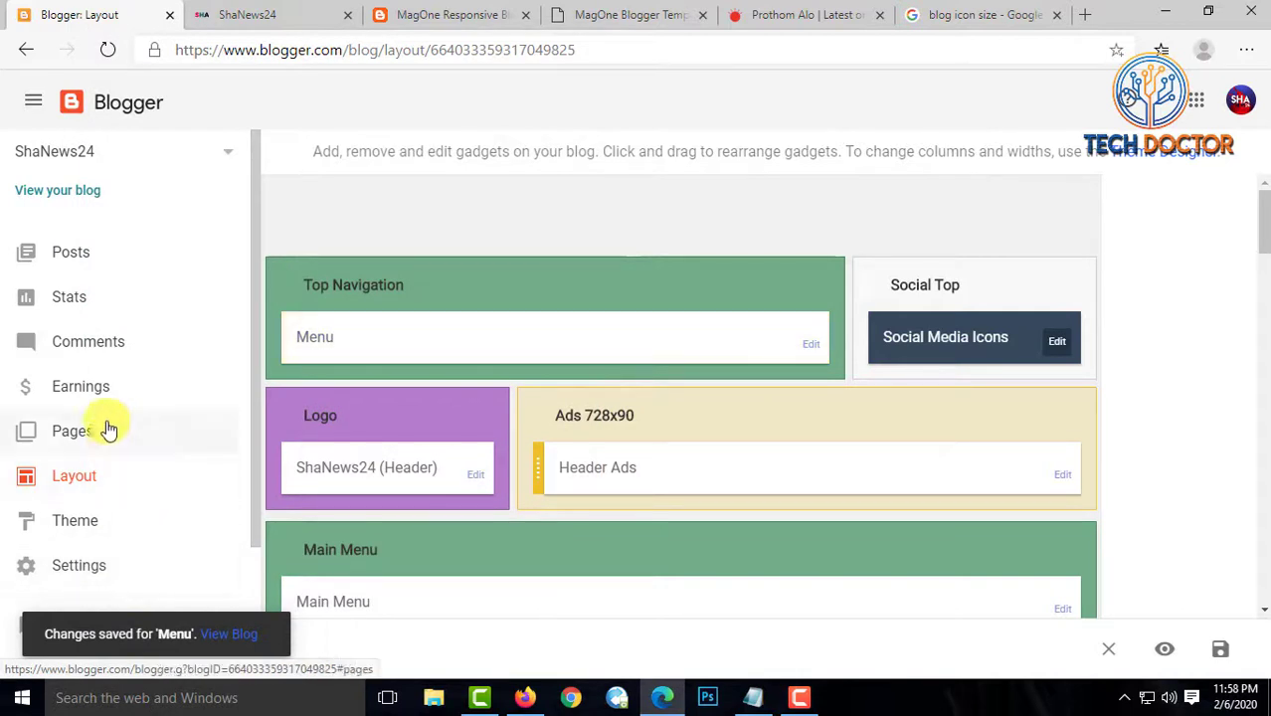
left_click(249, 14)
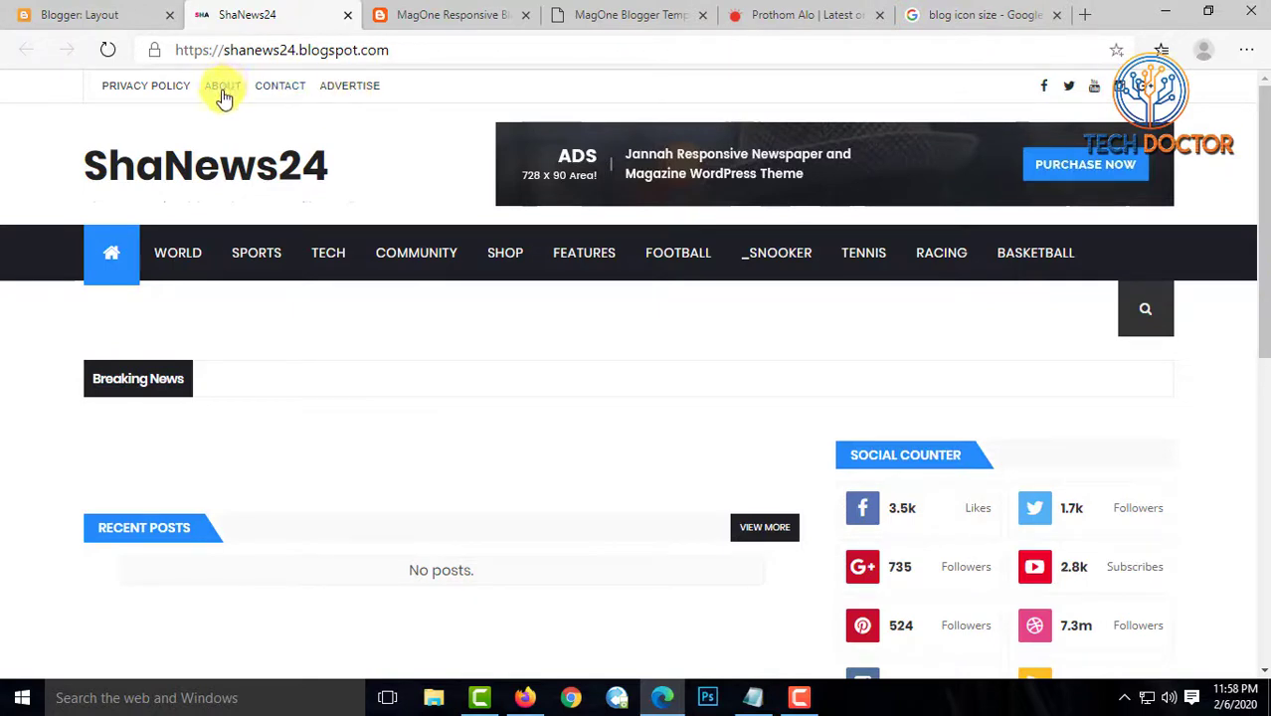
left_click(125, 14)
Create a new page in the blog's page list and title it DMCA
left_click(70, 437)
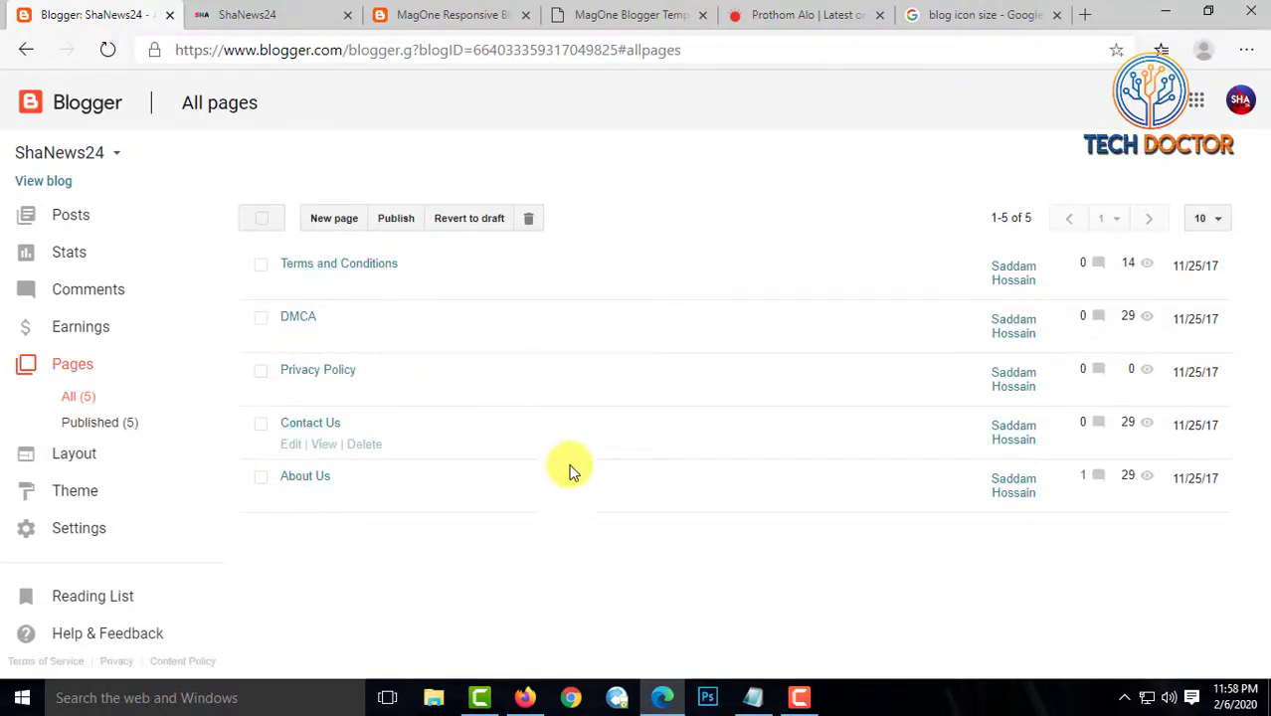
left_click(333, 218)
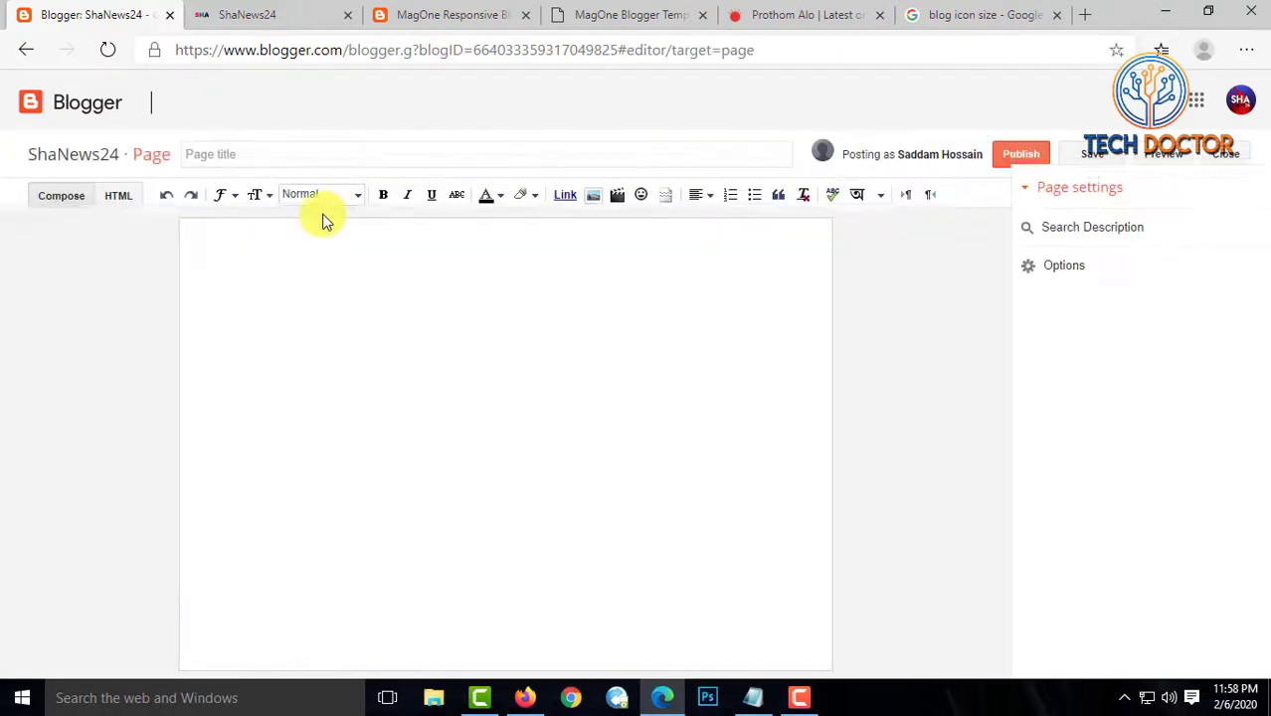
left_click(231, 156)
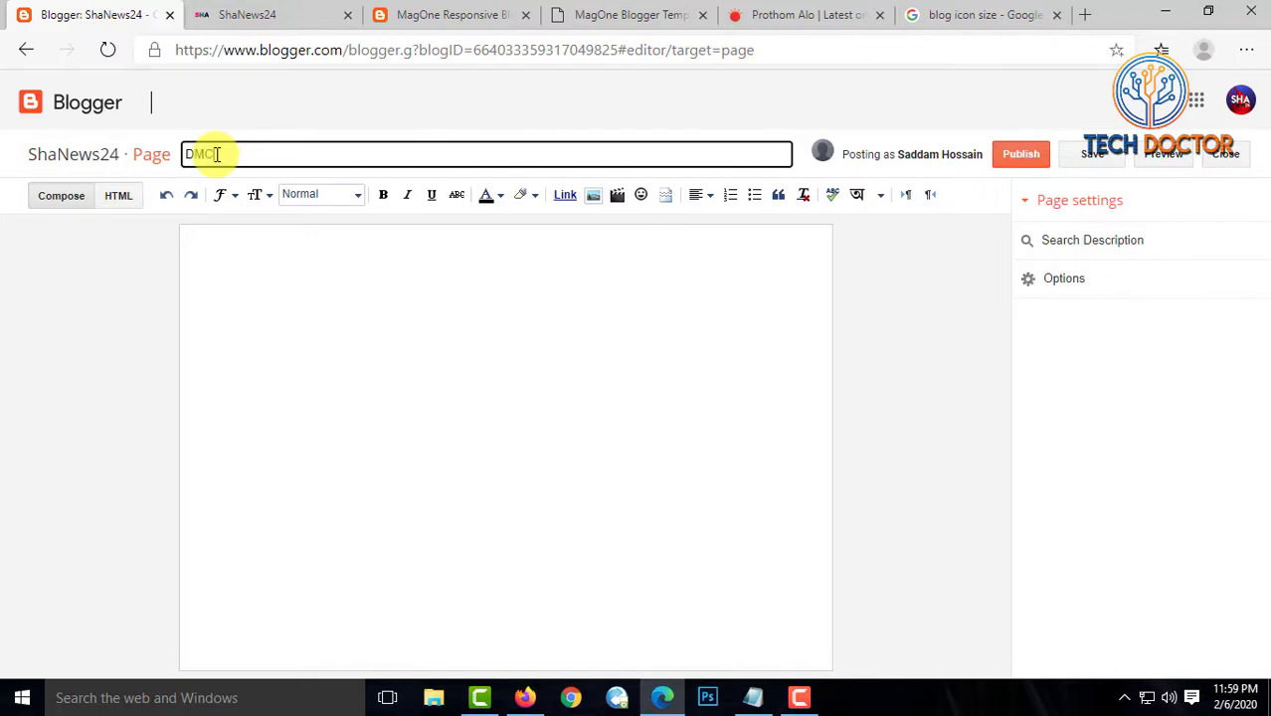
type("DMCA")
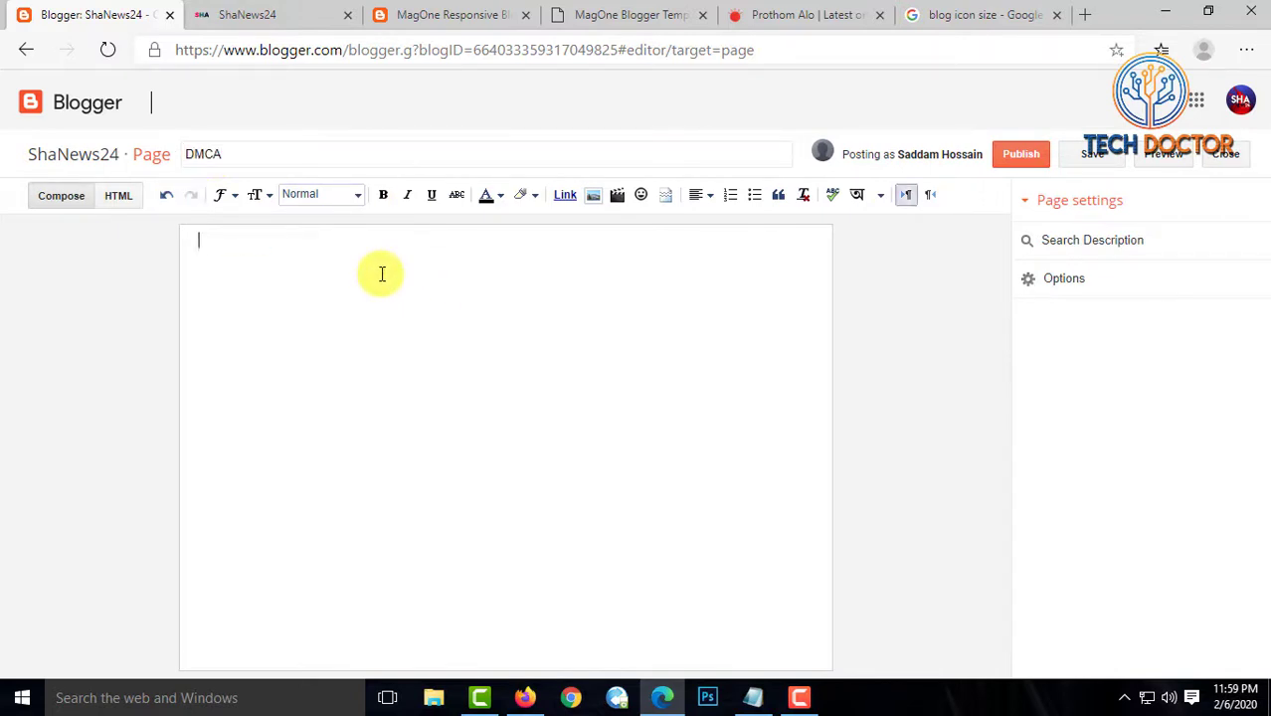
Fill the DMCA page body with seven pasted copies of the Sports Widget Post Label code and some placeholder text, and publish the page
key("ctrl+v")
key("ctrl+v")
key("ctrl+v")
key("ctrl+v")
key("ctrl+v")
key("ctrl+v")
key("ctrl+v")
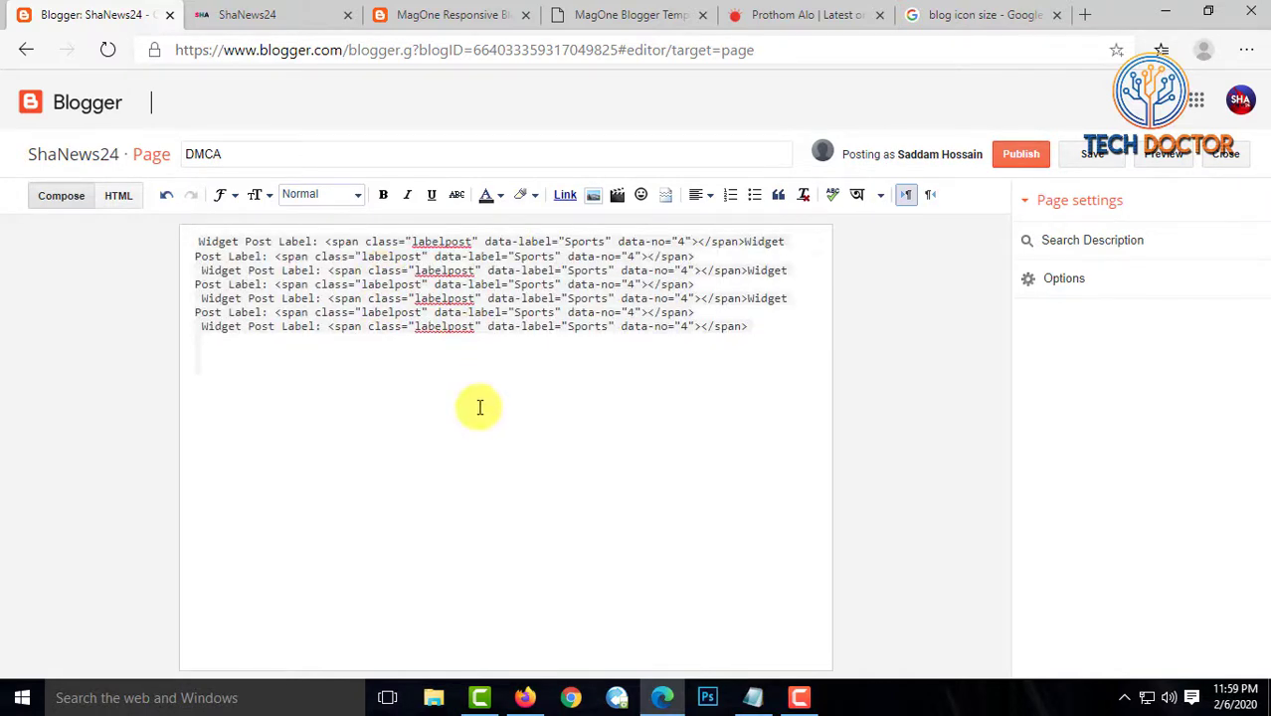
left_click(239, 154)
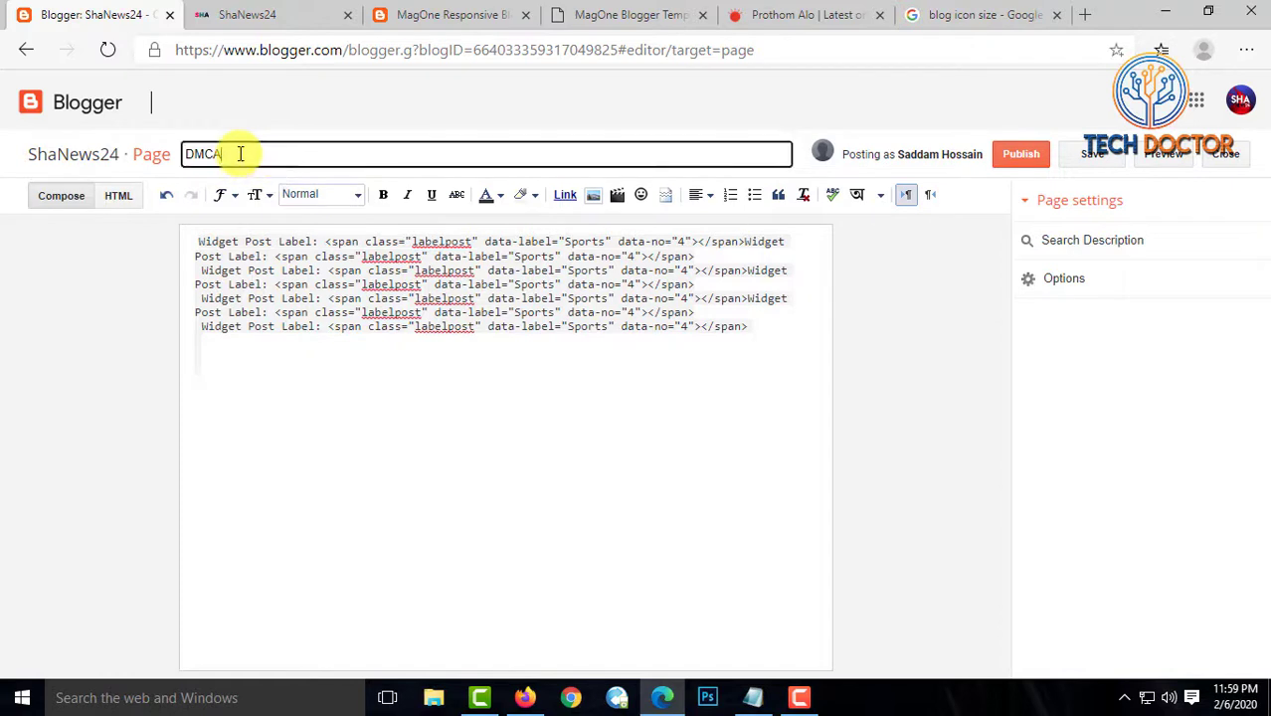
left_click(414, 421)
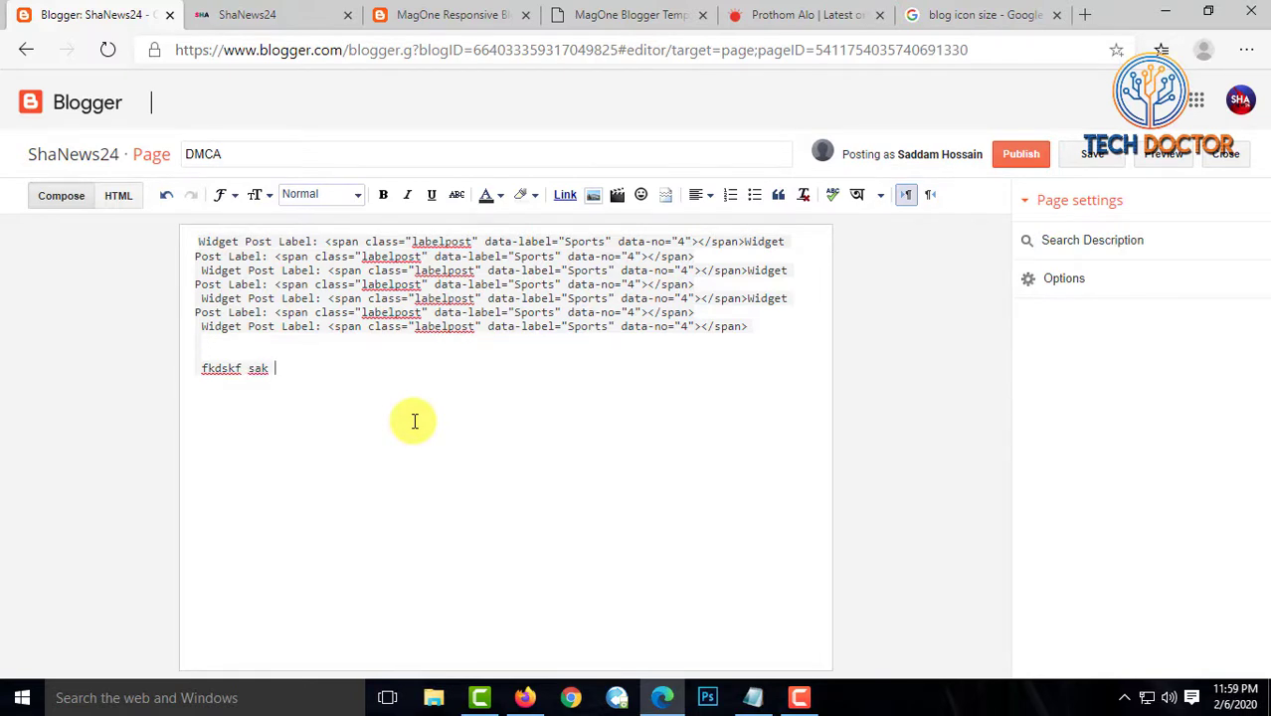
left_click(1019, 159)
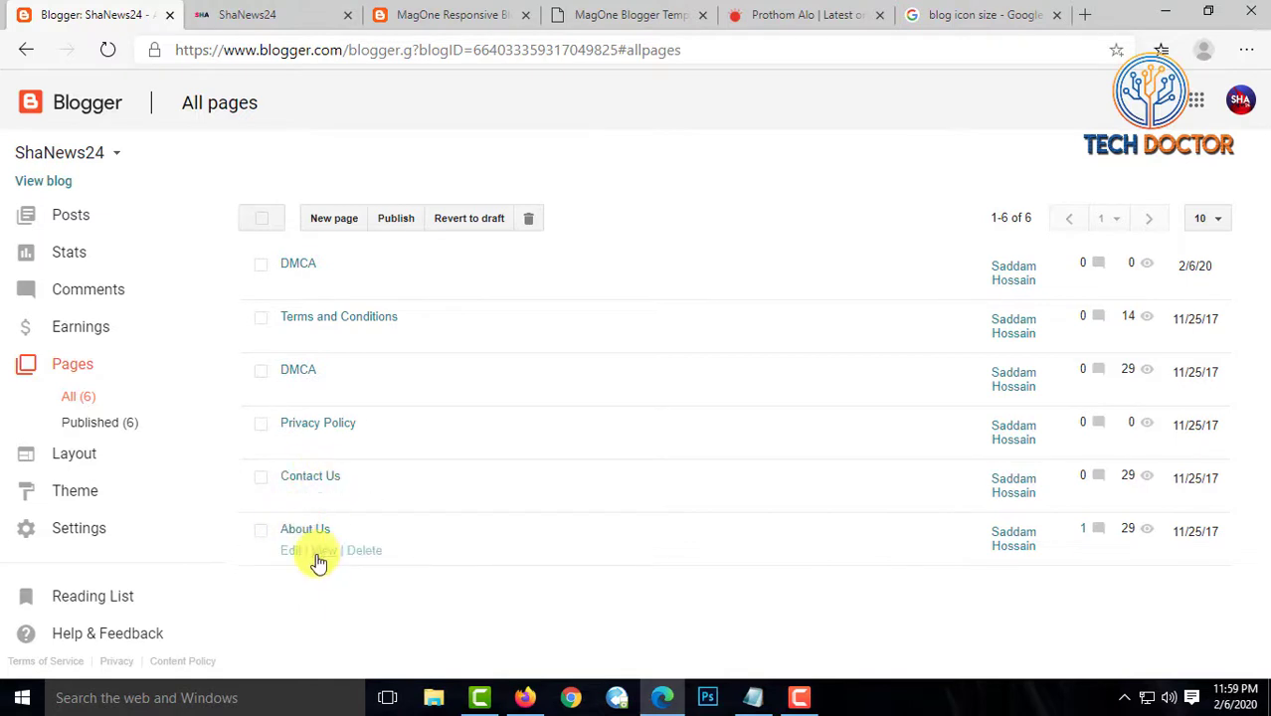
Look at the About Us page's text in the editor and try the About link on the blog
left_click(292, 551)
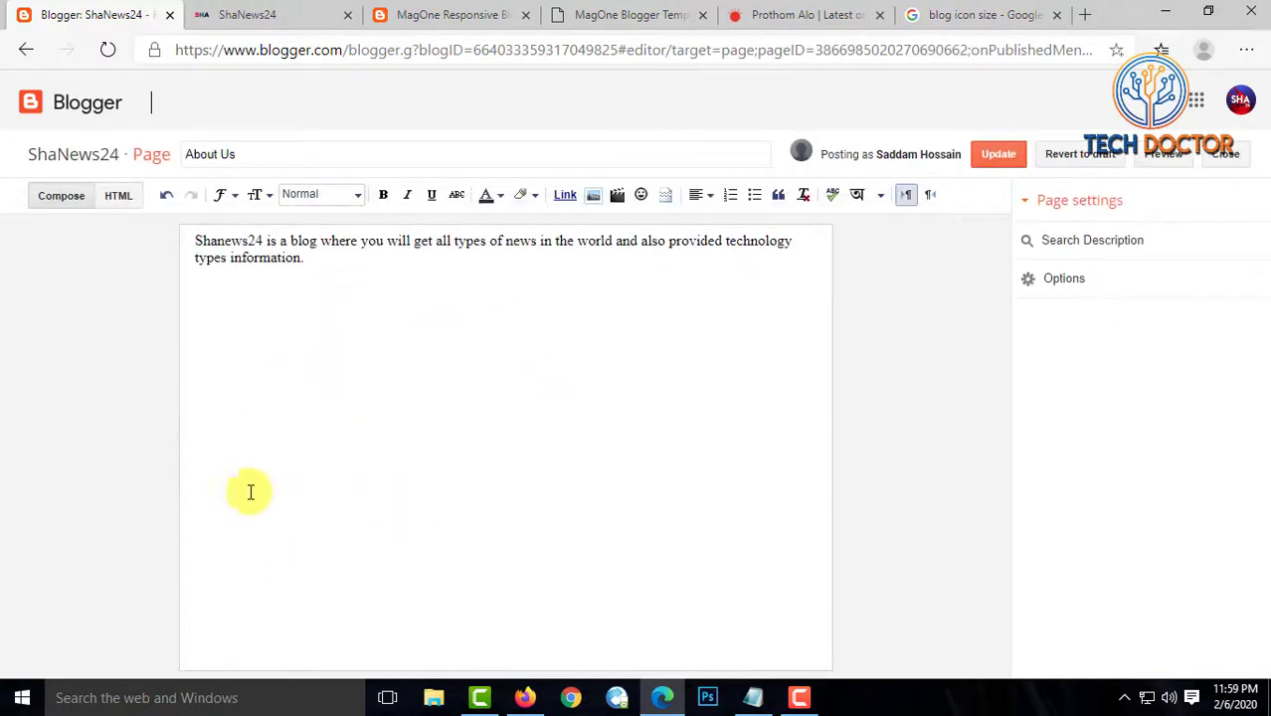
left_click(30, 54)
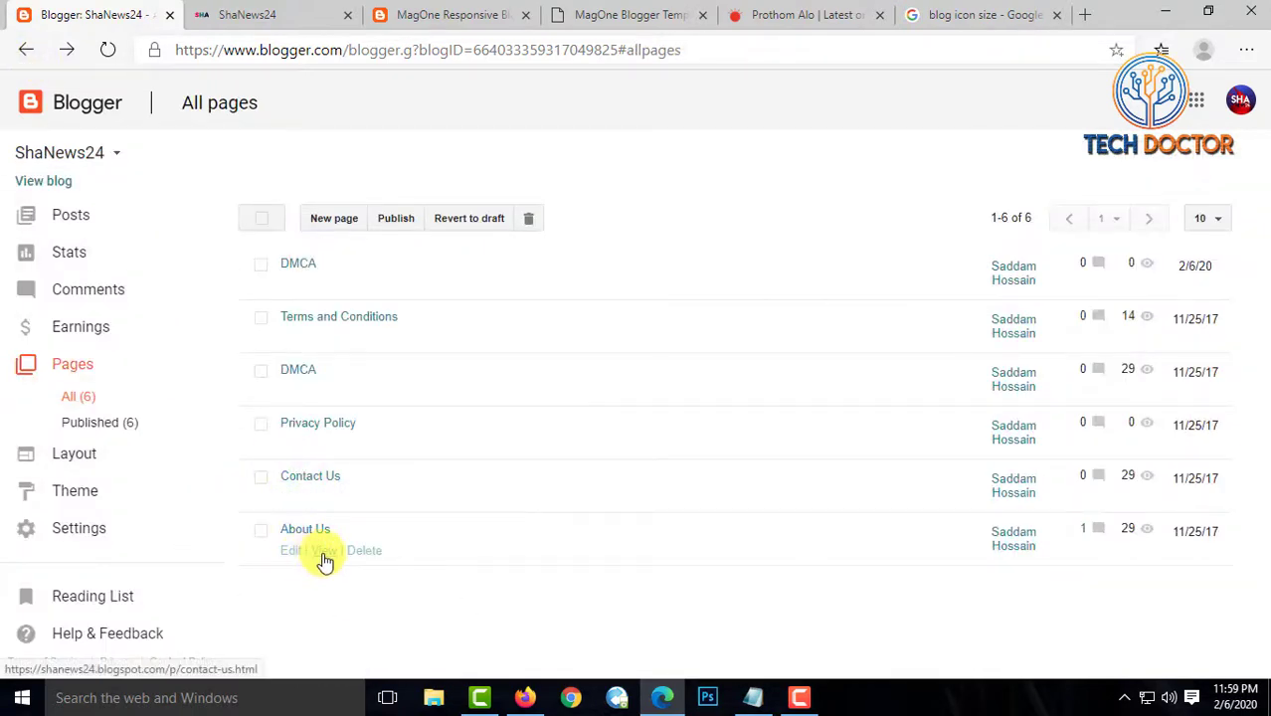
left_click(221, 12)
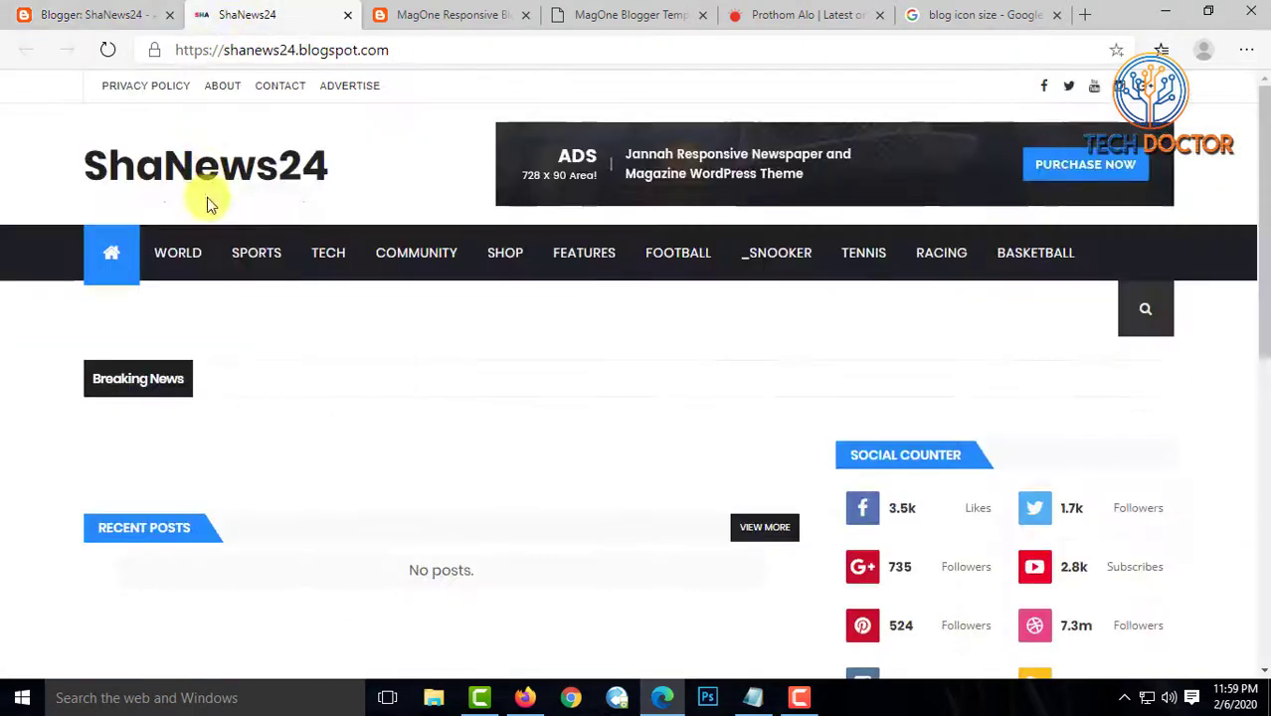
left_click(221, 87)
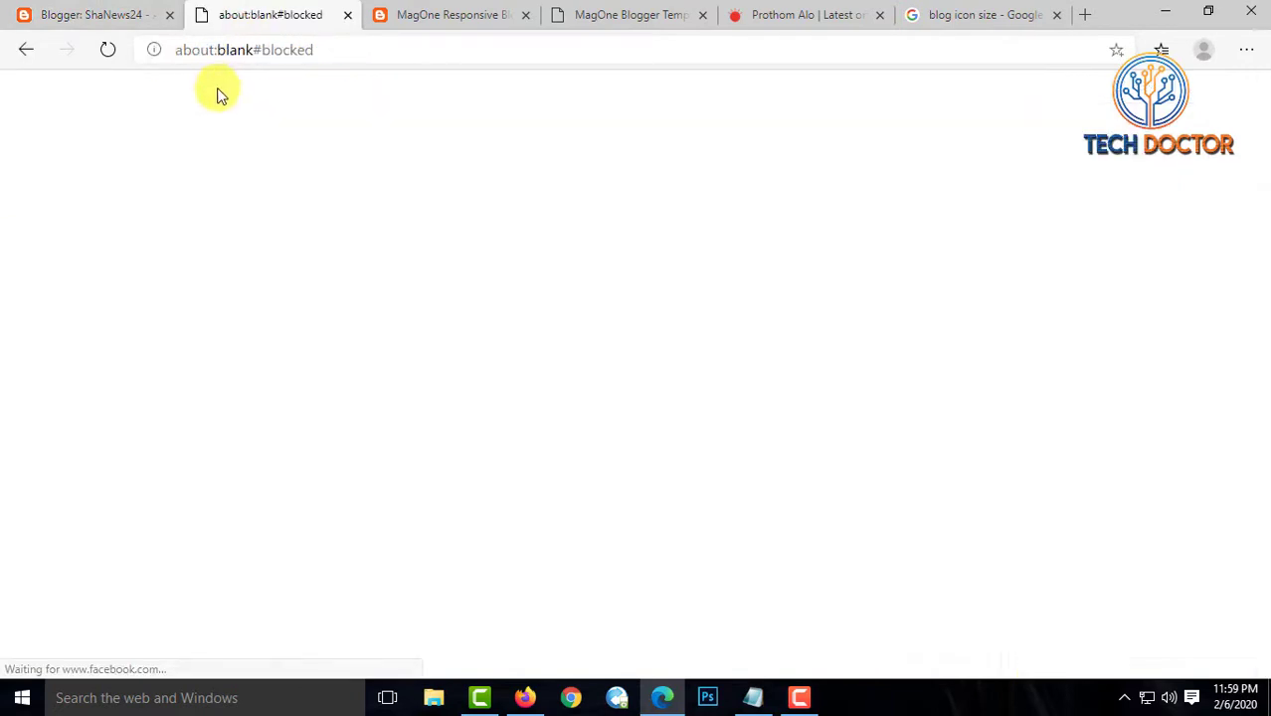
left_click(27, 52)
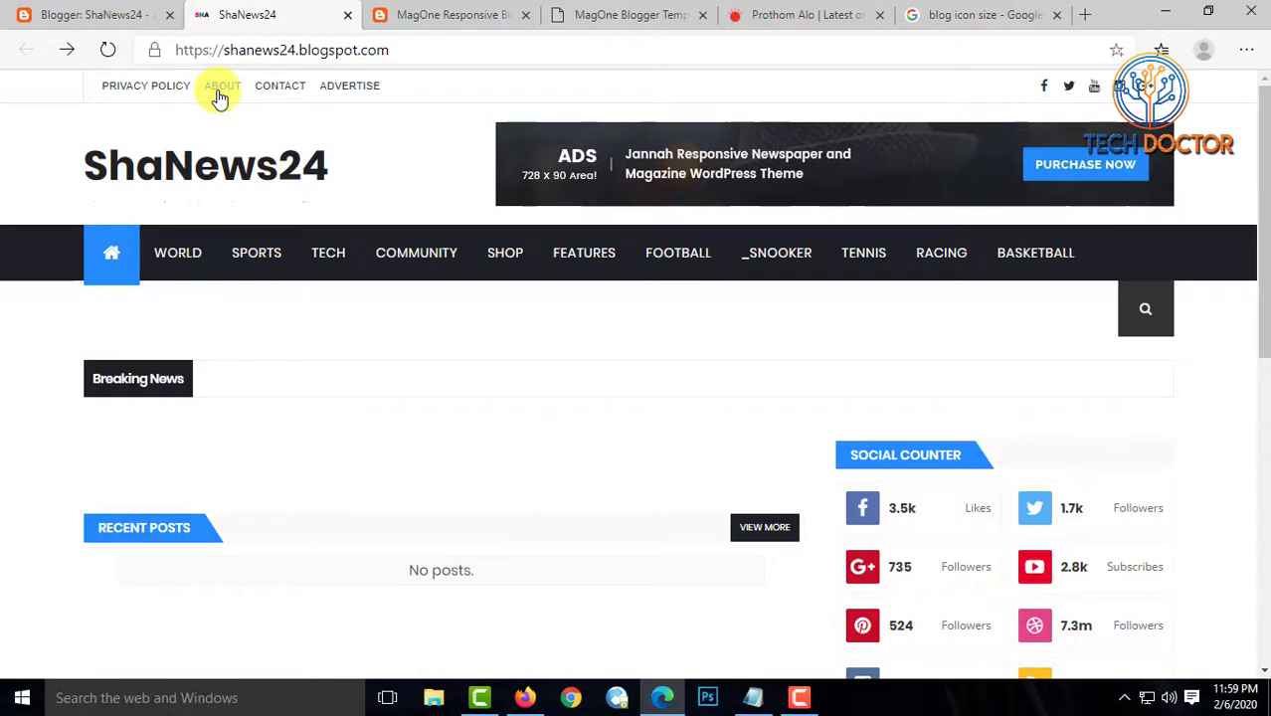
left_click(94, 12)
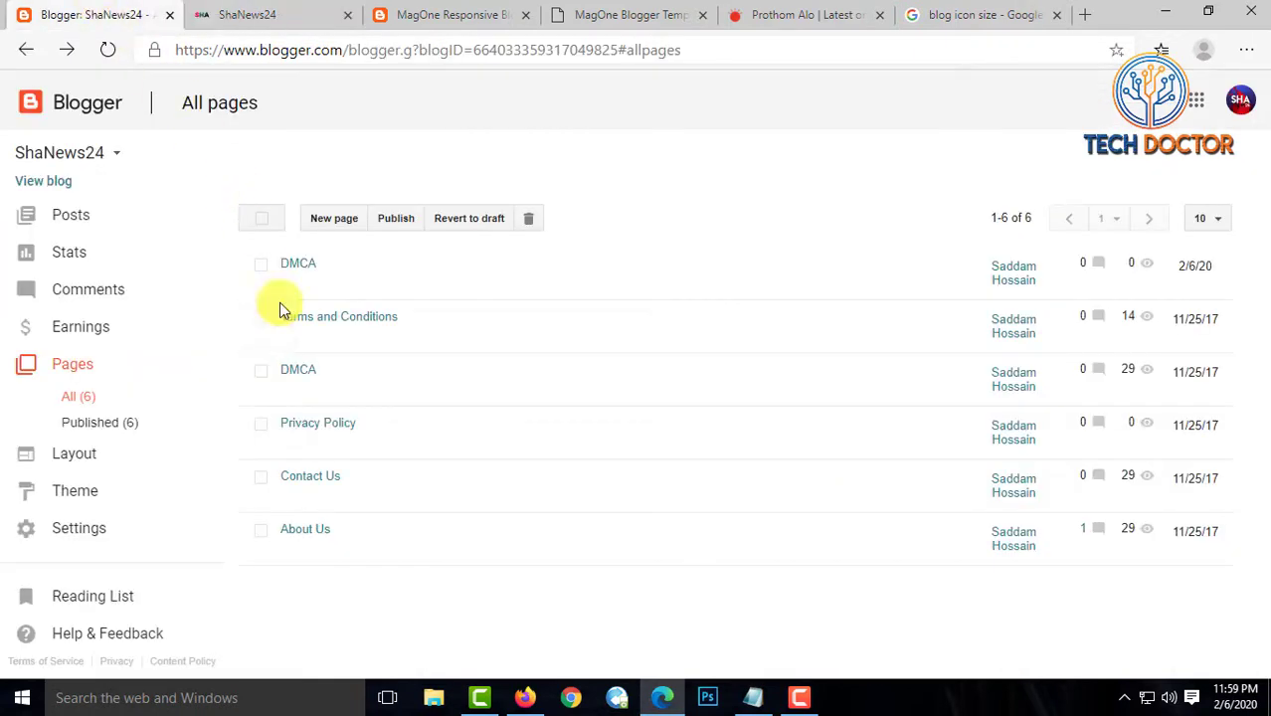
View the published About Us page and copy its web address
mouse_move(332, 560)
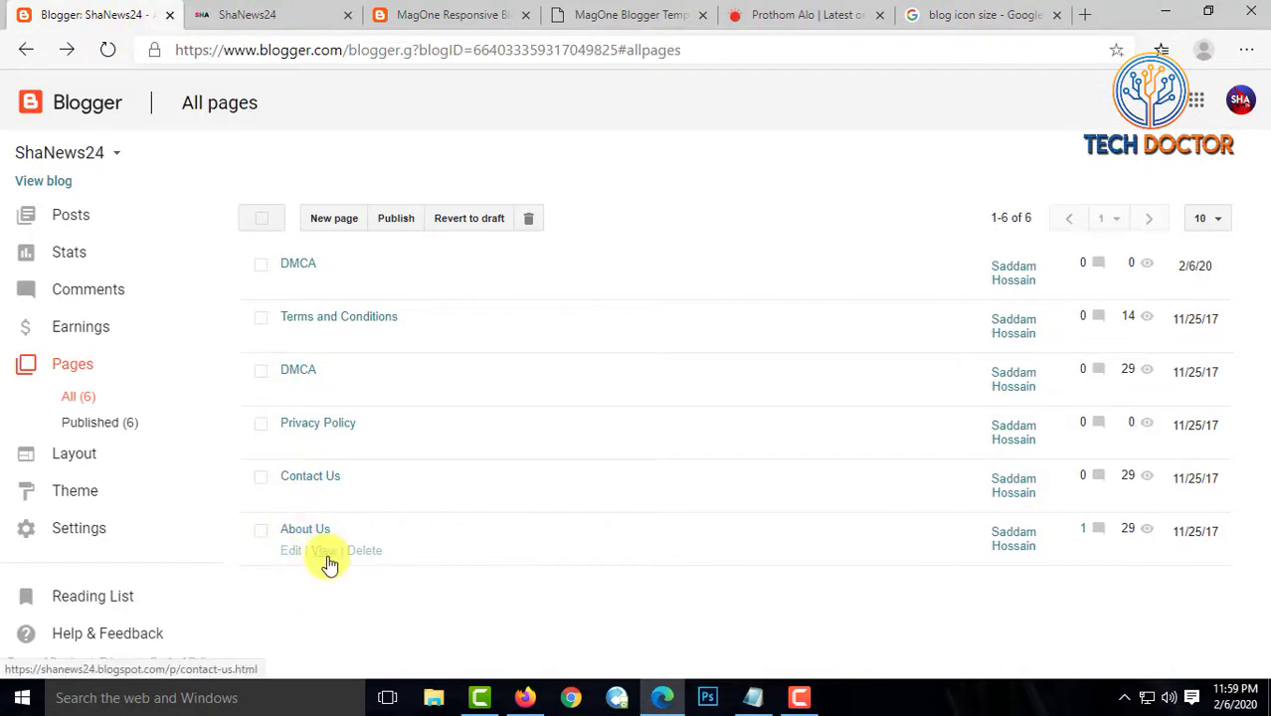
left_click(328, 557)
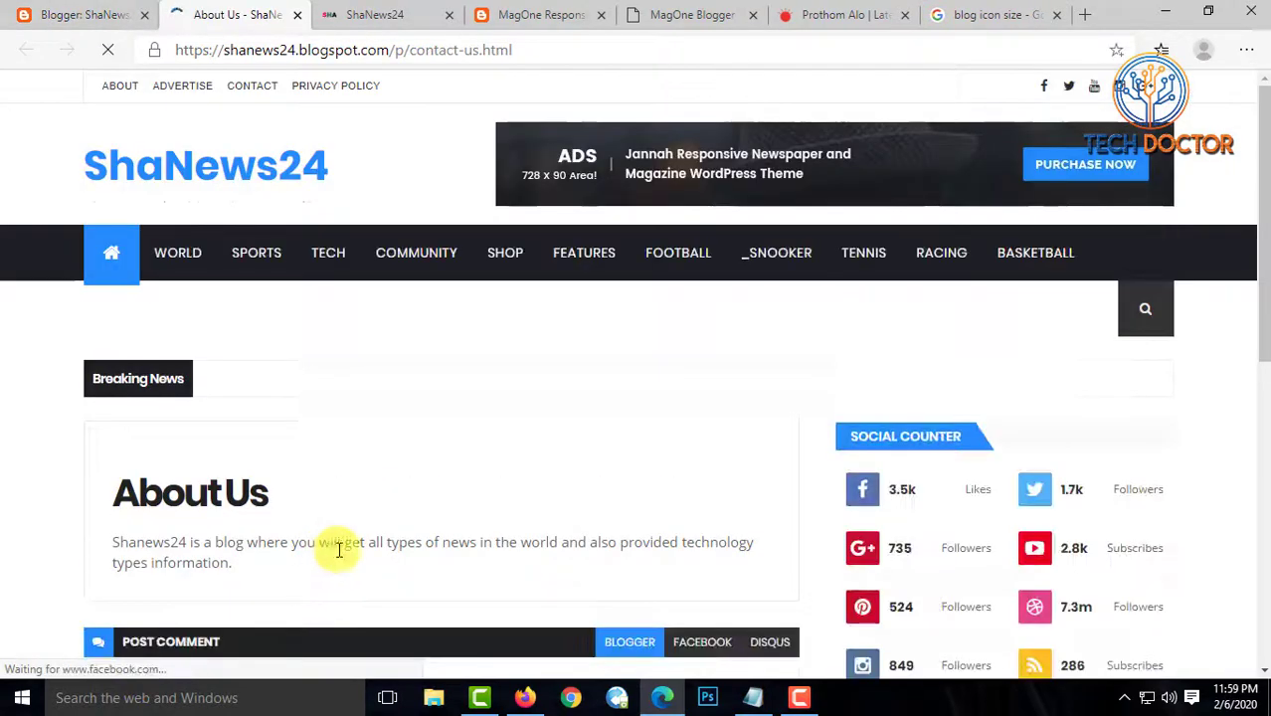
scroll(300, 477, "down", 4)
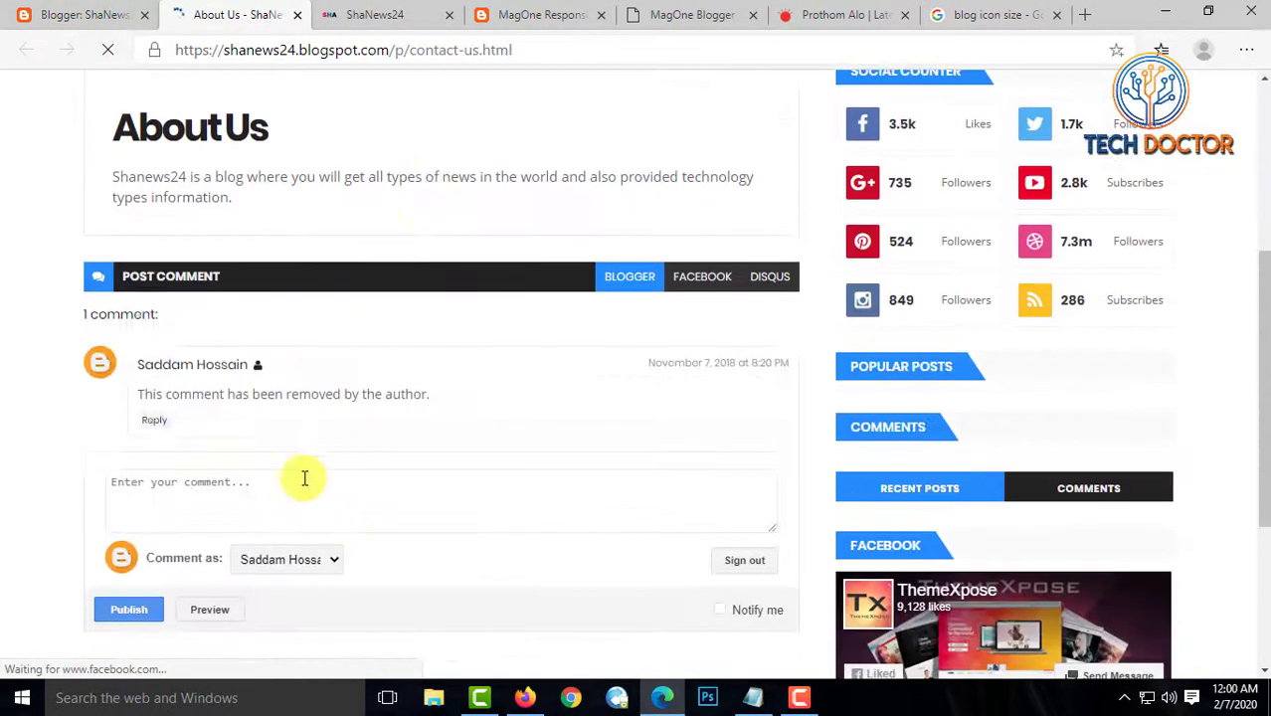
scroll(333, 497, "up", 3)
scroll(333, 497, "up", 1)
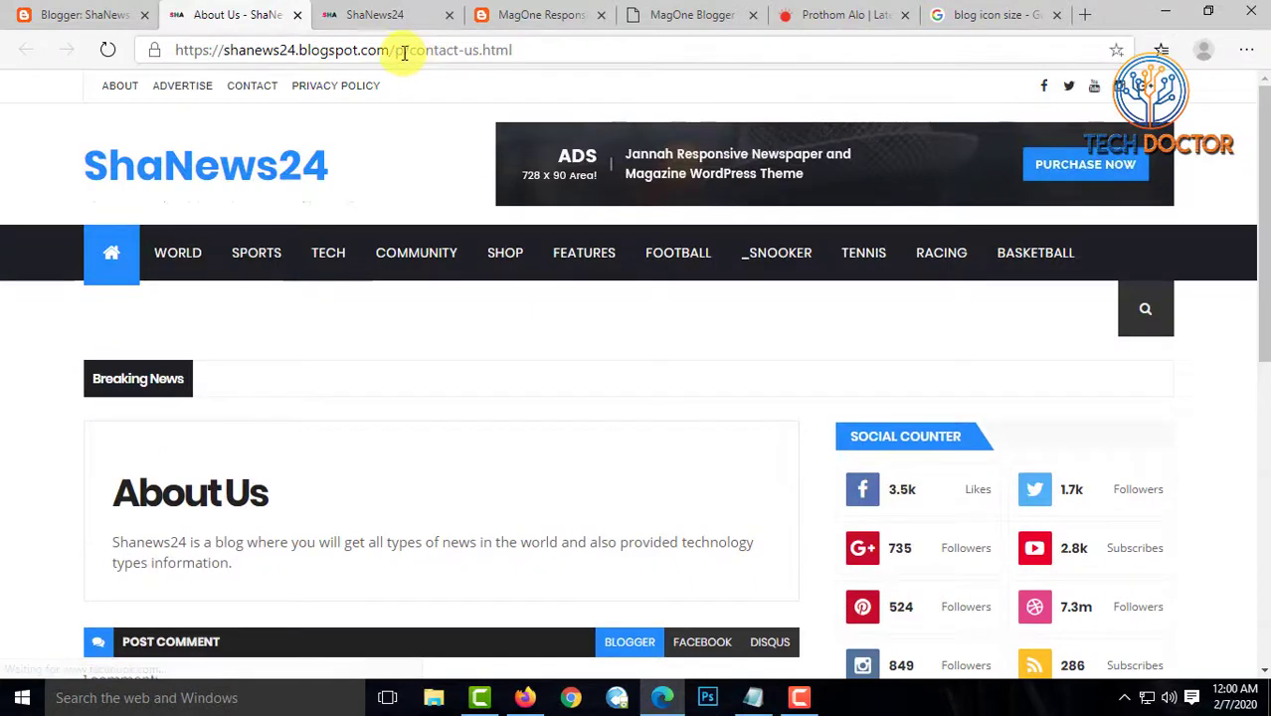
left_click_drag(519, 50, 147, 47)
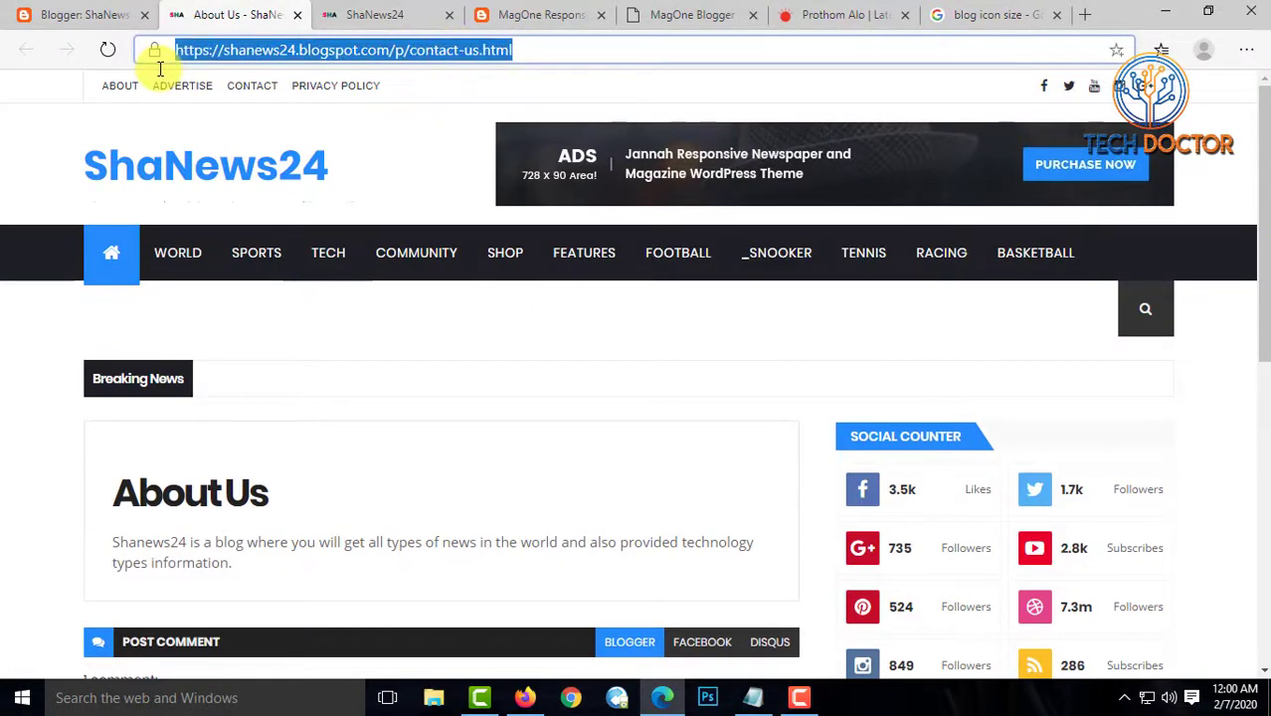
right_click(264, 58)
left_click(312, 165)
Open the blog's layout page, and open the Blogger home link in a new tab placed beside it
left_click(55, 12)
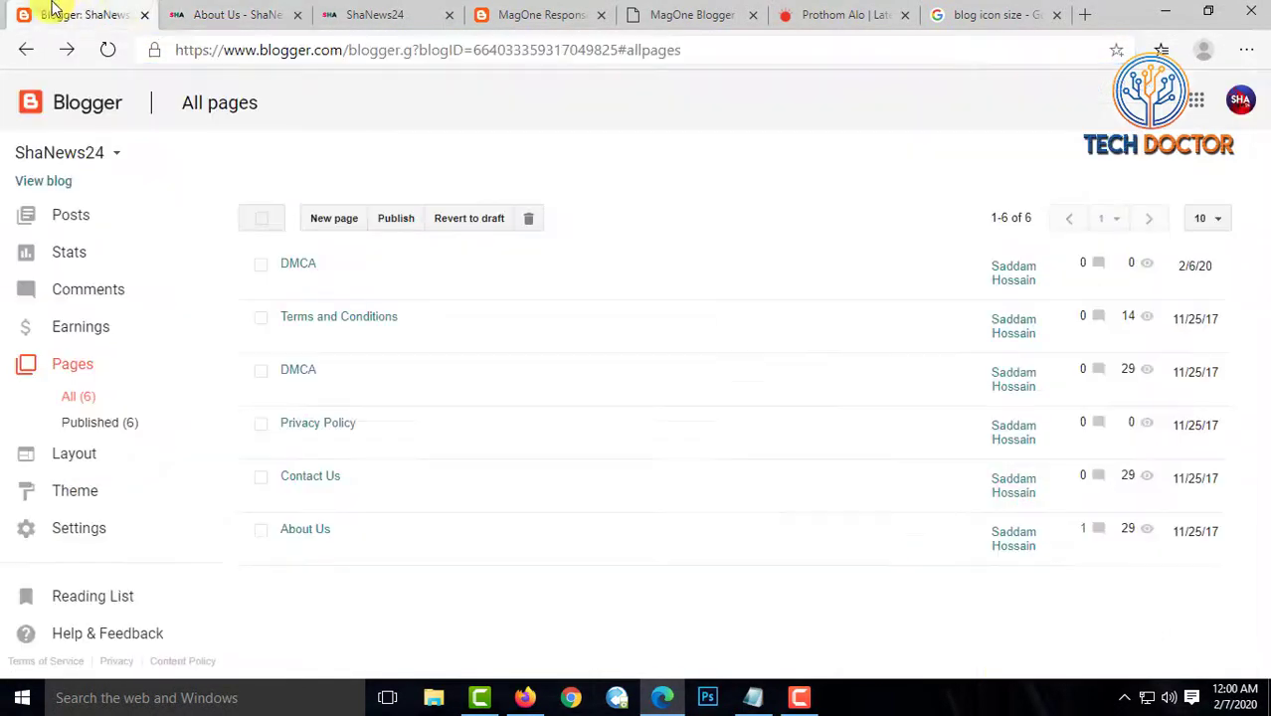
left_click(84, 454)
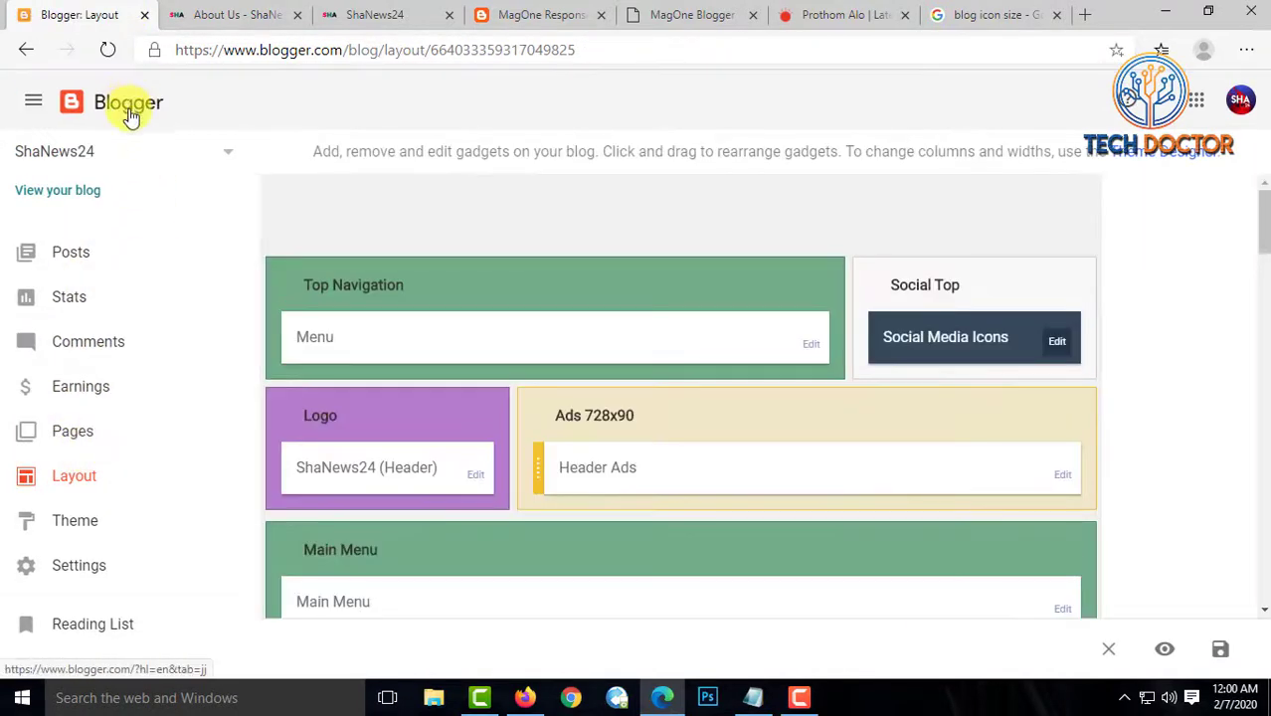
right_click(132, 110)
left_click(166, 126)
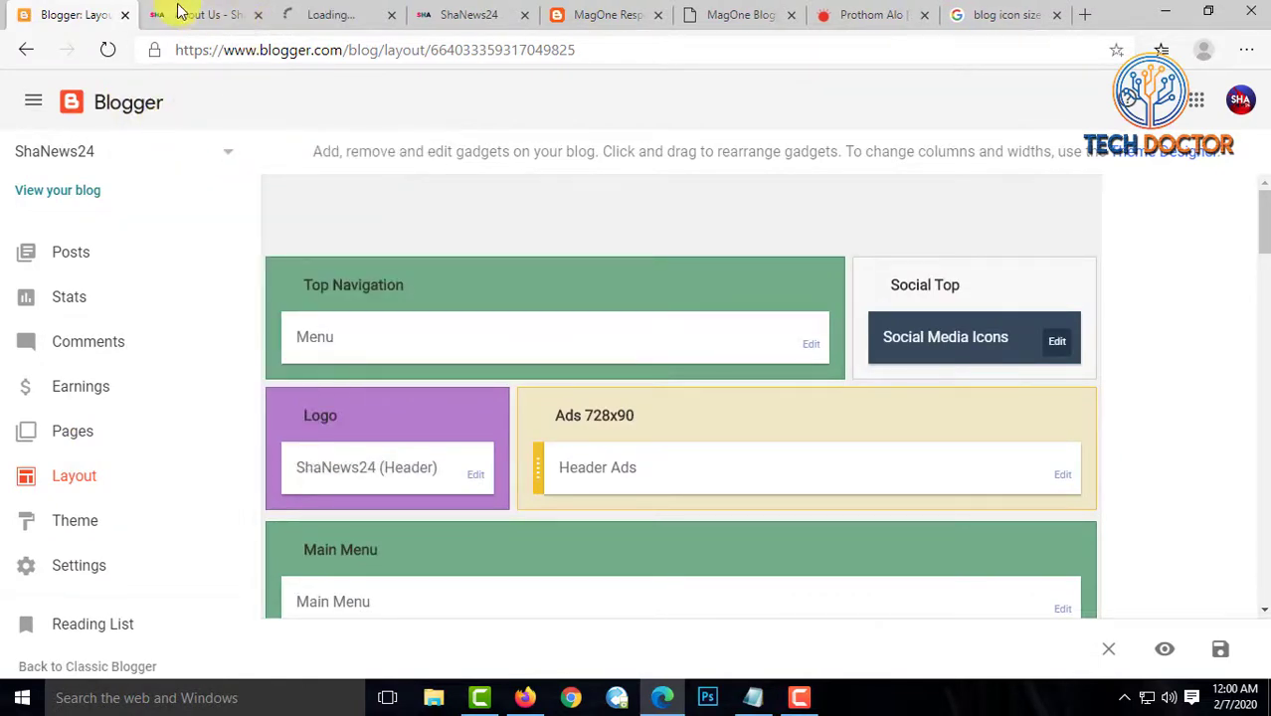
left_click_drag(179, 12, 224, 22)
left_click(63, 14)
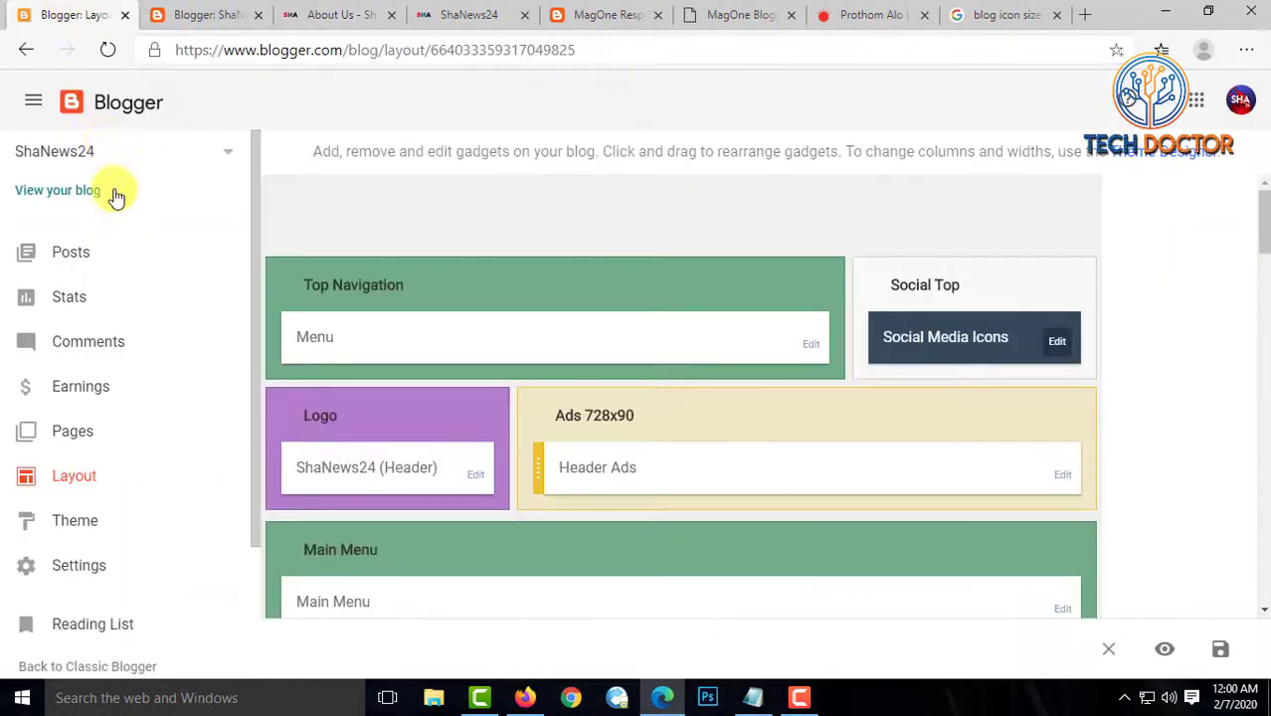
left_click(808, 348)
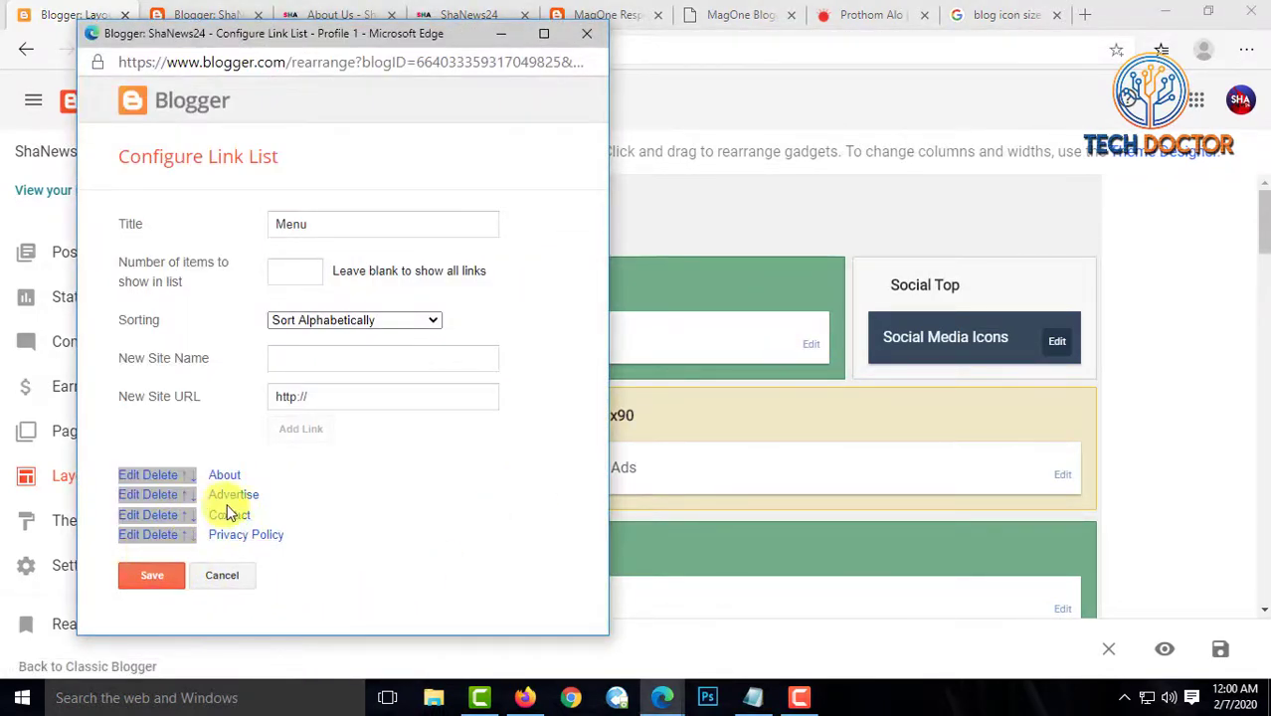
left_click(303, 17)
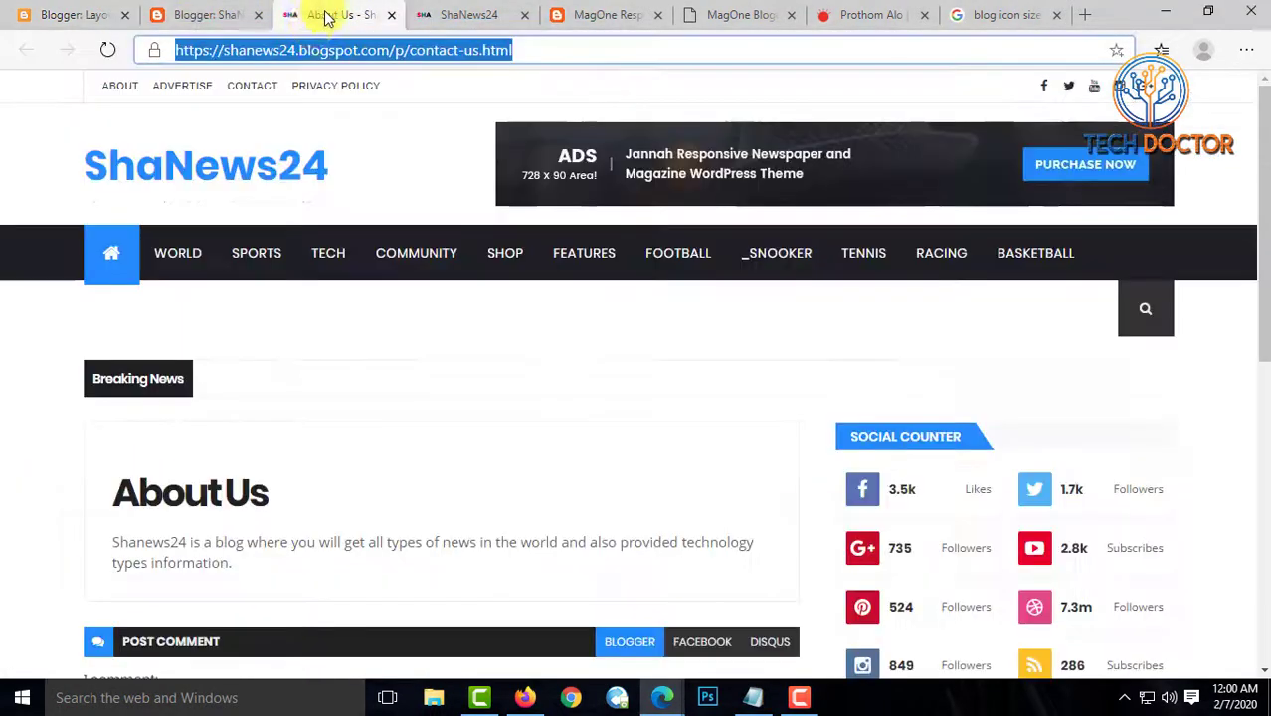
left_click(33, 16)
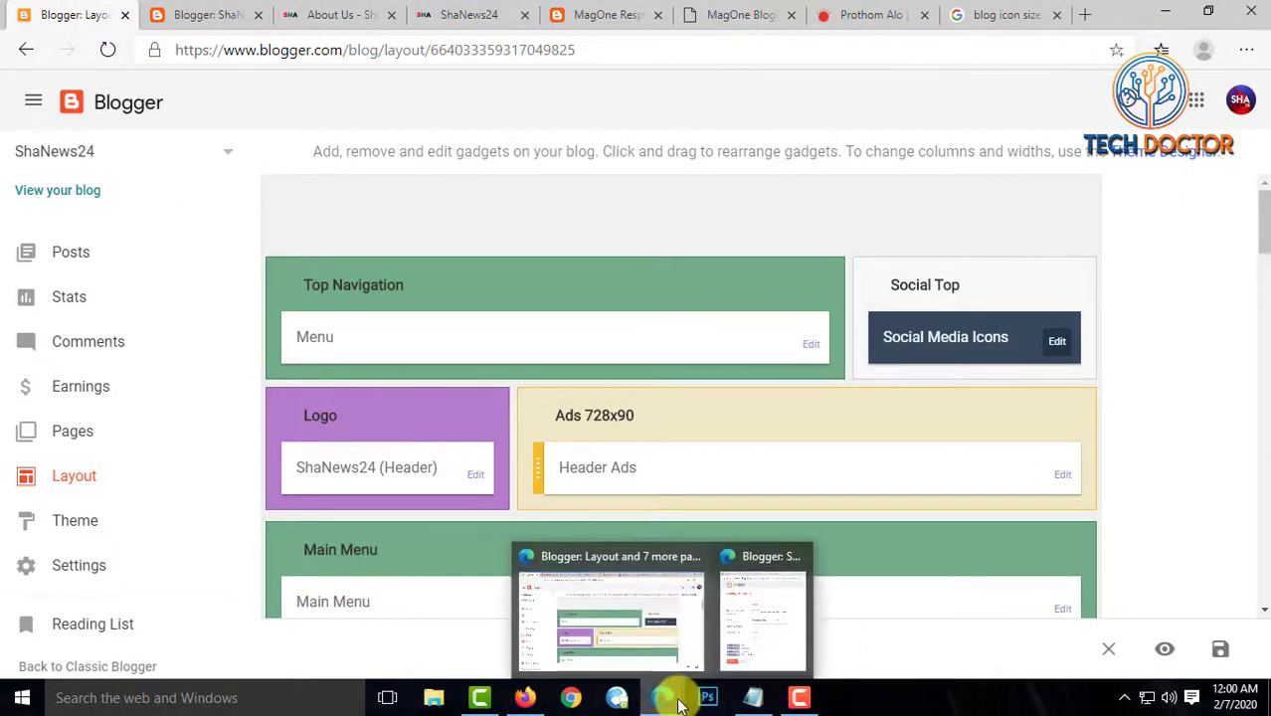
left_click(771, 632)
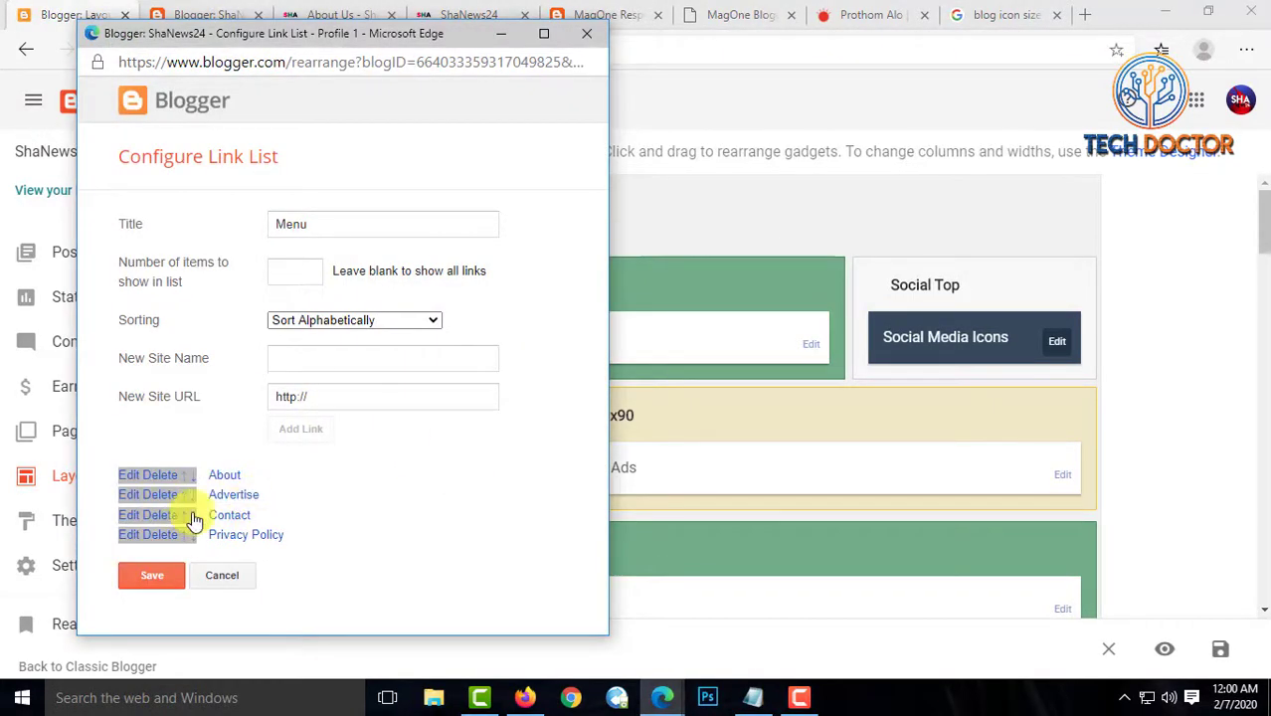
left_click(138, 478)
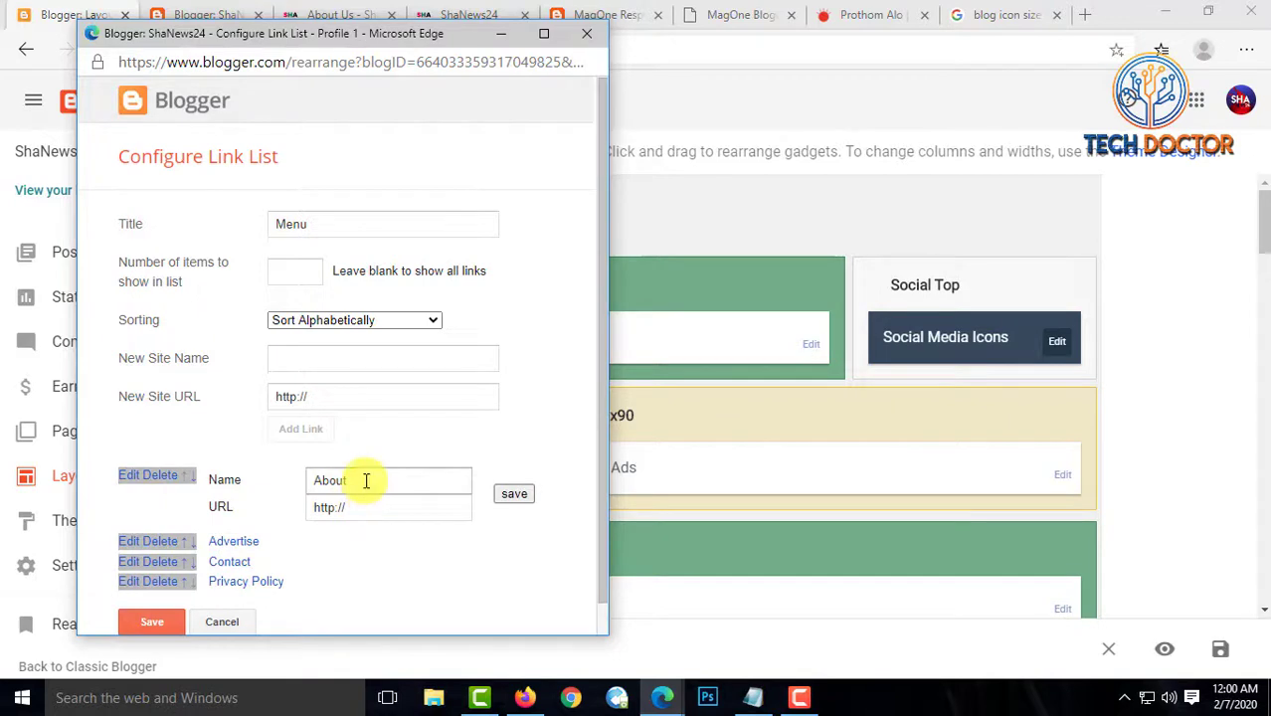
left_click_drag(361, 508, 310, 517)
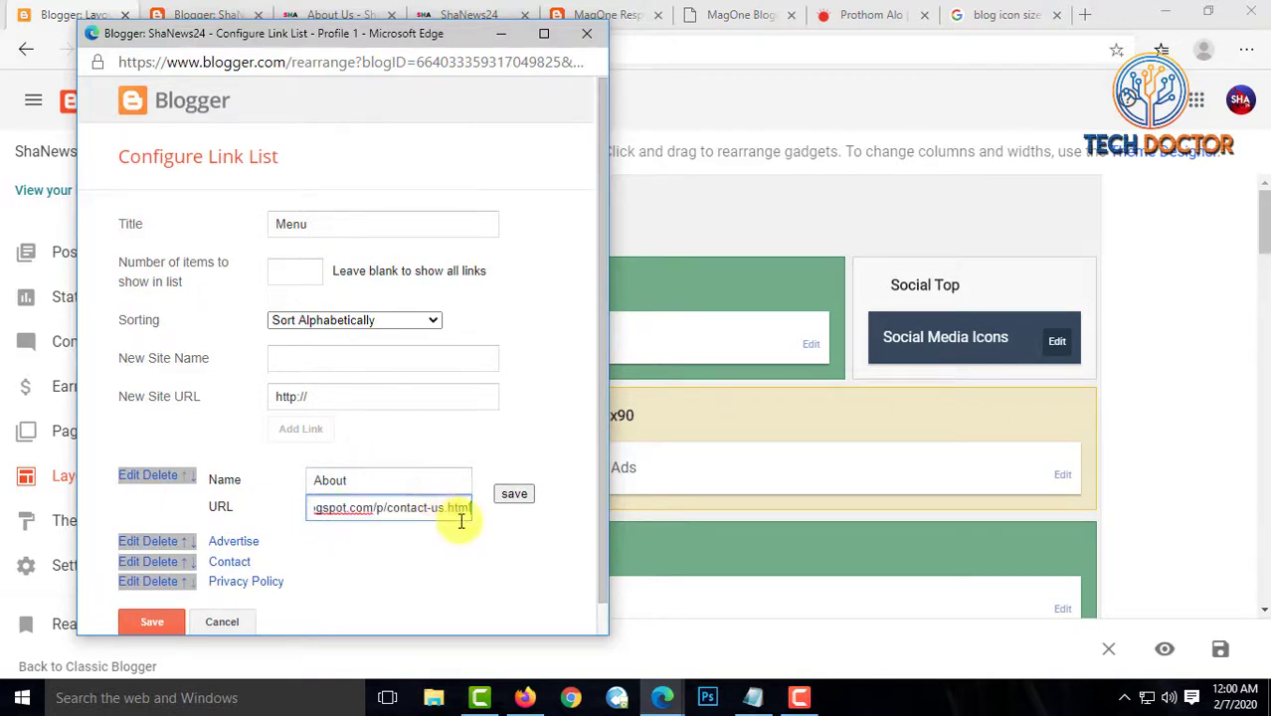
left_click(513, 494)
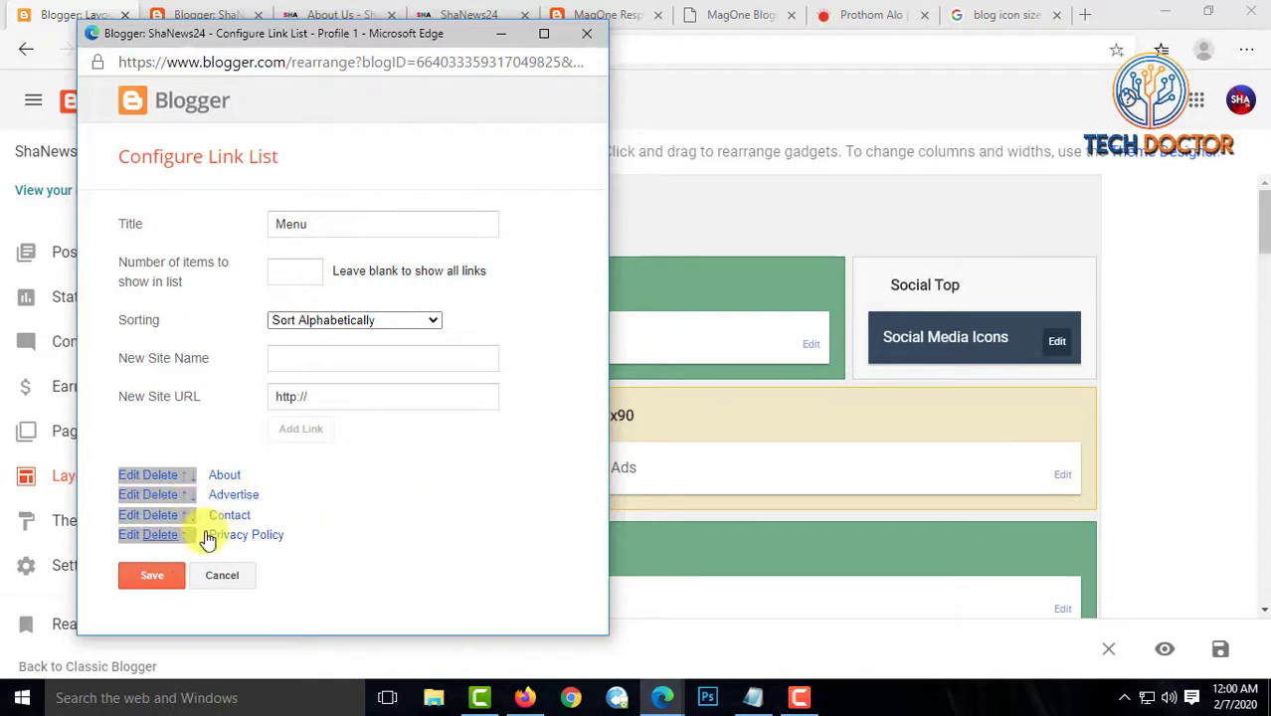
Minimize the link list window and open the blog's page list in the second Blogger tab
left_click(514, 39)
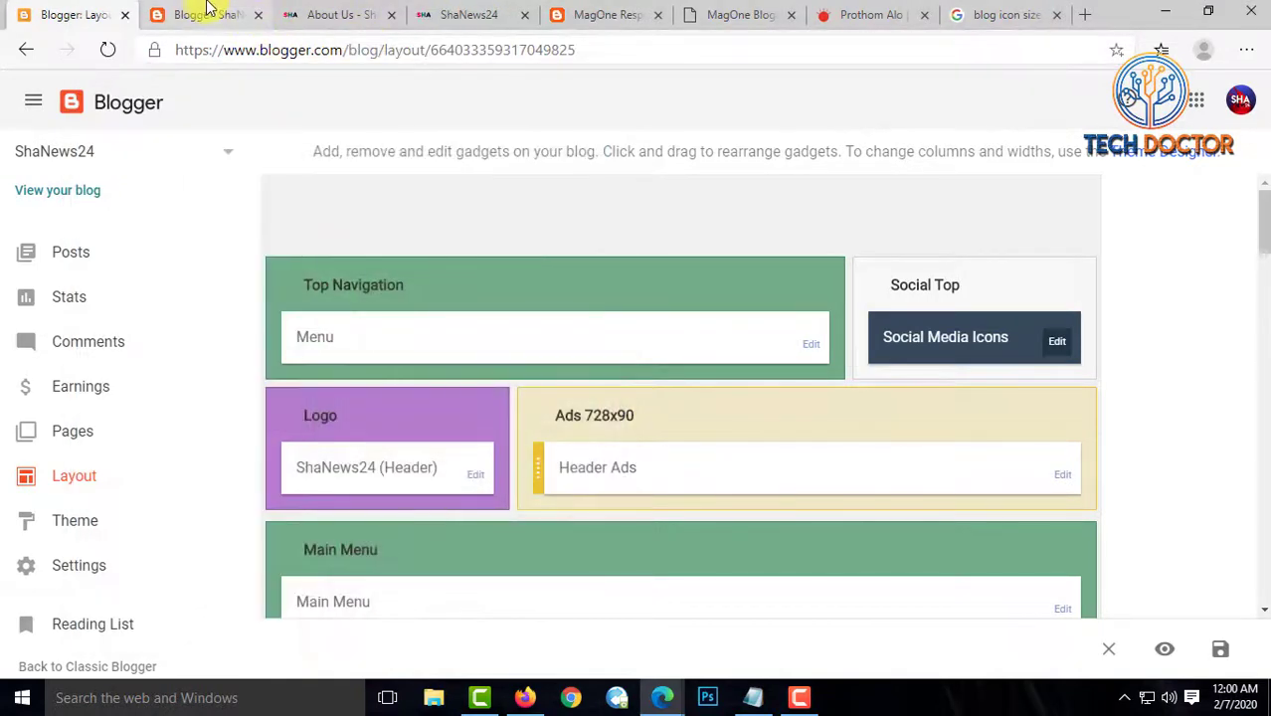
left_click(204, 14)
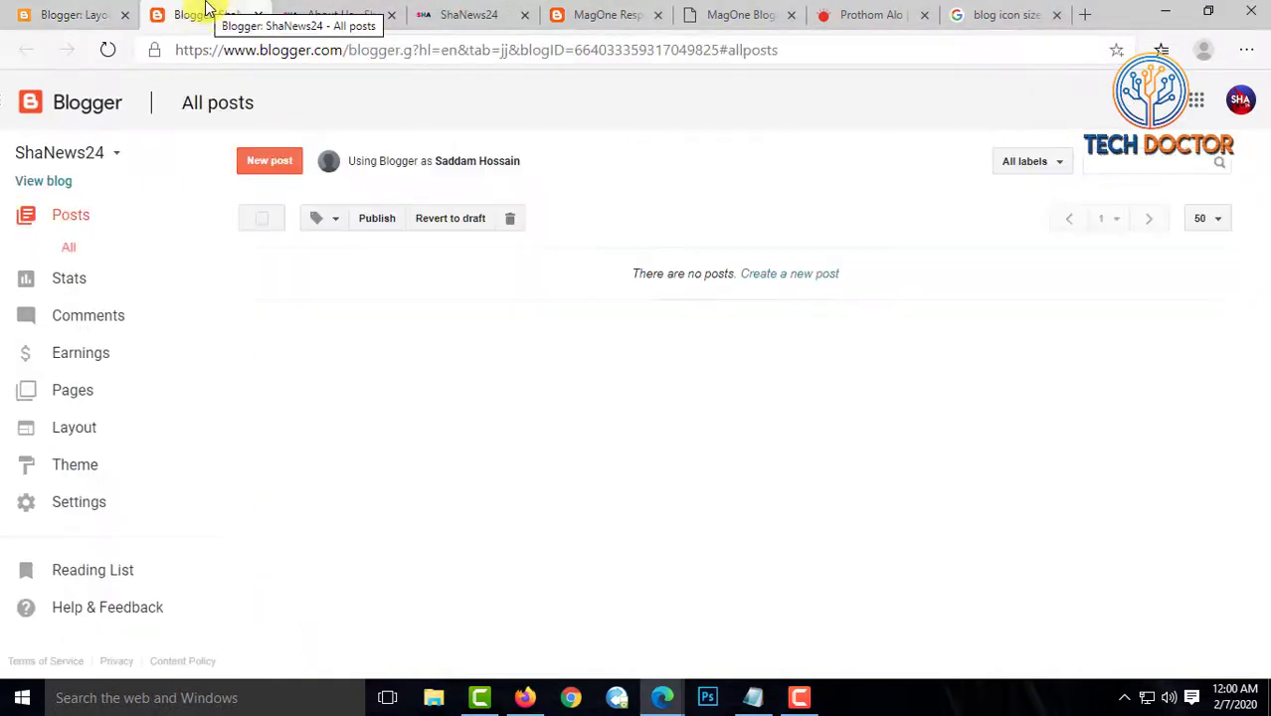
left_click(79, 397)
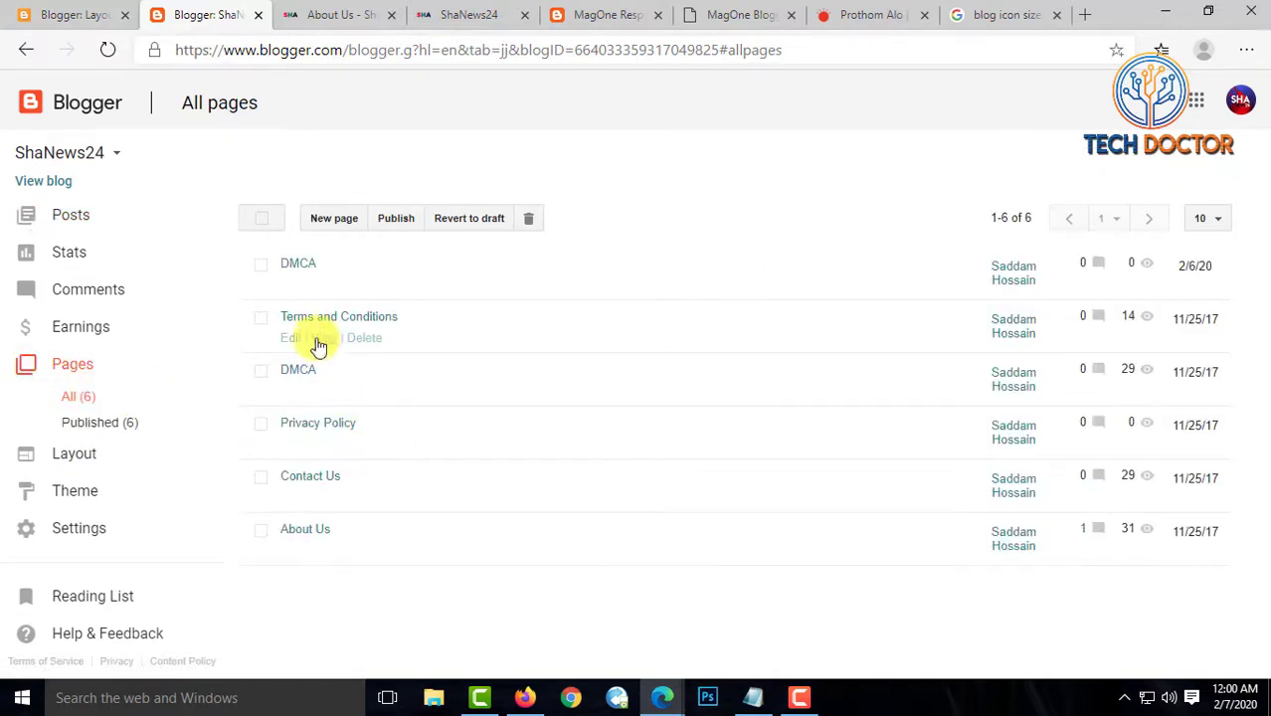
Try to view the Privacy Policy page on the blog and copy its address
left_click(320, 446)
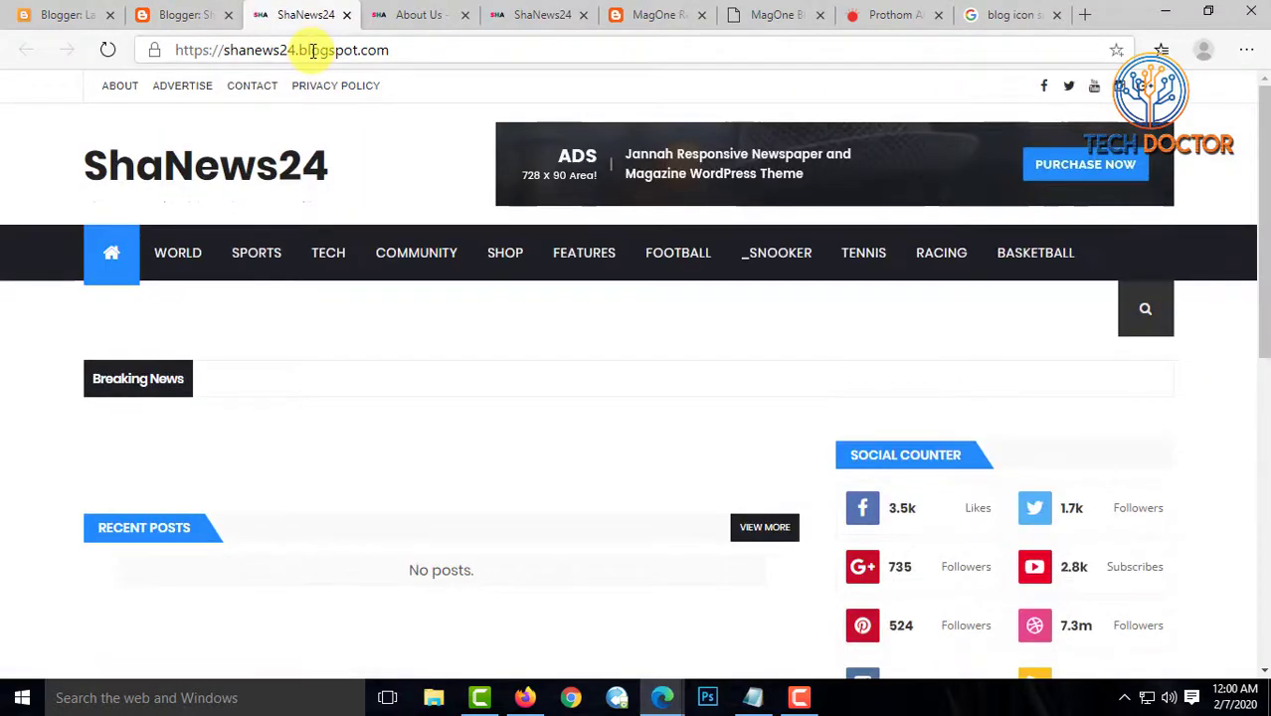
right_click(313, 50)
left_click(372, 167)
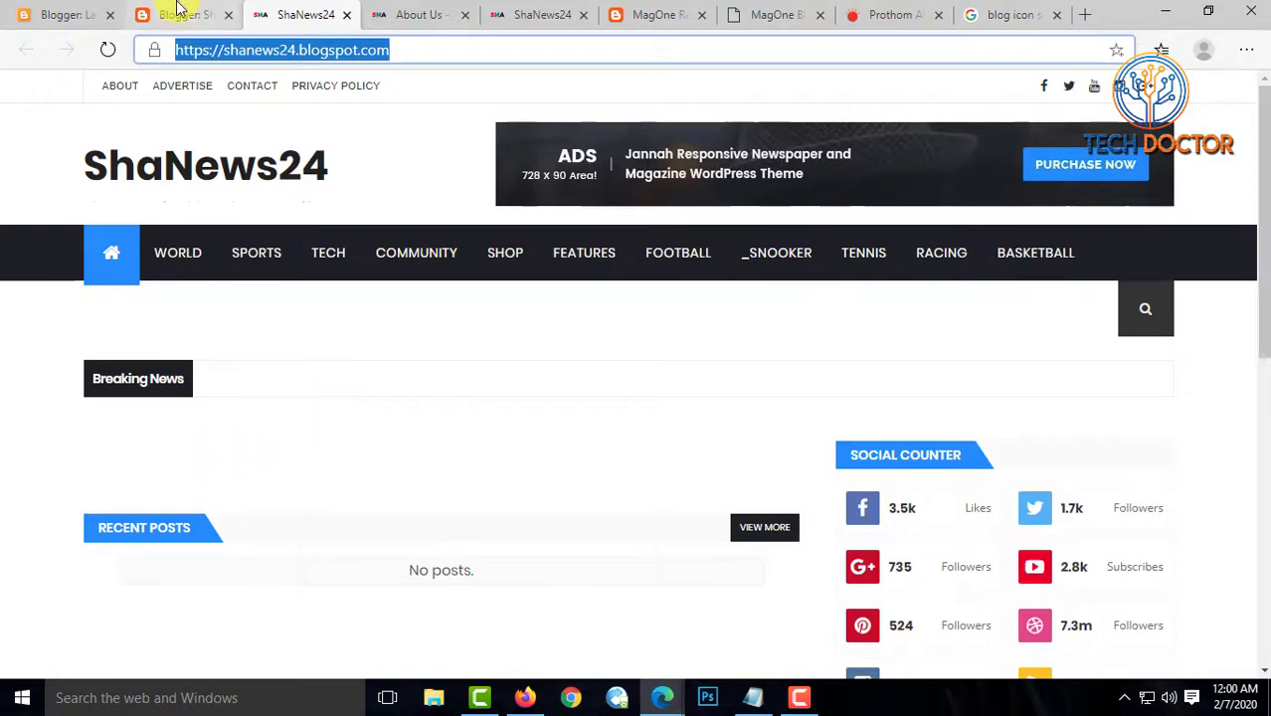
Open the Privacy Policy page in the editor and update it with its text as it is
left_click(179, 11)
left_click(290, 446)
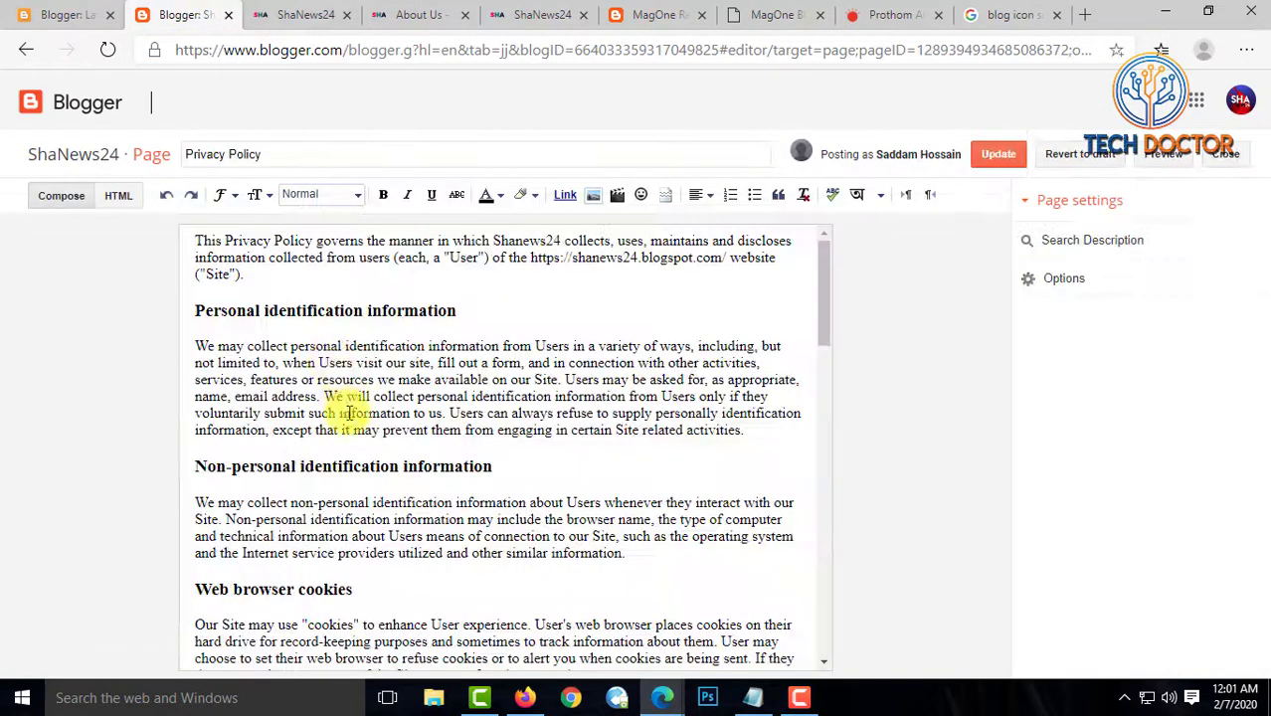
left_click(997, 167)
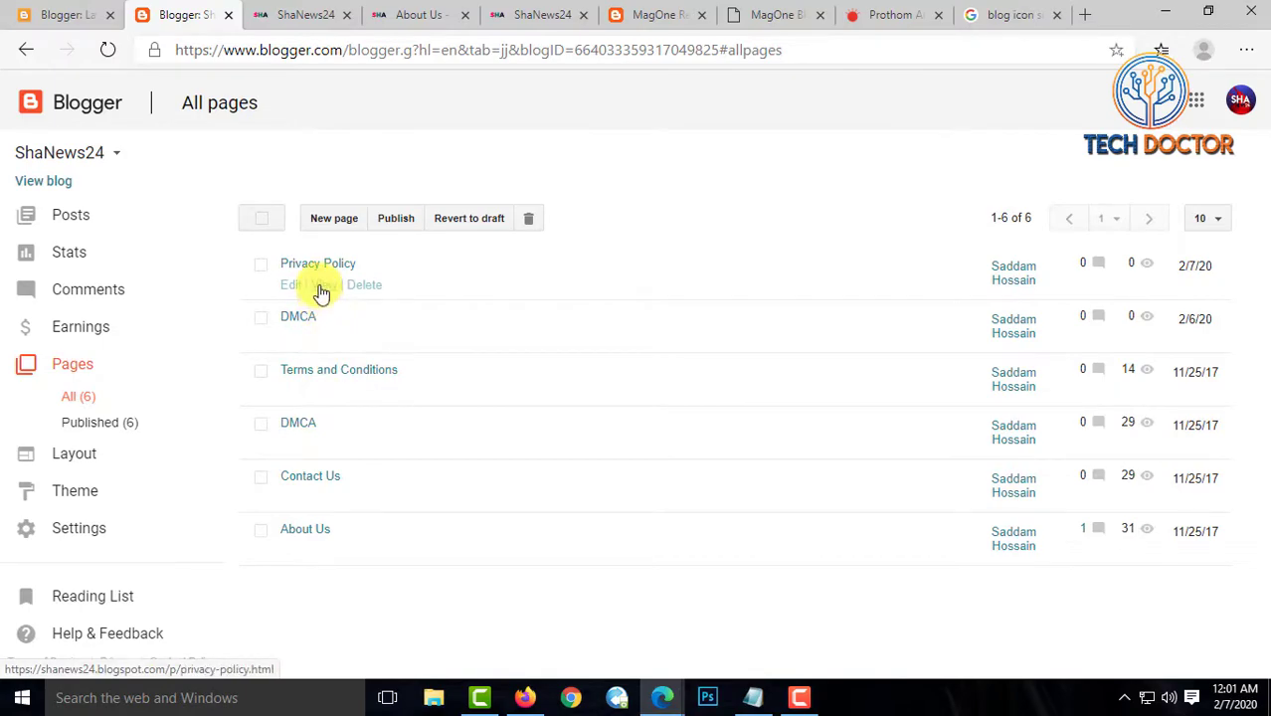
View the updated Privacy Policy page on the blog and copy its web address
left_click(321, 286)
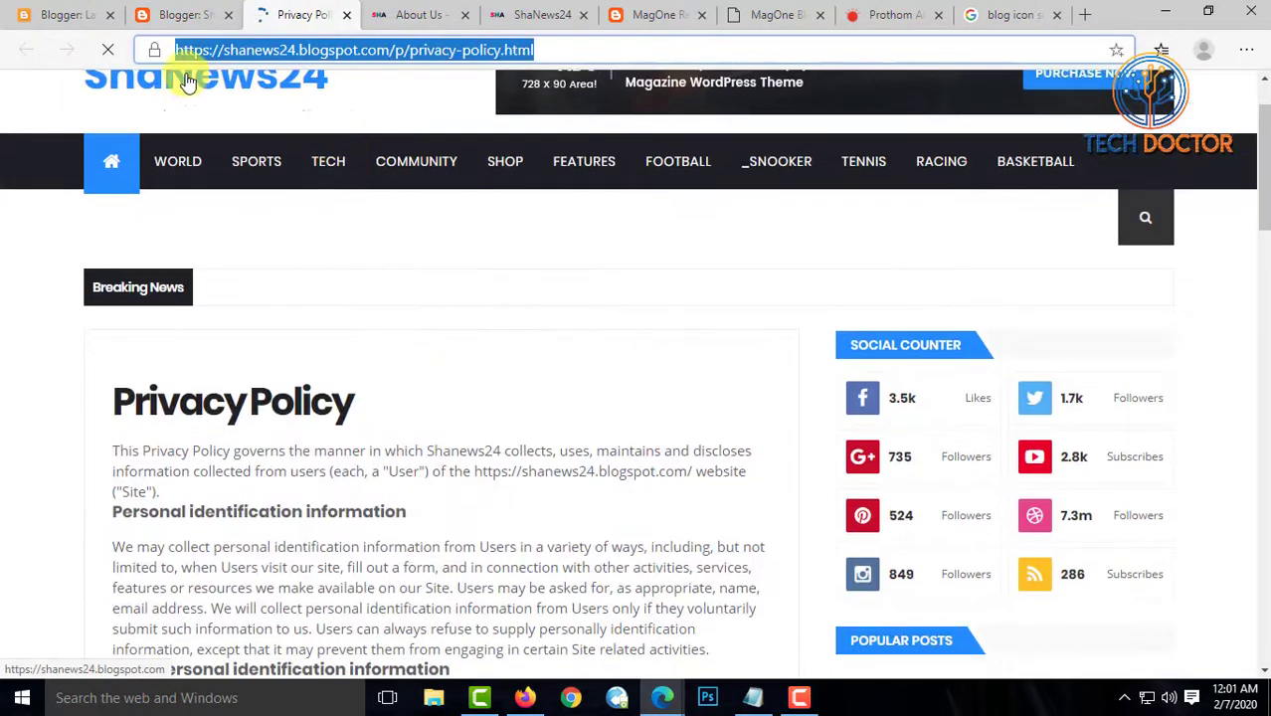
scroll(335, 432, "down", 4)
scroll(298, 417, "up", 4)
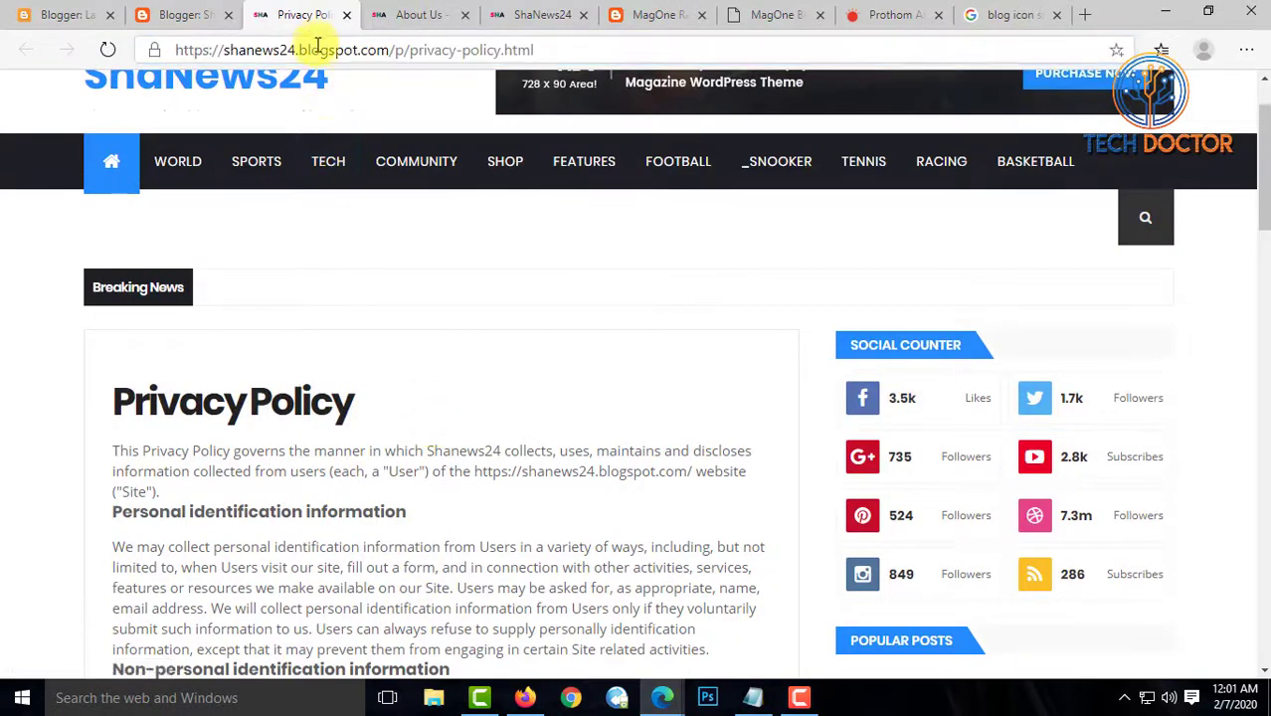
right_click(317, 49)
left_click(369, 168)
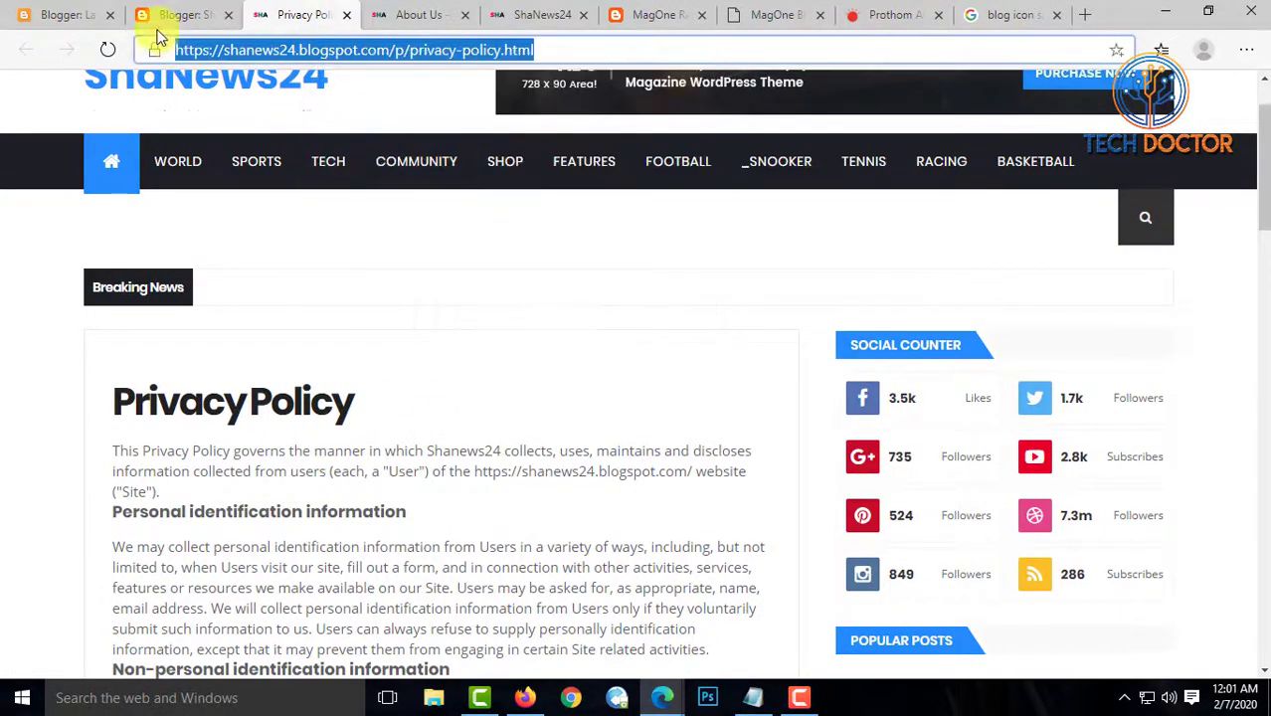
Set the Privacy Policy menu item's URL to the copied page address and save the Menu link list
mouse_move(752, 701)
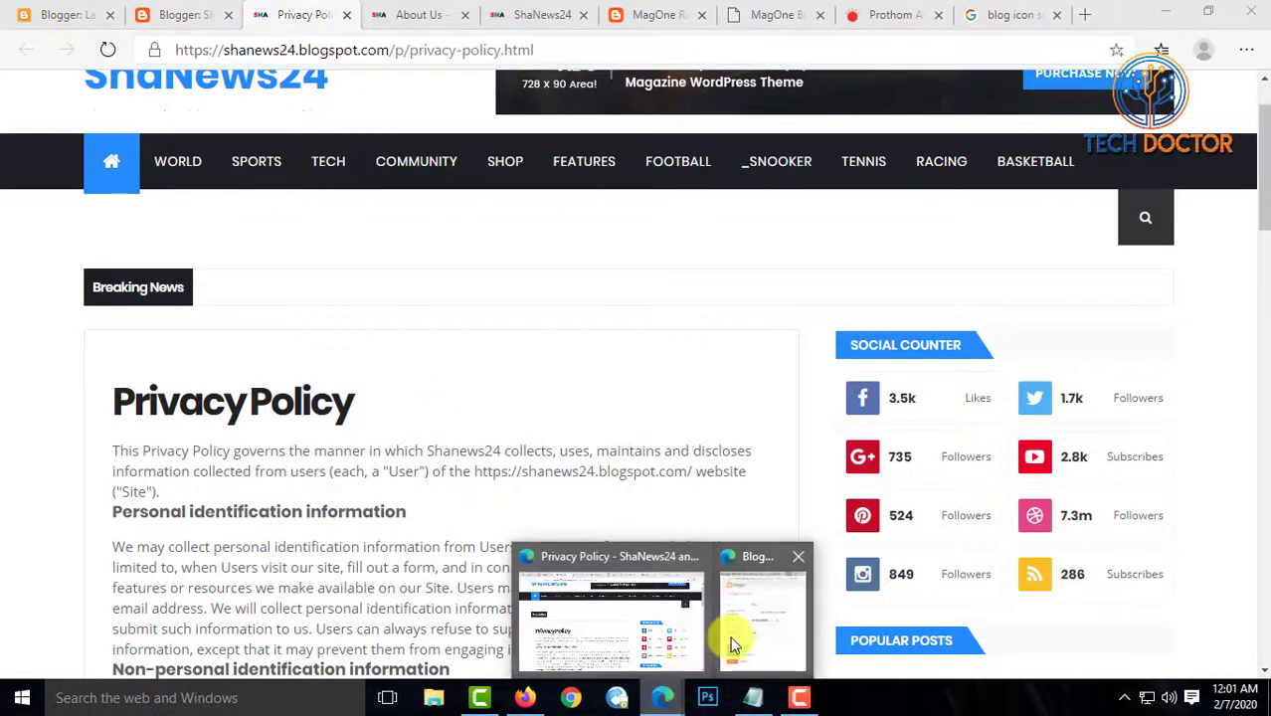
left_click(734, 636)
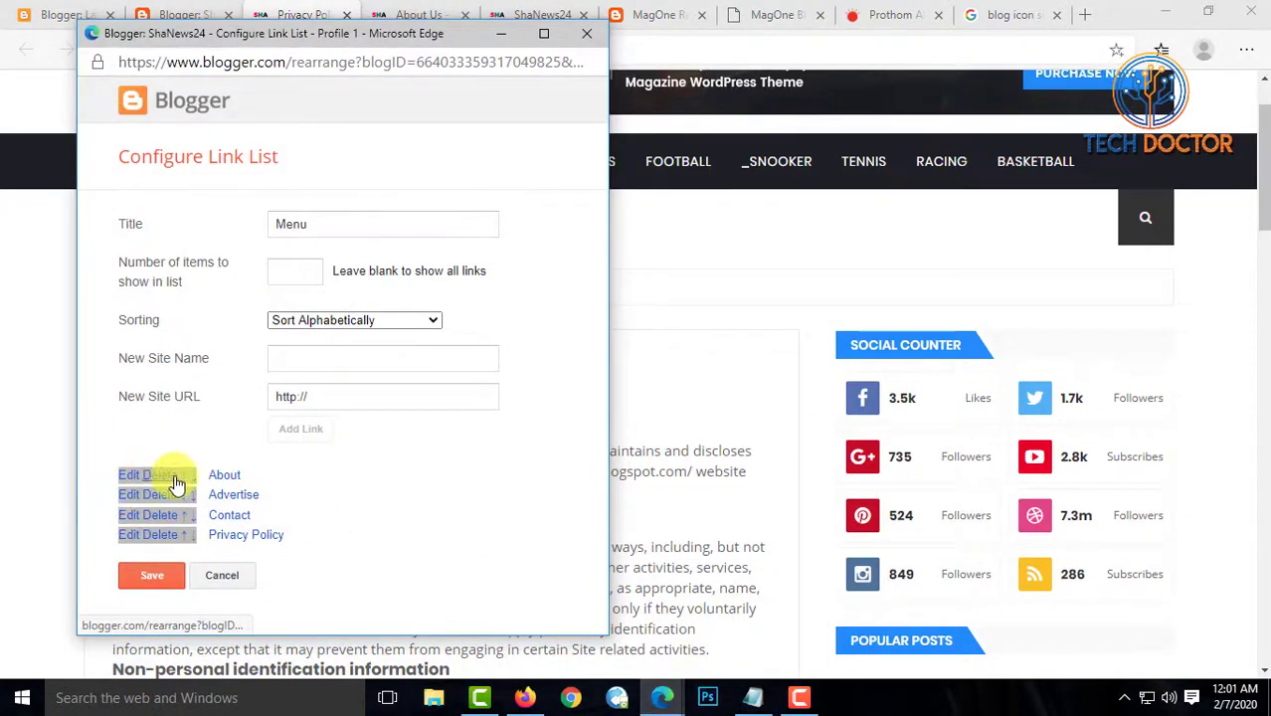
left_click(137, 540)
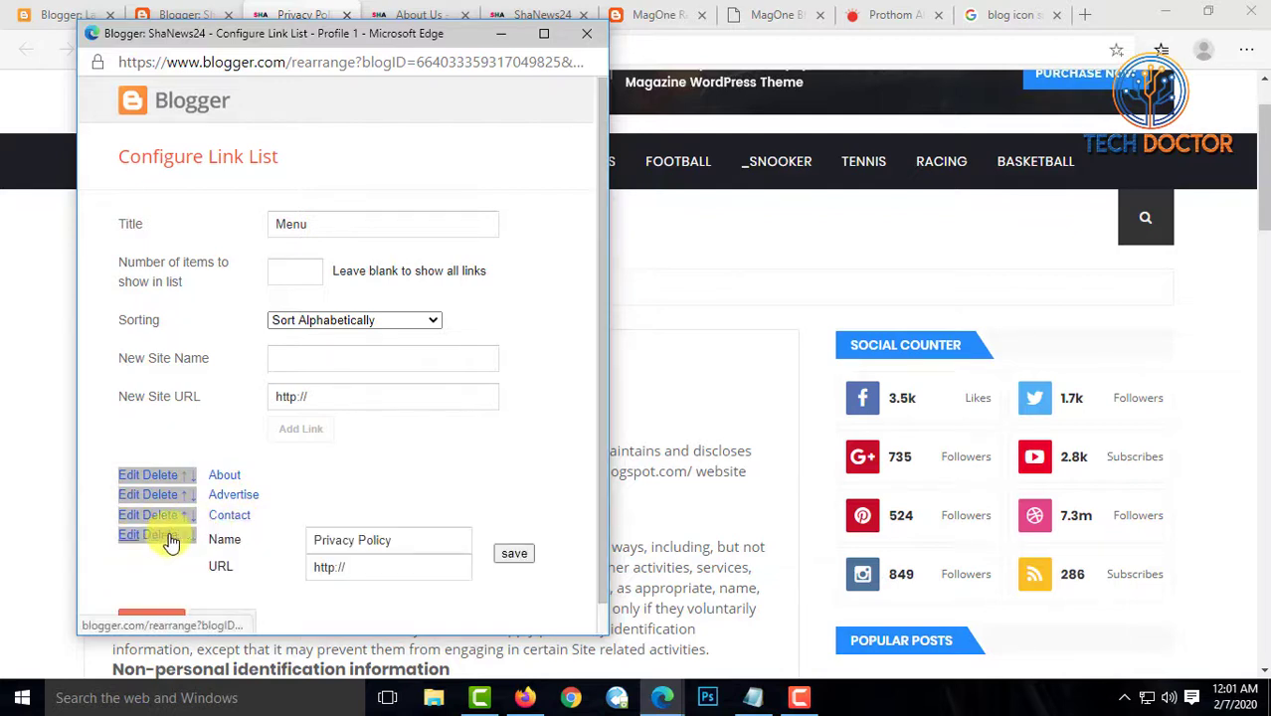
left_click_drag(355, 567, 310, 568)
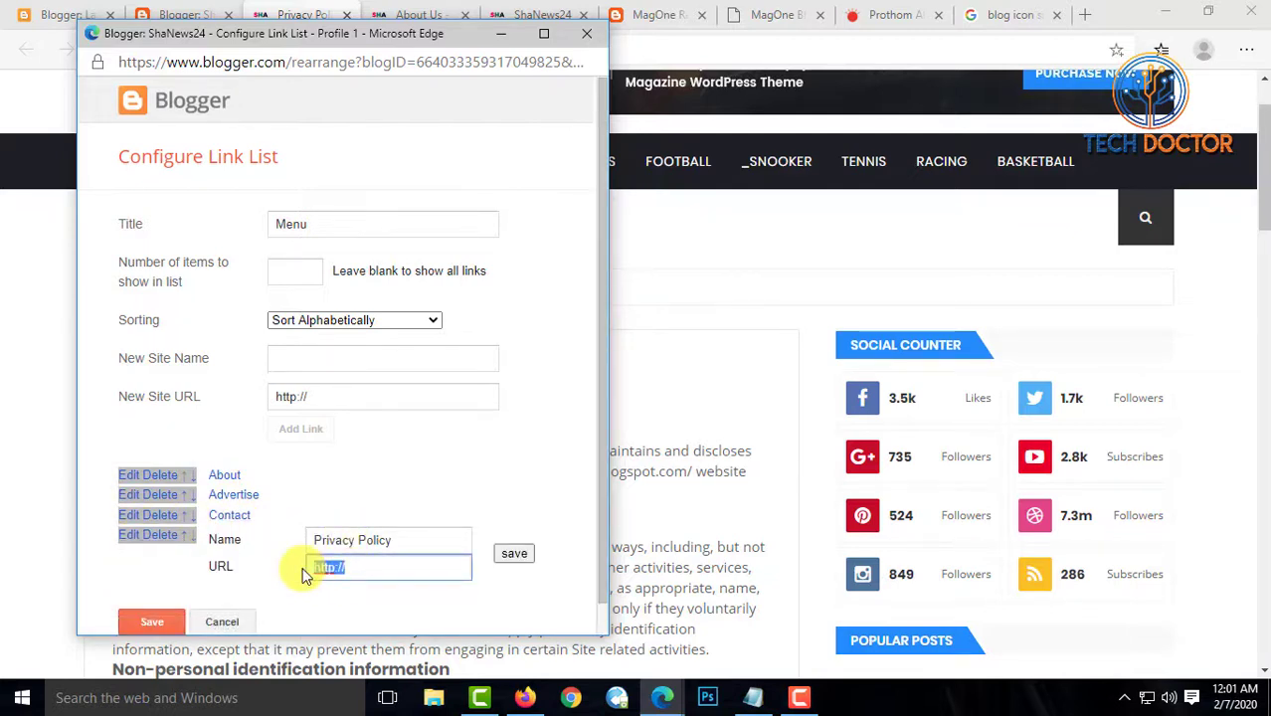
key("ctrl+v")
left_click(517, 557)
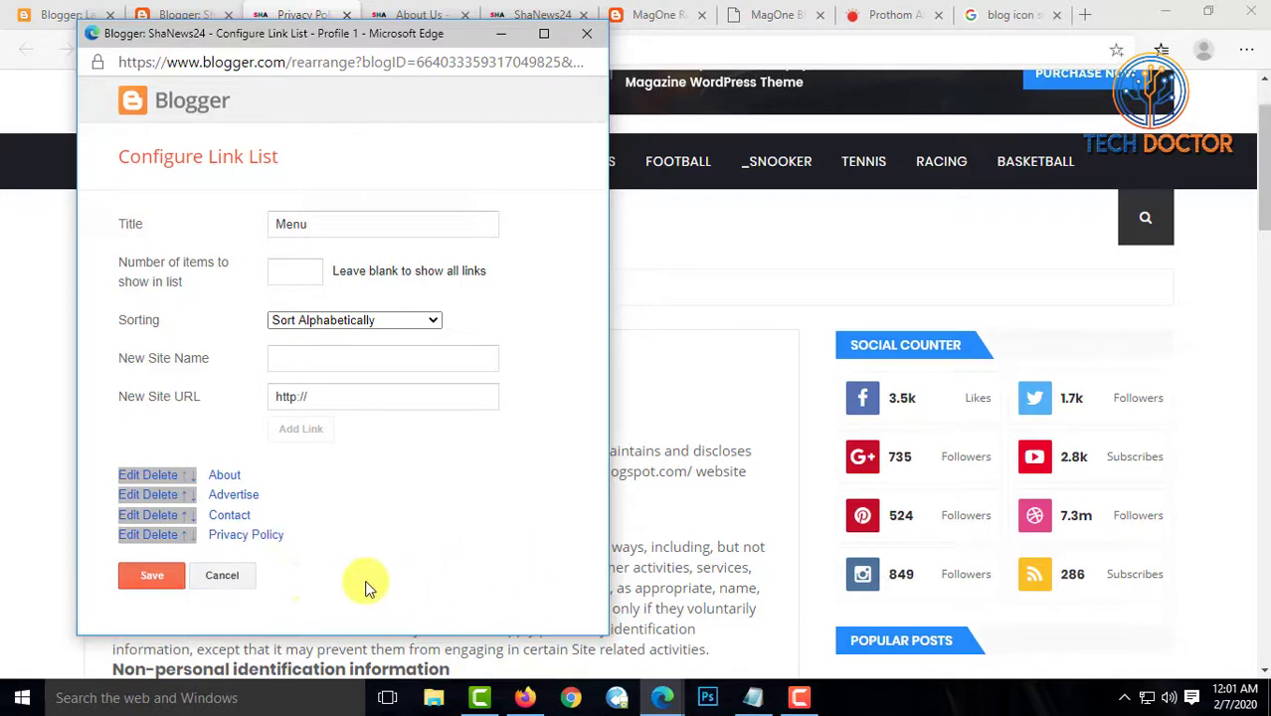
left_click(159, 576)
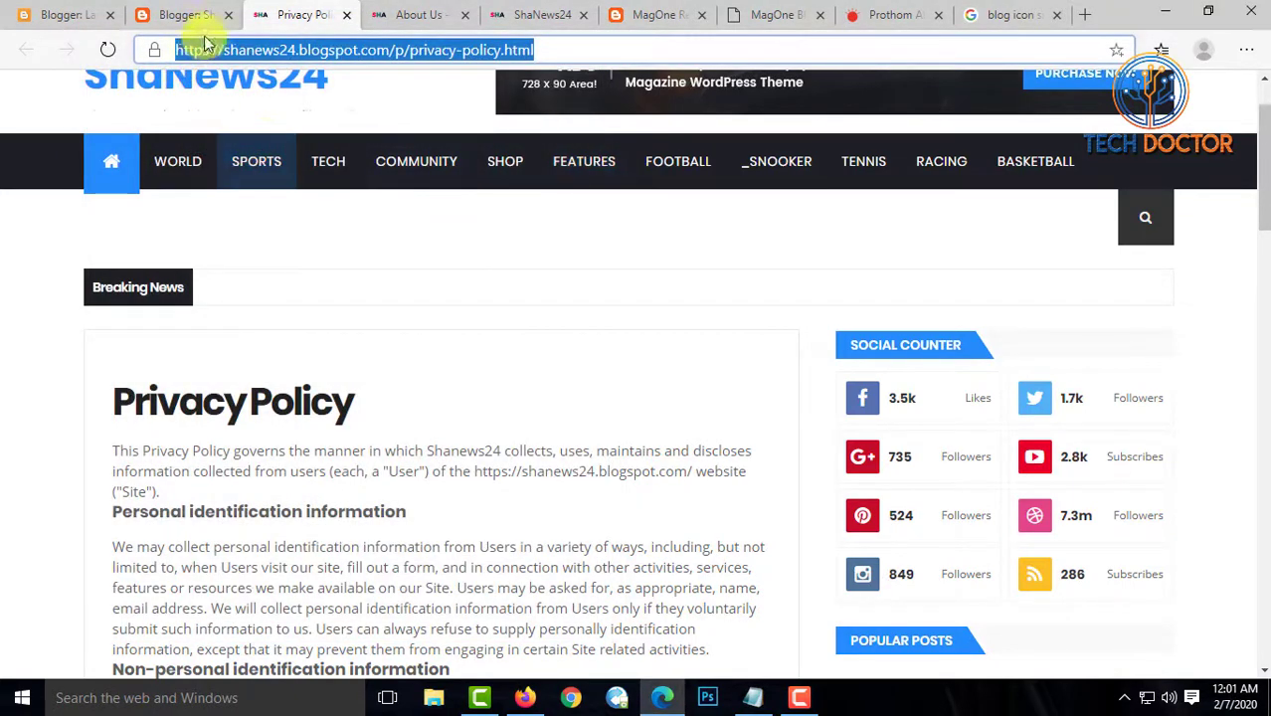
Reload the blog's Privacy Policy page and close the other two ShaNews24 blog tabs
left_click(109, 49)
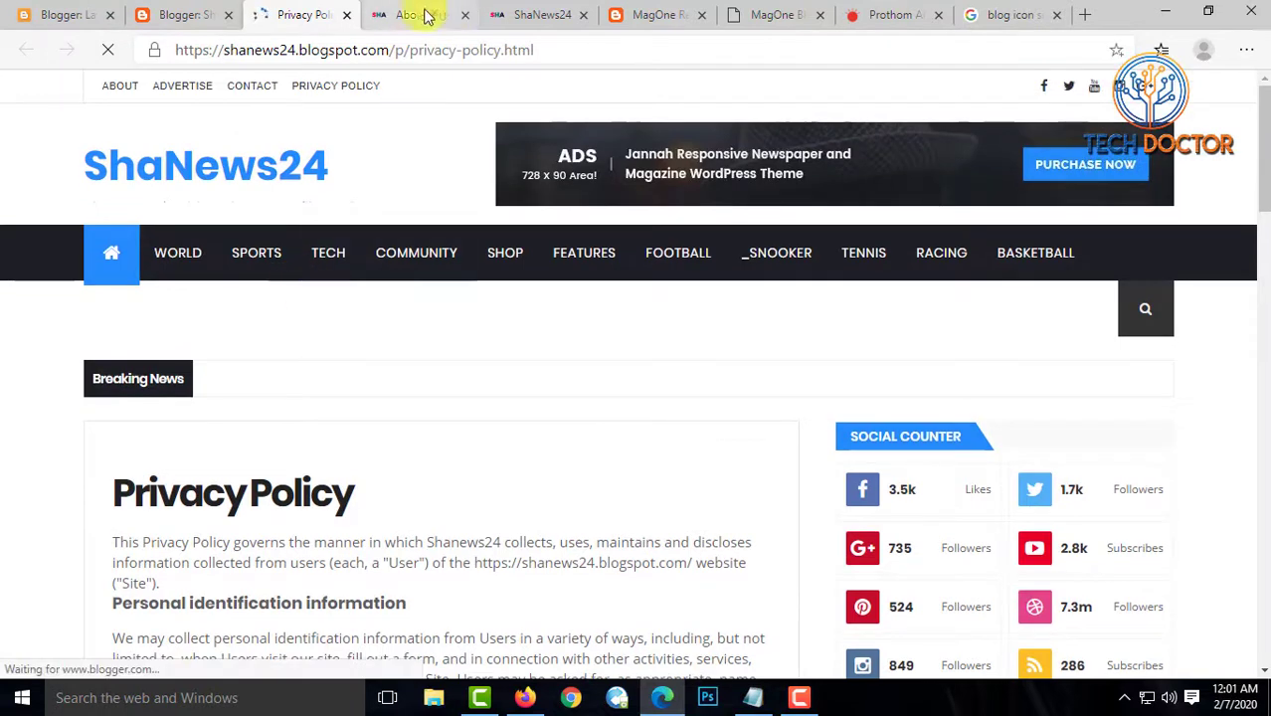
left_click(465, 15)
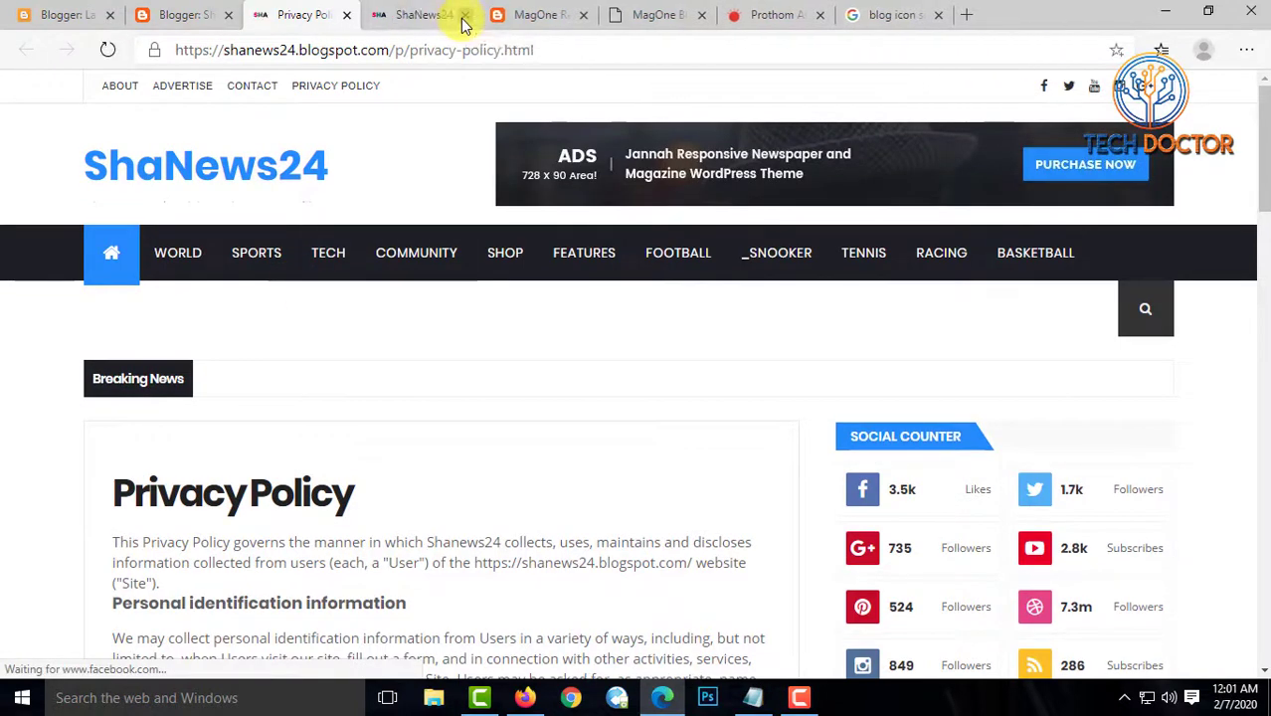
left_click(465, 15)
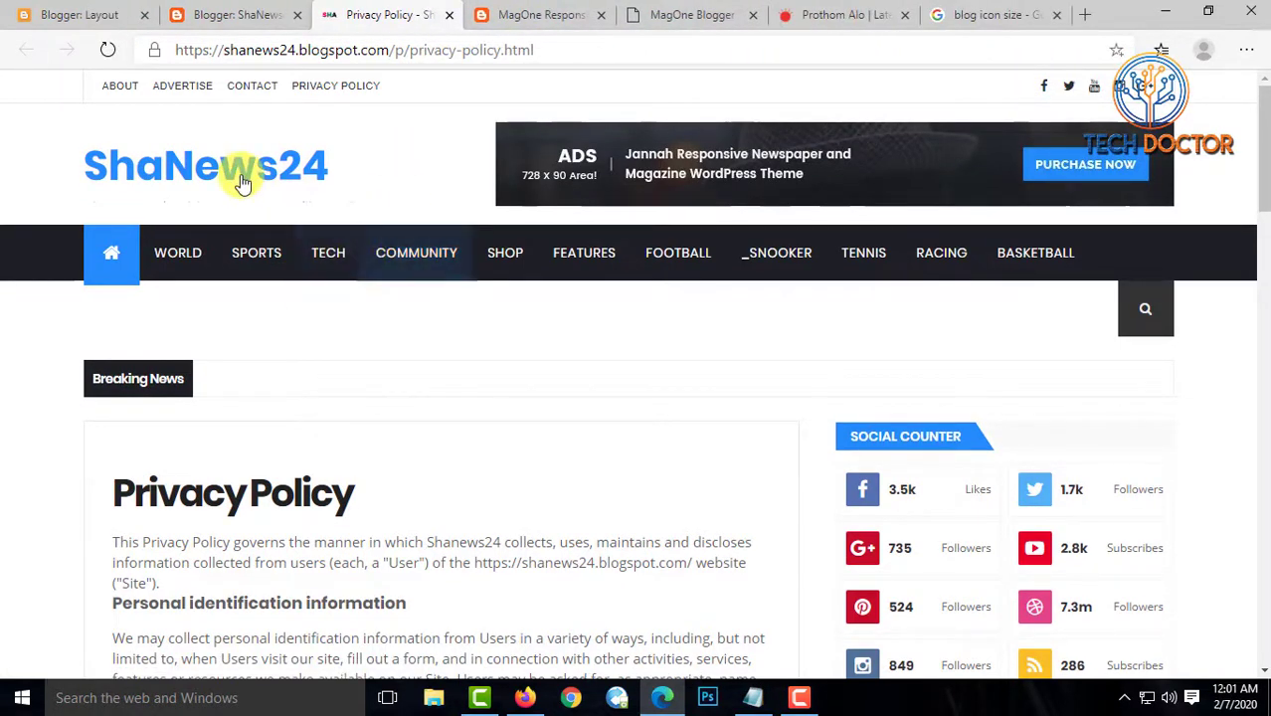
Test the Privacy Policy link in the blog's top navigation and look through the whole page
left_click(342, 94)
scroll(432, 447, "down", 4)
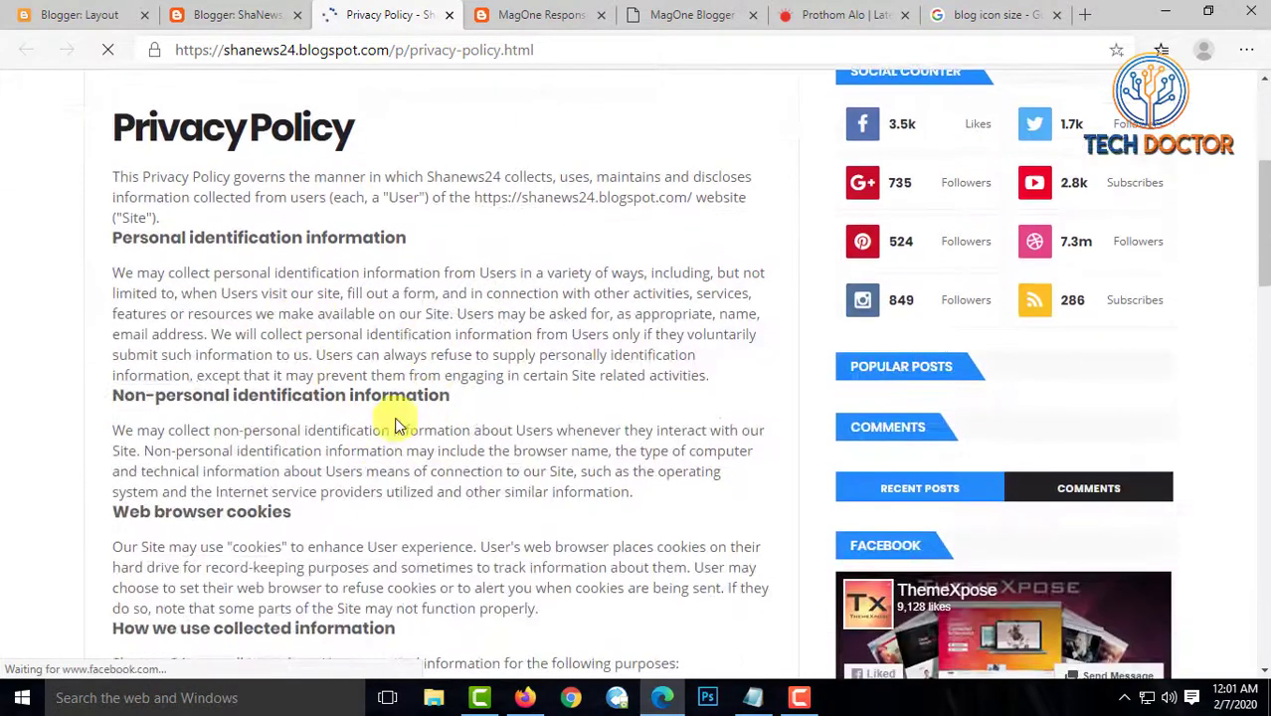
scroll(396, 425, "down", 10)
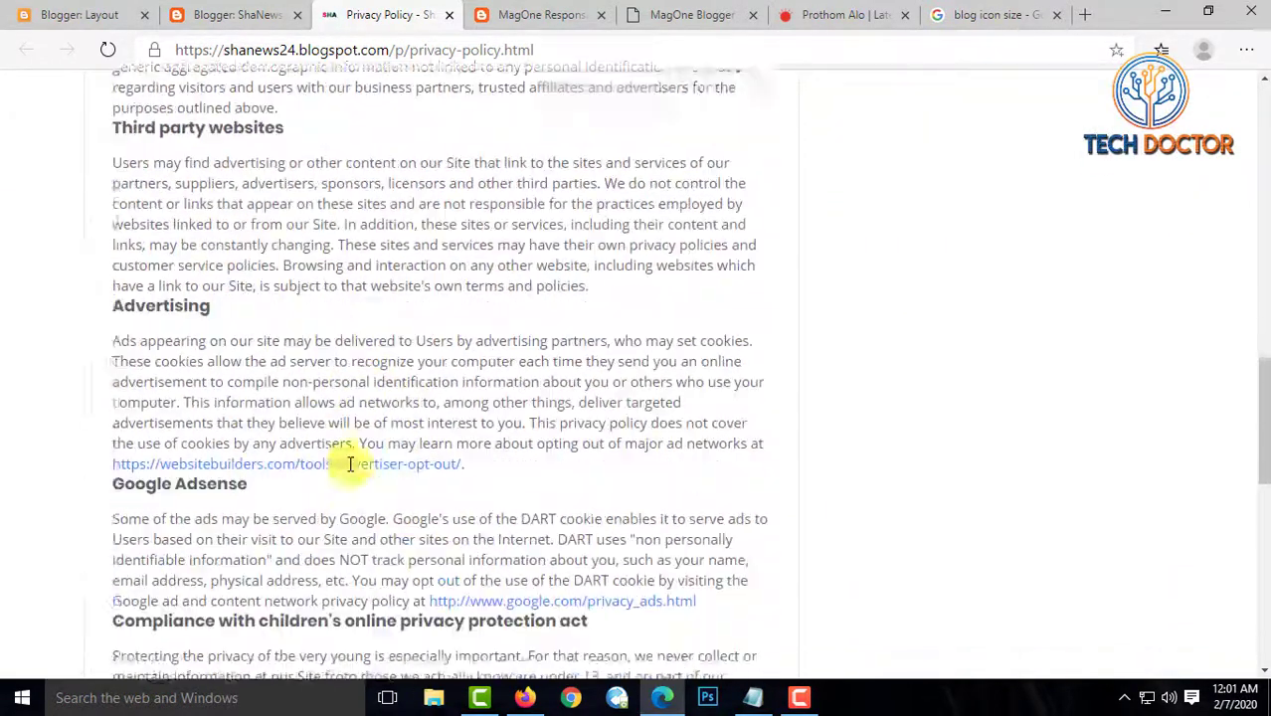
scroll(350, 463, "down", 6)
scroll(356, 478, "up", 5)
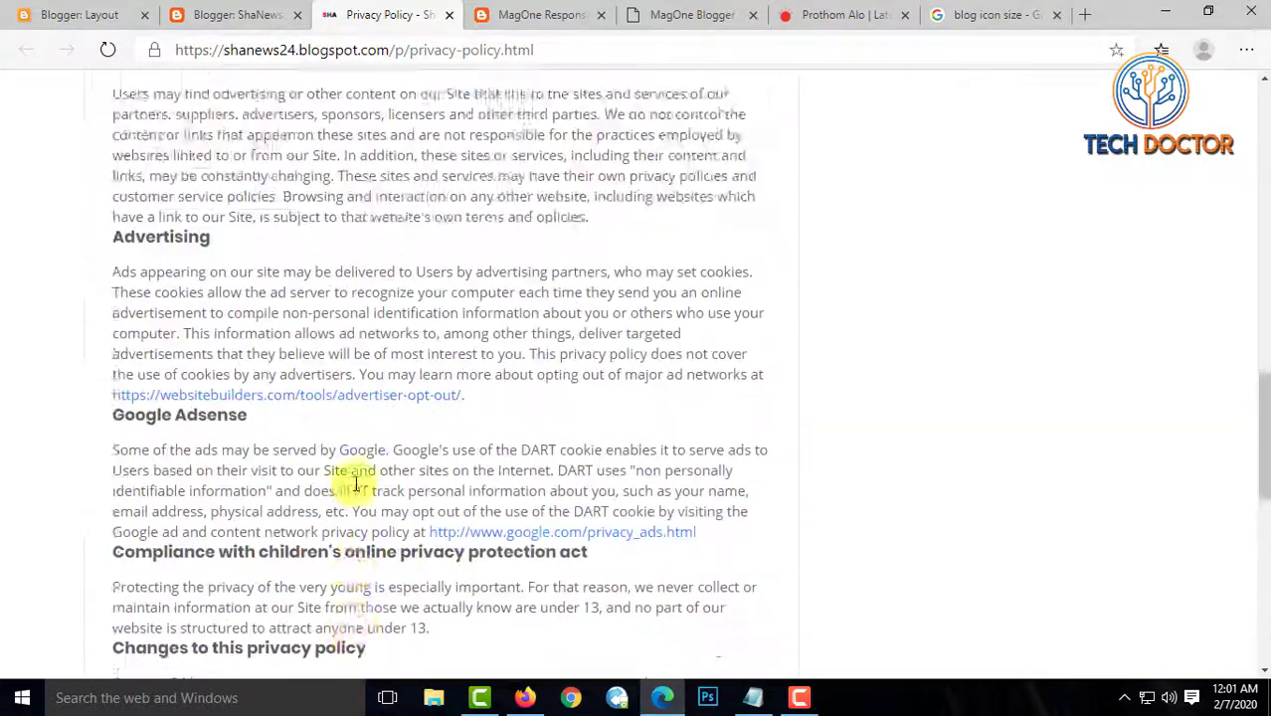
scroll(356, 484, "up", 14)
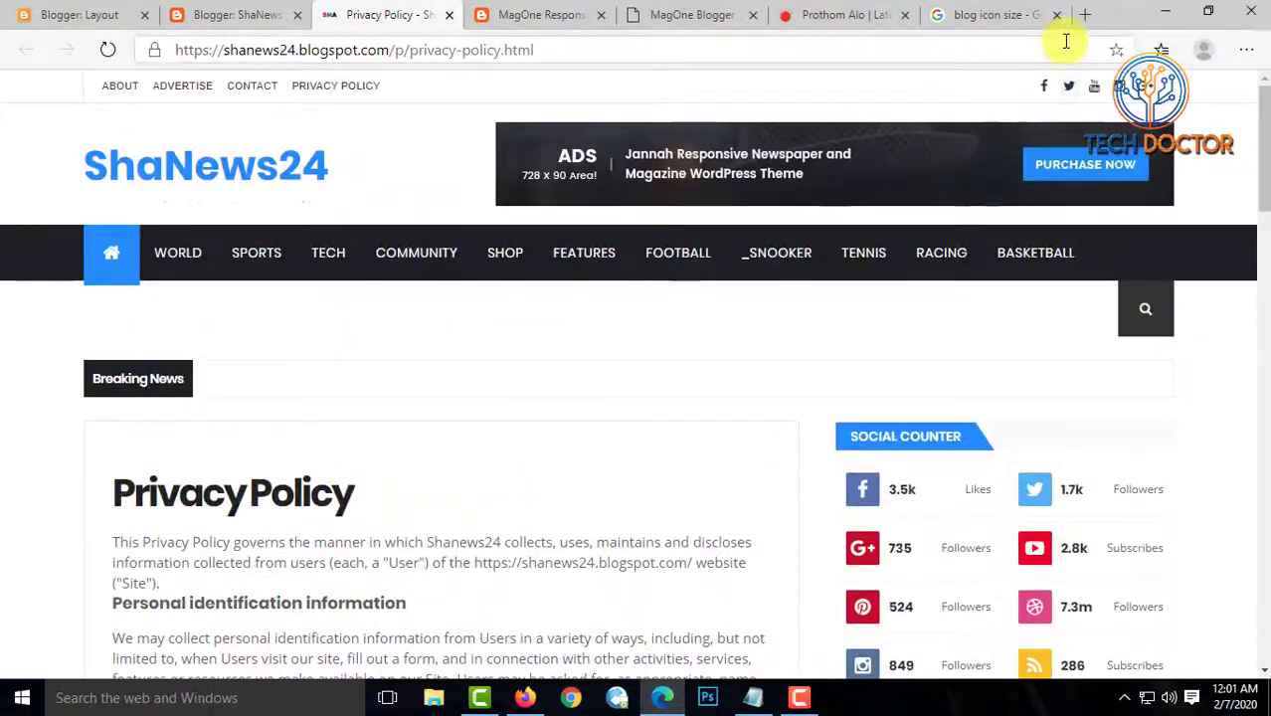
Search Google for a privacy policy generator
left_click(1009, 14)
left_click_drag(281, 114, 134, 124)
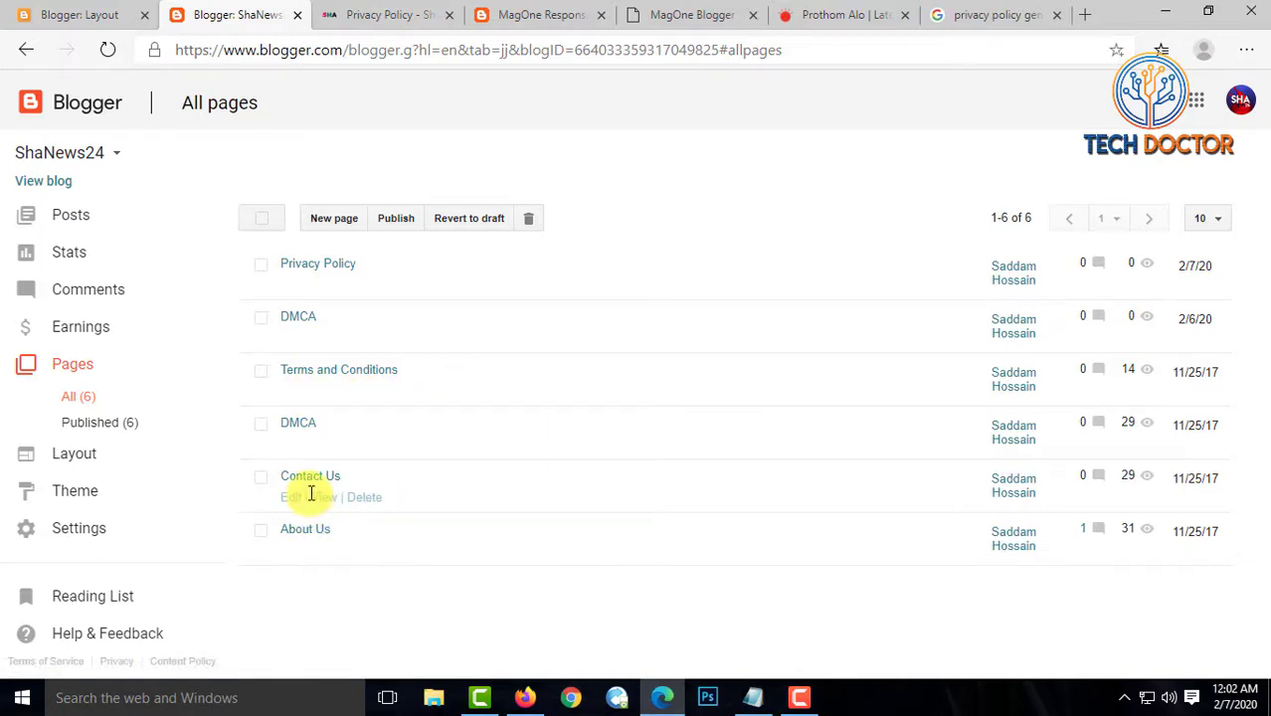
Test the Contact link in the blog's top navigation and return to Blogger's page list
left_click(369, 14)
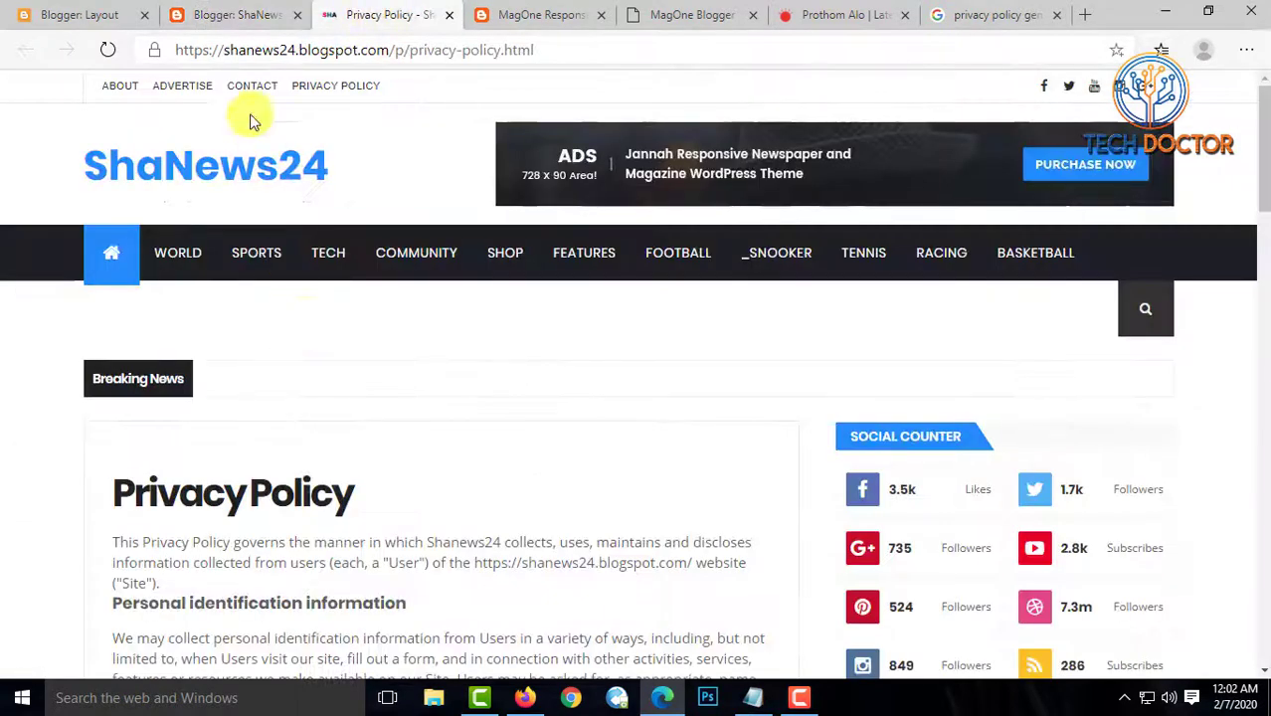
left_click(237, 88)
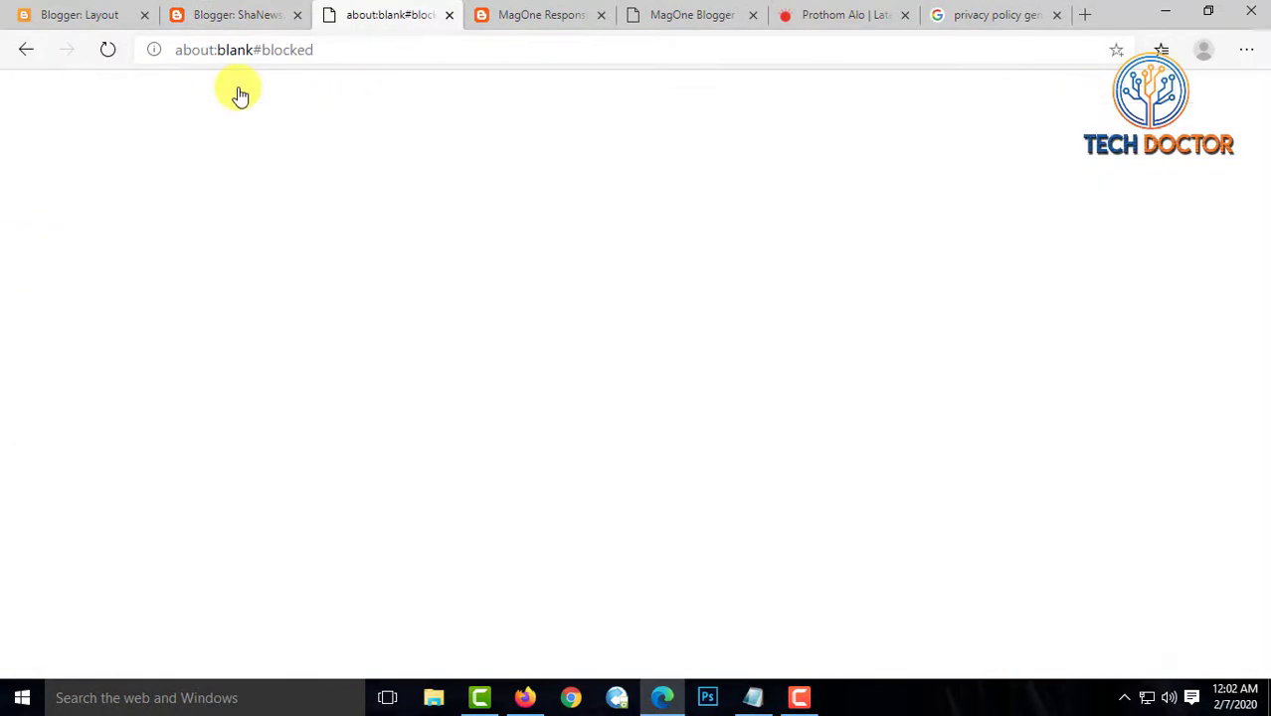
left_click(256, 15)
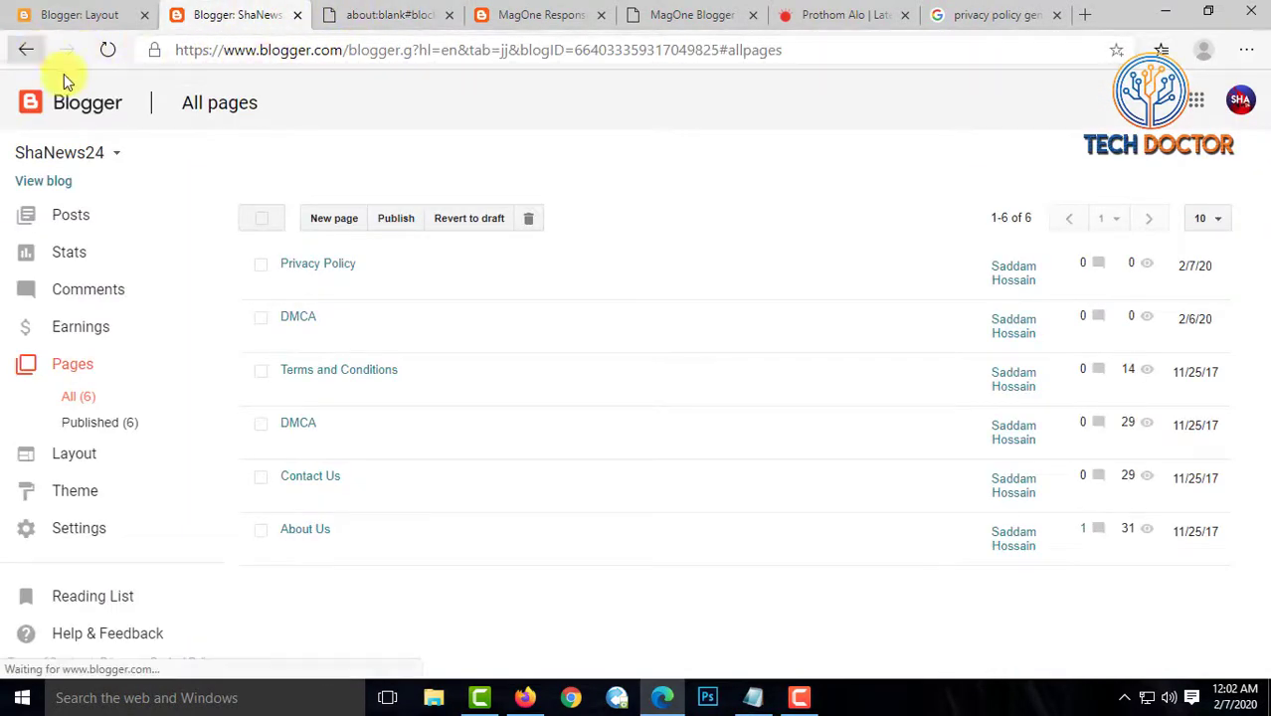
left_click(360, 12)
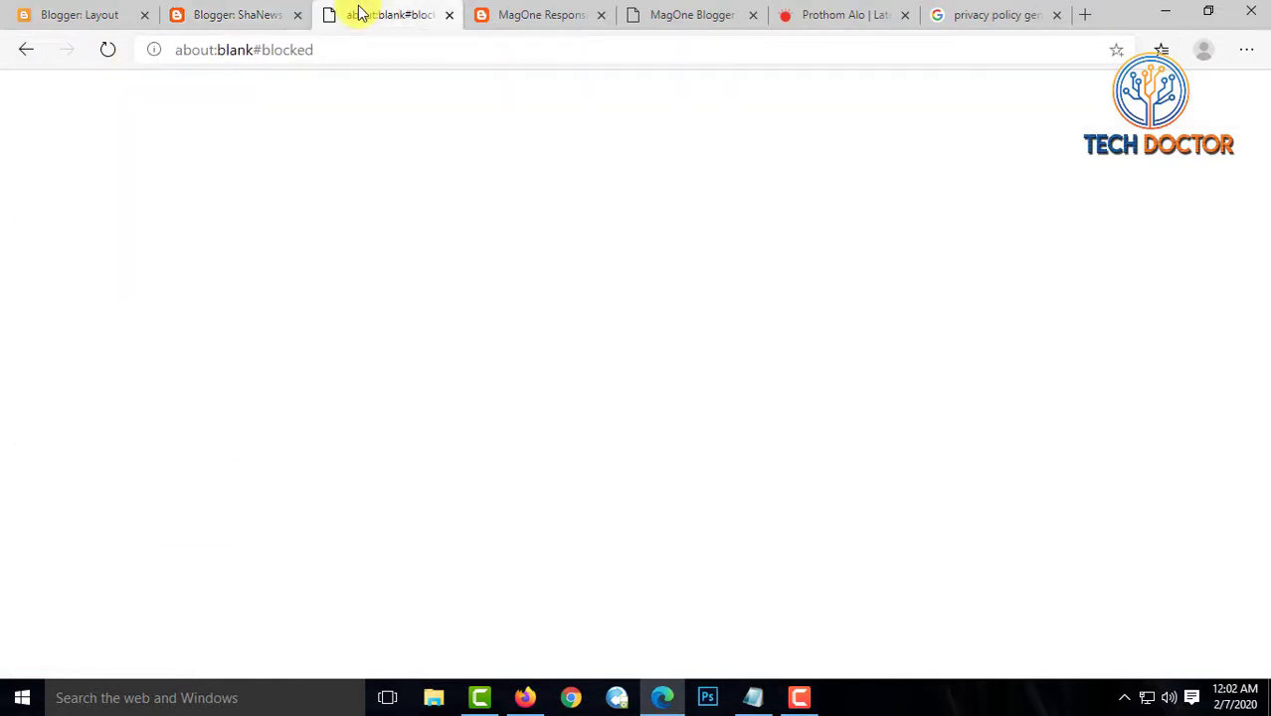
left_click(206, 12)
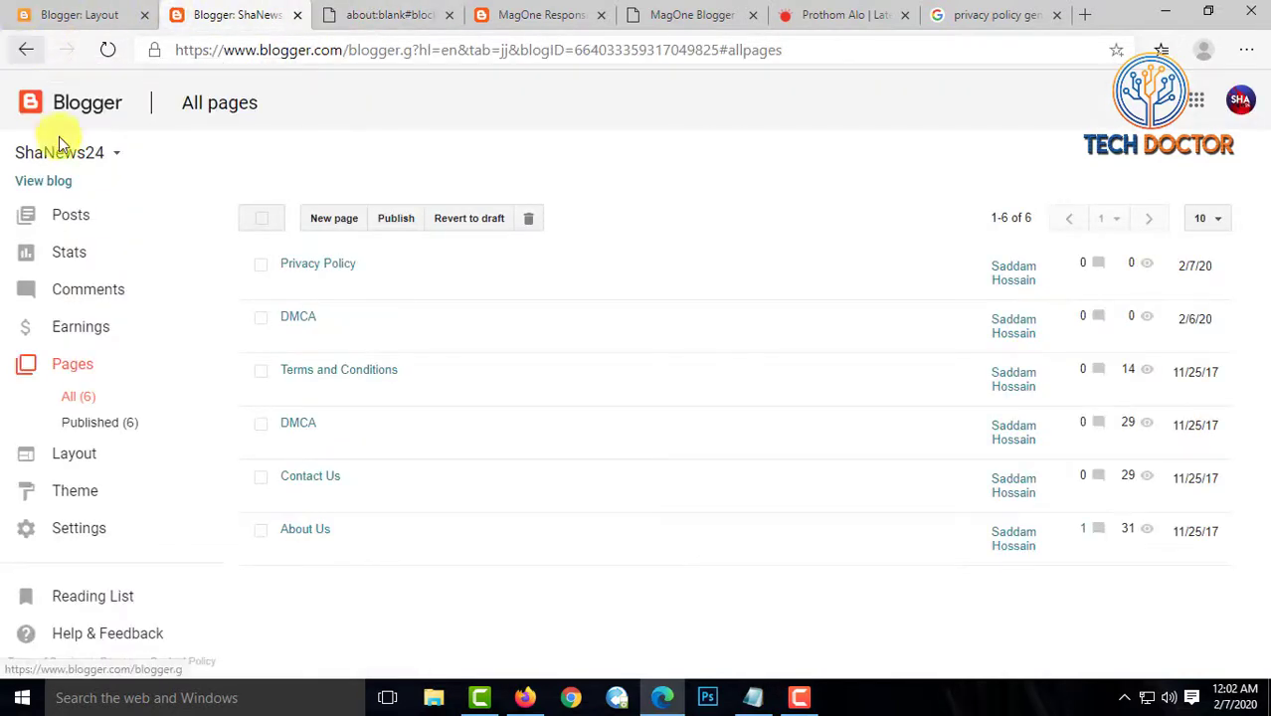
View the blog in a new tab and check the heading and text of its About Us page
left_click(55, 181)
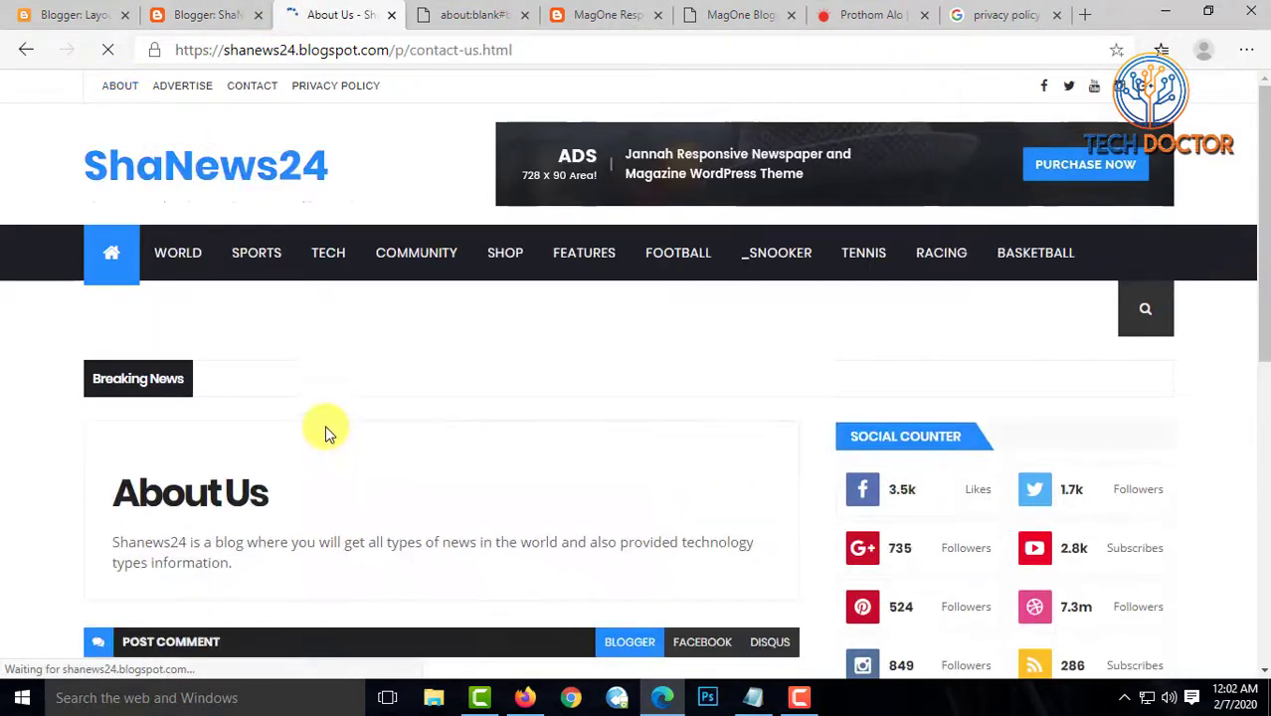
left_click_drag(117, 490, 298, 525)
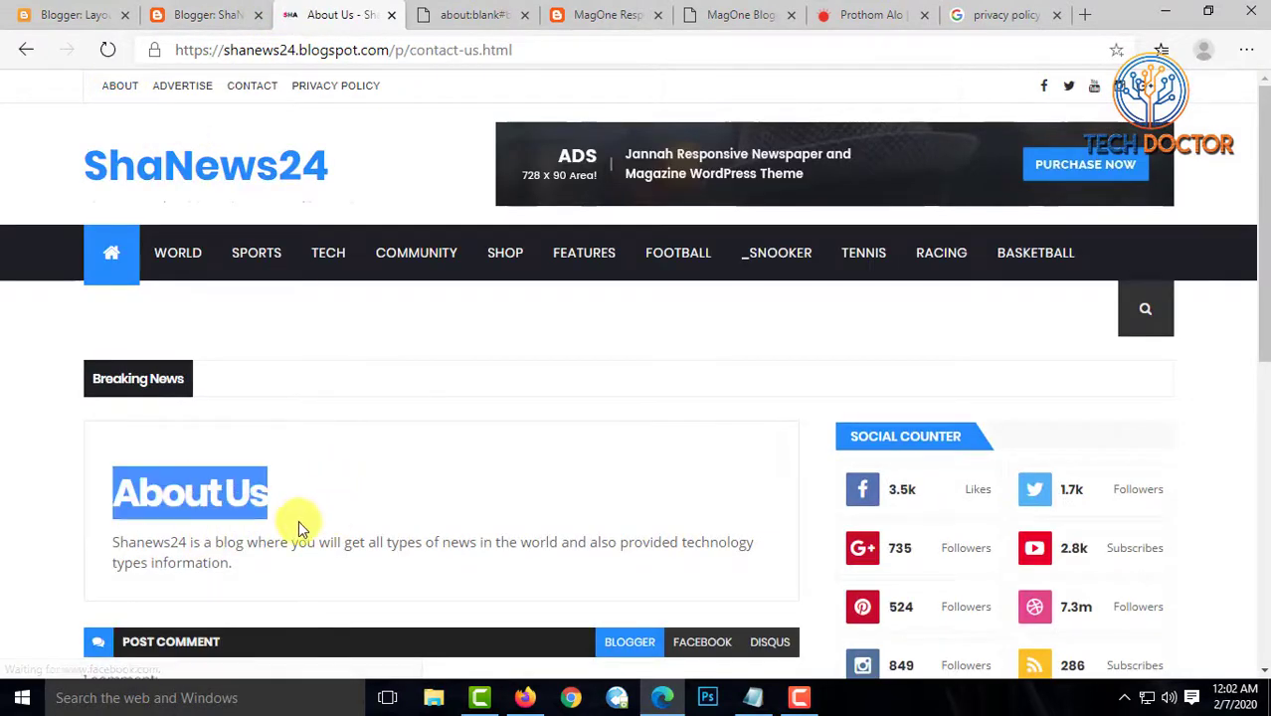
left_click_drag(124, 544, 225, 581)
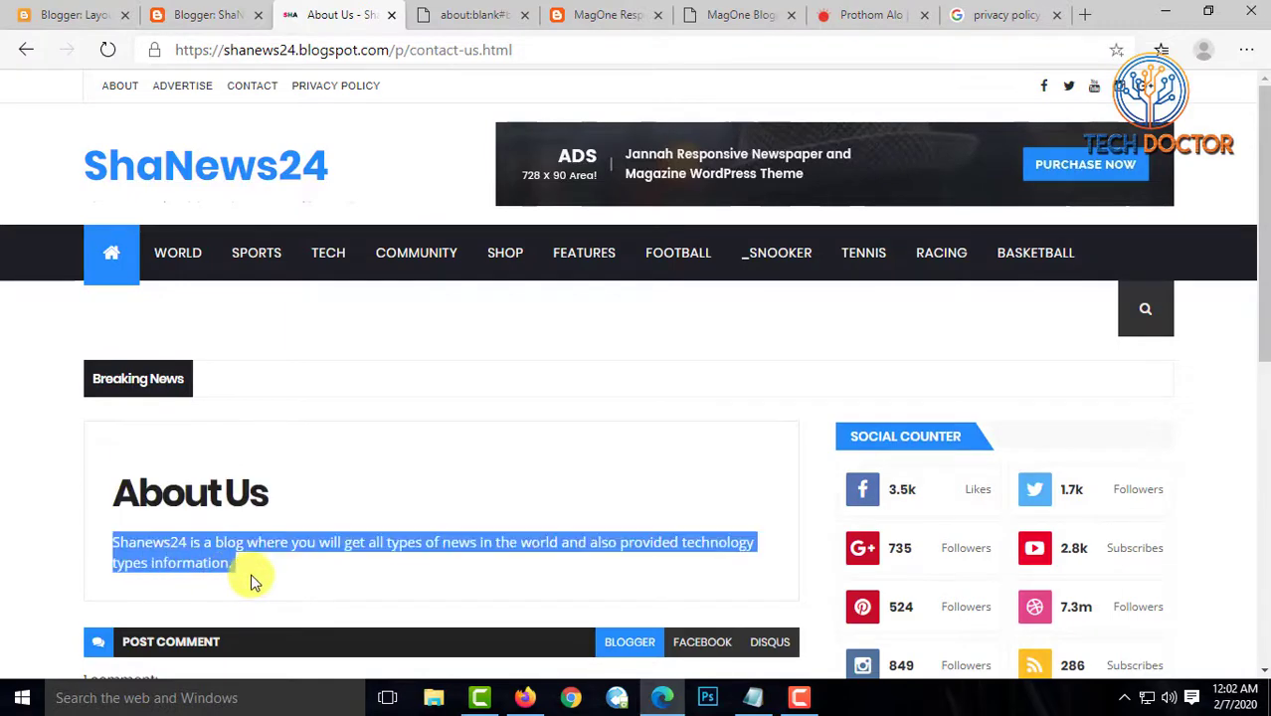
left_click(299, 584)
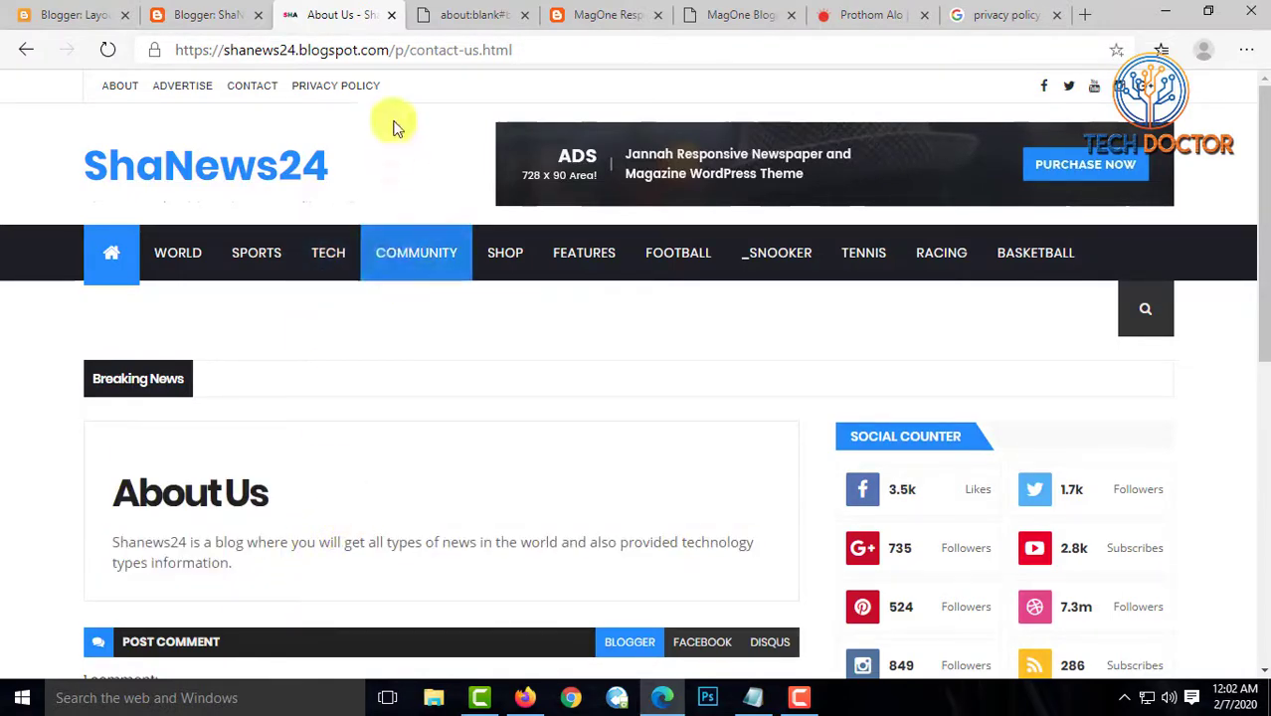
Close the About Us tab and the blank tab, and return to Blogger's page list
left_click(392, 16)
left_click(366, 16)
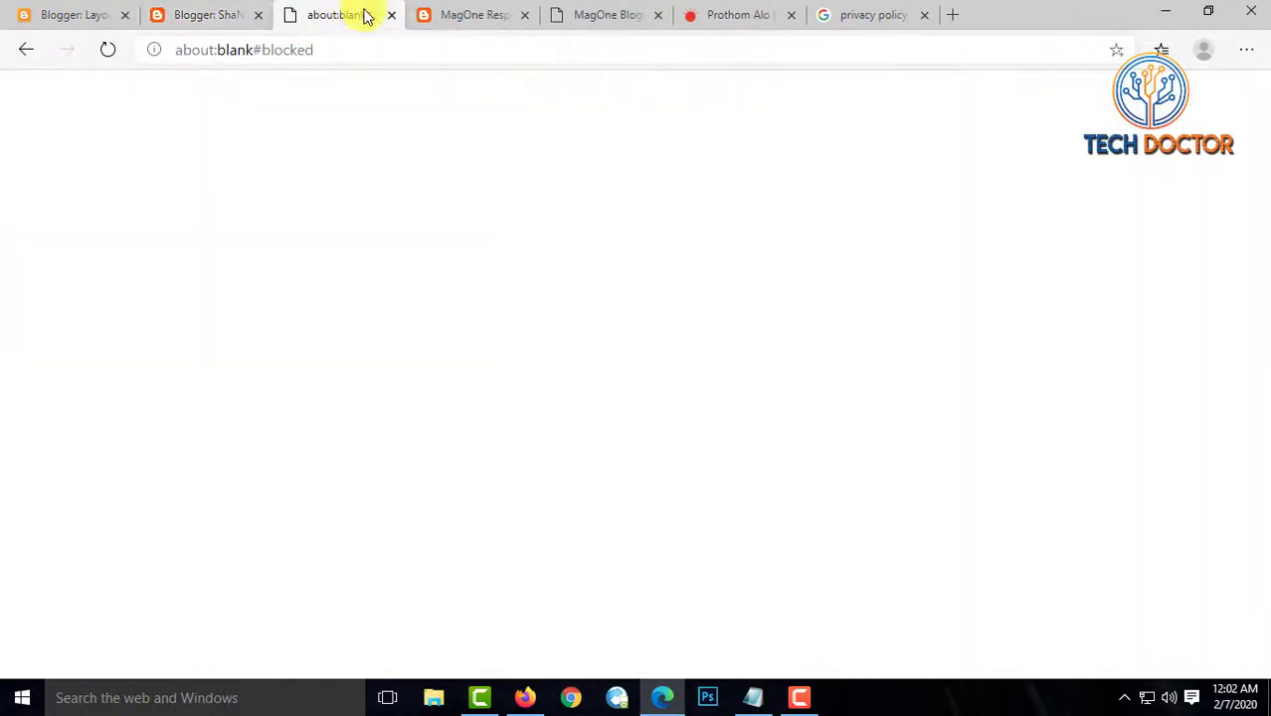
left_click(392, 16)
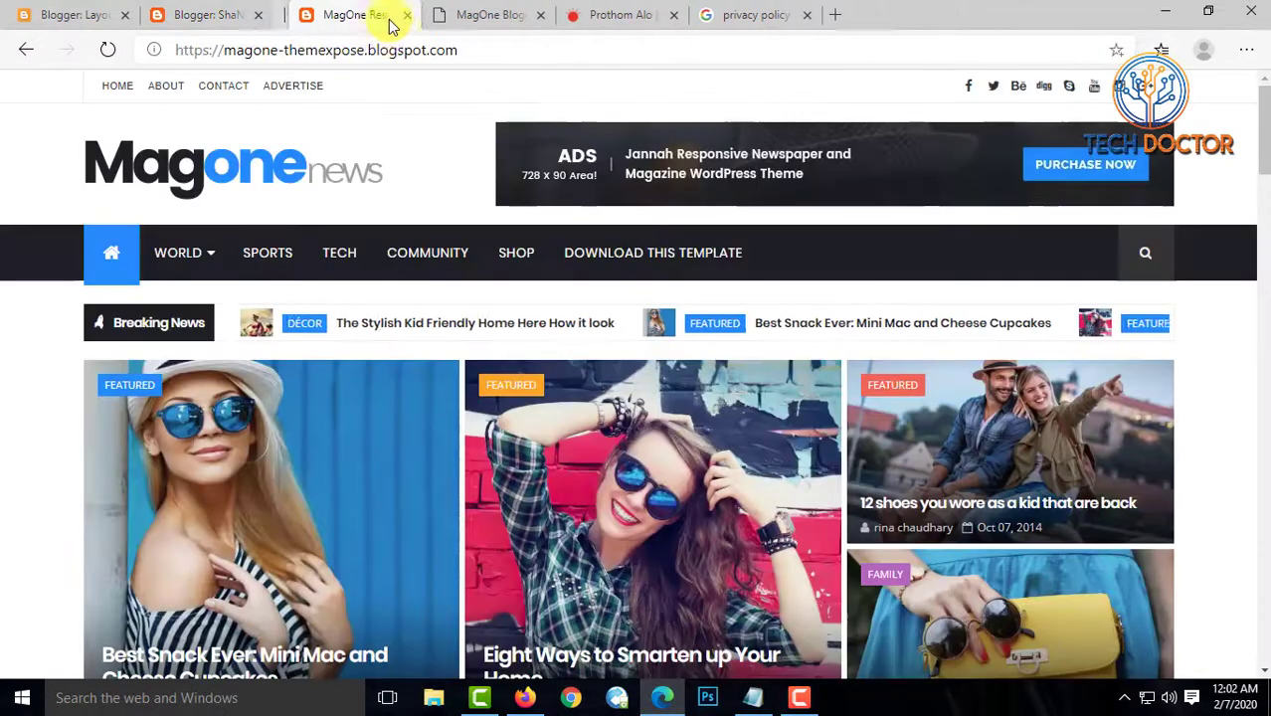
left_click(79, 14)
left_click(204, 14)
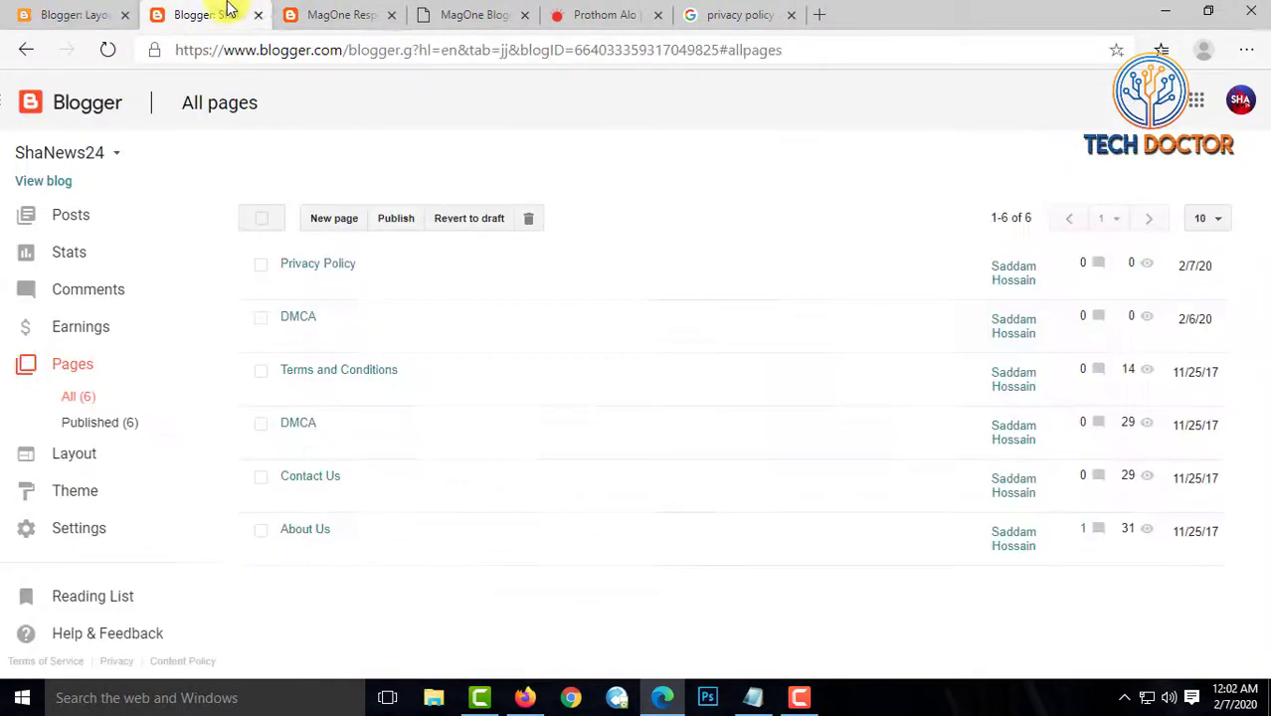
Compare the MagOne demo site's header and the template documentation with the blog's layout gadgets
left_click(334, 8)
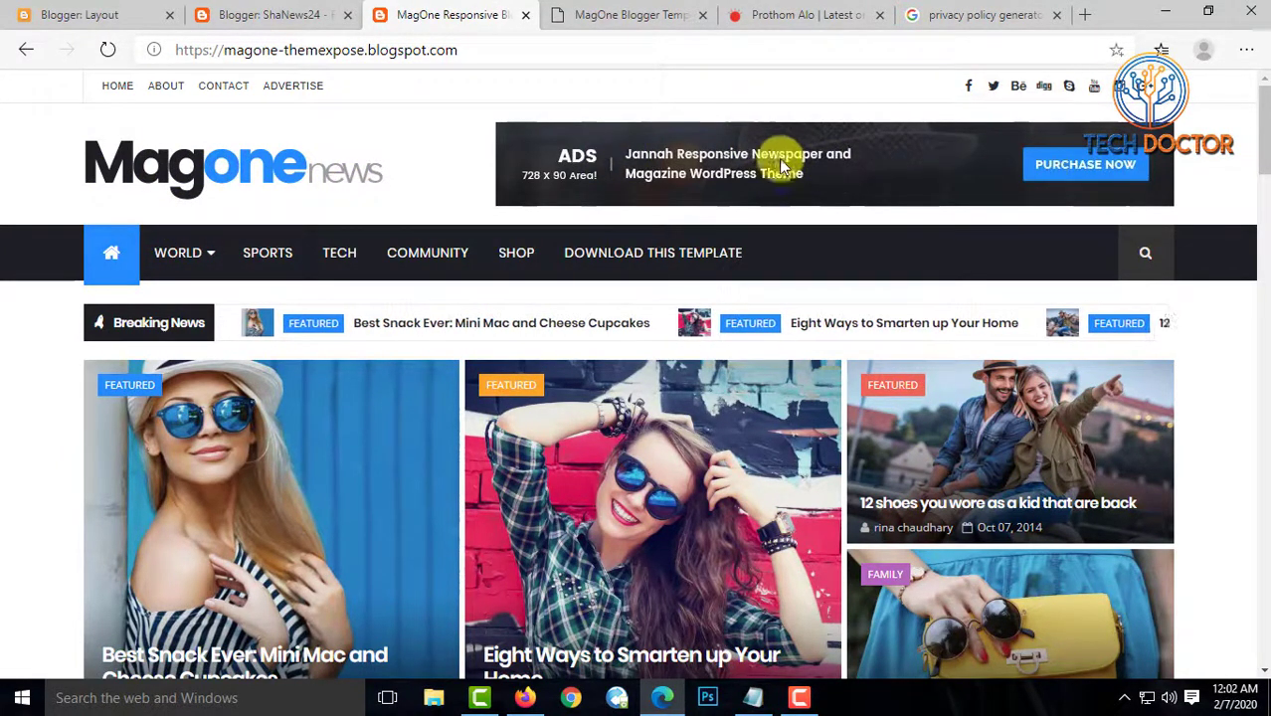
left_click(70, 18)
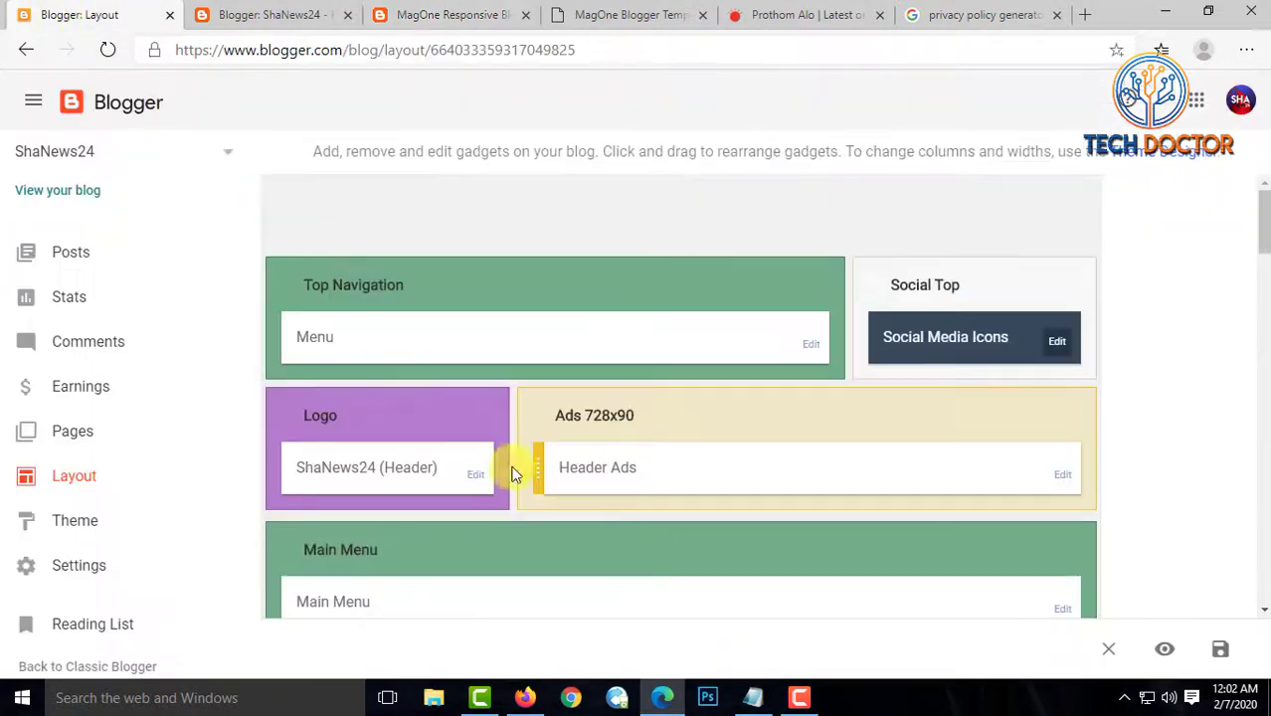
left_click(284, 14)
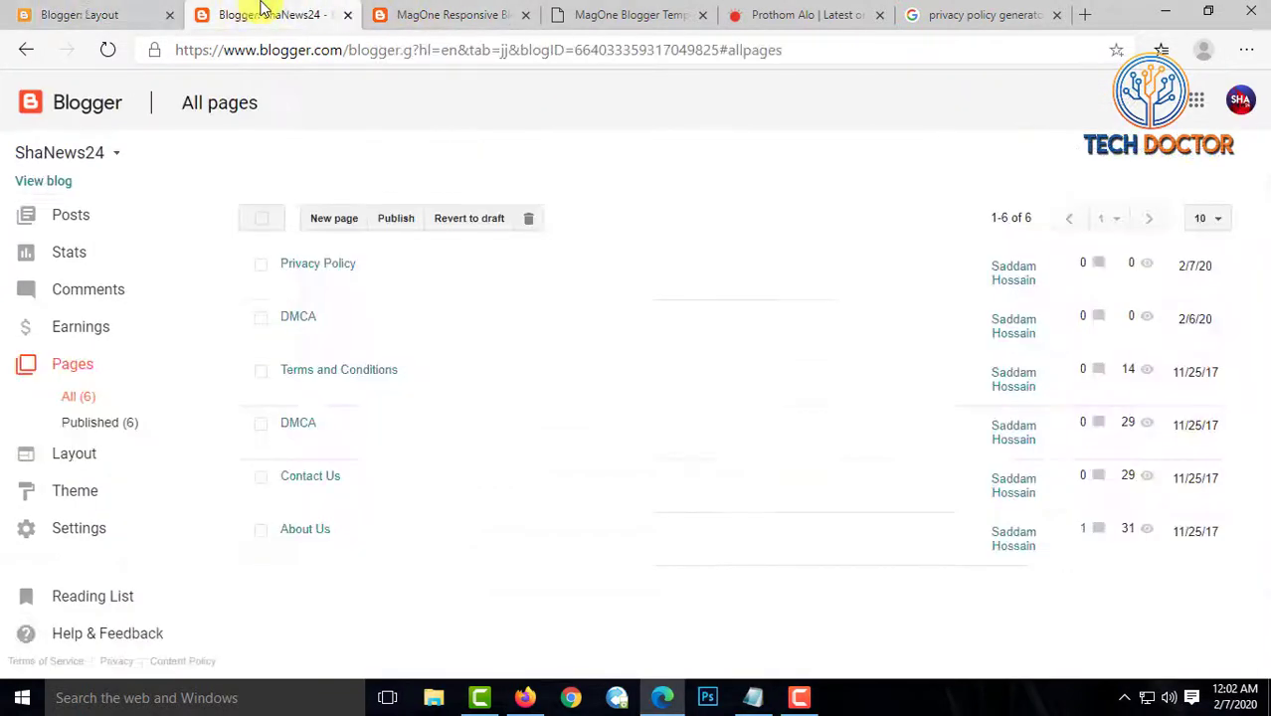
left_click(453, 18)
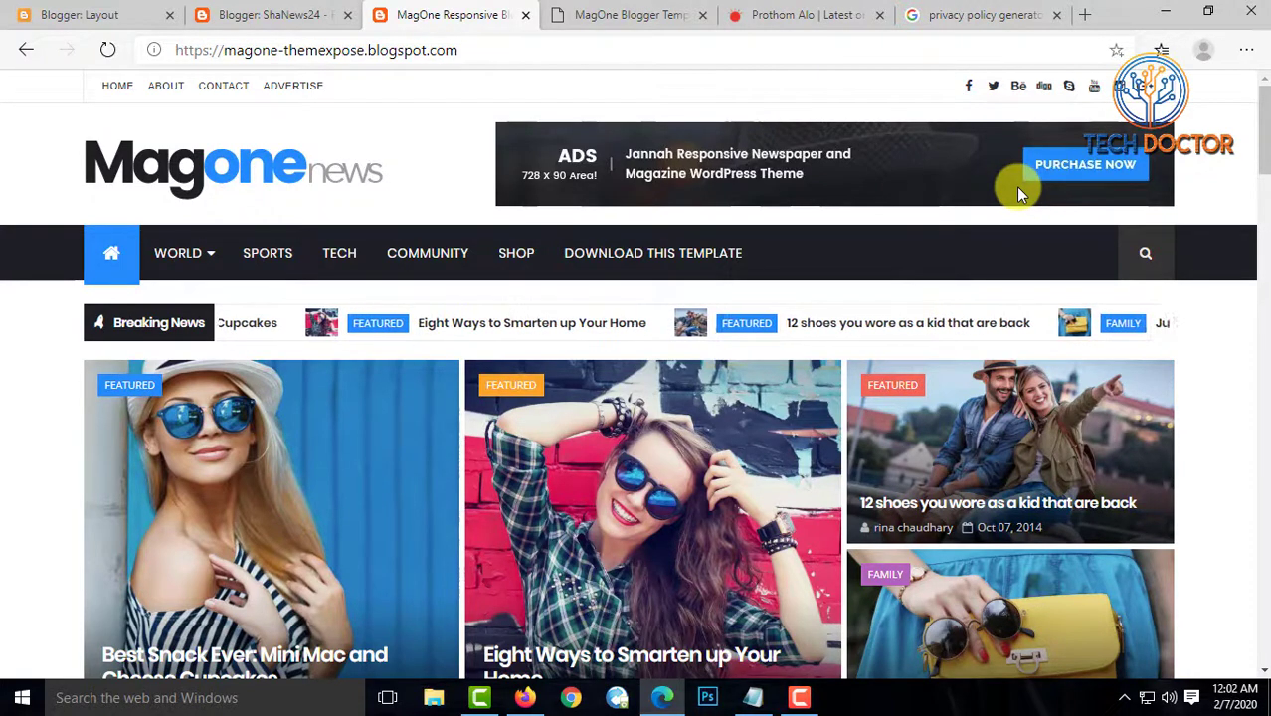
left_click(79, 12)
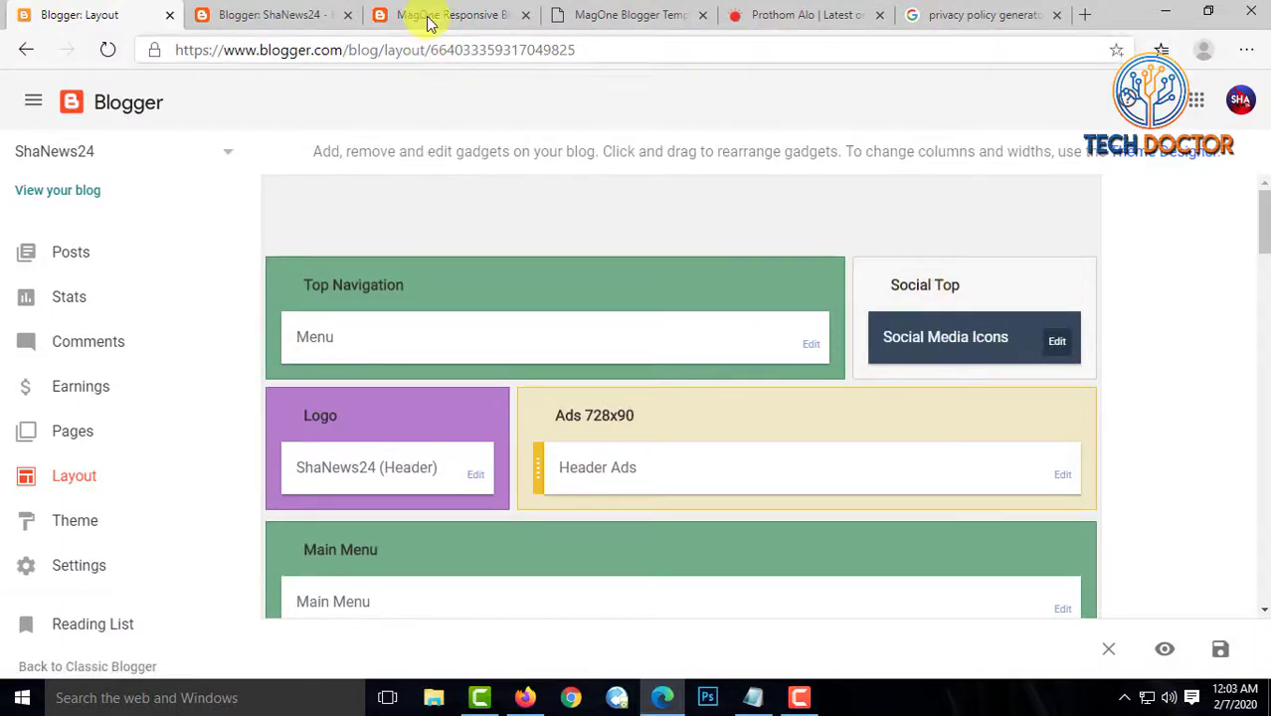
left_click(618, 12)
scroll(1052, 442, "down", 3)
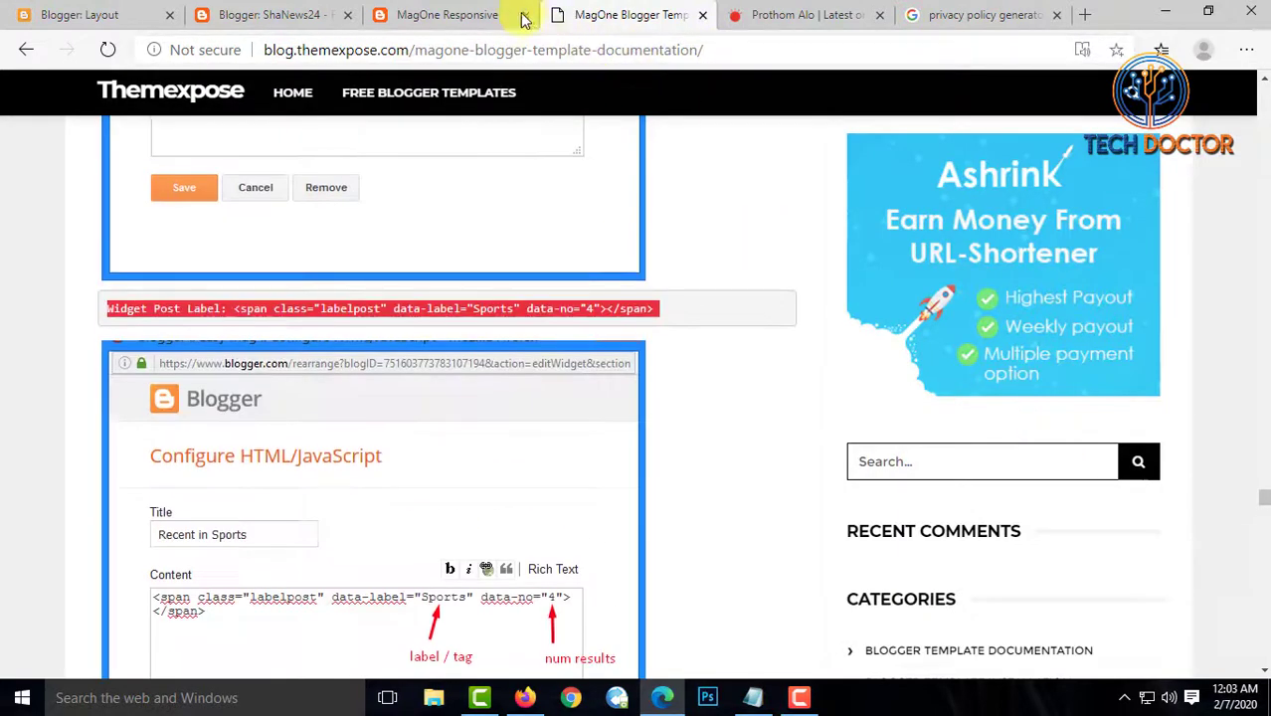
left_click(435, 15)
scroll(1024, 393, "down", 3)
scroll(1030, 395, "up", 3)
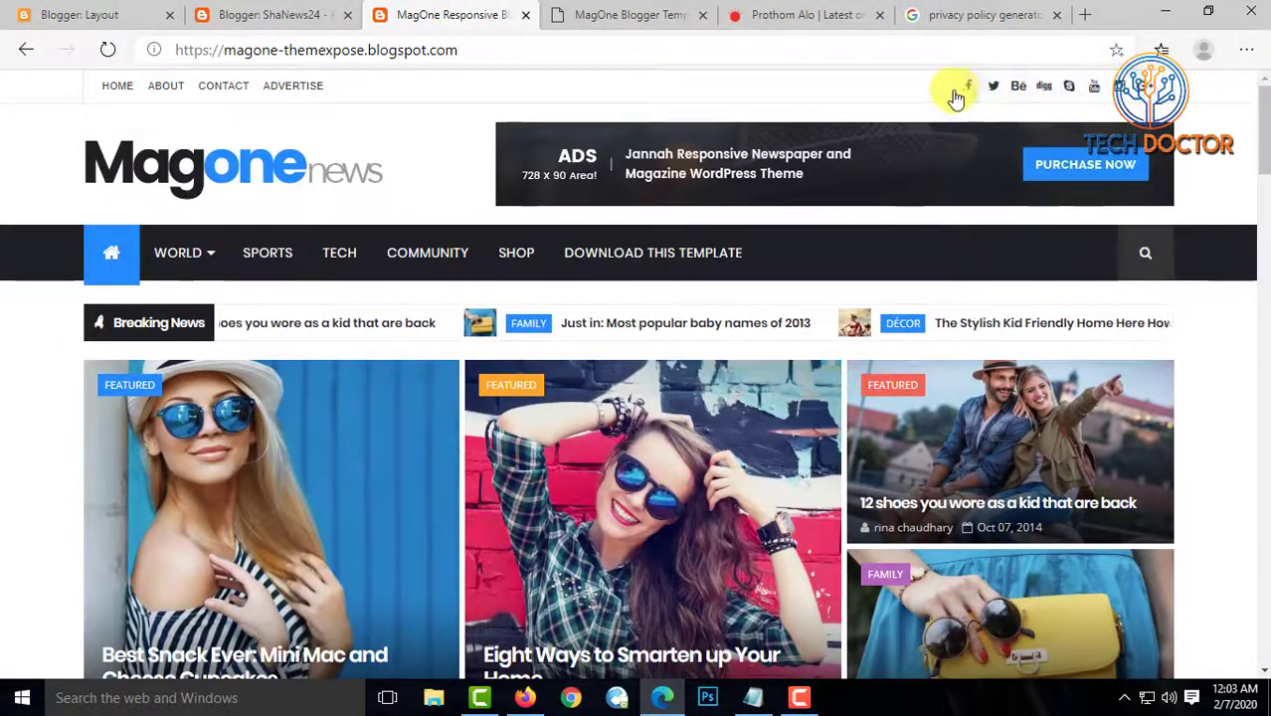
Return to the blog's layout and open the Social Media Icons gadget's link list for editing
left_click(134, 14)
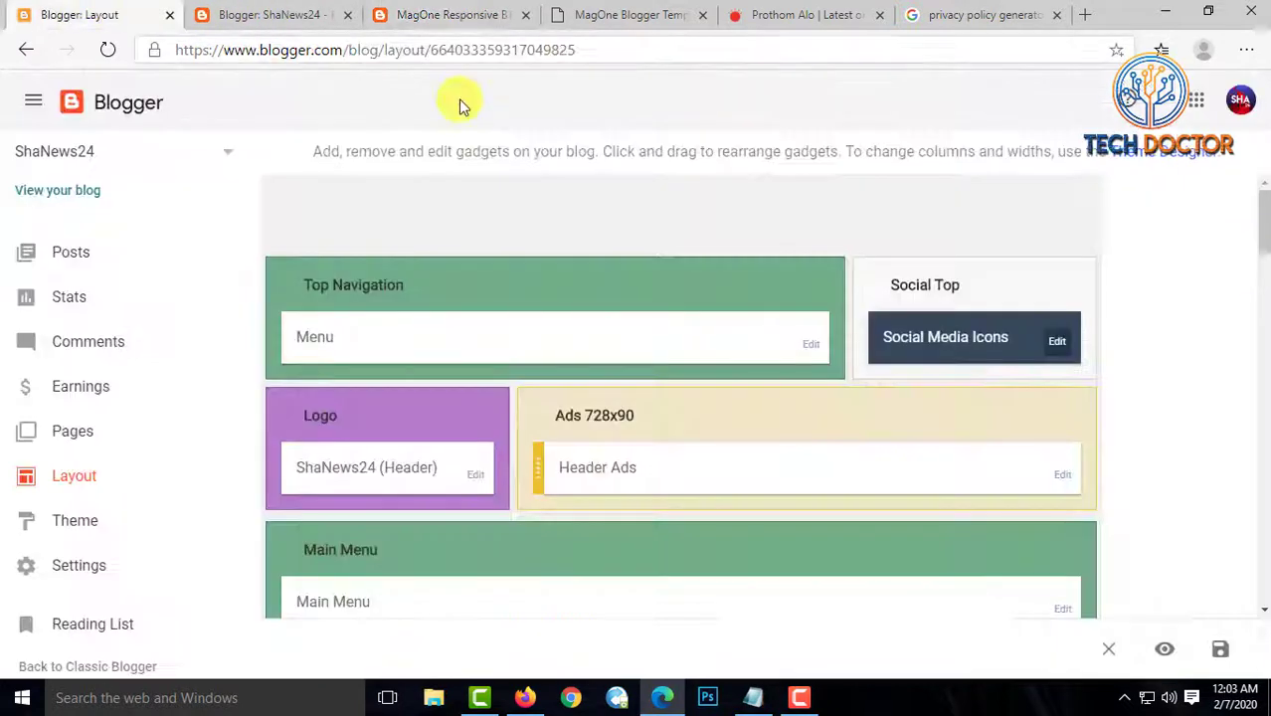
left_click(1056, 342)
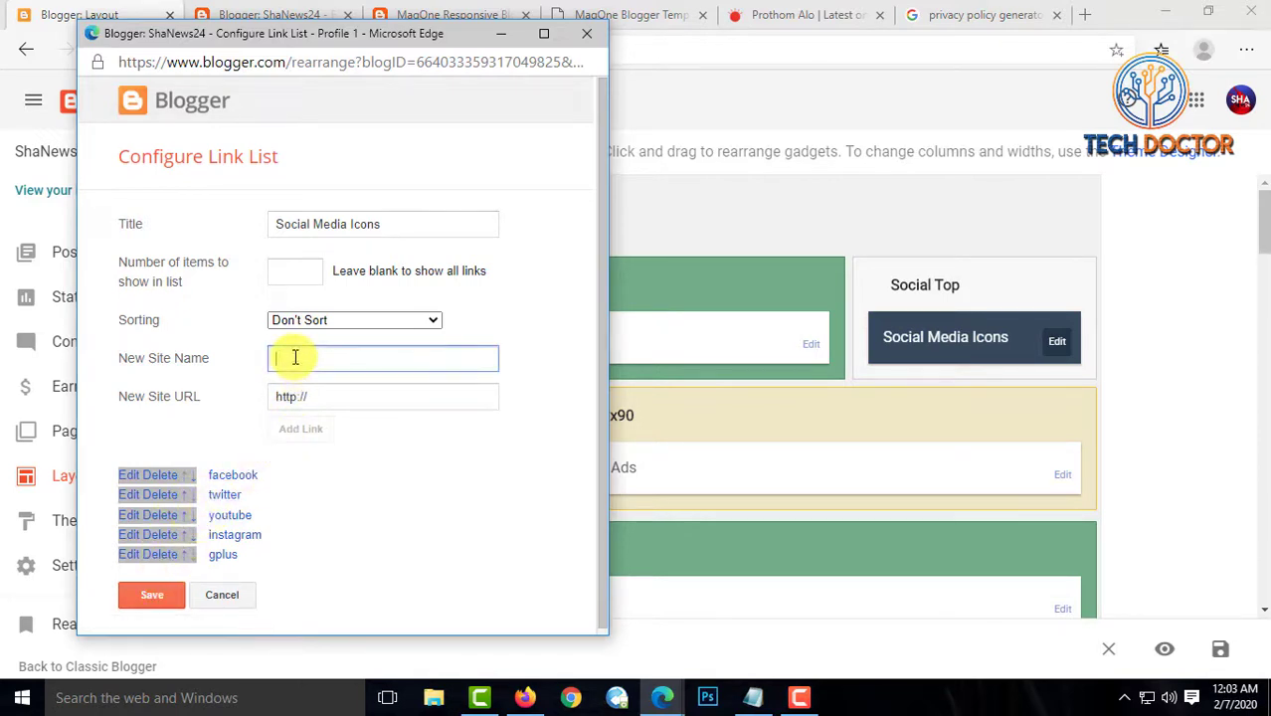
type("google pluse")
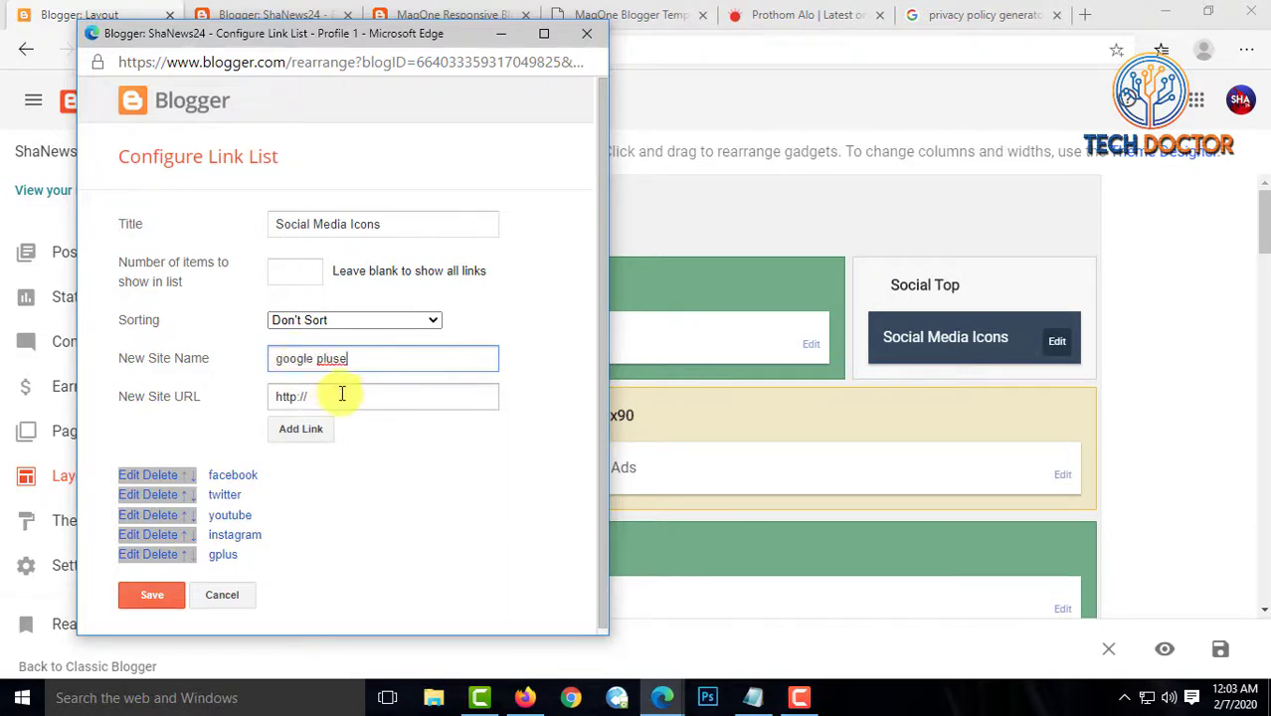
left_click_drag(304, 396, 251, 398)
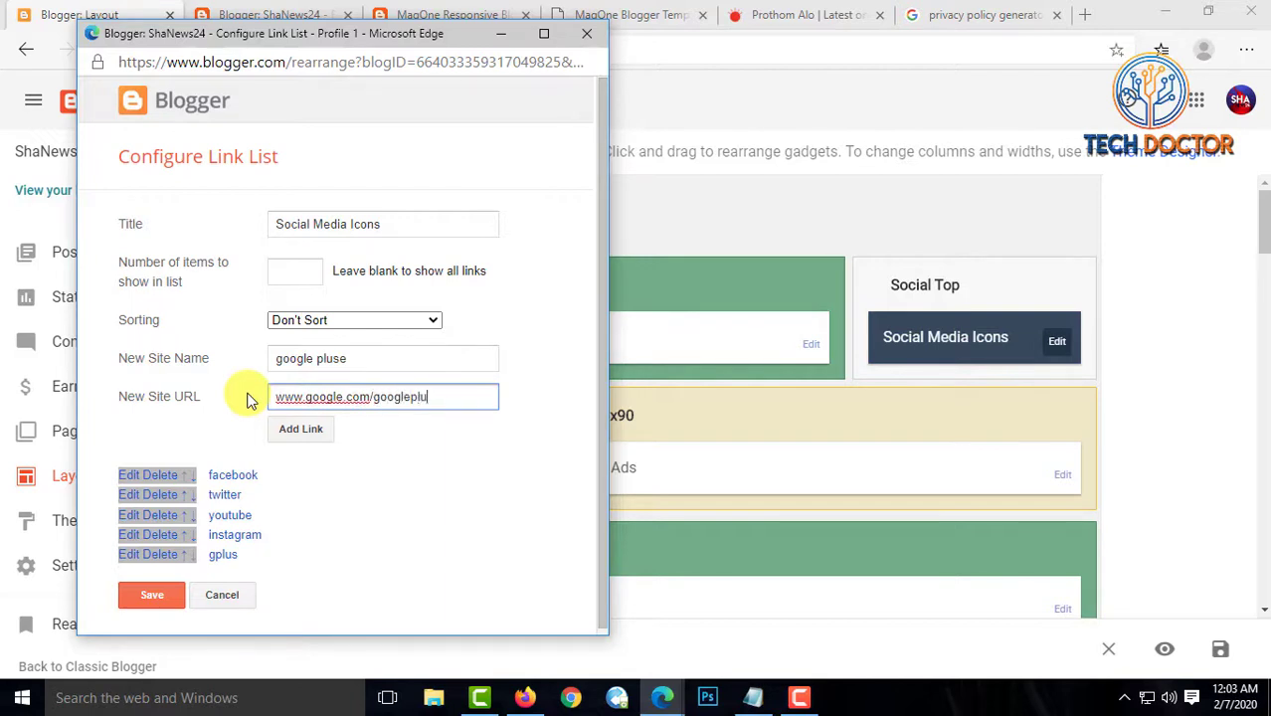
left_click(301, 428)
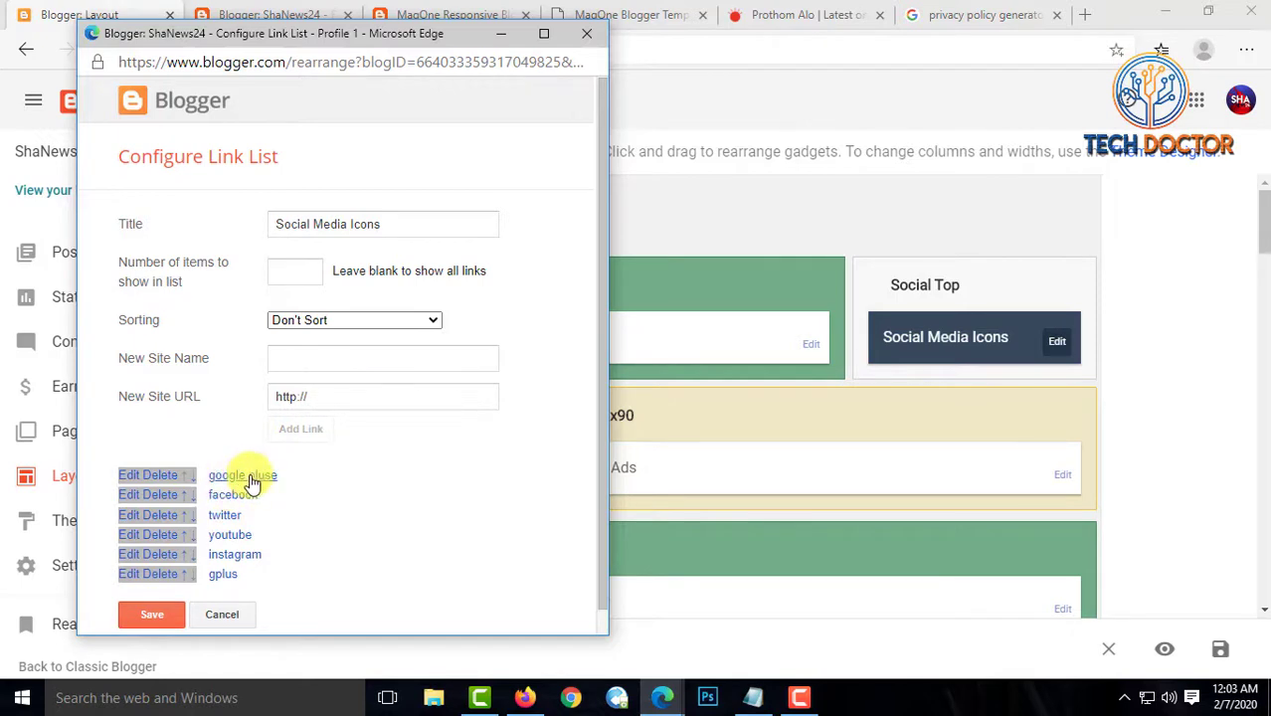
left_click(154, 475)
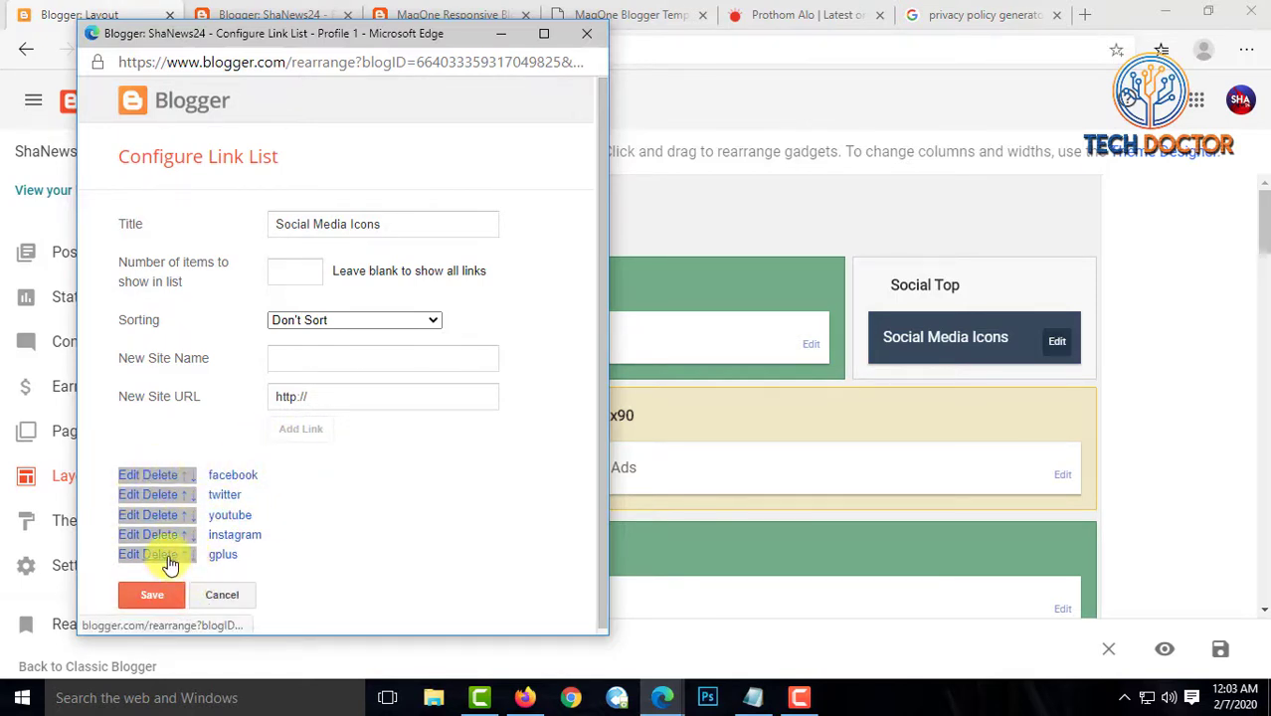
left_click(162, 555)
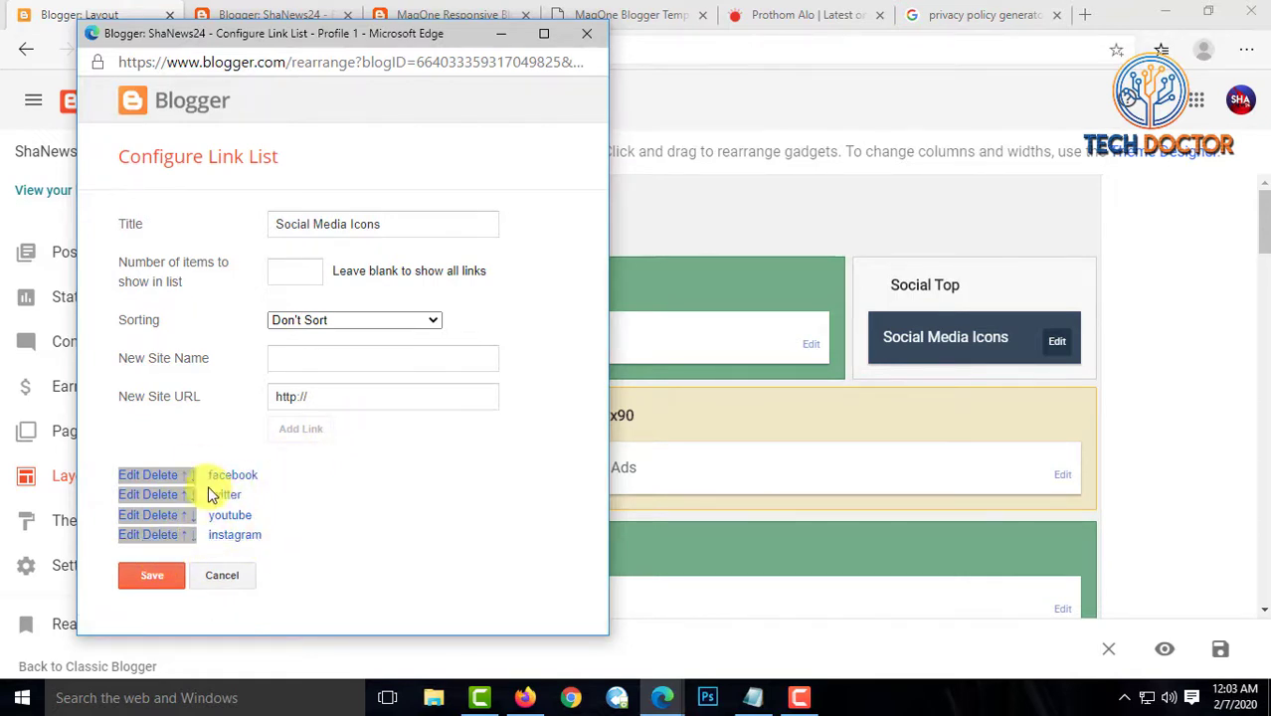
left_click(129, 477)
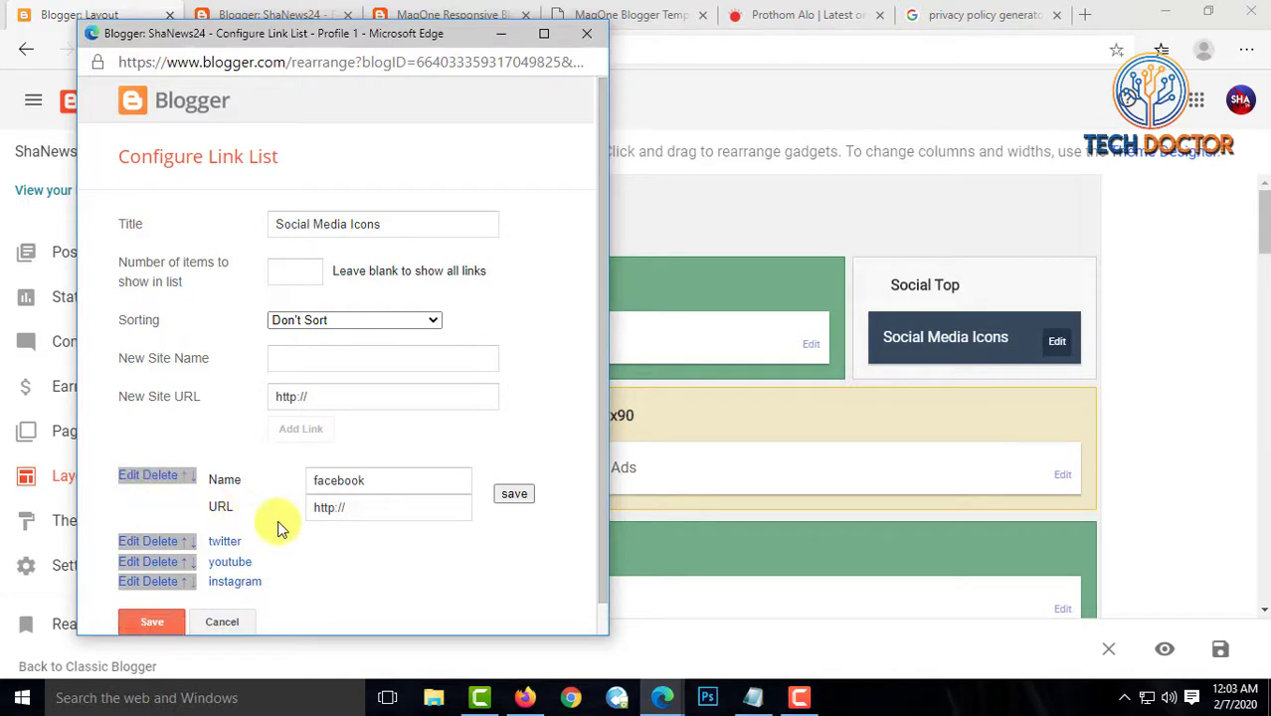
left_click(368, 509)
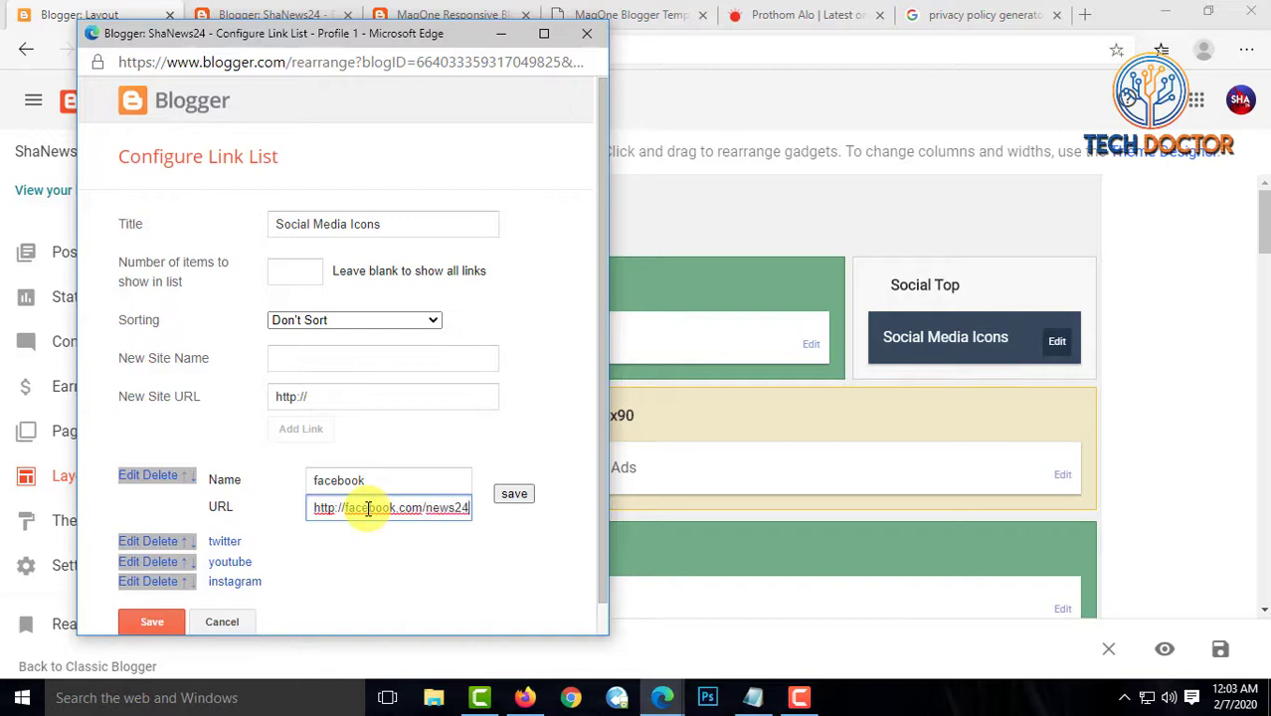
left_click(514, 495)
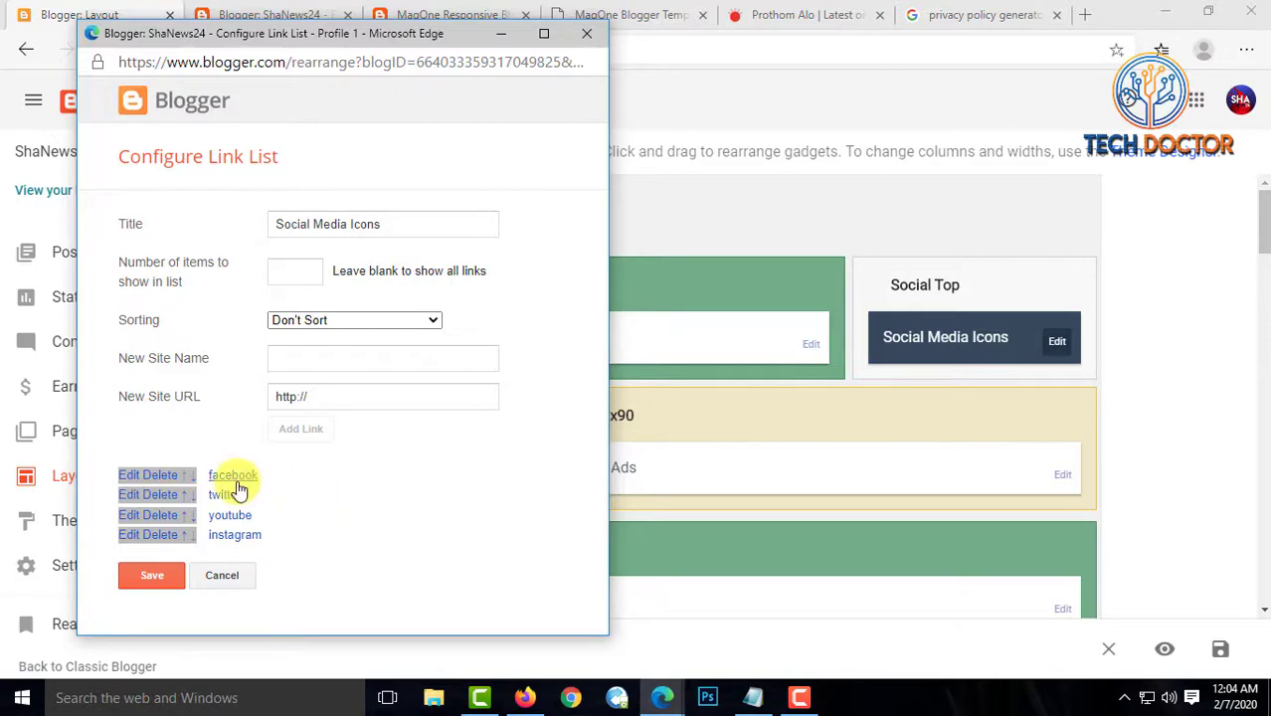
left_click(148, 576)
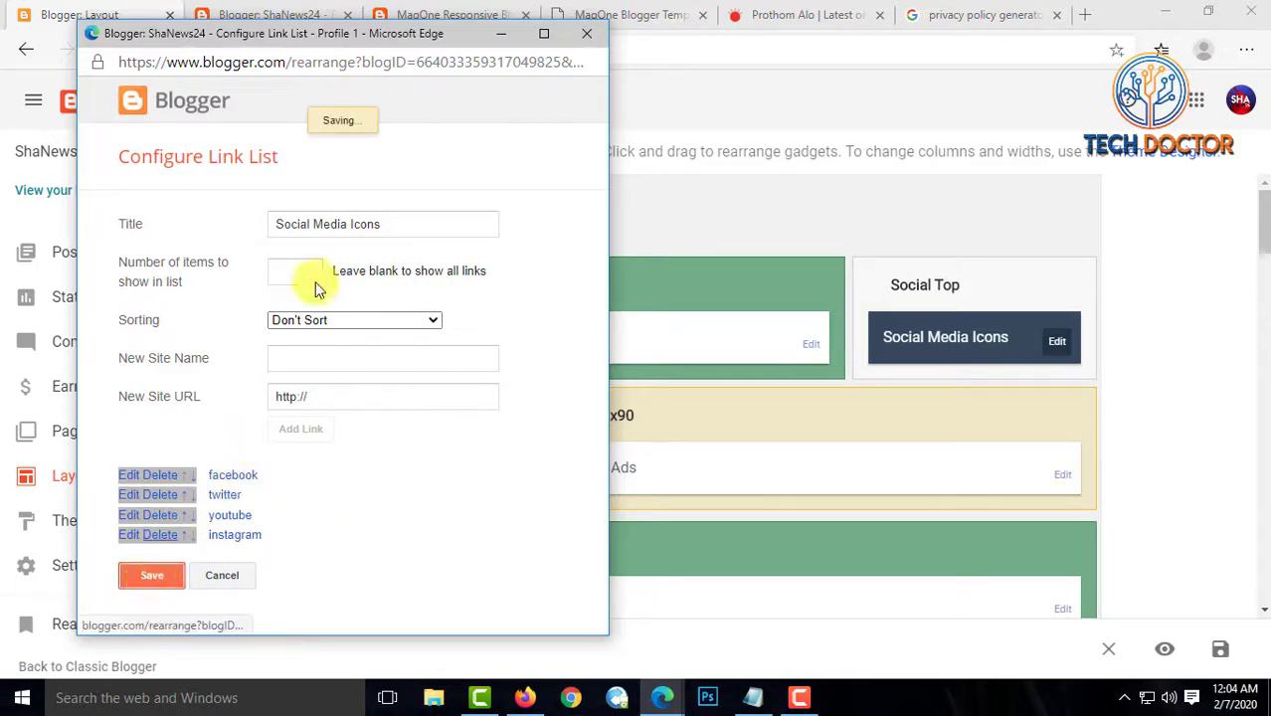
View the blog in a new tab, test the Facebook icon in its header, and check the opened page's address
left_click(263, 16)
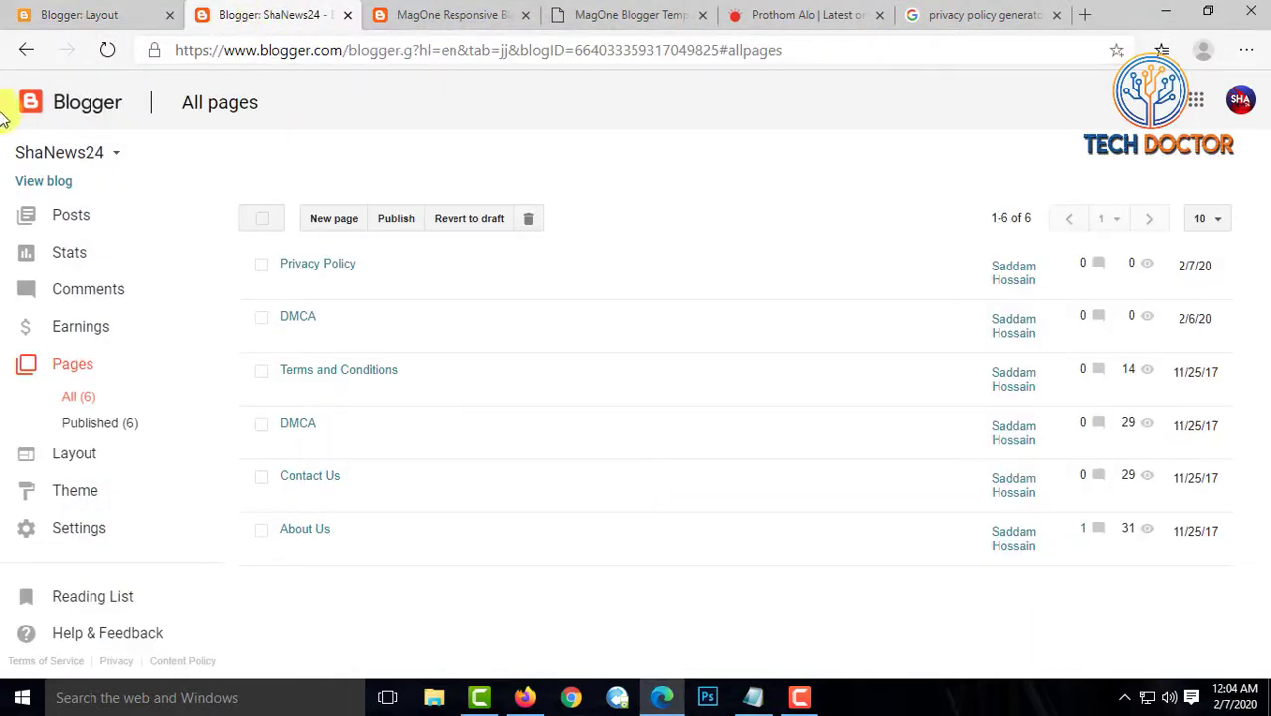
left_click(99, 12)
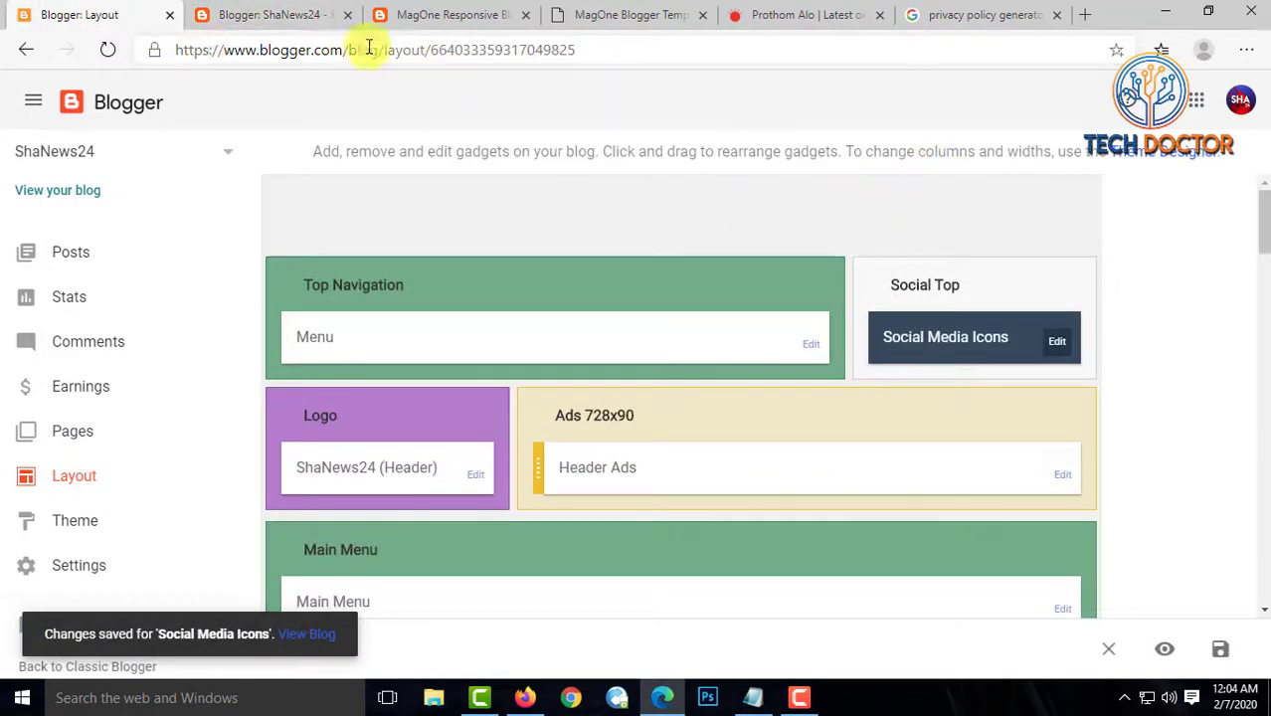
left_click(264, 16)
left_click(62, 10)
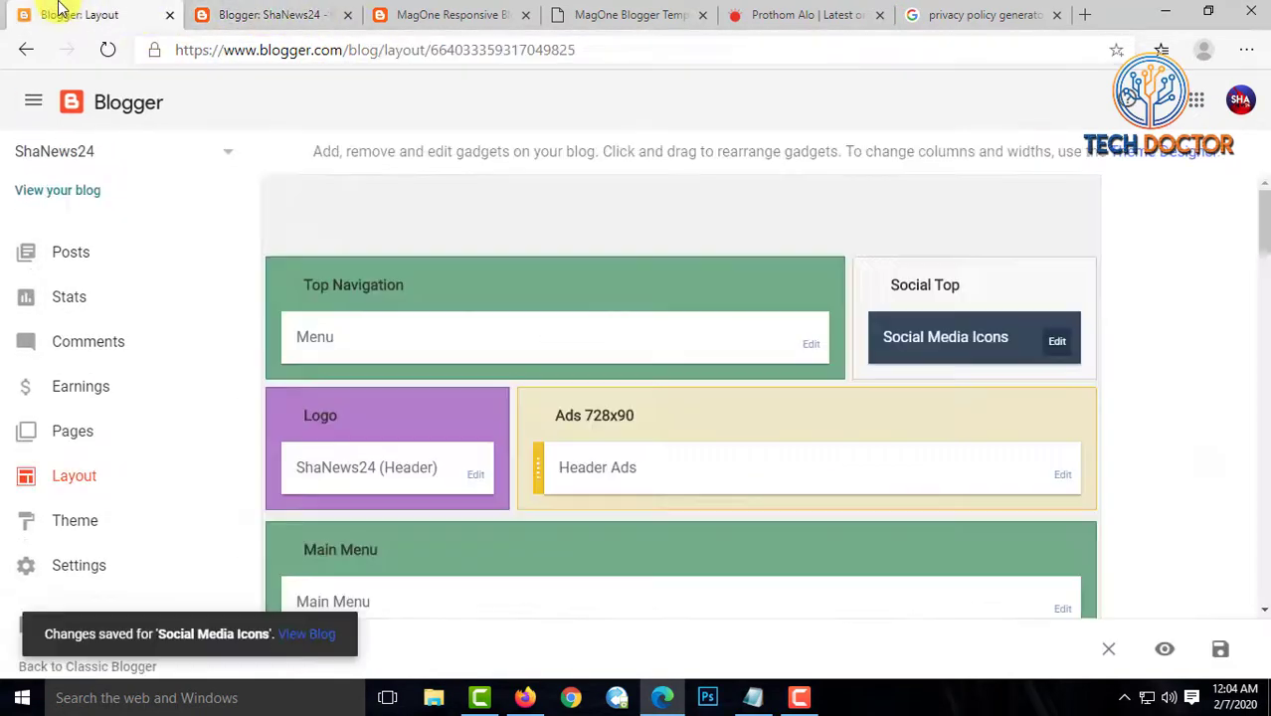
left_click(55, 190)
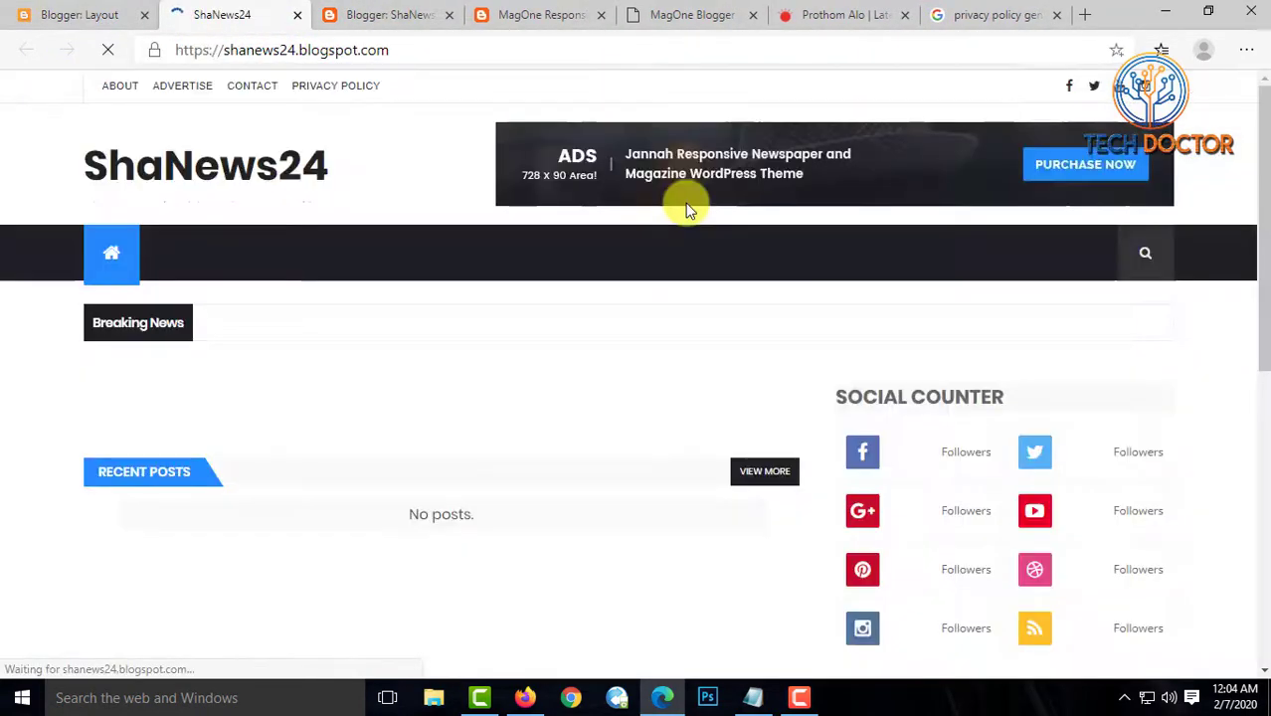
left_click(1068, 90)
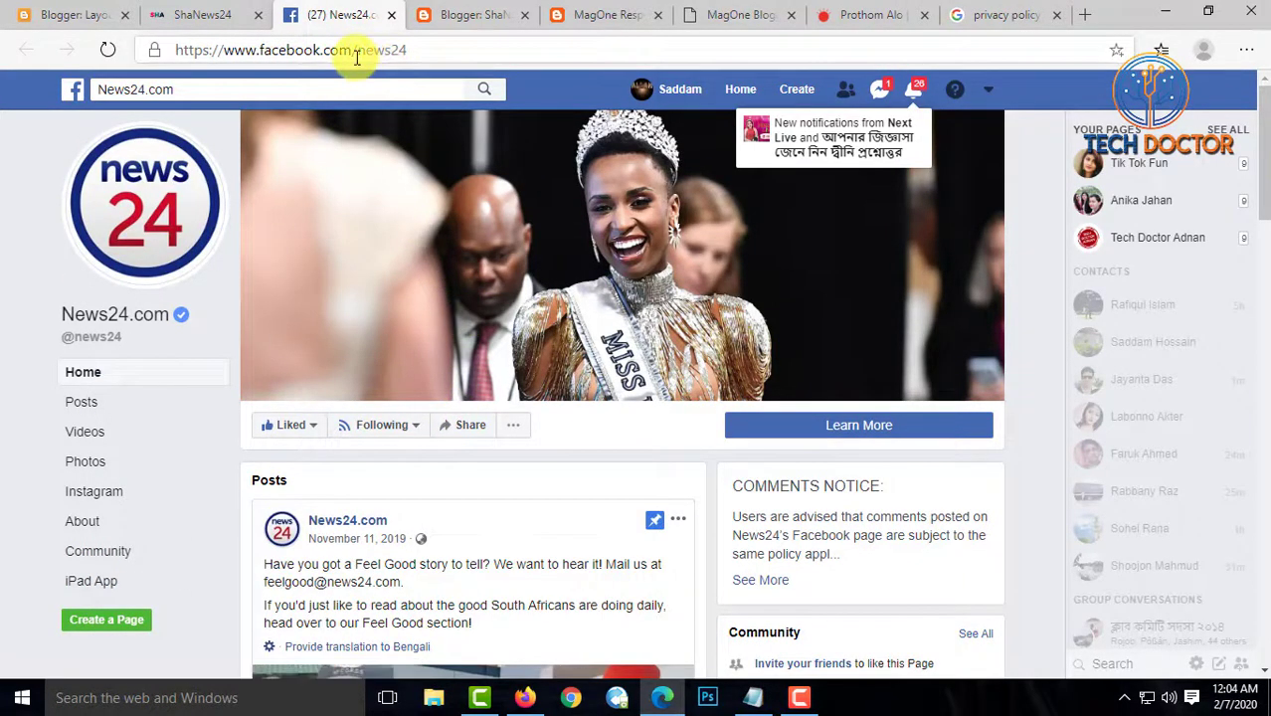
left_click_drag(359, 50, 419, 62)
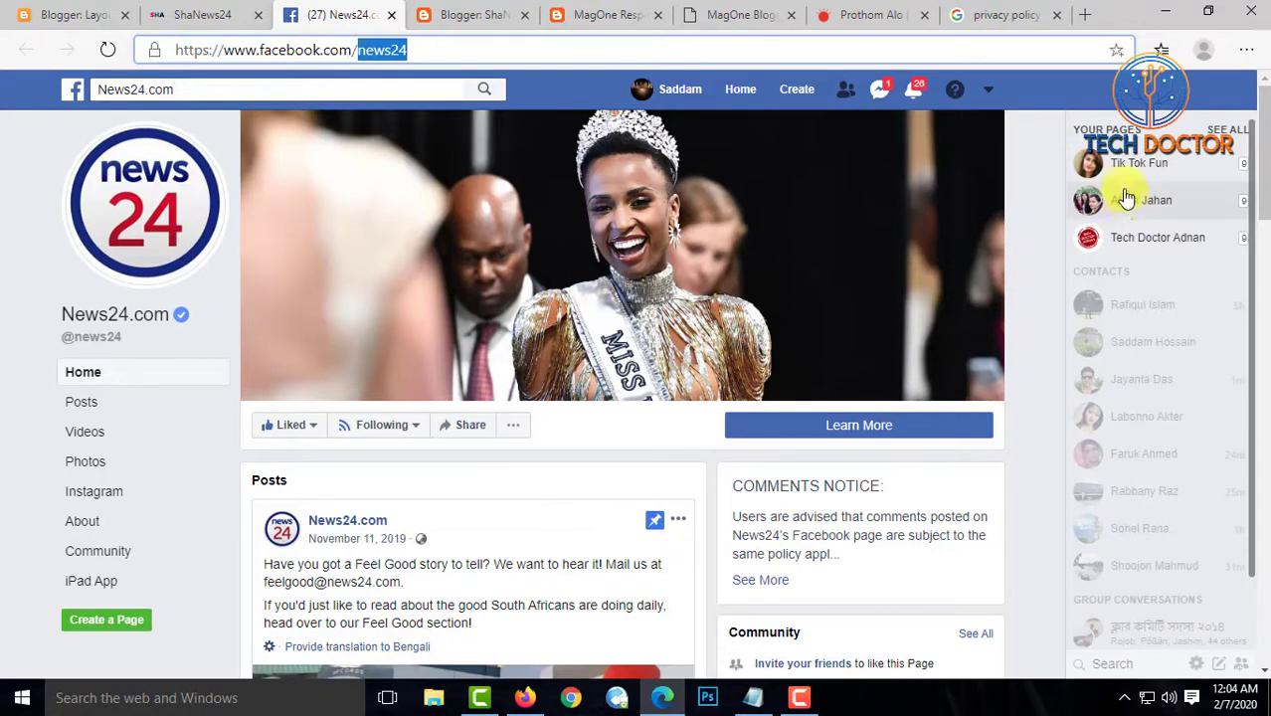
Go to Facebook's home page, copy its web address, and close the Facebook tab
left_click(736, 89)
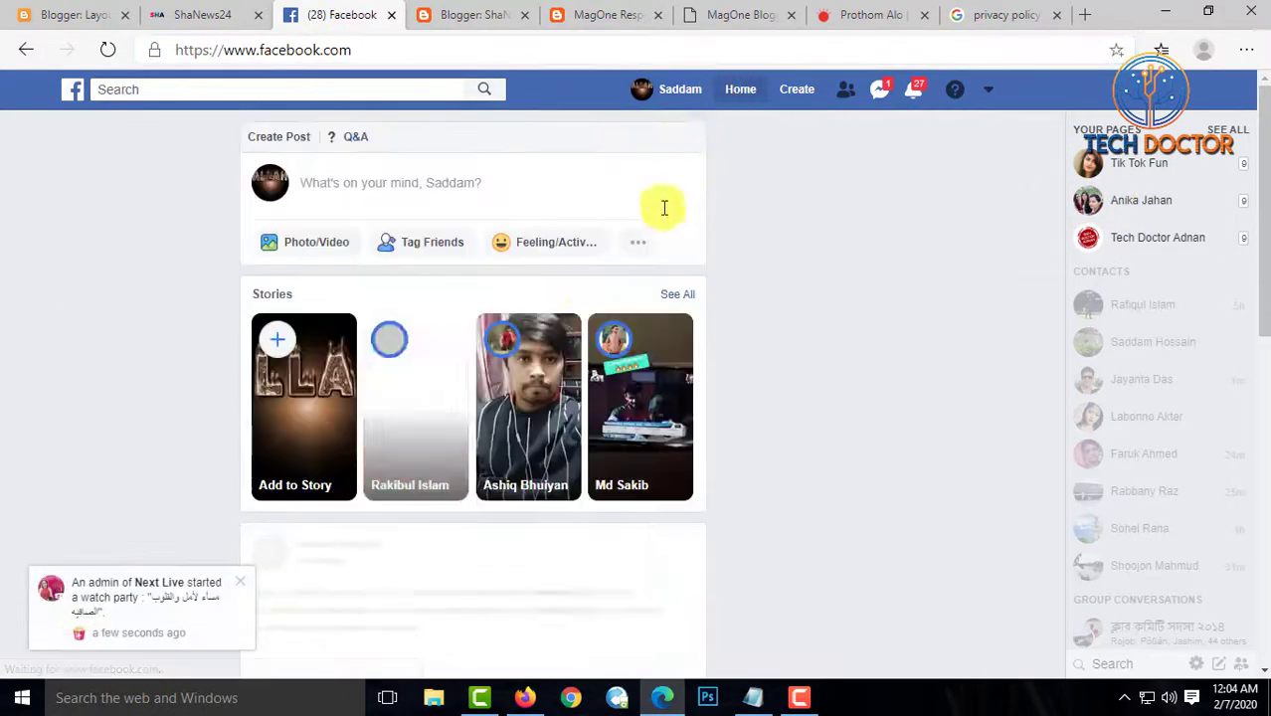
left_click(203, 49)
key("ctrl+c")
right_click(203, 50)
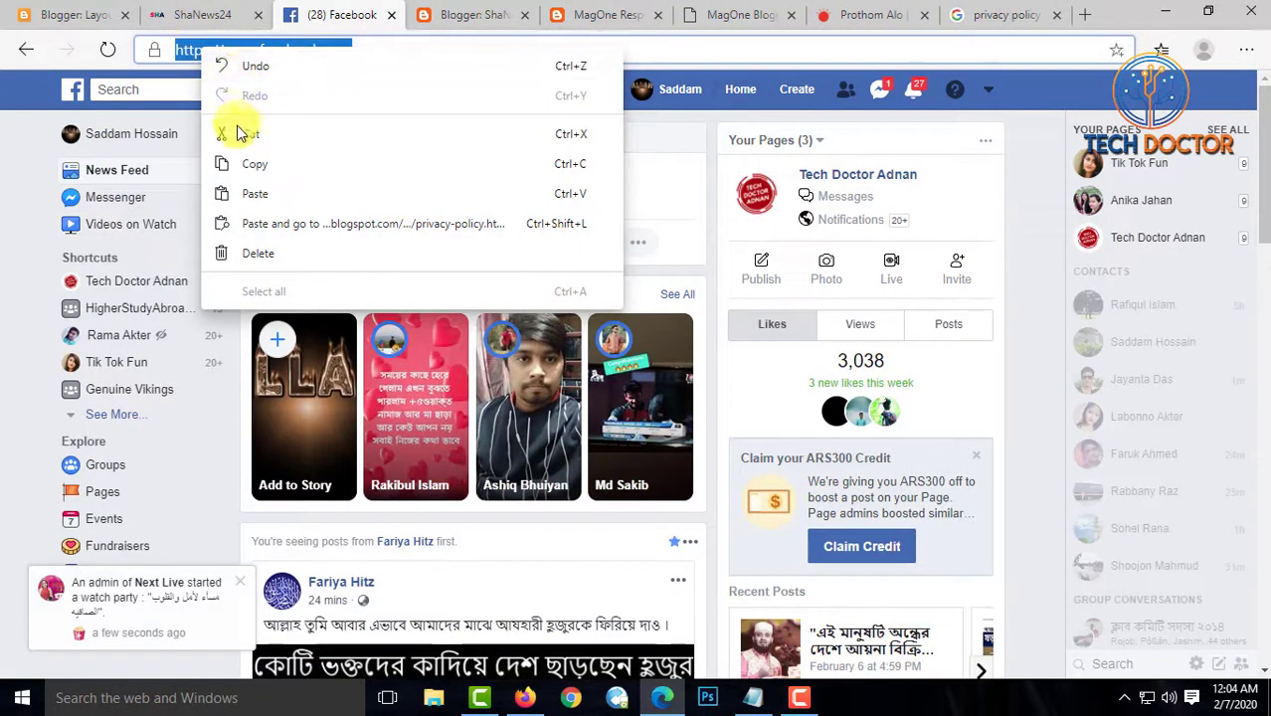
left_click(257, 164)
left_click(199, 15)
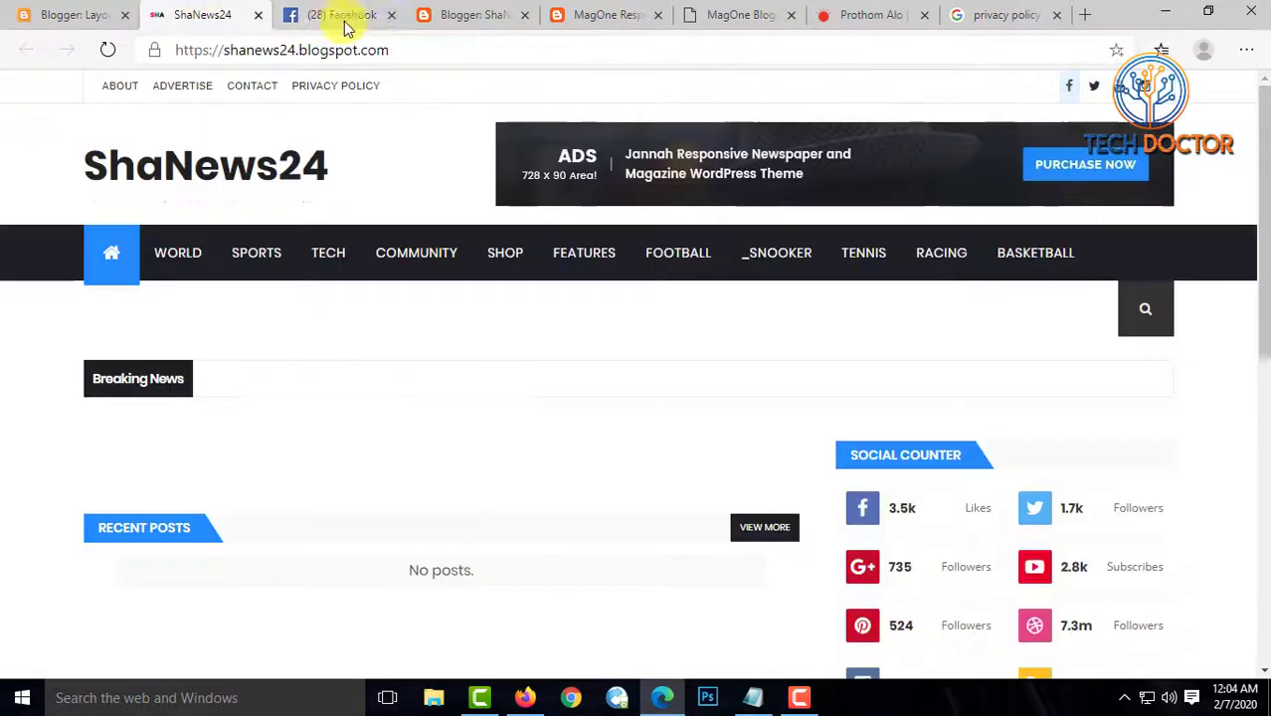
left_click(391, 15)
left_click(87, 15)
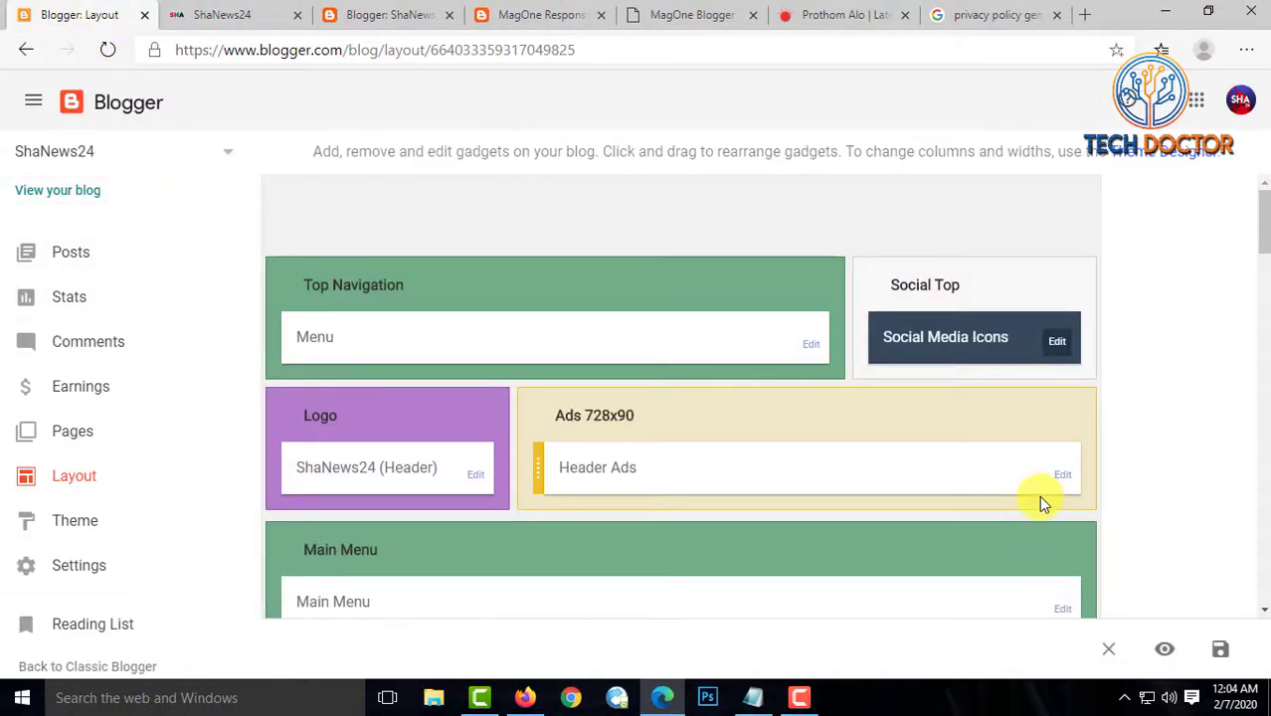
left_click(238, 12)
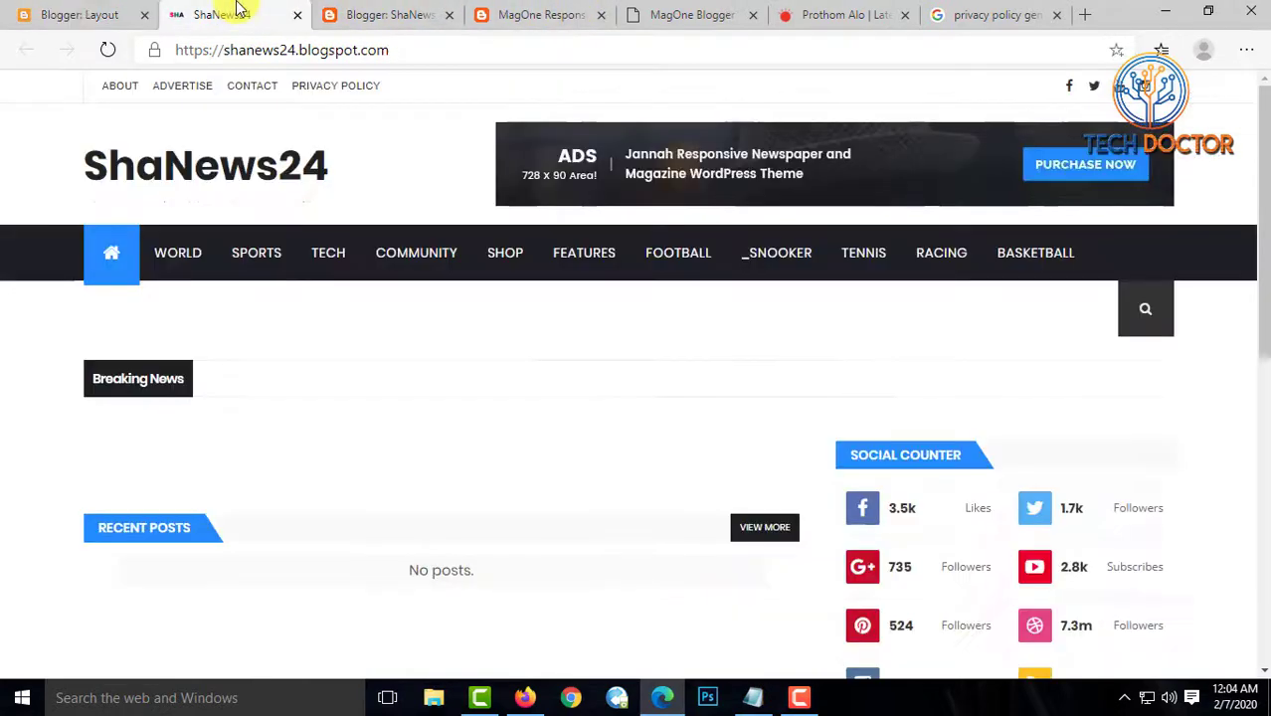
left_click(49, 14)
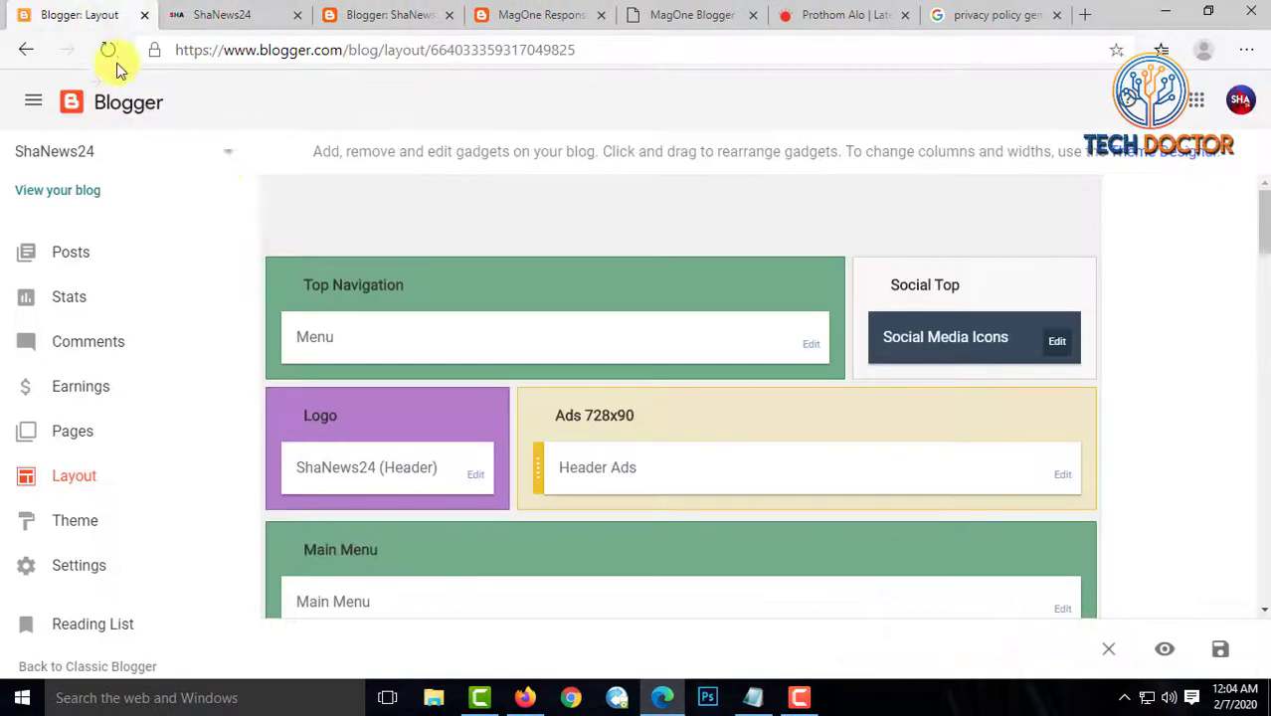
left_click(1057, 341)
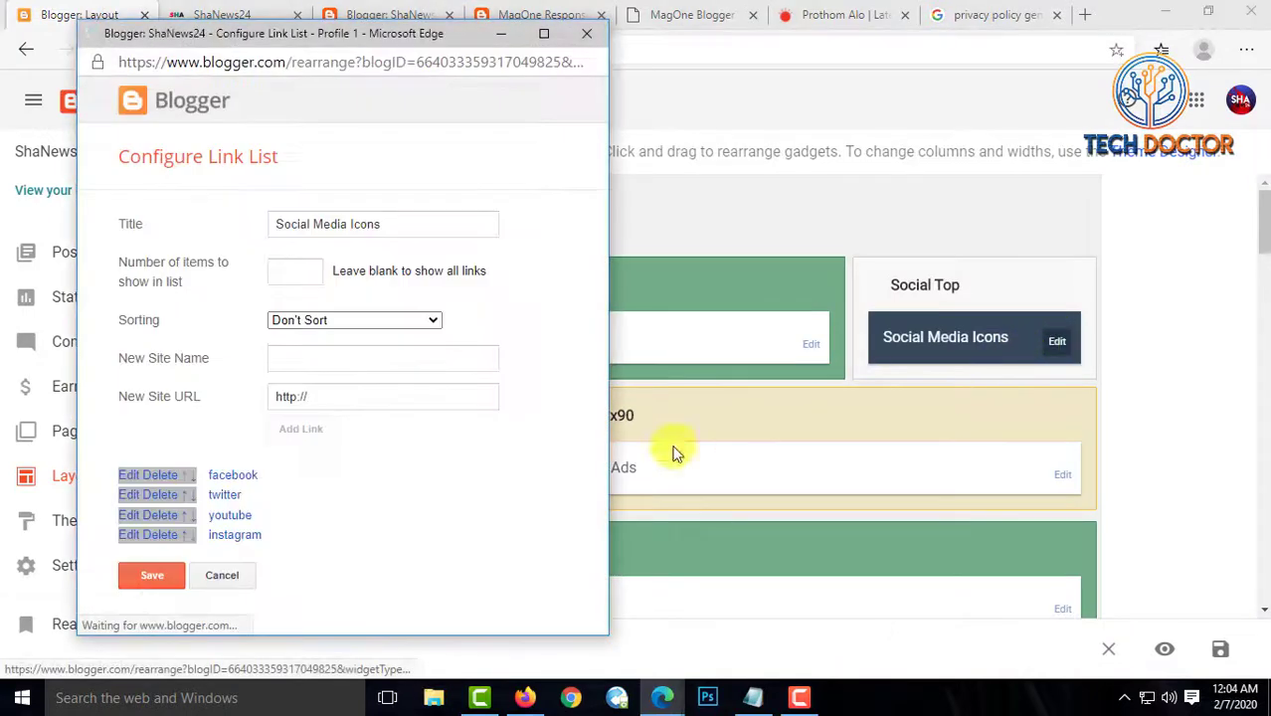
left_click(128, 475)
left_click(415, 507)
key("ctrl+a")
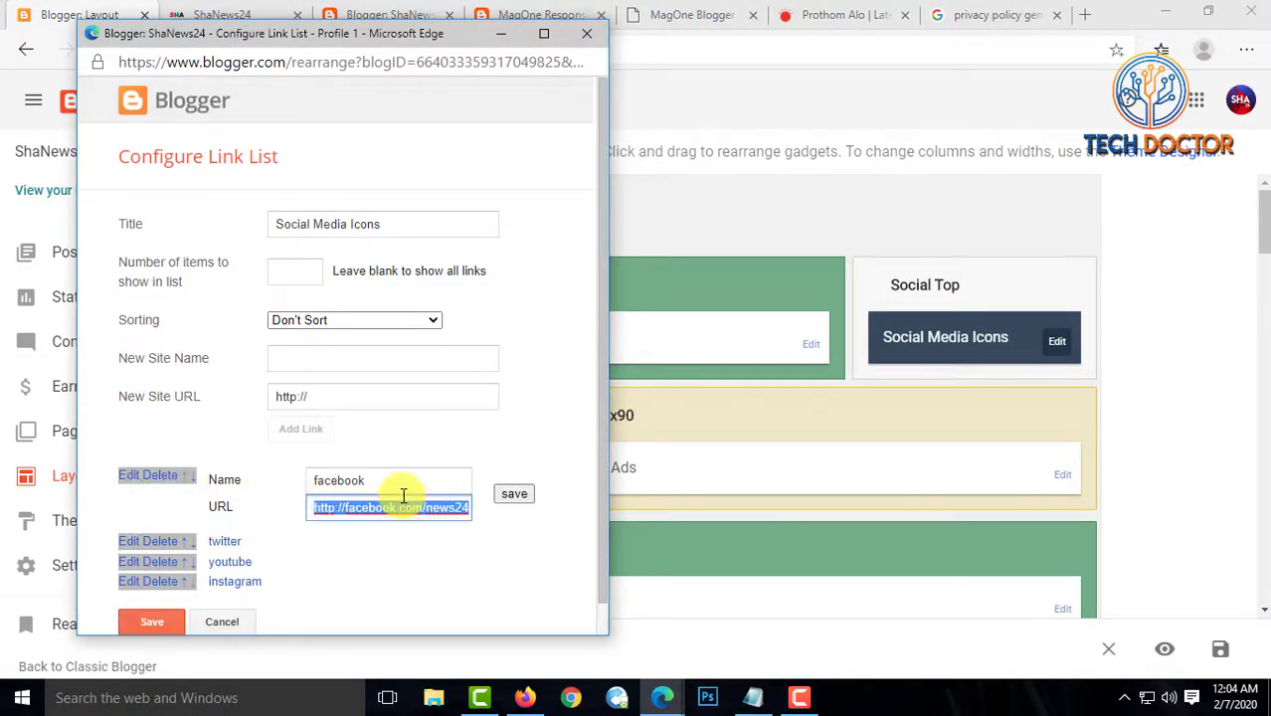
key("ctrl+v")
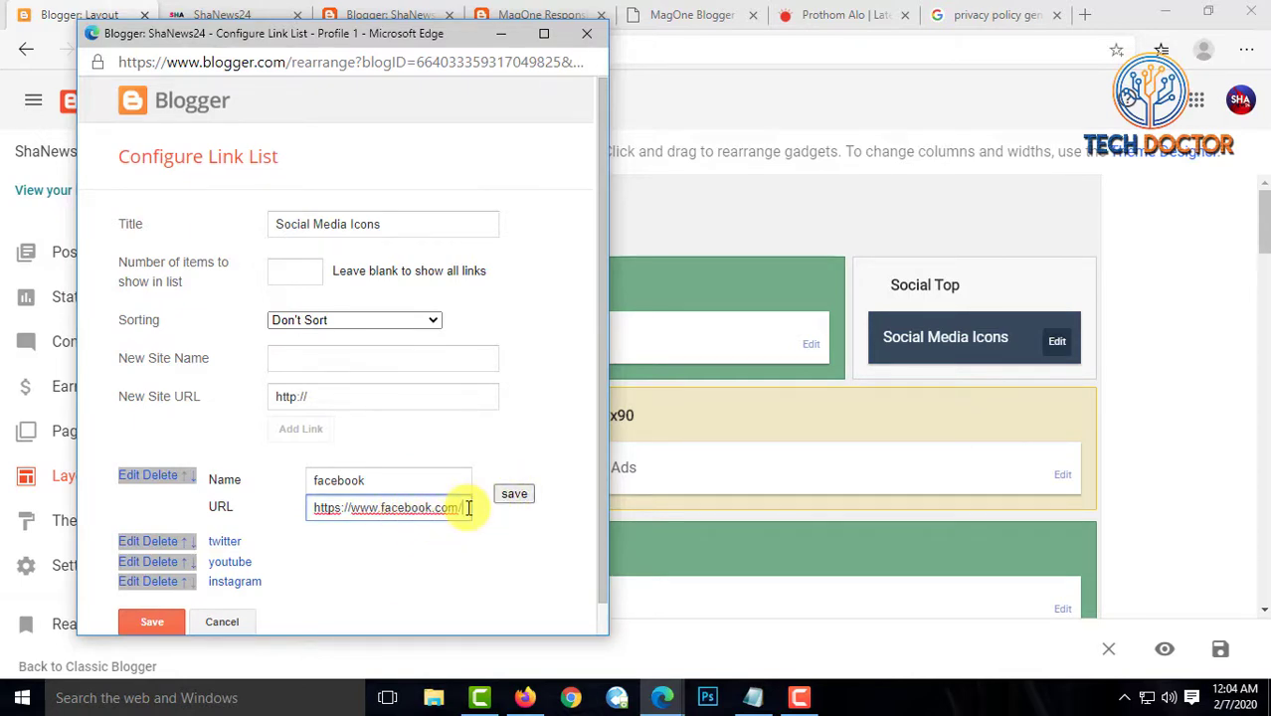
type("techdoctoradna")
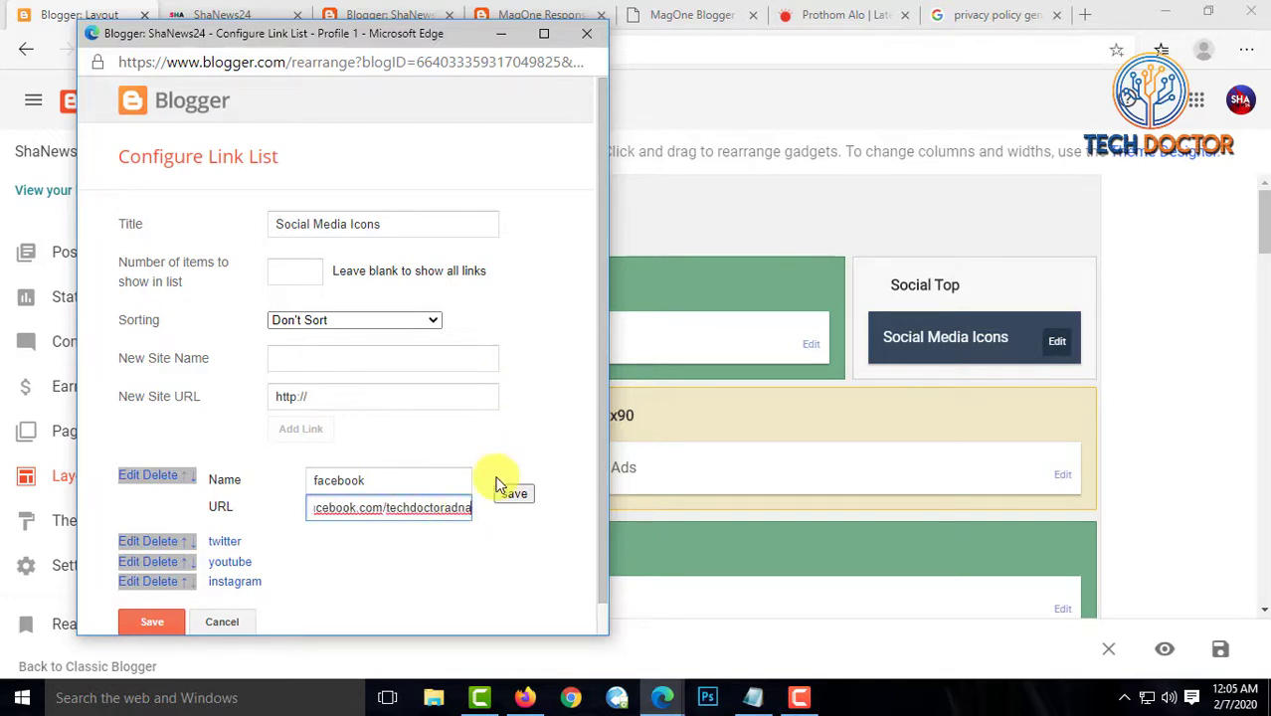
left_click(513, 494)
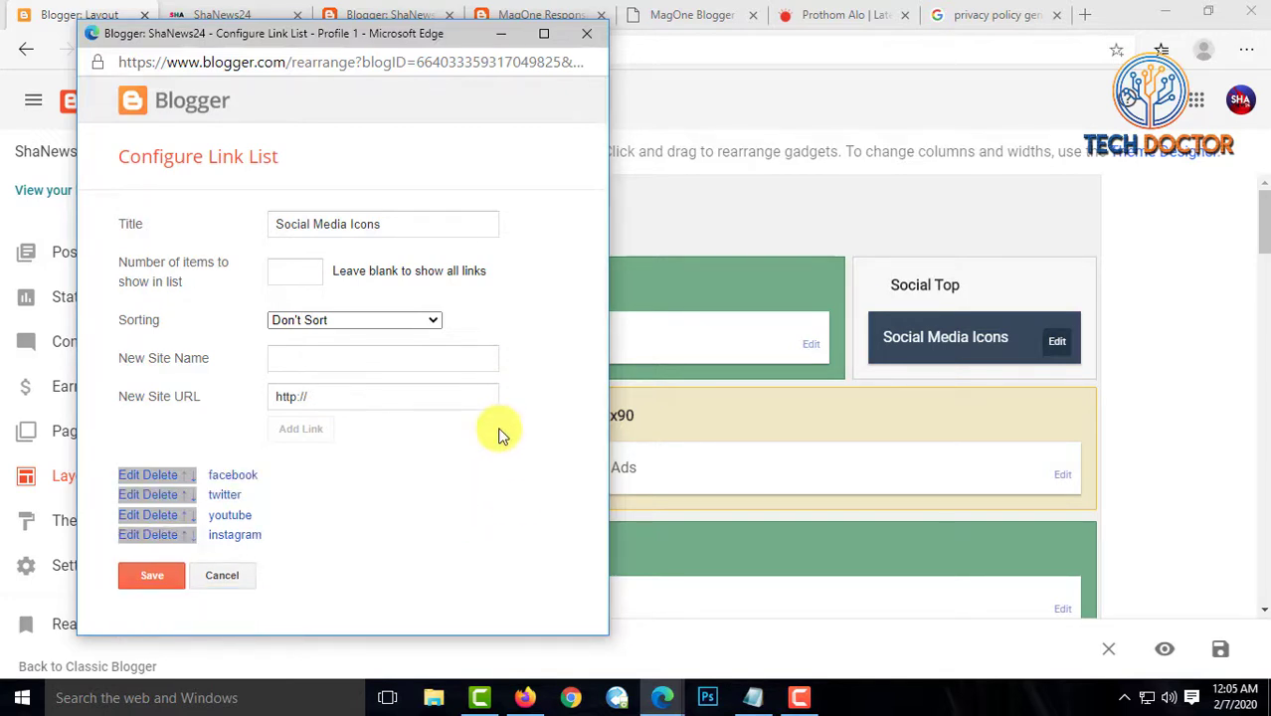
left_click(177, 569)
Reload the blog, test the header's Facebook icon again, and close the Facebook tab it opens
left_click(203, 12)
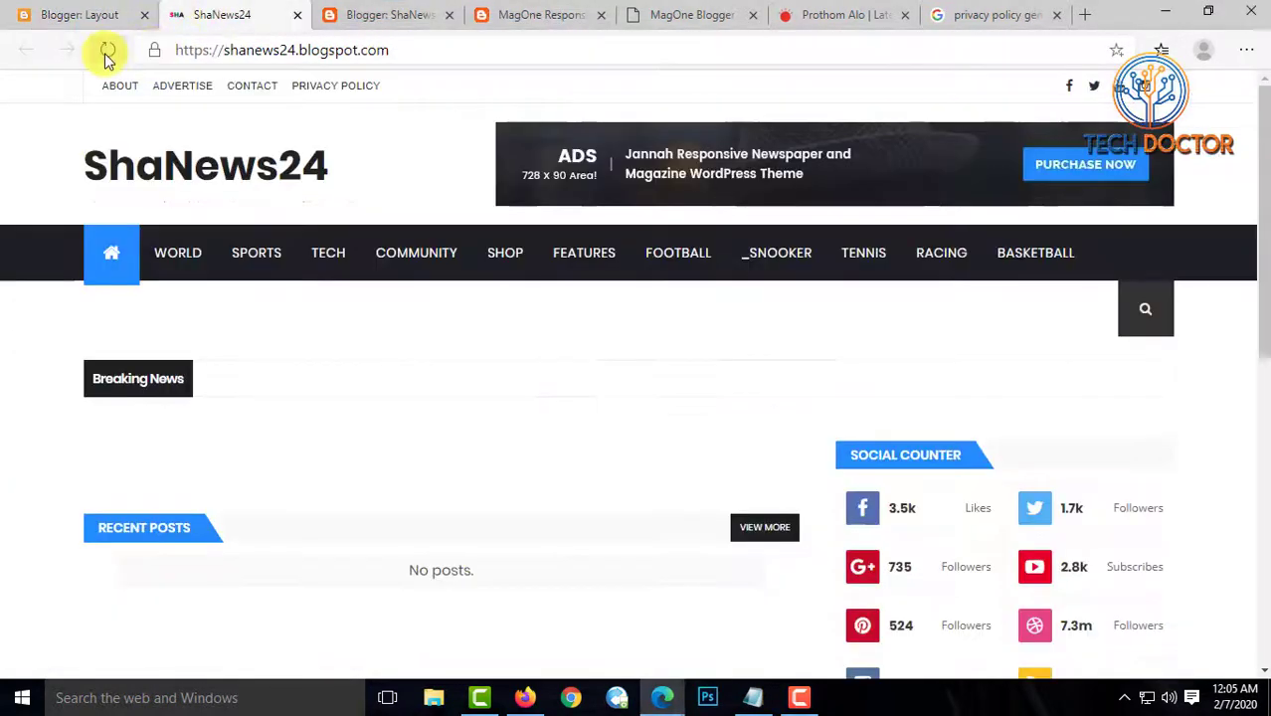
left_click(107, 50)
left_click(1069, 102)
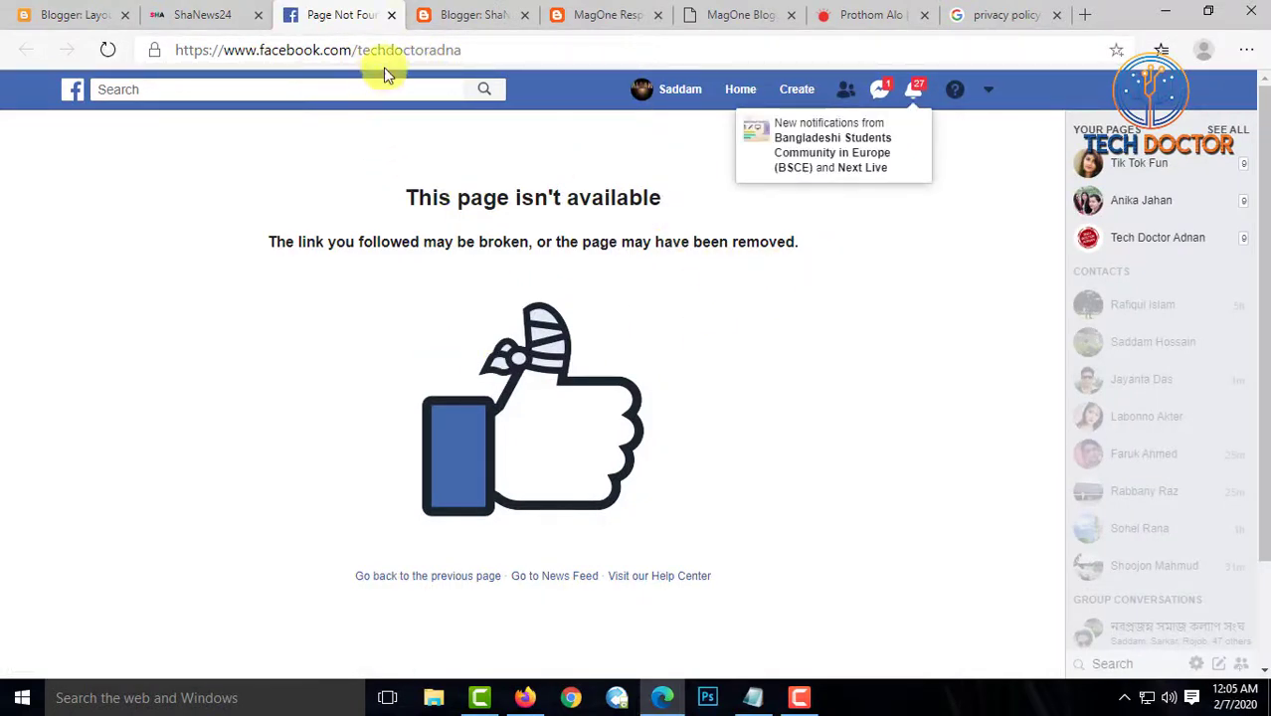
left_click(391, 15)
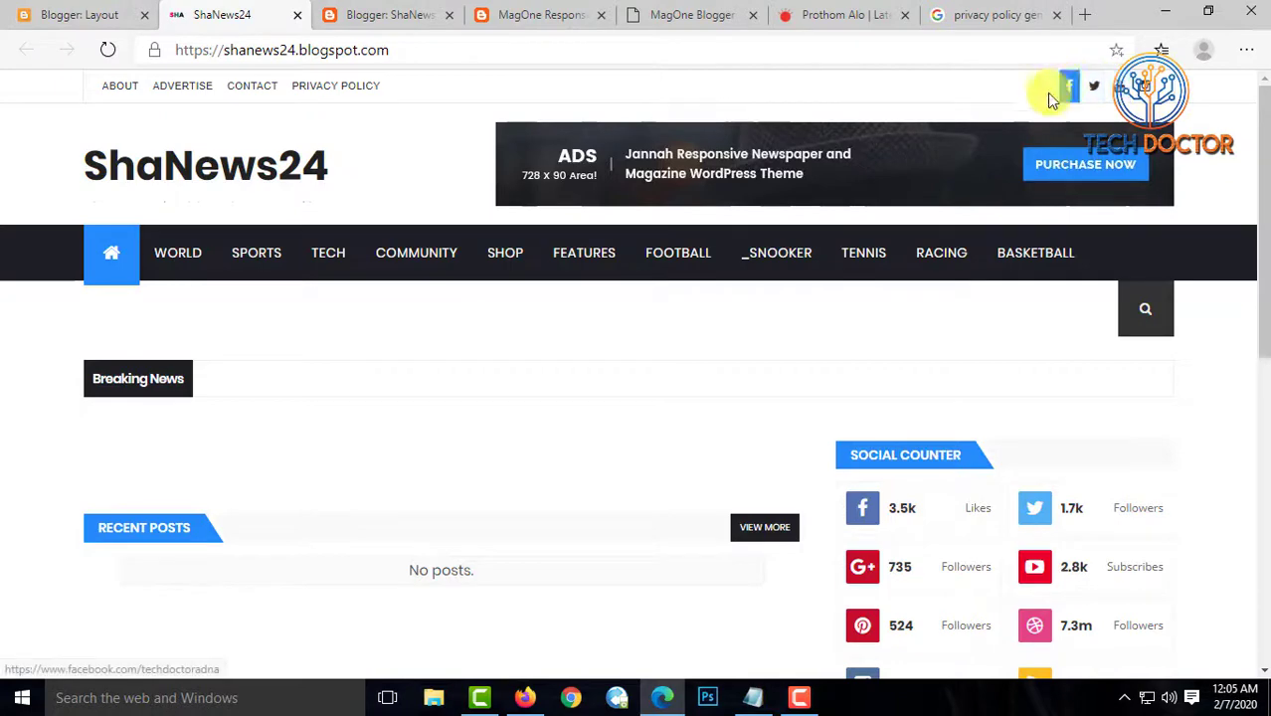
Open the Header gadget's settings in the blog layout and review its blog title and description fields
left_click(103, 13)
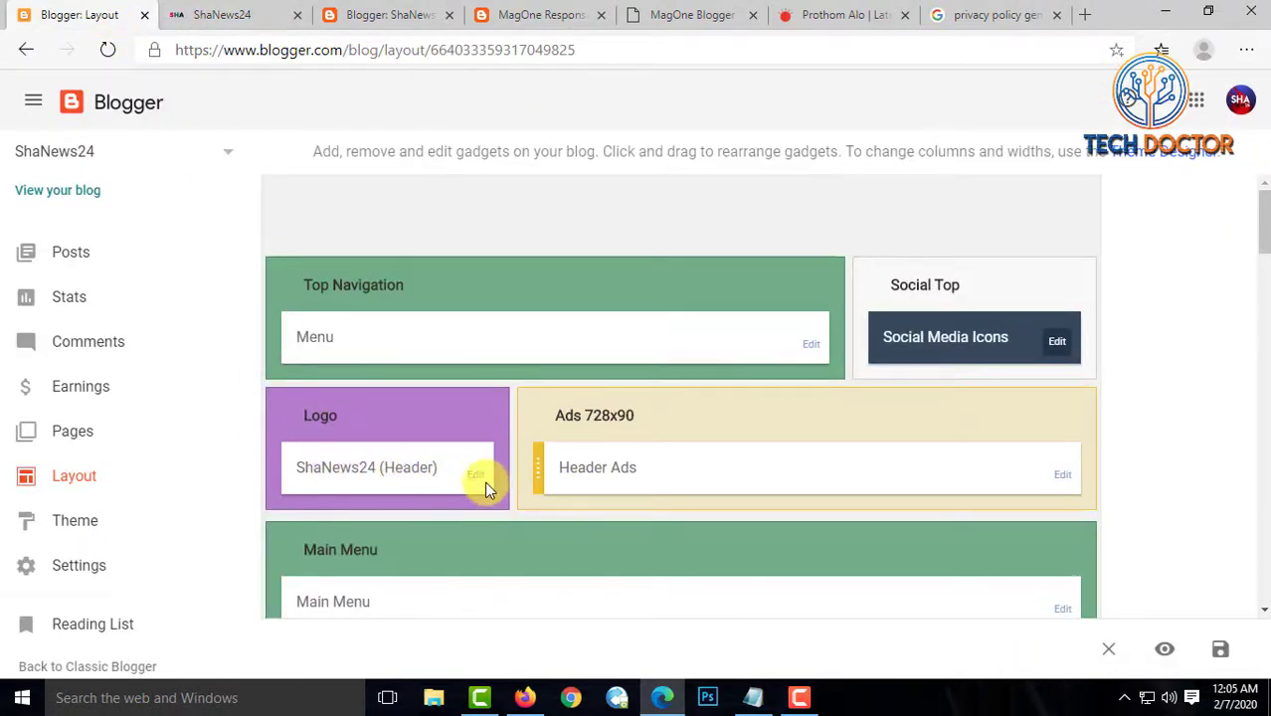
left_click(481, 478)
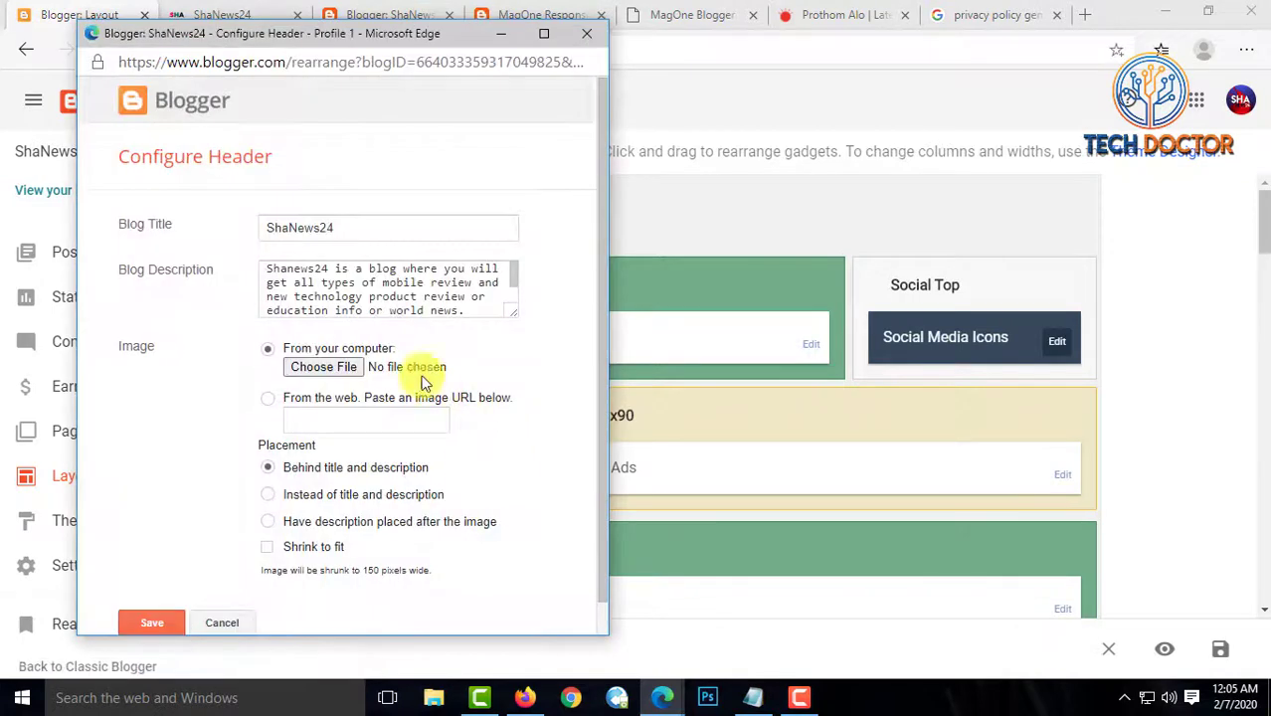
left_click(347, 229)
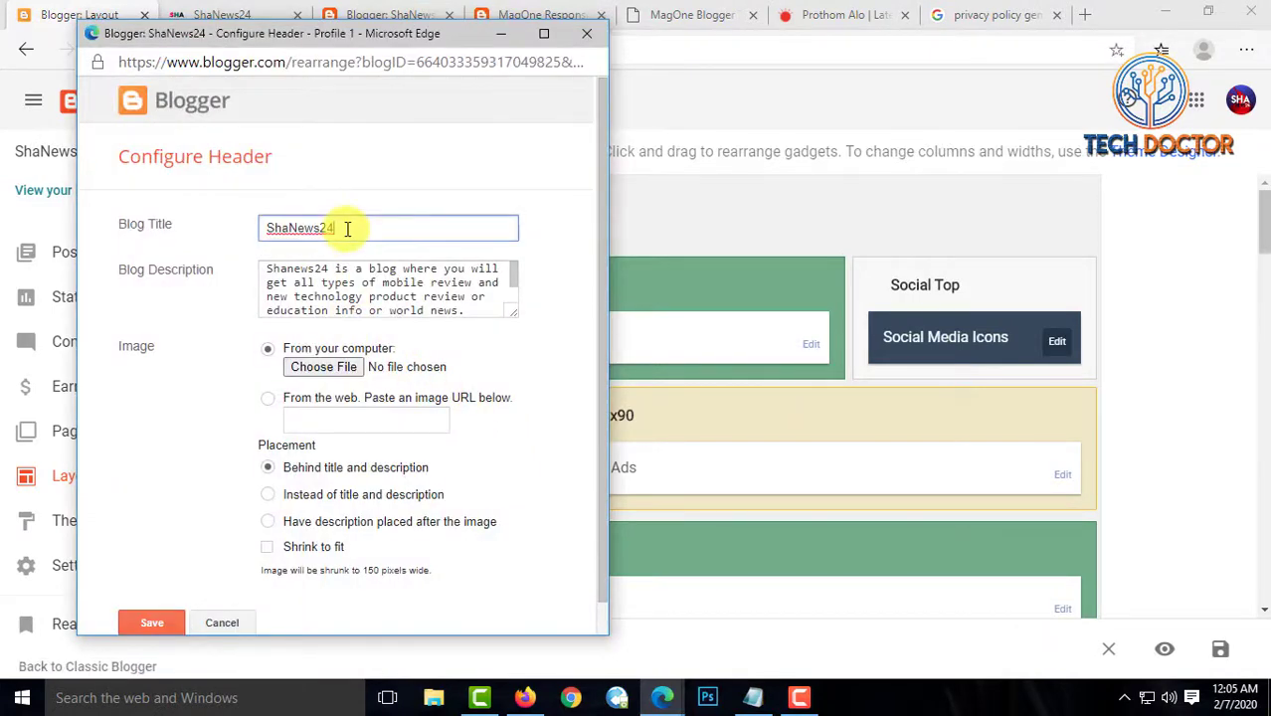
left_click(353, 282)
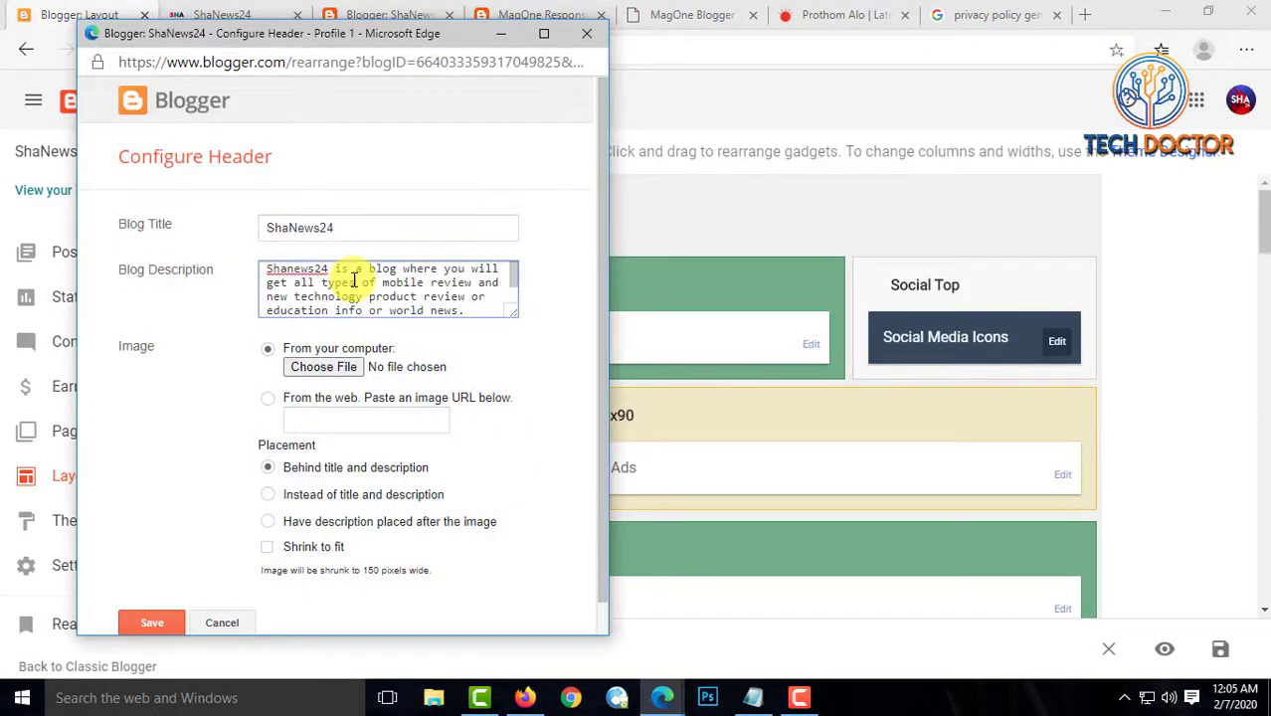
Browse the computer's Documents folder for a header logo image and close the file chooser without picking one
left_click(317, 368)
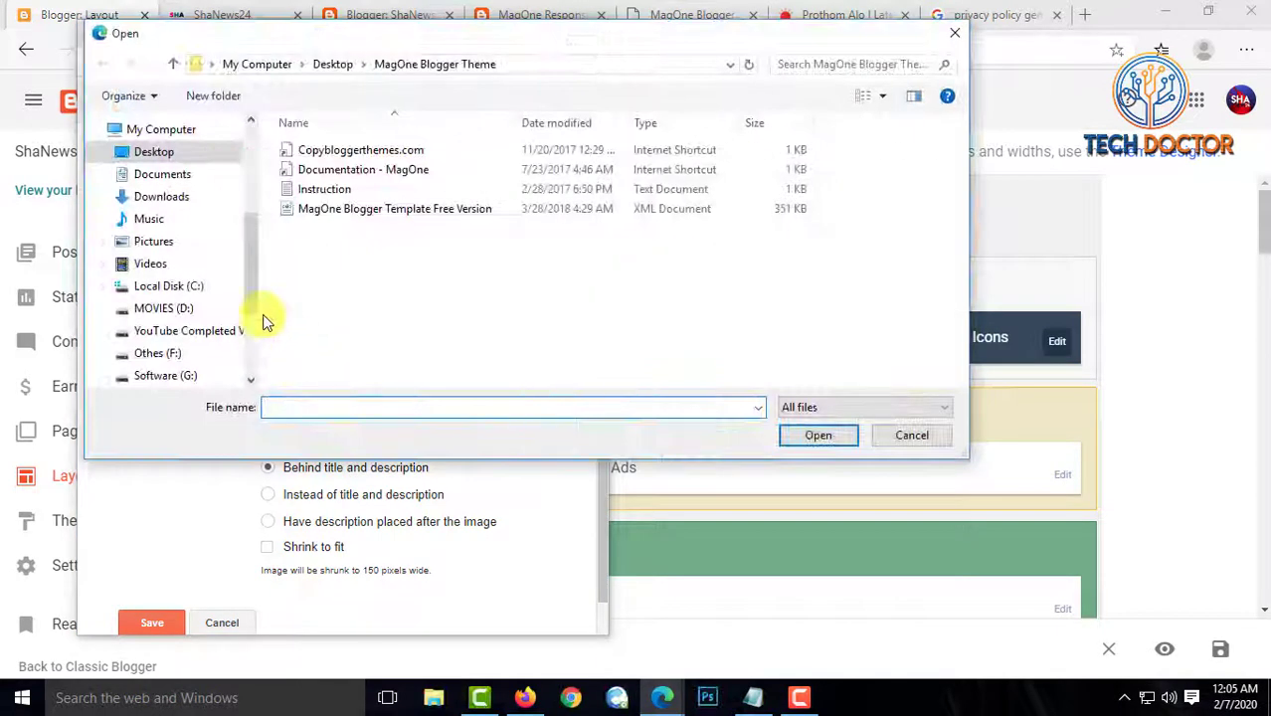
left_click(154, 176)
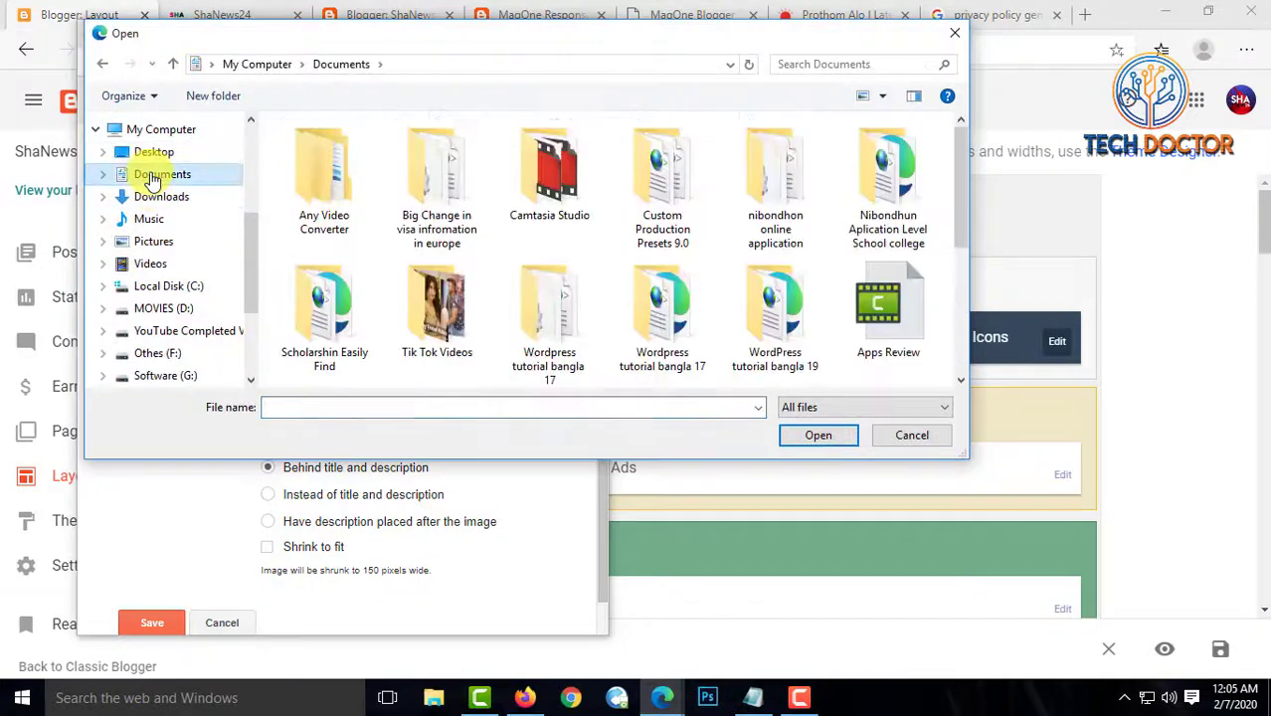
scroll(497, 333, "down", 1)
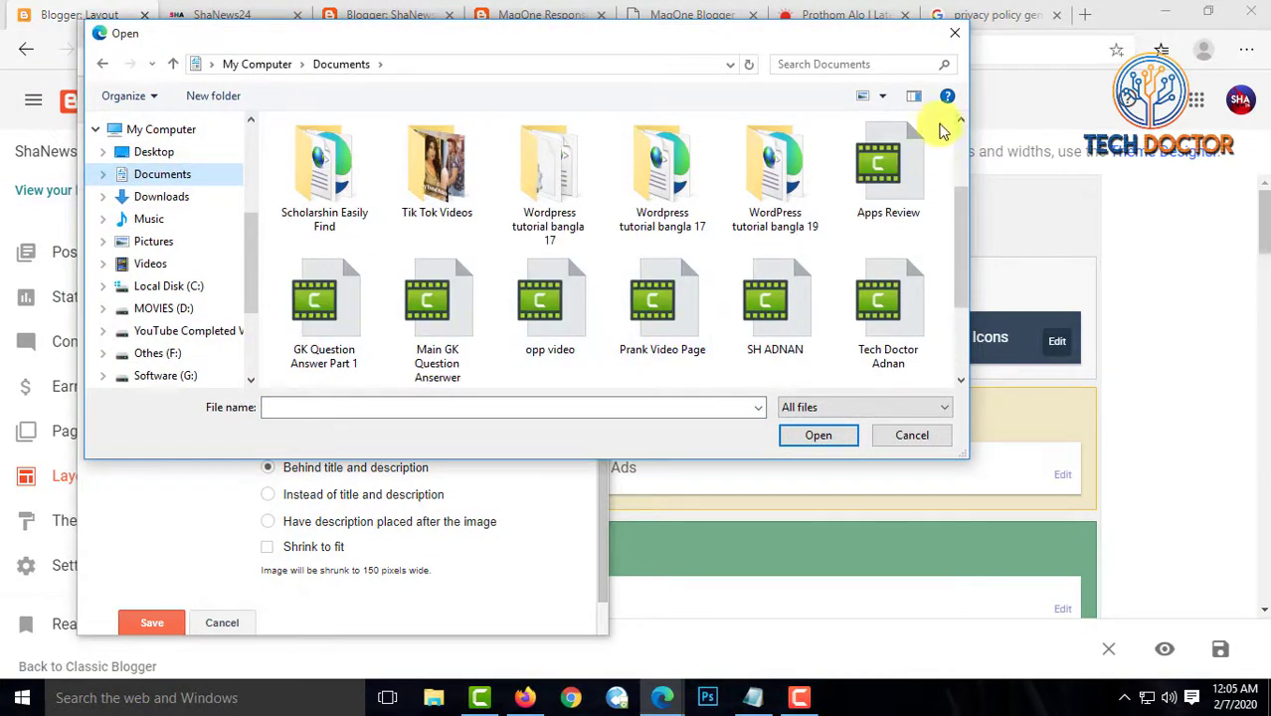
left_click(954, 36)
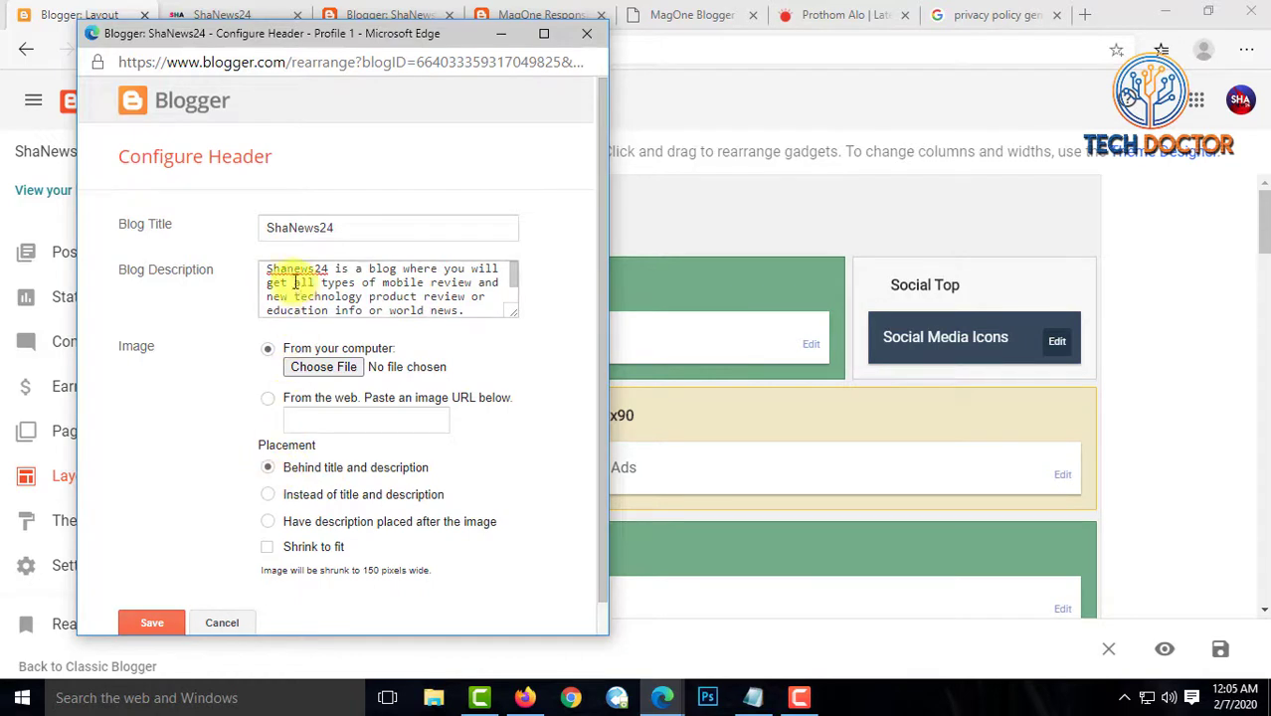
Try the "Instead of title and description" image placement, return to "Behind title and description", and cancel the header settings
key("BackSpace")
type("n")
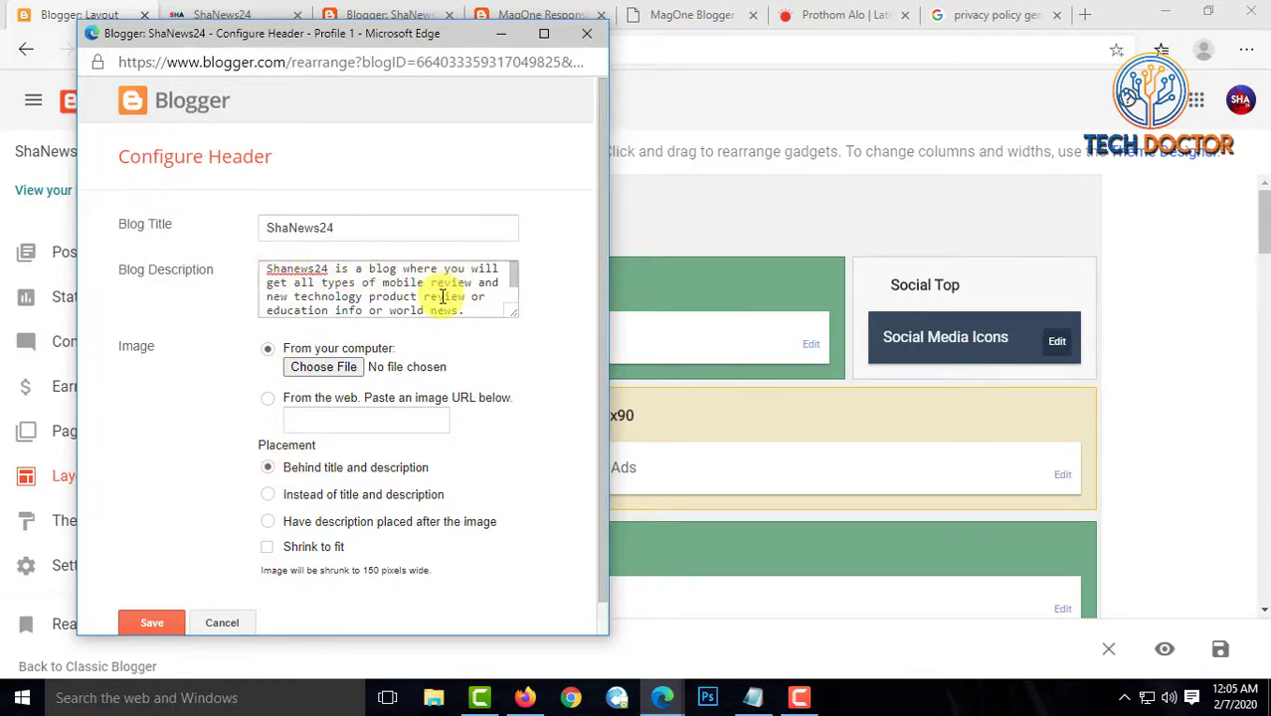
left_click(268, 494)
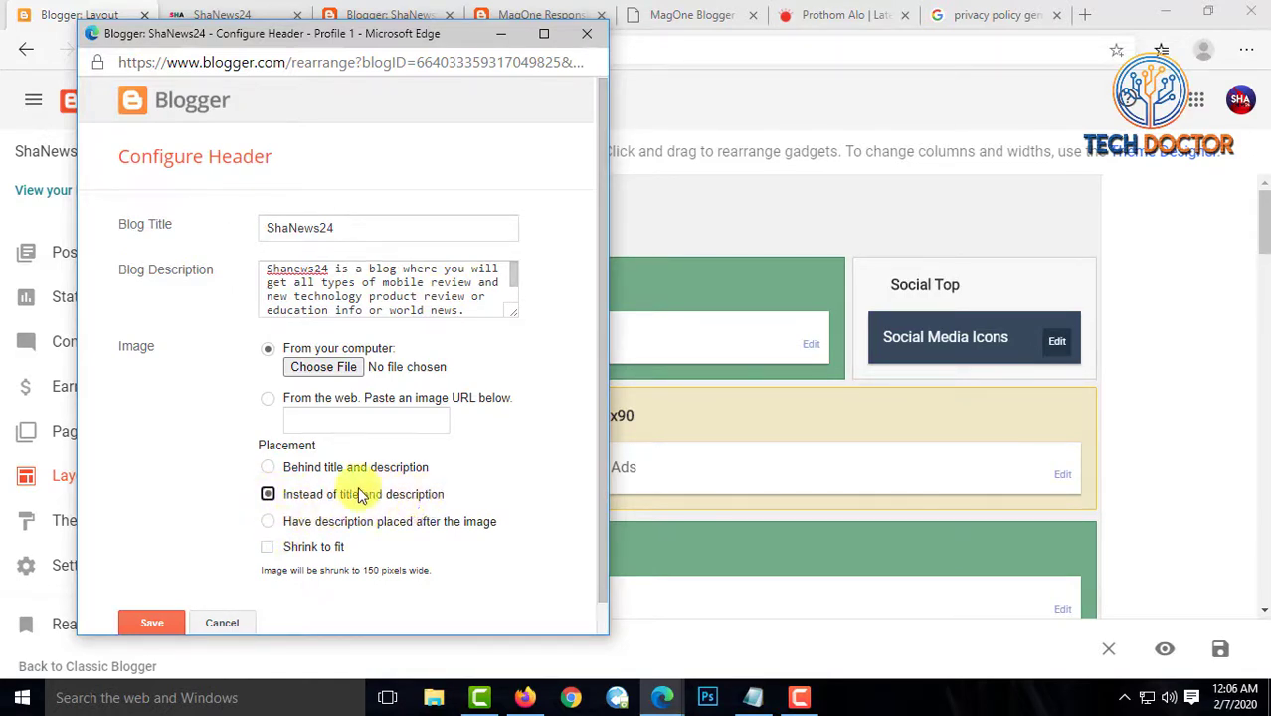
left_click(268, 467)
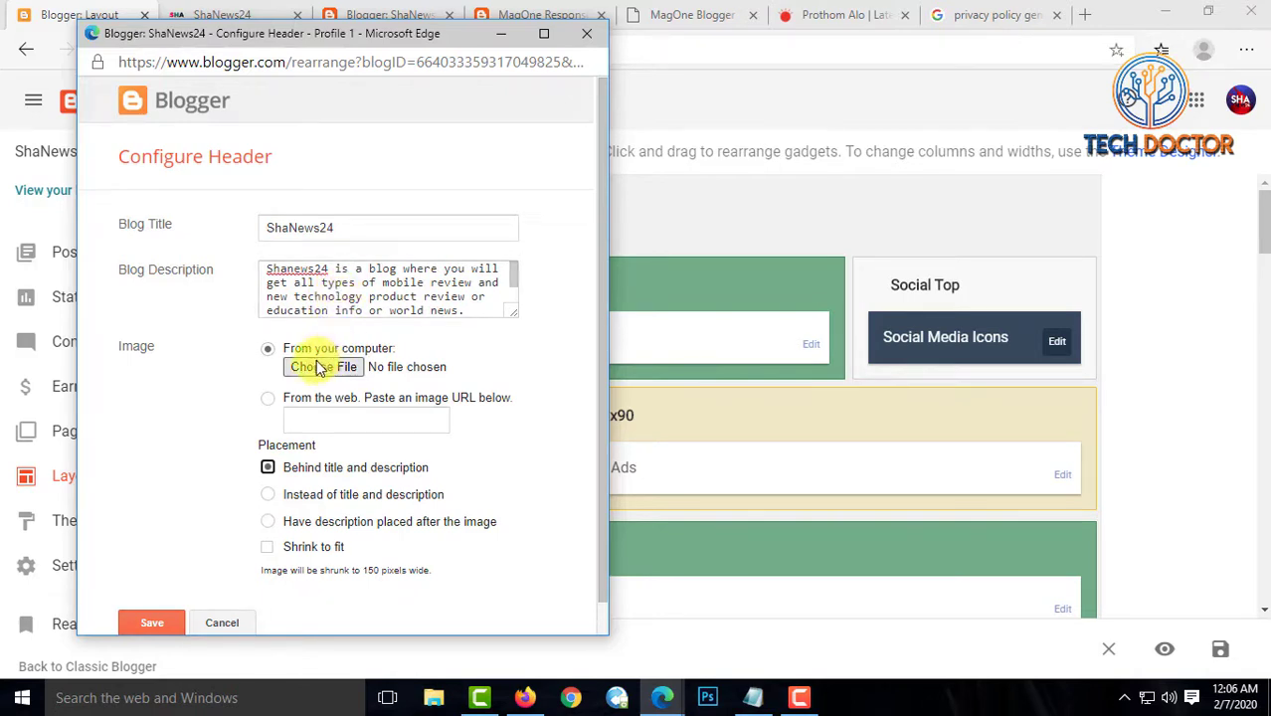
left_click(222, 617)
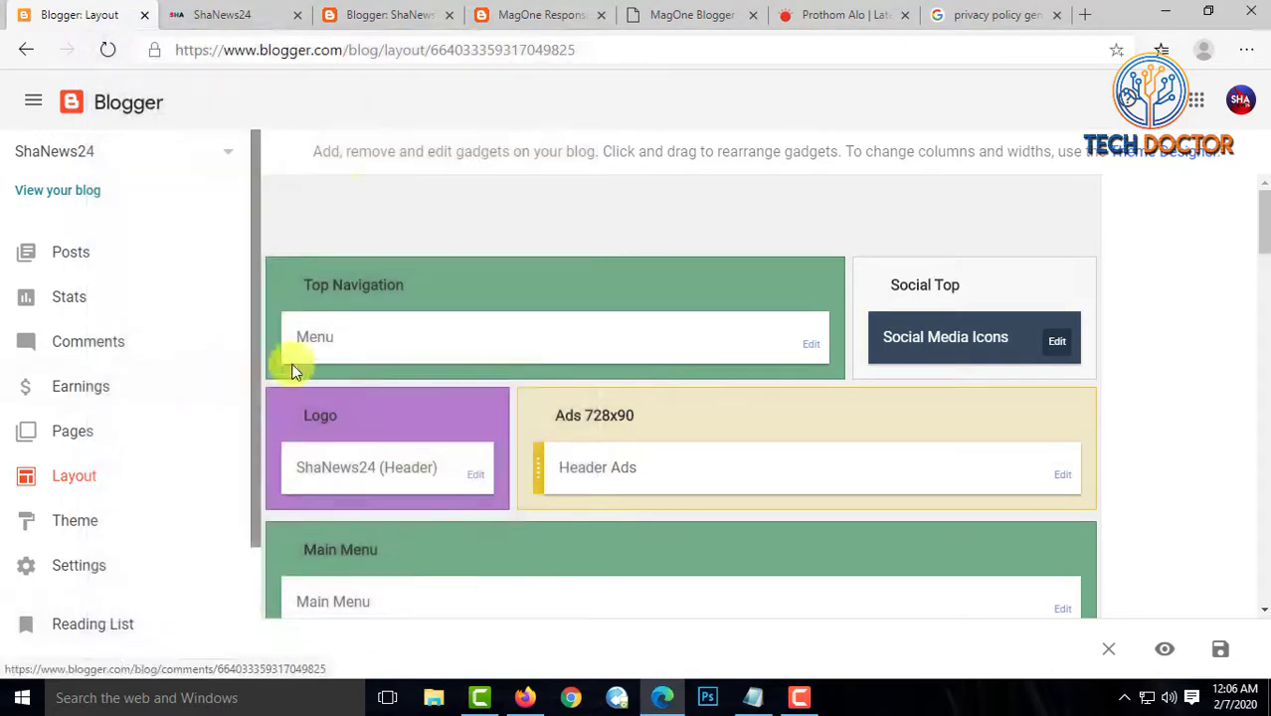
Inspect the ShaNews24 header title's HTML elements on the blog page and close the developer tools
left_click(248, 20)
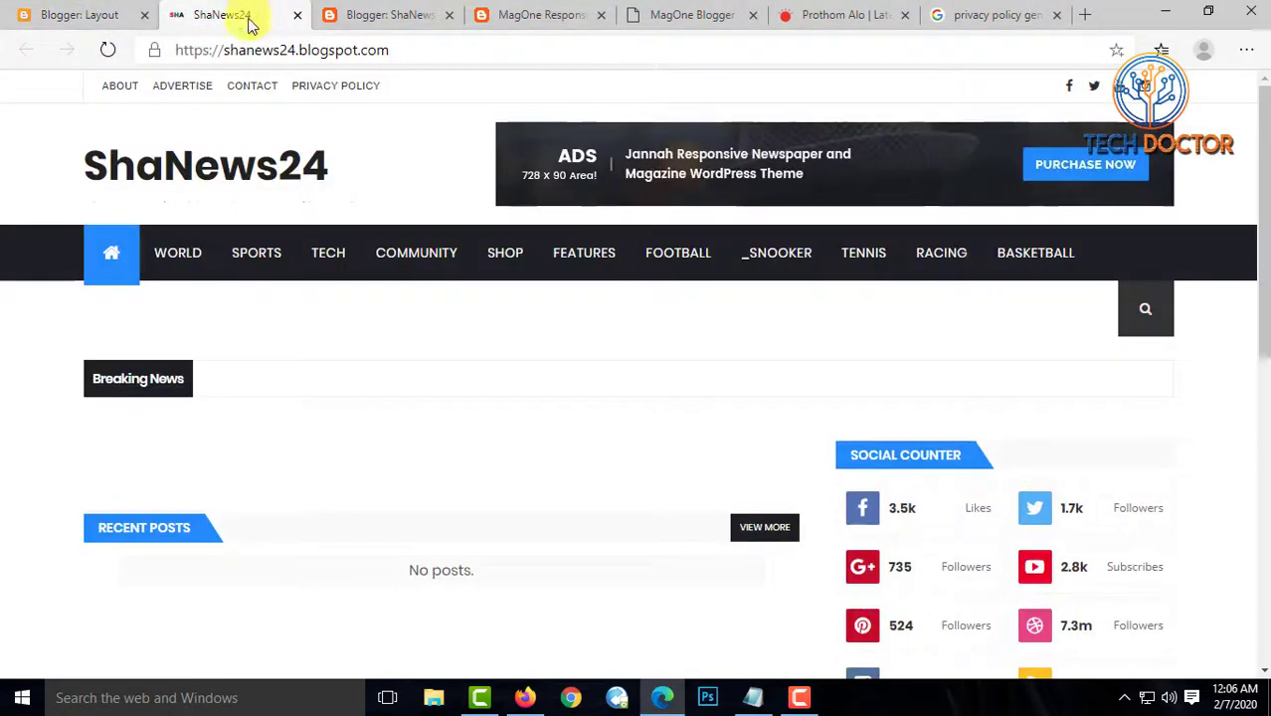
right_click(195, 165)
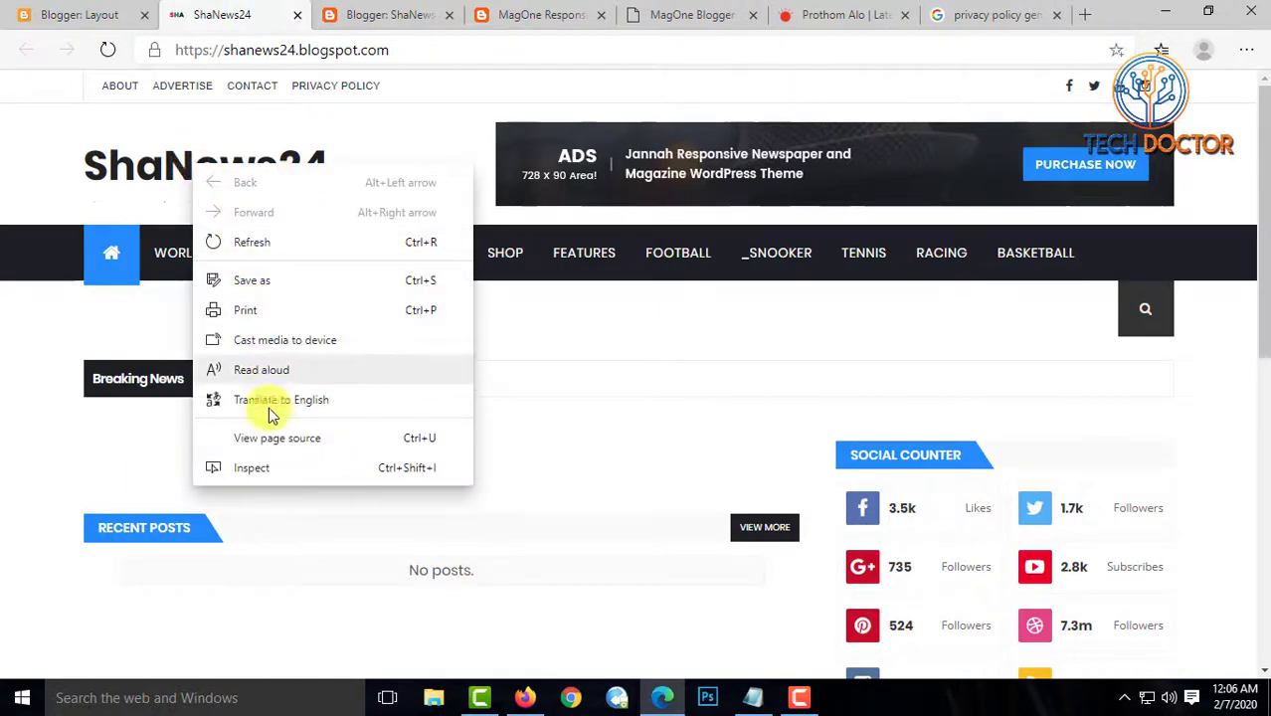
left_click(250, 468)
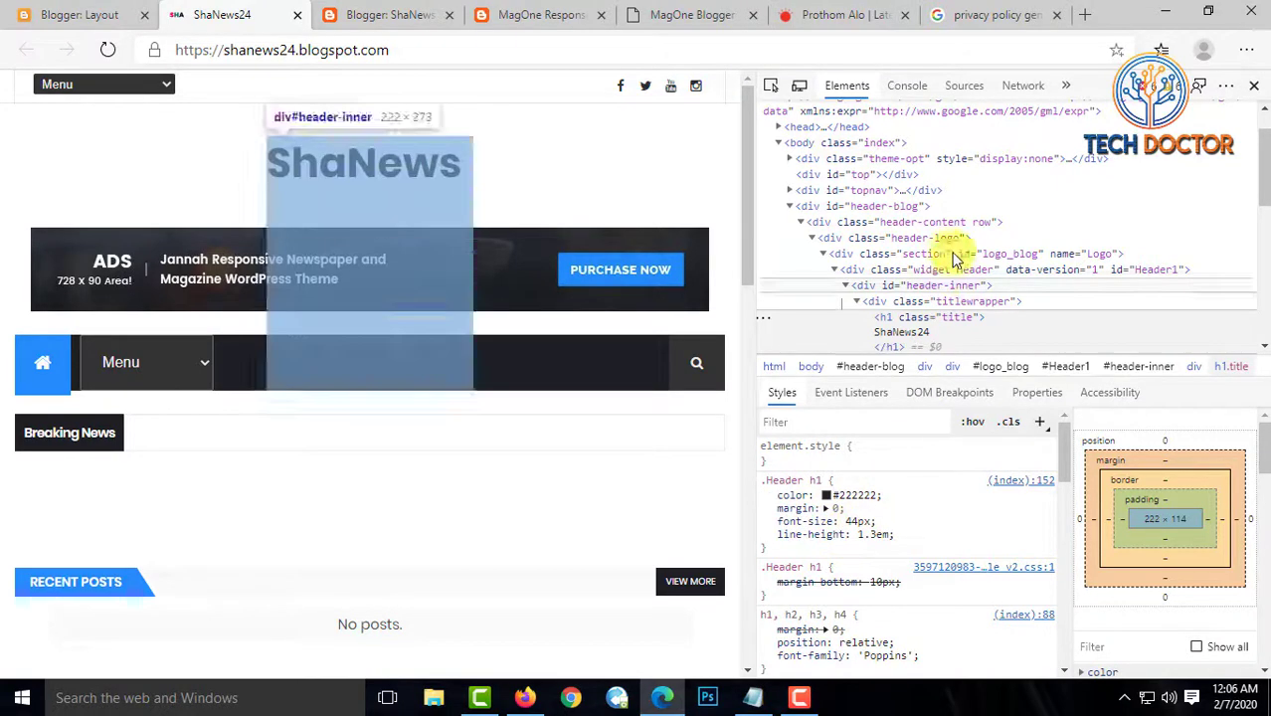
scroll(960, 216, "down", 1)
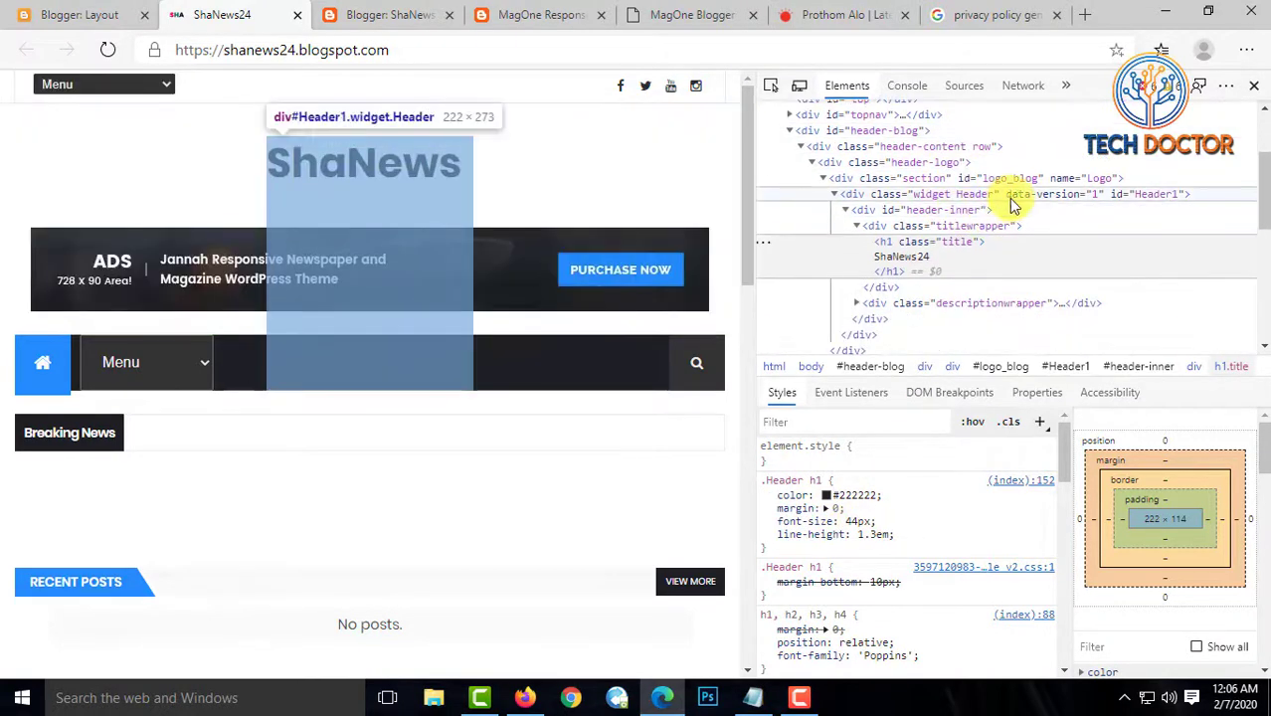
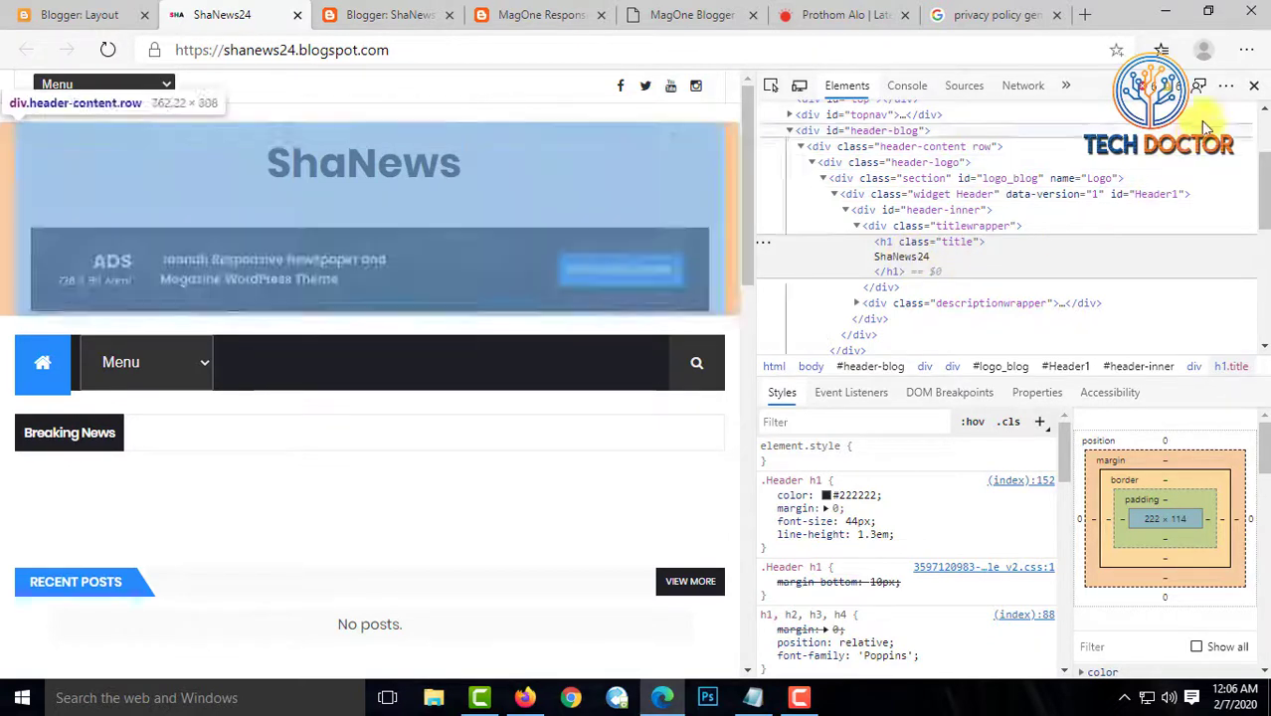
left_click(1256, 91)
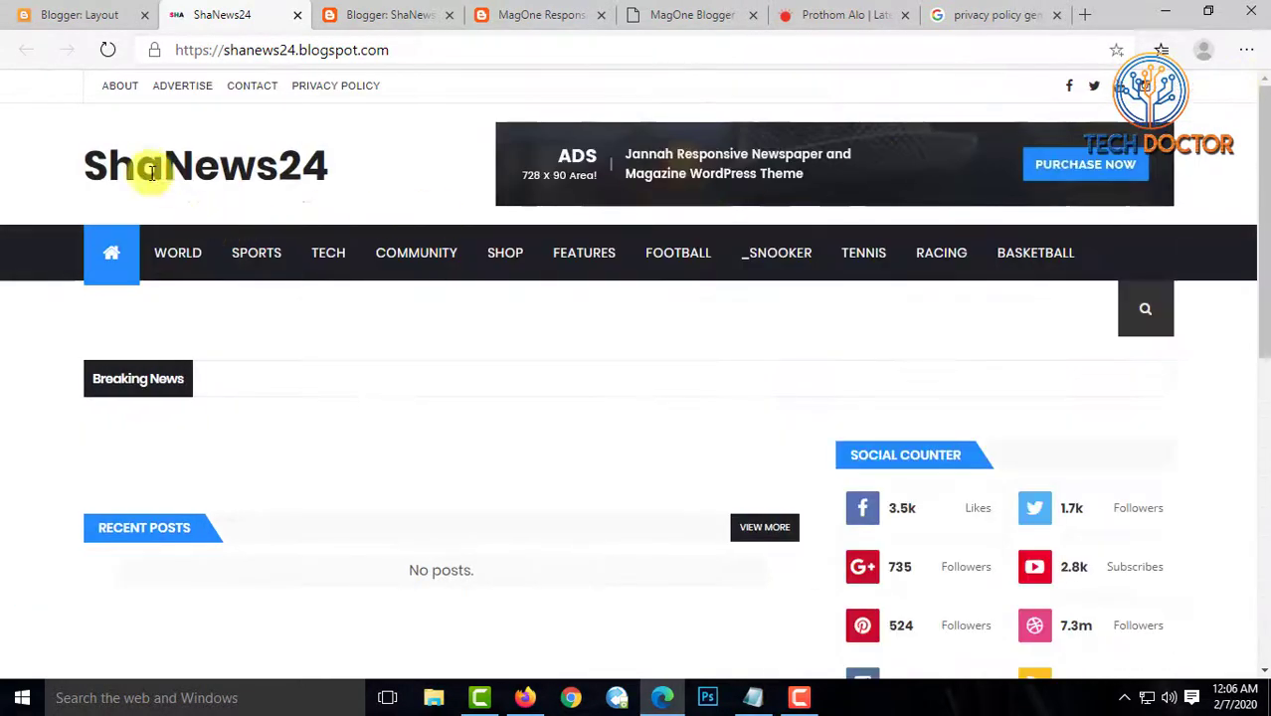
Copy the title text from the blog's header, then set the Header gadget's Blog Title to Tech Doctor and save it
left_click_drag(81, 177, 335, 165)
key("ctrl+c")
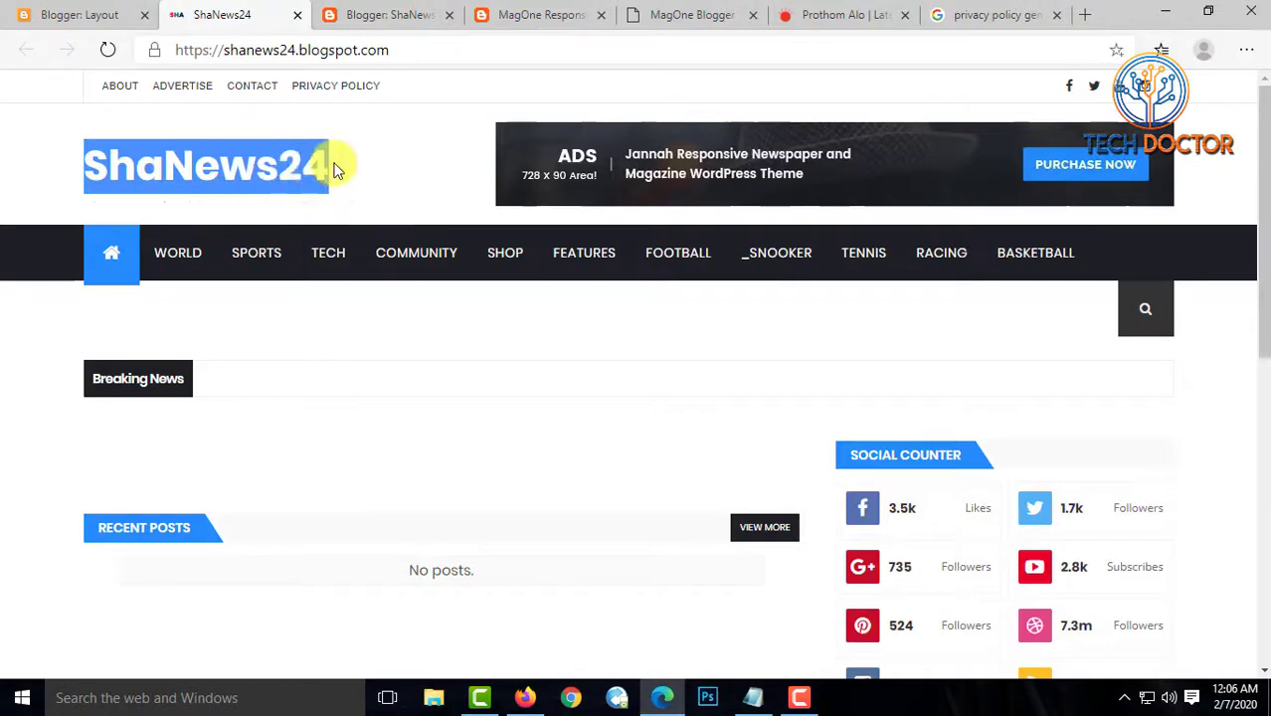
left_click(87, 14)
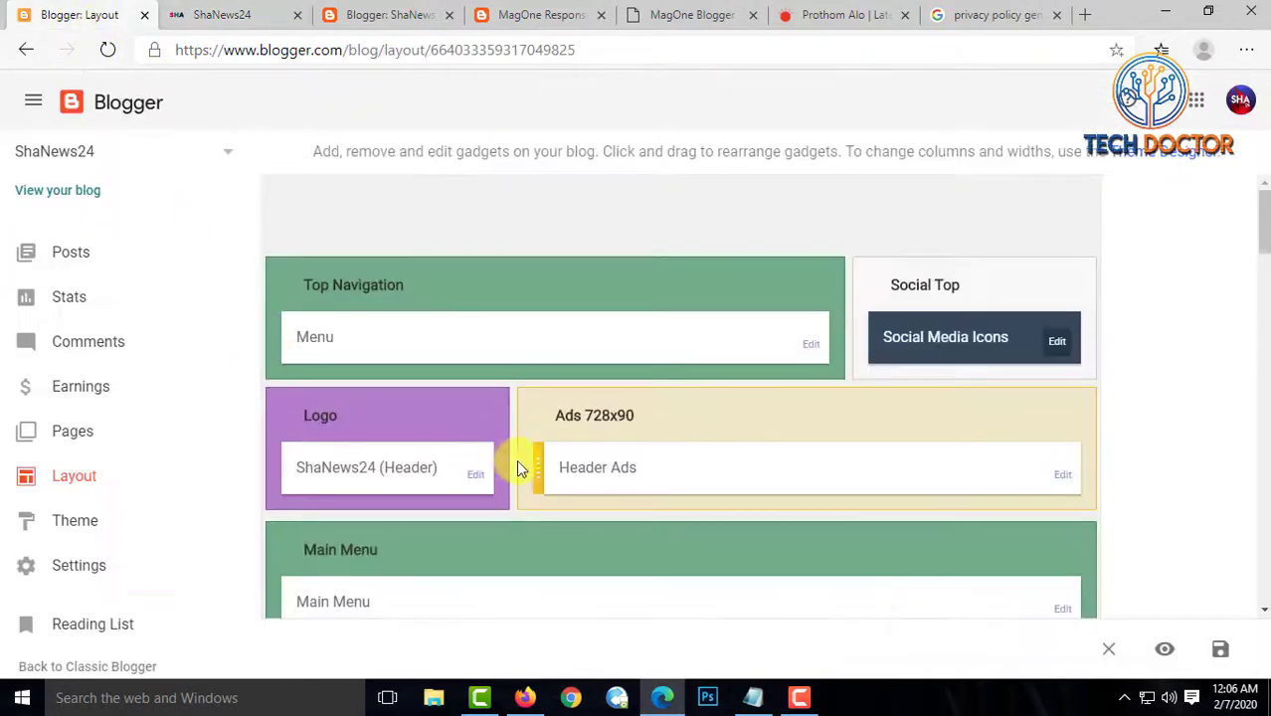
left_click(481, 482)
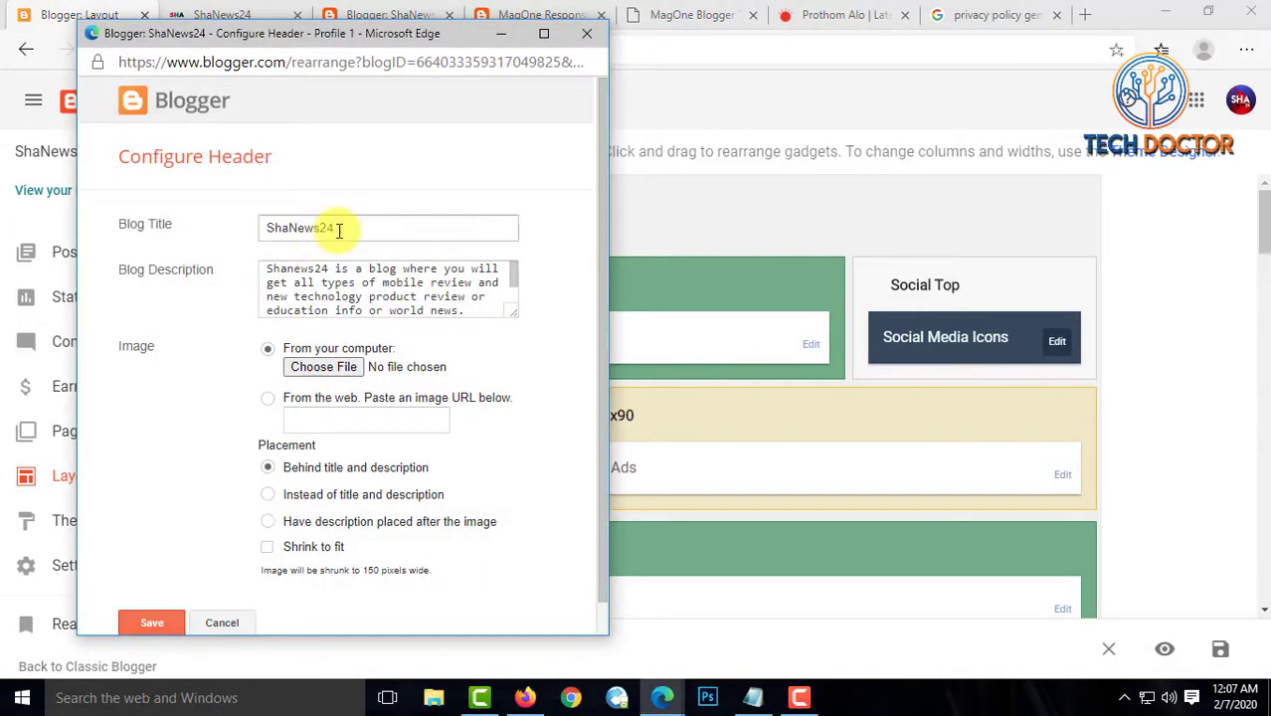
left_click_drag(335, 227, 289, 232)
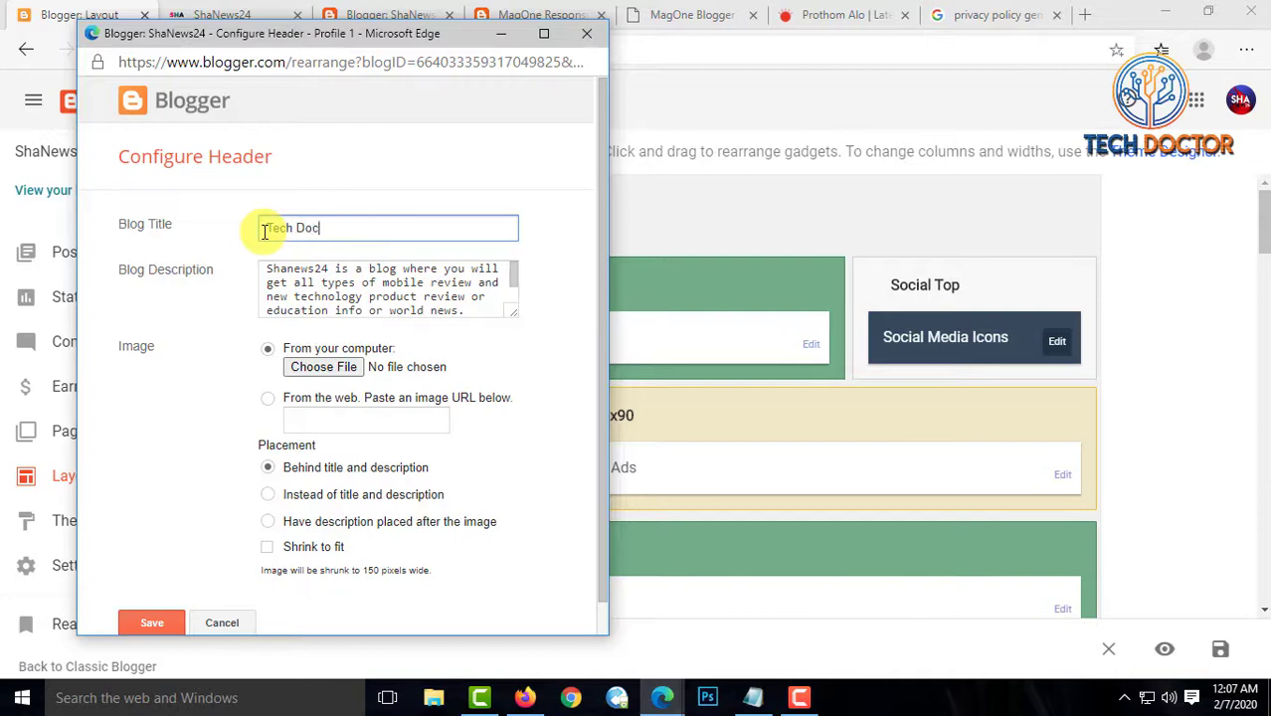
left_click(148, 625)
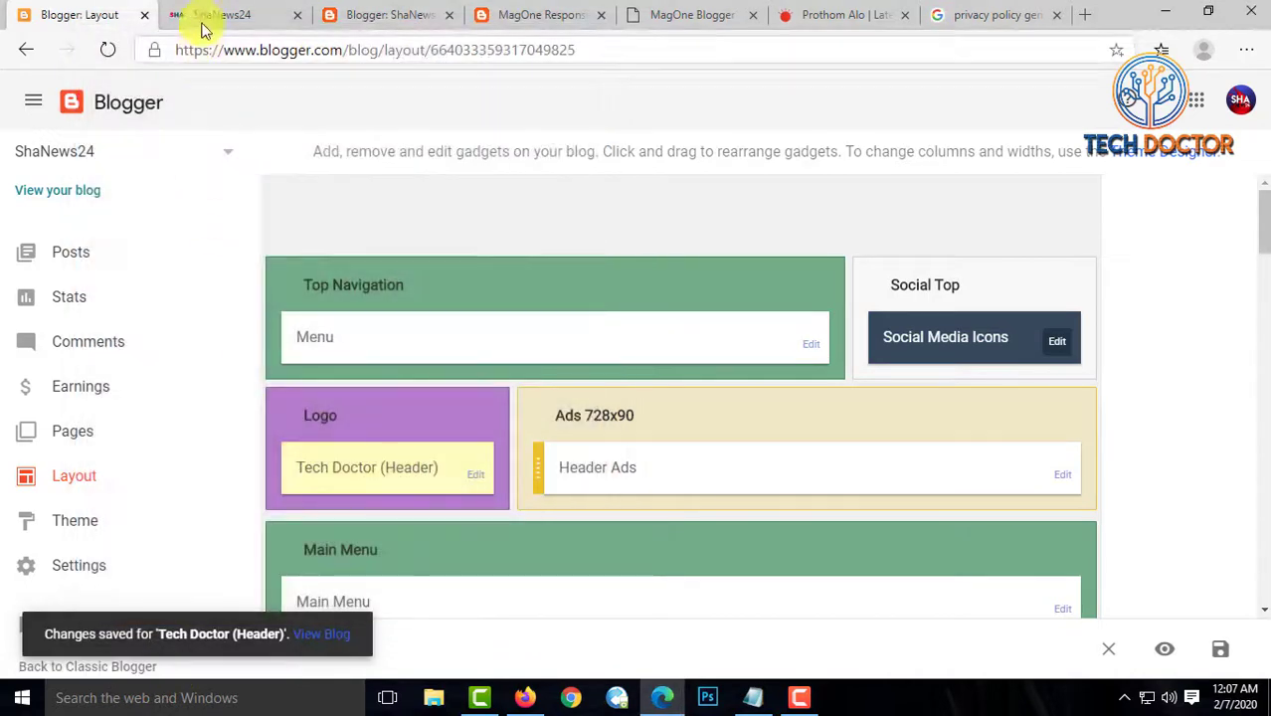
Reload the blog page and check the title text in its header
left_click(206, 16)
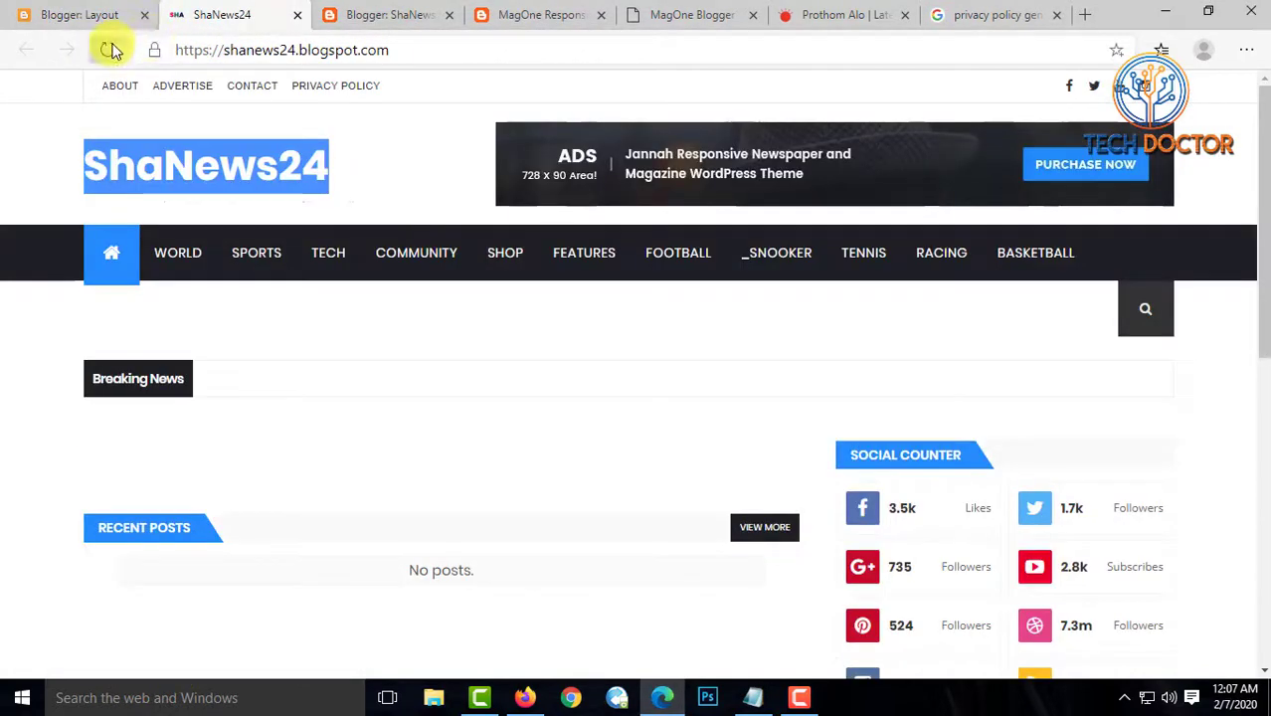
left_click_drag(98, 165, 378, 179)
left_click(156, 165)
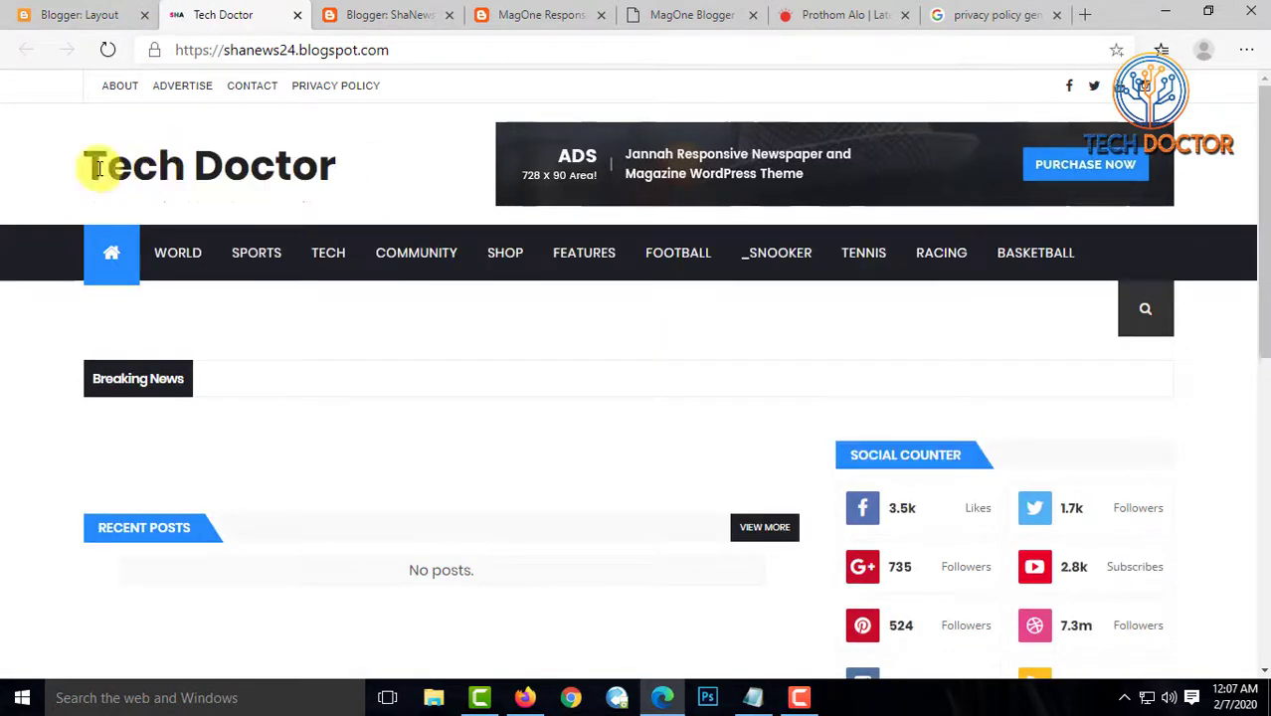
left_click_drag(86, 165, 336, 164)
left_click(353, 164)
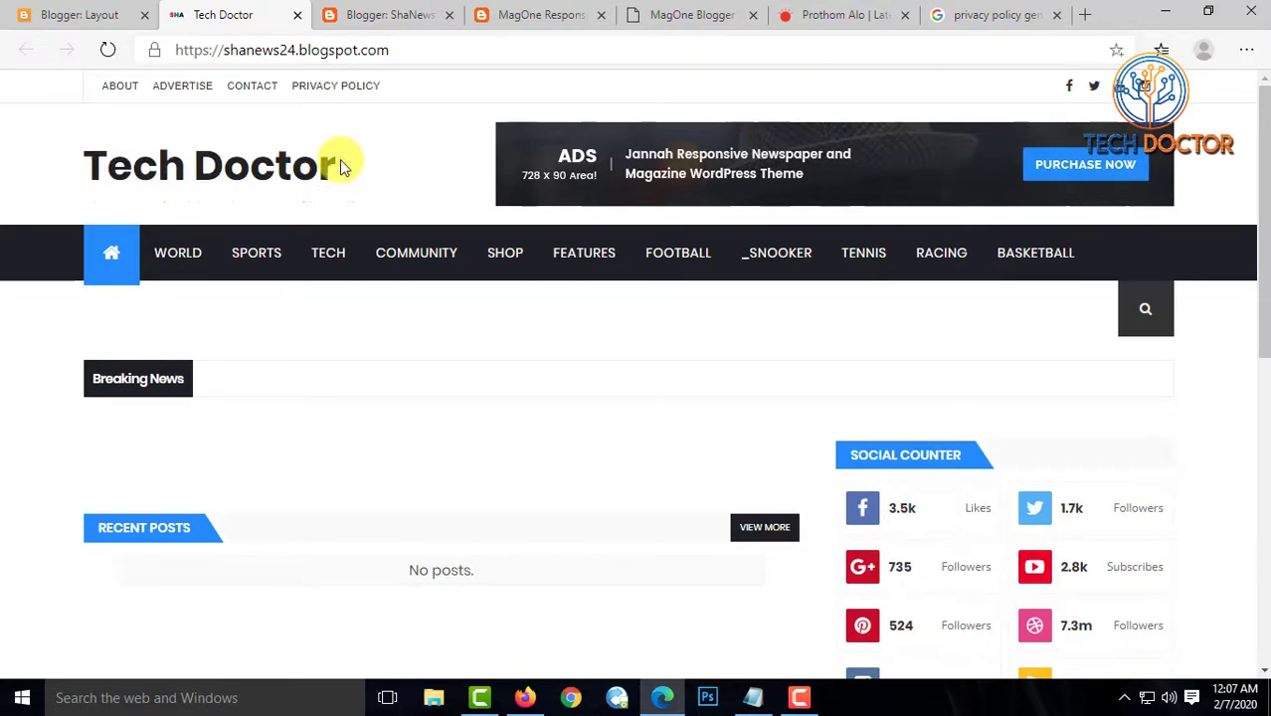
Set the Header gadget's Blog Title back to ShaNews24 using the copied text and save it
left_click(54, 14)
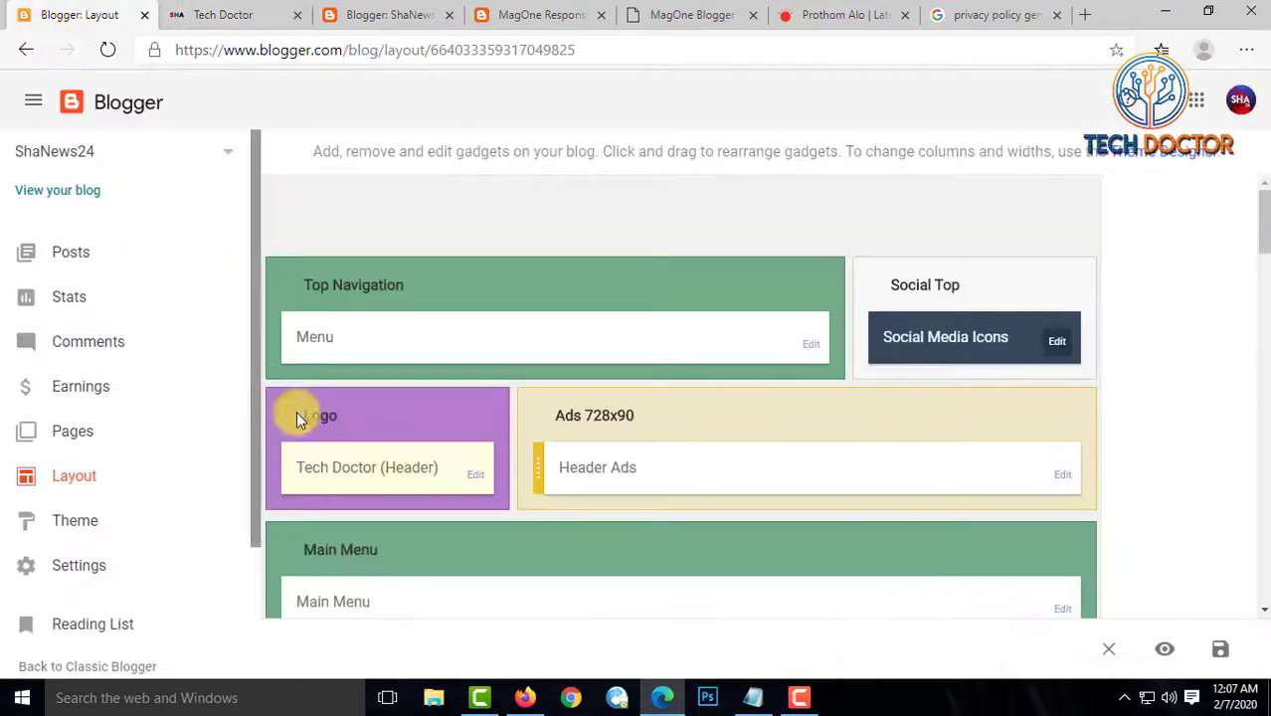
left_click(474, 476)
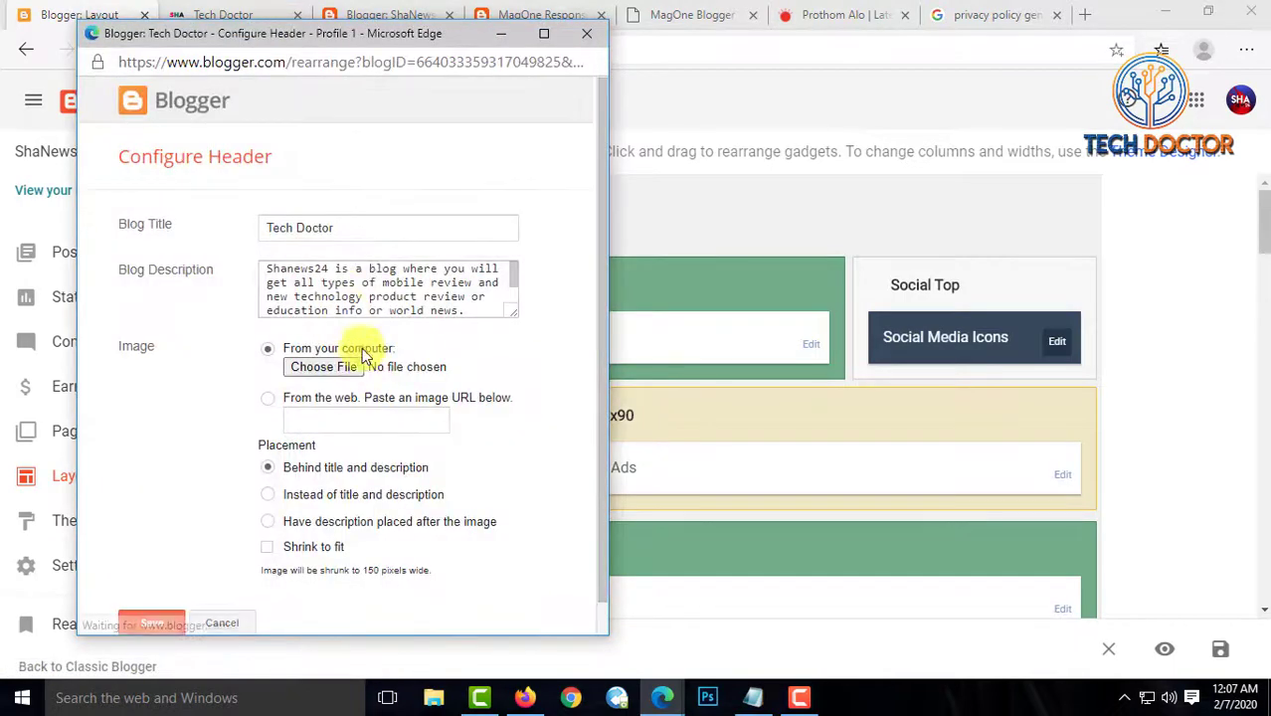
left_click_drag(336, 228, 282, 221)
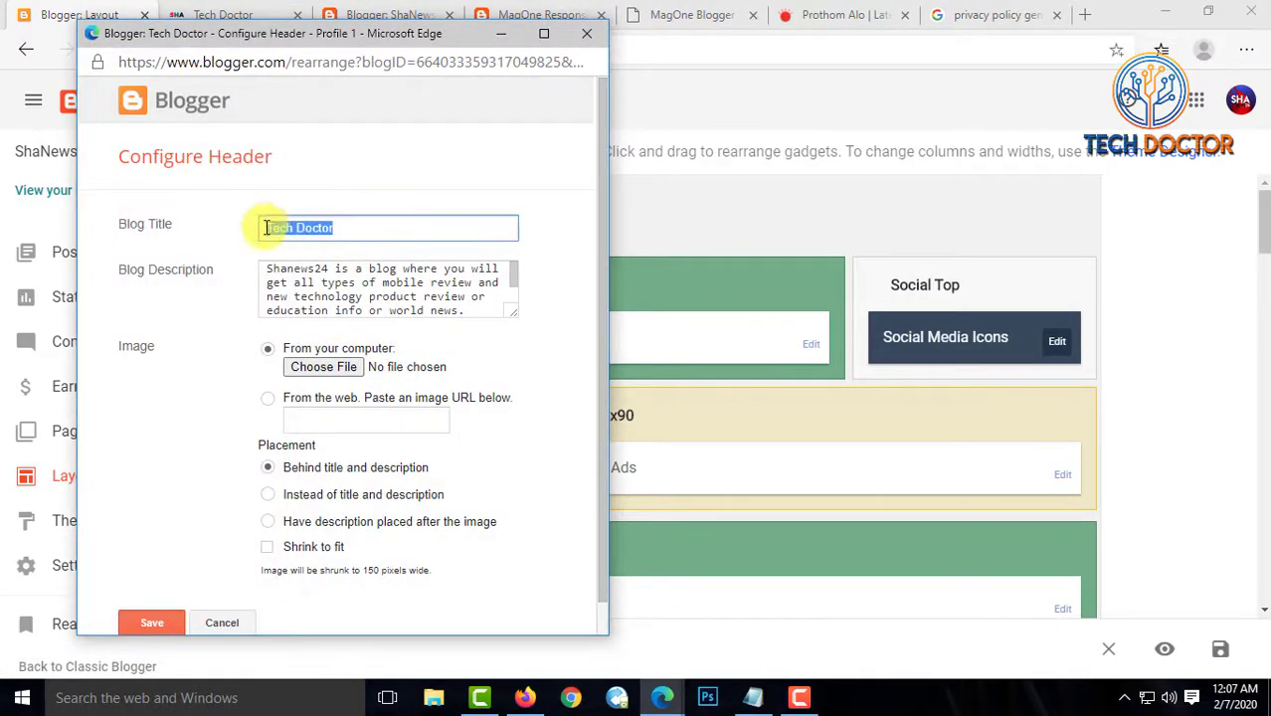
key("ctrl+v")
left_click(159, 622)
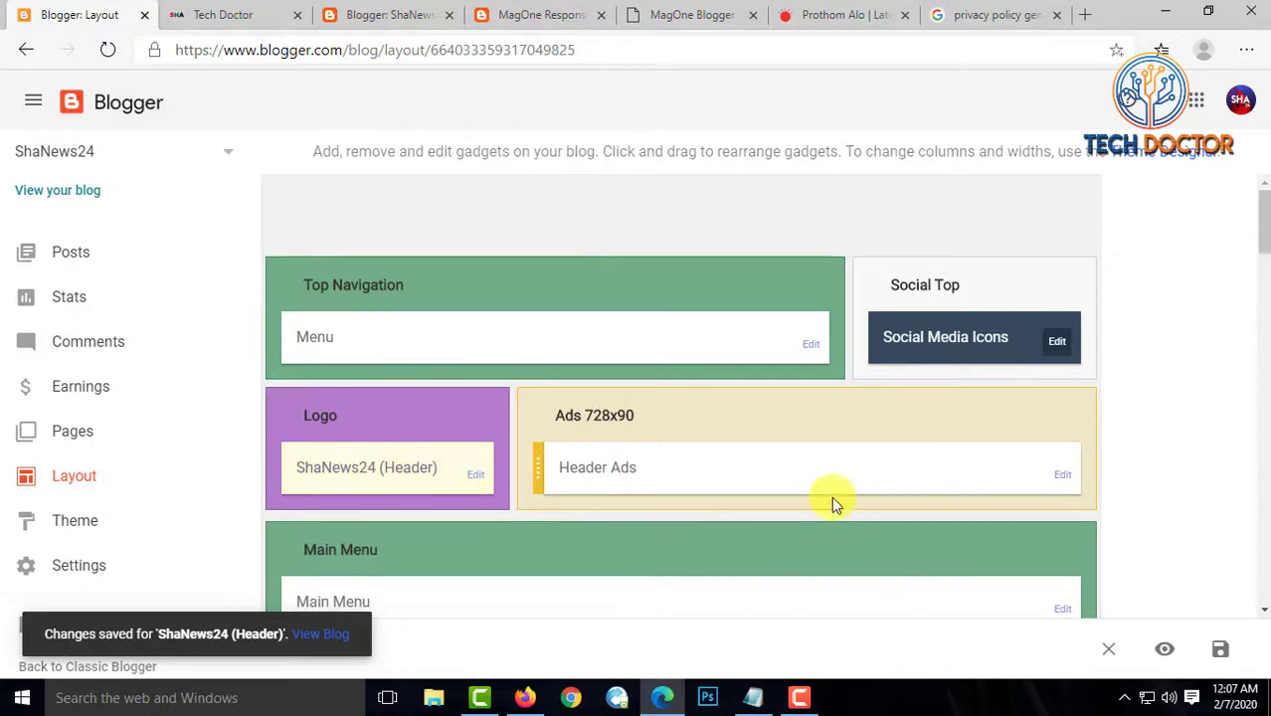
Check the blog's header banner, review the Header Ads gadget's image code, and cancel its settings without changes
left_click(258, 14)
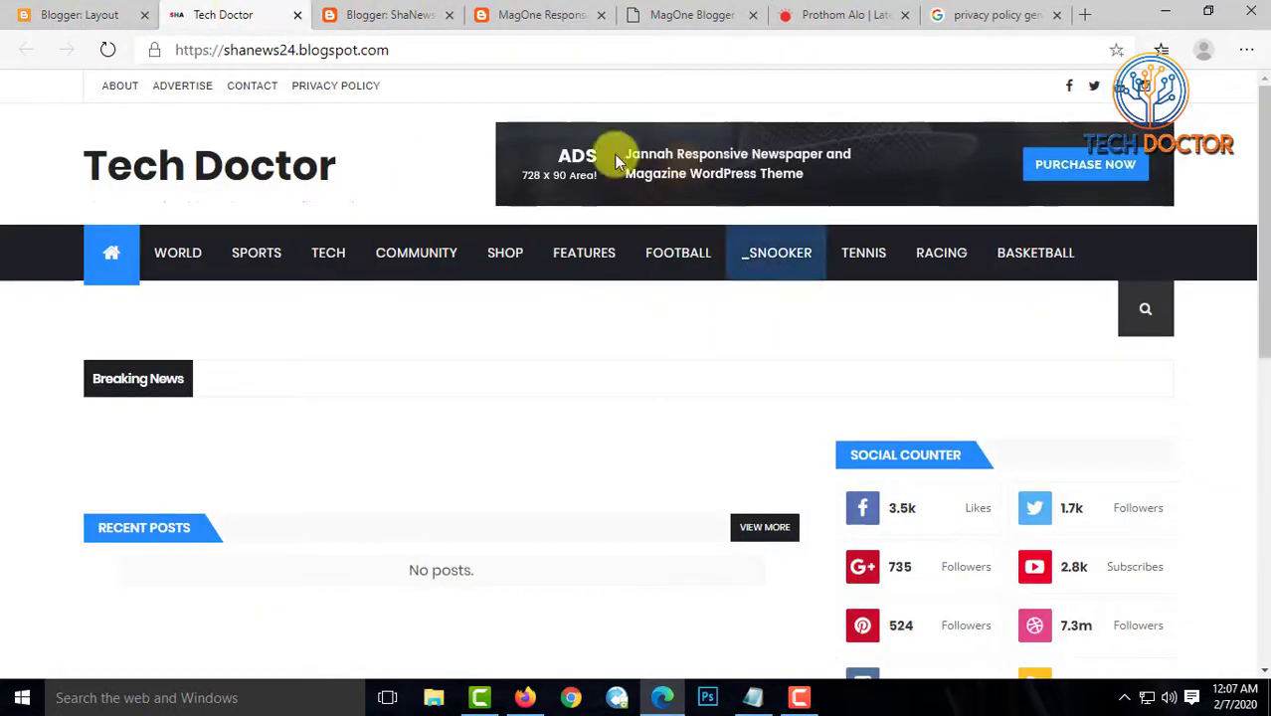
left_click(86, 14)
left_click(1059, 474)
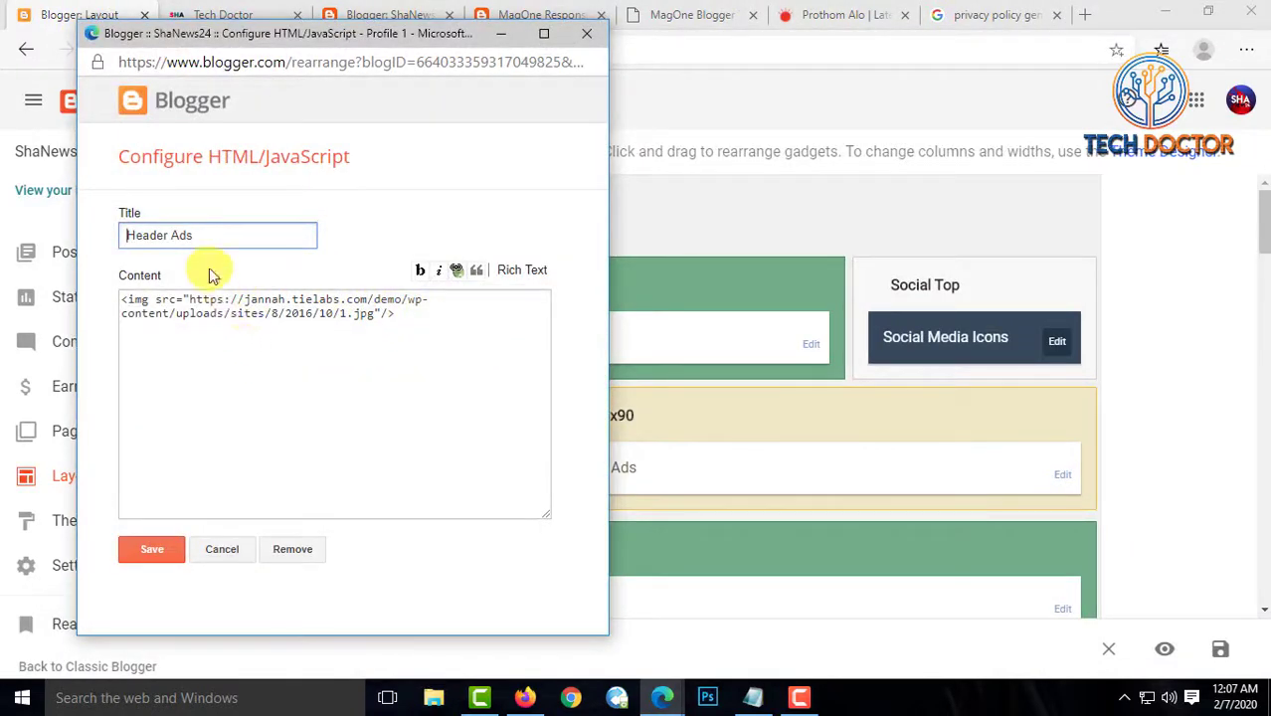
left_click(415, 336)
left_click_drag(414, 336, 117, 297)
left_click(237, 363)
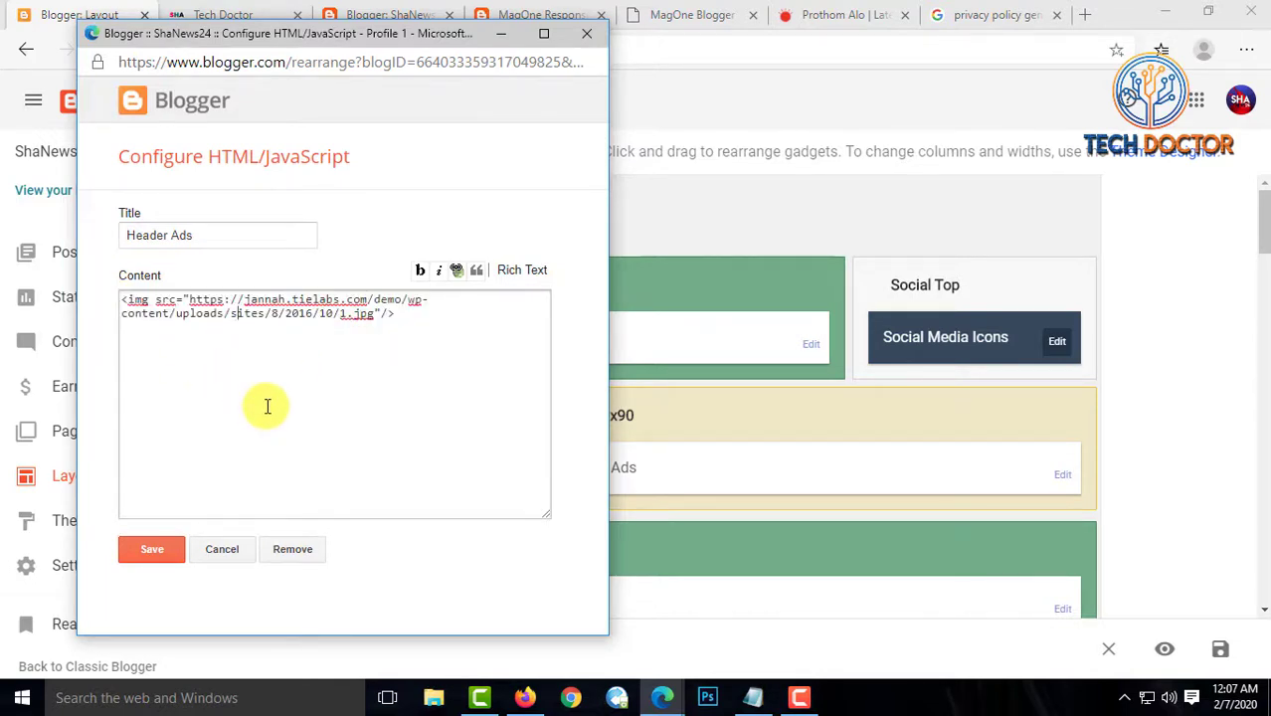
left_click(236, 556)
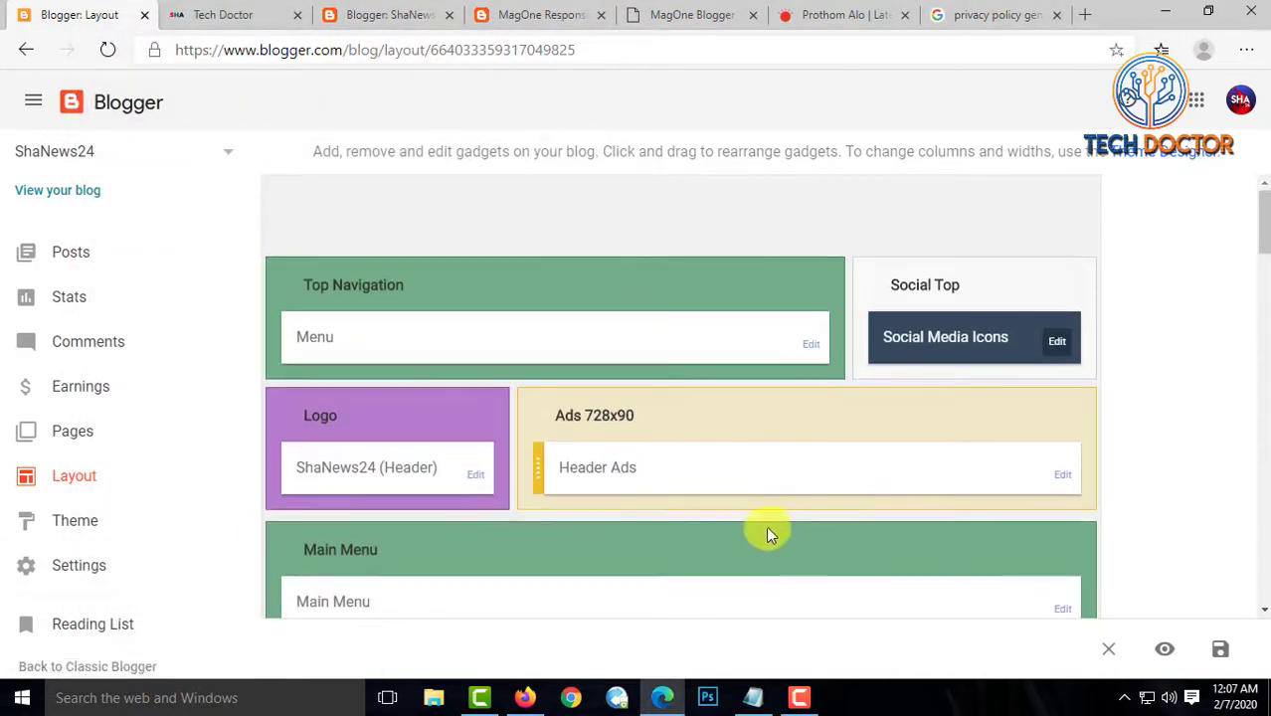
scroll(766, 526, "down", 2)
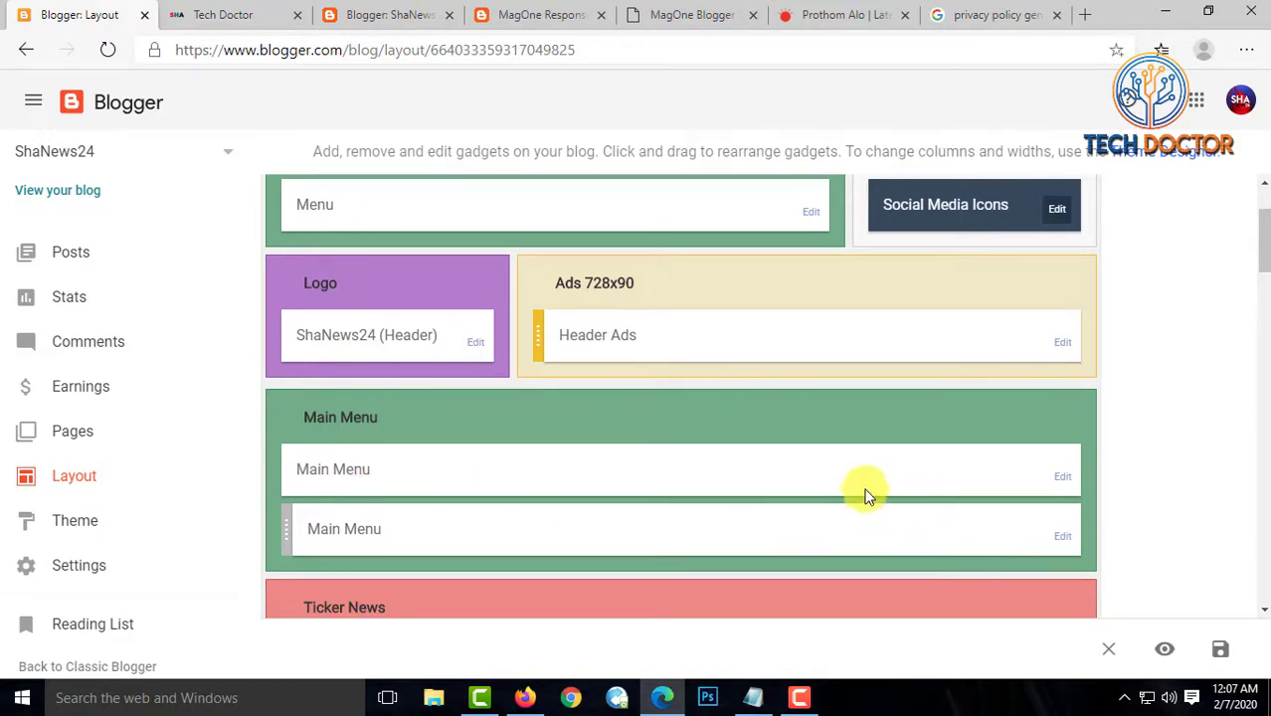
Check the navigation bar on the blog page and view the first Main Menu gadget's link list, closing it without changes
left_click(206, 15)
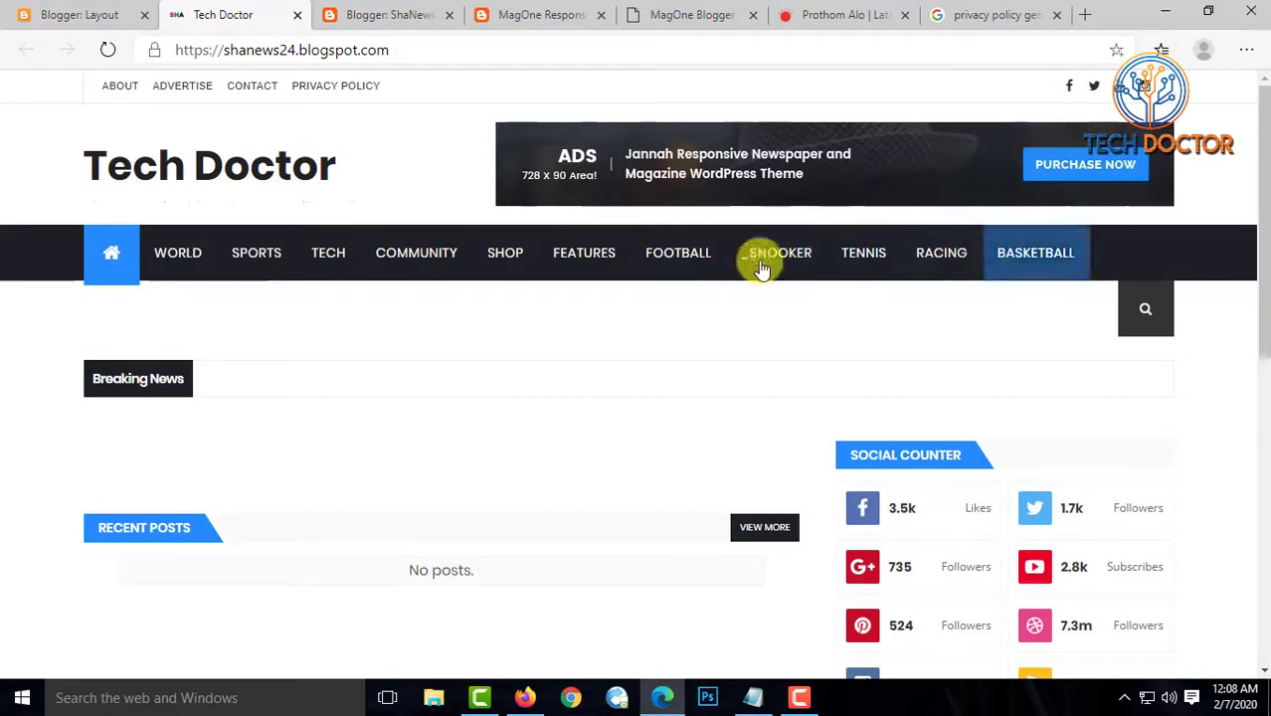
left_click(78, 14)
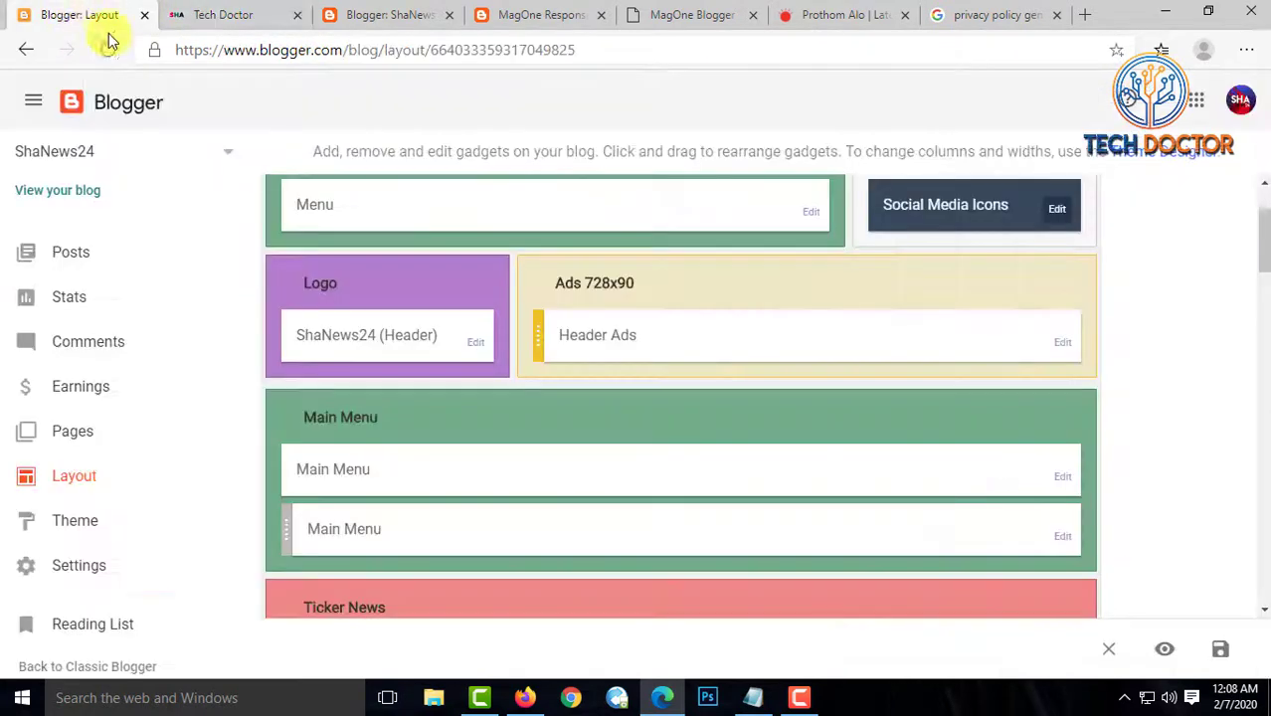
left_click(1064, 478)
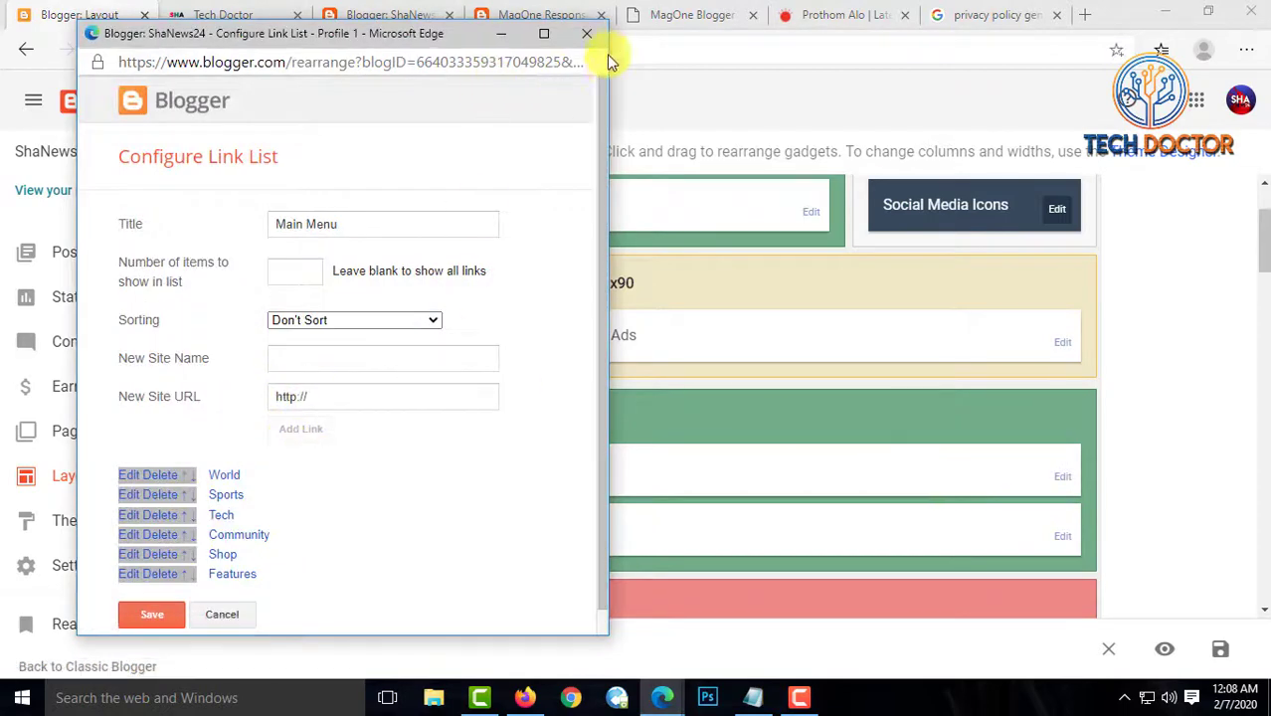
left_click(588, 33)
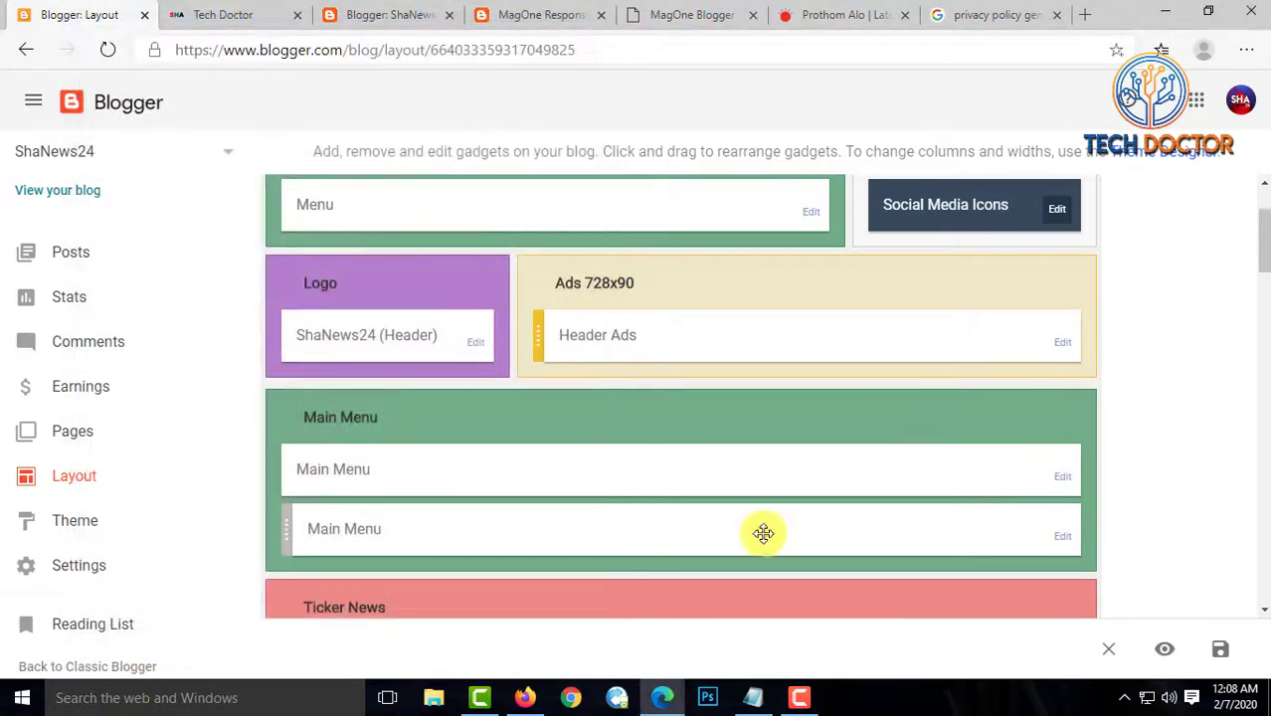
Delete the Features and World links from the first Main Menu gadget and save it
left_click(1062, 477)
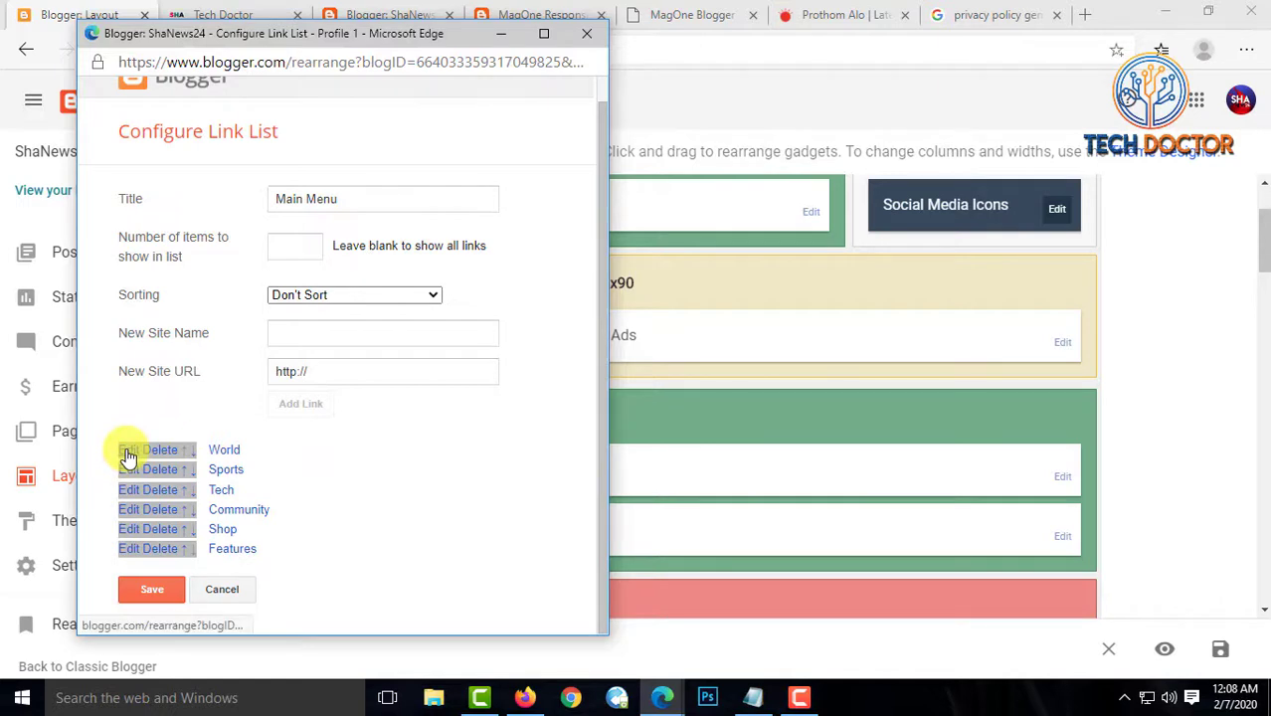
left_click(319, 333)
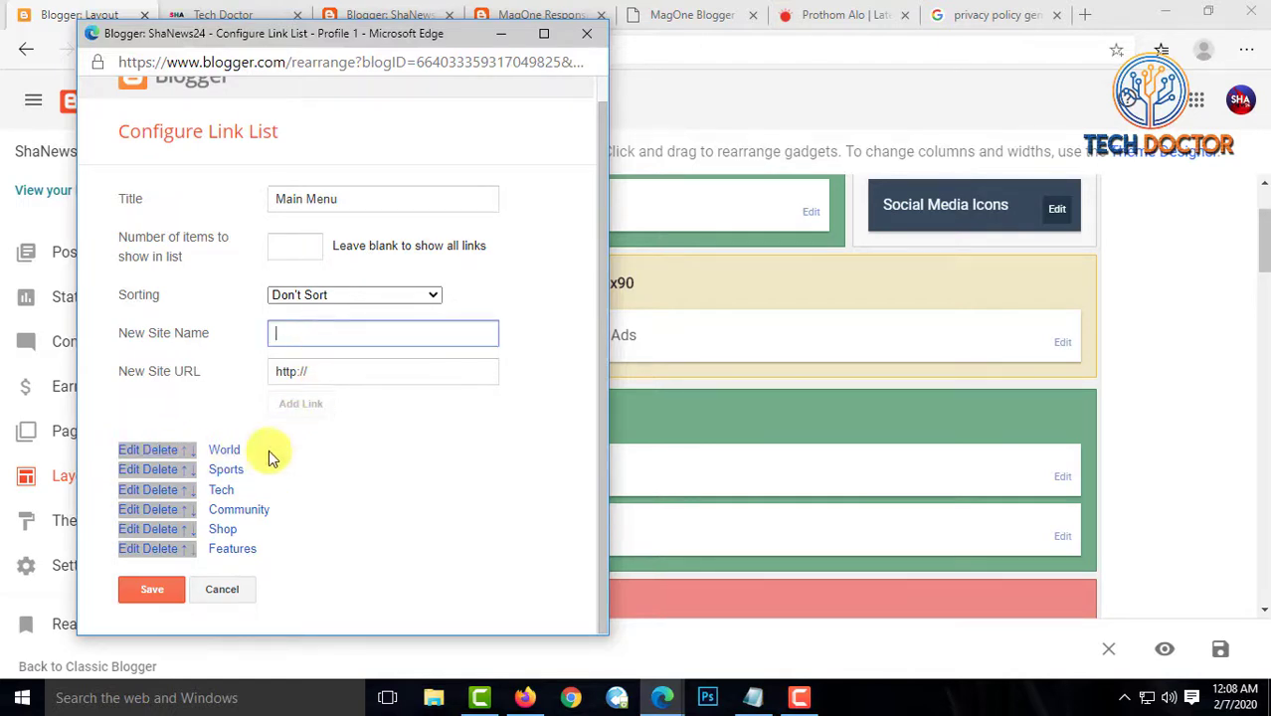
scroll(161, 560, "up", 1)
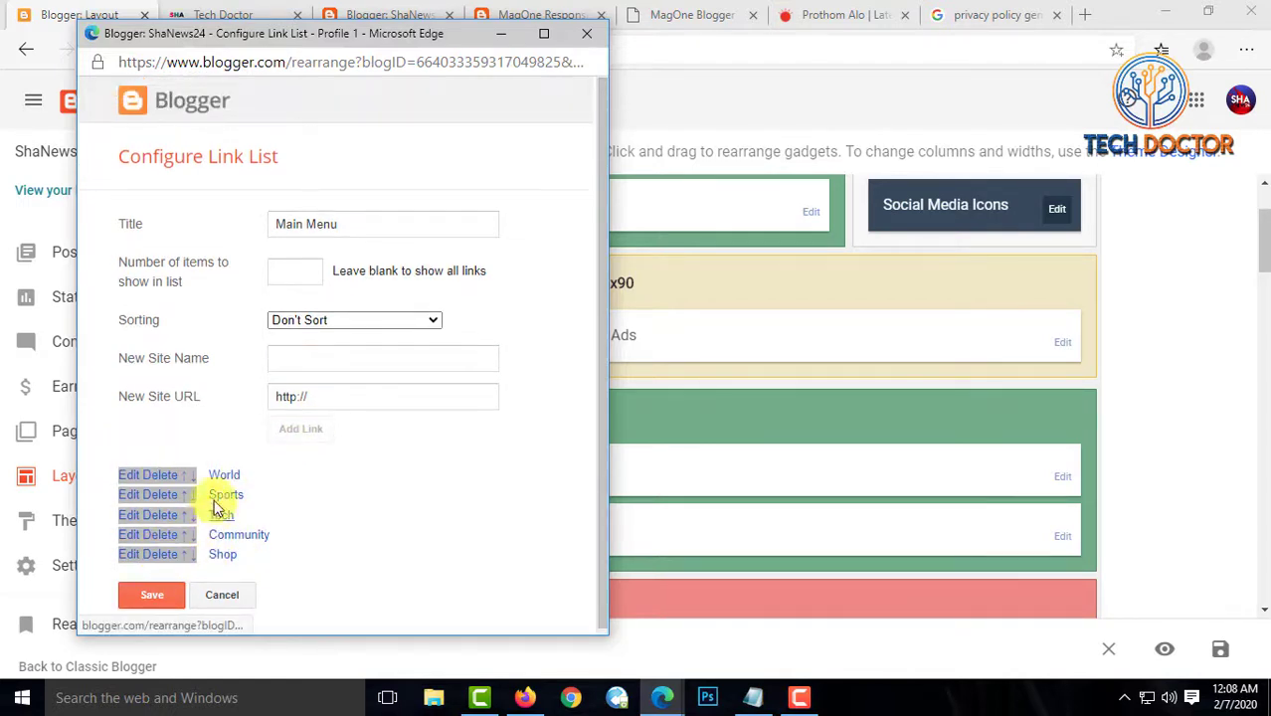
left_click(161, 481)
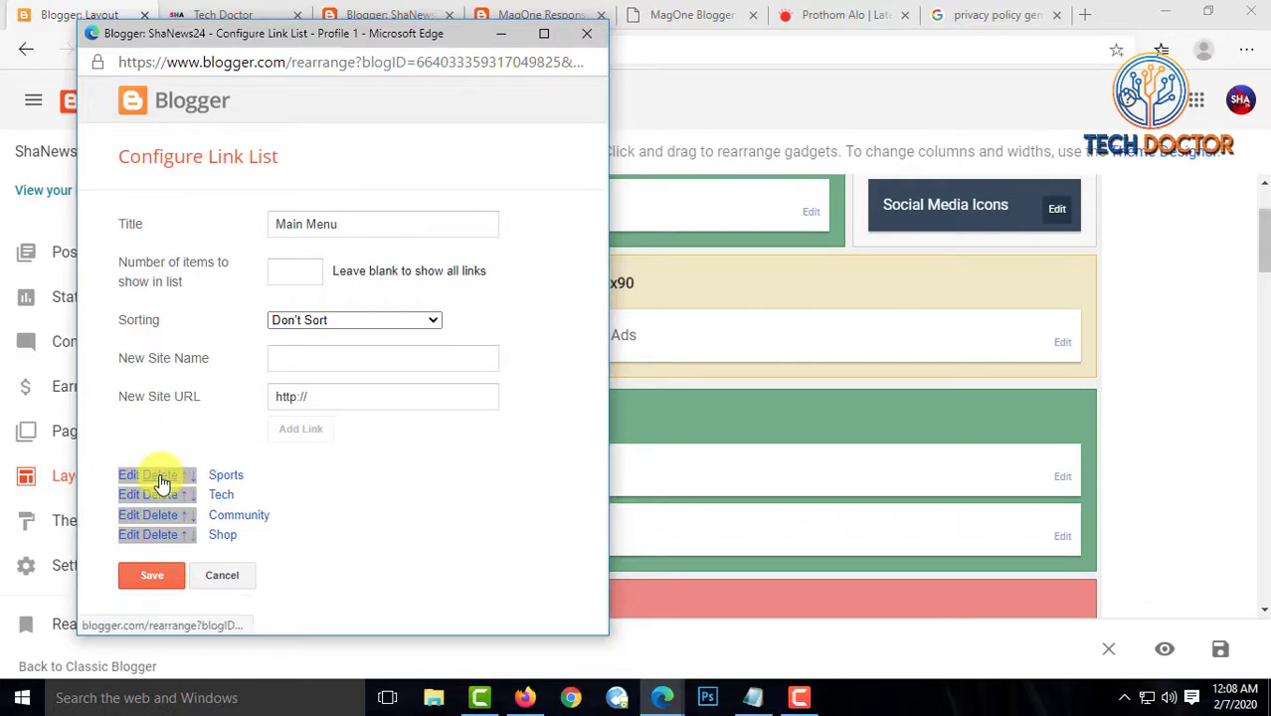
left_click(161, 577)
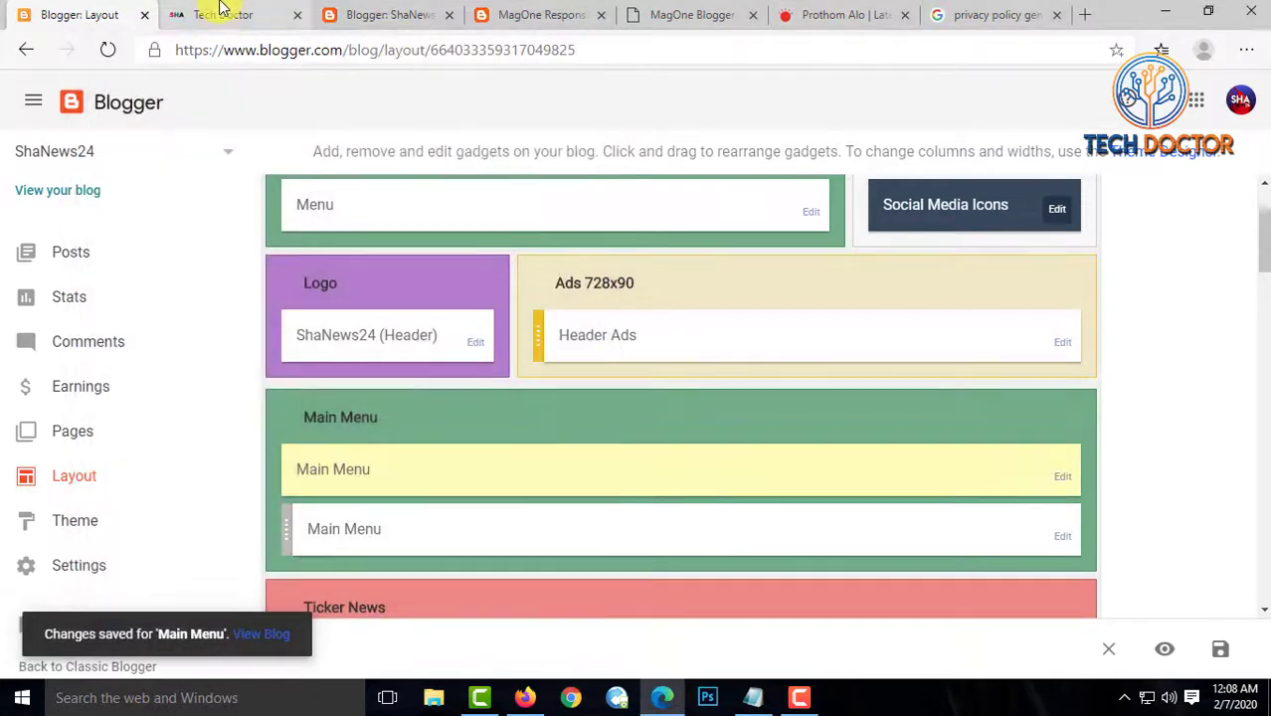
Reload the blog page and check which links its navigation bar shows, then return to the layout
left_click(223, 14)
left_click(108, 50)
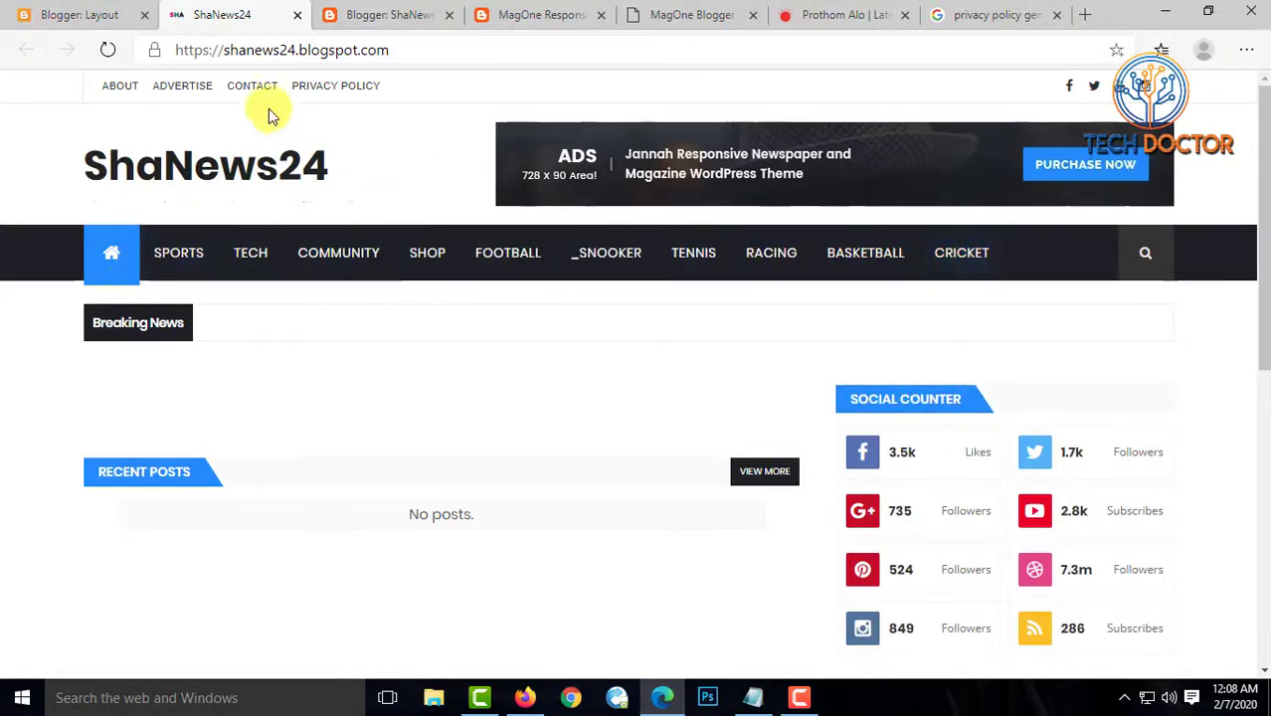
left_click(80, 12)
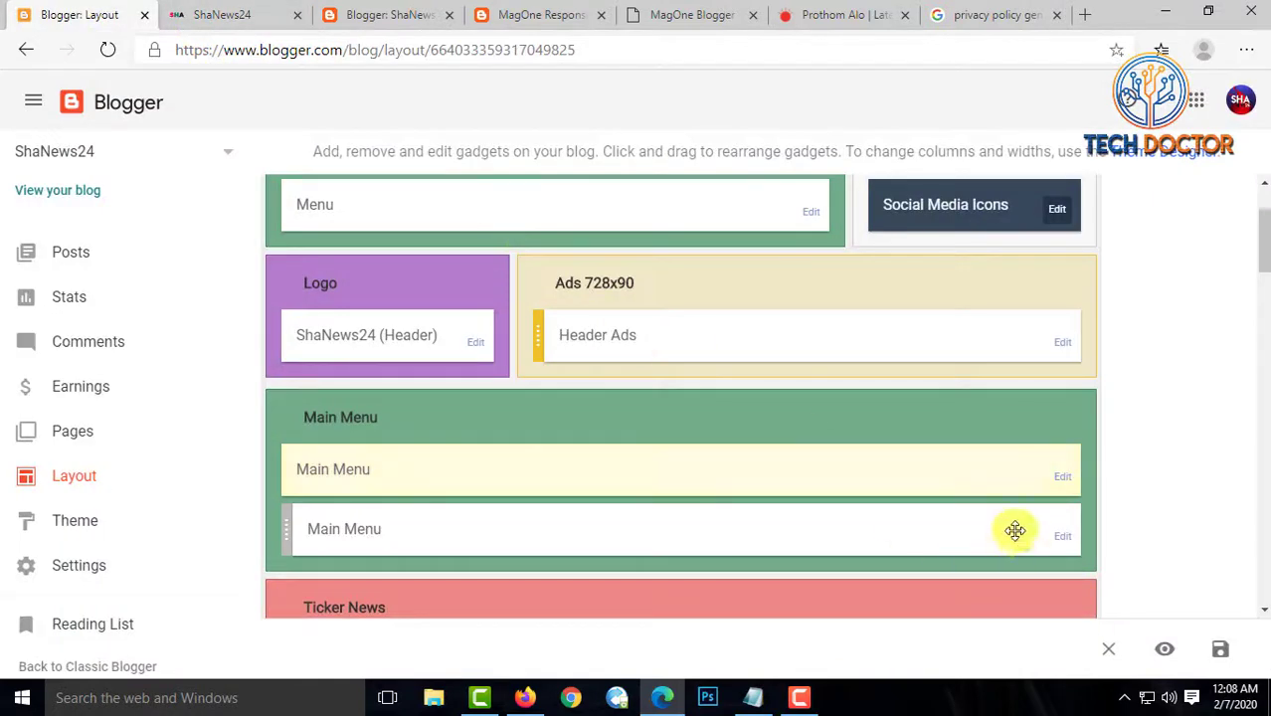
Remove the second Main Menu gadget, which holds the Football to cricket links, from the blog layout
left_click(1060, 550)
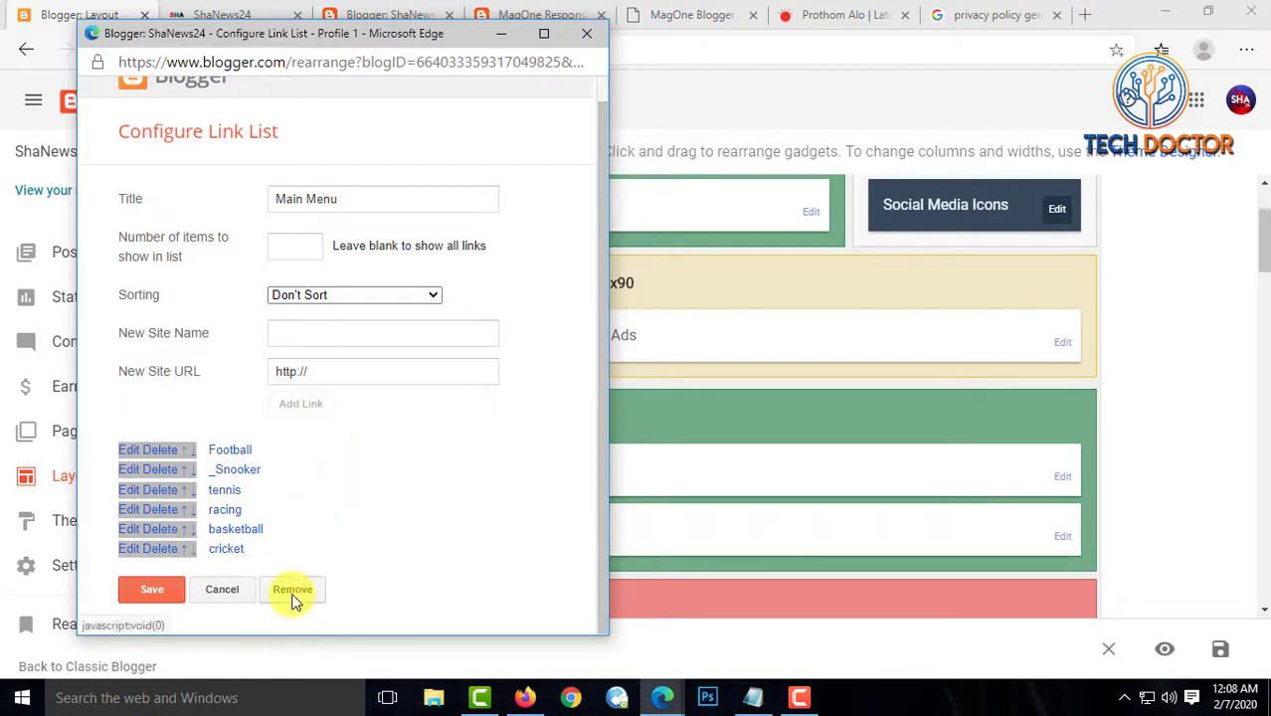
left_click(293, 594)
left_click(430, 177)
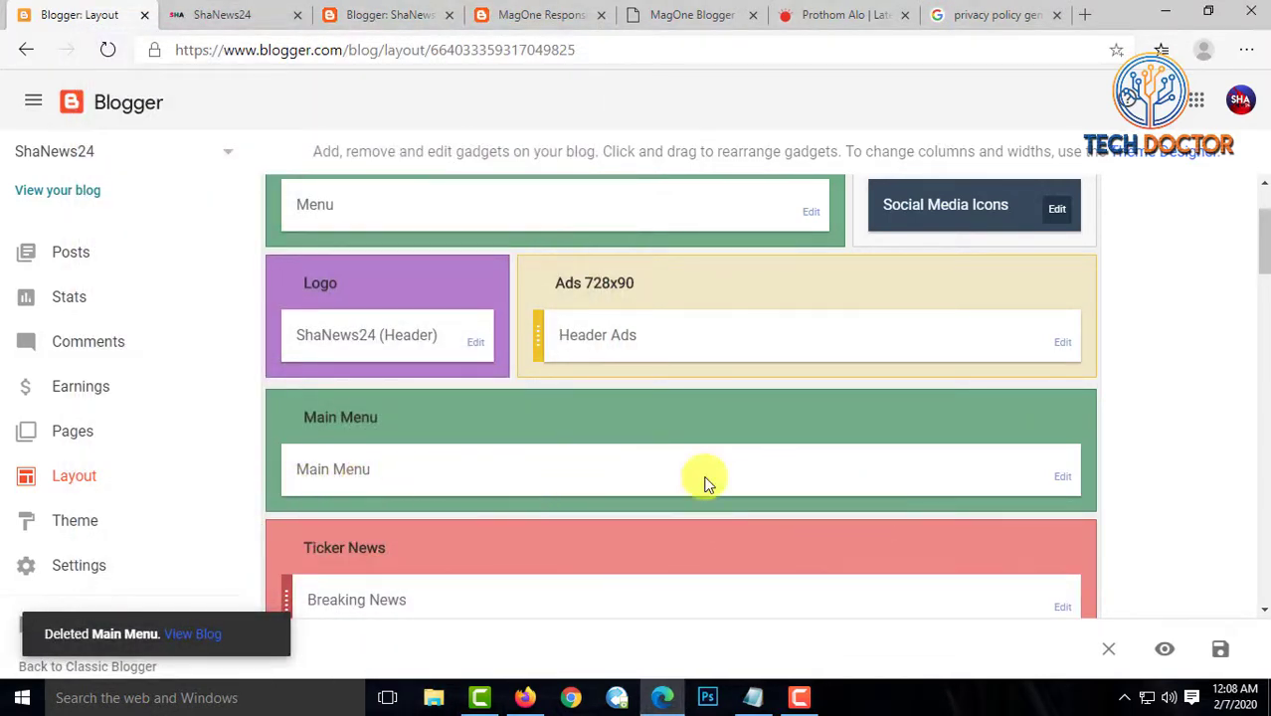
Review the remaining Main Menu gadget's links without changes, then reload the blog page to compare its navigation bar
left_click(1059, 479)
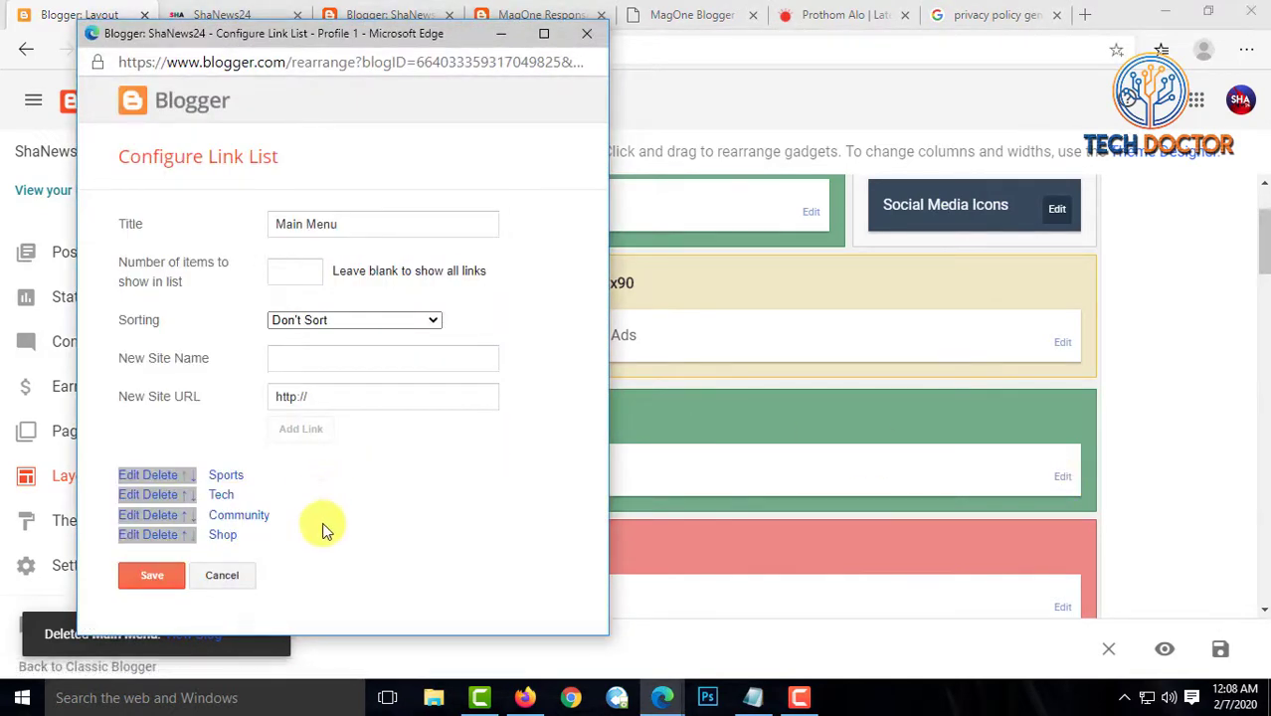
left_click(225, 577)
left_click(221, 14)
left_click(108, 50)
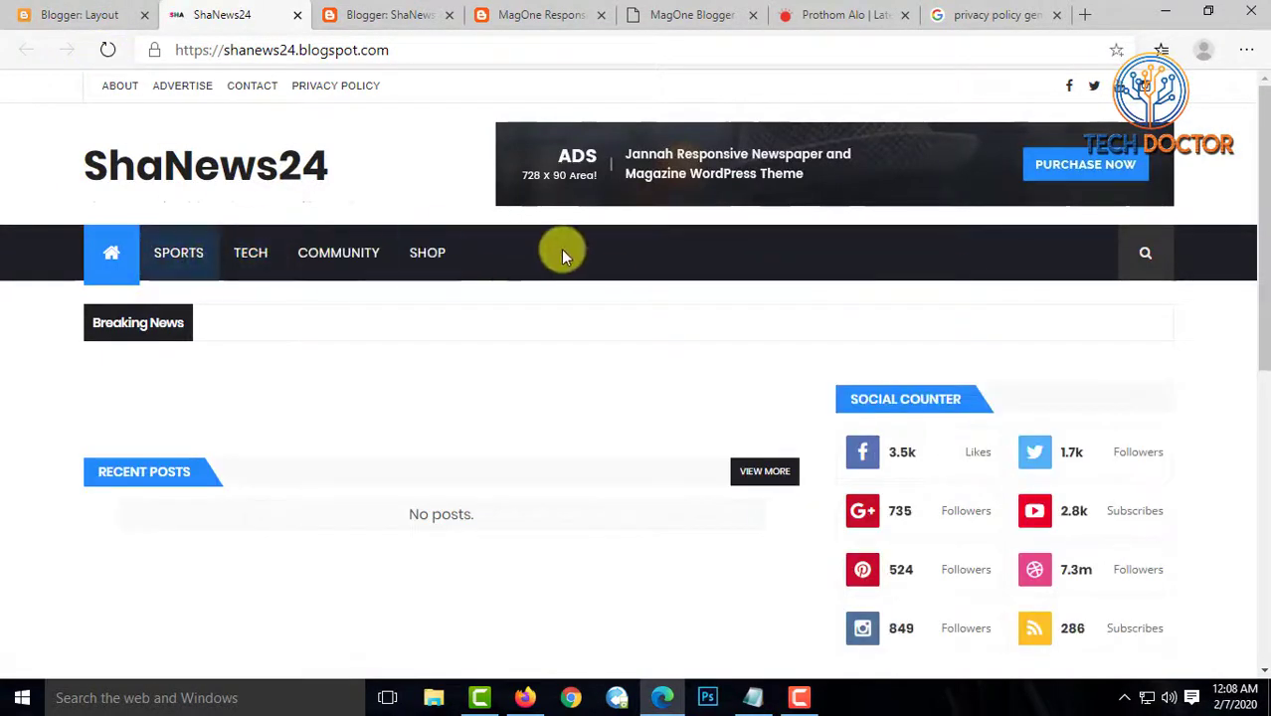
left_click(60, 14)
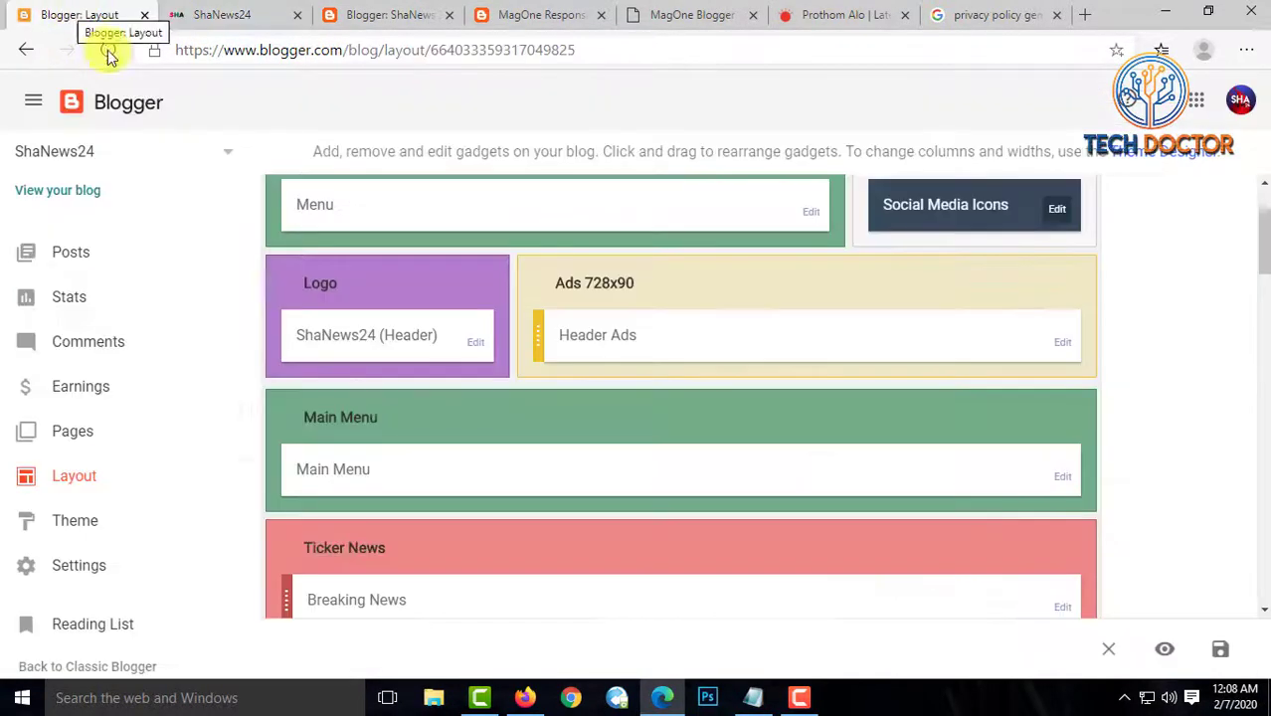
left_click(1060, 481)
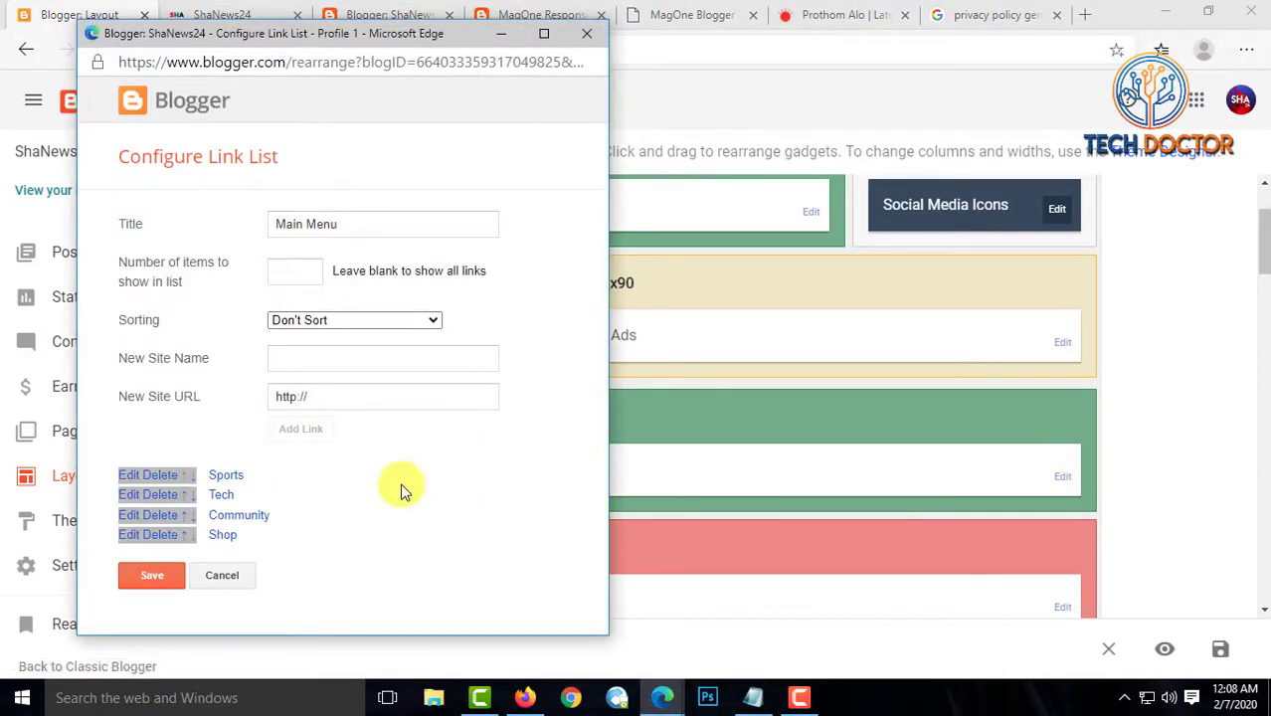
left_click(314, 360)
type("Jobs")
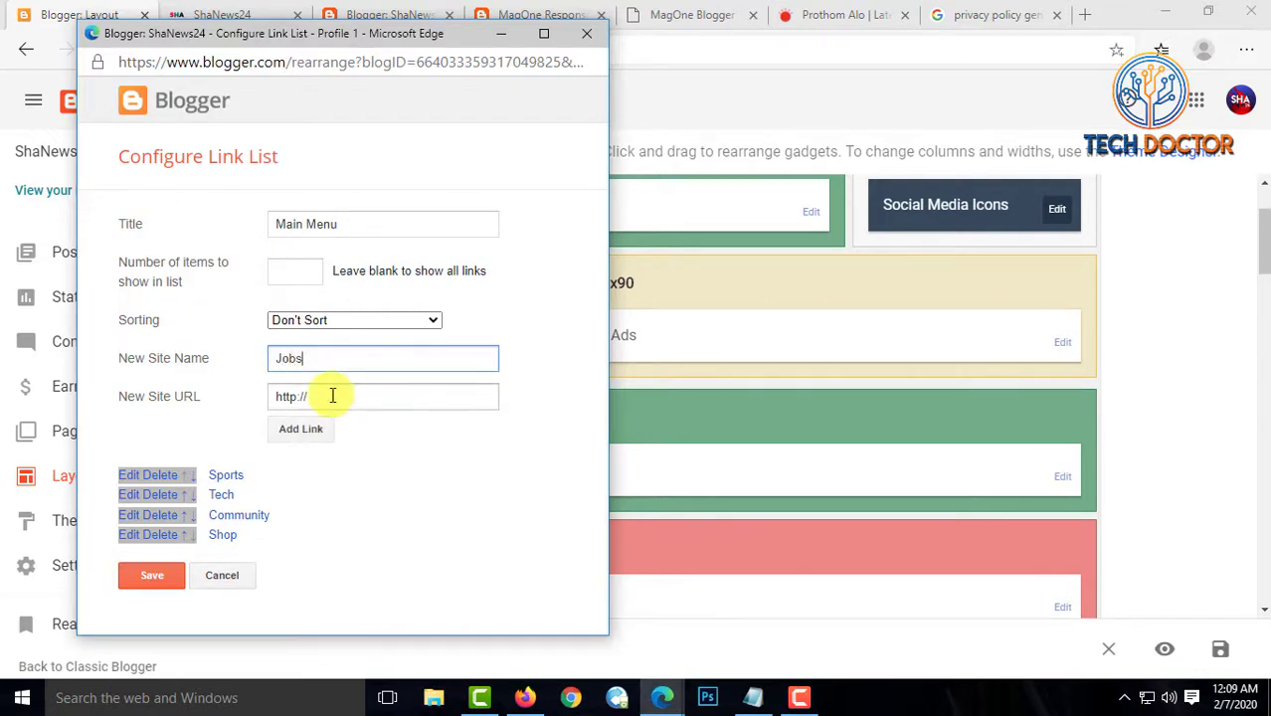
left_click(300, 433)
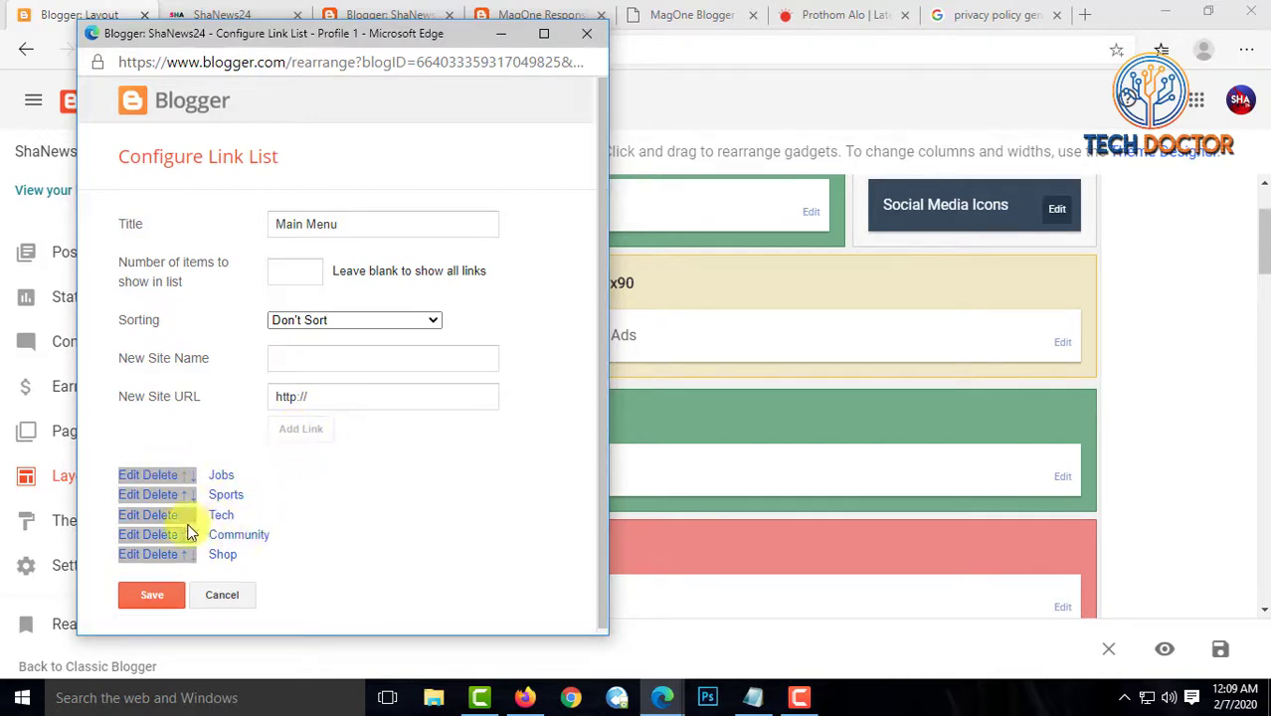
Rename the Community link to English and save the Main Menu gadget
left_click(130, 538)
left_click_drag(380, 540, 306, 544)
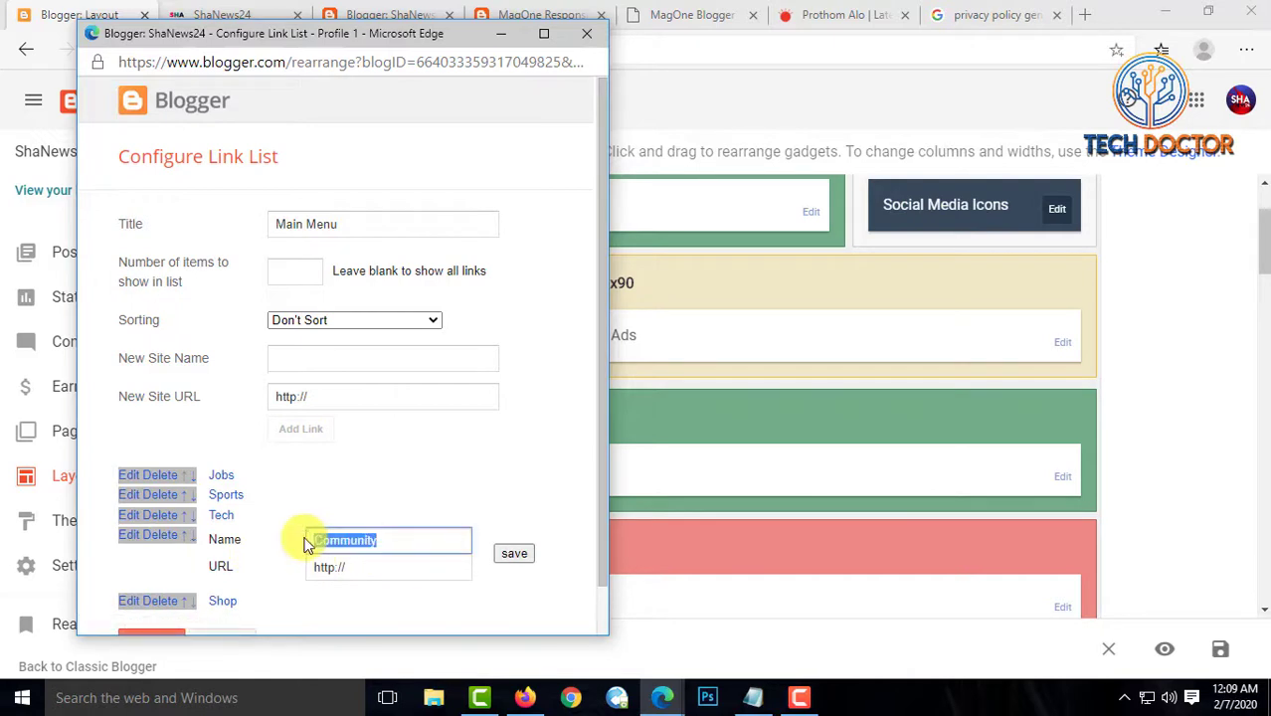
type("English")
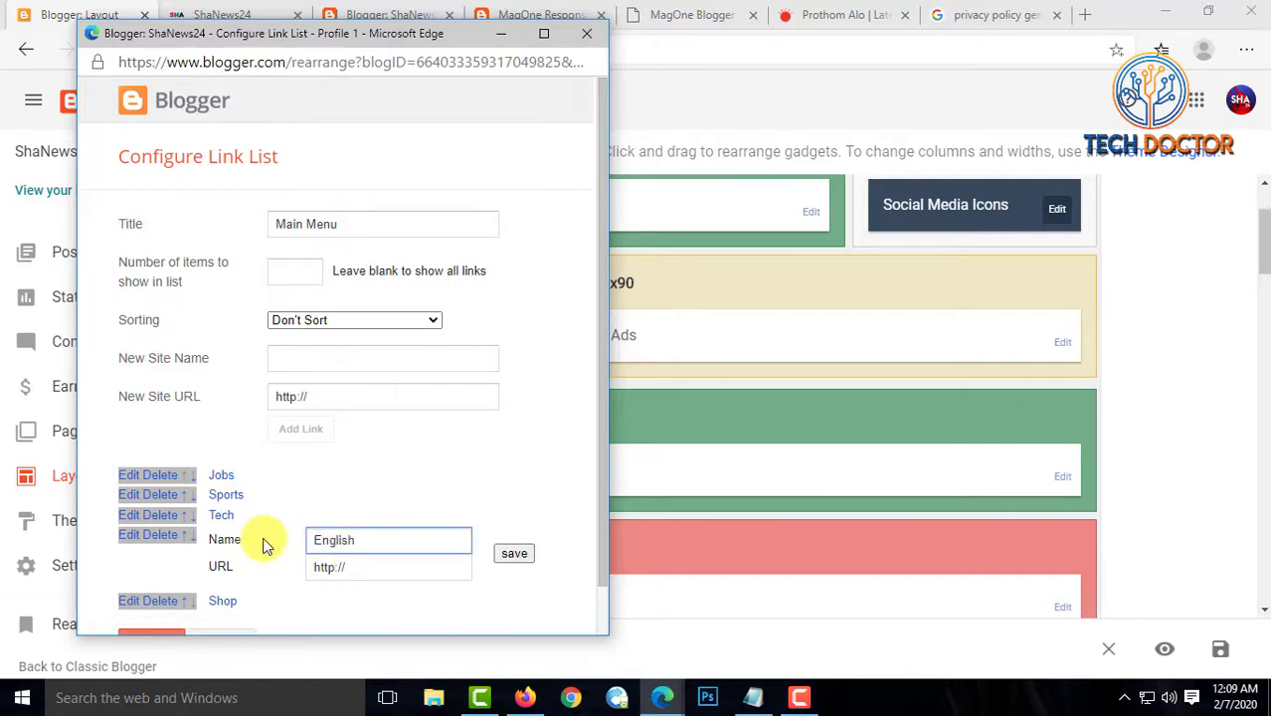
left_click(513, 555)
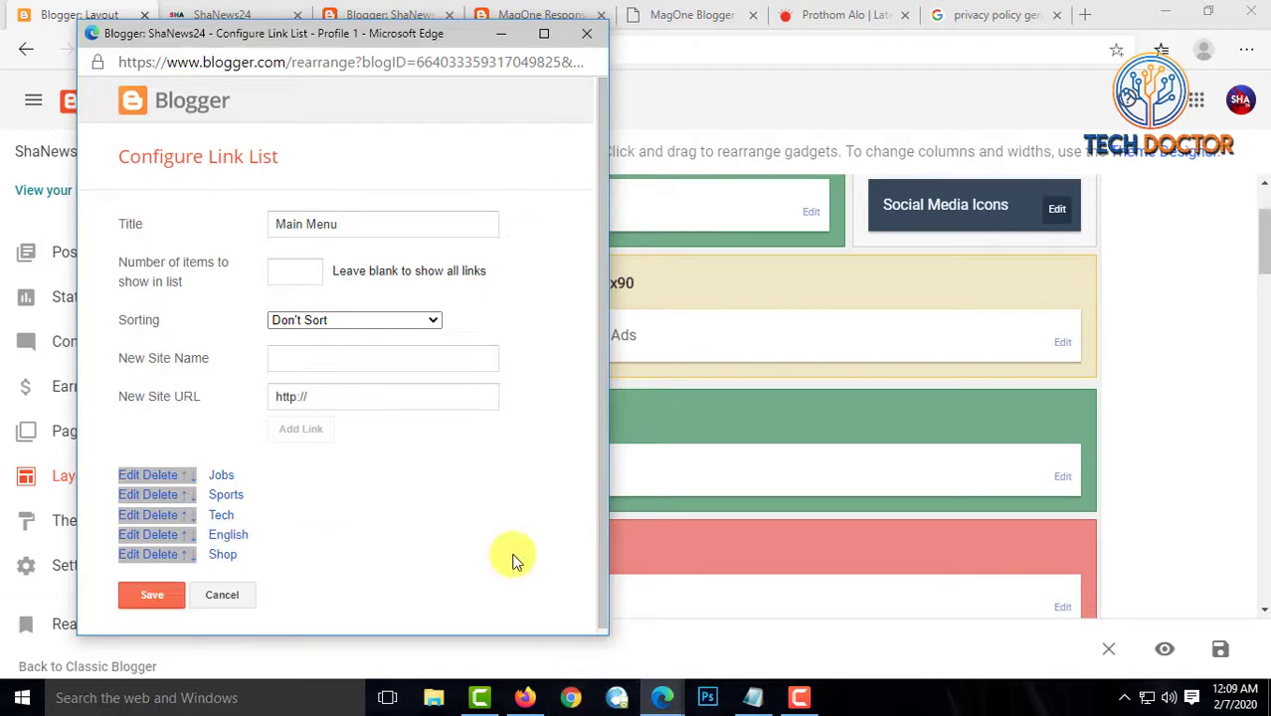
left_click(152, 595)
Reload the blog page, test the Jobs link in the navigation bar, and look over the homepage sections before returning to the layout
left_click(220, 14)
left_click(108, 50)
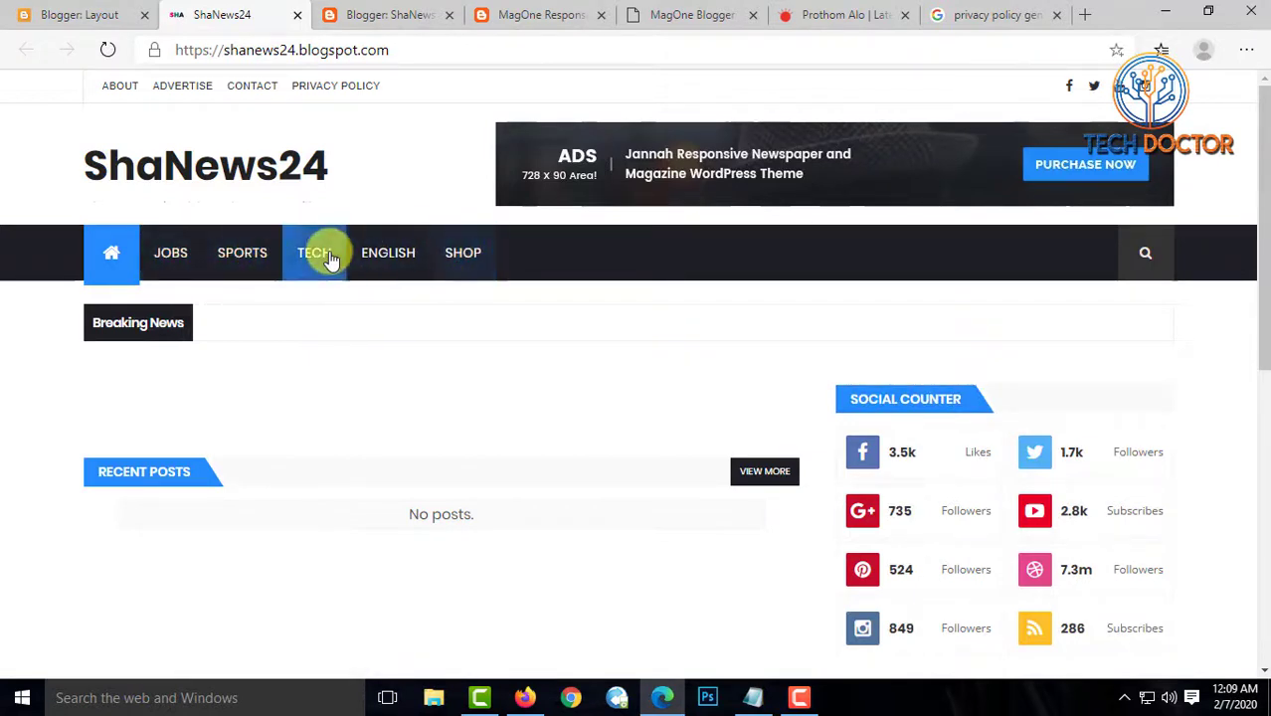
left_click(100, 18)
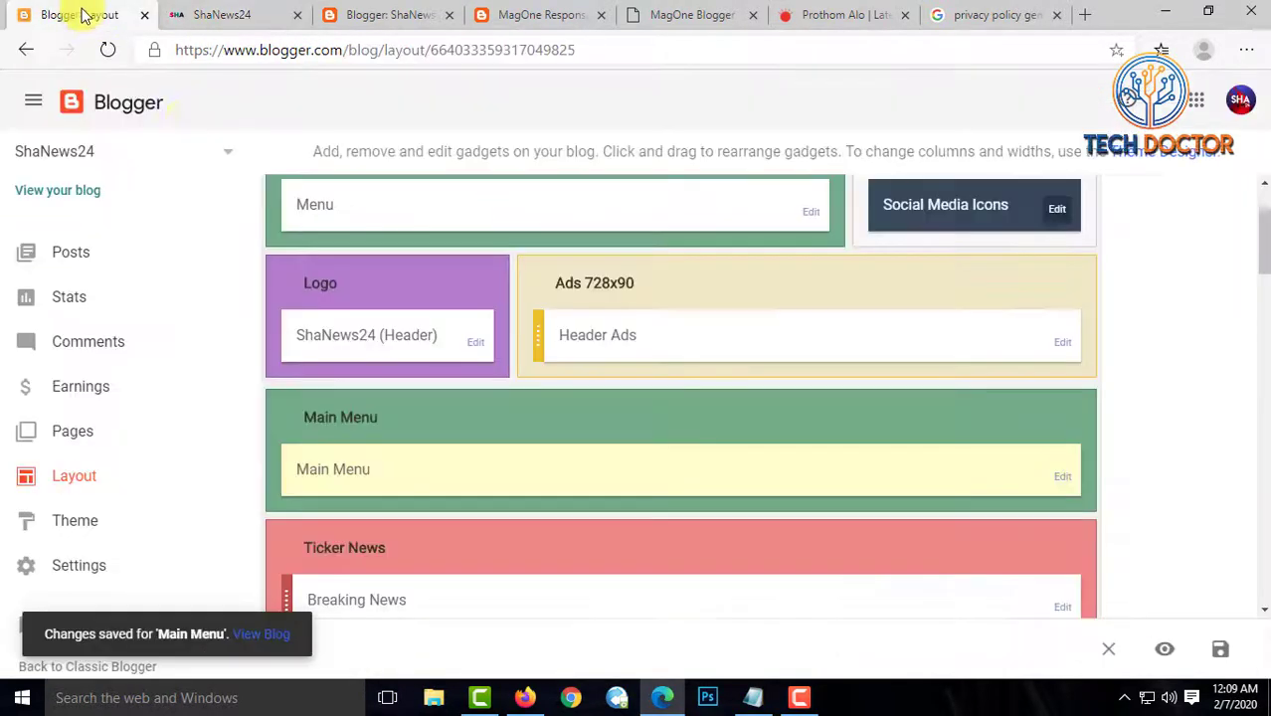
left_click(197, 15)
left_click(187, 261)
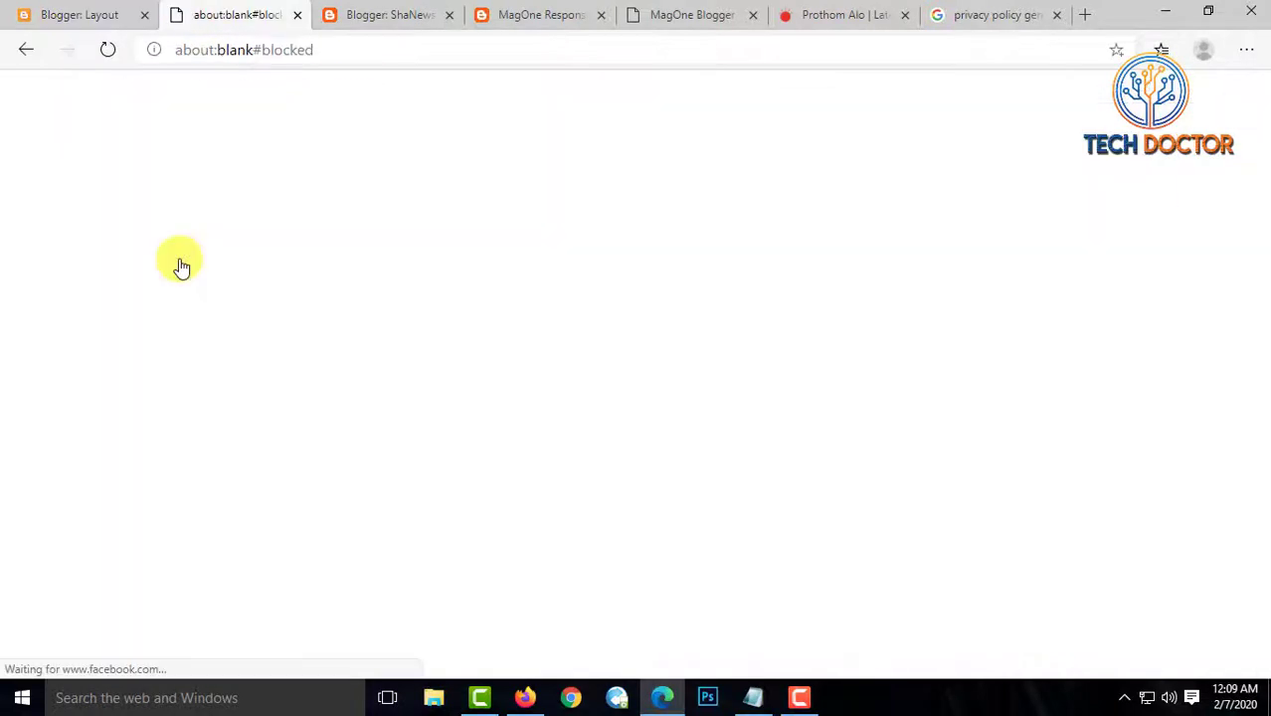
left_click(27, 52)
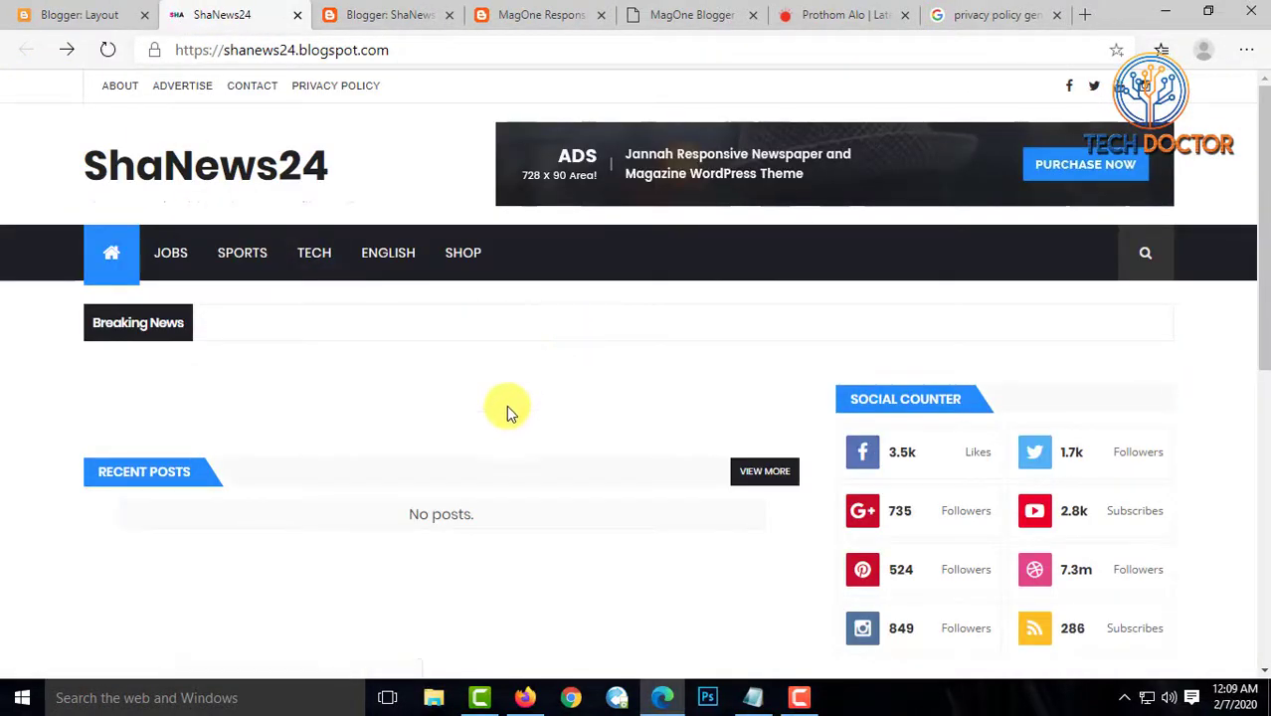
scroll(513, 415, "down", 6)
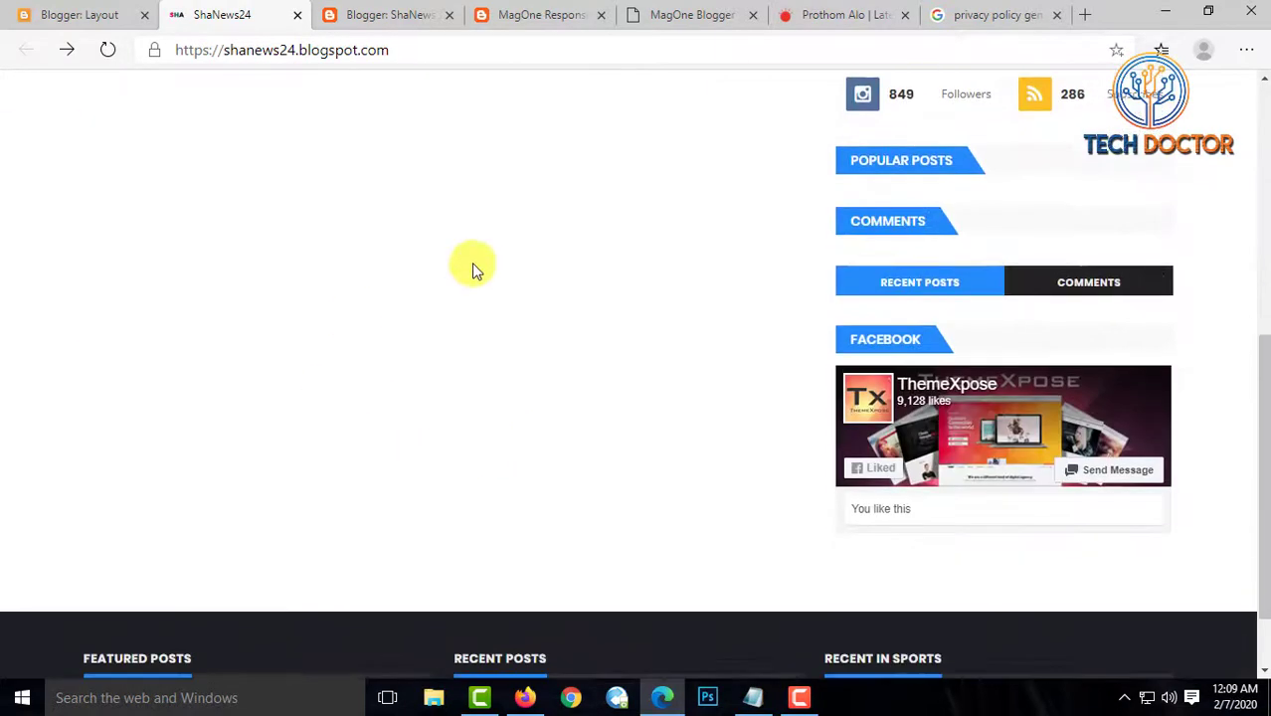
scroll(499, 425, "up", 6)
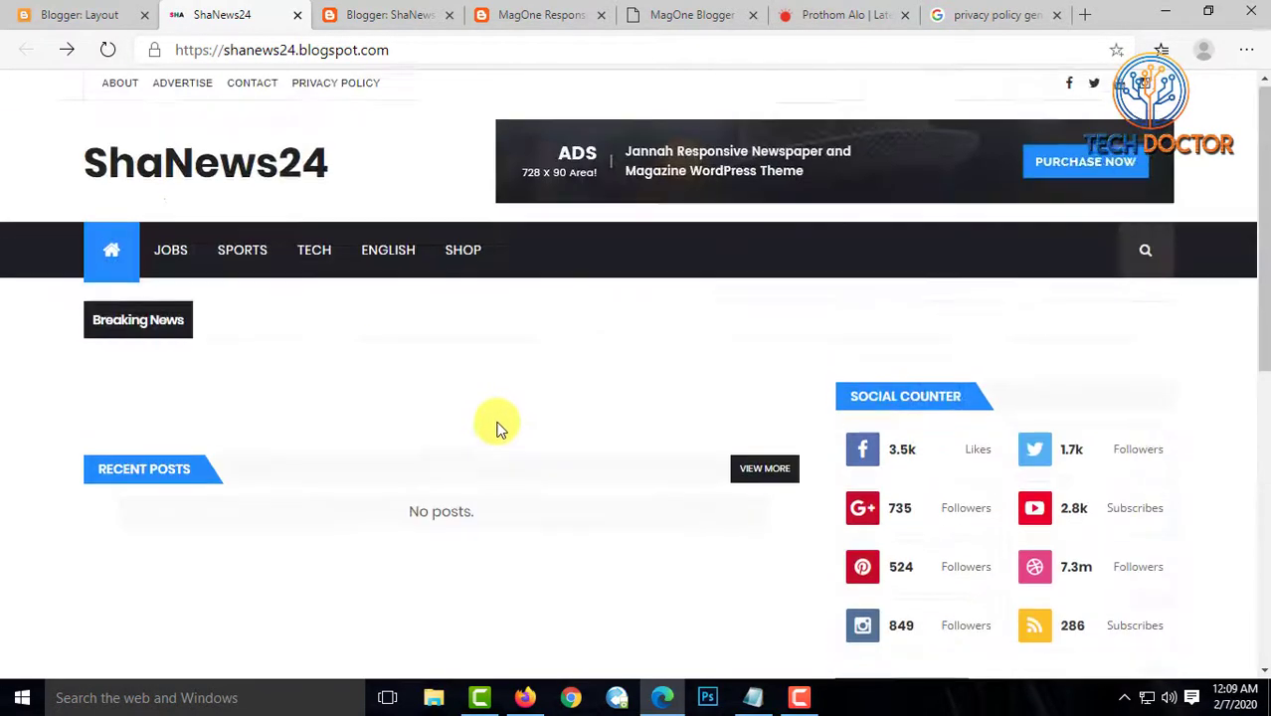
left_click(117, 12)
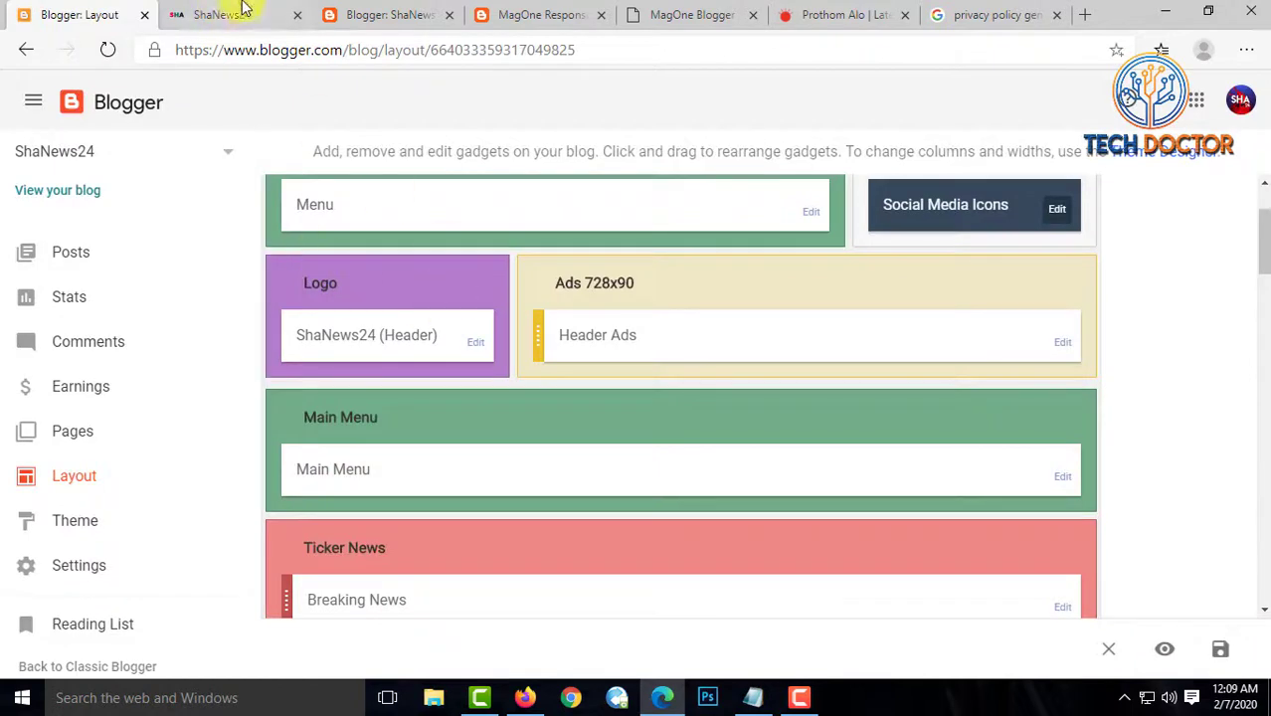
Open the list of all posts in the ShaNews24 blog's dashboard
left_click(369, 13)
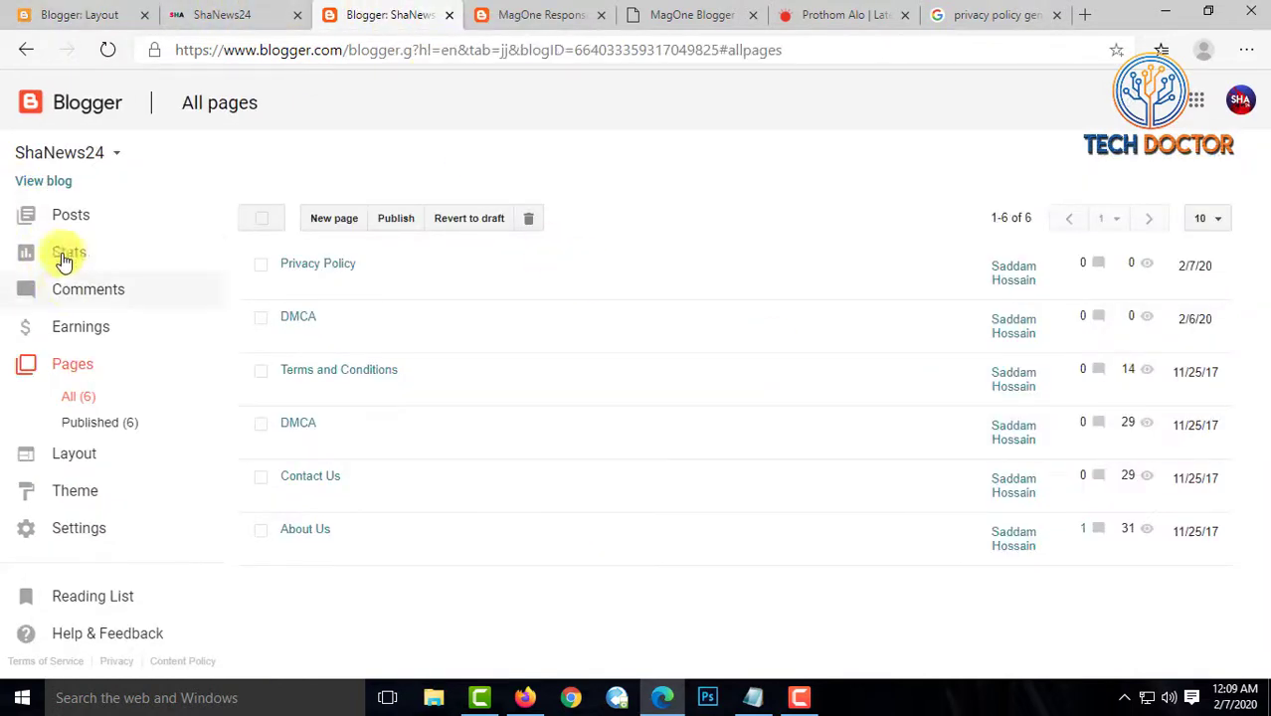
left_click(89, 107)
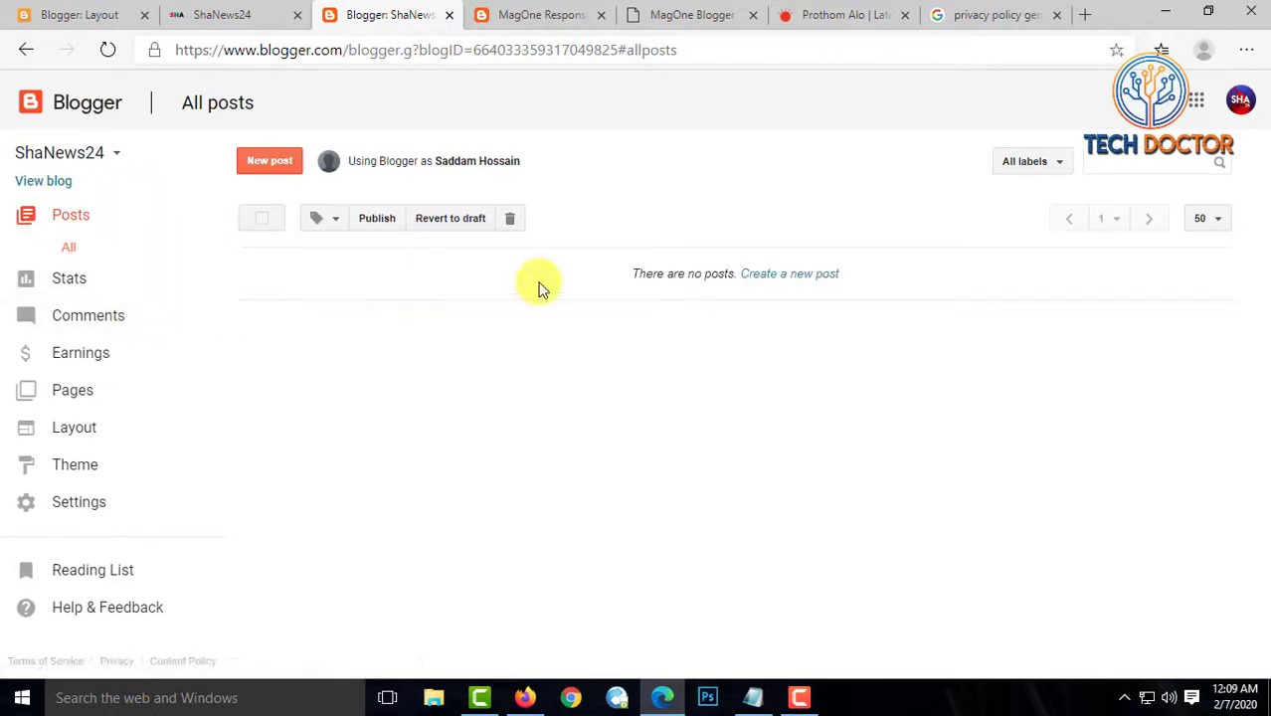
left_click(1167, 11)
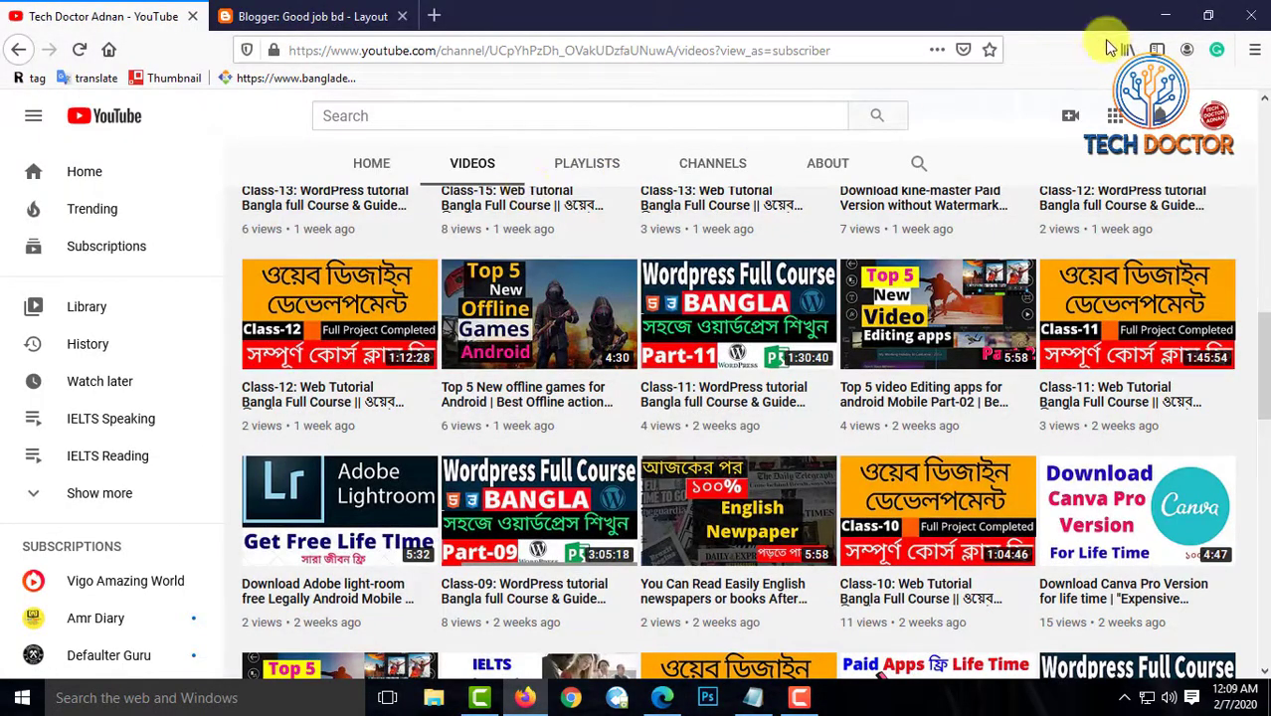
left_click(1165, 12)
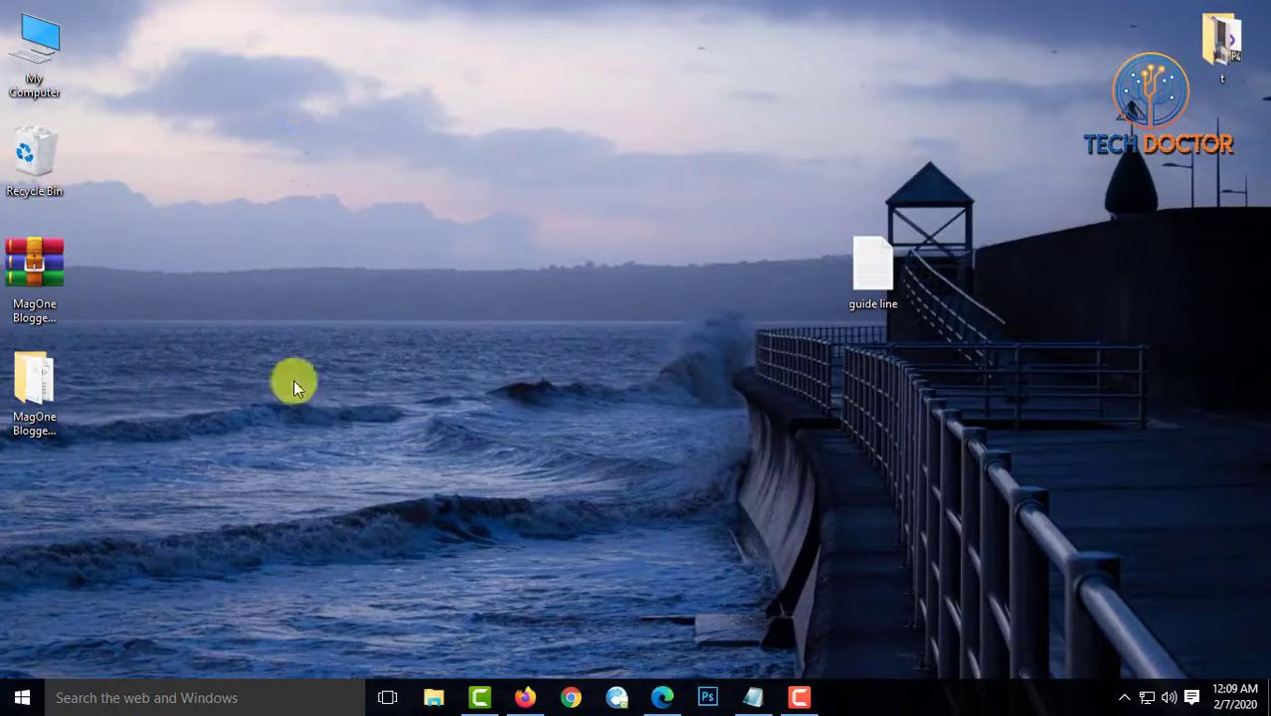
left_click(524, 696)
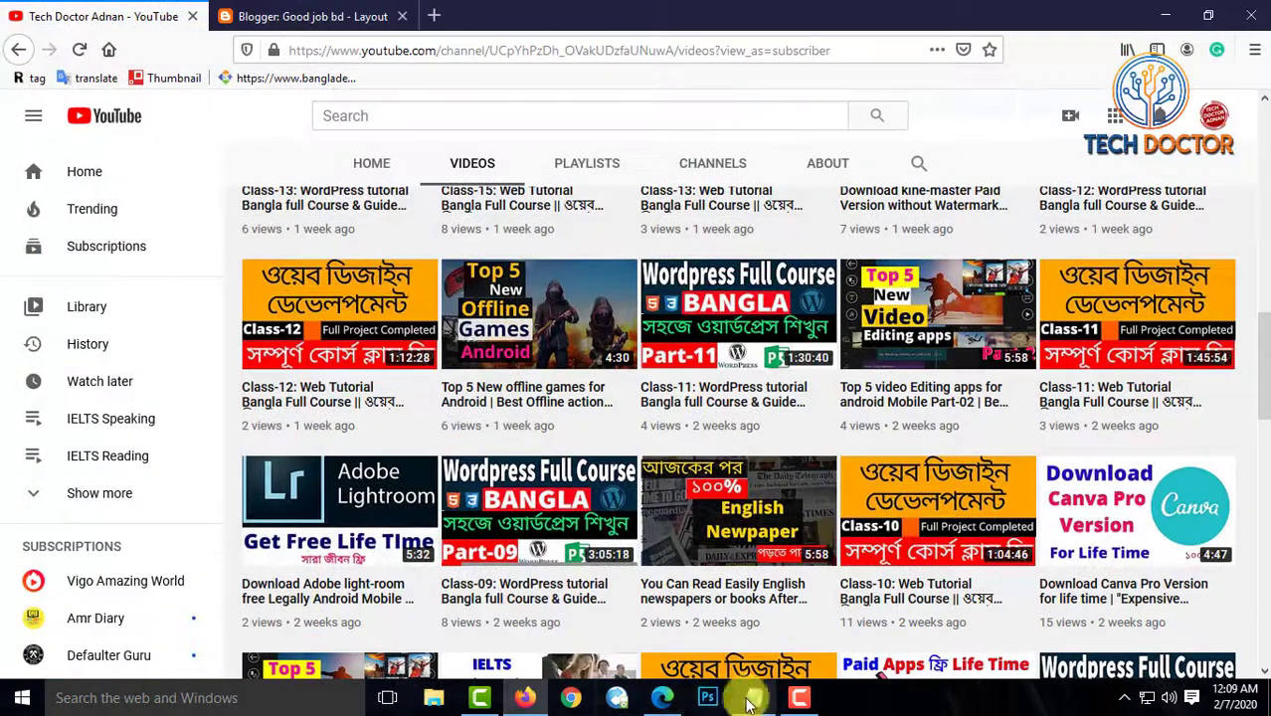
left_click(665, 697)
Start a new post and title it "News for Bangladesh People"
left_click(274, 167)
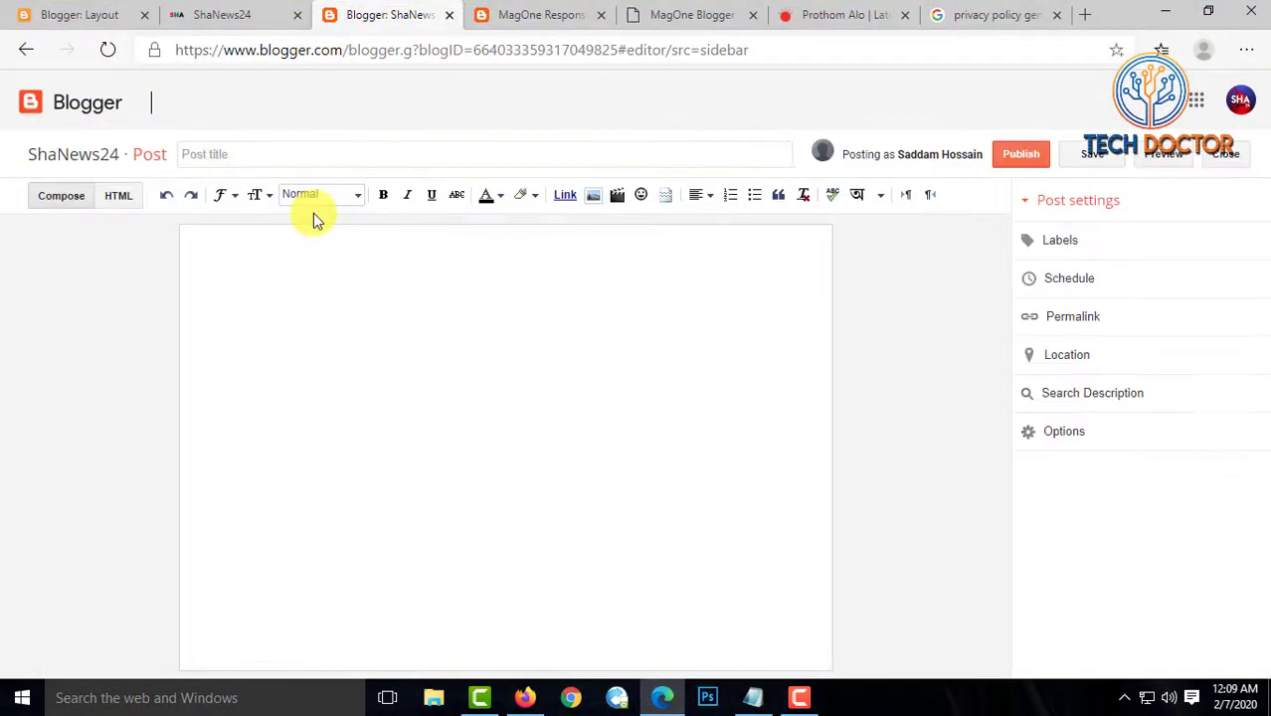
left_click(249, 149)
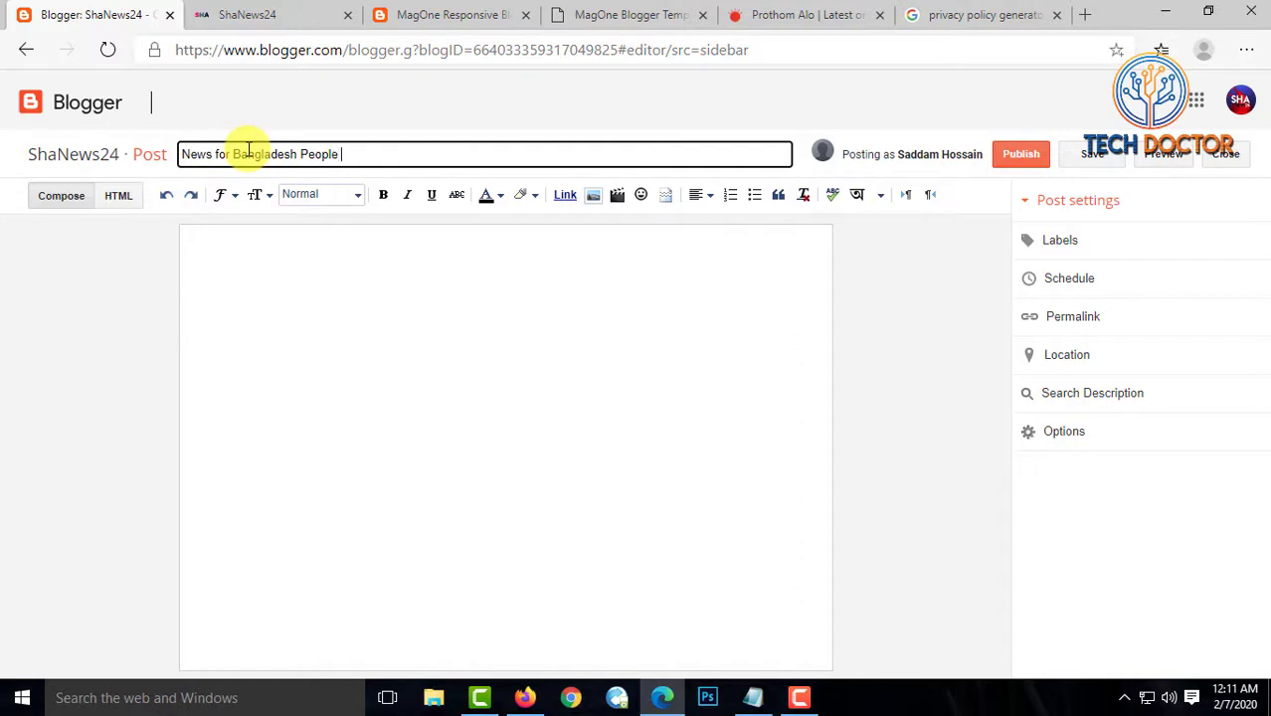
triple_click(248, 149)
Fill the post body with about ten lines of placeholder text by pasting "ShaNews24" repeatedly
left_click(363, 317)
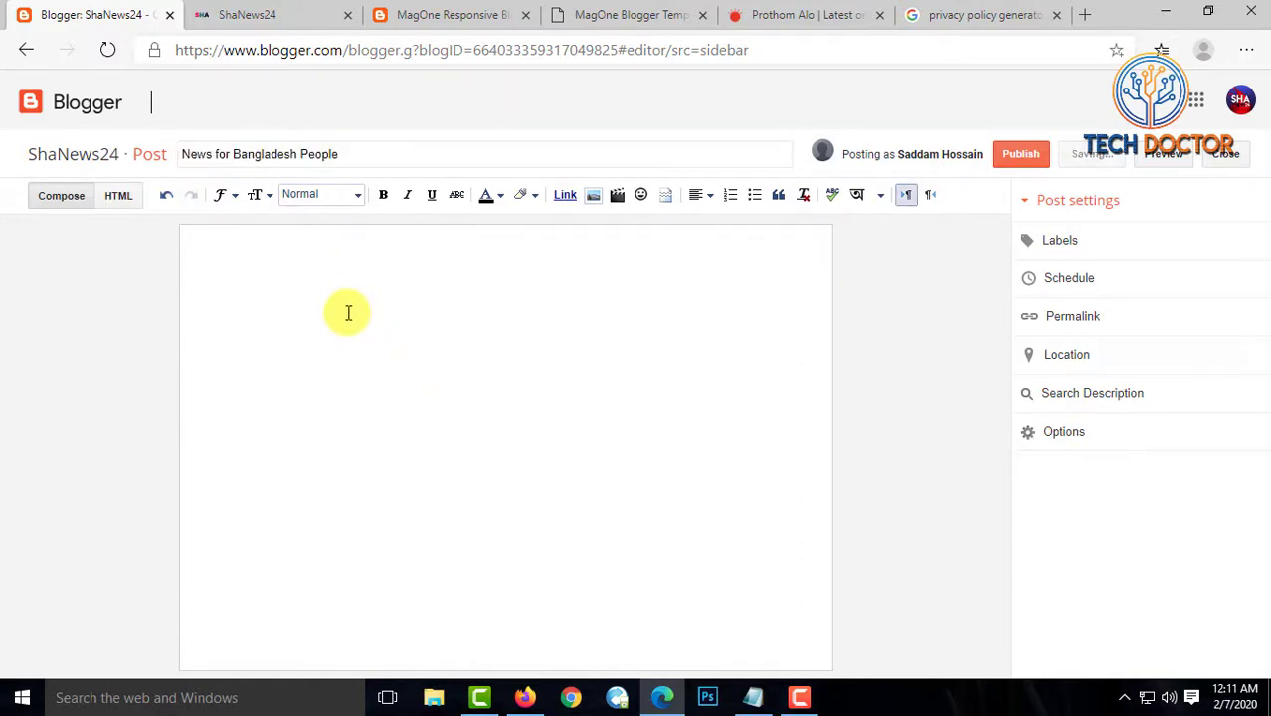
key("ctrl+v")
key("ctrl+v")
key("ctrl+v")
key("ctrl+v")
key("ctrl+v")
key("ctrl+v")
key("ctrl+v")
key("ctrl+v")
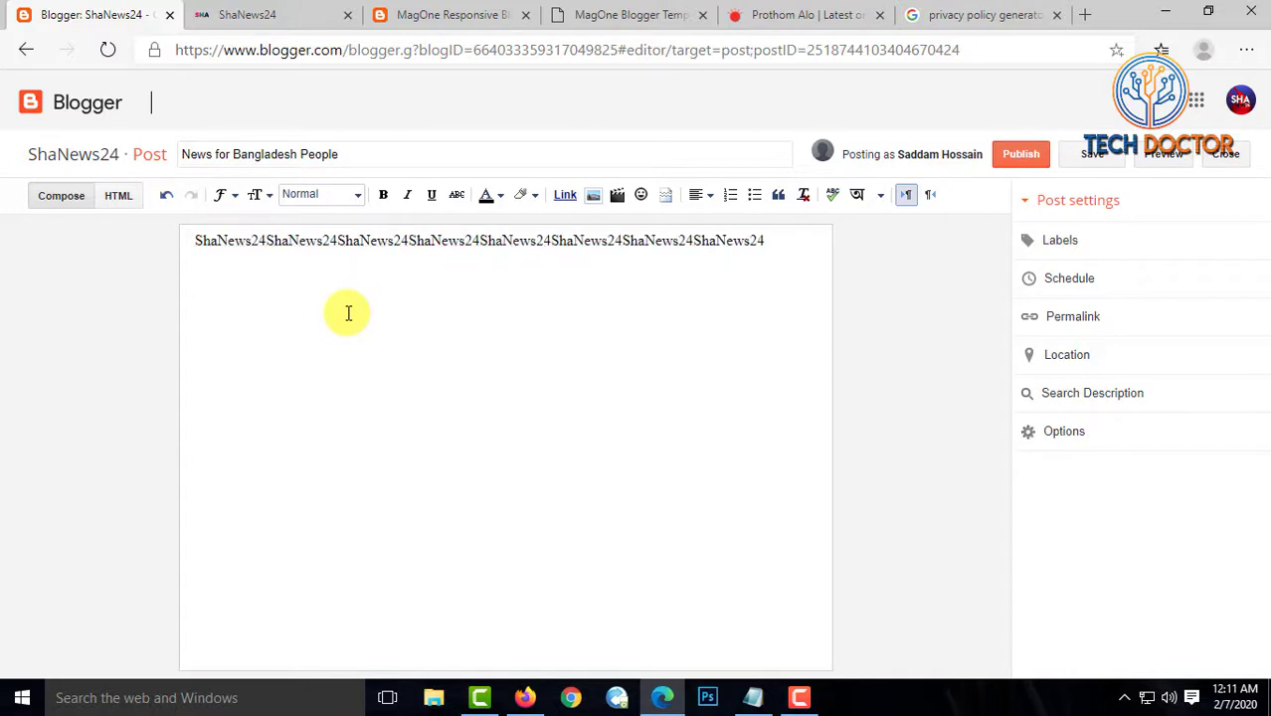
key("ctrl+a")
left_click(368, 318)
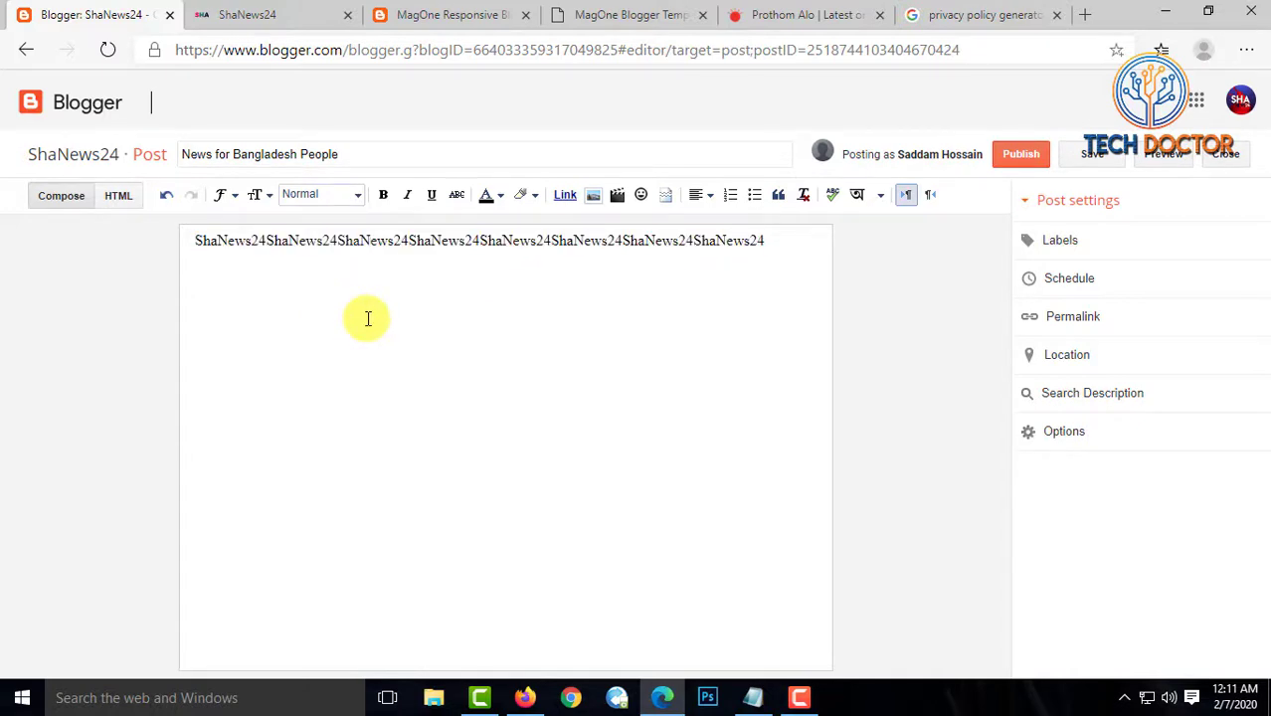
key("ctrl+v")
key("ctrl+v")
key("ctrl+v")
key("ctrl+v")
key("ctrl+v")
key("ctrl+v")
key("ctrl+v")
key("ctrl+v")
key("ctrl+v")
key("ctrl+v")
key("ctrl+v")
key("ctrl+v")
key("ctrl+v")
key("ctrl+v")
key("ctrl+v")
key("ctrl+v")
key("ctrl+v")
key("ctrl+v")
key("ctrl+v")
key("ctrl+v")
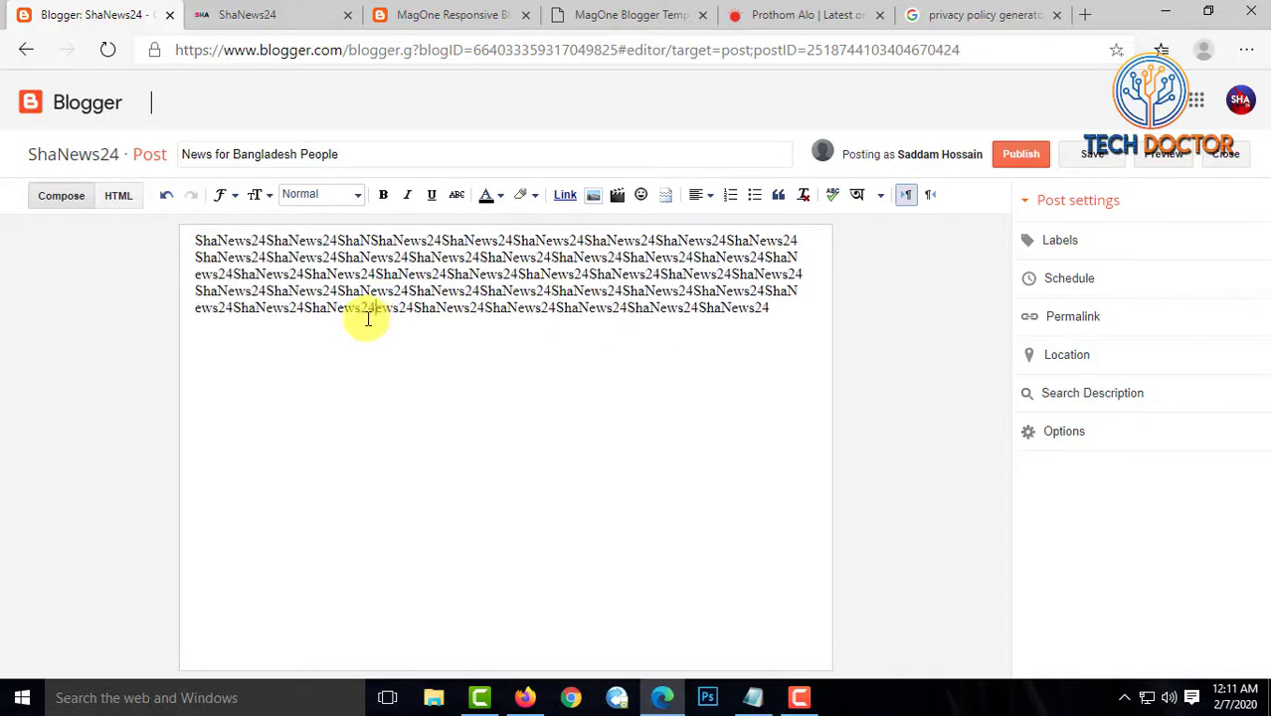
key("ctrl+v")
key("ctrl+v")
key("ctrl+v")
key("ctrl+v")
key("ctrl+v")
key("ctrl+v")
key("ctrl+v")
key("ctrl+v")
key("ctrl+v")
key("ctrl+v")
key("ctrl+v")
key("ctrl+v")
key("ctrl+v")
key("ctrl+v")
key("ctrl+v")
key("ctrl+v")
key("ctrl+v")
key("ctrl+v")
key("ctrl+v")
key("ctrl+v")
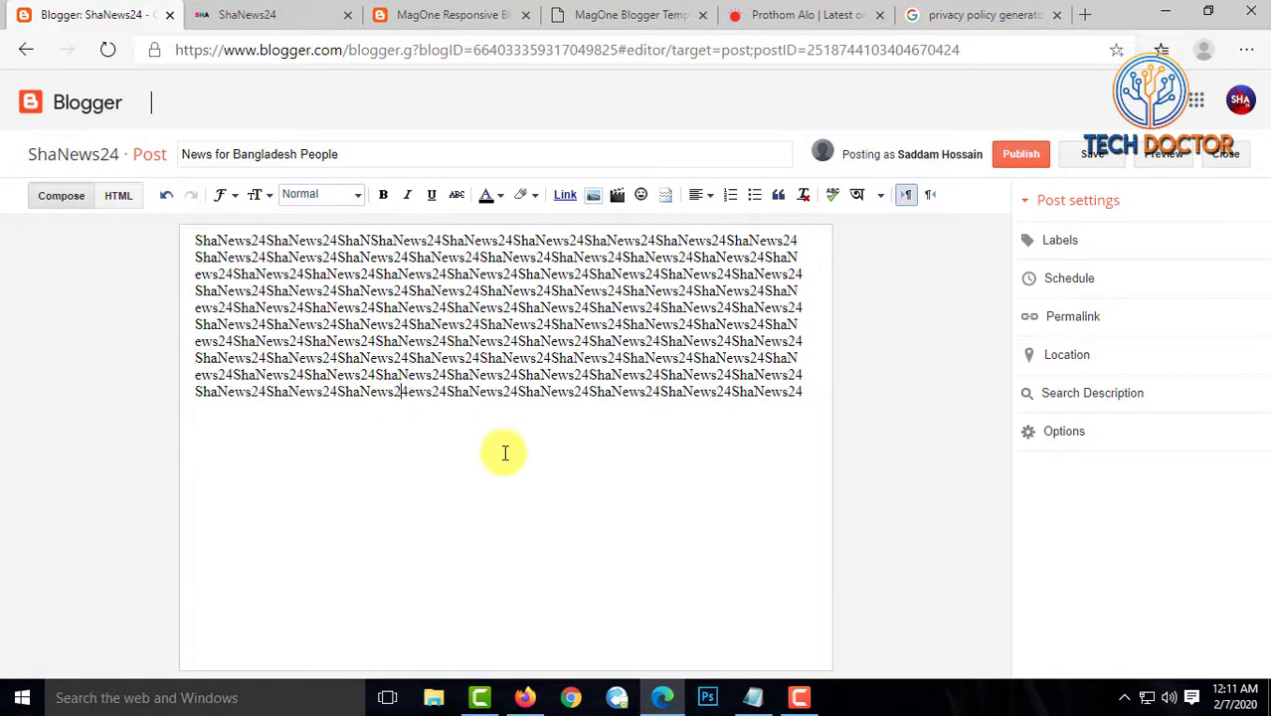
Split the body text near its middle into two paragraphs separated by several blank lines
left_click(478, 318)
key("Return")
key("Return")
key("Return")
key("Return")
key("Return")
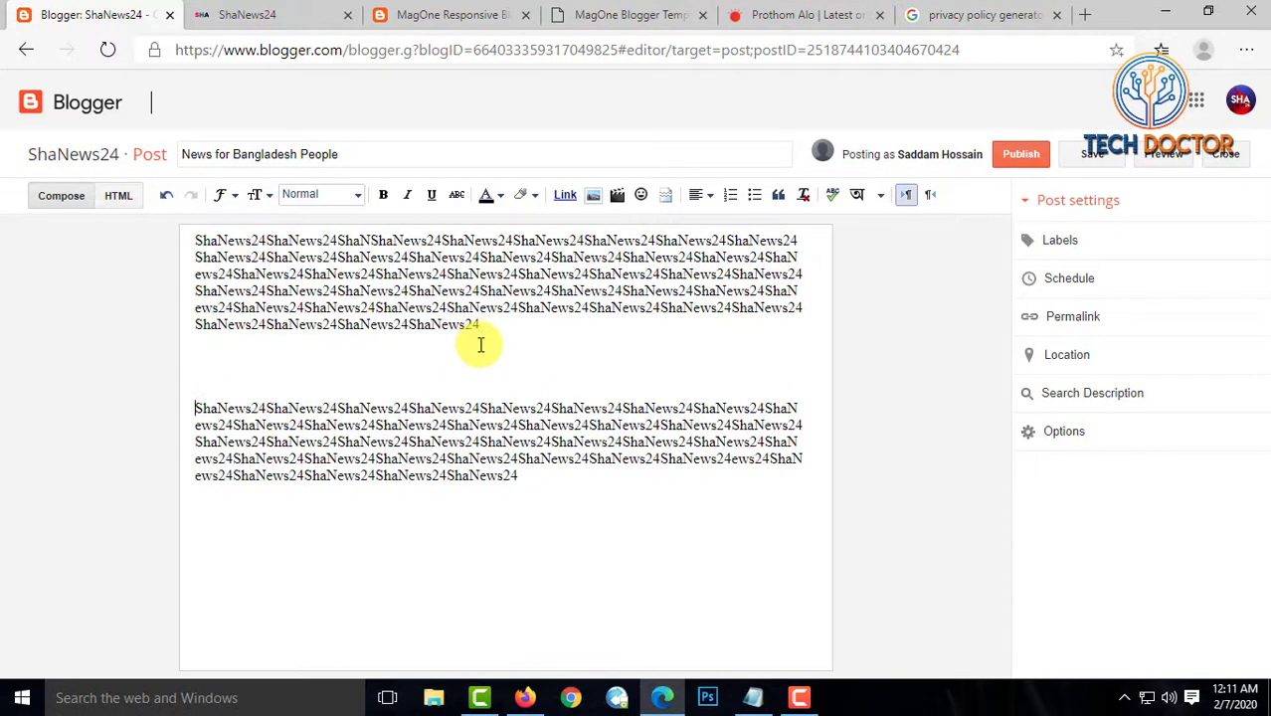
Upload the image dd (15) from the Desktop and insert it in the gap between the two paragraphs
left_click(479, 343)
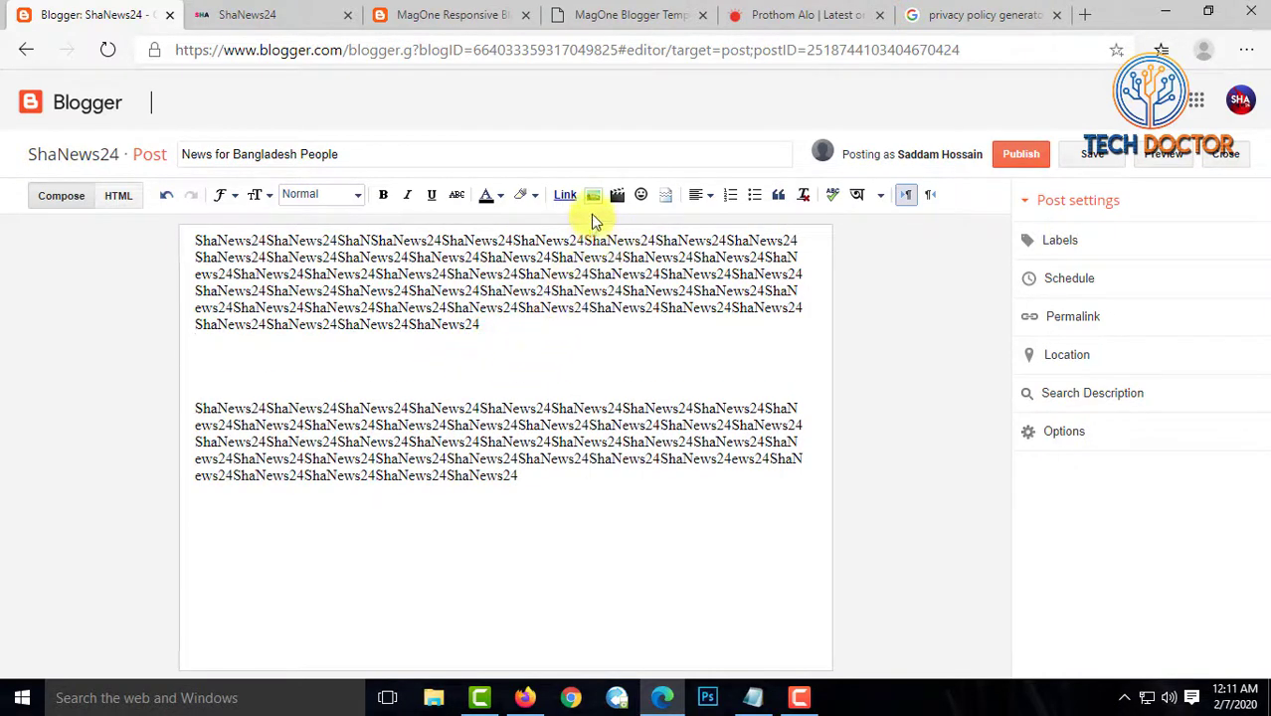
left_click(592, 198)
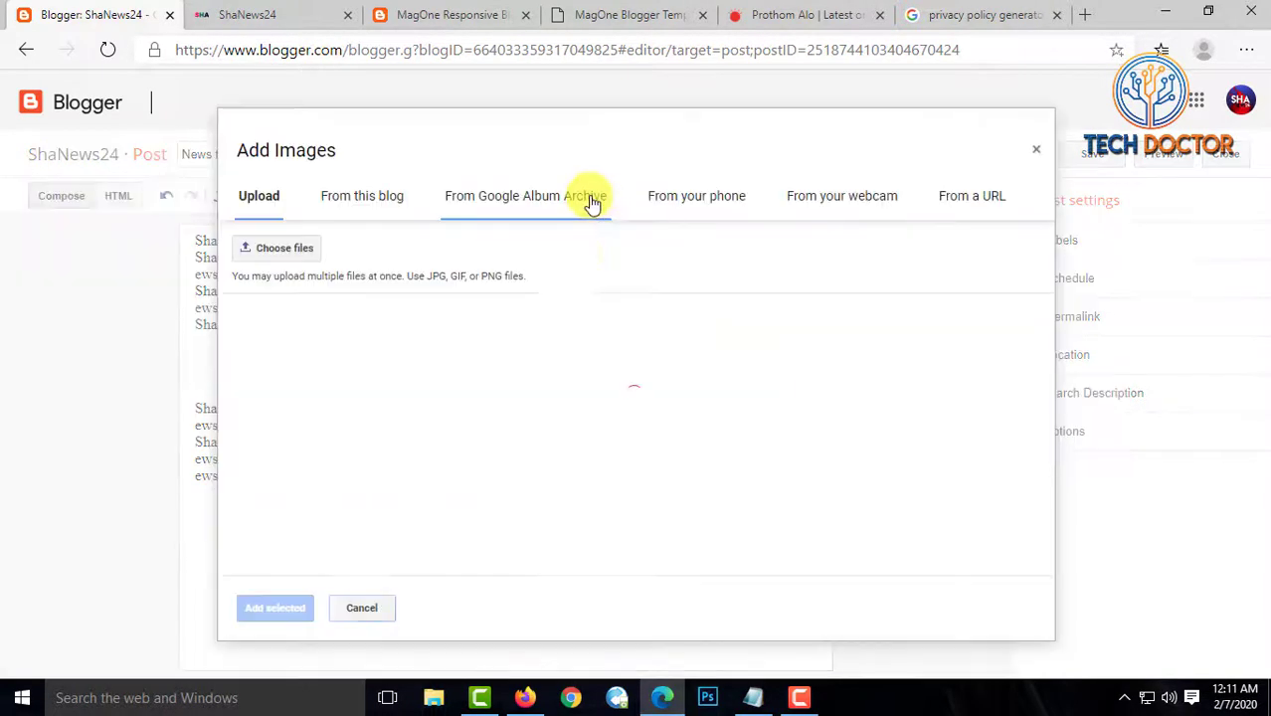
left_click(360, 214)
scroll(582, 388, "down", 2)
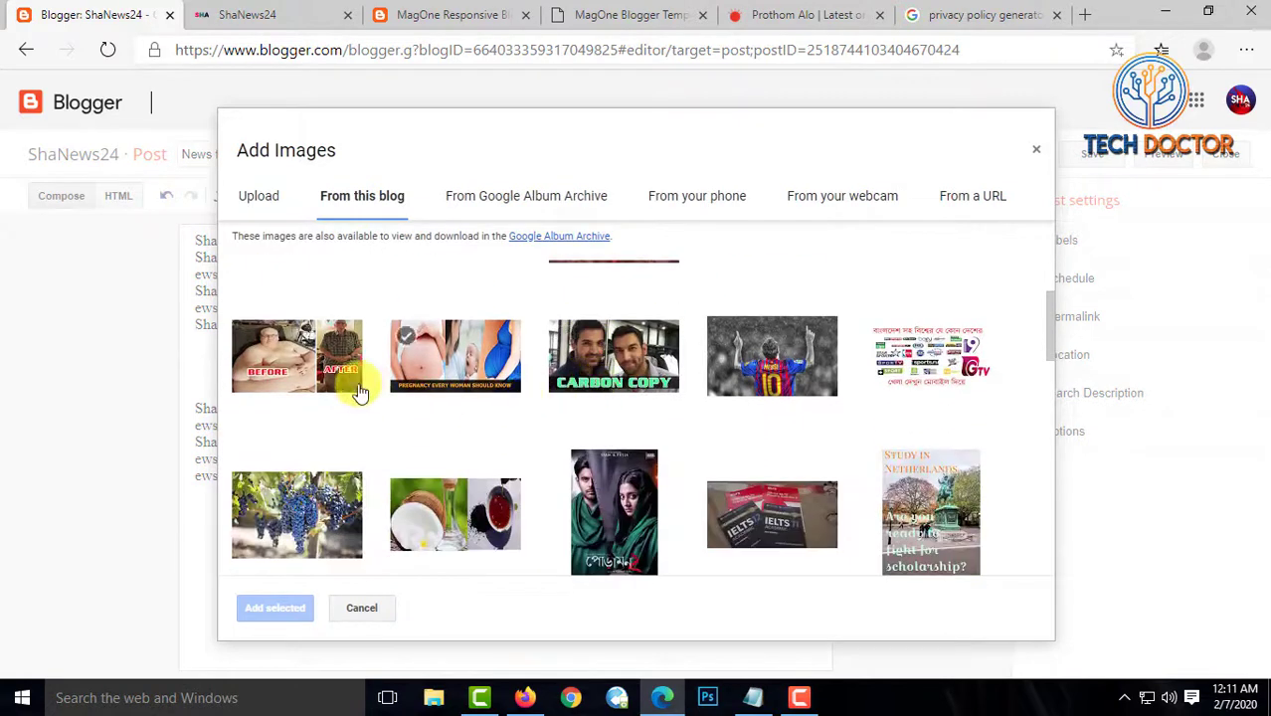
scroll(348, 398, "up", 2)
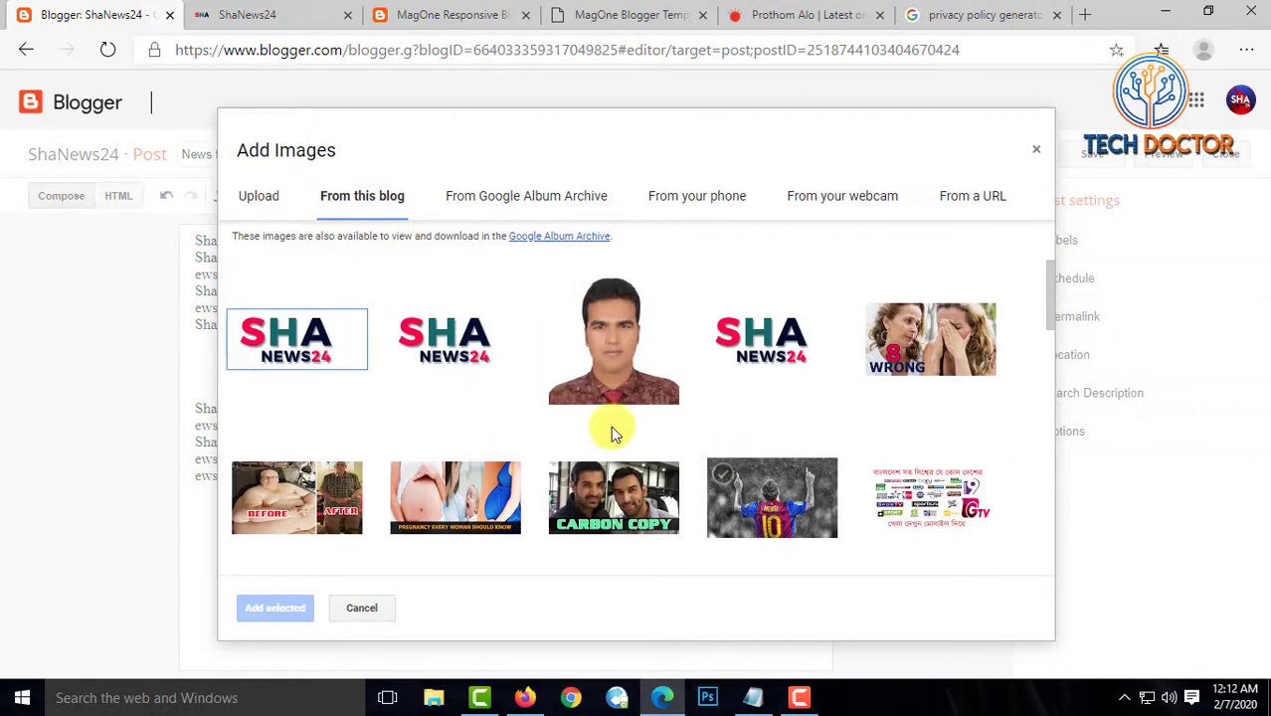
scroll(611, 432, "down", 8)
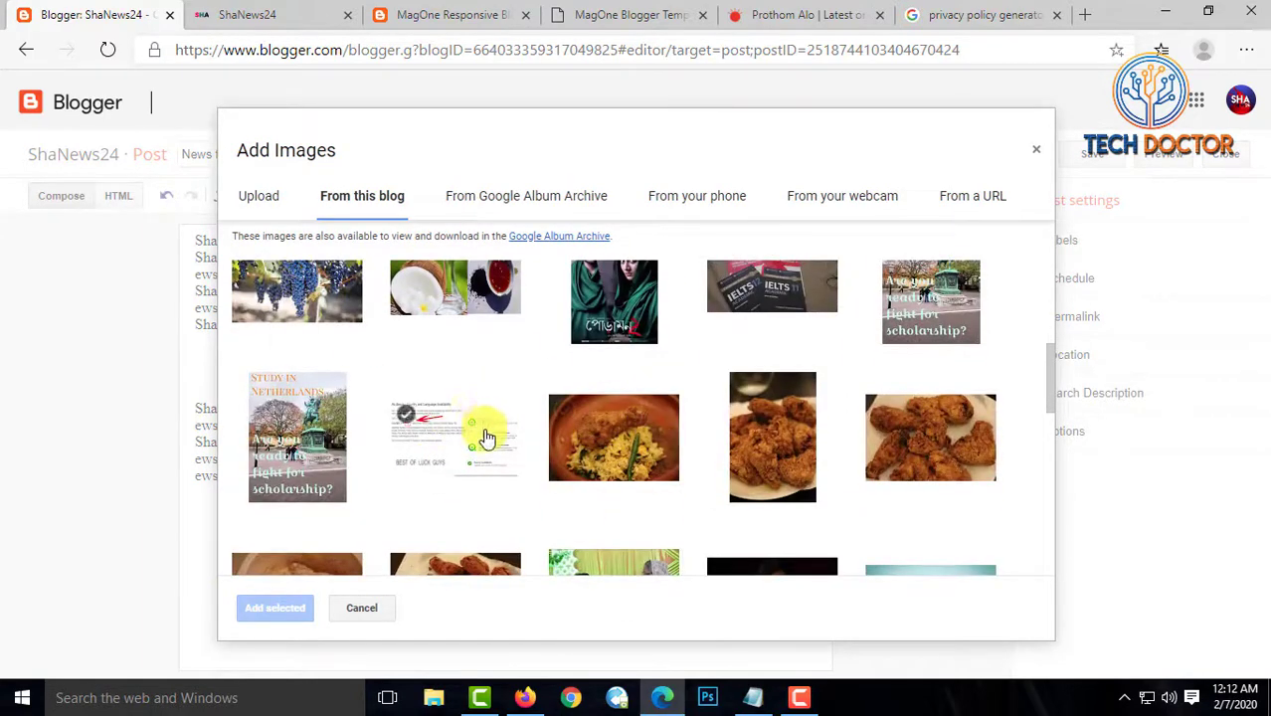
scroll(406, 437, "down", 1)
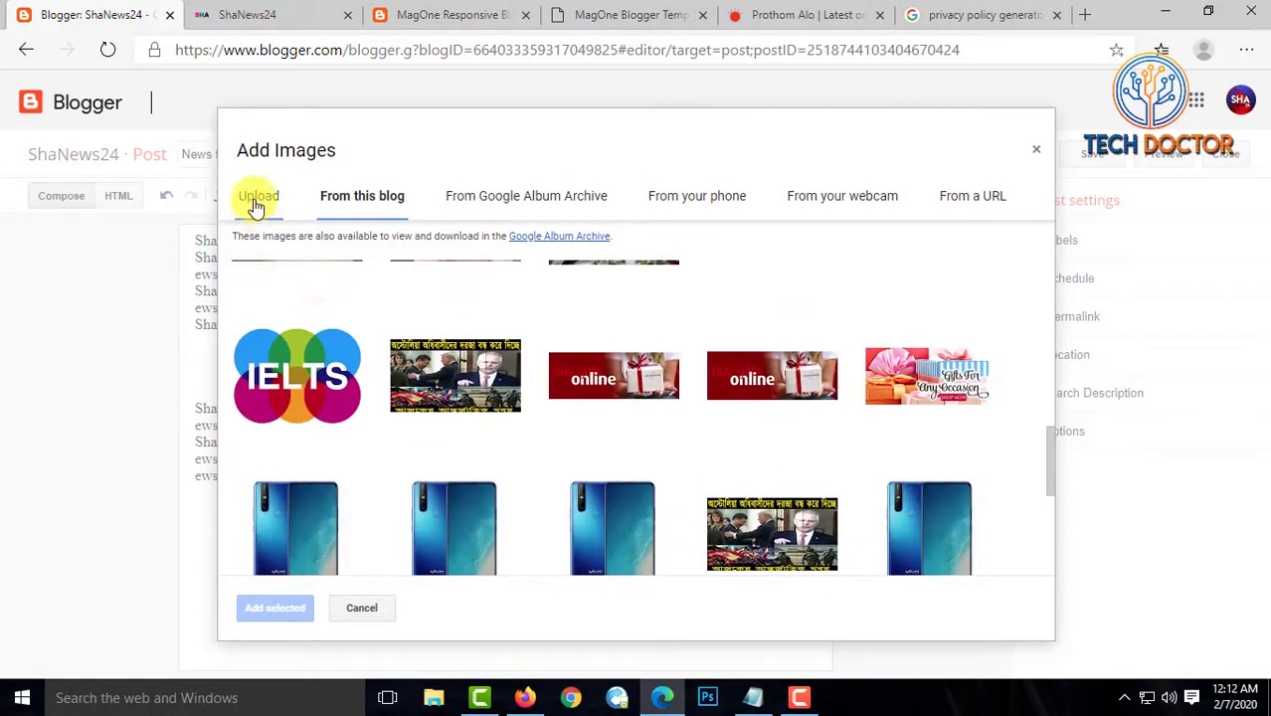
left_click(255, 205)
left_click(282, 248)
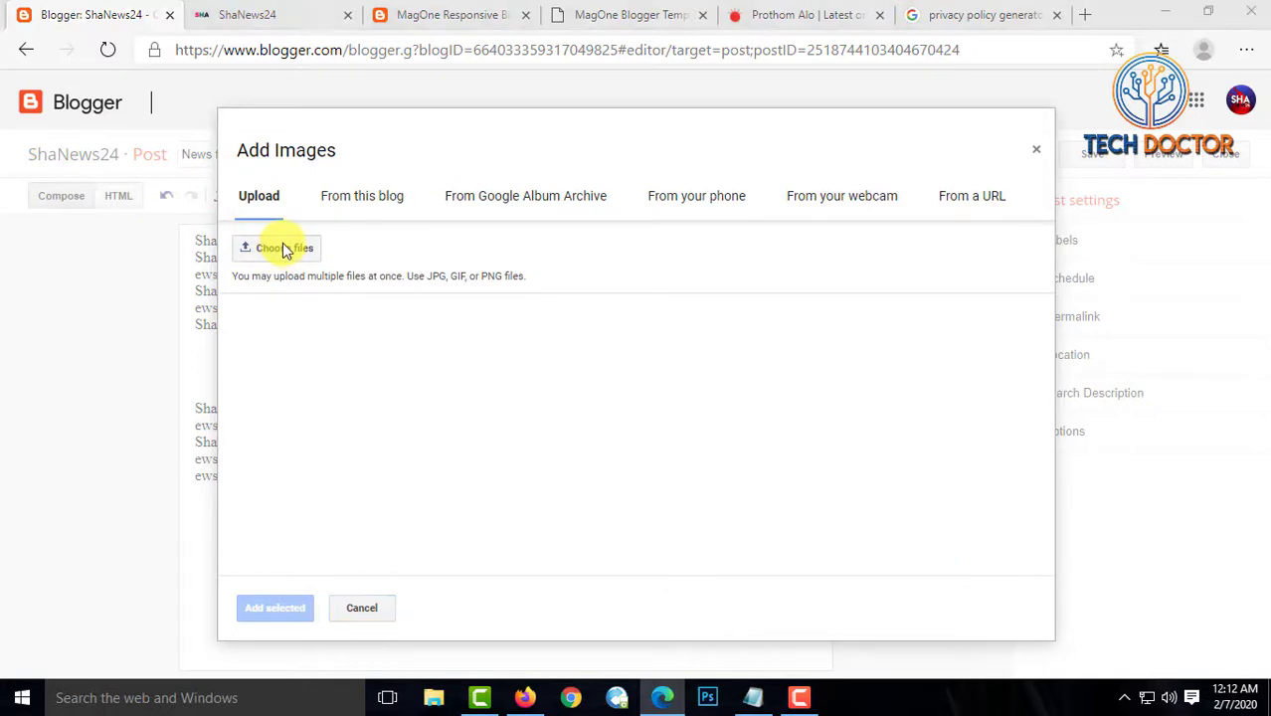
left_click(72, 133)
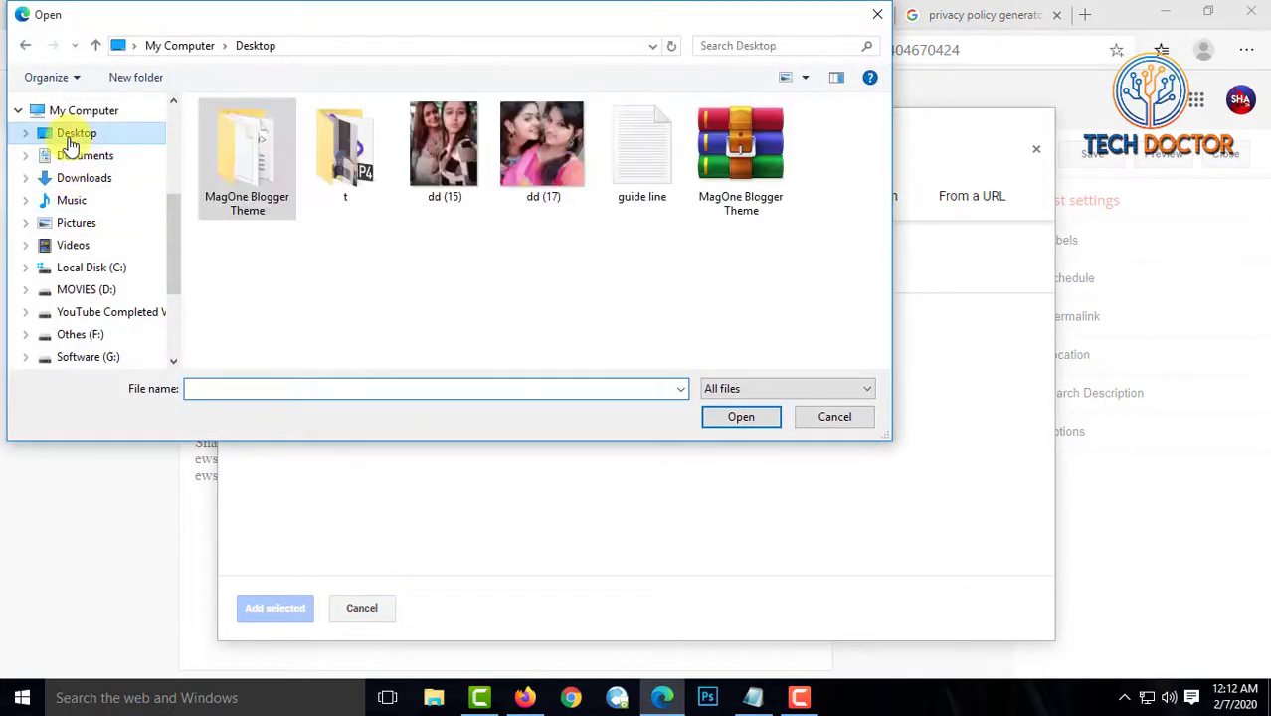
left_click(445, 181)
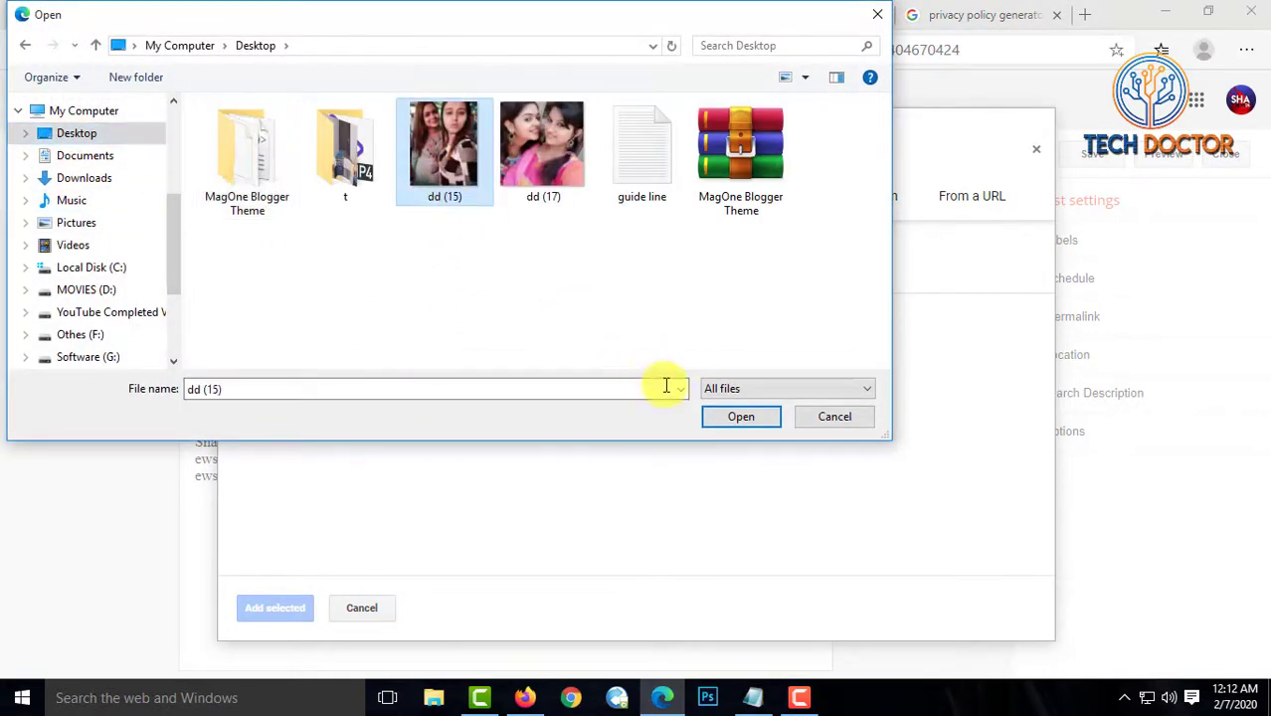
left_click(740, 421)
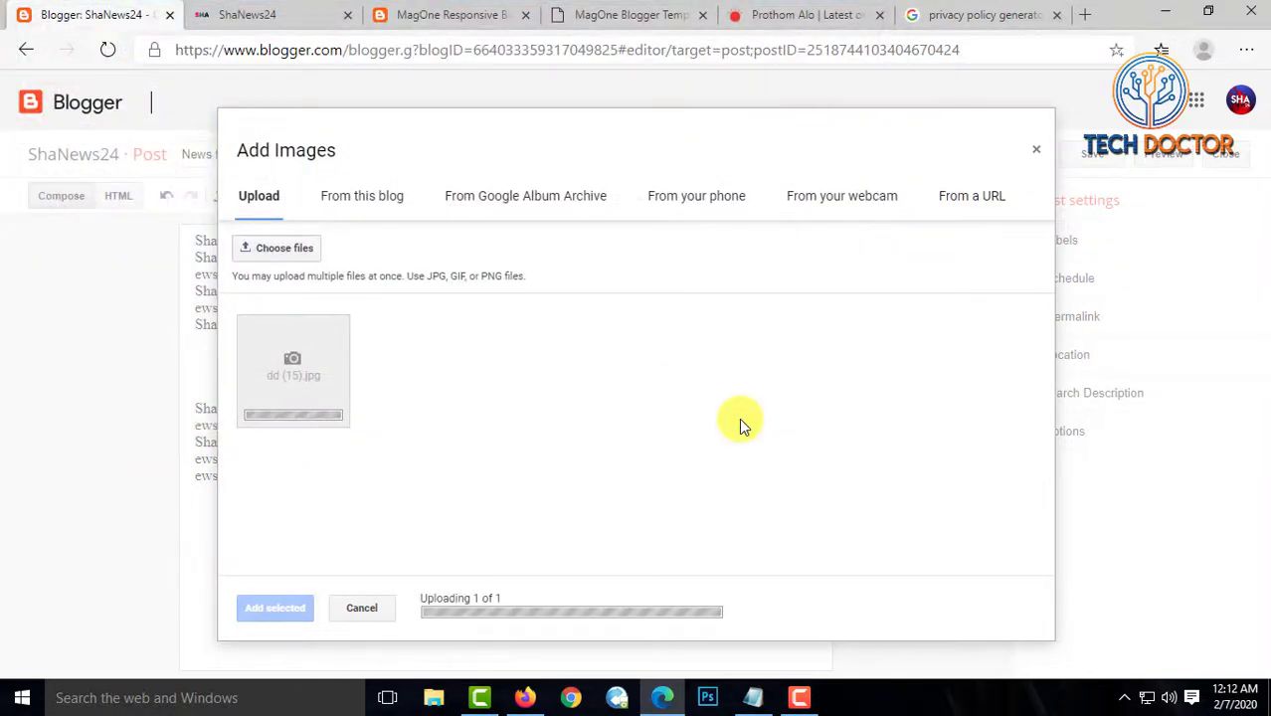
left_click(257, 610)
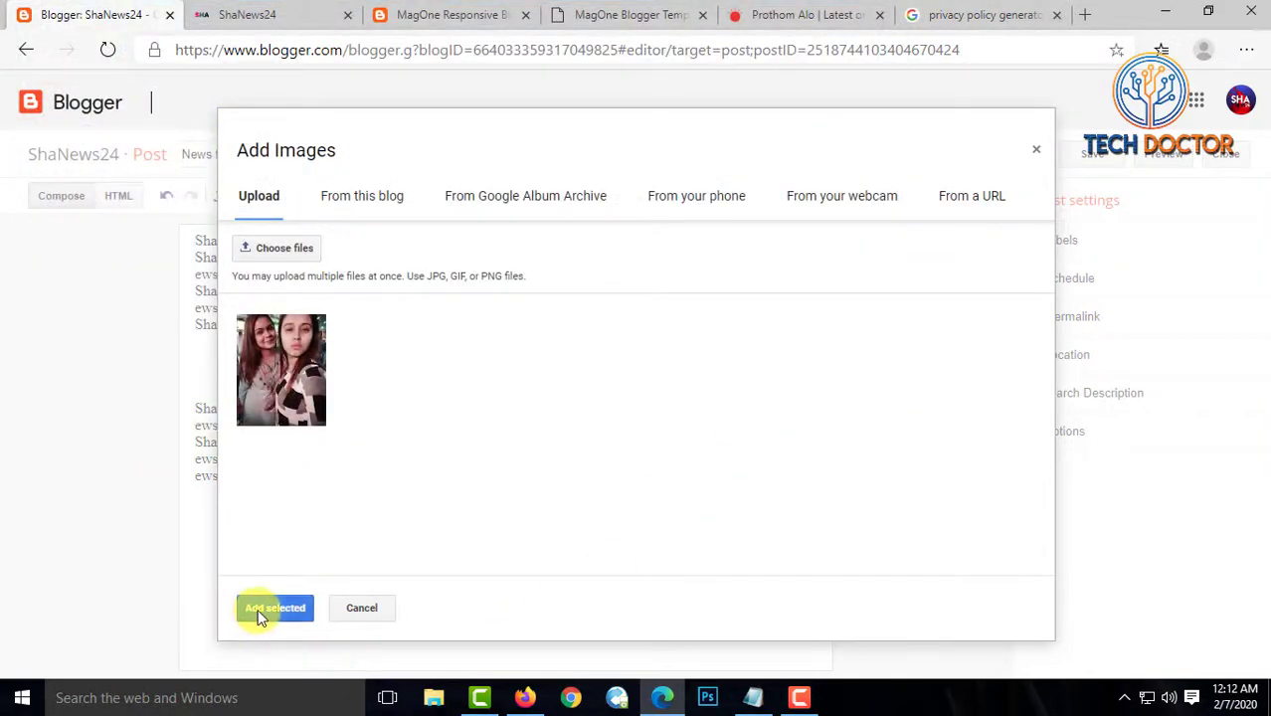
Try the inserted photo at Small and X-Large size and with left alignment, returning it to Medium and Center
left_click(525, 483)
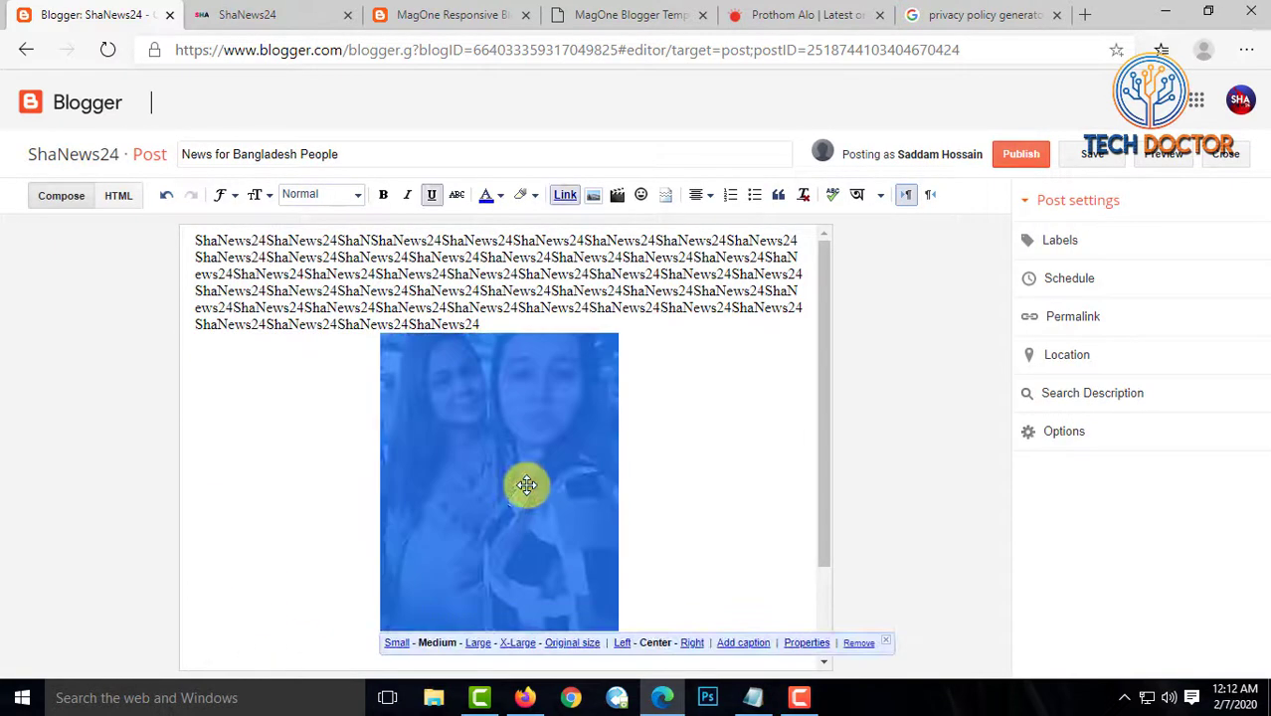
left_click(709, 495)
scroll(597, 537, "down", 1)
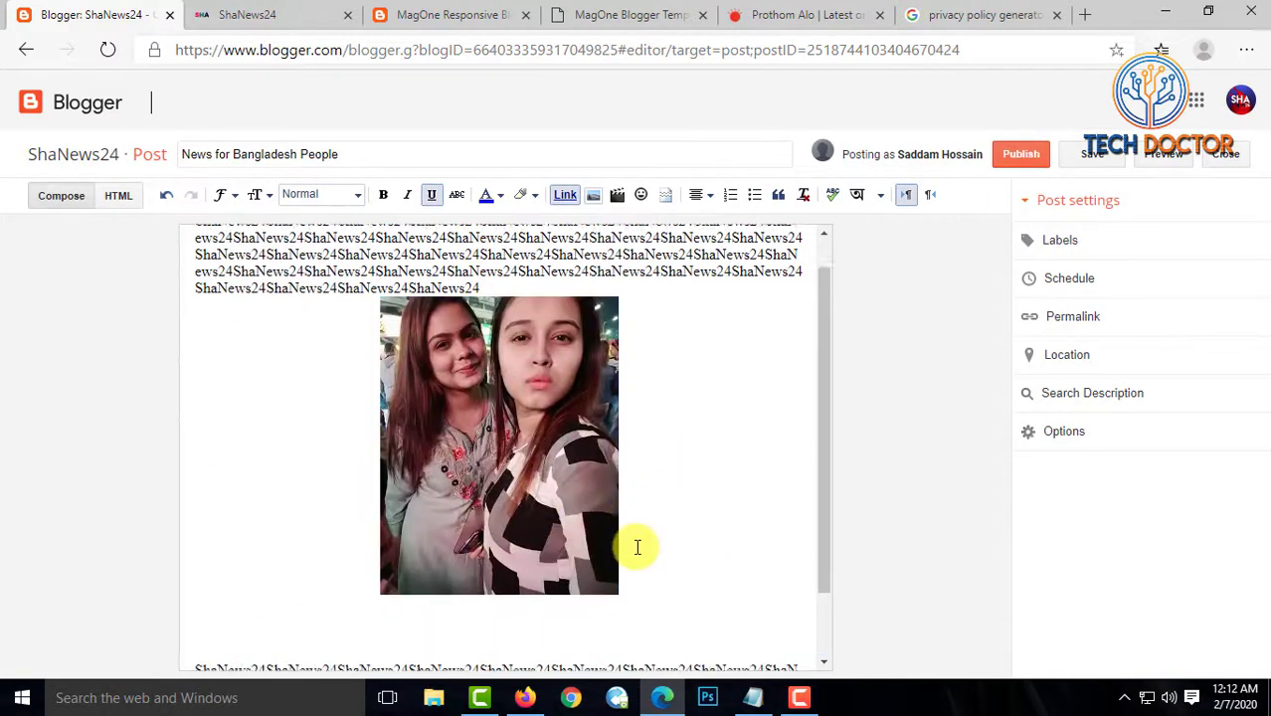
left_click(515, 507)
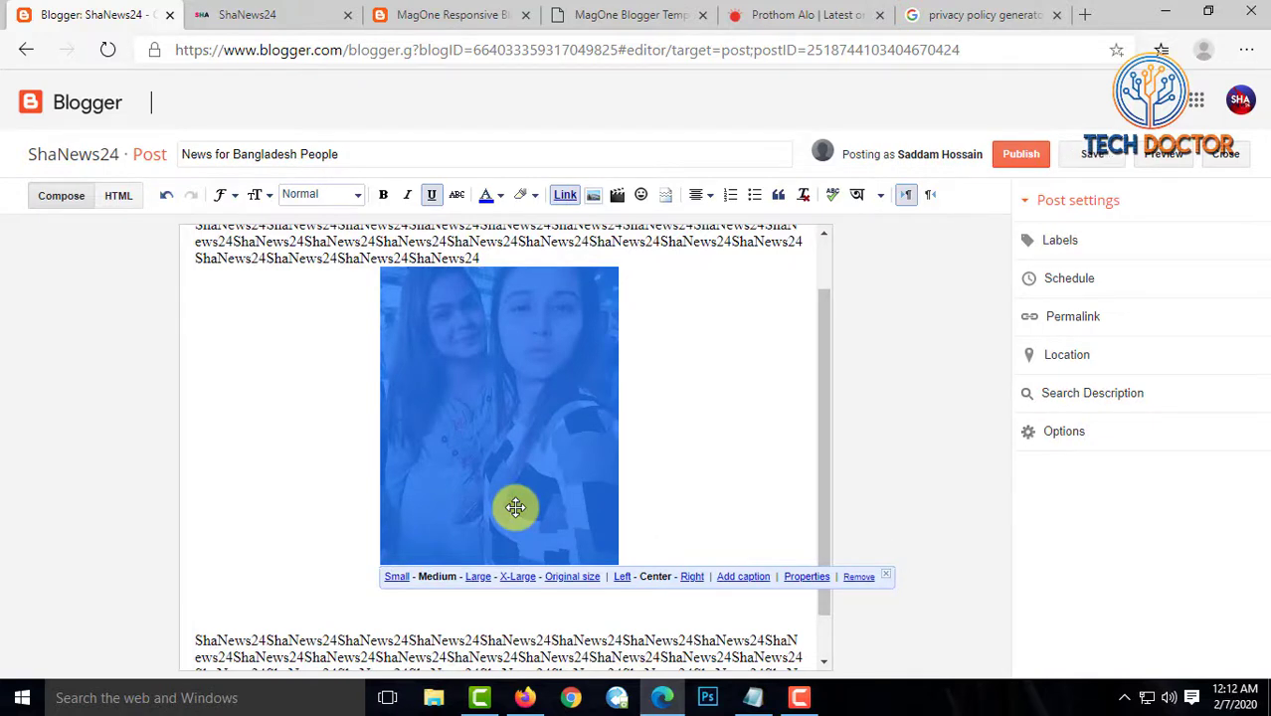
left_click_drag(396, 559, 496, 478)
left_click(396, 580)
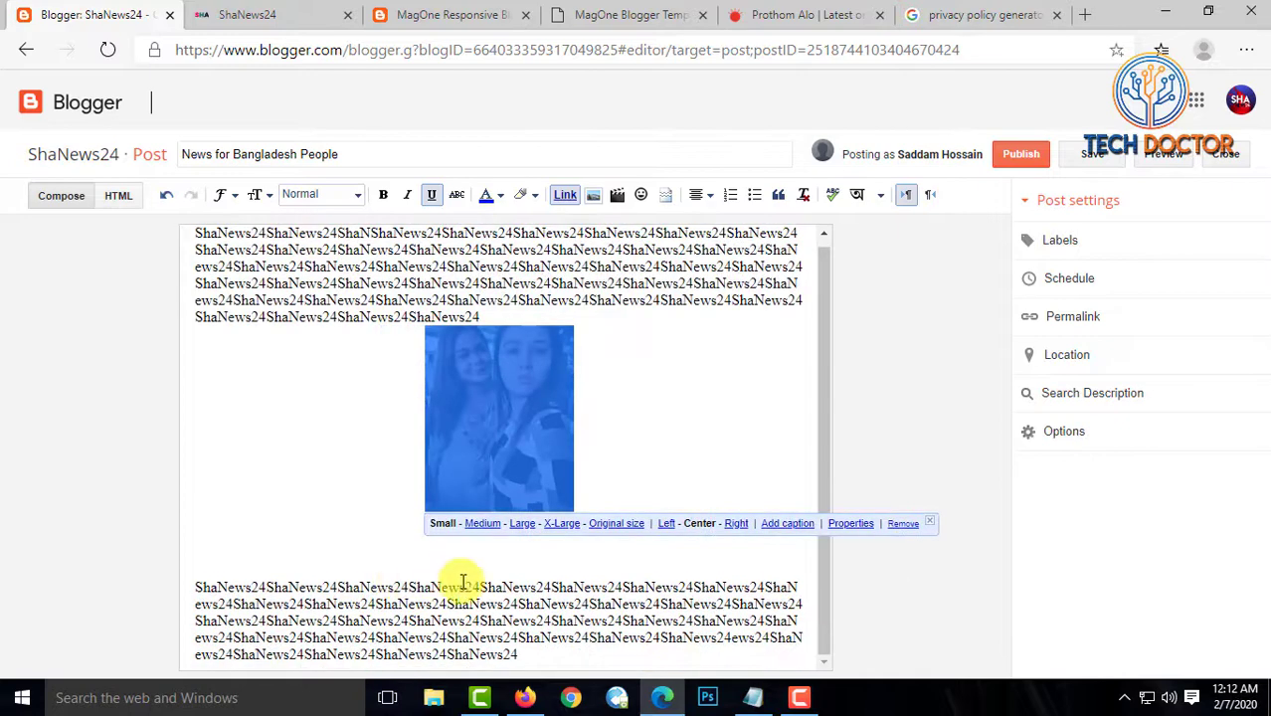
left_click(484, 523)
left_click(515, 574)
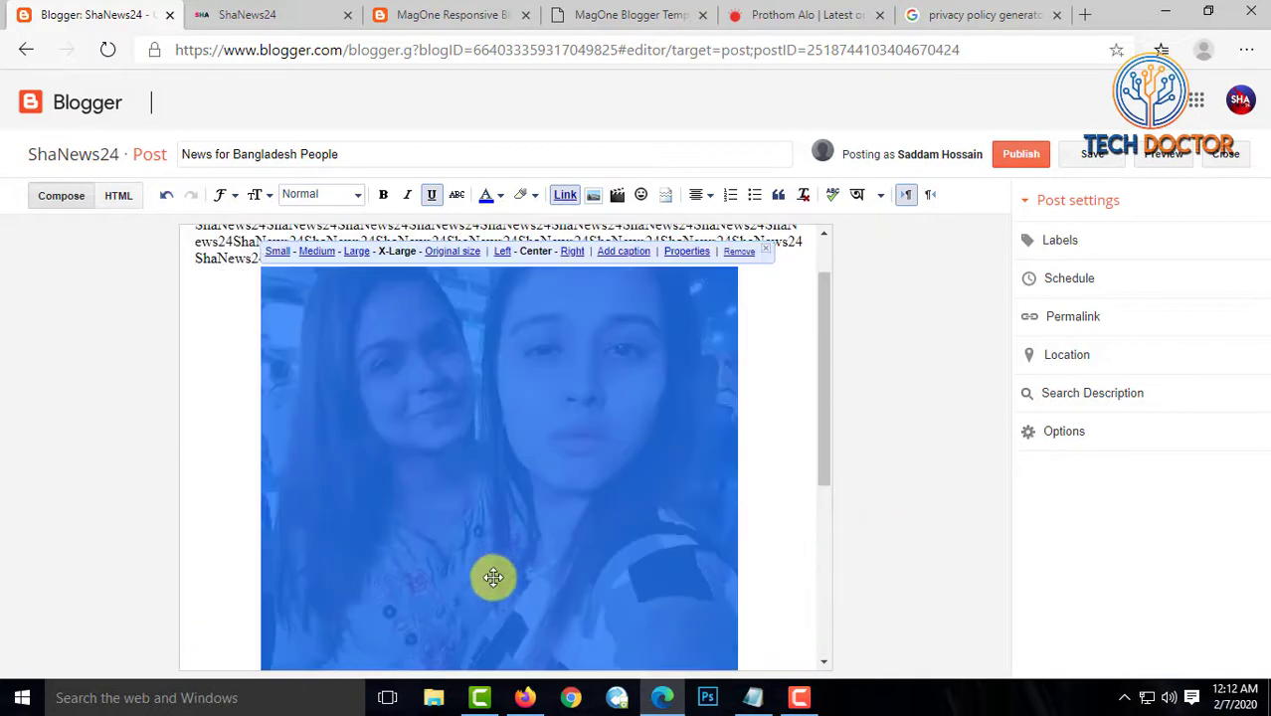
scroll(493, 578, "down", 3)
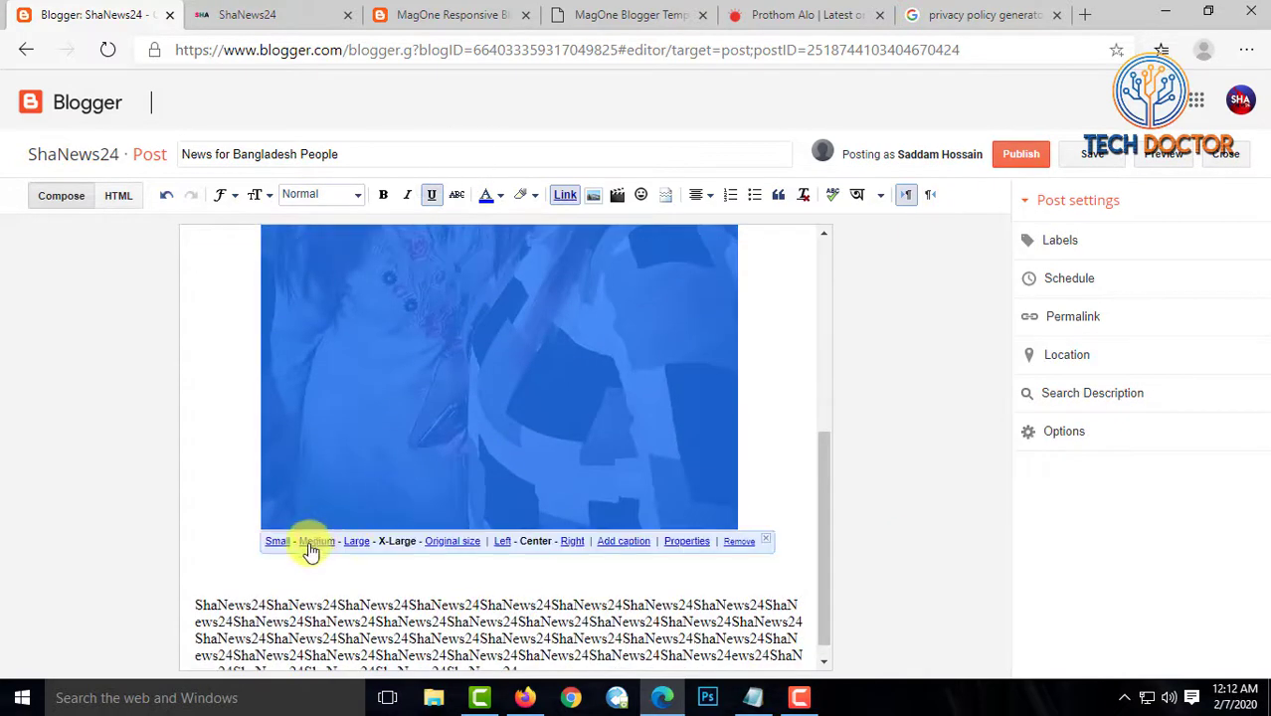
left_click(316, 544)
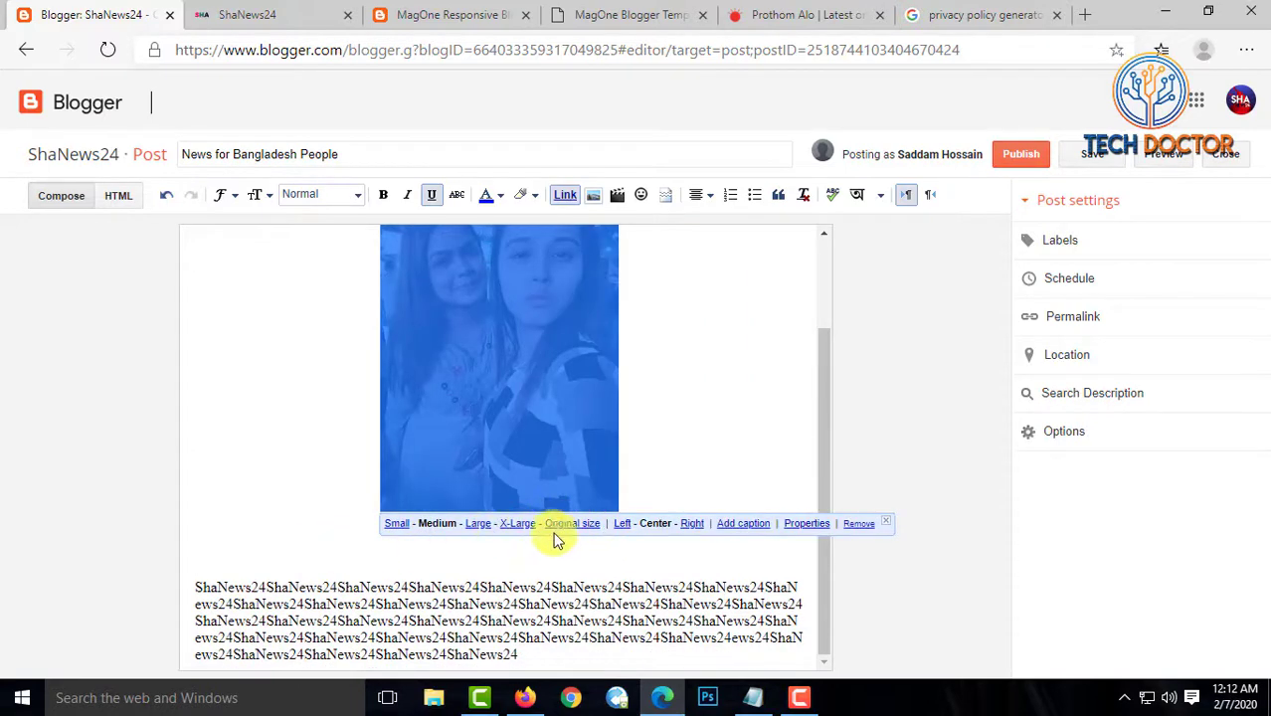
left_click(621, 525)
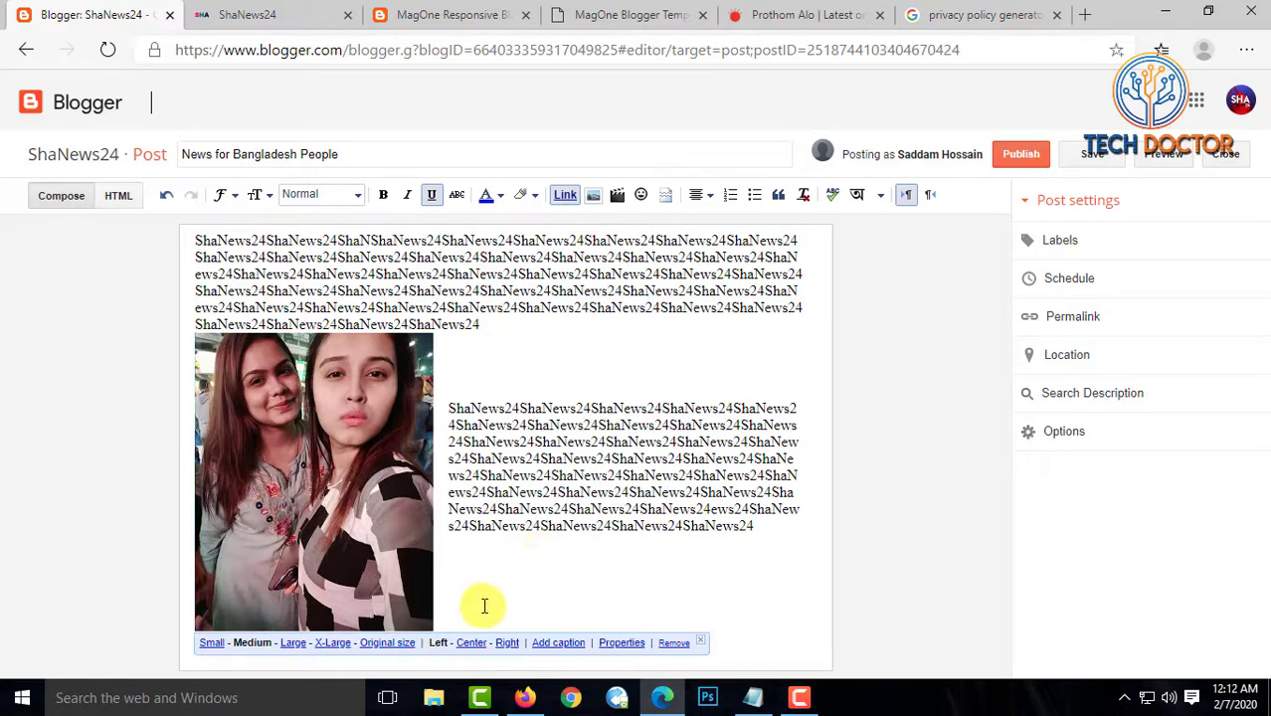
left_click(470, 642)
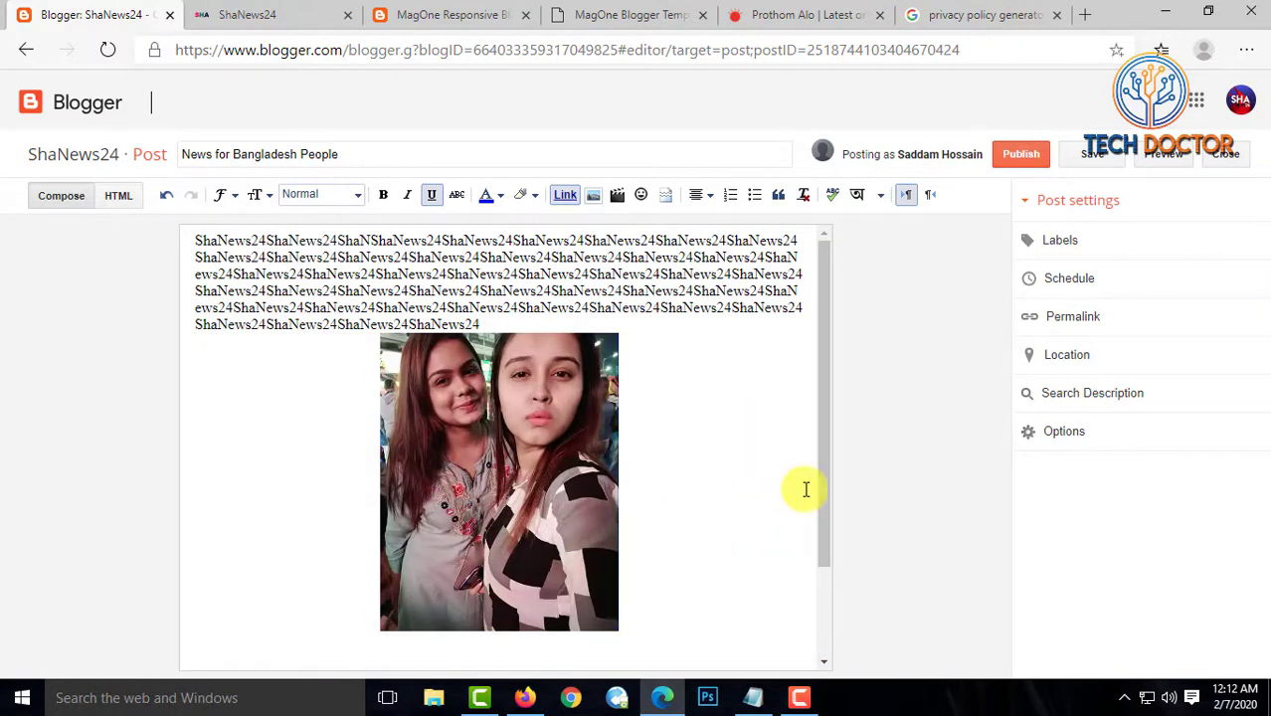
Add the label "tech" to the post
left_click(1080, 245)
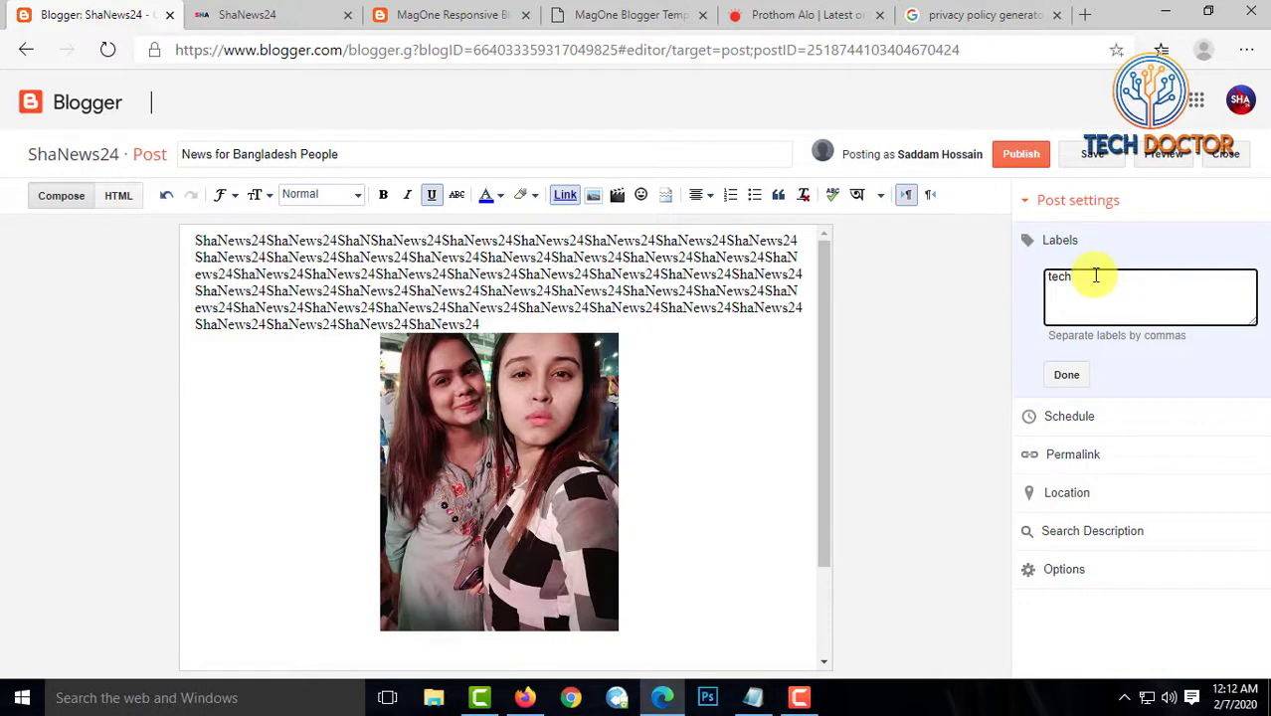
left_click(1070, 379)
Try a set date and time for the post's schedule, then return it to Automatic
left_click(1072, 298)
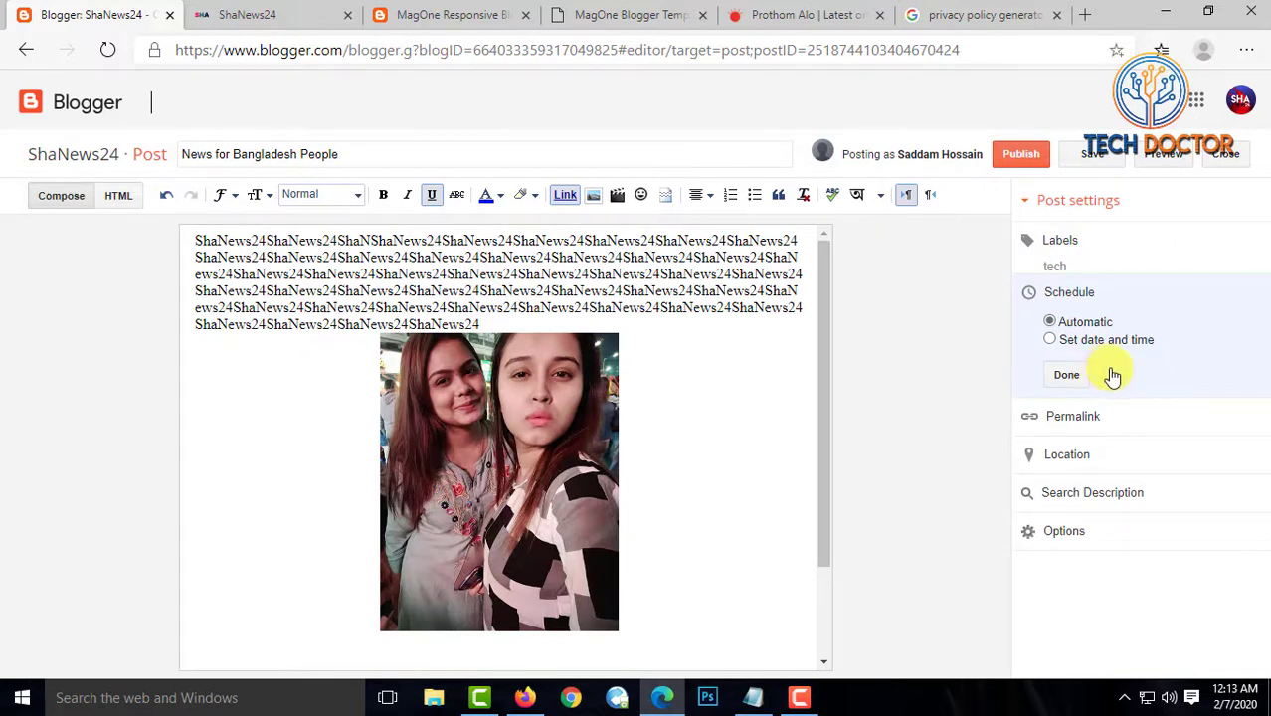
left_click(1088, 339)
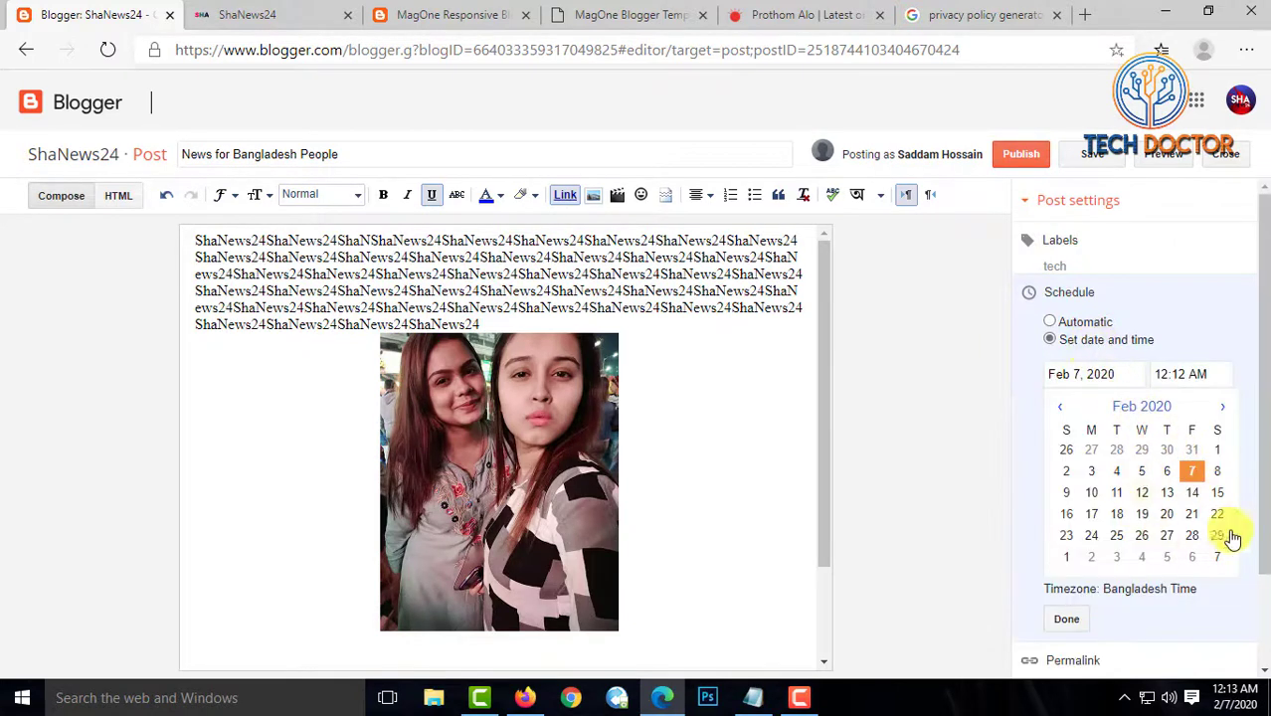
left_click(1071, 328)
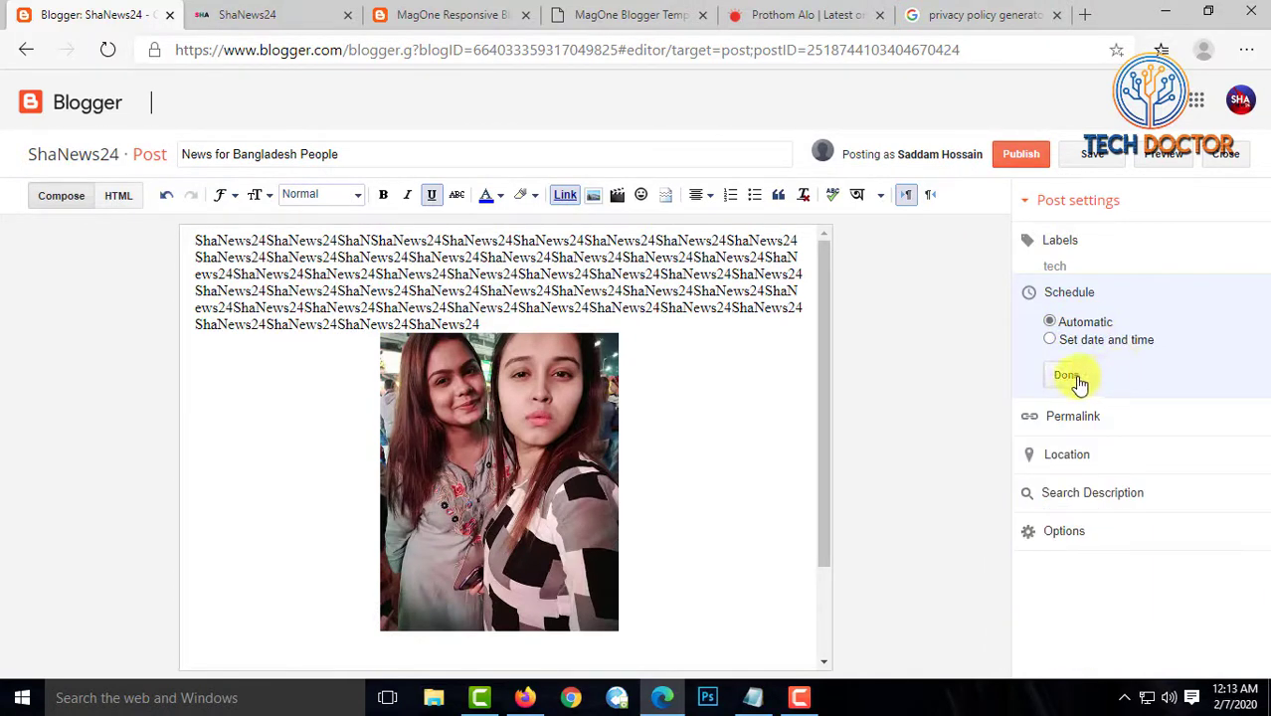
left_click(1077, 382)
Try a custom permalink with extra letters inside "bangladesh", and restore the Automatic Permalink
left_click(1072, 336)
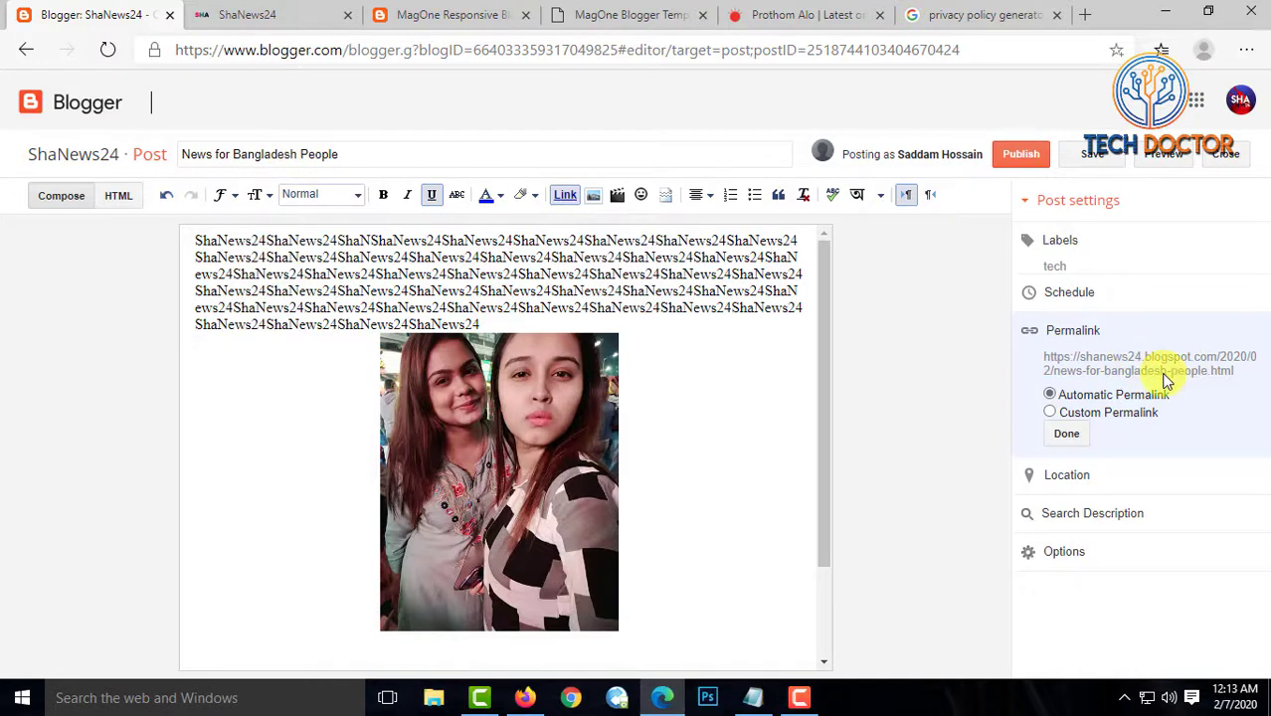
left_click(1133, 411)
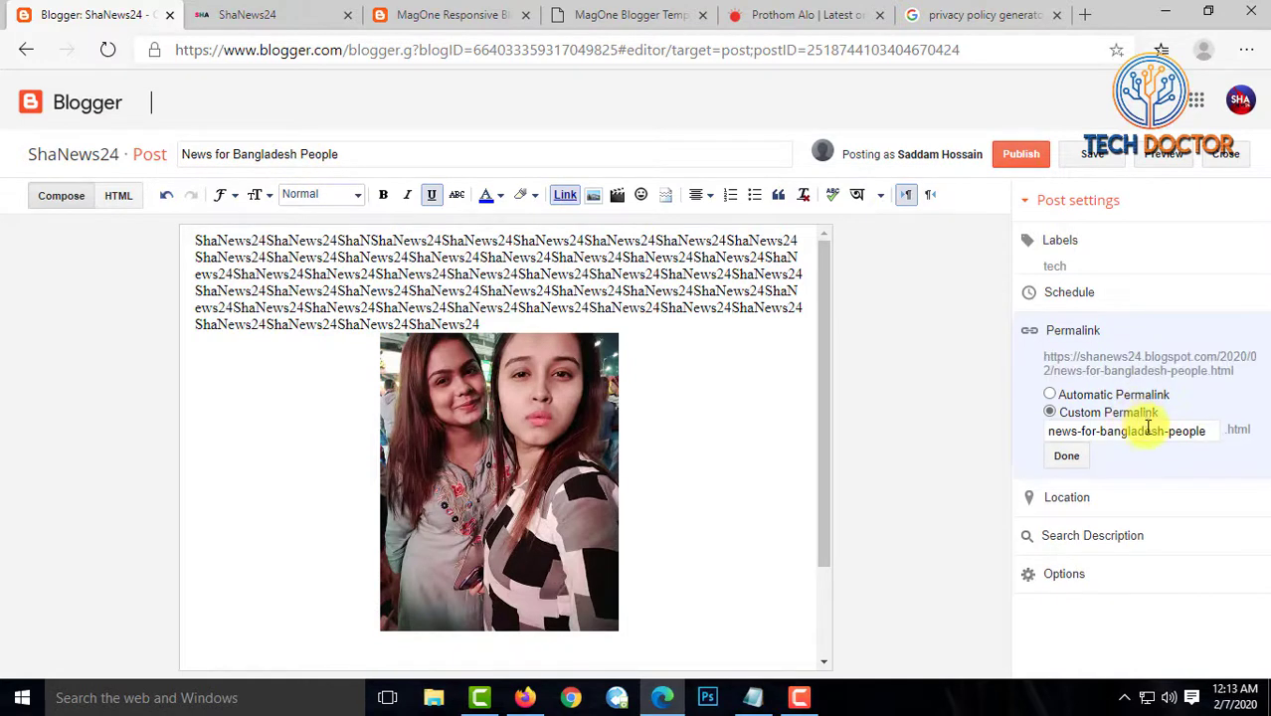
left_click(1147, 432)
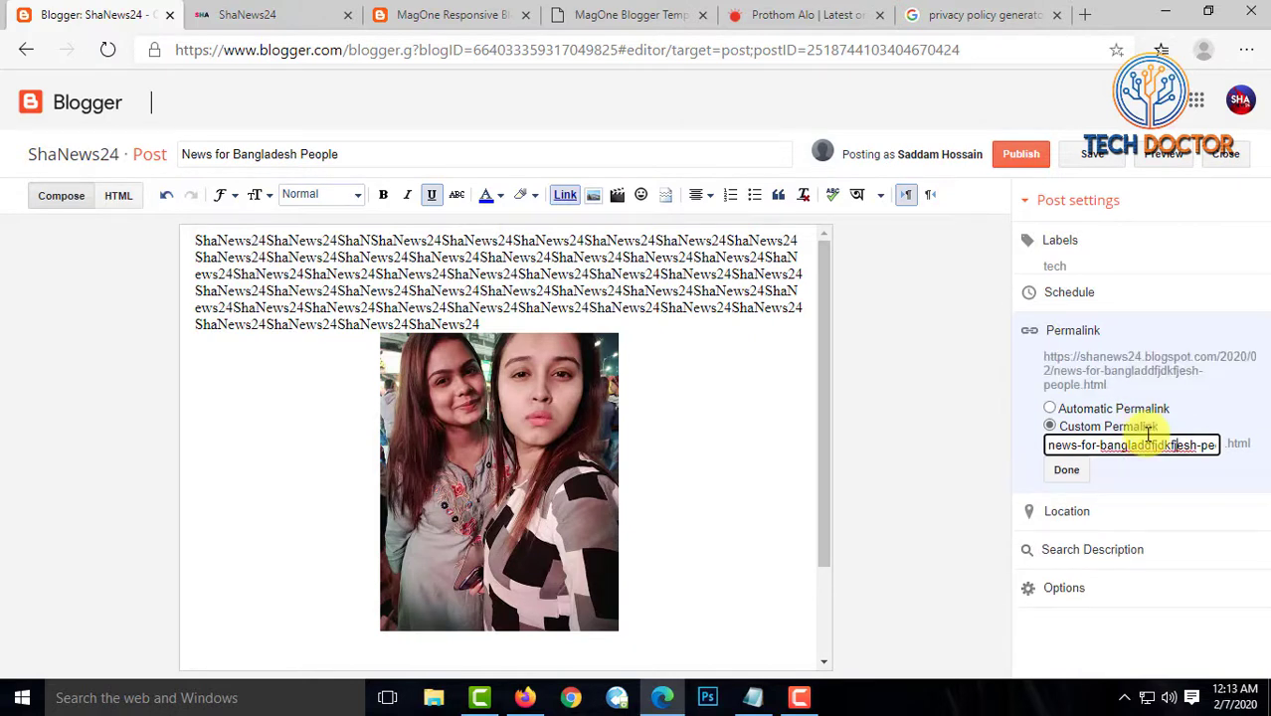
left_click(1076, 409)
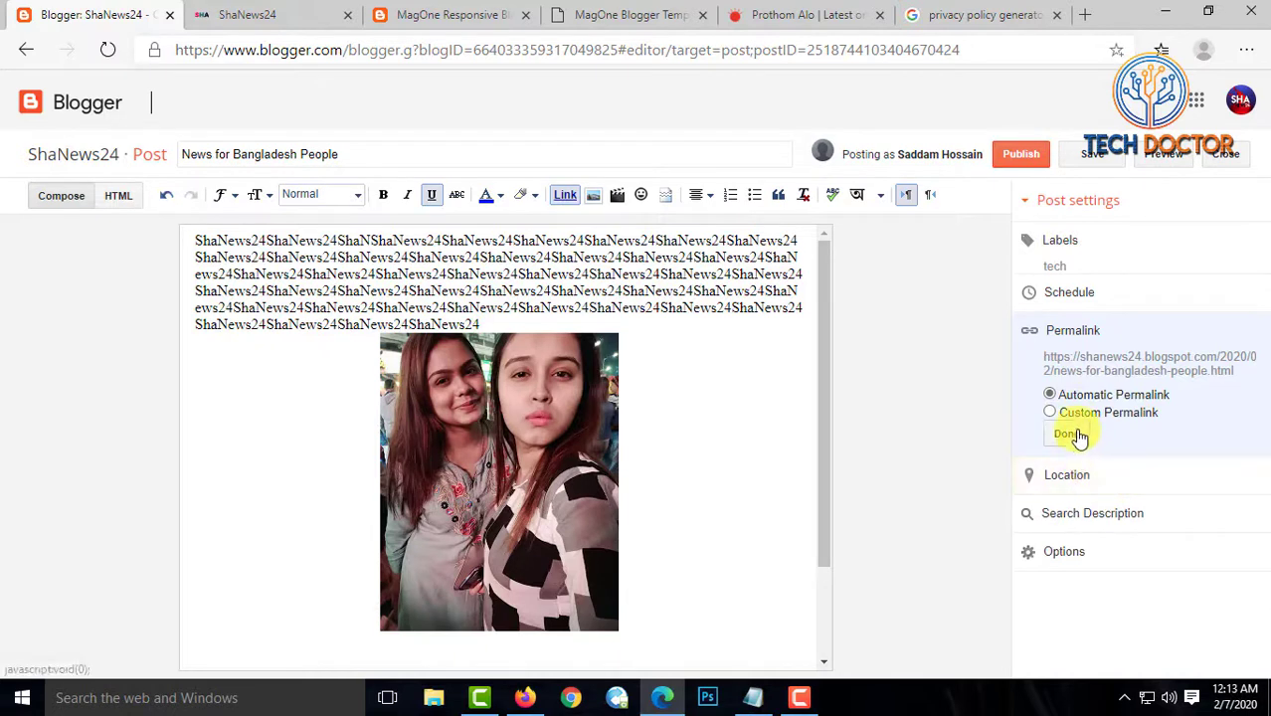
left_click(1065, 433)
Look at the post's Location setting, dismiss the browser's location request and leave the location empty
left_click(1068, 372)
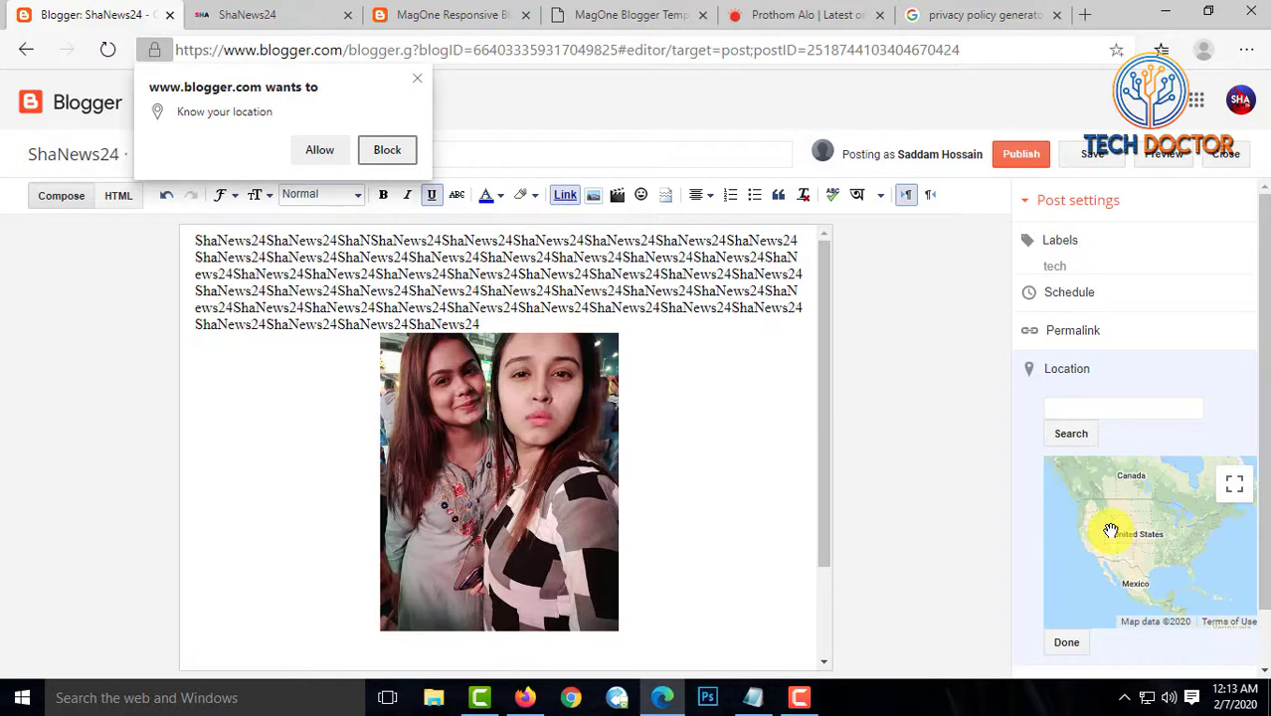
left_click(418, 79)
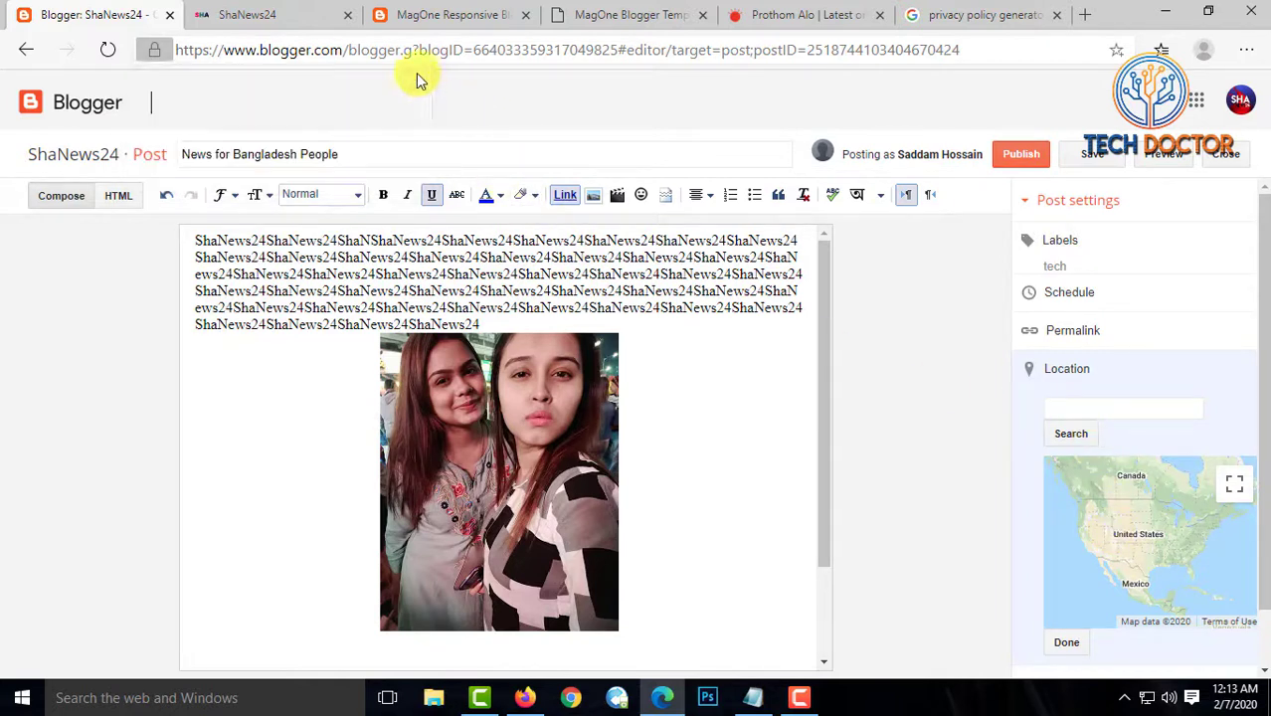
left_click(1062, 643)
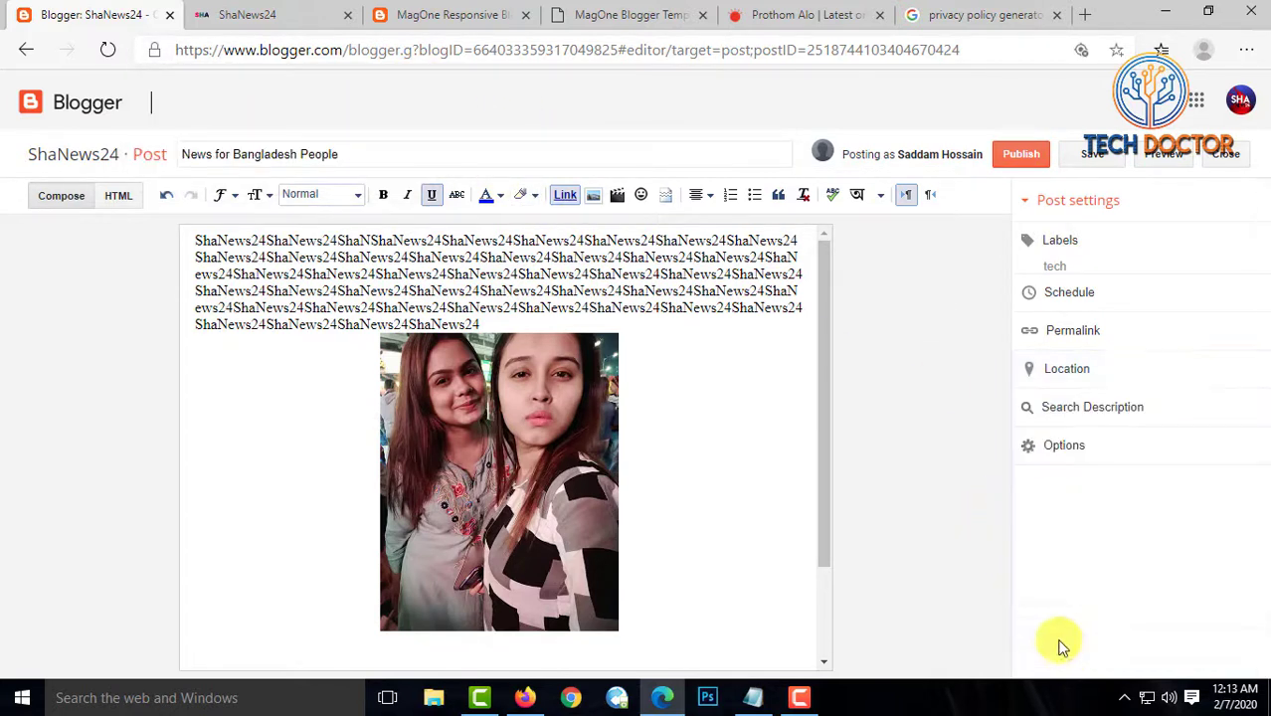
Keep the search description empty and the post options at their defaults, and publish the post
left_click(1092, 410)
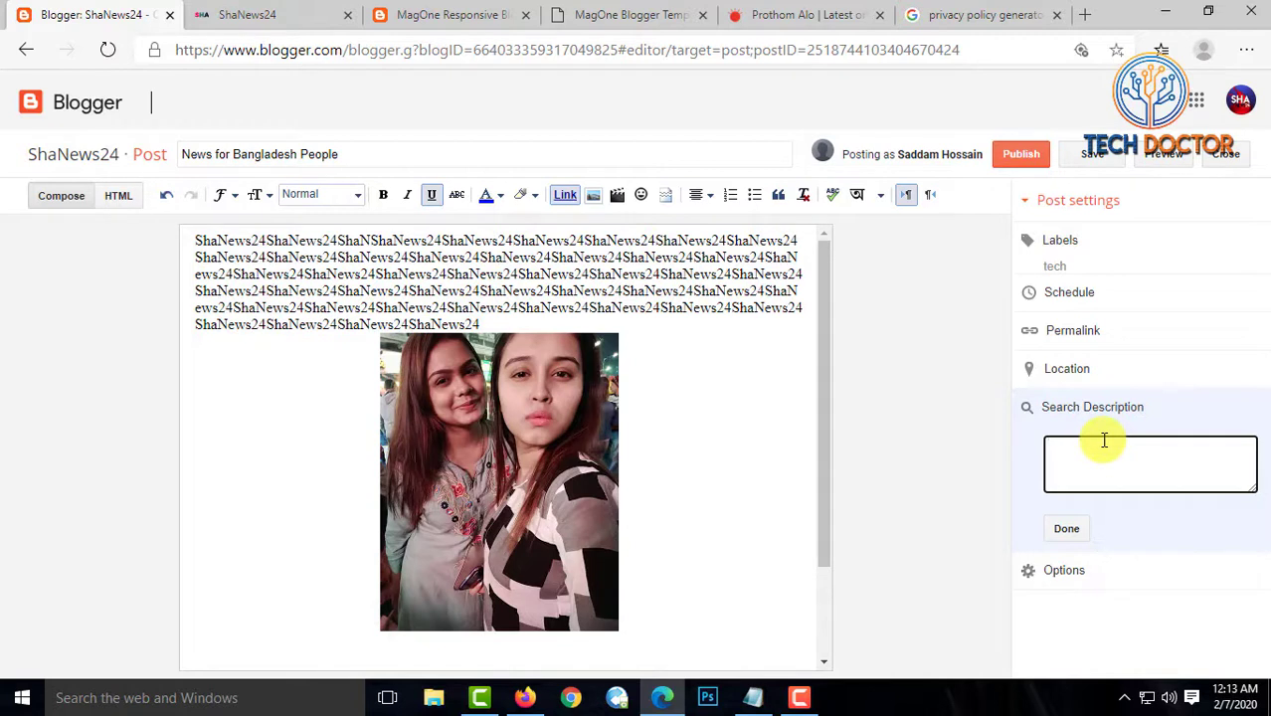
left_click(1082, 529)
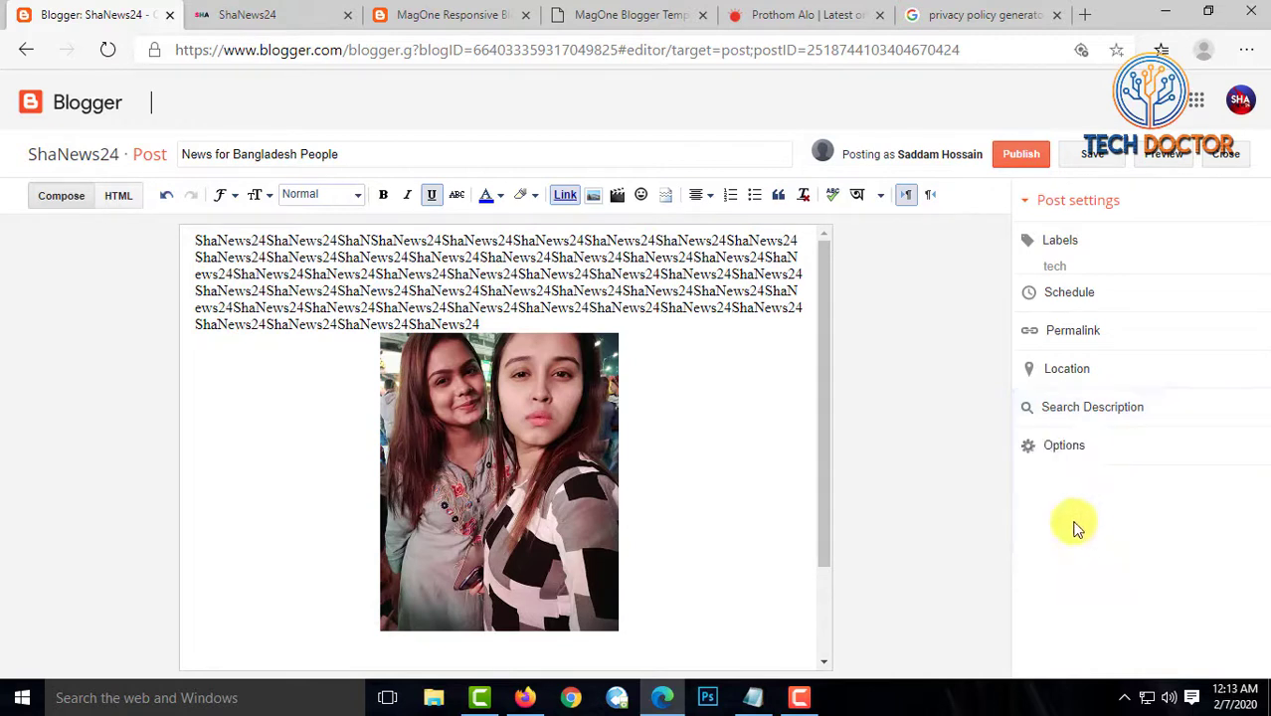
left_click(1079, 458)
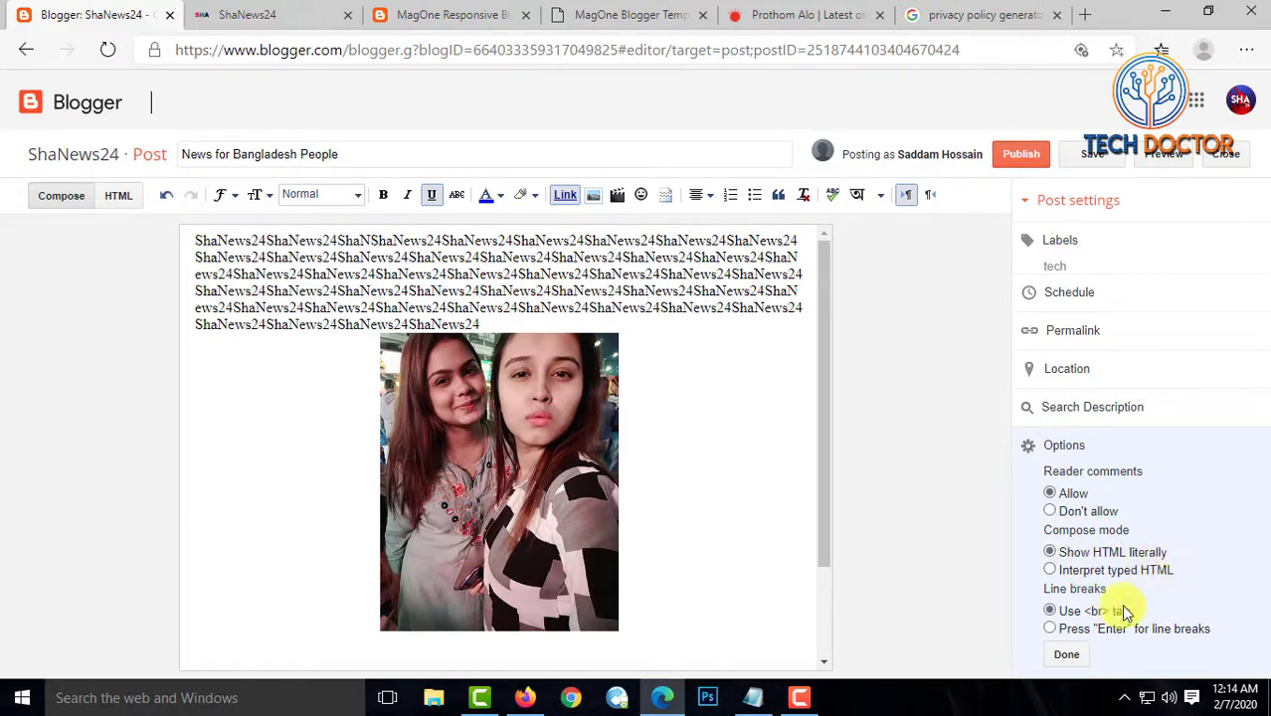
left_click(1064, 656)
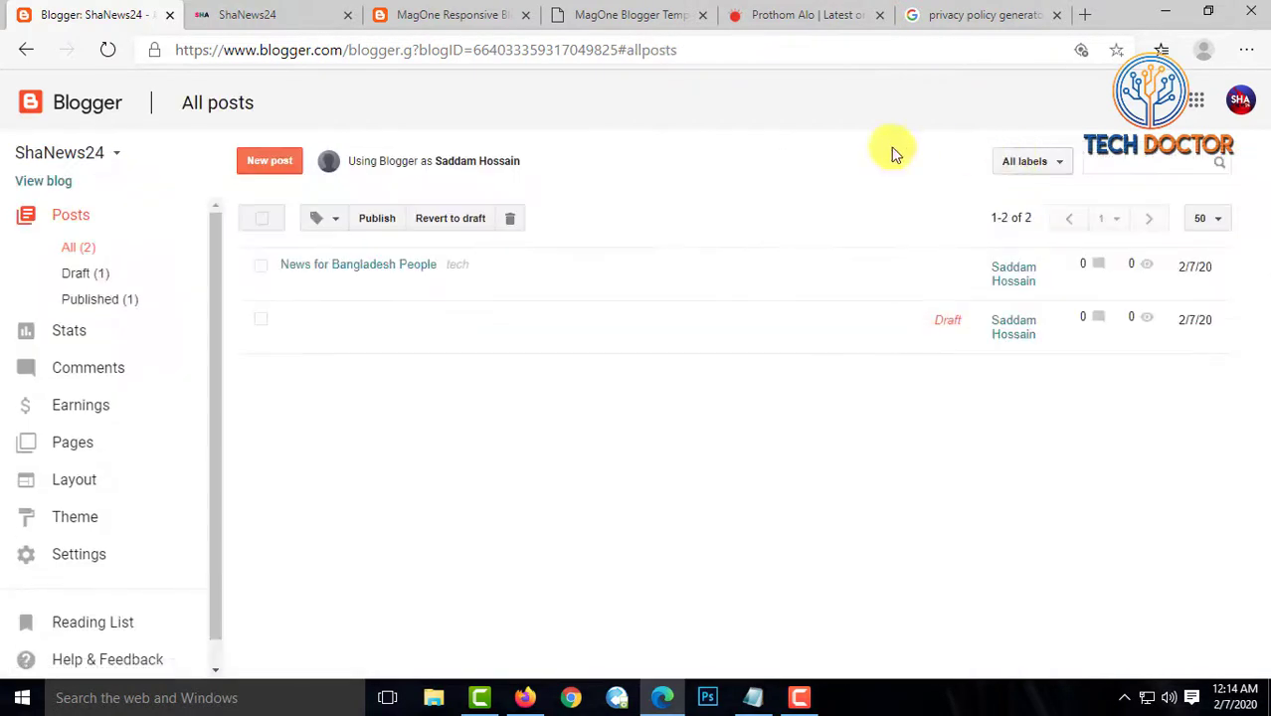
View the live blog's home page and the published page of the News for Bangladesh People post
left_click(45, 184)
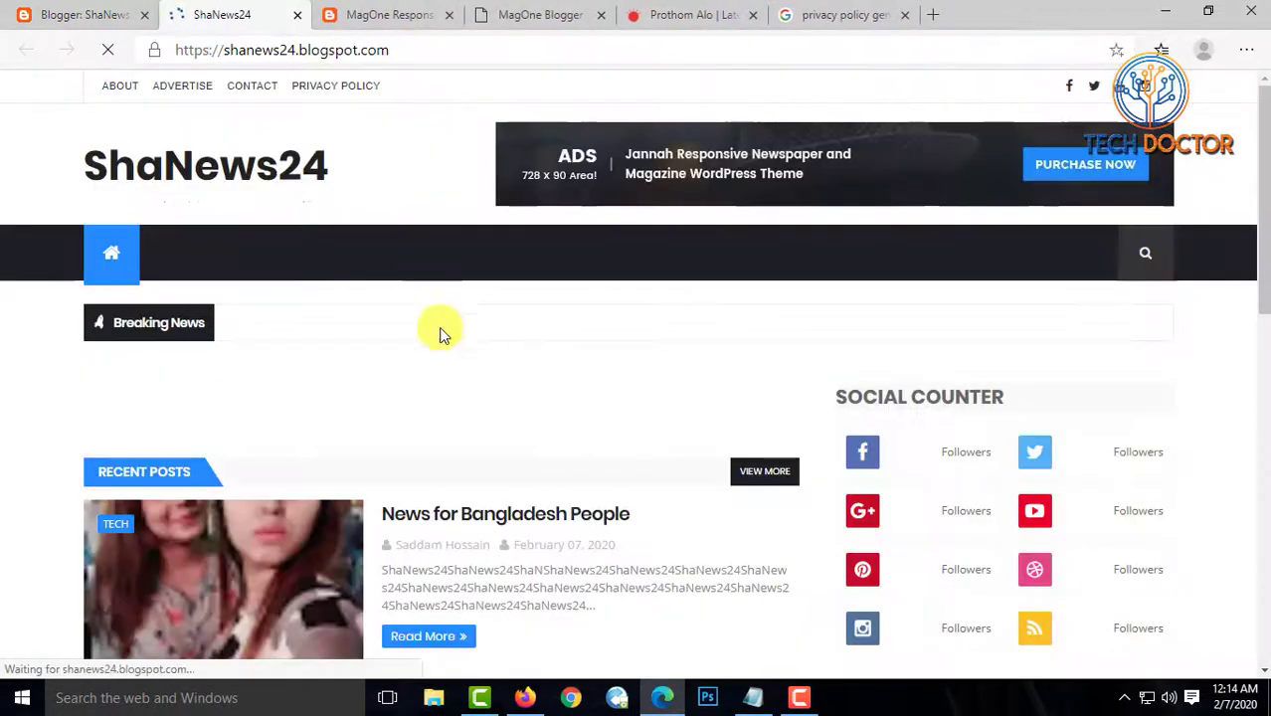
scroll(442, 334, "down", 4)
left_click(136, 14)
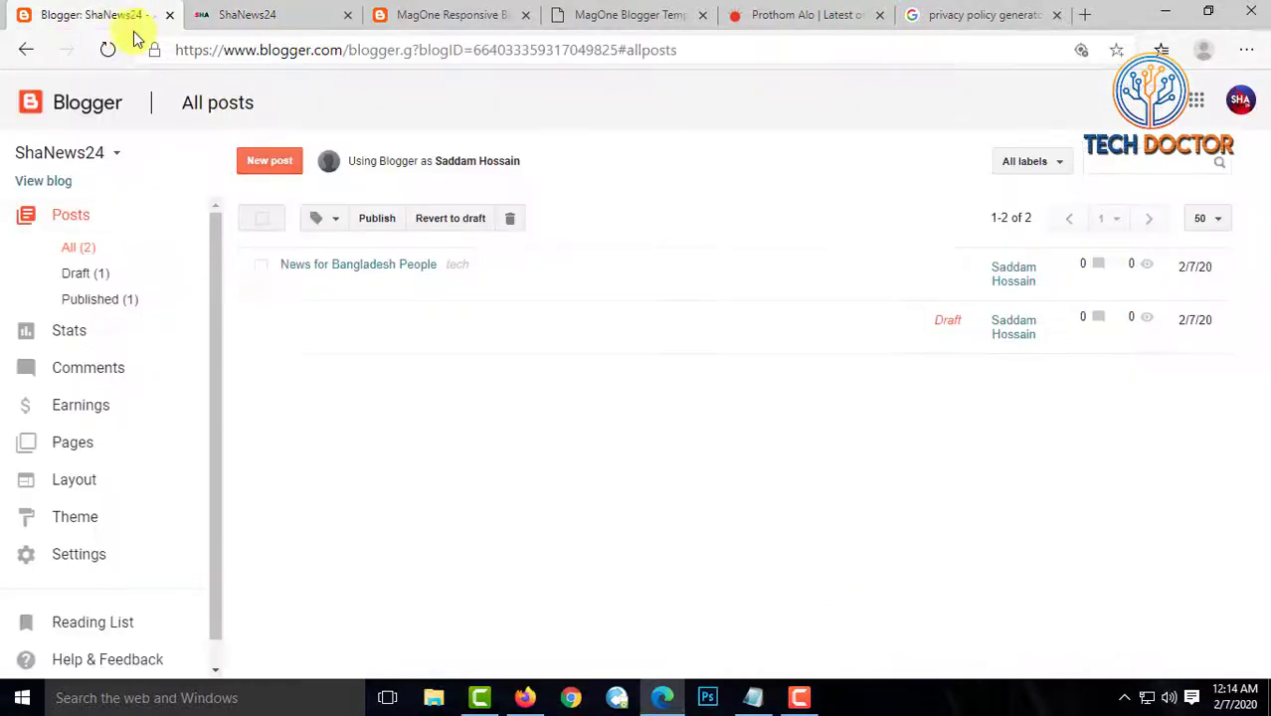
left_click(326, 288)
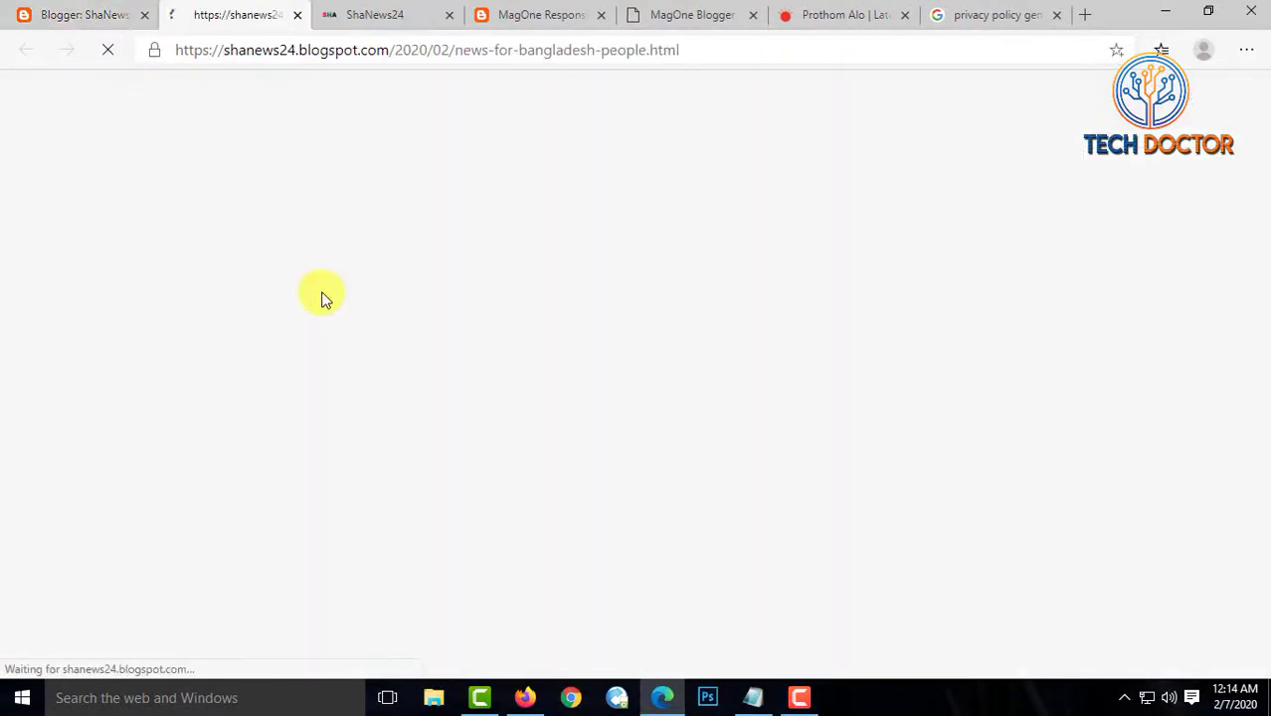
scroll(537, 460, "down", 3)
scroll(430, 477, "down", 5)
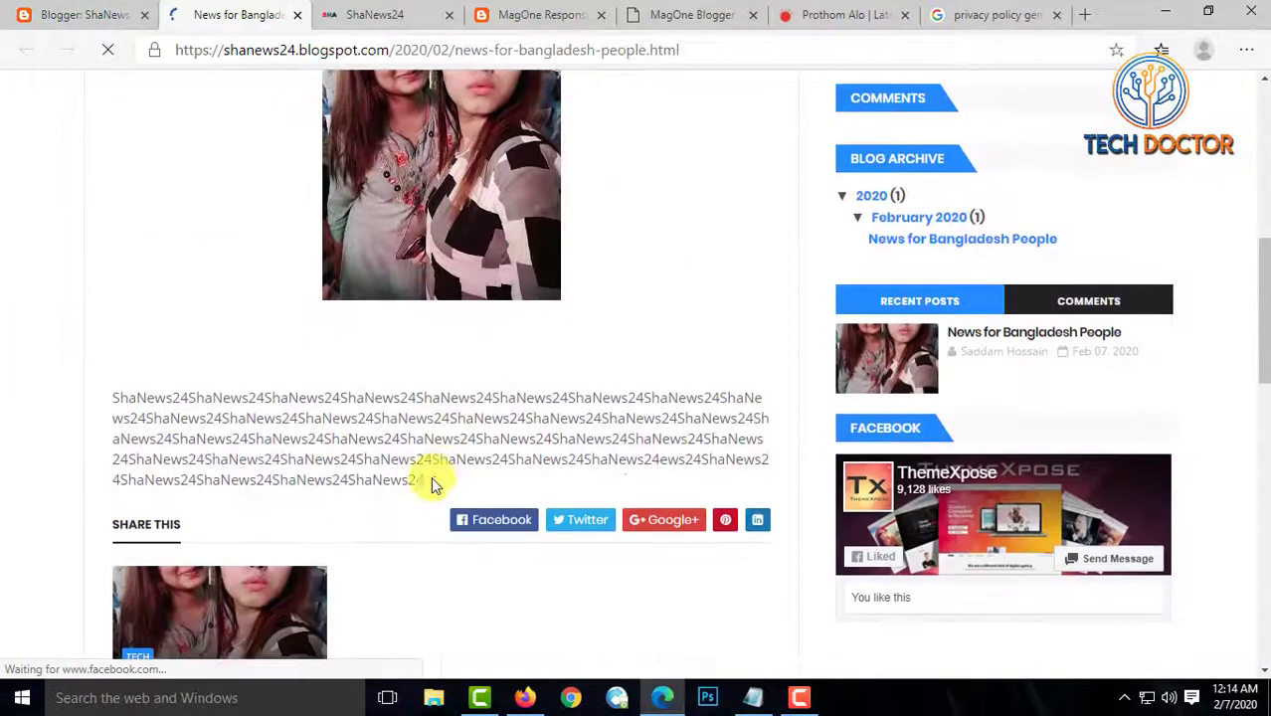
Reload the ShaNews24 home page and examine how the post appears in the featured area and Recent Posts
left_click(350, 12)
scroll(171, 260, "up", 5)
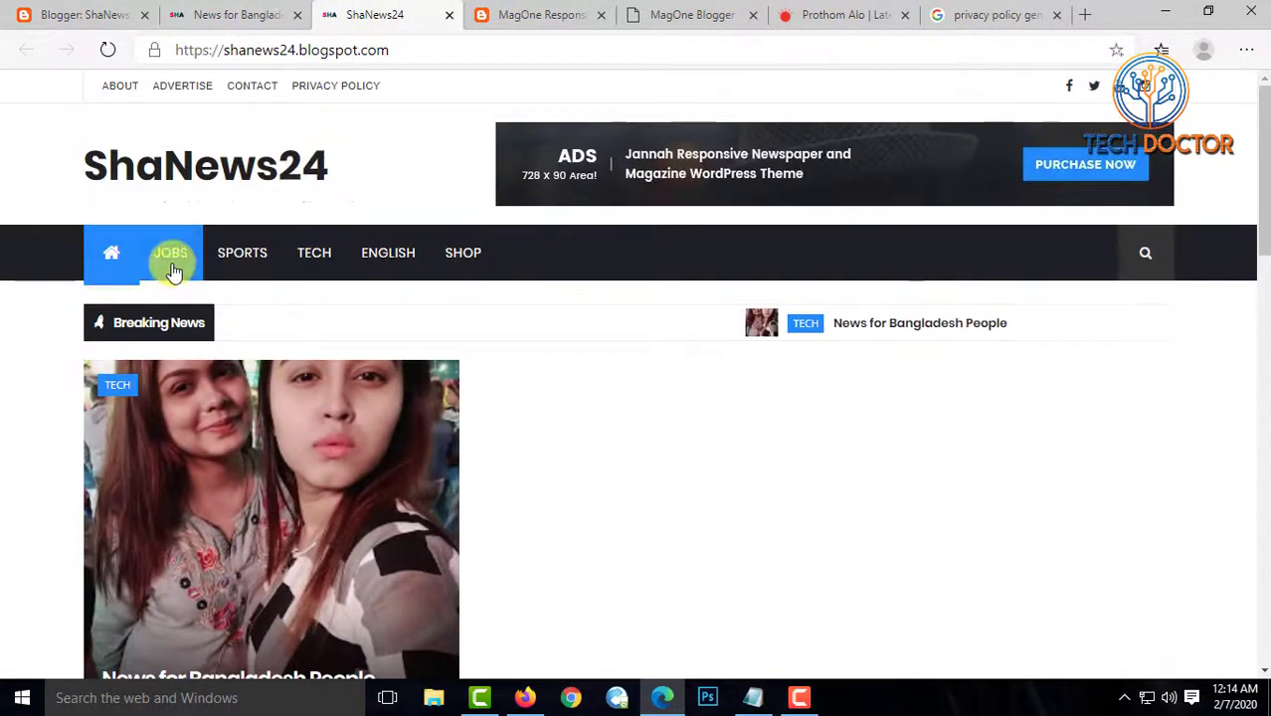
left_click(112, 254)
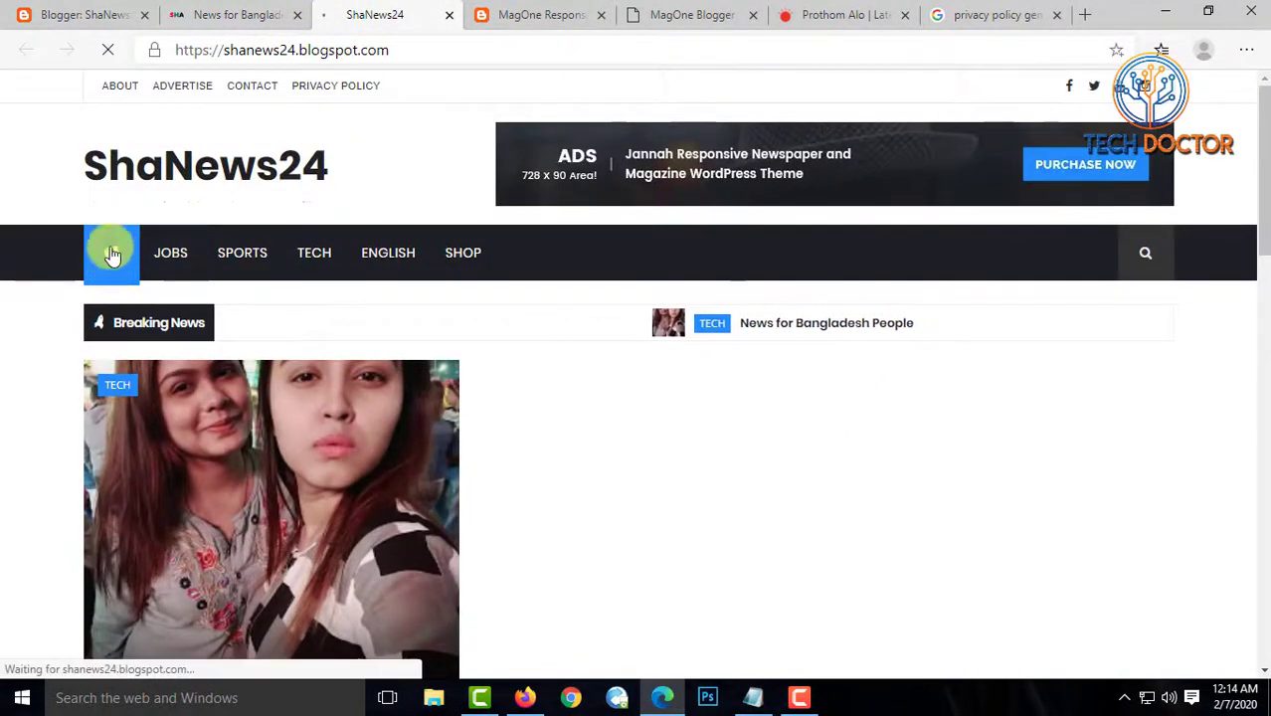
scroll(626, 343, "down", 3)
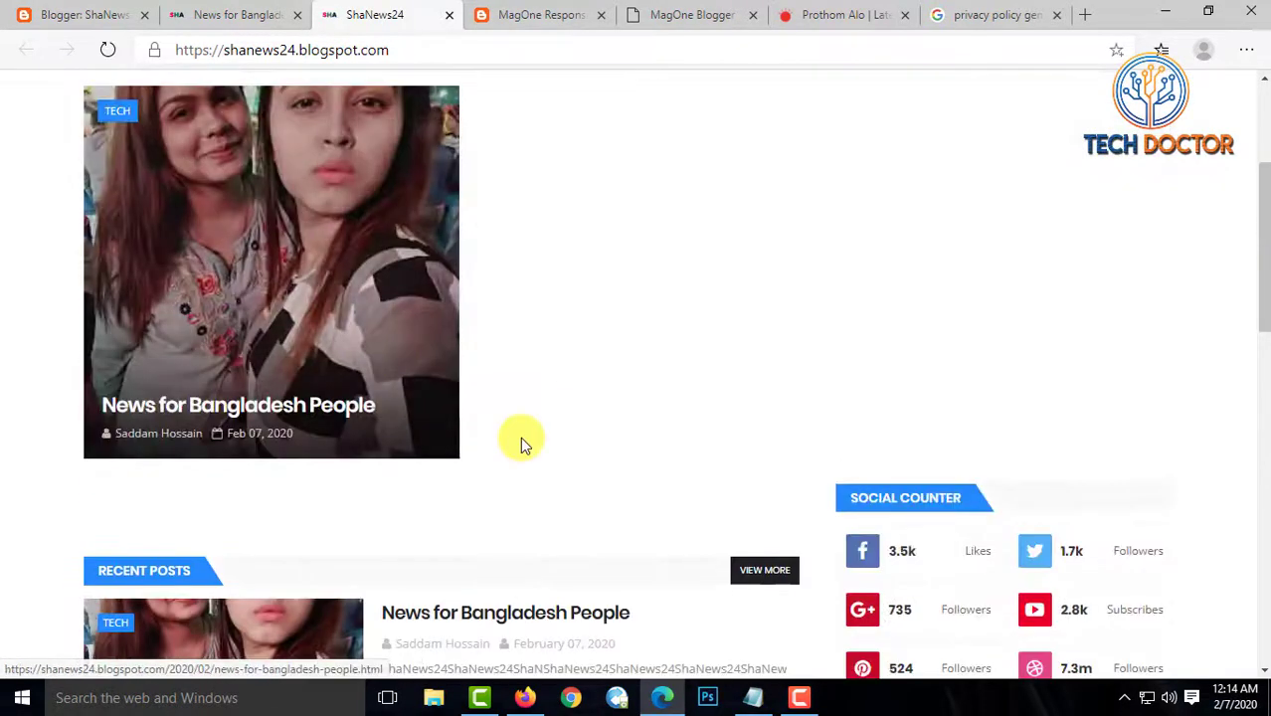
scroll(522, 435, "up", 2)
scroll(698, 449, "down", 4)
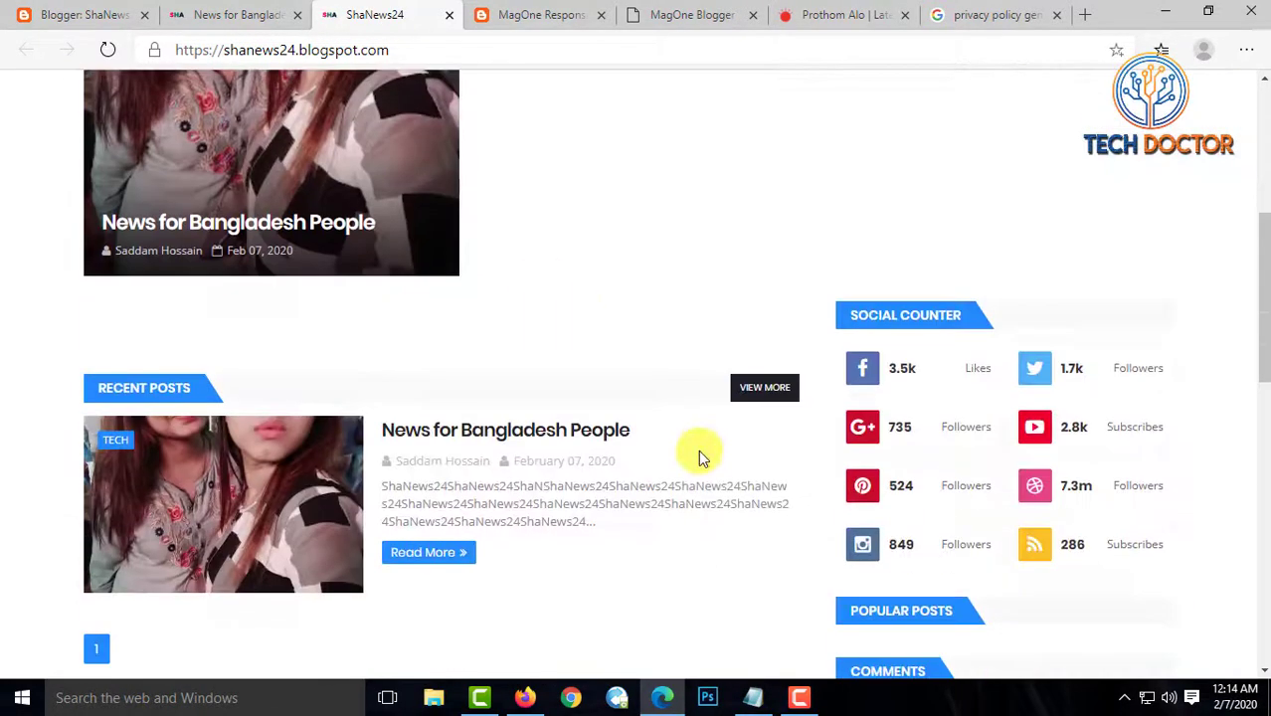
scroll(609, 434, "up", 2)
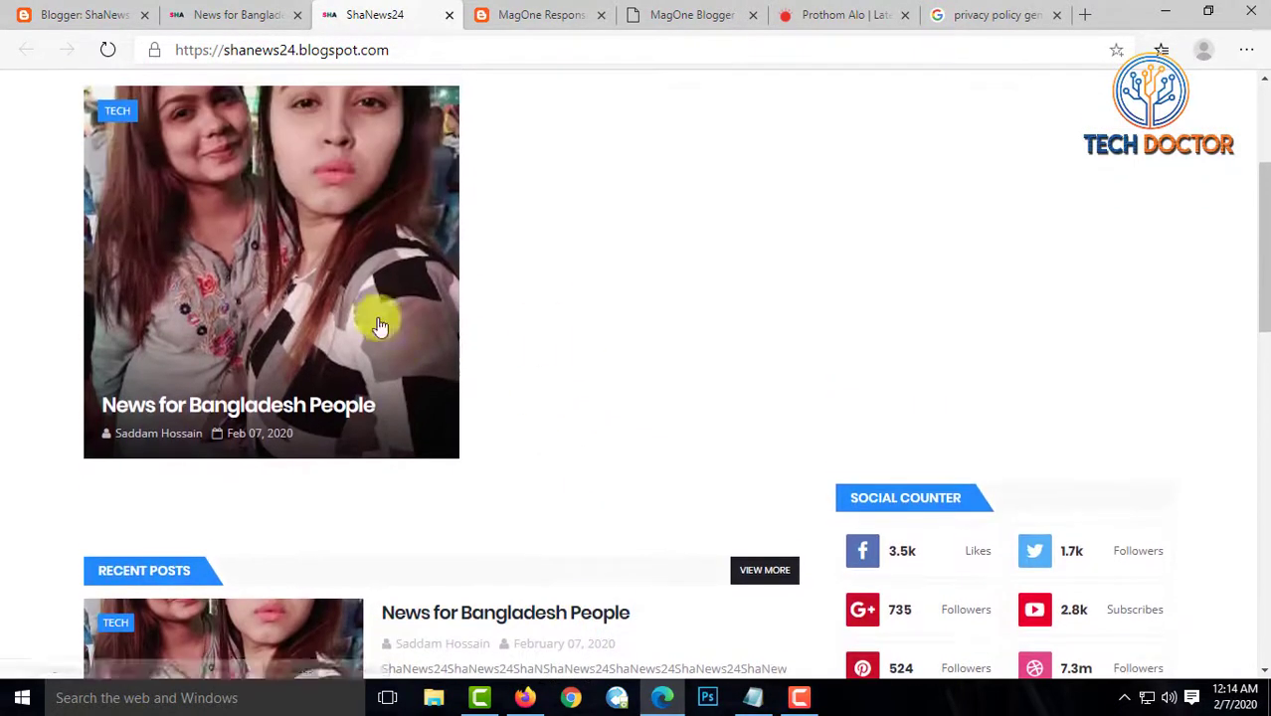
Switch from Blogger to the Prothom Alo site and open its lead article about Bangladesh's cricket World Cup final
left_click(112, 12)
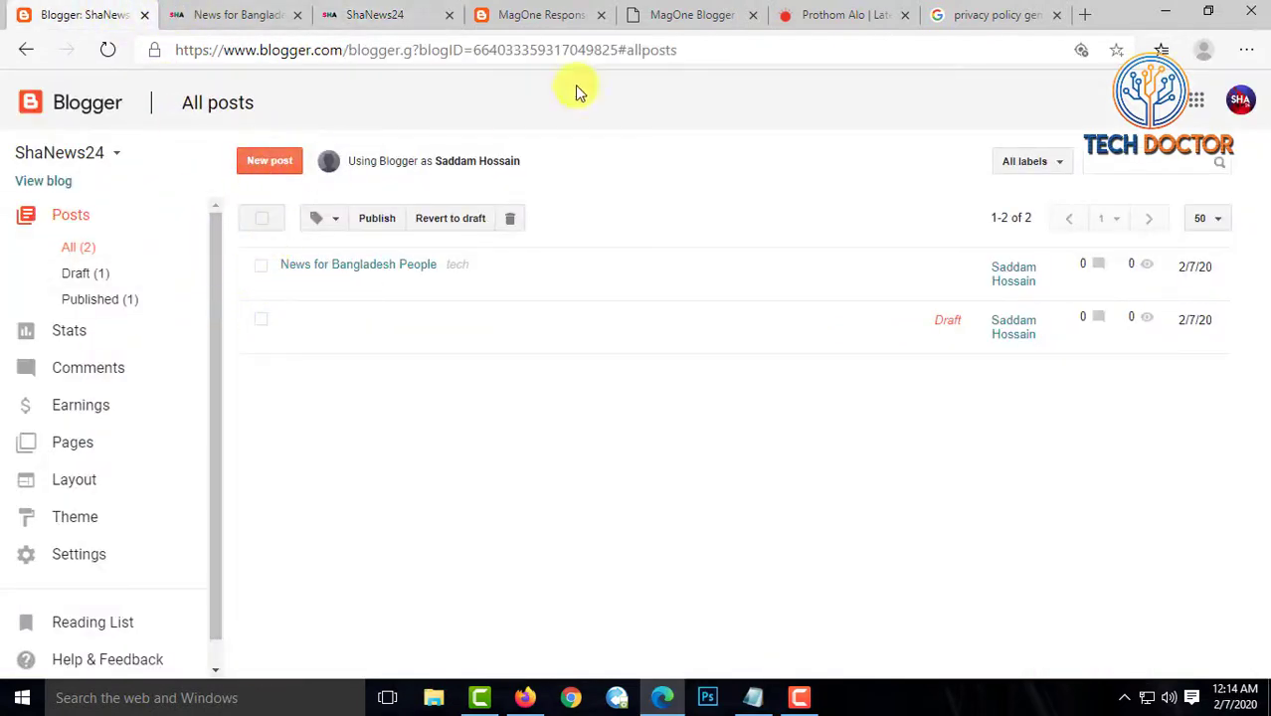
left_click(904, 13)
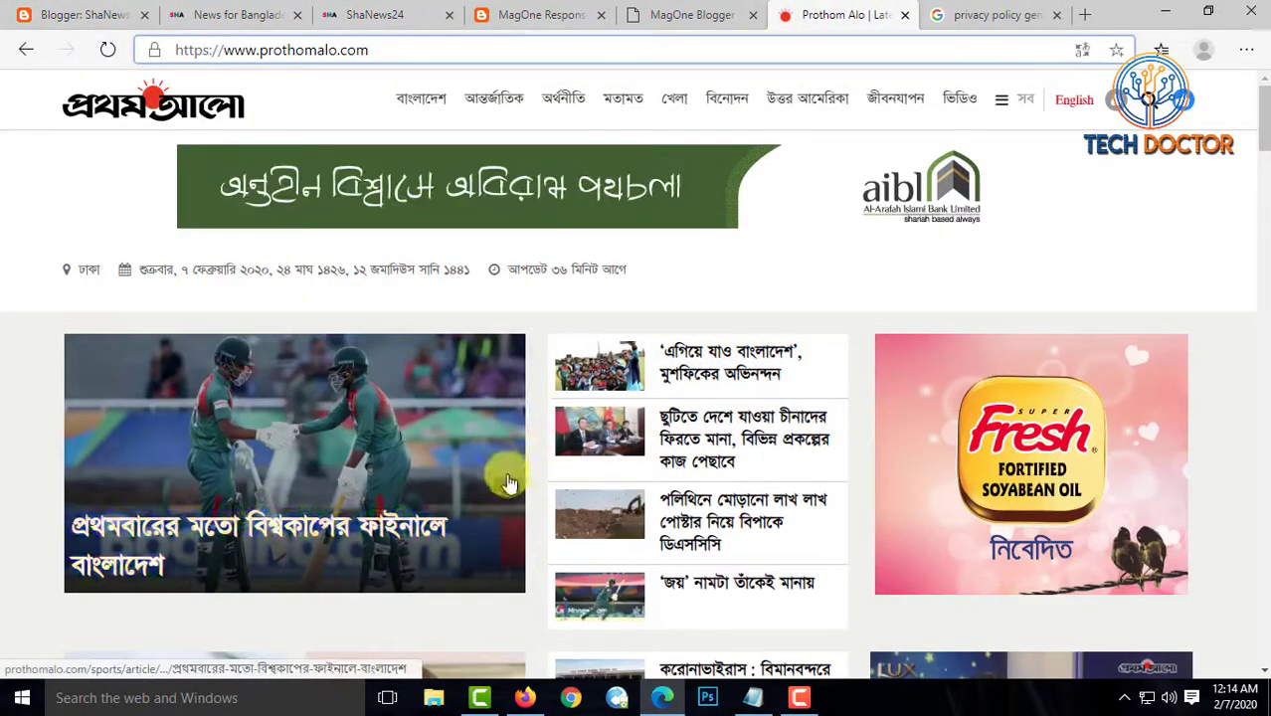
left_click(359, 472)
Revisit the blog's home page, return to the new cricket post's body text and close the browser's downloads bar
left_click(360, 15)
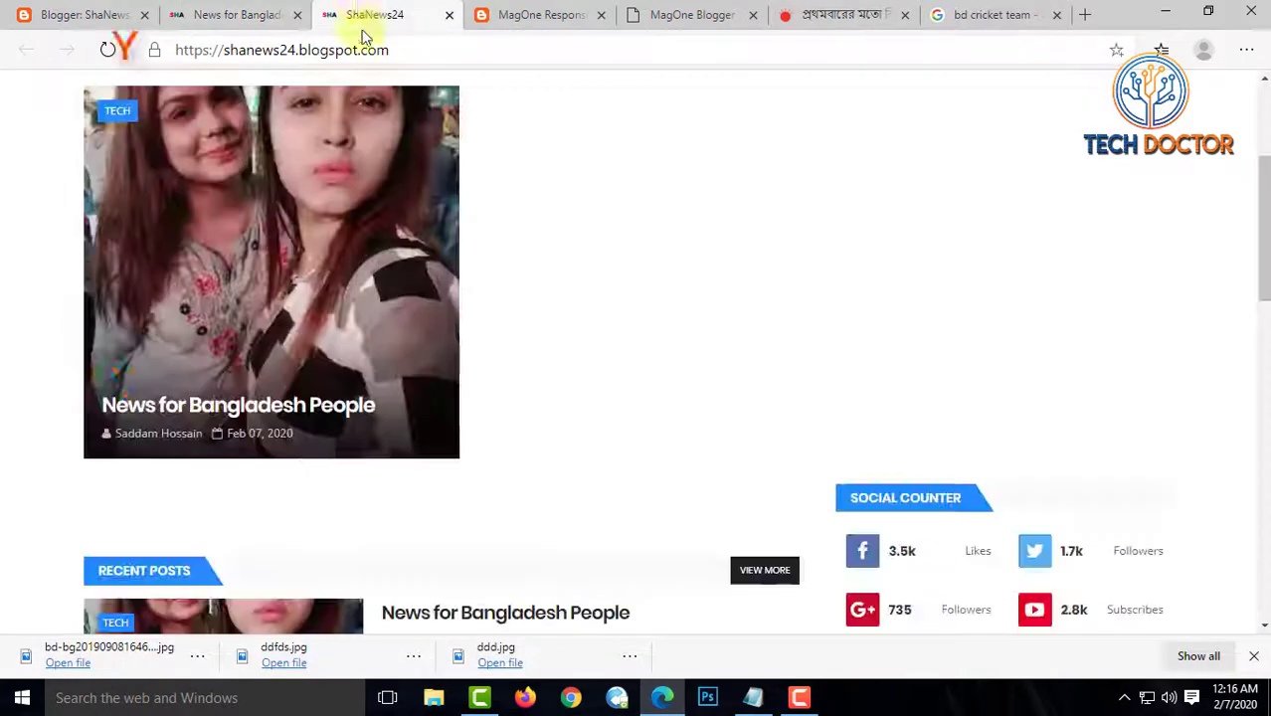
scroll(465, 404, "up", 3)
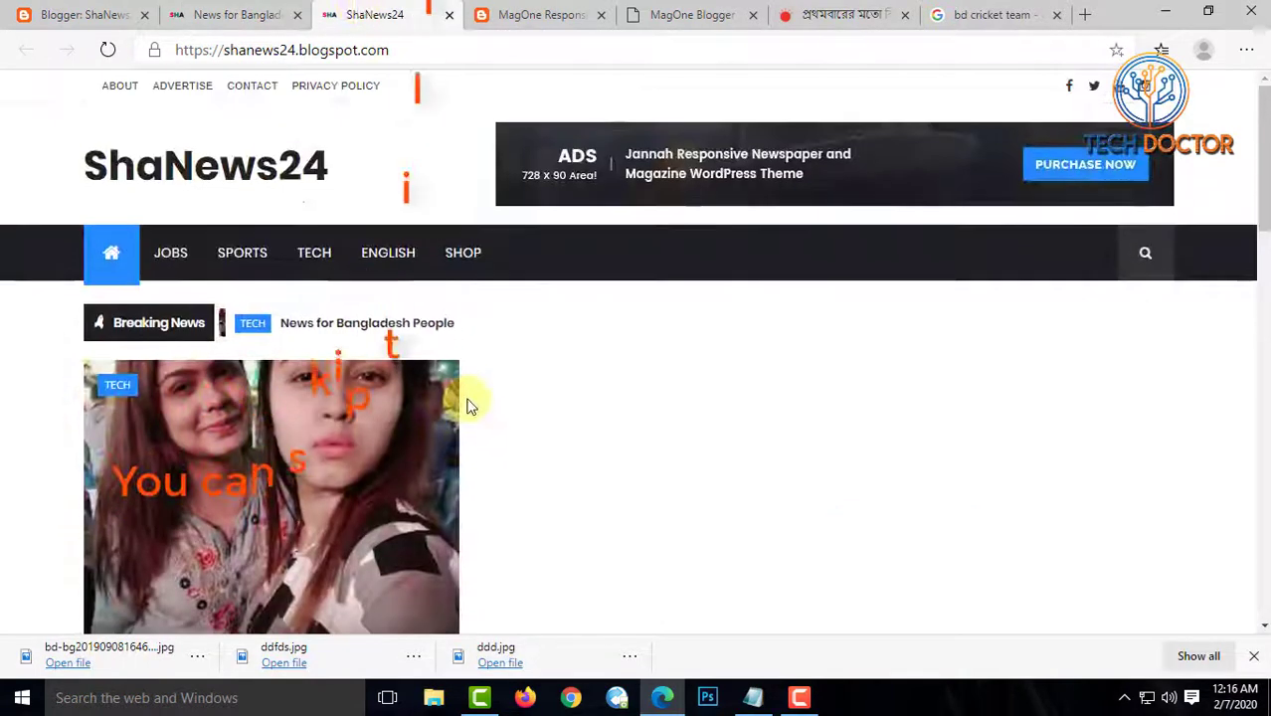
left_click(95, 14)
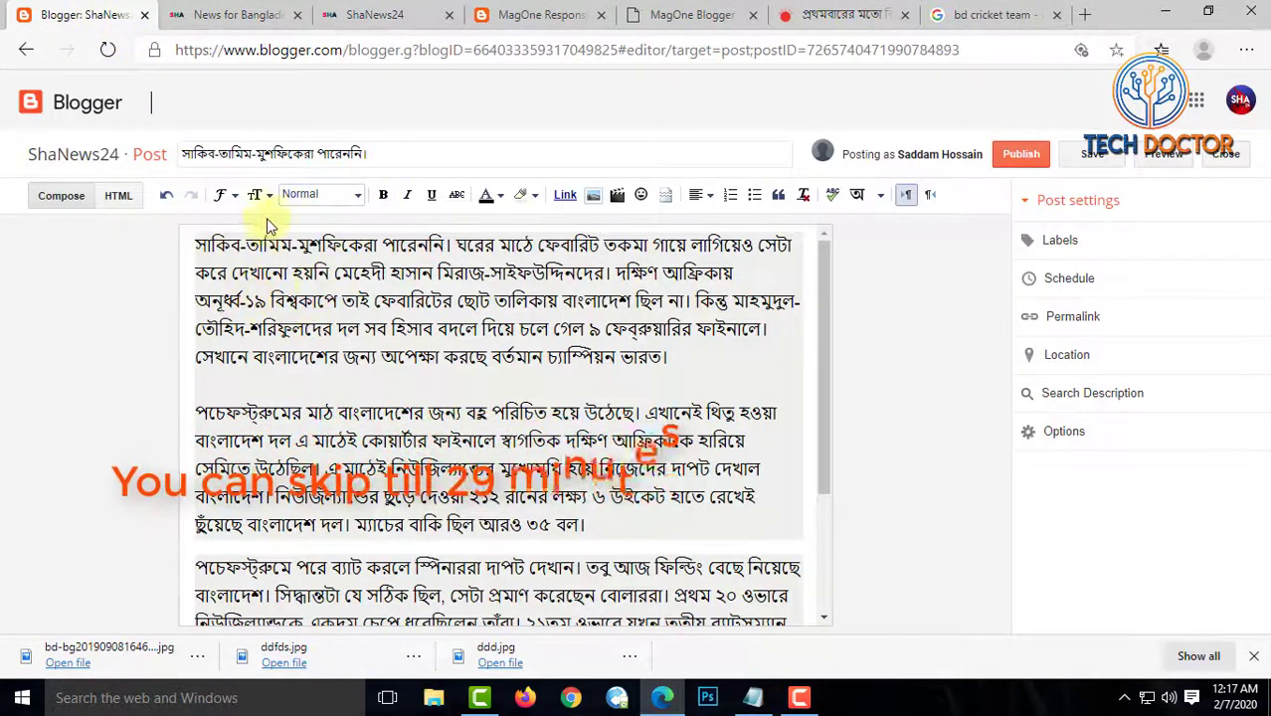
scroll(931, 248, "down", 3)
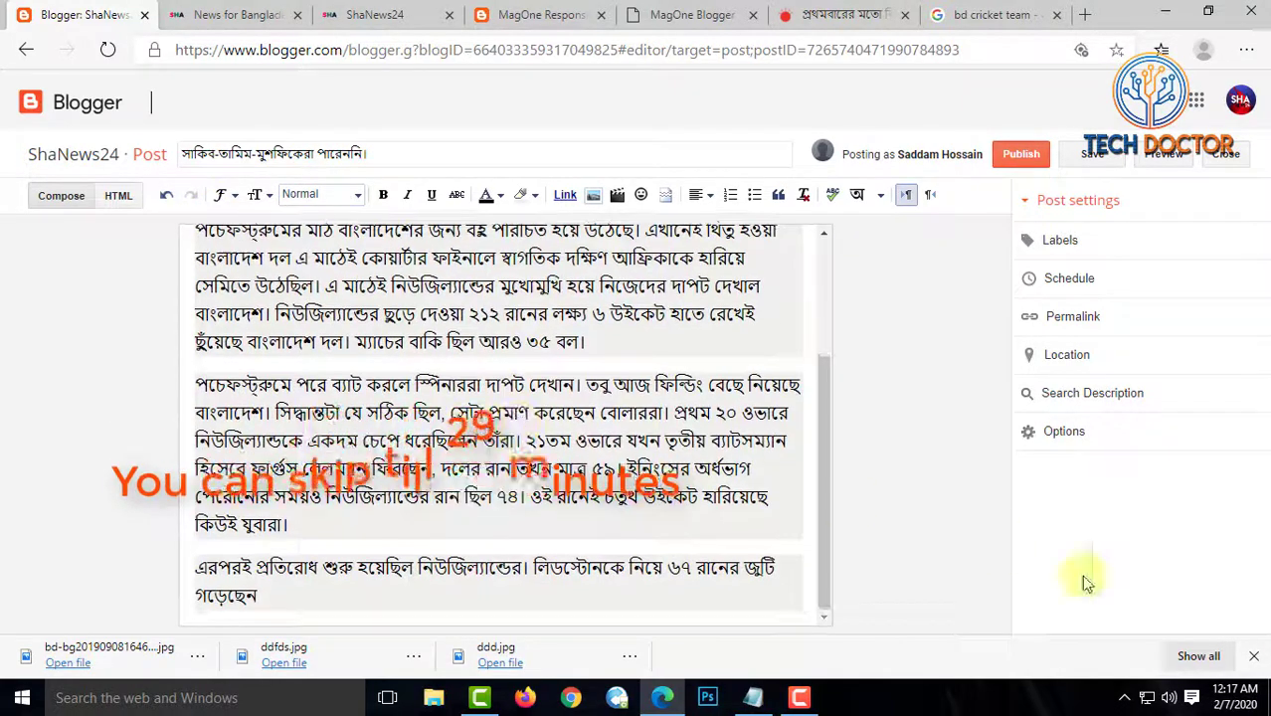
left_click(1254, 656)
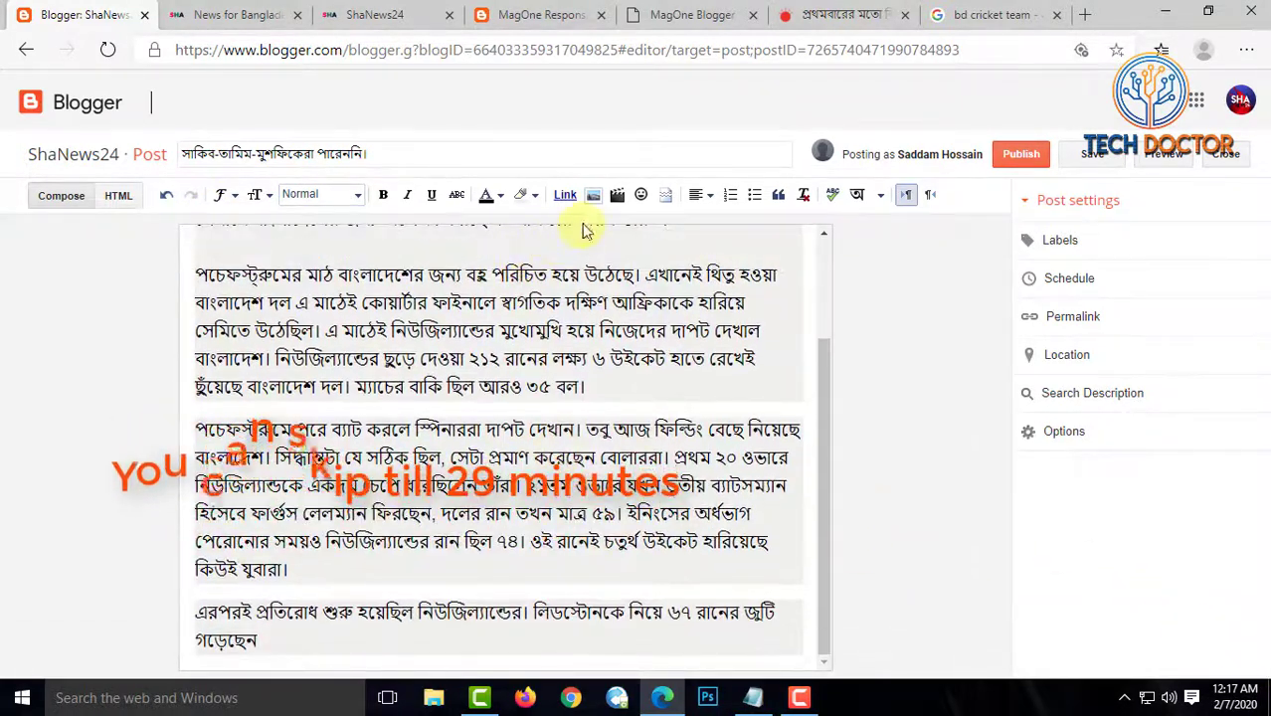
left_click(603, 395)
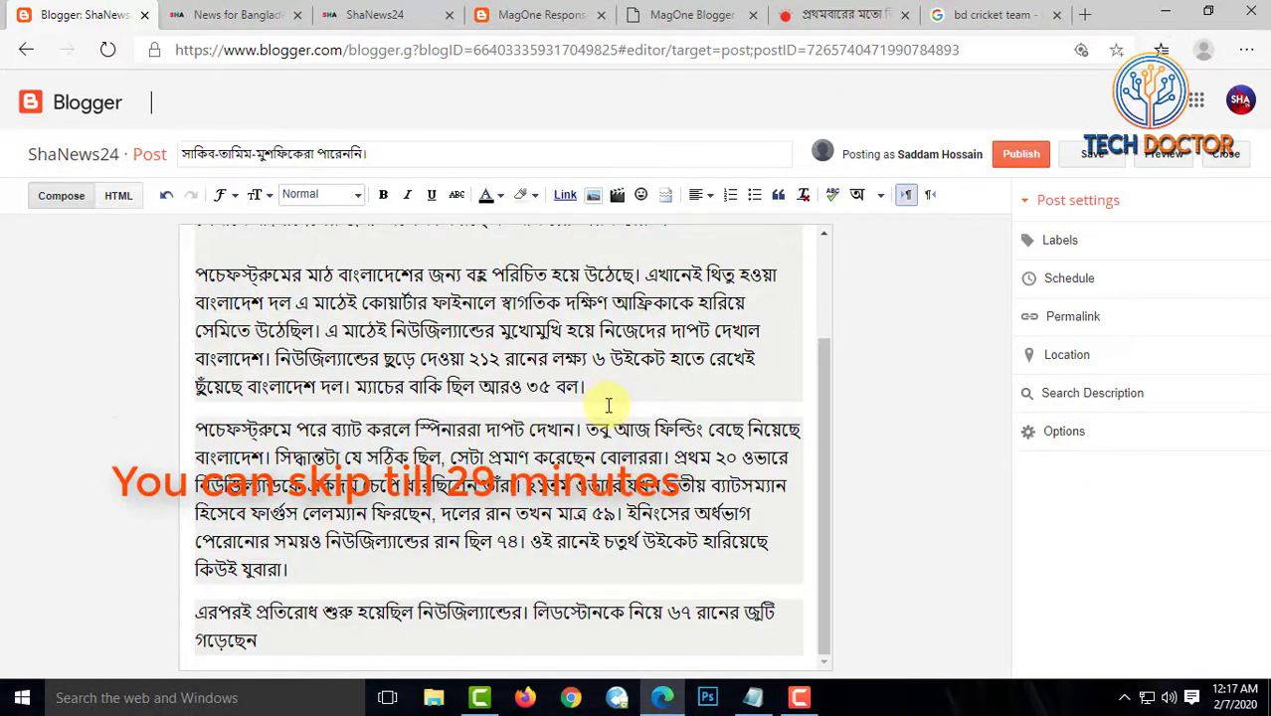
key("Return")
left_click(592, 196)
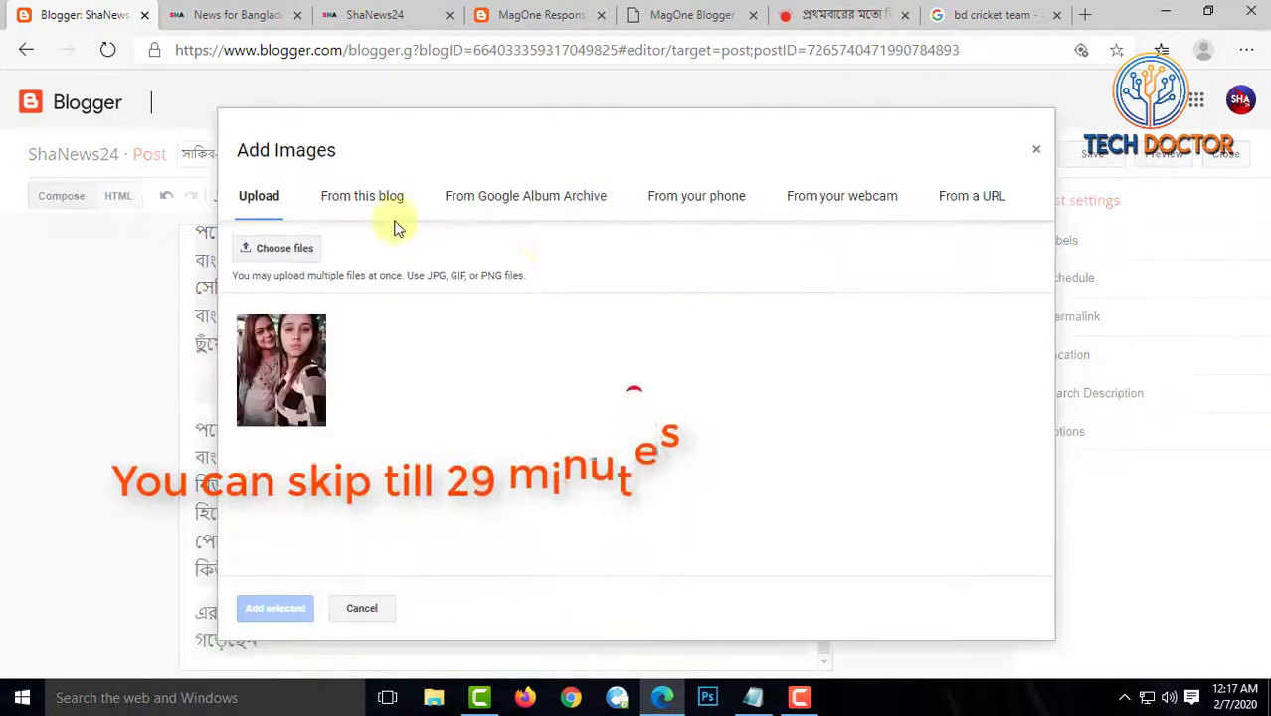
left_click(360, 204)
left_click(263, 197)
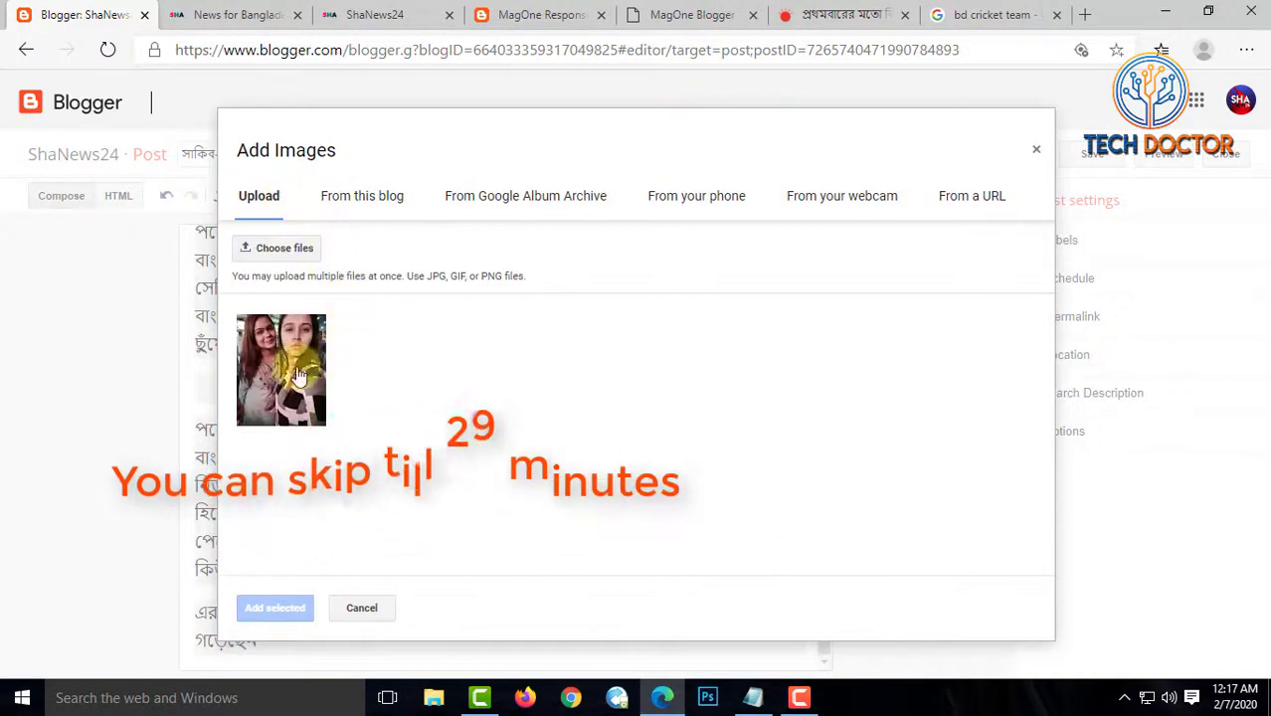
left_click(286, 249)
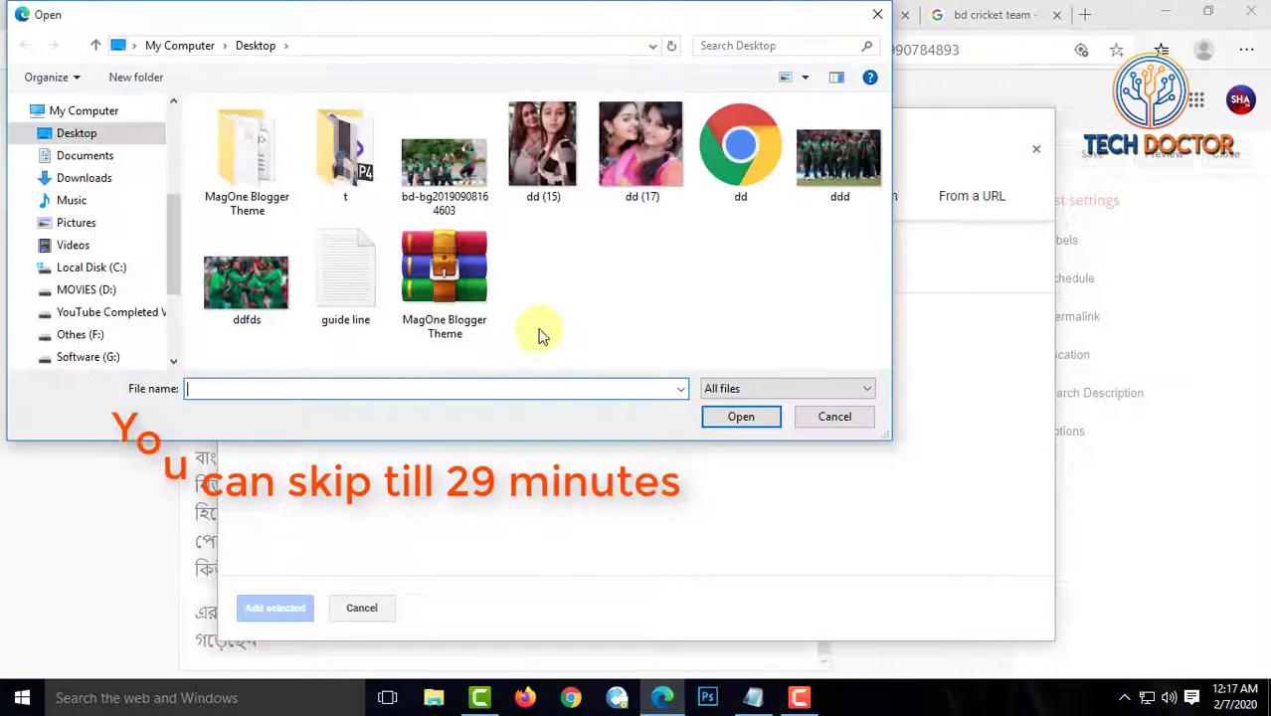
left_click(425, 204)
left_click(739, 416)
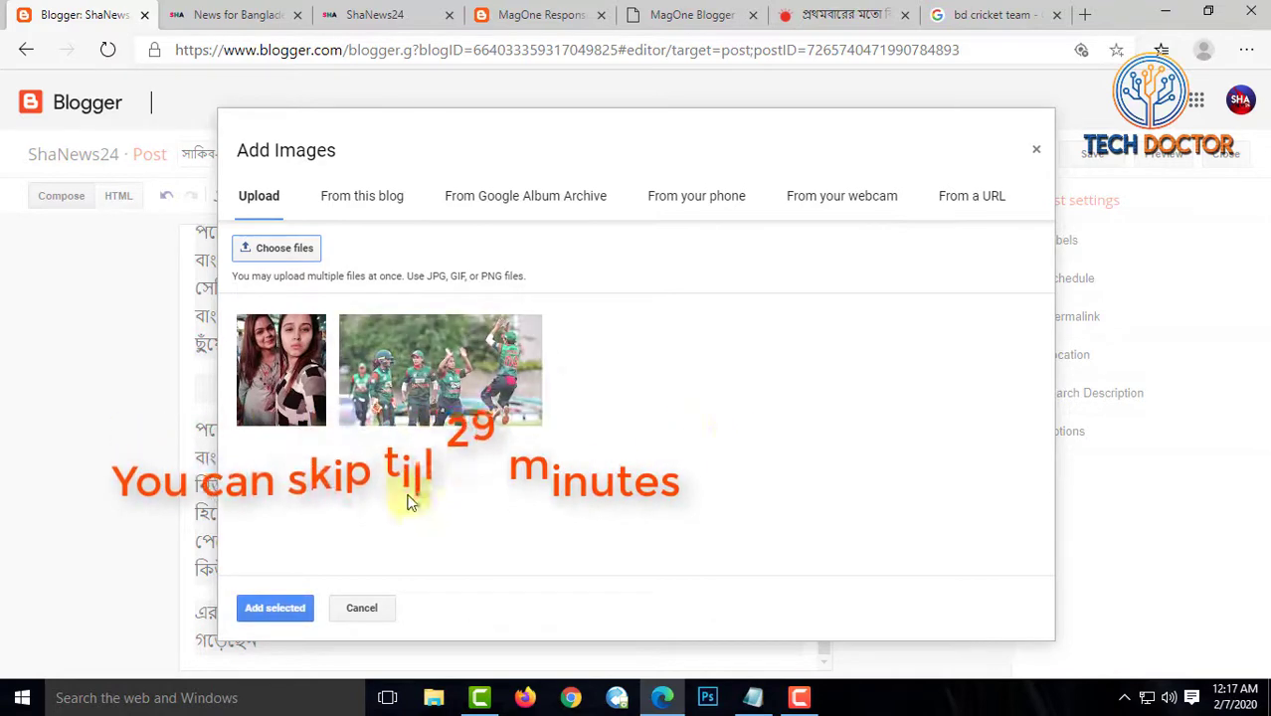
left_click(428, 413)
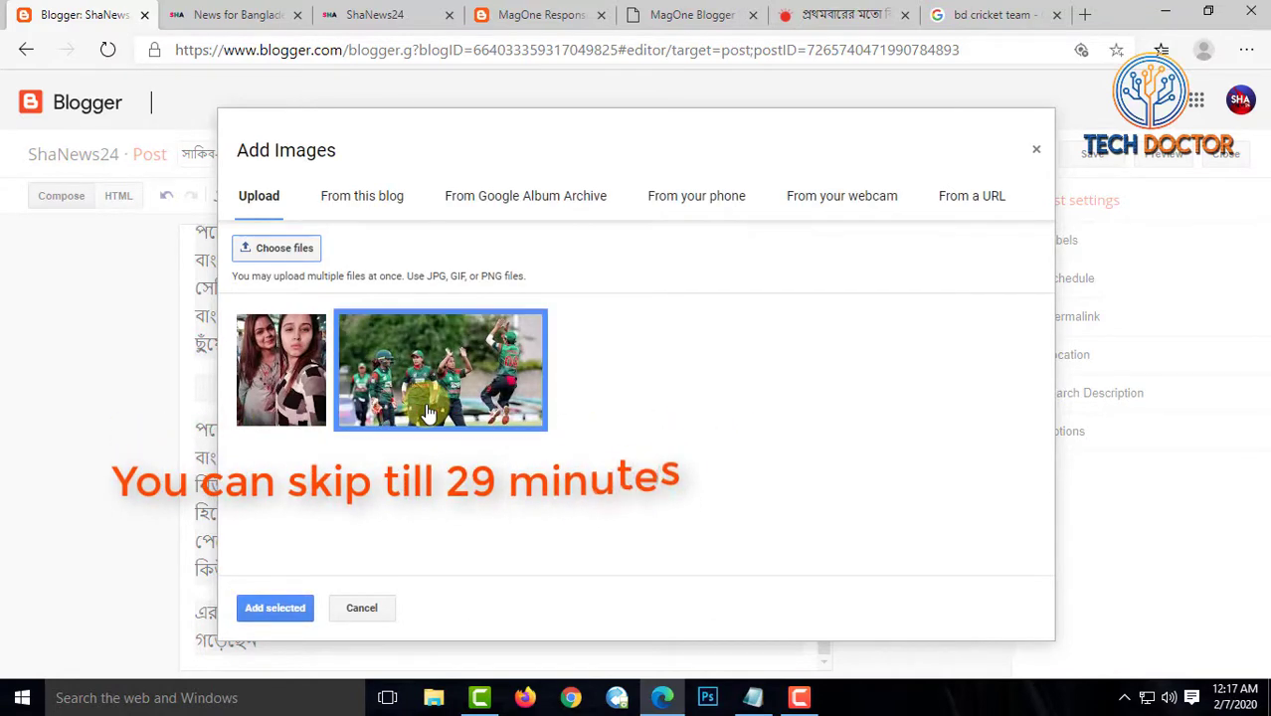
left_click(283, 606)
left_click(523, 471)
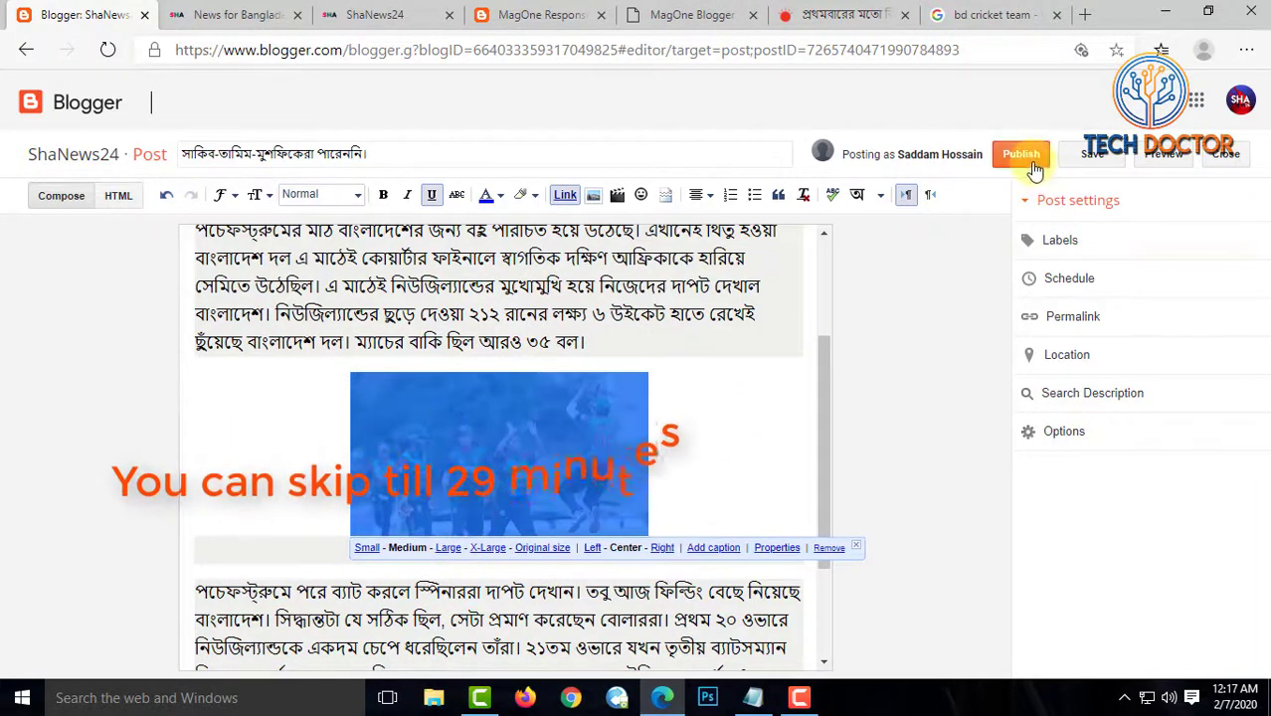
Label the cricket post "cricekt" and publish it
left_click(1068, 245)
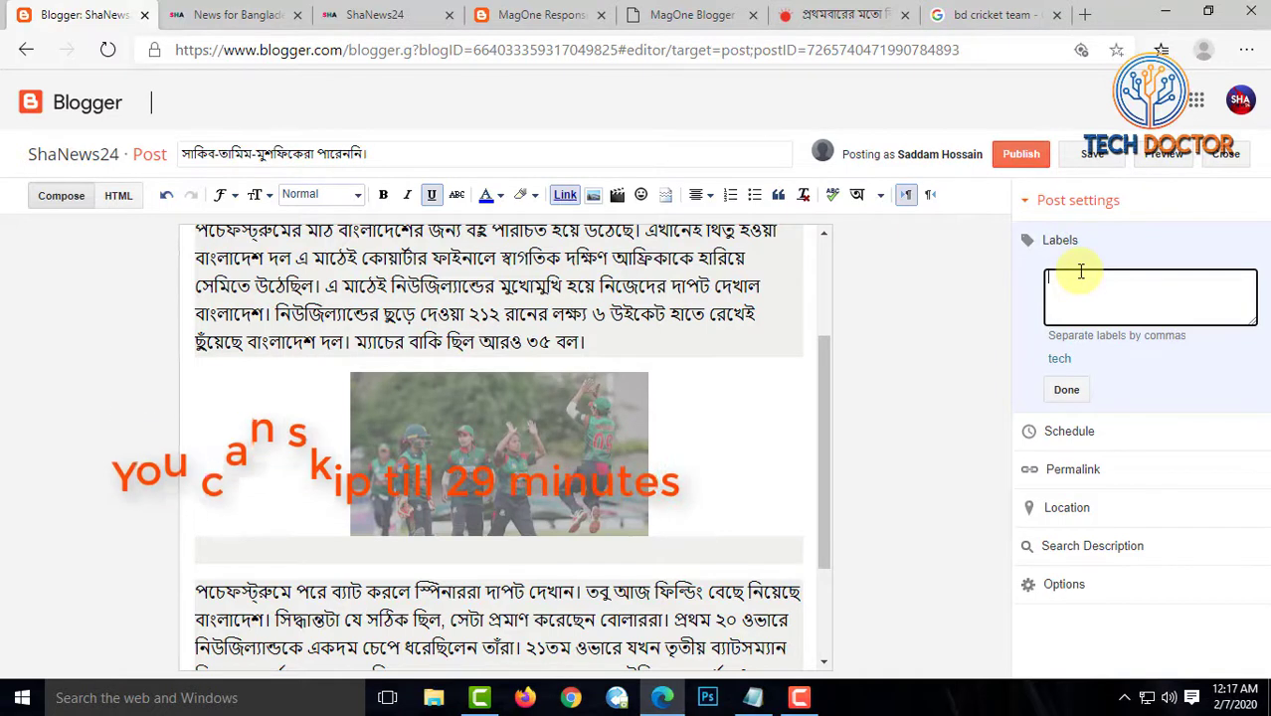
type("cri")
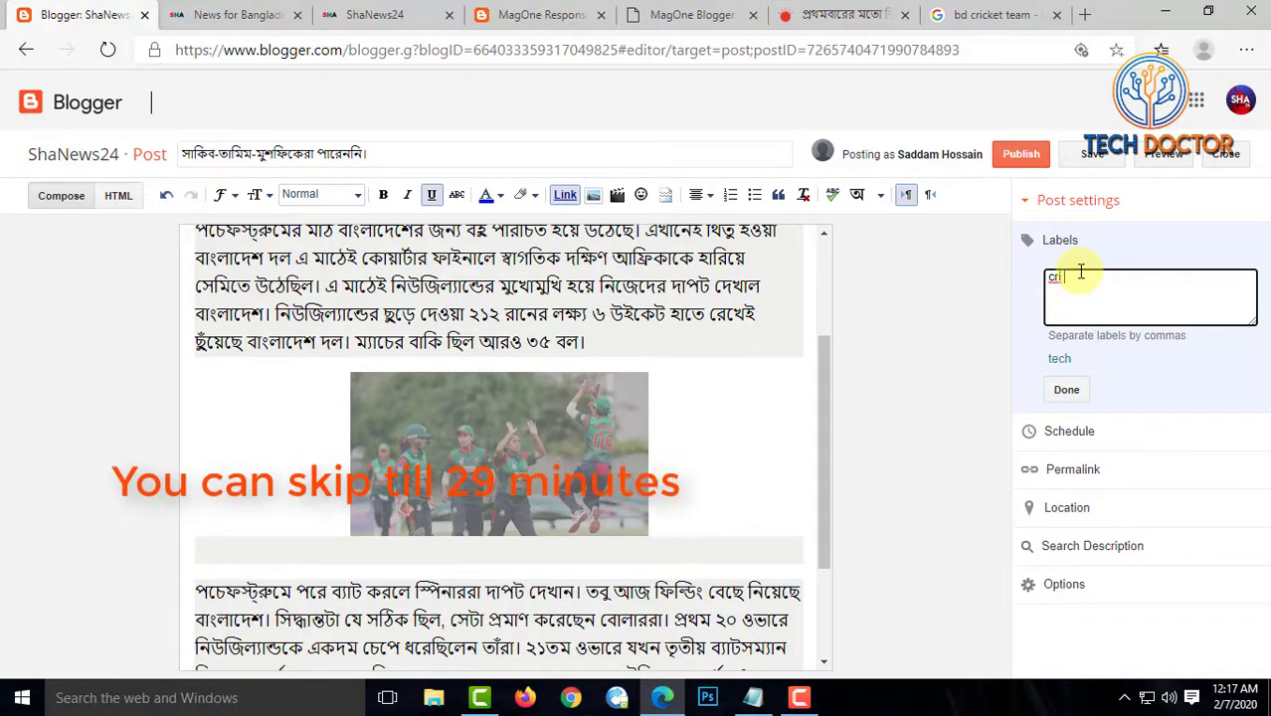
type("ce")
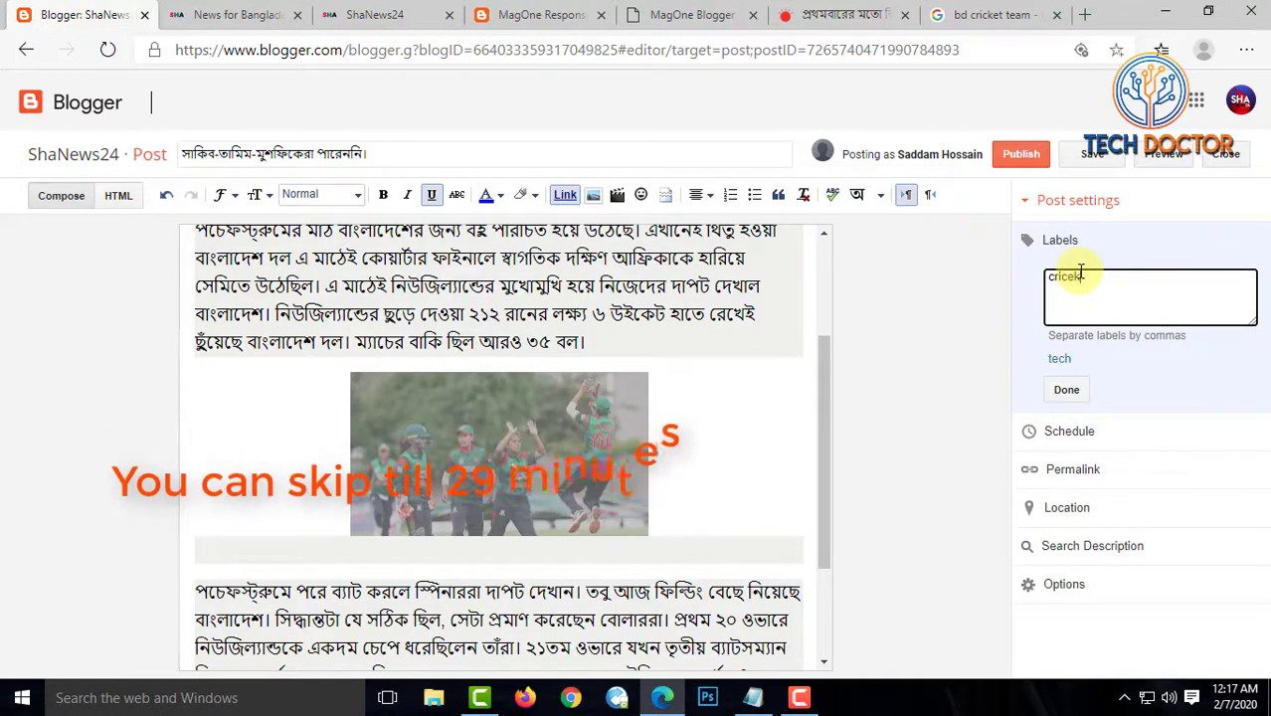
type("kt")
left_click(1014, 162)
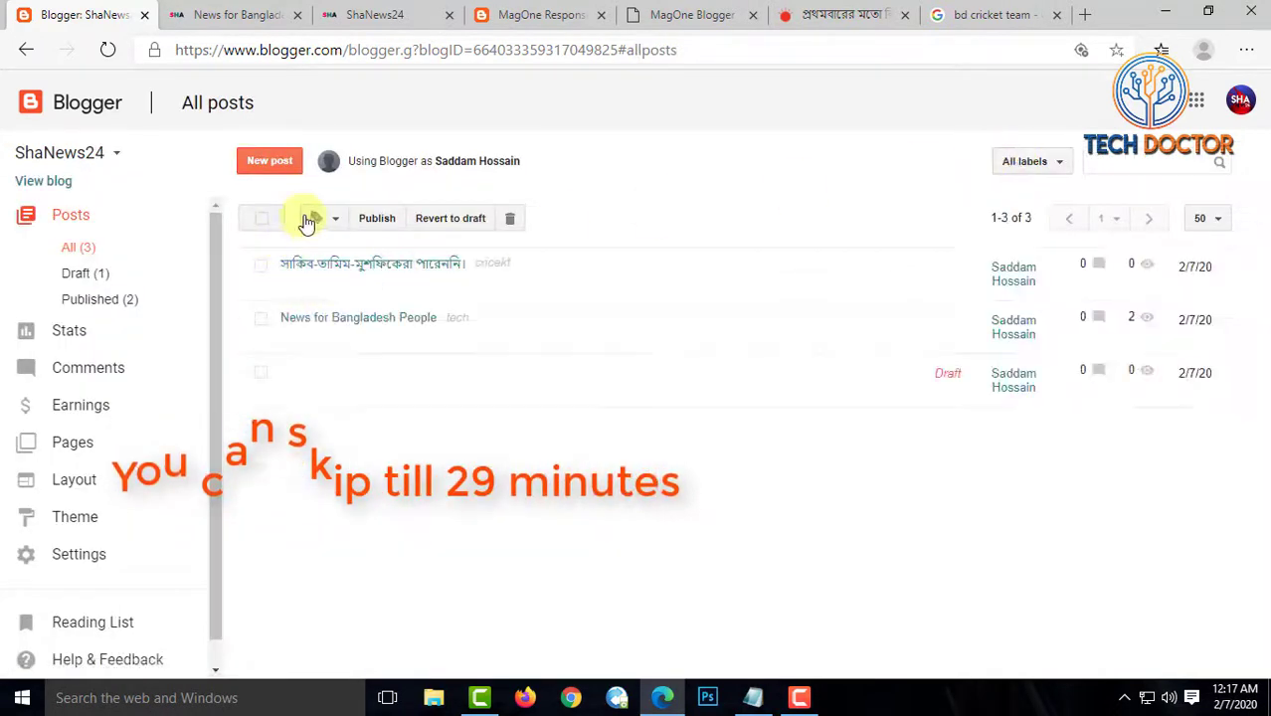
Start a new blog post, then revisit the live blog and close the published News for Bangladesh People page
left_click(278, 164)
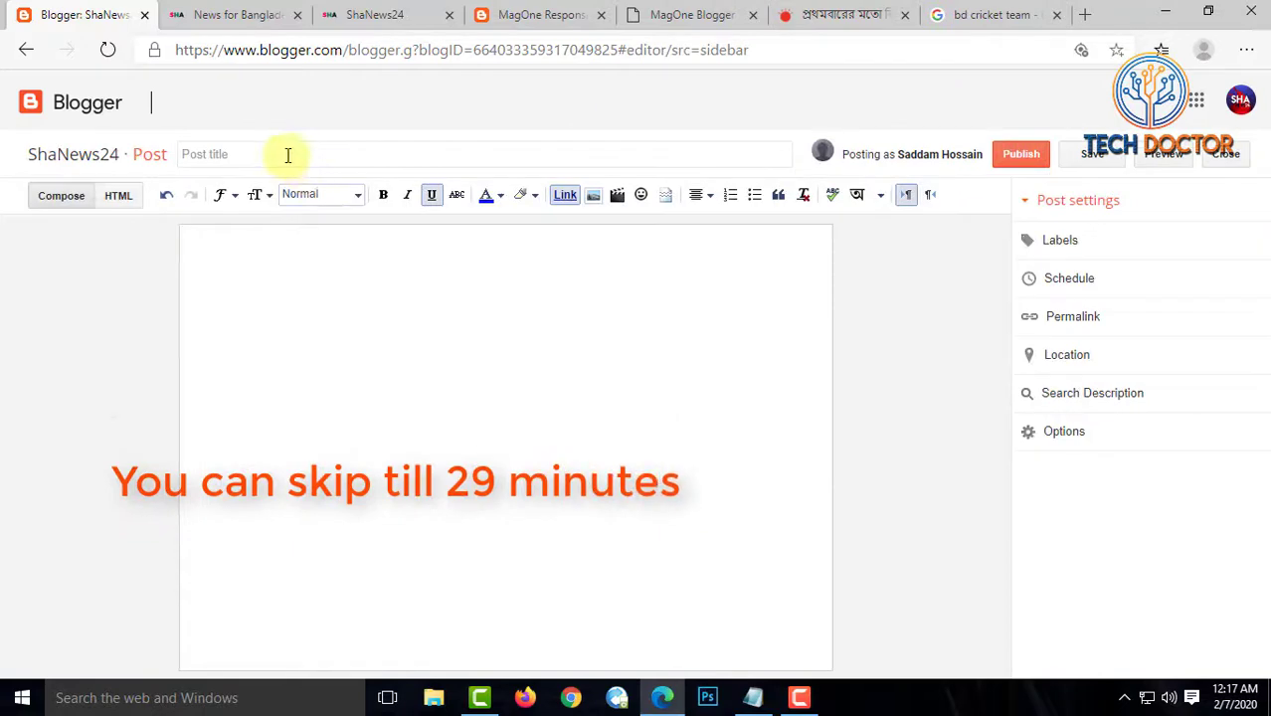
left_click(347, 10)
left_click(100, 14)
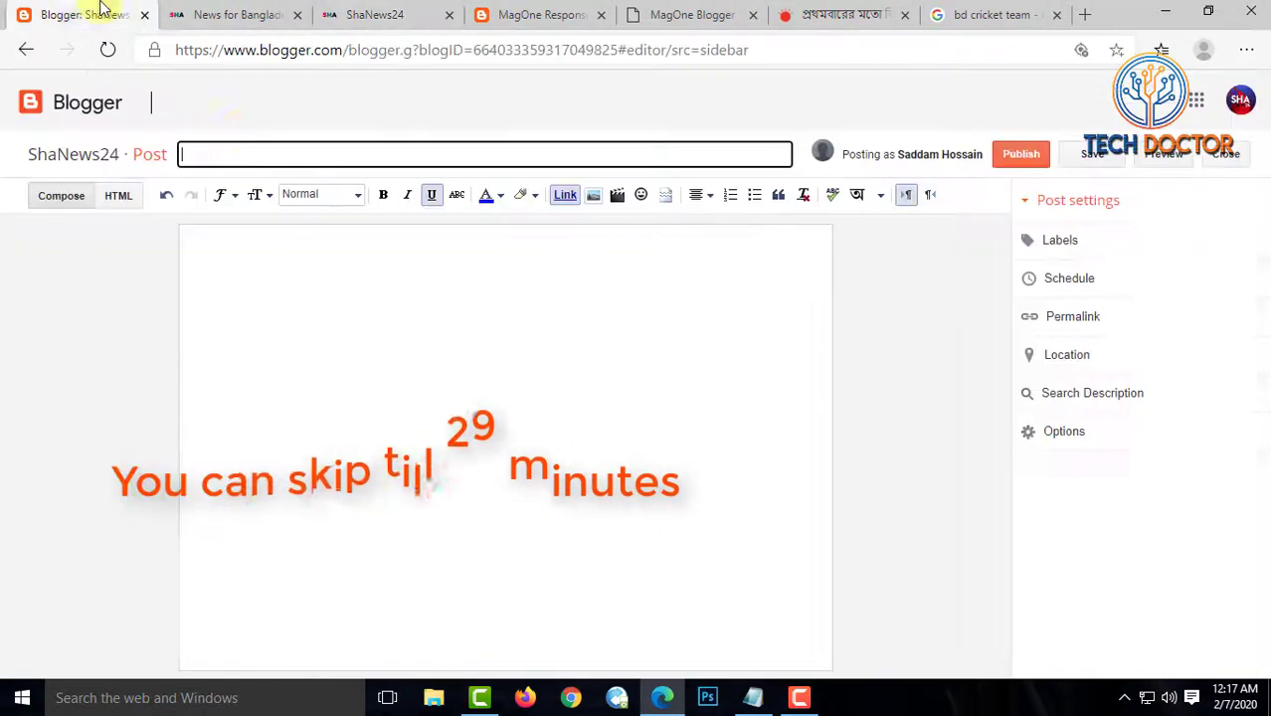
left_click(838, 10)
left_click(248, 15)
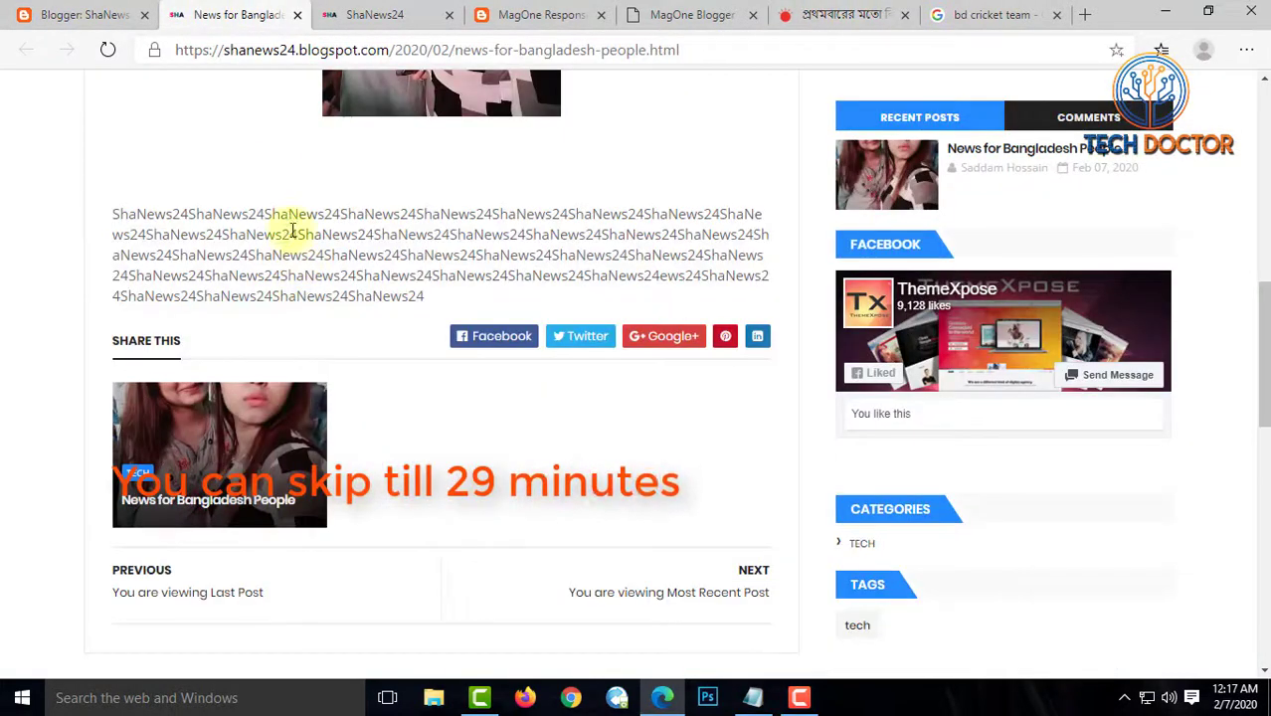
left_click(340, 15)
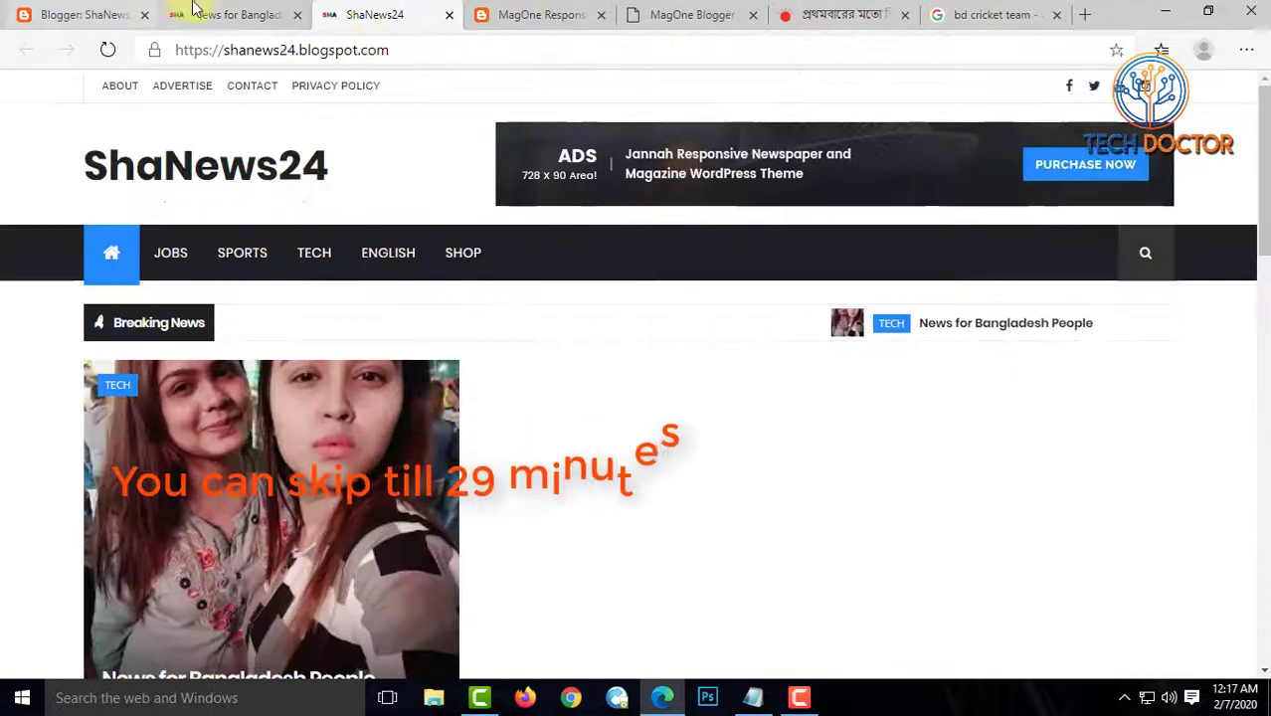
left_click(179, 15)
scroll(346, 331, "up", 10)
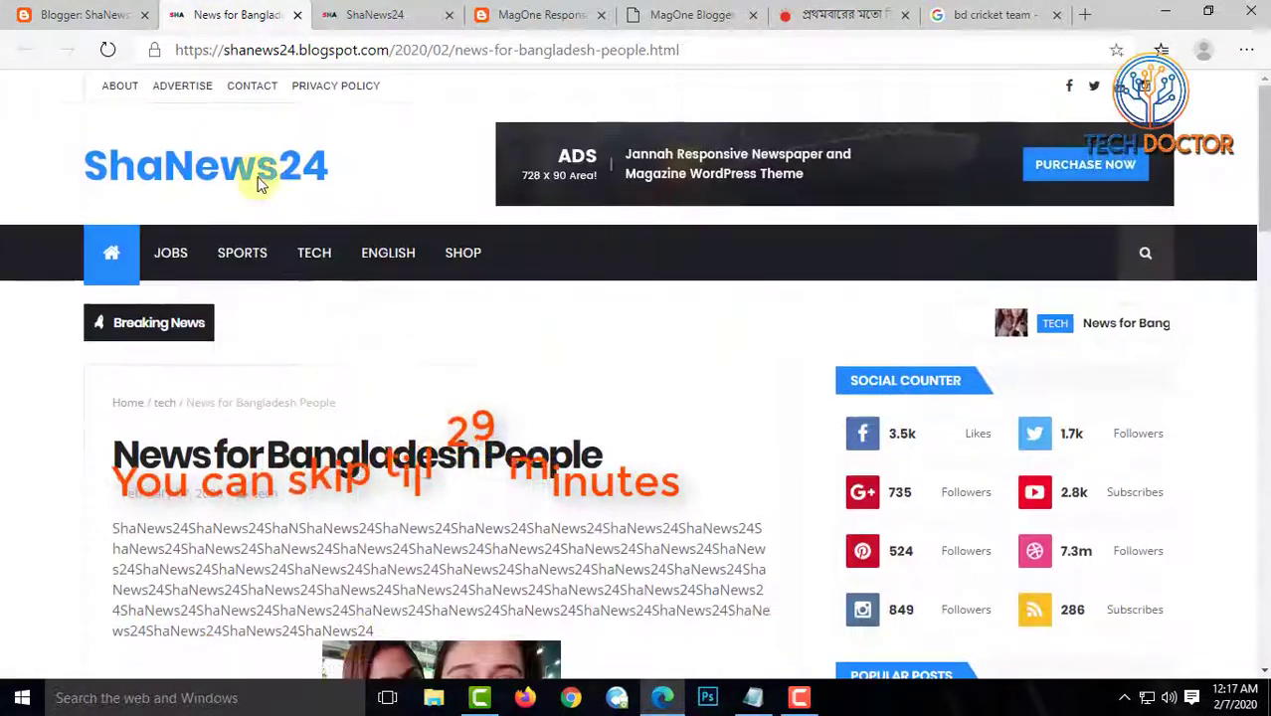
left_click(295, 16)
Return to the new post's editor and title the post "New Shpo House bd"
left_click(93, 12)
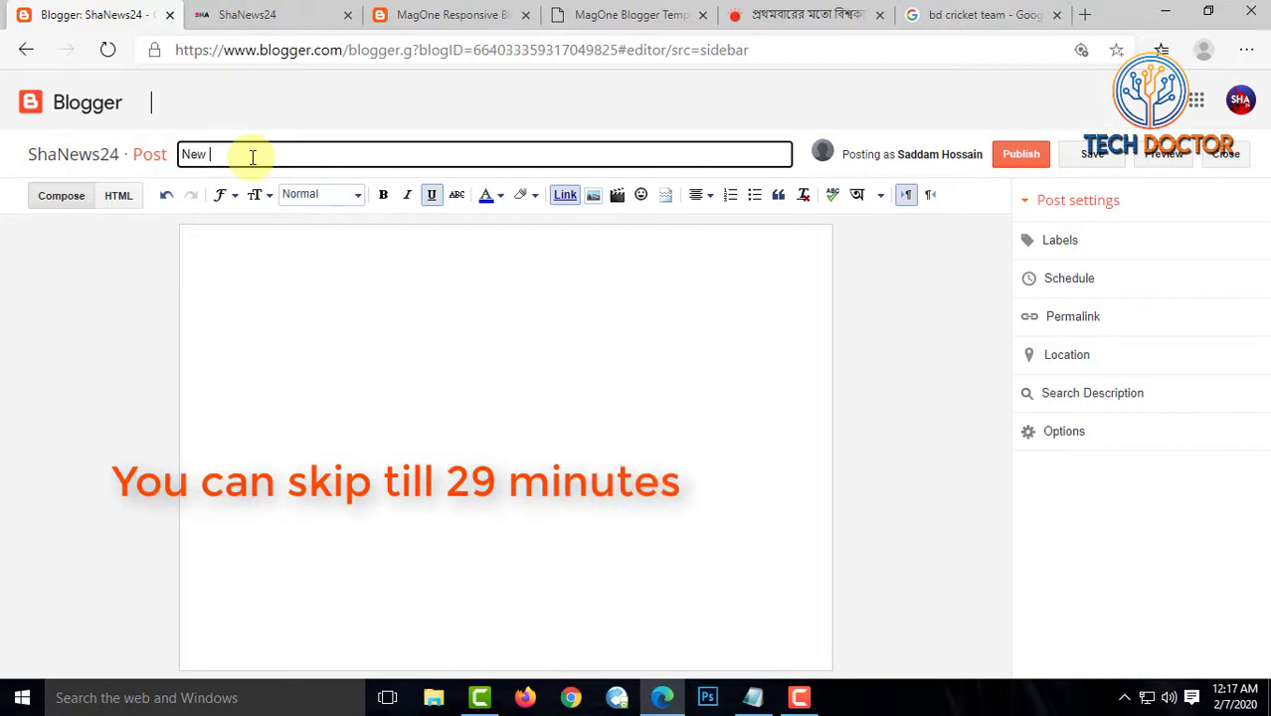
left_click(251, 157)
type("New Shpo H")
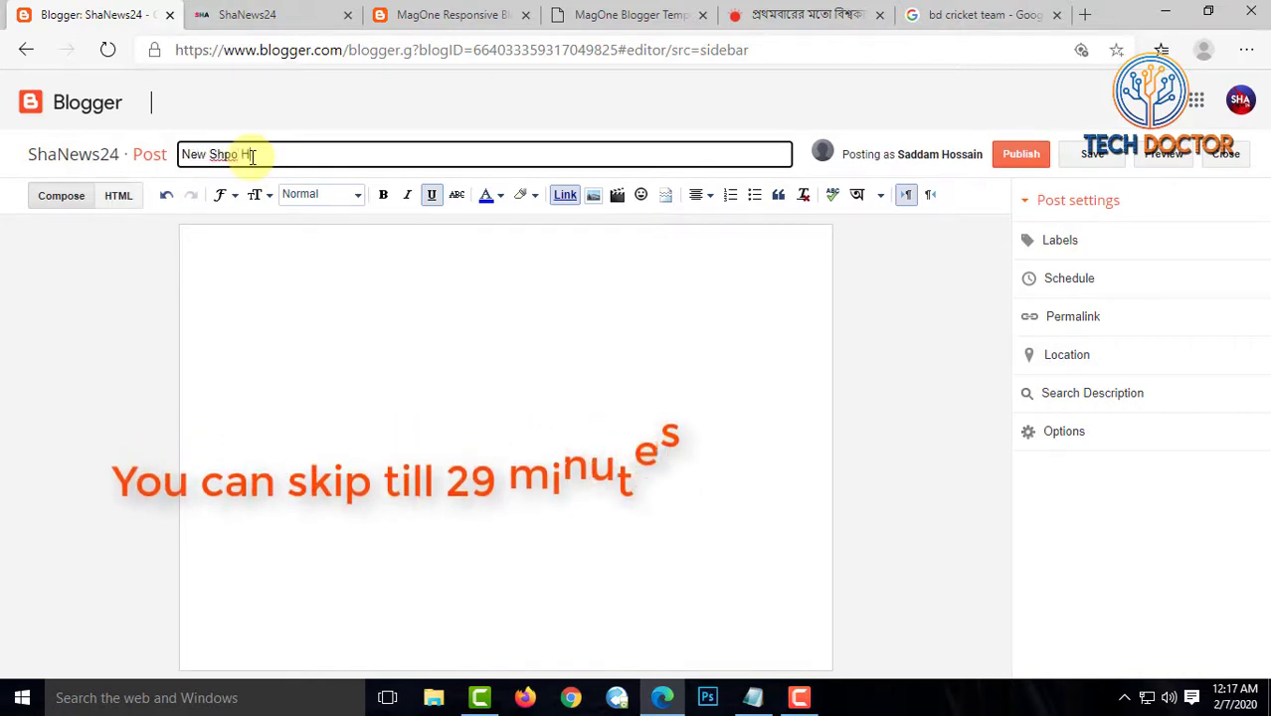
key("BackSpace")
key("BackSpace")
key("BackSpace")
key("BackSpace")
key("BackSpace")
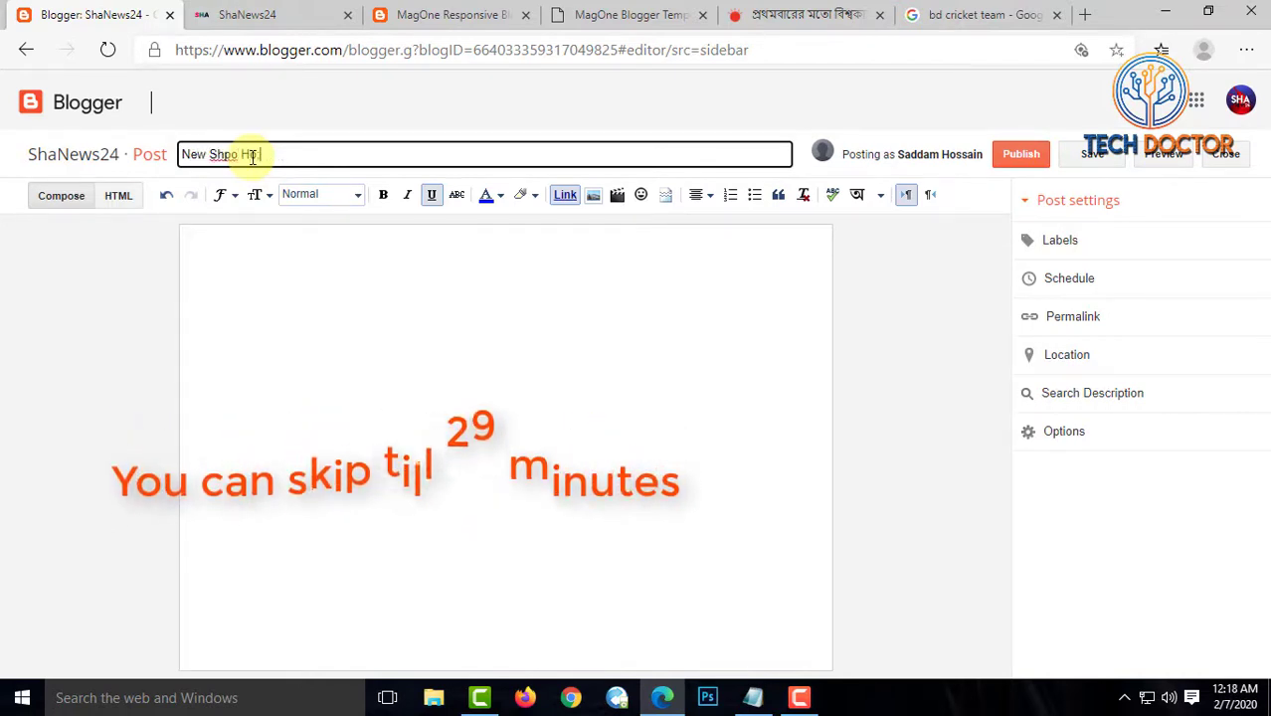
type("ouse b")
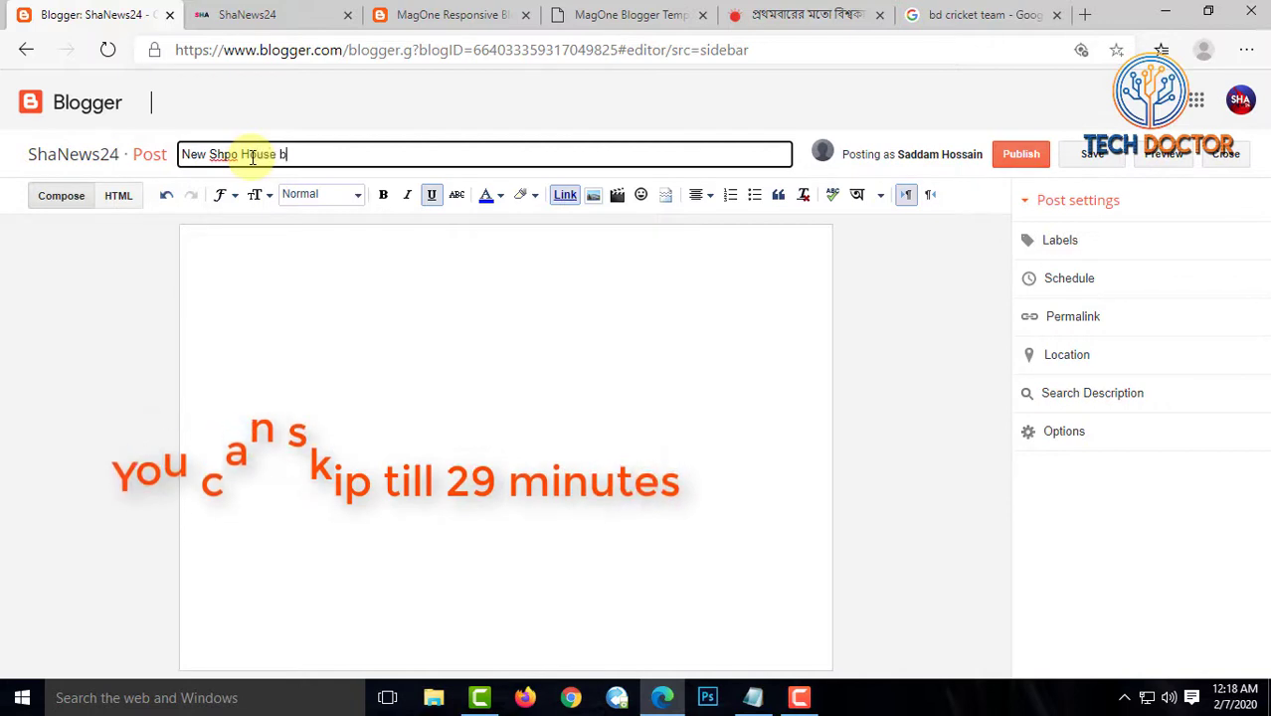
type("d")
Copy the closing paragraphs of Prothom Alo's article about Pakistan's president hosting Tamim's team into the new post's body
left_click(641, 386)
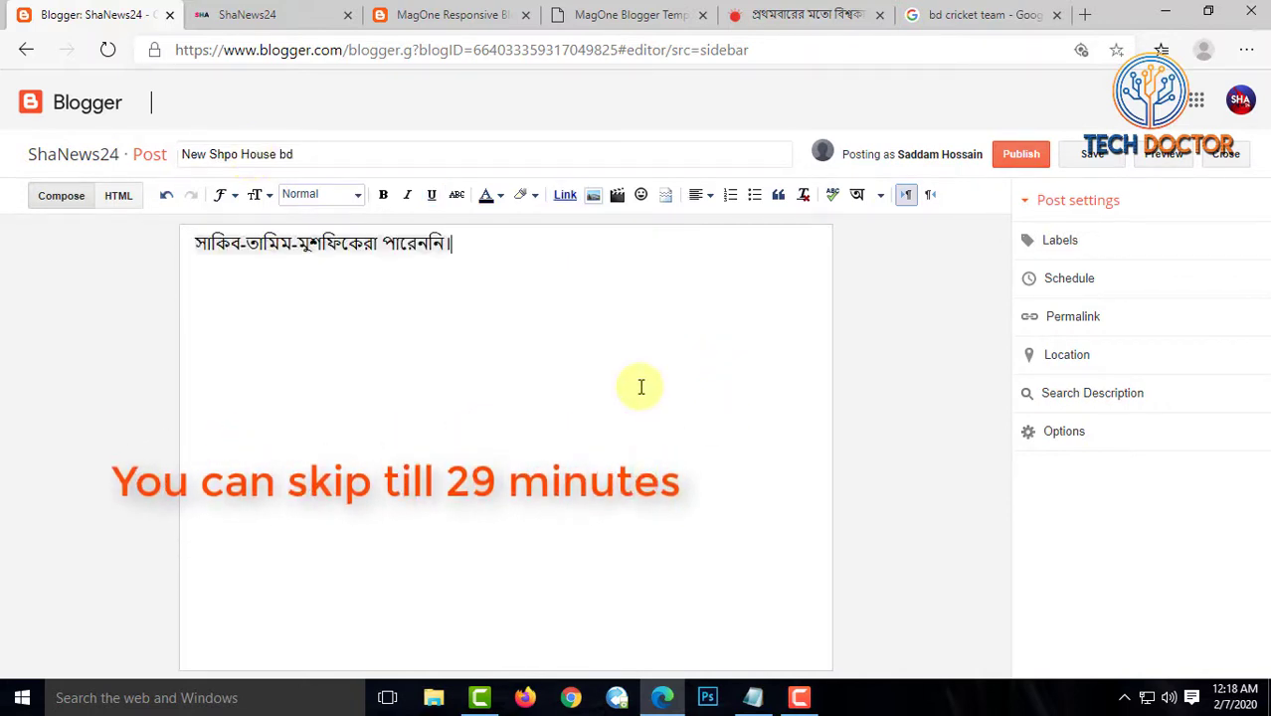
left_click_drag(467, 245, 162, 250)
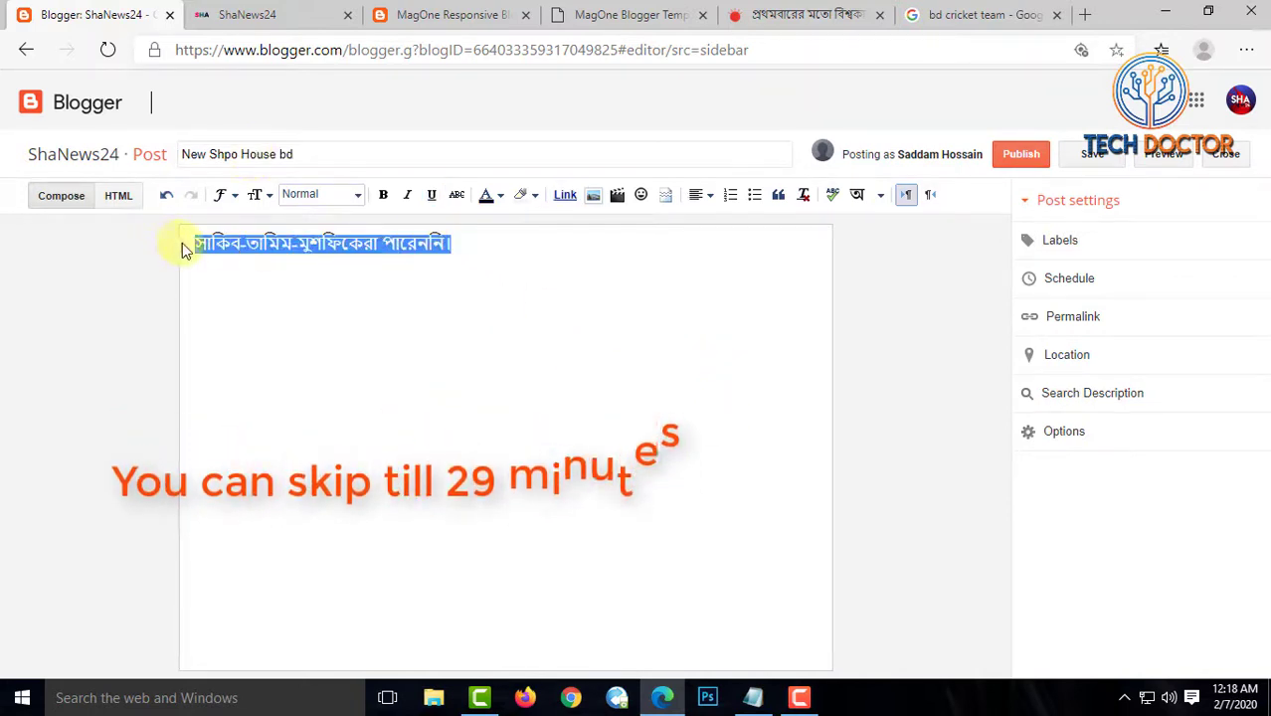
left_click(887, 16)
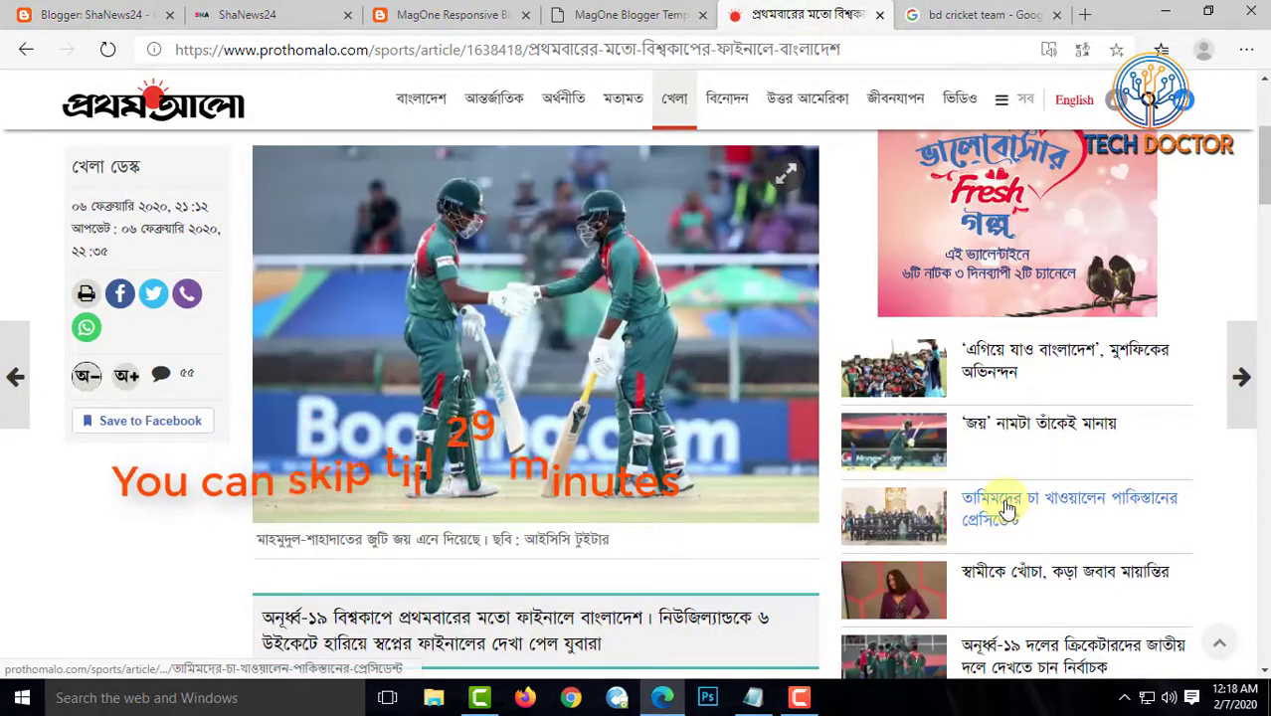
left_click(933, 507)
scroll(468, 431, "down", 15)
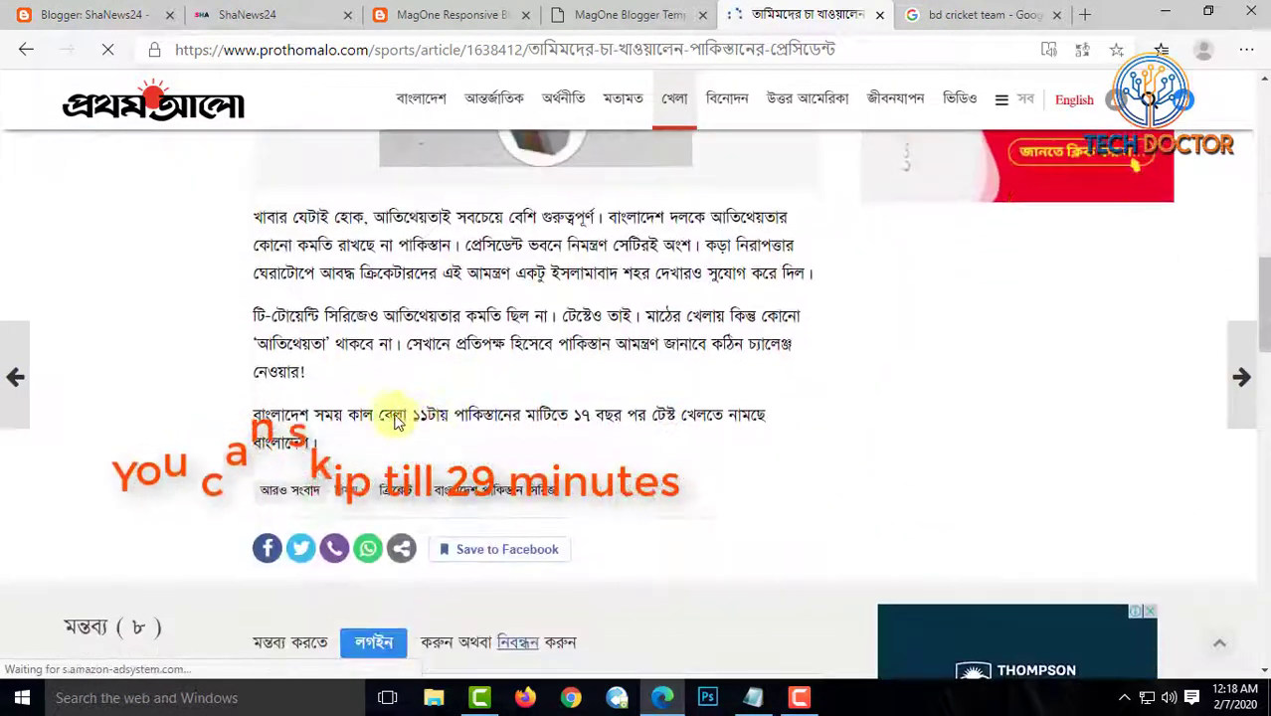
left_click_drag(253, 221, 328, 460)
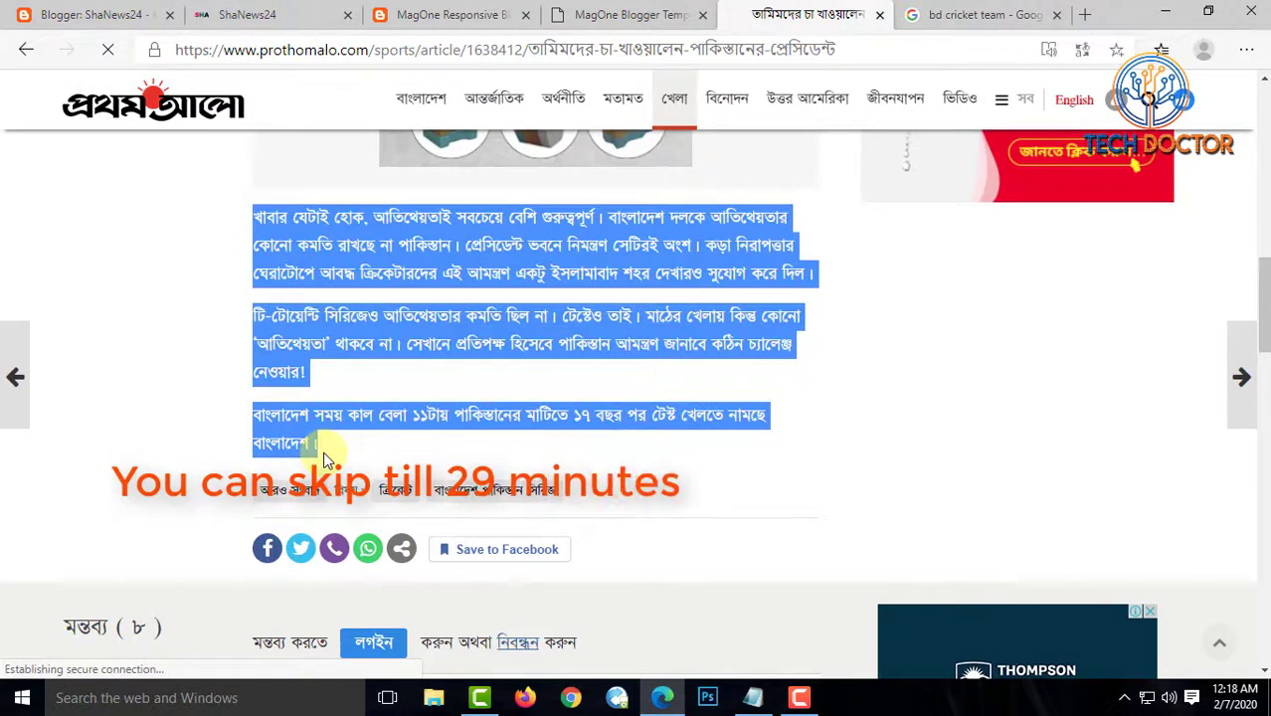
left_click(209, 12)
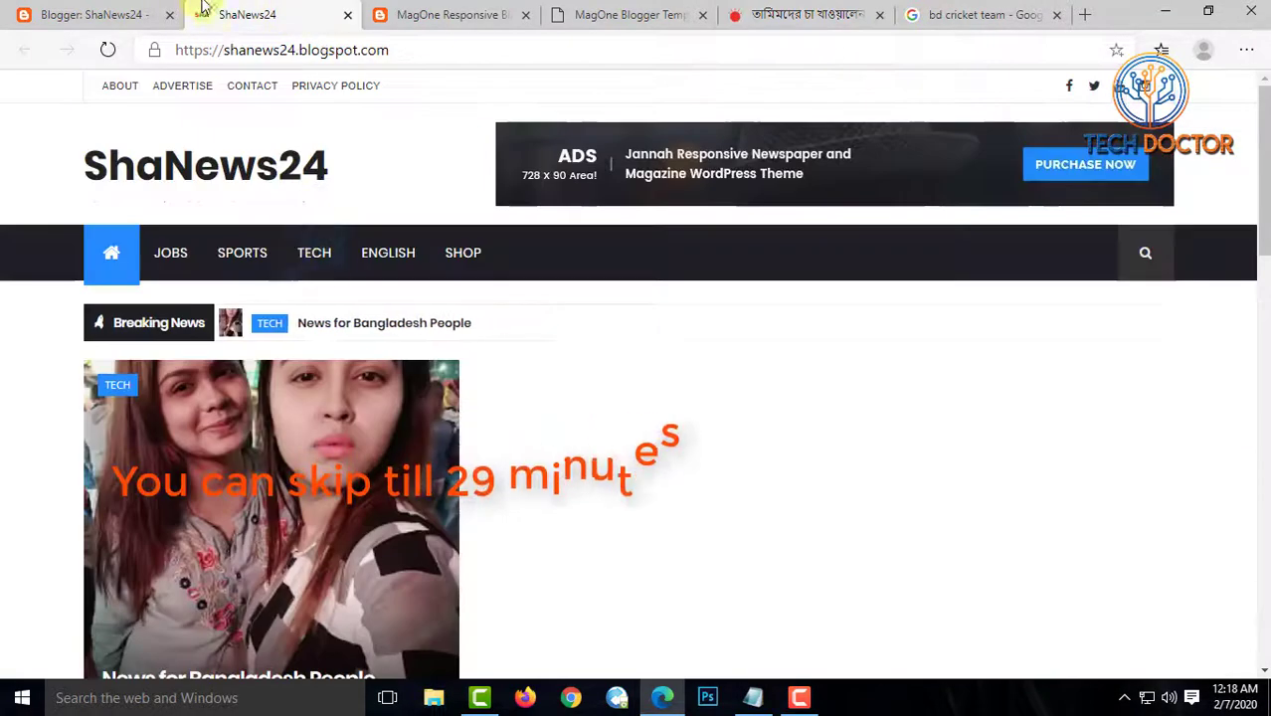
left_click(104, 12)
left_click(318, 292)
key("ctrl+v")
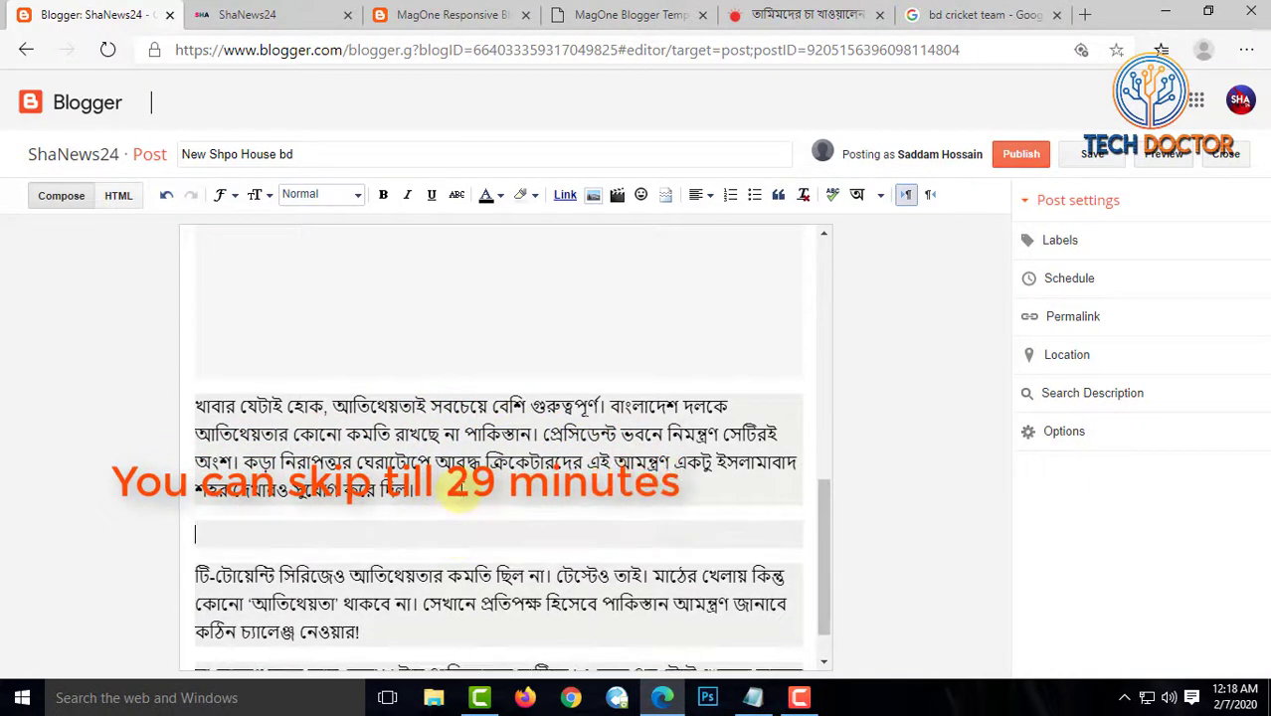
Insert the upright fried chicken photo and the coconut and oil picture from this blog's images after the first pasted paragraph
left_click(592, 194)
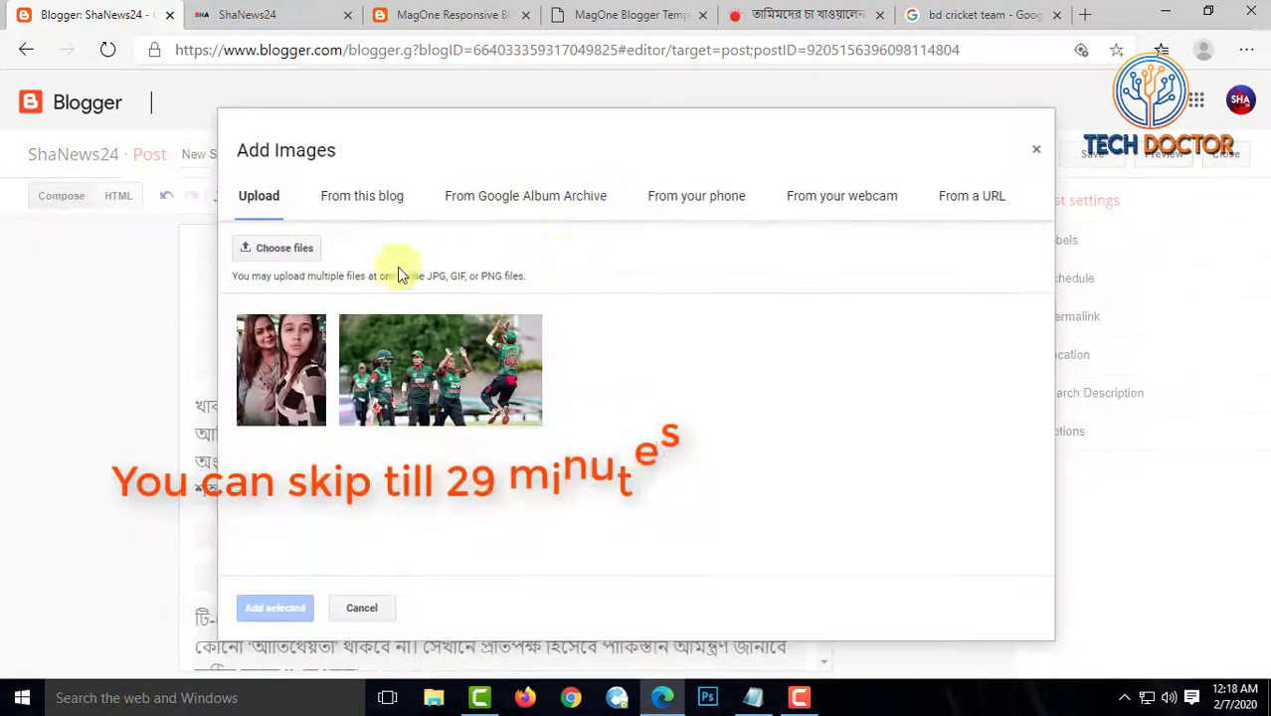
left_click(363, 204)
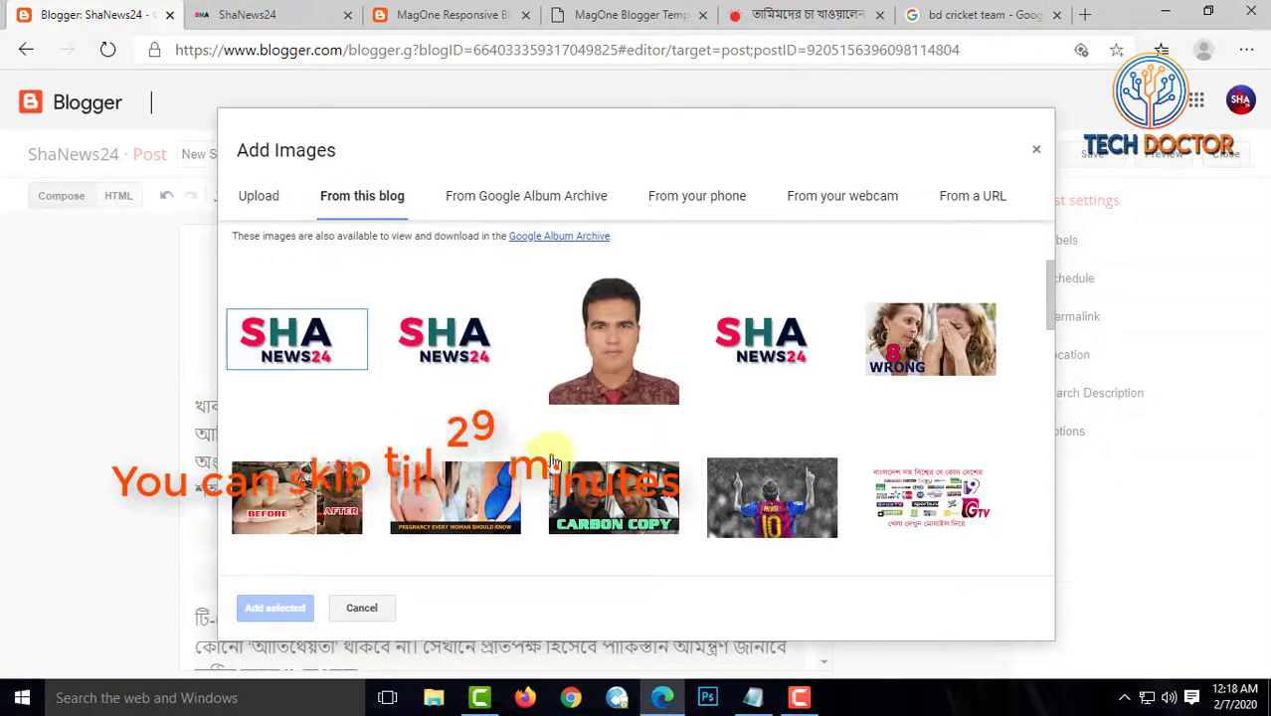
scroll(519, 484, "down", 2)
scroll(440, 518, "down", 4)
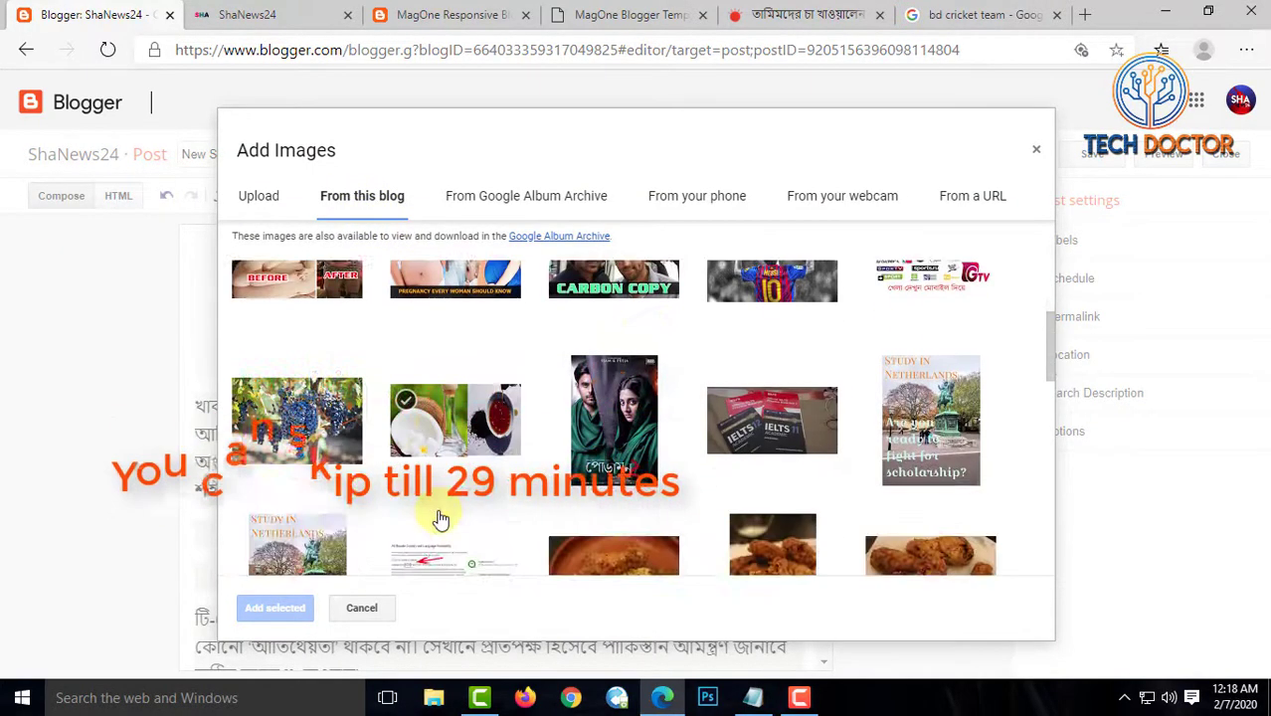
left_click(765, 443)
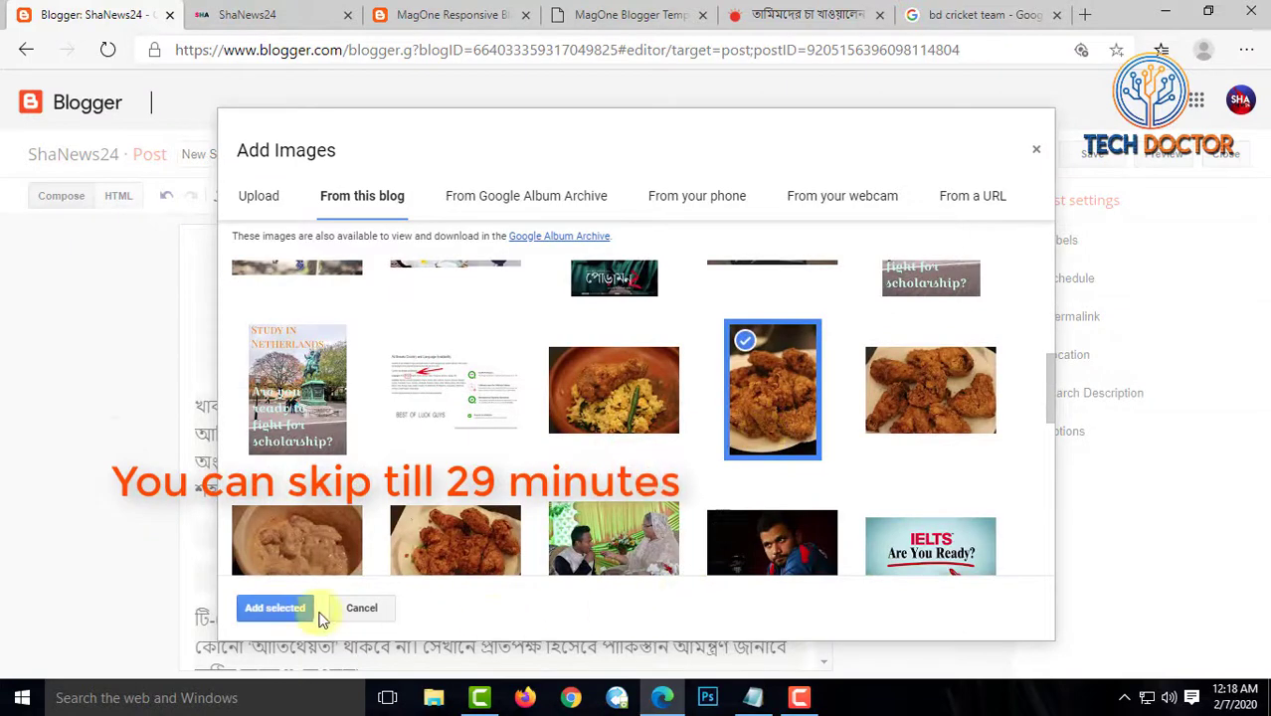
scroll(531, 419, "up", 2)
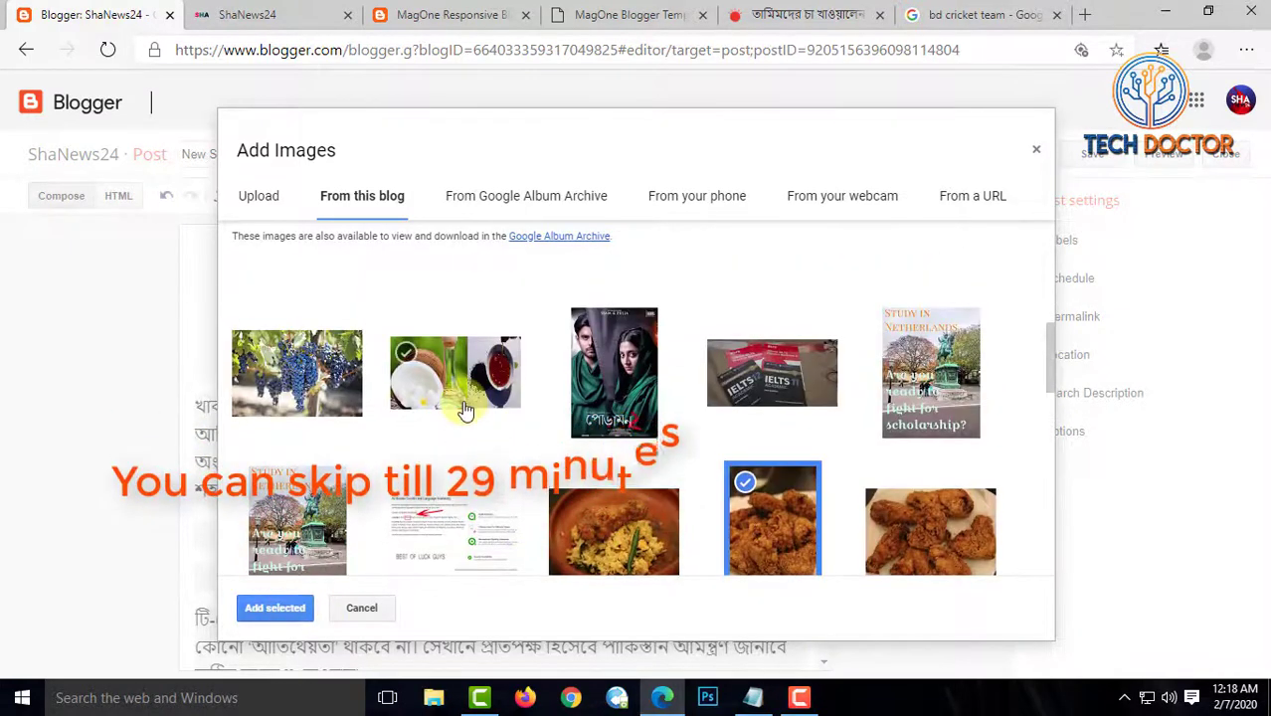
left_click(462, 403)
left_click(294, 608)
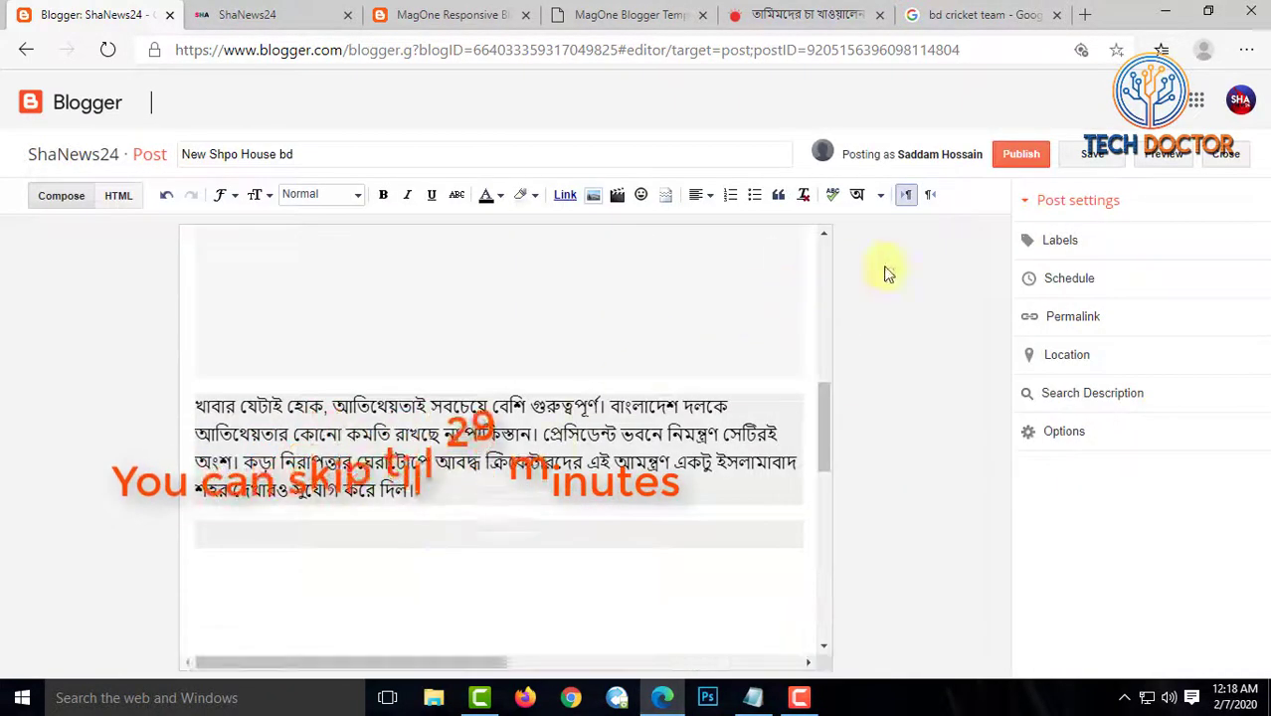
Label the New Shpo House bd post "shop" and publish it
left_click(1060, 242)
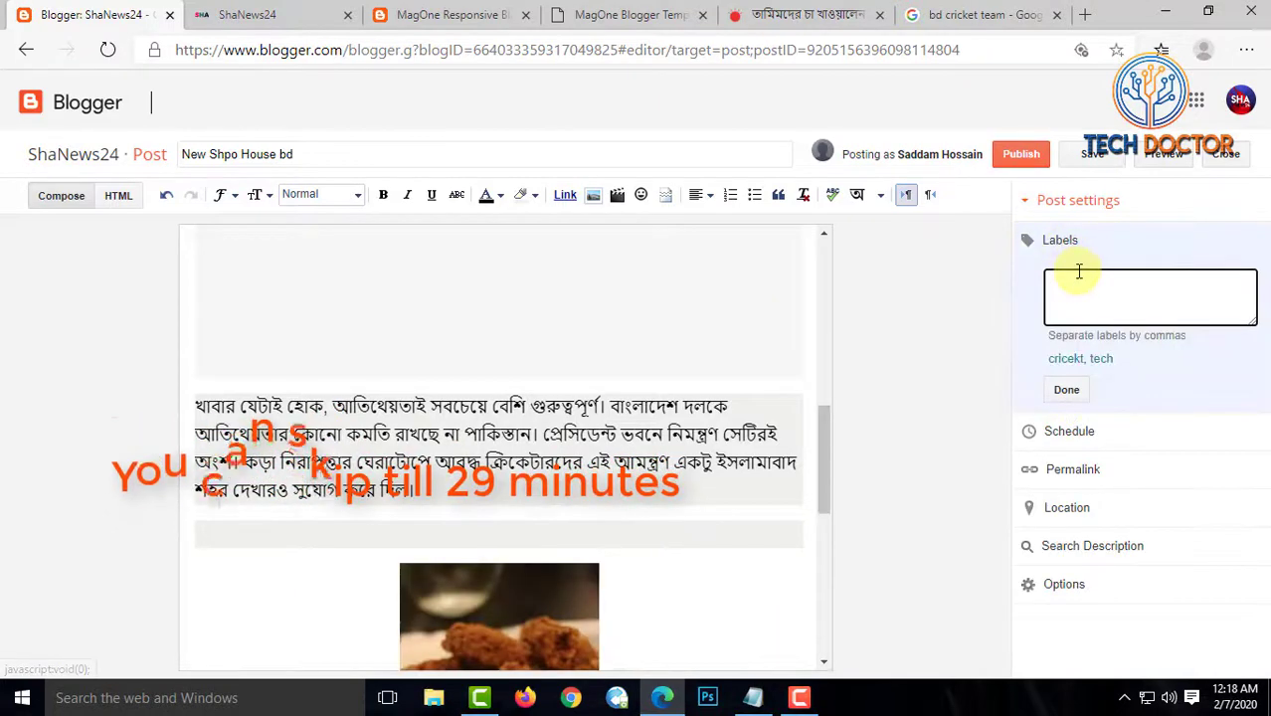
type("shop")
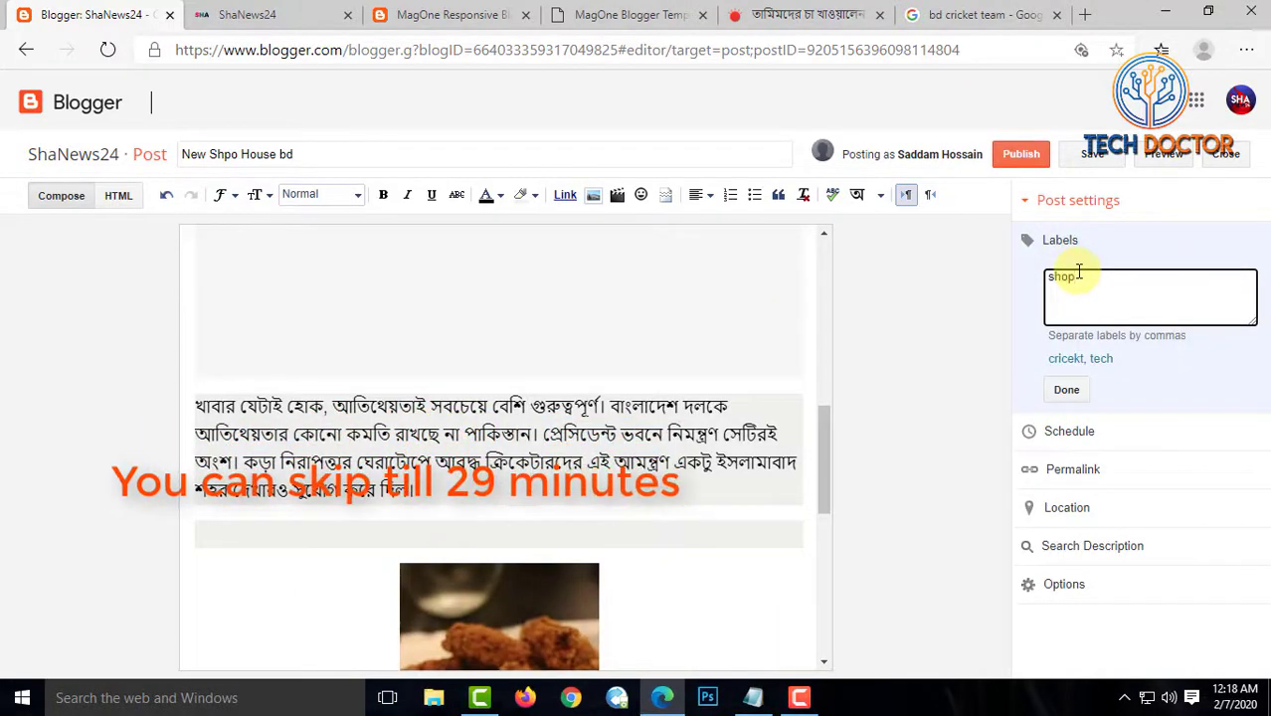
left_click(1026, 164)
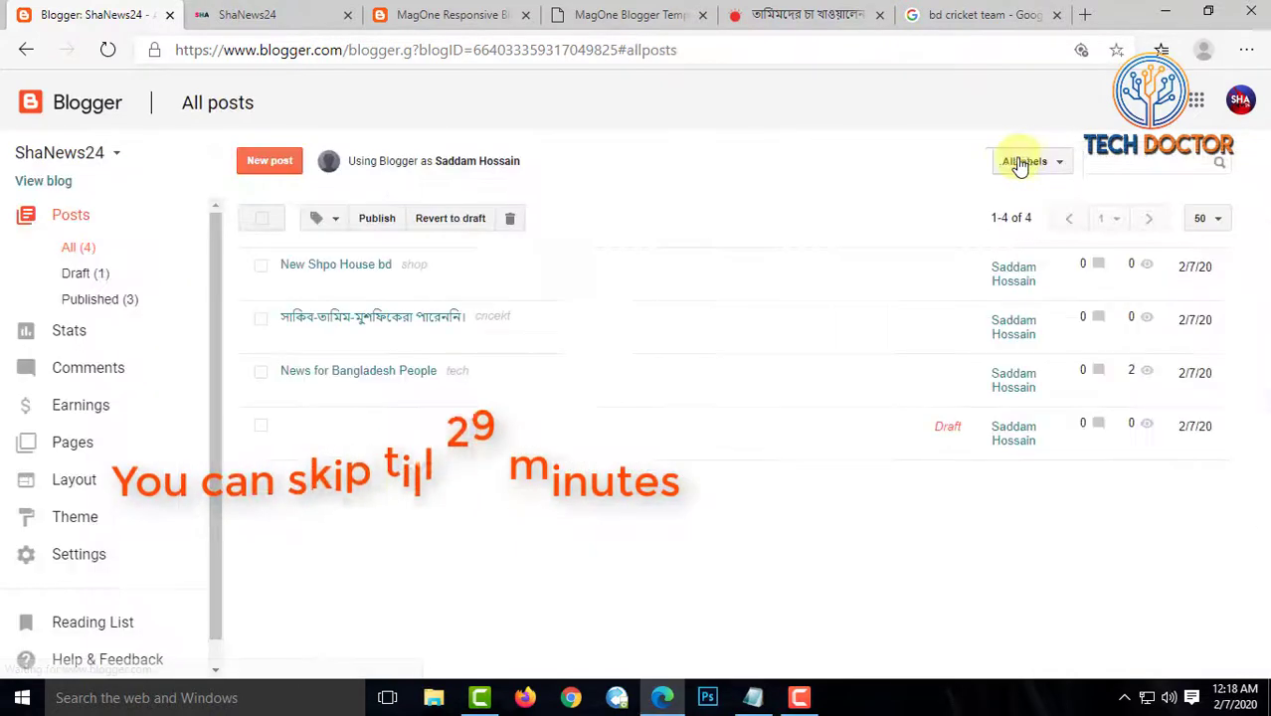
Reload the live ShaNews24 blog and check how the featured and recent posts are displayed
left_click(260, 14)
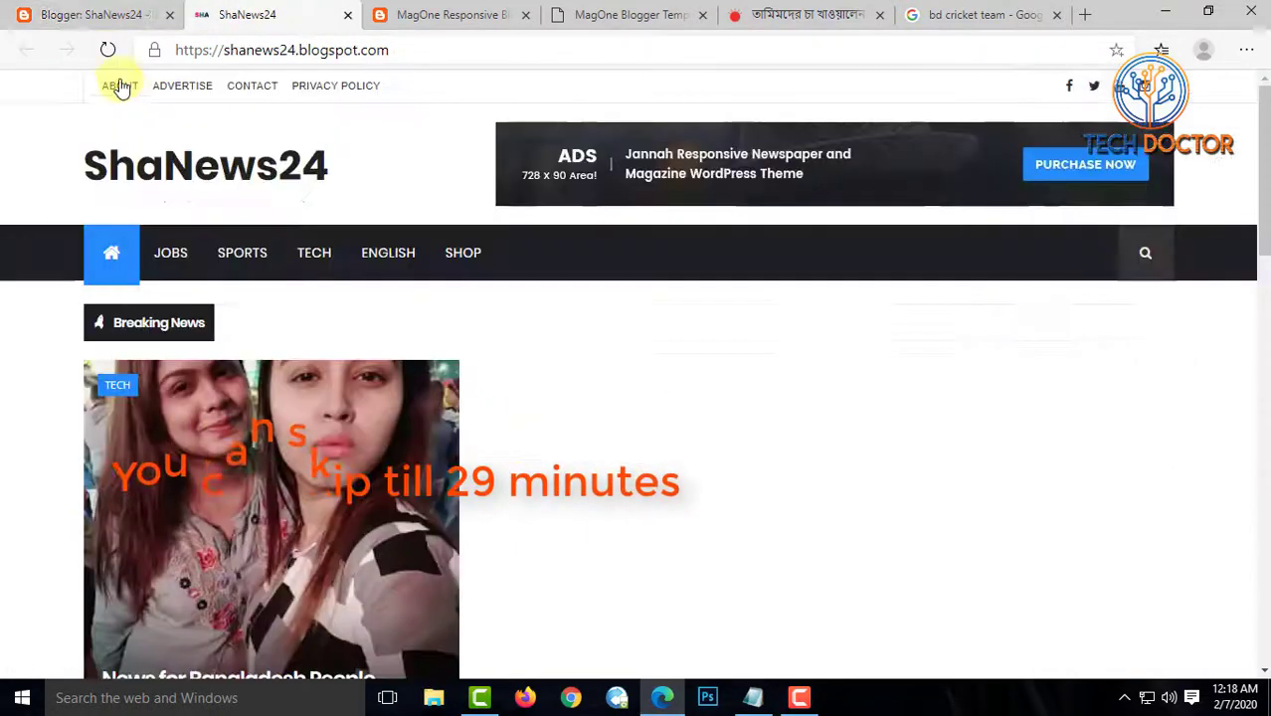
left_click(107, 50)
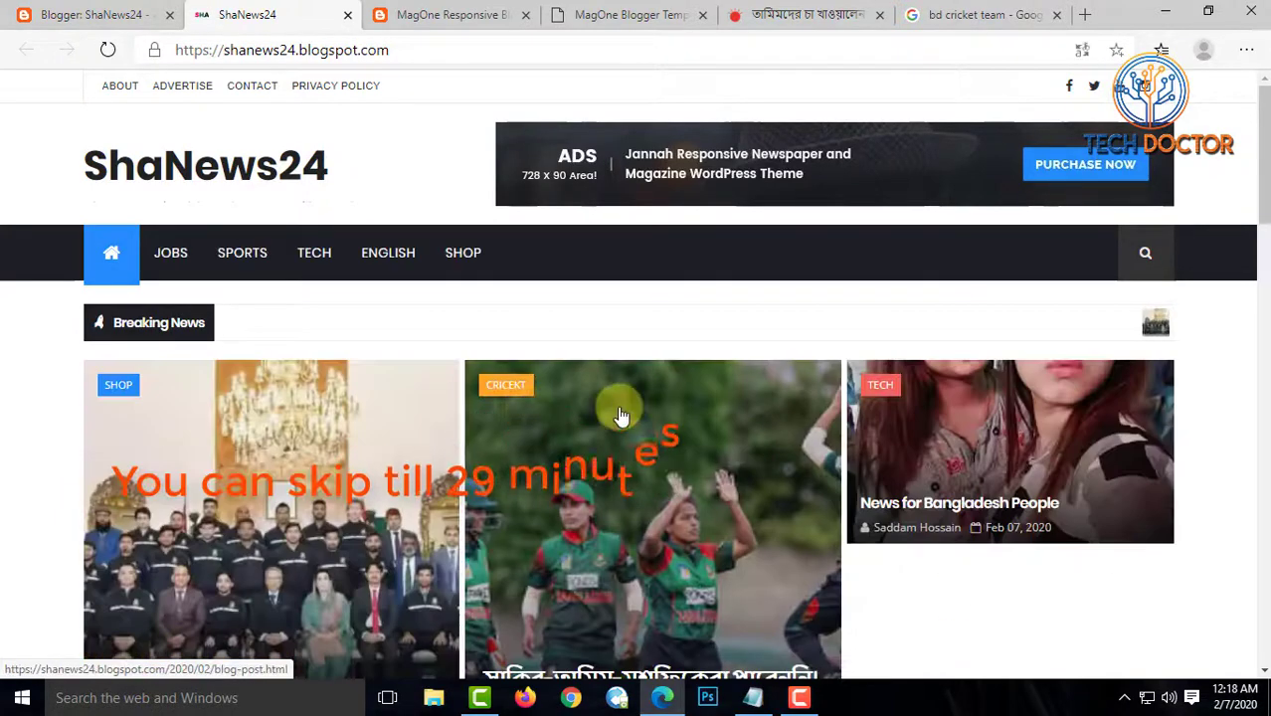
scroll(618, 417, "down", 3)
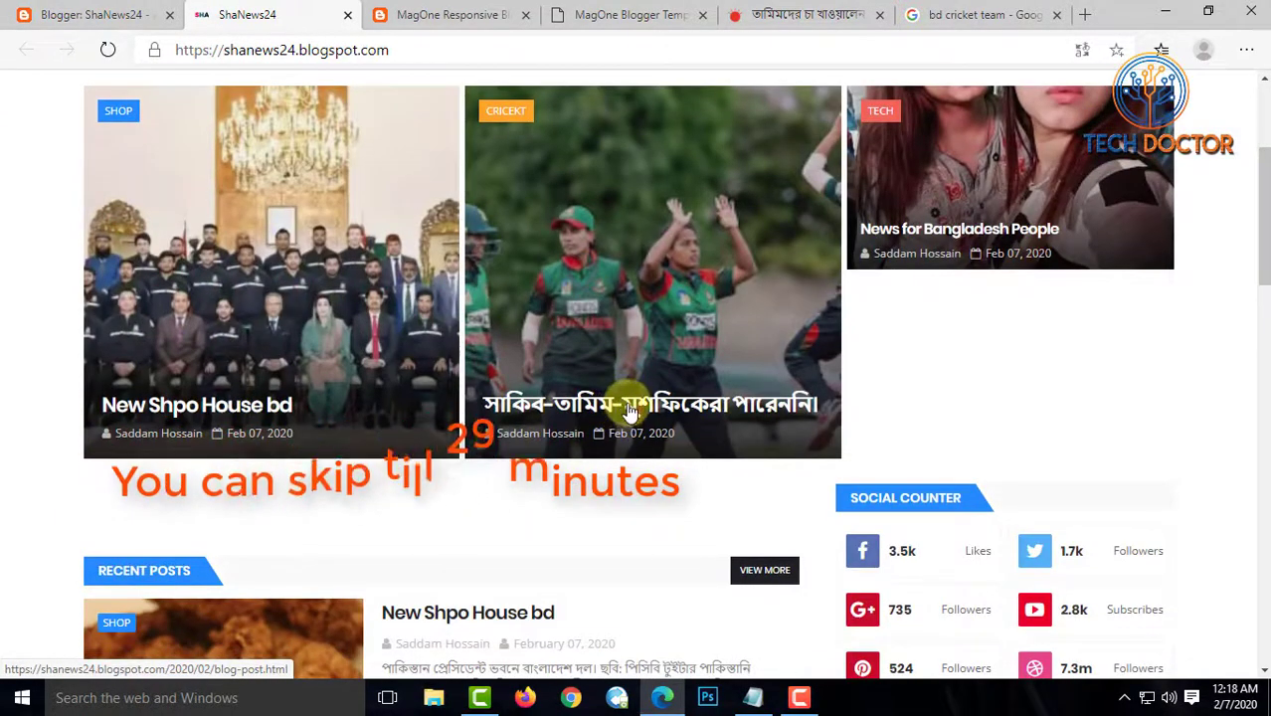
Start a new blog post titled with Prothom Alo's headline "তামিমদের চা খাওয়ালেন পাকিস্তানের প্রেসিডেন্ট"
left_click(452, 14)
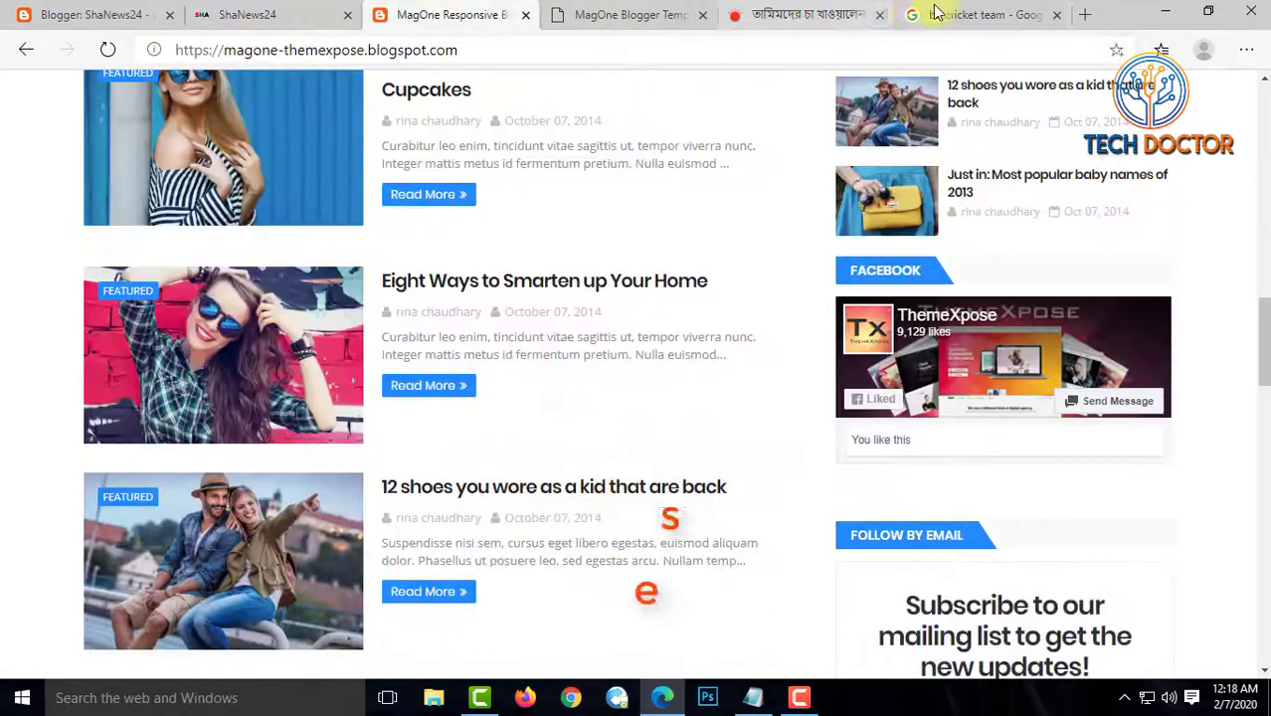
left_click(804, 14)
scroll(672, 420, "up", 10)
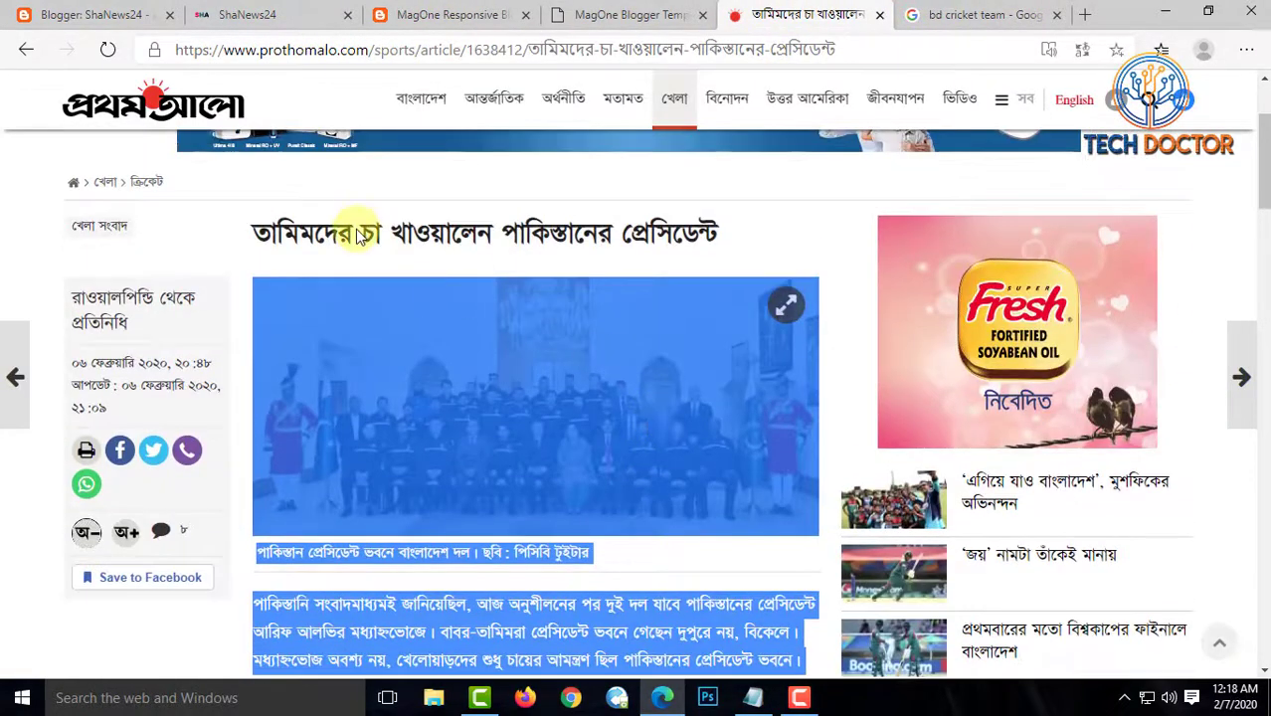
left_click(279, 237)
left_click_drag(335, 237, 657, 244)
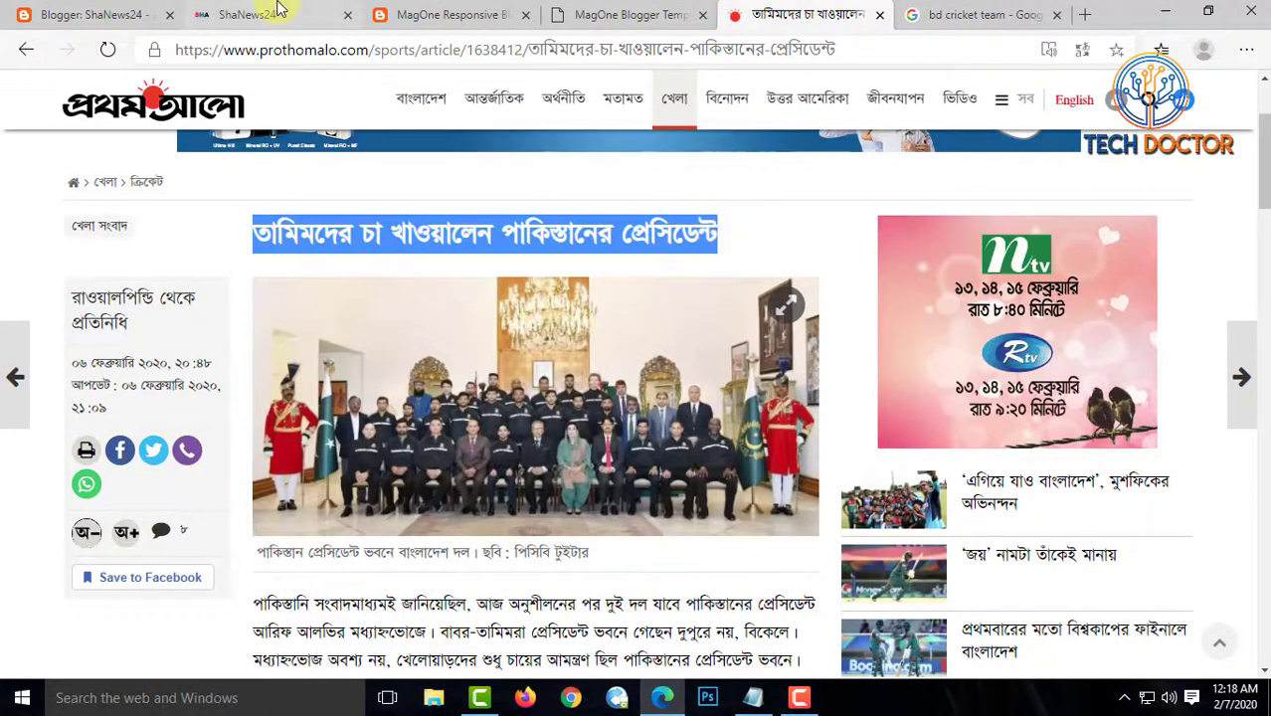
left_click(249, 14)
left_click(94, 14)
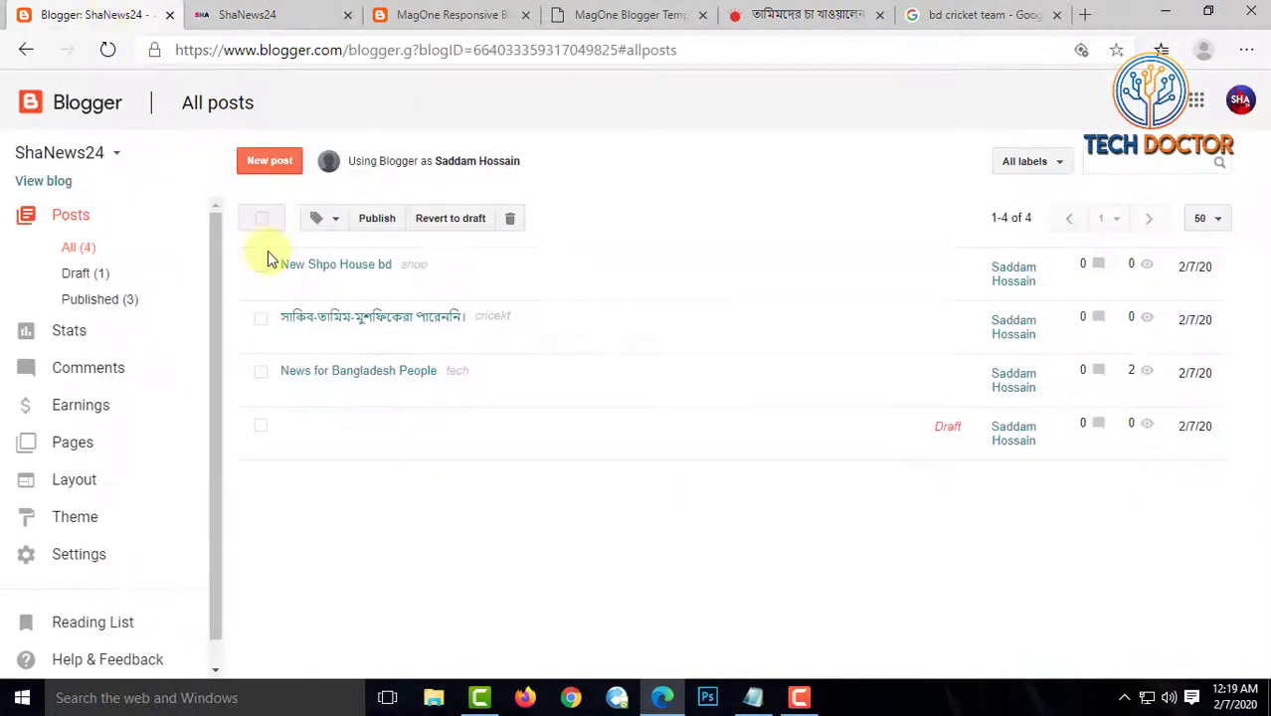
left_click(271, 162)
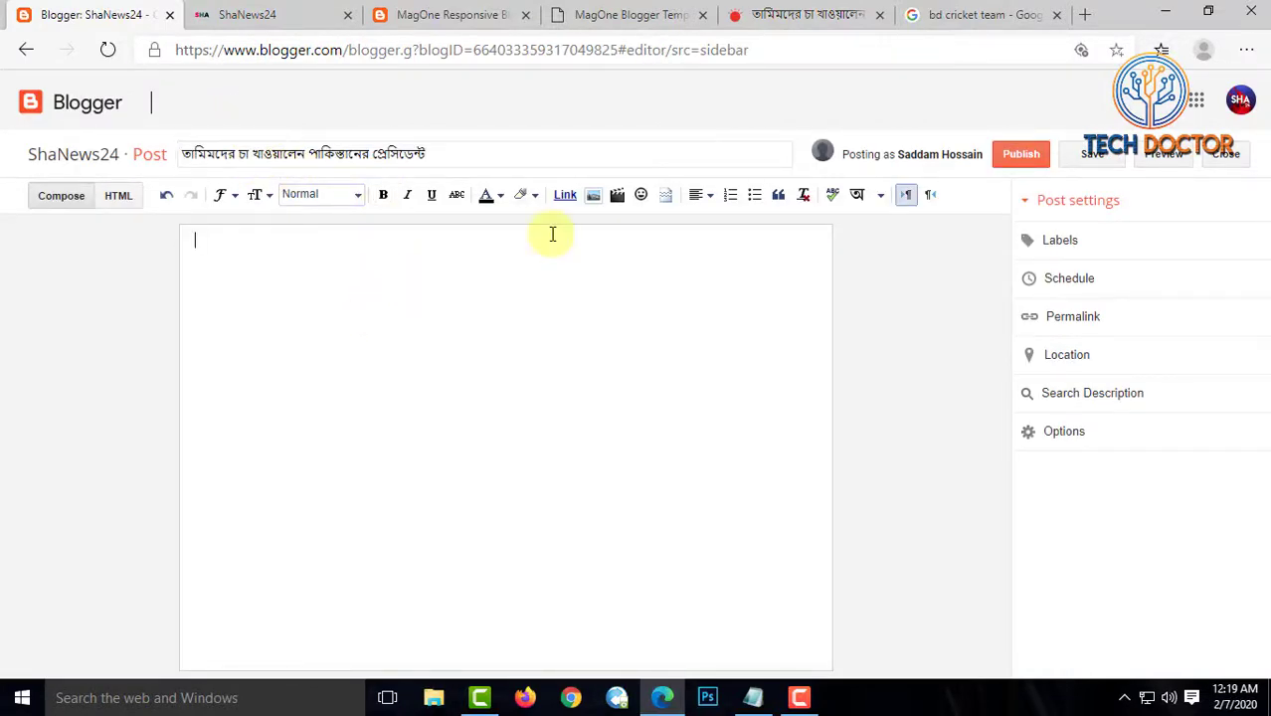
Copy the two paragraphs below the summary of Prothom Alo's related under-19 cricketers article into the new post's body, followed by blank lines
left_click(799, 12)
scroll(840, 283, "down", 4)
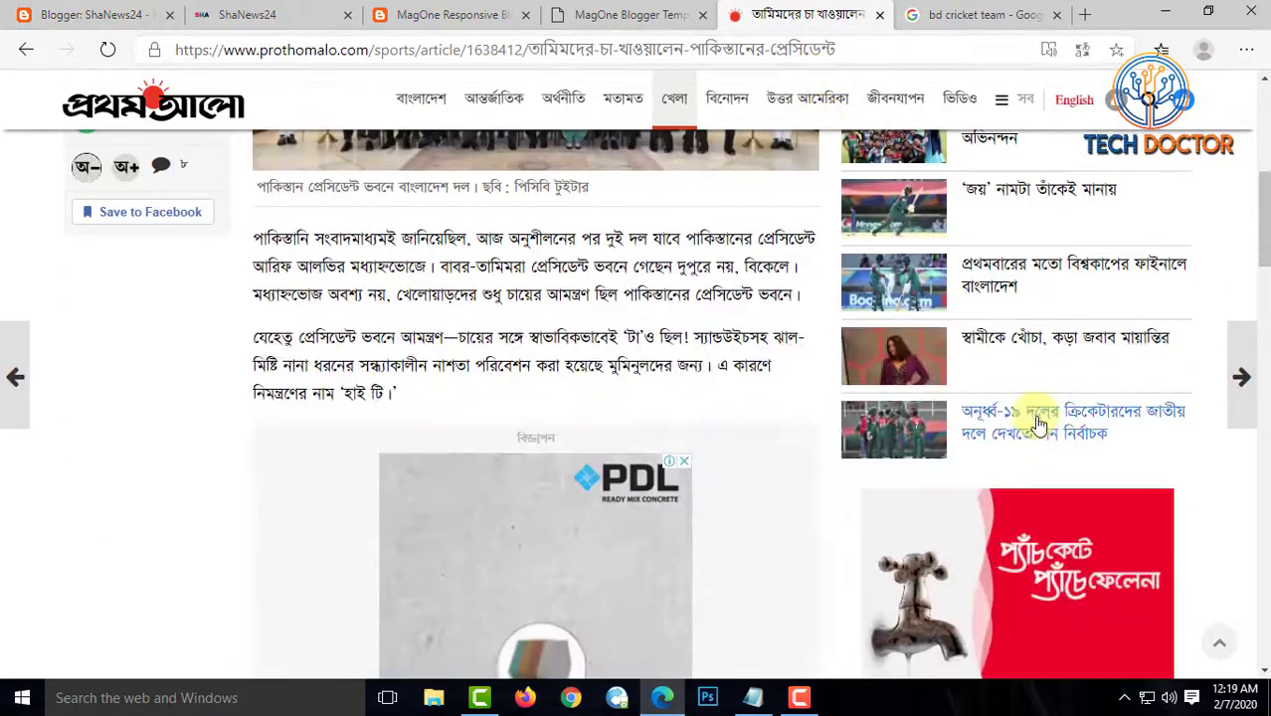
scroll(601, 439, "down", 8)
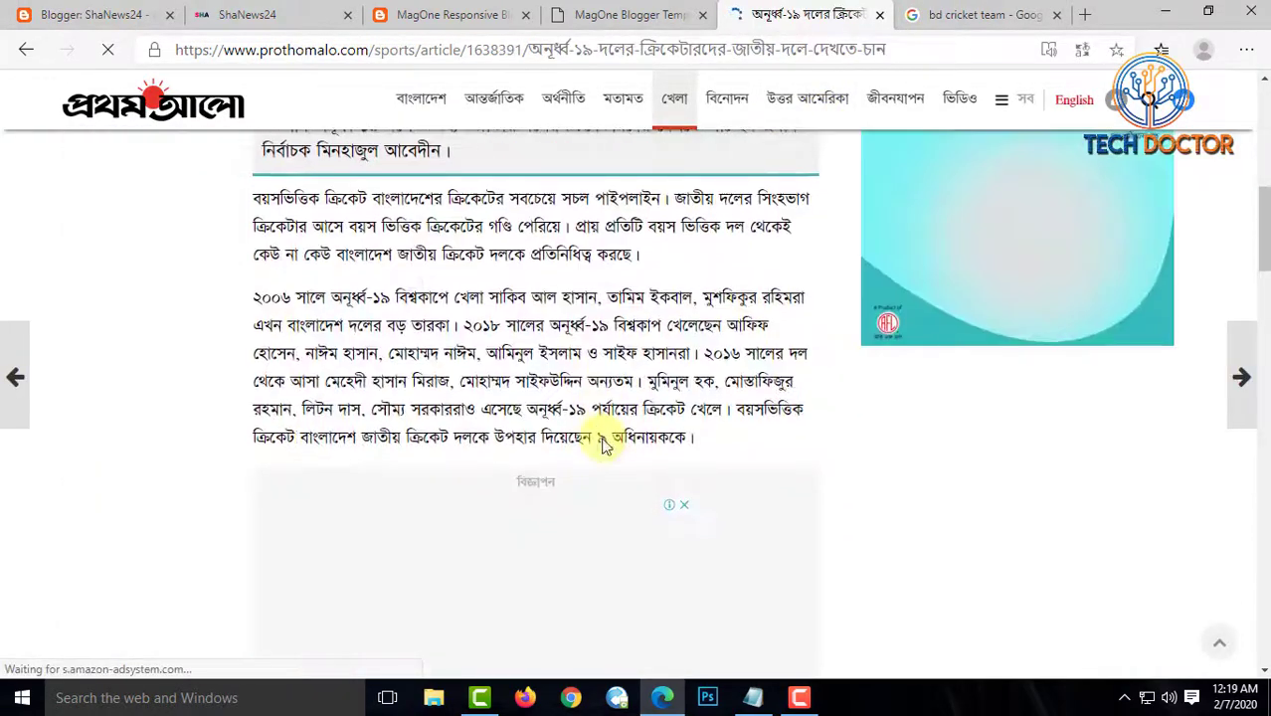
scroll(303, 315, "up", 1)
left_click_drag(262, 298, 709, 527)
right_click(670, 484)
left_click(676, 488)
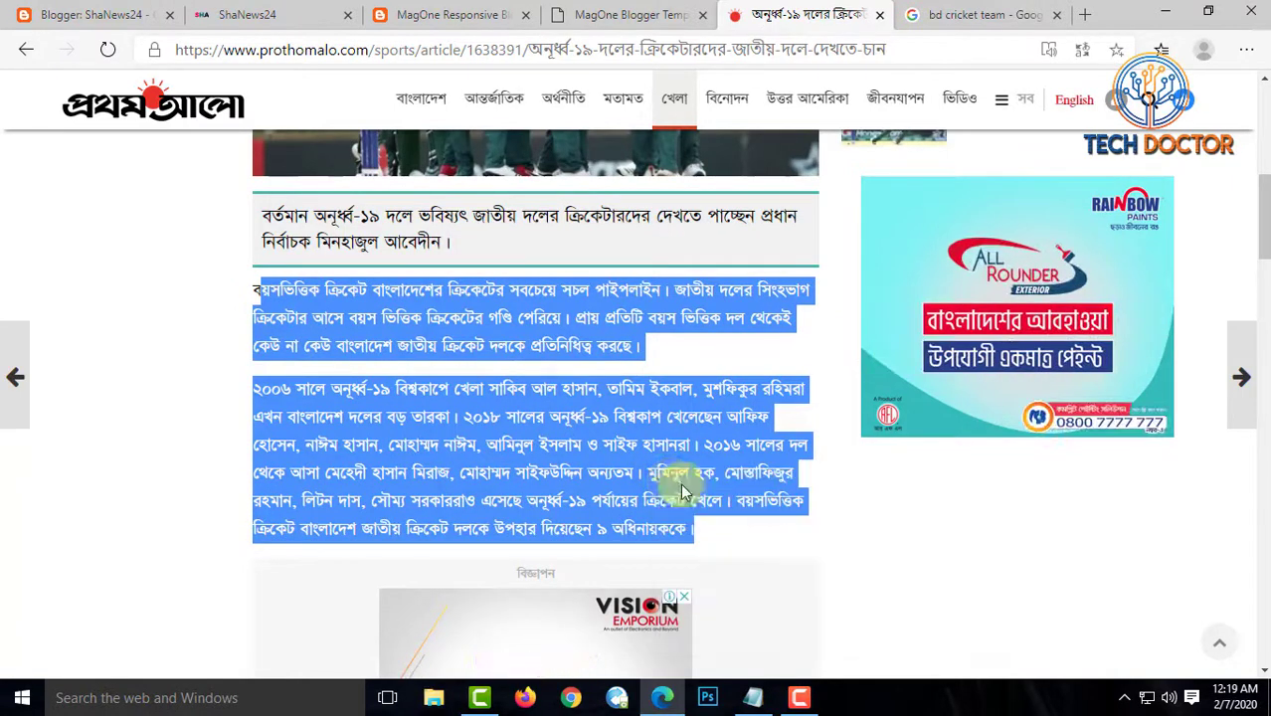
left_click(84, 10)
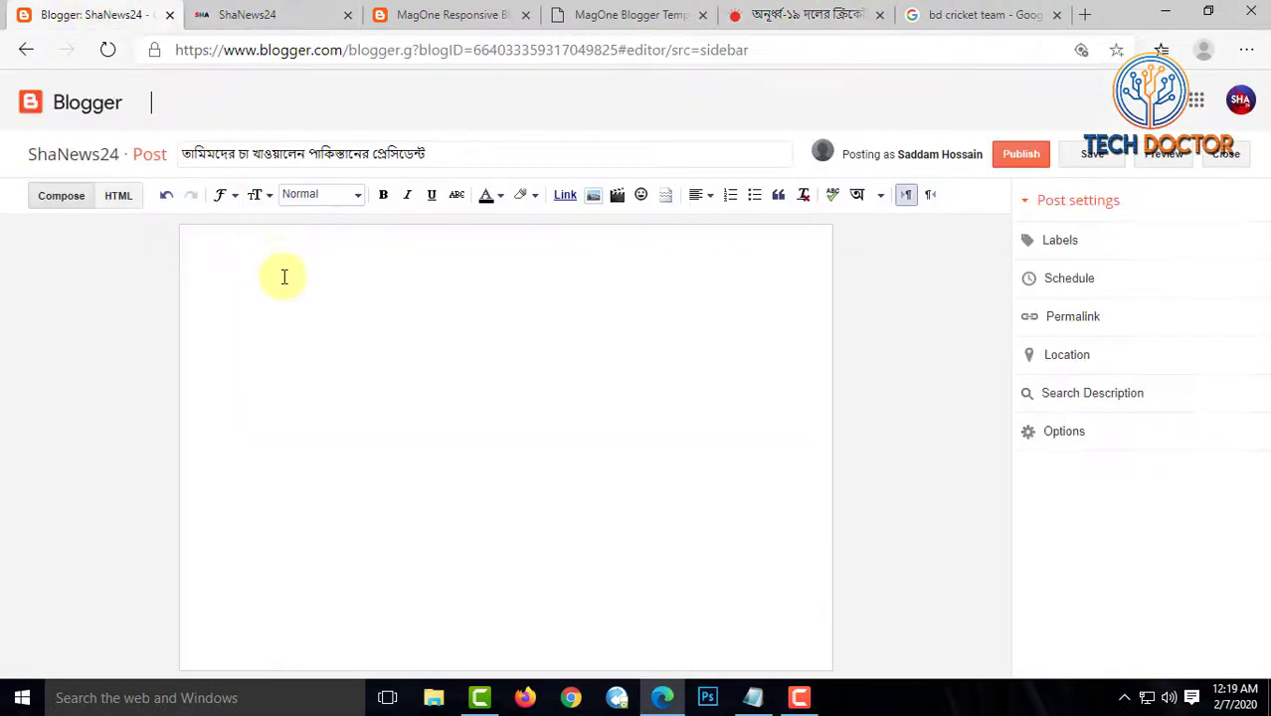
key("ctrl+v")
key("Return")
key("Return")
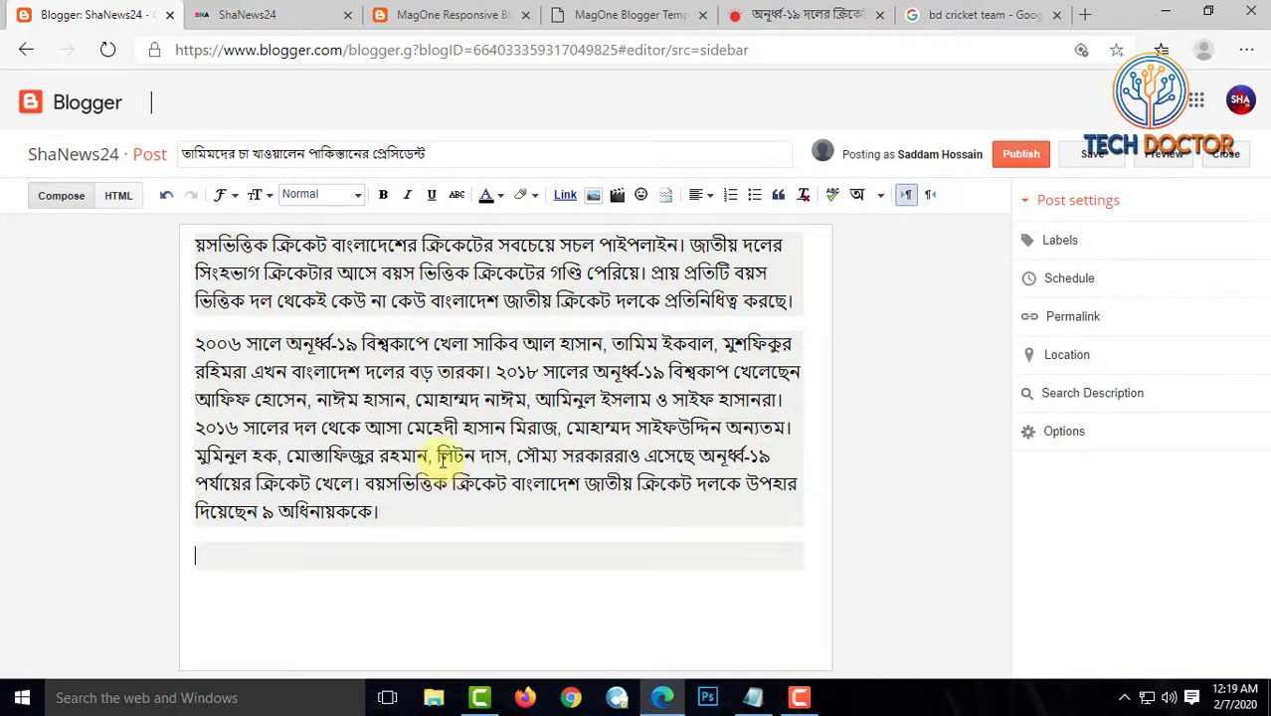
Break the second body paragraph after "২০০৬ সালে অনূর্ধ্ব-১৯ বিশ্বকা" and insert the cricket team image ddd there, uploaded from the desktop
left_click(407, 323)
key("Return")
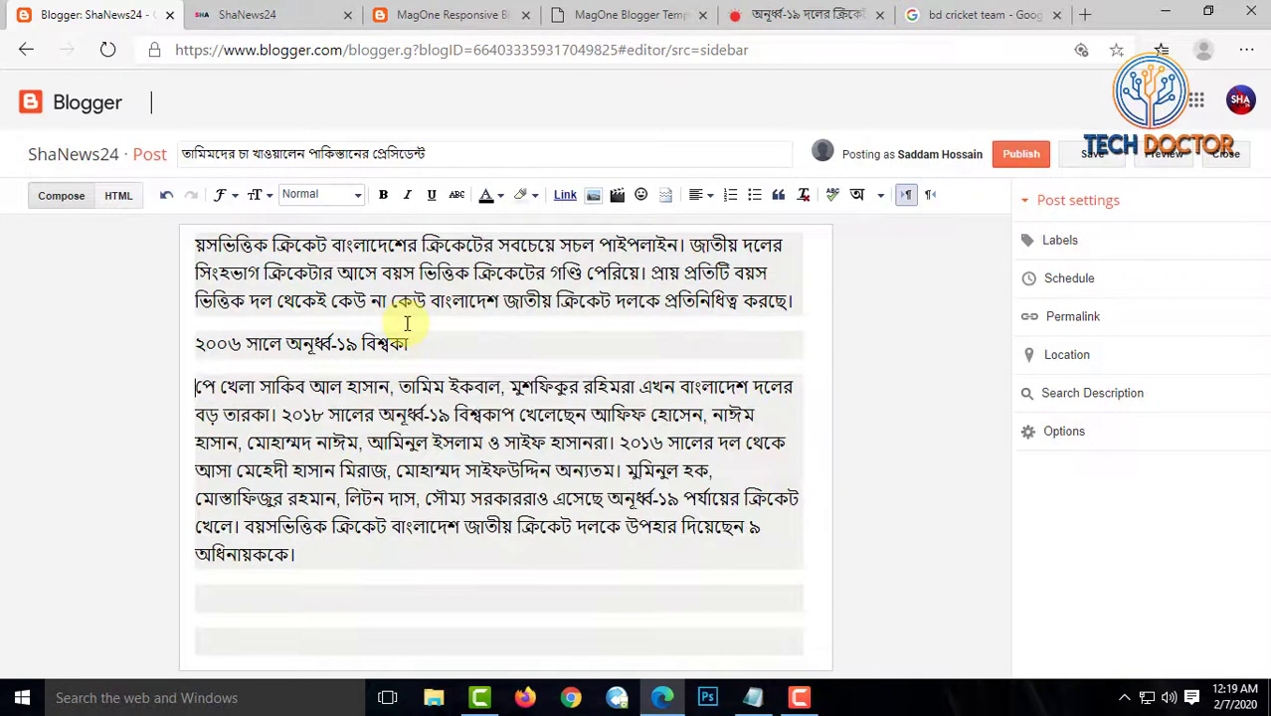
left_click(592, 198)
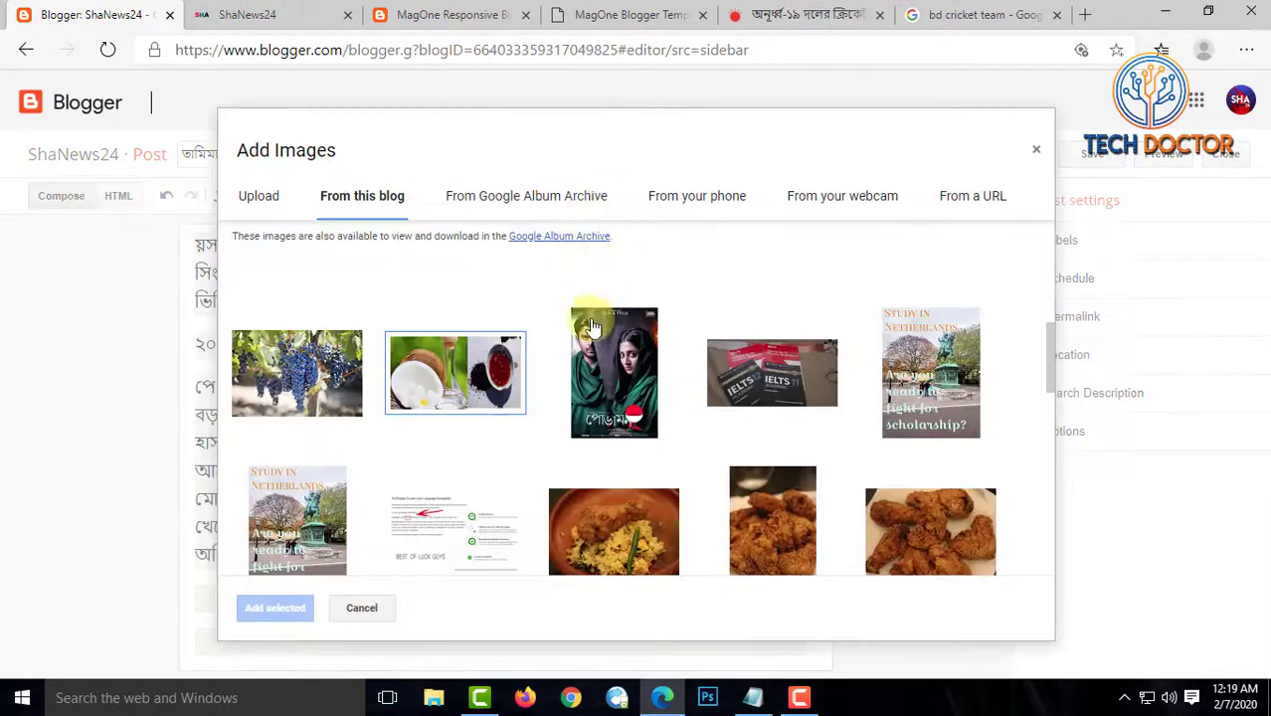
left_click(260, 206)
left_click(265, 253)
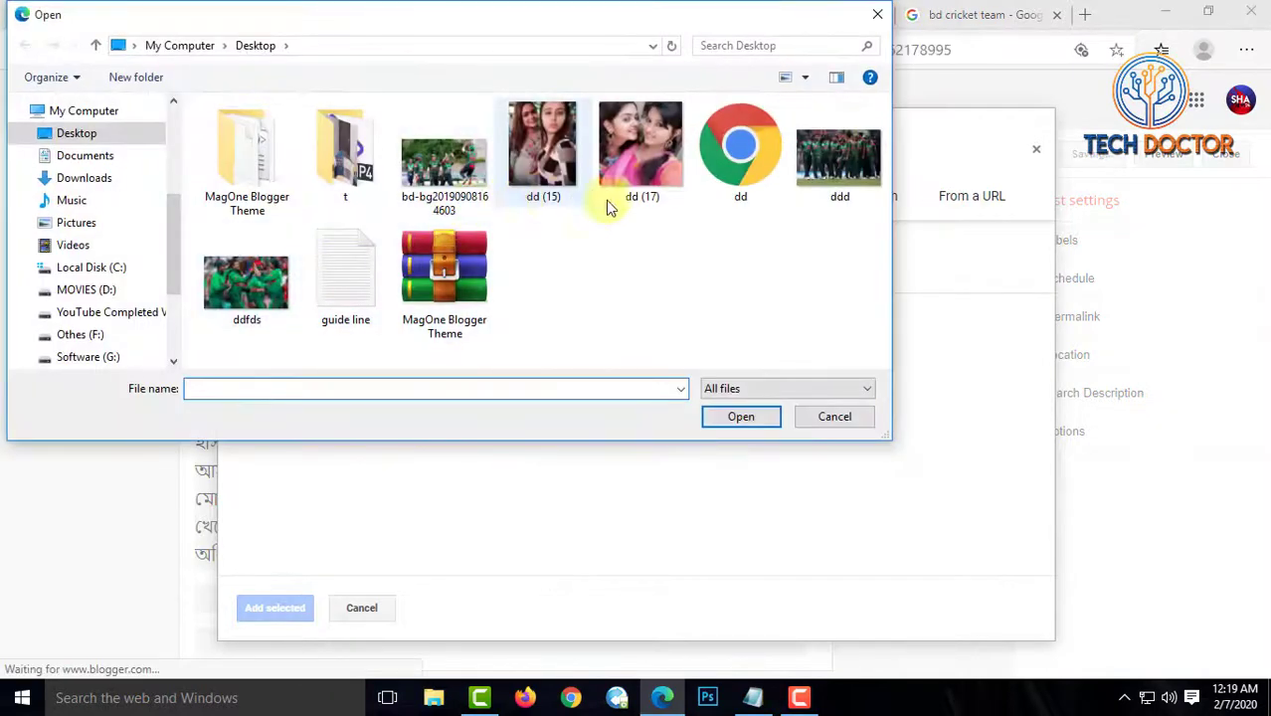
left_click(820, 189)
left_click(737, 416)
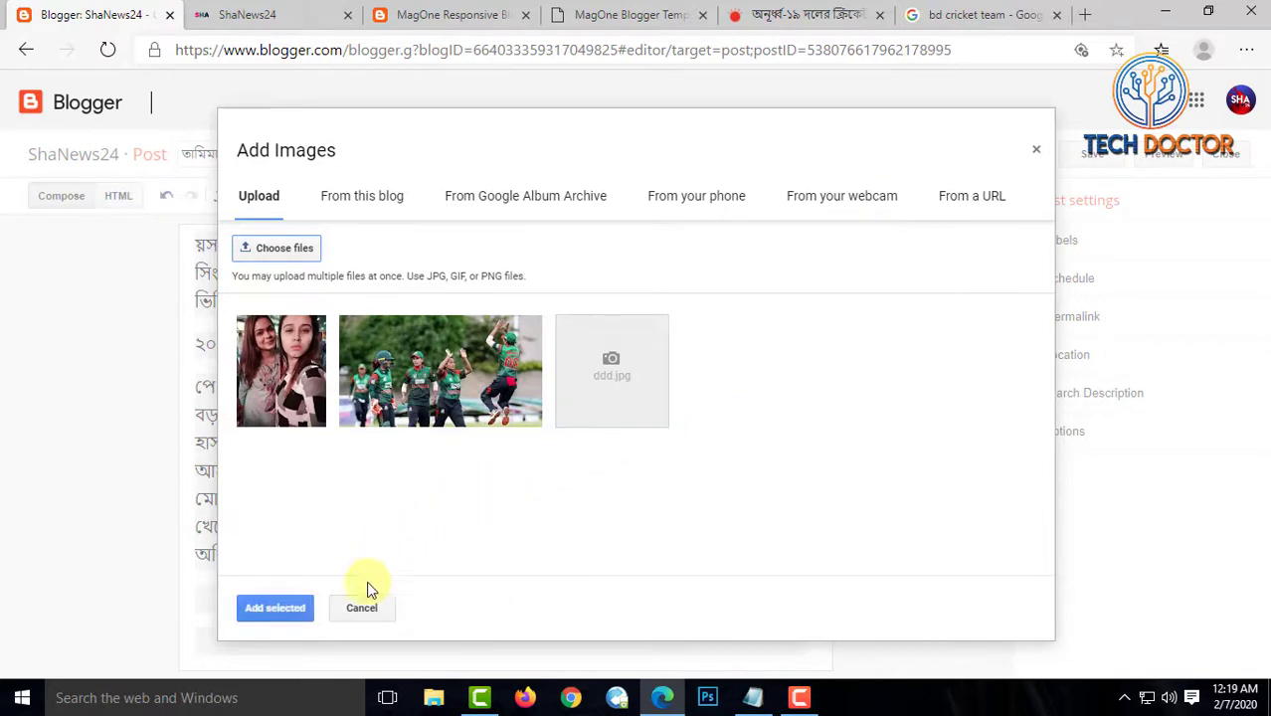
left_click(294, 607)
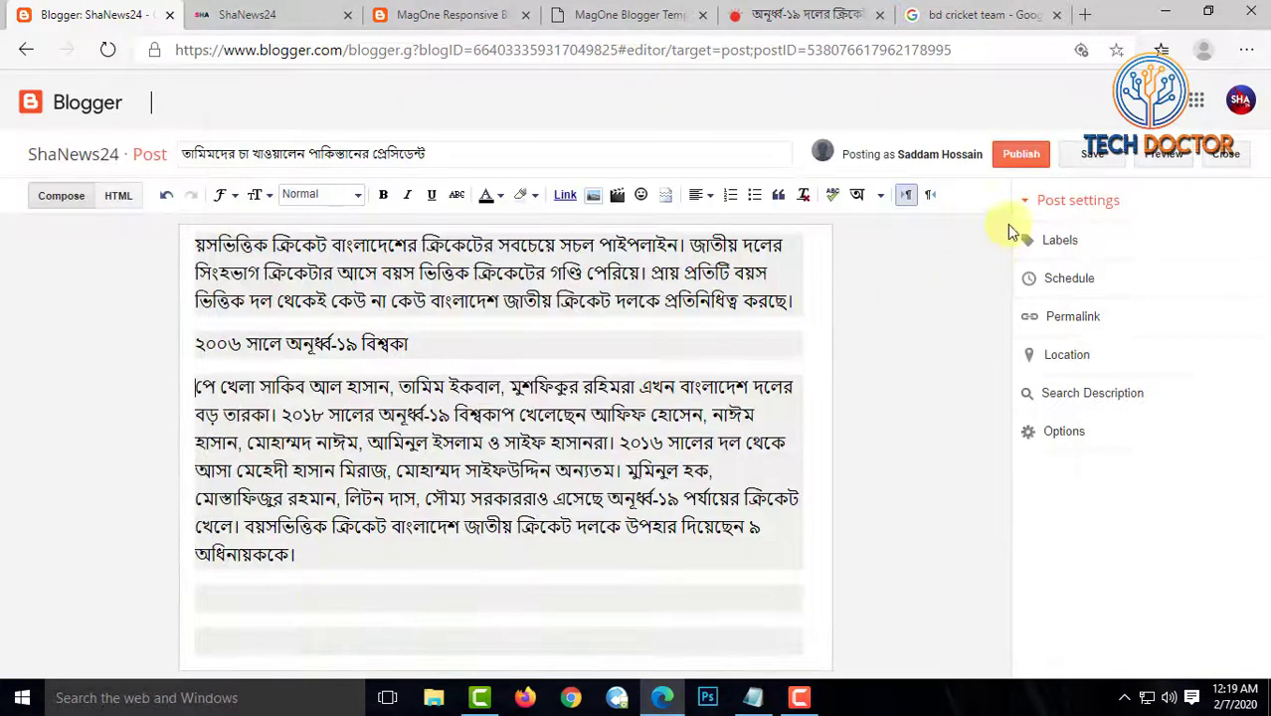
Check the live blog's menu categories and label the post "sports"
left_click(1062, 254)
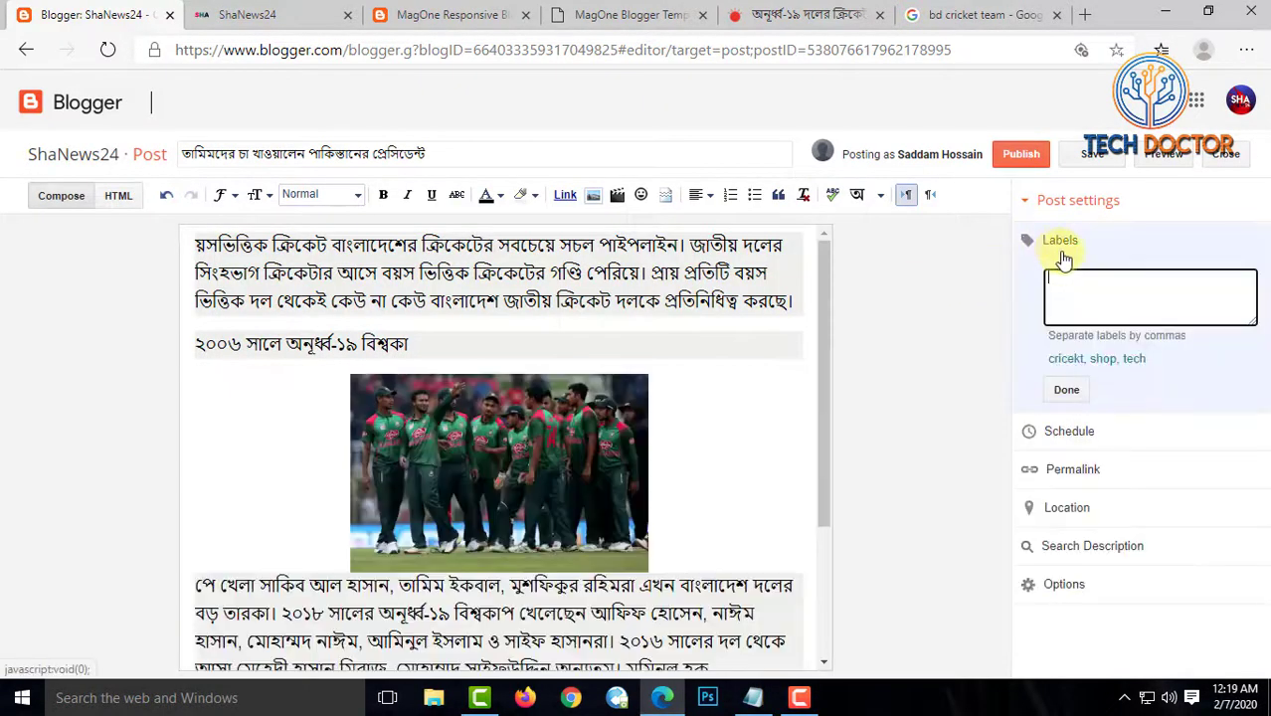
left_click(313, 7)
scroll(545, 373, "up", 3)
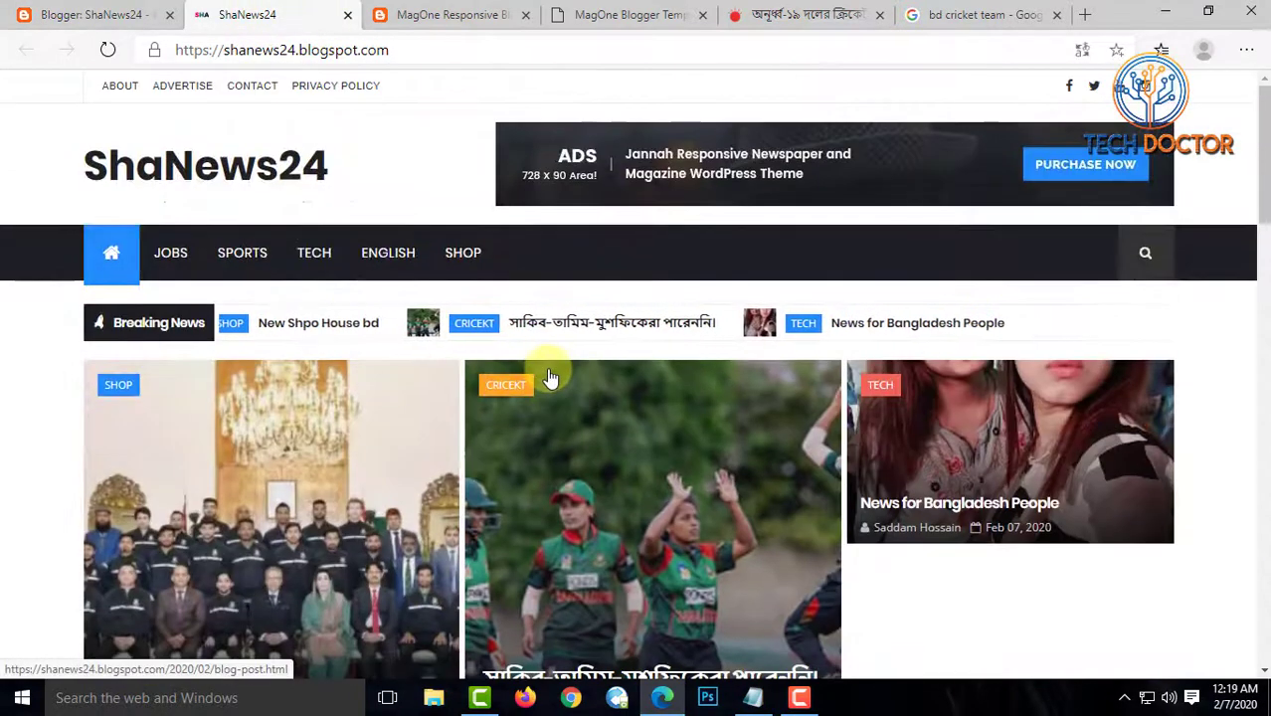
left_click(85, 16)
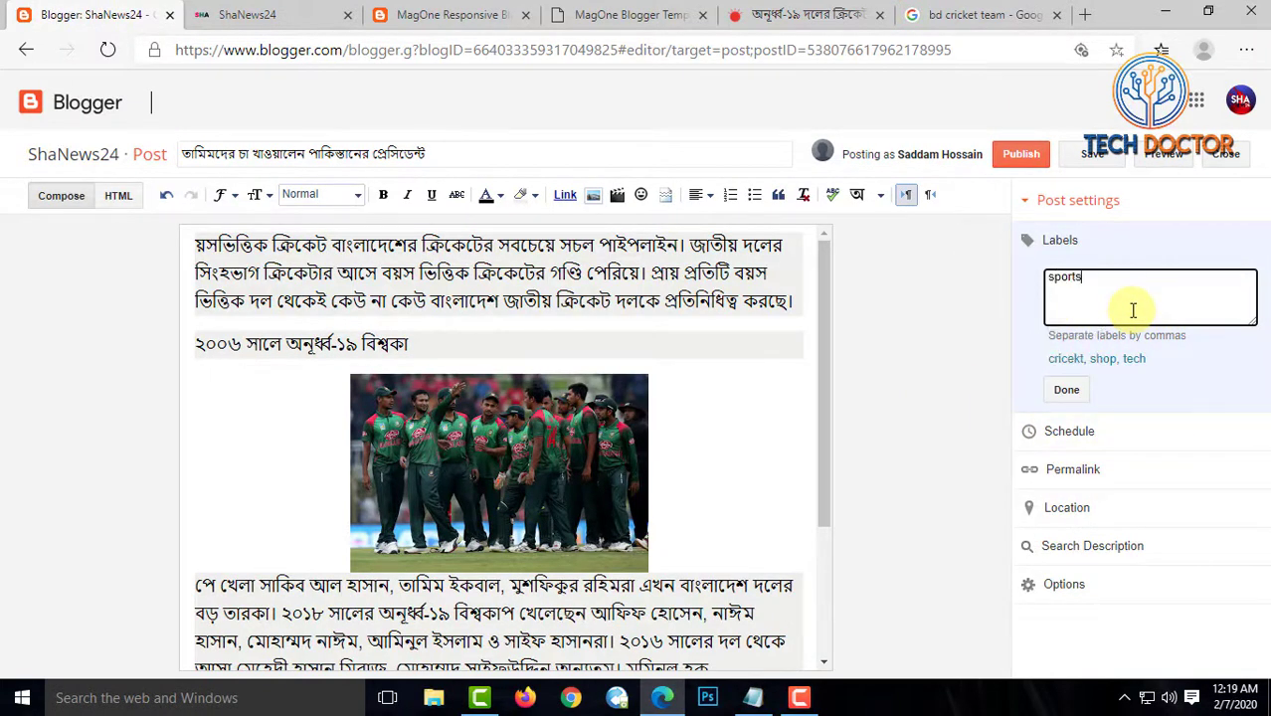
left_click(1067, 391)
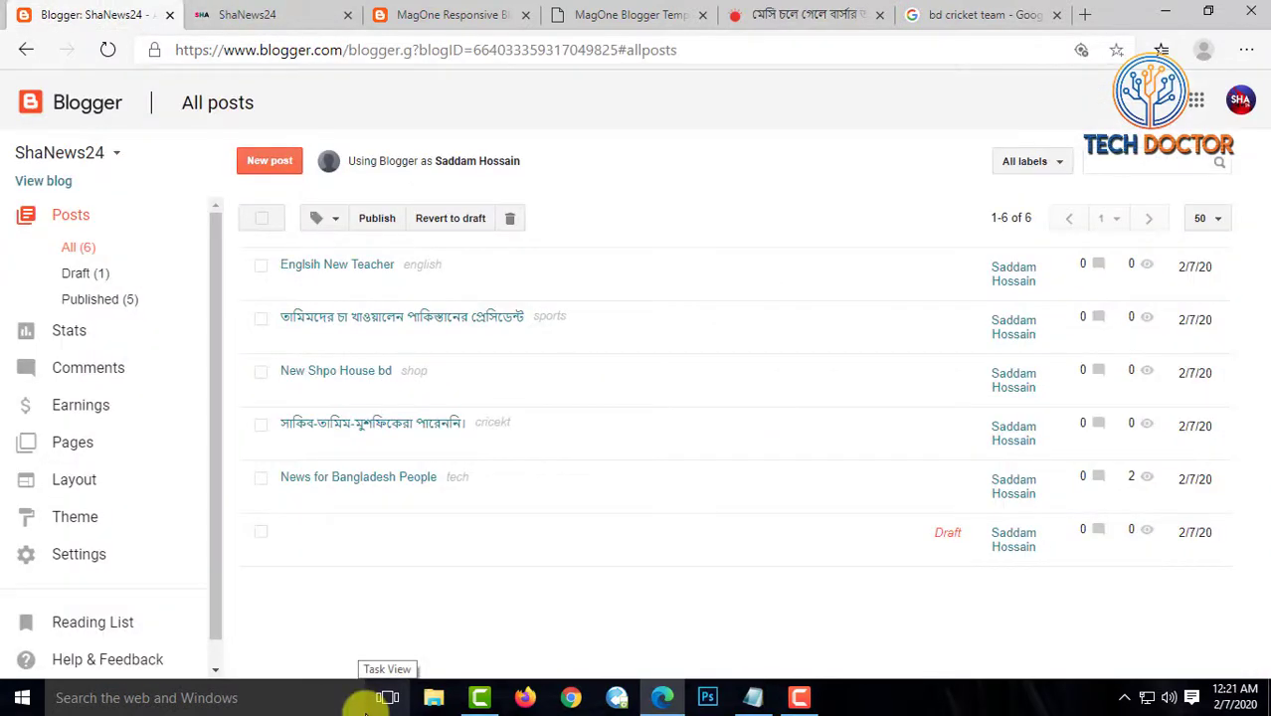
Review the featured posts, their labels and the recent posts section on the live blog
left_click(236, 12)
scroll(502, 358, "down", 2)
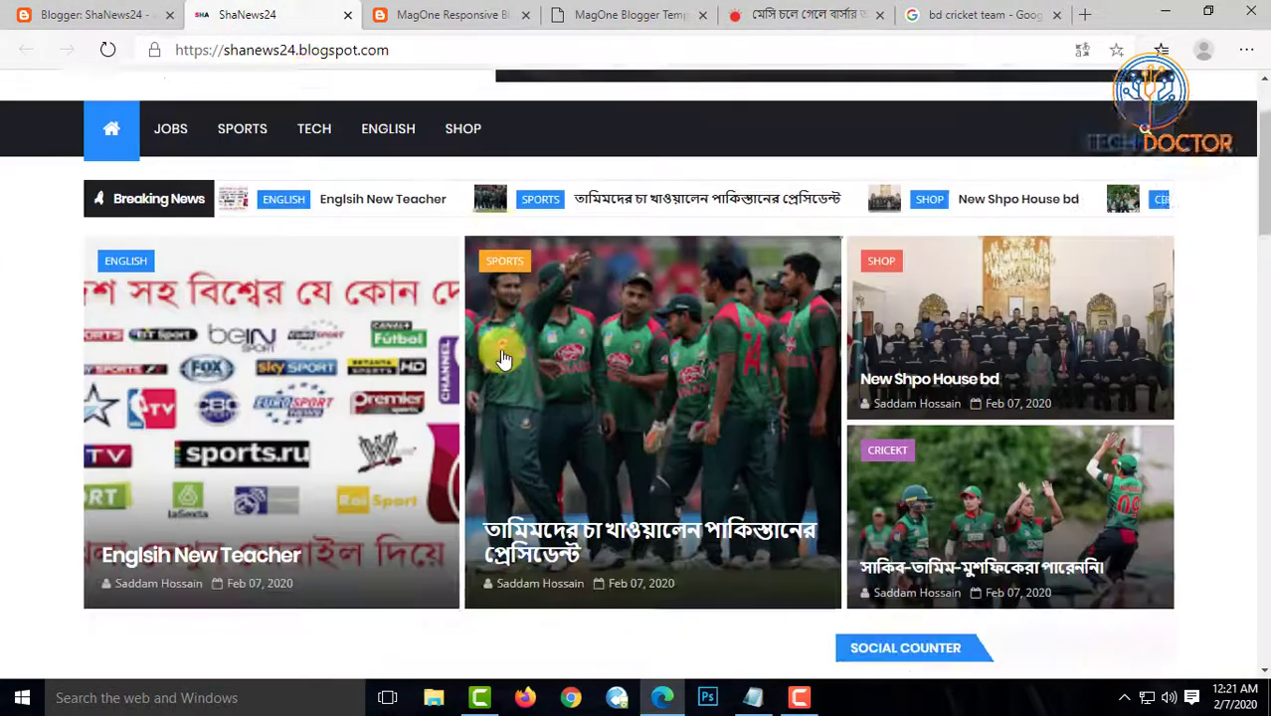
scroll(596, 348, "down", 1)
scroll(596, 463, "up", 1)
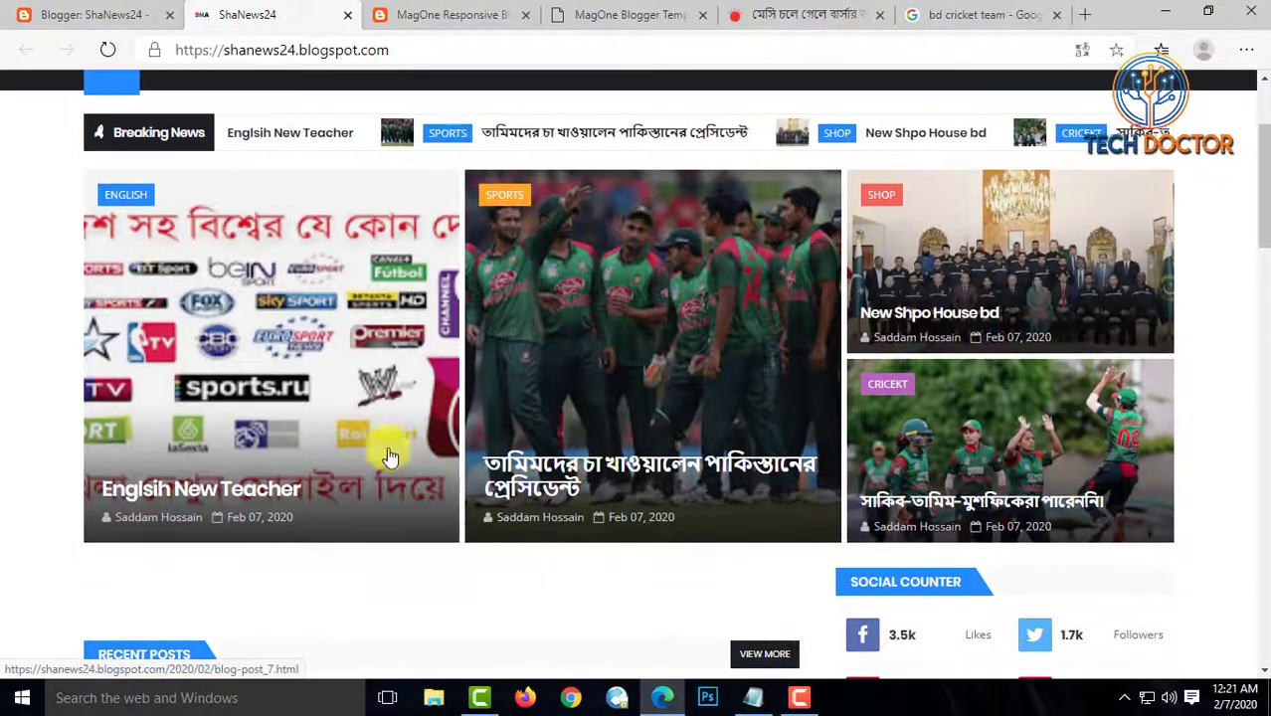
scroll(389, 457, "down", 2)
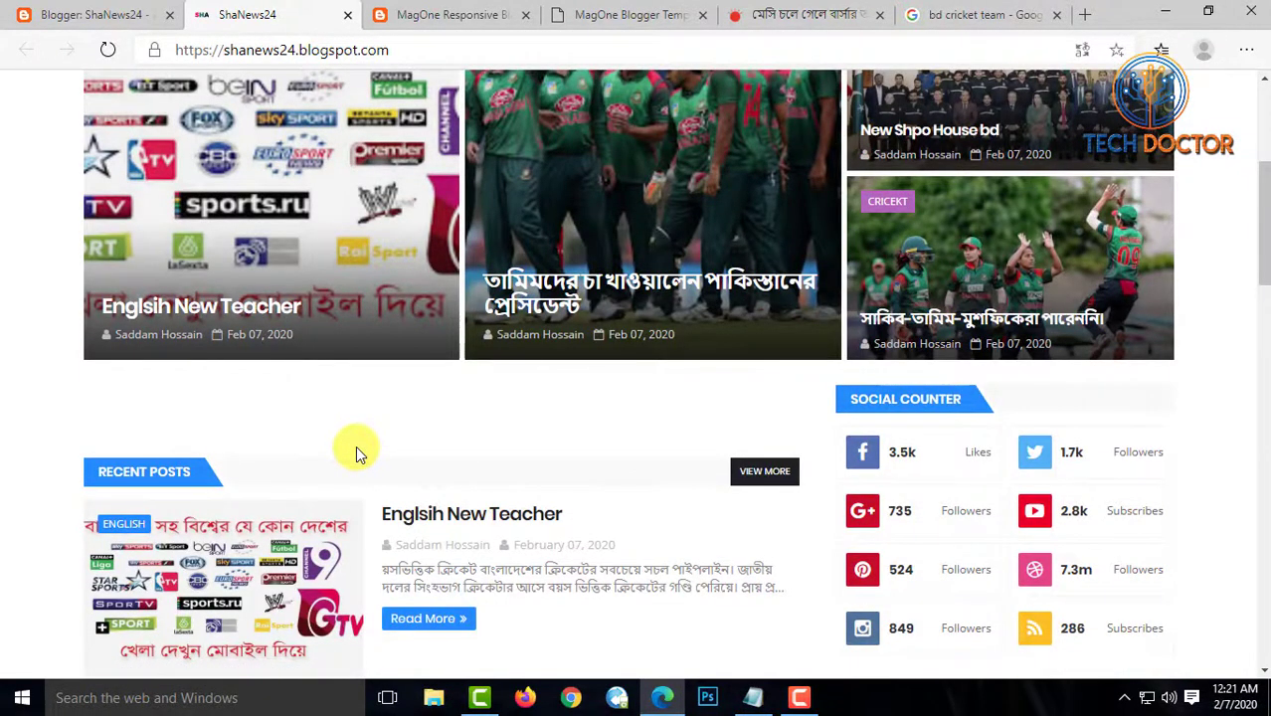
scroll(355, 446, "up", 1)
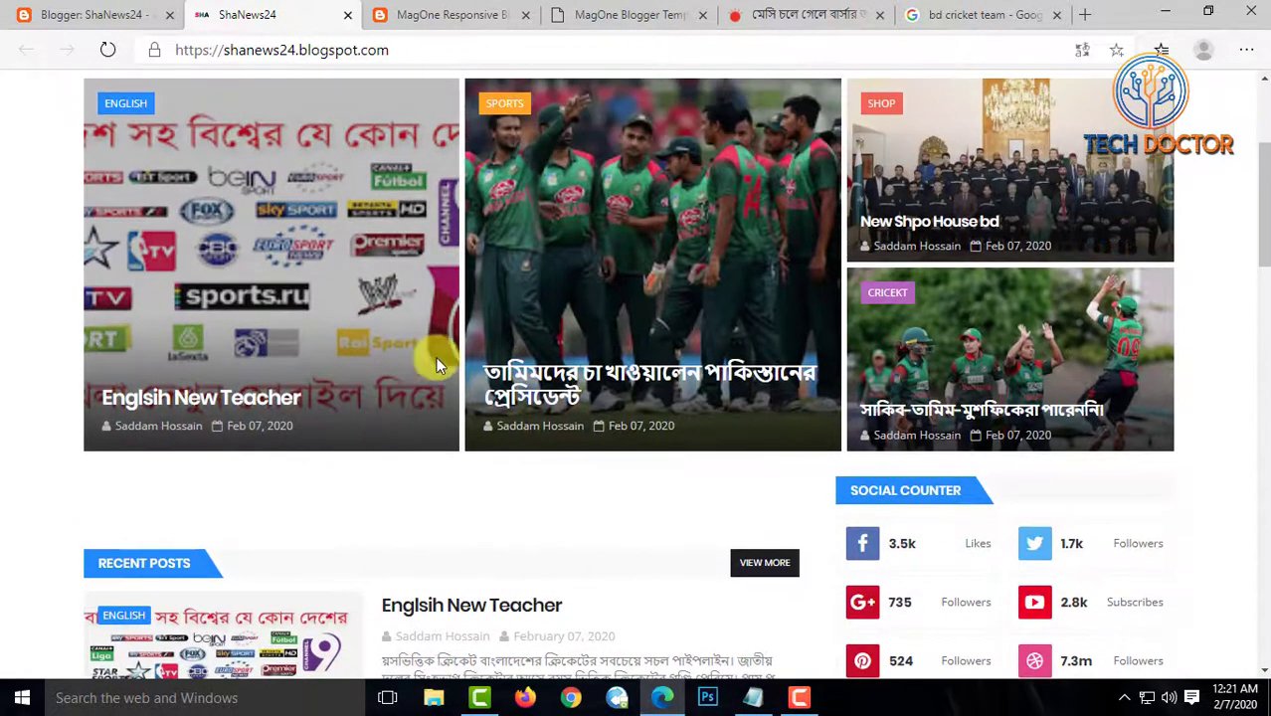
Start another blog post titled with Prothom Alo's football headline "মেসি চলে গেলে বার্সার অবস্থা হবে ঠিক রিয়ালের মতো"
left_click(88, 14)
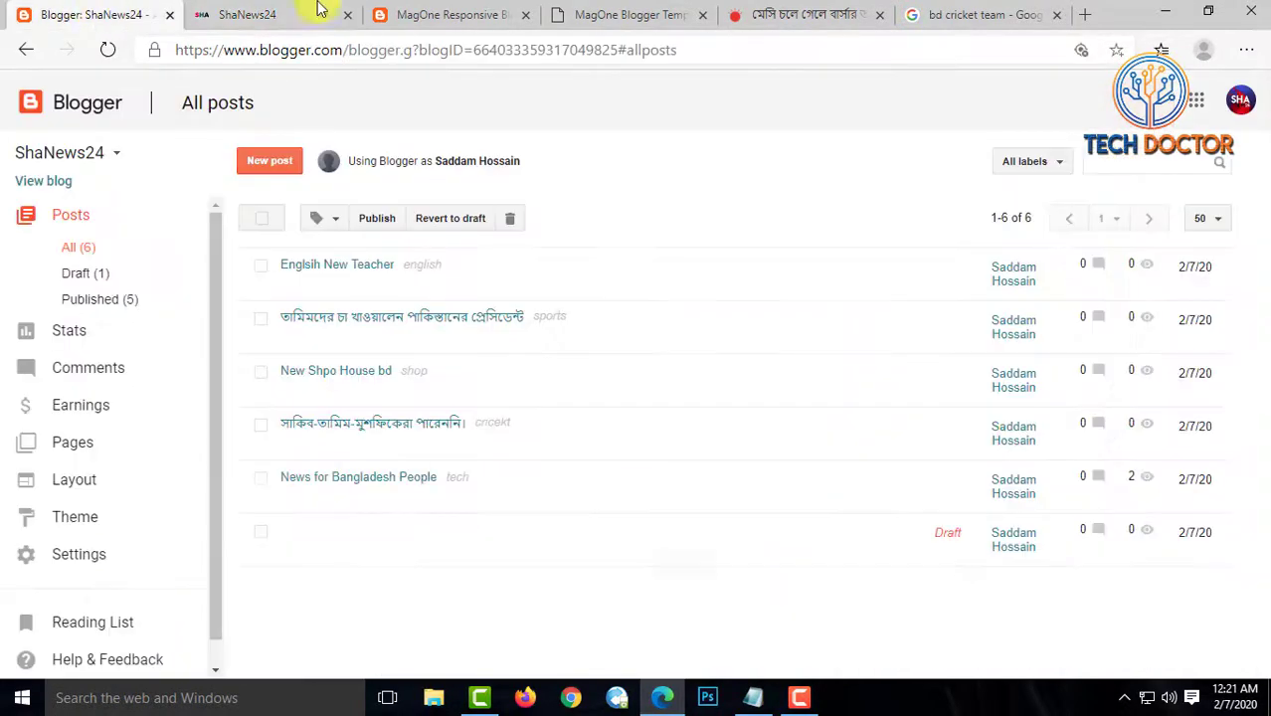
left_click(806, 12)
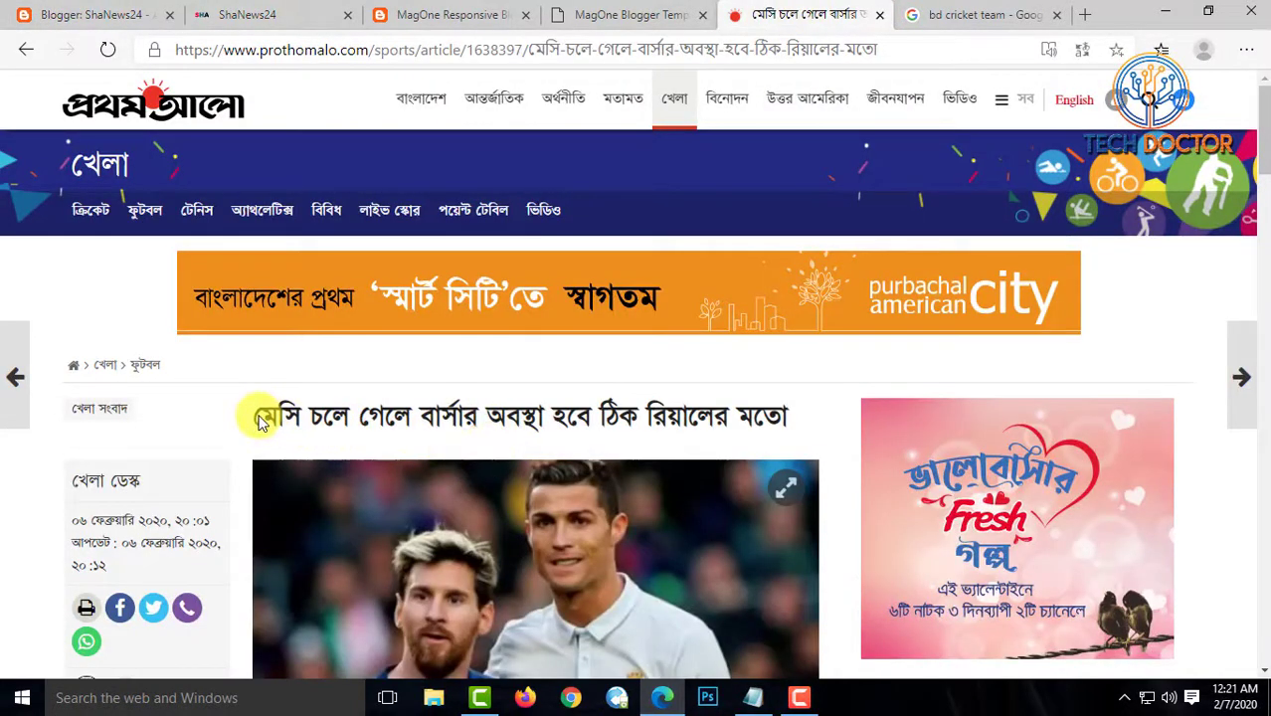
left_click_drag(257, 421, 780, 418)
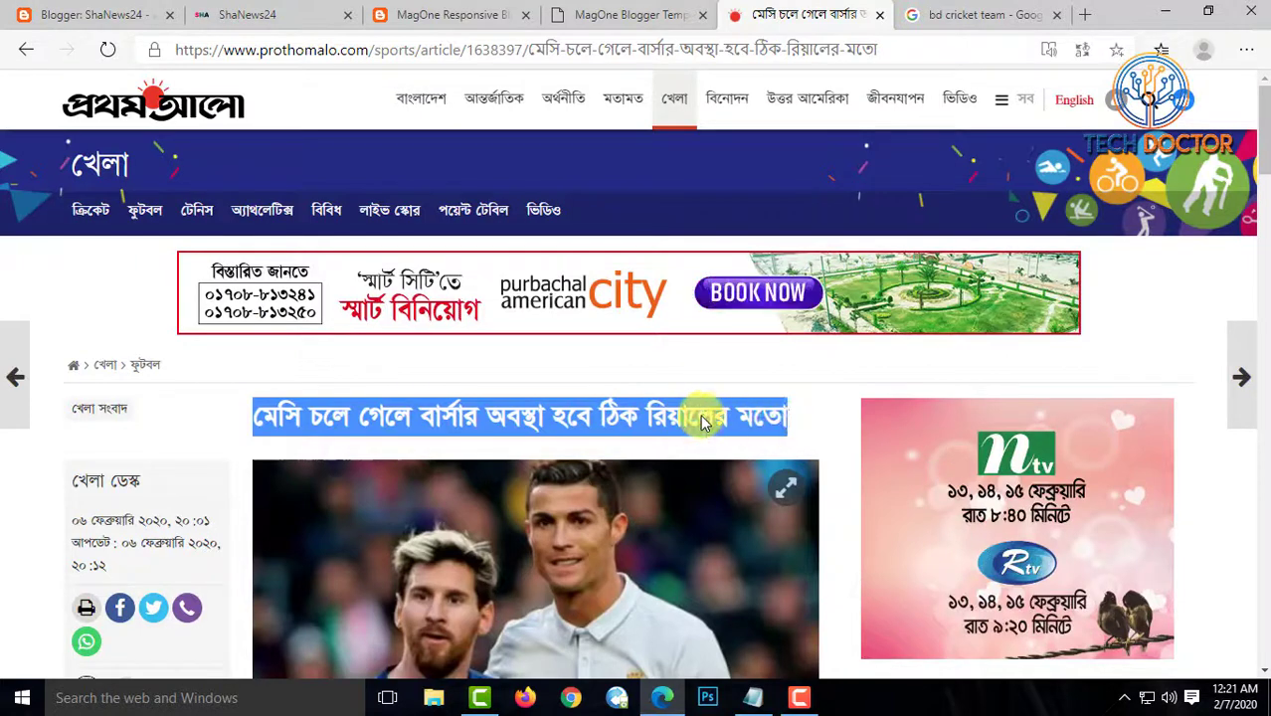
right_click(701, 423)
left_click(744, 435)
left_click(88, 13)
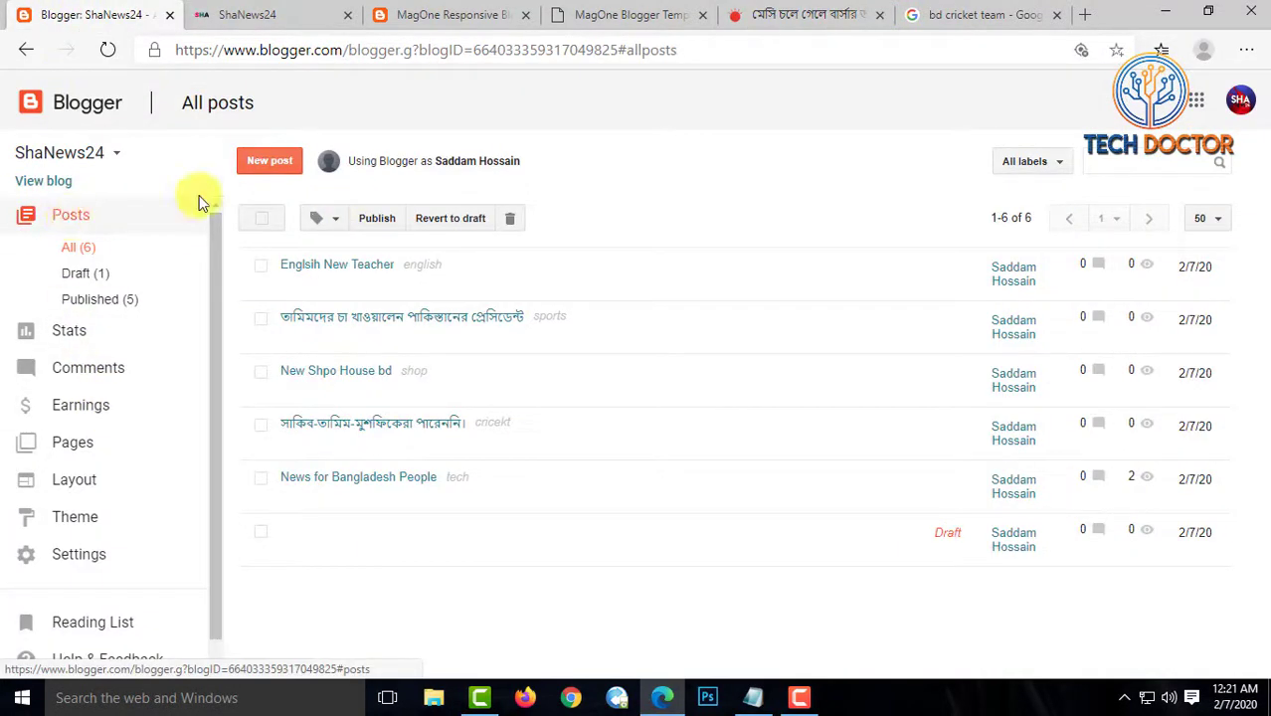
left_click(261, 165)
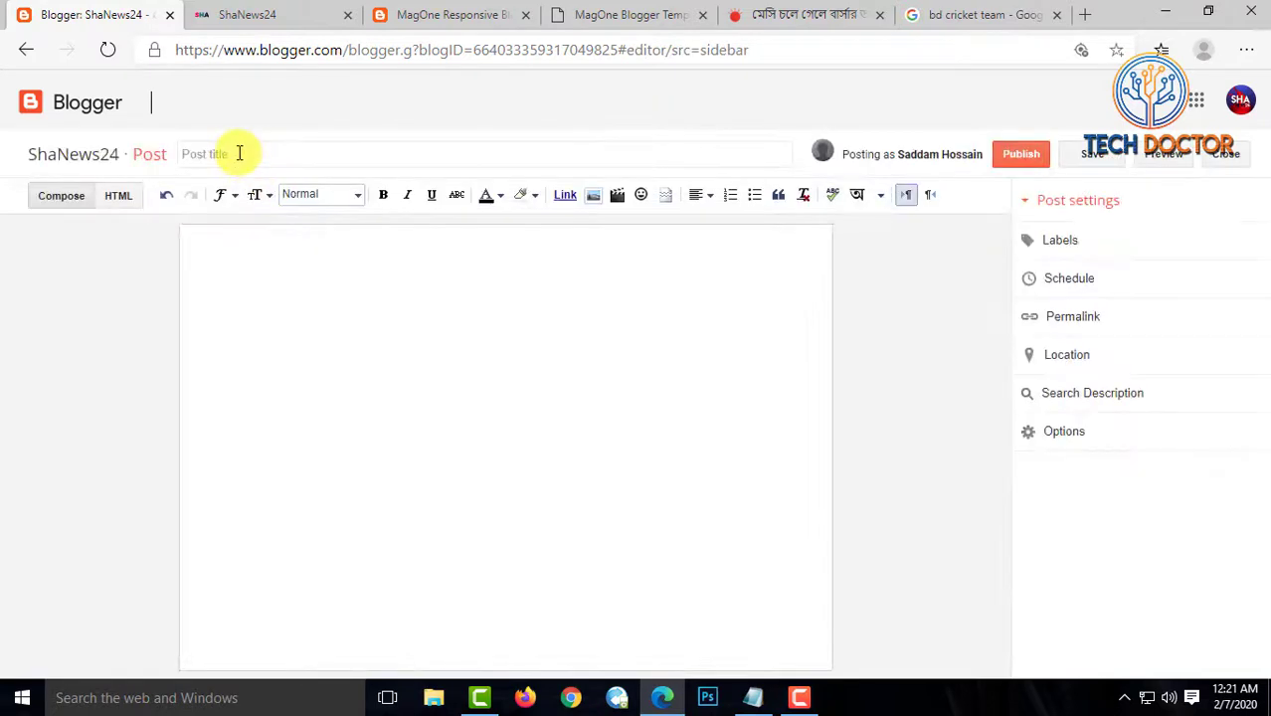
left_click(239, 154)
key("ctrl+v")
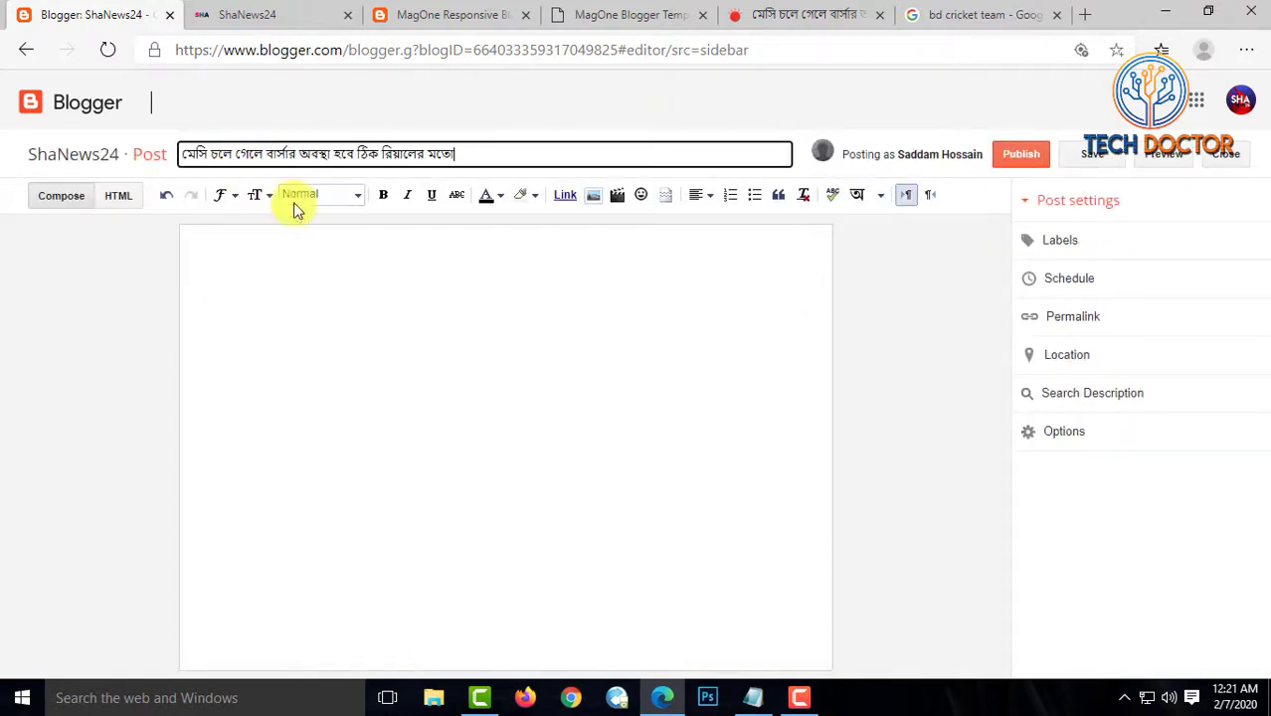
Copy three body paragraphs of the Prothom Alo article, from "শঙ্কা থাকছেই" through the "পোস্ট ইউনাইটেডের" paragraph, into the new post's body
left_click(355, 316)
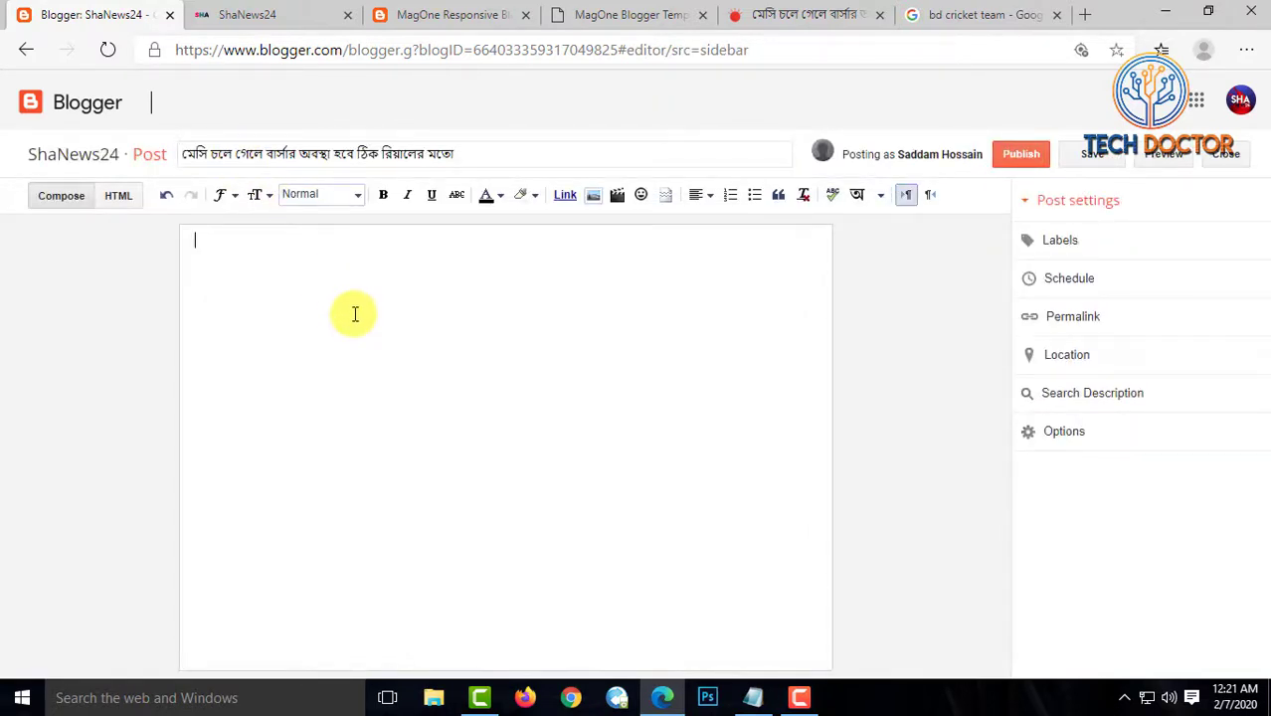
left_click(824, 12)
scroll(622, 445, "down", 4)
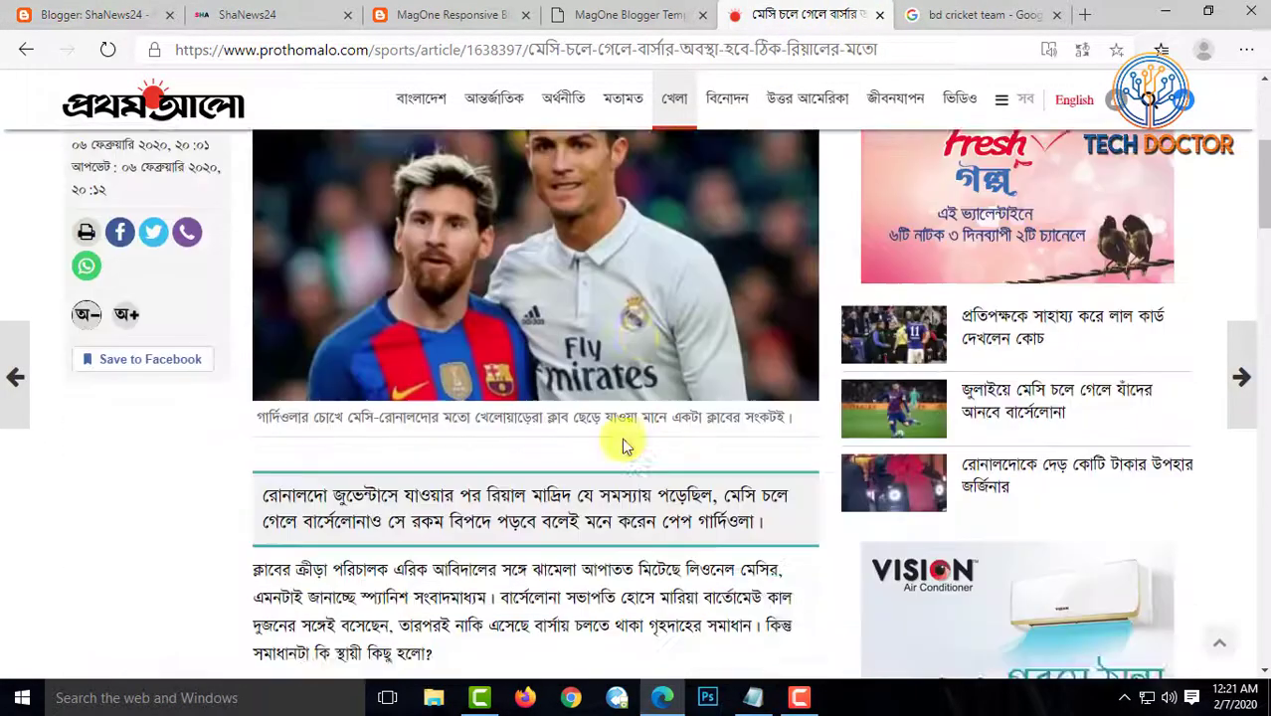
scroll(621, 445, "down", 8)
left_click_drag(254, 185, 693, 587)
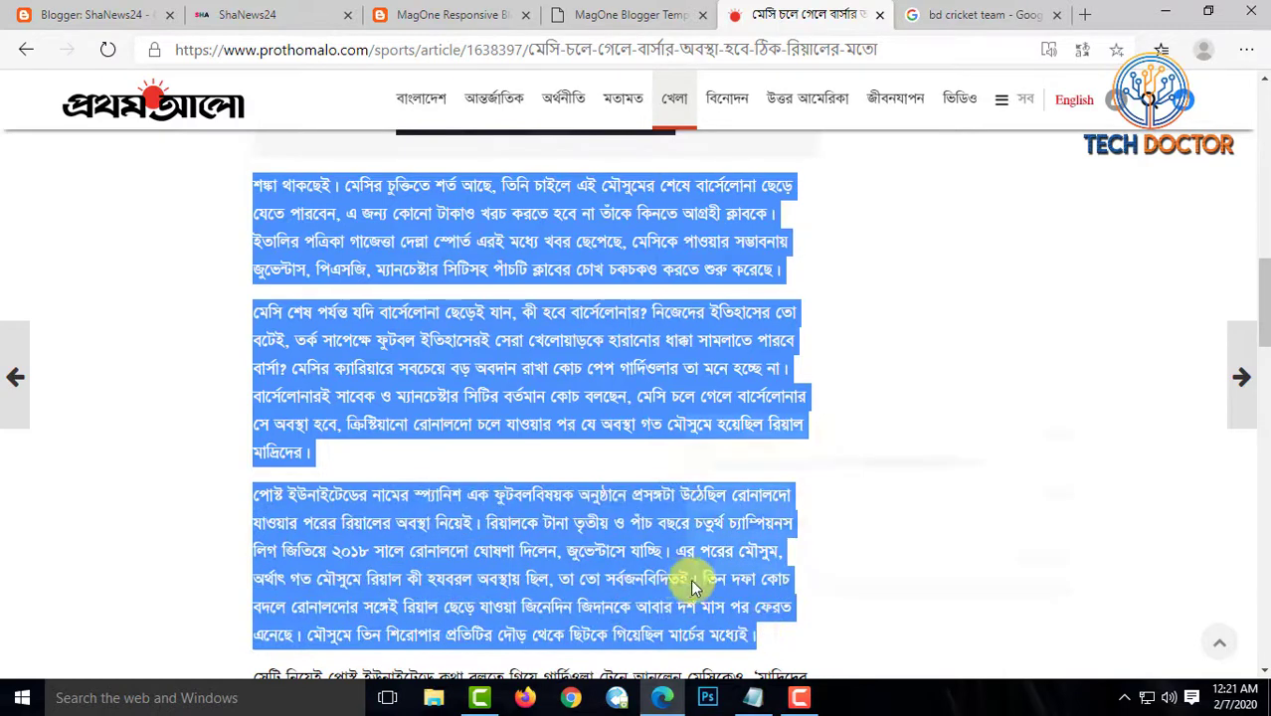
right_click(693, 586)
left_click(708, 433)
left_click(79, 13)
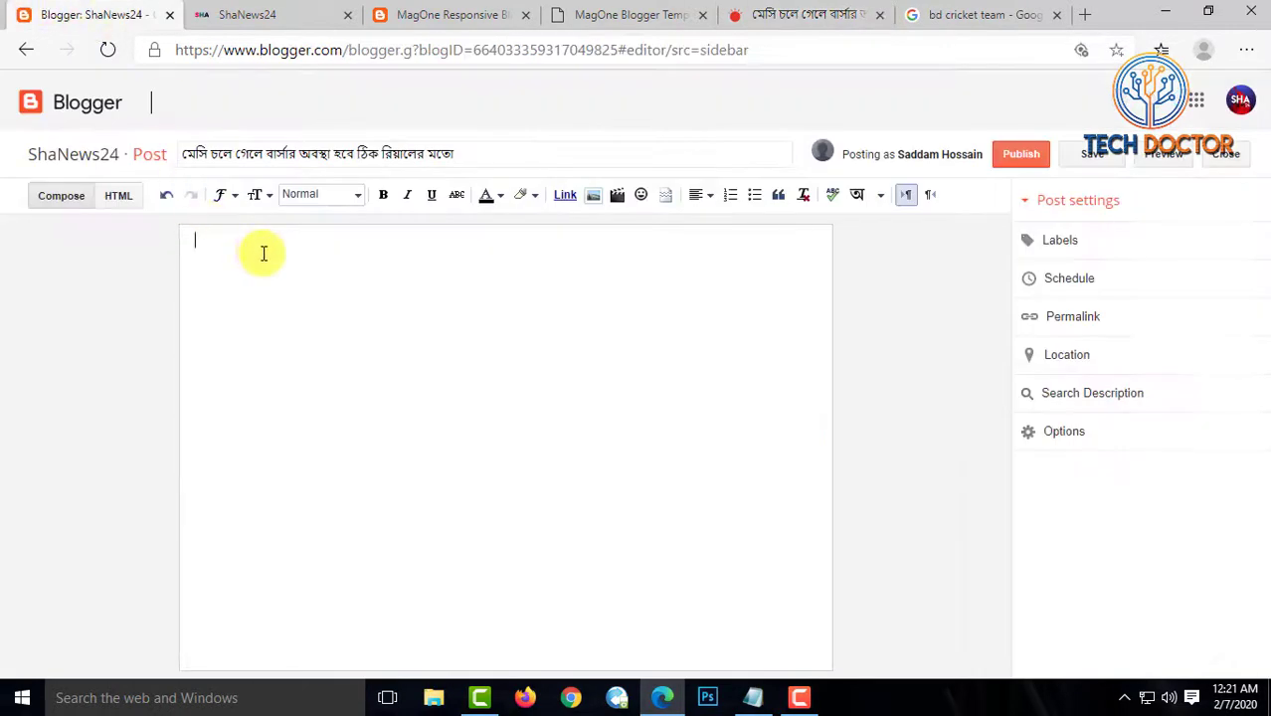
key("ctrl+v")
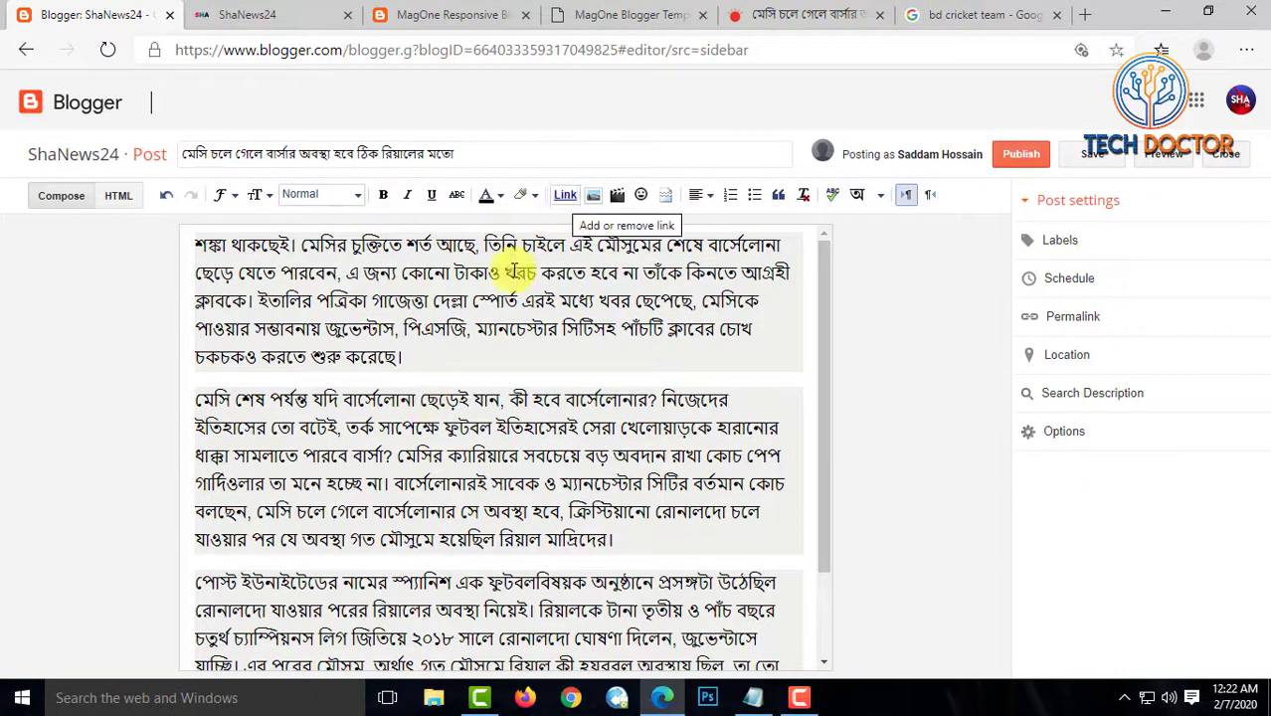
left_click(460, 366)
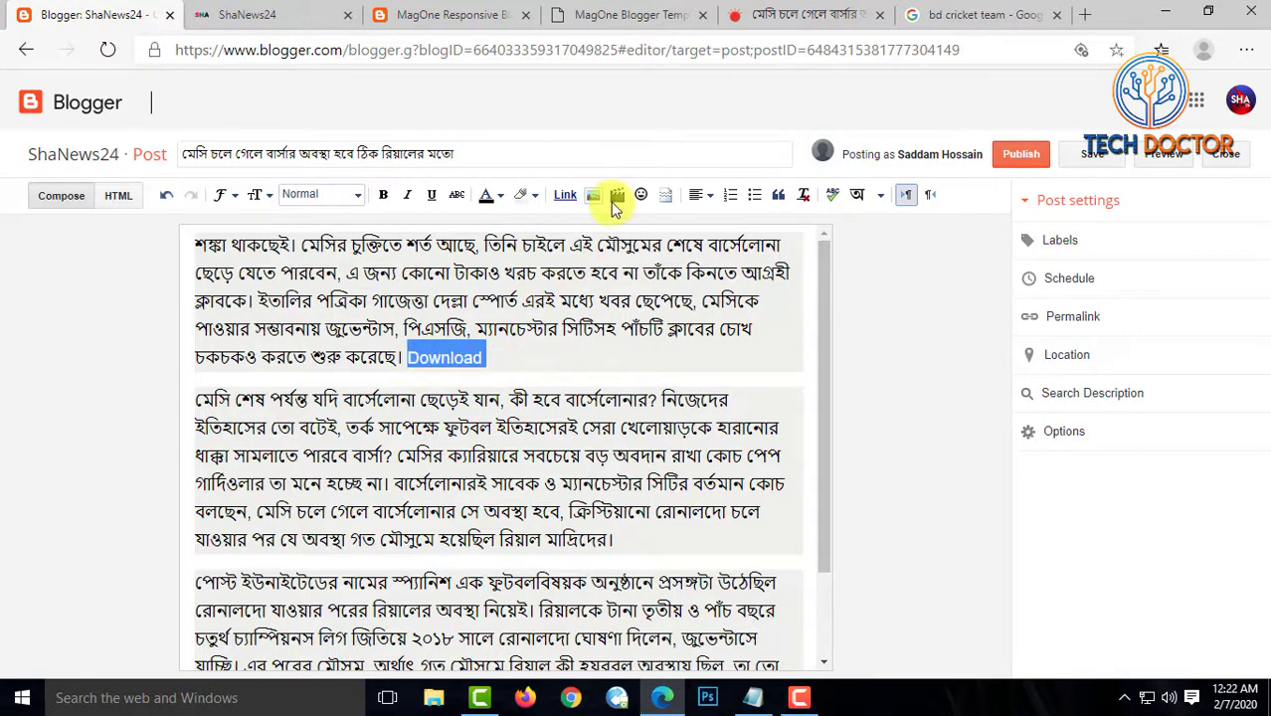
left_click(564, 195)
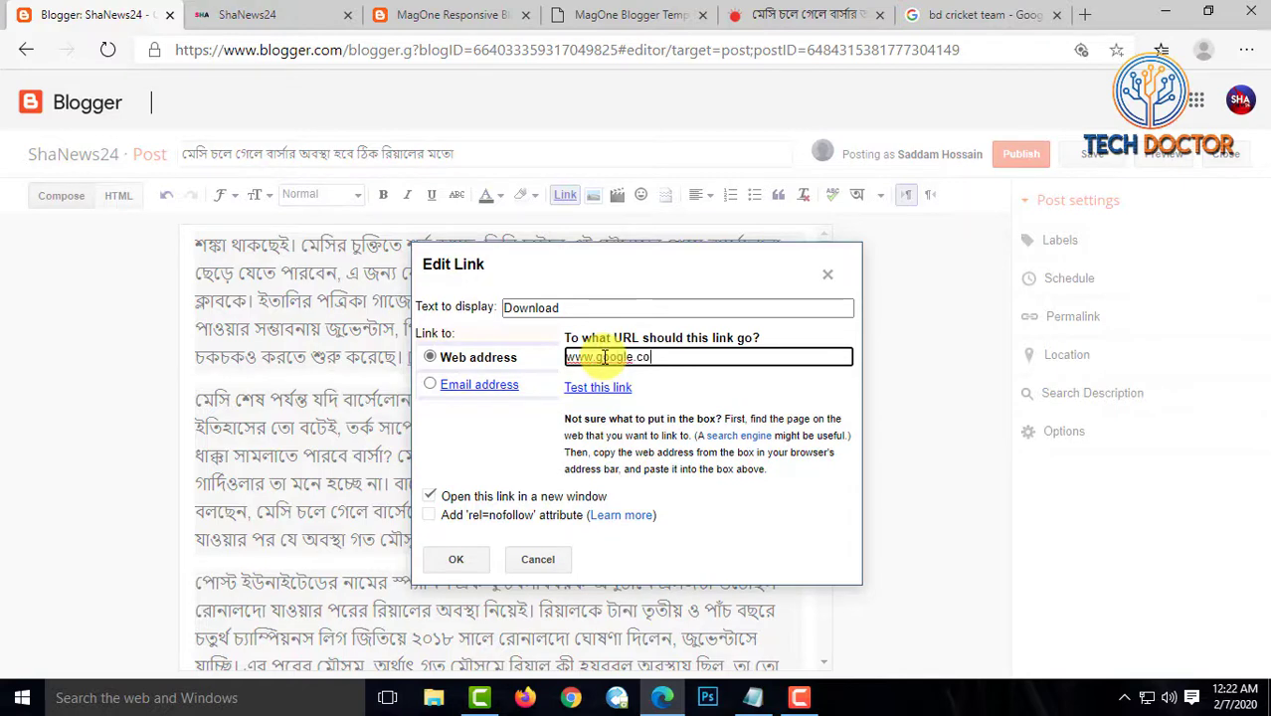
left_click(458, 562)
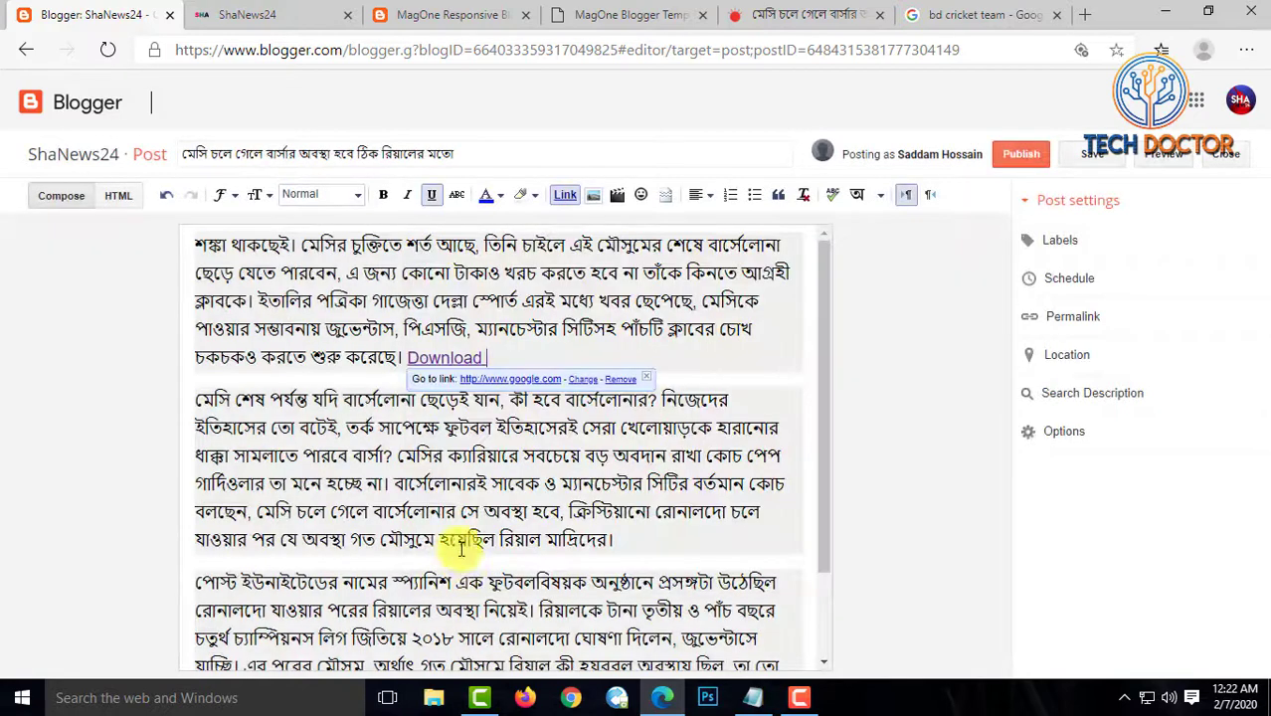
left_click(737, 398)
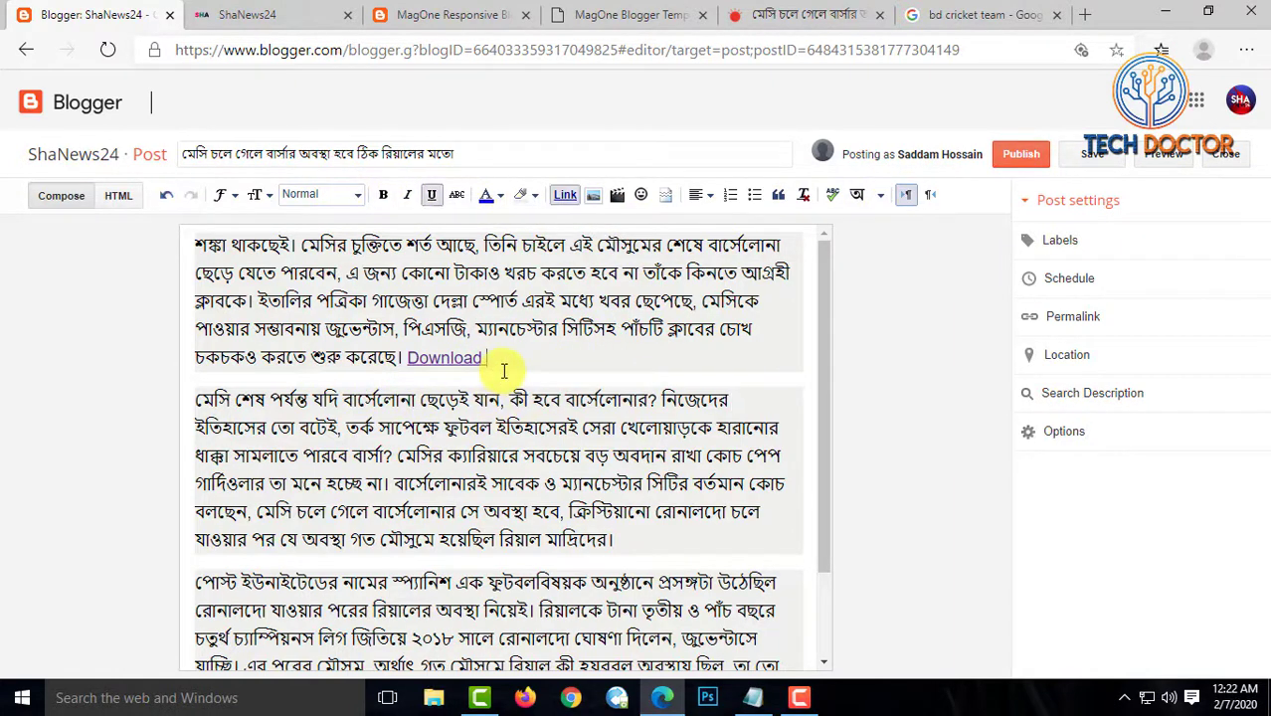
Insert the "CARBON COPY" image from the blog's existing images on a new line below the first paragraph
key("Return")
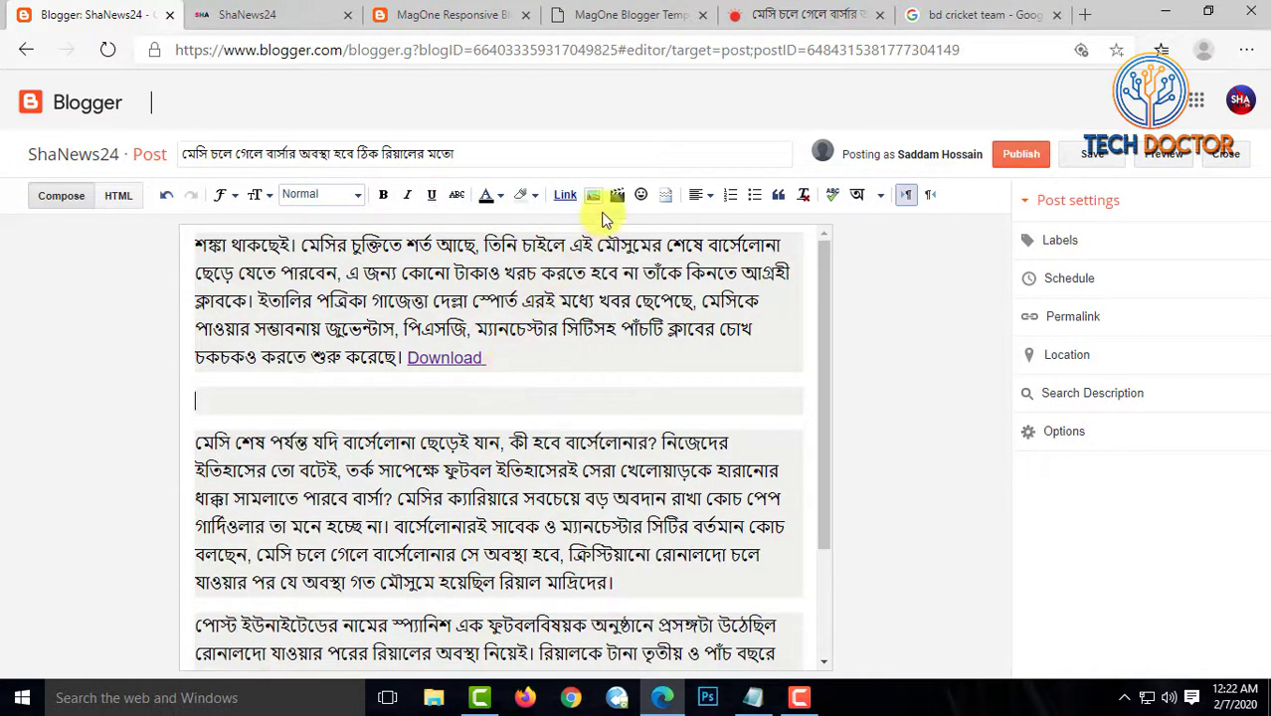
left_click(594, 196)
left_click(601, 373)
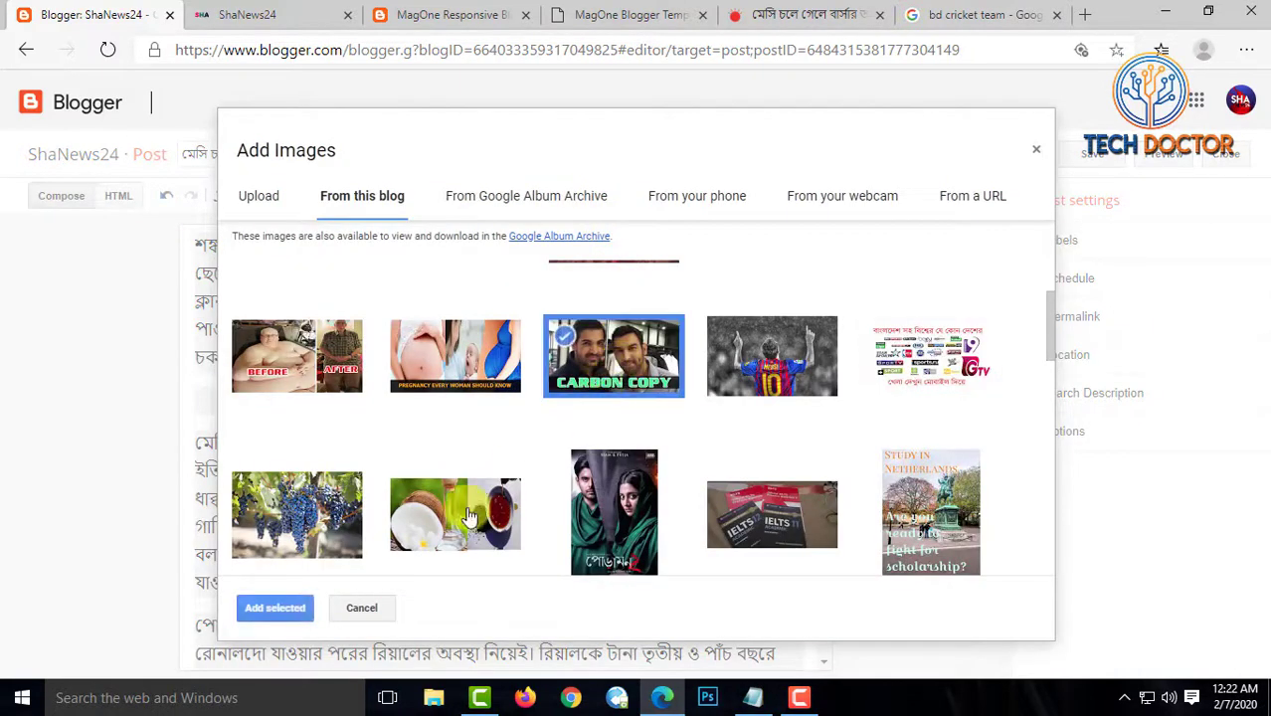
left_click(274, 608)
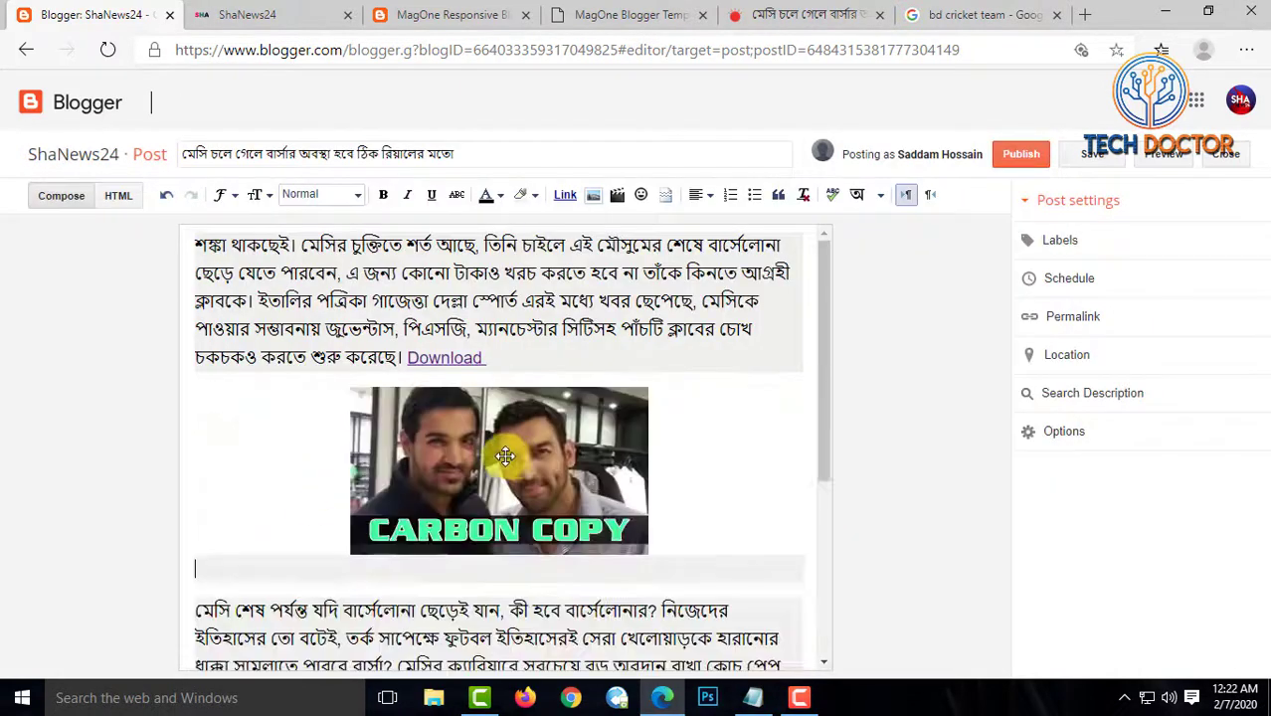
left_click(502, 482)
left_click(724, 468)
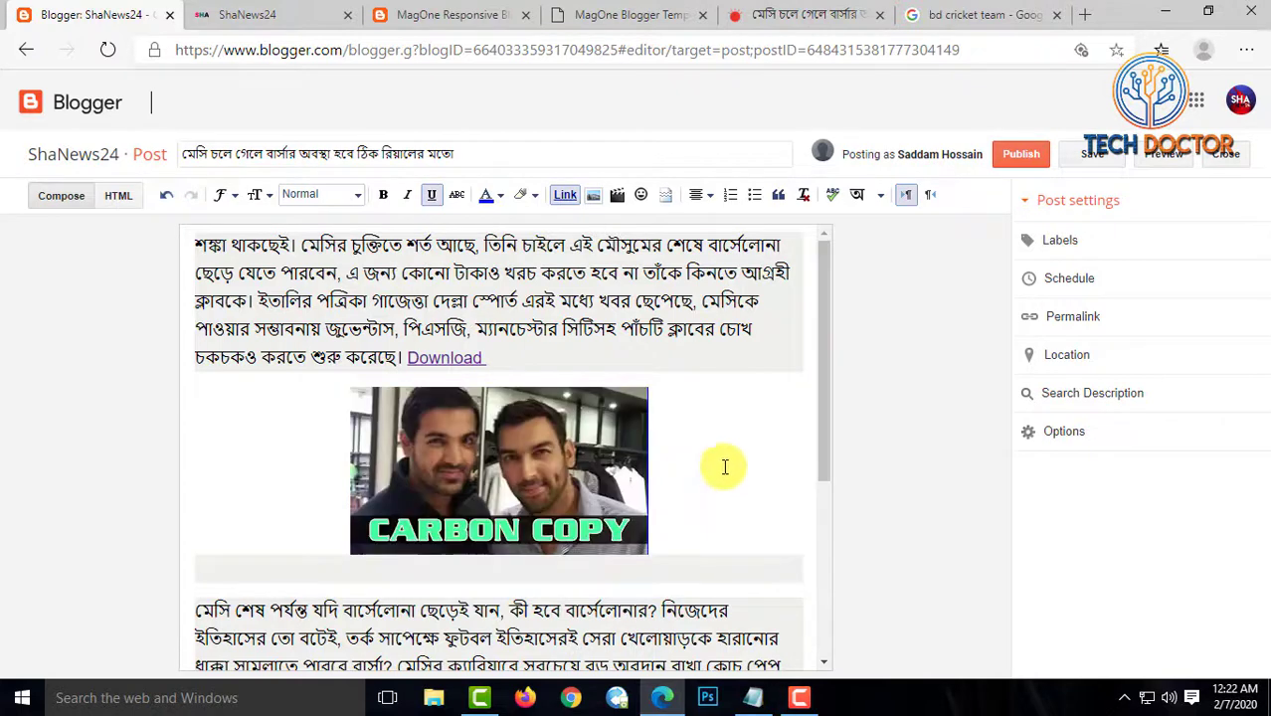
Label the post "tech" and publish it
left_click(1063, 241)
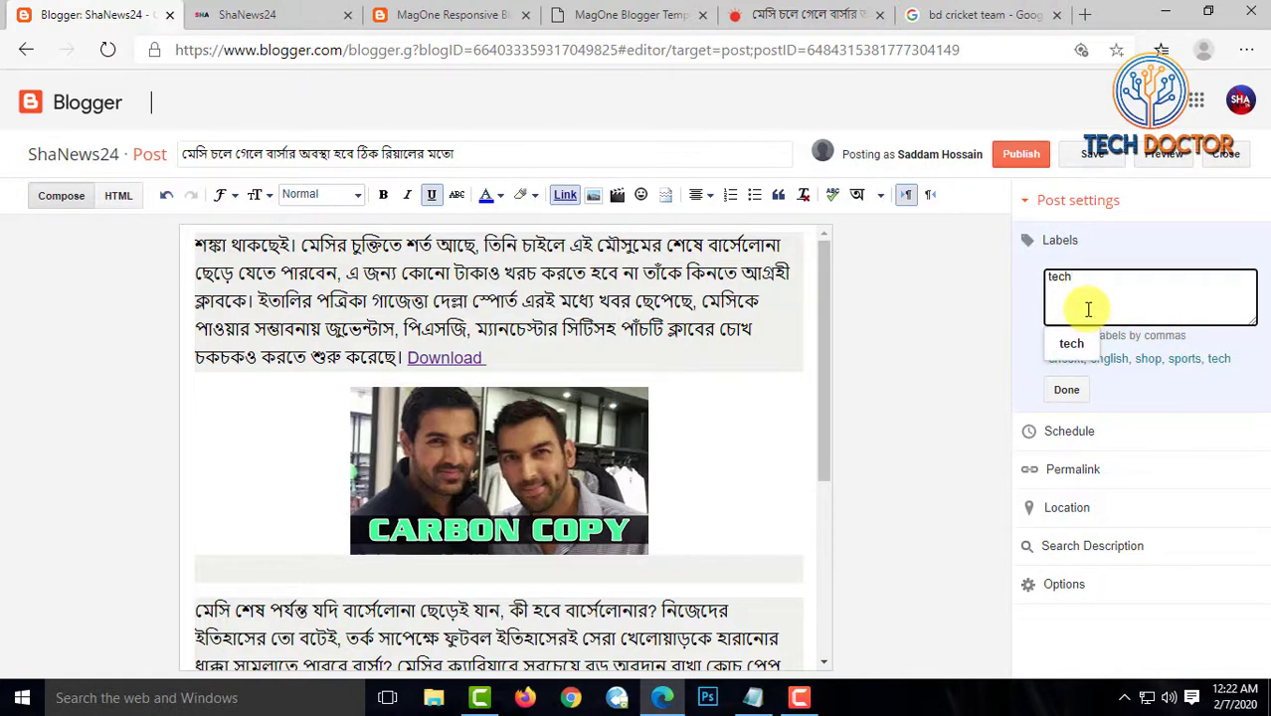
left_click(1065, 390)
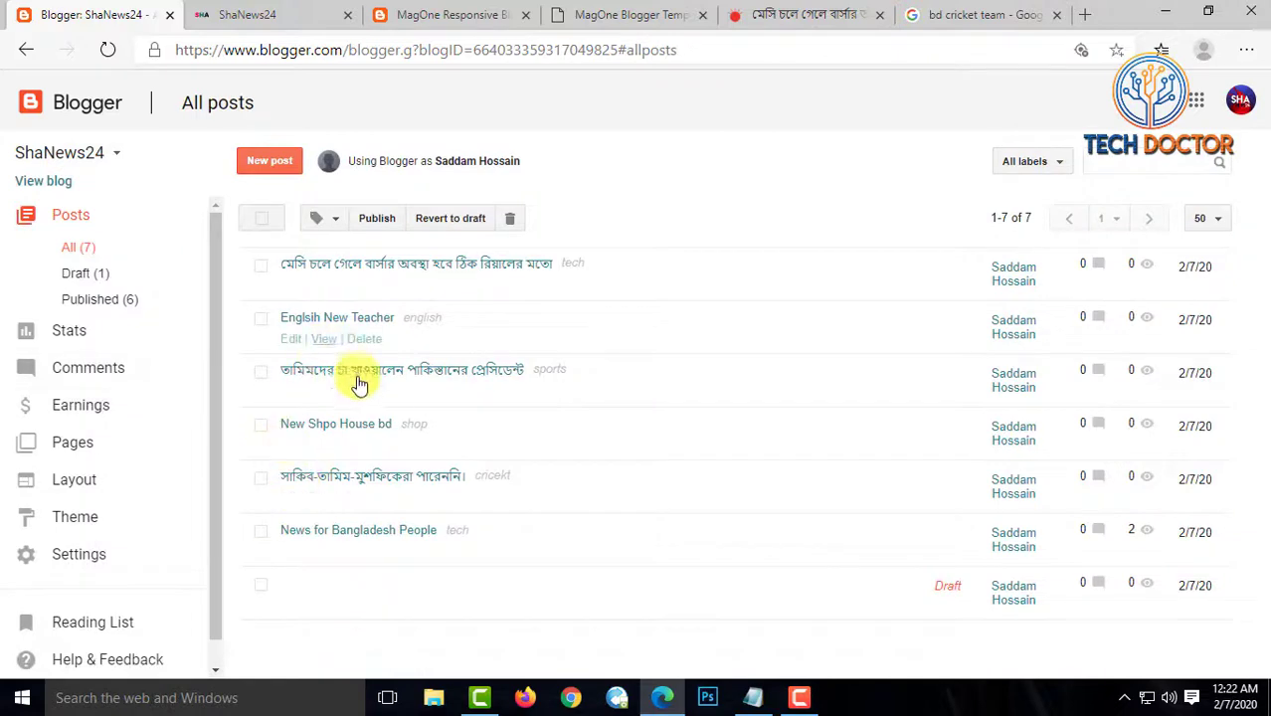
Reload the live blog and review its featured posts, recent posts, categories and tags
left_click(275, 12)
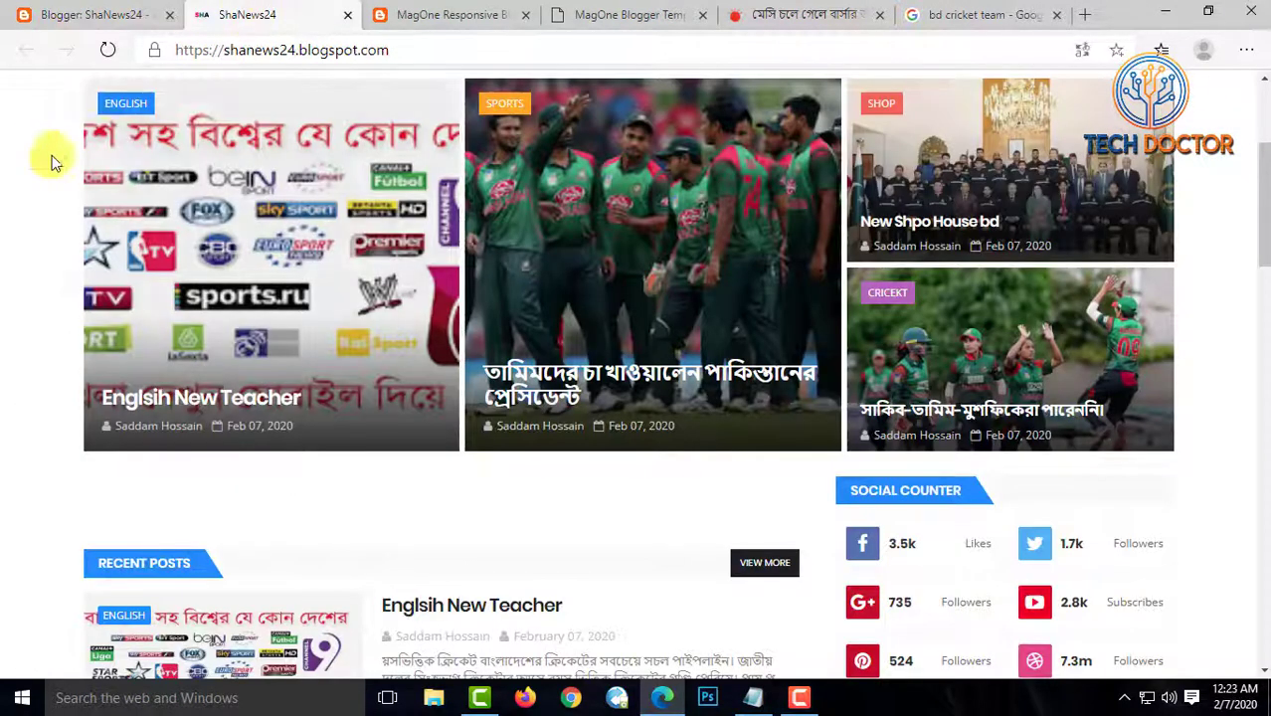
left_click(96, 50)
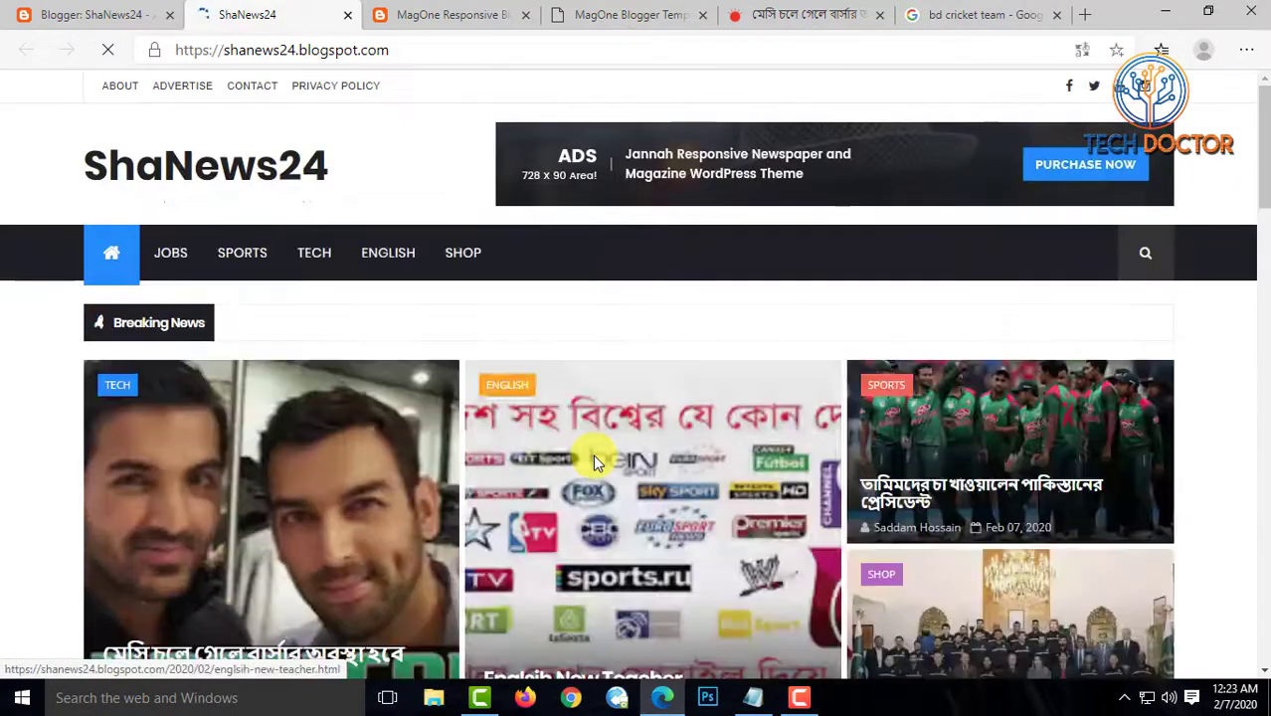
scroll(544, 338, "down", 4)
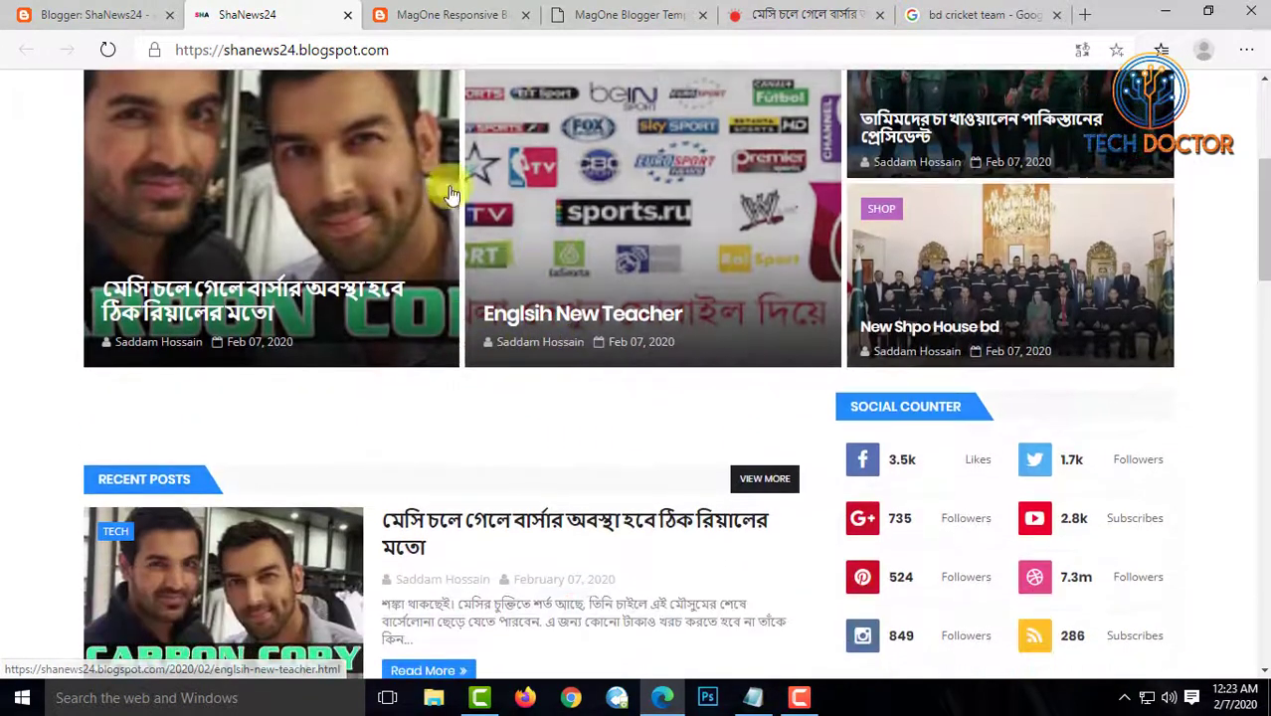
scroll(1149, 336, "up", 2)
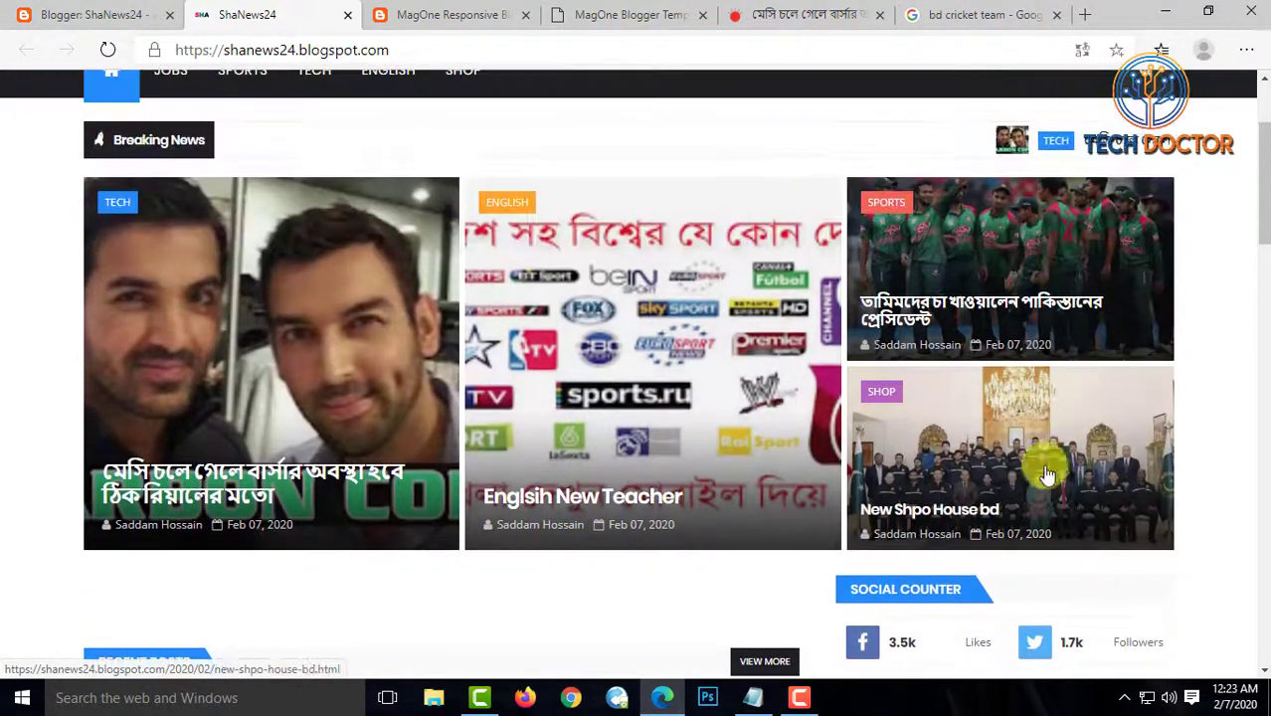
scroll(332, 488, "down", 6)
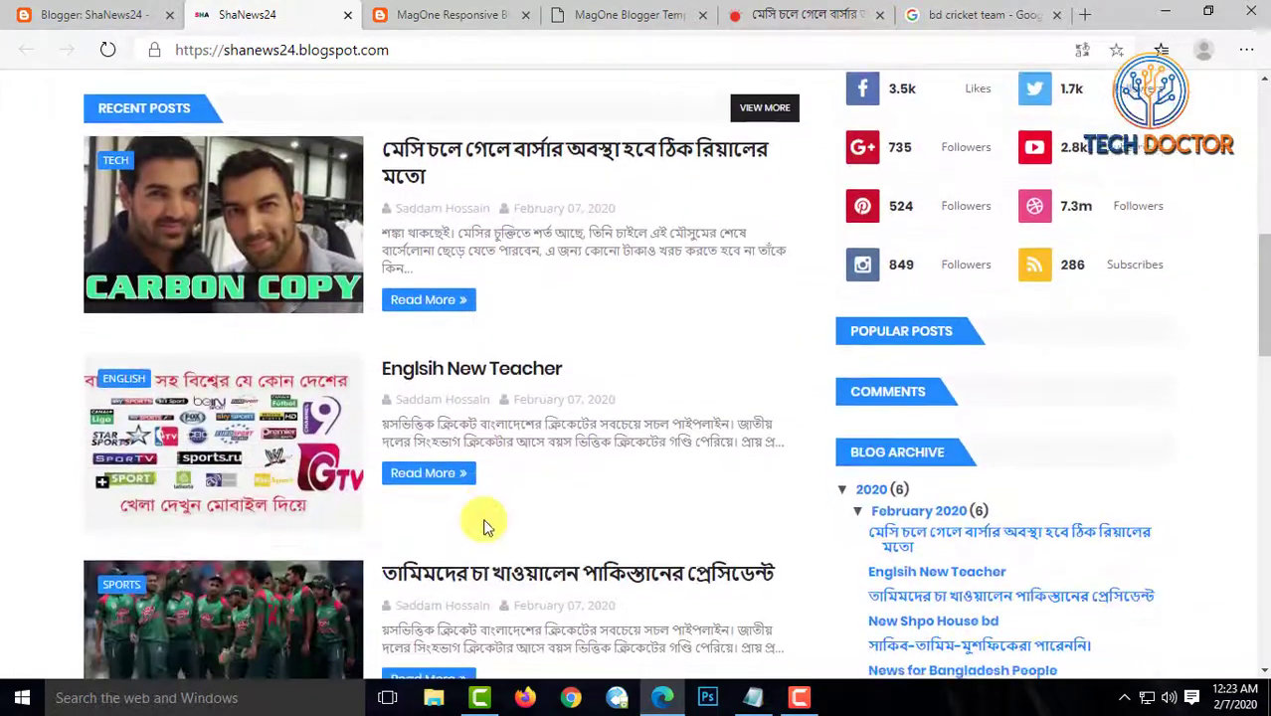
scroll(487, 528, "down", 9)
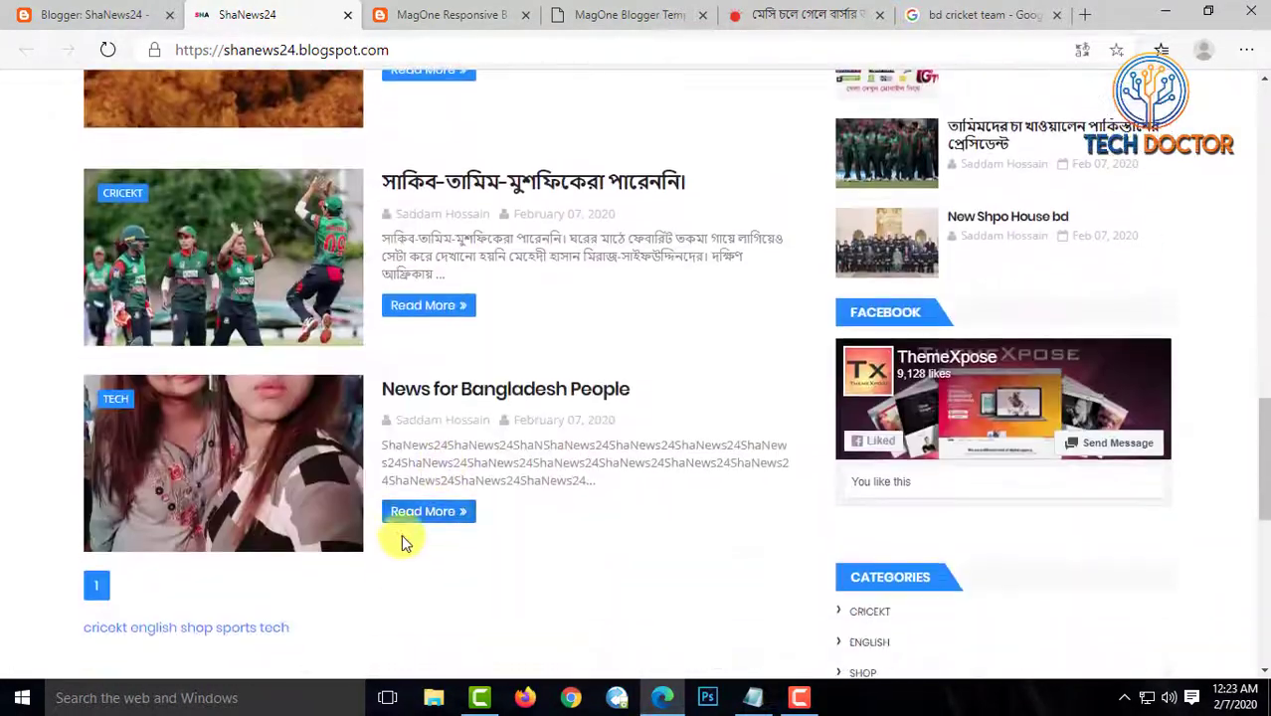
scroll(398, 517, "down", 8)
scroll(360, 474, "up", 5)
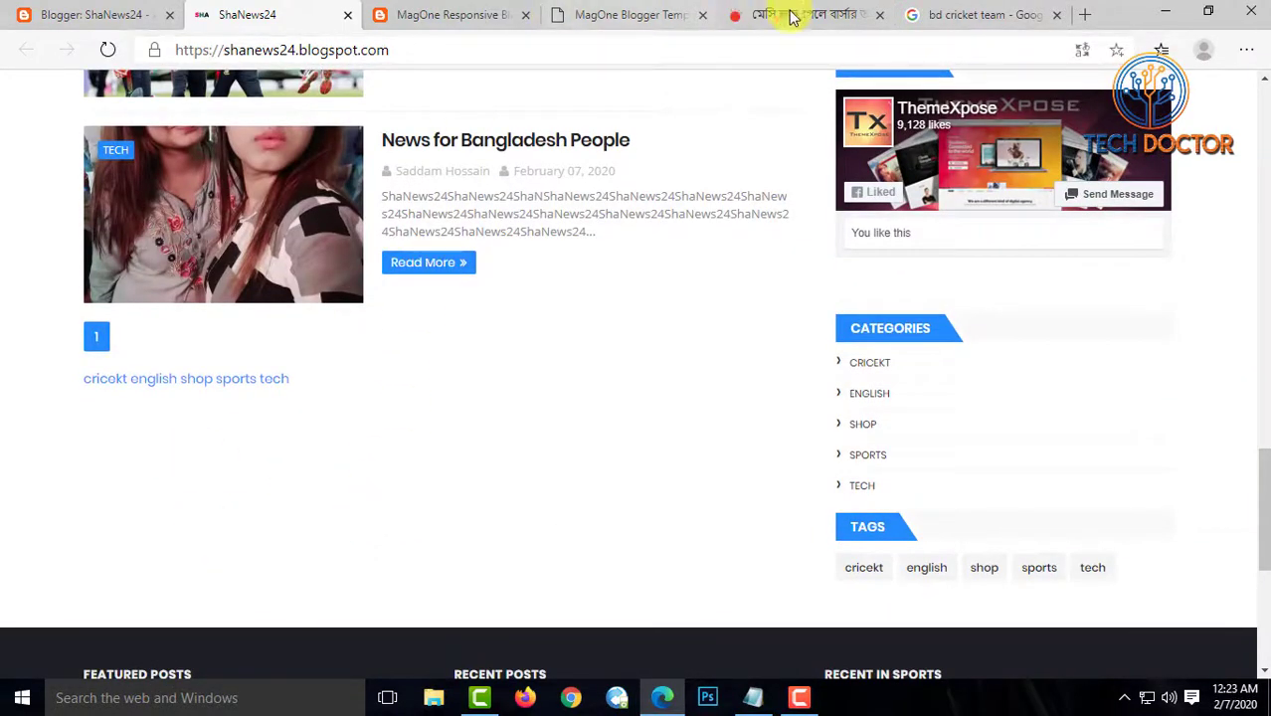
Compare the MagOne demo site's featured, carousel, recent posts and sidebar sections with those on the live blog
left_click(502, 12)
scroll(601, 398, "down", 3)
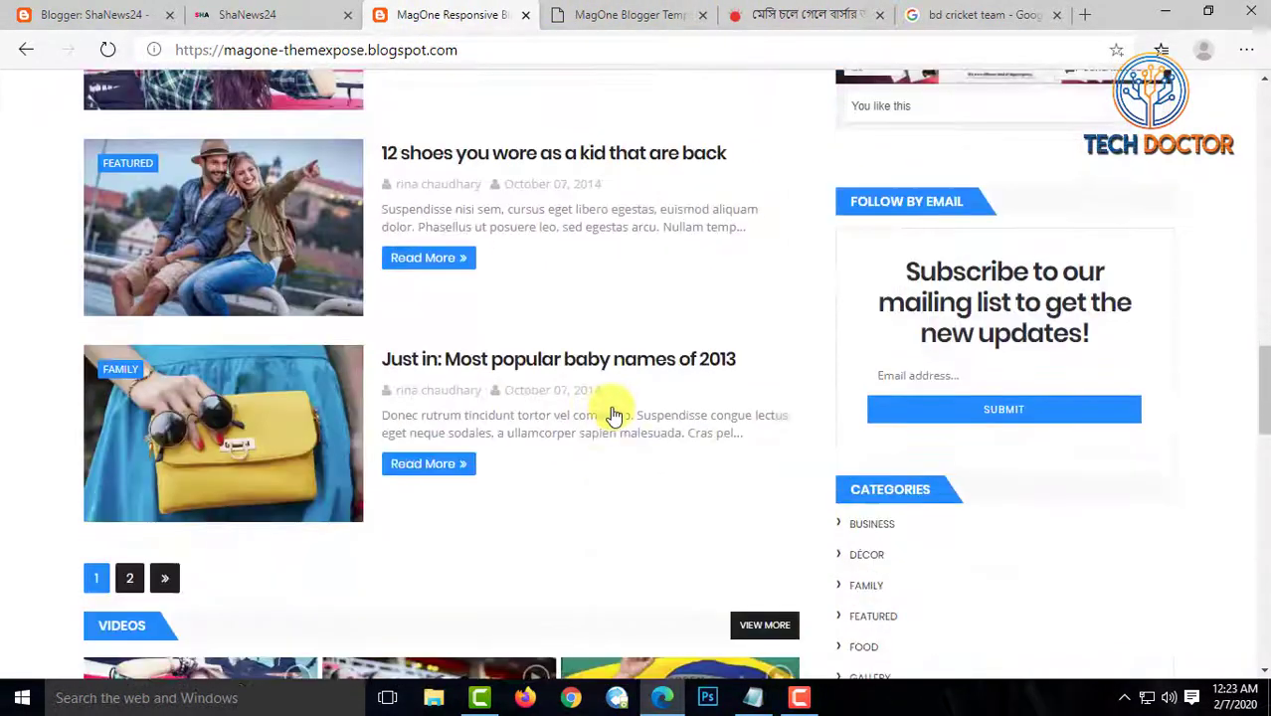
scroll(610, 412, "up", 15)
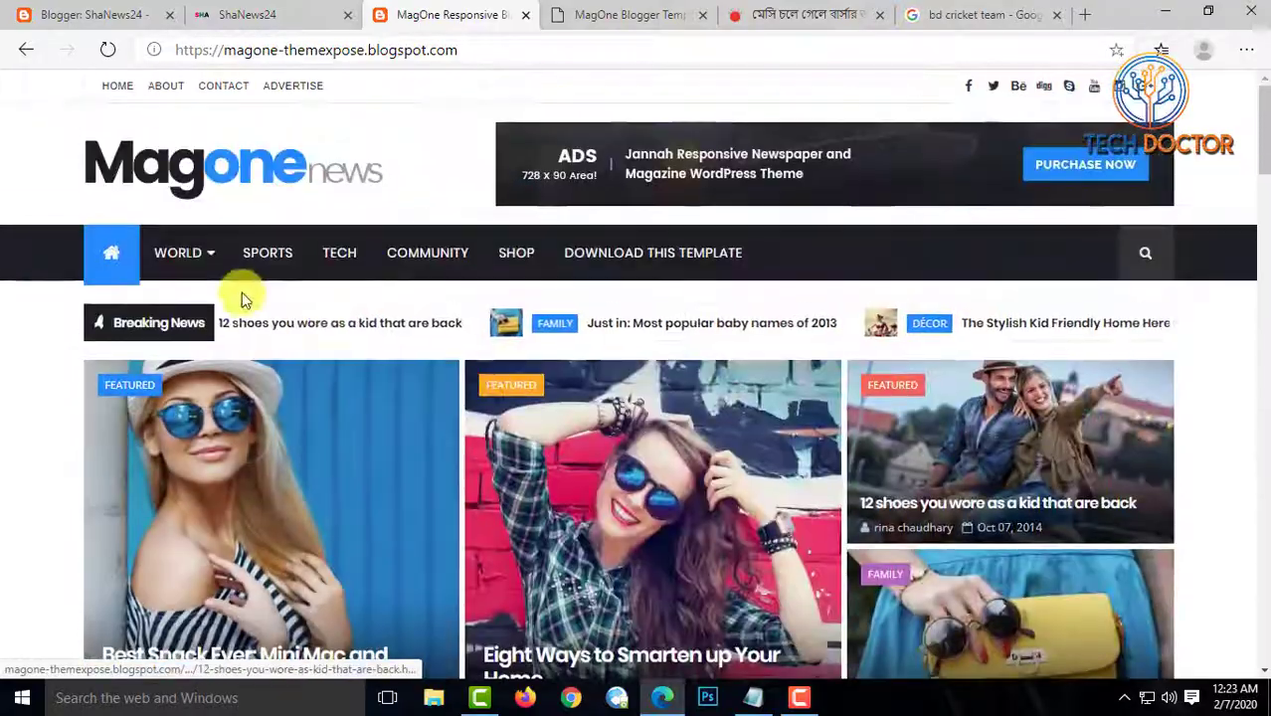
scroll(1000, 457, "down", 10)
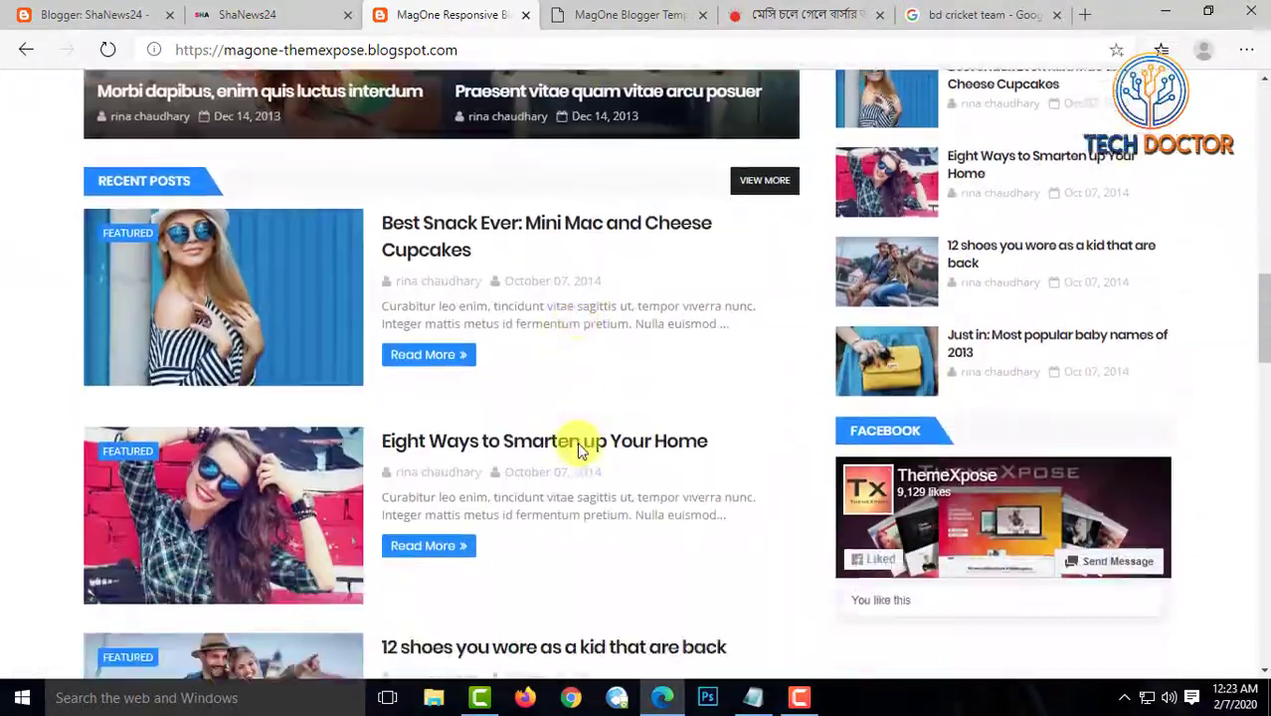
scroll(552, 432, "up", 4)
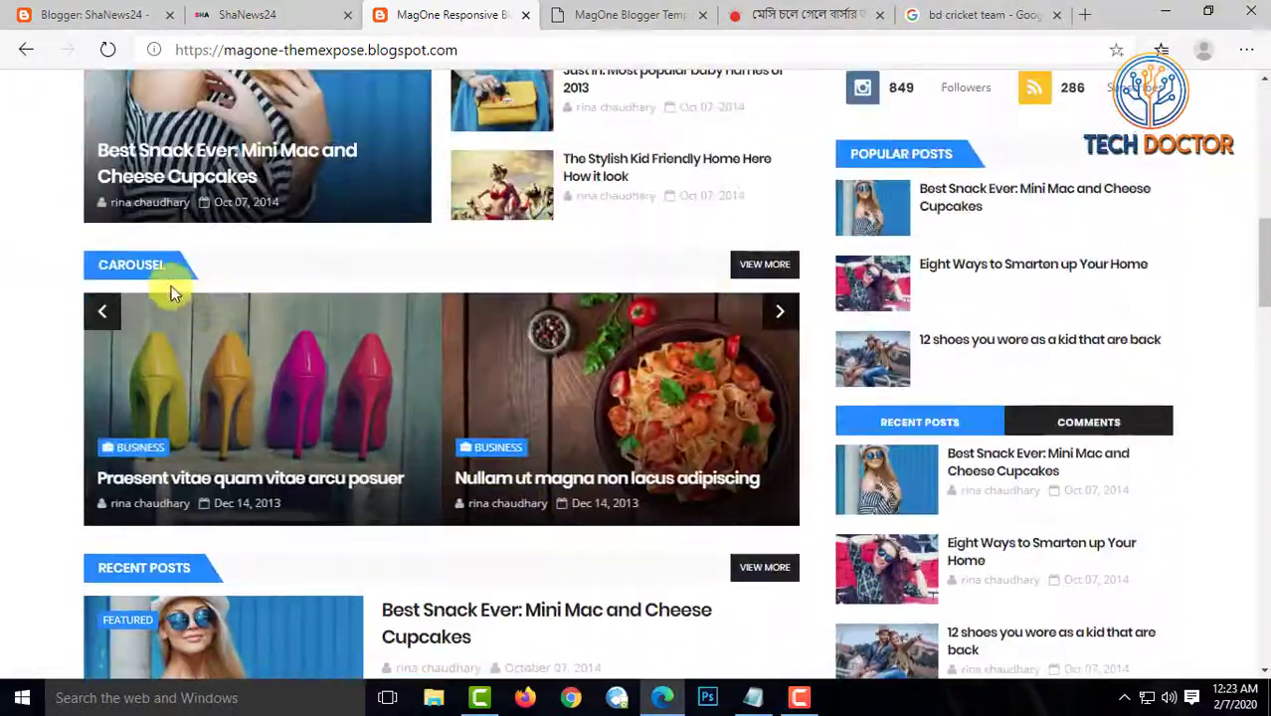
scroll(298, 373, "up", 4)
scroll(406, 396, "down", 6)
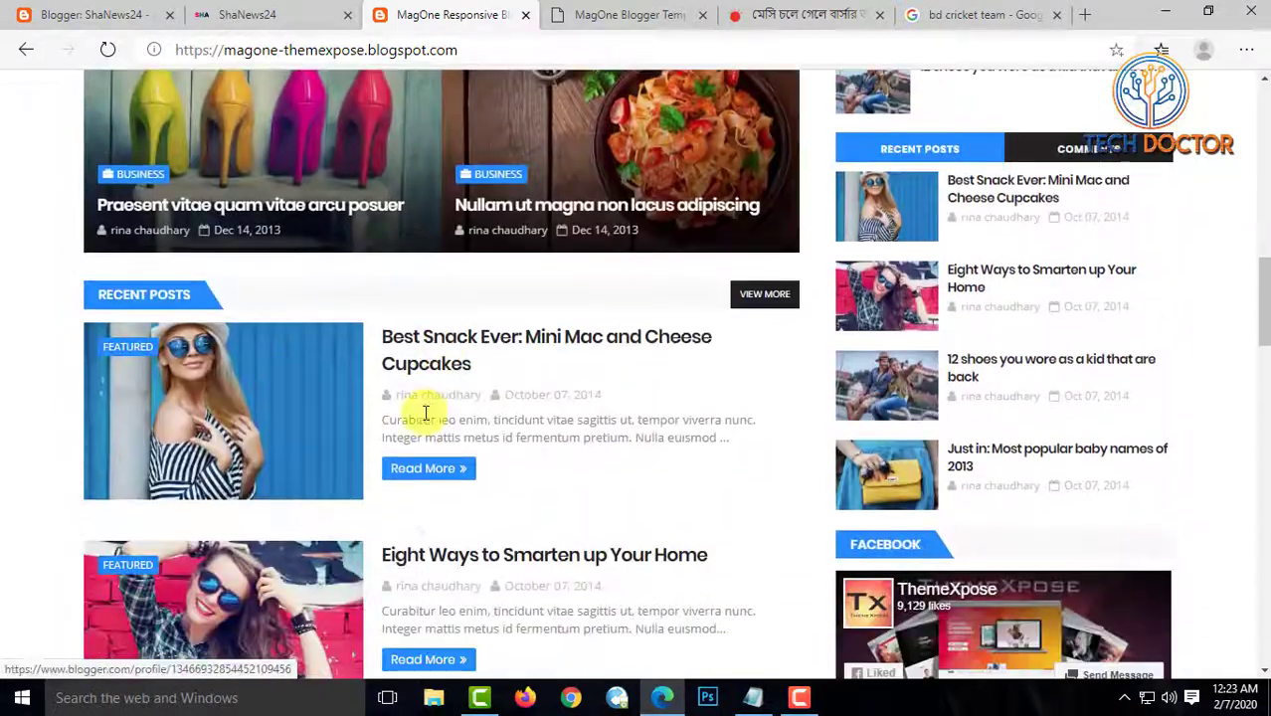
left_click(266, 14)
scroll(477, 343, "up", 7)
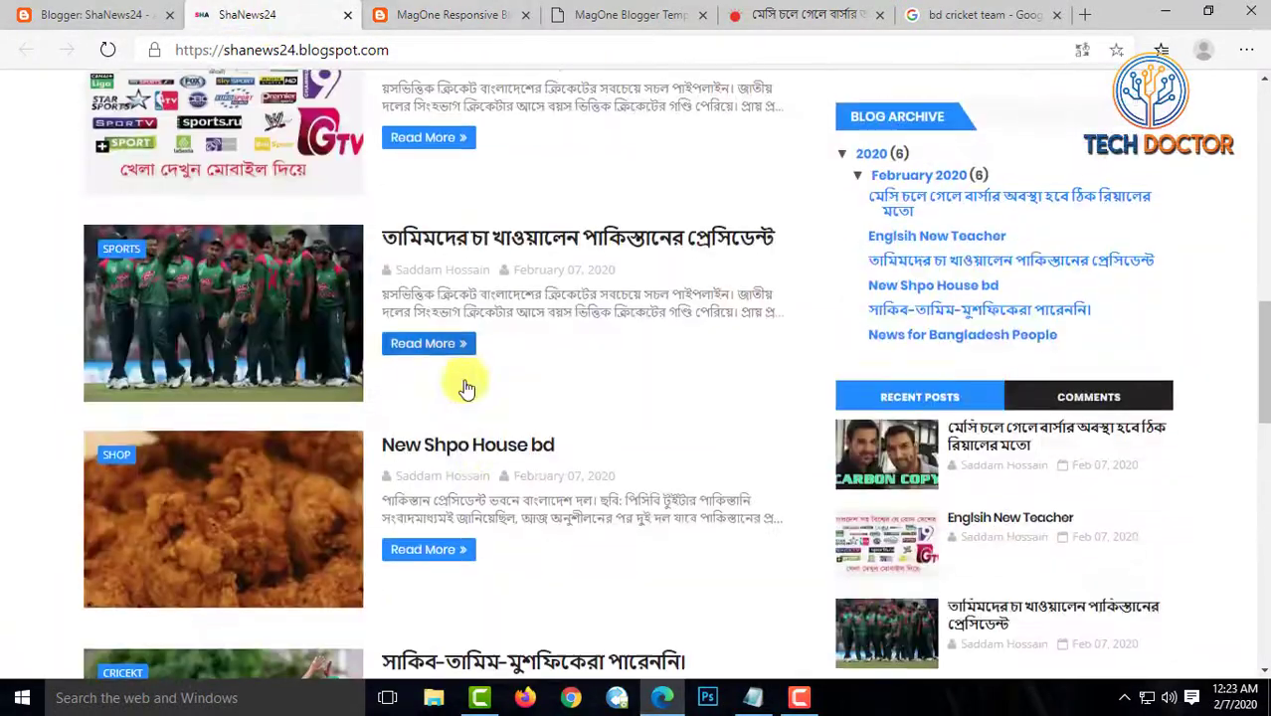
scroll(467, 387, "down", 9)
left_click(417, 12)
scroll(462, 440, "down", 4)
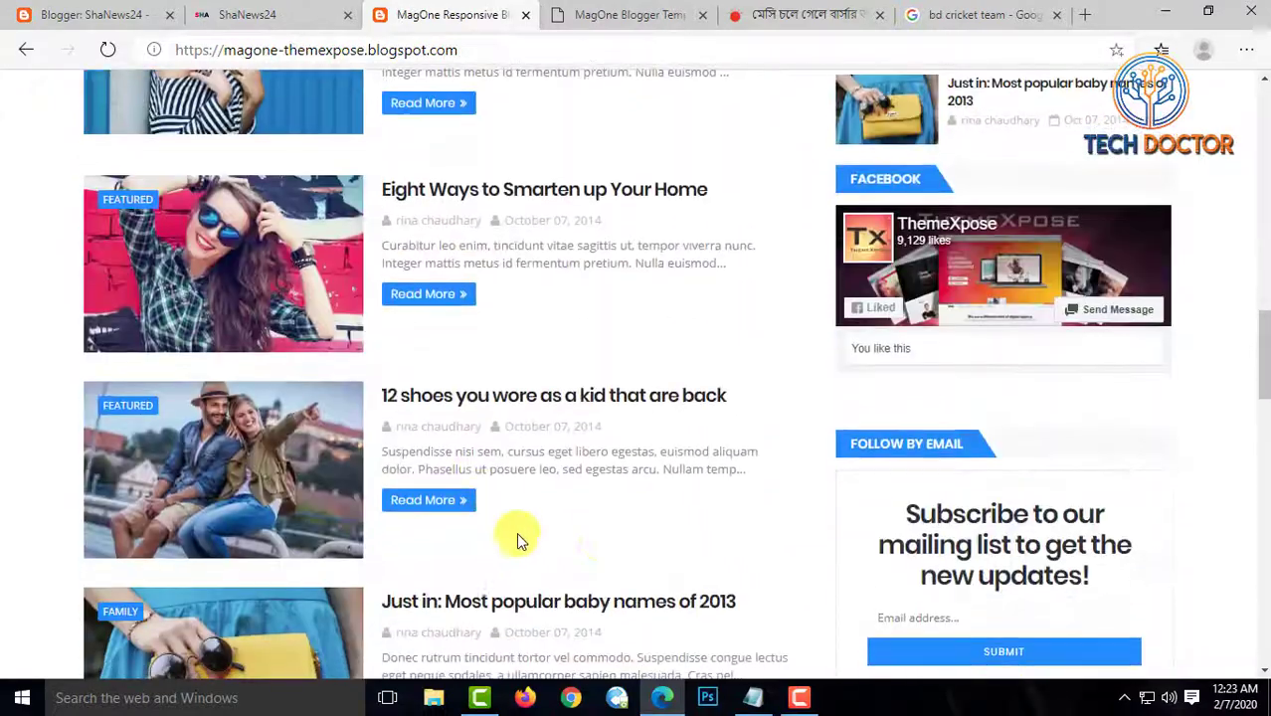
Check the World submenu entries on the MagOne demo site and open the Layout page of ShaNews24 in Blogger
scroll(602, 540, "up", 15)
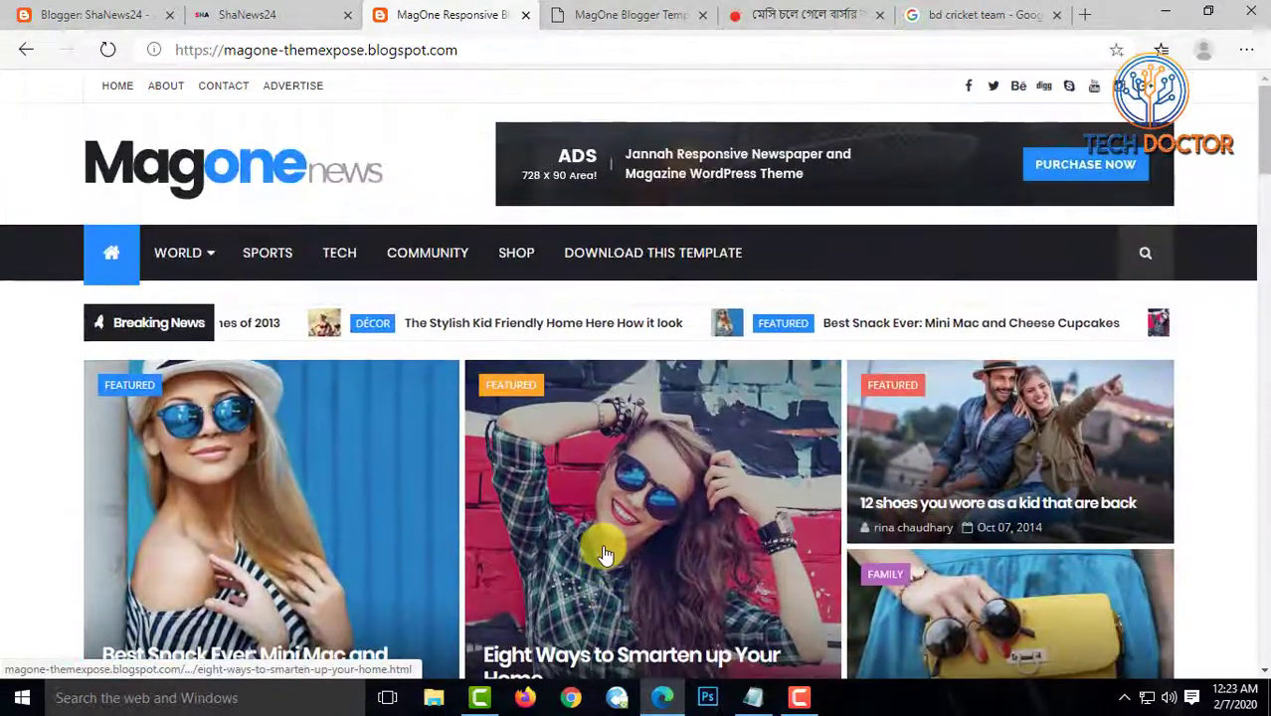
mouse_move(209, 255)
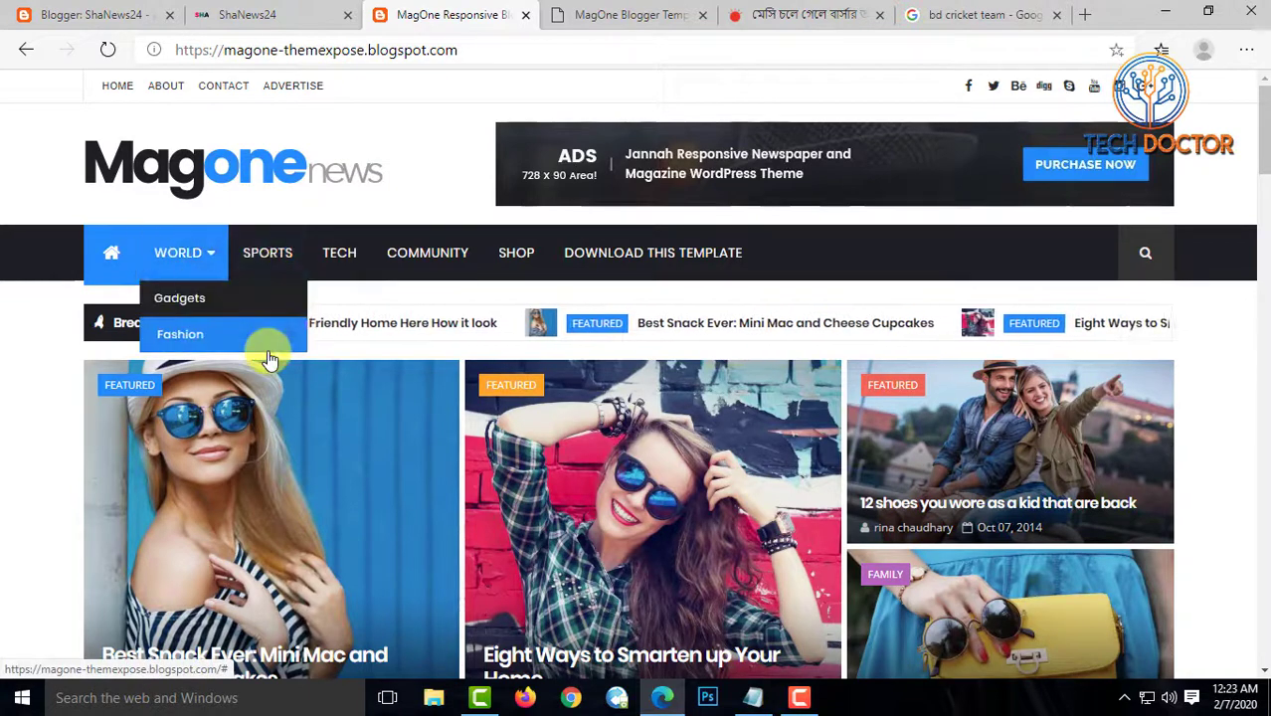
left_click(99, 21)
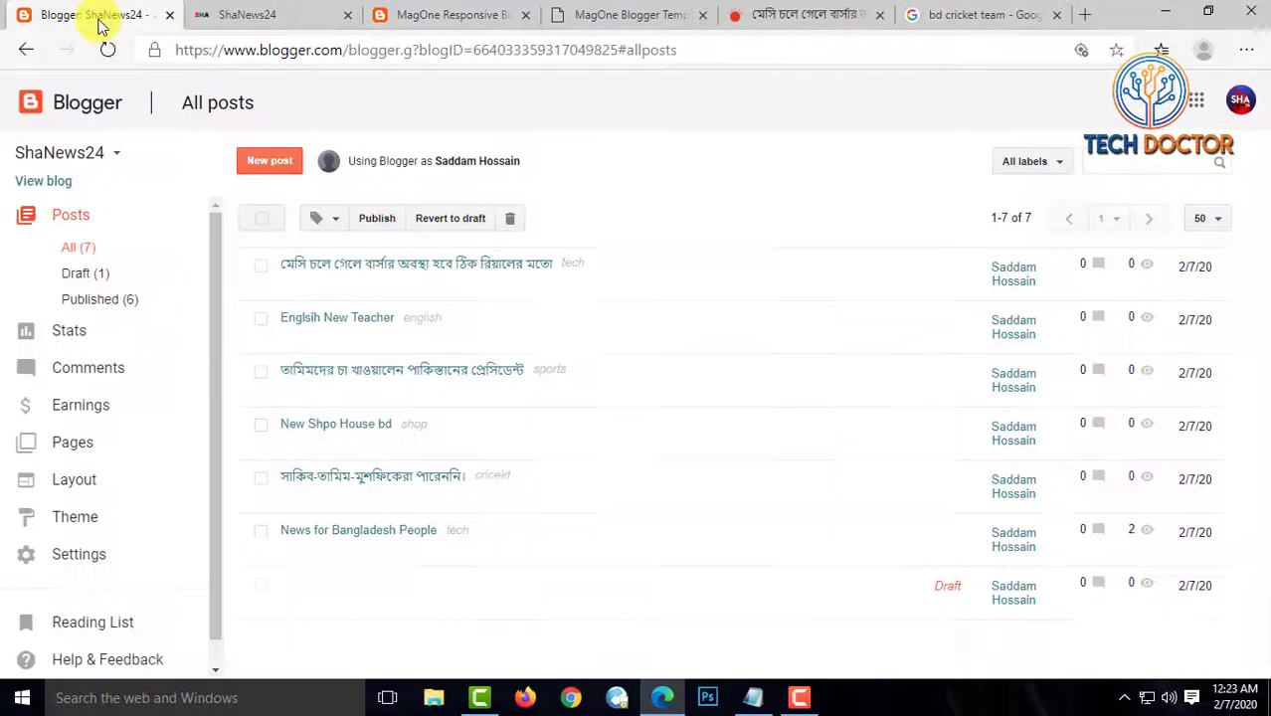
left_click(286, 10)
left_click(435, 18)
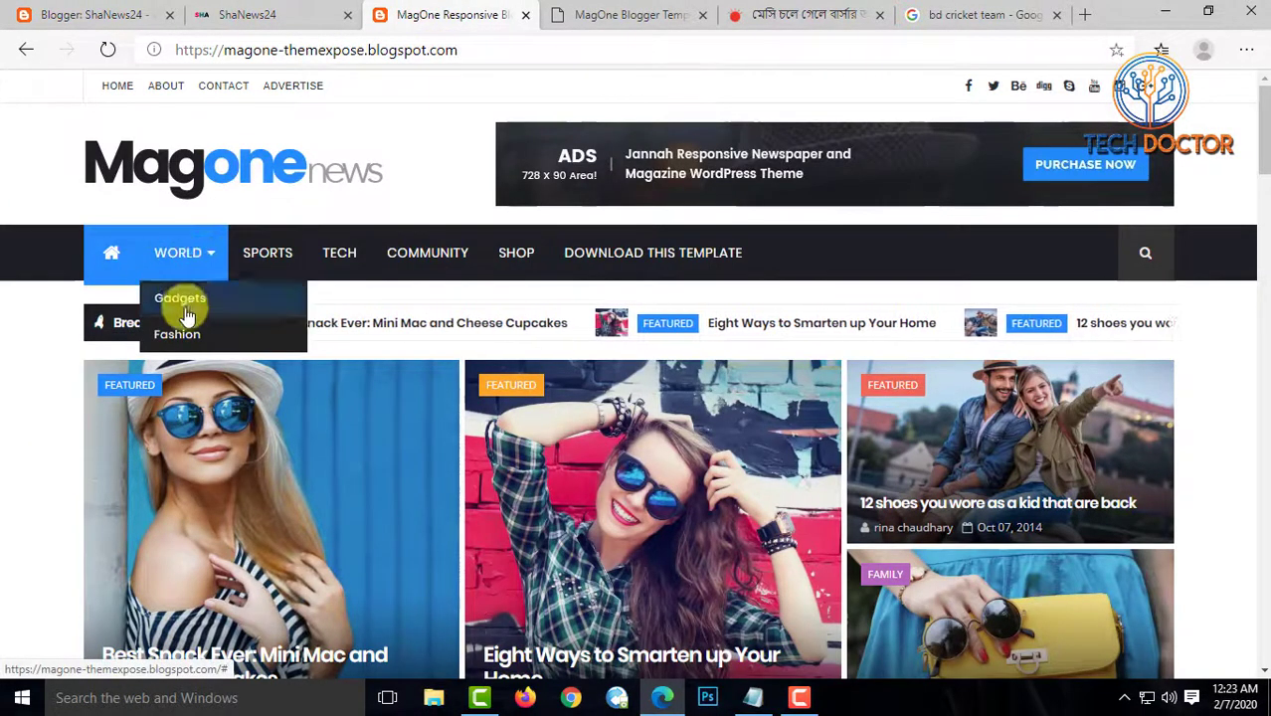
left_click(106, 14)
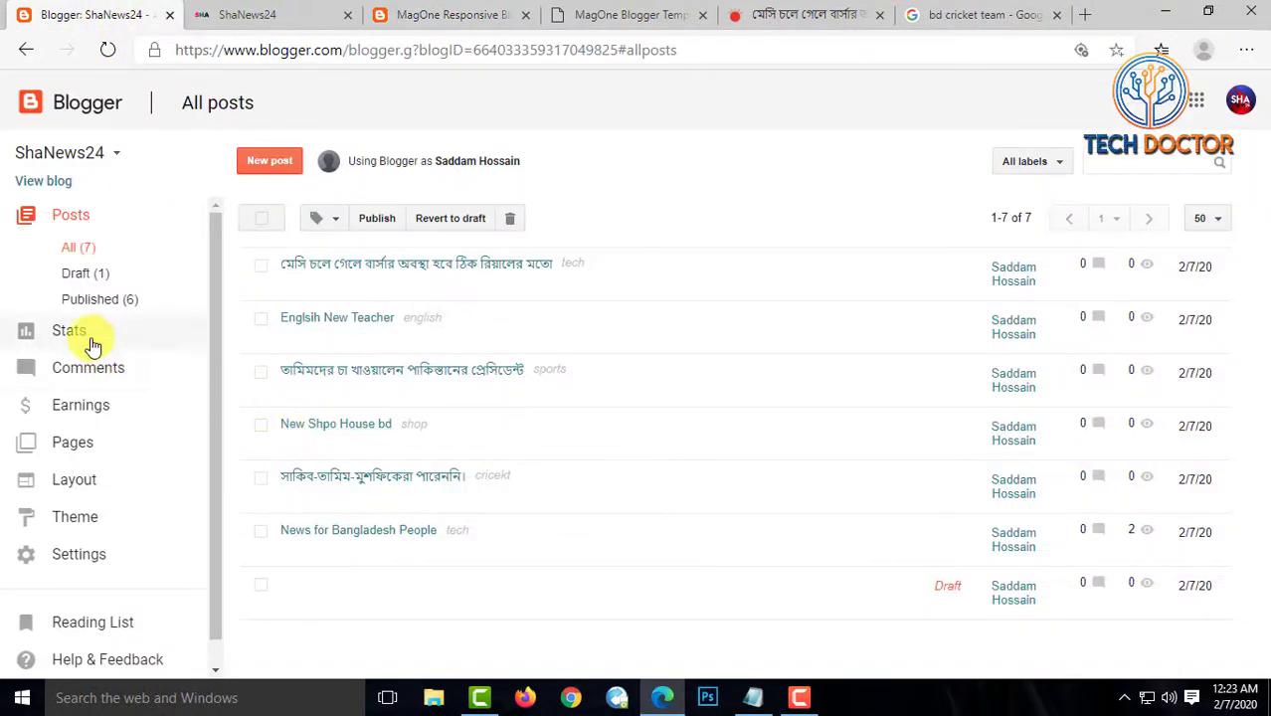
left_click(77, 479)
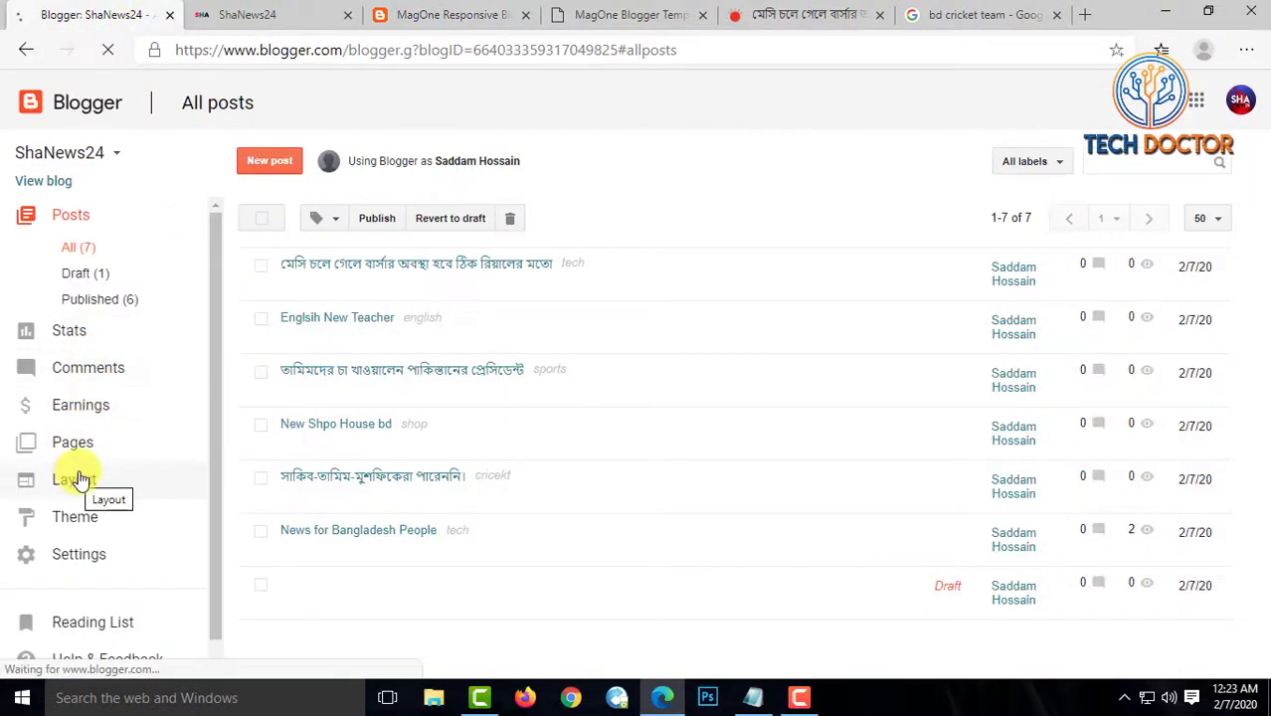
Open the Main Menu gadget's link list in the layout and check the menu bar on the live blog
left_click(801, 698)
left_click(800, 698)
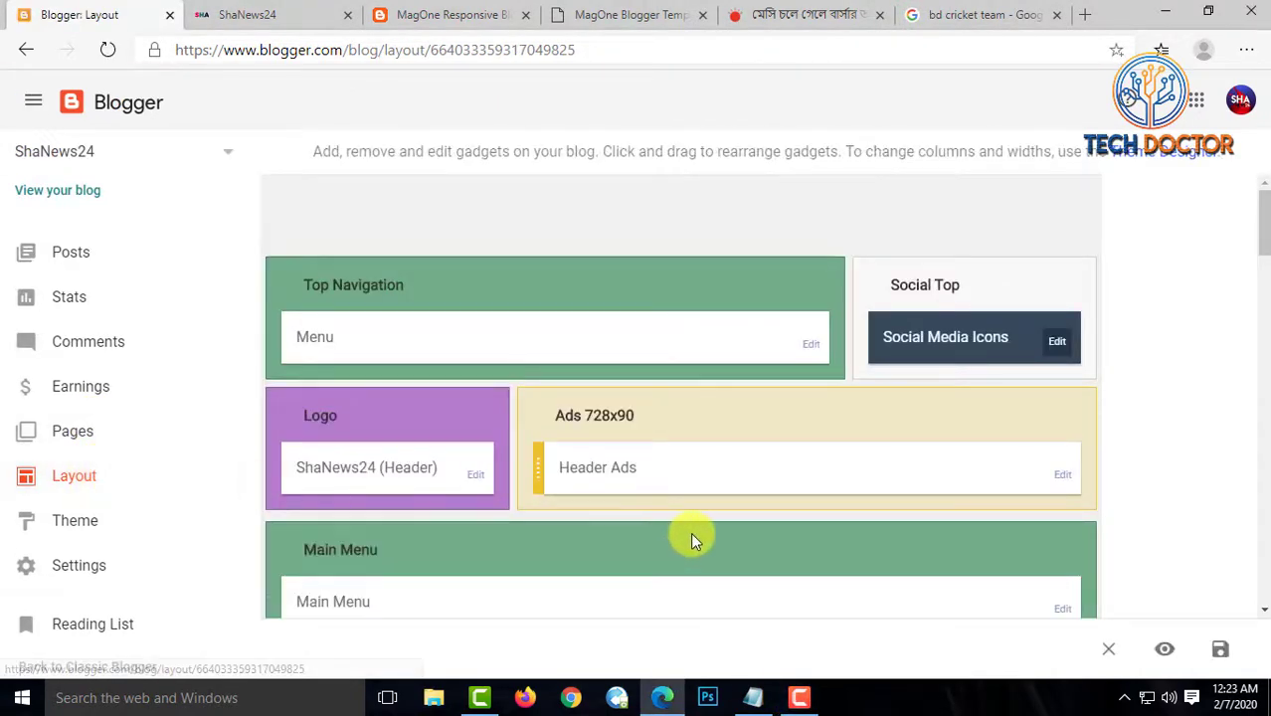
scroll(689, 534, "down", 2)
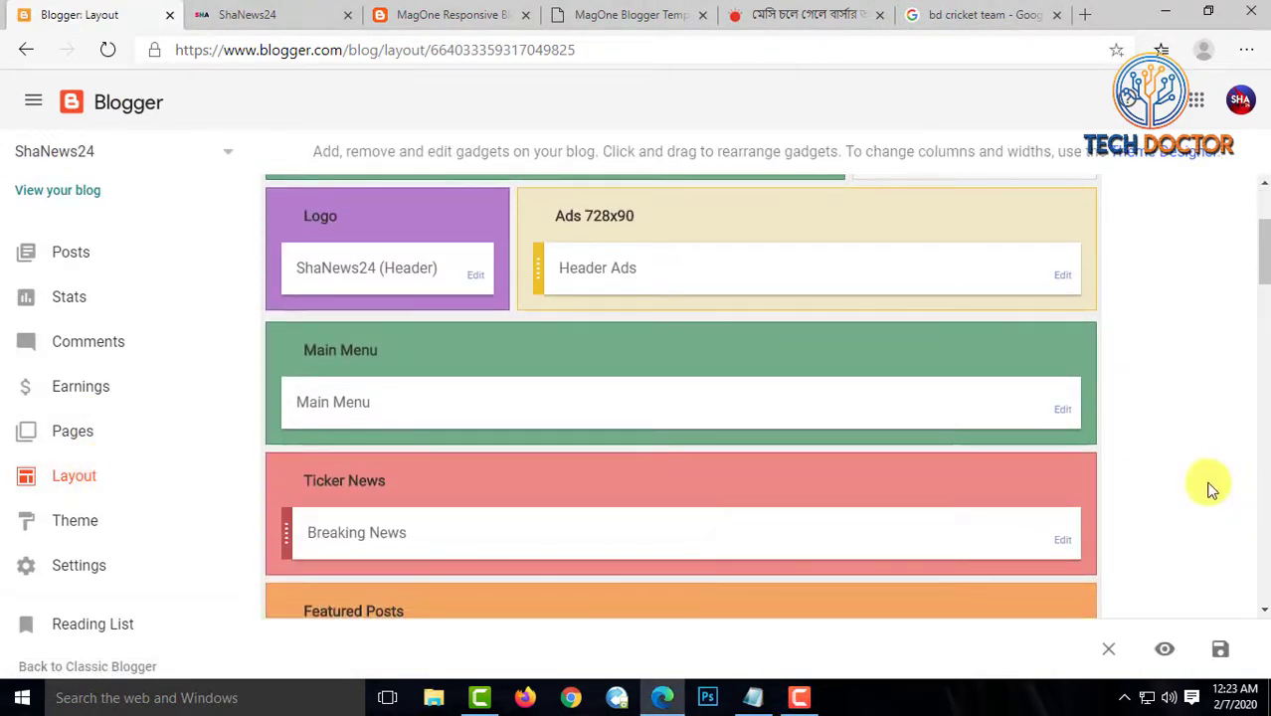
left_click(1063, 410)
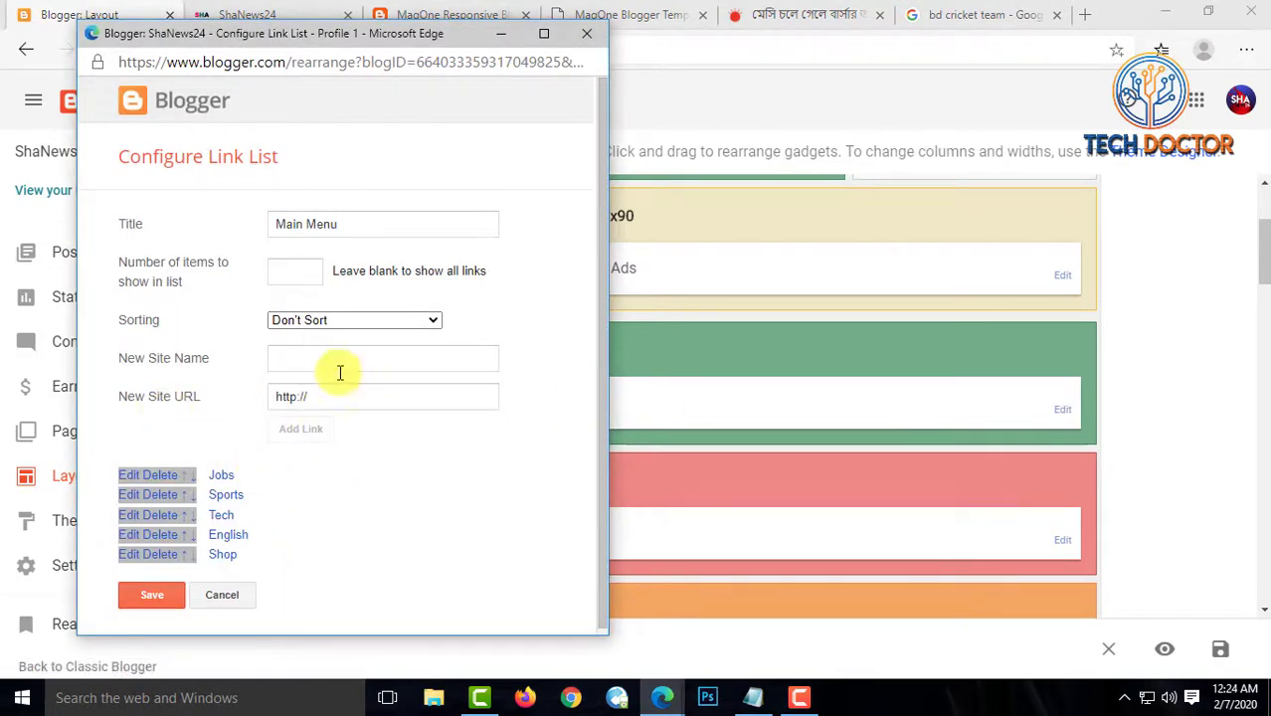
left_click(246, 14)
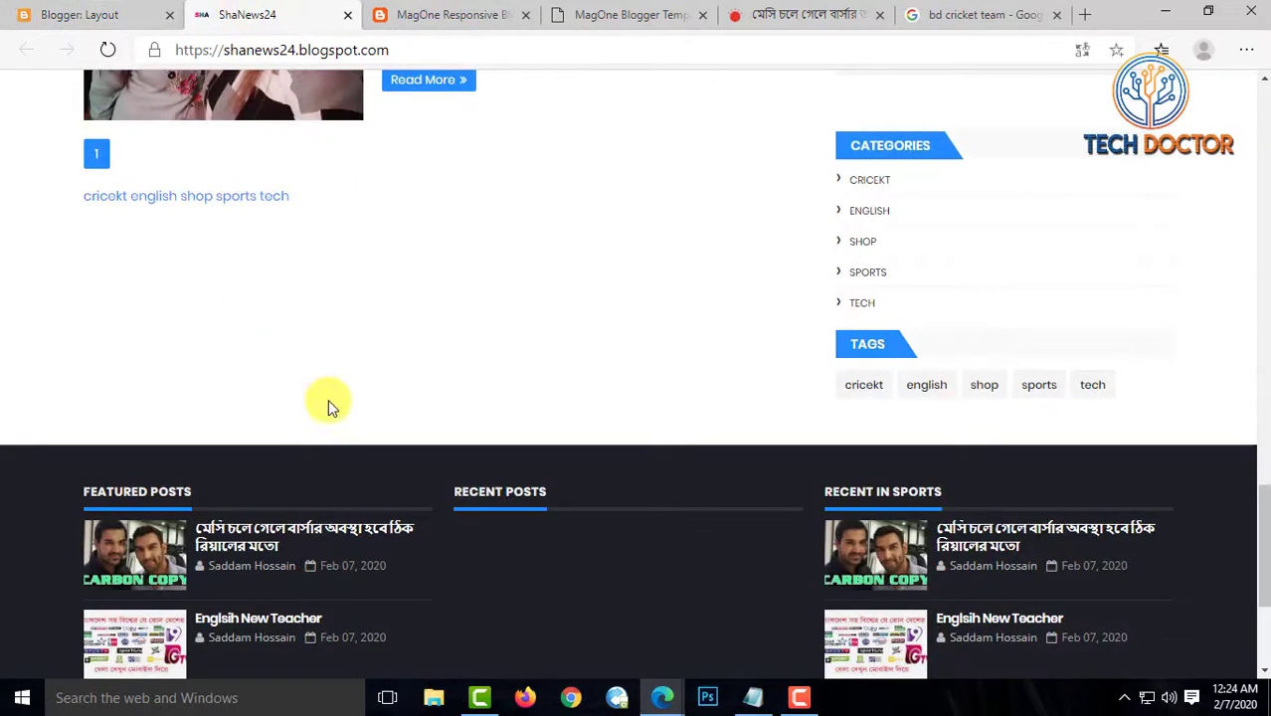
scroll(331, 406, "up", 20)
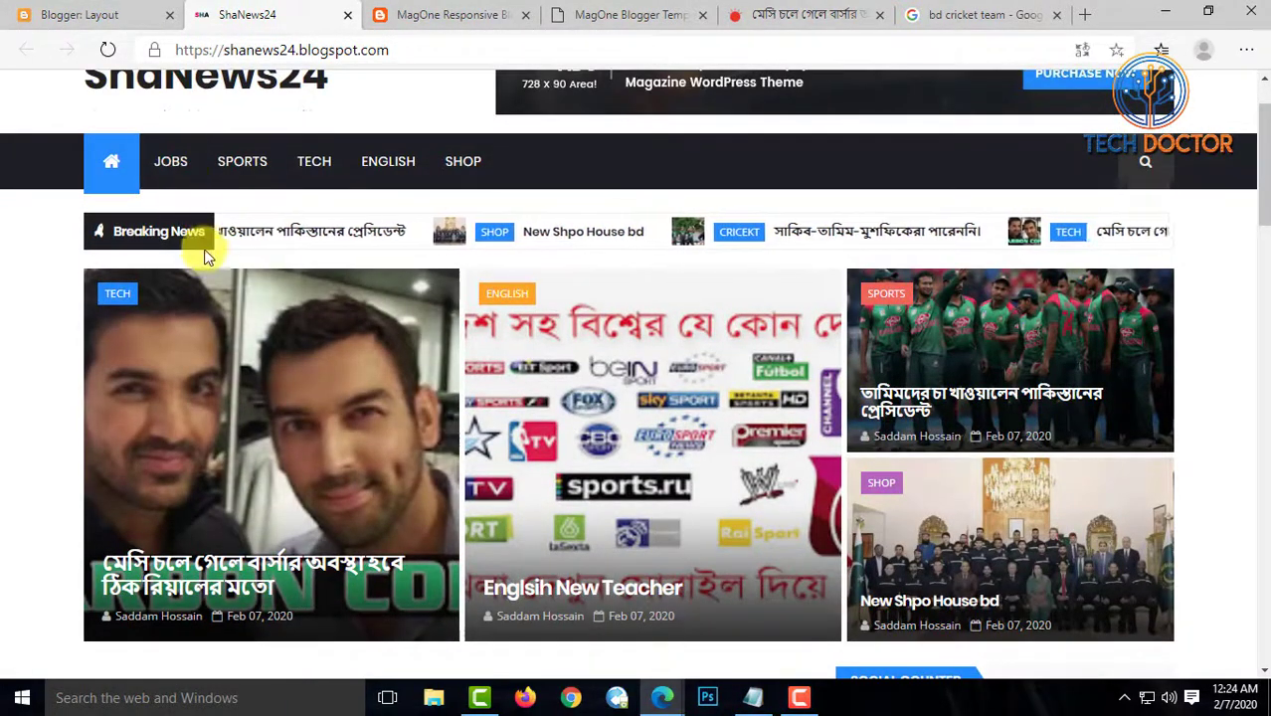
left_click(82, 10)
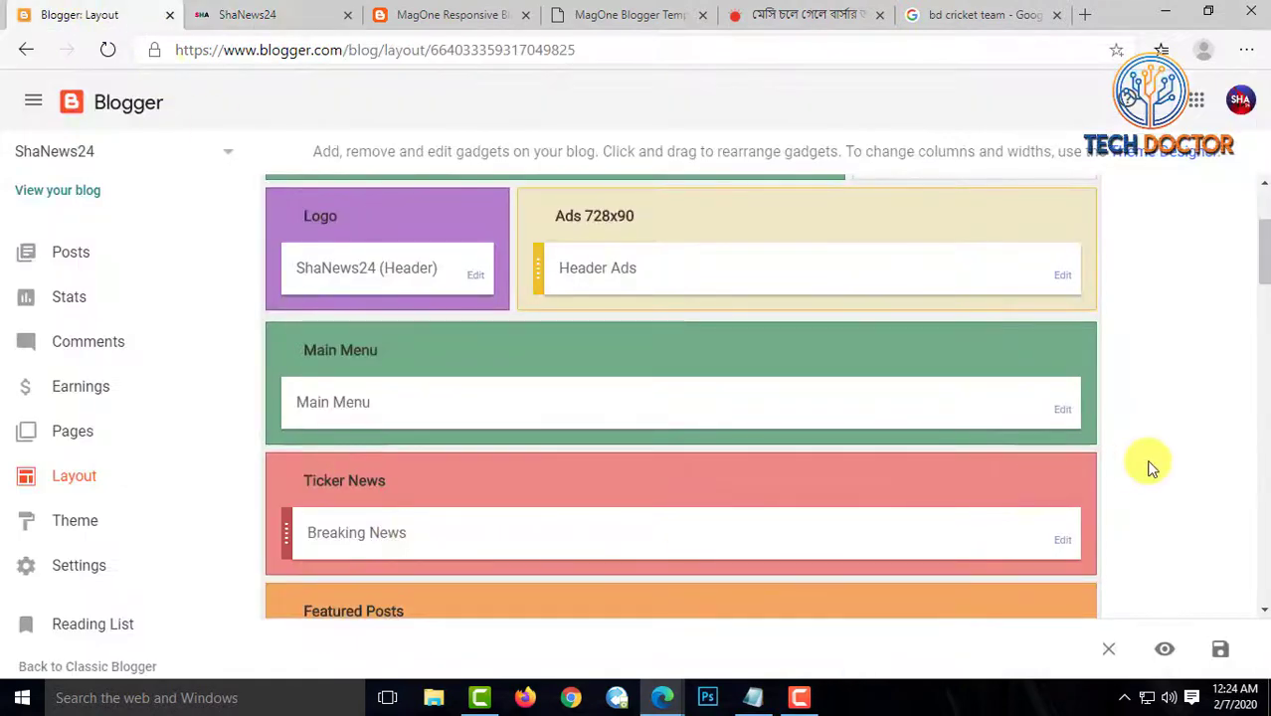
Compare the World submenu on the MagOne demo site with the Main Menu link list, and close the list
left_click(440, 14)
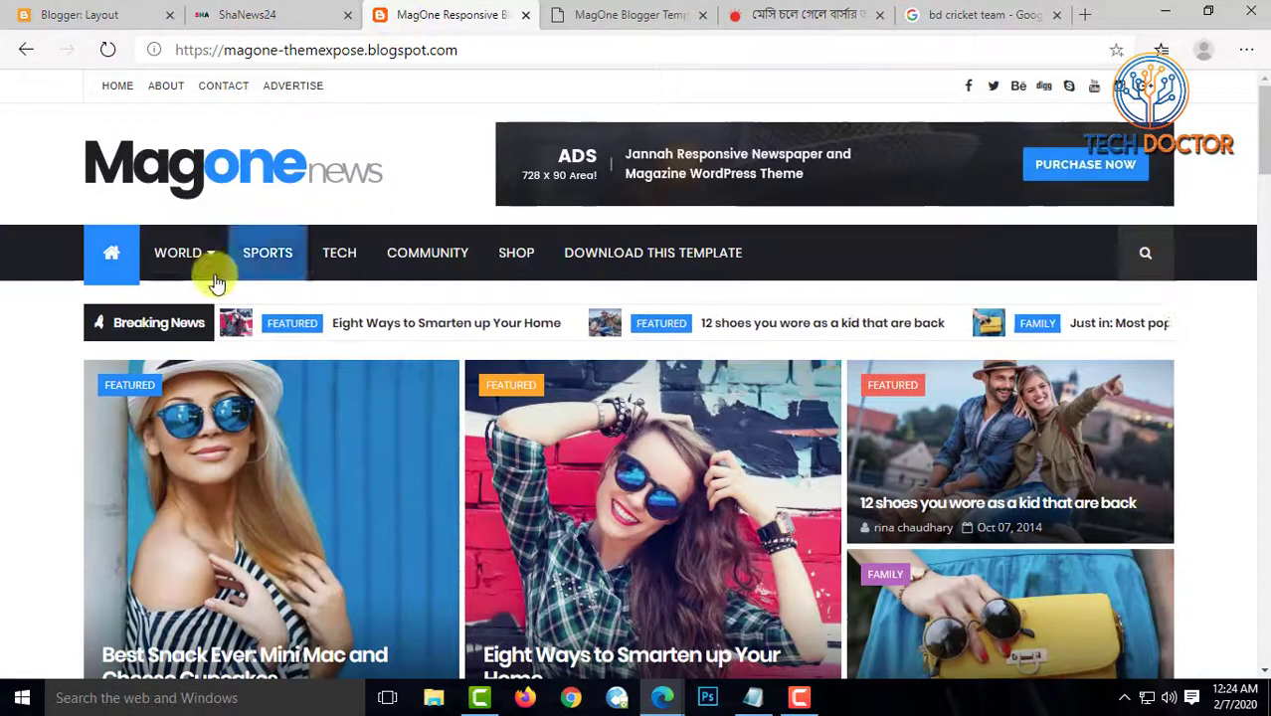
mouse_move(189, 271)
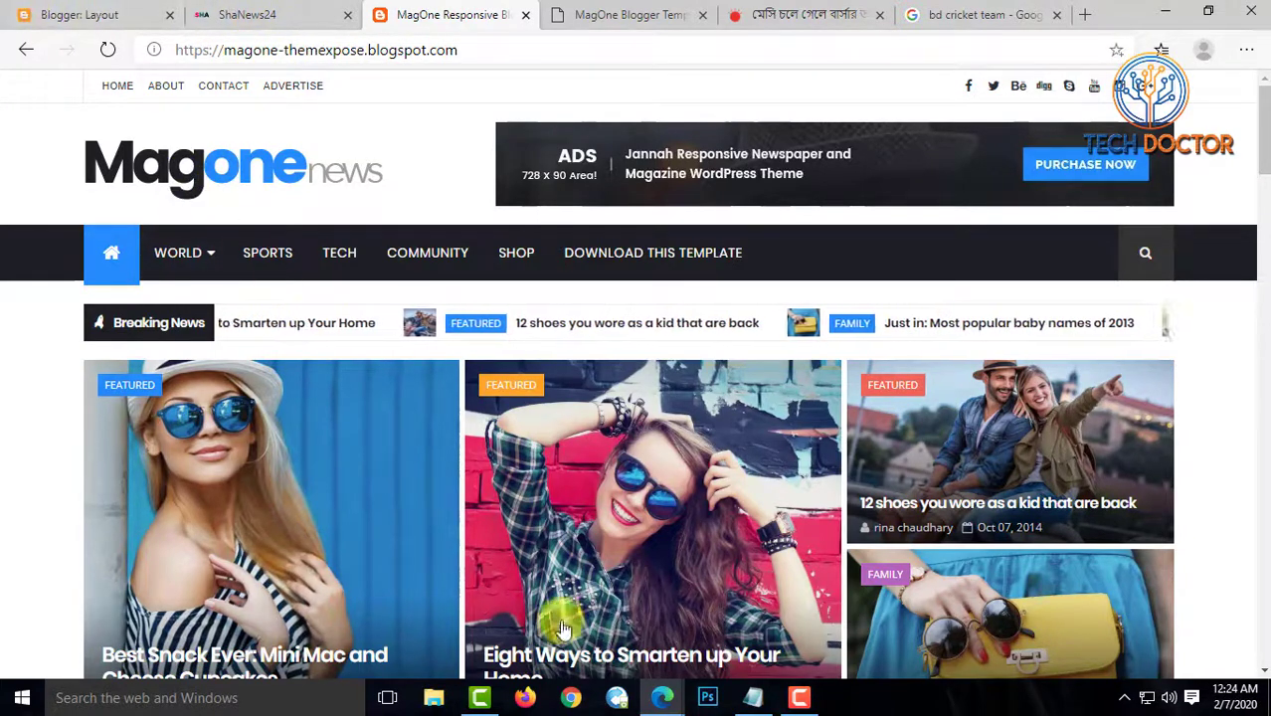
mouse_move(668, 696)
left_click(732, 640)
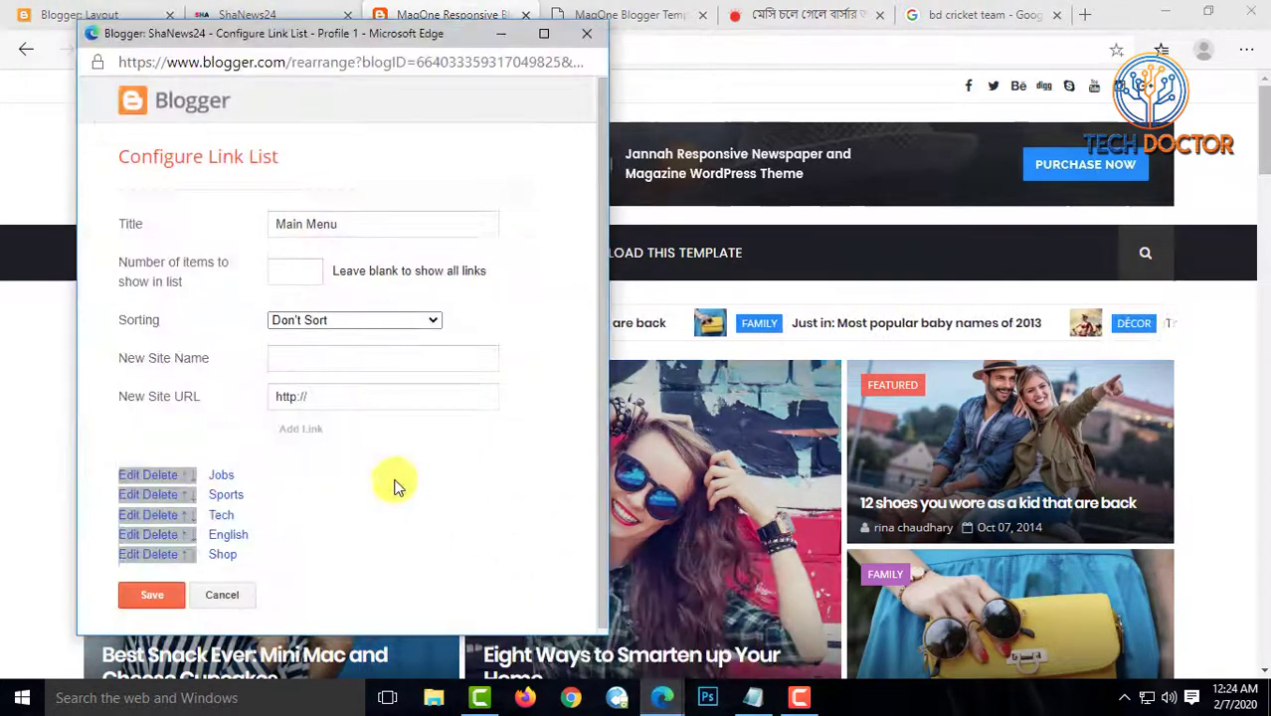
left_click(587, 33)
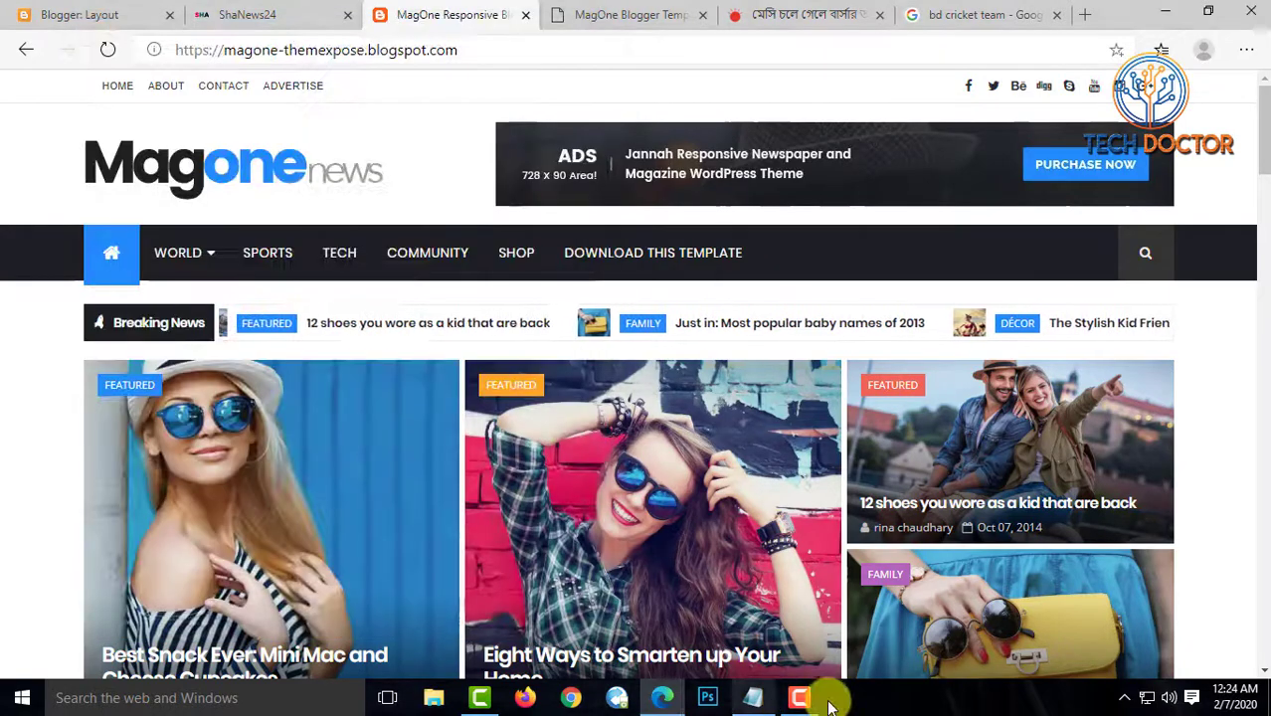
left_click(661, 697)
left_click(662, 696)
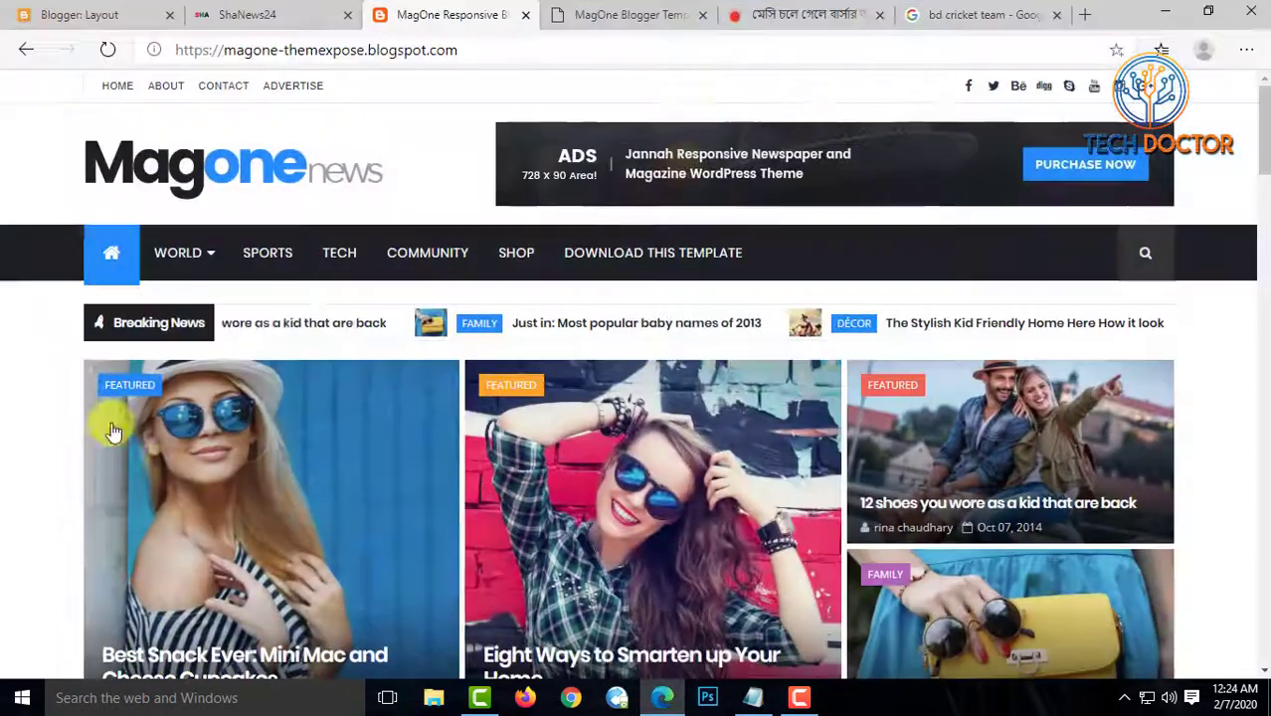
Reopen the Main Menu gadget from the layout, add a "_Private Job" link and place it directly below Jobs
left_click(80, 15)
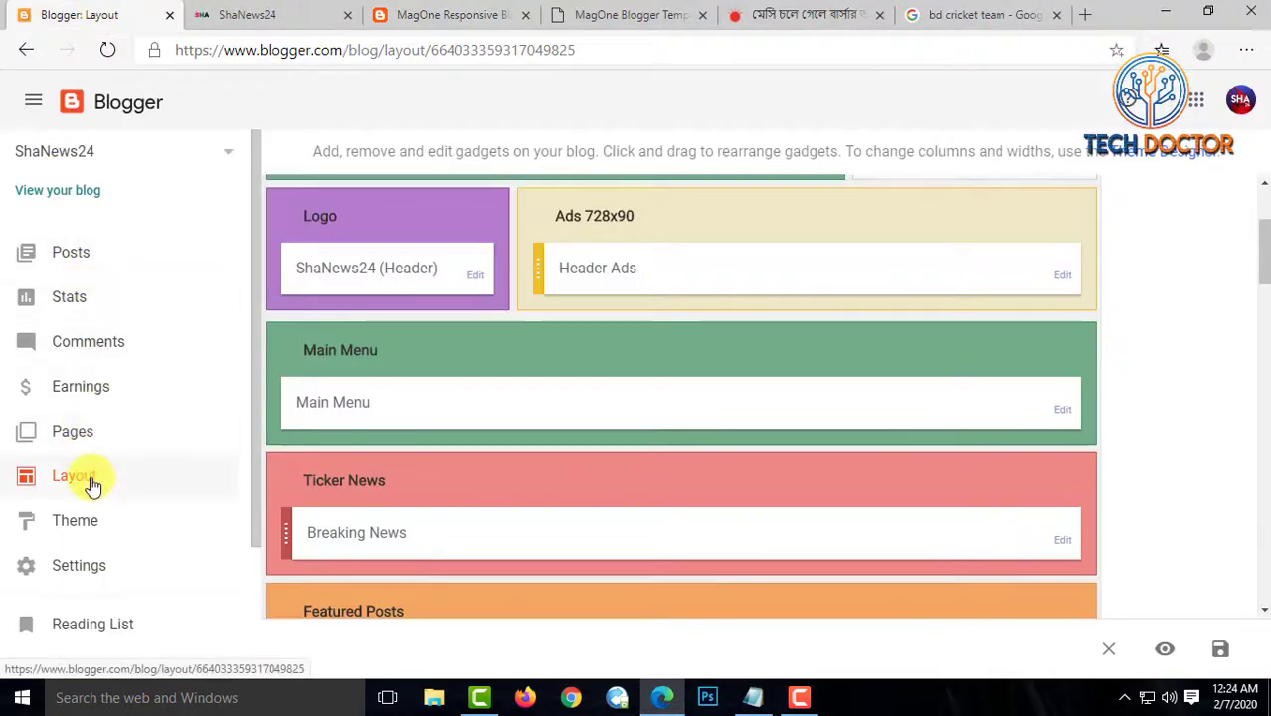
left_click(88, 479)
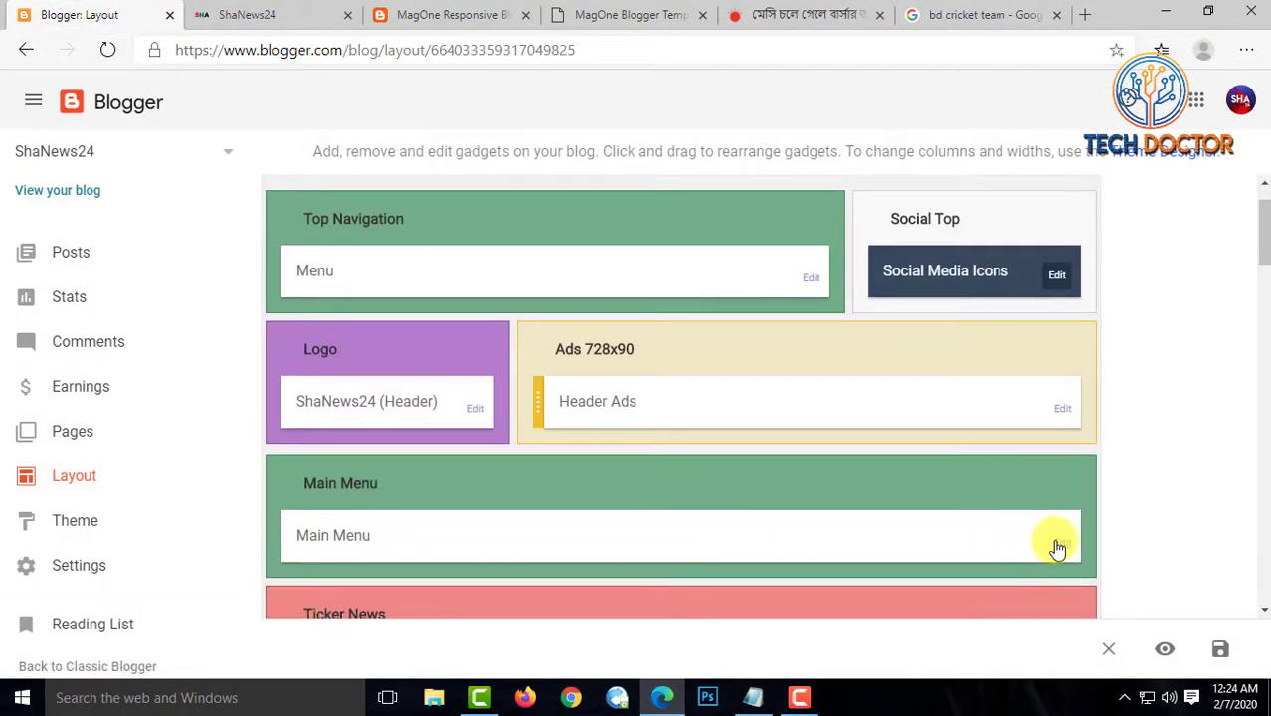
left_click(1060, 545)
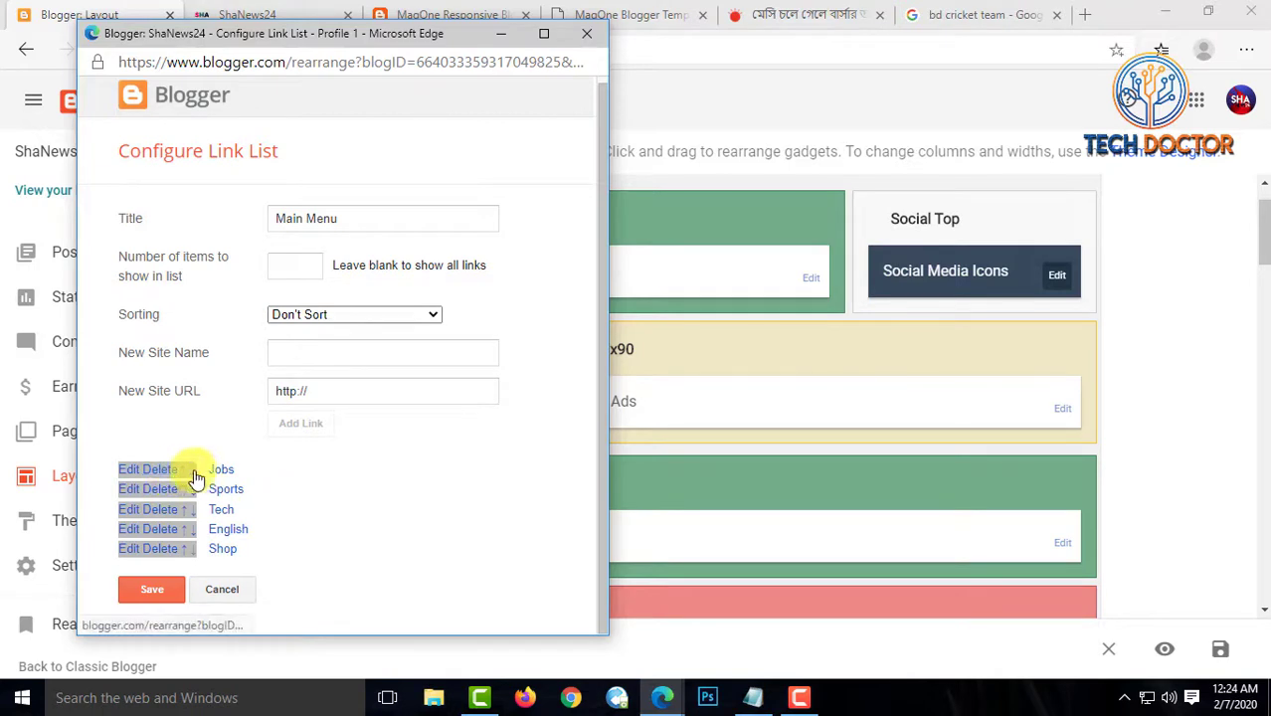
left_click(302, 356)
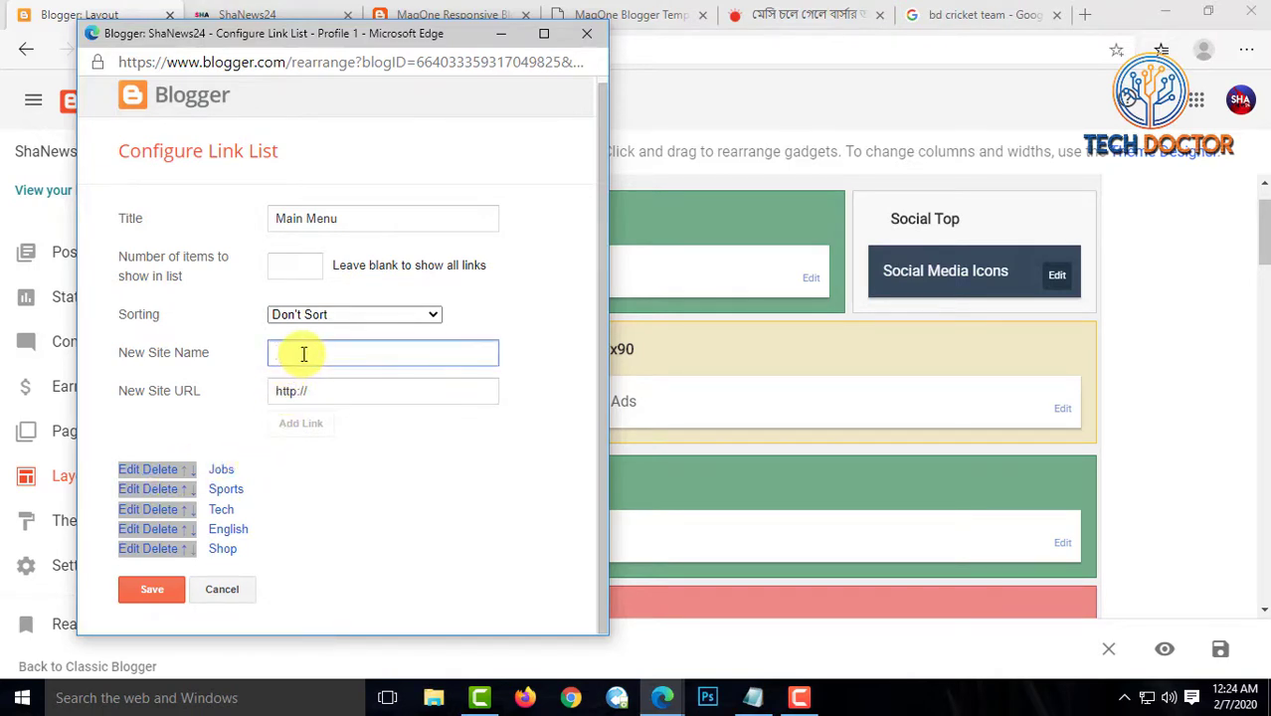
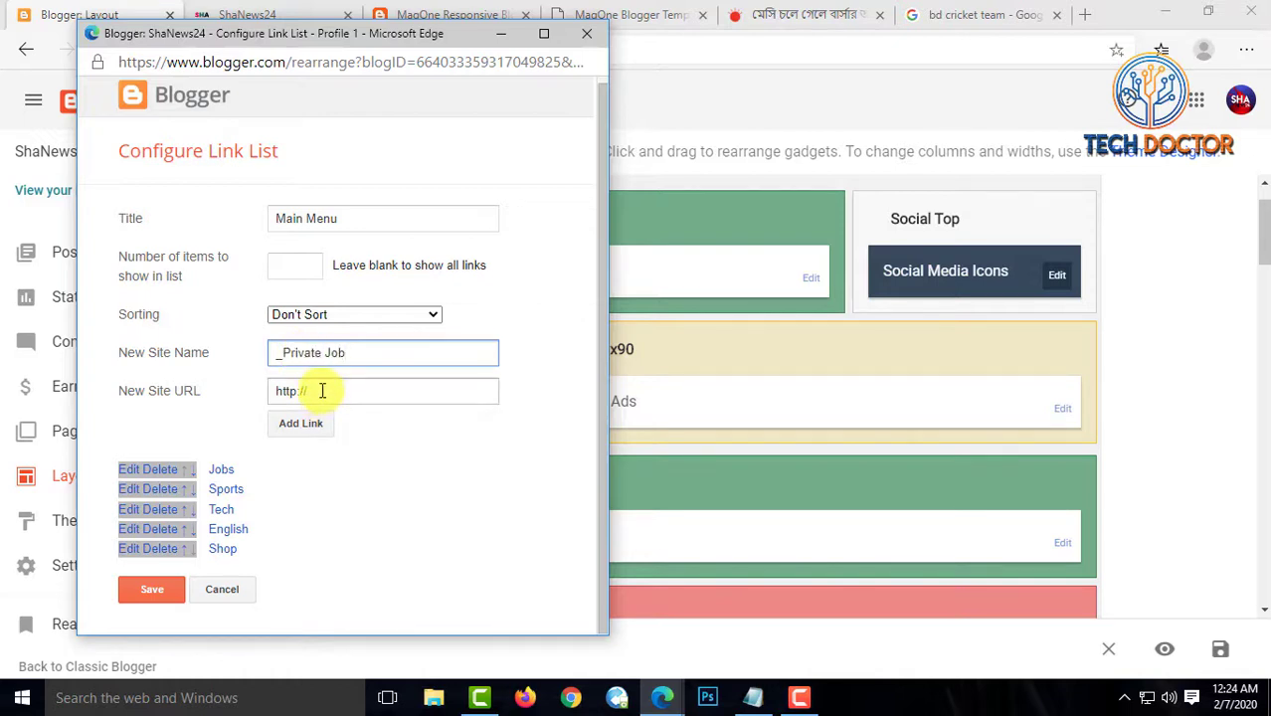
left_click(318, 390)
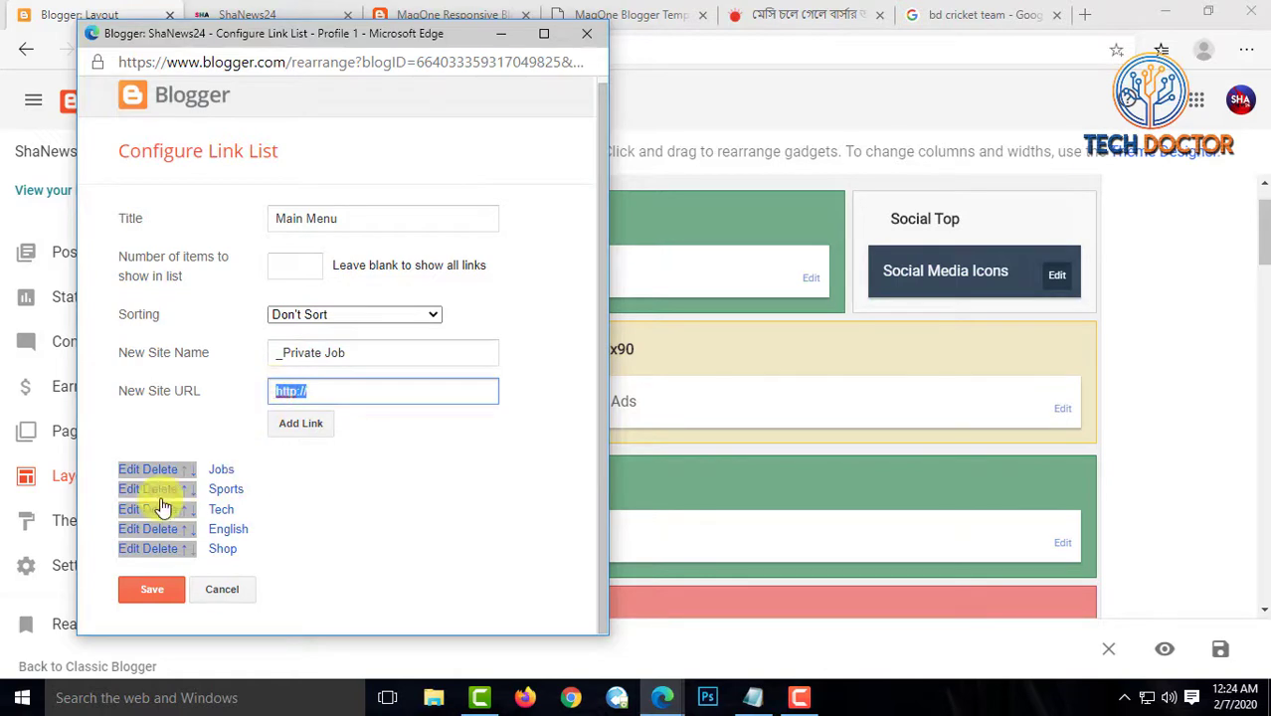
left_click(316, 426)
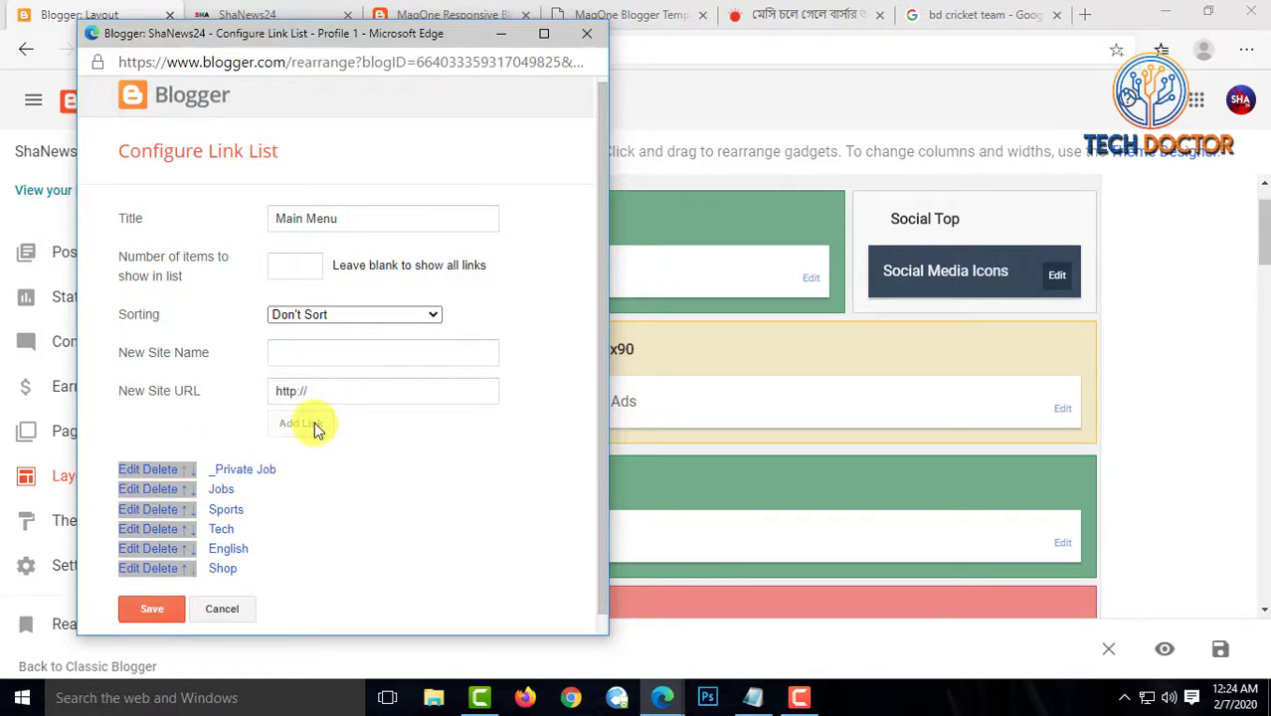
left_click(194, 475)
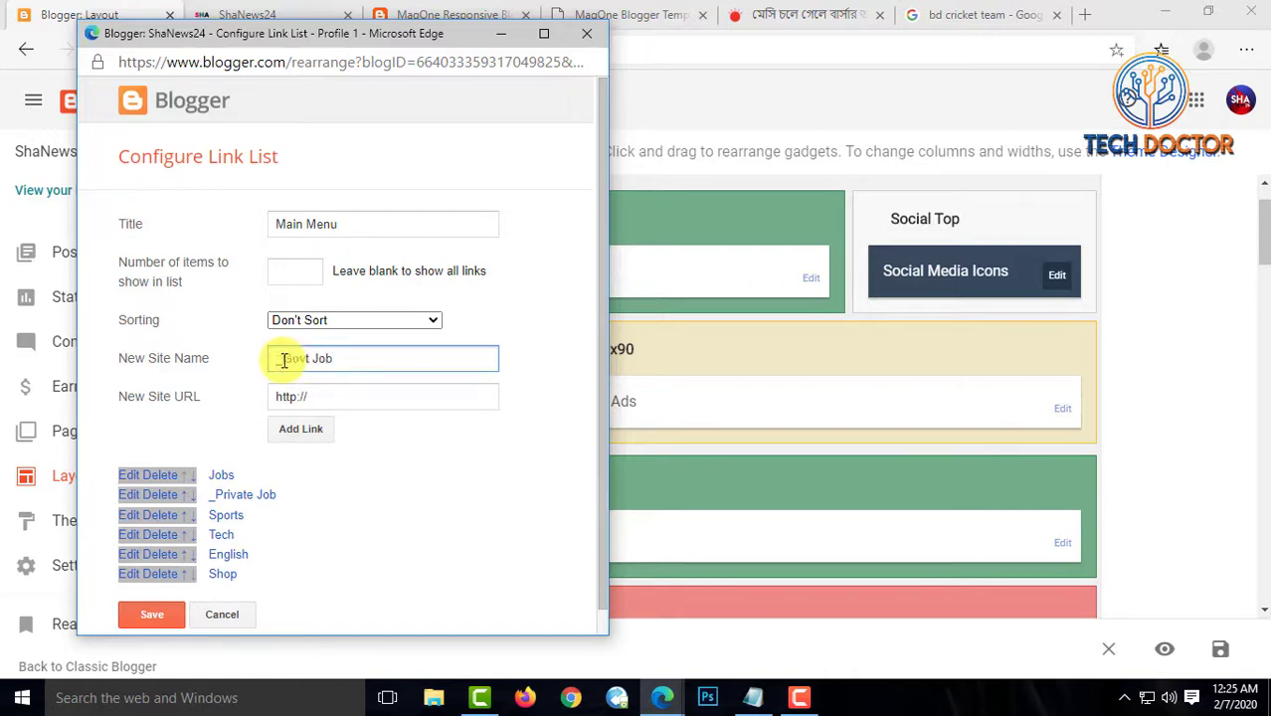
Add a "_Govt Job" link directly below Jobs and save the Main Menu link list
left_click(301, 429)
left_click(193, 479)
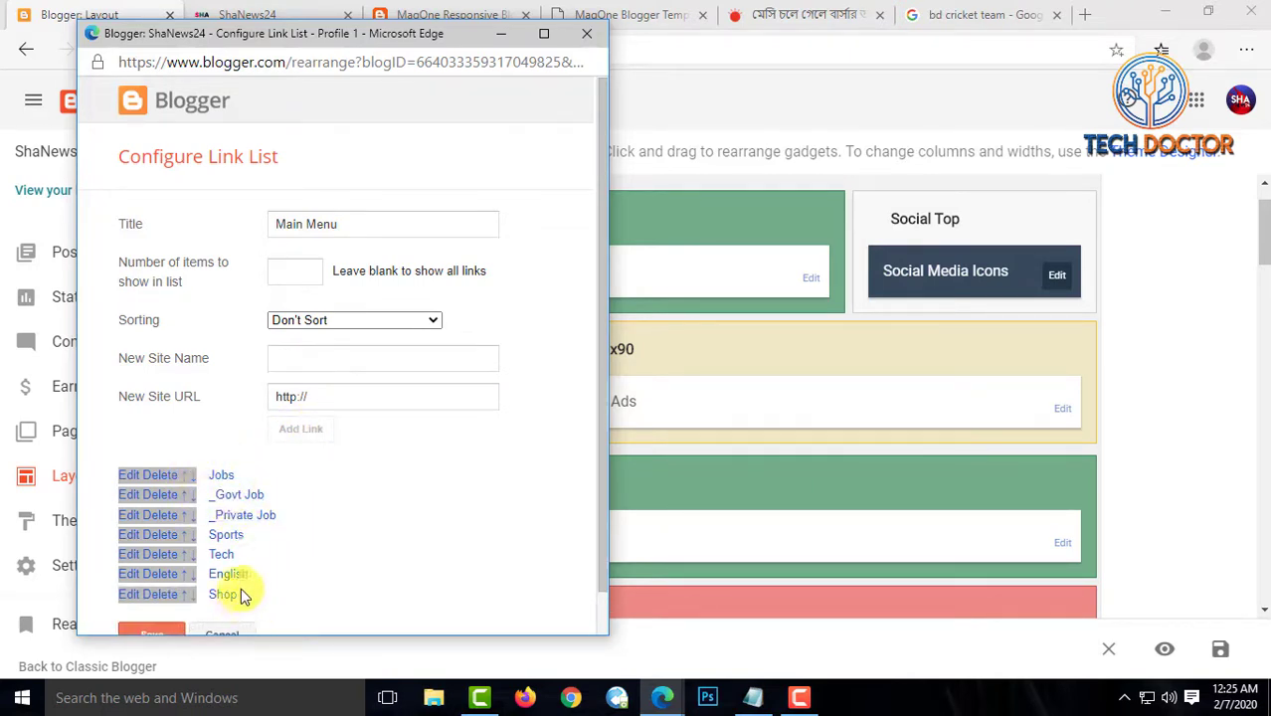
scroll(179, 582, "down", 1)
left_click(159, 595)
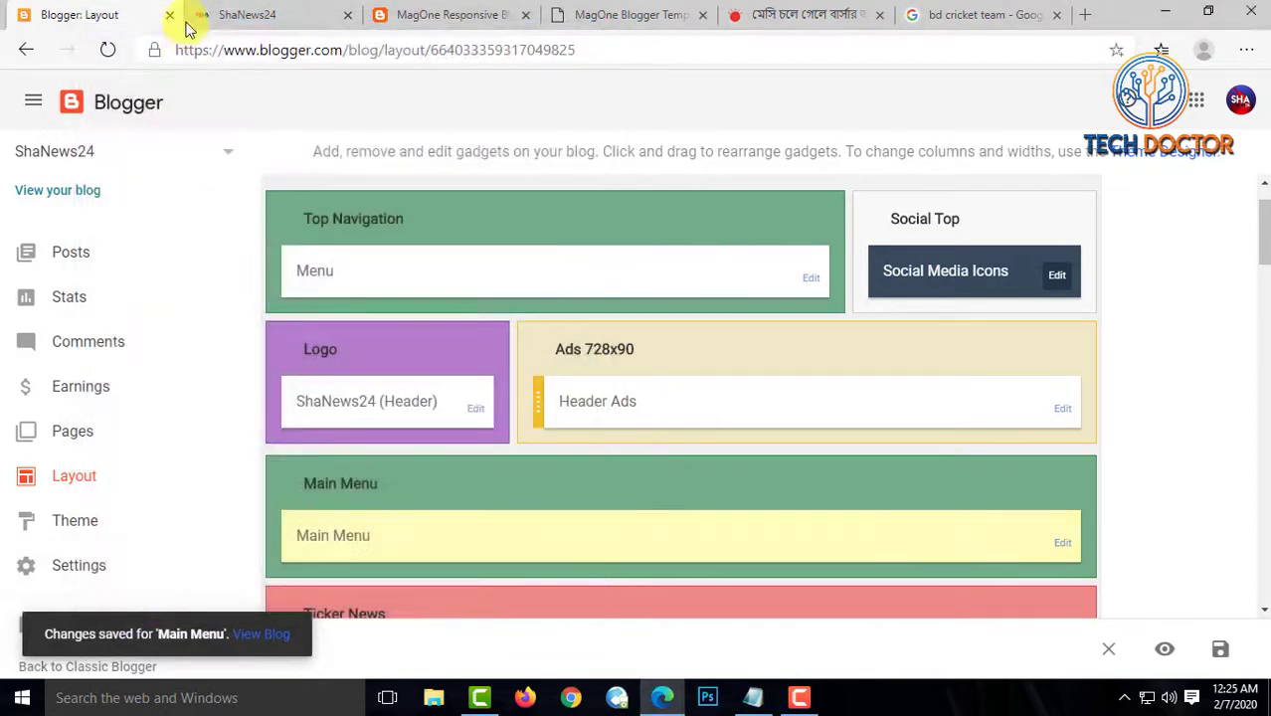
Reload the live blog and check the submenu under Jobs in the main menu
left_click(204, 15)
left_click(108, 49)
left_click(116, 53)
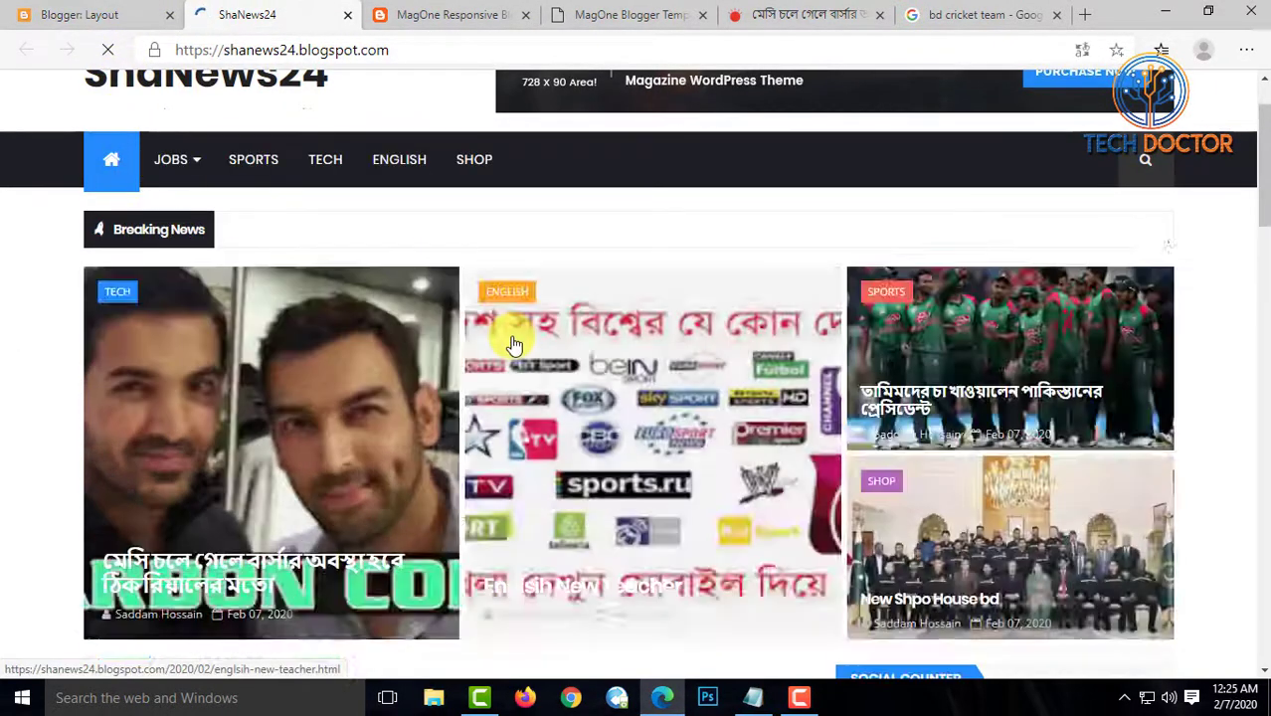
mouse_move(193, 171)
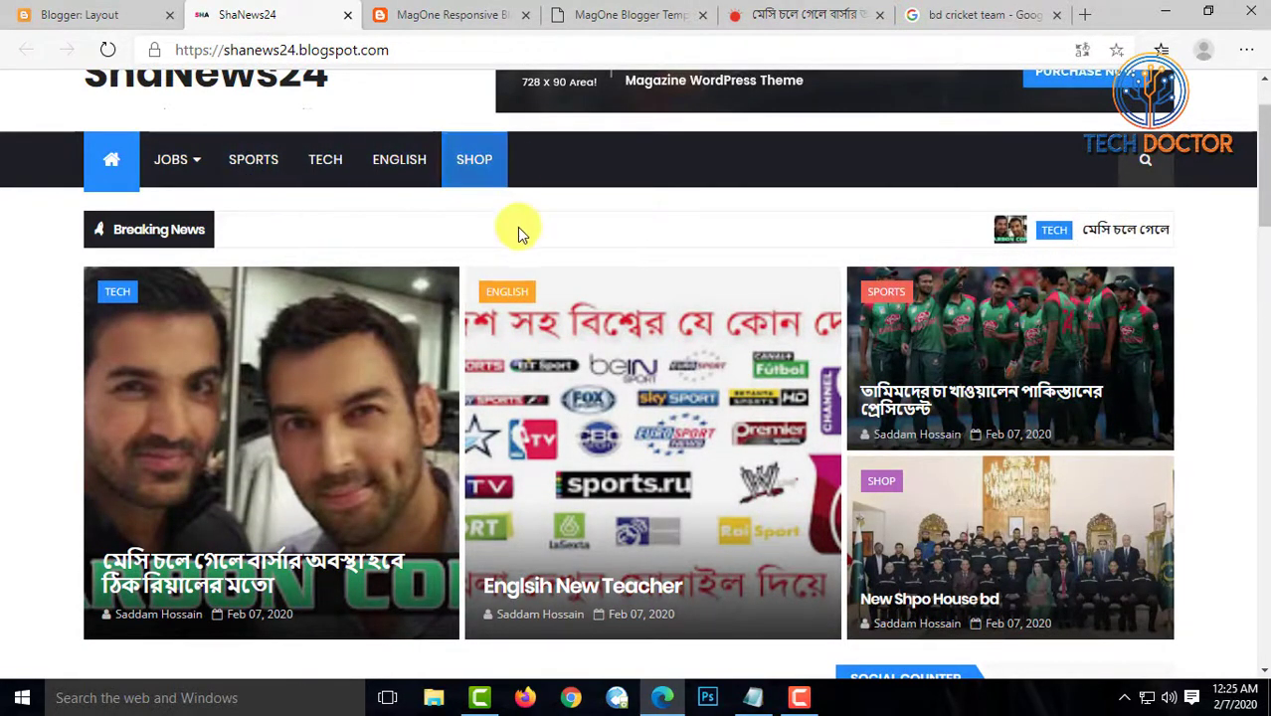
Test the Sports and Tech links in the live blog's main menu, returning to the homepage after each
left_click(109, 15)
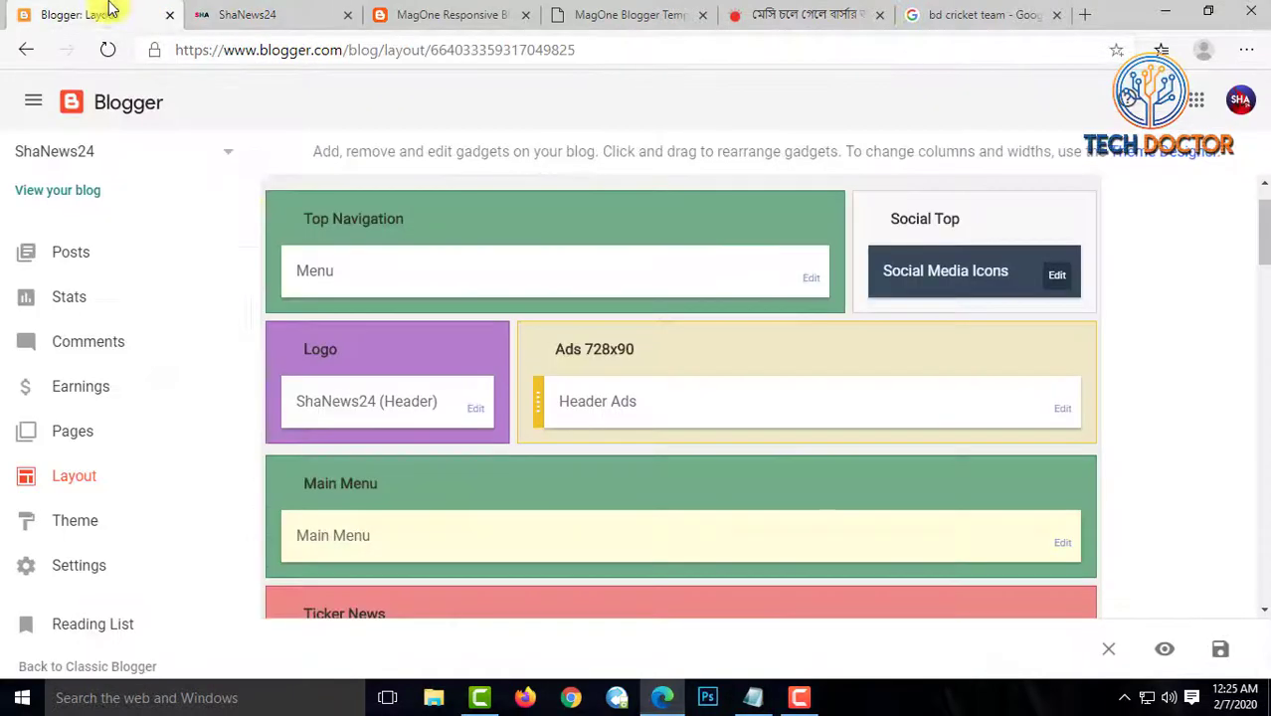
left_click(235, 14)
left_click(250, 162)
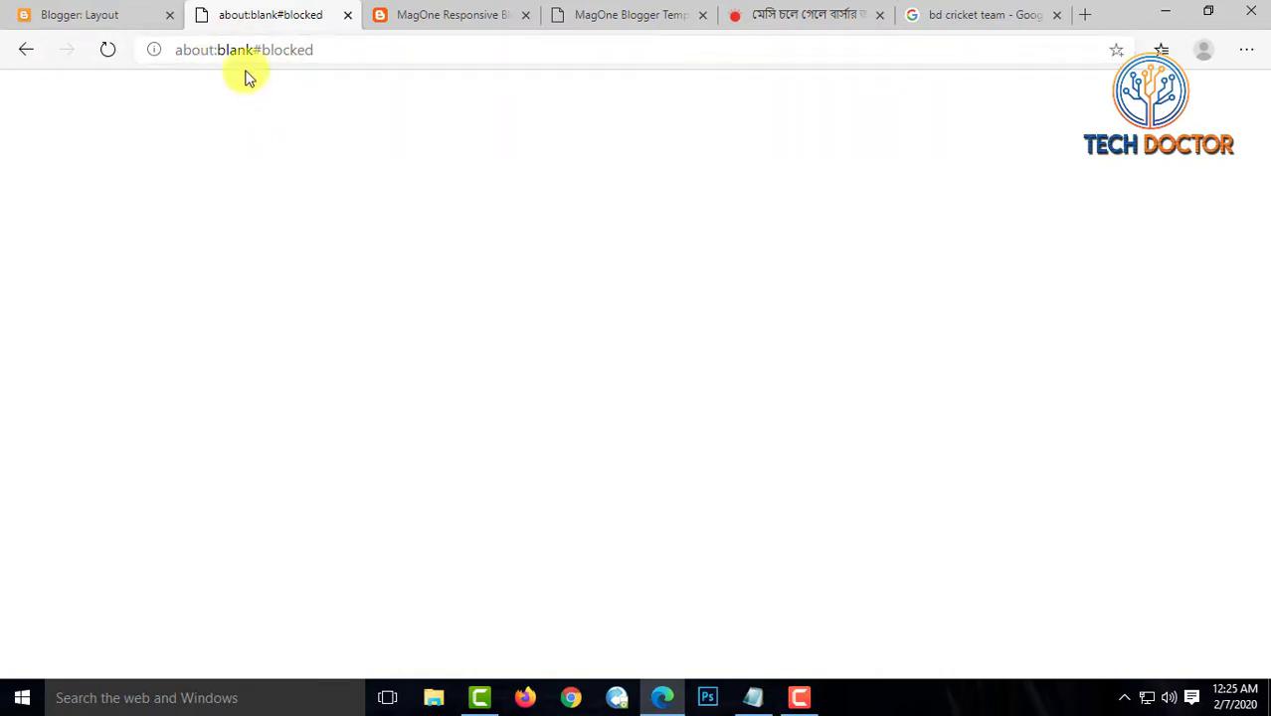
left_click(30, 60)
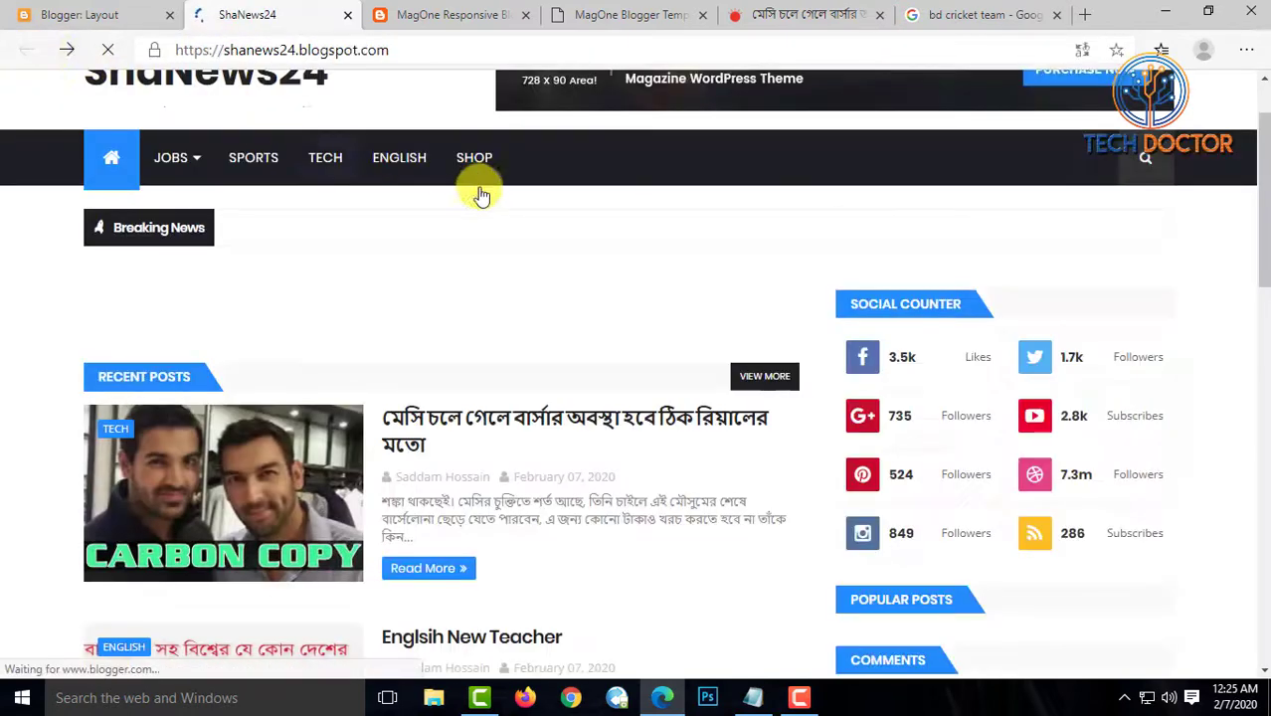
left_click(343, 162)
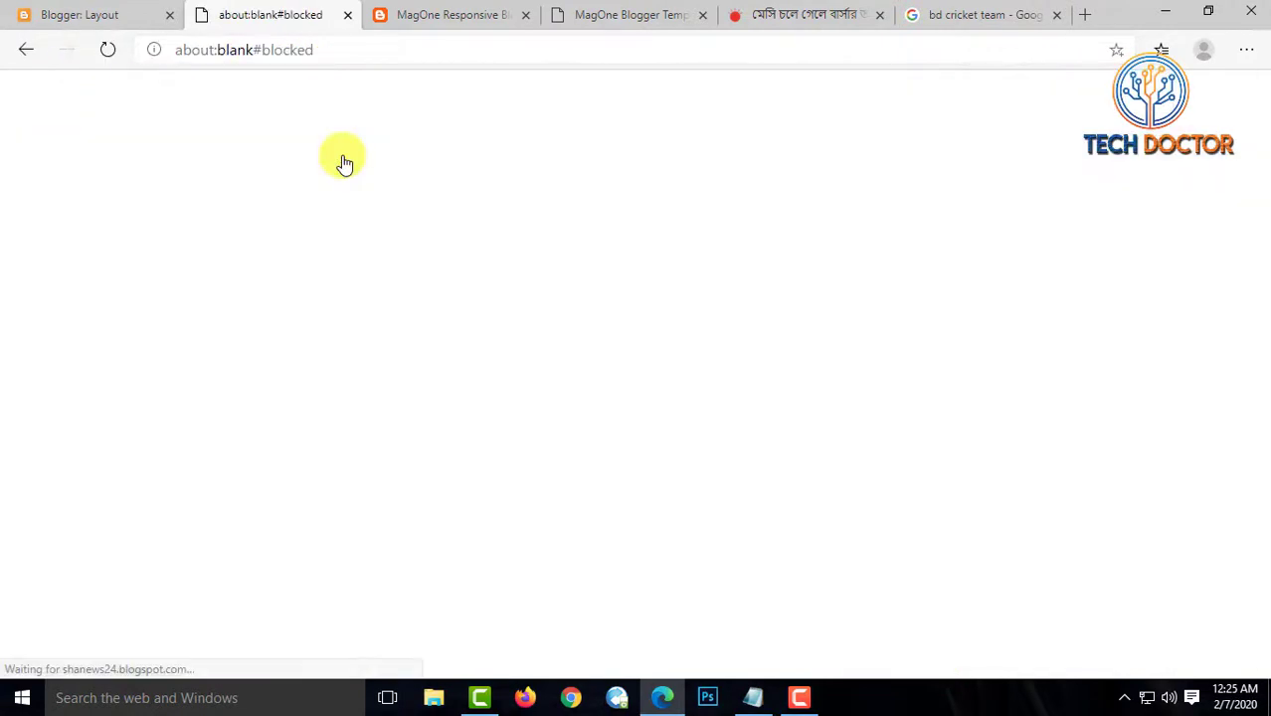
left_click(22, 50)
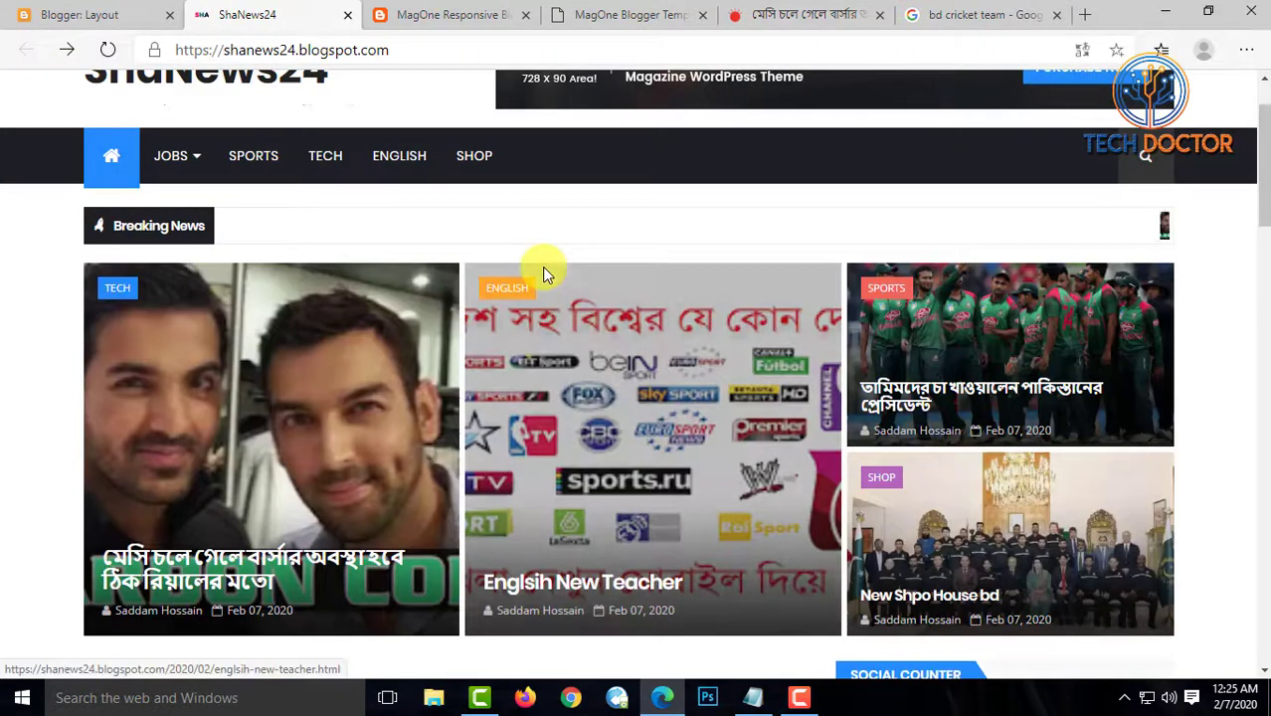
Open the blog's post list in a new tab and edit the post "মেসি চলে গেলে বার্সার অবস্থা হবে ঠিক রিয়ালের মতো"
left_click(89, 14)
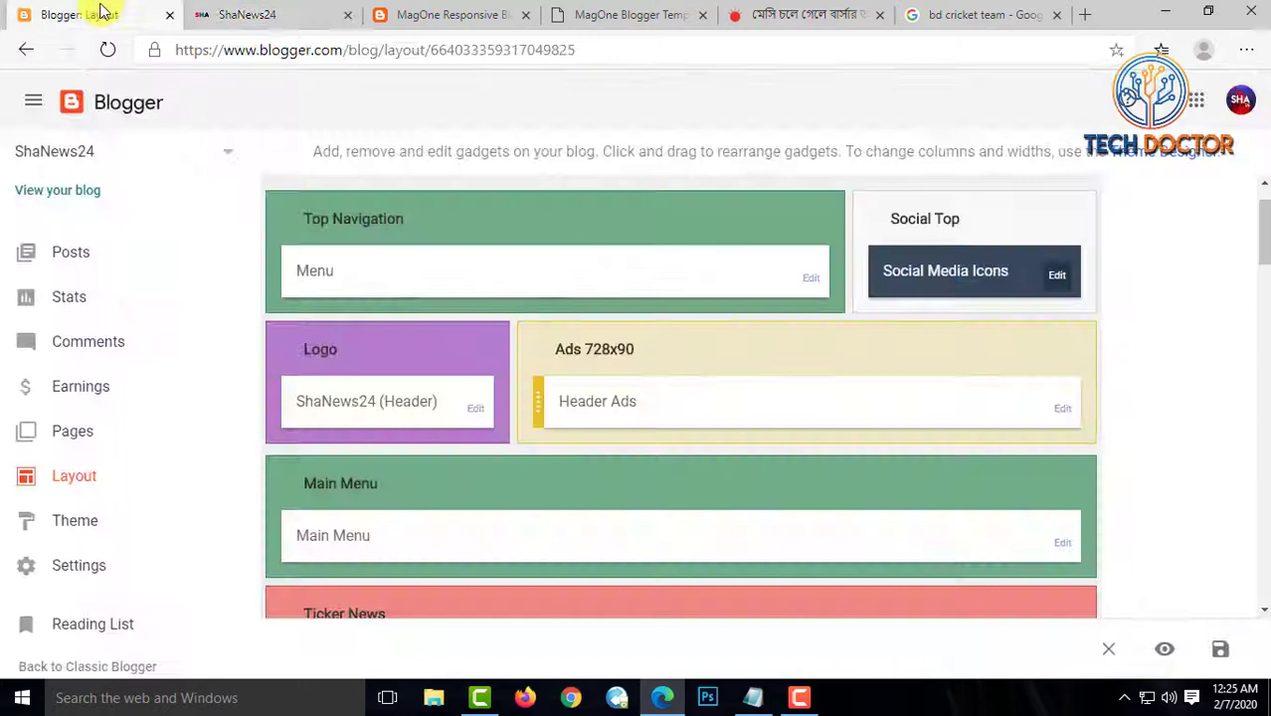
right_click(81, 106)
left_click(139, 117)
left_click(213, 15)
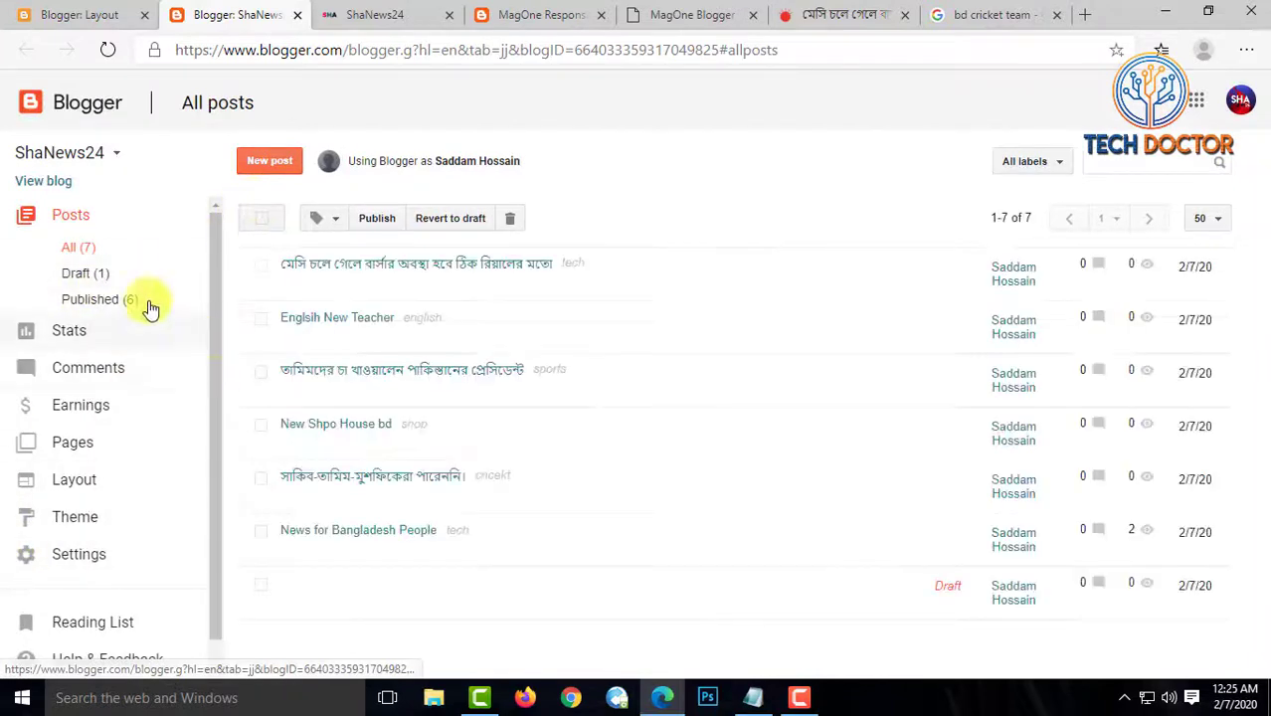
left_click(269, 165)
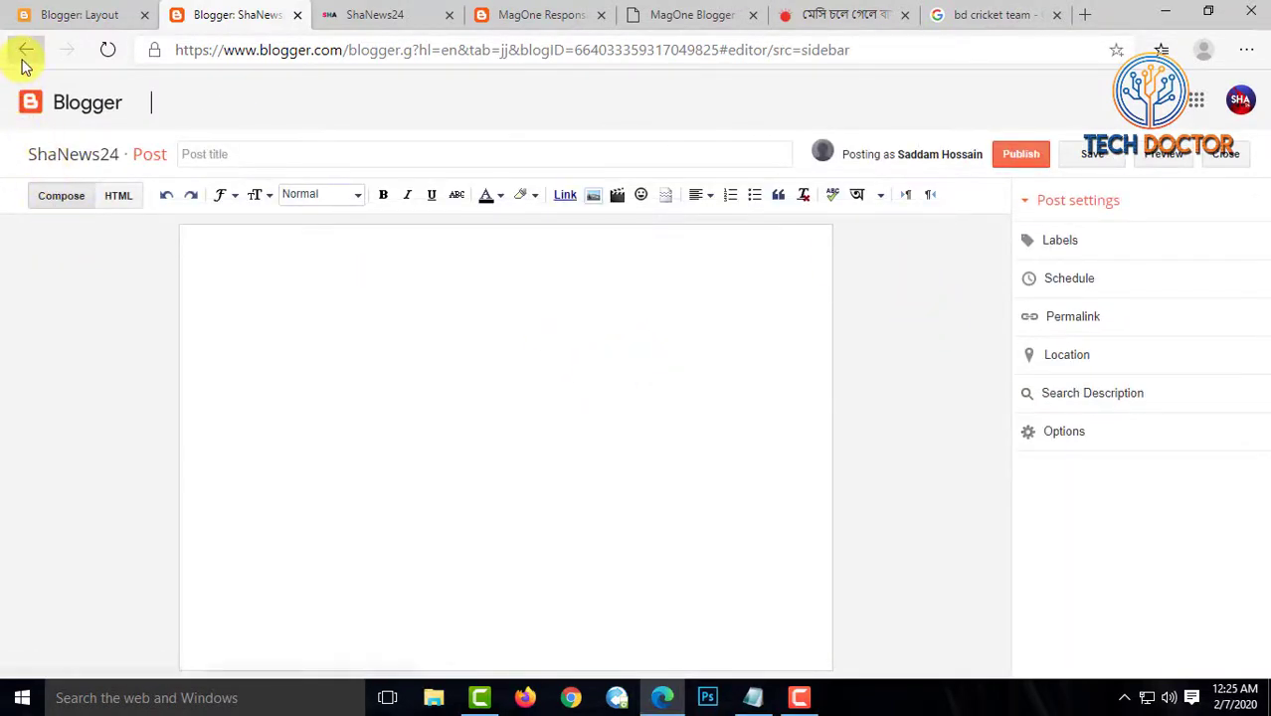
left_click(25, 54)
left_click(297, 291)
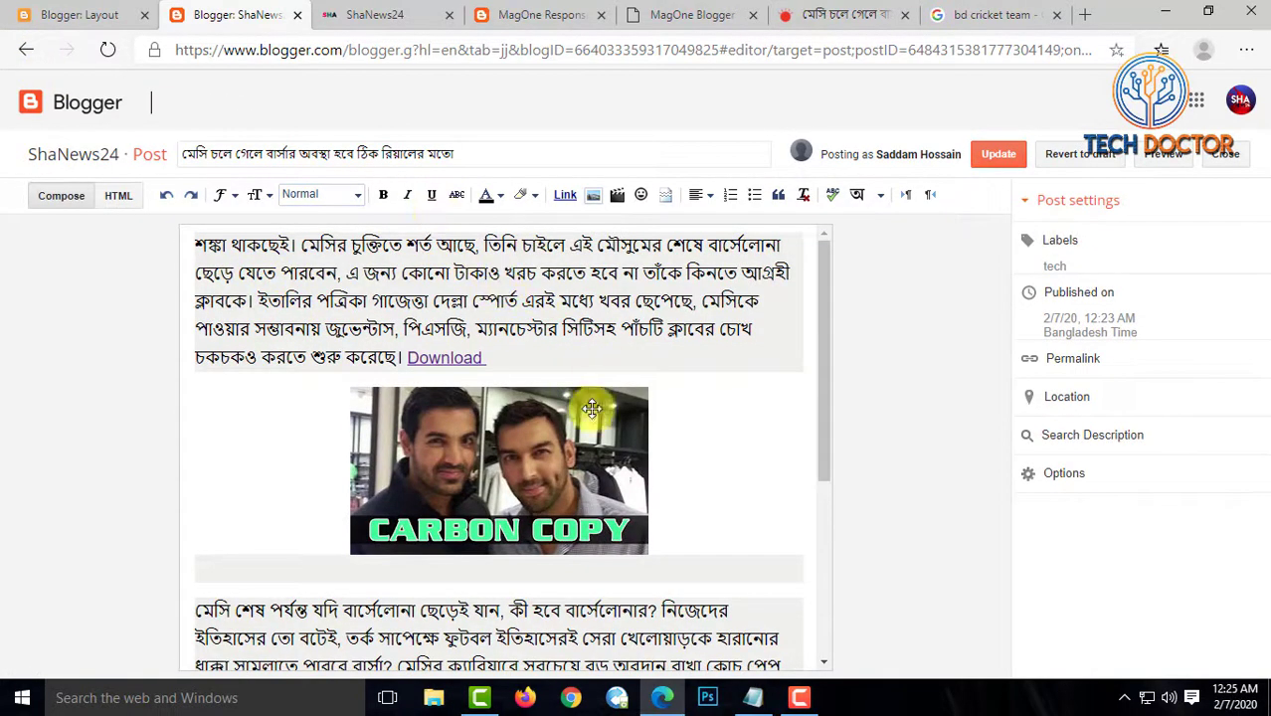
Add the label "job" alongside "tech" on the post and update it
left_click(1064, 243)
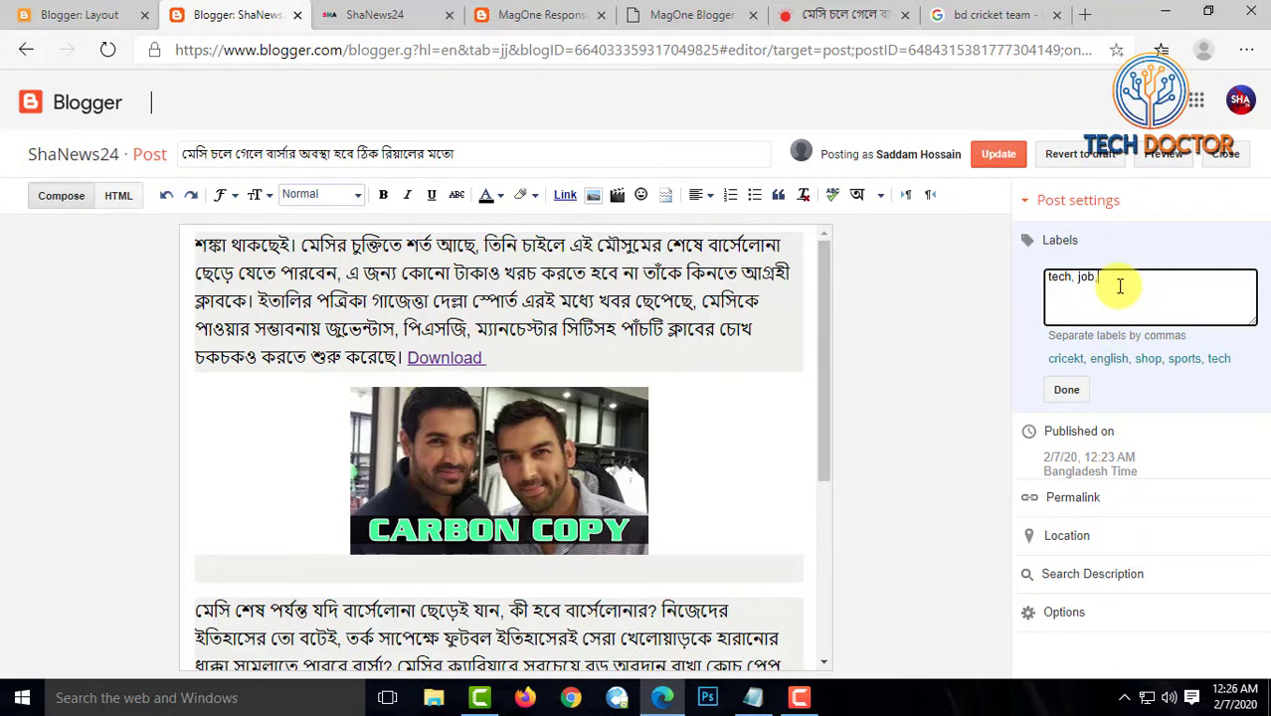
left_click(1066, 391)
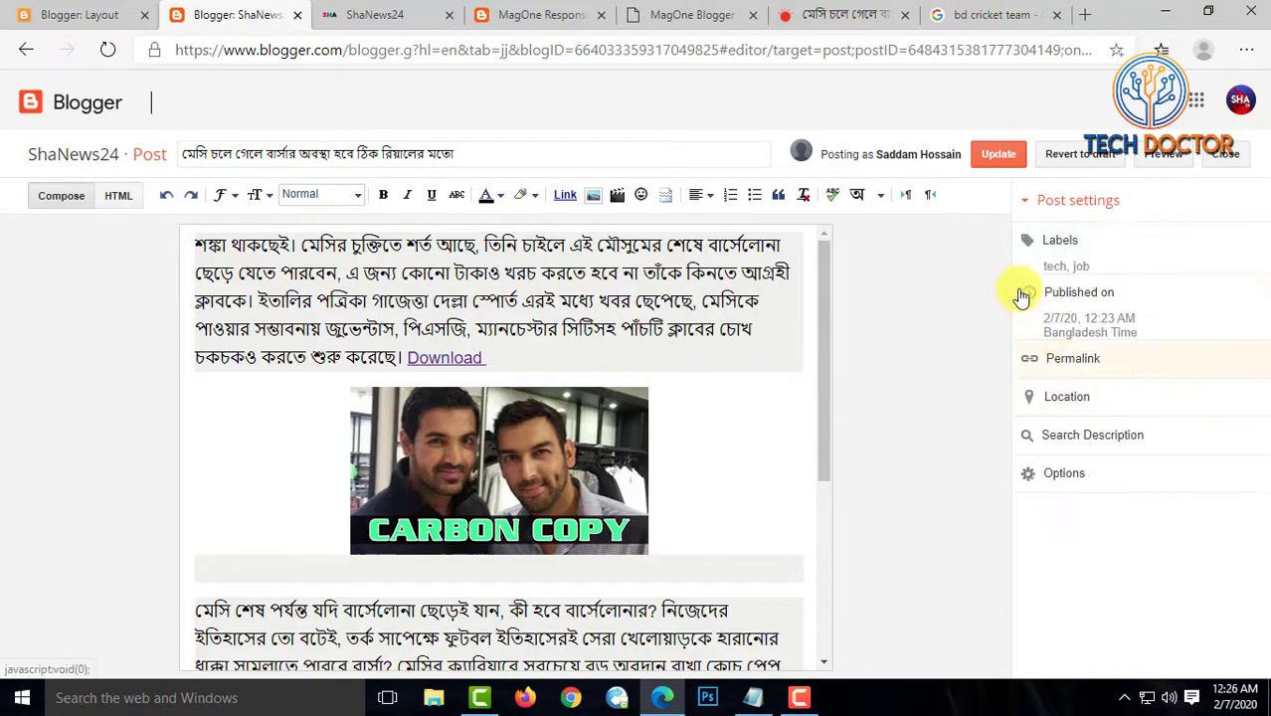
left_click(1000, 159)
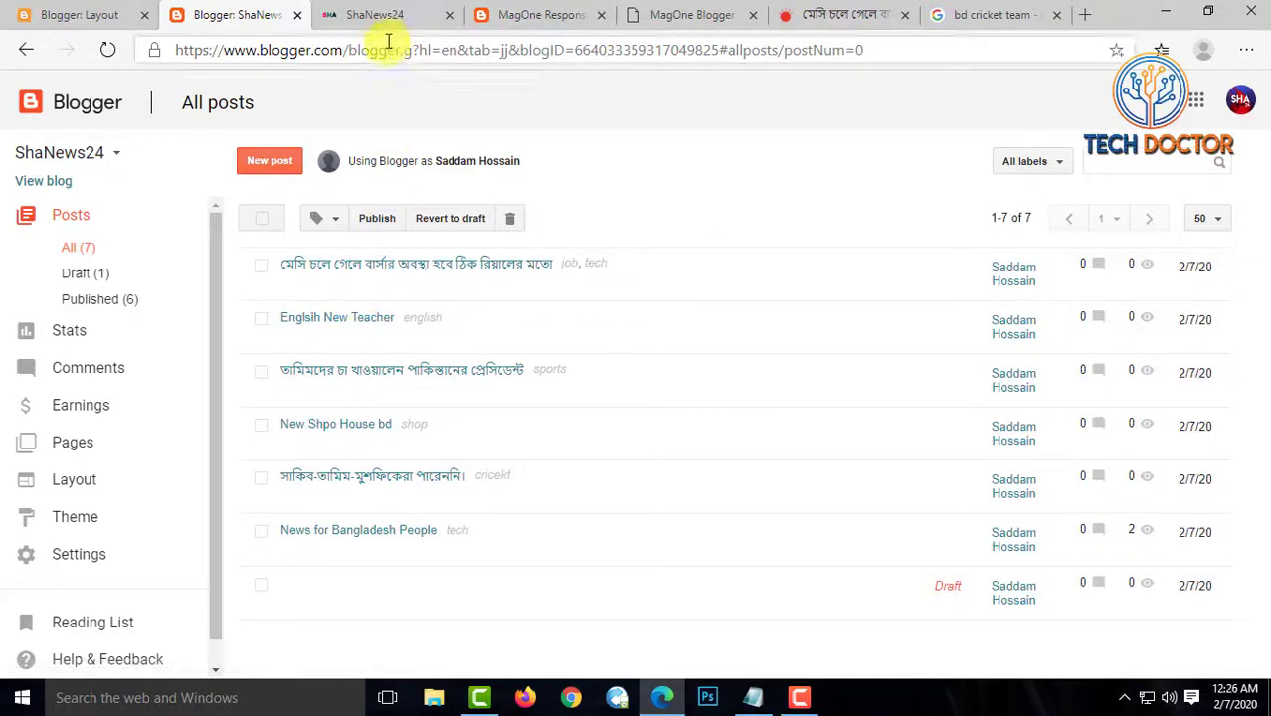
Open the tech label page from the live blog's tag list and copy its address up to "/search/label/tech"
left_click(368, 16)
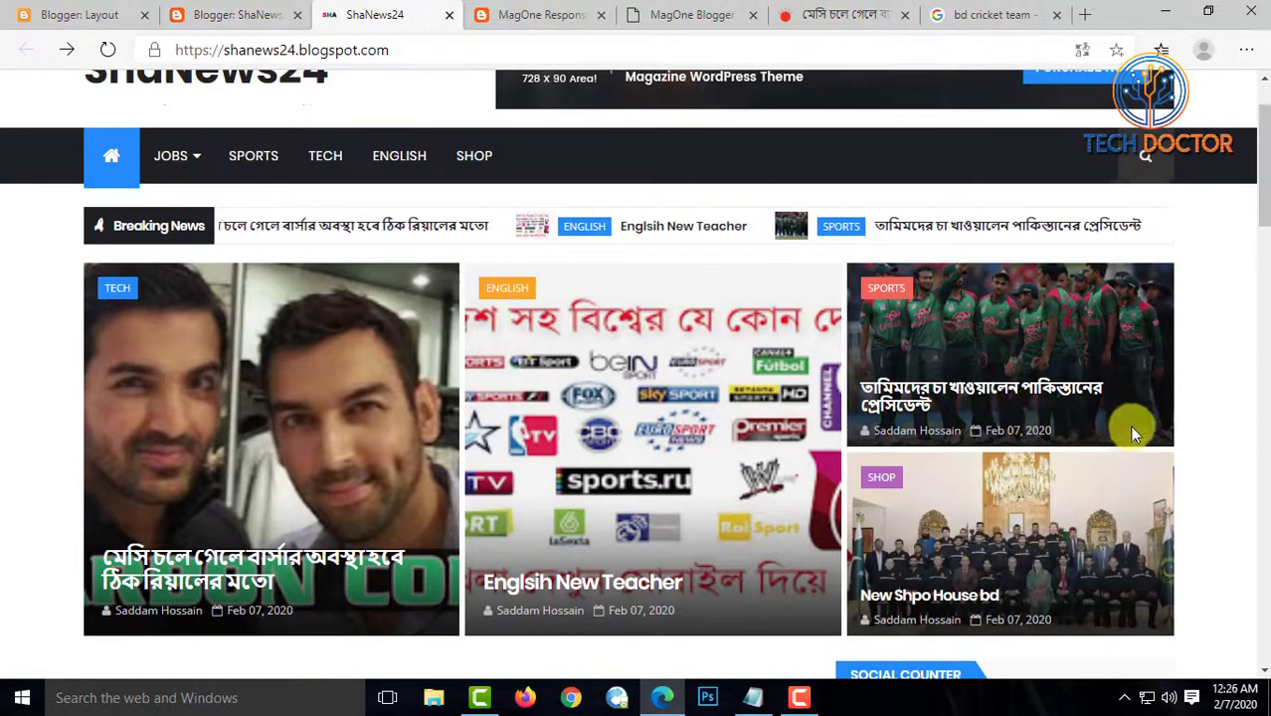
scroll(1092, 489, "down", 12)
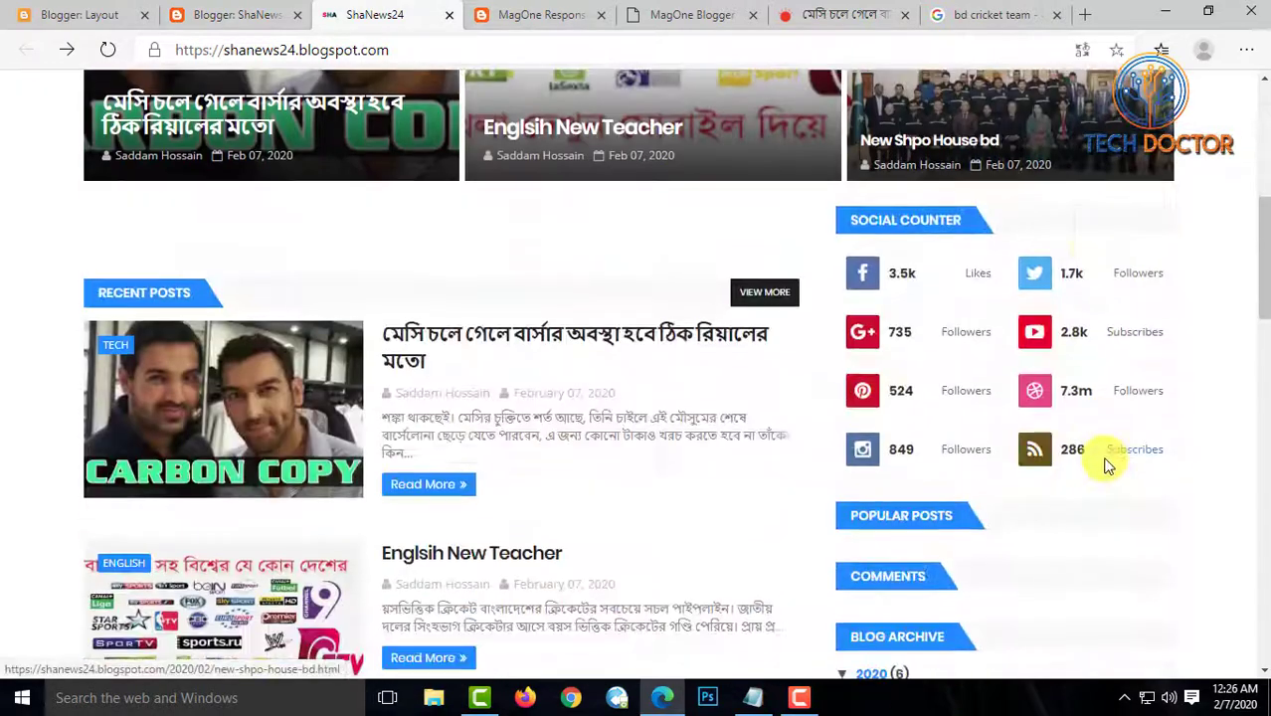
scroll(1111, 453, "down", 8)
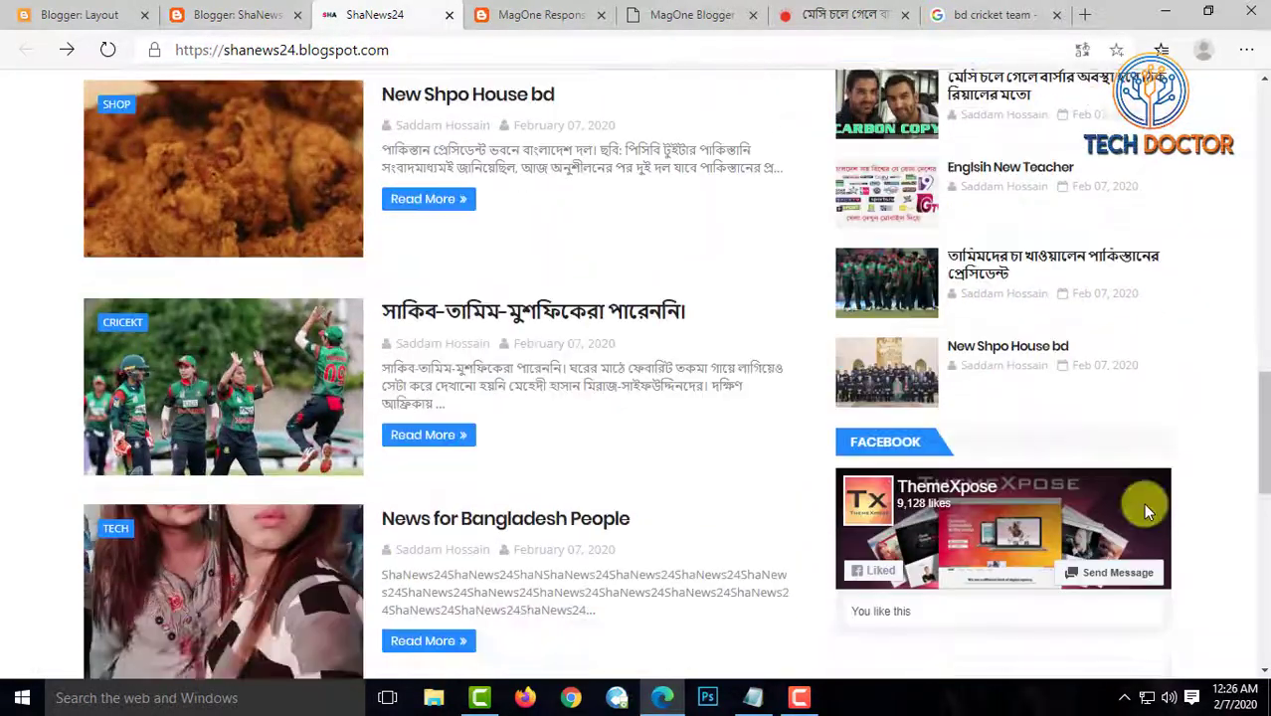
scroll(1138, 512, "down", 1)
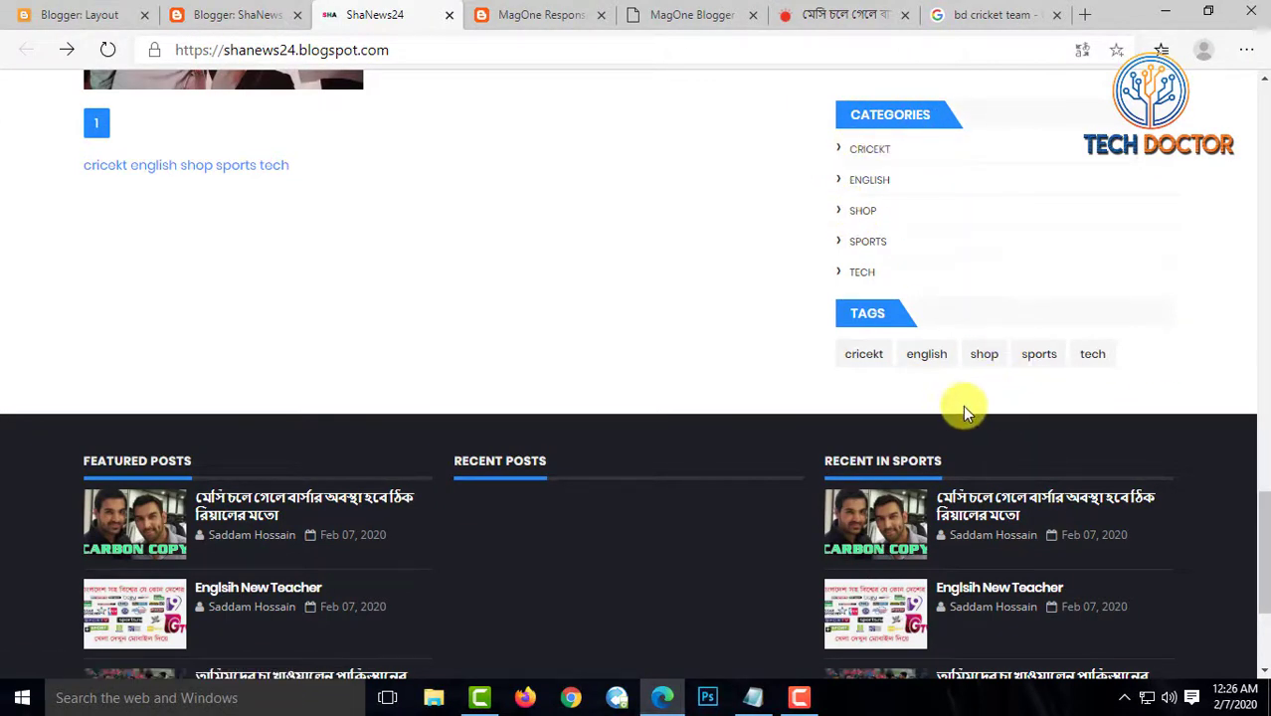
left_click(1092, 356)
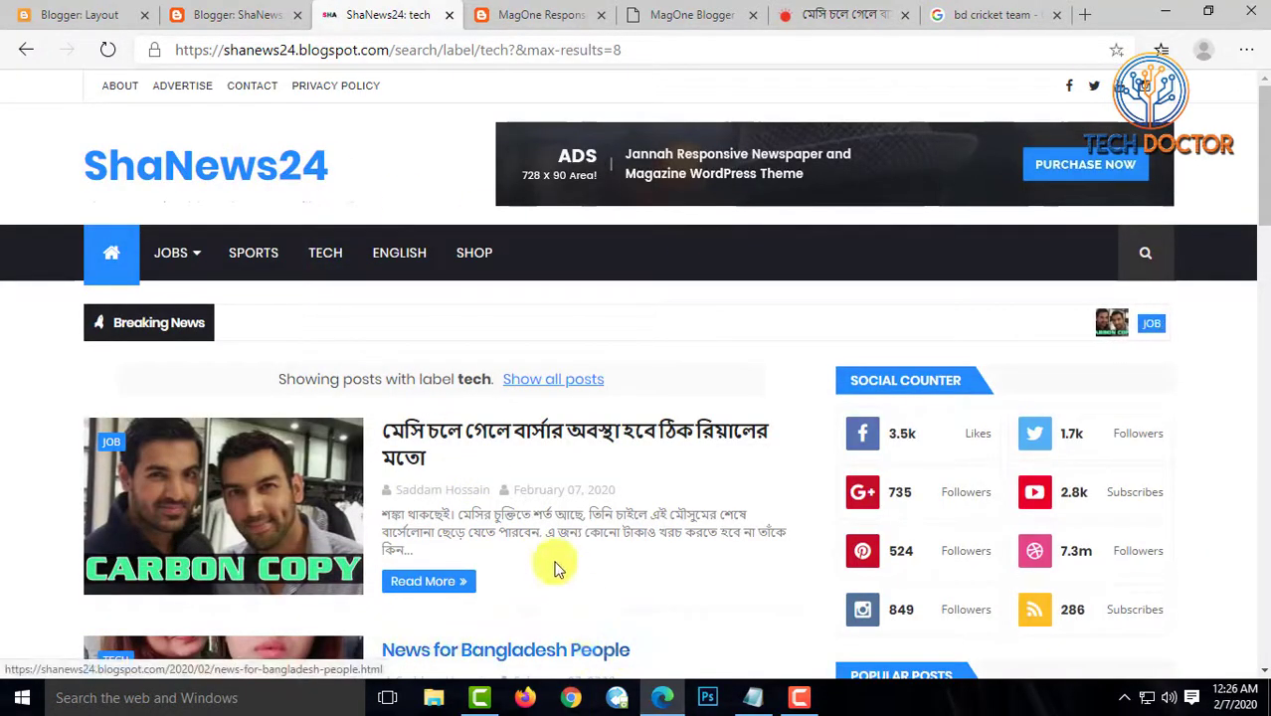
scroll(530, 612, "down", 4)
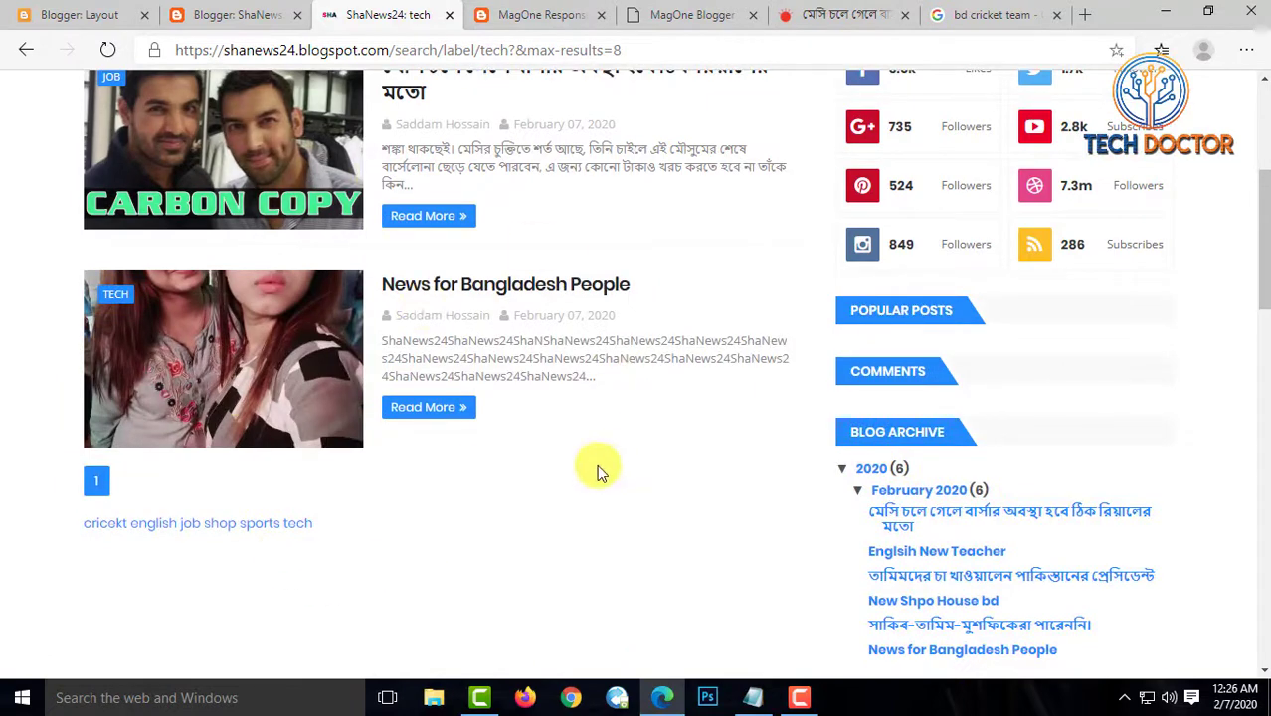
scroll(568, 421, "up", 4)
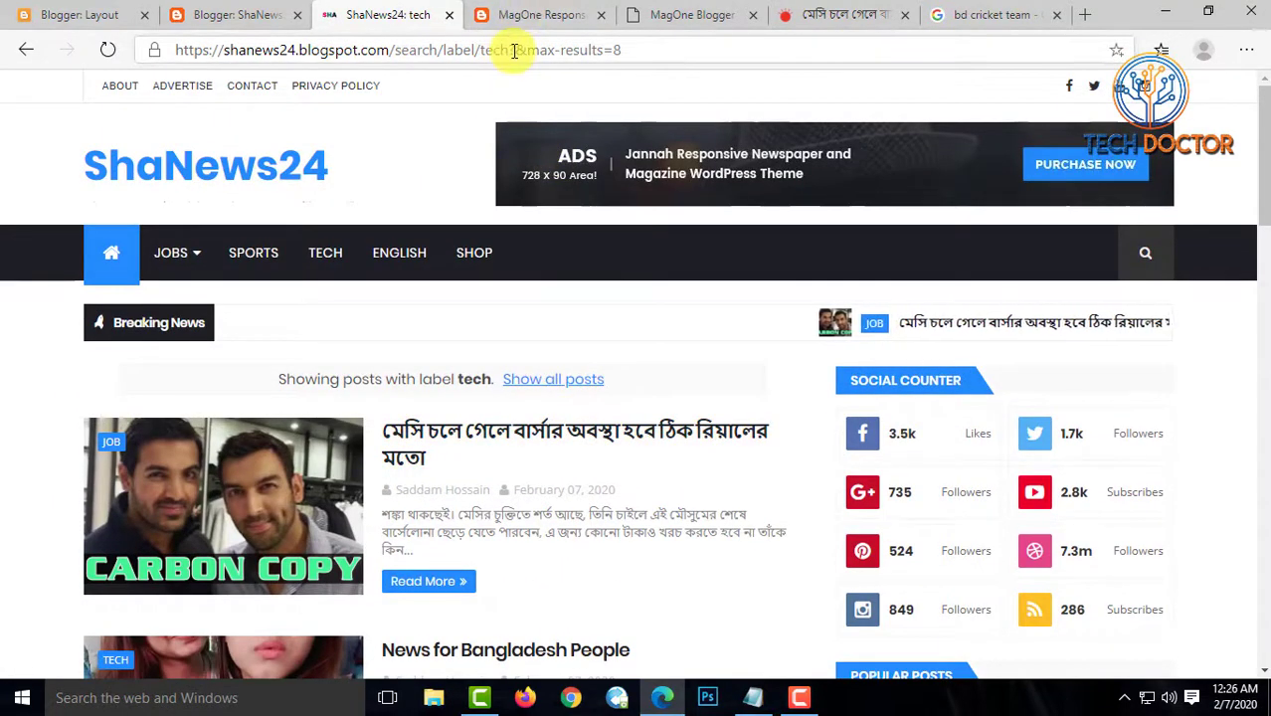
left_click_drag(511, 50, 177, 52)
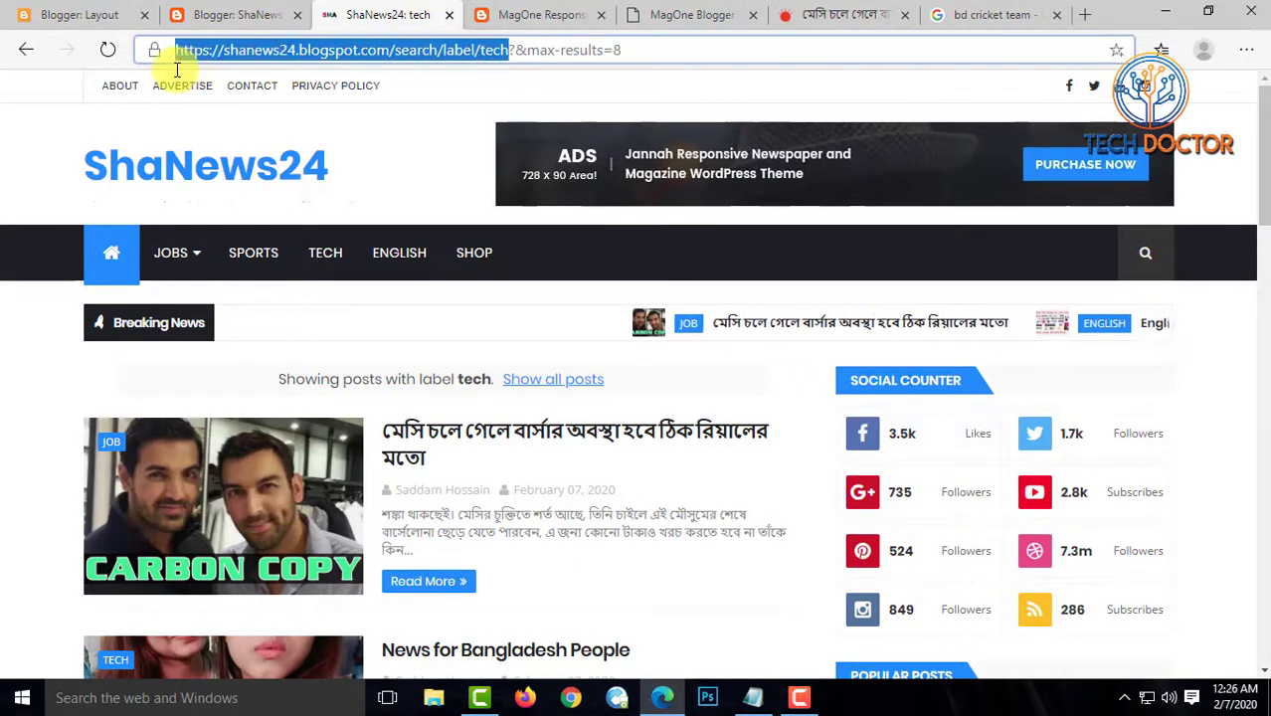
right_click(232, 51)
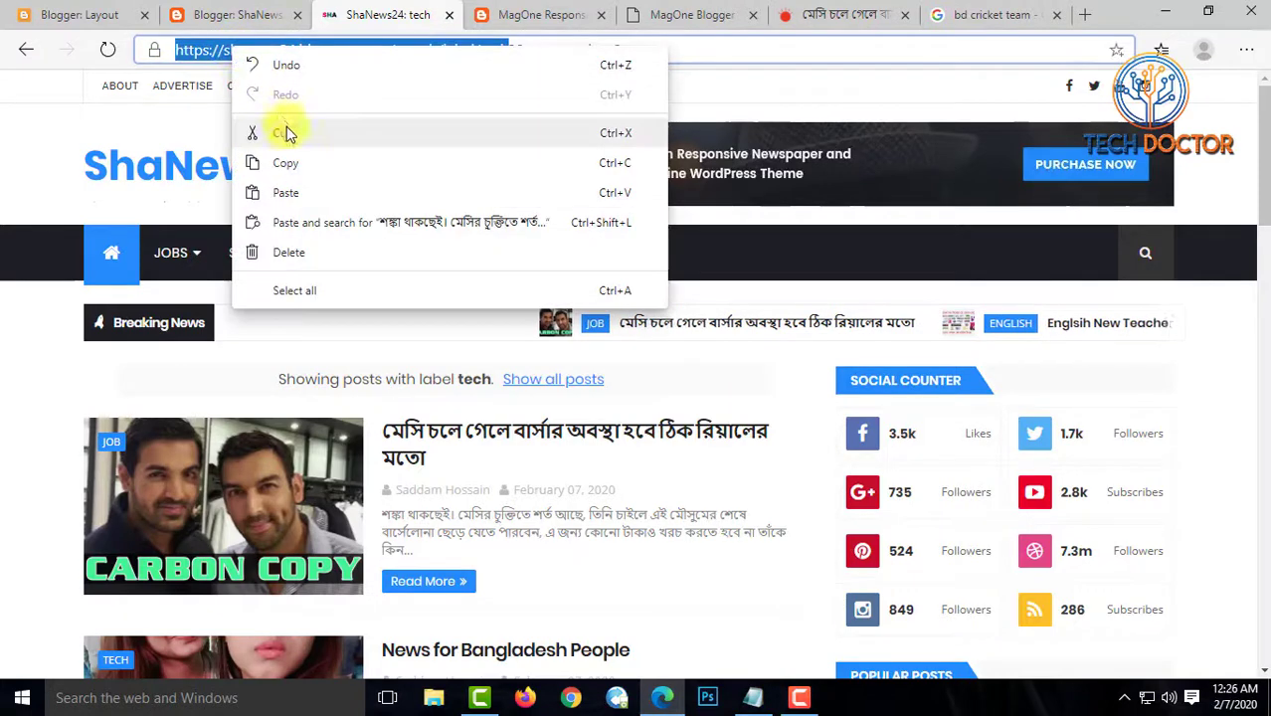
left_click(288, 165)
left_click(76, 14)
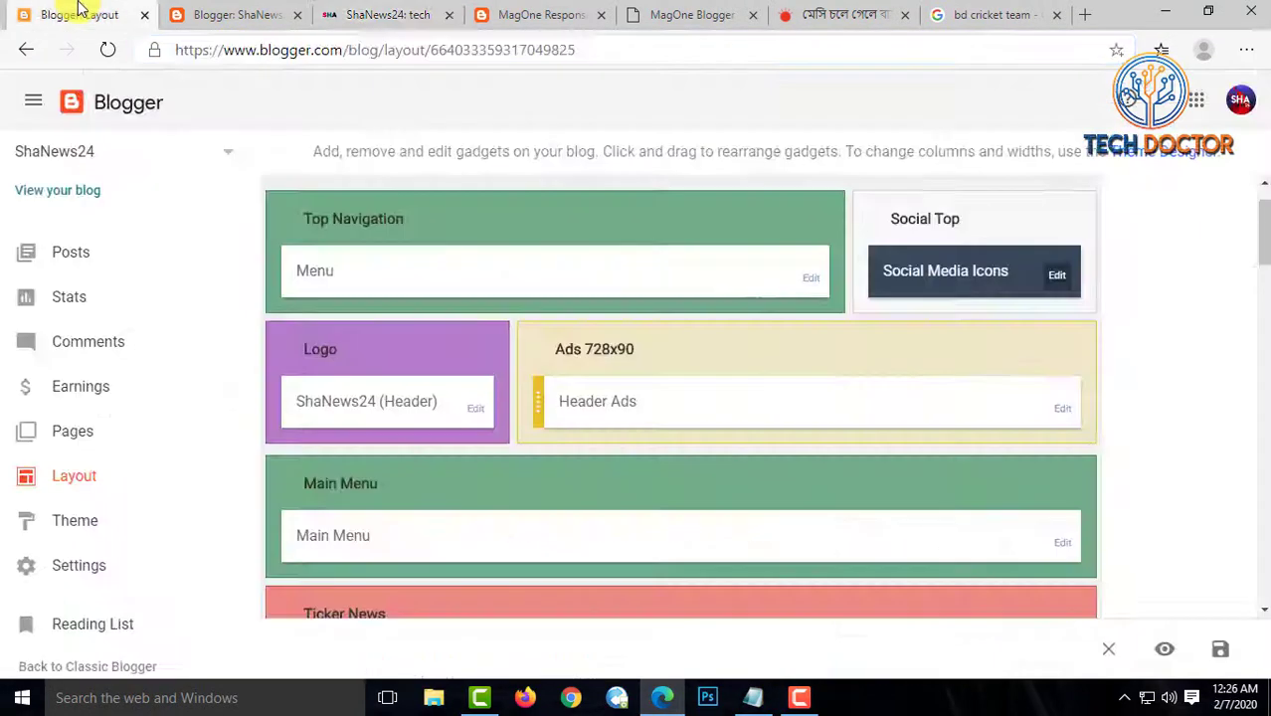
left_click(1060, 546)
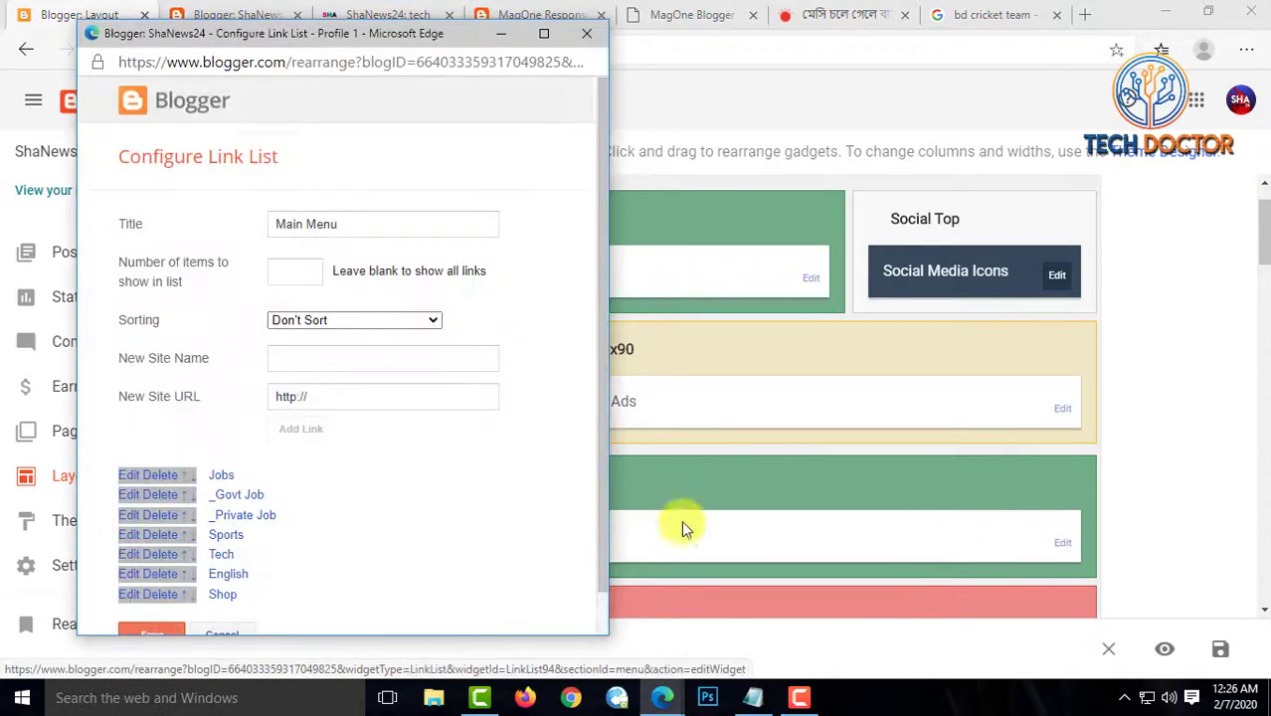
scroll(378, 537, "down", 1)
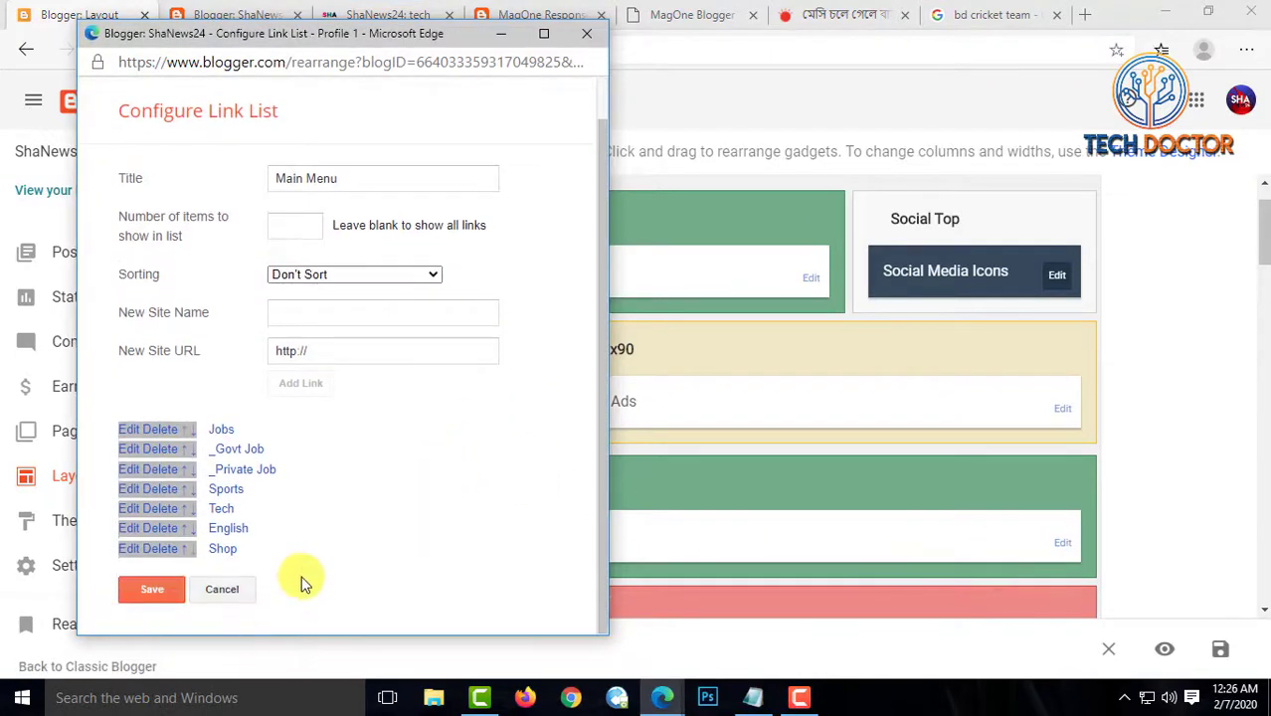
left_click(139, 516)
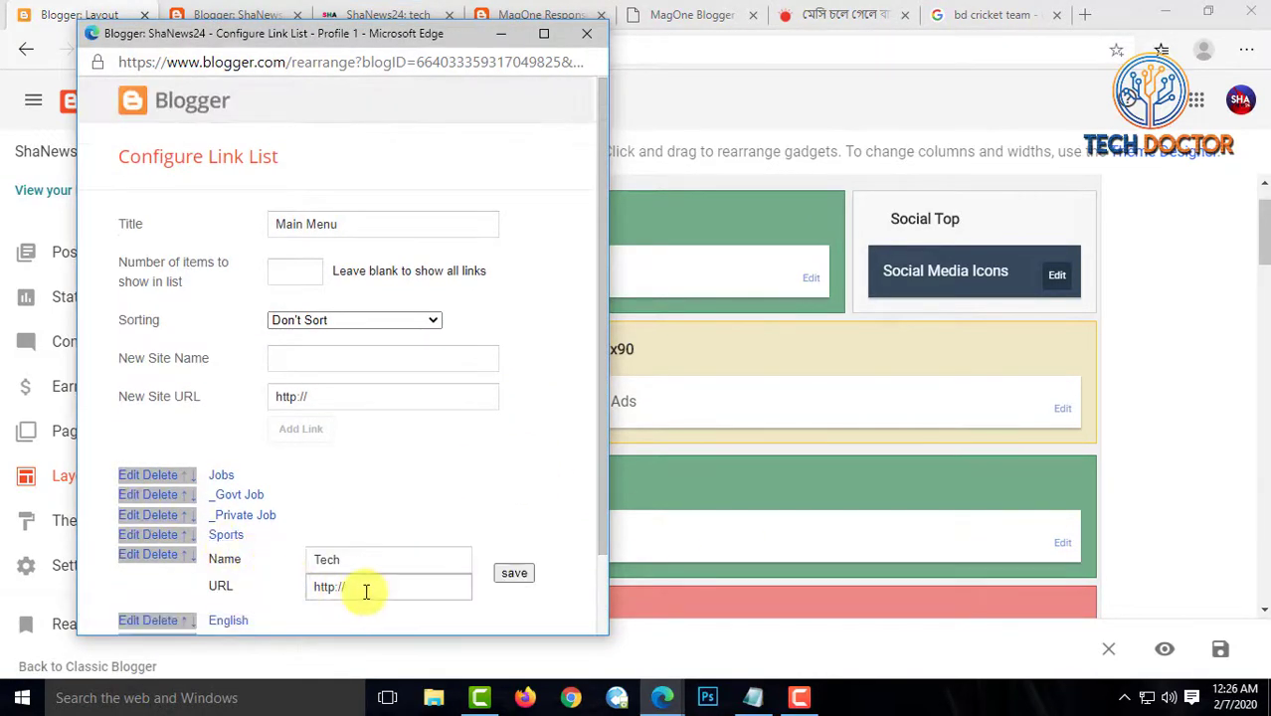
left_click(326, 587)
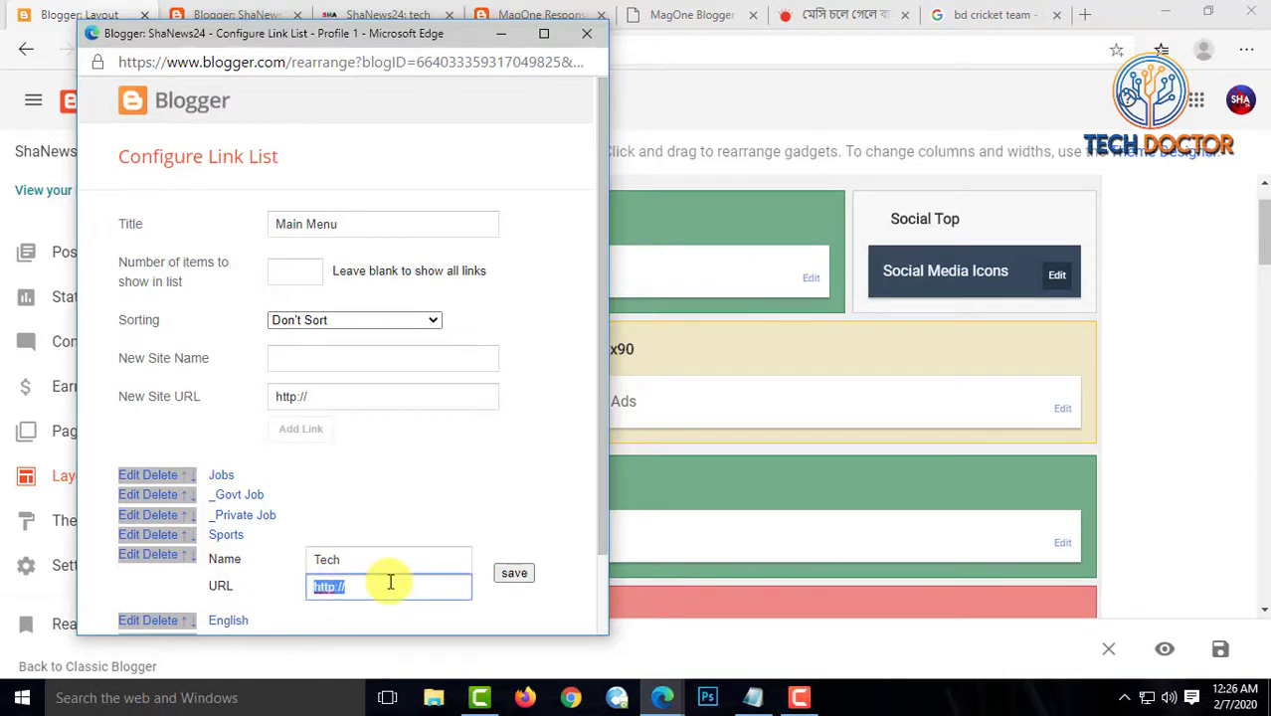
left_click(516, 575)
left_click(152, 633)
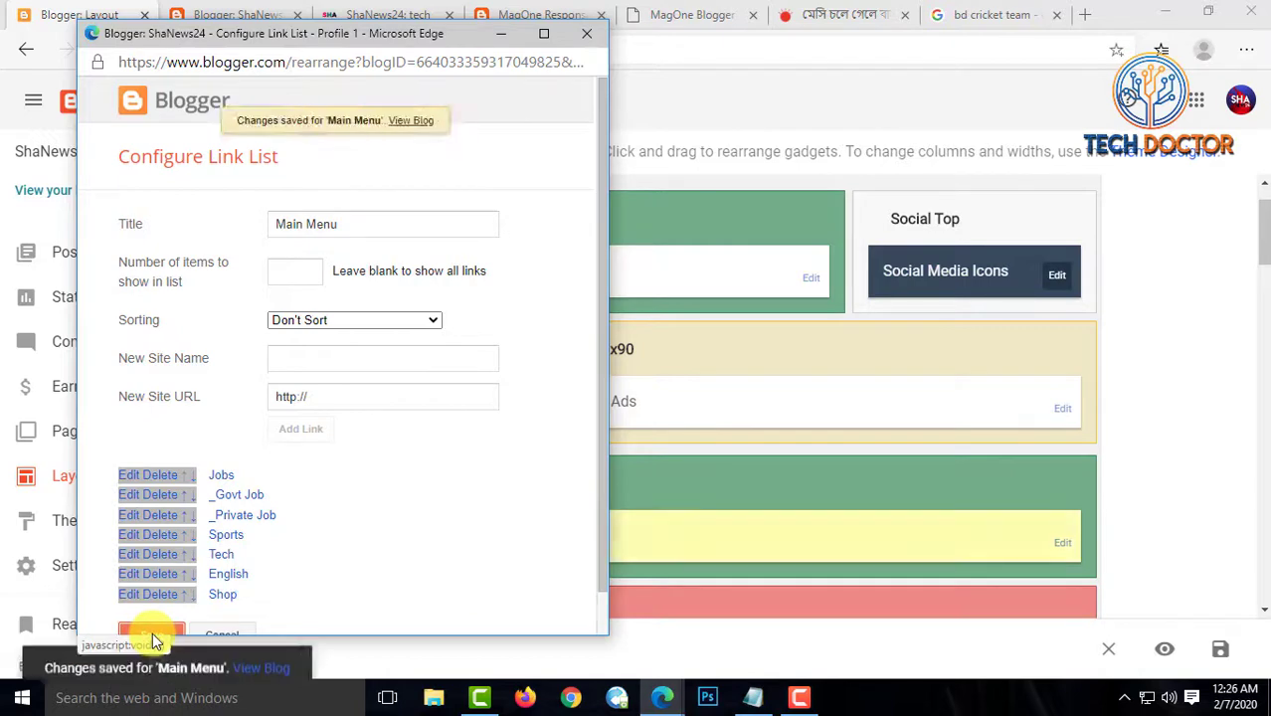
Reload the live blog's homepage, test the Tech and Shop links in its main menu, and close the blog tab
left_click(340, 14)
mouse_move(199, 264)
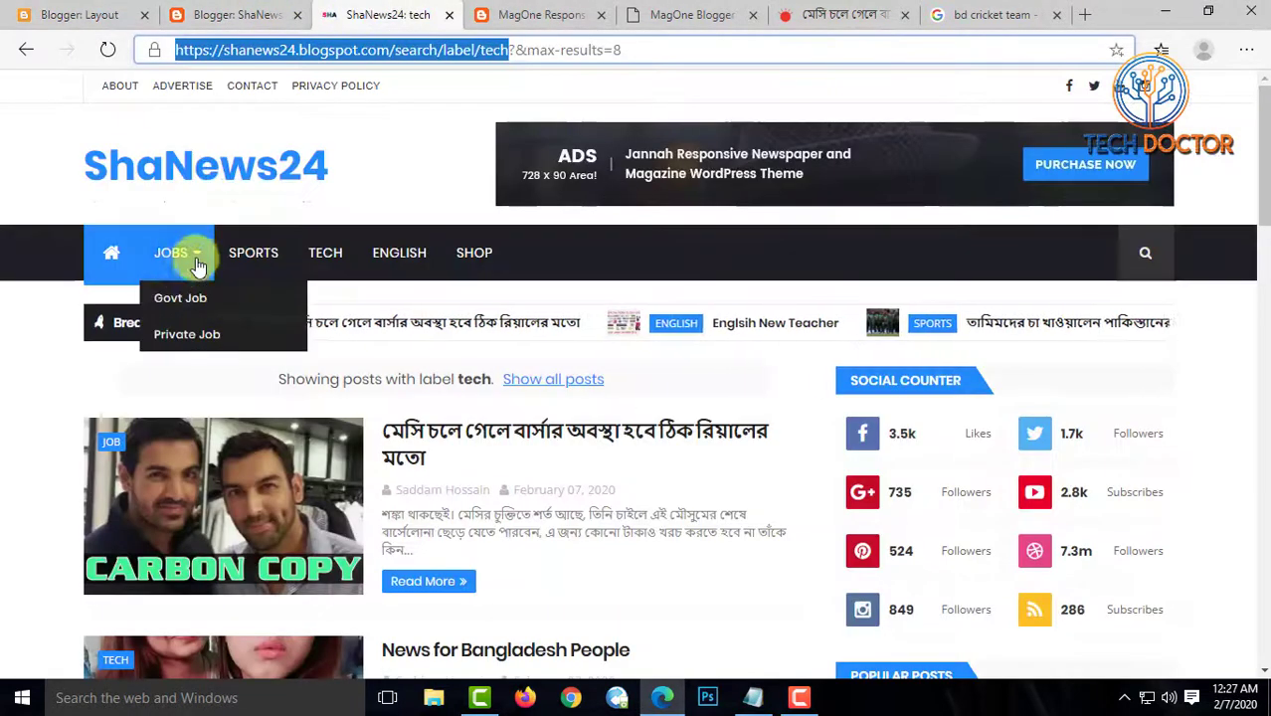
left_click(107, 49)
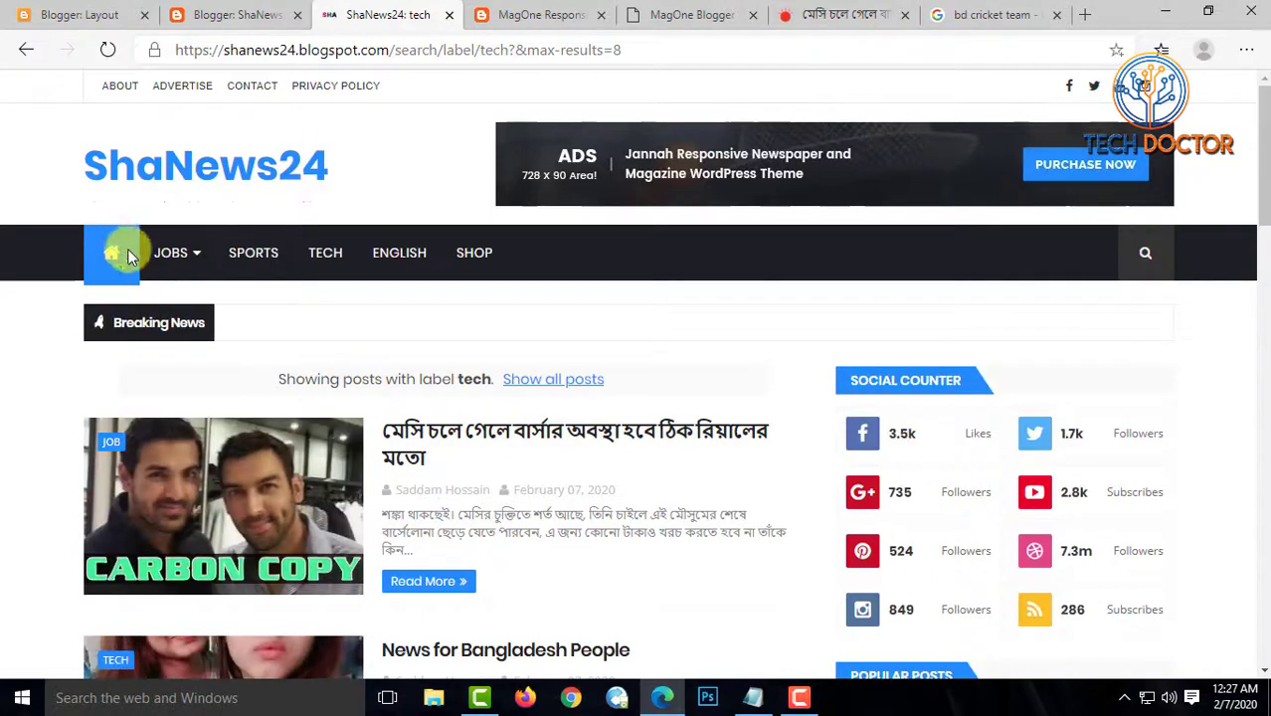
left_click(151, 169)
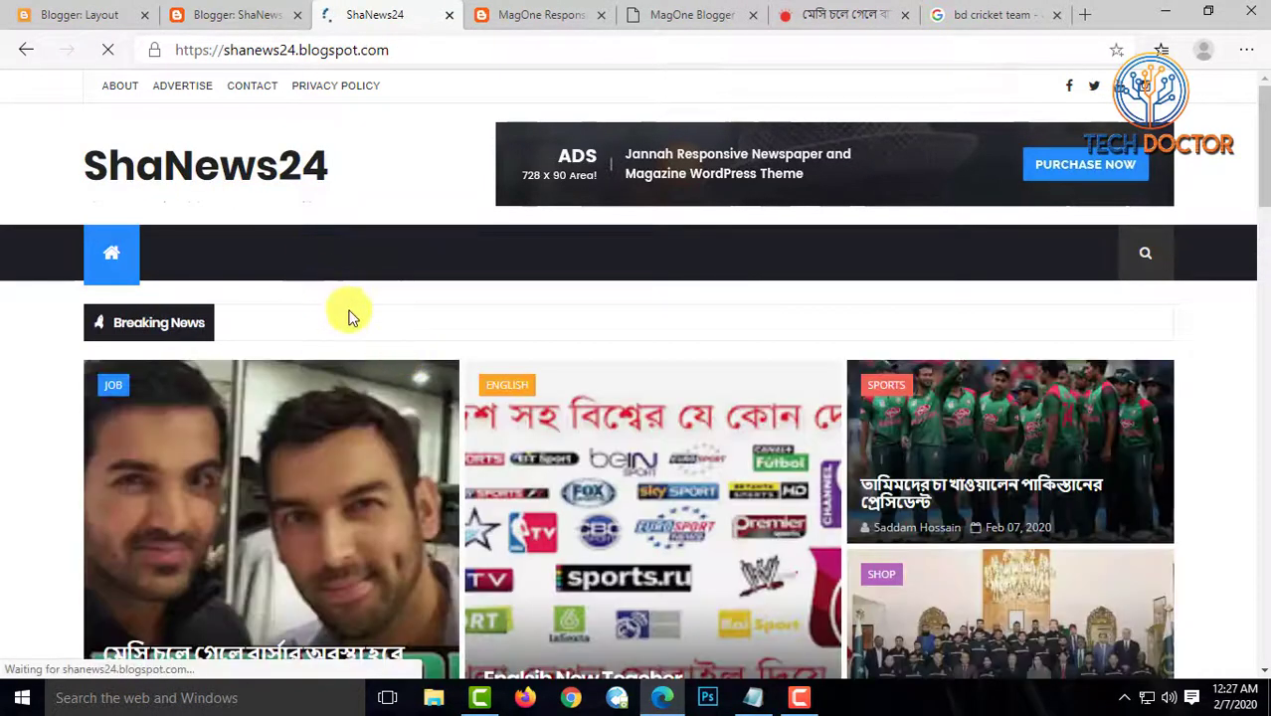
left_click(332, 263)
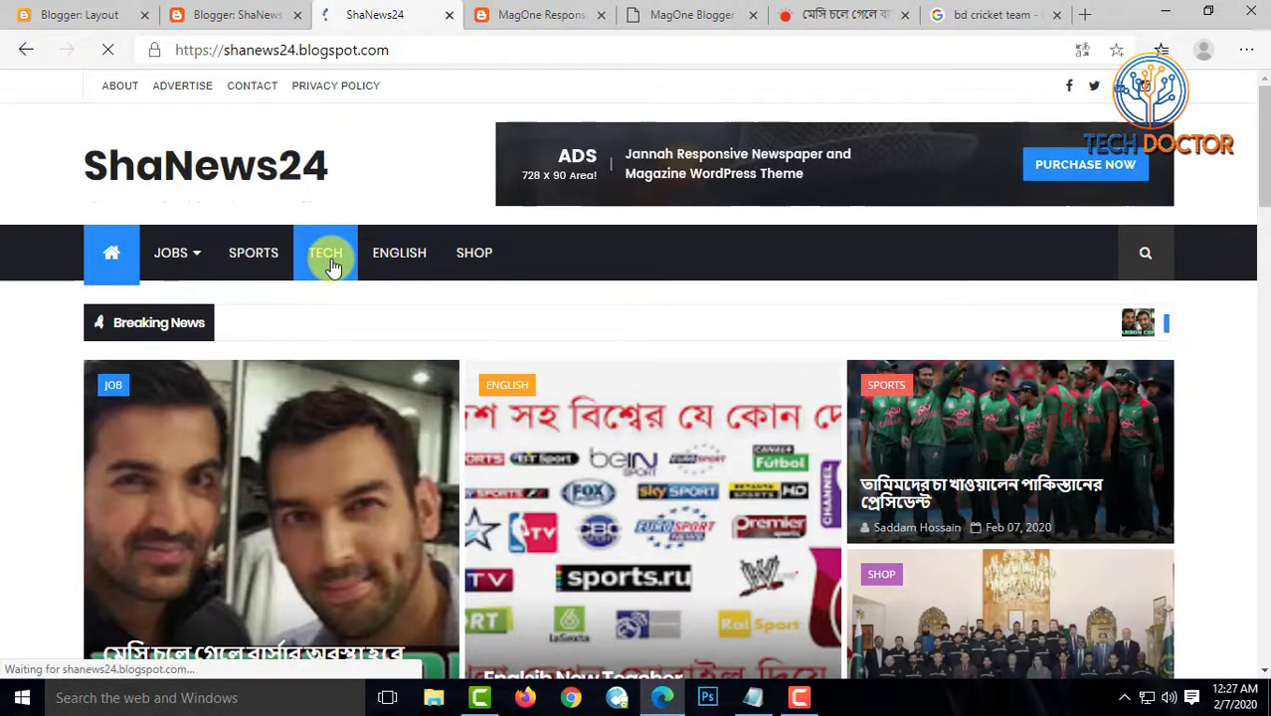
scroll(594, 397, "down", 3)
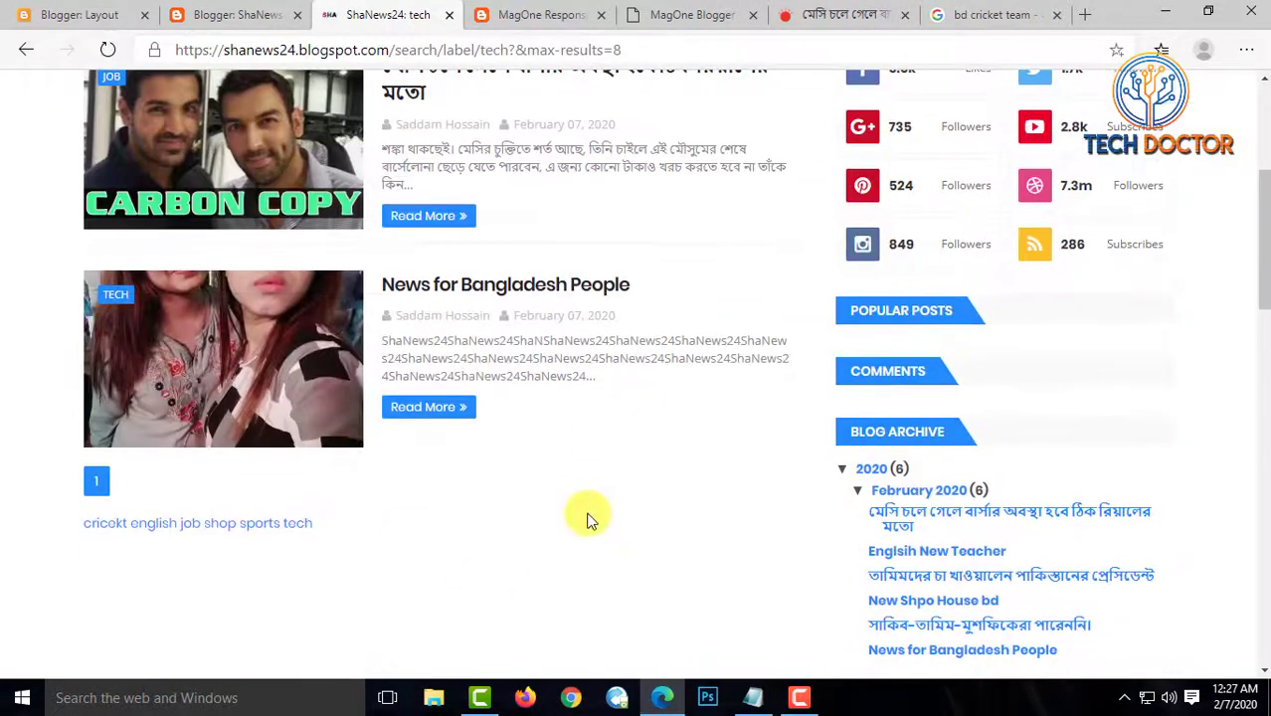
scroll(596, 515, "up", 5)
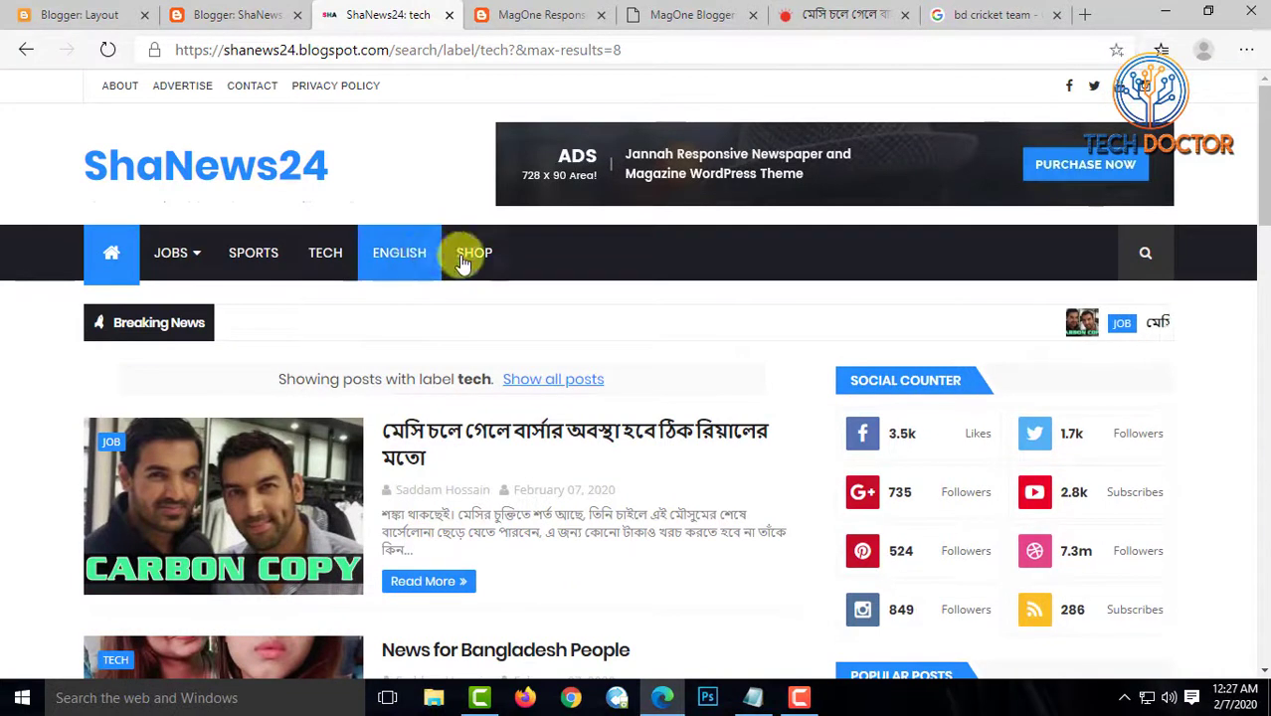
left_click(463, 260)
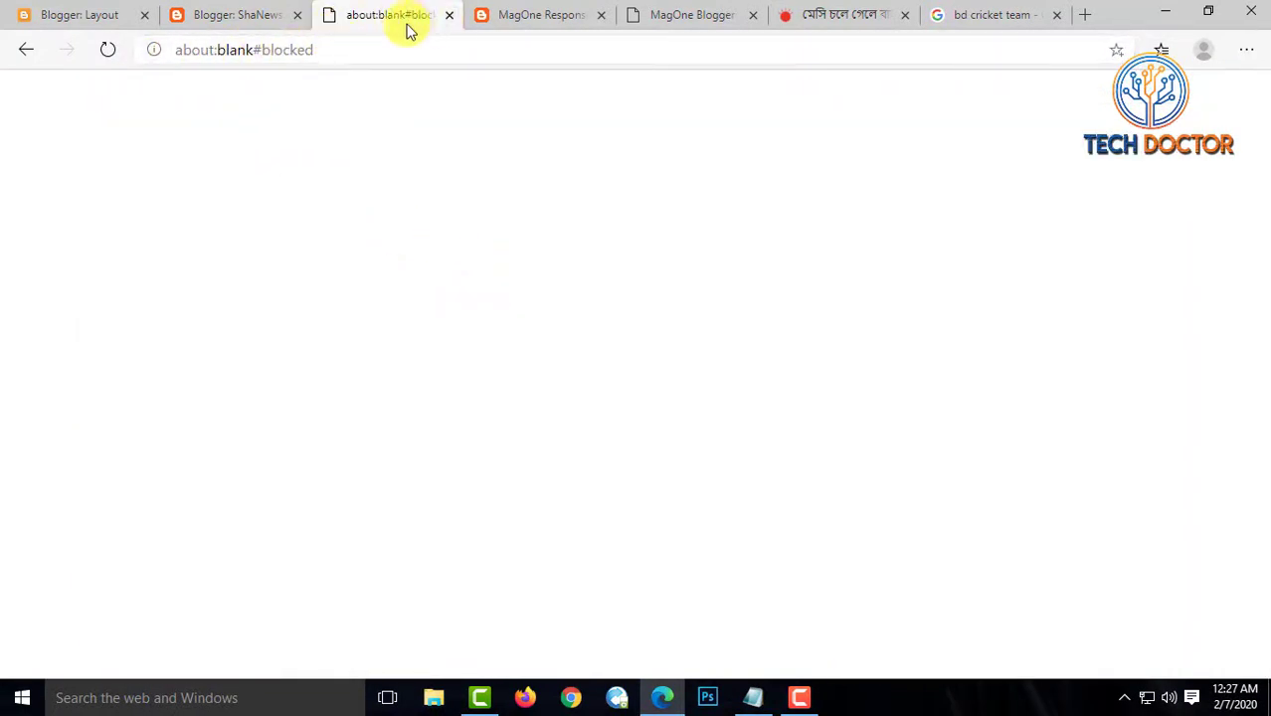
left_click(450, 16)
scroll(1094, 298, "down", 10)
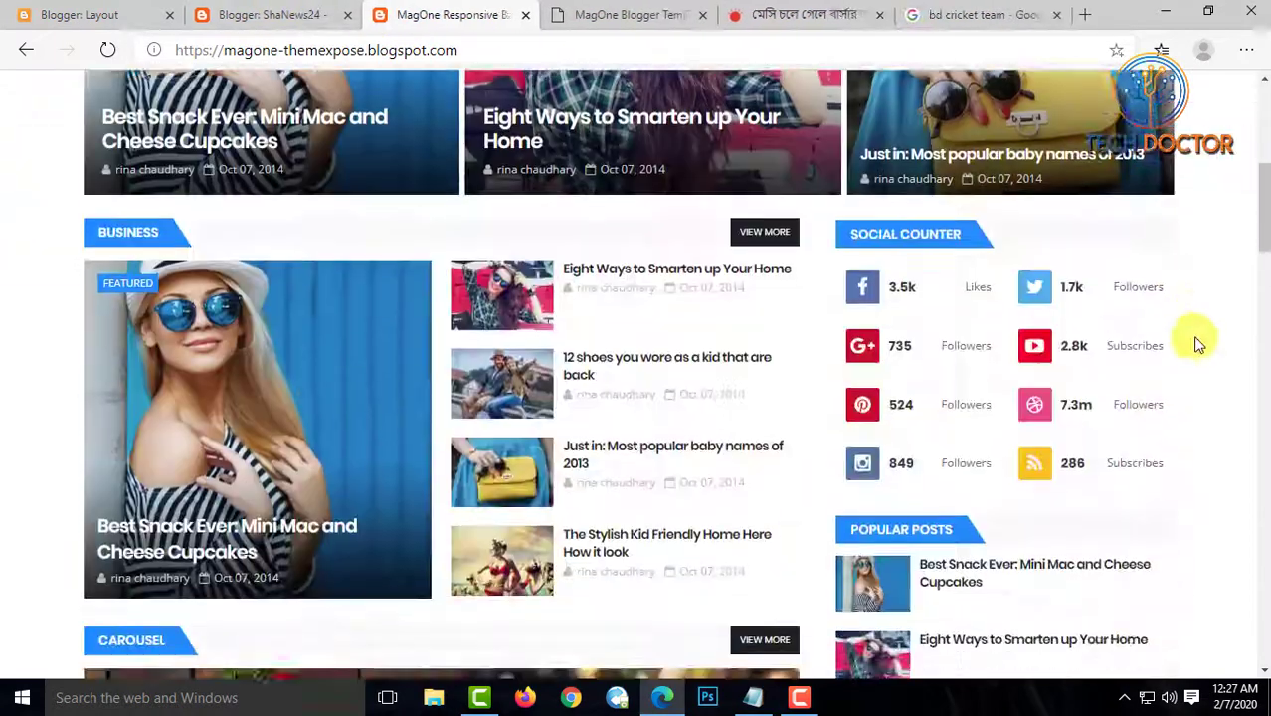
scroll(1168, 371, "down", 15)
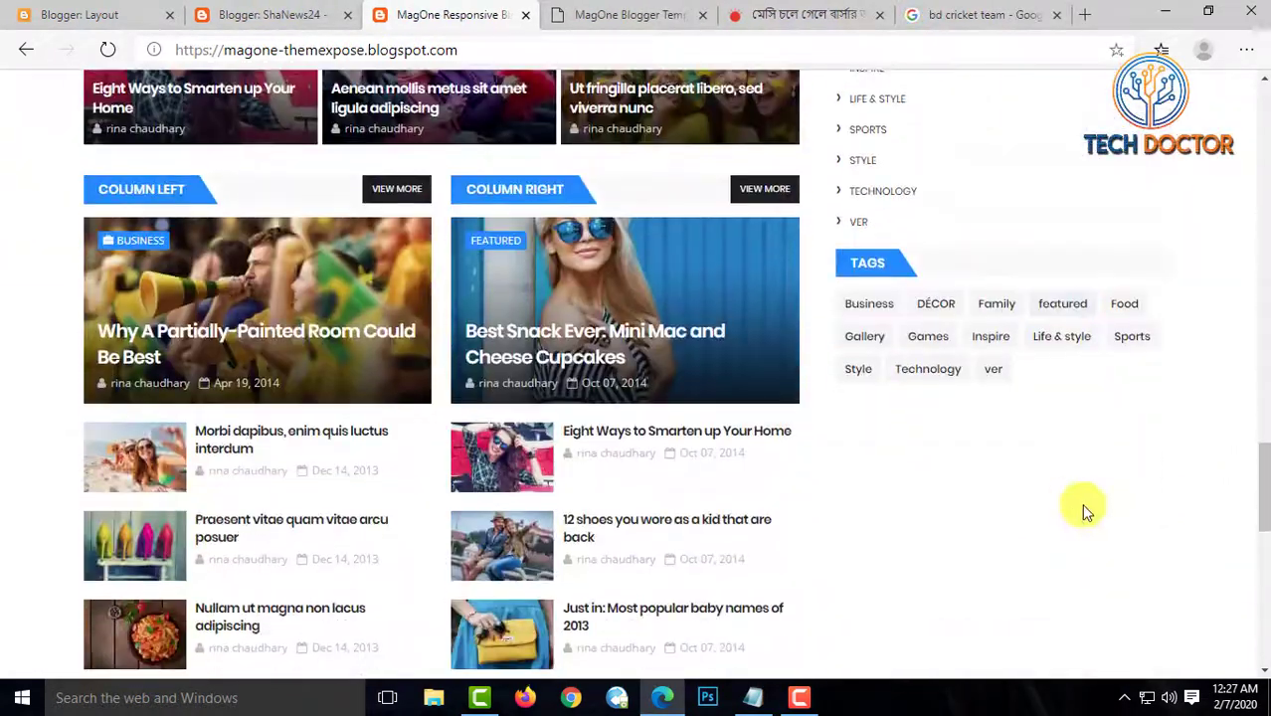
scroll(959, 458, "down", 7)
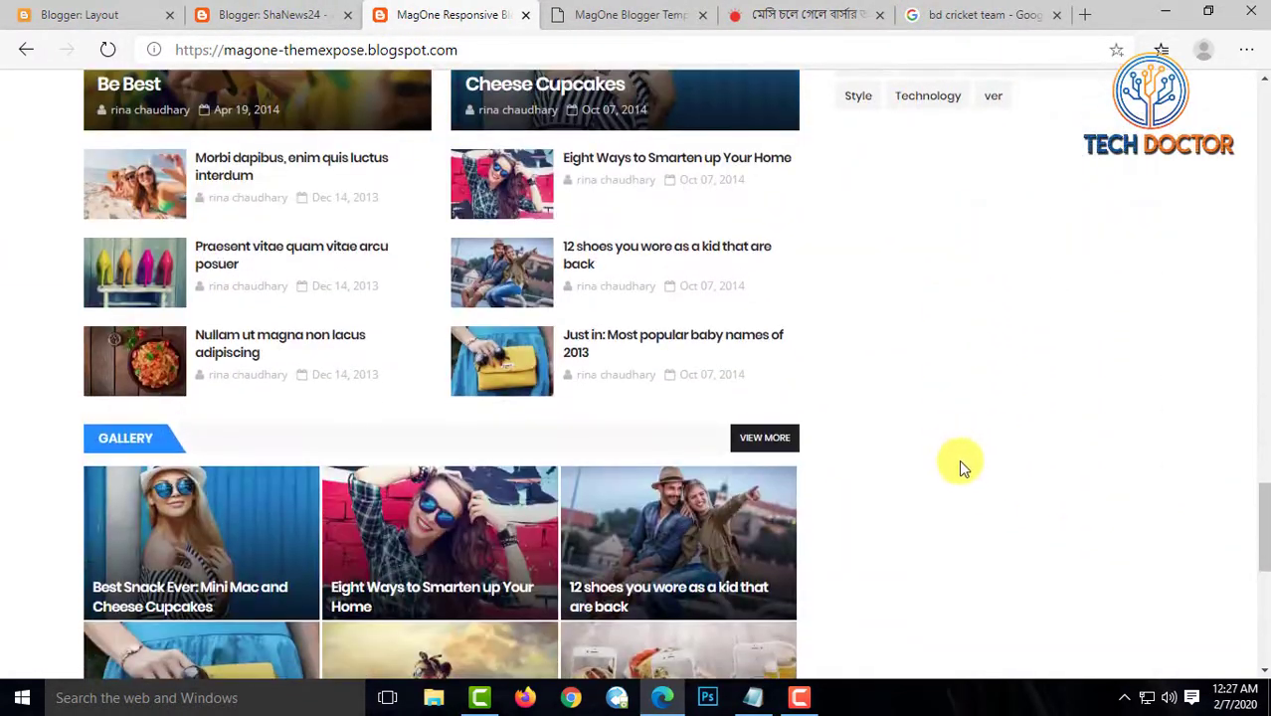
scroll(973, 476, "up", 9)
scroll(648, 318, "up", 3)
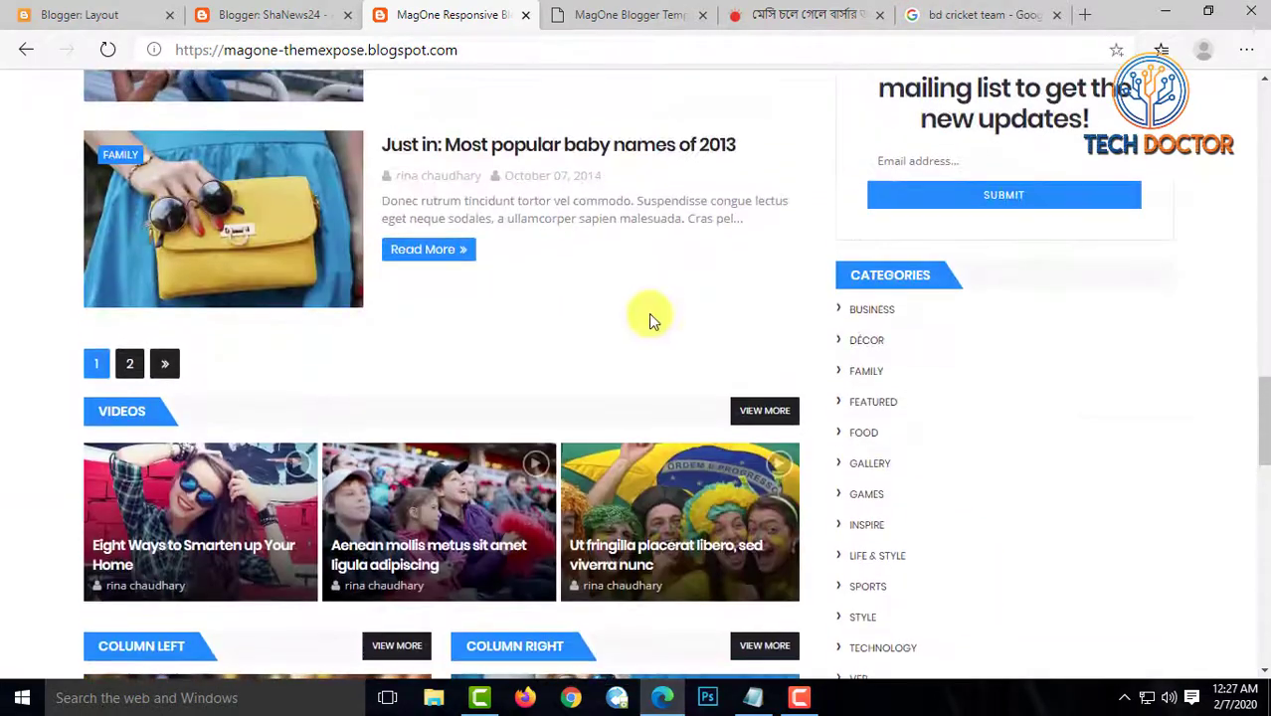
left_click(261, 14)
View the live blog from the layout page, open its shop label page from the tag list and copy the address up to "/search/label/shop"
left_click(103, 14)
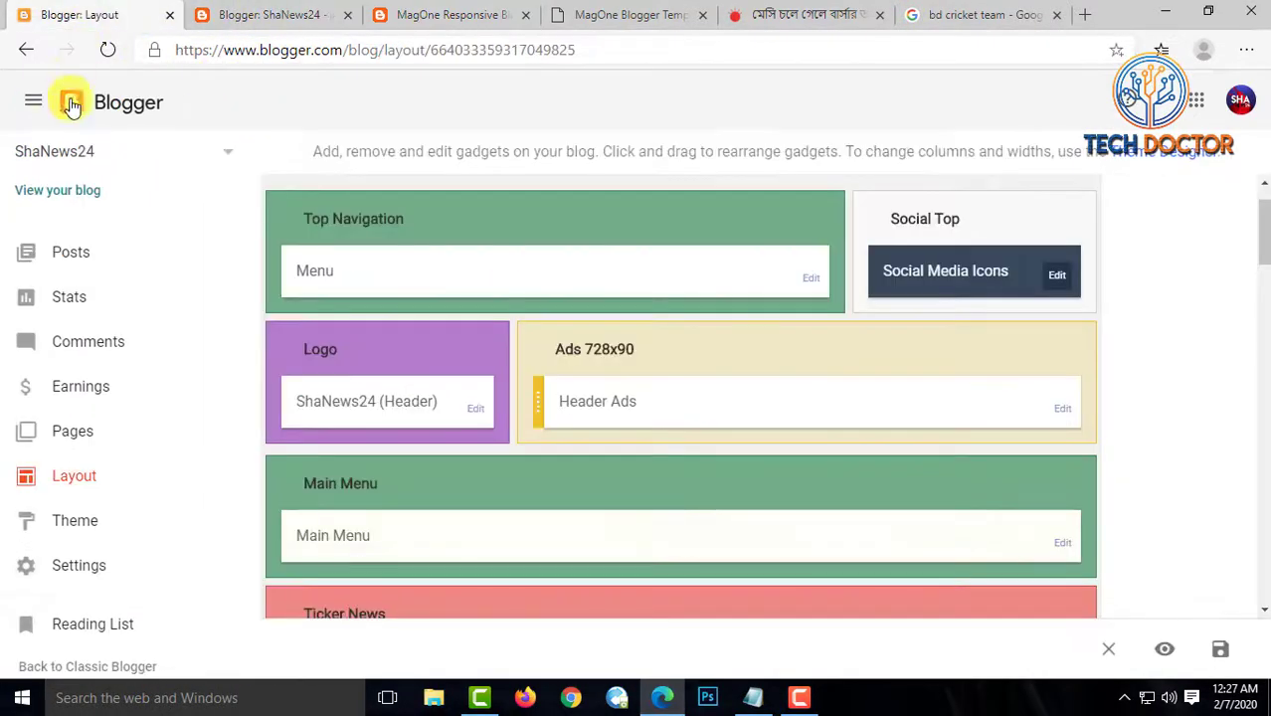
left_click(62, 190)
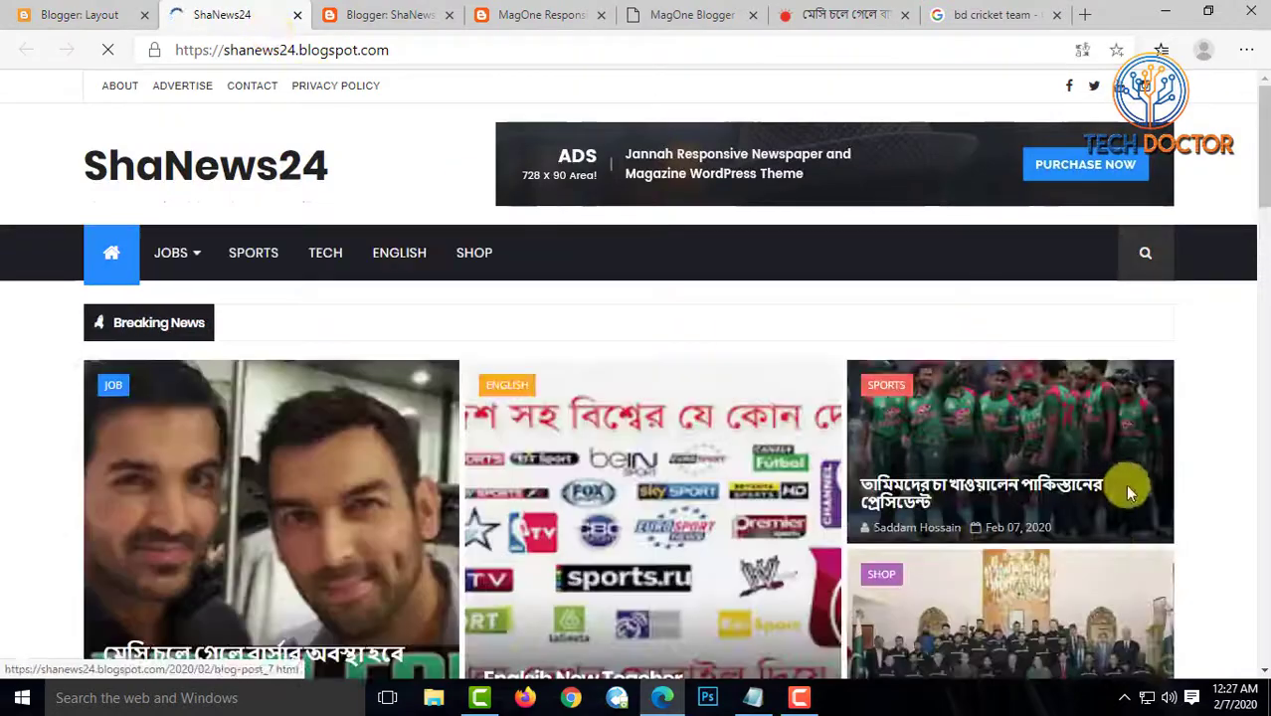
scroll(1128, 482, "down", 15)
scroll(1137, 484, "down", 2)
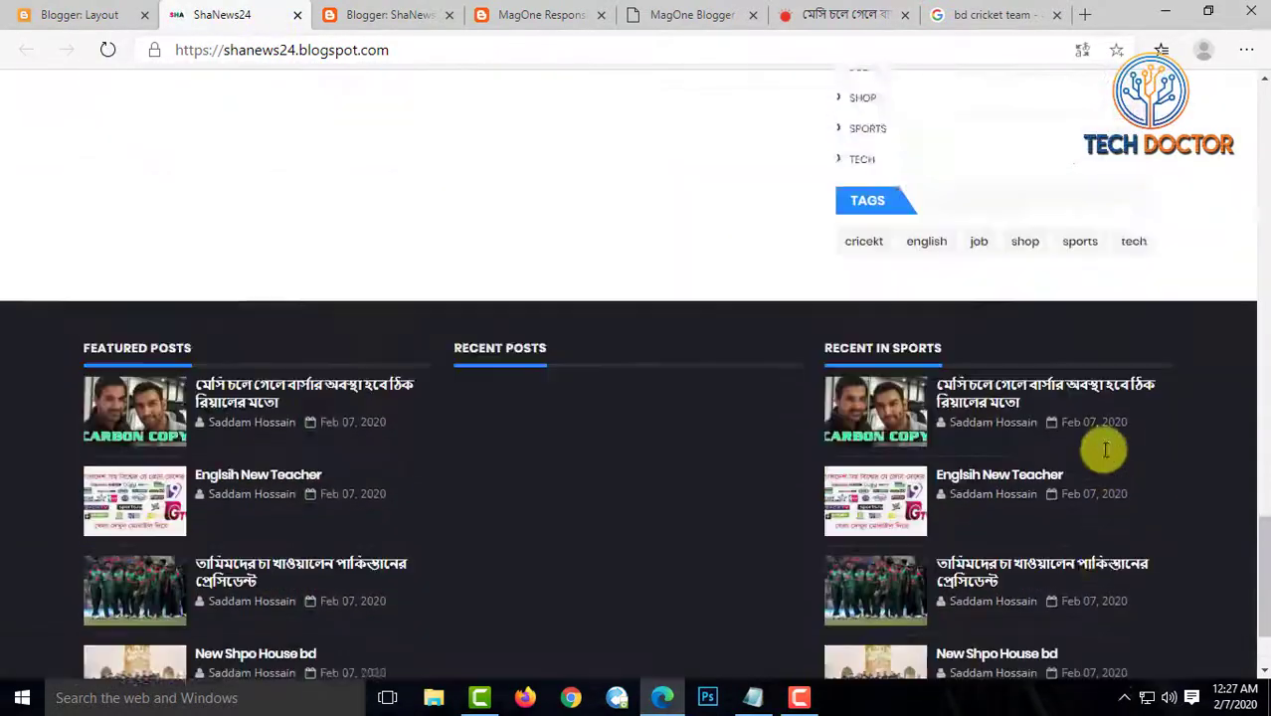
scroll(1101, 446, "up", 2)
left_click(1022, 398)
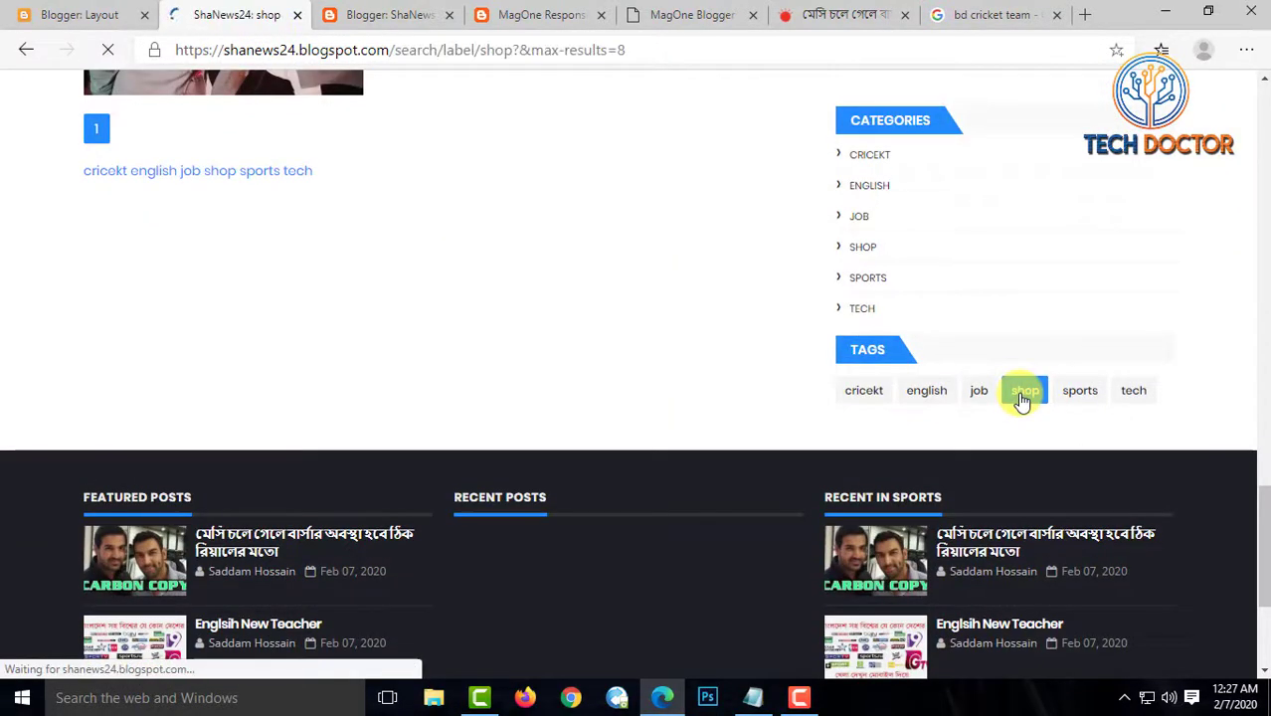
scroll(542, 461, "down", 1)
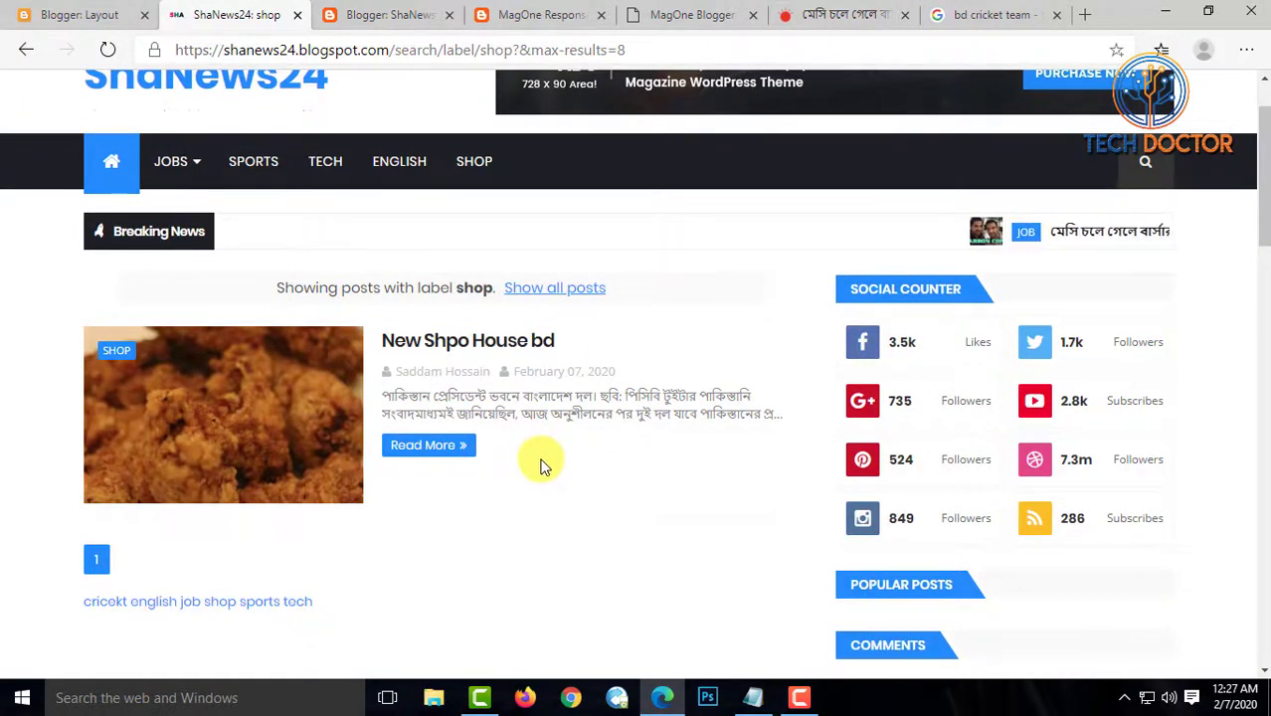
scroll(542, 464, "down", 5)
scroll(549, 458, "up", 6)
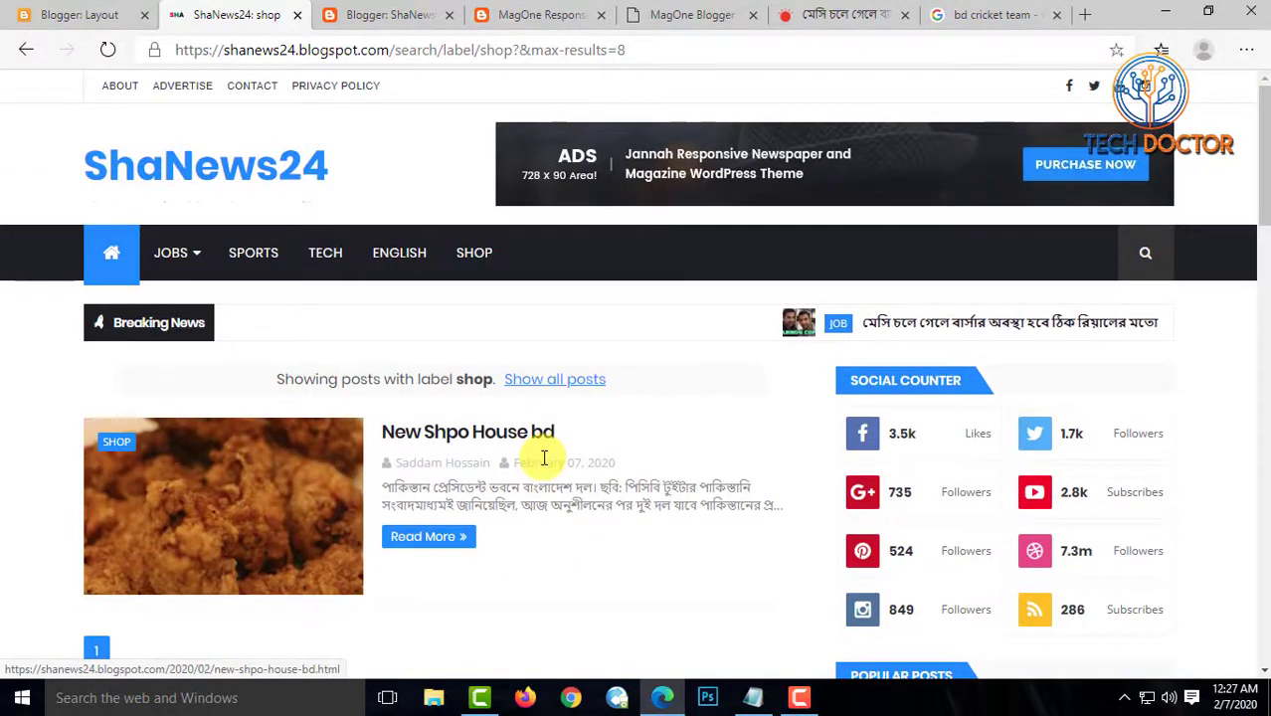
left_click_drag(514, 49, 162, 48)
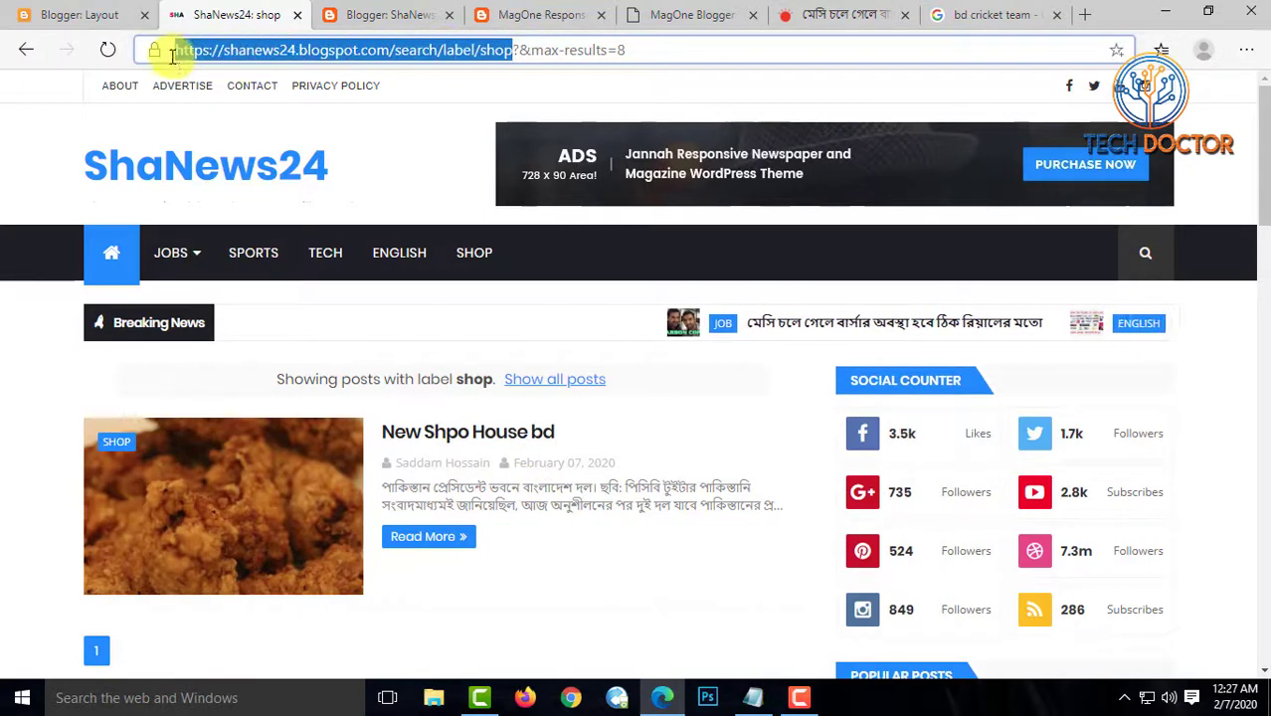
left_click(94, 12)
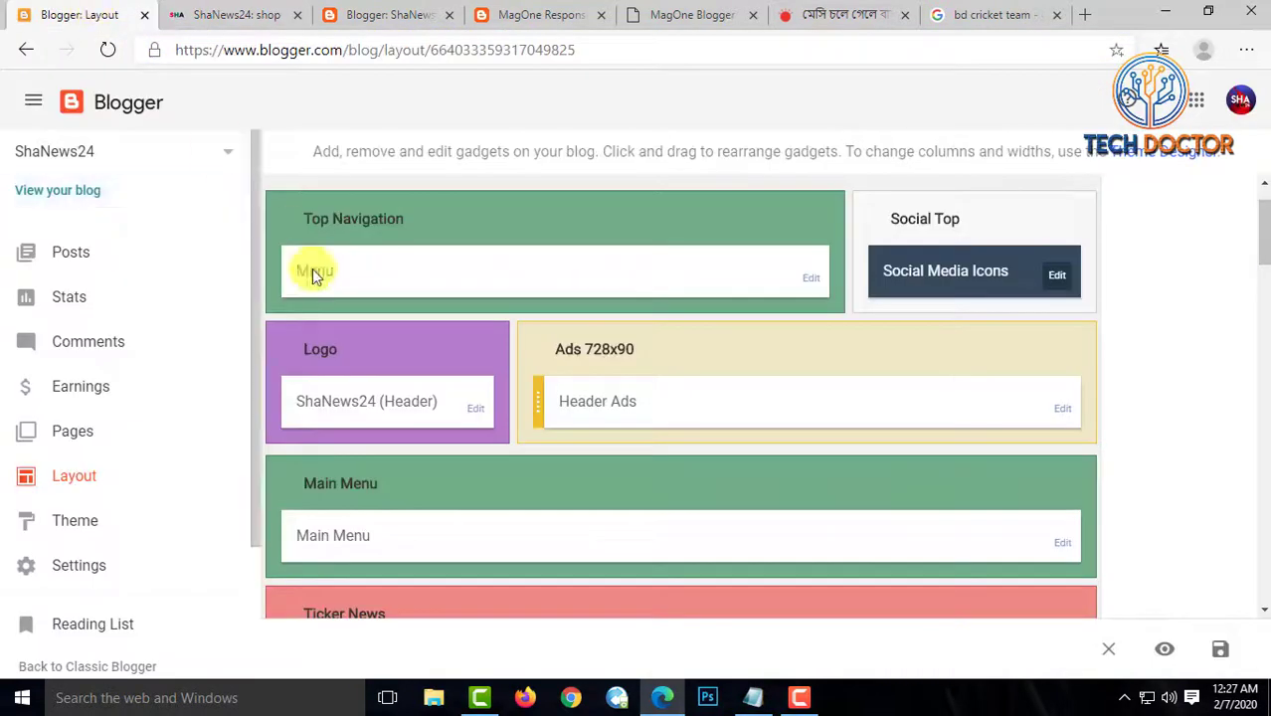
left_click(1064, 547)
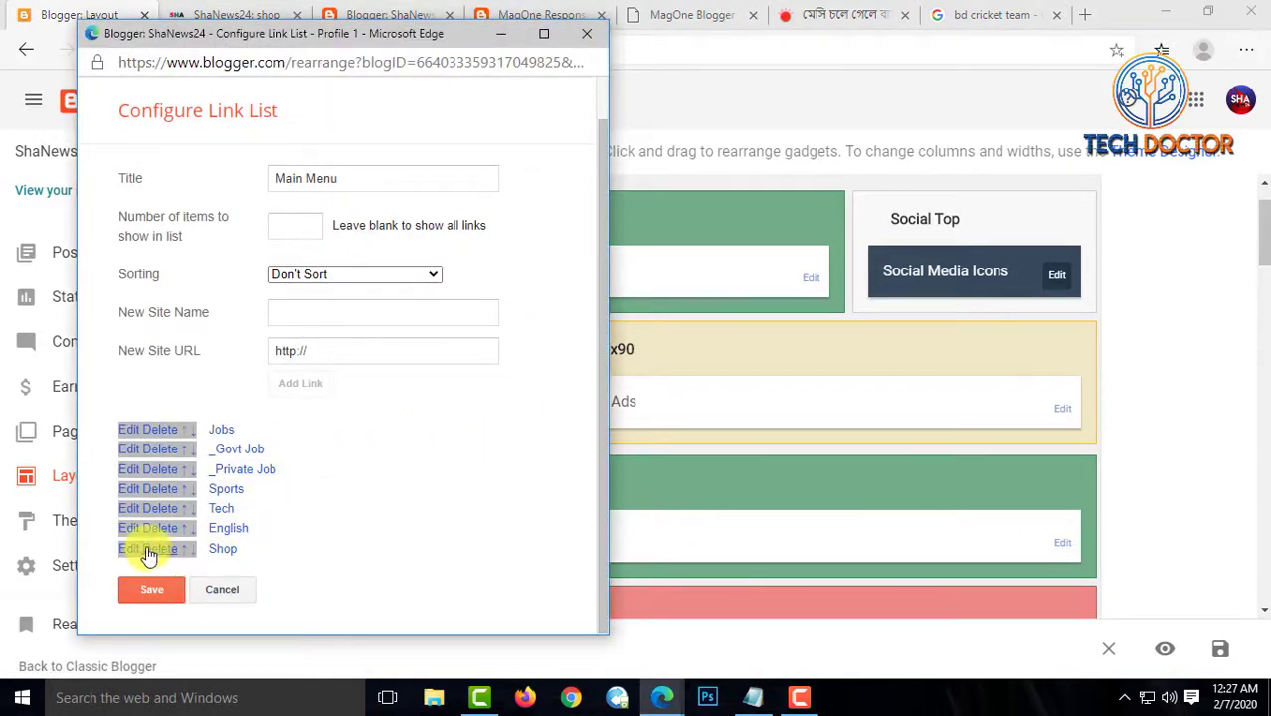
left_click(131, 552)
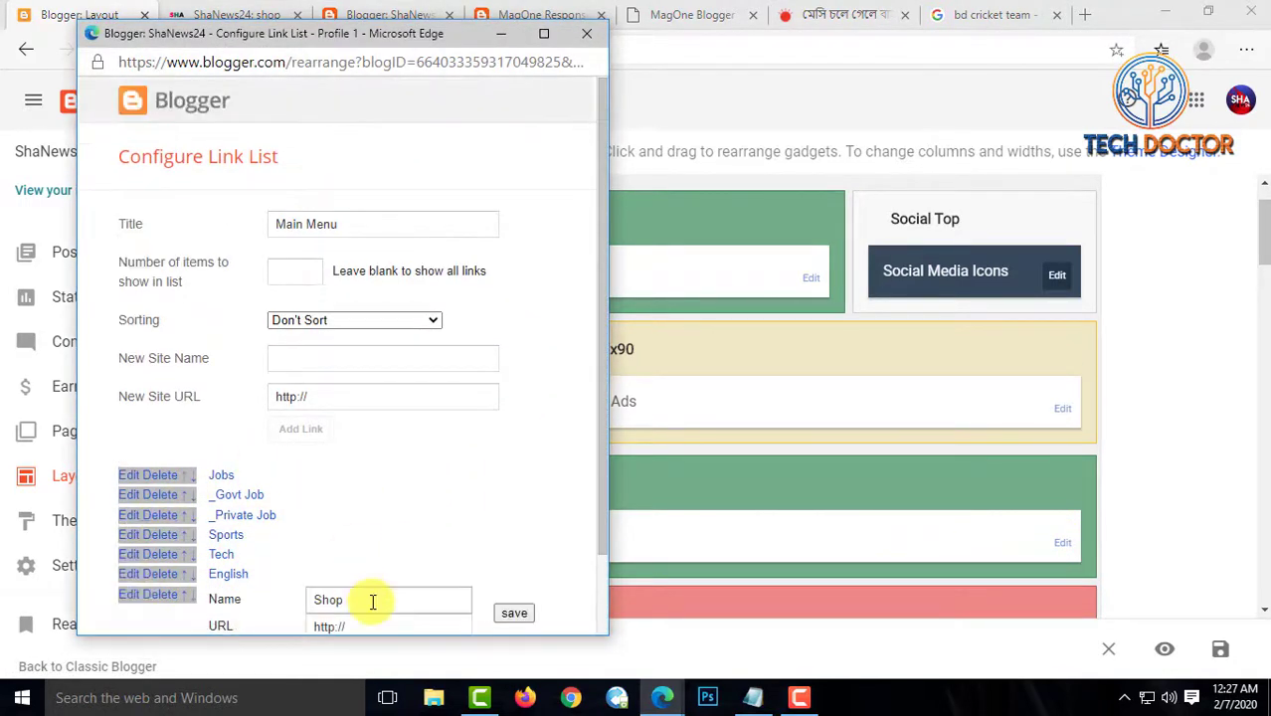
scroll(366, 595, "down", 1)
left_click(326, 534)
key("ctrl+v")
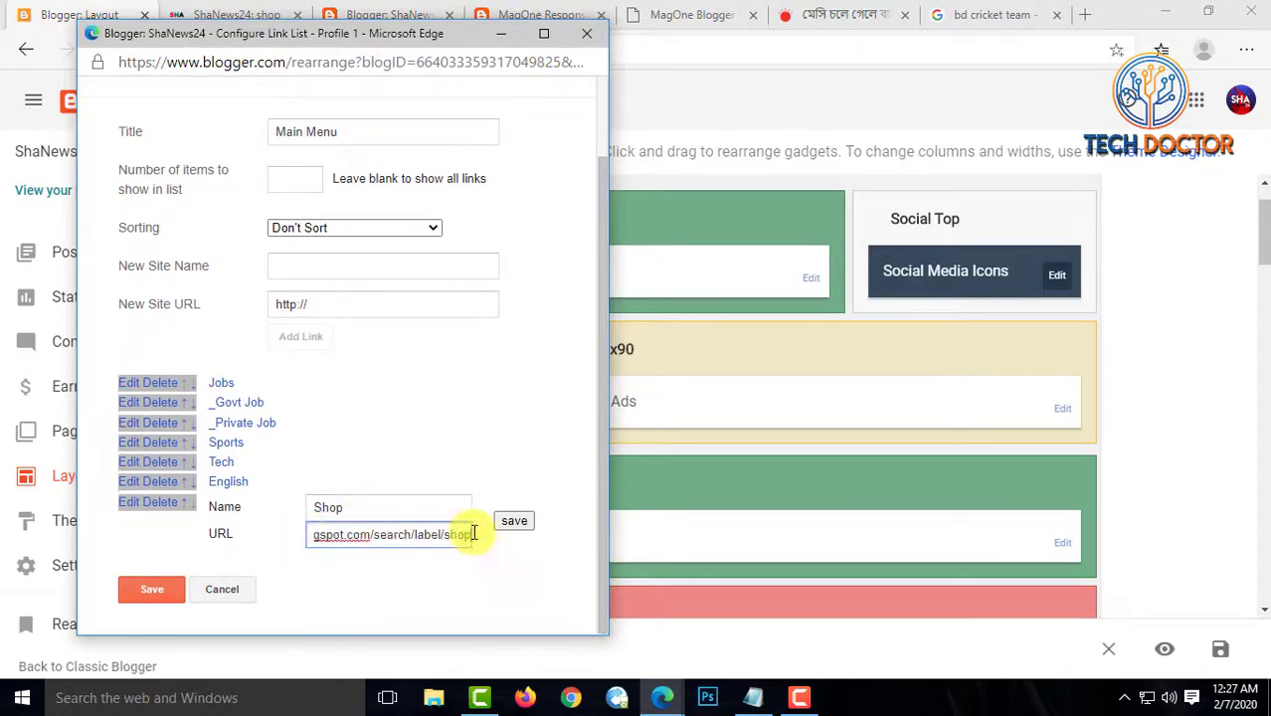
left_click(513, 523)
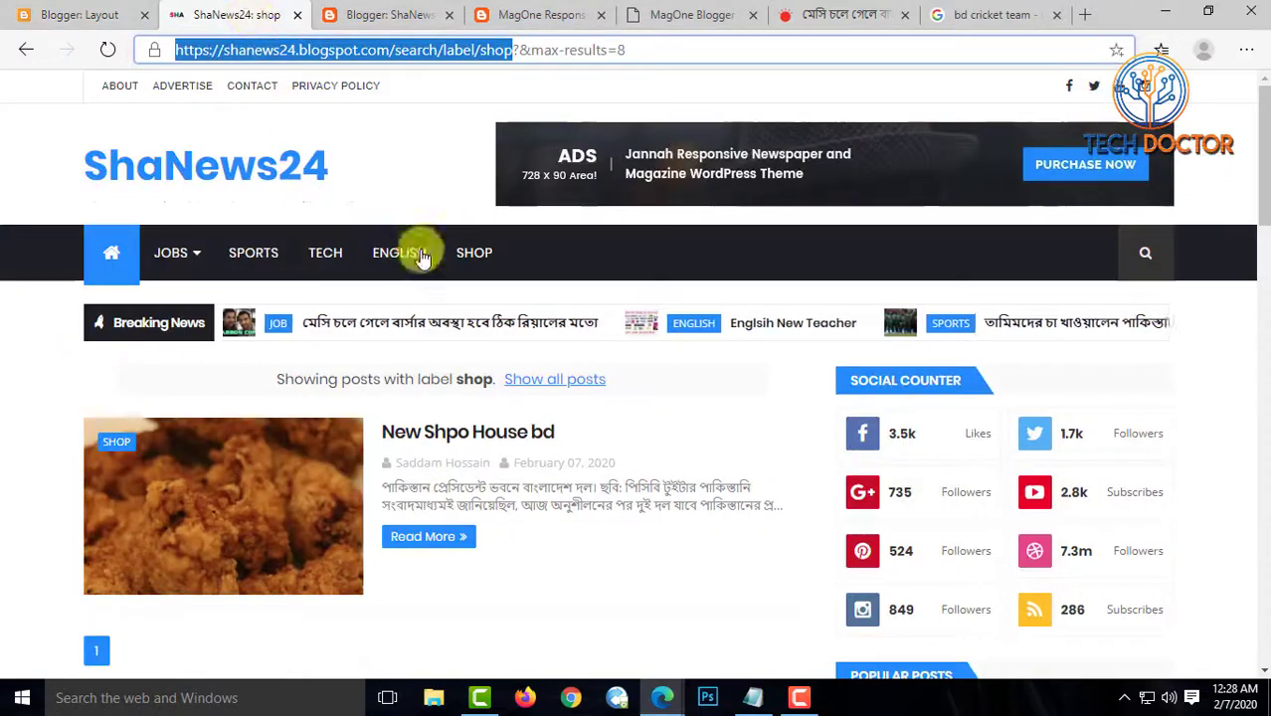
Open the english label page from the live blog's tag list and copy its address up to "/search/label/english"
scroll(1087, 376, "down", 10)
scroll(1091, 412, "down", 5)
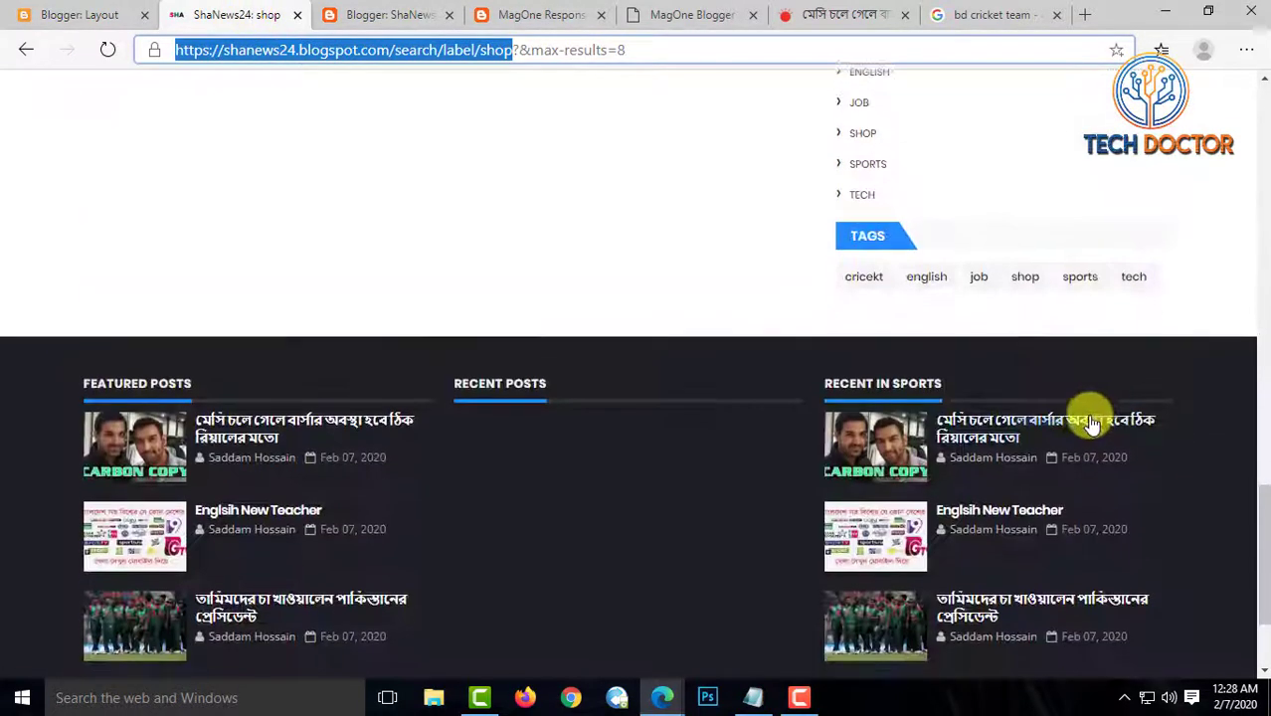
left_click(925, 278)
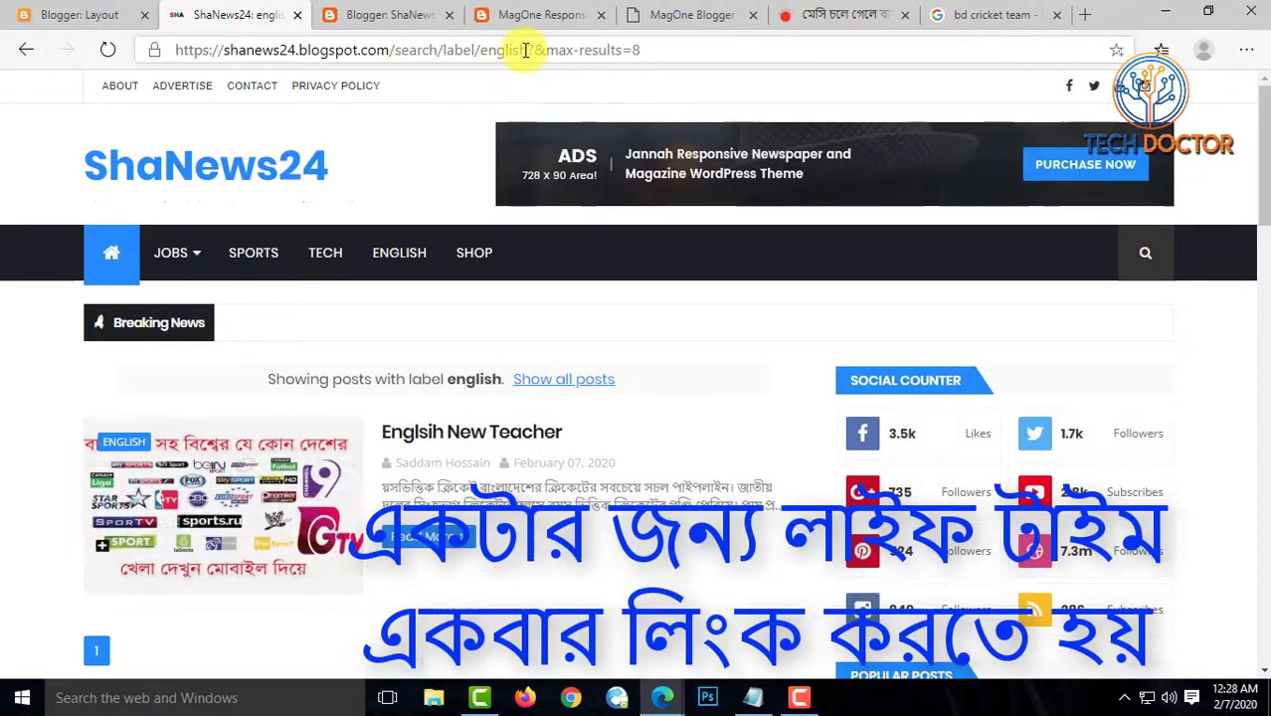
left_click_drag(525, 50, 187, 57)
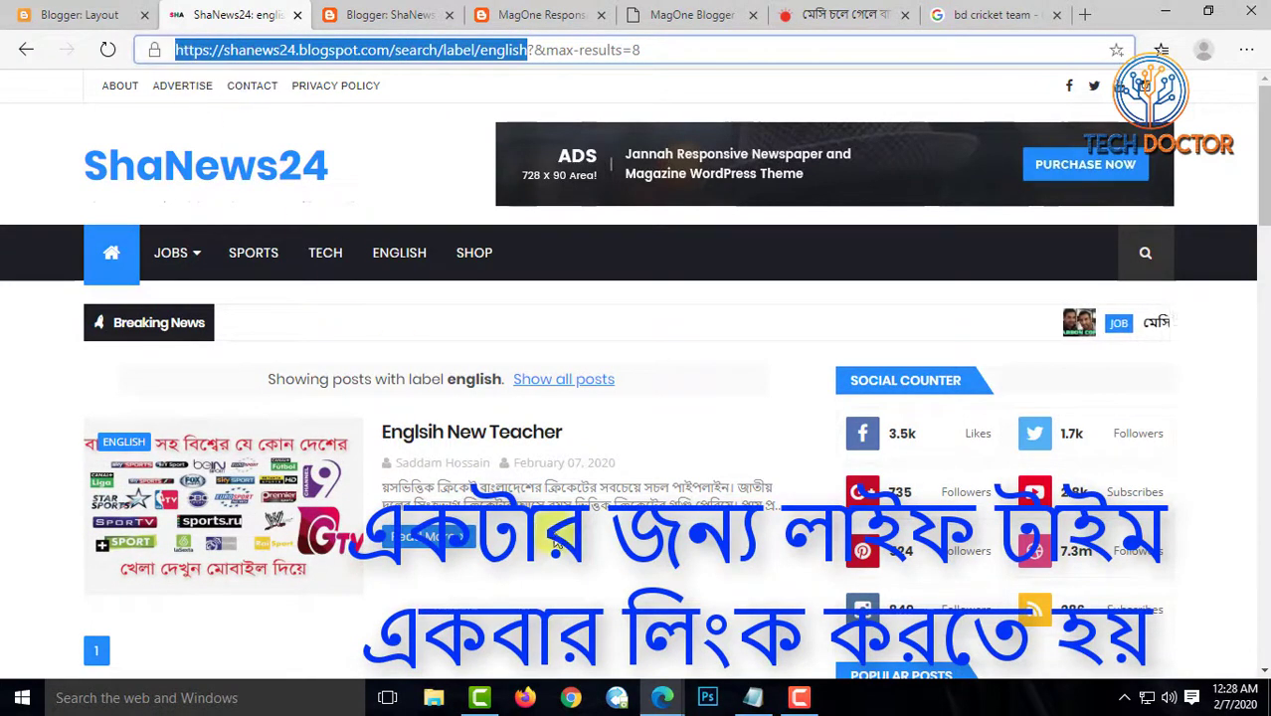
mouse_move(669, 704)
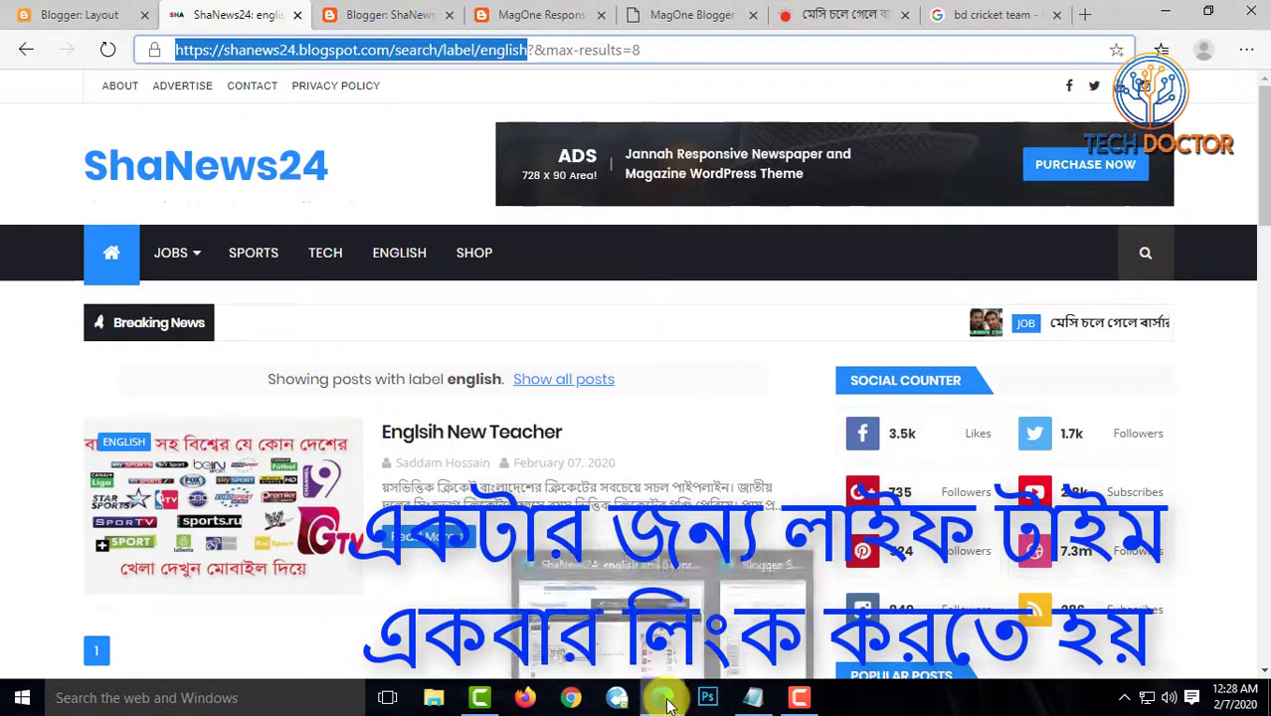
left_click(716, 592)
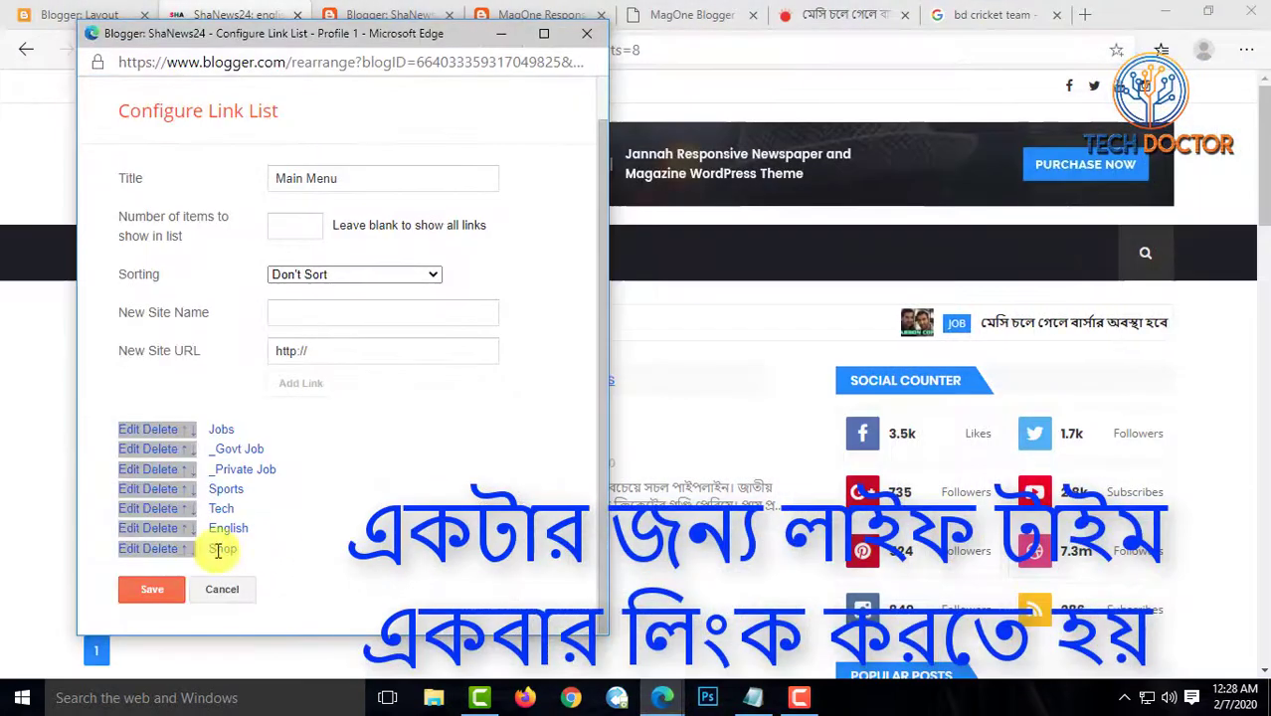
left_click(133, 528)
triple_click(310, 604)
key("ctrl+v")
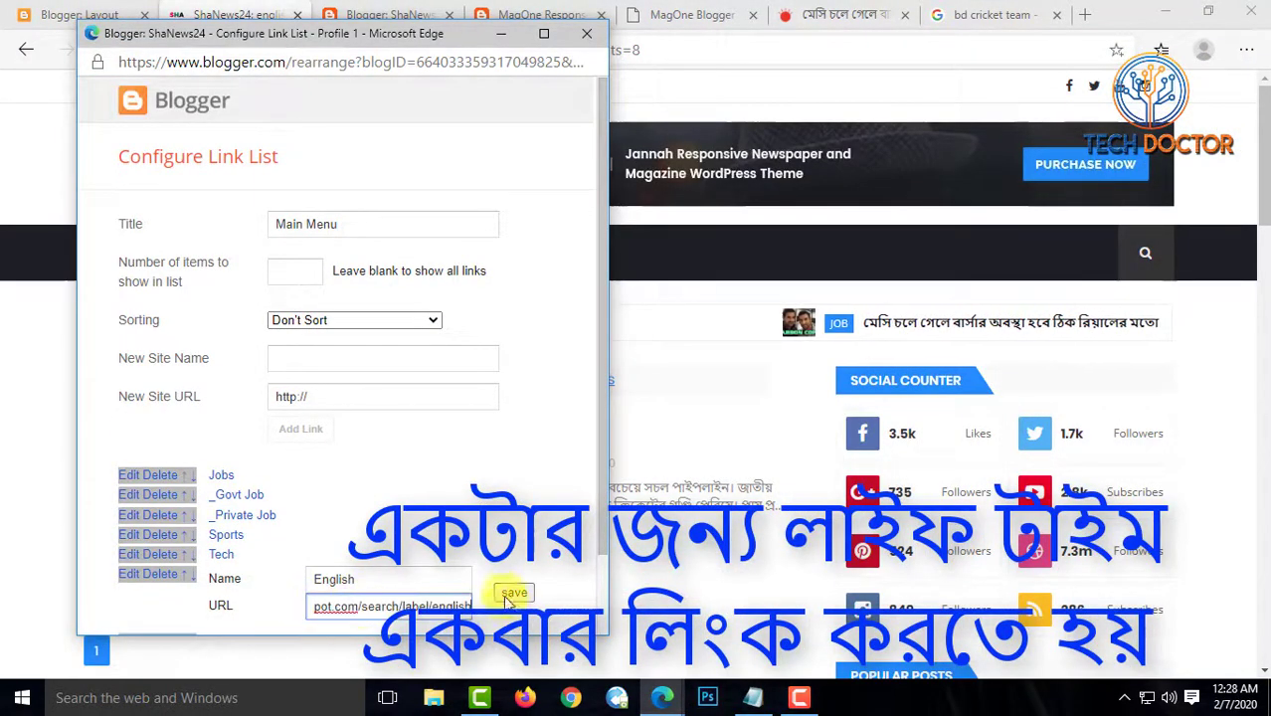
left_click(508, 593)
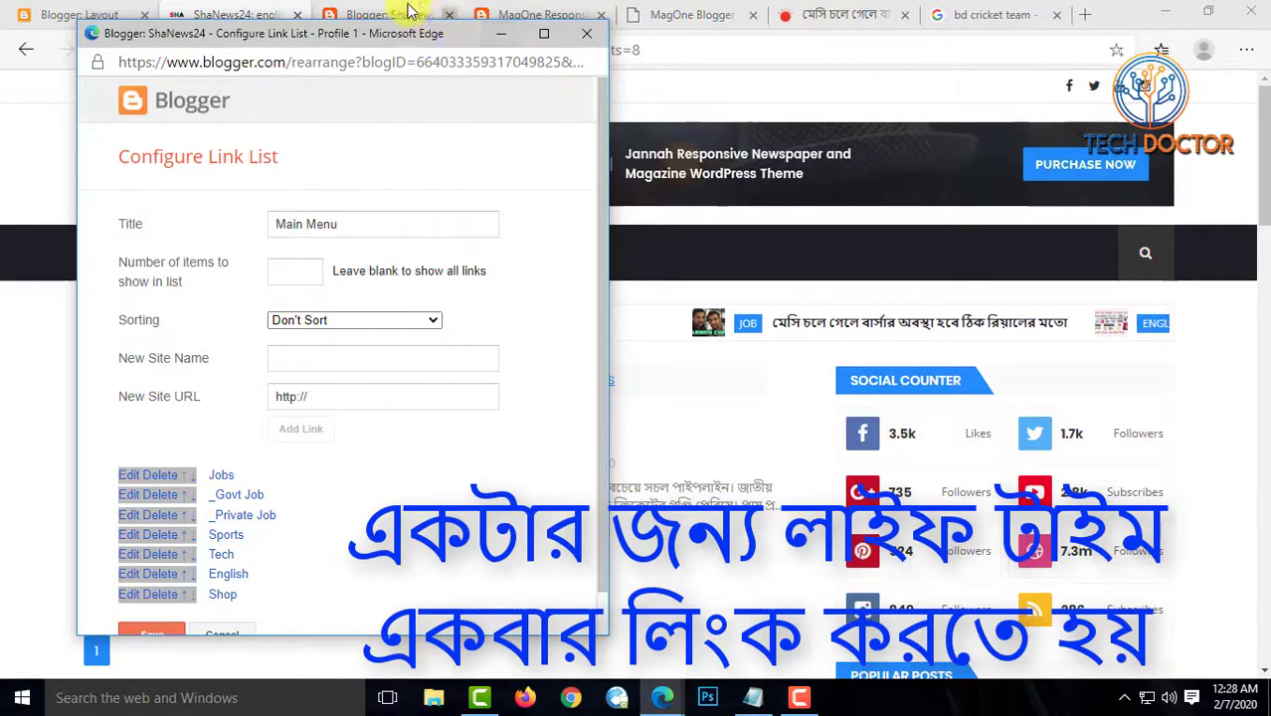
Open the sports label page from the live blog's tag list and copy its address up to "/search/label/sports"
left_click(368, 14)
left_click(234, 15)
scroll(1143, 597, "down", 15)
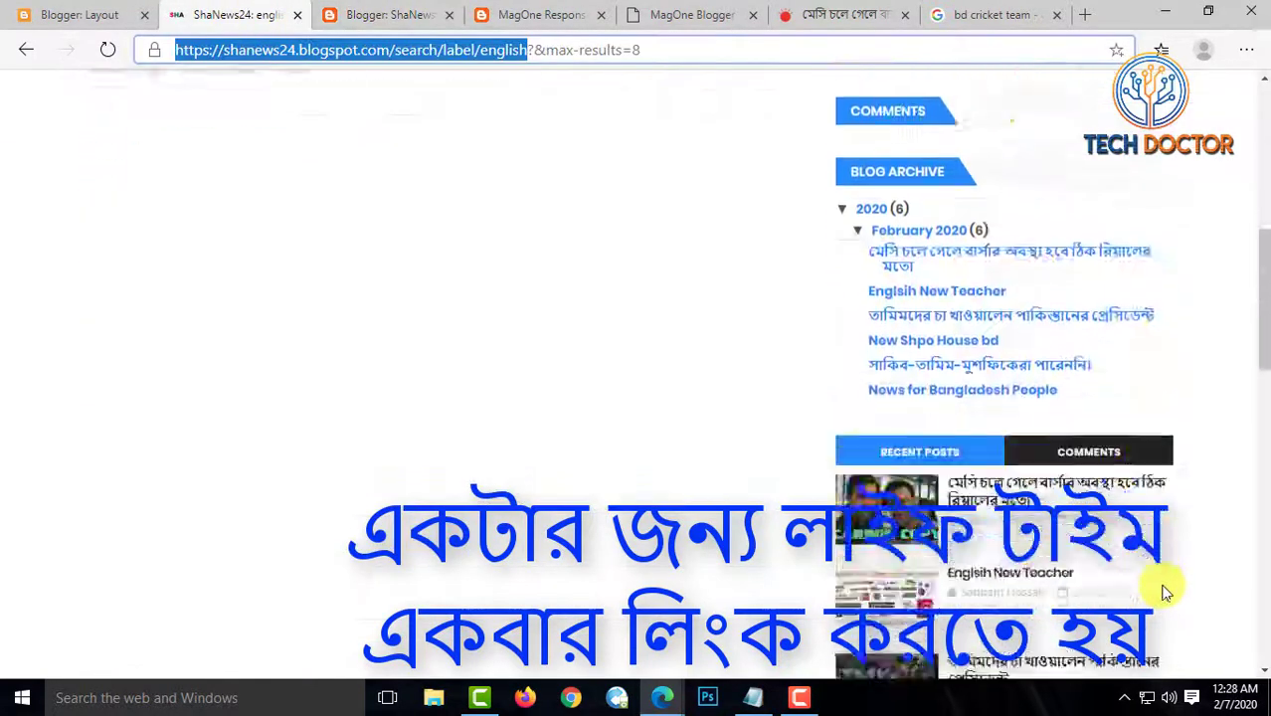
left_click(1094, 467)
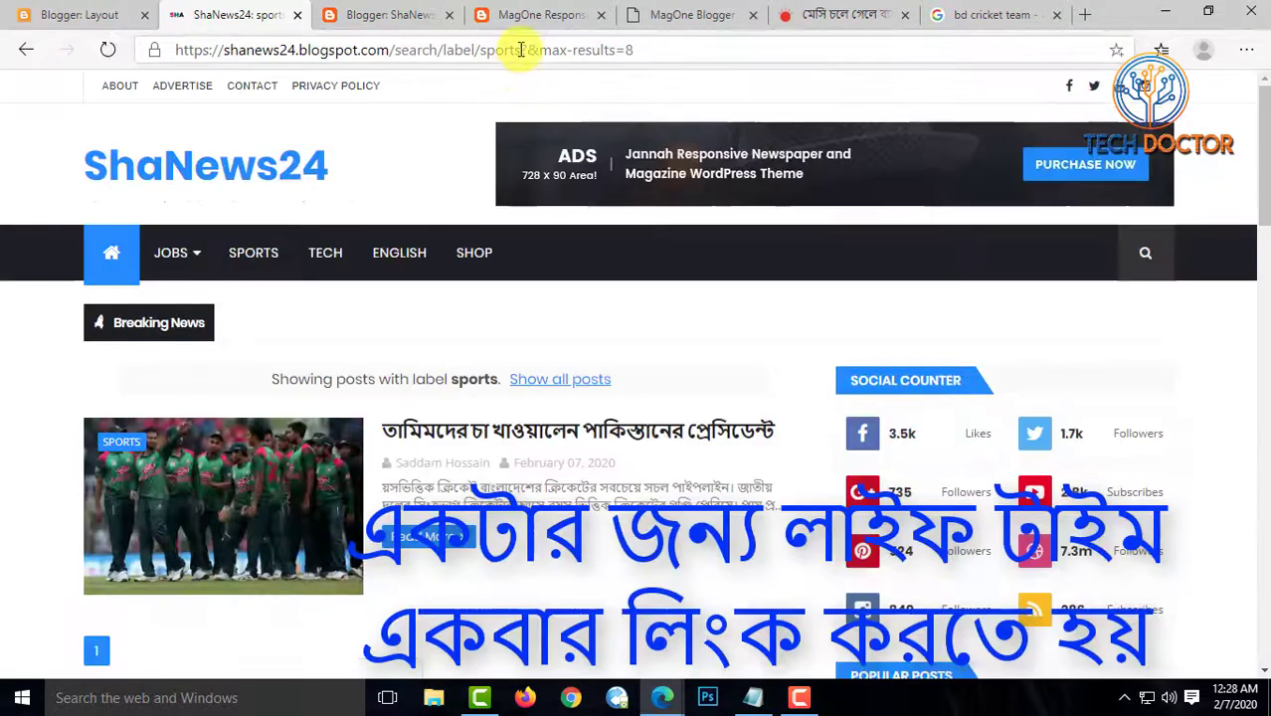
left_click_drag(519, 50, 171, 82)
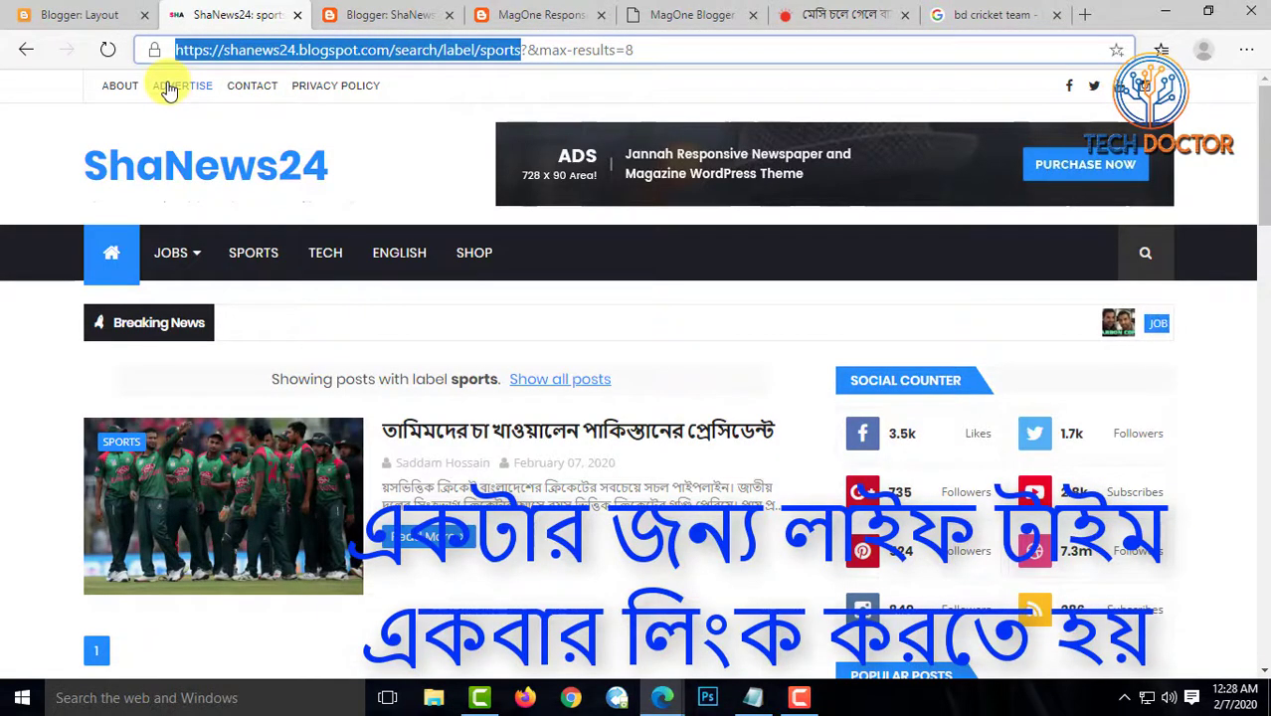
left_click(92, 14)
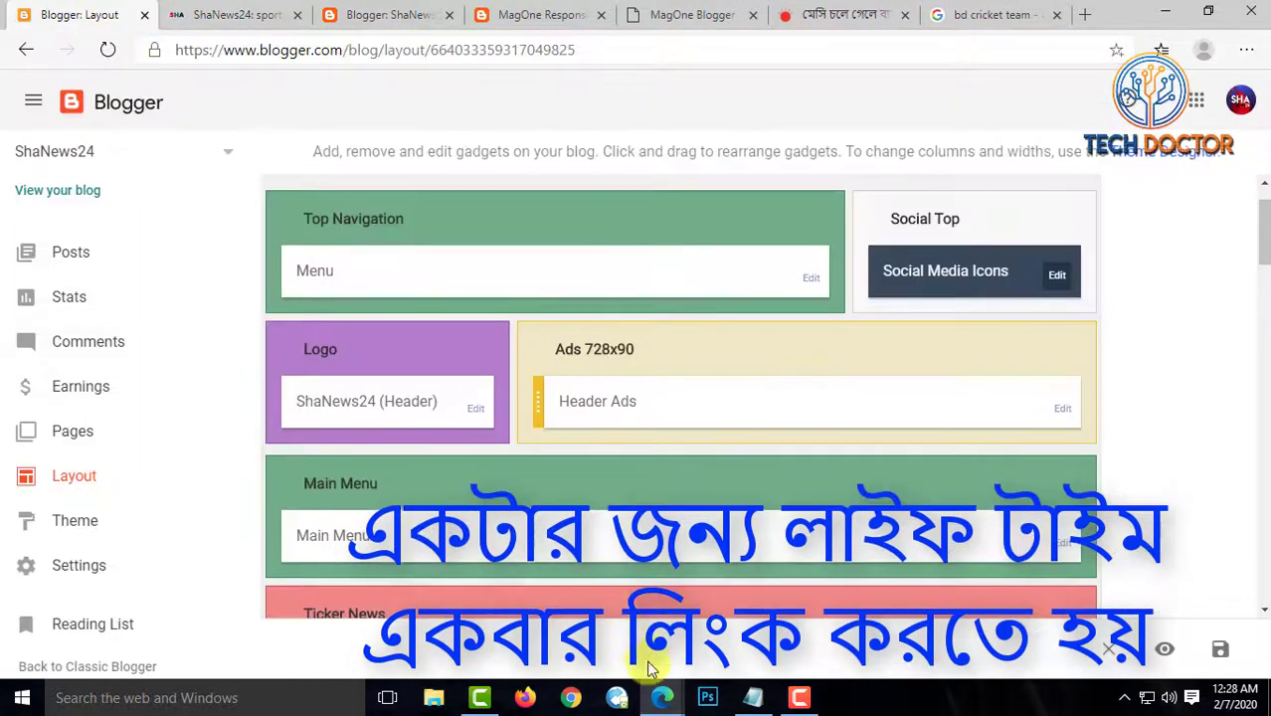
mouse_move(676, 696)
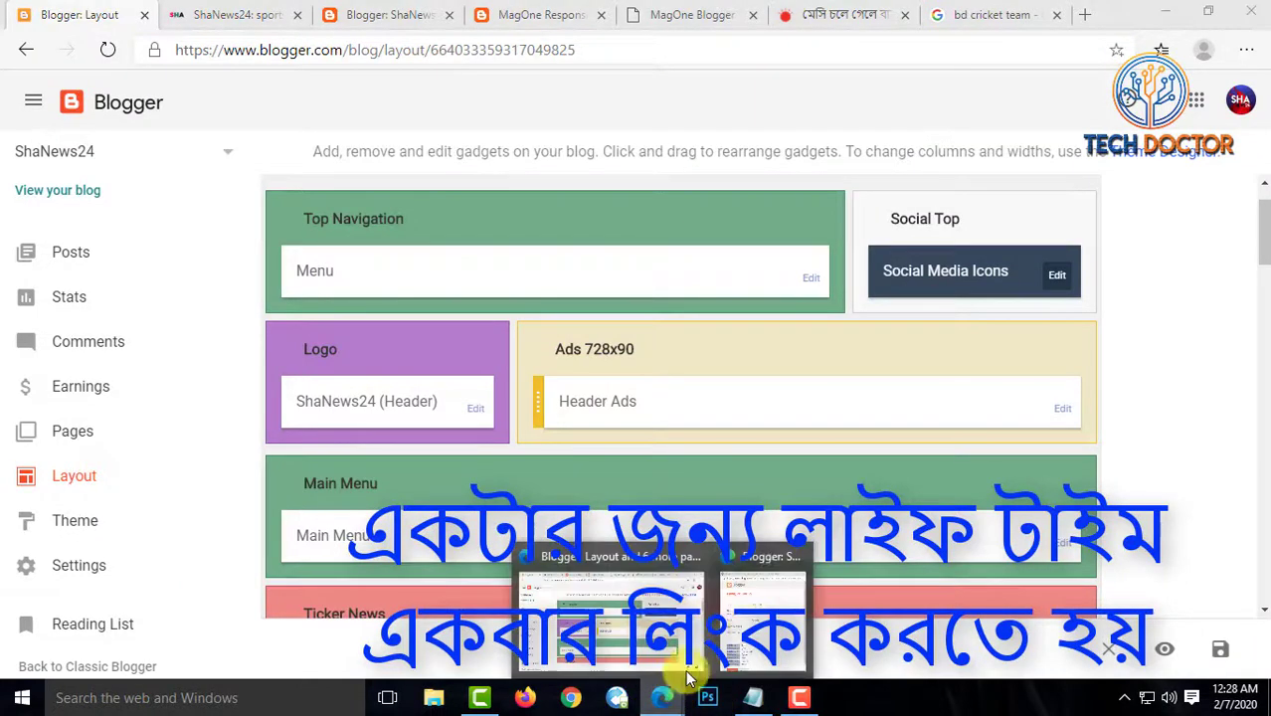
left_click(716, 633)
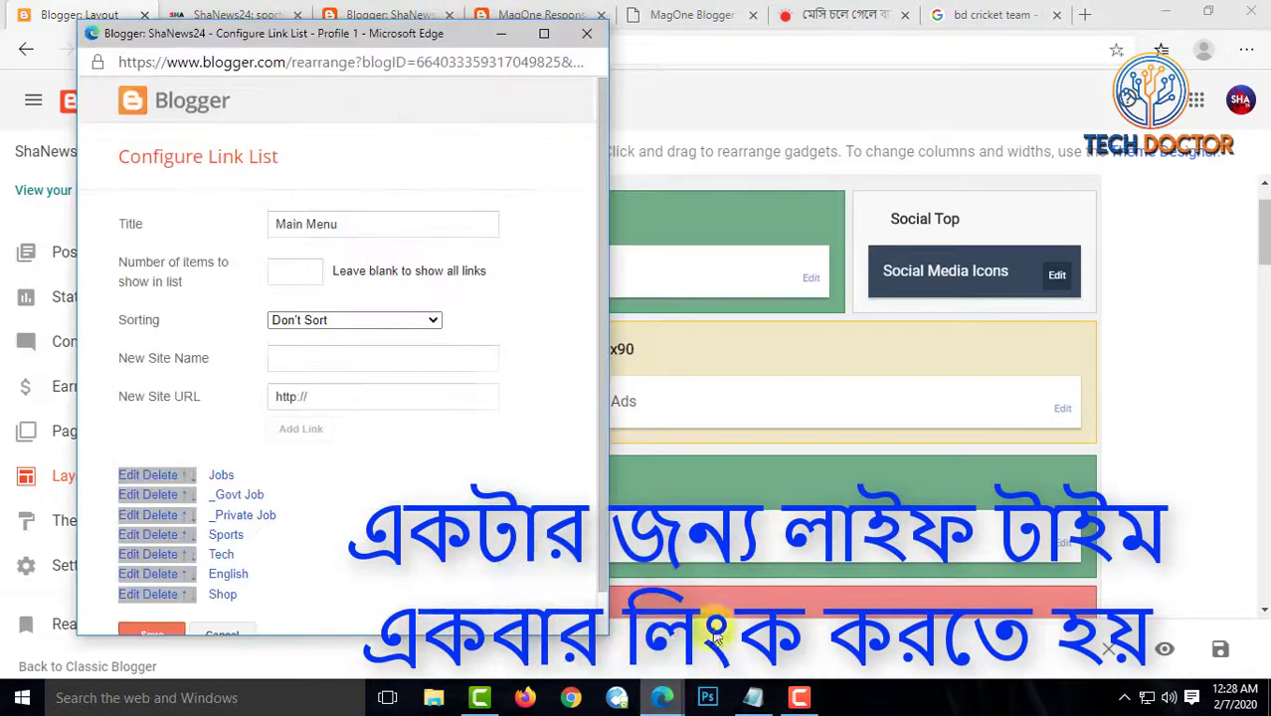
left_click(133, 537)
left_click_drag(355, 572, 305, 565)
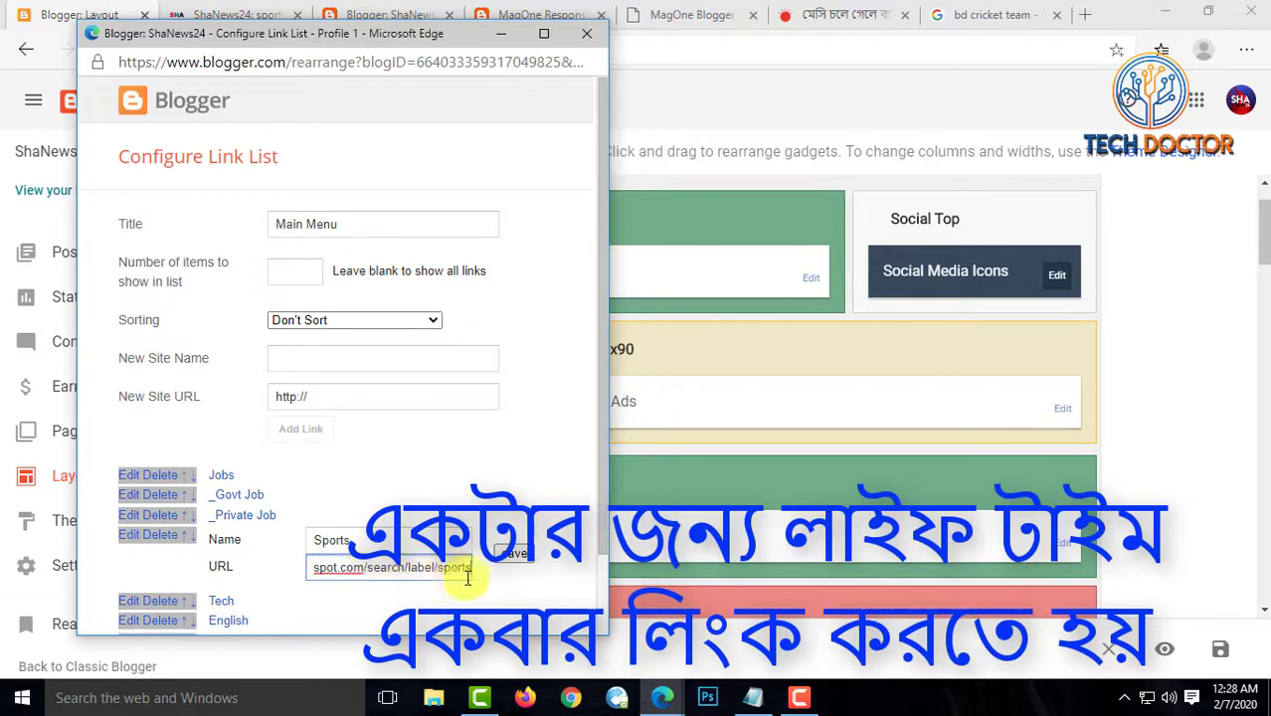
left_click(509, 554)
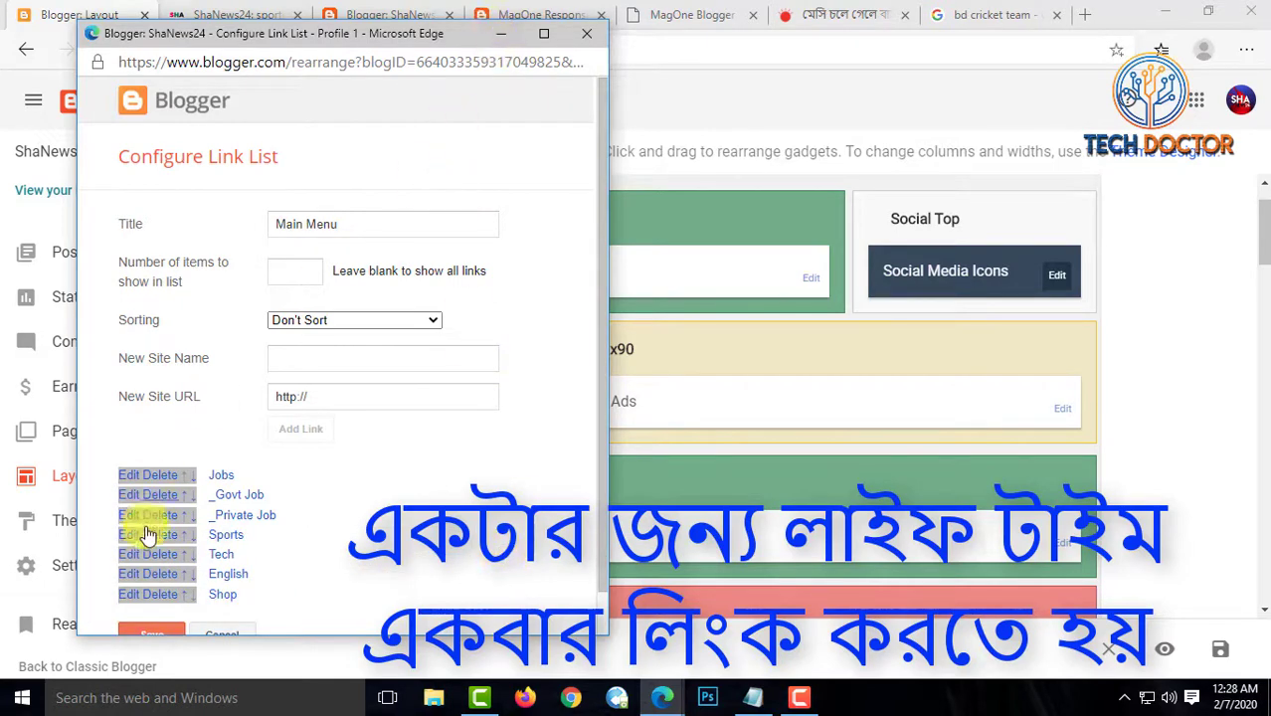
Open the job label page from the live blog's tag list and copy its address up to "/search/label/job"
left_click(362, 14)
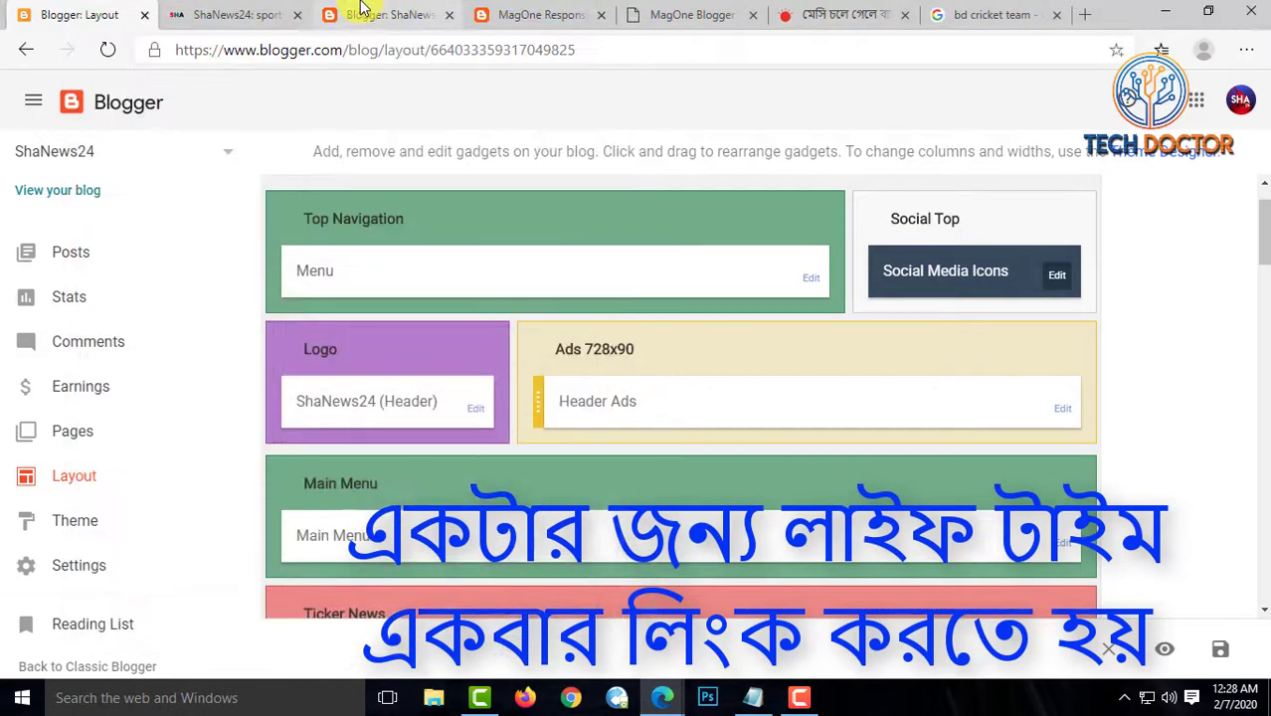
left_click(231, 14)
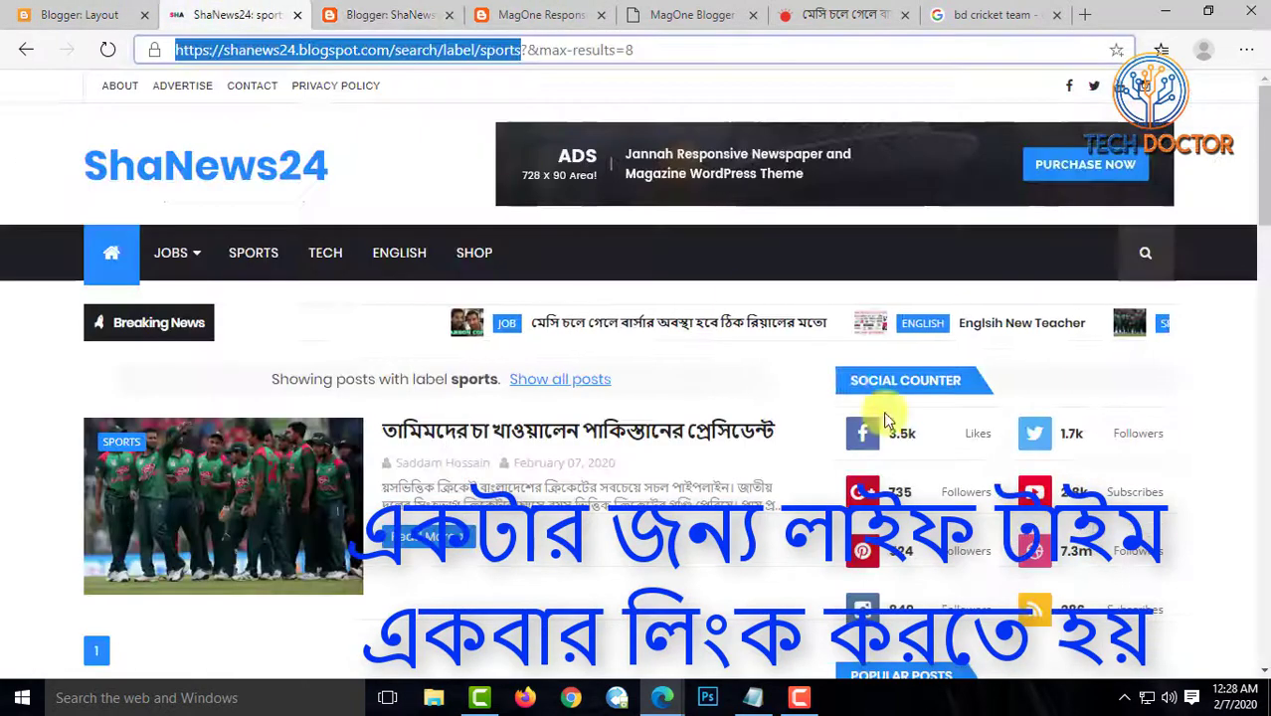
scroll(1072, 517, "down", 10)
scroll(1072, 517, "down", 3)
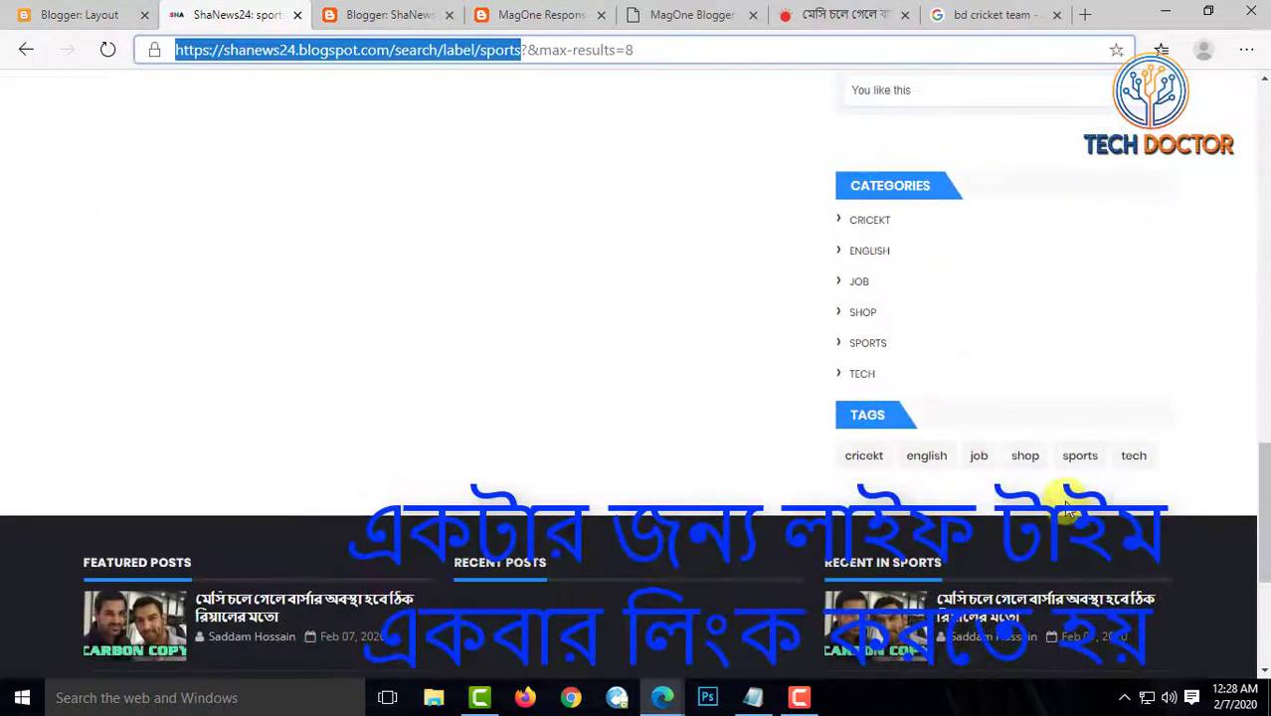
left_click(979, 456)
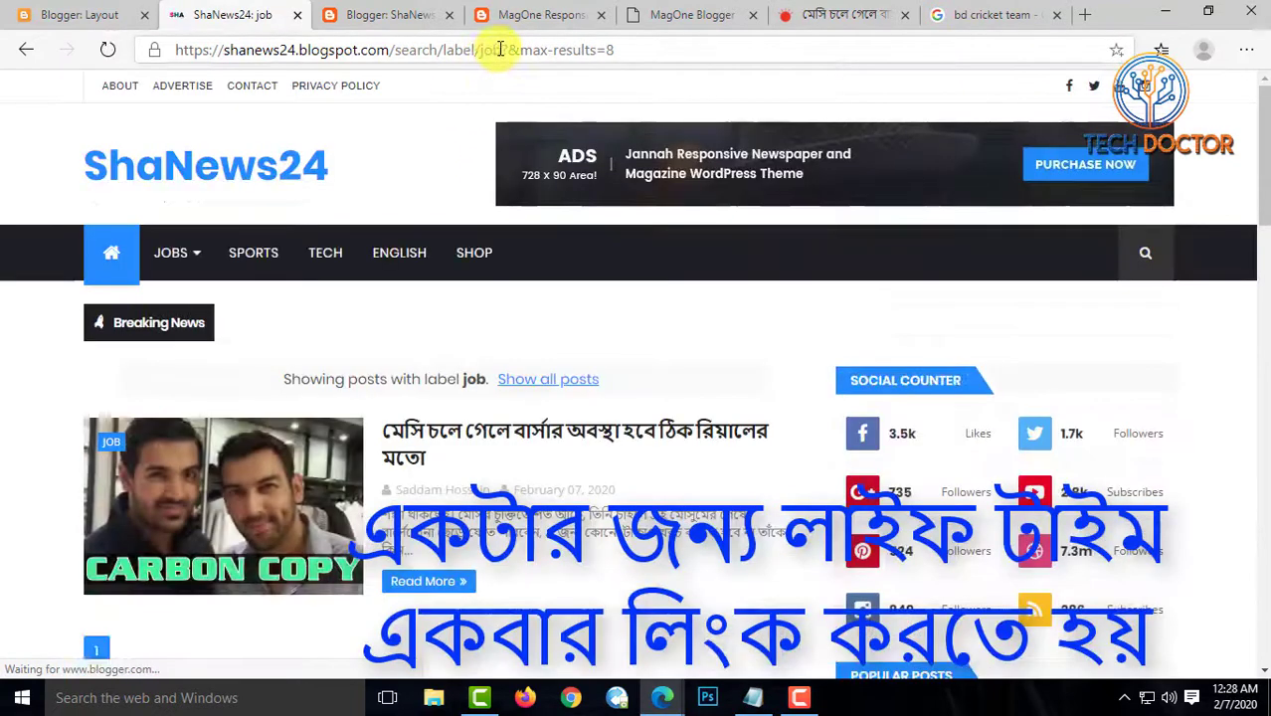
left_click_drag(500, 49, 141, 76)
key("ctrl+c")
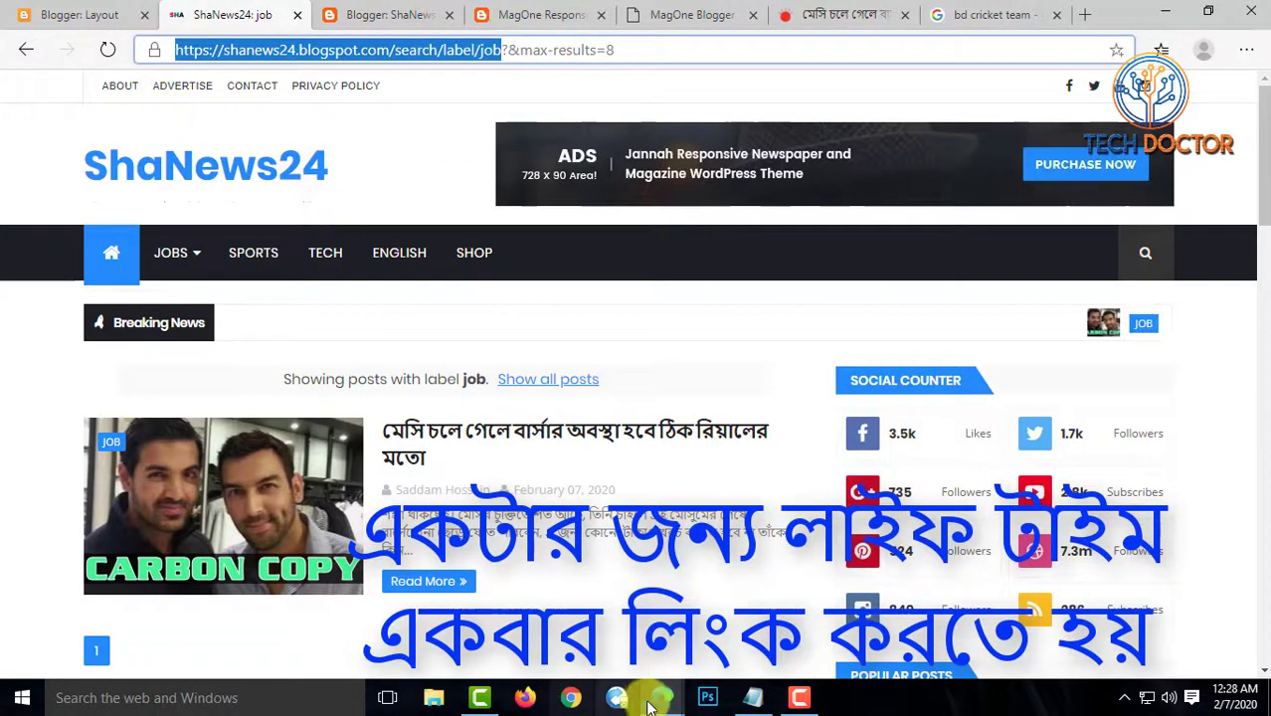
mouse_move(661, 696)
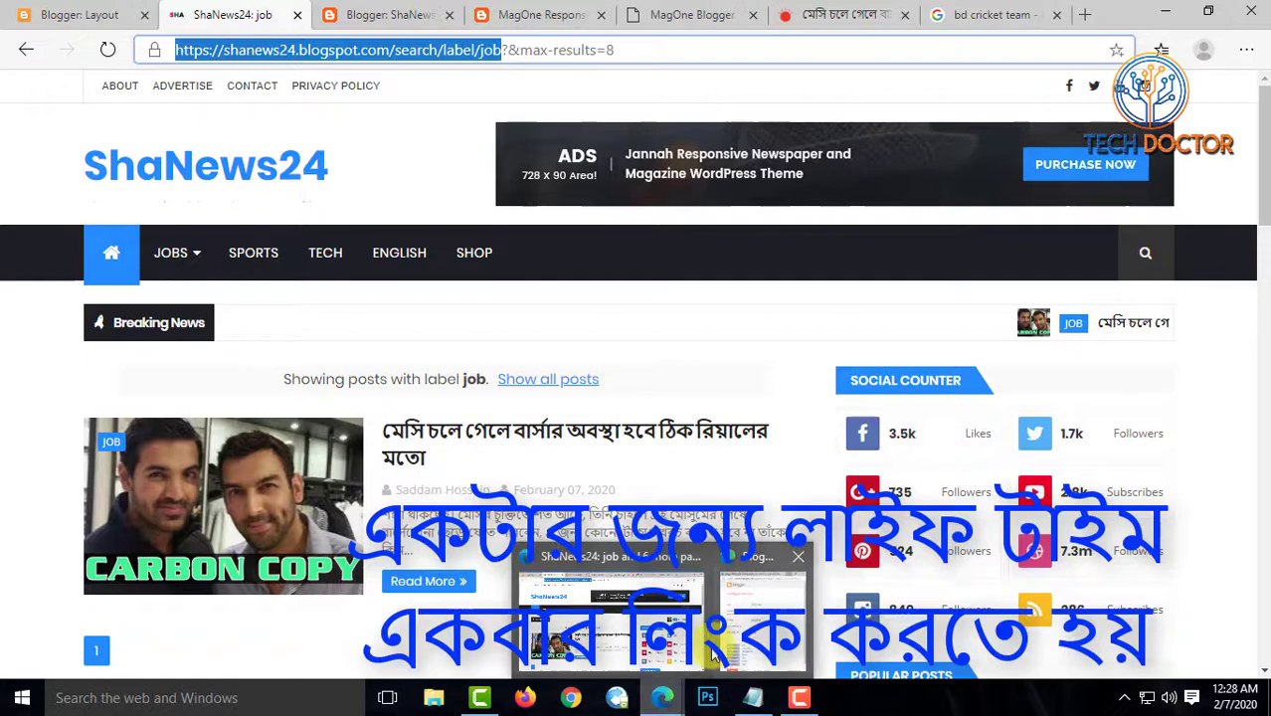
left_click(761, 618)
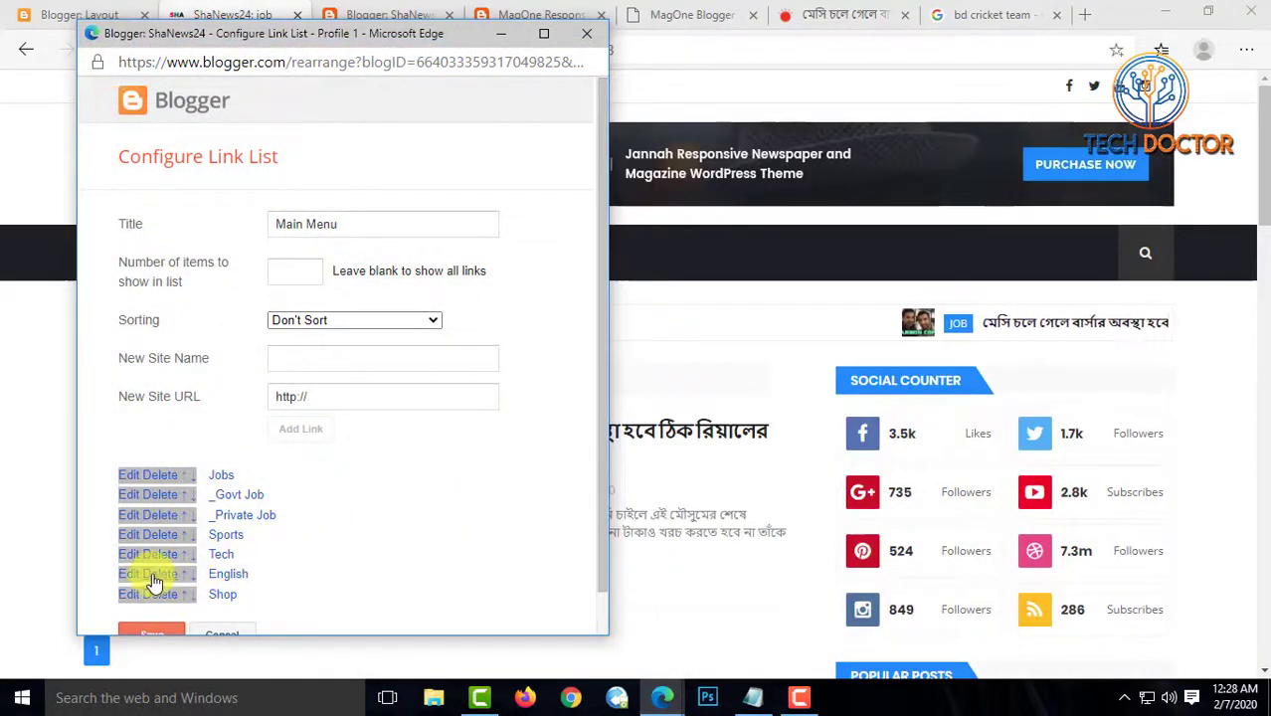
left_click(130, 476)
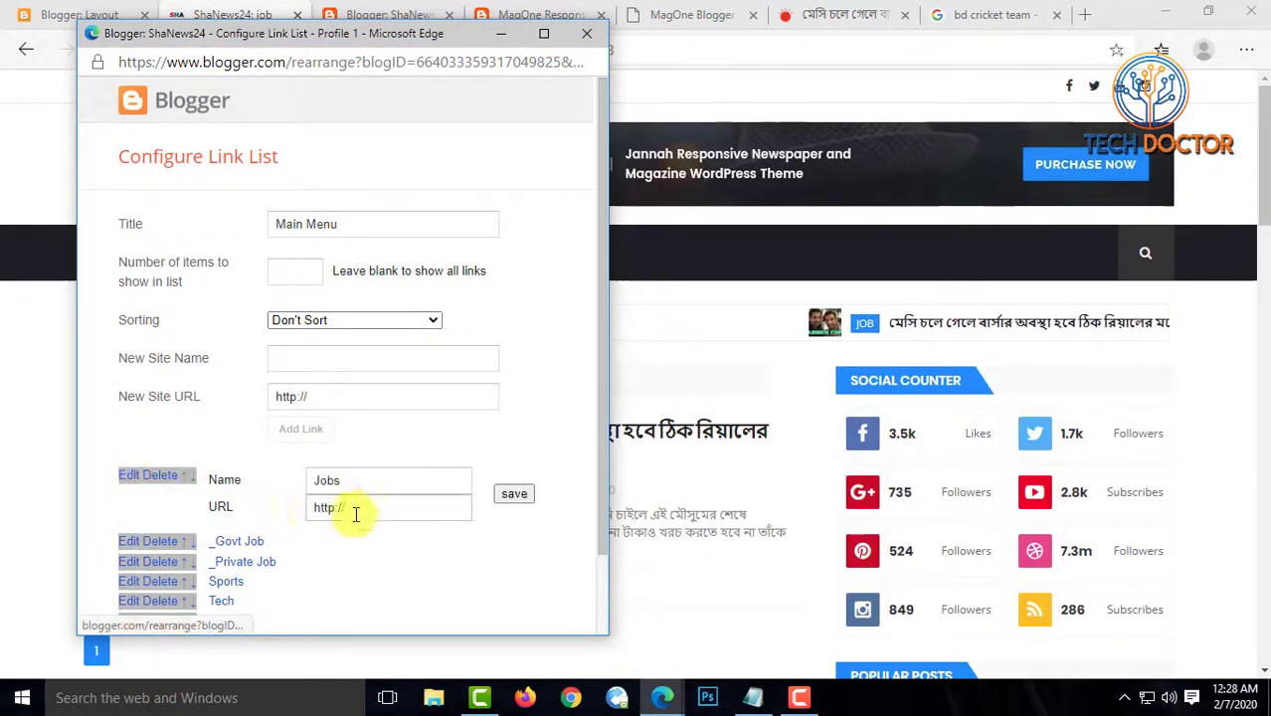
left_click_drag(352, 509, 302, 524)
key("ctrl+v")
left_click(514, 493)
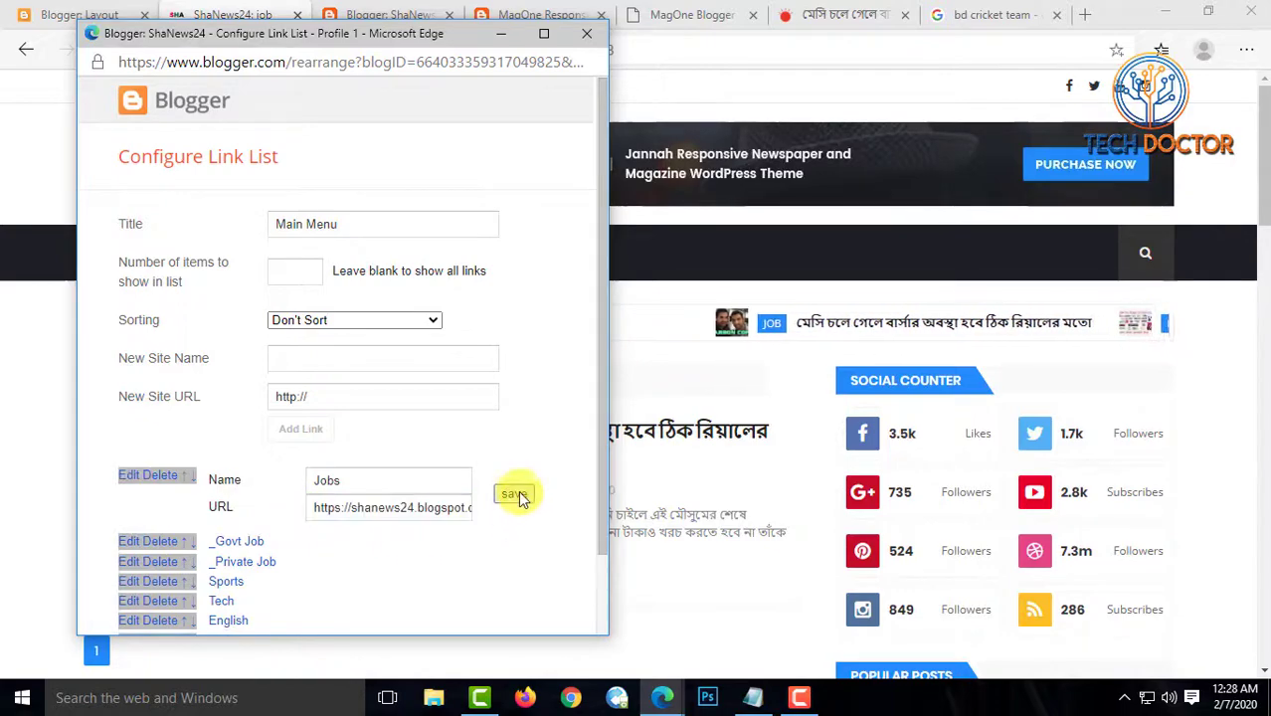
Minimize the gadget window and look through the live blog's tag list for further label pages
left_click(501, 33)
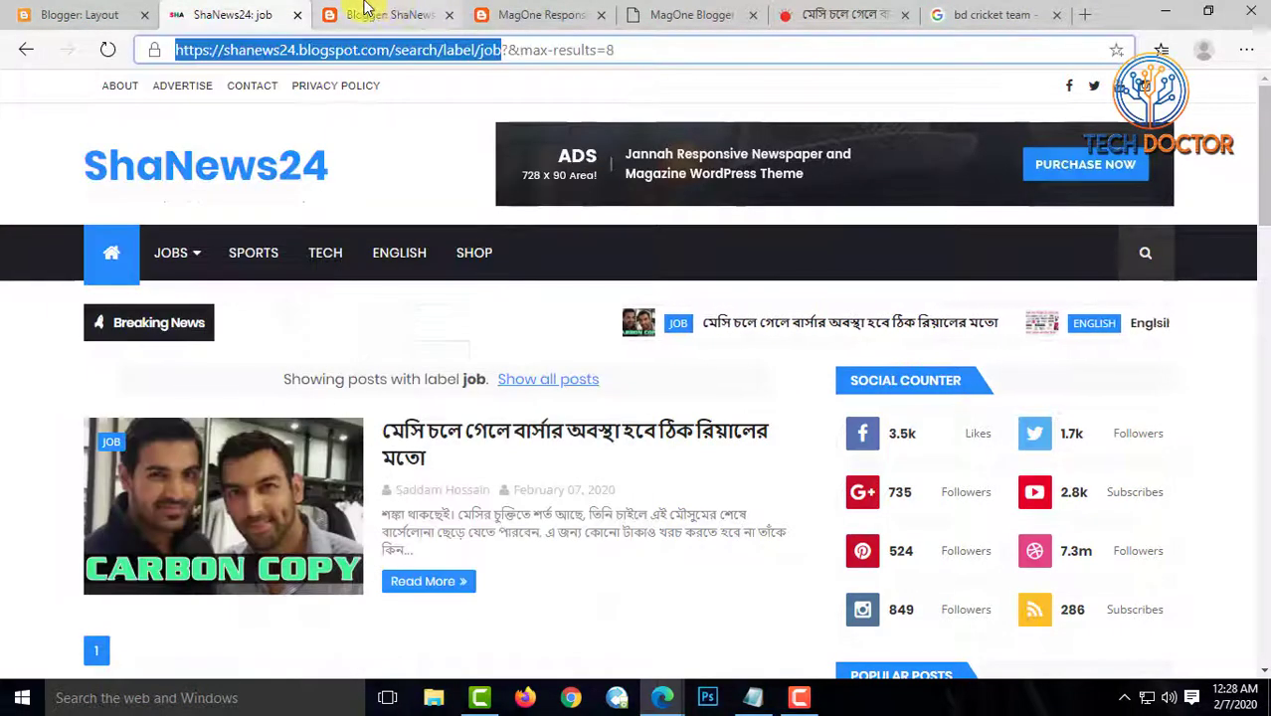
scroll(1190, 524, "down", 5)
scroll(1135, 487, "down", 10)
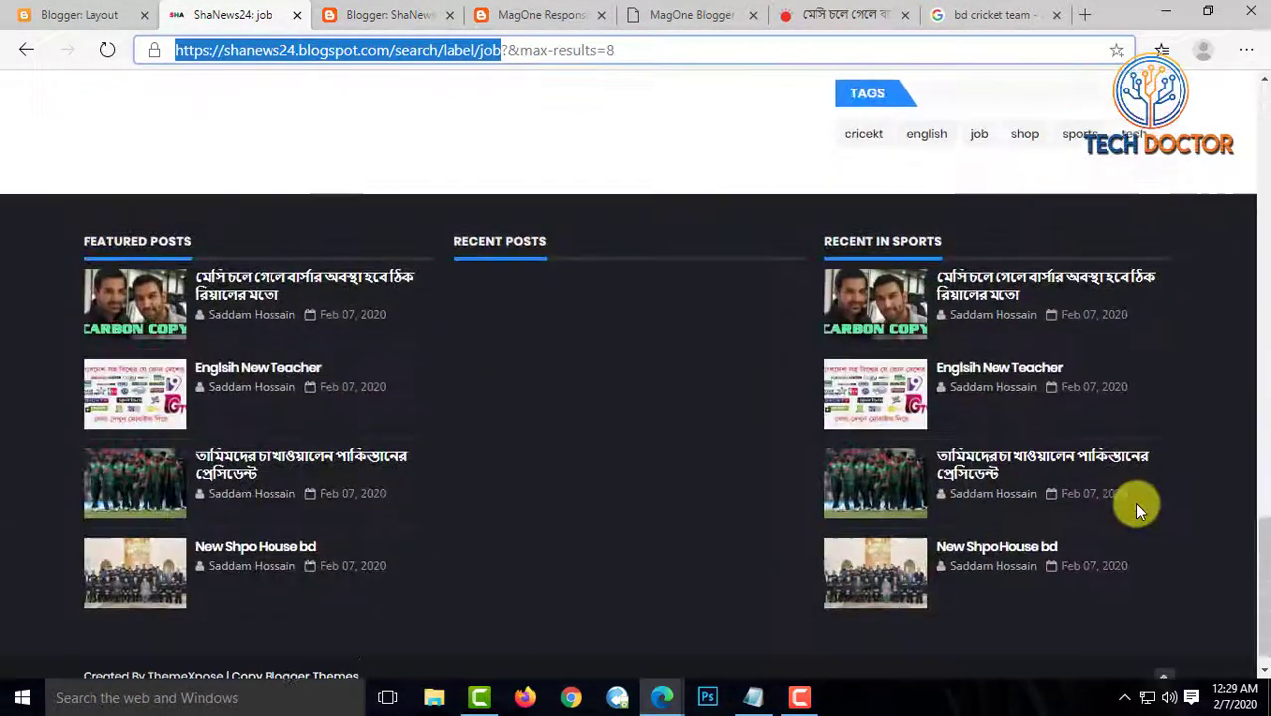
left_click(1024, 204)
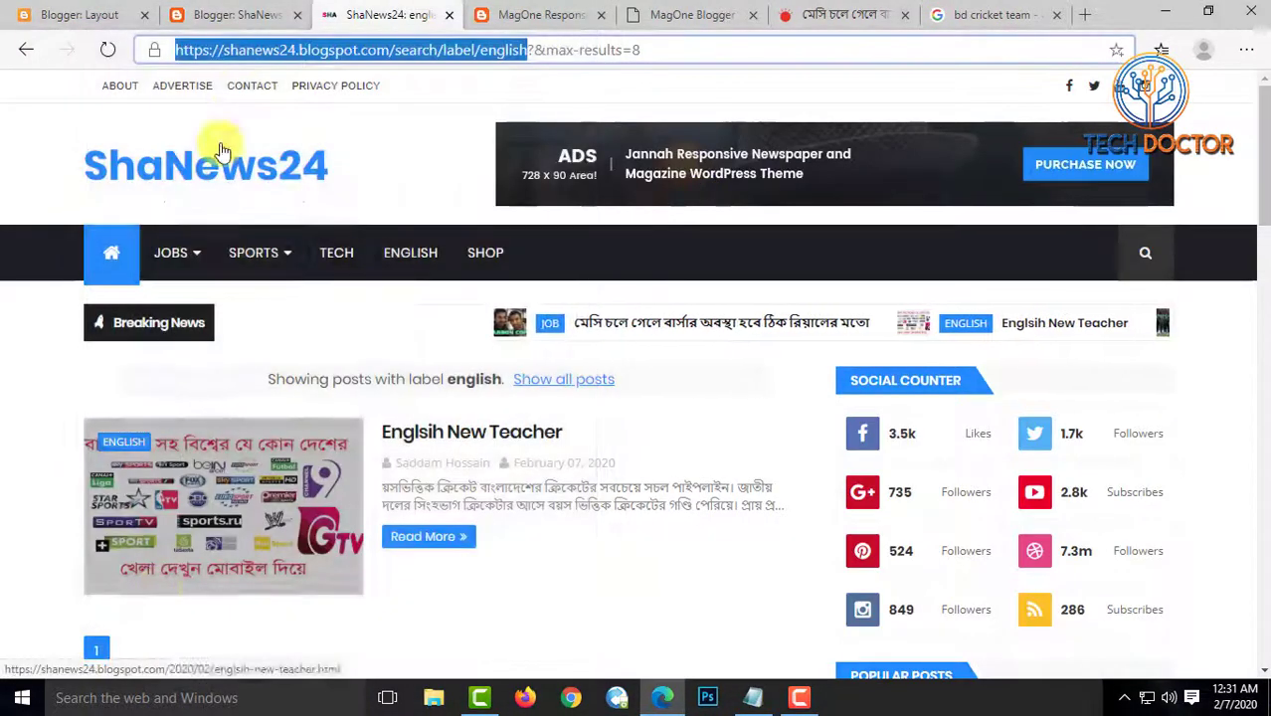
Reload the live blog's english label page and check the Sports and Jobs dropdowns in its main menu
left_click(196, 14)
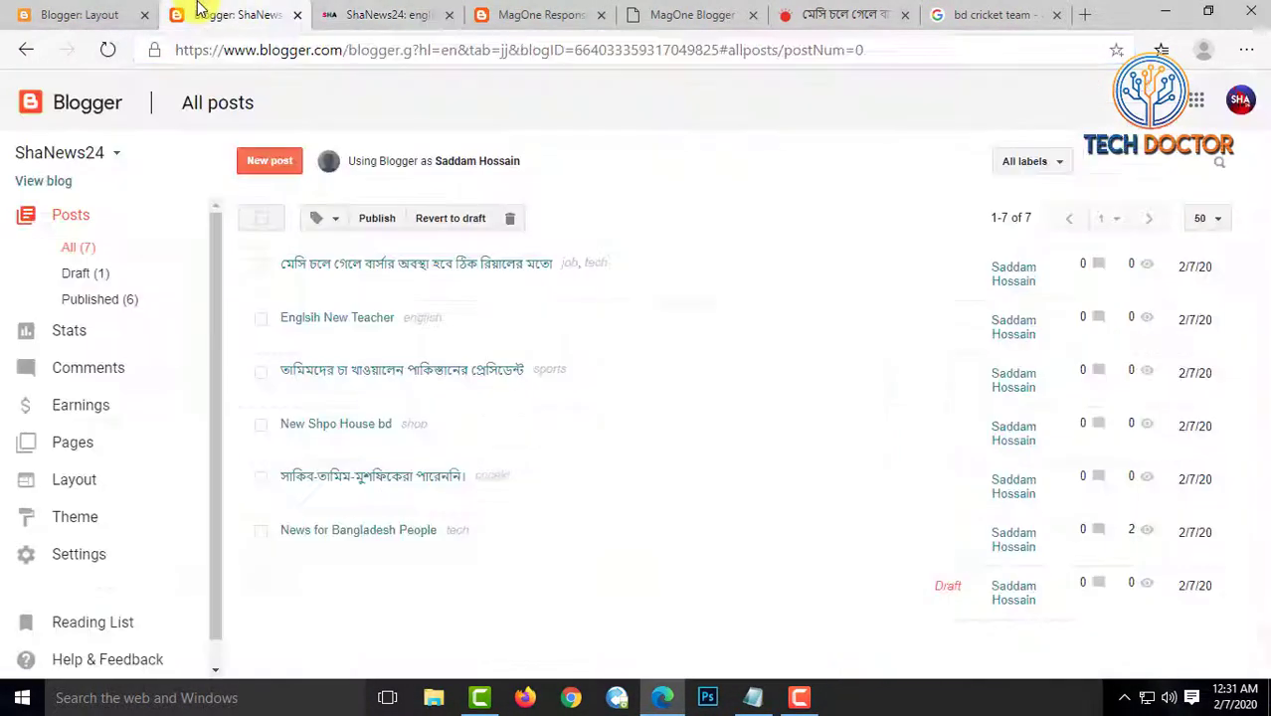
left_click(332, 11)
left_click(109, 52)
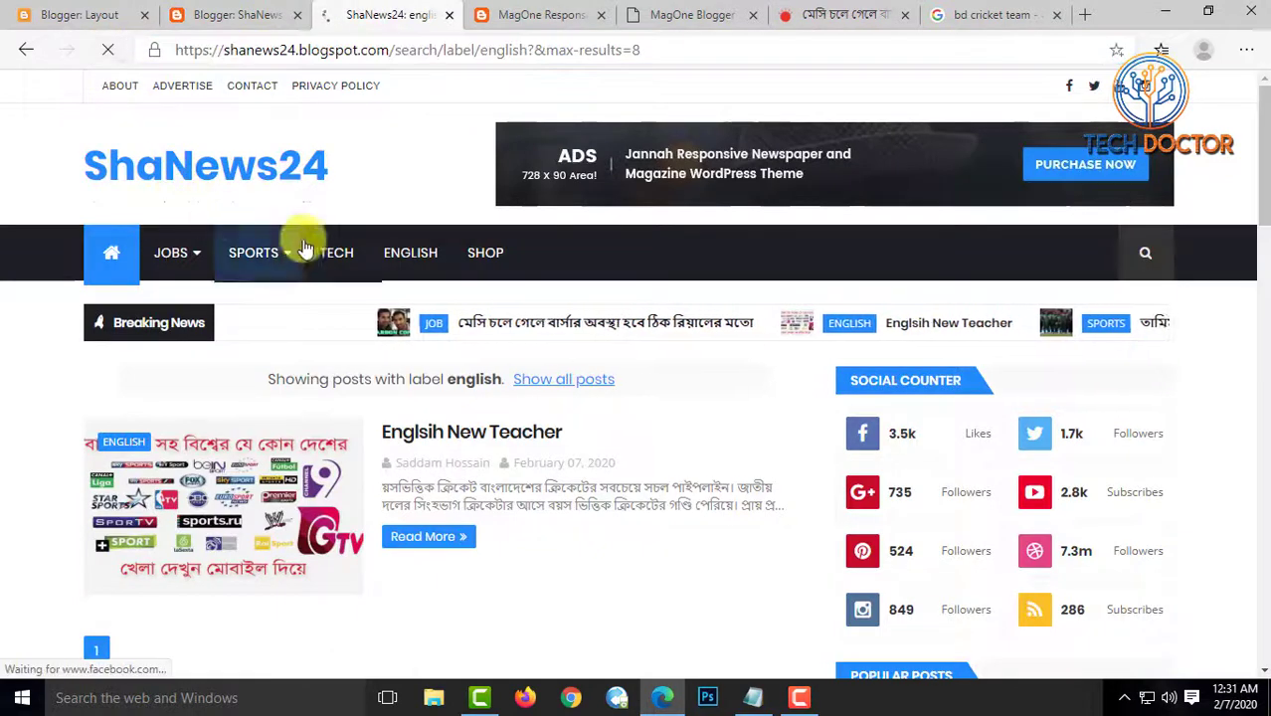
mouse_move(284, 288)
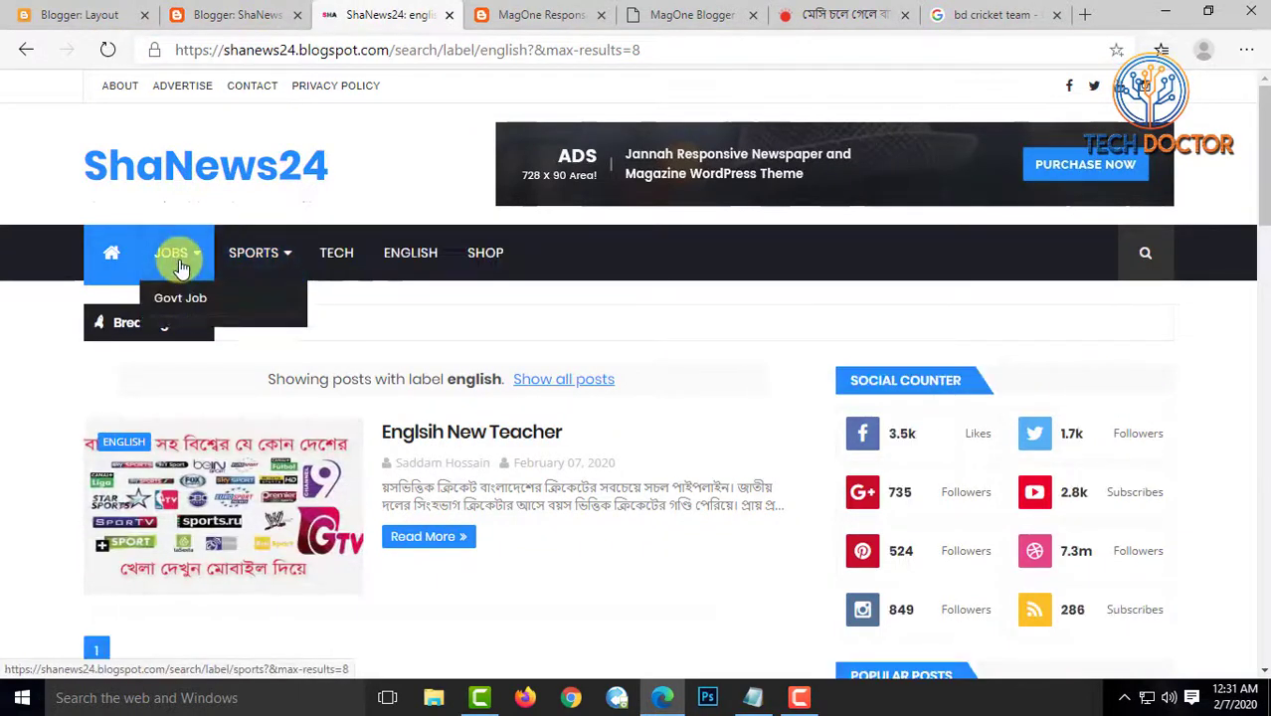
Test the live blog's Jobs menu link, return to the label page, open the job label page and copy its address up to "/search/label/job"
left_click(179, 259)
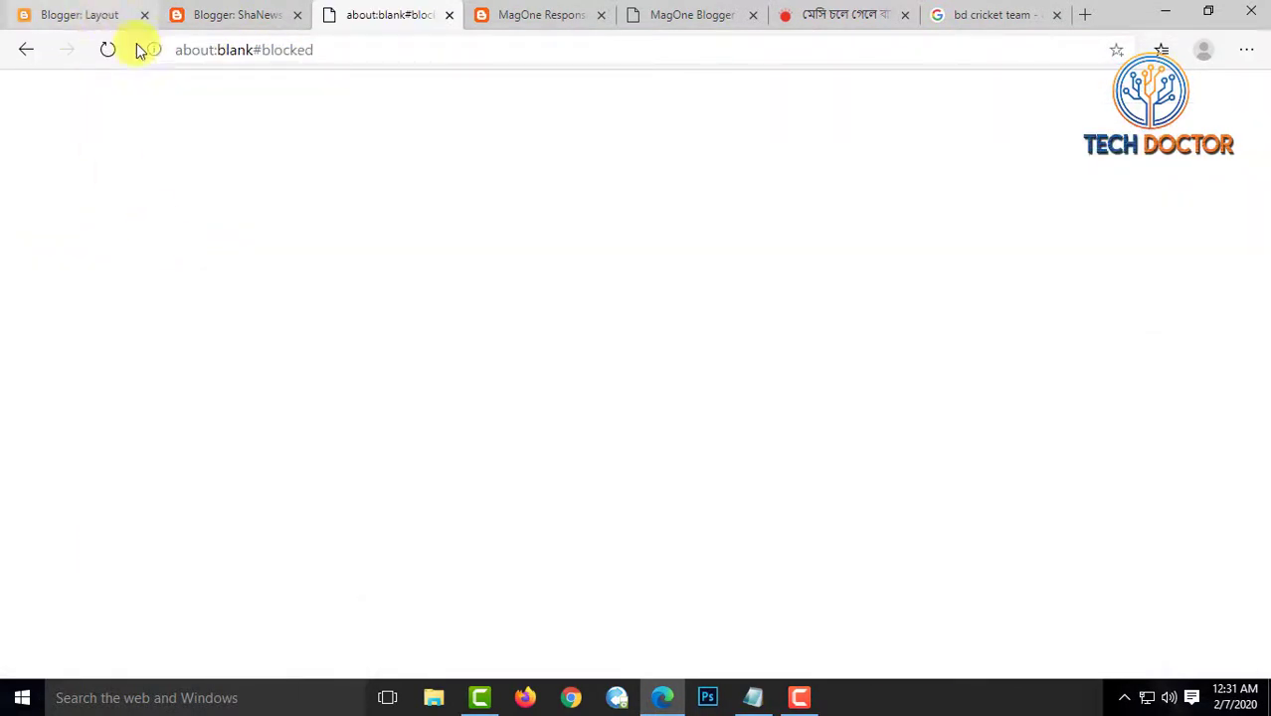
left_click(24, 50)
scroll(1141, 502, "down", 10)
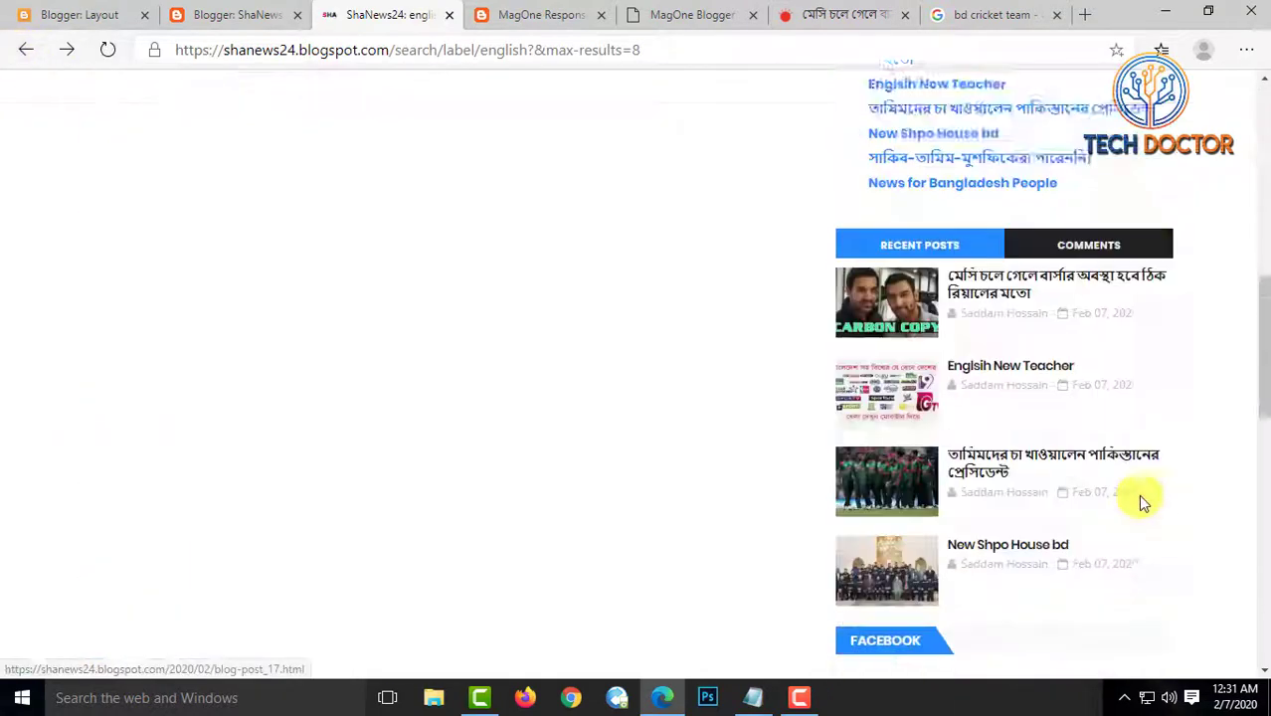
scroll(1140, 494, "down", 6)
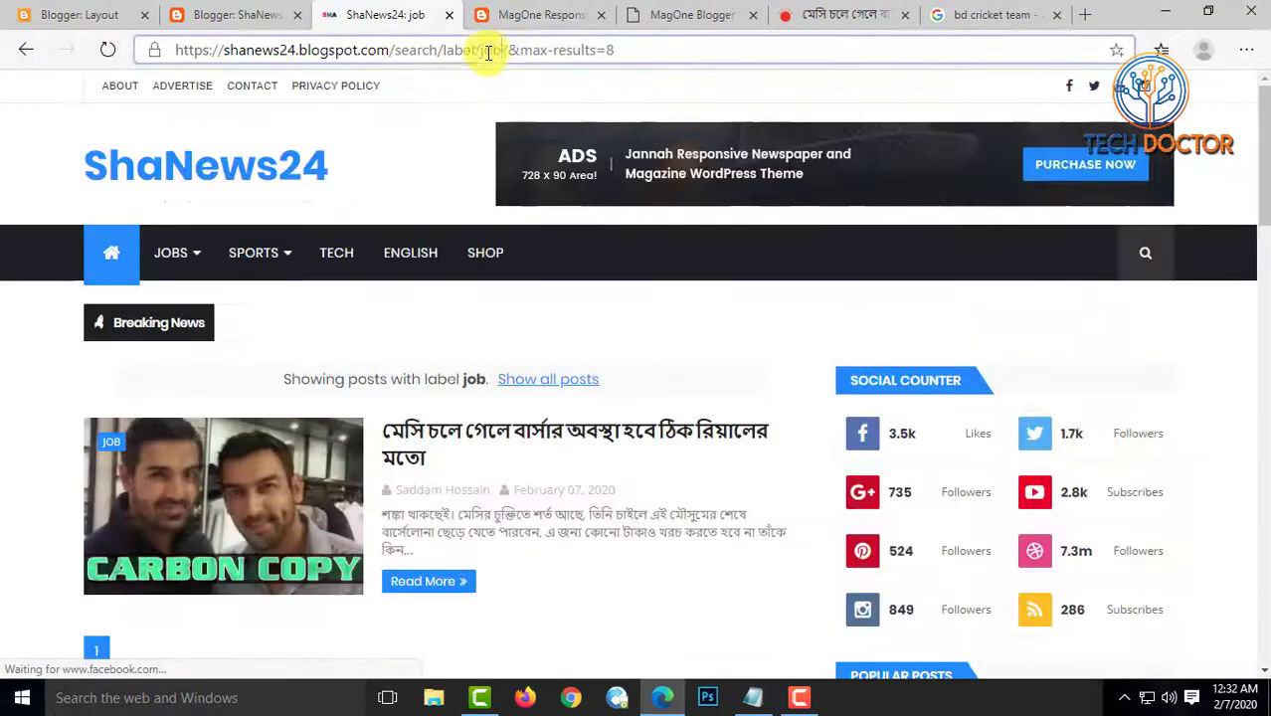
left_click_drag(497, 51, 203, 86)
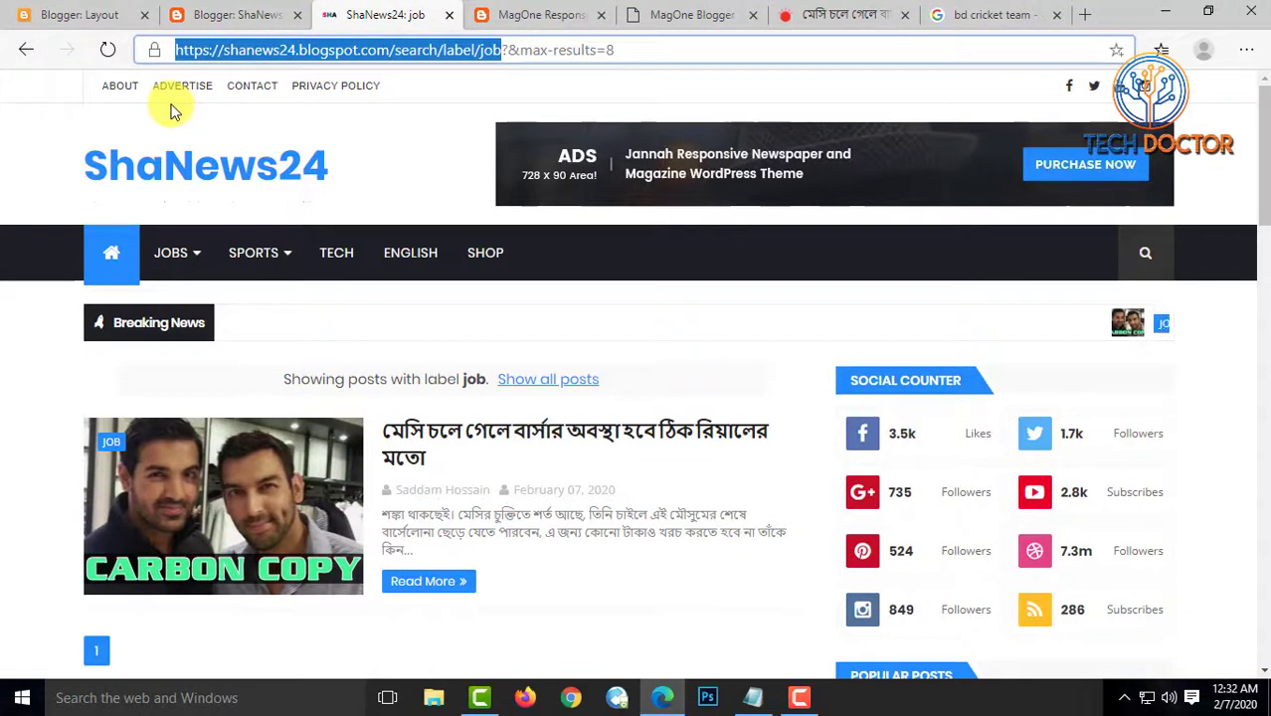
left_click(52, 14)
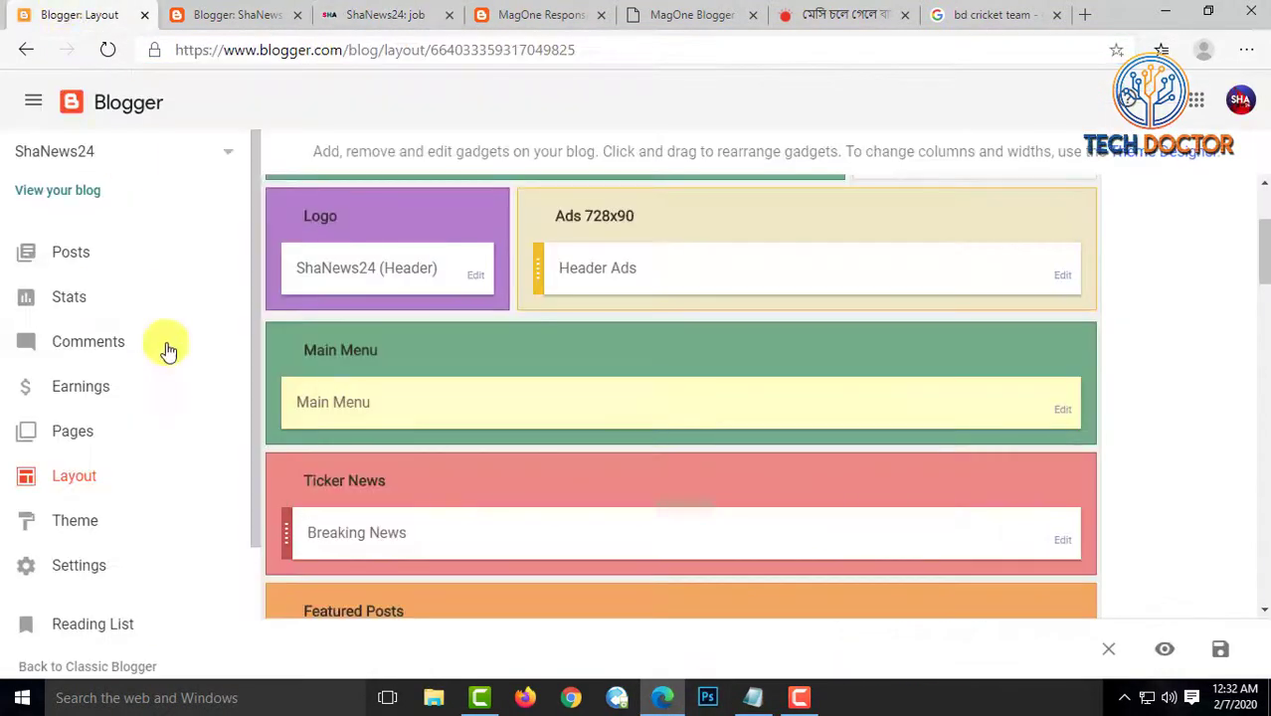
left_click(1062, 411)
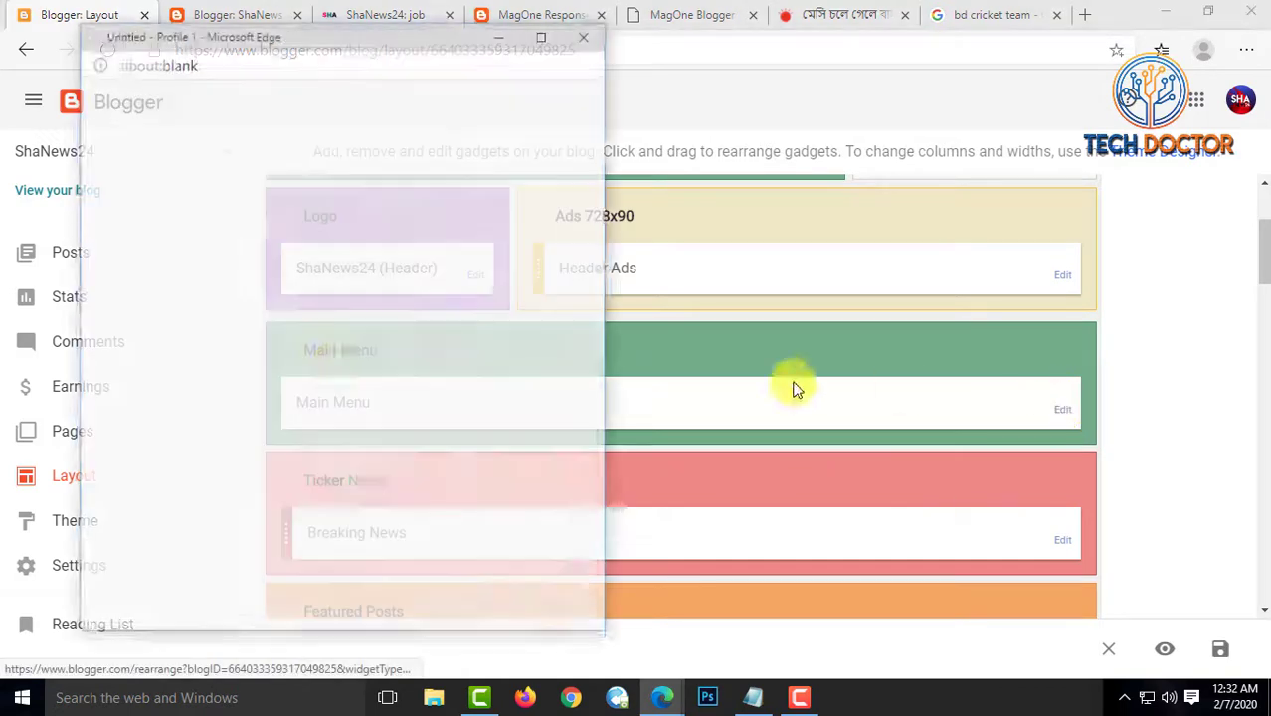
scroll(309, 418, "down", 1)
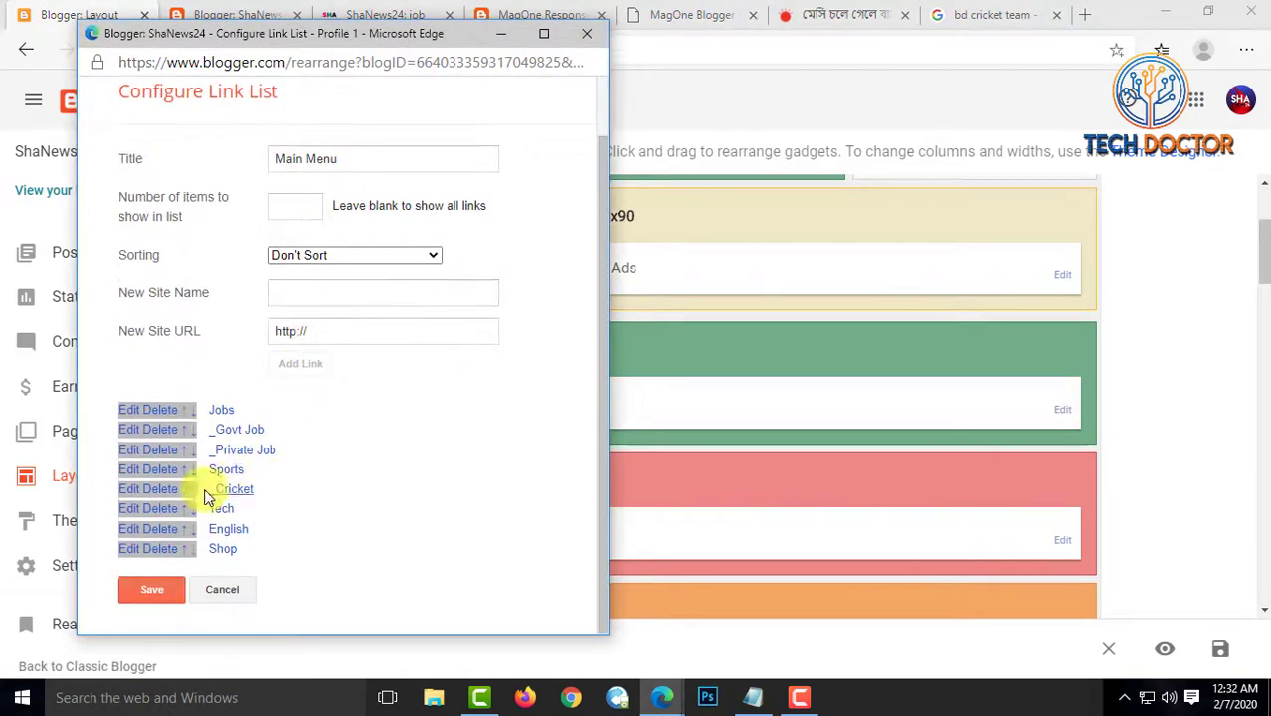
left_click(134, 410)
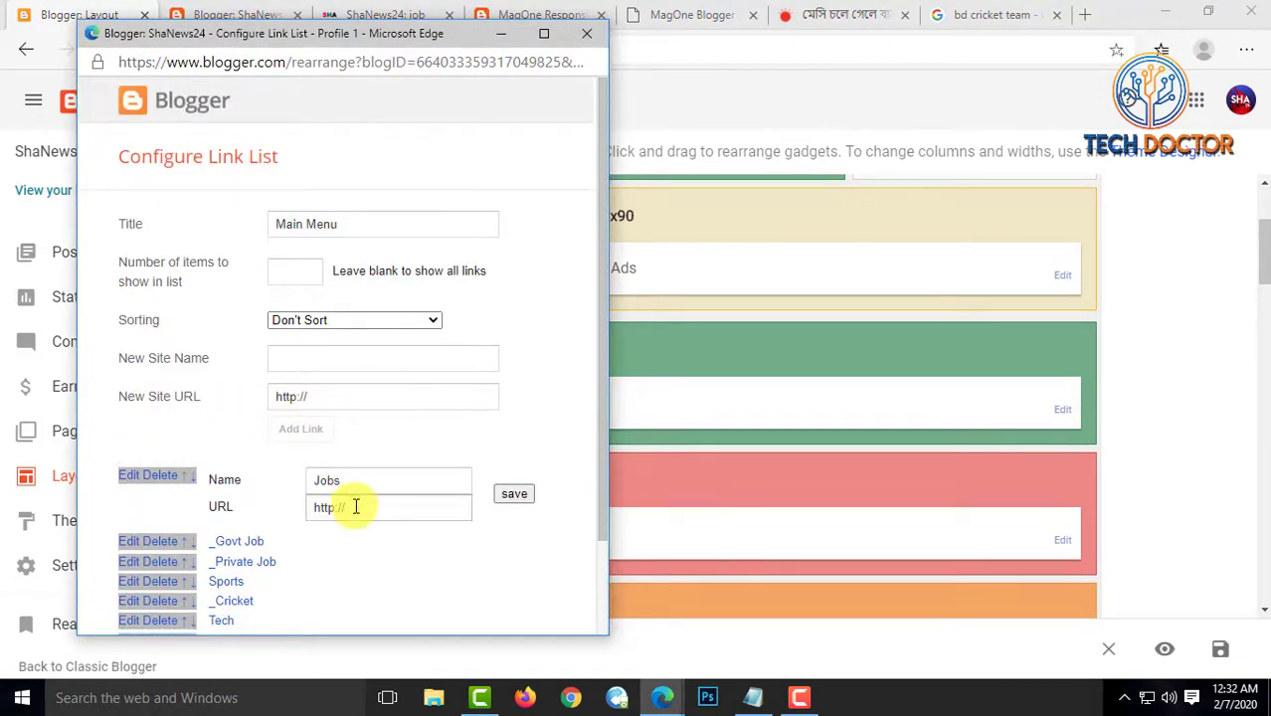
left_click(513, 494)
scroll(358, 464, "down", 1)
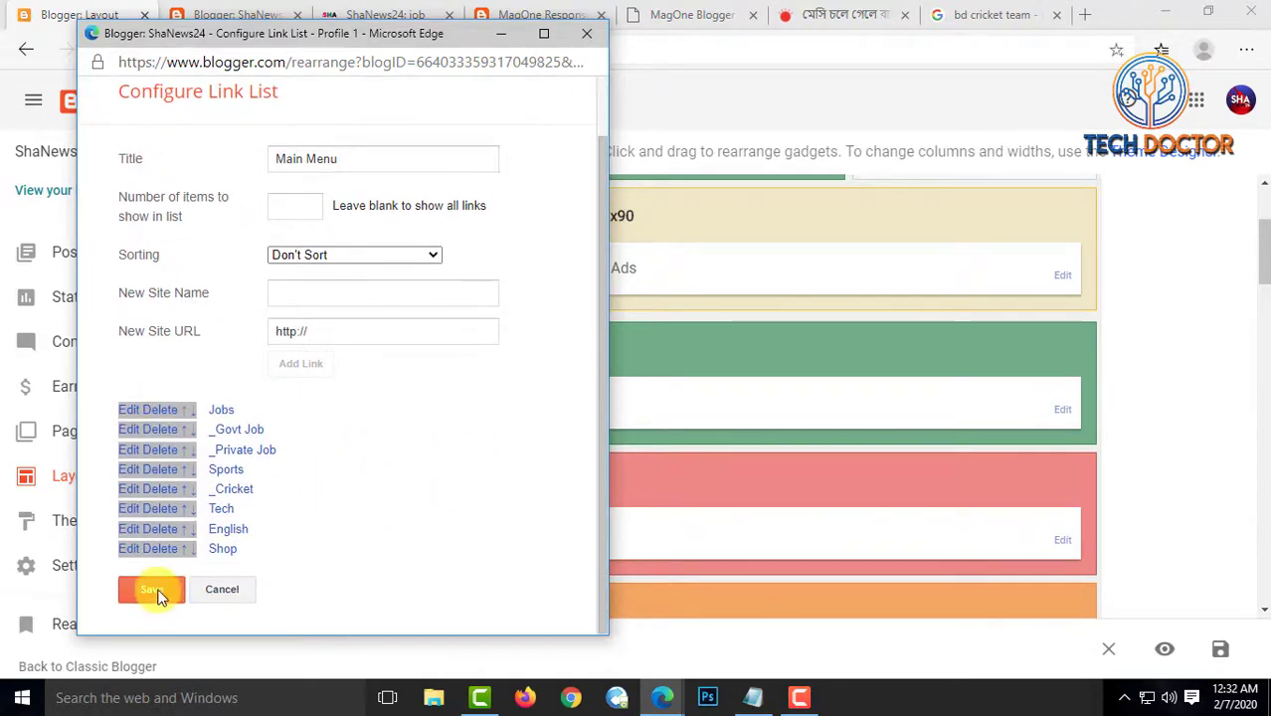
left_click(152, 591)
Reload the live blog's job label page, review its post listing and open the blog's home page
left_click(171, 16)
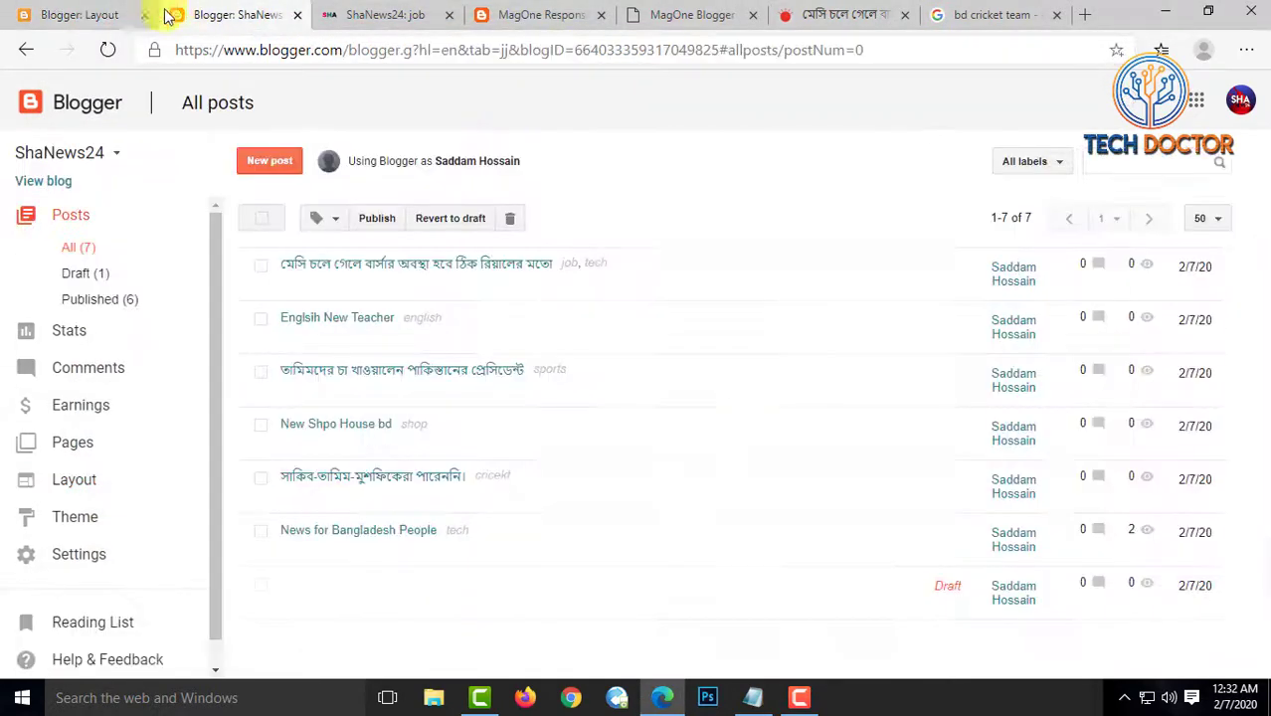
left_click(76, 20)
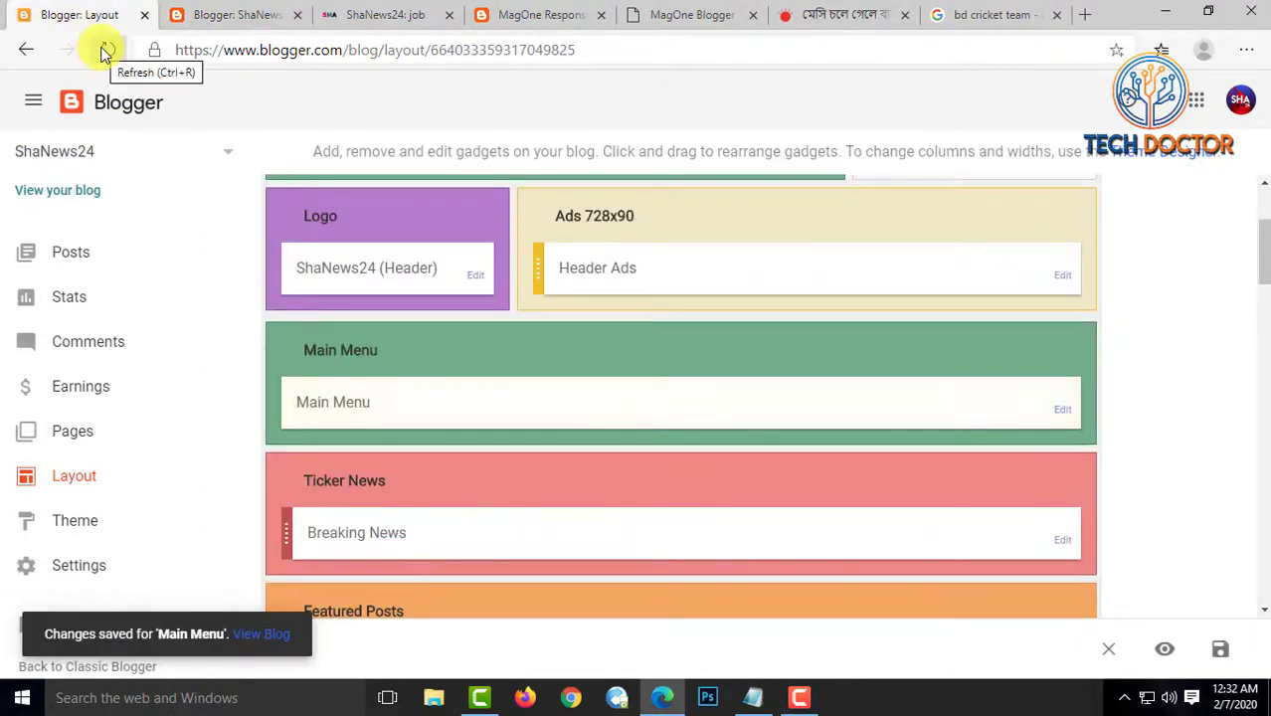
left_click(239, 15)
left_click(373, 14)
left_click(107, 49)
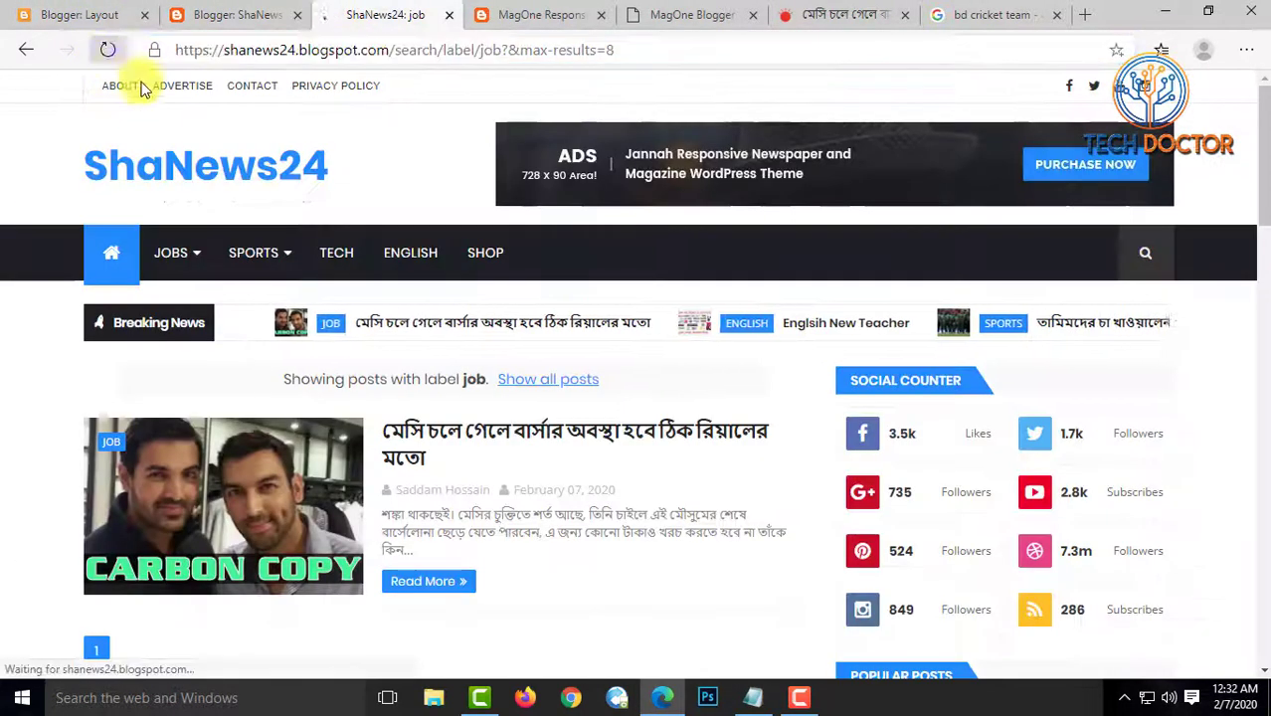
scroll(644, 335, "down", 2)
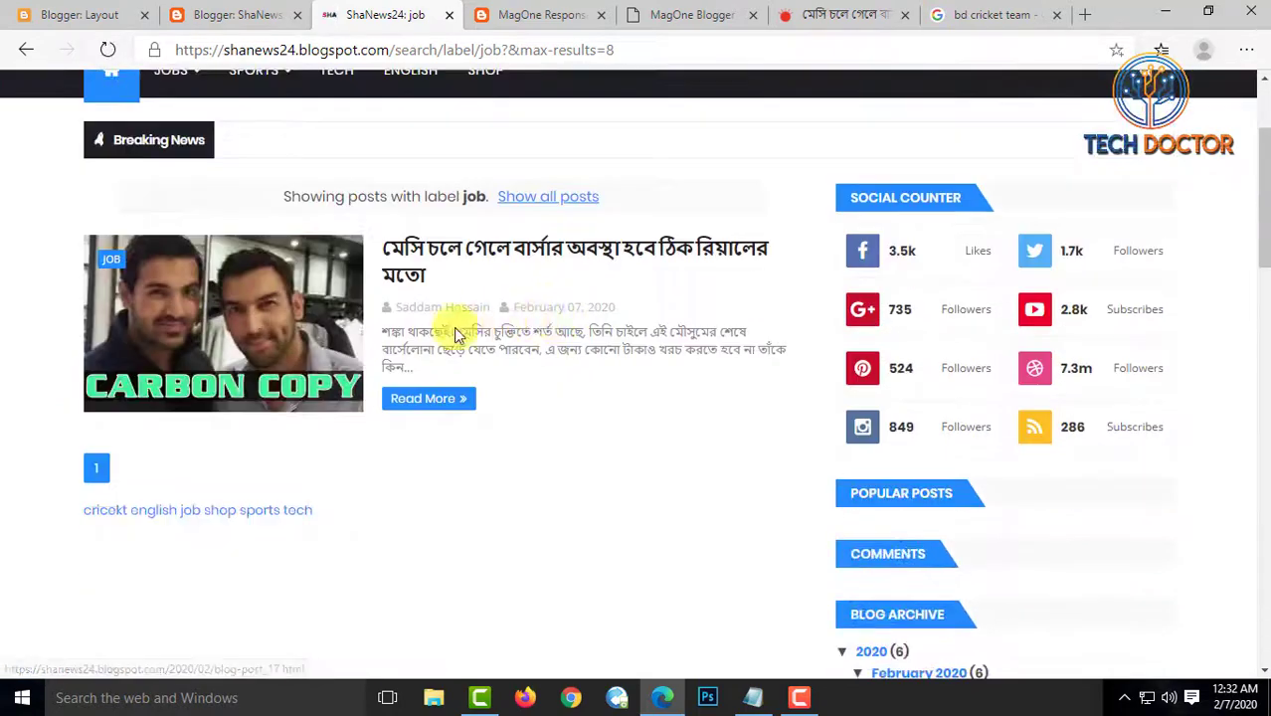
scroll(455, 334, "up", 2)
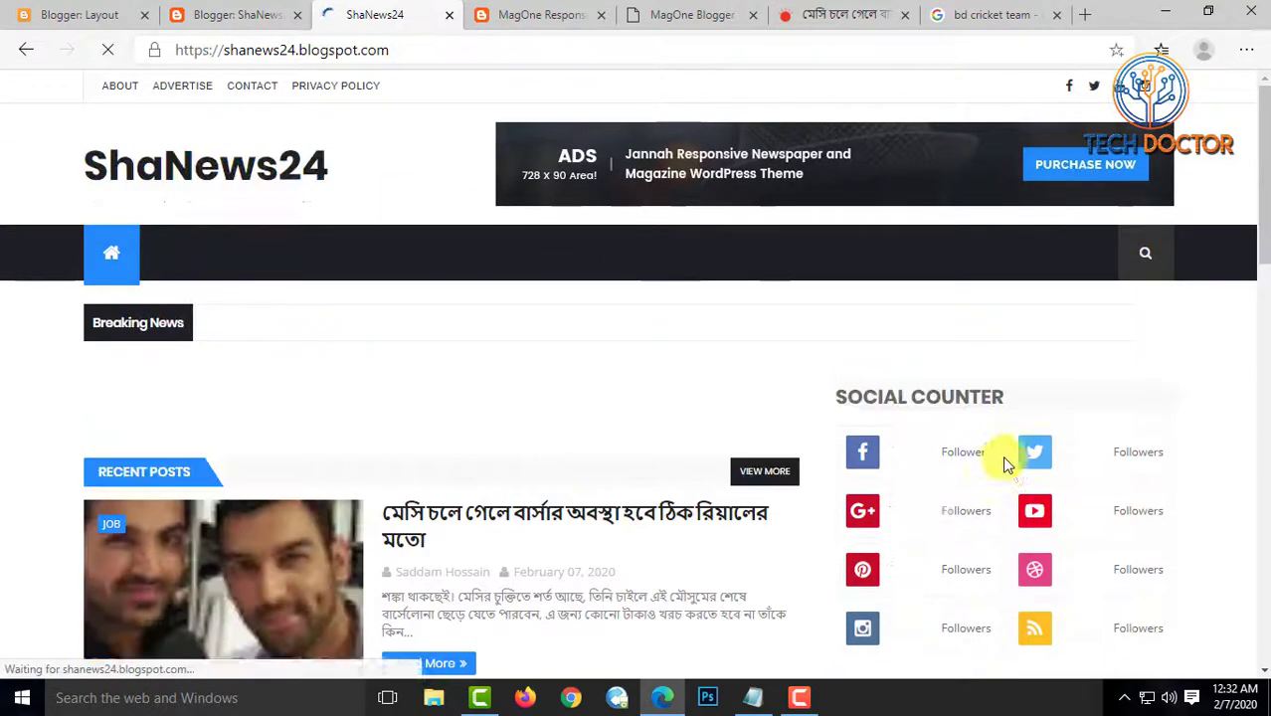
scroll(1019, 484, "down", 5)
scroll(1052, 497, "up", 5)
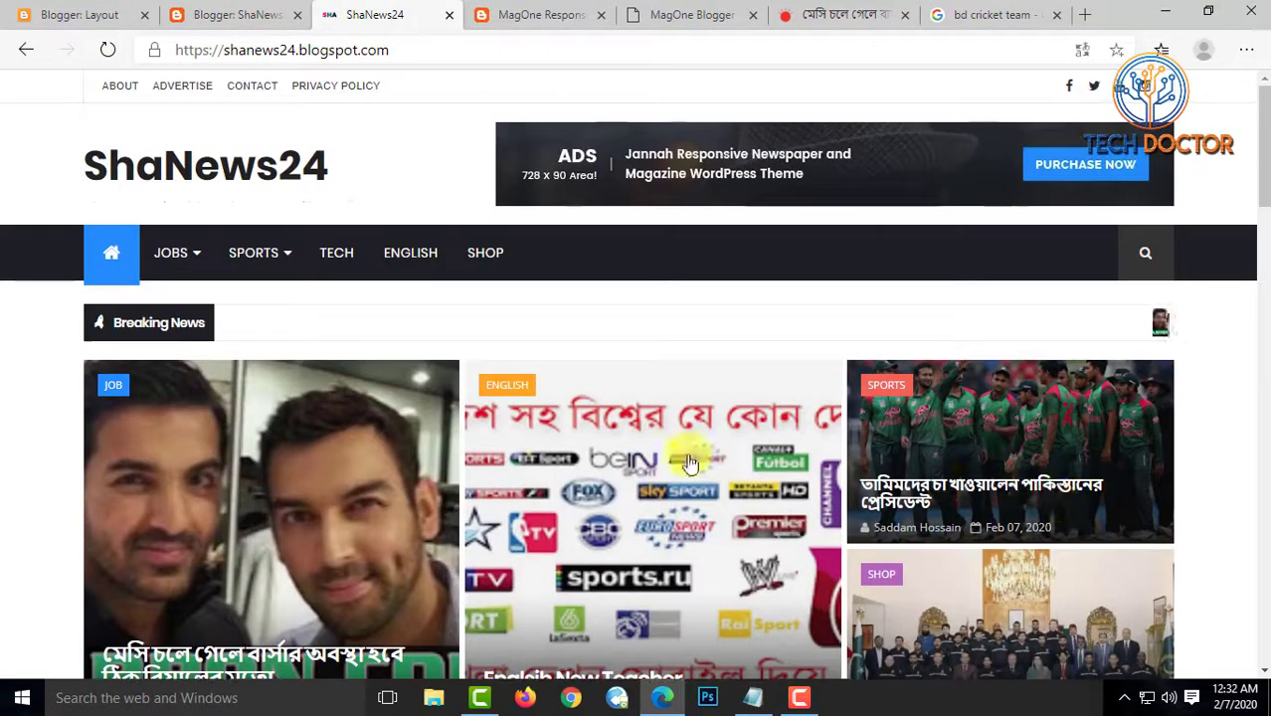
Test the Sports, Tech, English and Shop links in the live blog's main menu and check the Jobs dropdown entries
left_click(254, 263)
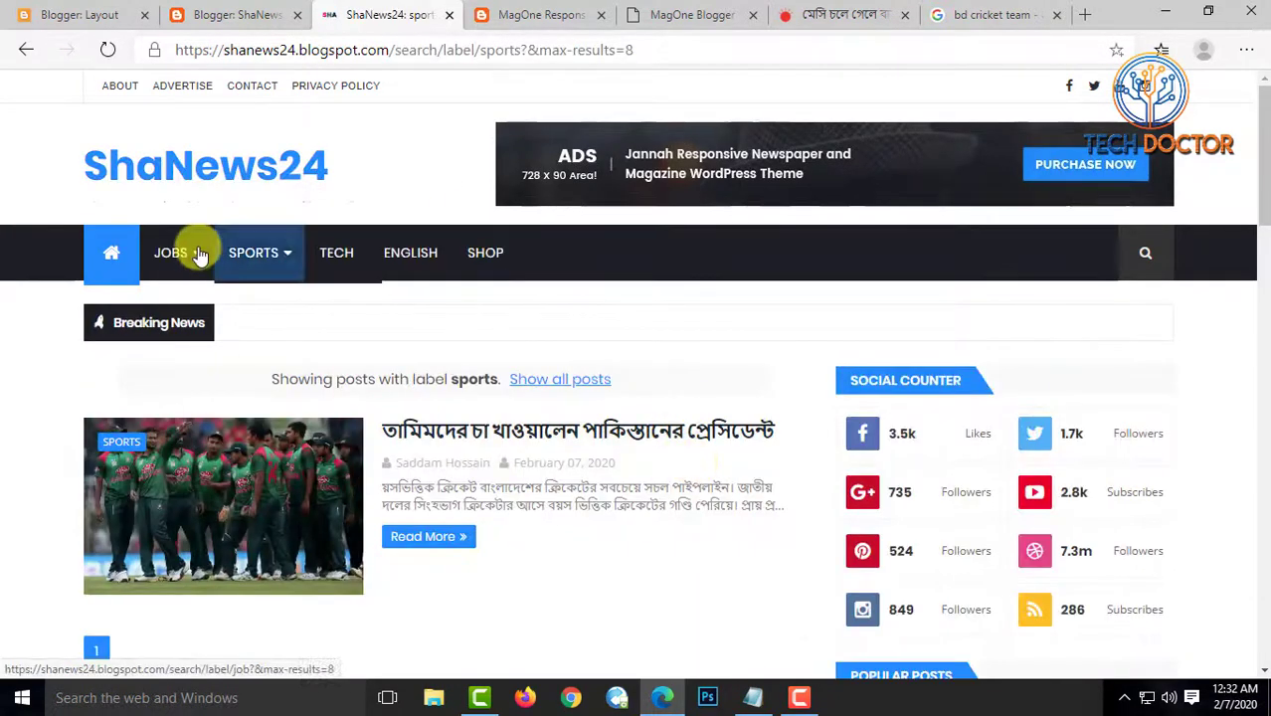
mouse_move(179, 254)
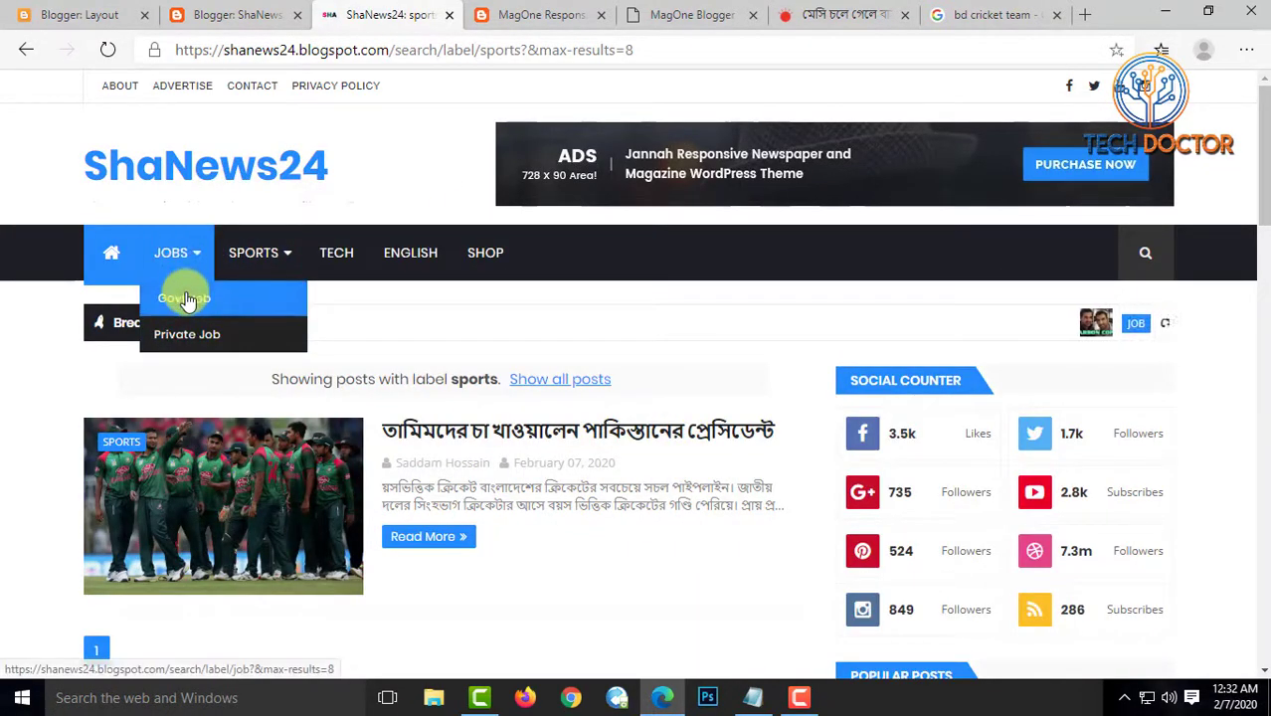
left_click(330, 269)
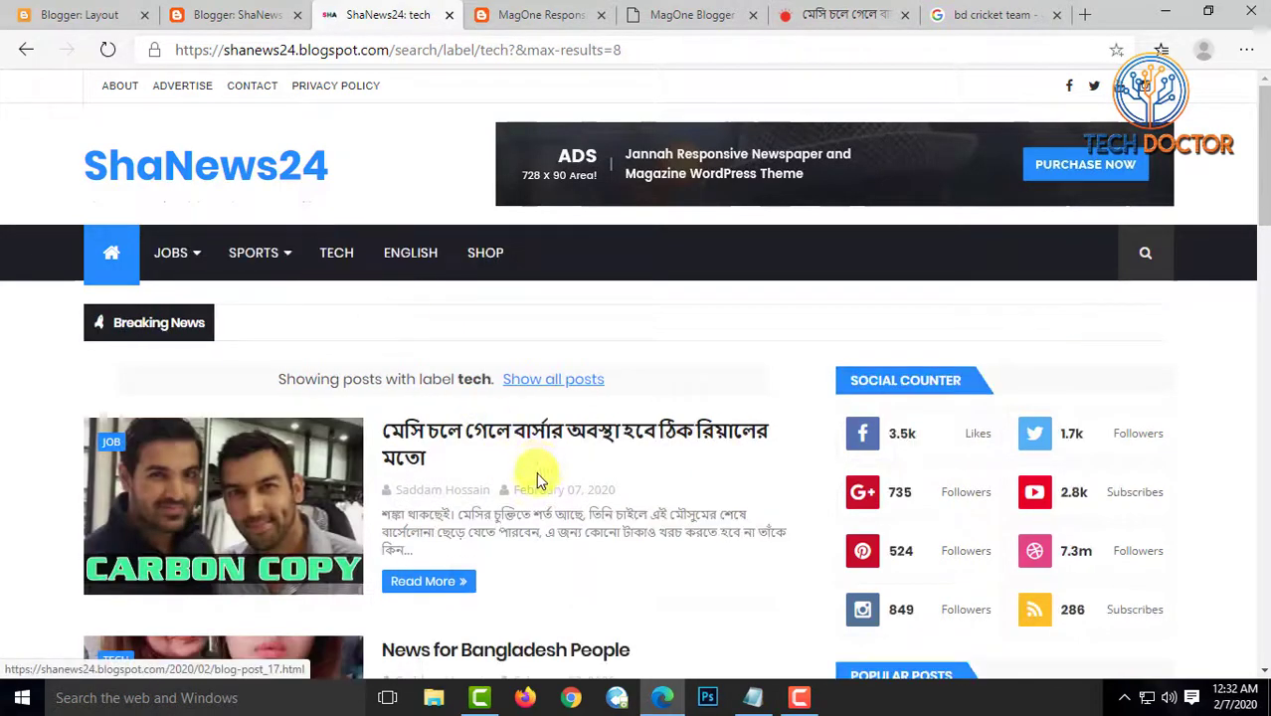
scroll(539, 487, "down", 4)
scroll(527, 472, "up", 4)
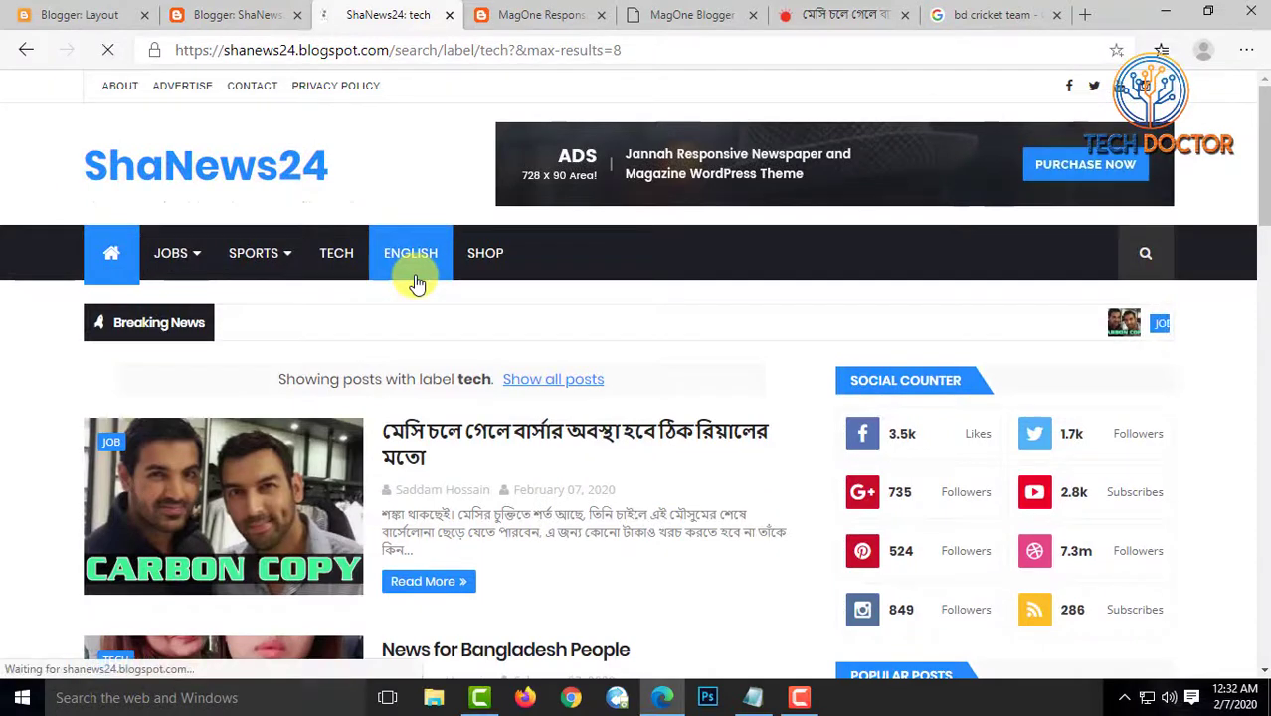
left_click(493, 271)
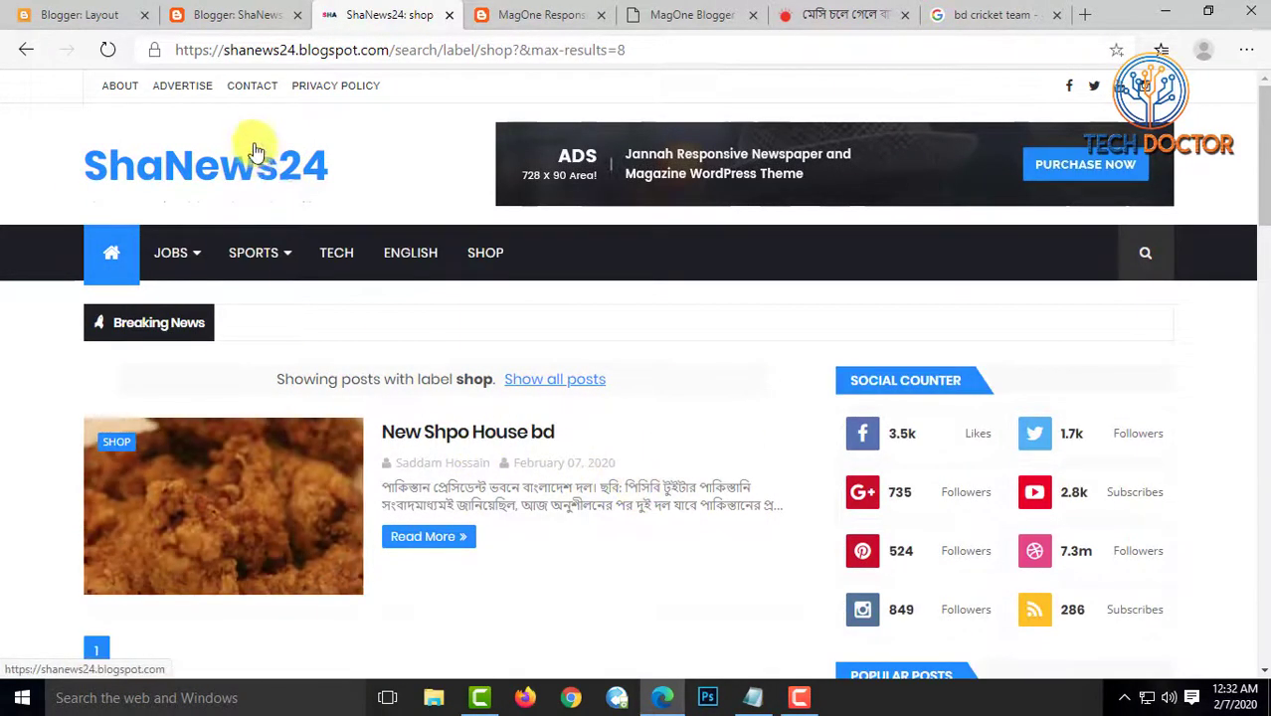
Review the live blog's home page down to its recent posts and compare it with the MagOne demo page
left_click(253, 174)
scroll(510, 369, "down", 5)
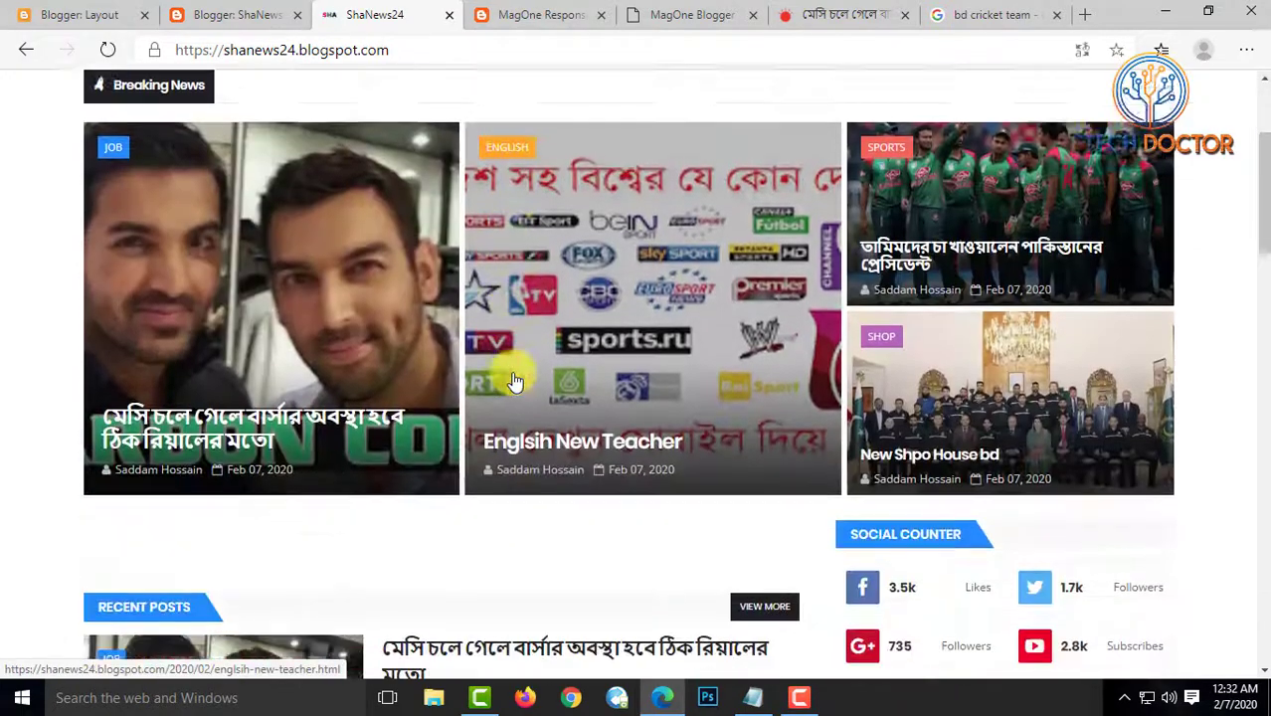
scroll(528, 367, "down", 1)
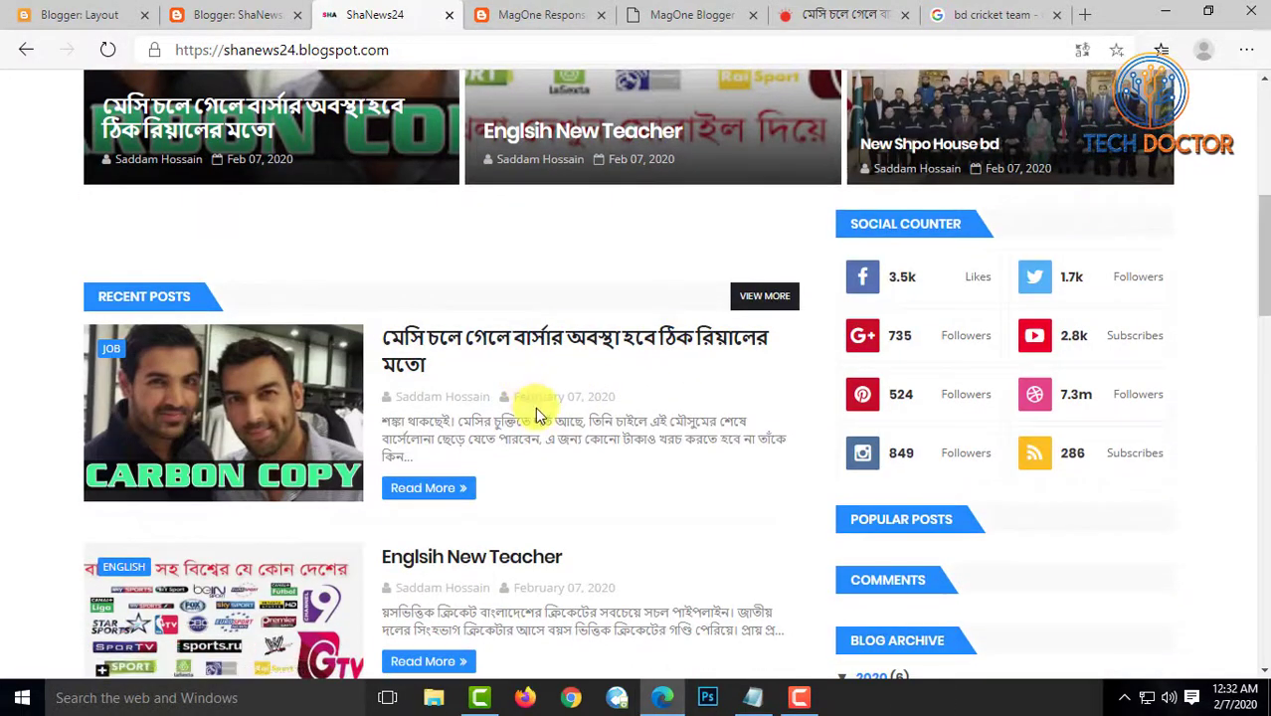
scroll(545, 423, "down", 4)
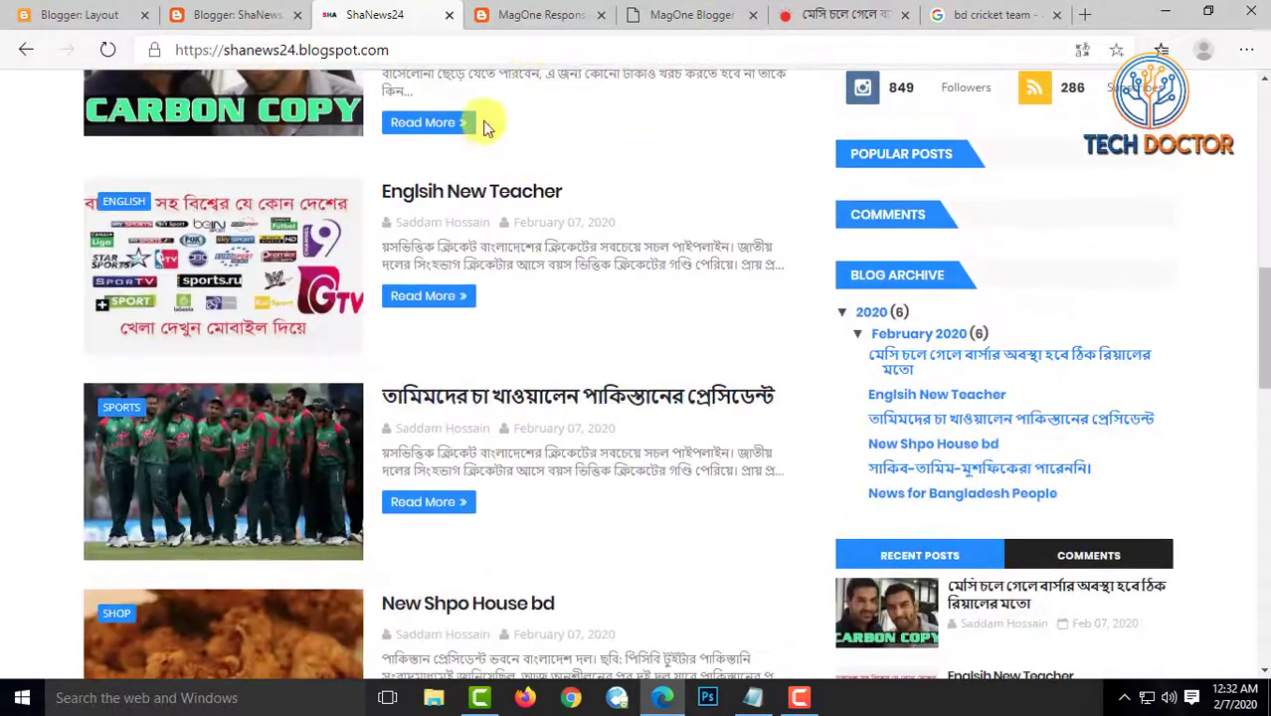
left_click(528, 12)
scroll(593, 446, "up", 7)
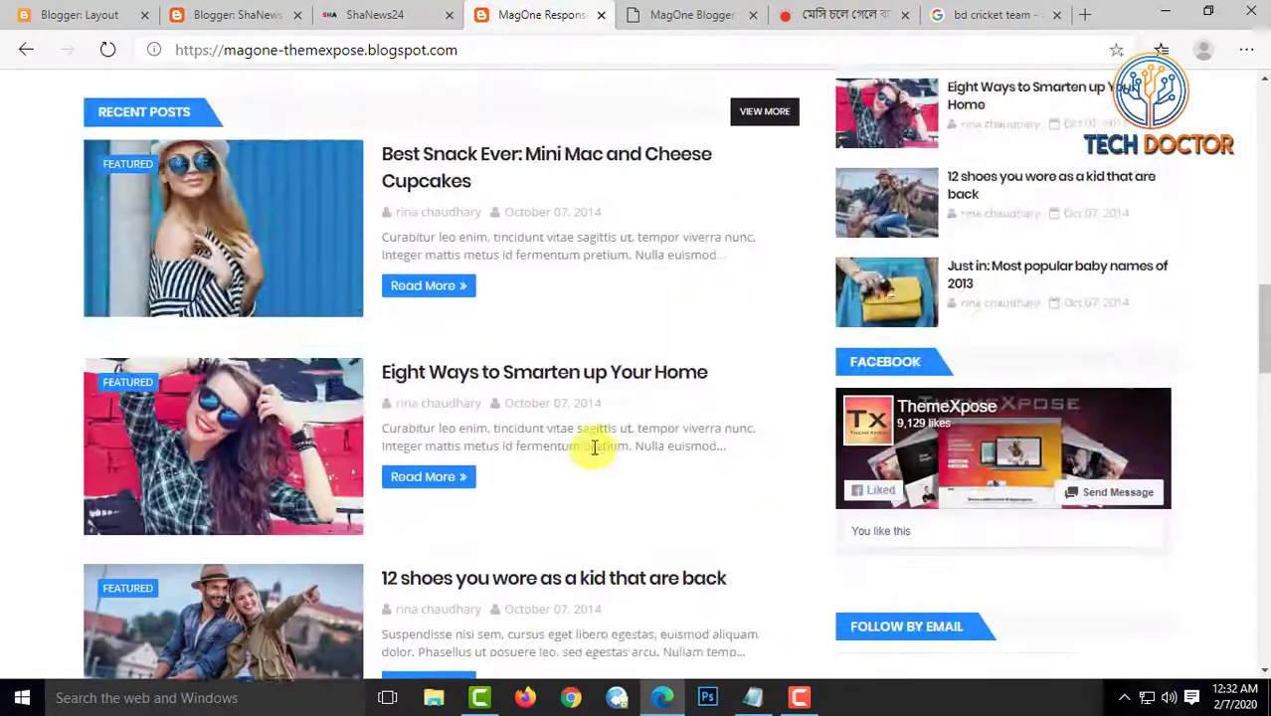
Look through the MagOne demo home page's Business, Carousel and Recent Posts sections as the model for the blog
scroll(594, 445, "up", 10)
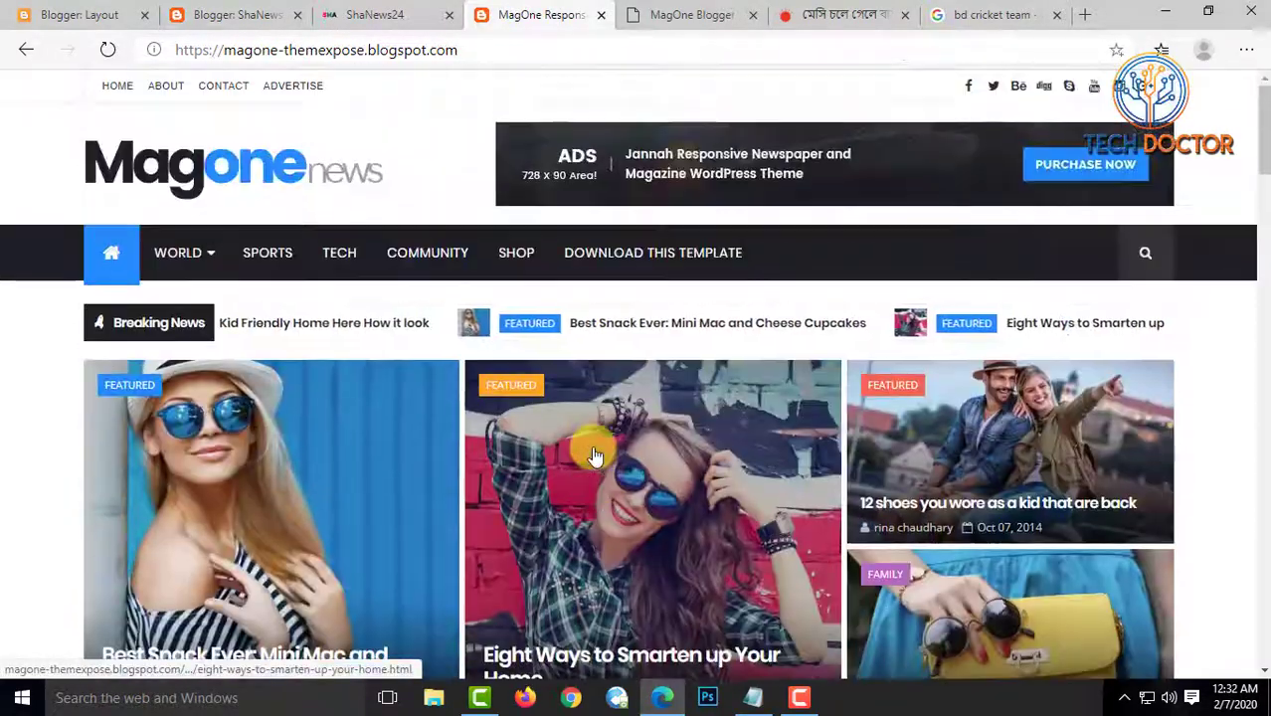
scroll(593, 455, "down", 8)
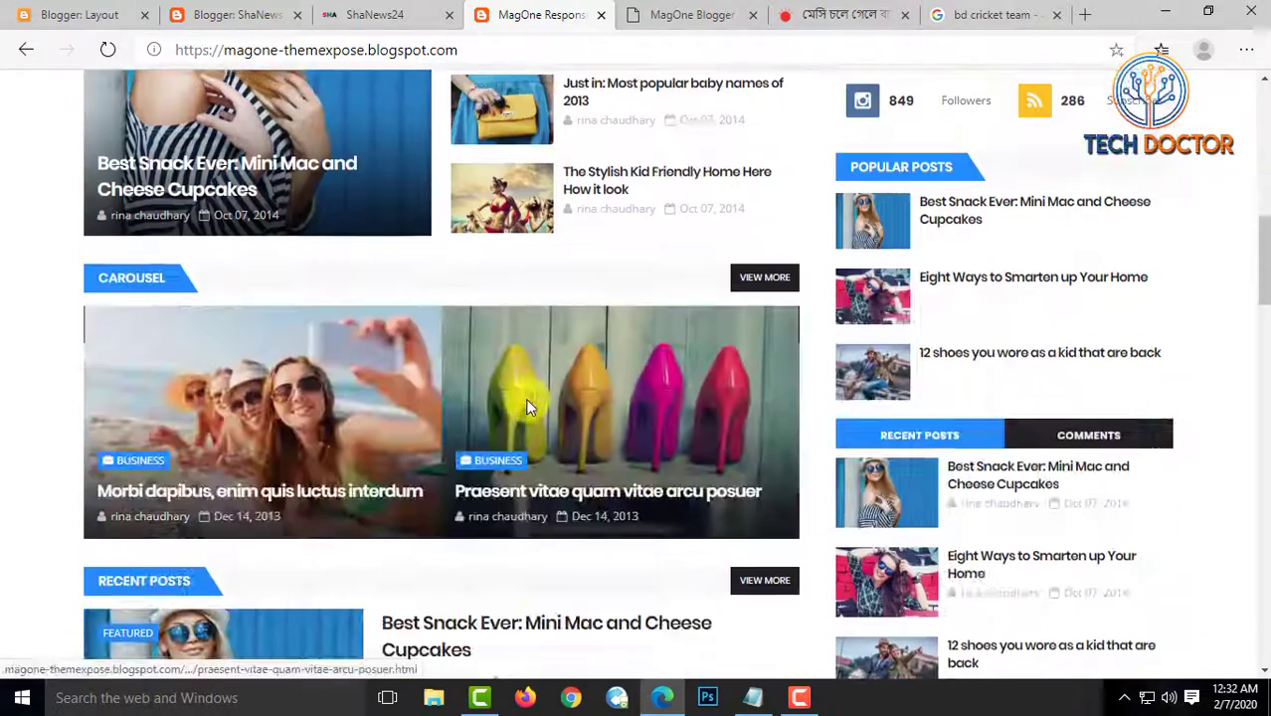
scroll(525, 398, "down", 3)
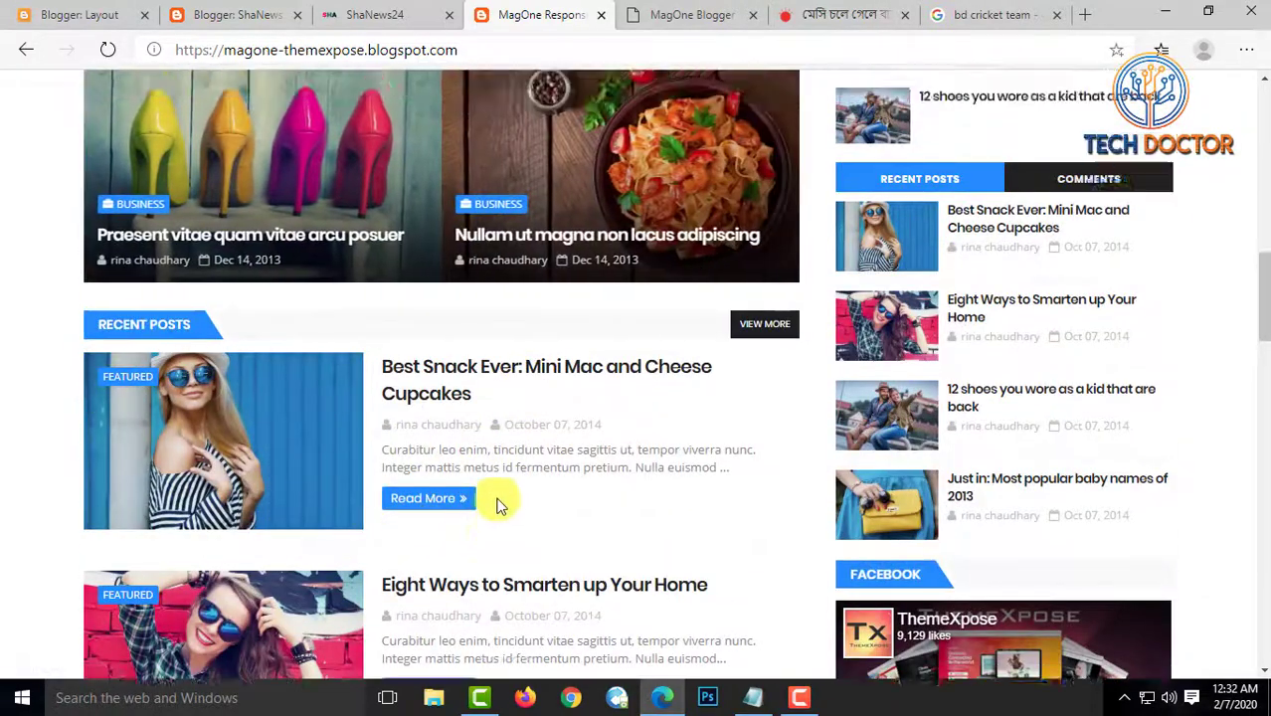
scroll(397, 417, "up", 6)
scroll(416, 470, "down", 2)
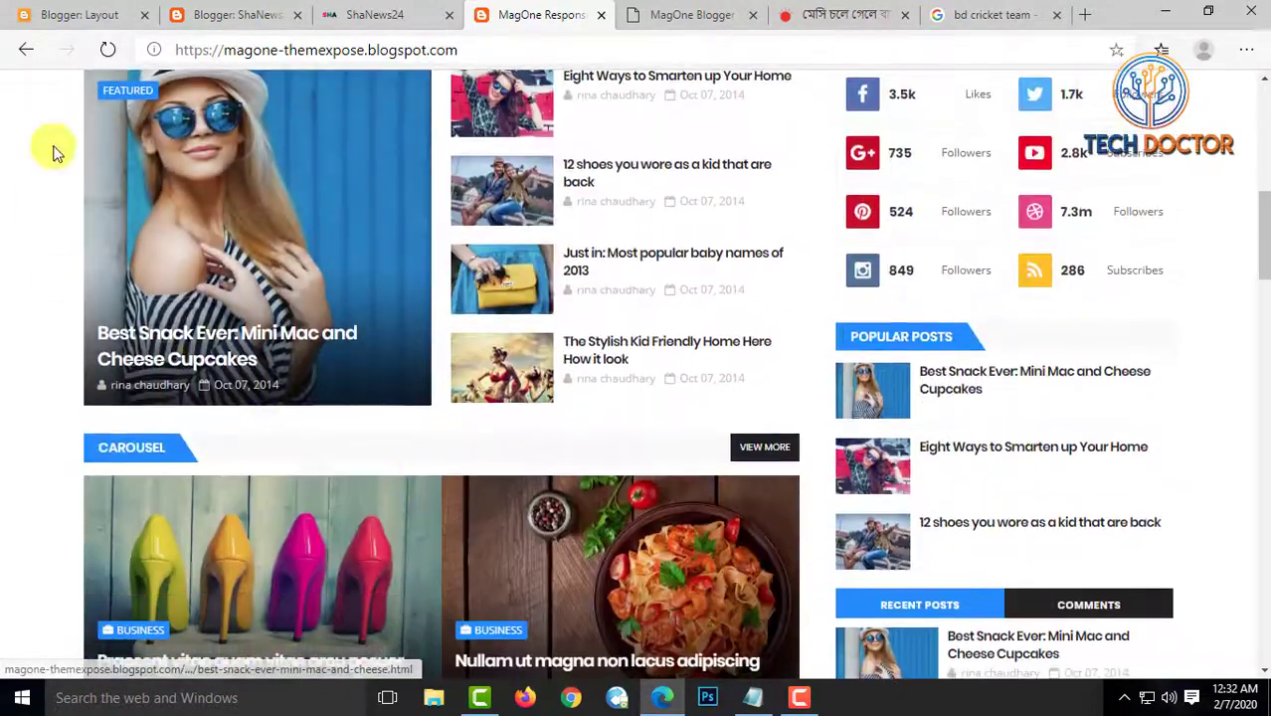
scroll(259, 457, "up", 1)
scroll(266, 453, "up", 1)
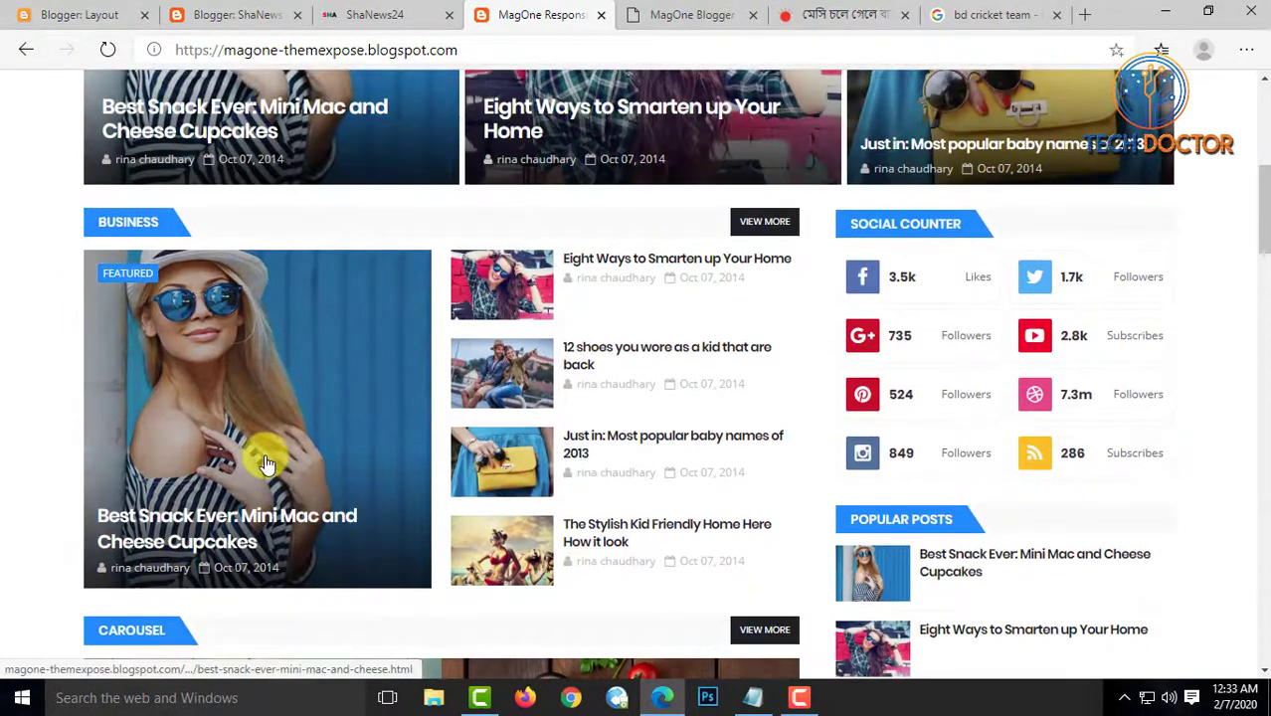
Copy the Feat span code from the guide line notes in Notepad, then minimize the notes
left_click(744, 705)
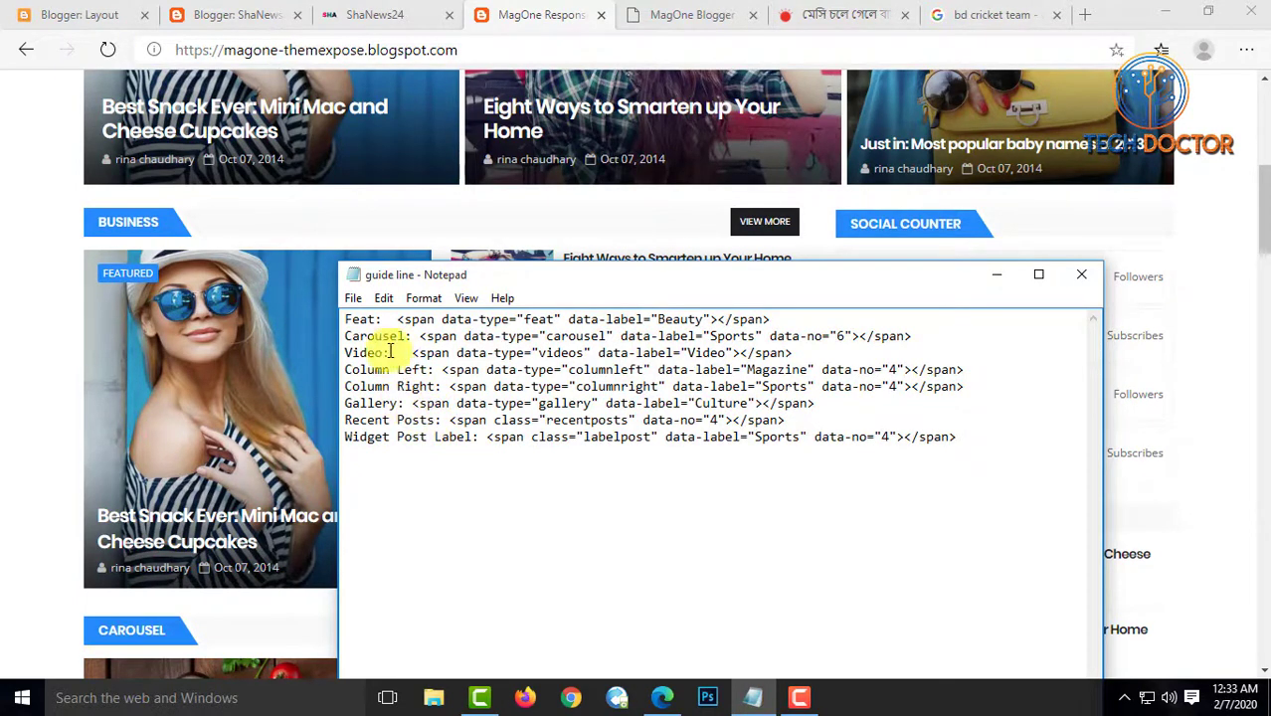
left_click_drag(395, 316, 772, 313)
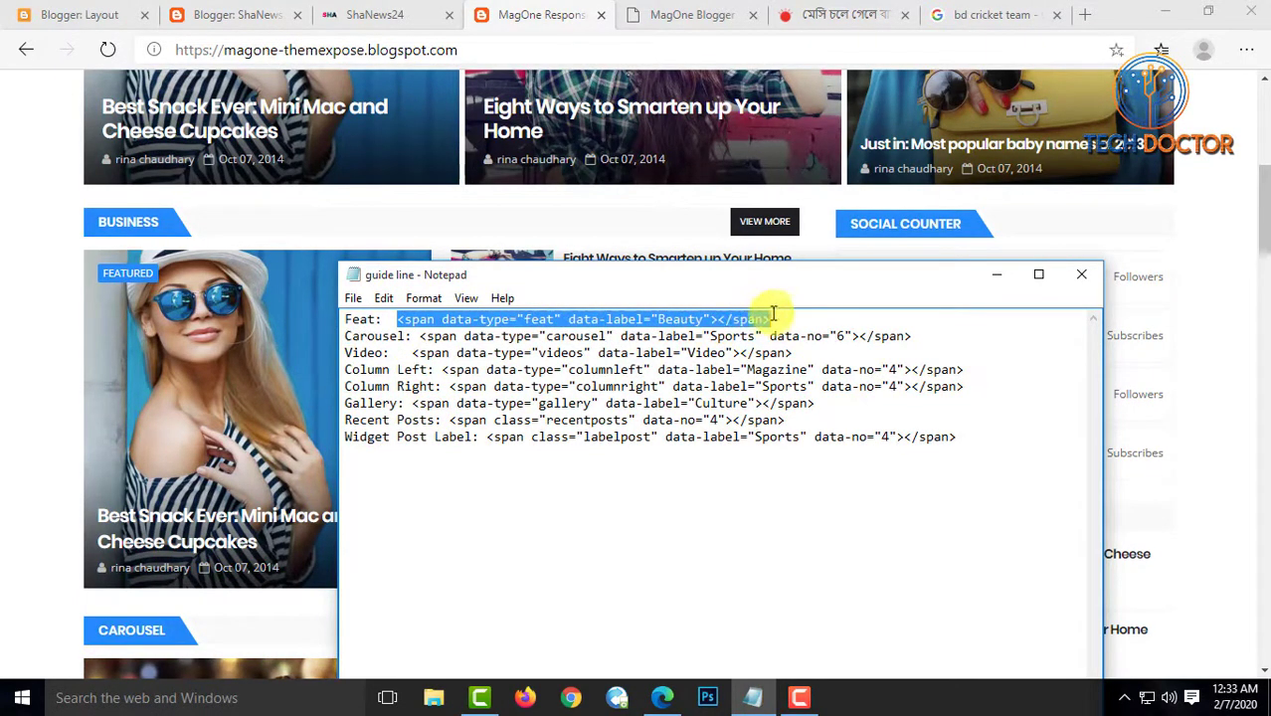
right_click(455, 318)
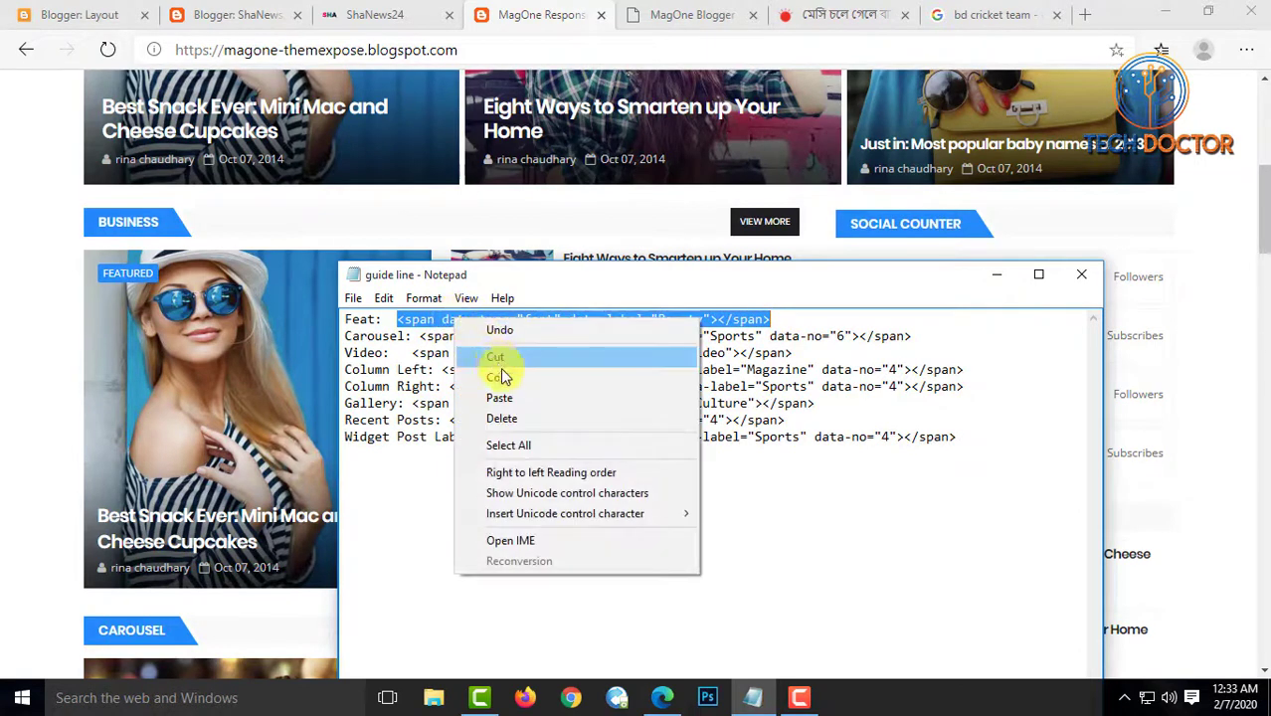
left_click(500, 375)
left_click(1000, 279)
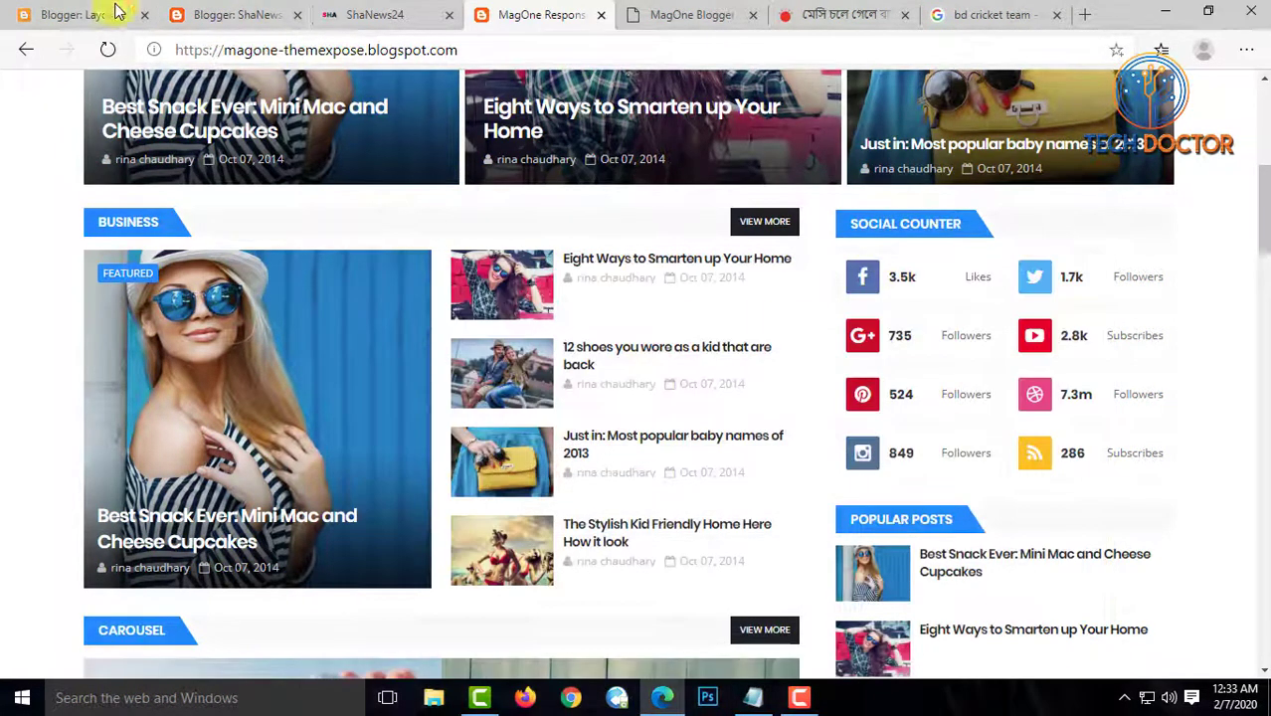
Look over the ShaNews24 layout, home page and post list, and place the blog's browser tab beside the Layout tab
left_click(82, 14)
scroll(730, 433, "down", 2)
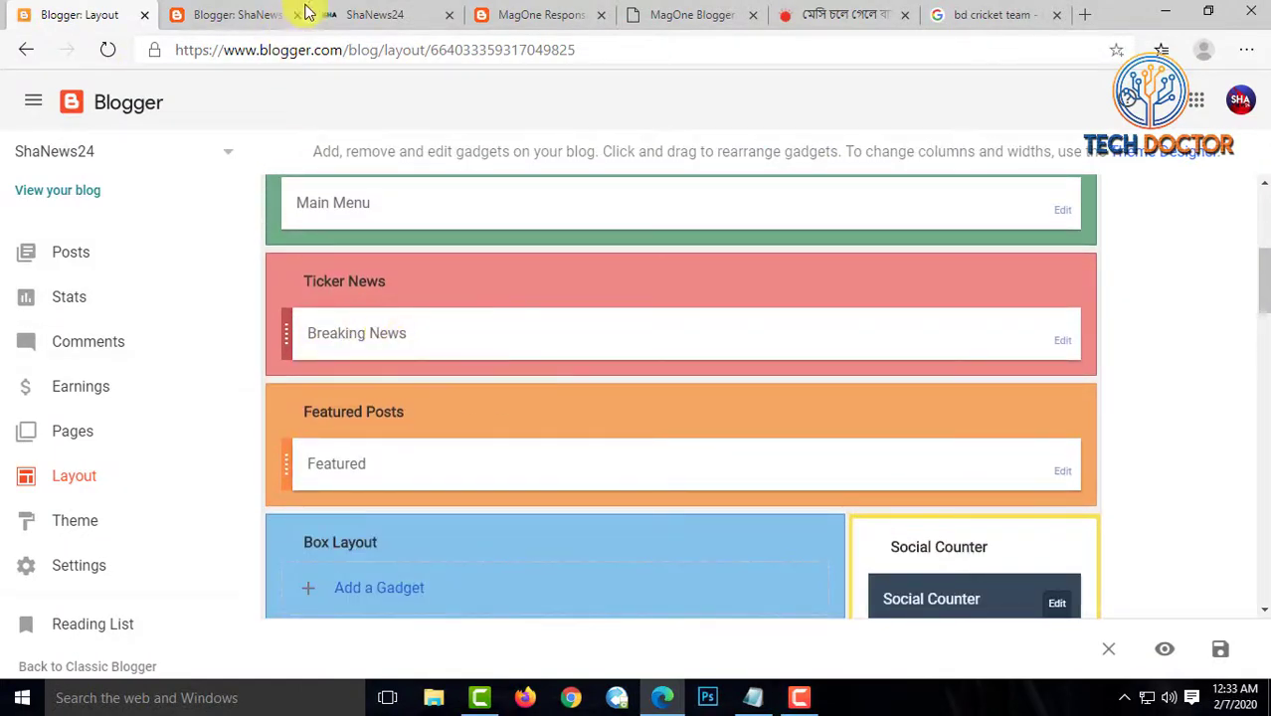
left_click(343, 14)
scroll(434, 283, "up", 15)
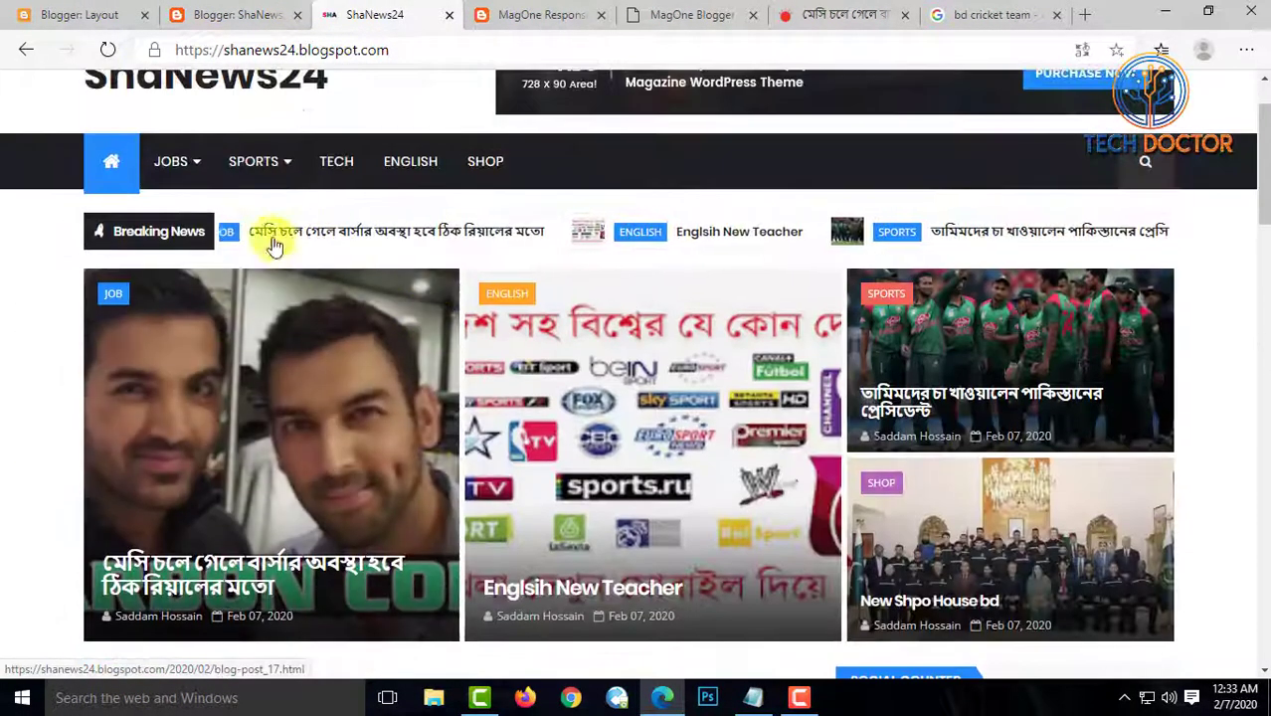
left_click(246, 14)
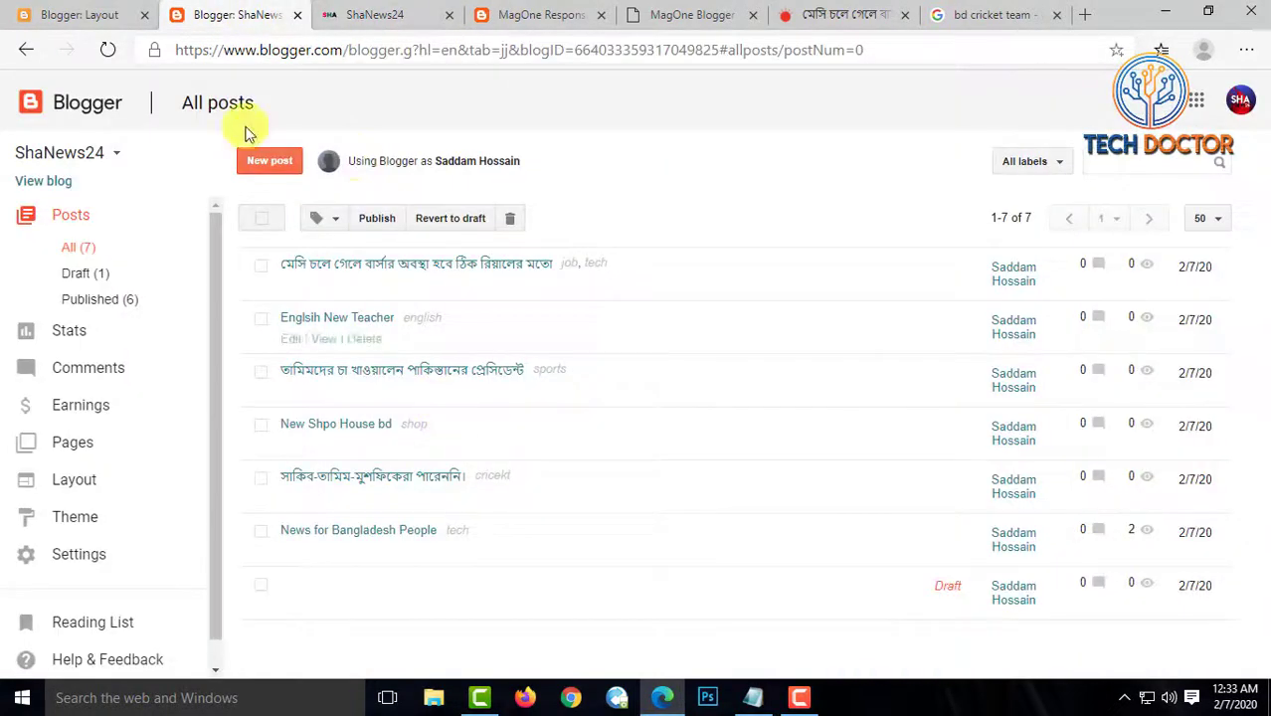
left_click(85, 10)
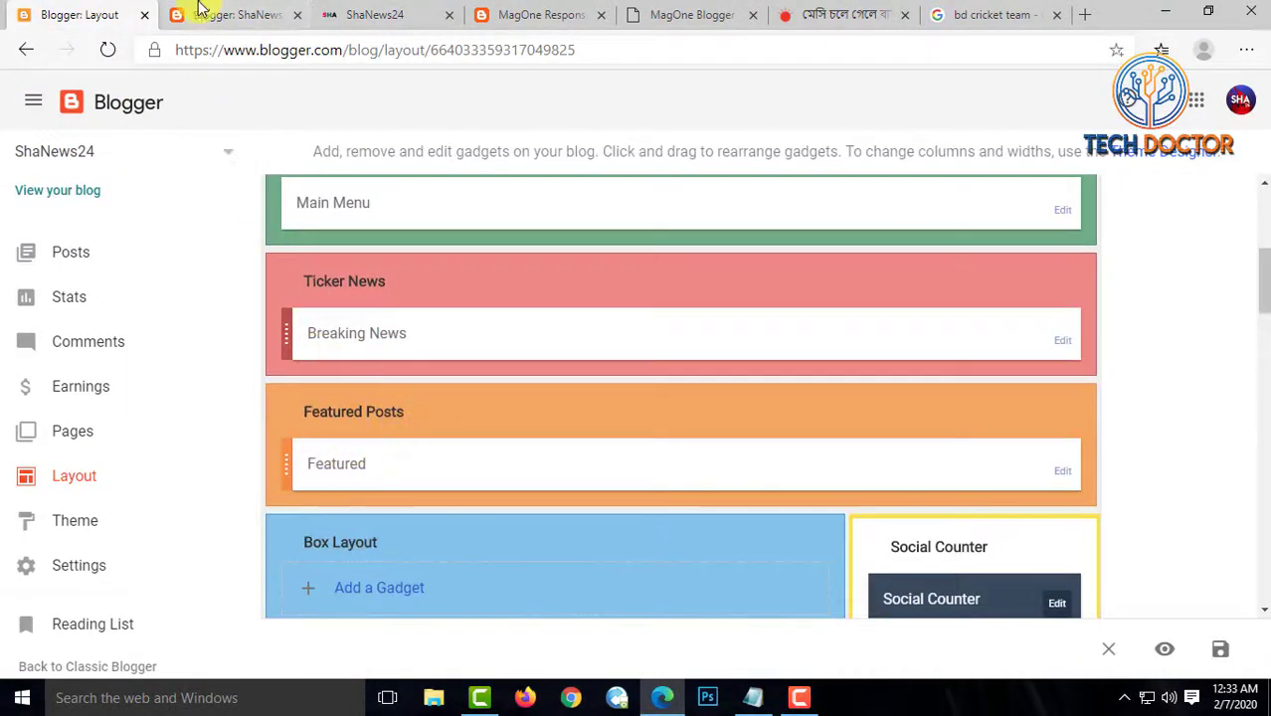
left_click(239, 16)
left_click(213, 14)
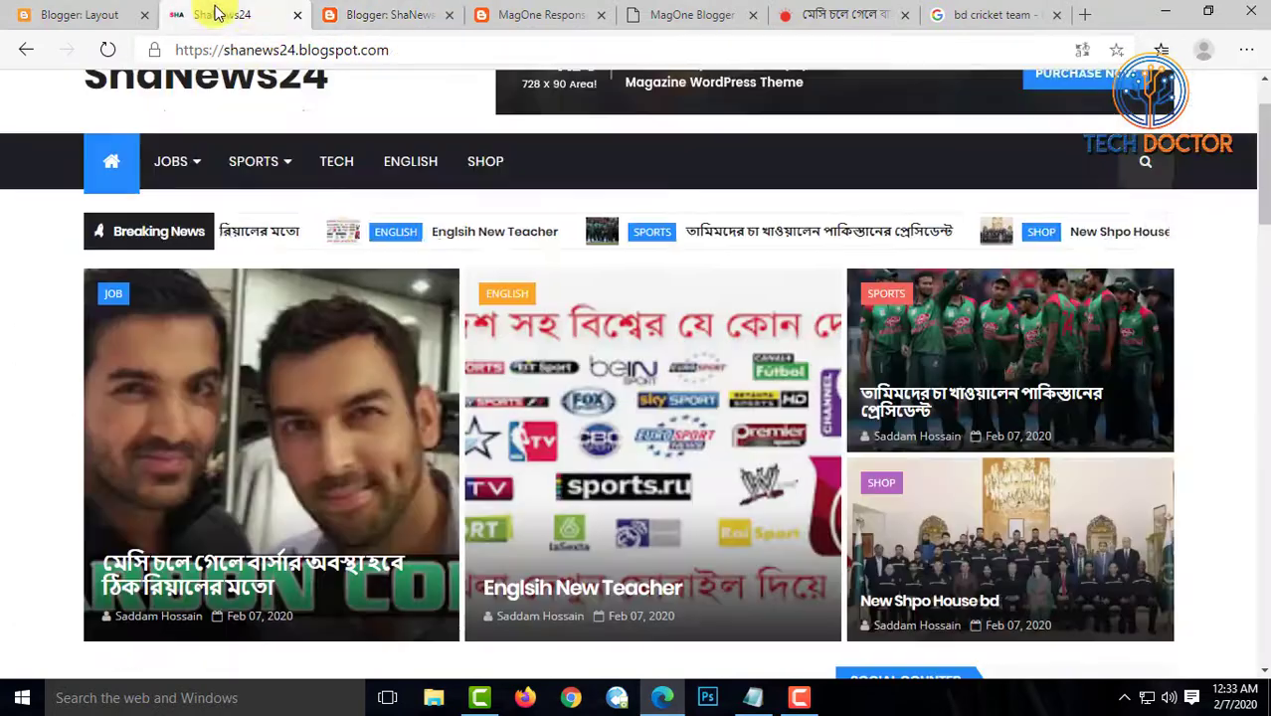
Compare the Ticker News and Featured Posts gadgets on the Layout page with the blog's home page
left_click(83, 14)
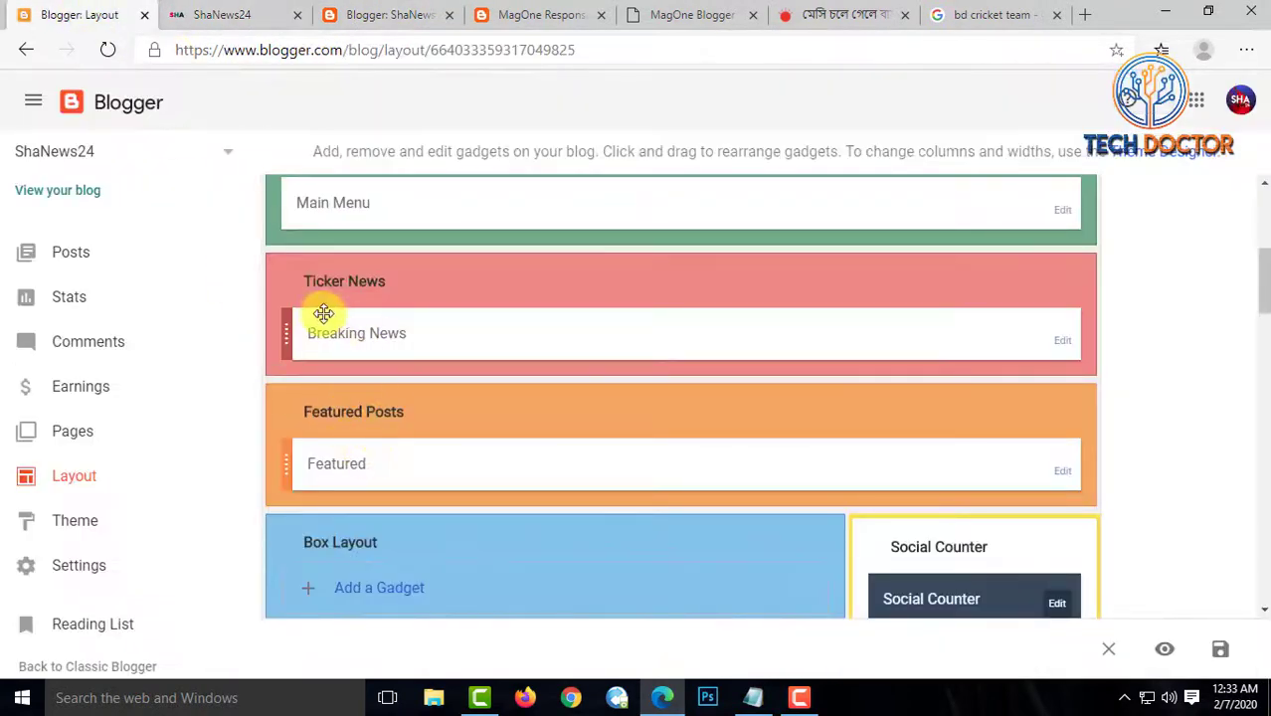
left_click(192, 16)
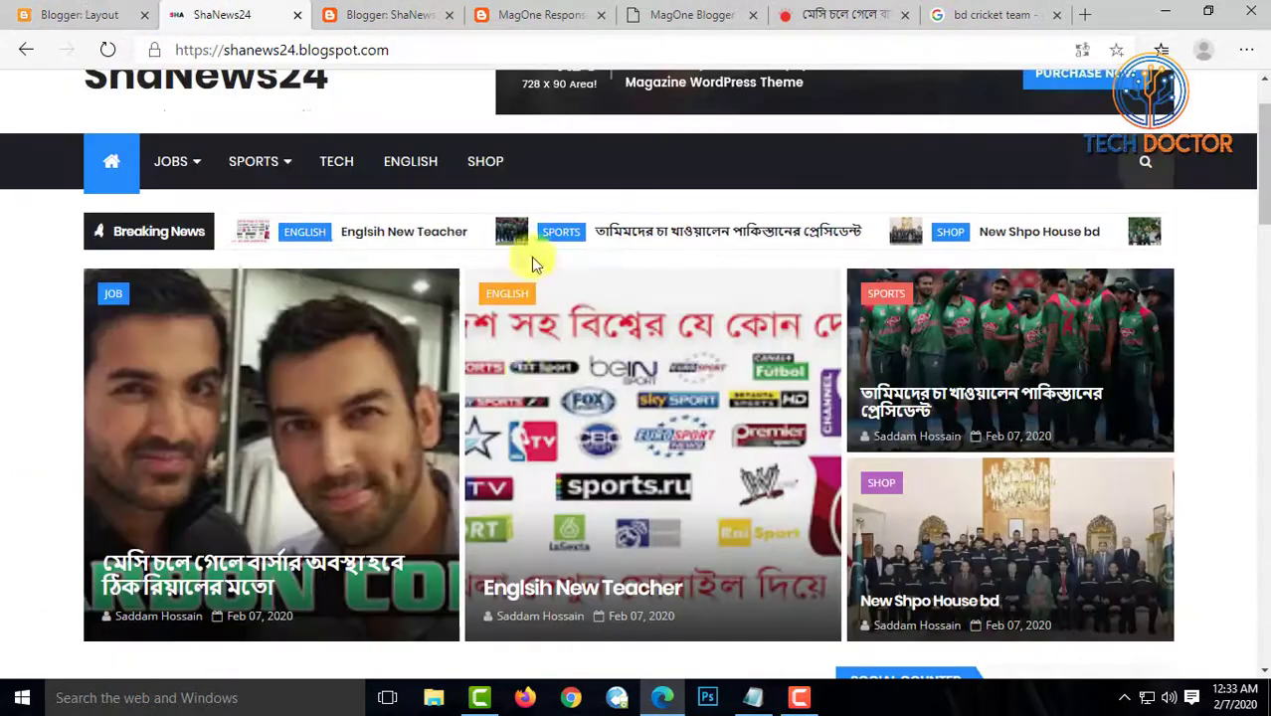
left_click(372, 14)
Set the content of the Feat gadget in Box Layout to <span data-type="feat" data-label="tech"></span> and save it
left_click(59, 14)
scroll(516, 403, "down", 3)
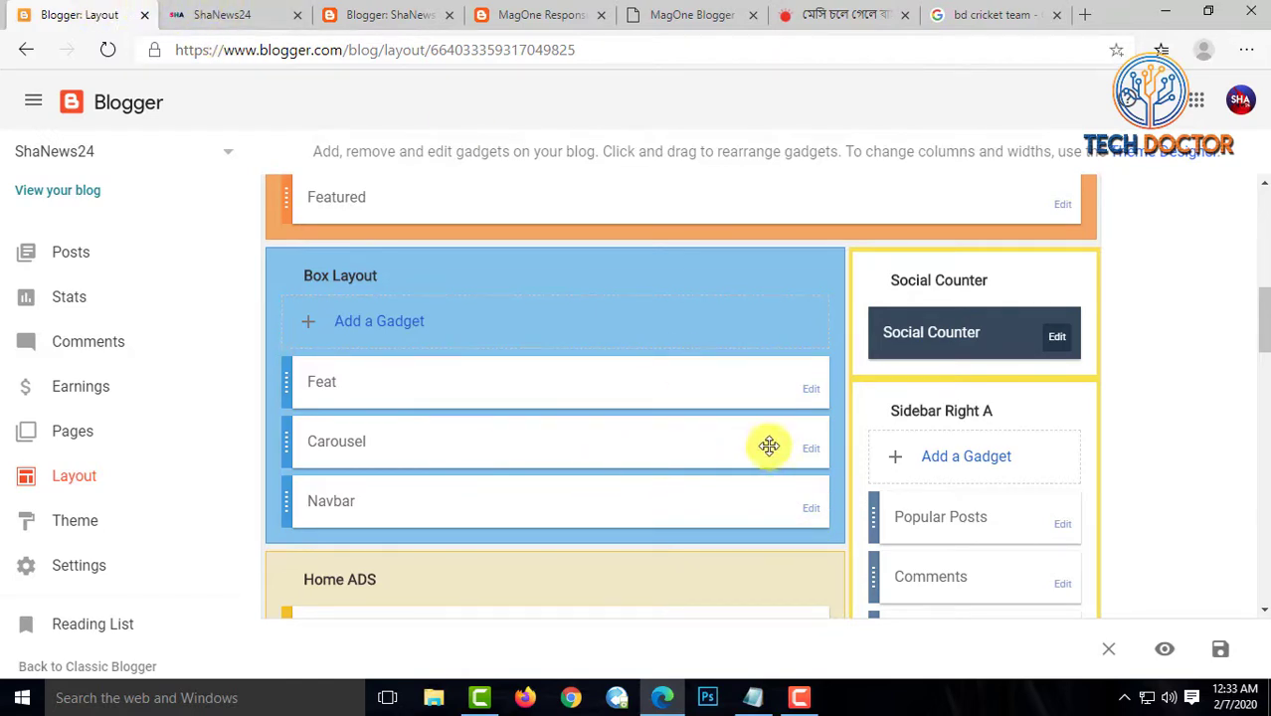
left_click(806, 395)
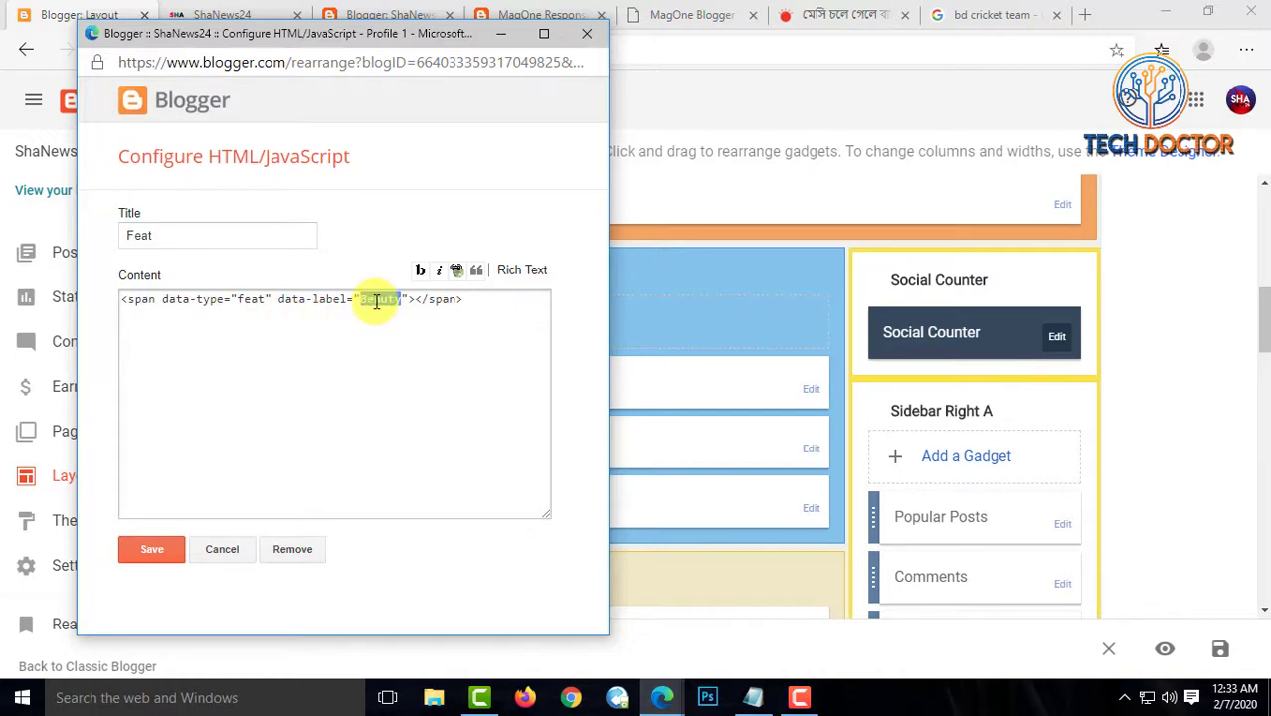
left_click(502, 36)
left_click(225, 16)
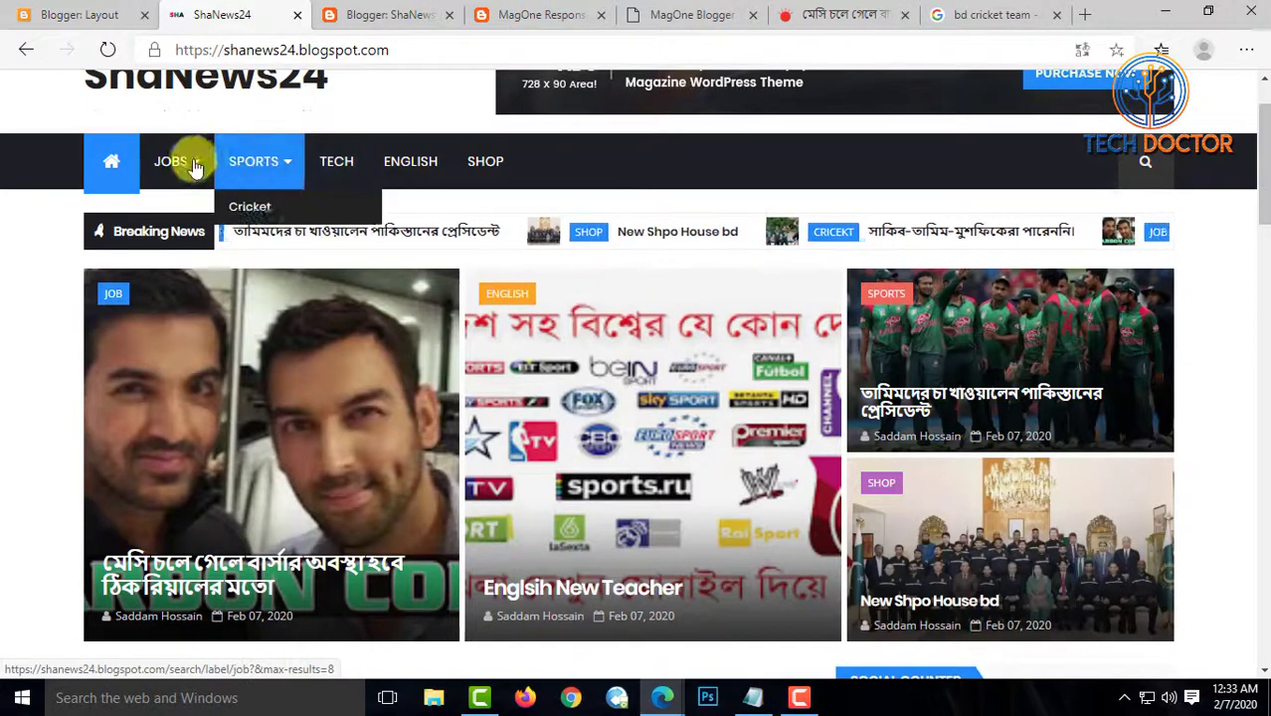
mouse_move(192, 165)
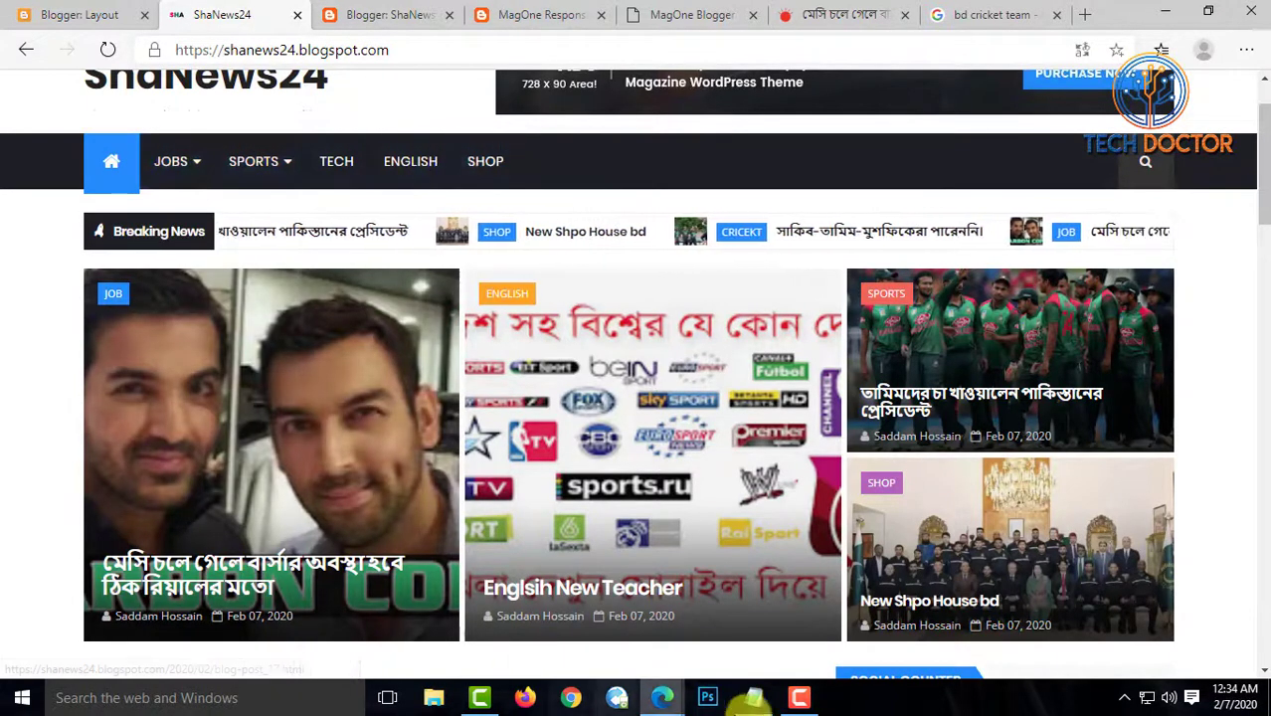
mouse_move(661, 694)
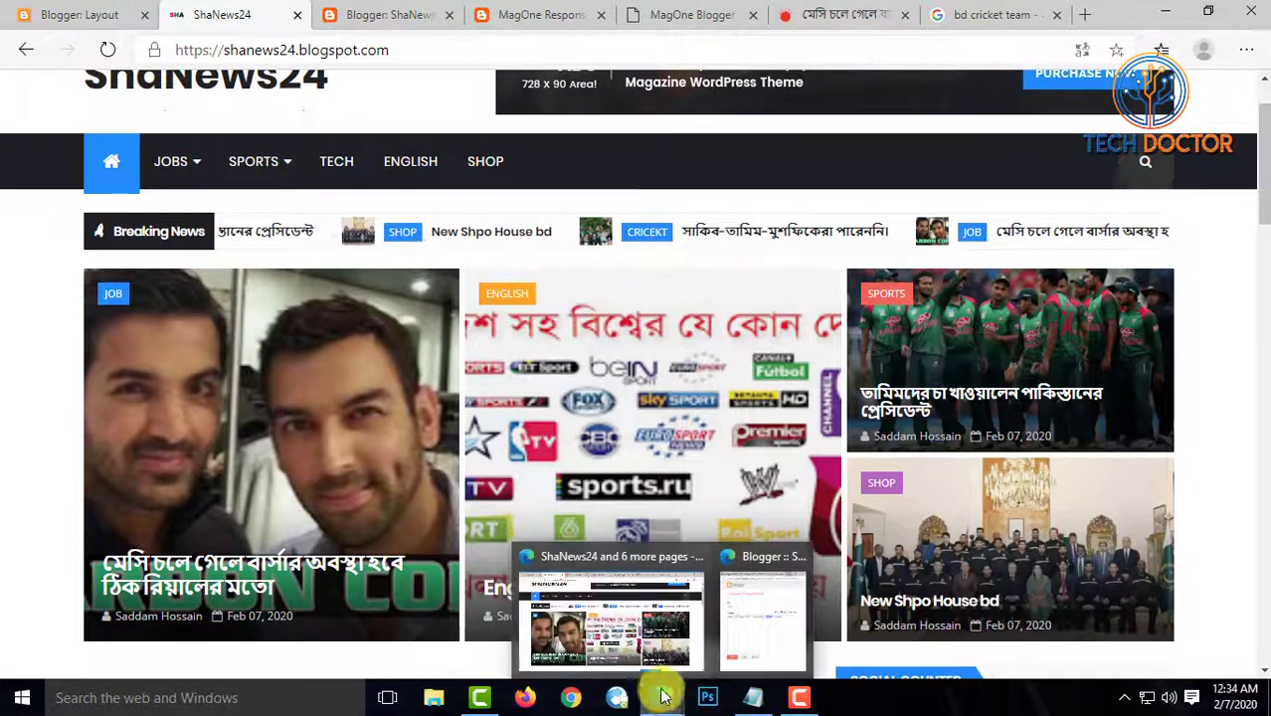
left_click(742, 645)
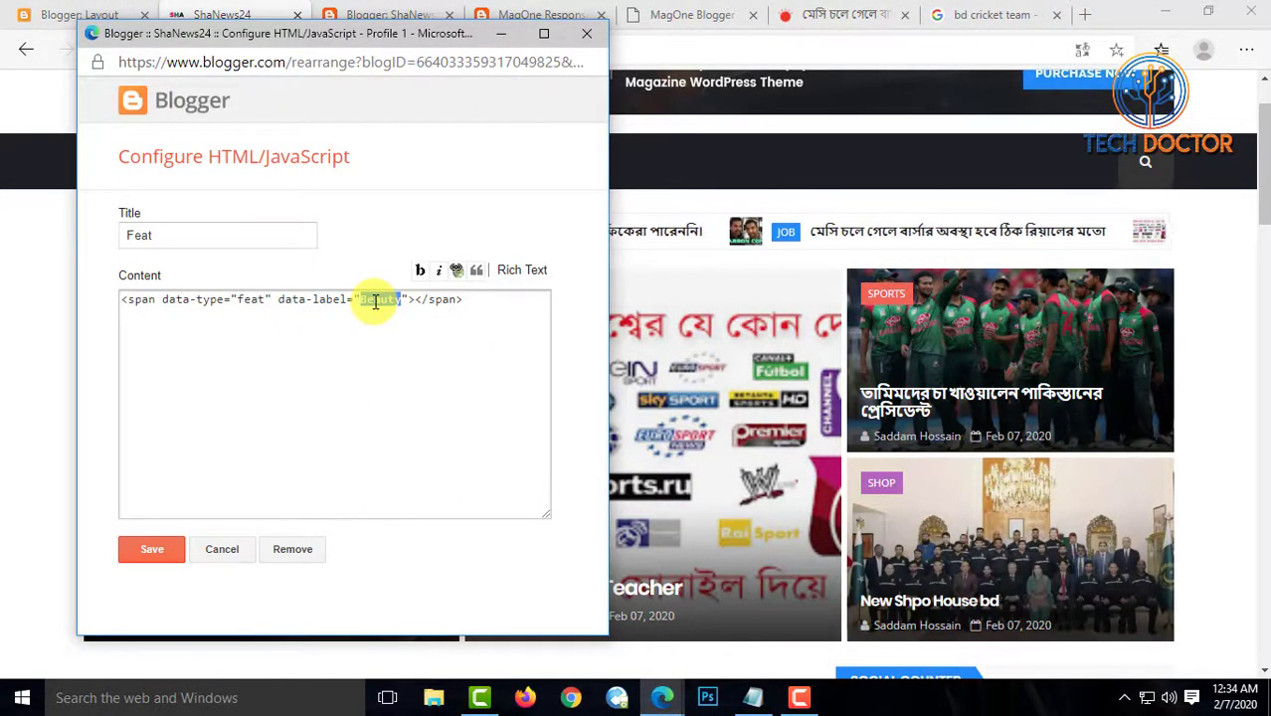
type("tech")
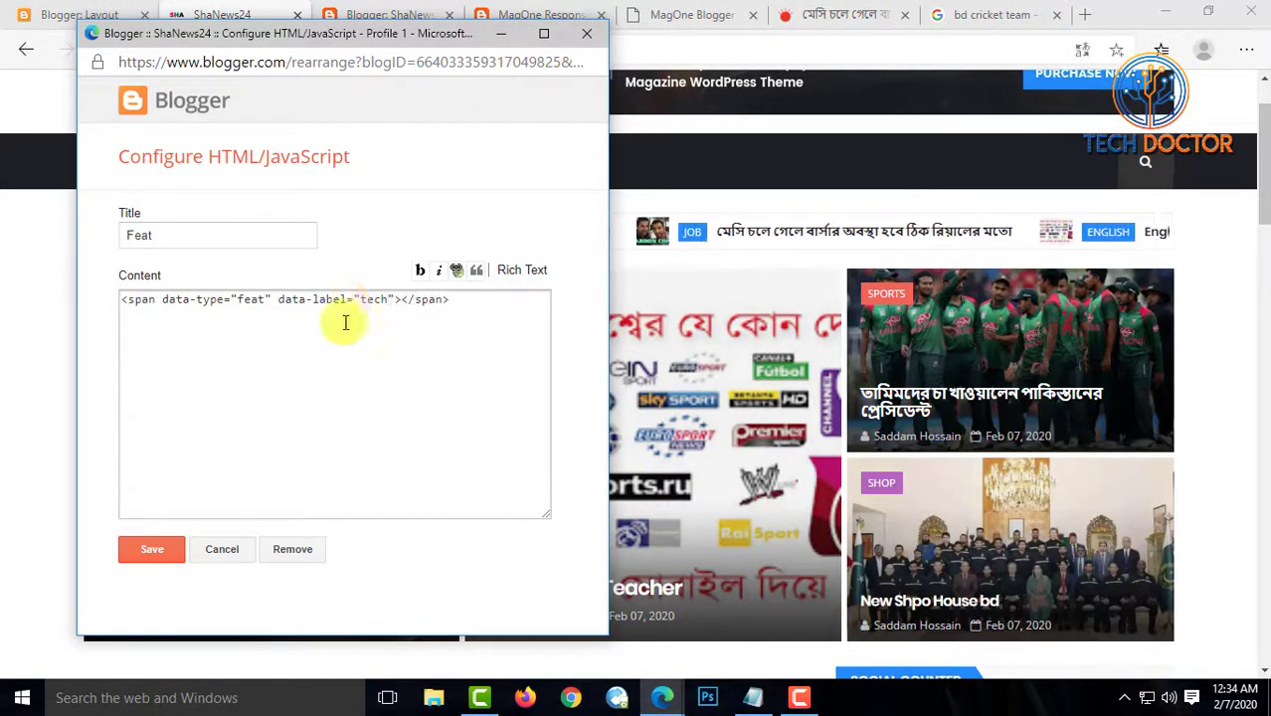
left_click(164, 549)
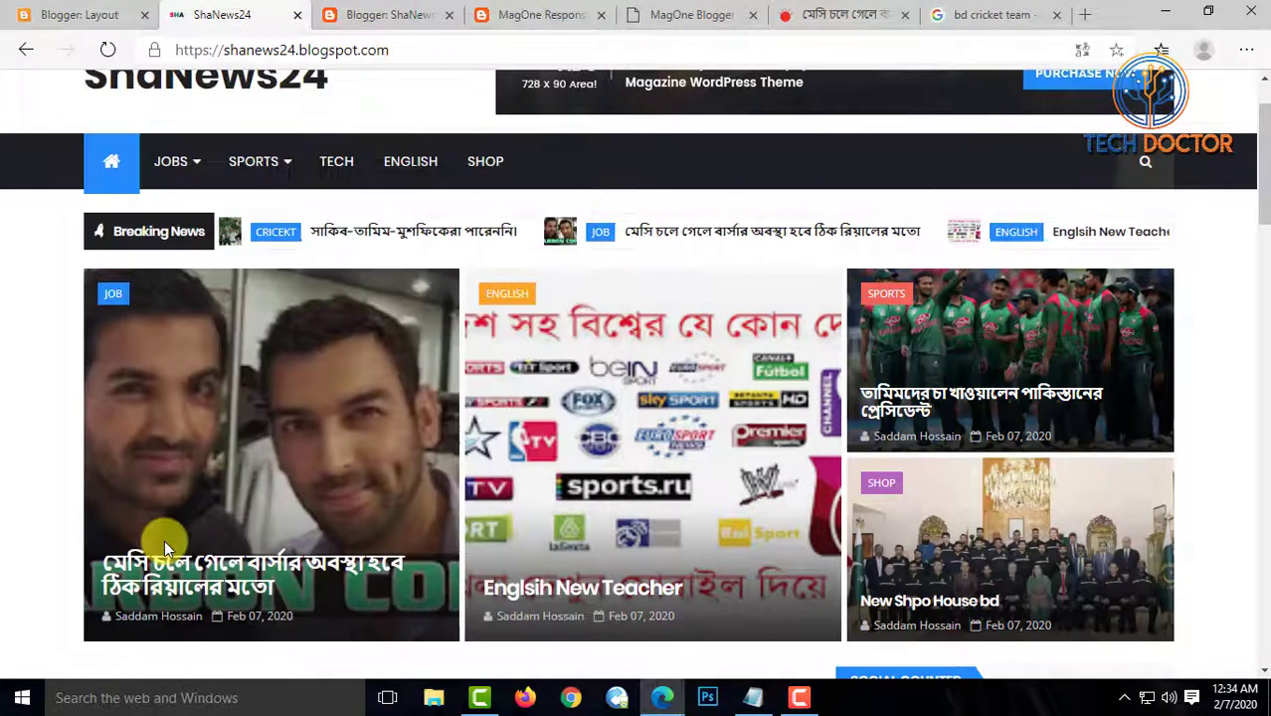
Reload the ShaNews24 home page and check its Feat section
left_click(109, 51)
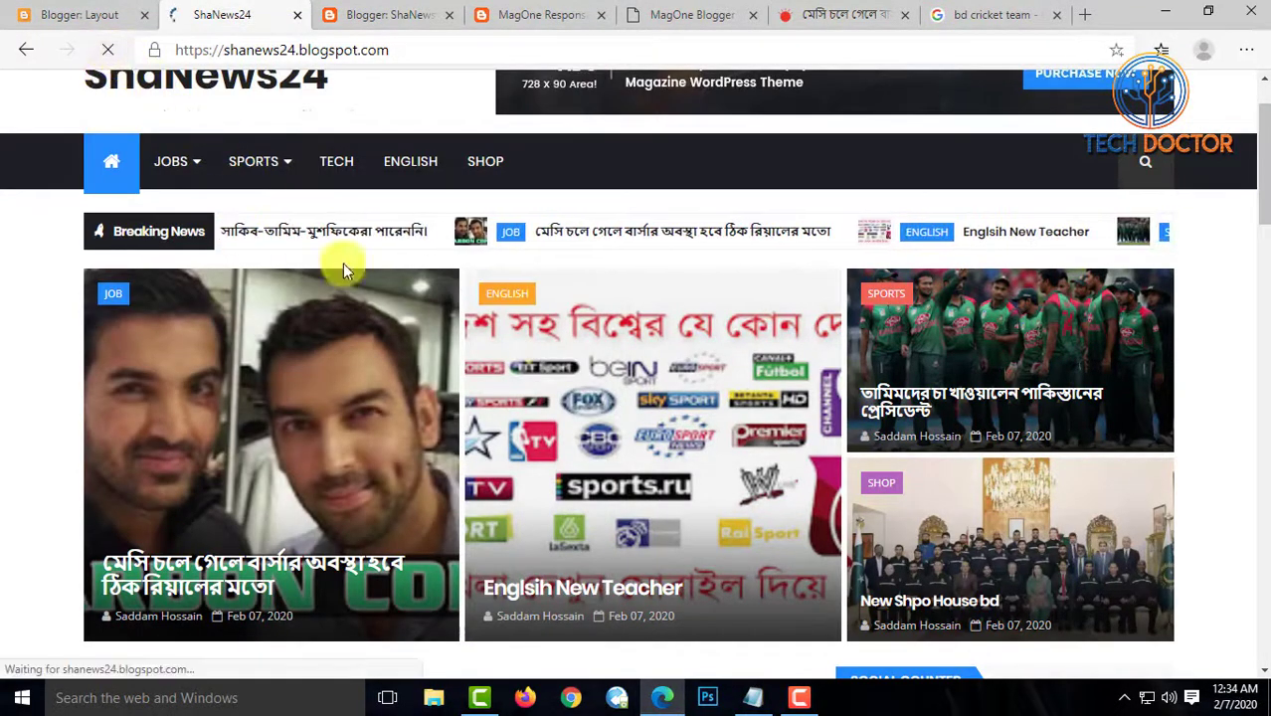
scroll(525, 431, "down", 2)
scroll(472, 482, "down", 4)
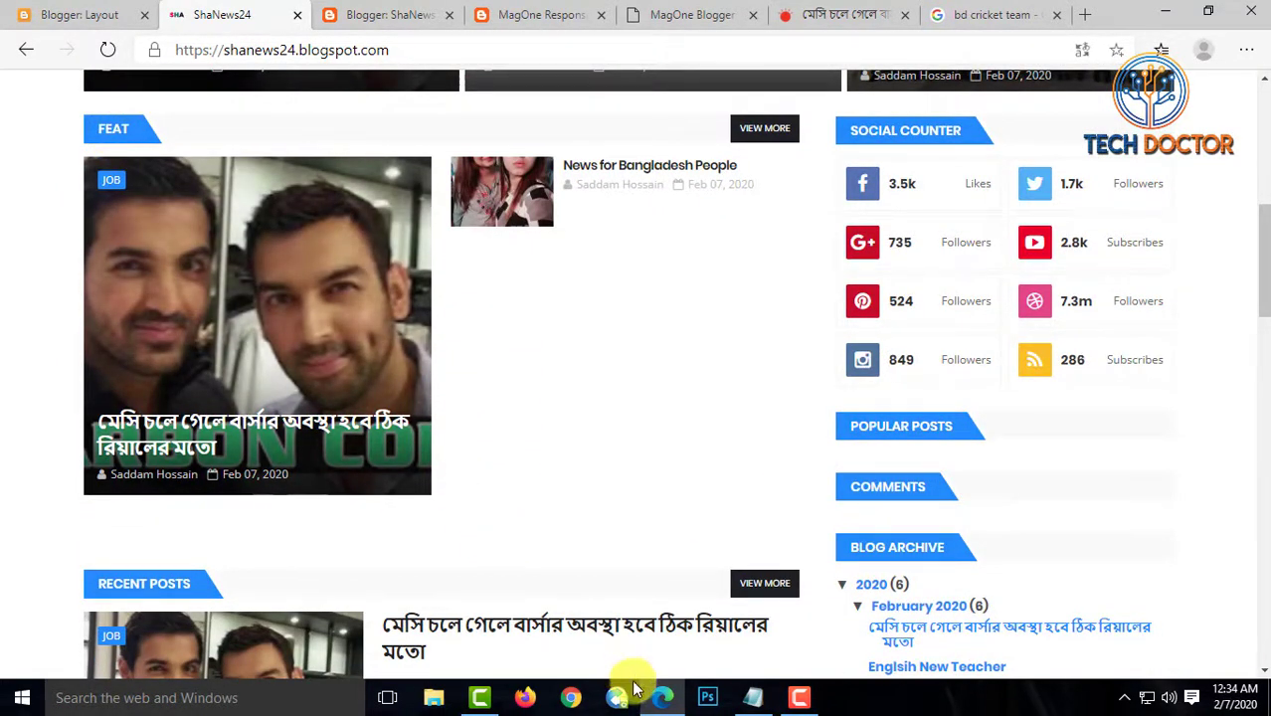
Retitle the Feat gadget in Box Layout as Tech and save it
left_click(96, 13)
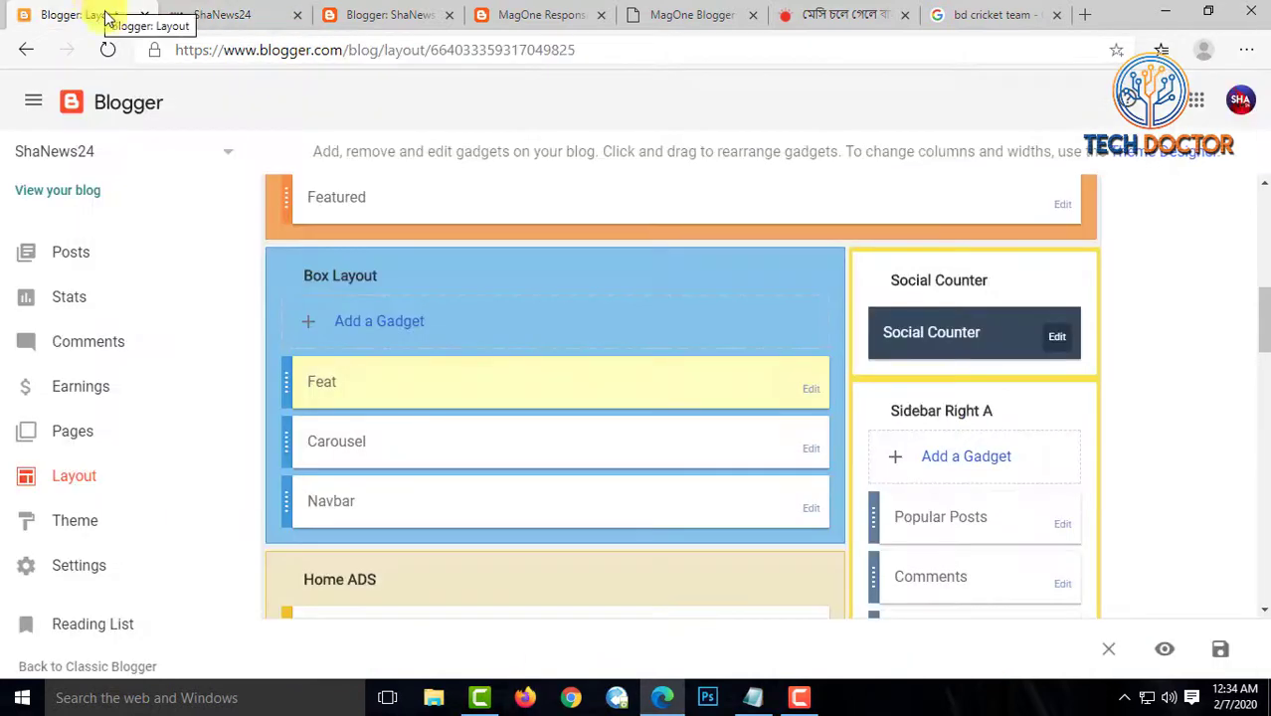
left_click(807, 391)
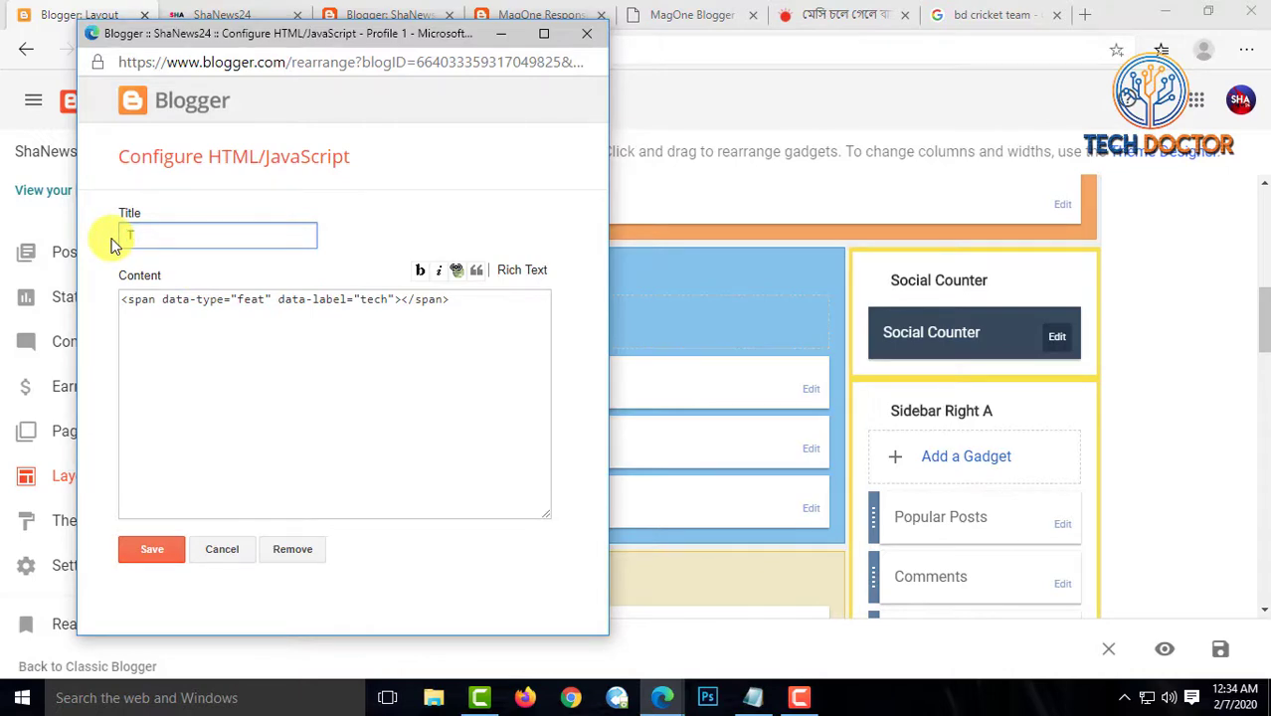
left_click(157, 550)
Reload the blog and check the renamed section's heading and the Recent Posts below it
left_click(222, 18)
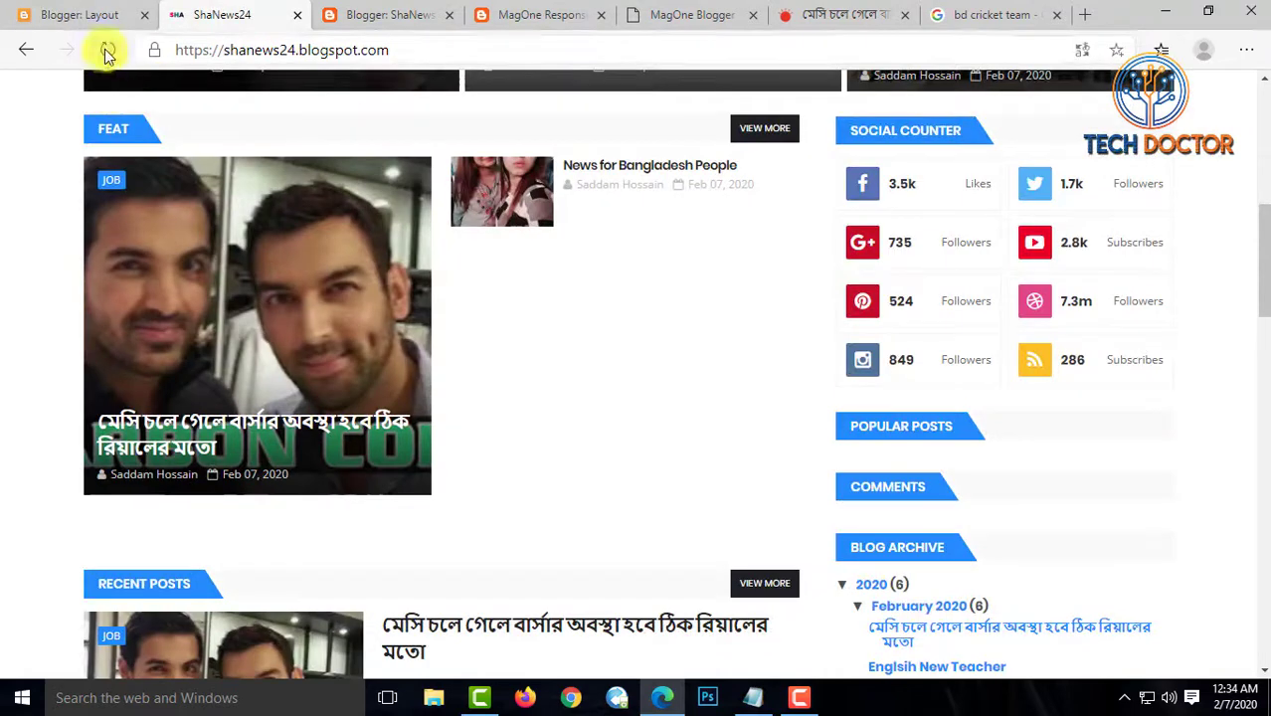
left_click(107, 50)
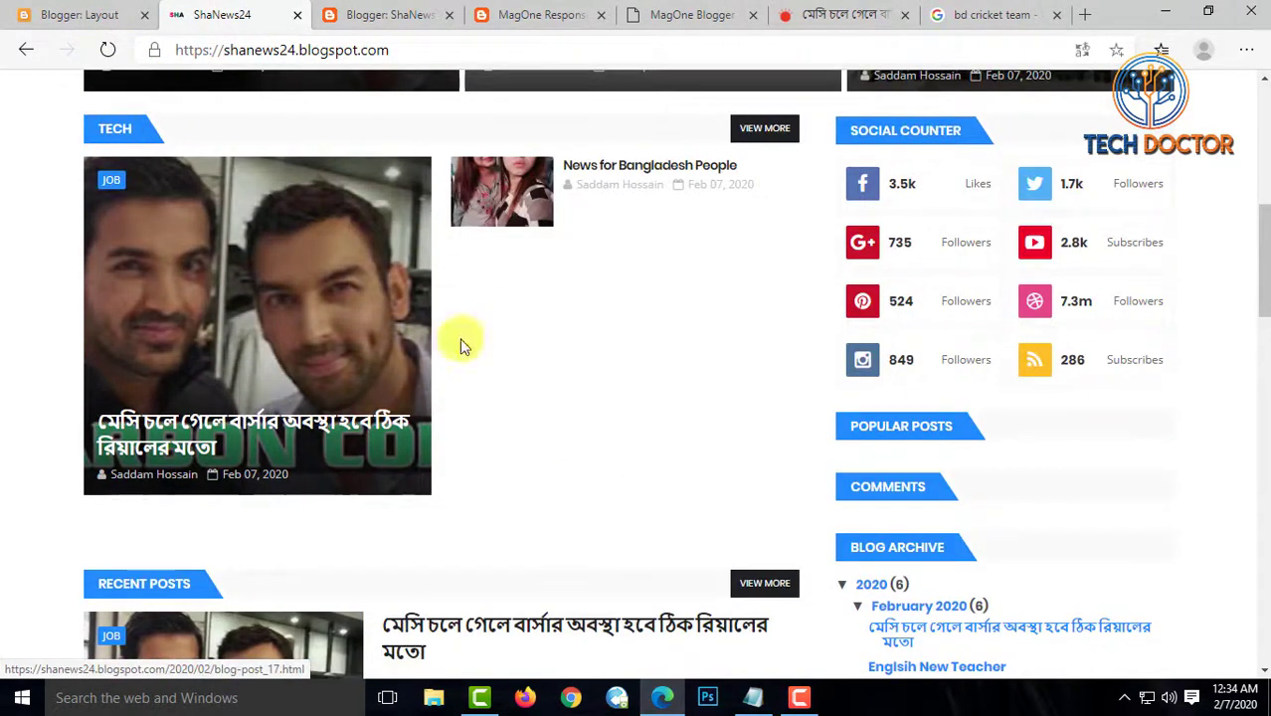
scroll(631, 360, "down", 1)
scroll(627, 365, "down", 2)
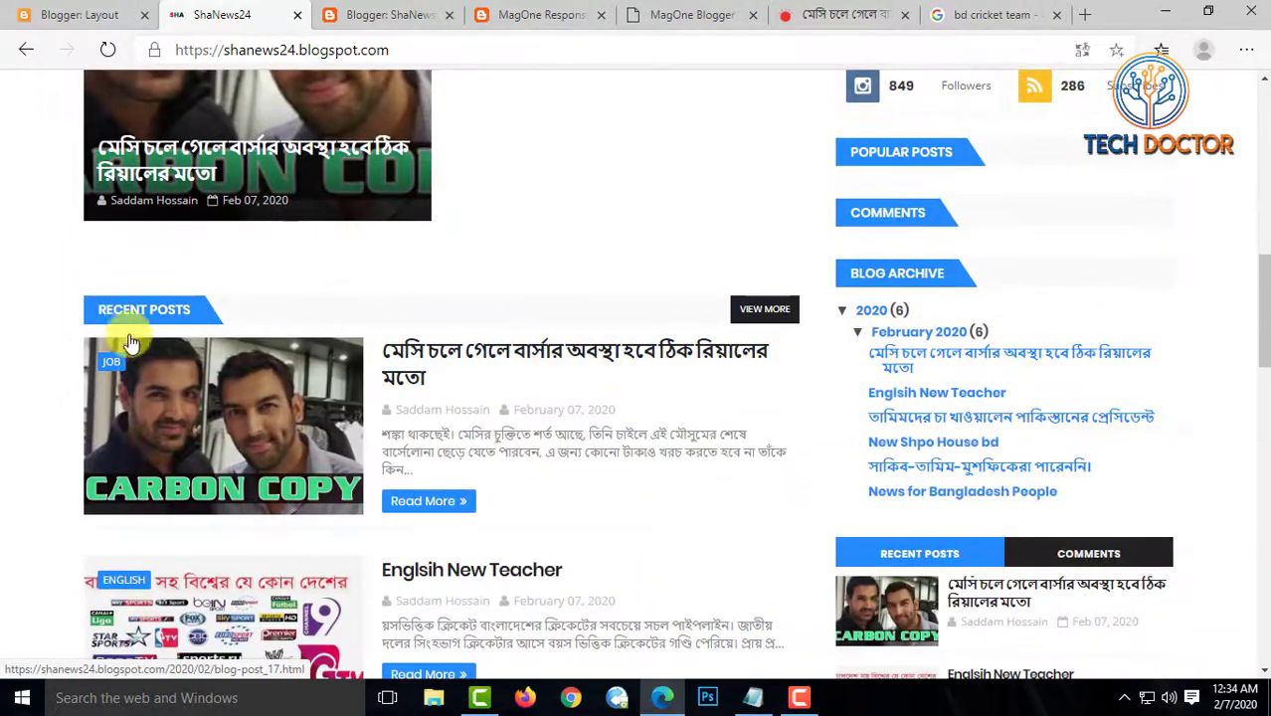
Check the blog's post labels and examine the Business and Carousel sections of the MagOne demo
left_click(388, 14)
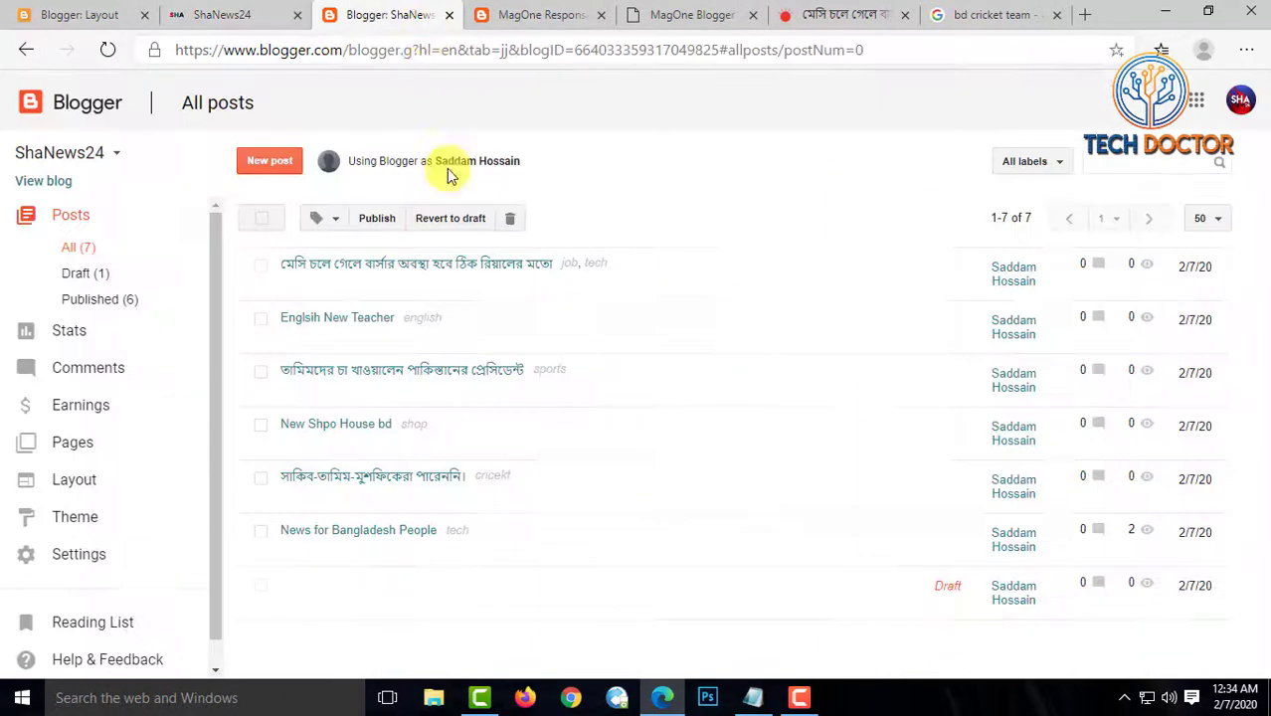
left_click(557, 13)
scroll(377, 397, "up", 1)
scroll(377, 397, "down", 2)
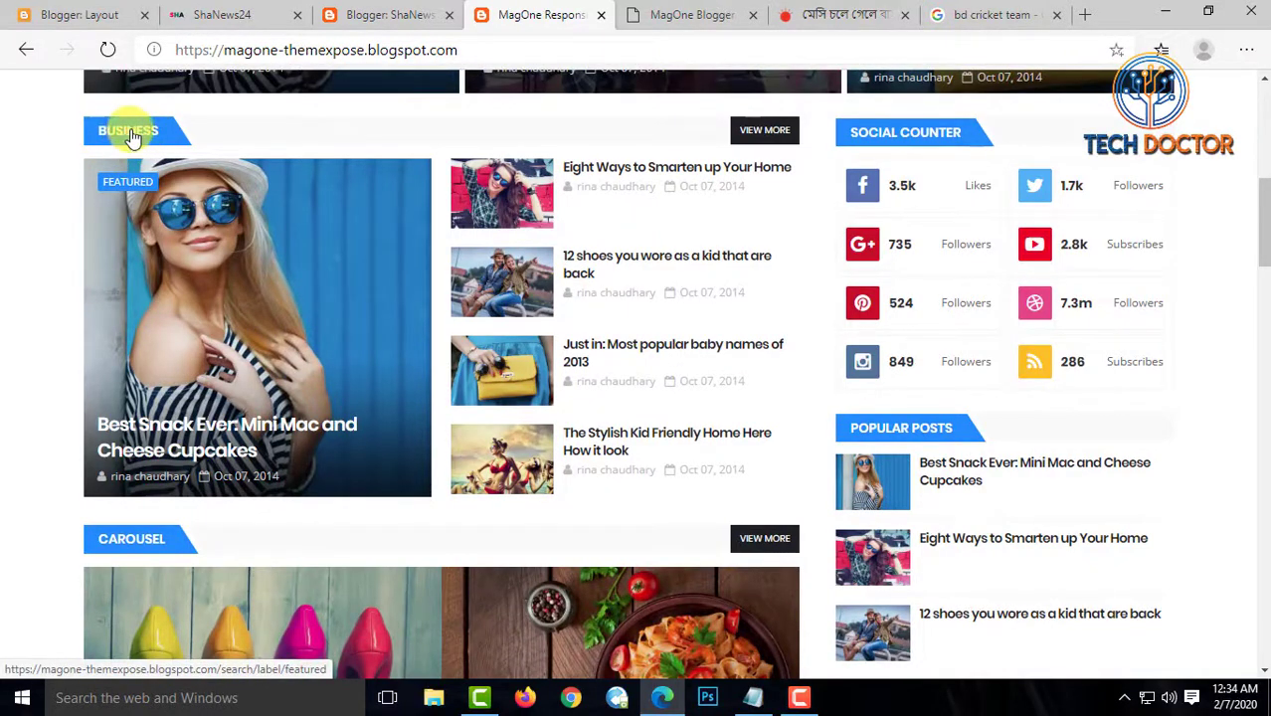
scroll(132, 137, "down", 3)
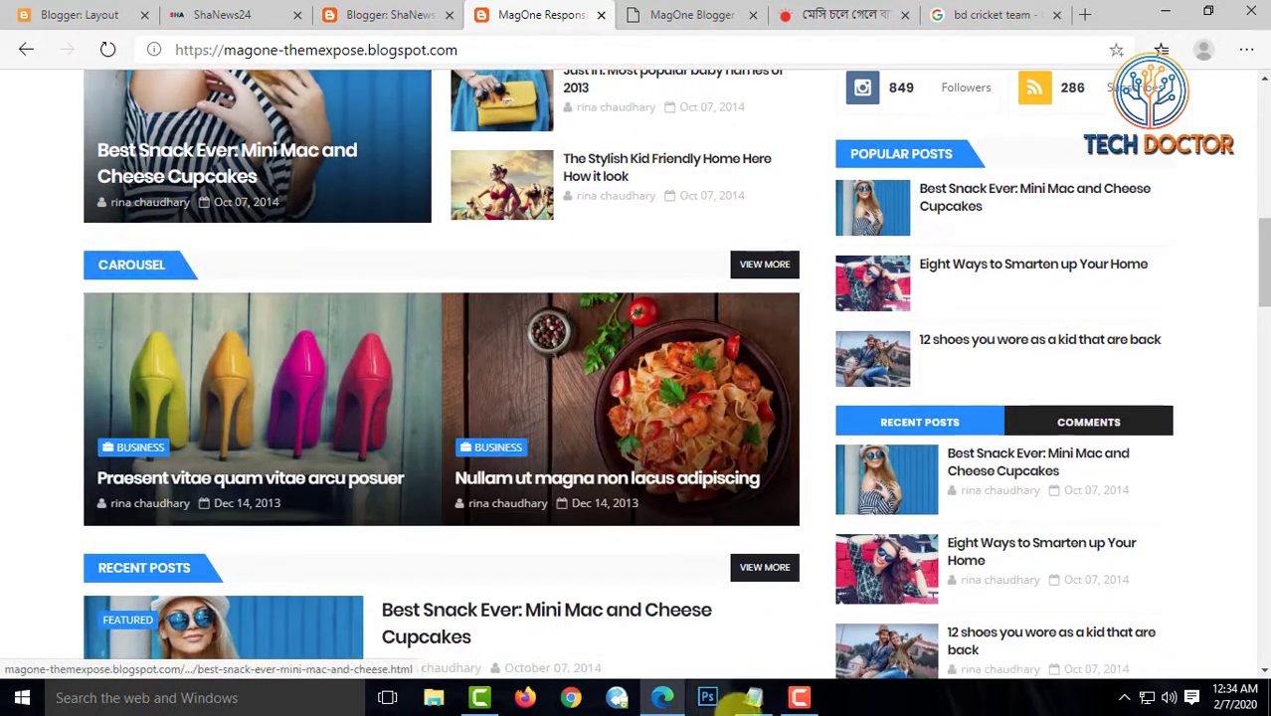
Copy the Carousel span code from the guide line notes in Notepad
left_click(753, 697)
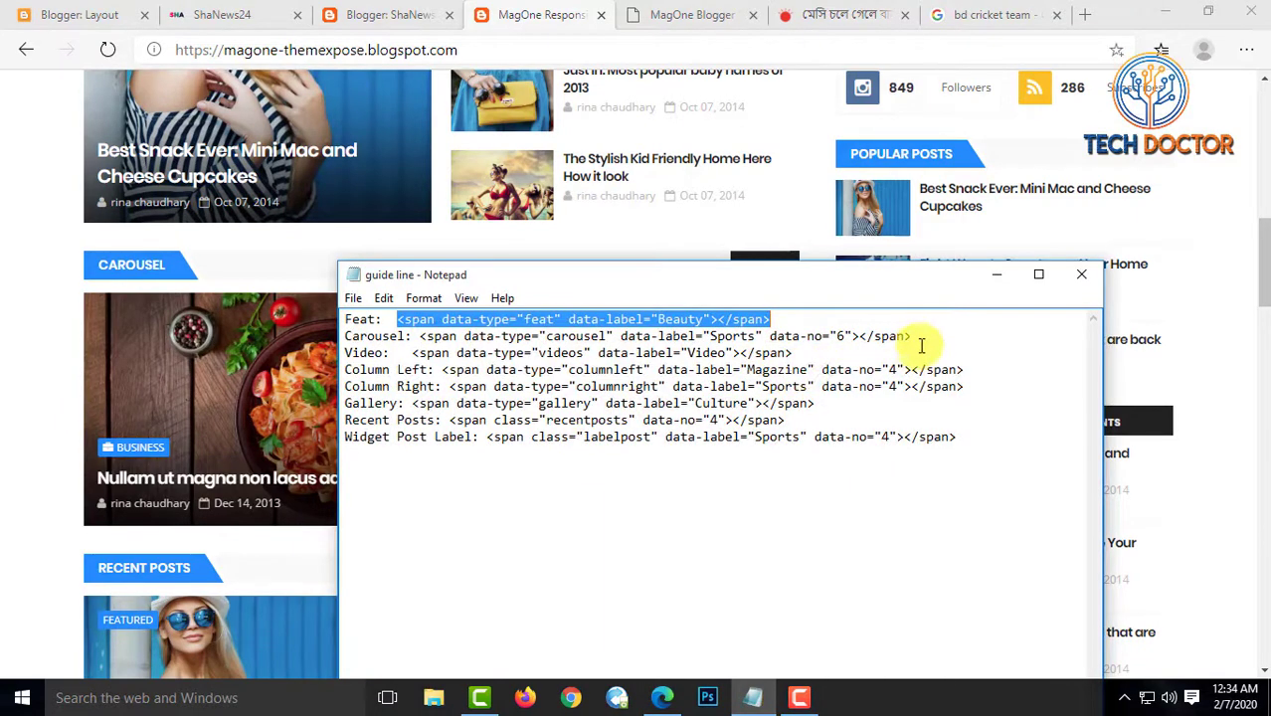
left_click_drag(912, 336, 532, 341)
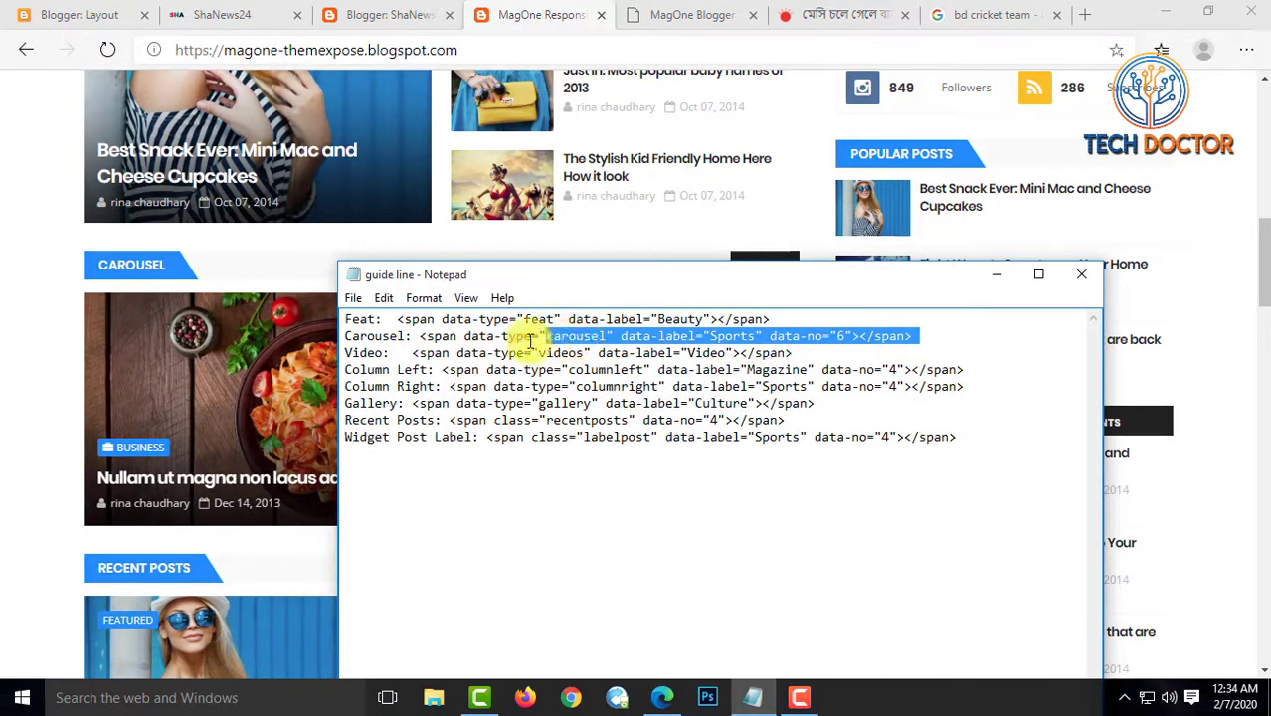
right_click(437, 338)
left_click(474, 394)
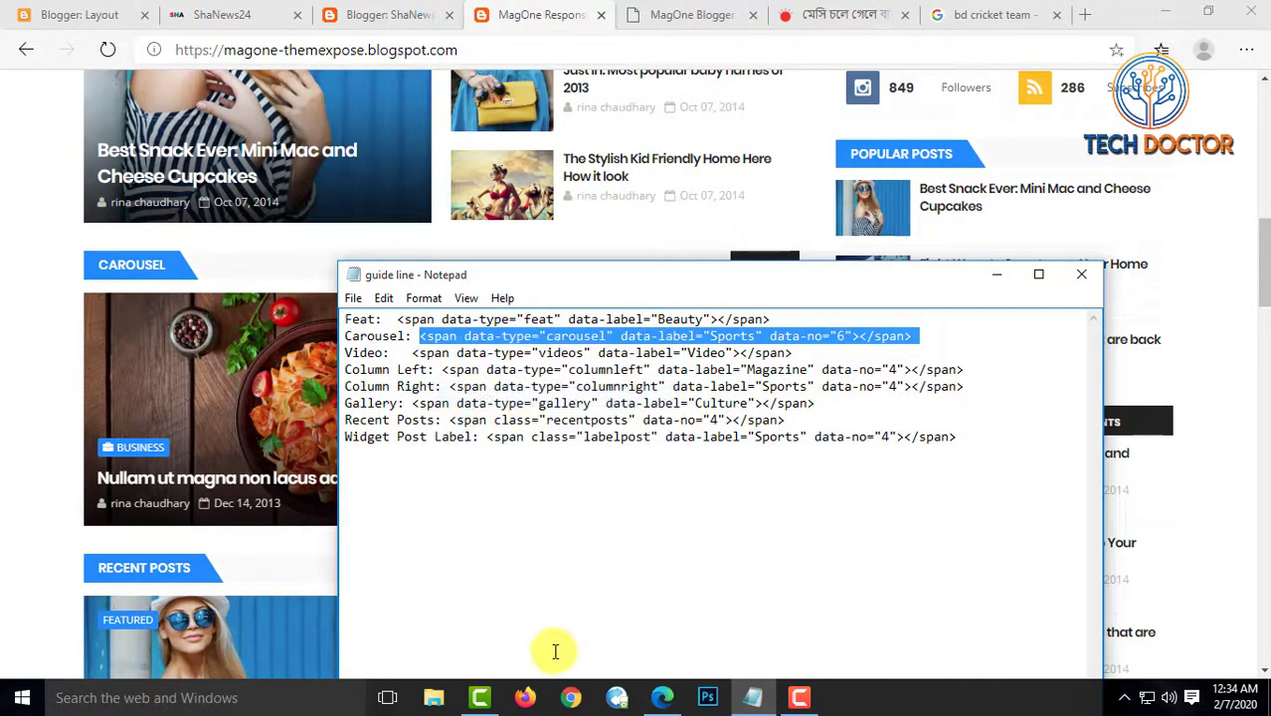
Retitle the Carousel gadget in Box Layout as Sports, with the copied carousel code (label Sports, data-no 6) as content, and save it
left_click(86, 14)
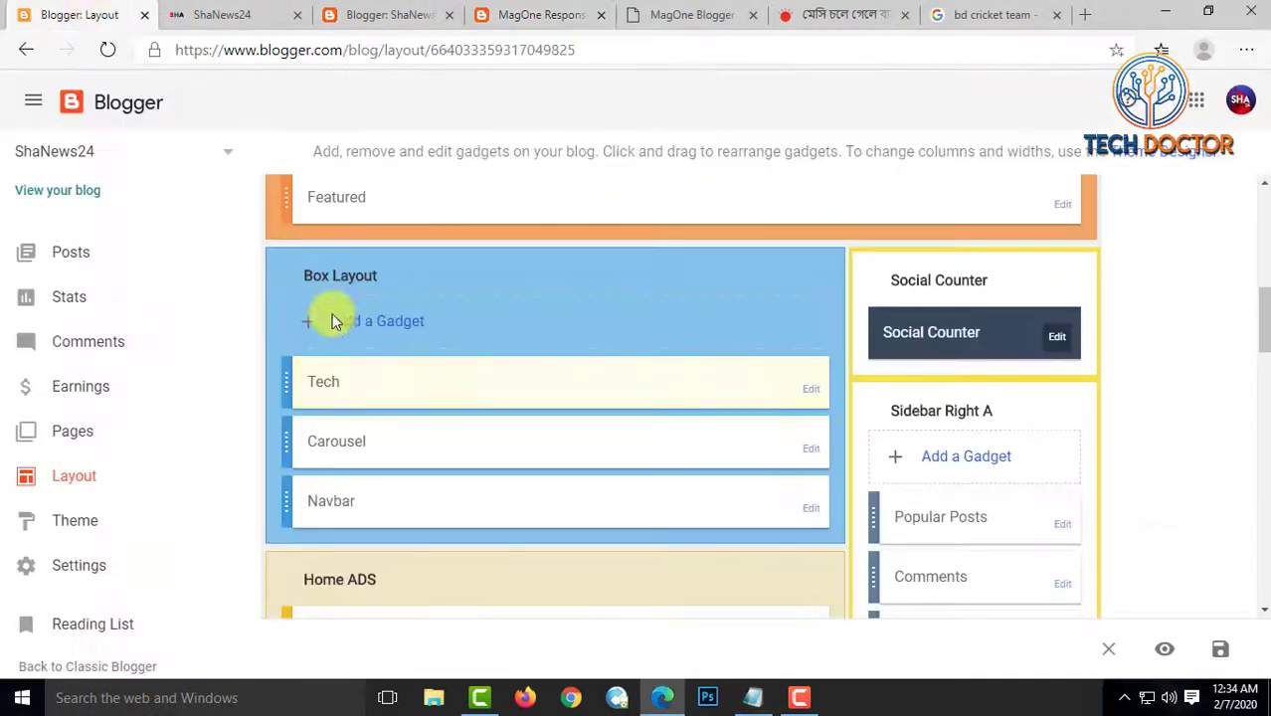
left_click(811, 449)
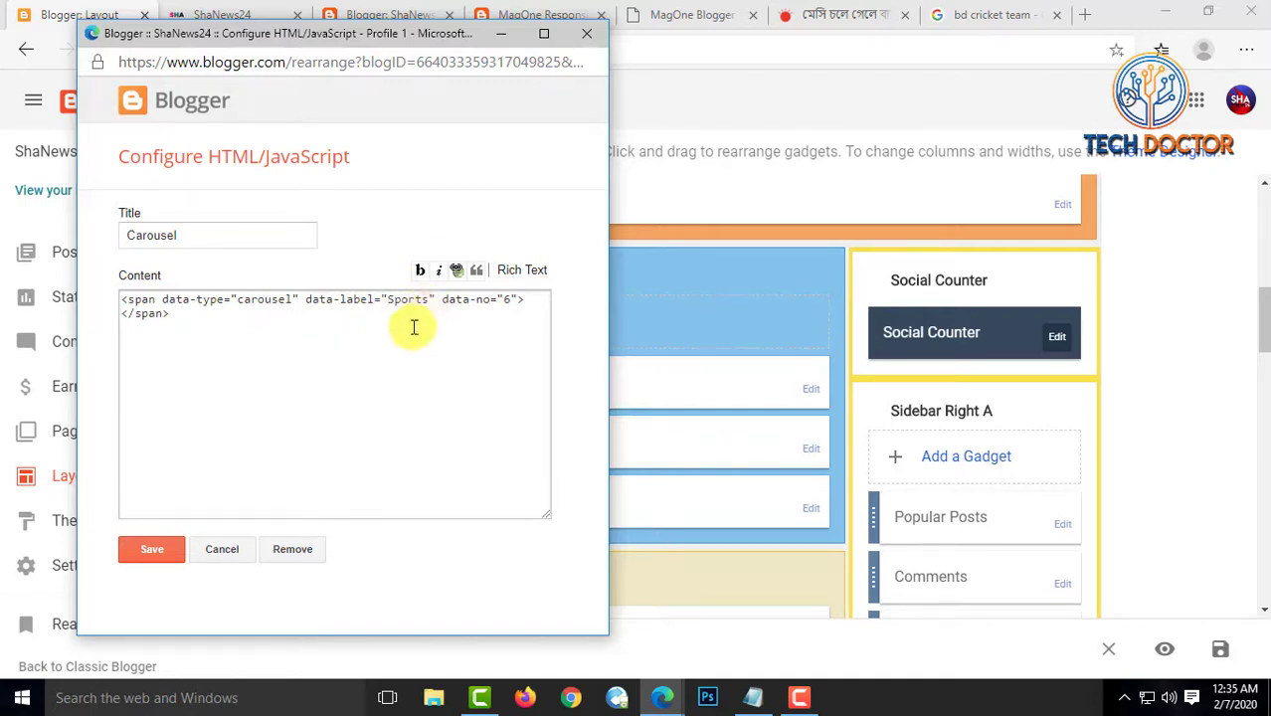
left_click_drag(199, 235, 118, 237)
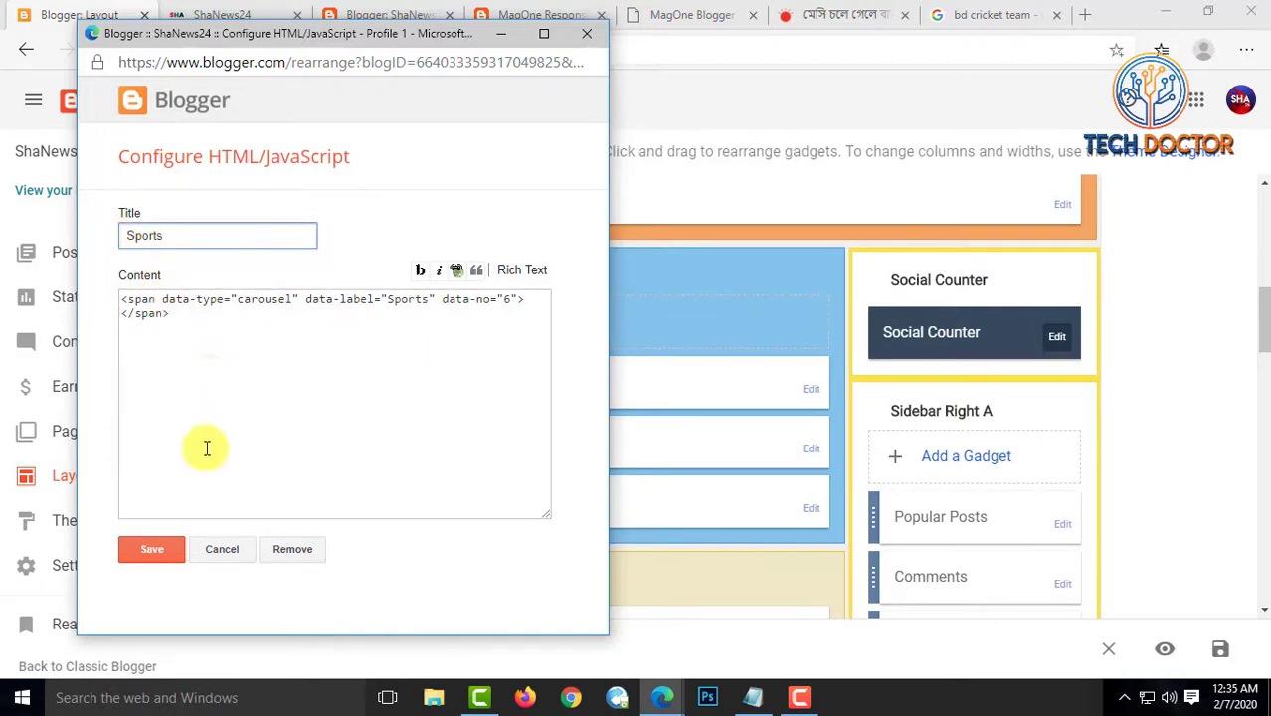
left_click(151, 549)
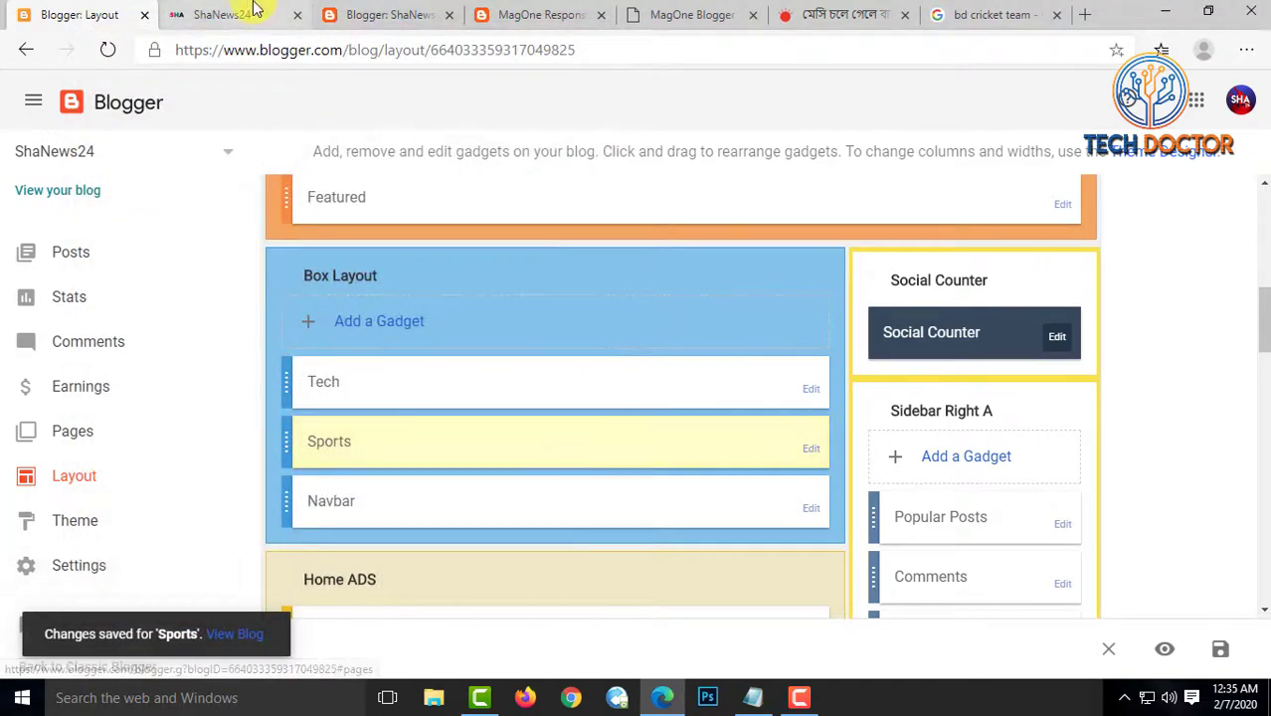
Reload the ShaNews24 home page and look for the Sports carousel above Recent Posts
left_click(246, 14)
left_click(104, 49)
scroll(319, 259, "down", 5)
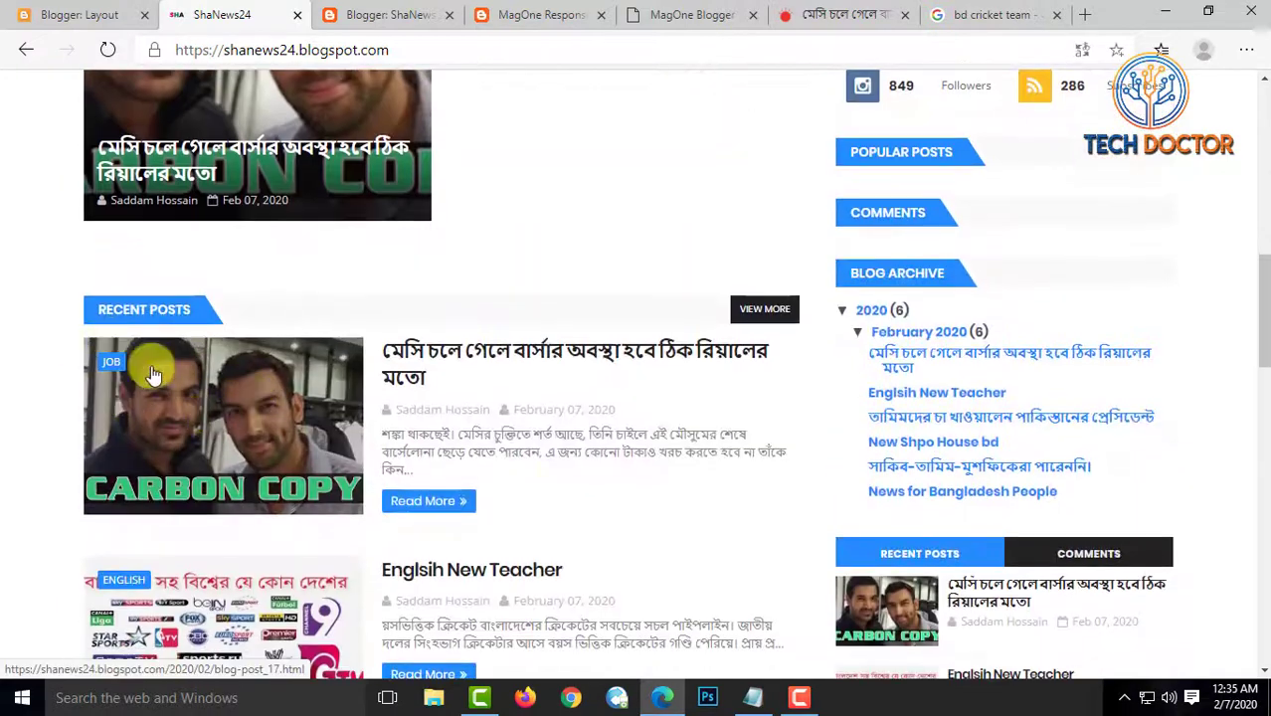
Change the data-label in the Sports gadget's code to lowercase "sports" and save it
left_click(93, 12)
left_click(810, 450)
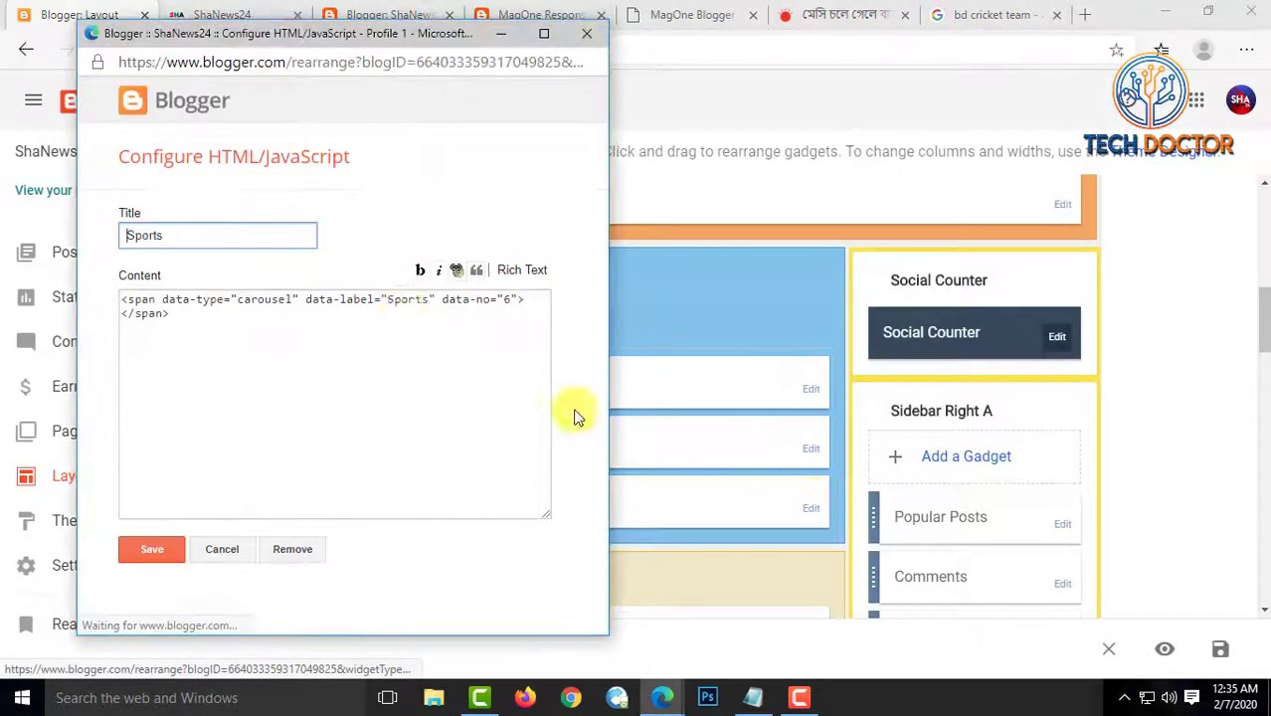
left_click(149, 549)
Reload the blog again and check the Sports carousel and the Recent Posts below it
left_click(199, 16)
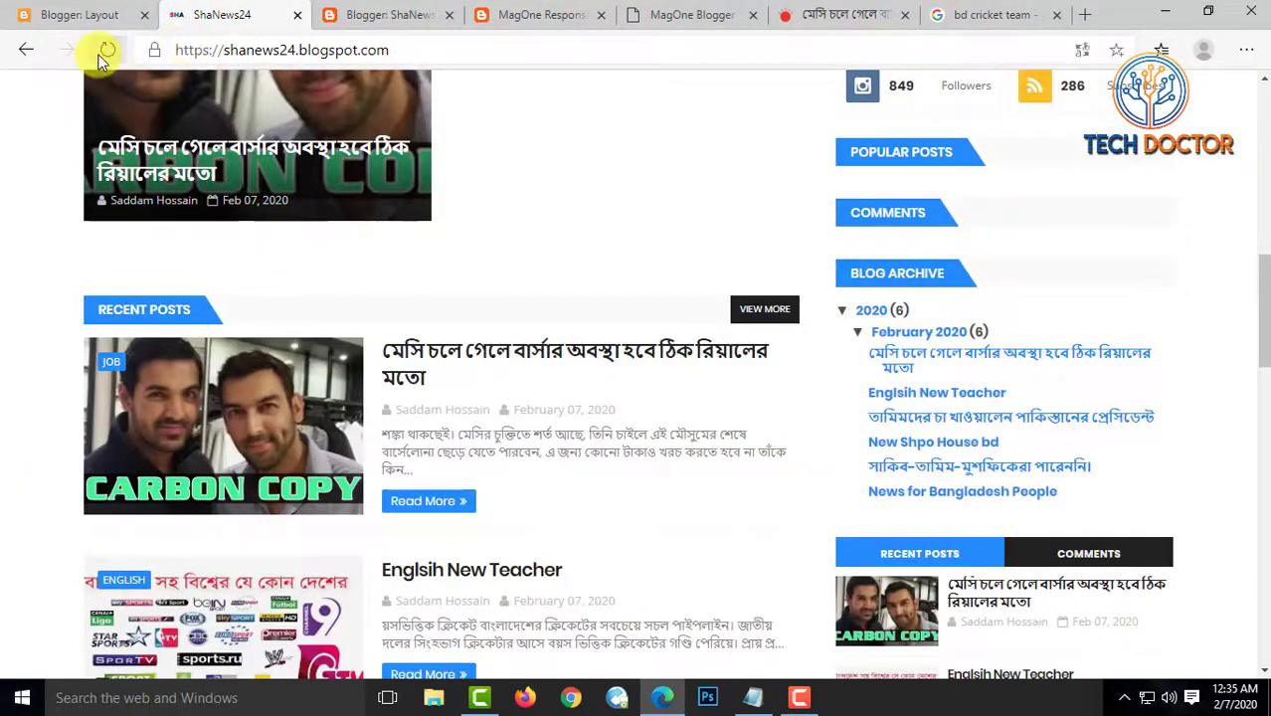
left_click(106, 50)
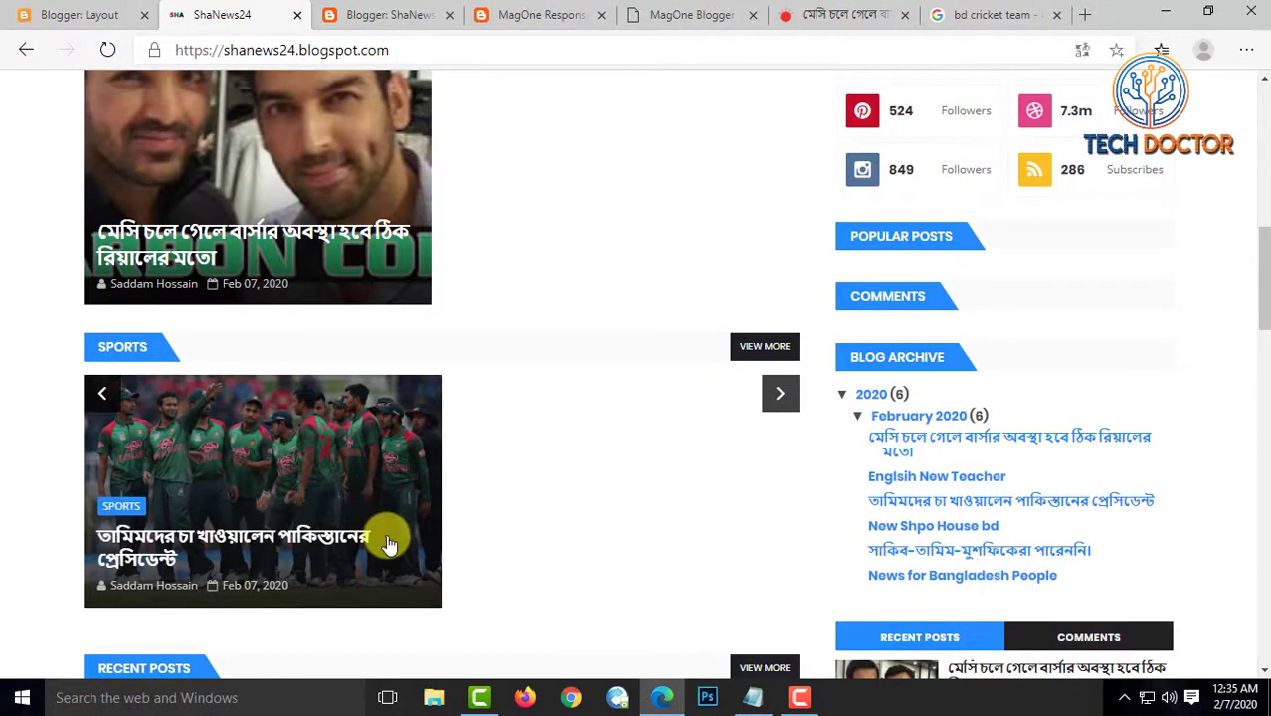
scroll(507, 492, "down", 3)
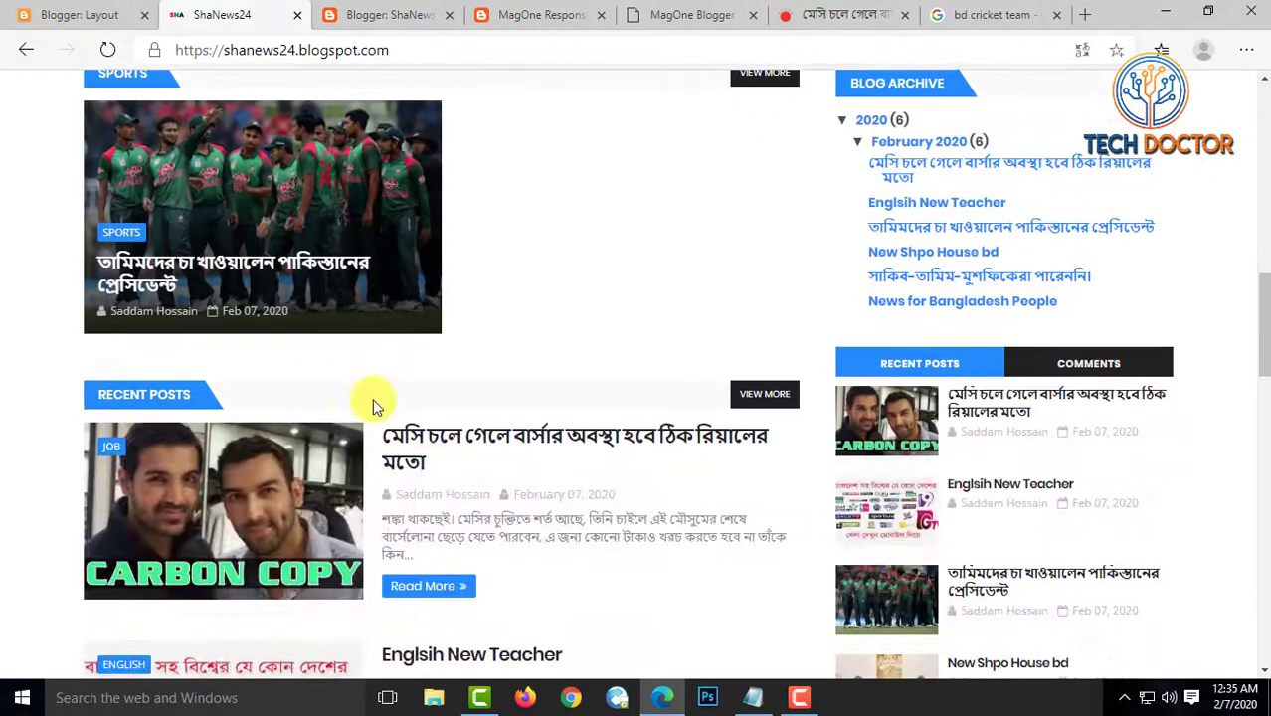
scroll(452, 425, "up", 2)
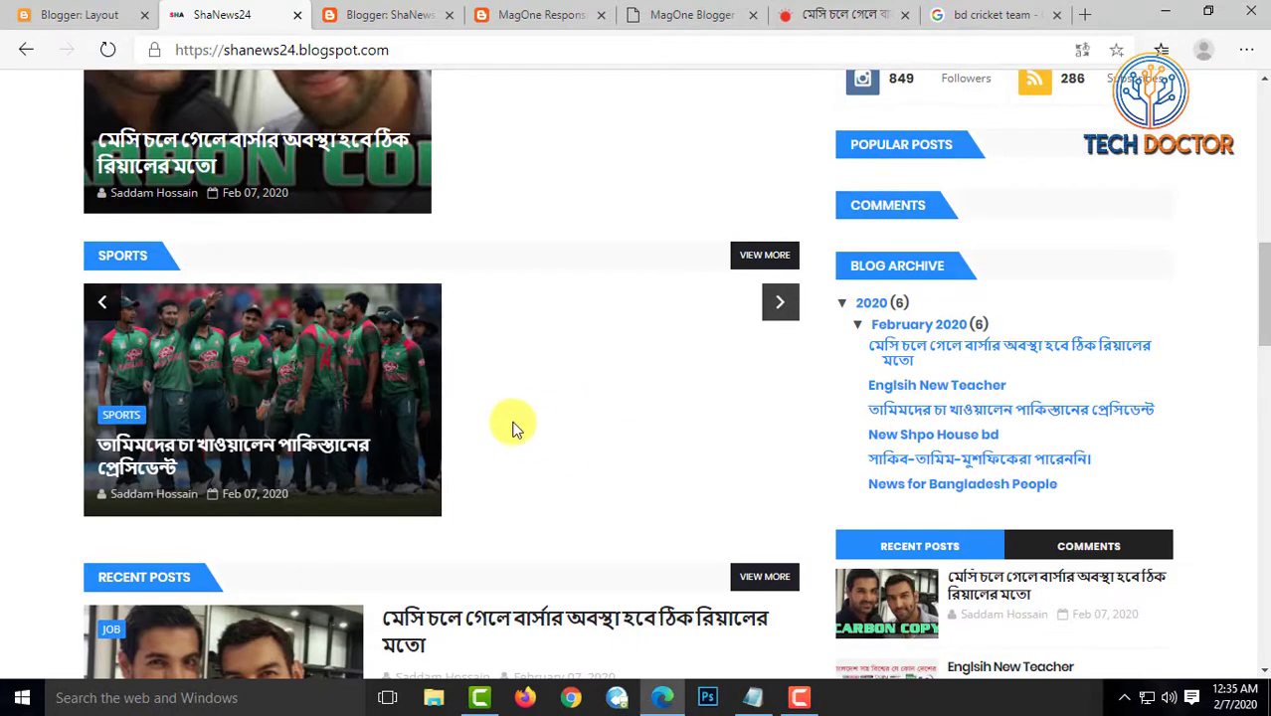
Reopen the Sports gadget from Box Layout and review its title and carousel code
left_click(61, 12)
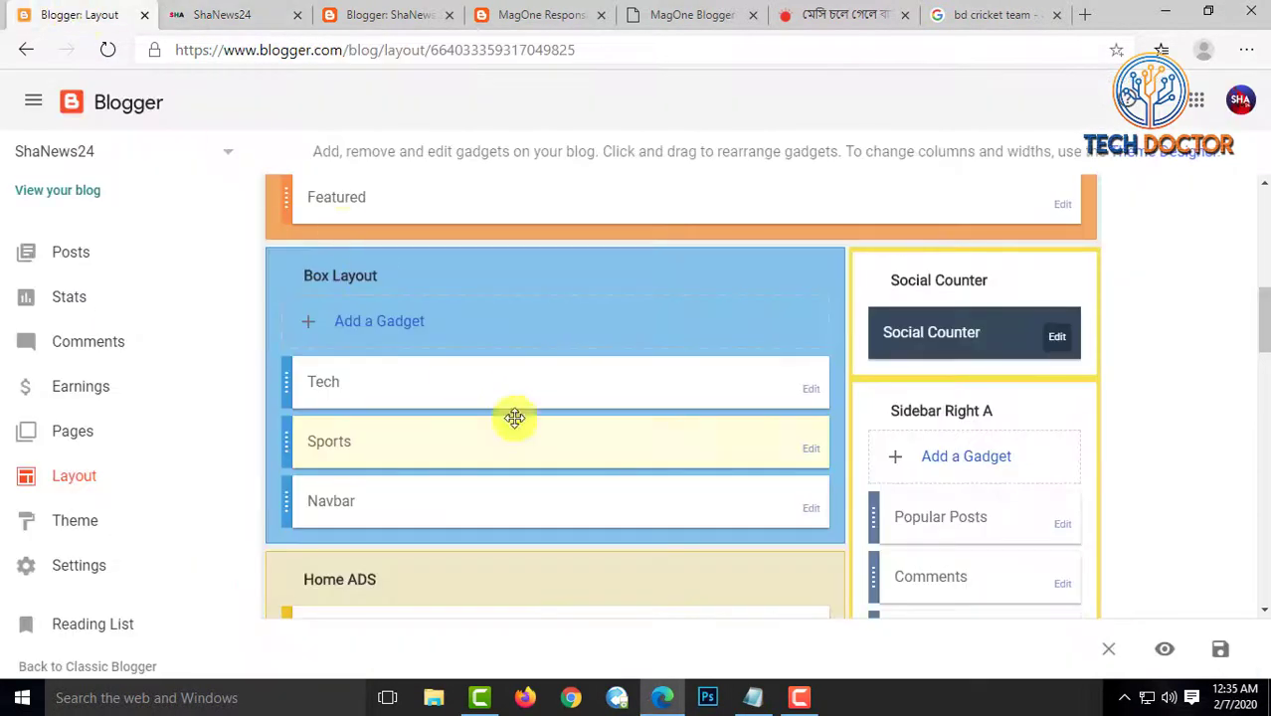
left_click(811, 447)
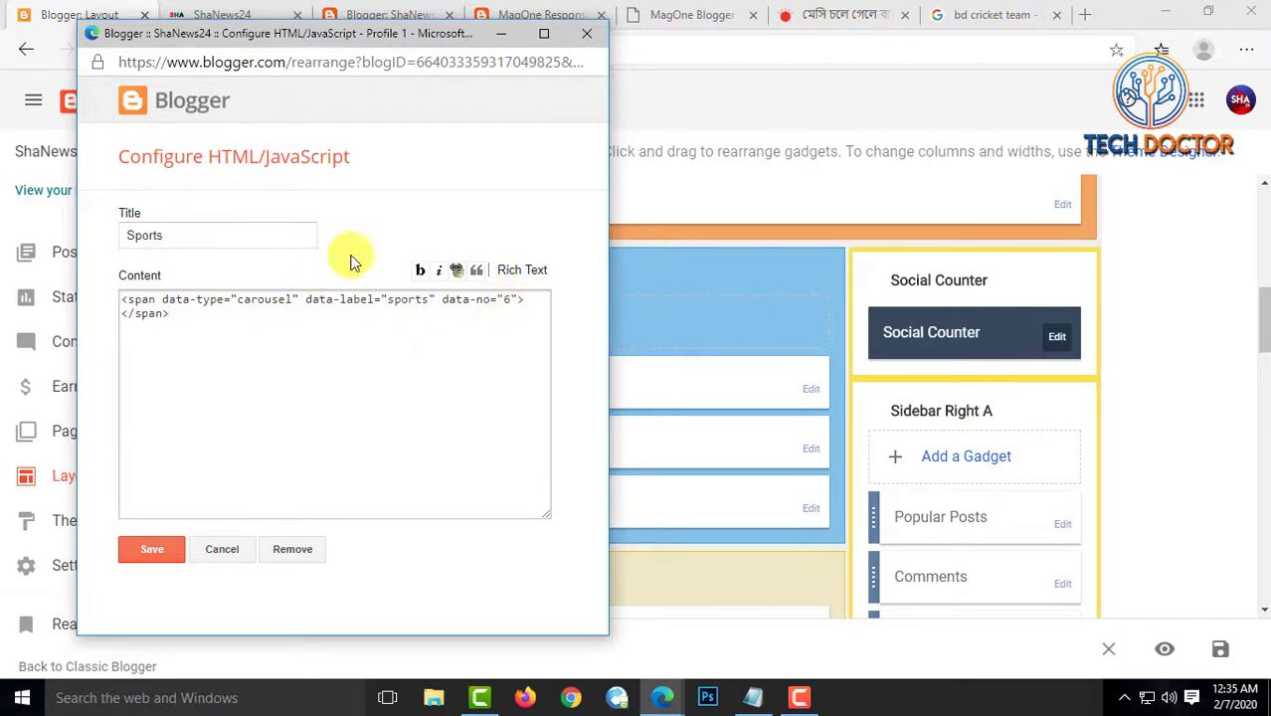
left_click(502, 32)
Compare the blog's Sports section with the MagOne demo's Business and Carousel sections, advancing the demo carousel through its slides
left_click(376, 14)
left_click(253, 12)
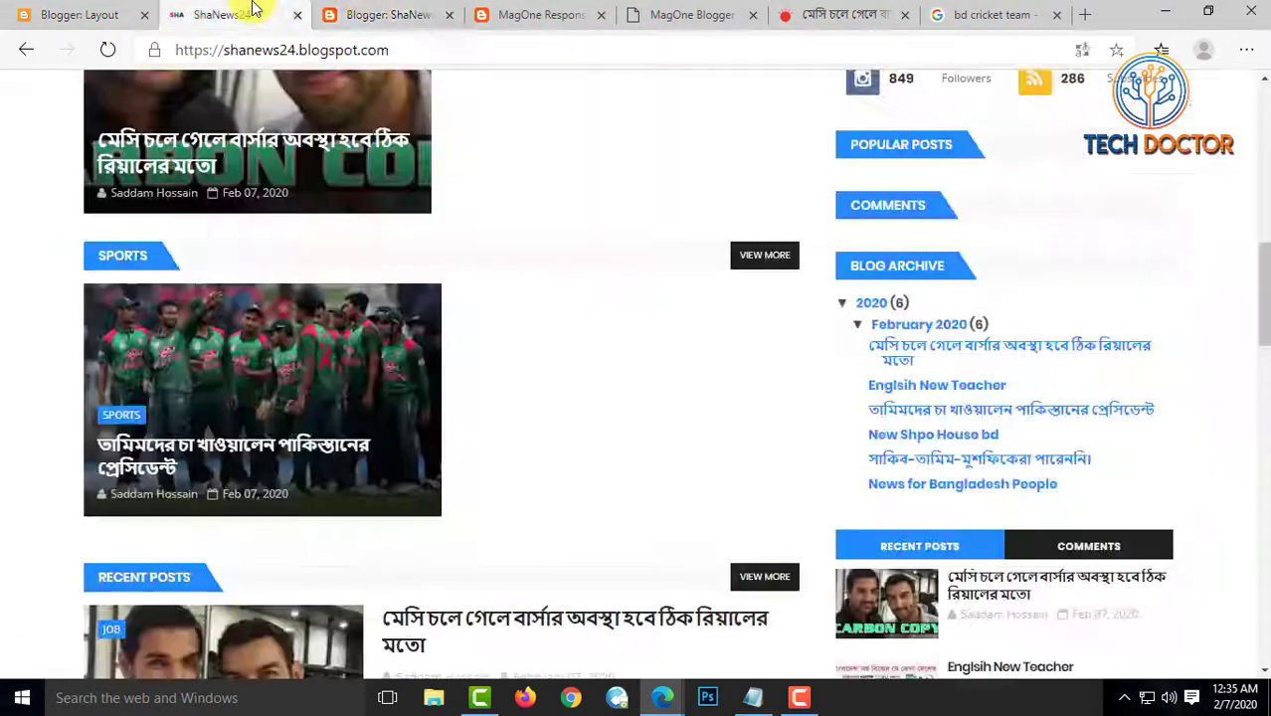
left_click(550, 12)
scroll(622, 461, "up", 4)
scroll(624, 465, "up", 1)
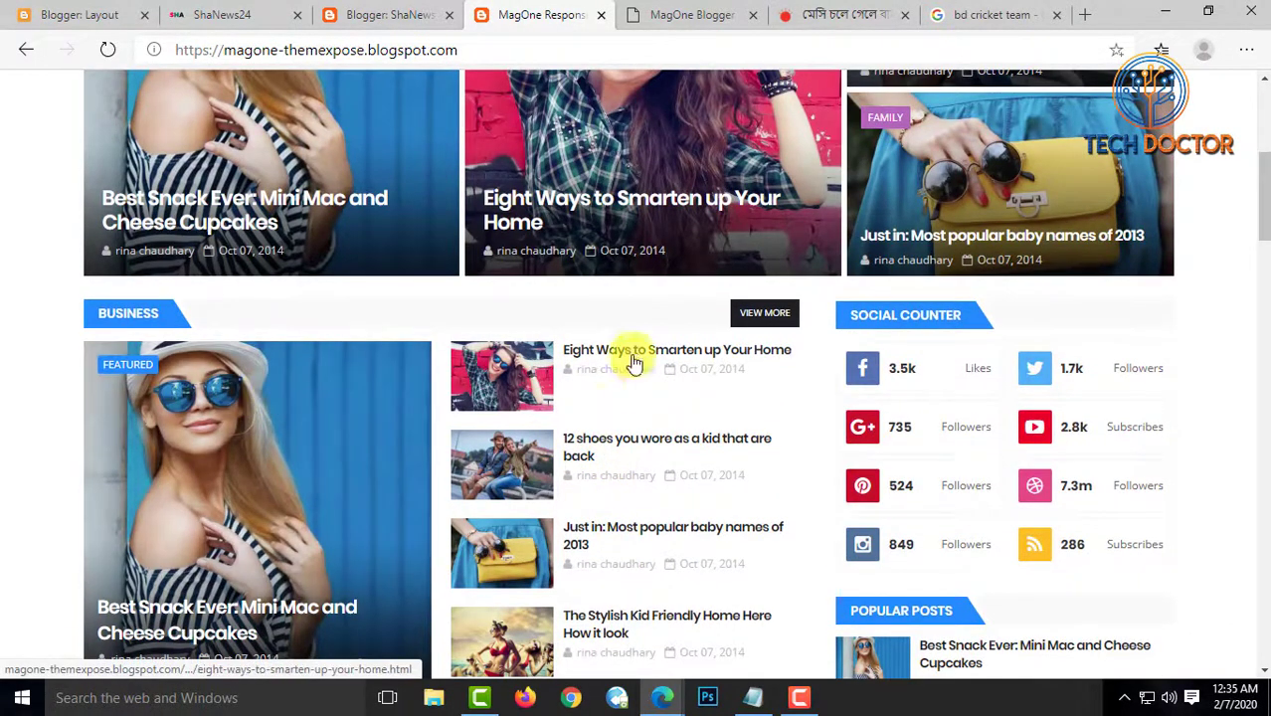
scroll(595, 609, "down", 1)
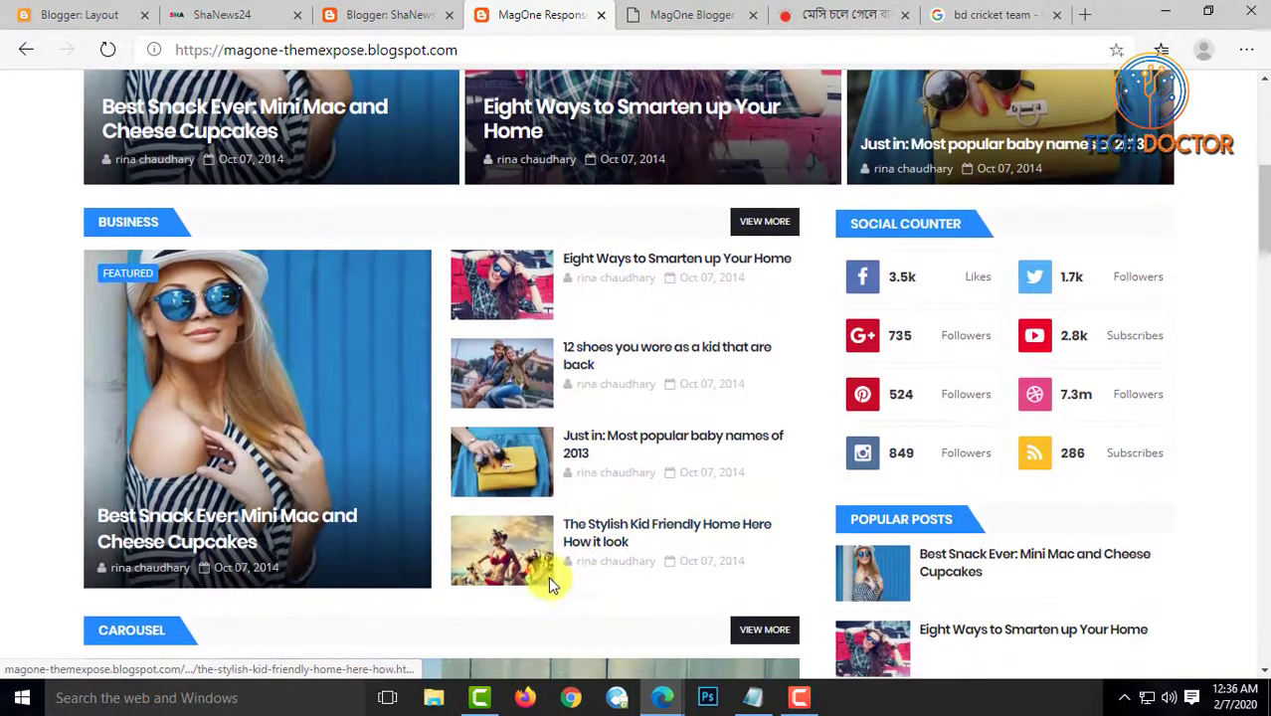
scroll(582, 467, "down", 4)
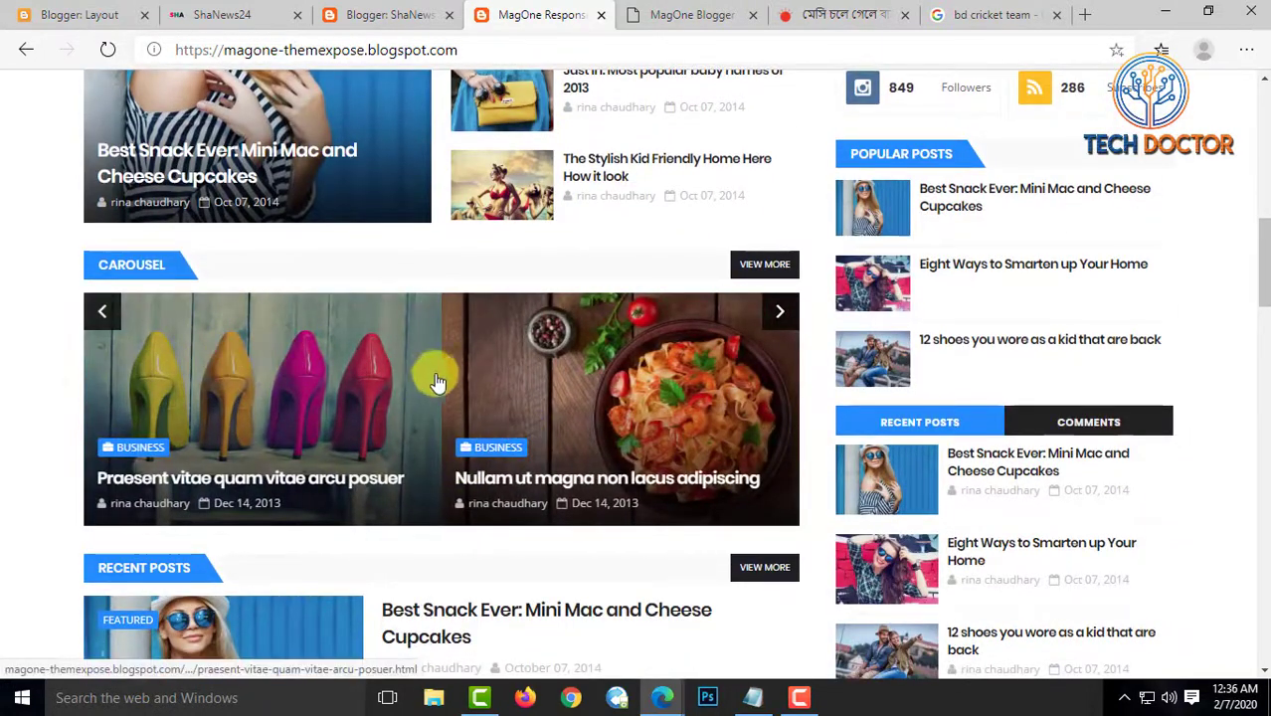
left_click(780, 316)
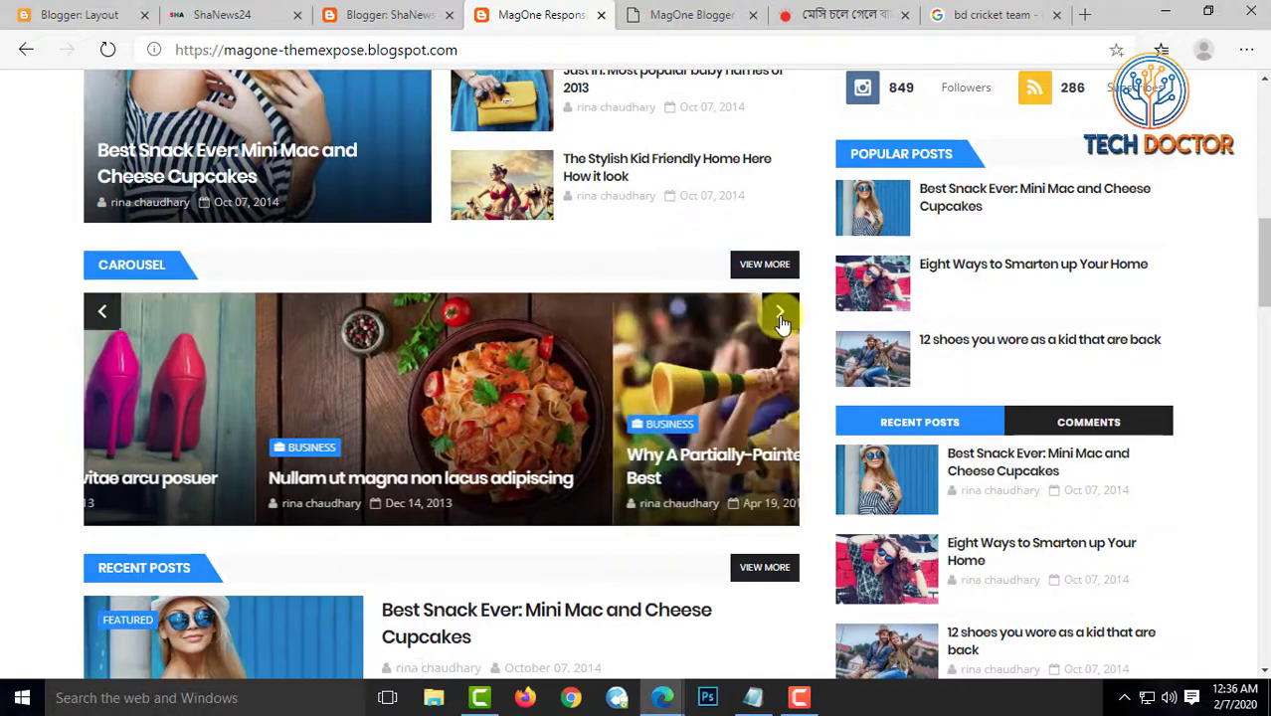
left_click(779, 316)
scroll(509, 485, "down", 3)
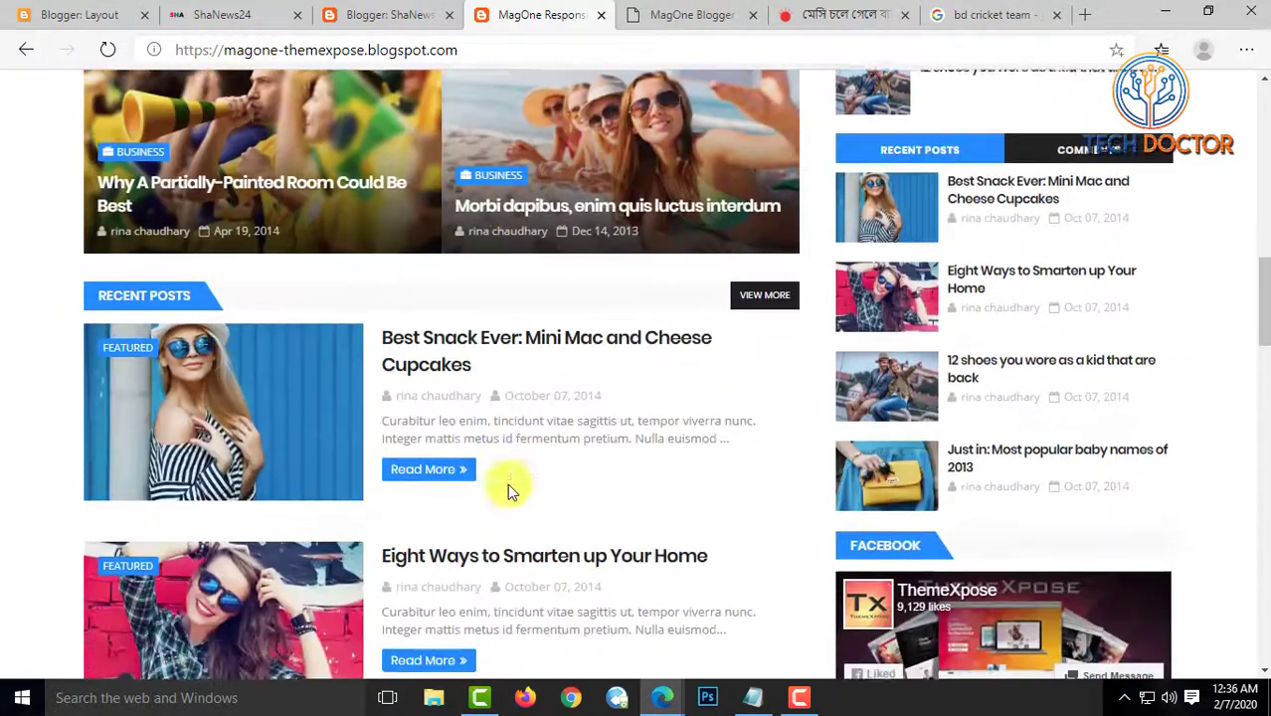
scroll(583, 508, "up", 7)
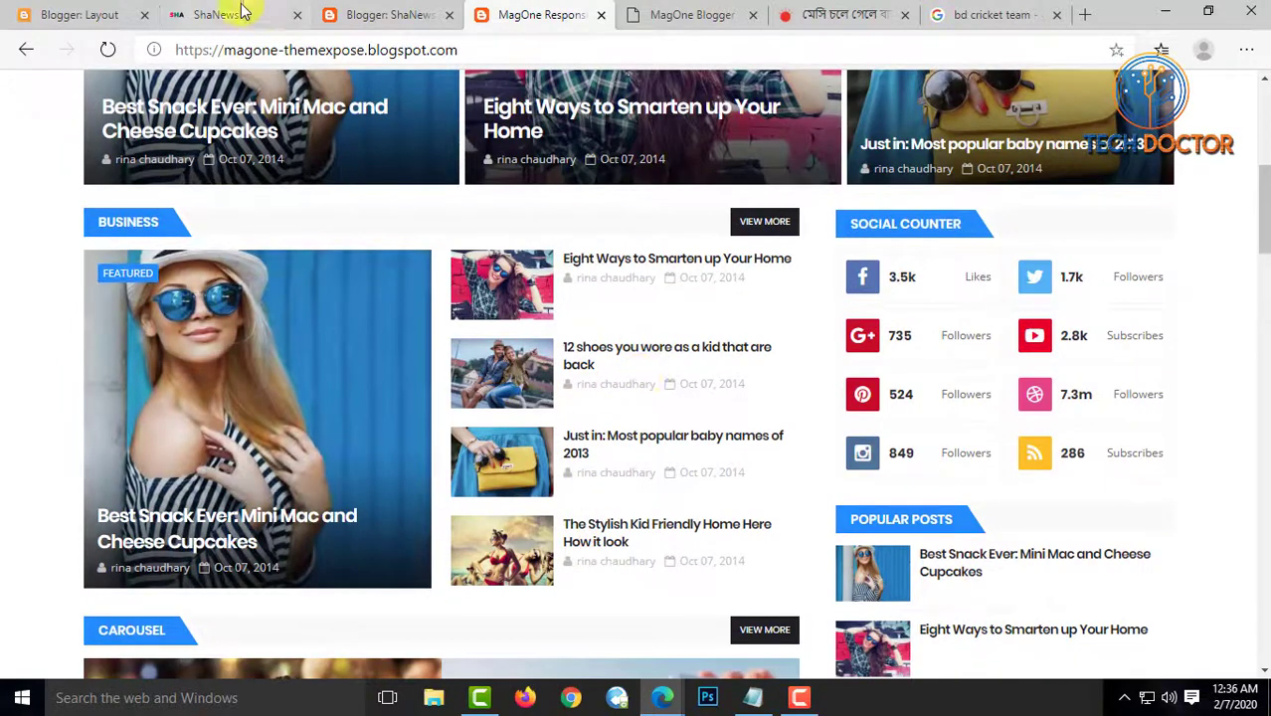
Open the Tech gadget in Box Layout, review its feat code, and close it without changes
left_click(93, 14)
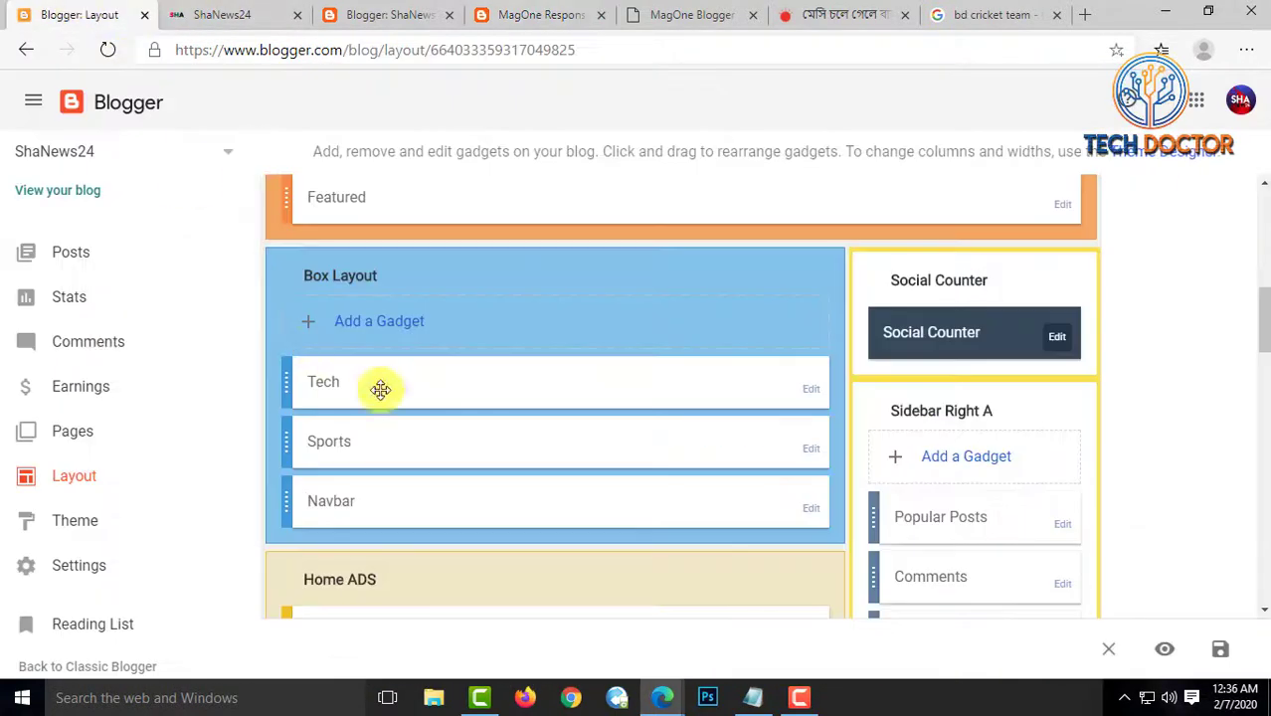
left_click(813, 393)
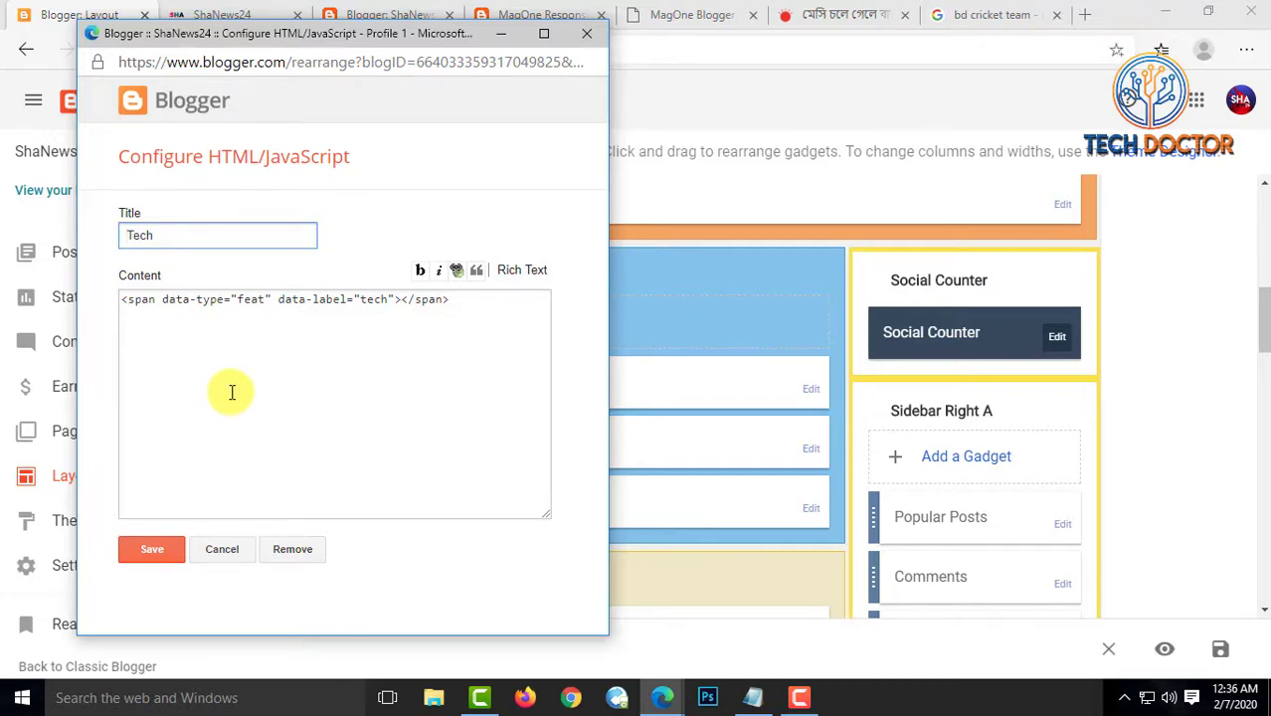
left_click(588, 38)
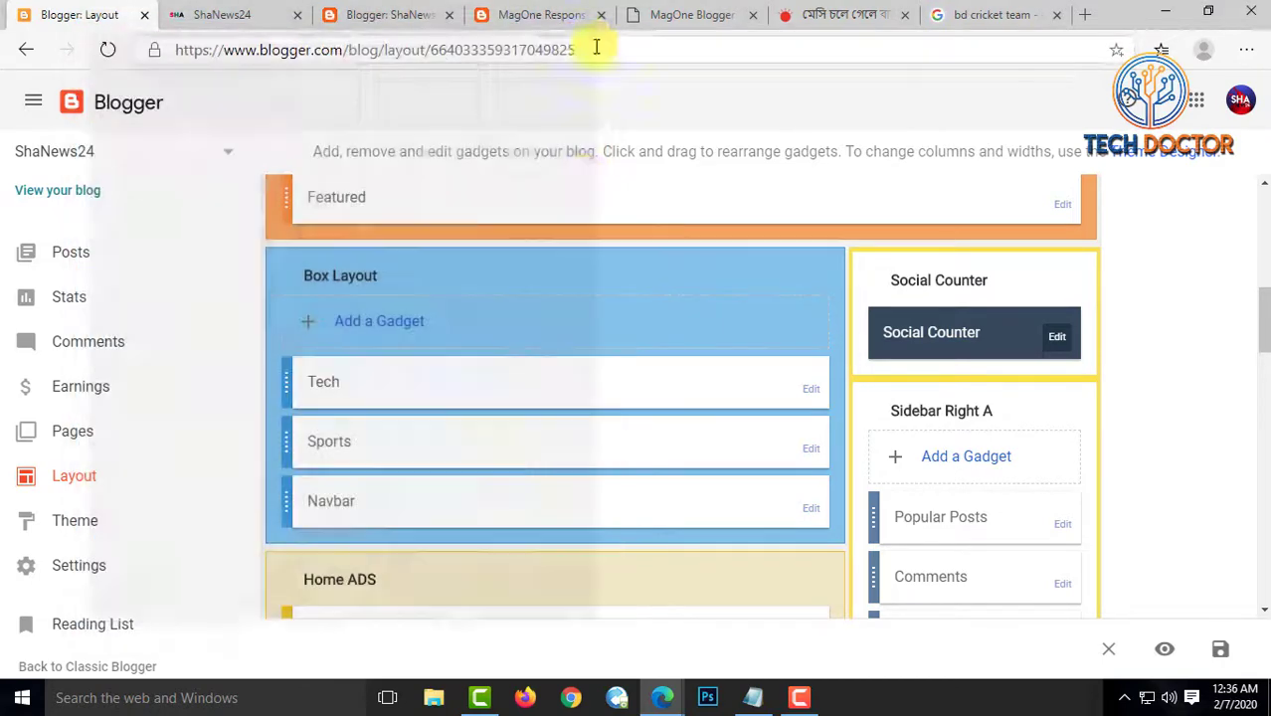
Glance at the layout and post labels, and examine the MagOne demo's home page sections from Business down to Videos
scroll(607, 407, "down", 1)
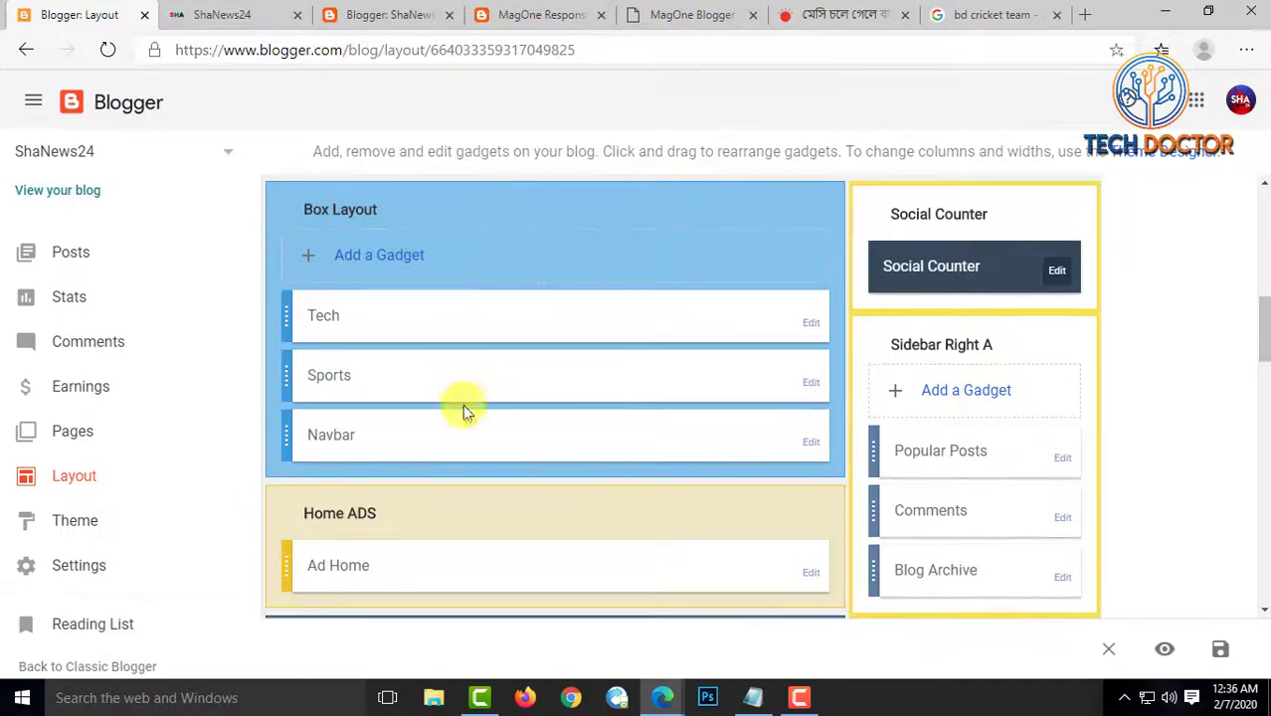
scroll(462, 404, "down", 2)
left_click(227, 13)
left_click(398, 14)
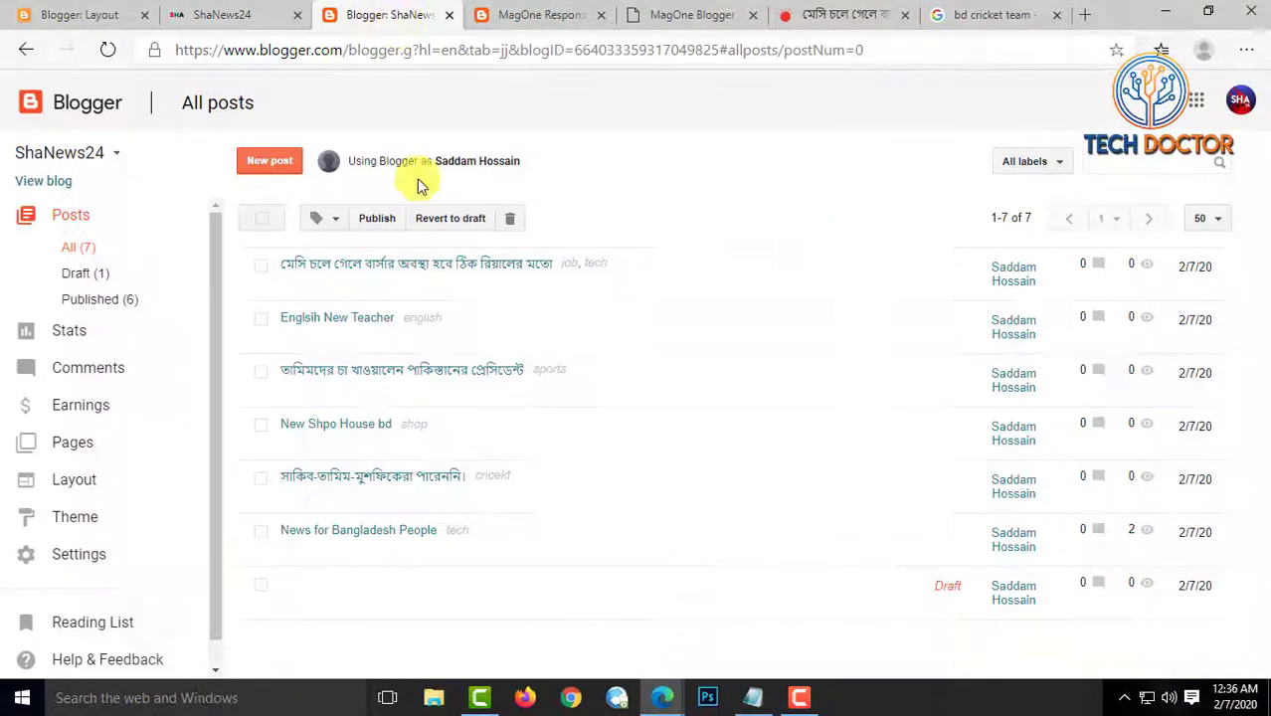
left_click(537, 14)
scroll(312, 327, "down", 2)
scroll(392, 426, "up", 3)
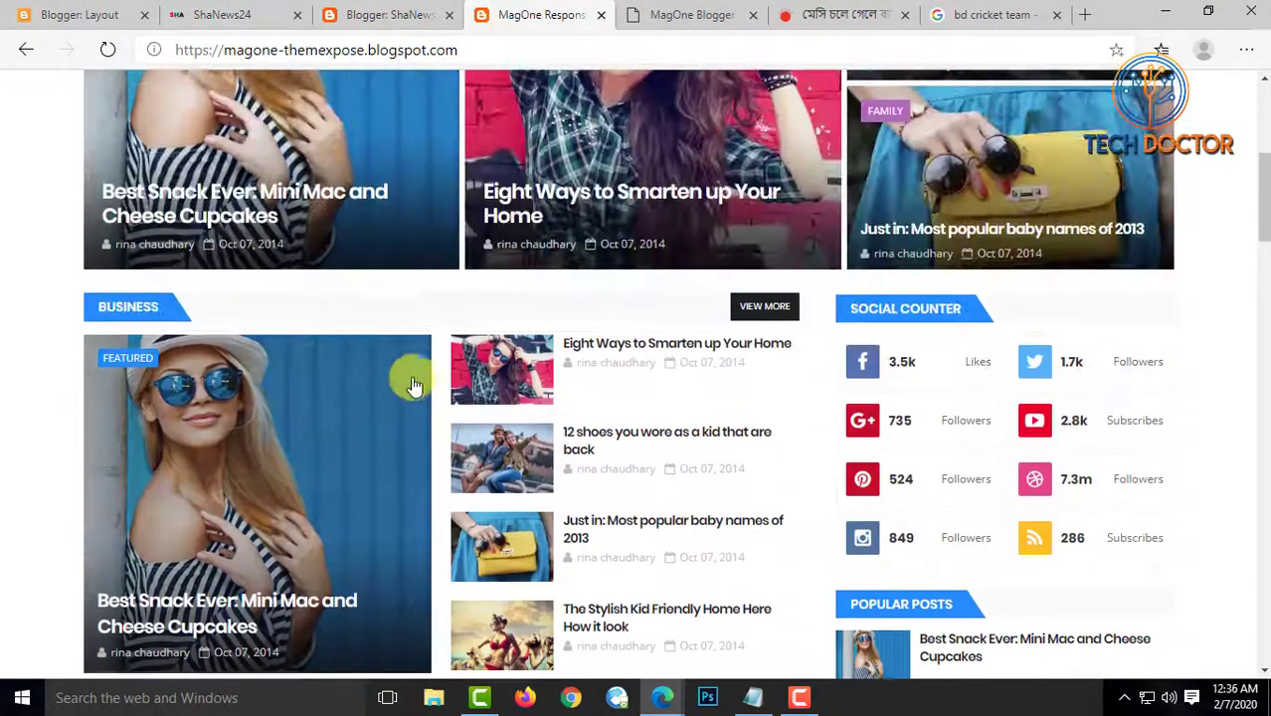
scroll(432, 425, "down", 5)
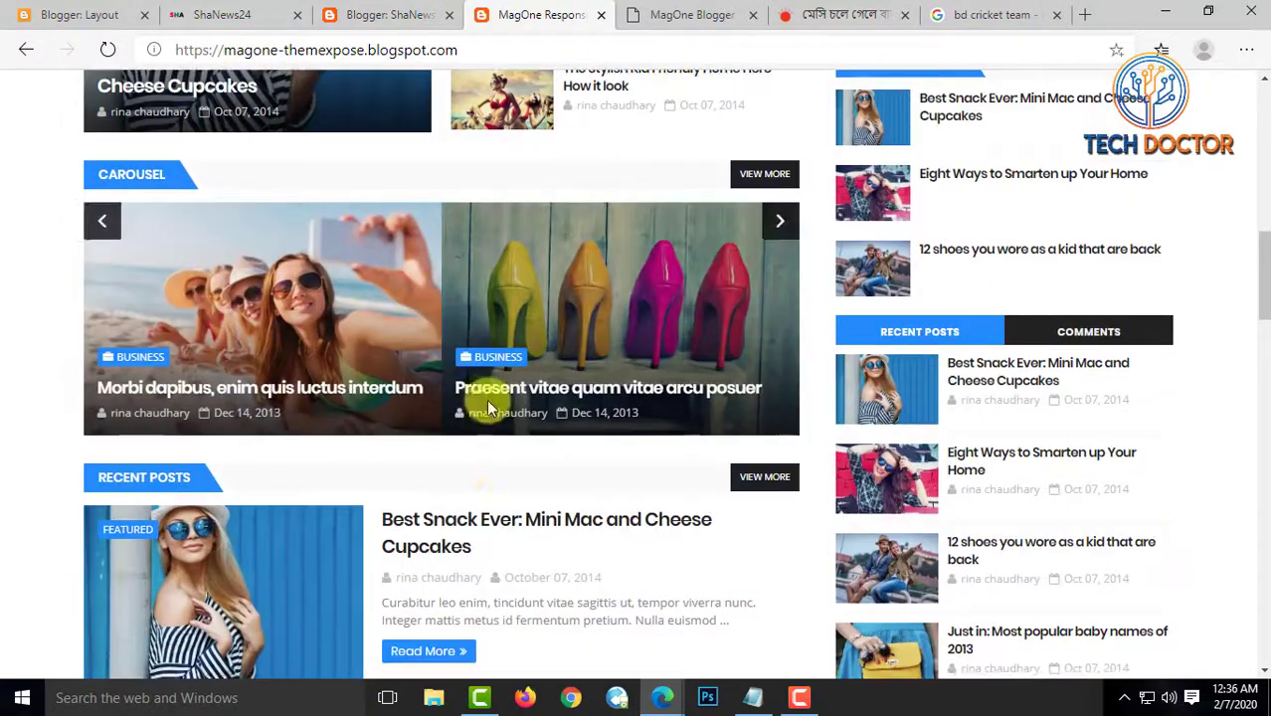
scroll(487, 406, "down", 10)
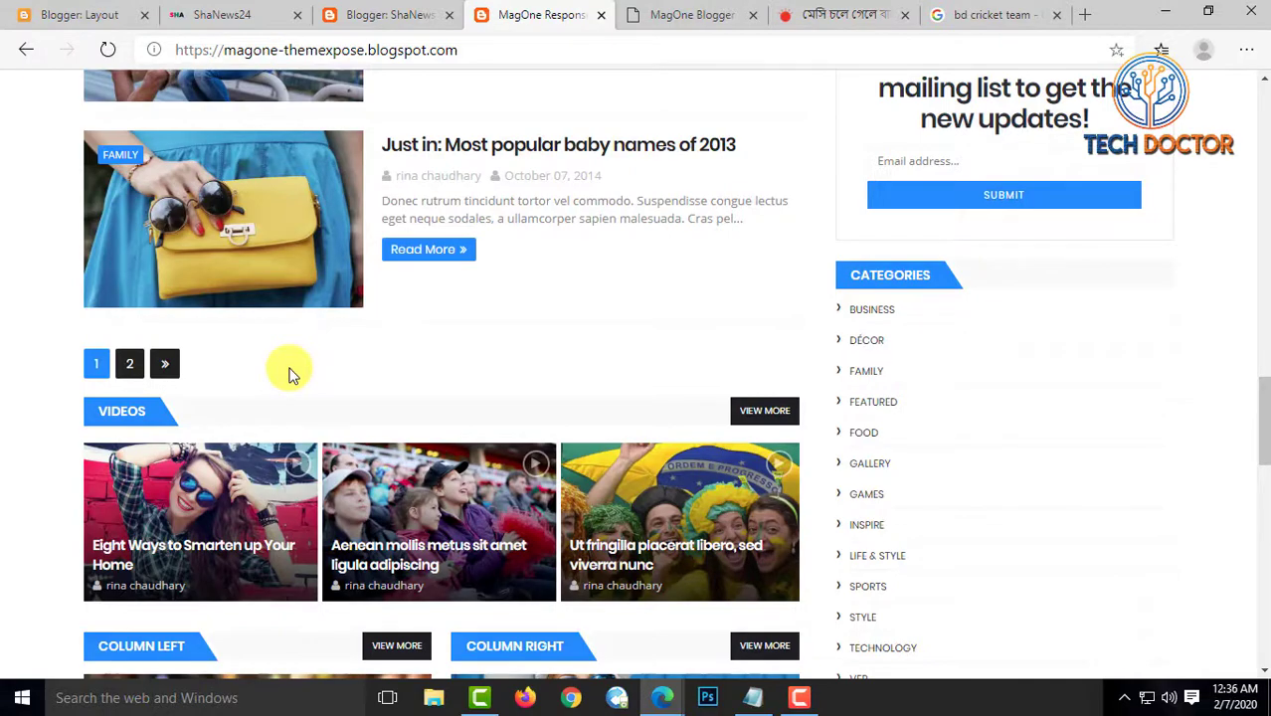
scroll(385, 434, "up", 3)
scroll(532, 389, "up", 6)
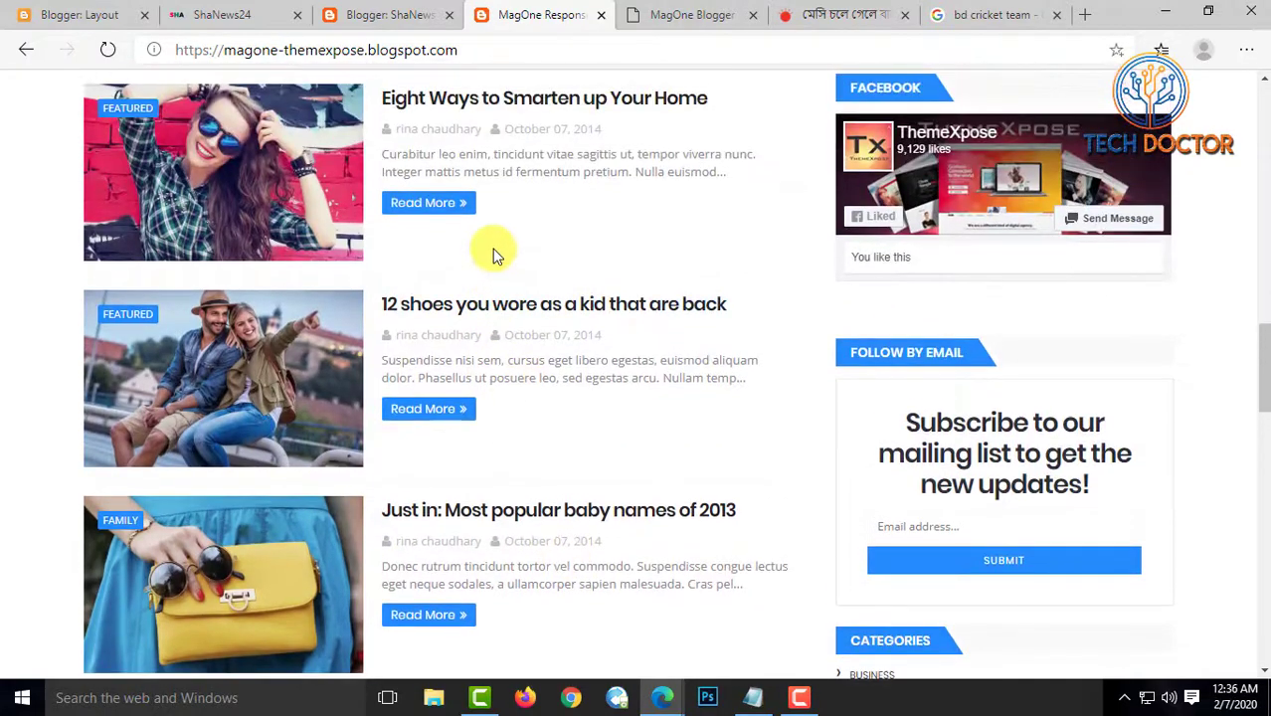
scroll(490, 392, "down", 6)
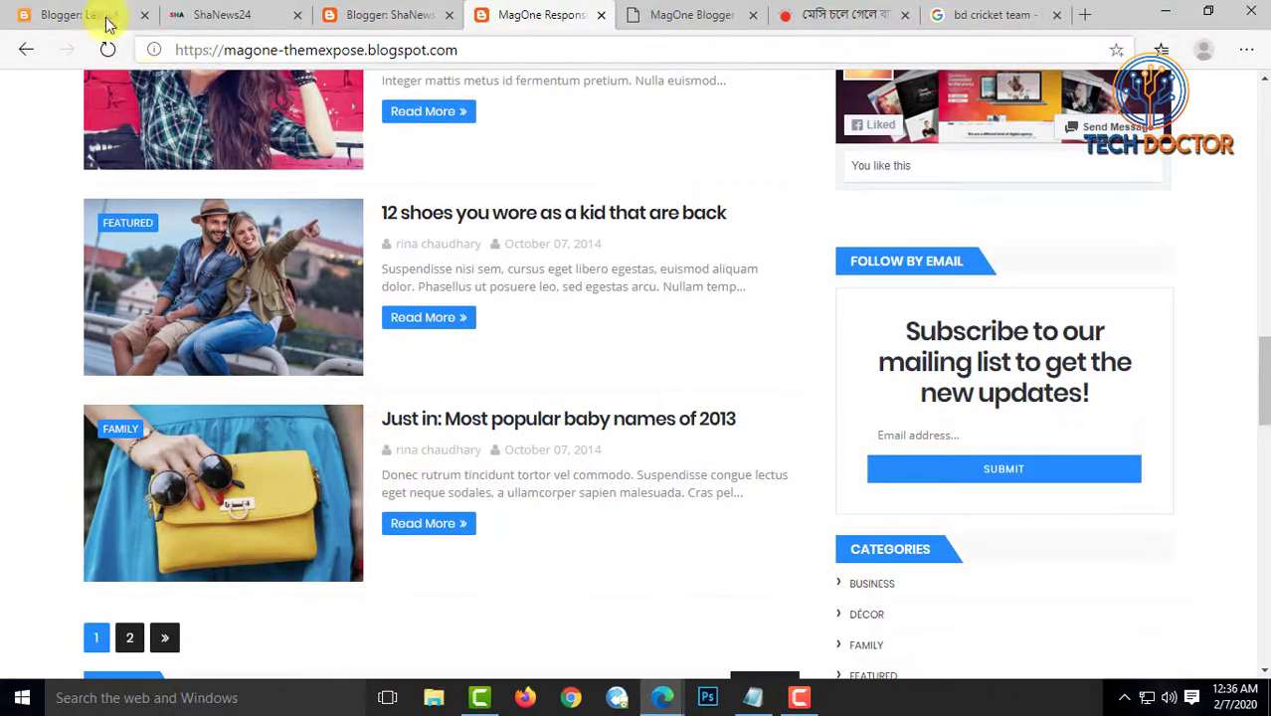
Open the Blog Posts gadget under Main Posts in the layout and check its number of posts on the main page
left_click(59, 12)
scroll(616, 449, "down", 2)
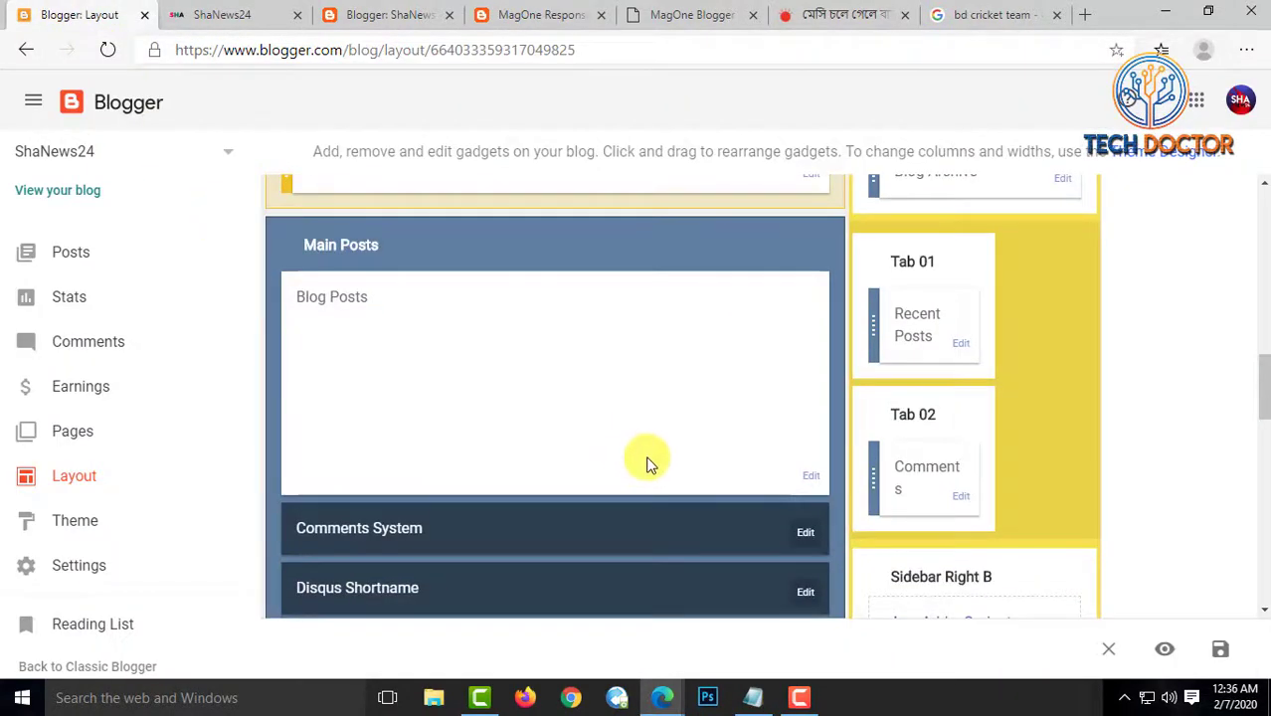
scroll(646, 463, "down", 5)
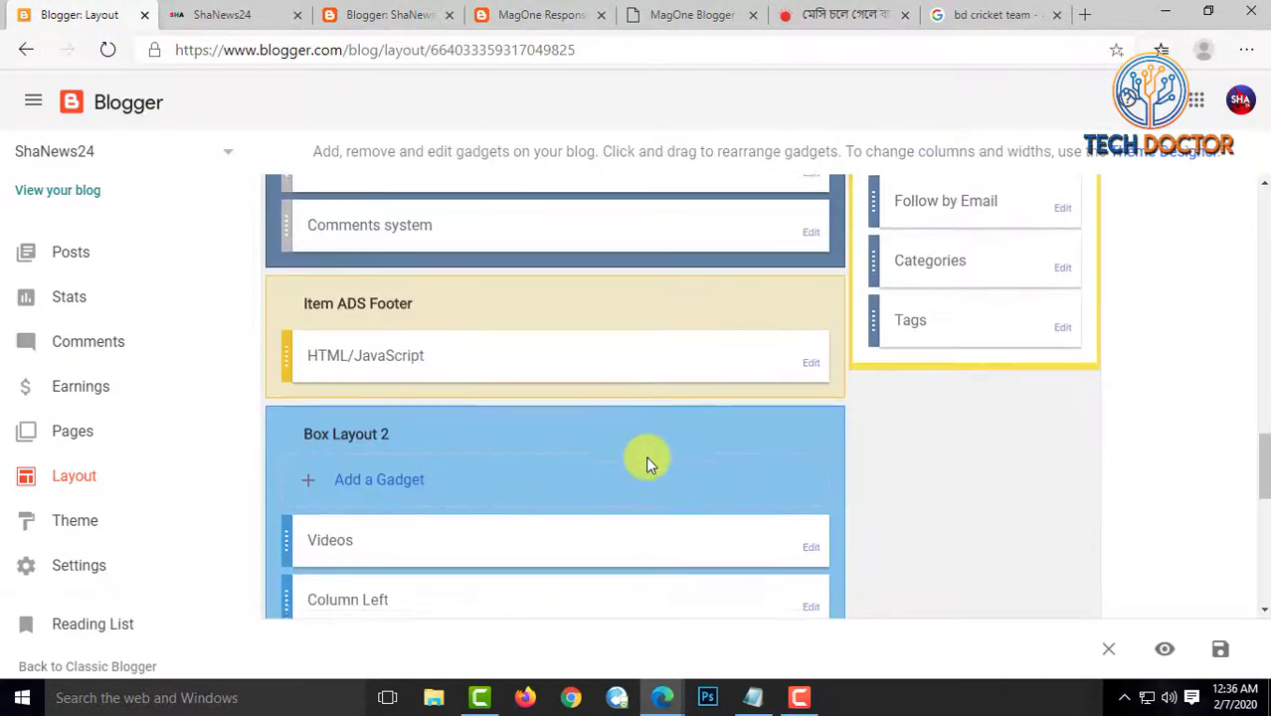
scroll(646, 460, "up", 1)
scroll(693, 474, "up", 4)
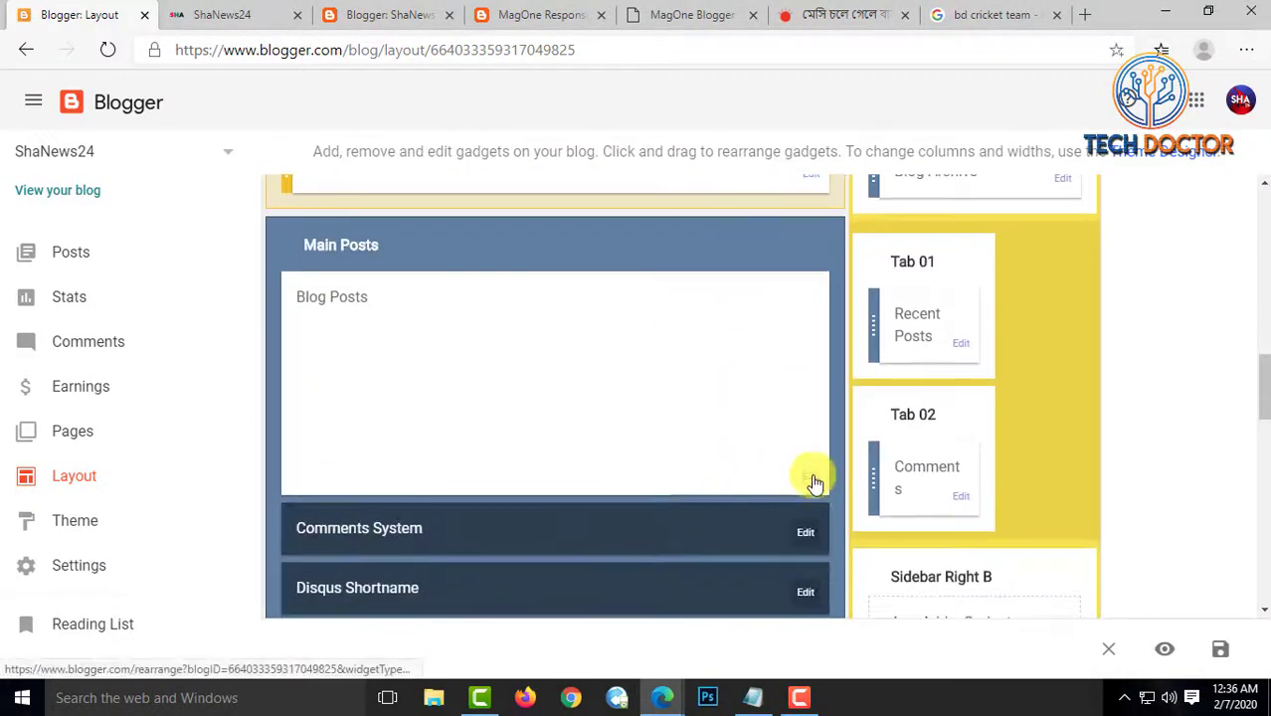
left_click(811, 476)
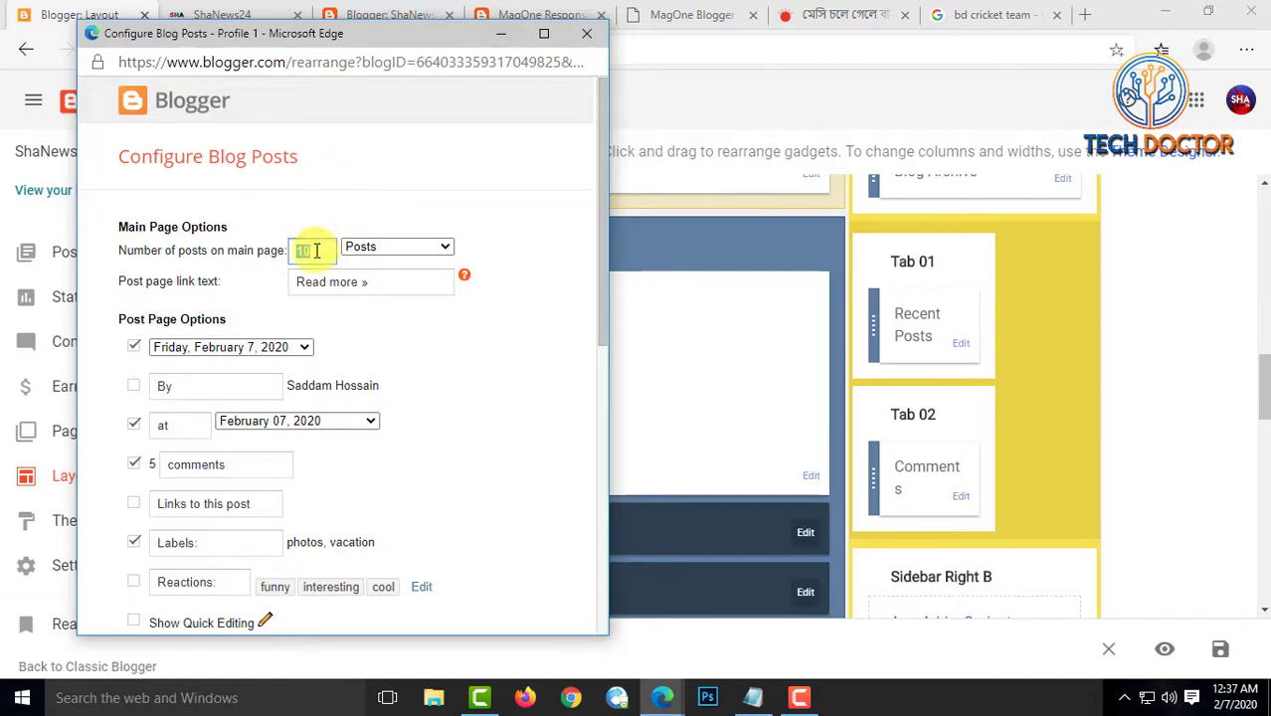
left_click(507, 33)
Examine page 2 of the MagOne demo's posts down to its pagination, and close the demo
left_click(369, 14)
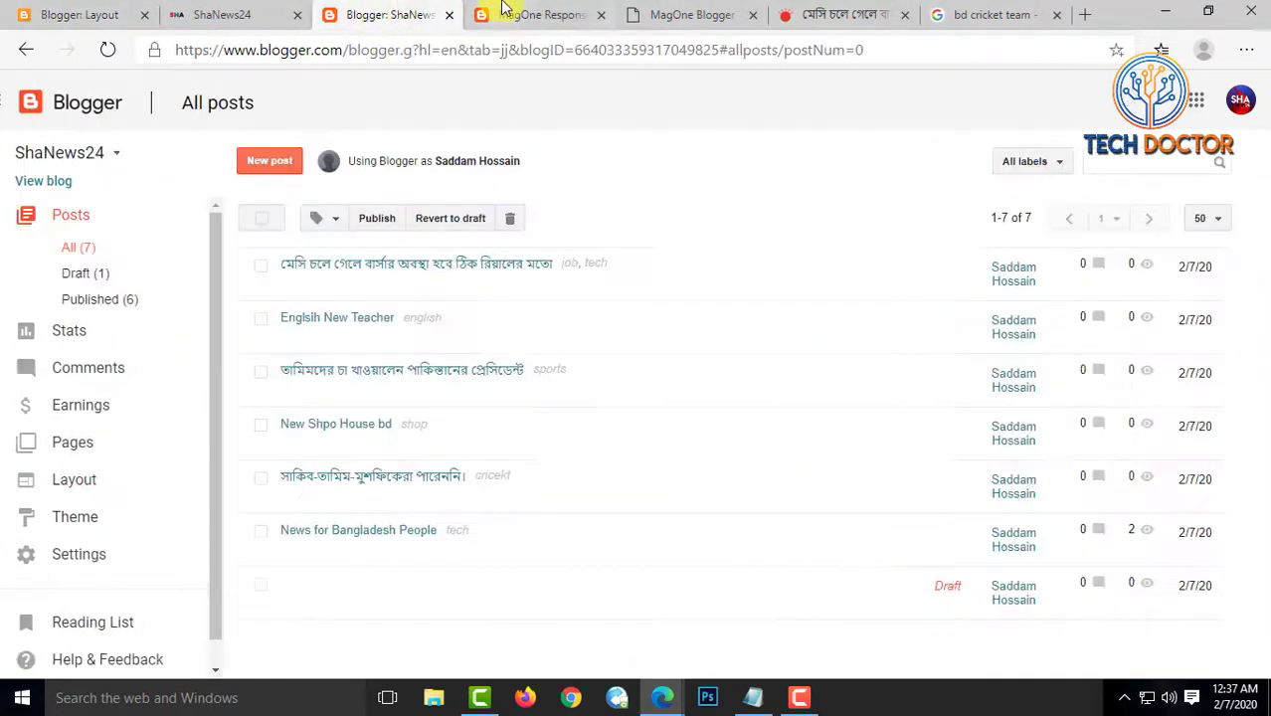
left_click(504, 12)
scroll(313, 452, "down", 2)
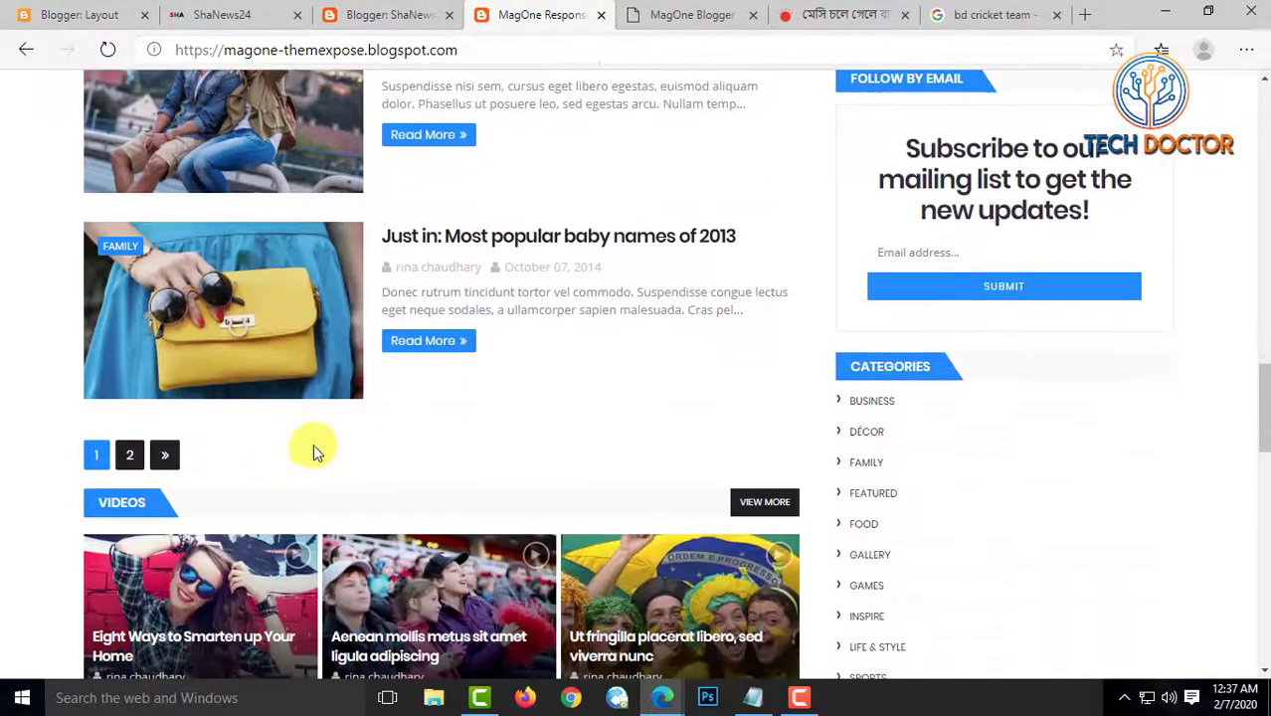
left_click(126, 458)
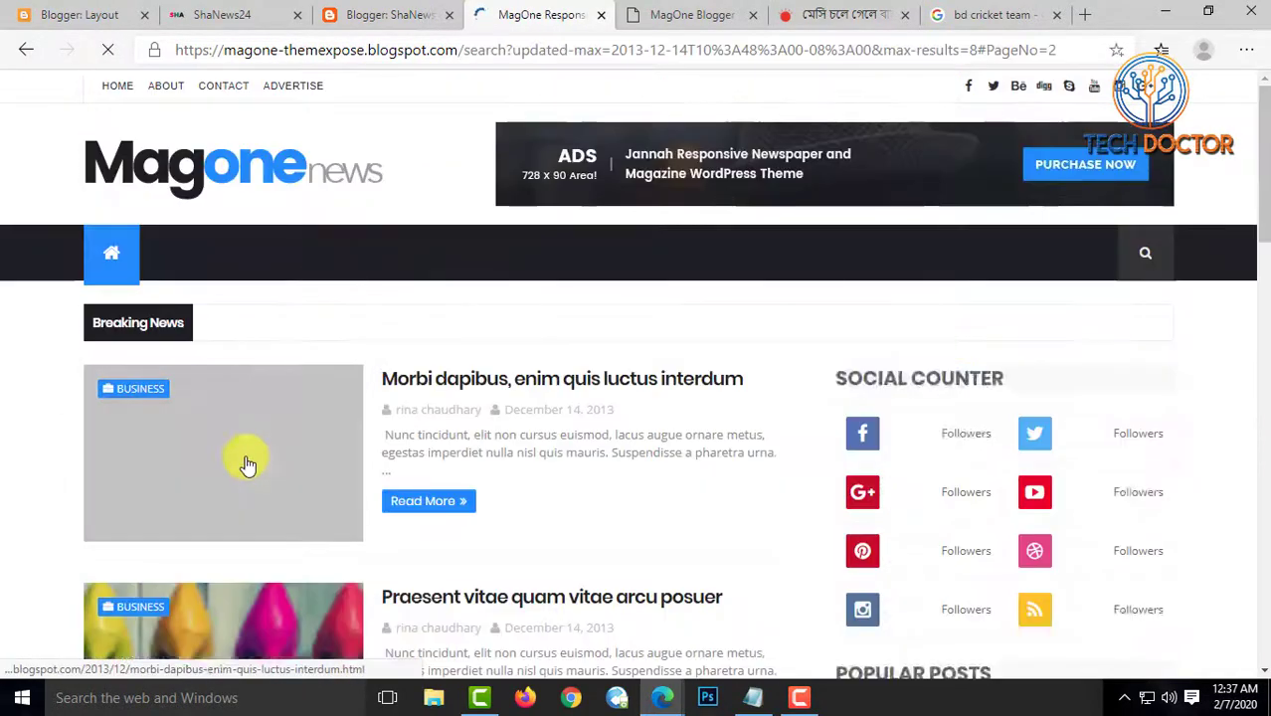
scroll(525, 477, "down", 5)
scroll(515, 468, "down", 6)
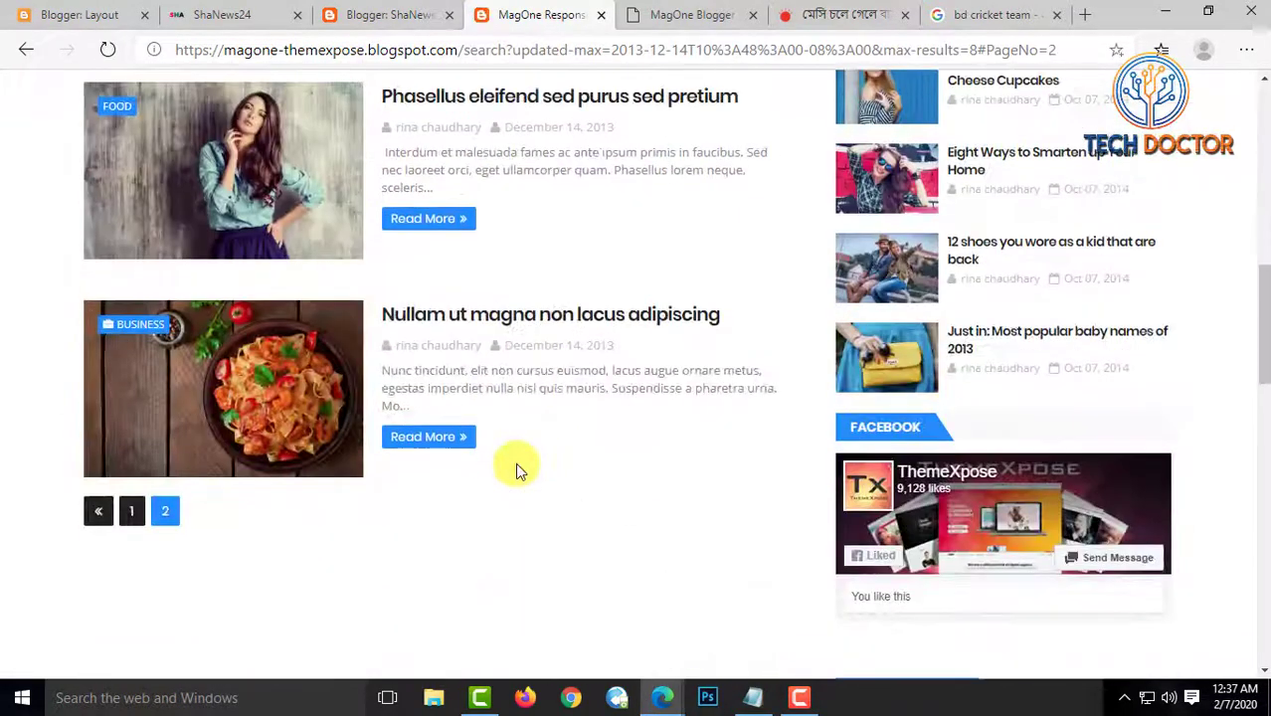
scroll(299, 348, "up", 2)
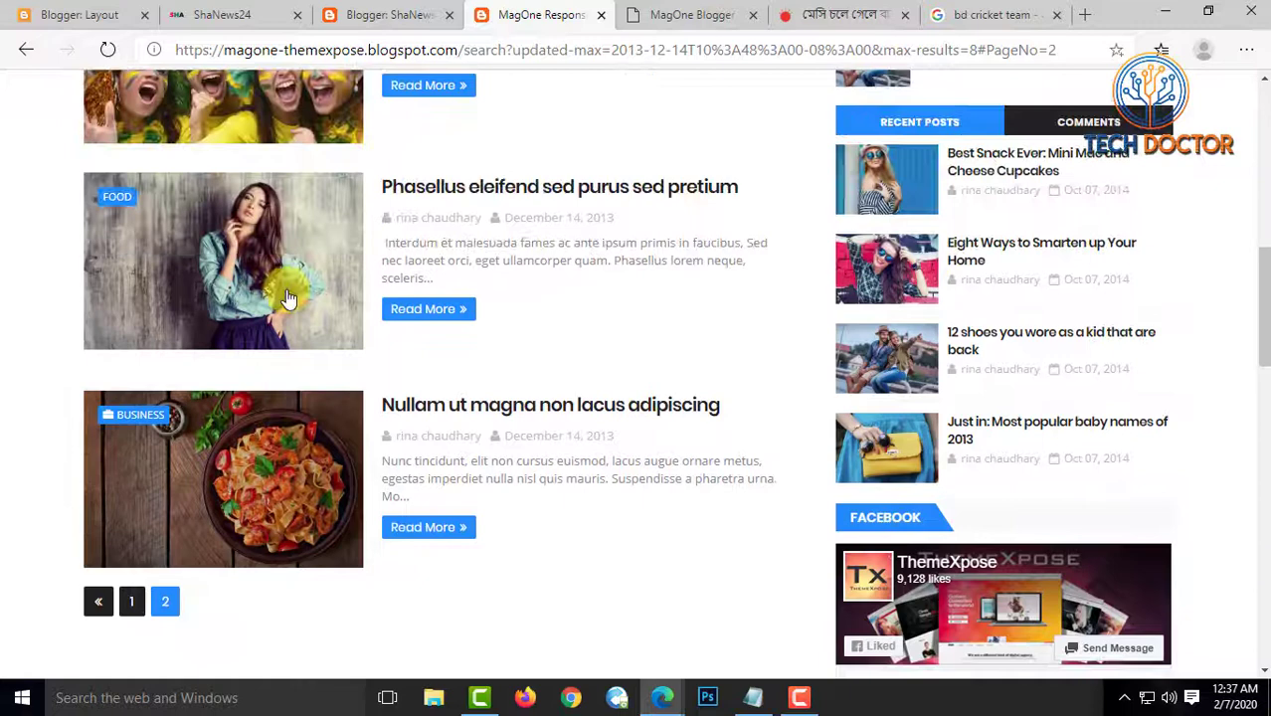
left_click(603, 15)
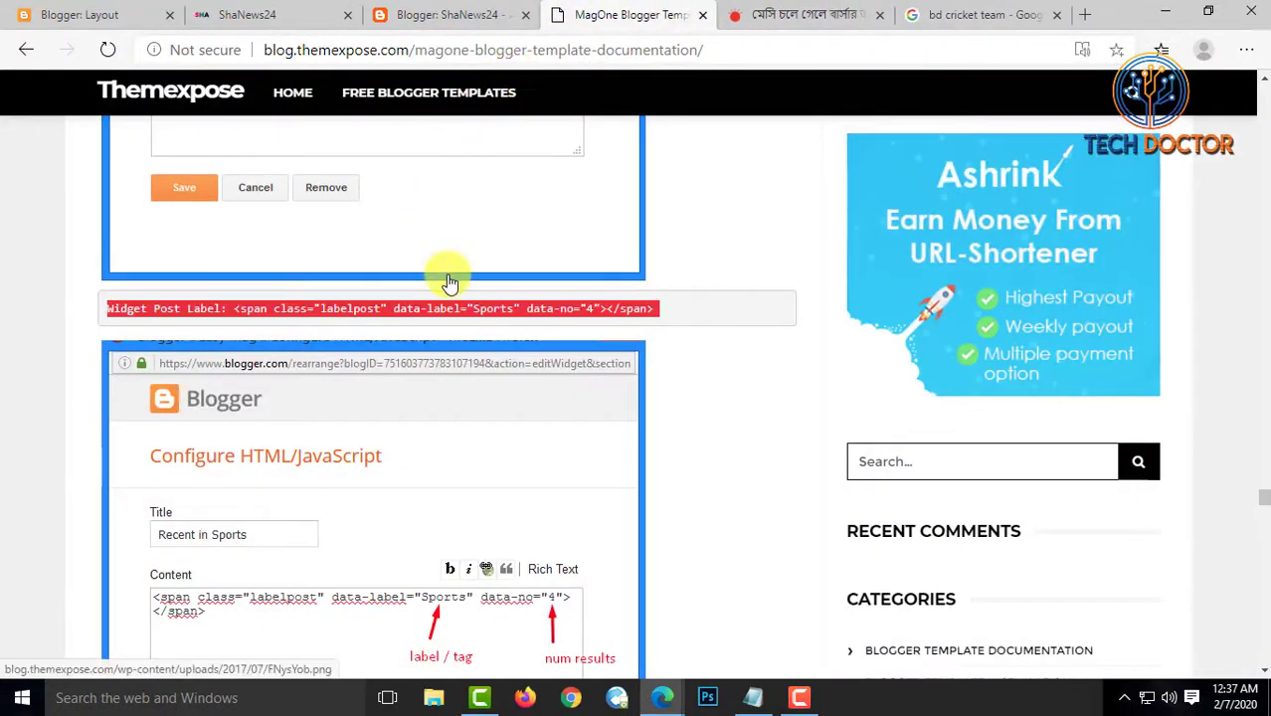
Examine the layout's gadgets from Main Posts down to Box Layout 2, and glance at the blog's Sports section
left_click(253, 12)
left_click(99, 14)
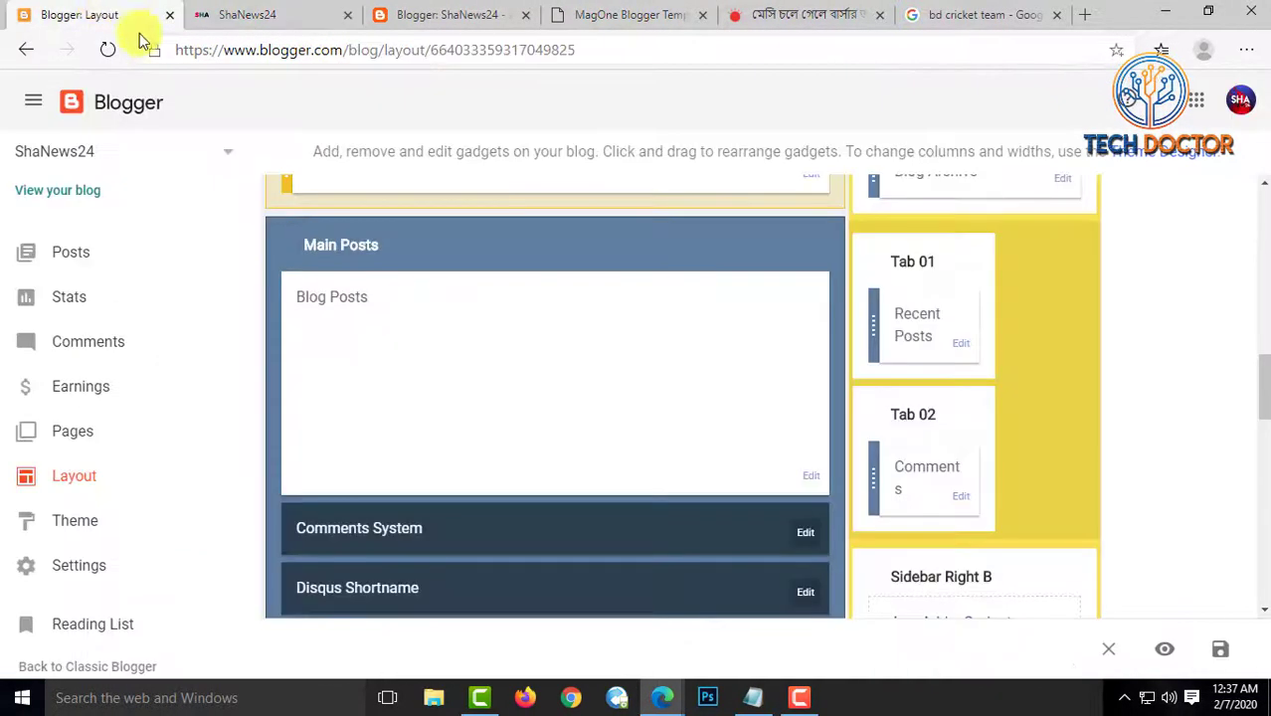
scroll(650, 502, "down", 1)
scroll(649, 497, "down", 2)
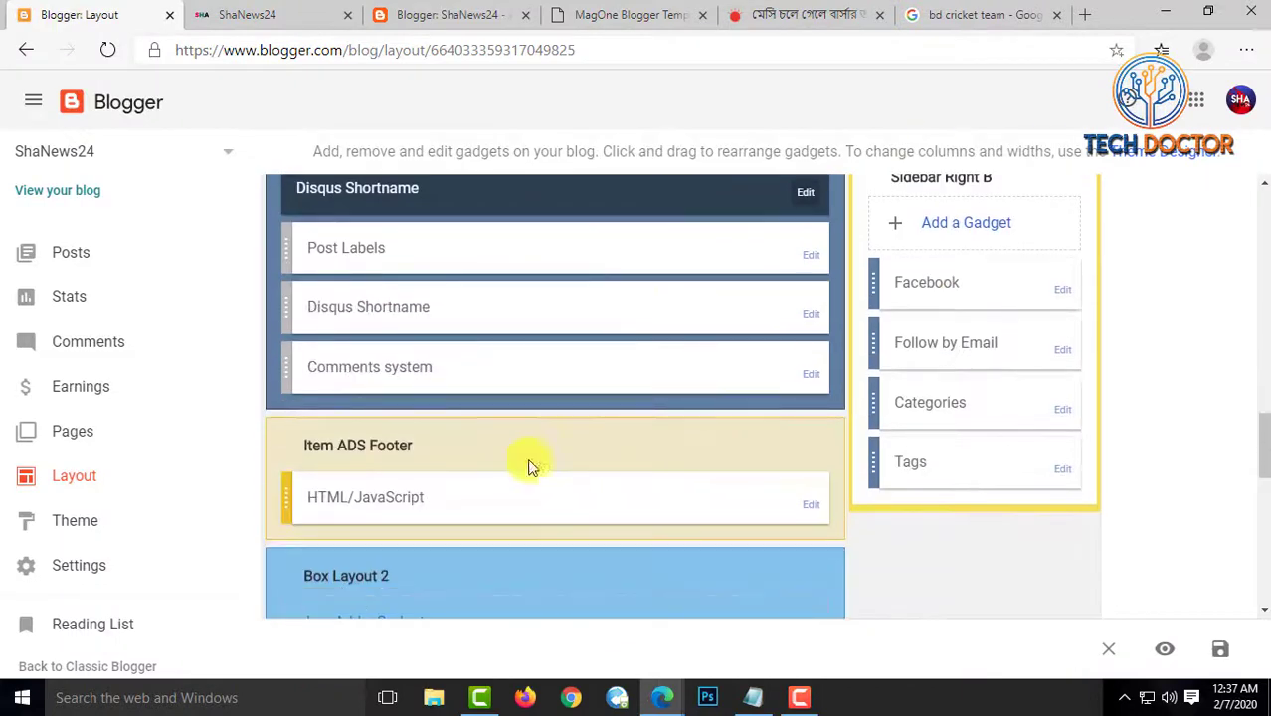
scroll(596, 374, "down", 2)
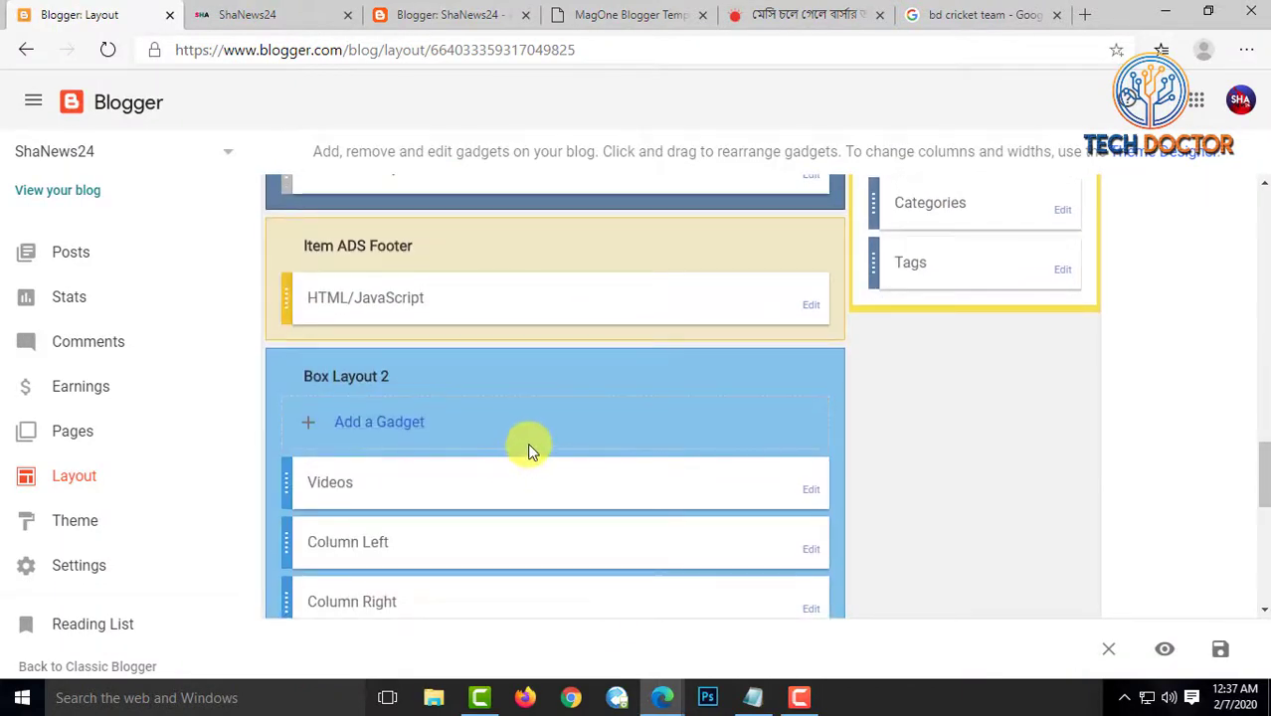
scroll(533, 444, "down", 1)
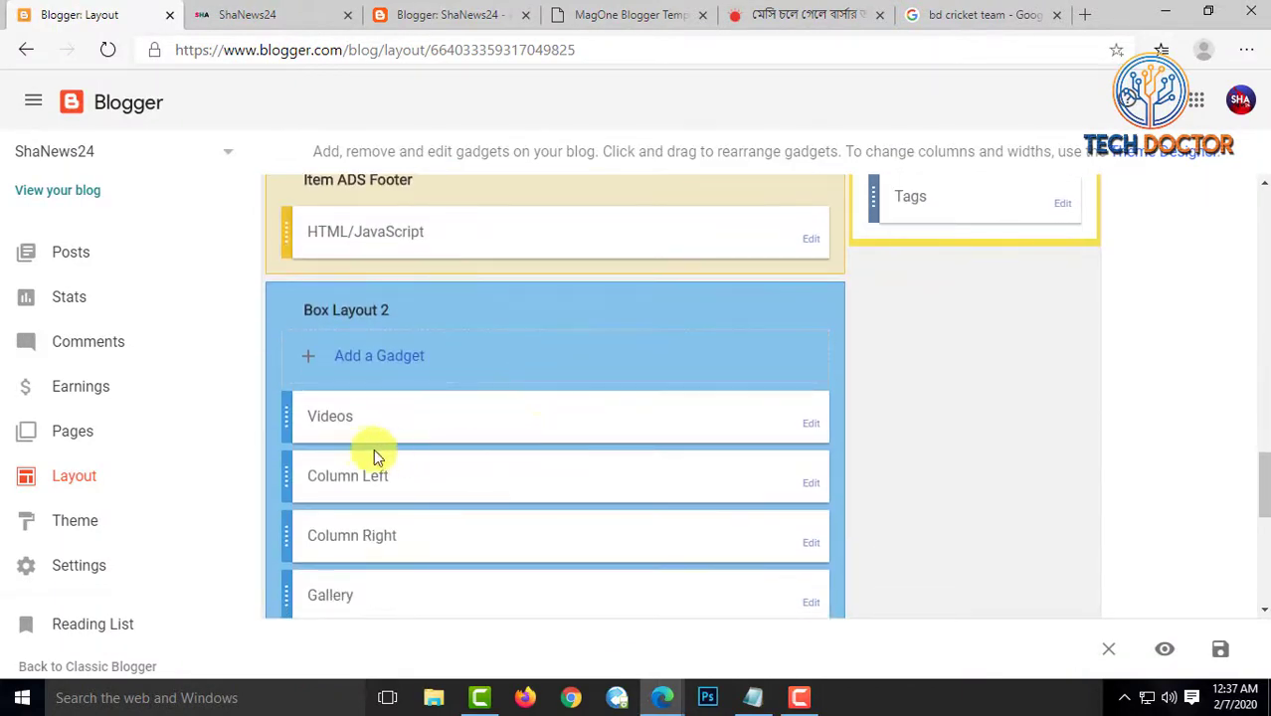
left_click(455, 12)
left_click(256, 10)
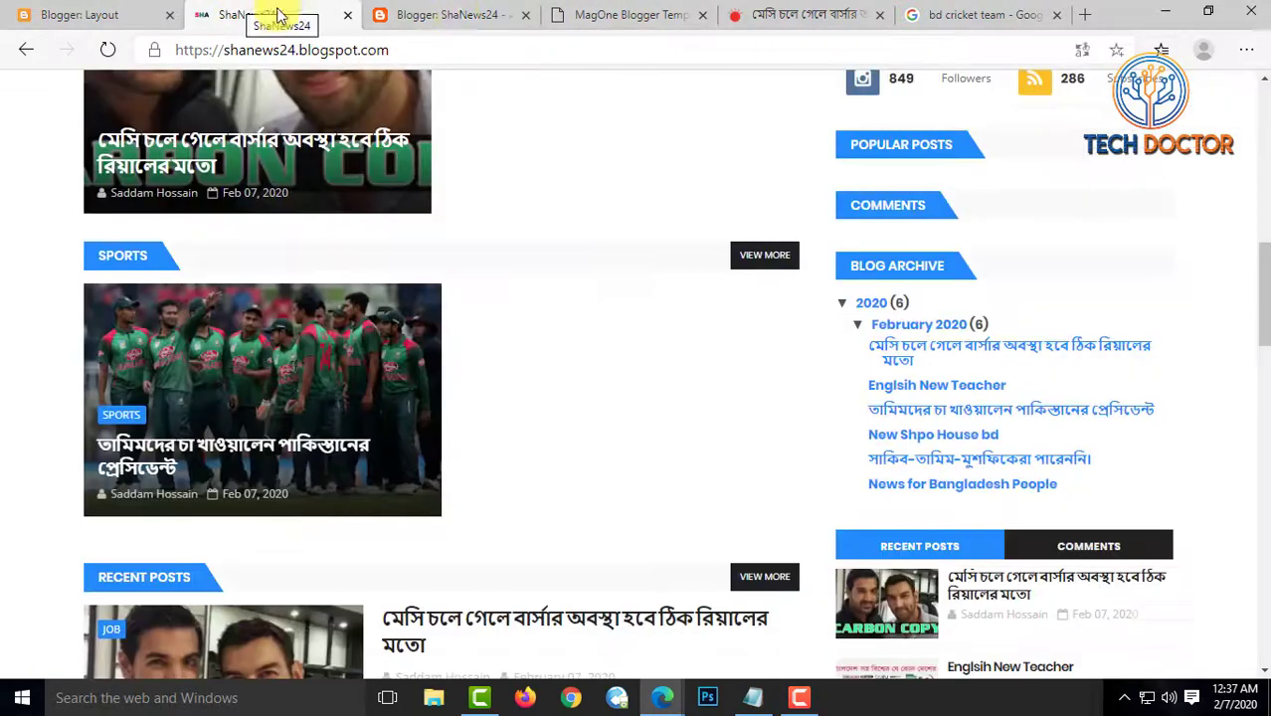
Review the carousel span code example in the MagOne template documentation
left_click(588, 12)
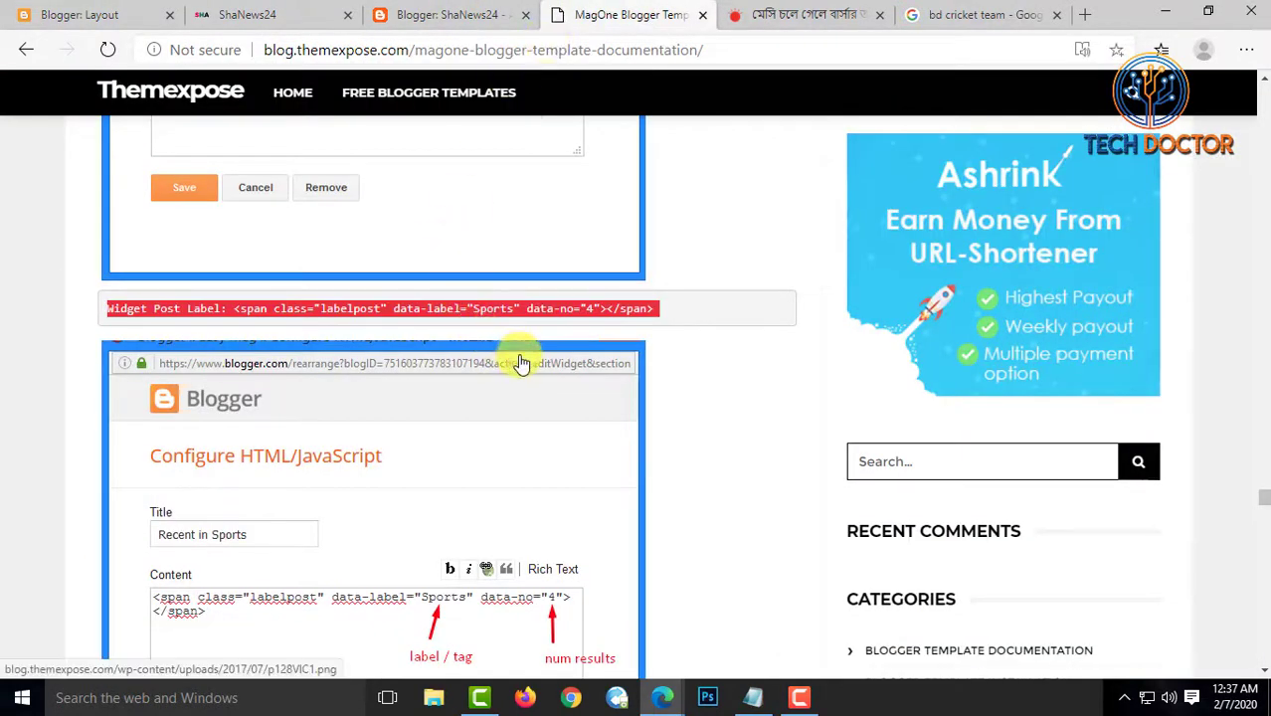
scroll(519, 360, "up", 6)
scroll(520, 356, "up", 3)
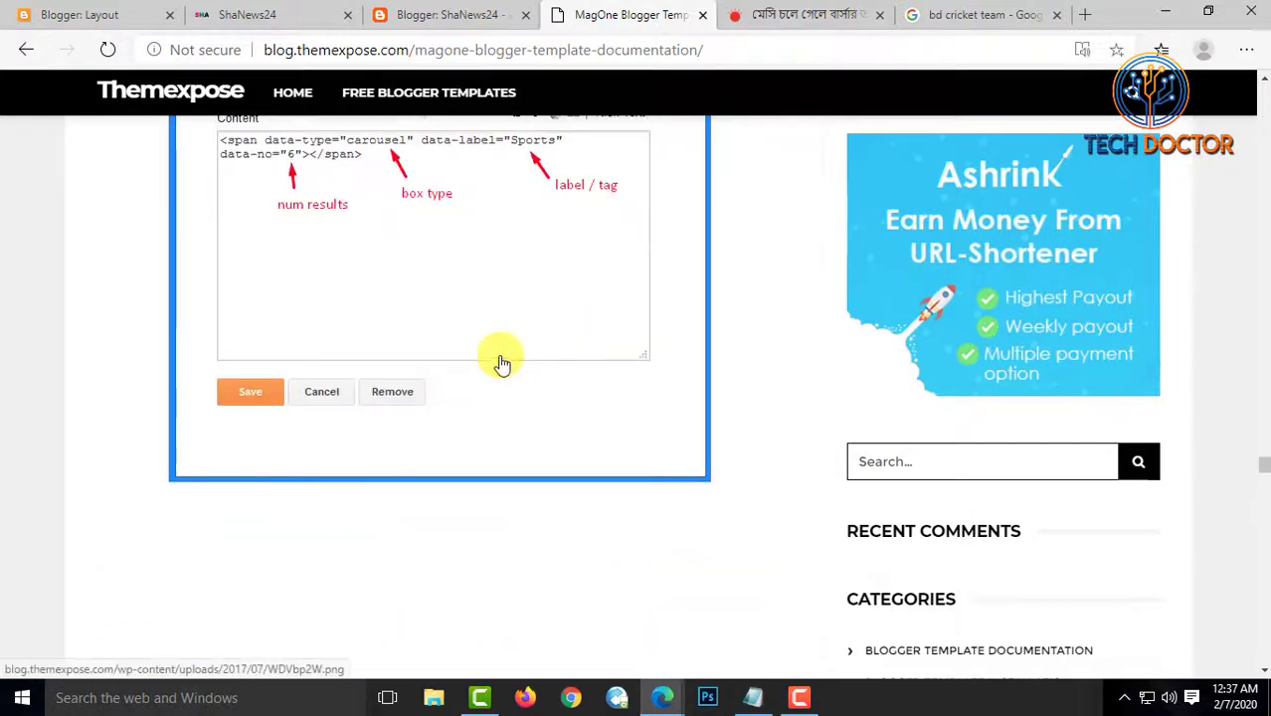
right_click(178, 91)
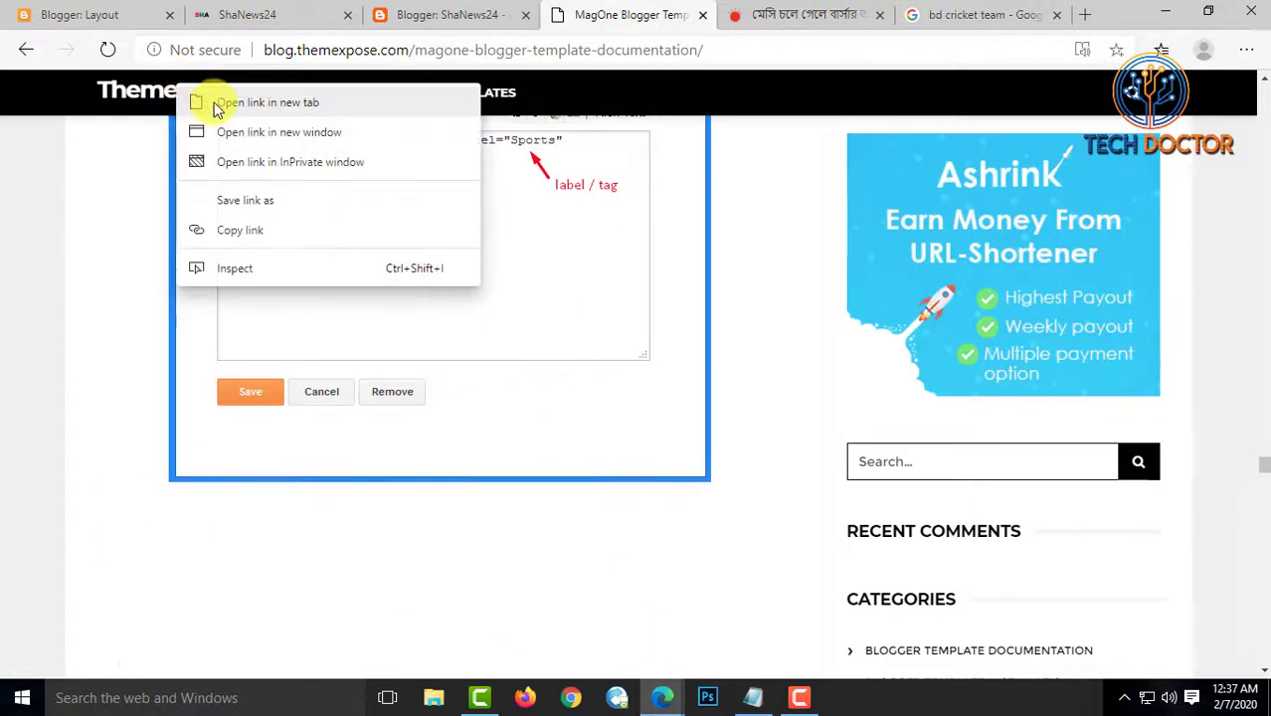
left_click(267, 102)
left_click(658, 15)
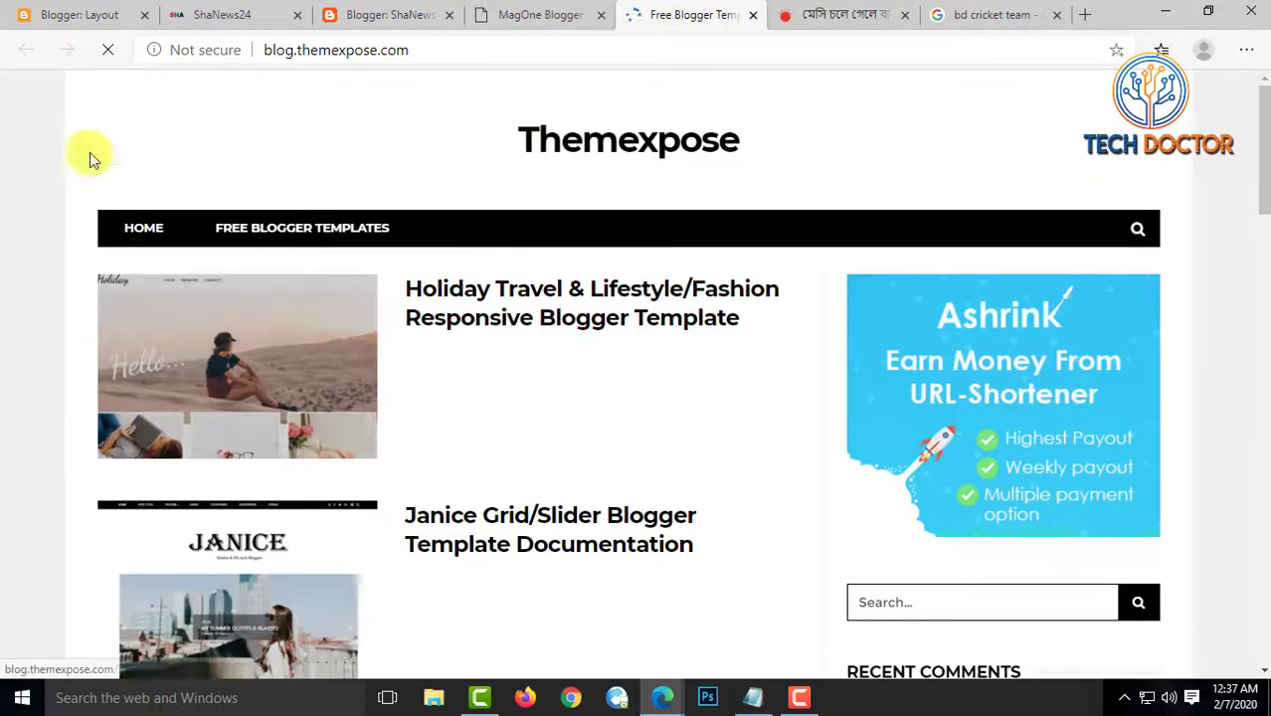
left_click(753, 15)
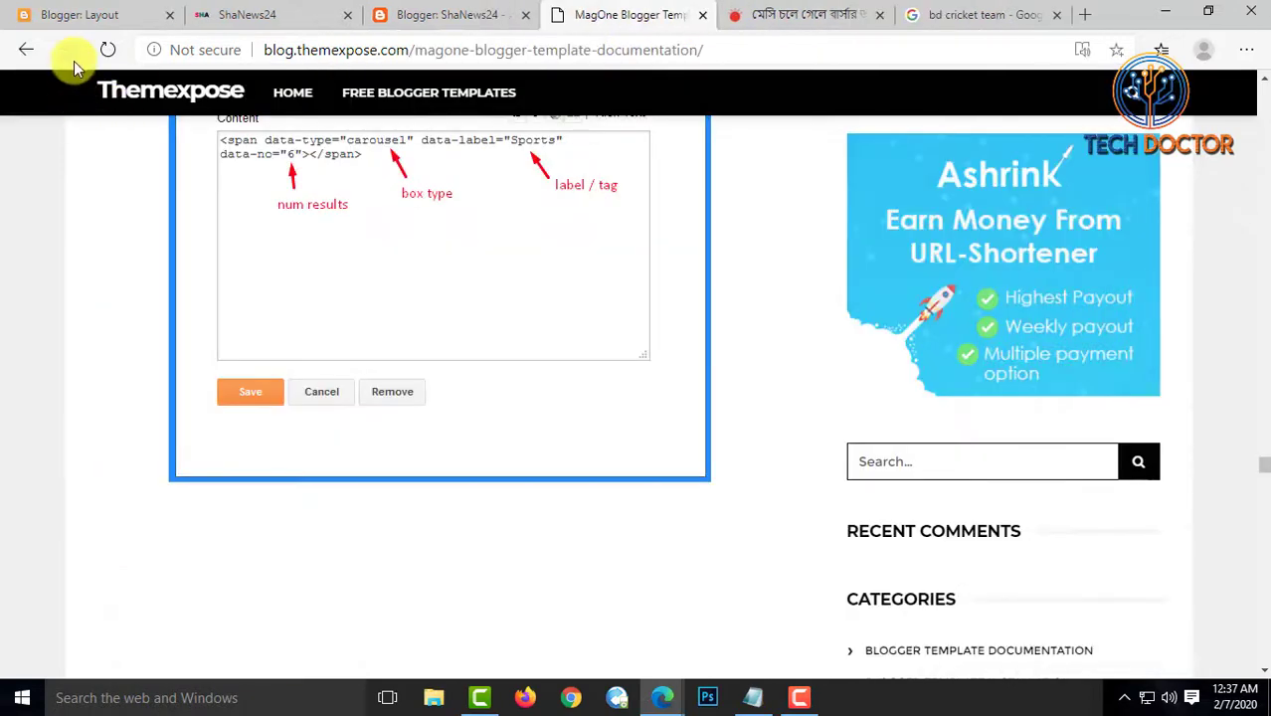
Return to the MagOne template's page, open its live demo, and close the surrounding preview frame
left_click(27, 57)
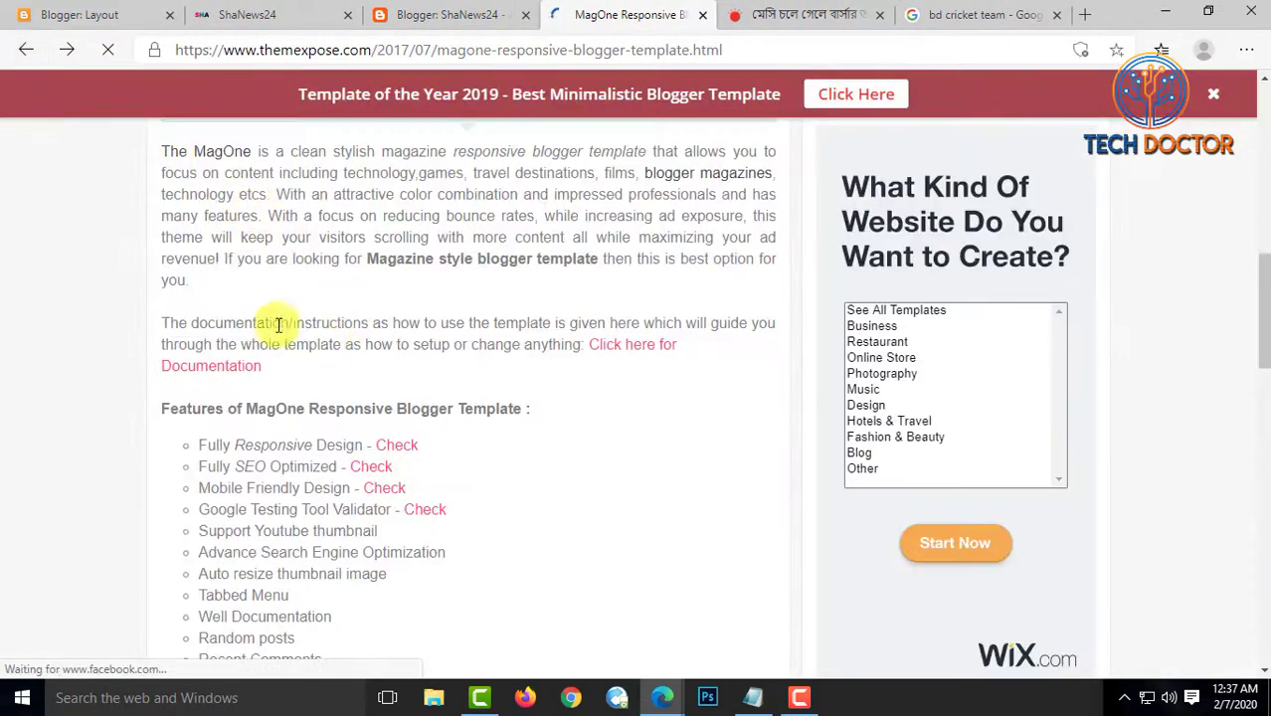
scroll(432, 418, "up", 6)
scroll(434, 414, "down", 3)
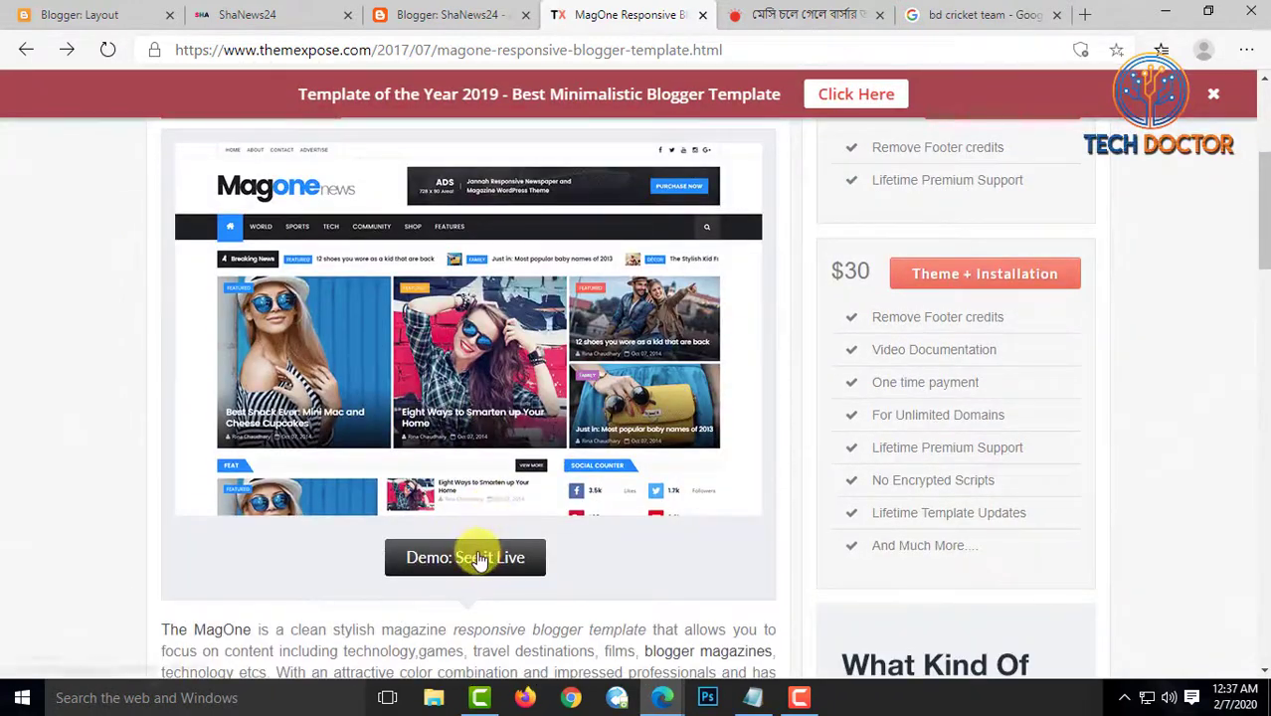
left_click(483, 555)
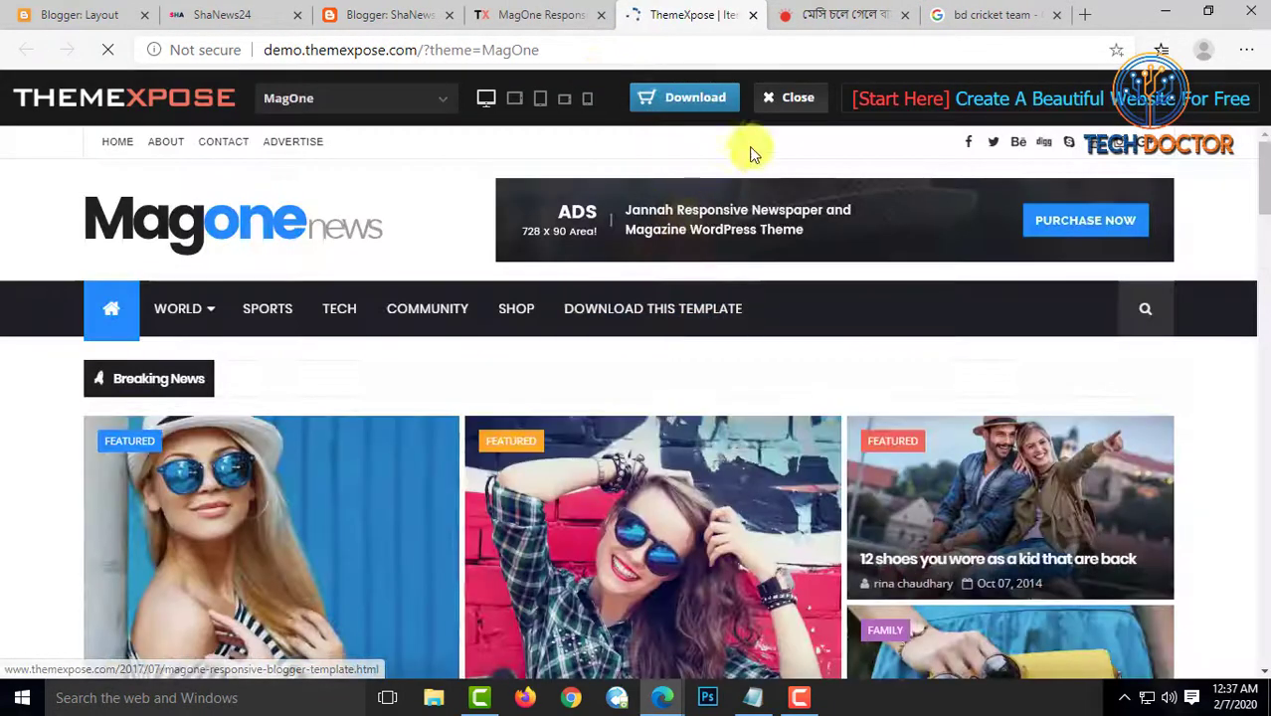
left_click(787, 102)
Examine the demo's Business and Carousel sections alongside its Social Counter and Popular Posts sidebar gadgets
scroll(649, 358, "down", 10)
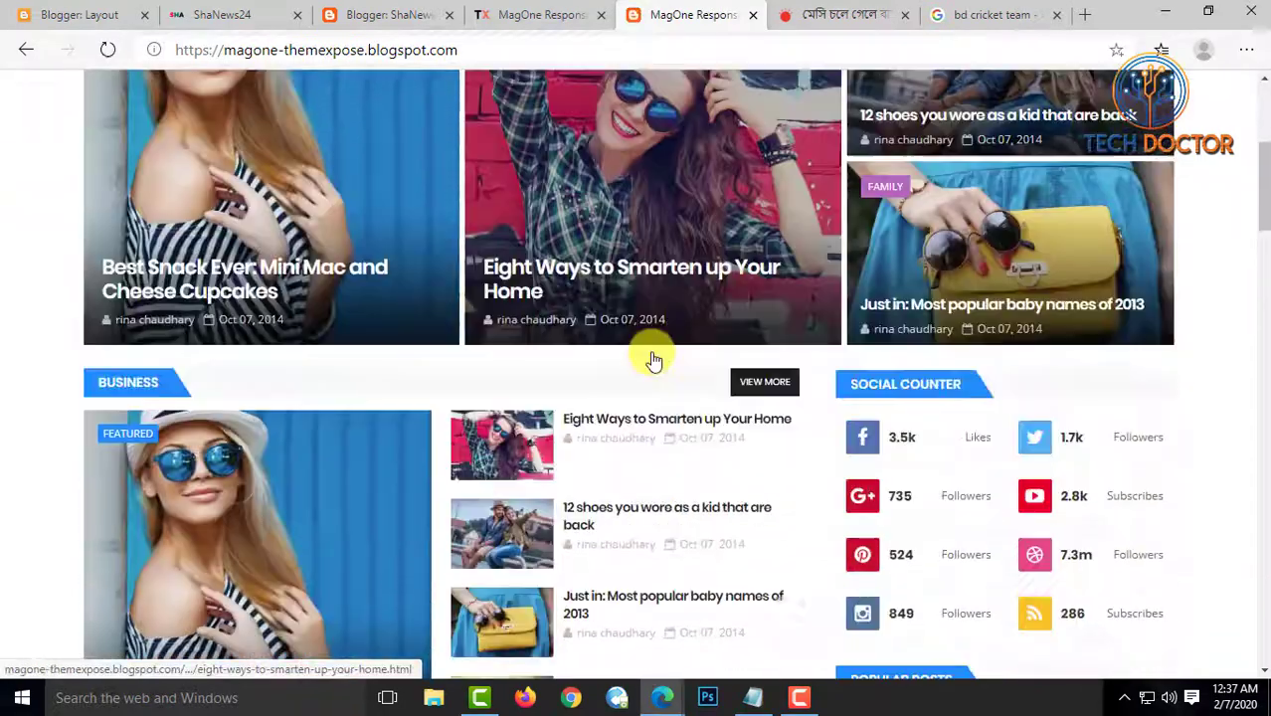
scroll(647, 353, "down", 3)
scroll(919, 433, "up", 4)
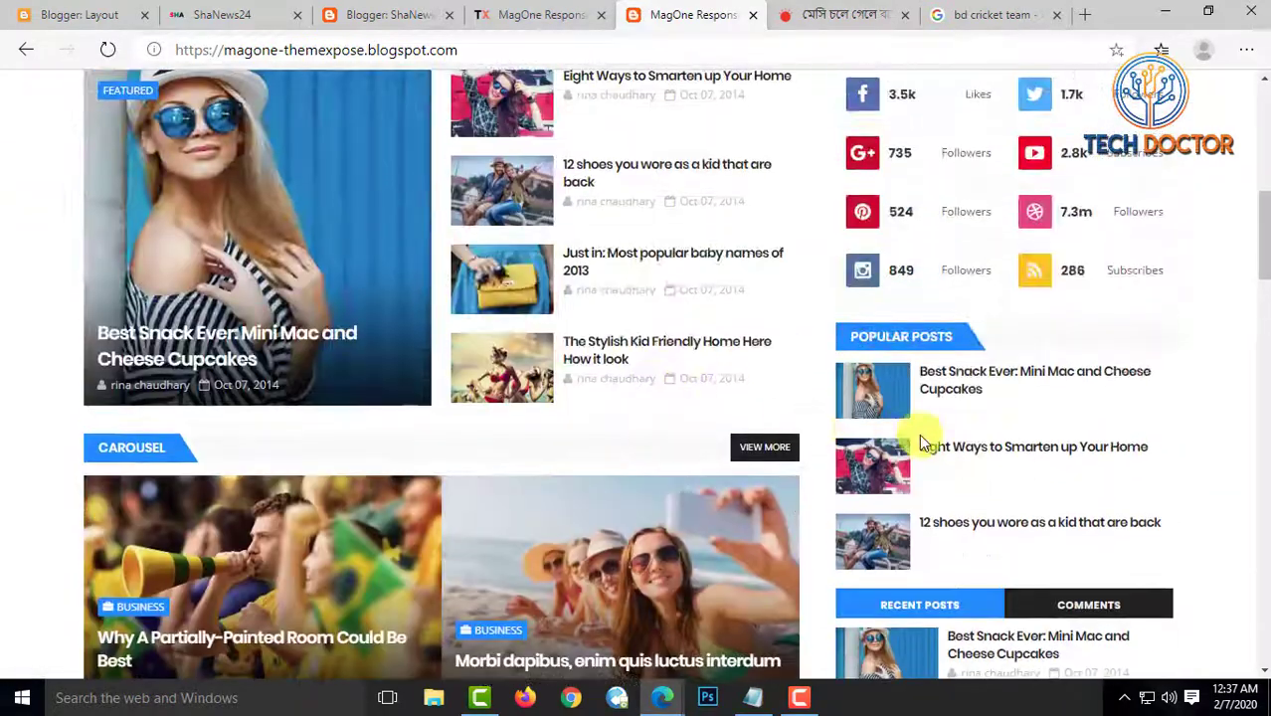
scroll(1035, 188, "up", 2)
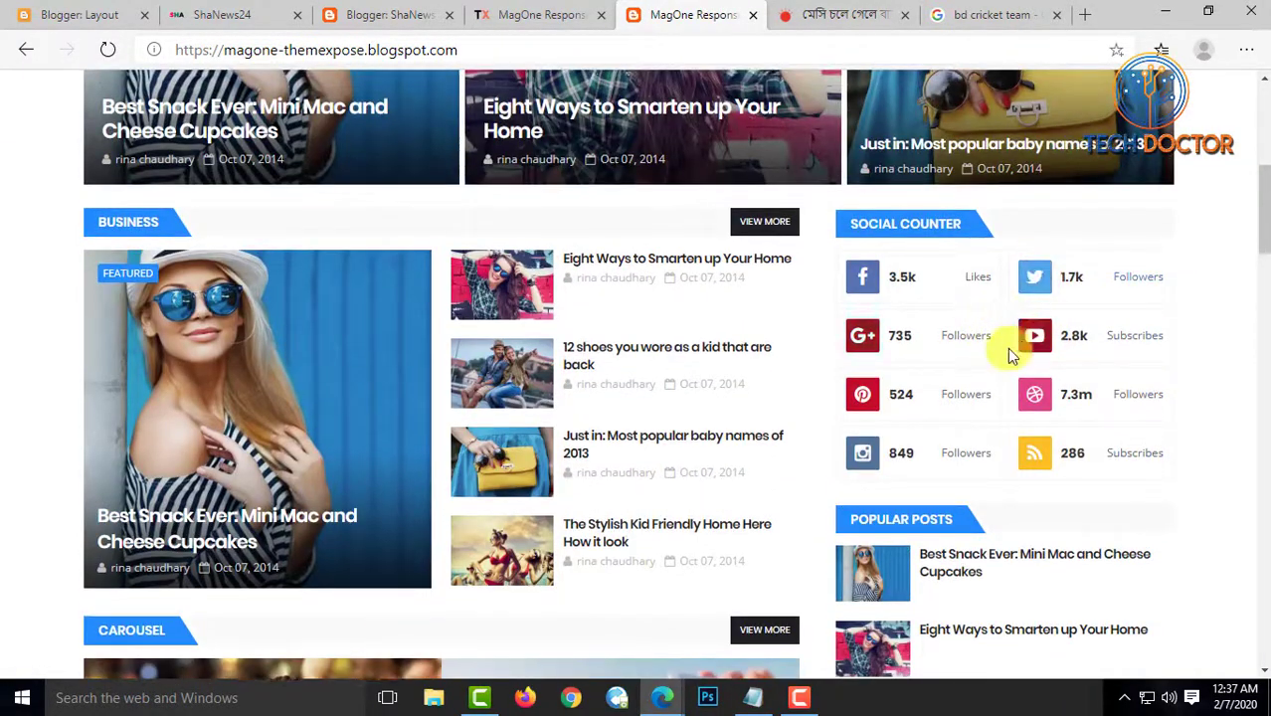
scroll(1062, 338, "down", 1)
scroll(1062, 338, "down", 3)
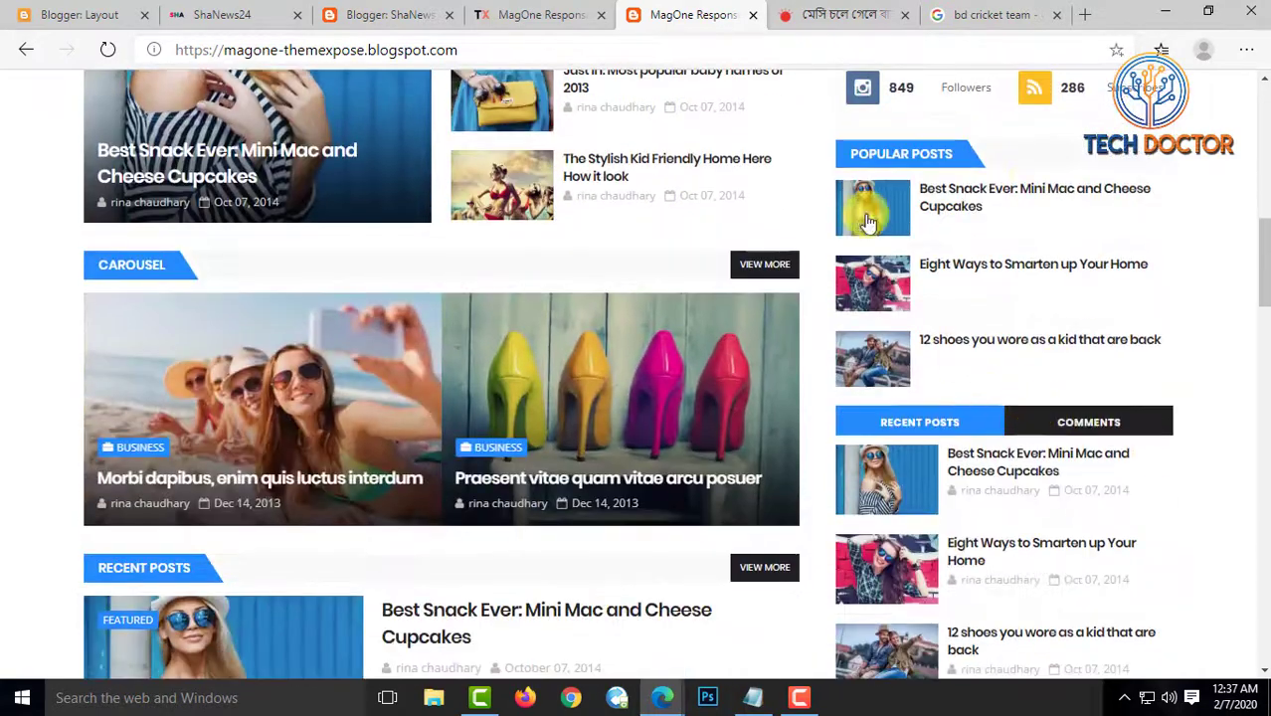
Examine the demo's lower sections from Recent Posts through Videos, Column Left and Column Right to Gallery
scroll(789, 416, "down", 2)
scroll(425, 453, "down", 5)
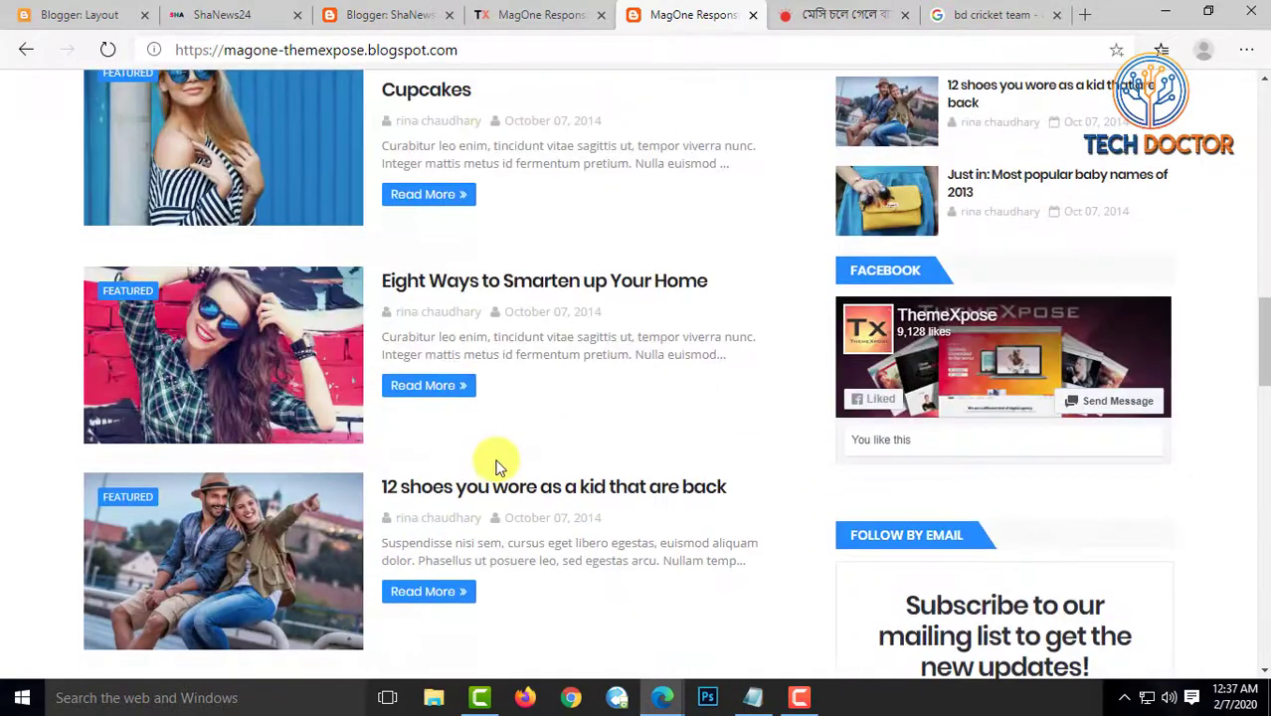
scroll(500, 464, "down", 7)
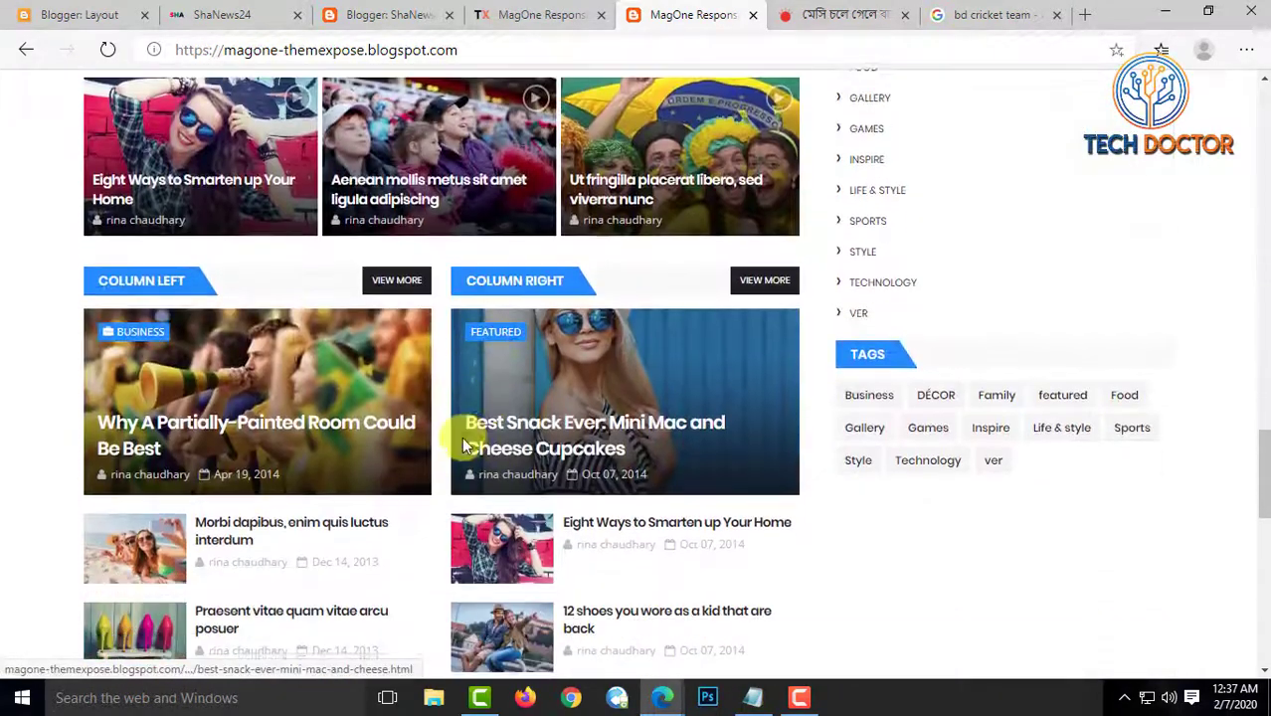
scroll(292, 452, "up", 2)
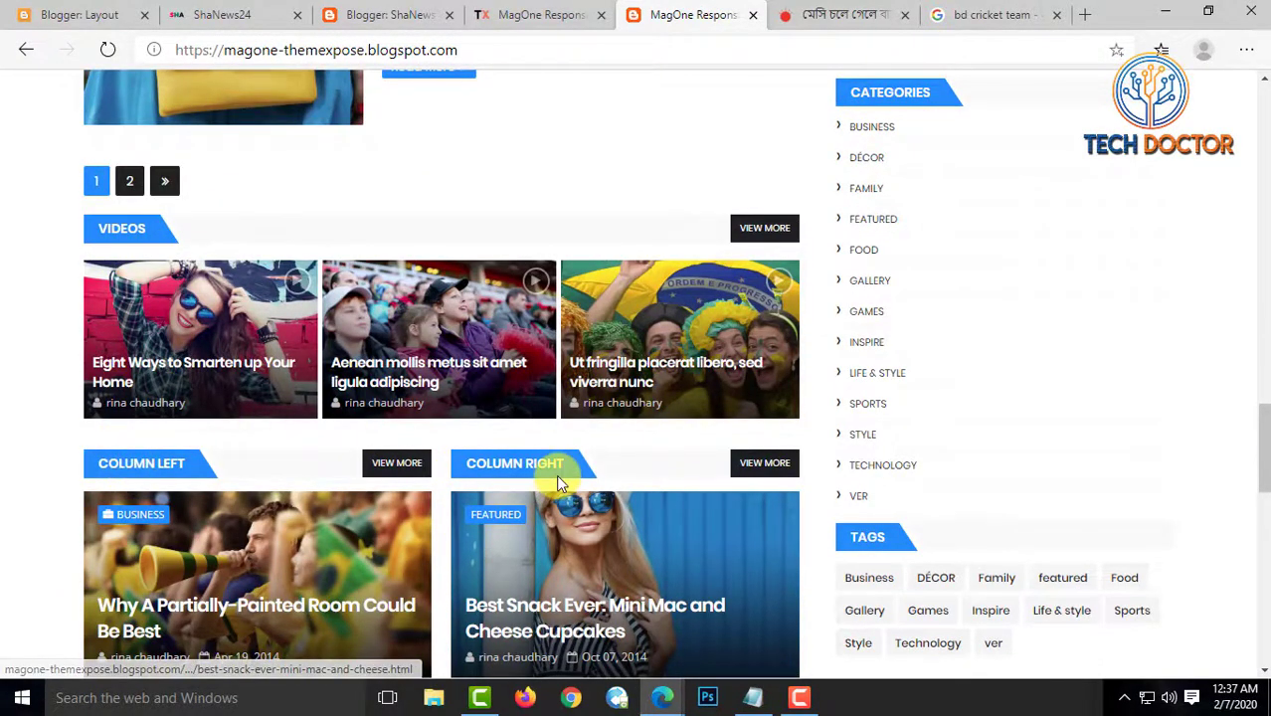
scroll(555, 472, "down", 1)
scroll(479, 434, "down", 3)
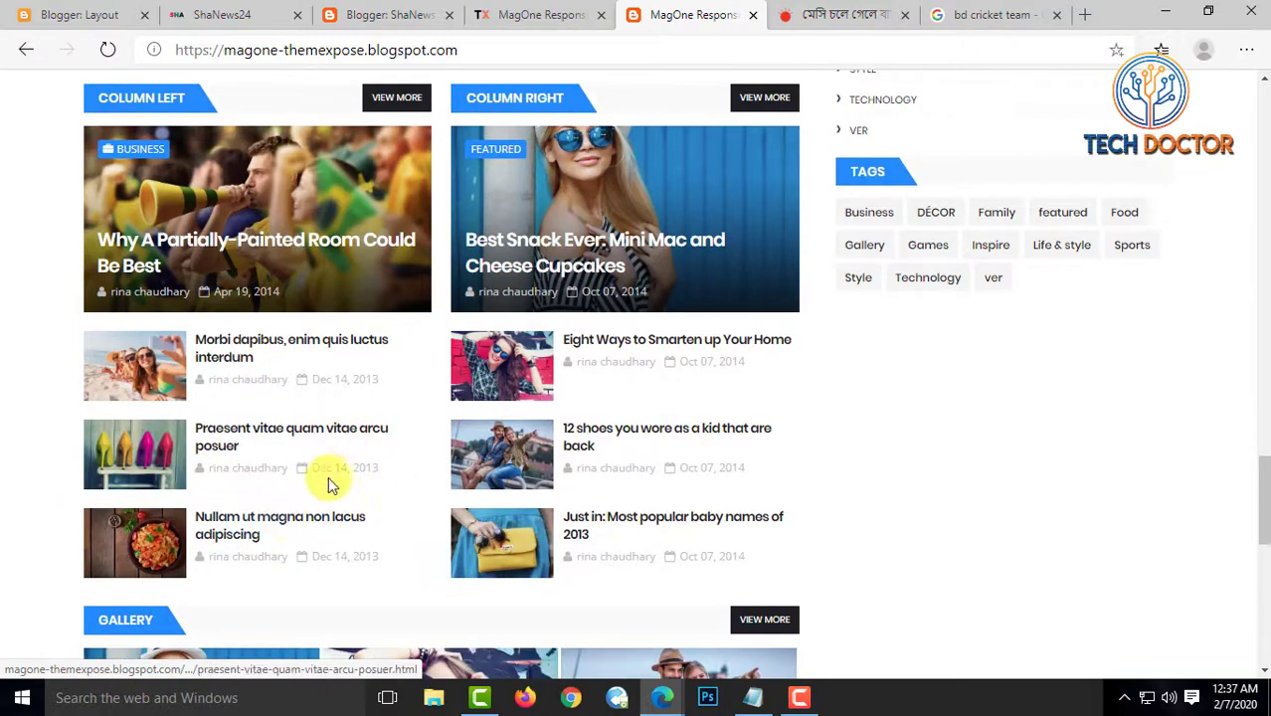
scroll(320, 484, "down", 3)
scroll(531, 493, "down", 2)
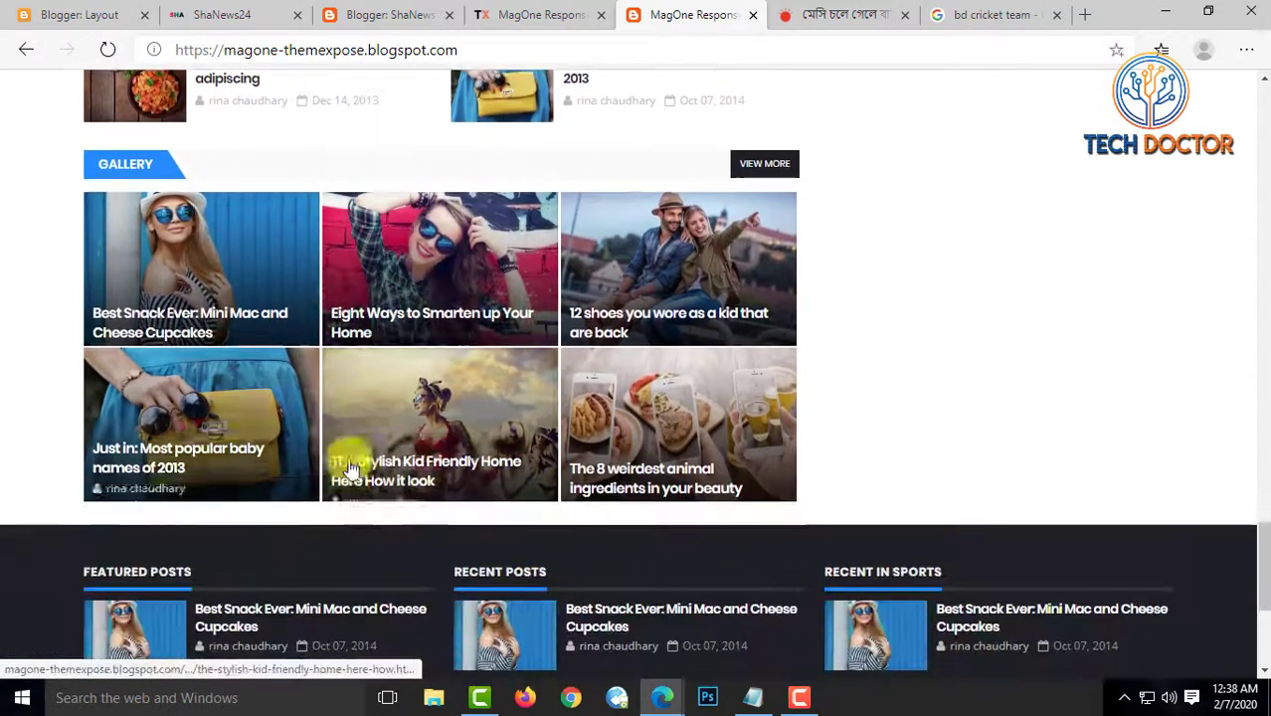
scroll(439, 449, "up", 3)
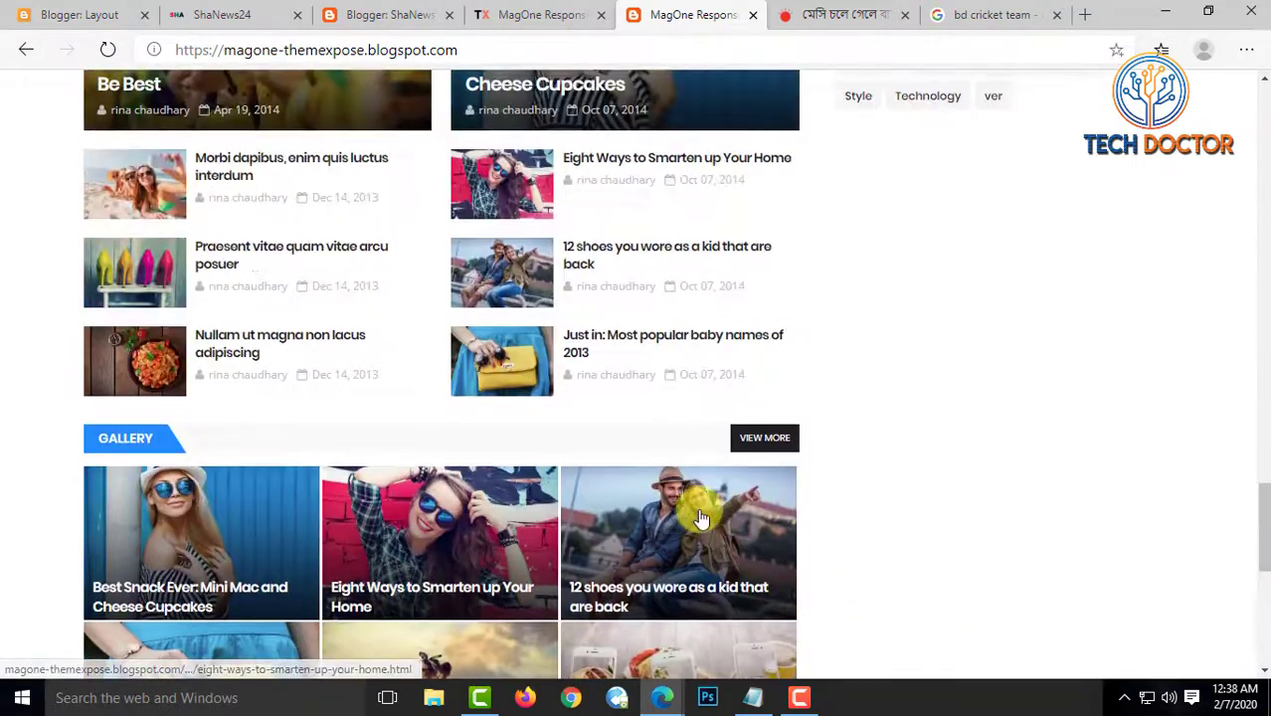
left_click(802, 698)
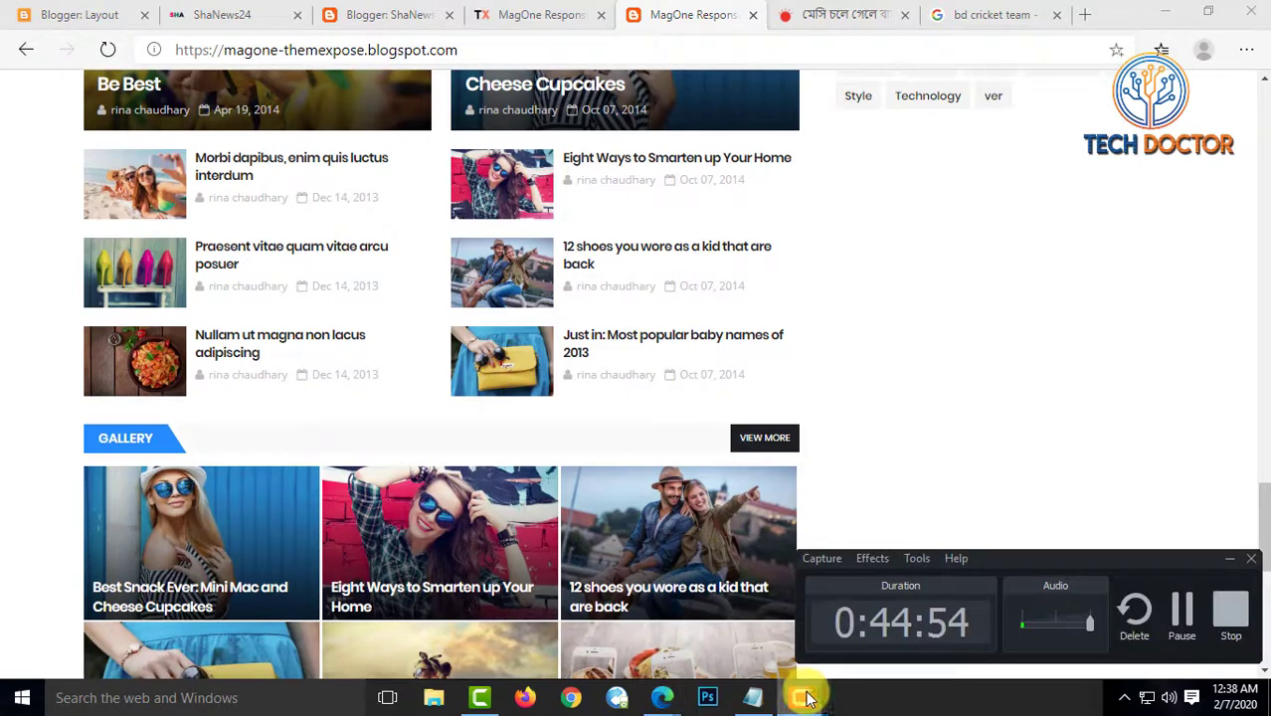
left_click(1222, 563)
left_click(481, 698)
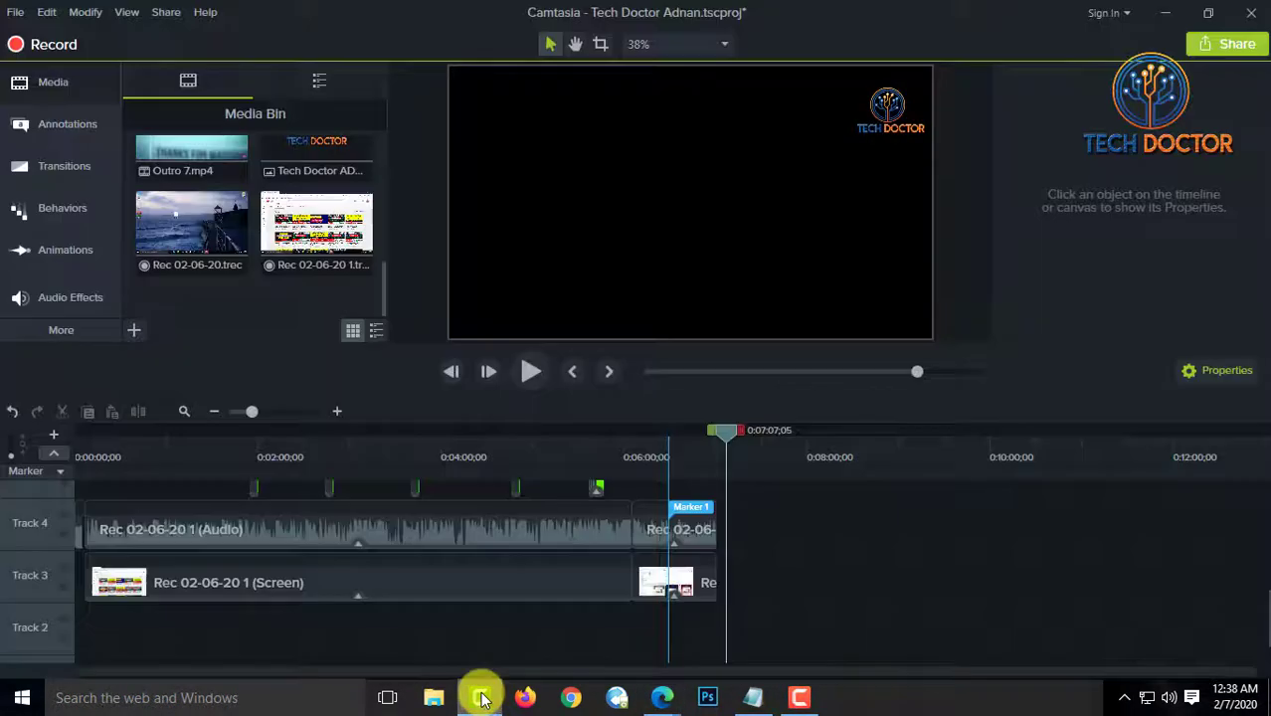
Return to the blog's Layout page and copy the Video span code from the "guide line" notes in Notepad
left_click(481, 698)
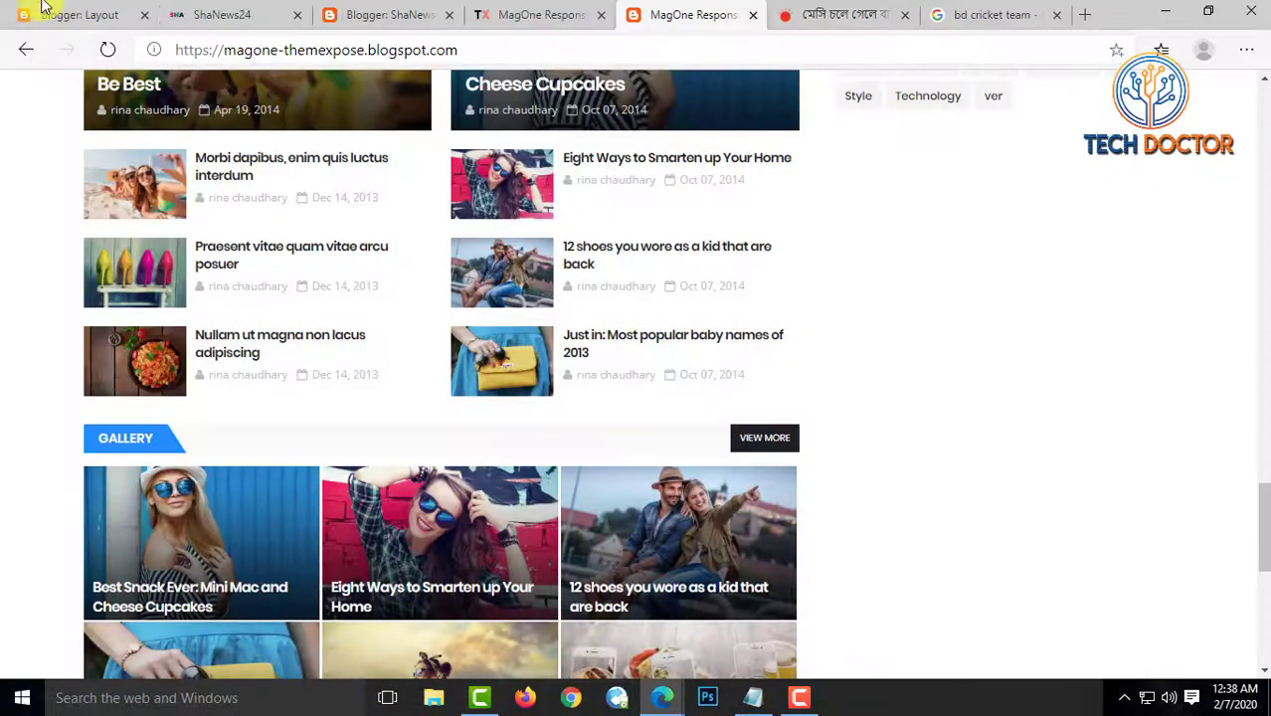
left_click(55, 16)
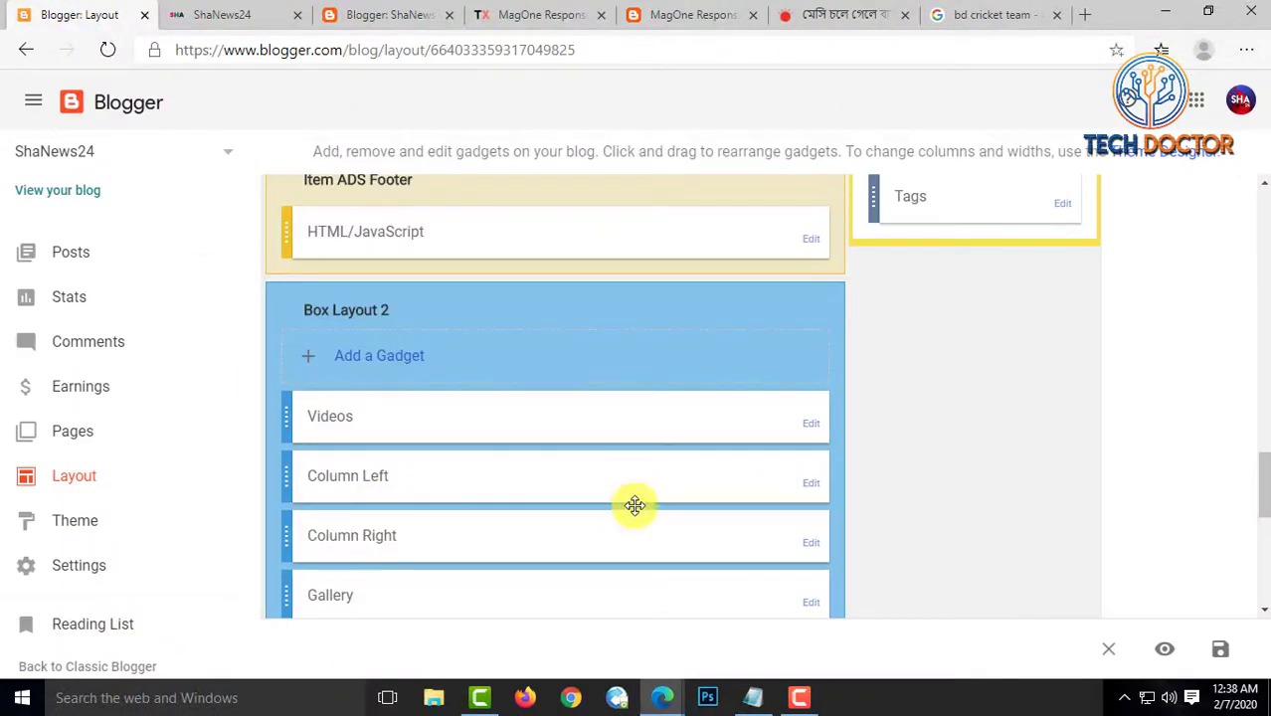
left_click(756, 699)
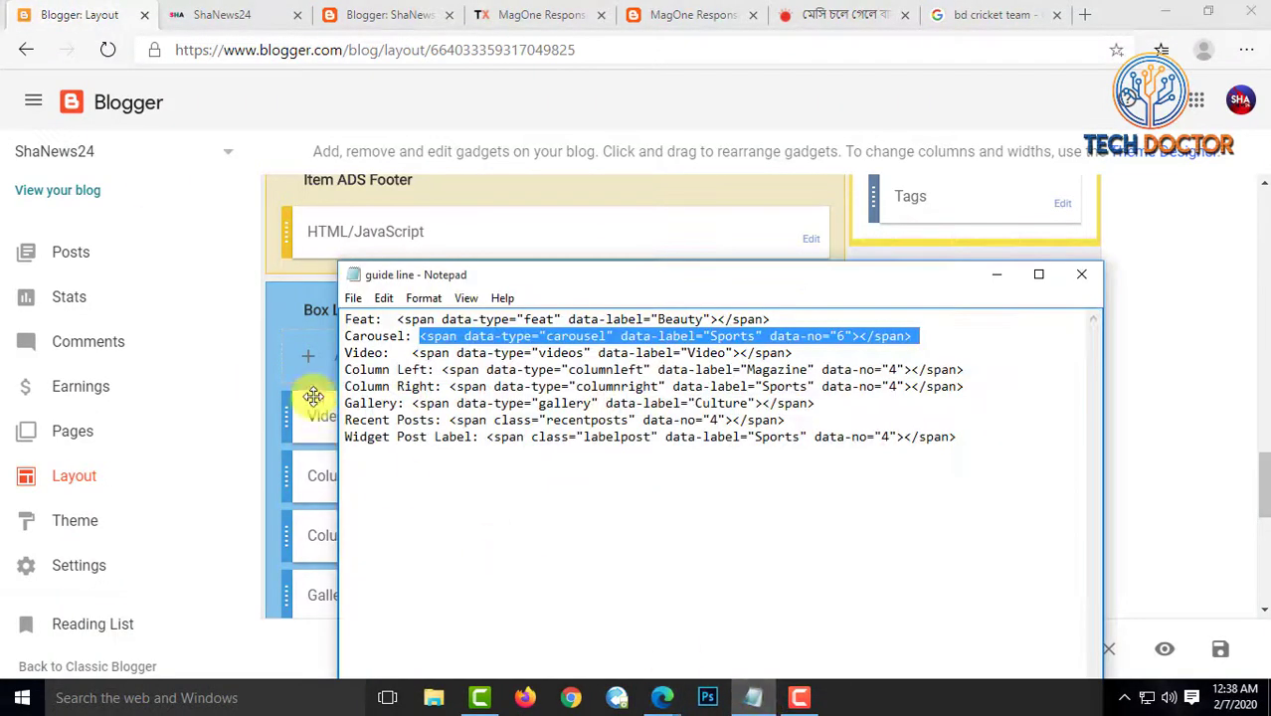
left_click_drag(414, 353, 747, 355)
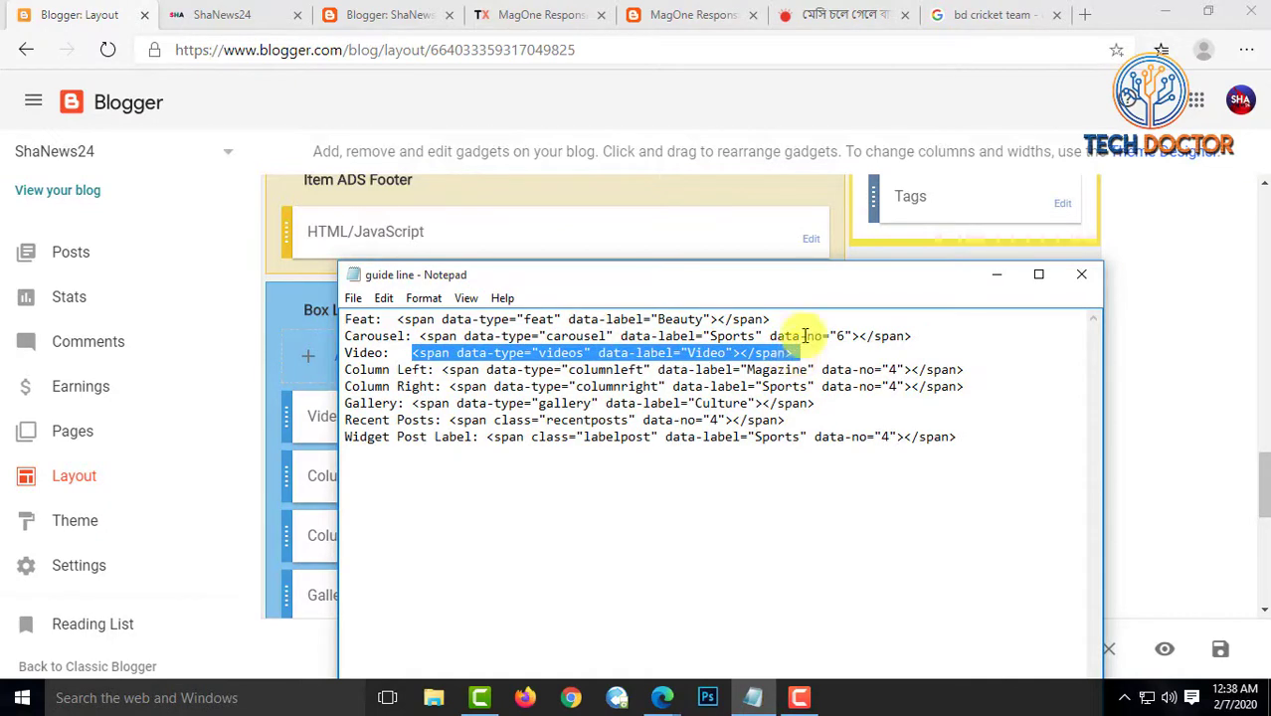
left_click(999, 275)
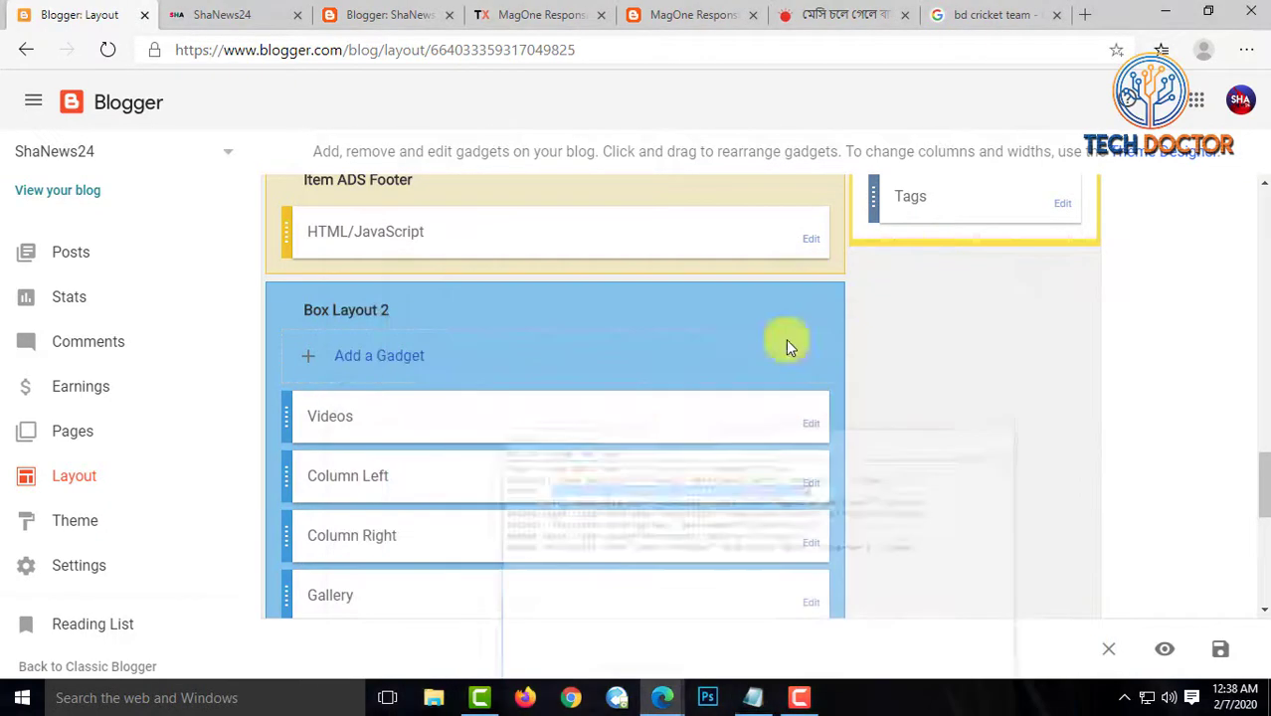
Fill the Videos gadget with the videos span code using data-label "shop", save it, and check its section on the reloaded blog
left_click(810, 428)
left_click(338, 331)
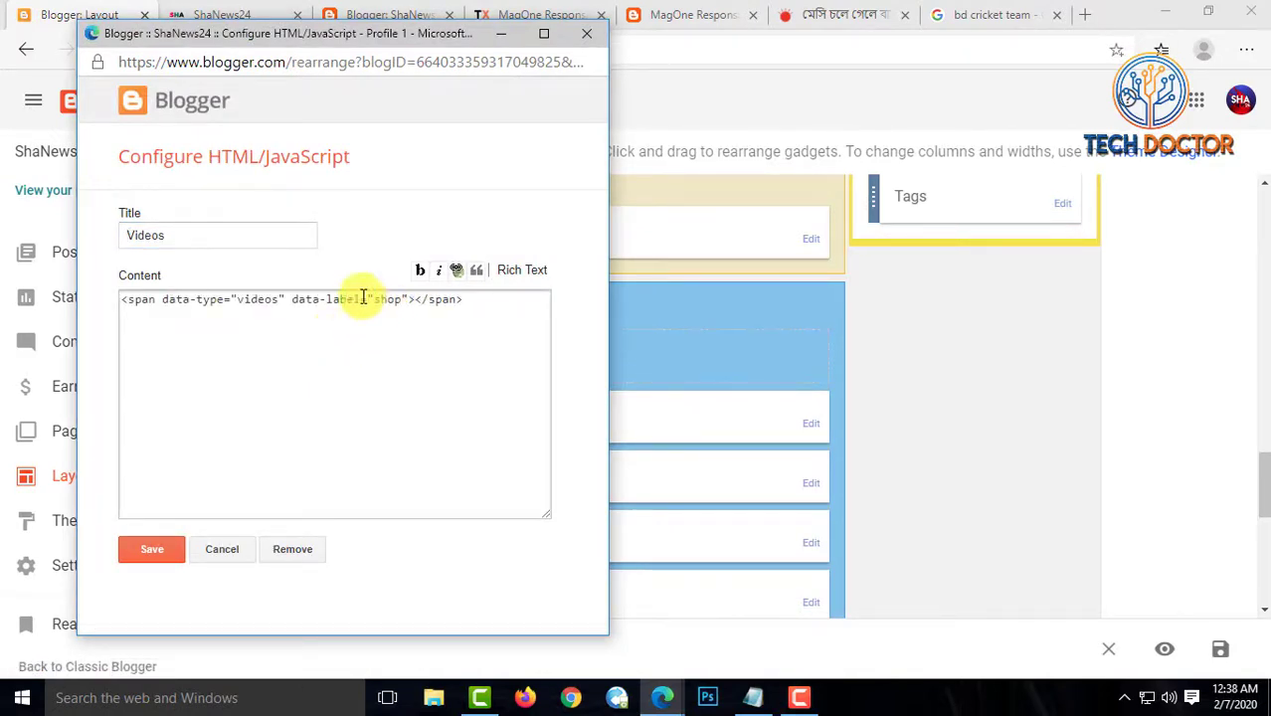
left_click(145, 555)
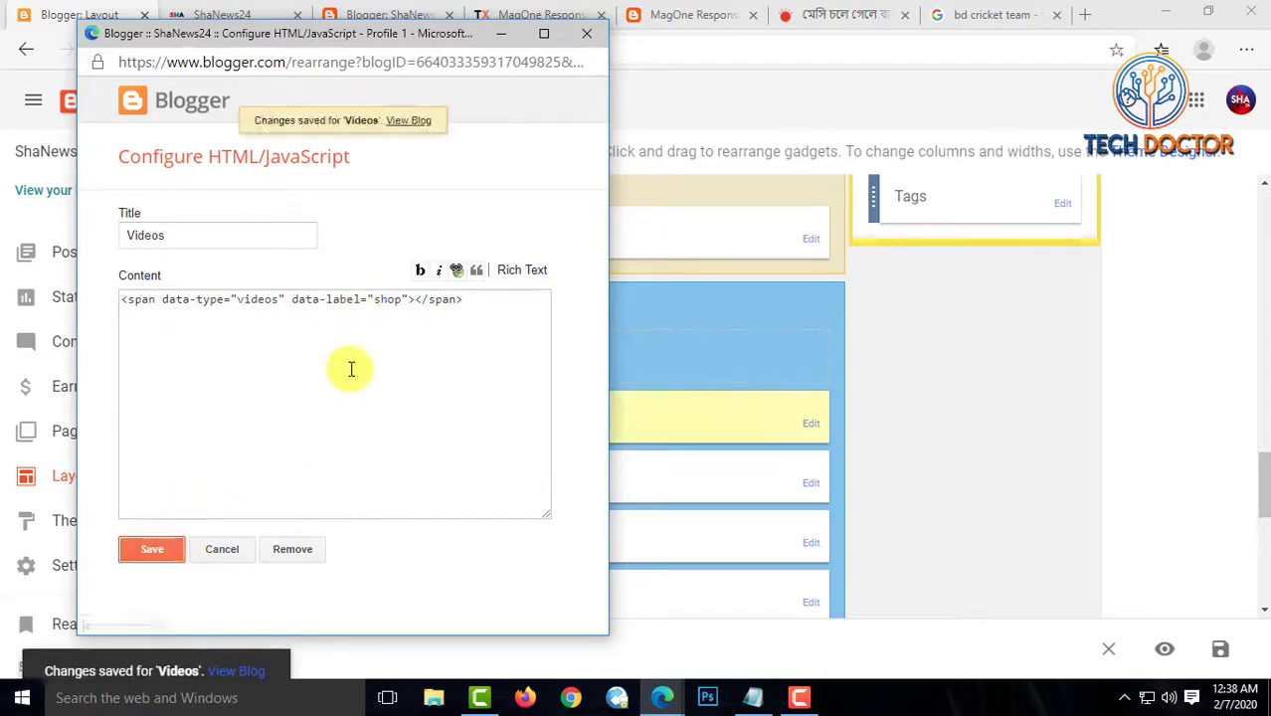
left_click(238, 12)
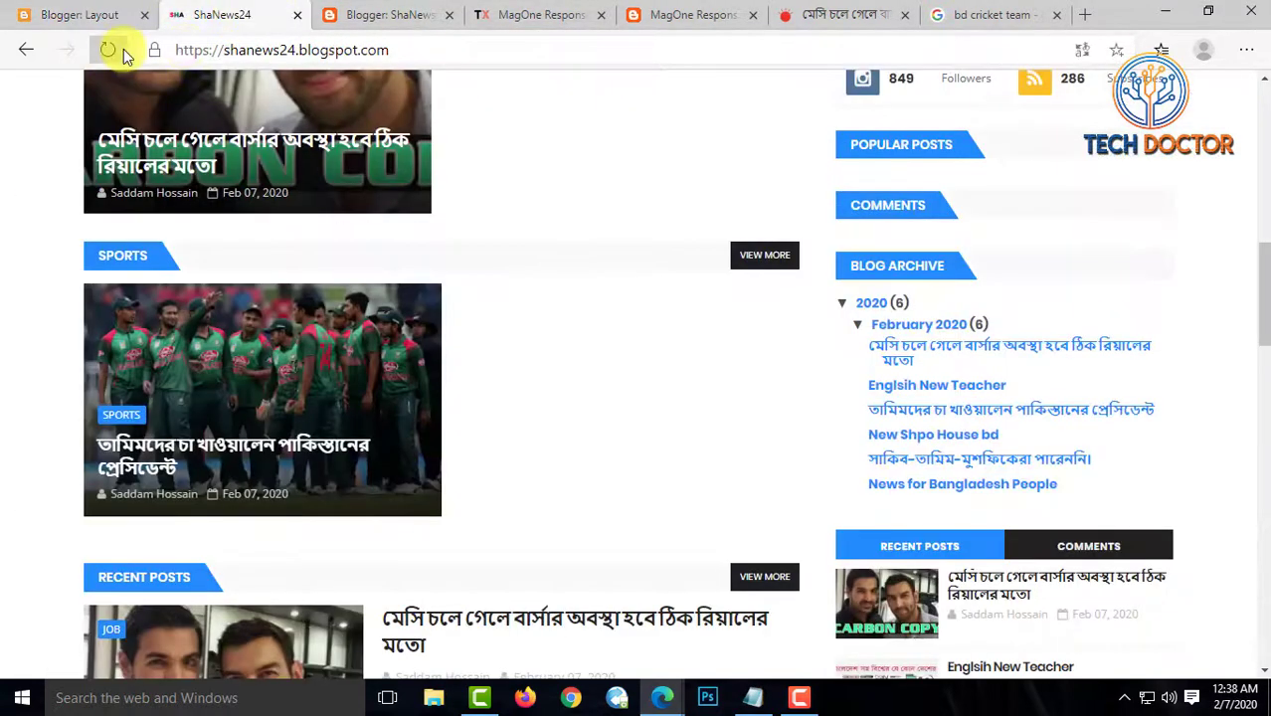
left_click(107, 50)
scroll(577, 447, "down", 7)
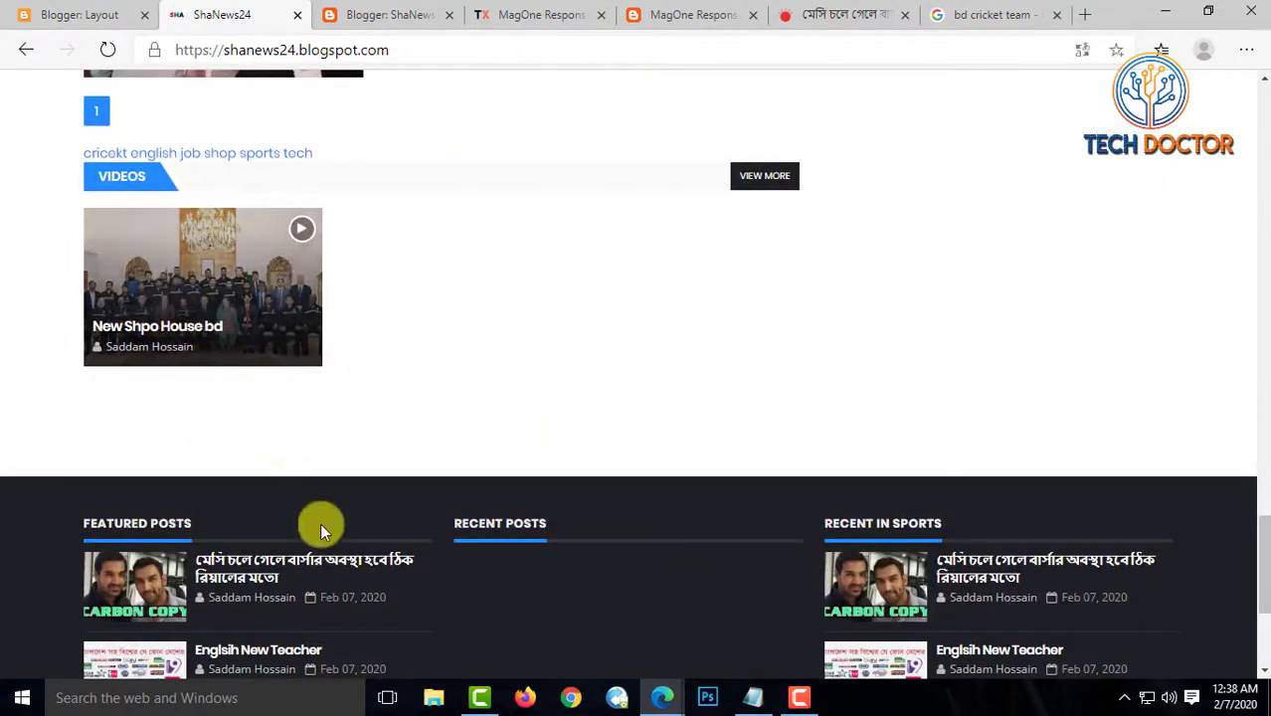
Copy the complete Column Left span code from the "guide line" notes in Notepad
left_click(753, 696)
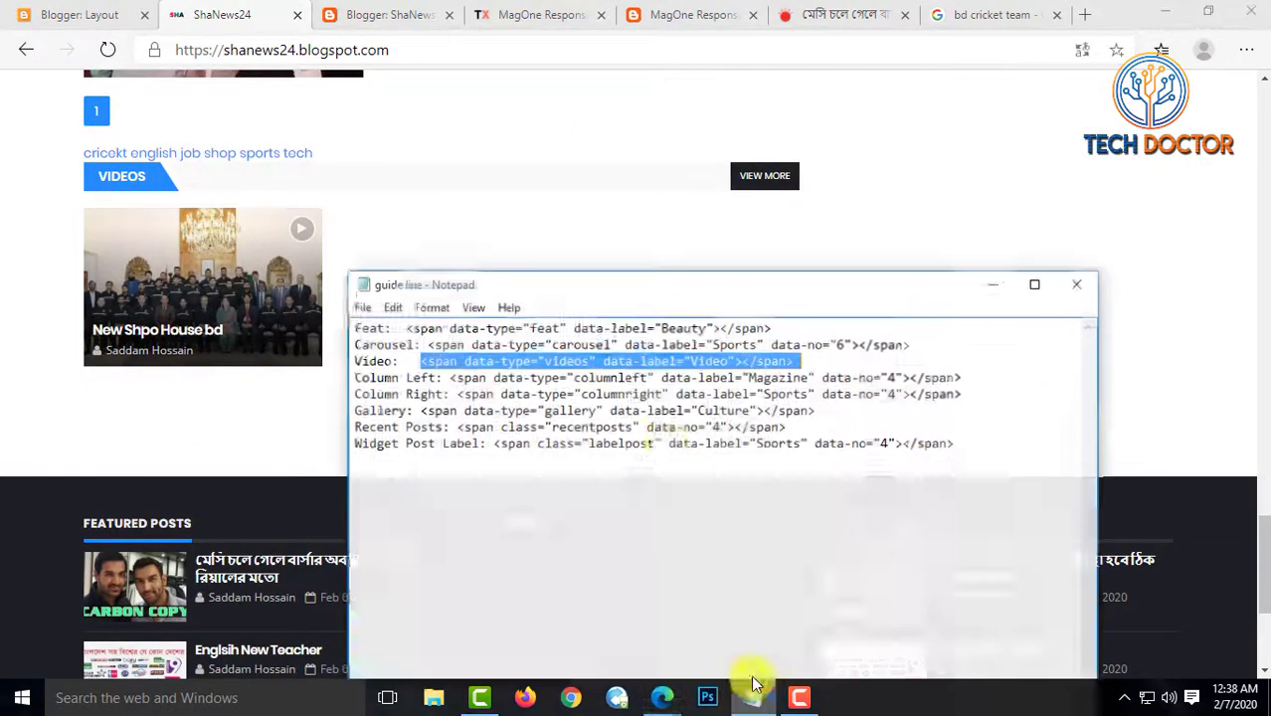
left_click_drag(444, 370, 909, 369)
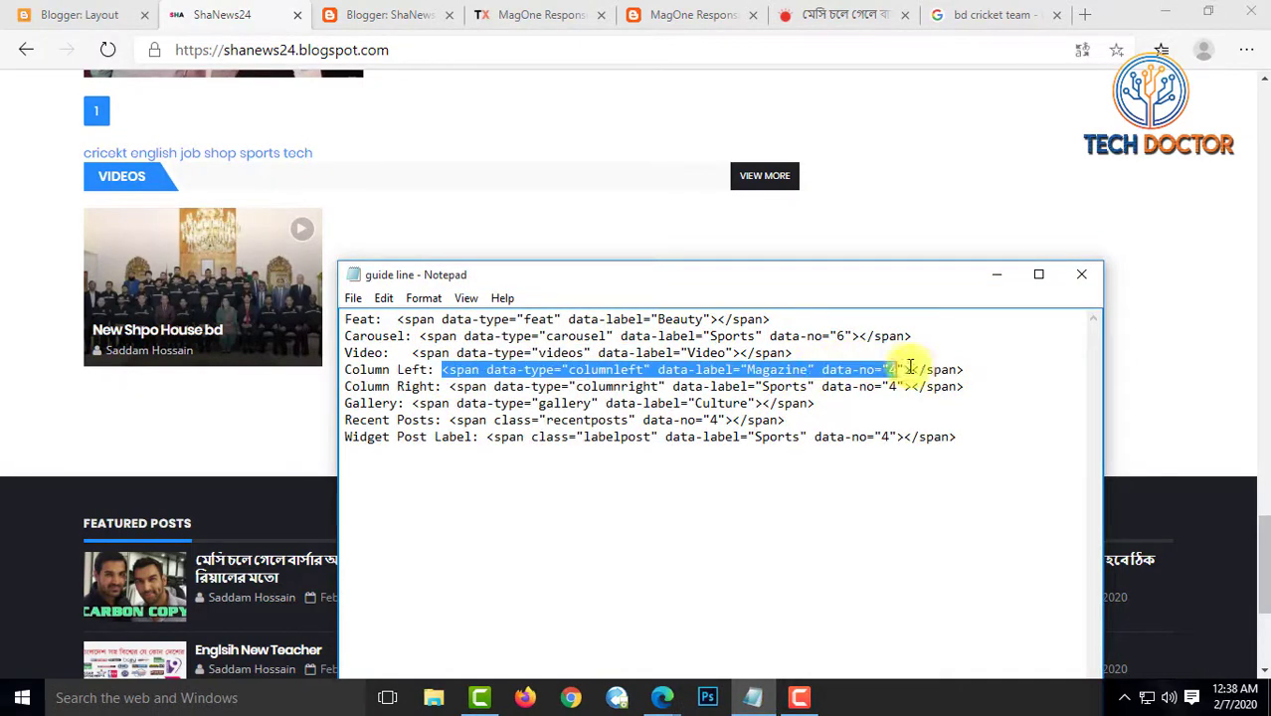
right_click(801, 372)
left_click(825, 431)
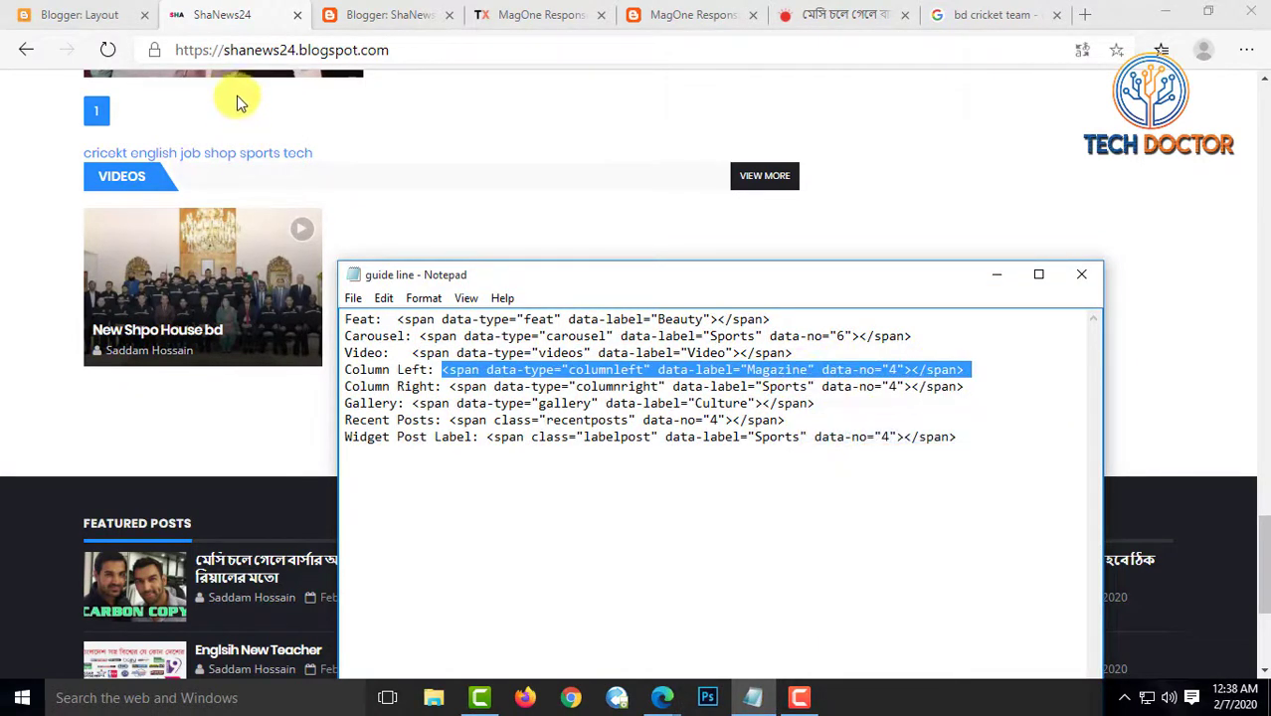
Close the MagOne template's description page and examine the Column Left and Column Right sections in the live demo
left_click(64, 10)
left_click(378, 14)
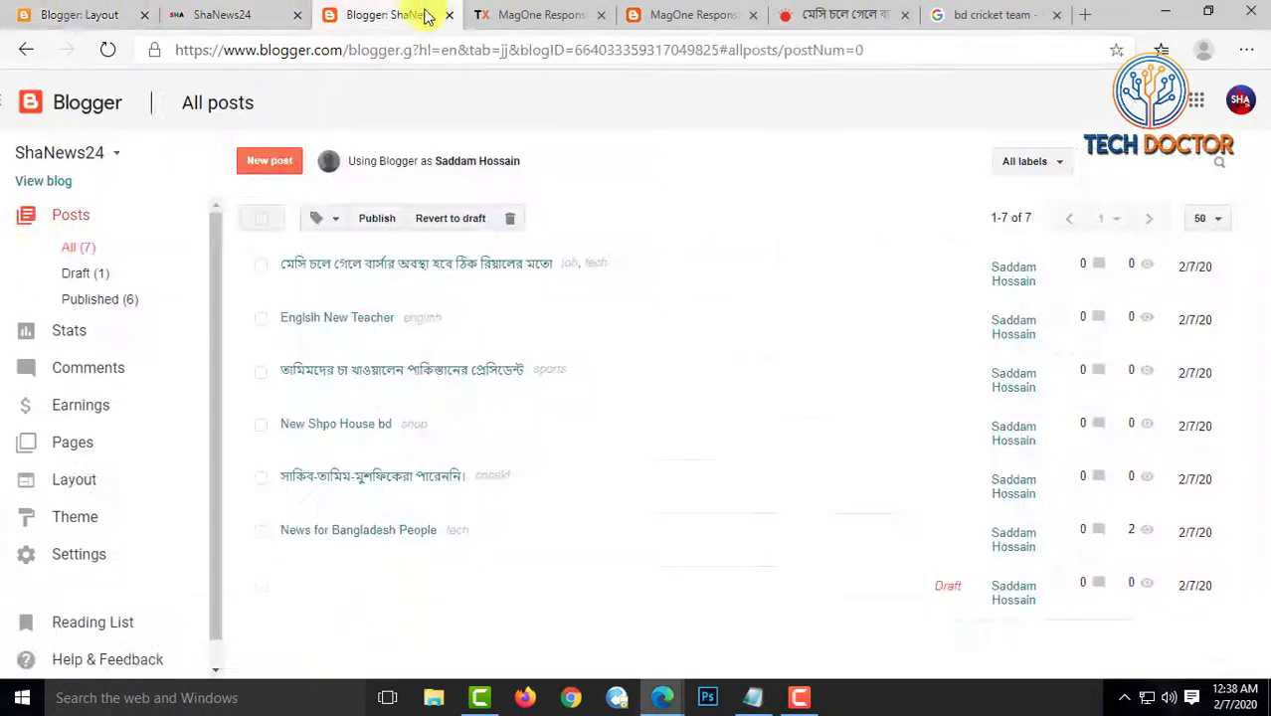
left_click(522, 14)
scroll(581, 419, "down", 1)
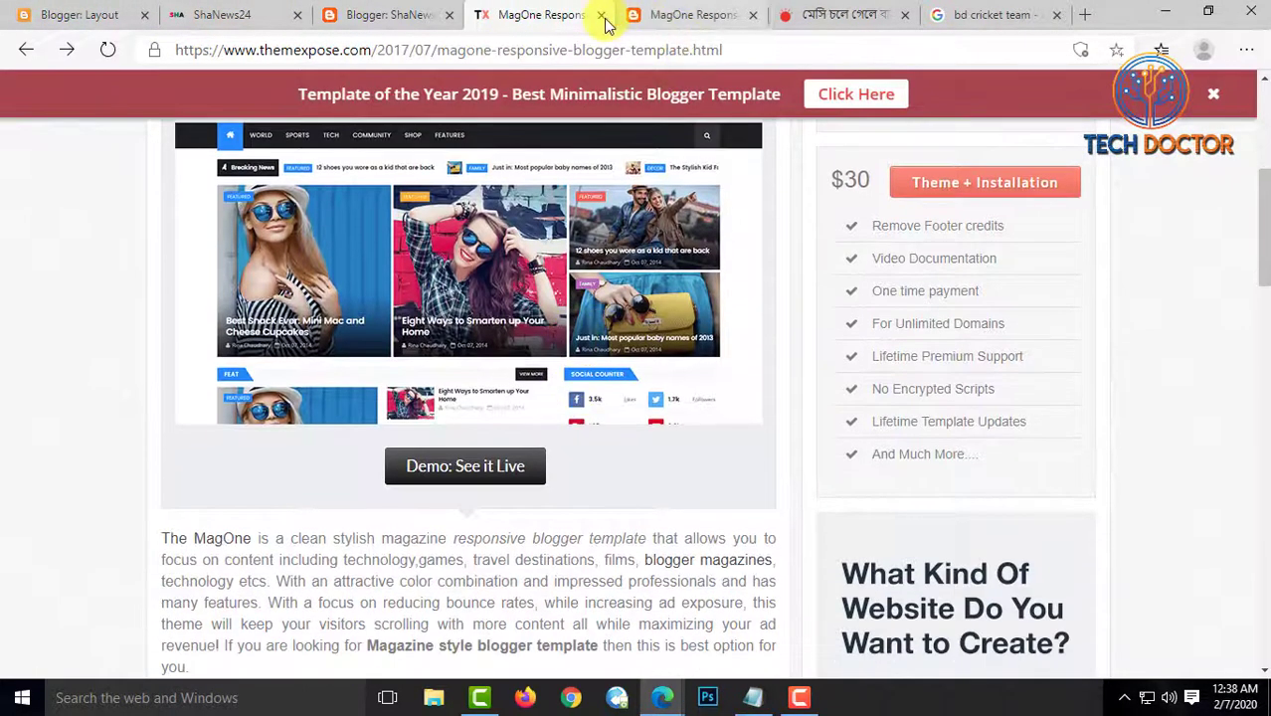
left_click(602, 16)
scroll(234, 467, "up", 3)
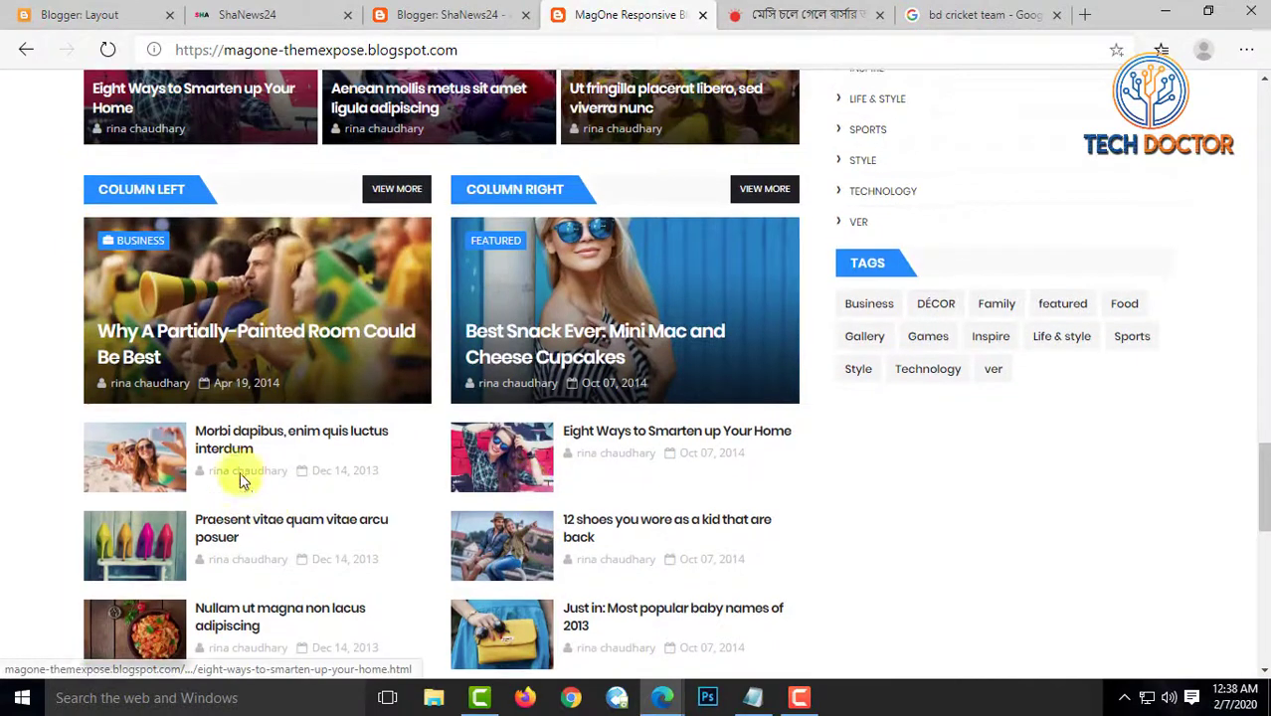
scroll(264, 487, "down", 1)
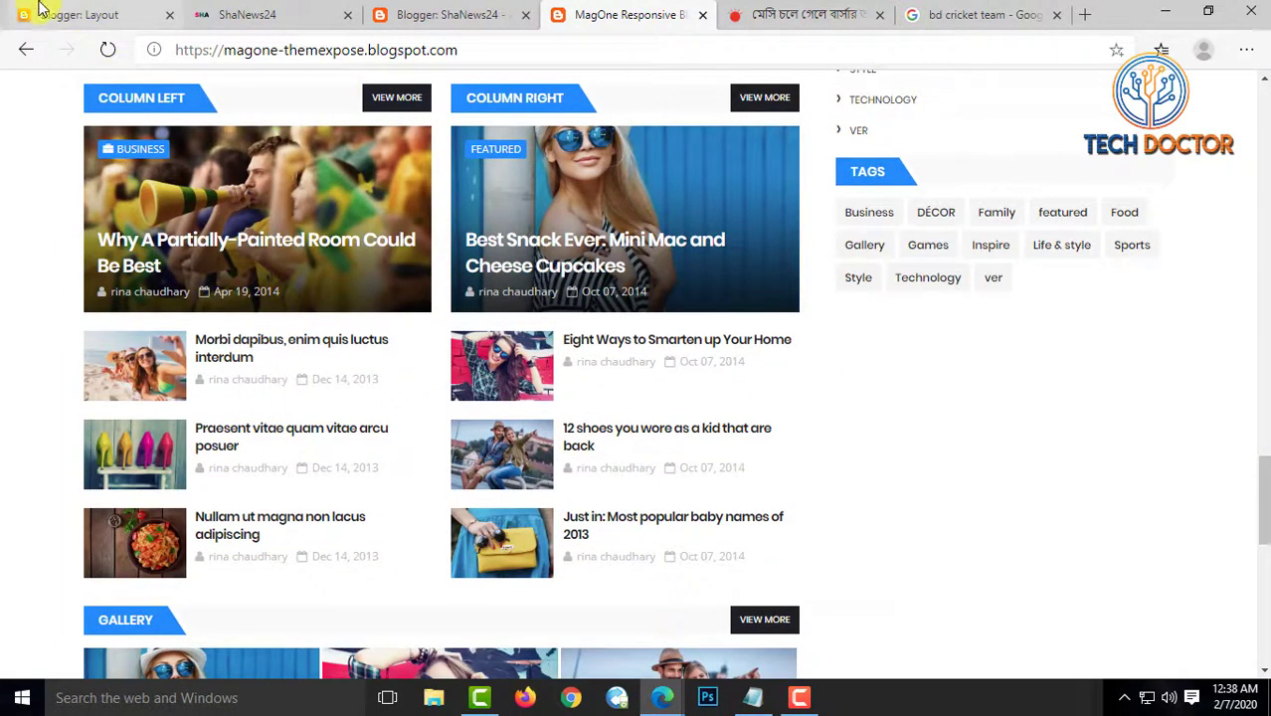
Give the Column Left gadget the columnleft span code with data-label "english" and data-no "4", title it "English", and save it
left_click(69, 14)
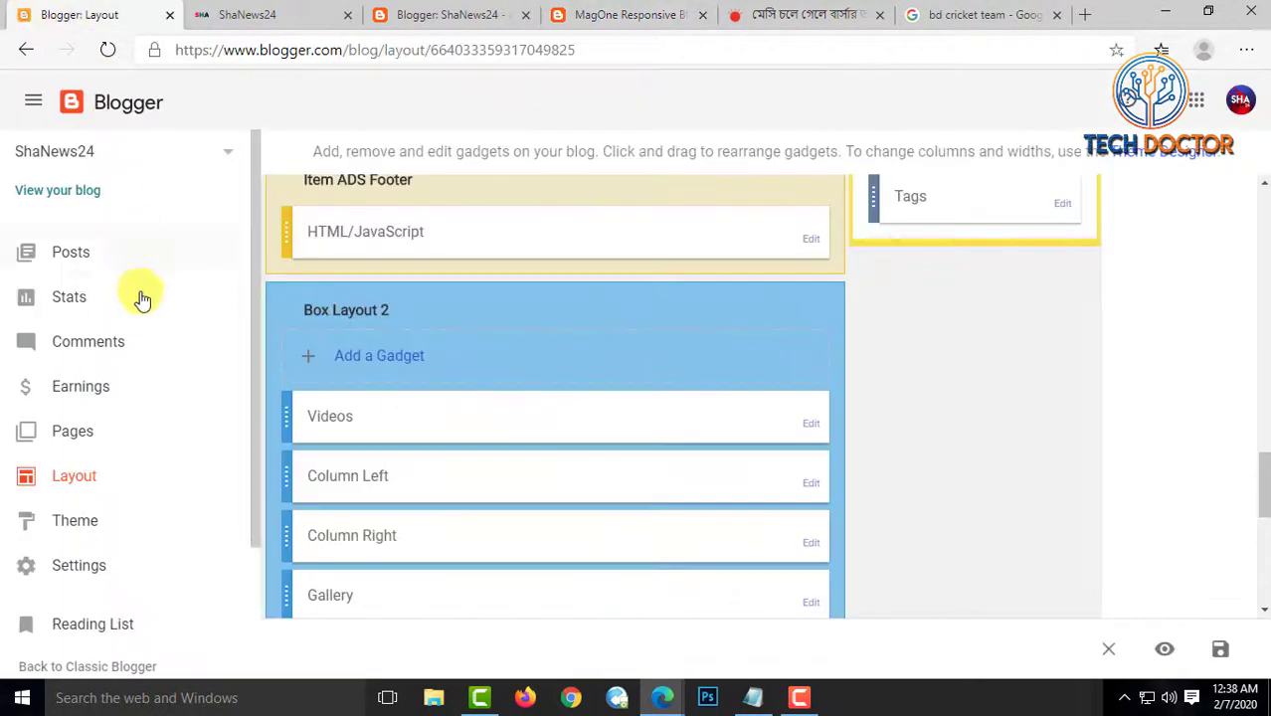
left_click(810, 484)
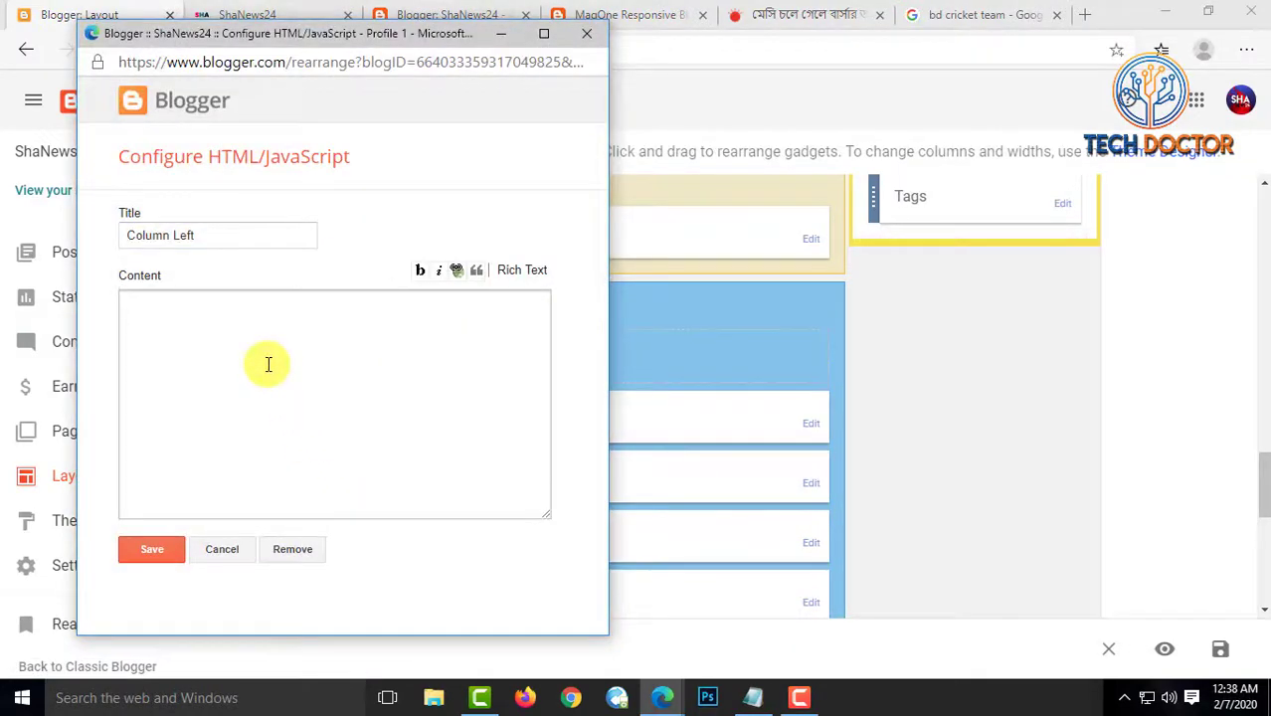
left_click(267, 364)
key("ctrl+v")
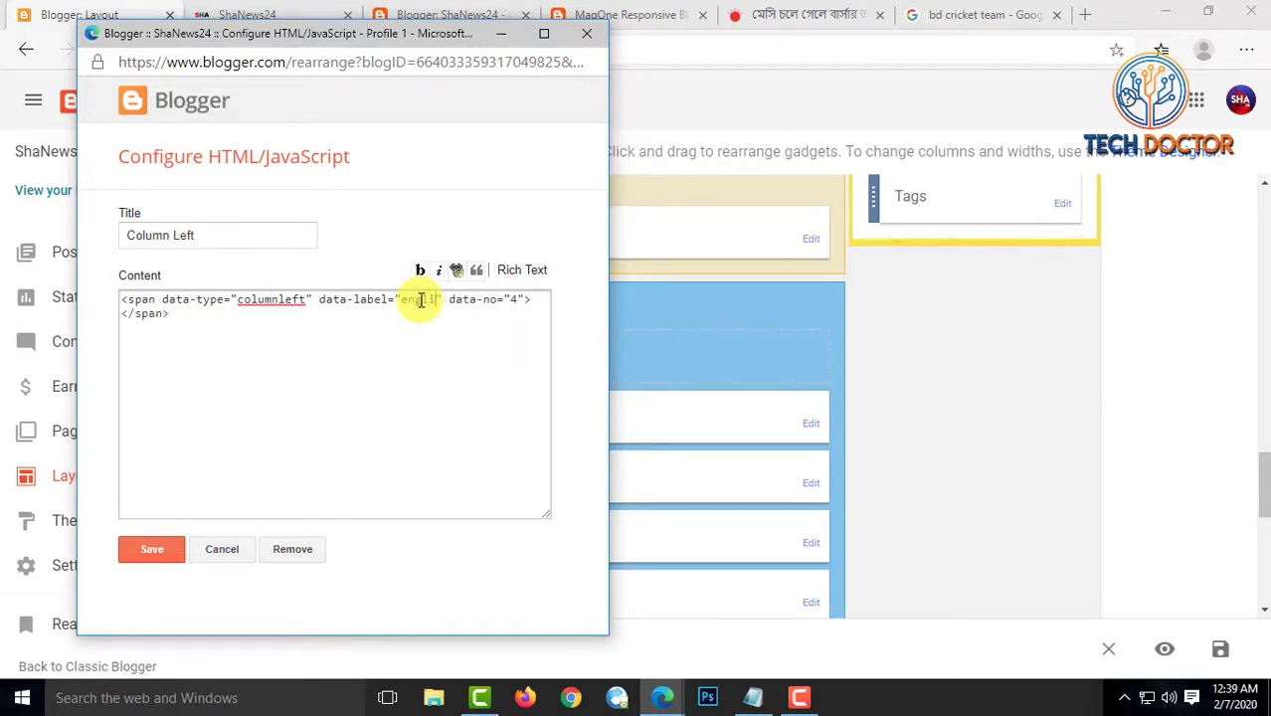
left_click(197, 235)
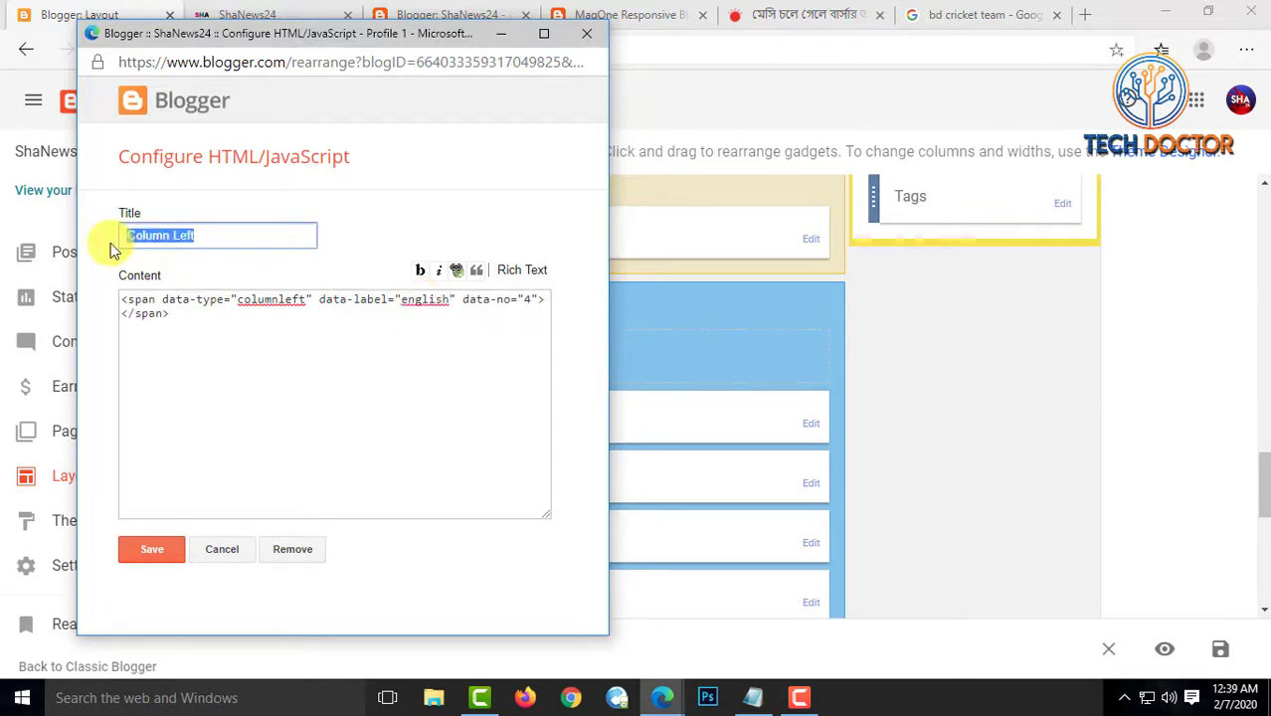
type("English")
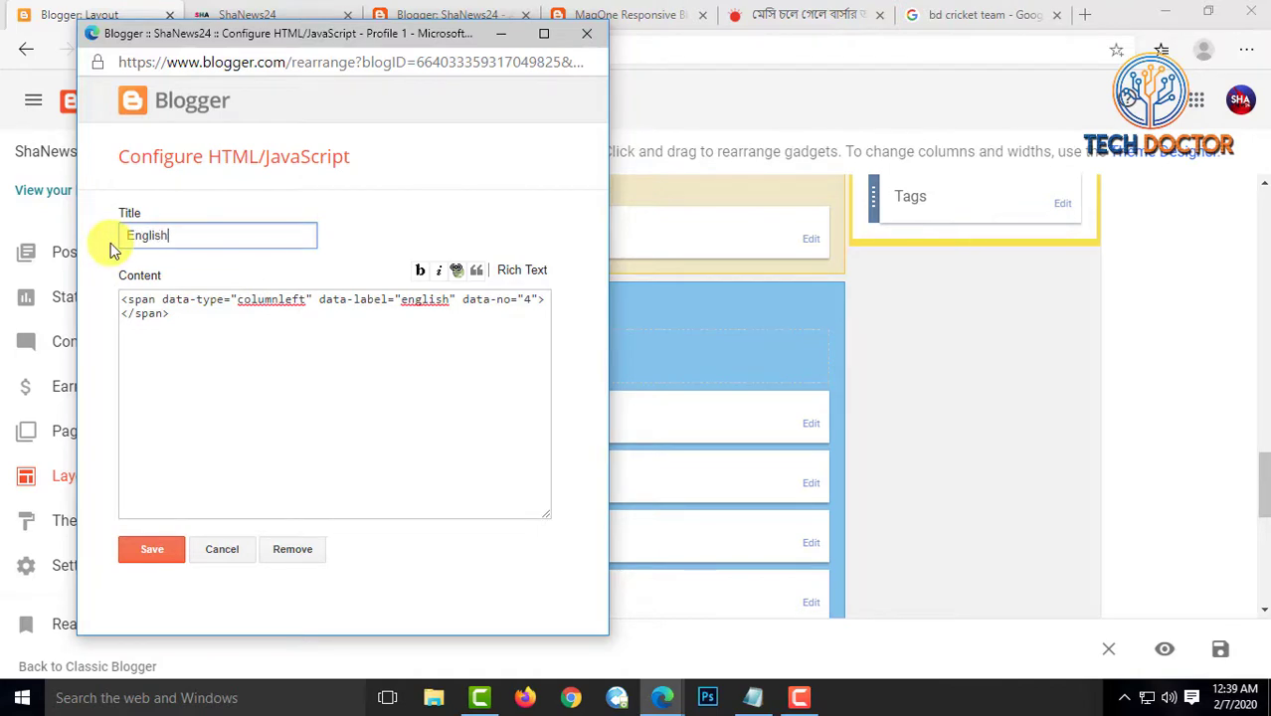
left_click(152, 557)
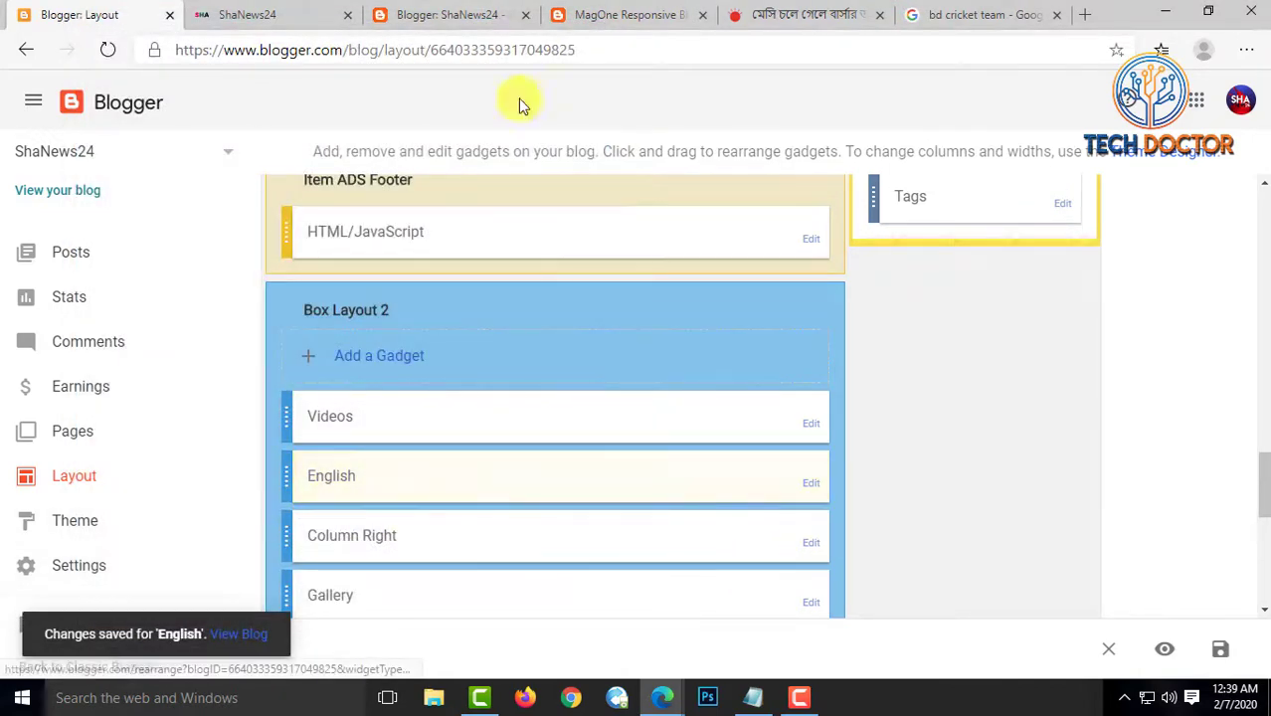
Reload the ShaNews24 blog and check the English section below Videos on the home page
left_click(259, 18)
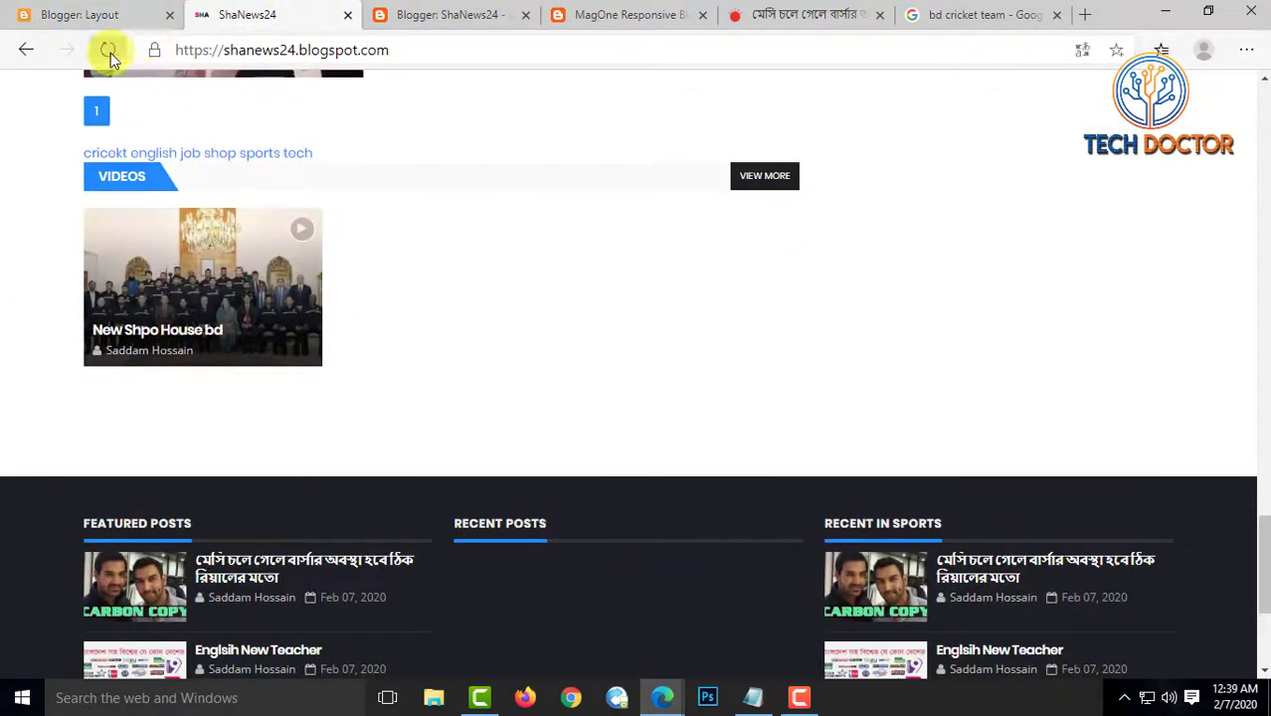
left_click(109, 51)
scroll(346, 438, "down", 10)
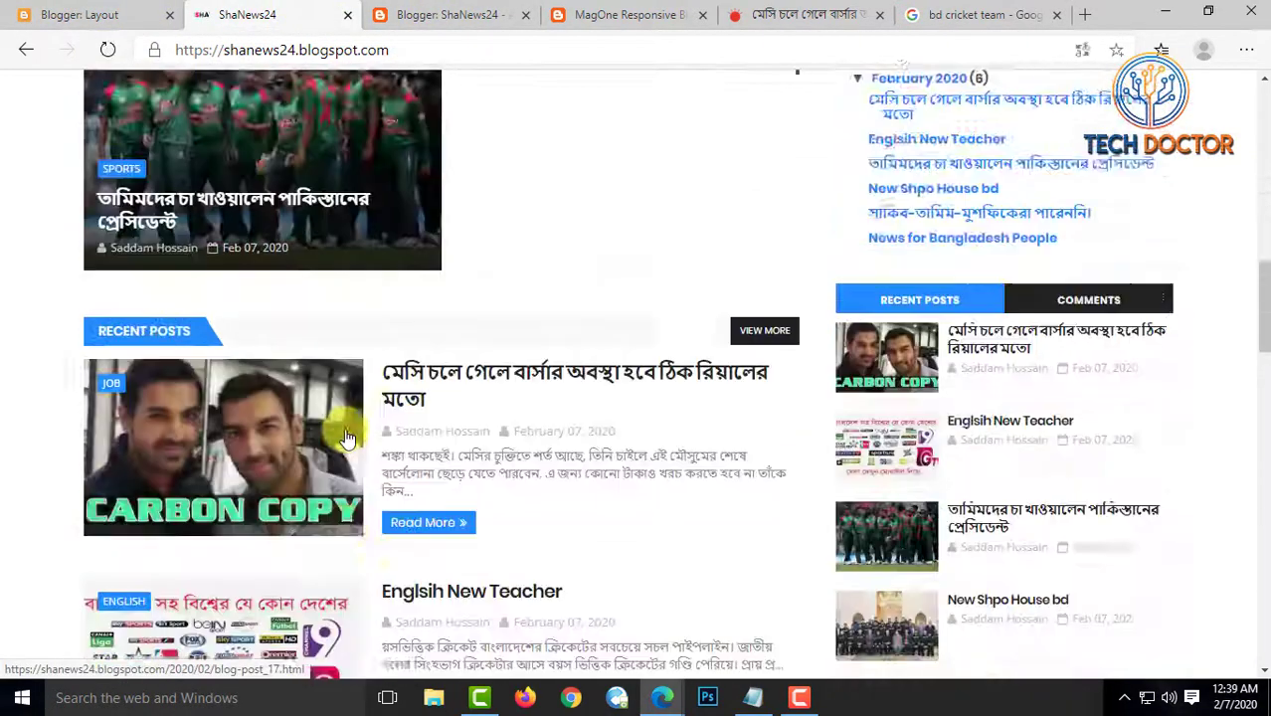
scroll(346, 437, "down", 2)
scroll(343, 438, "up", 2)
scroll(341, 437, "down", 15)
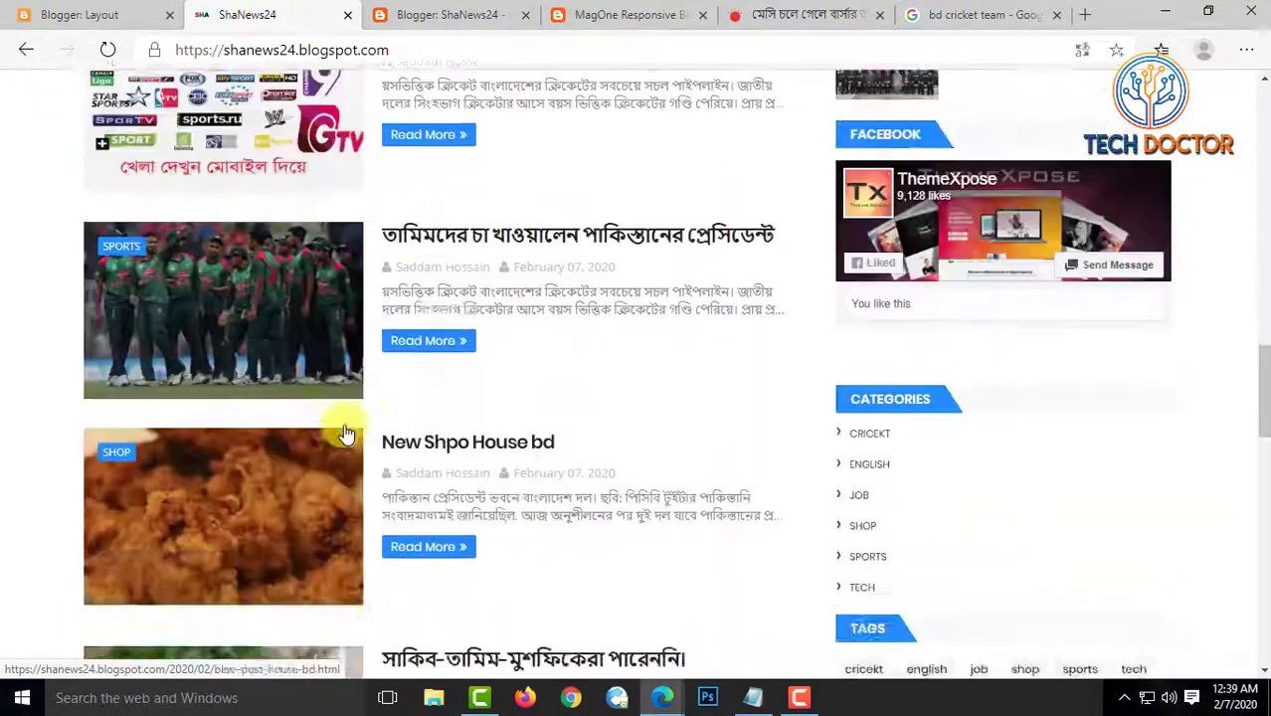
scroll(339, 437, "down", 1)
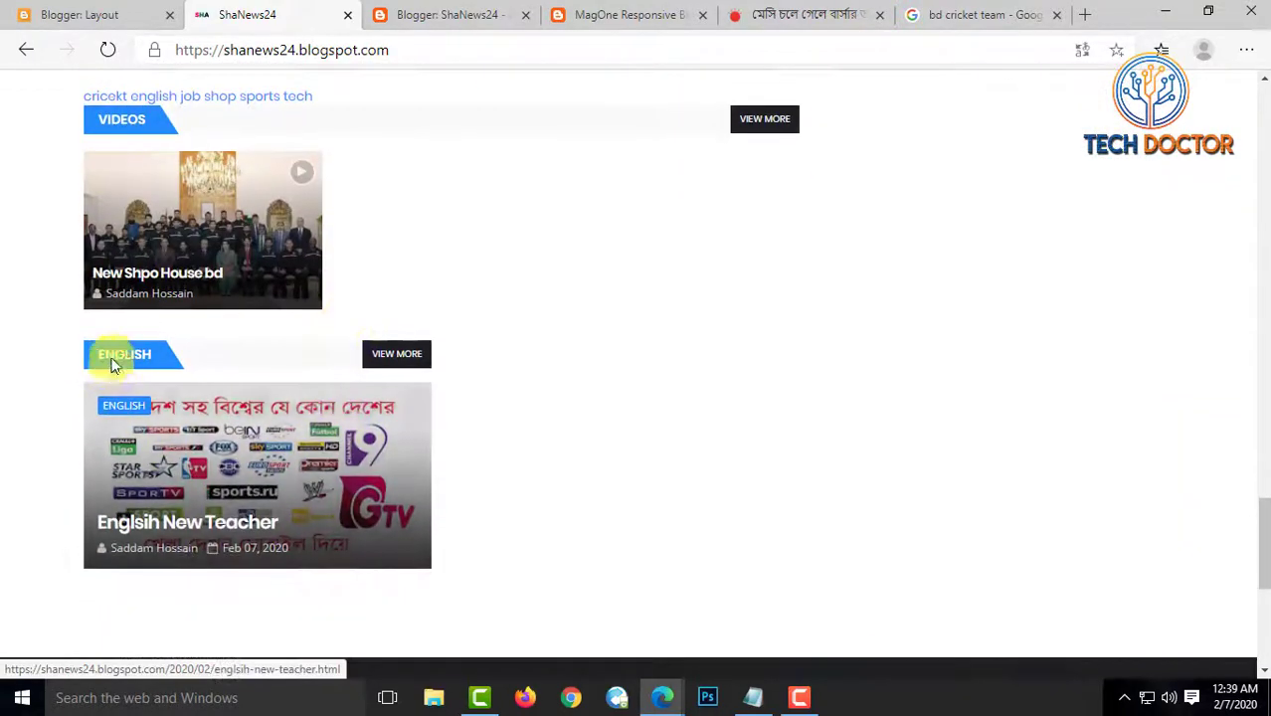
Copy the Column Right span code from the "guide line" notes in Notepad
left_click(768, 700)
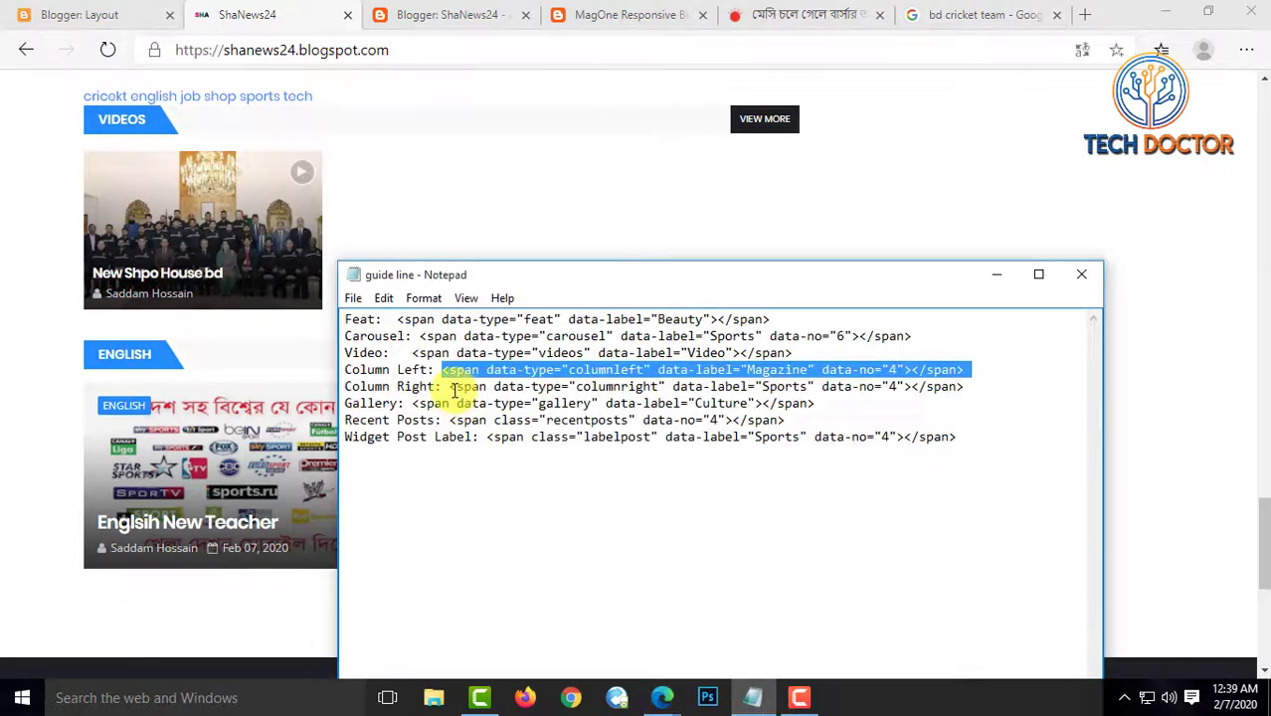
left_click_drag(451, 387, 967, 384)
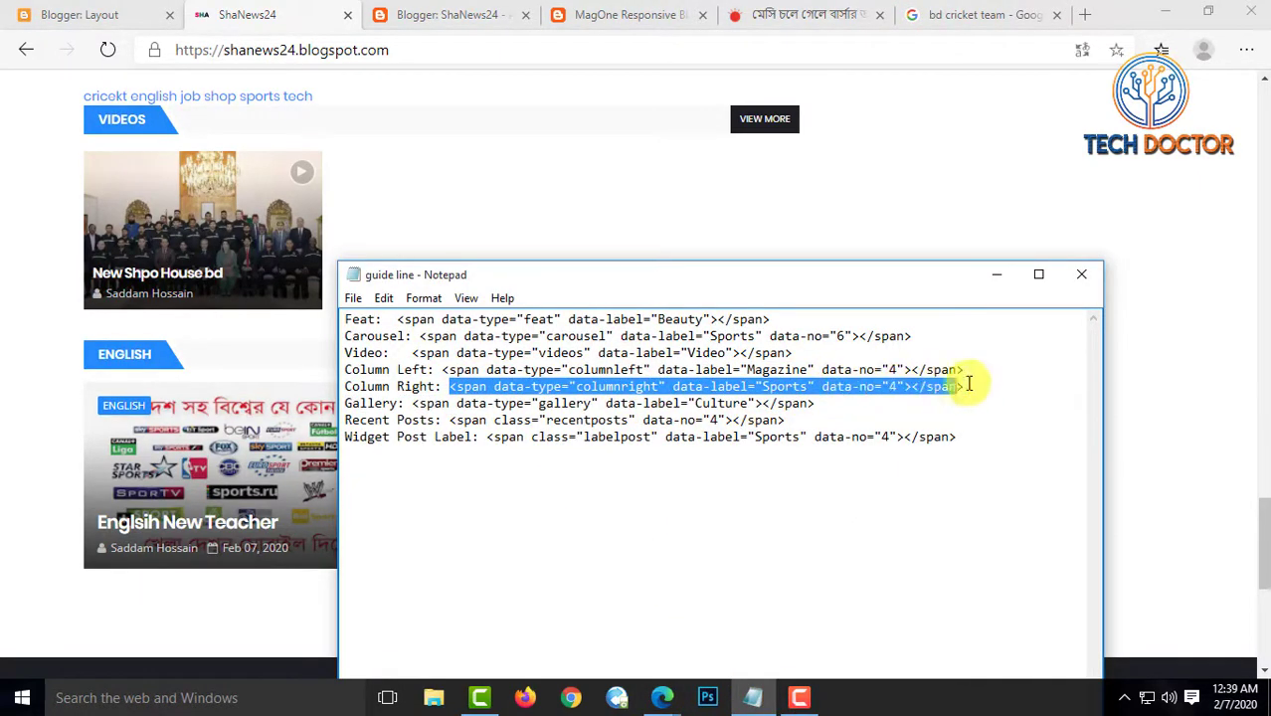
right_click(790, 386)
left_click(803, 440)
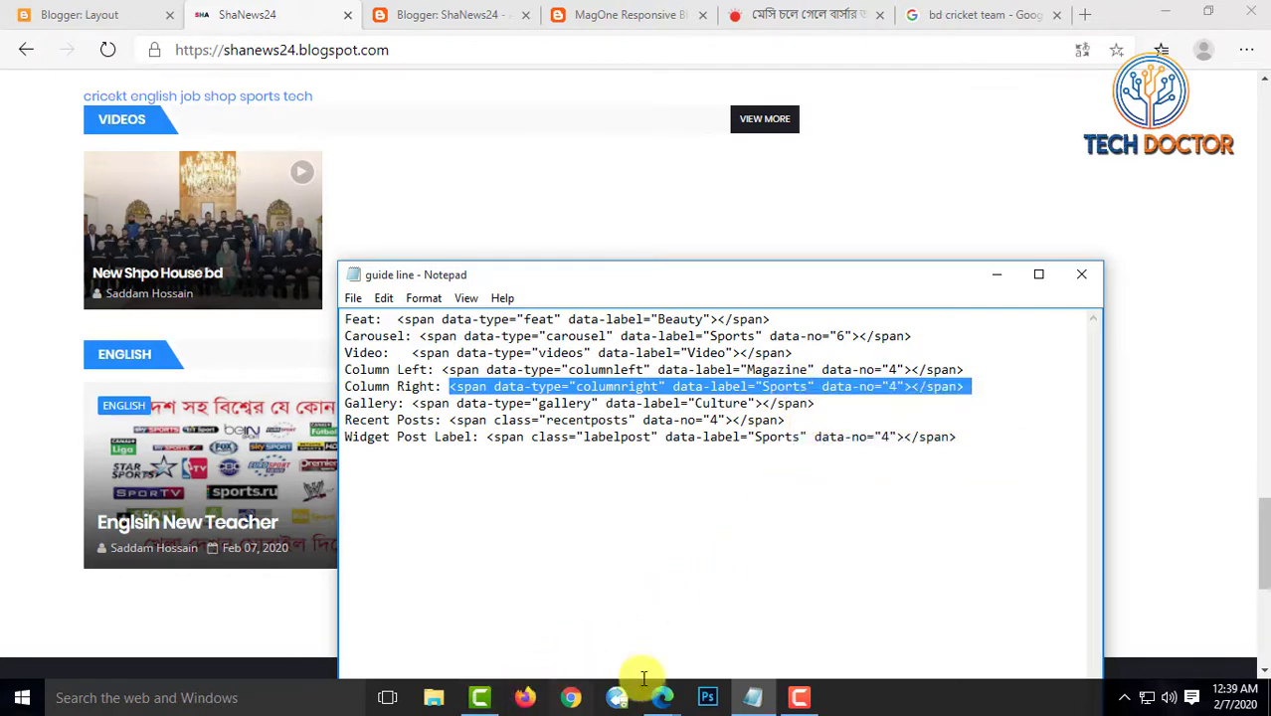
Give the Column Right gadget the columnright span code with data-label "shop" and data-no "4", title it "SHOP", and save it
left_click(78, 22)
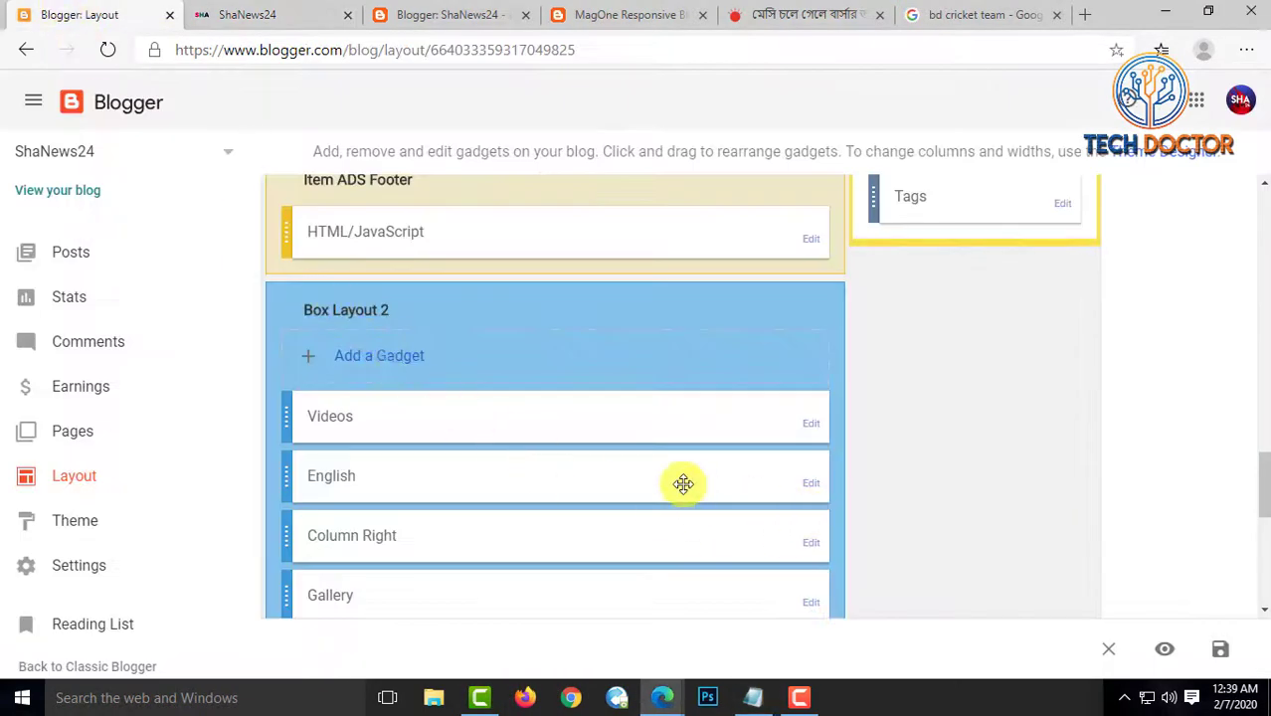
scroll(683, 485, "down", 2)
left_click(810, 408)
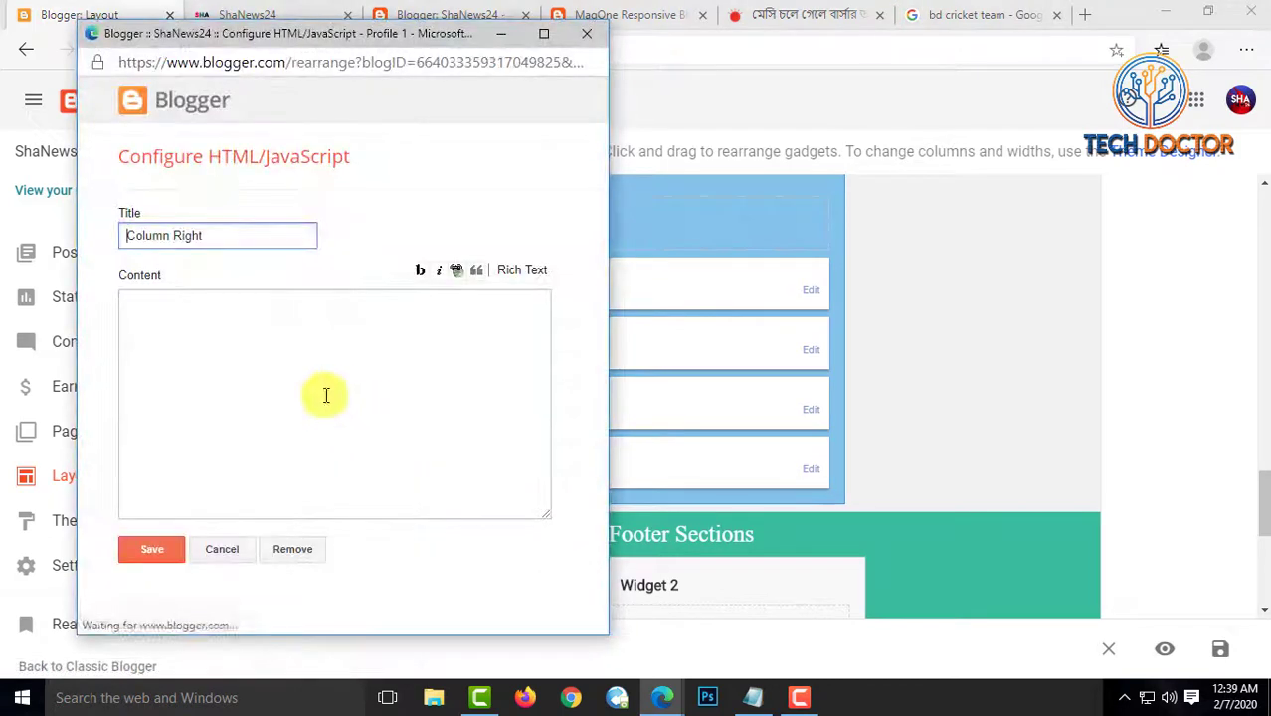
left_click(282, 341)
key("ctrl+v")
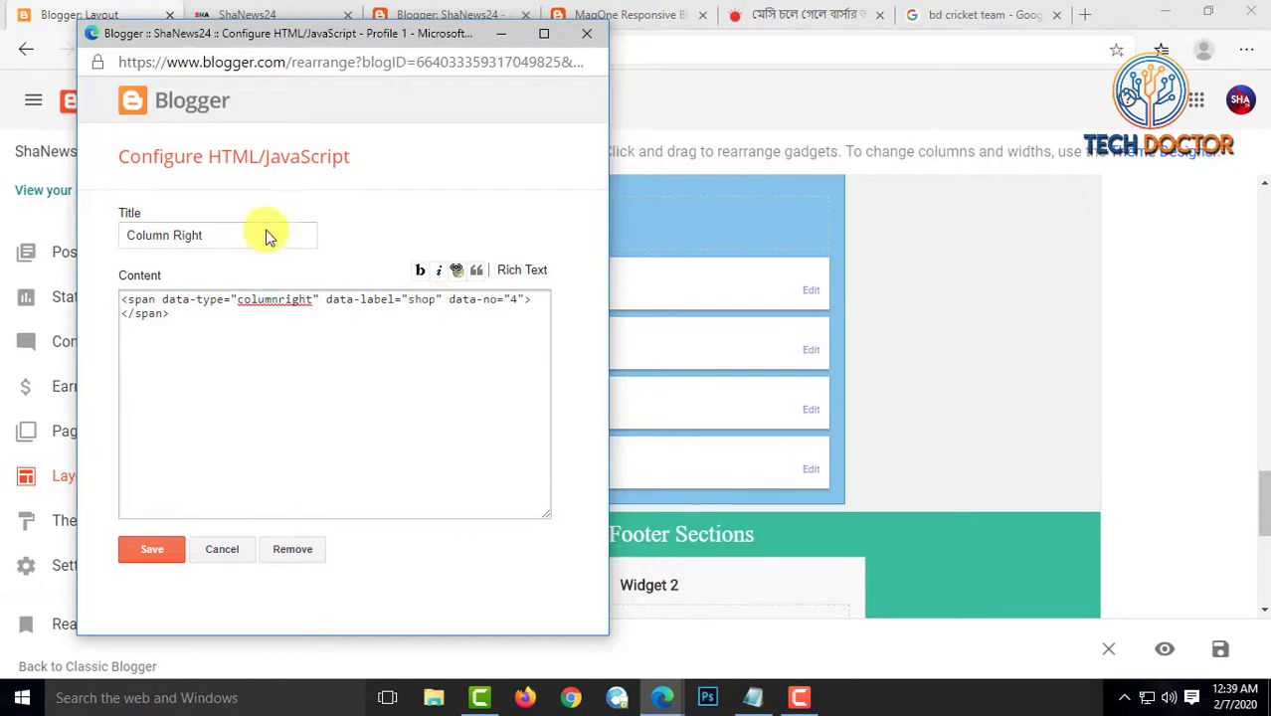
left_click_drag(213, 234, 127, 256)
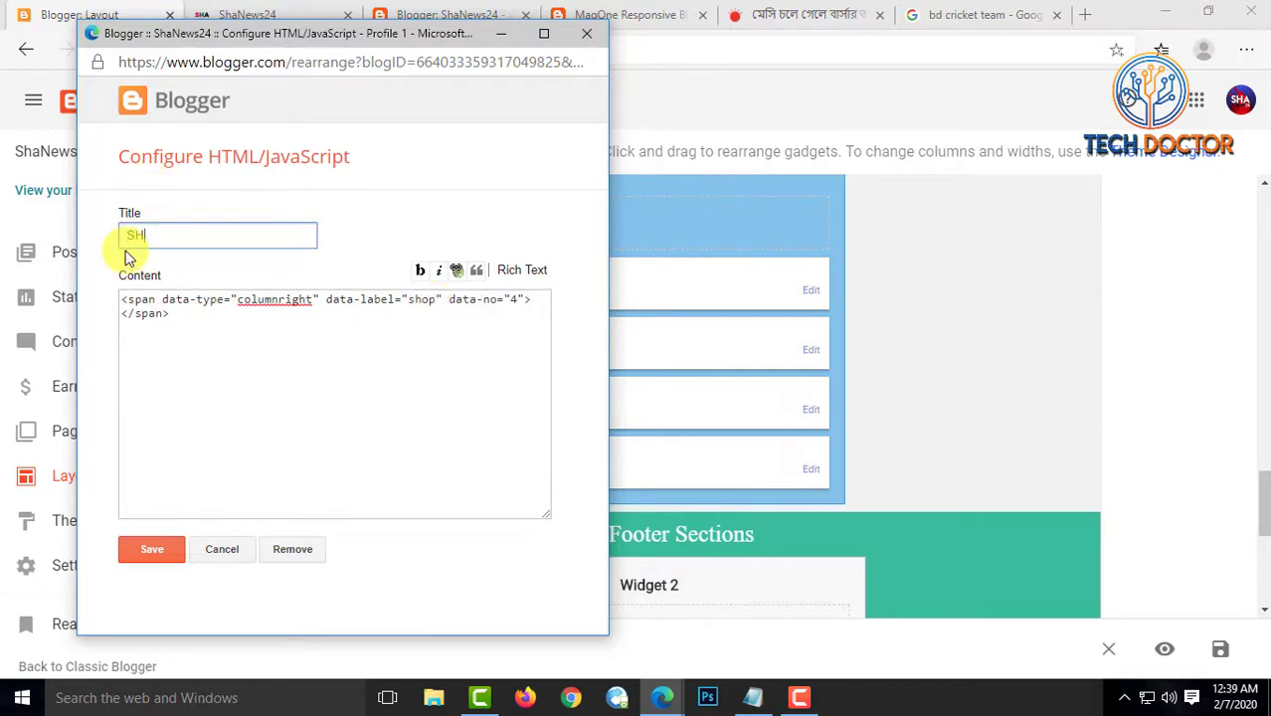
left_click(152, 548)
Reload the ShaNews24 blog and check the Shop section beside English on the home page
left_click(247, 14)
left_click(107, 50)
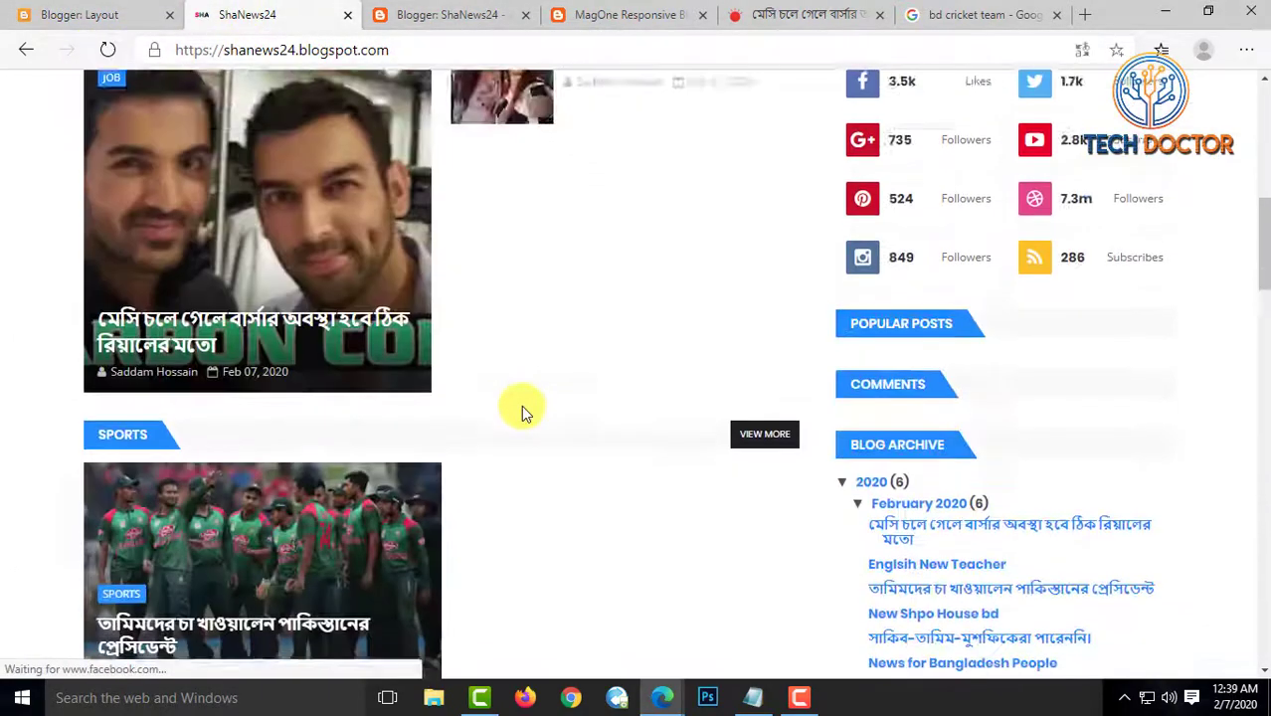
scroll(521, 404, "down", 15)
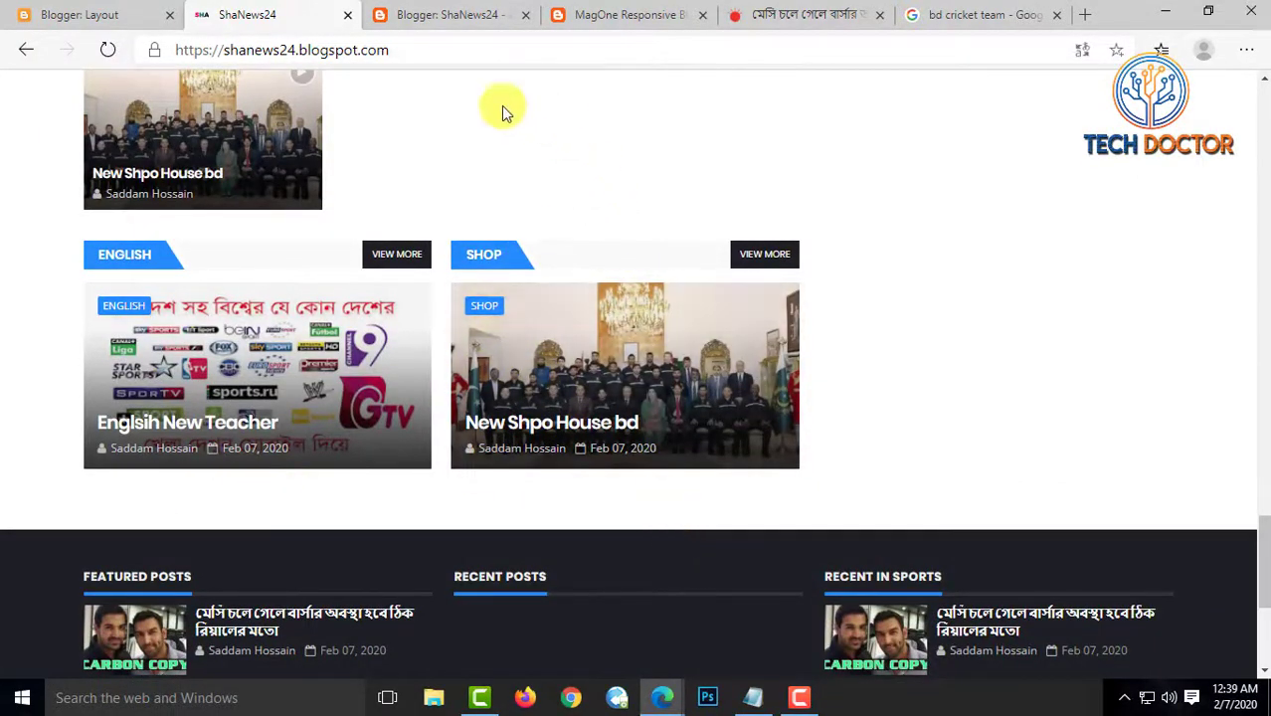
Check the blog's tags list, and copy the Gallery span code from the "guide line" notes in Notepad
scroll(587, 219, "up", 15)
scroll(587, 226, "down", 3)
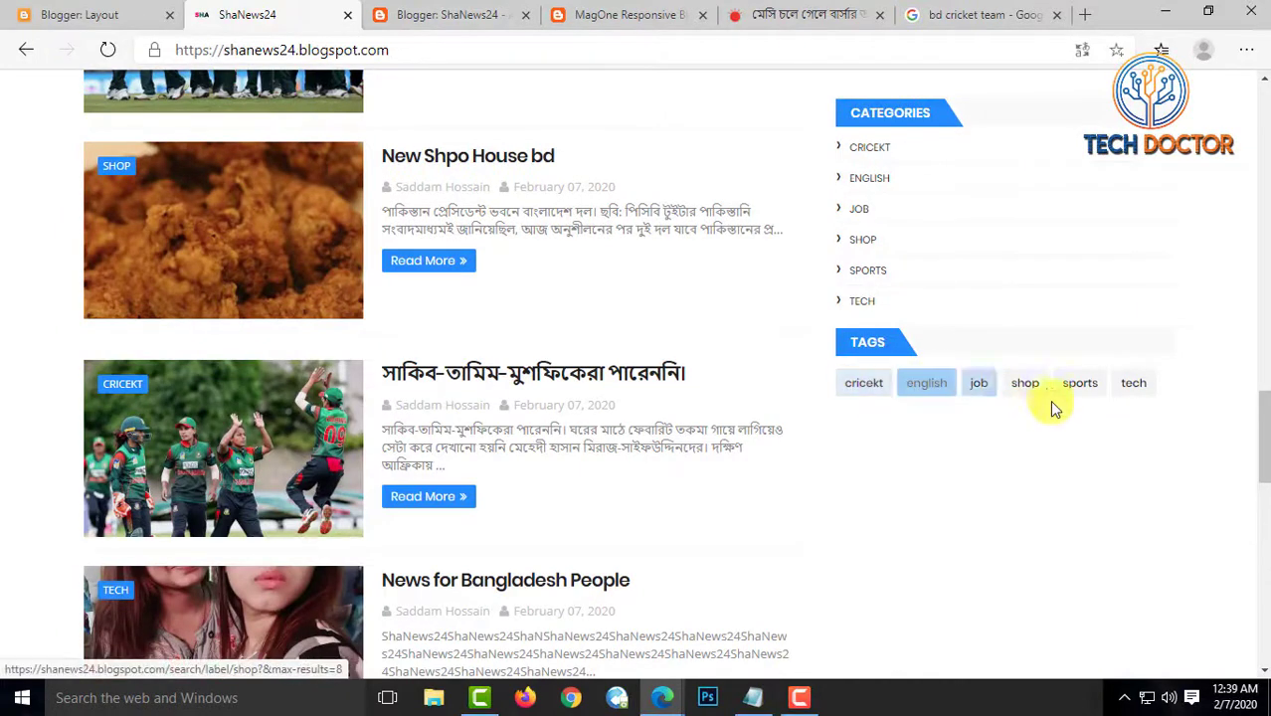
left_click(105, 14)
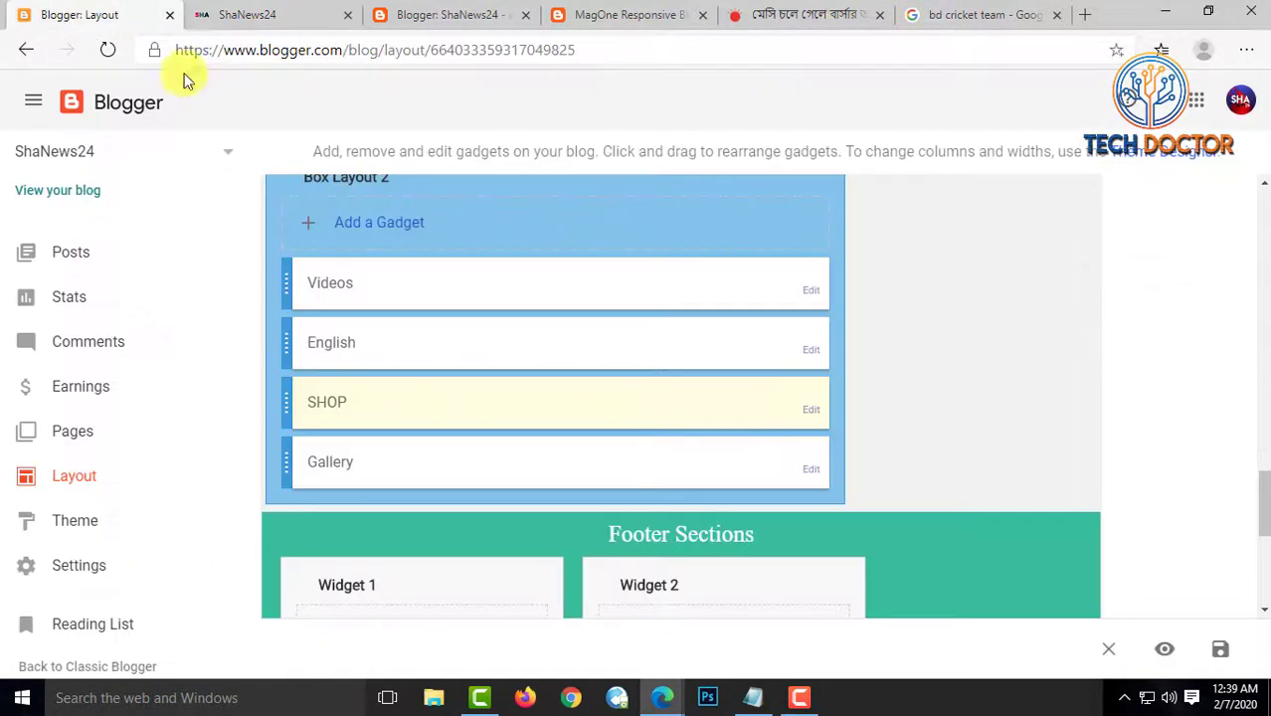
left_click(768, 702)
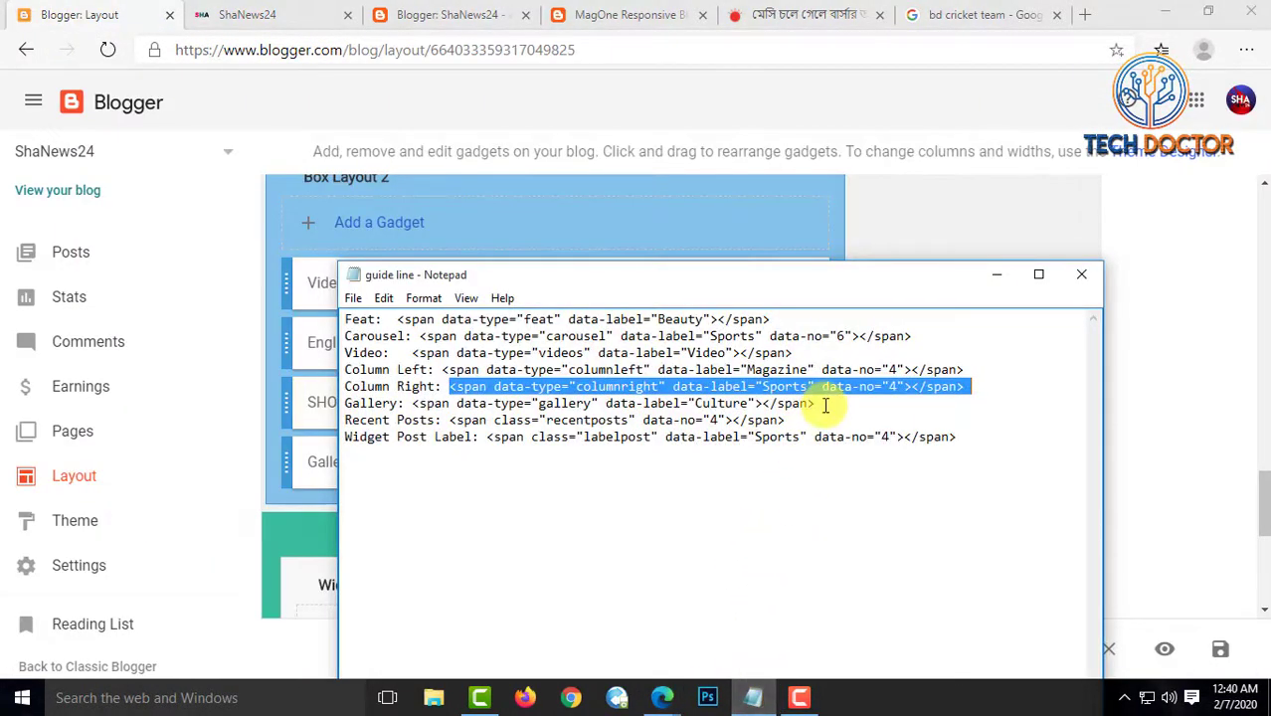
left_click_drag(825, 404, 465, 407)
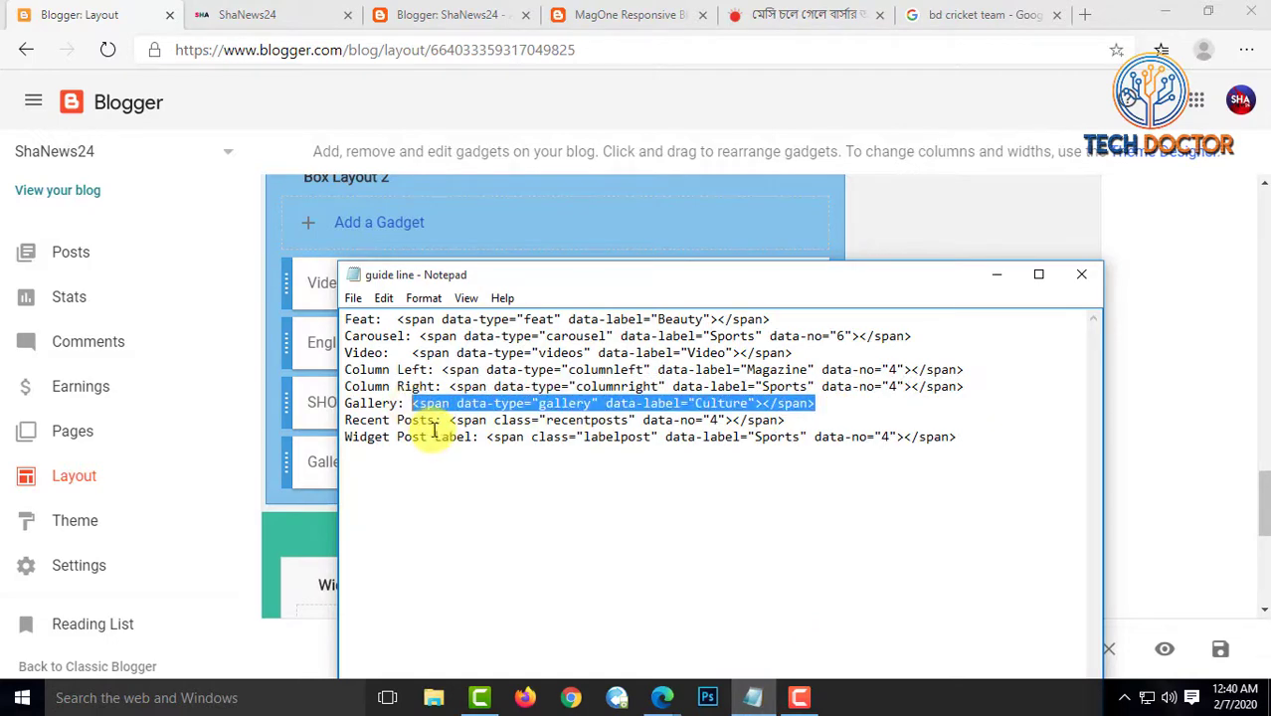
Give the Gallery gadget in Box Layout 2 the gallery span code with data-label "cricket" and save it
left_click(220, 14)
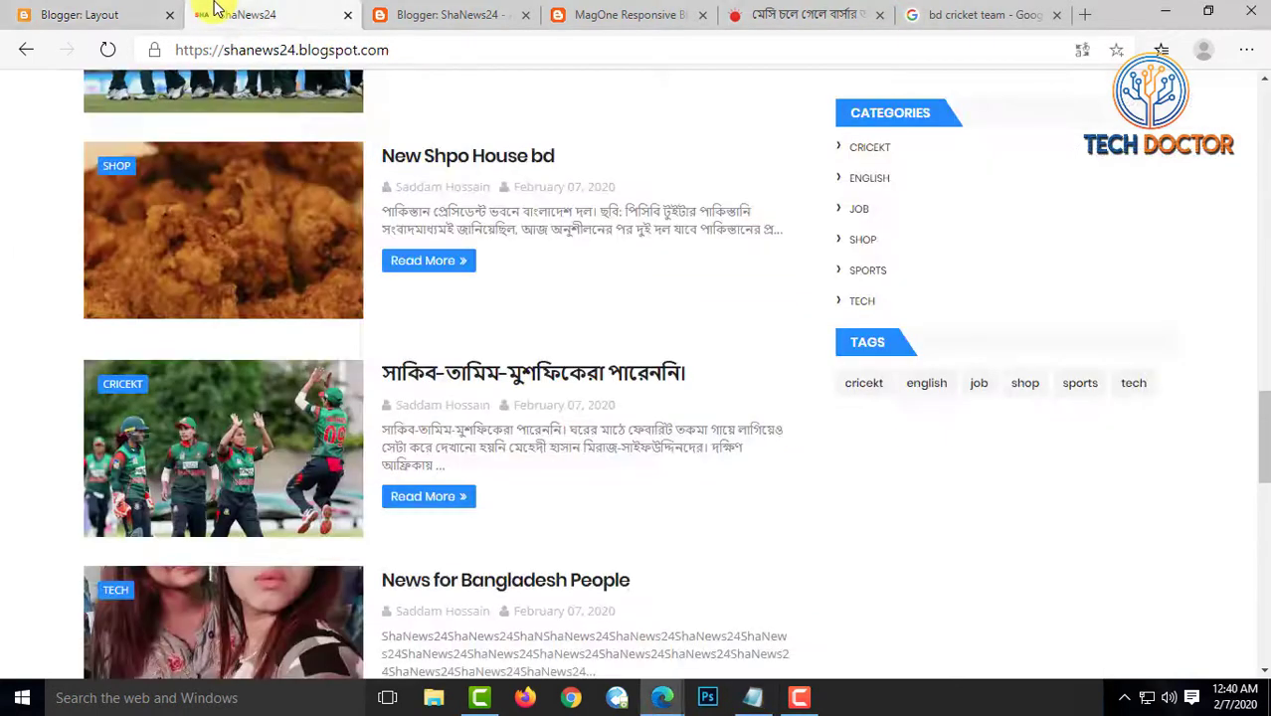
left_click(51, 12)
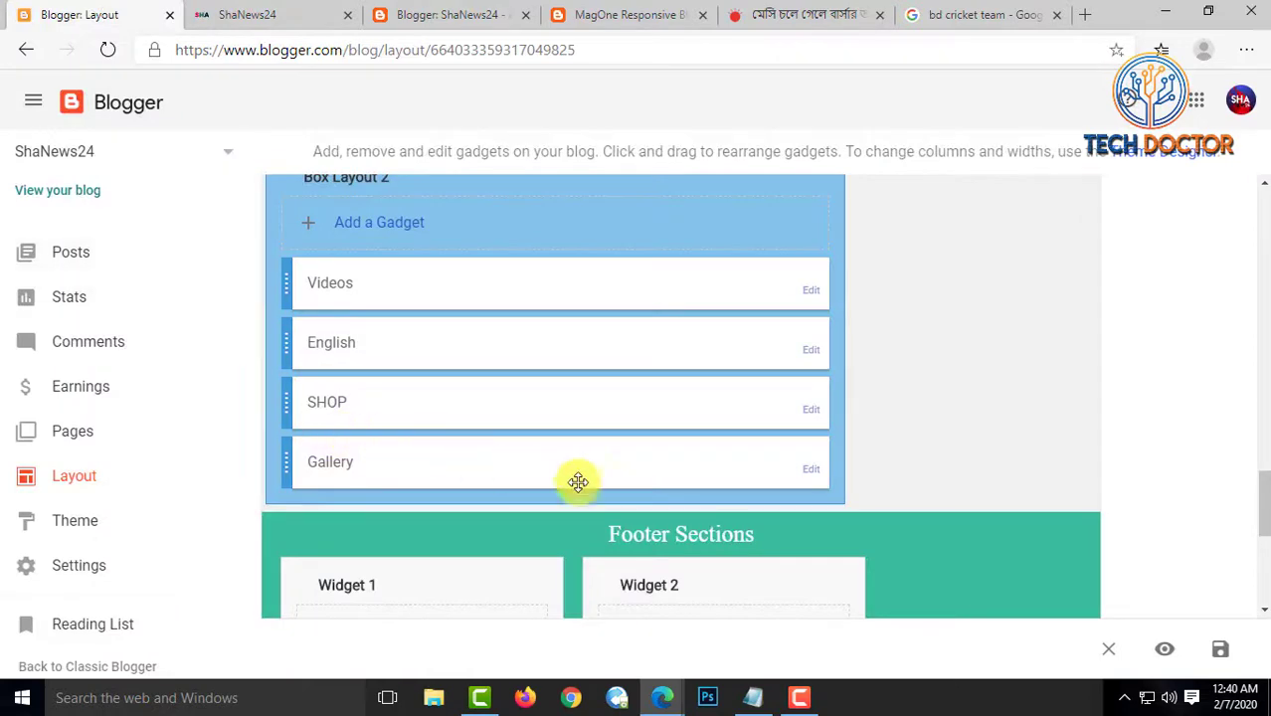
left_click(810, 469)
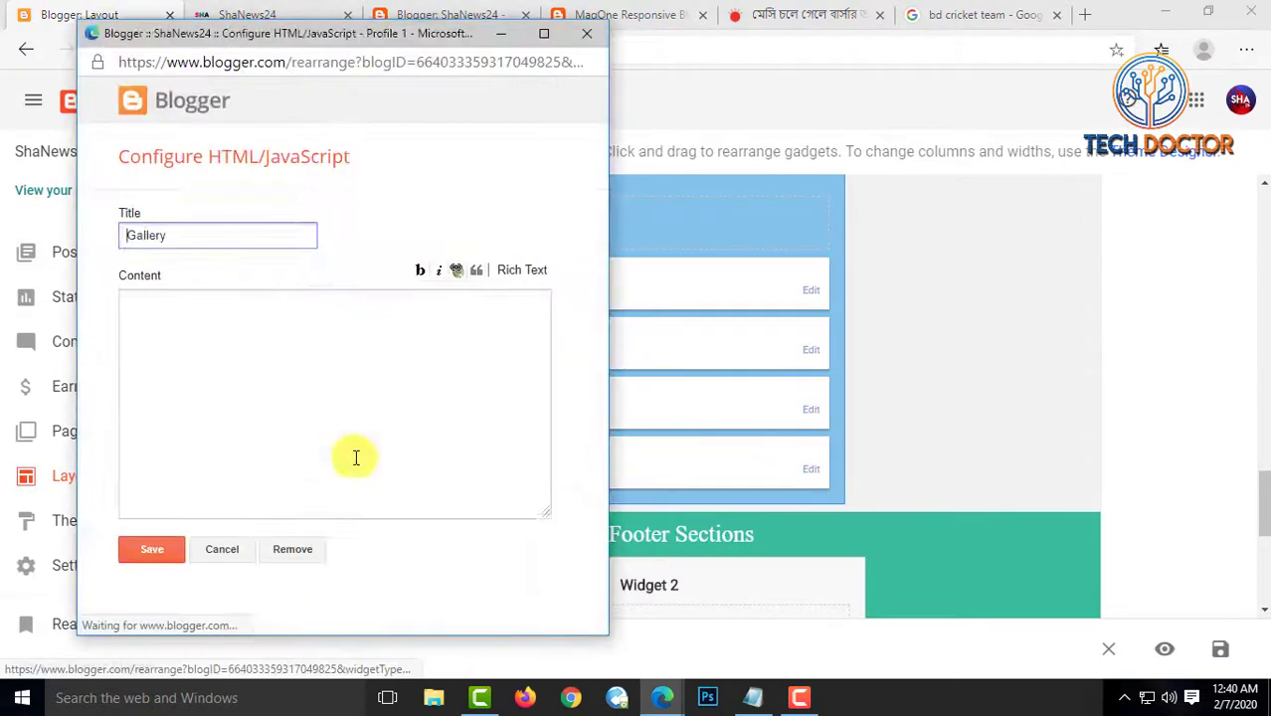
key("ctrl+v")
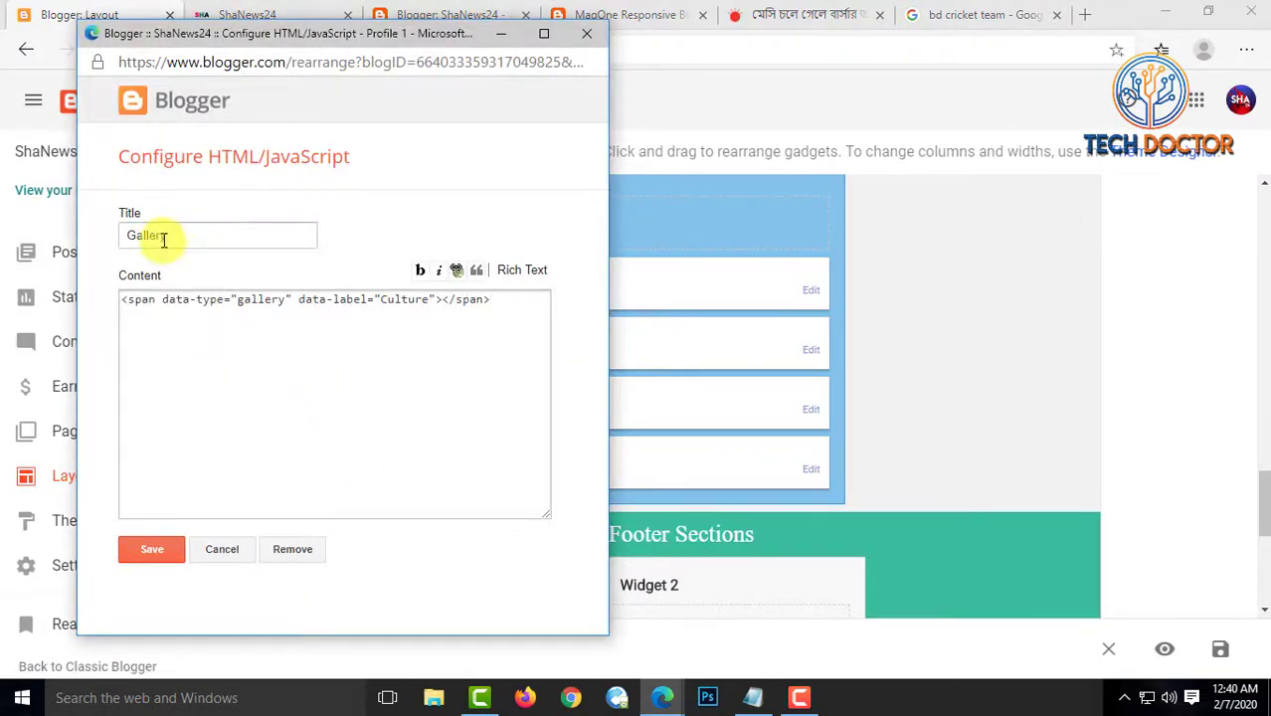
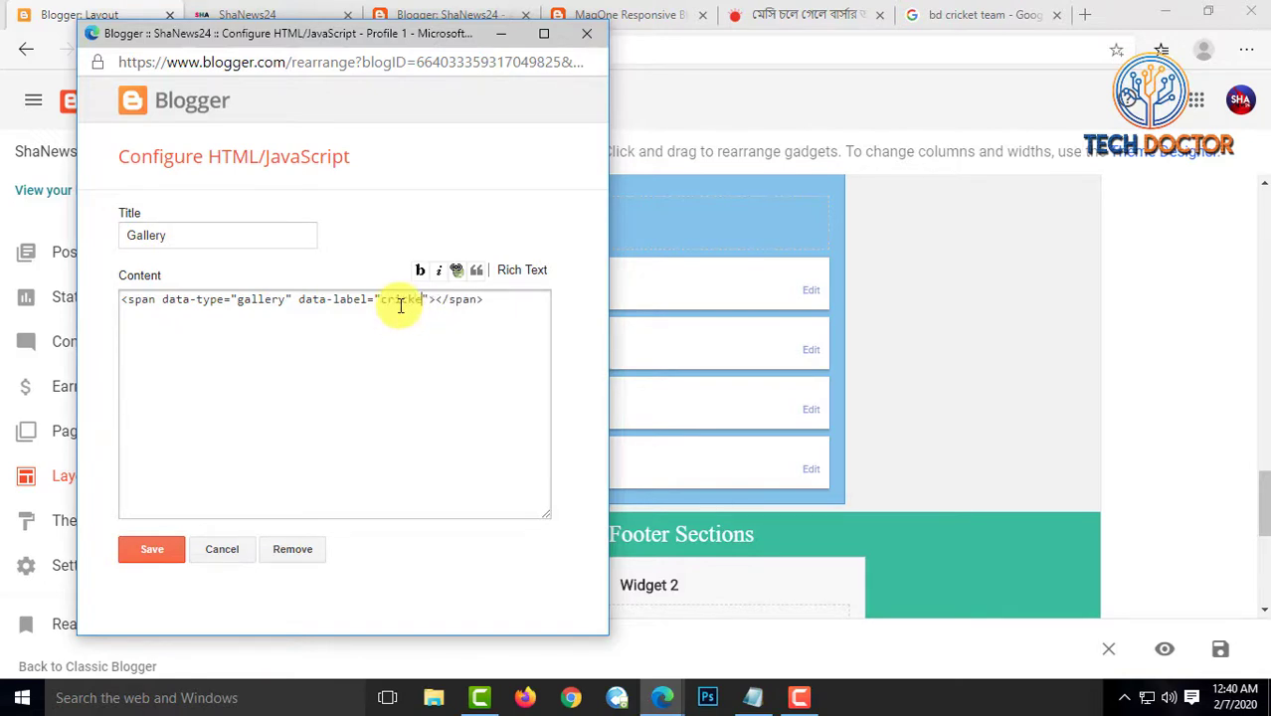
left_click(158, 545)
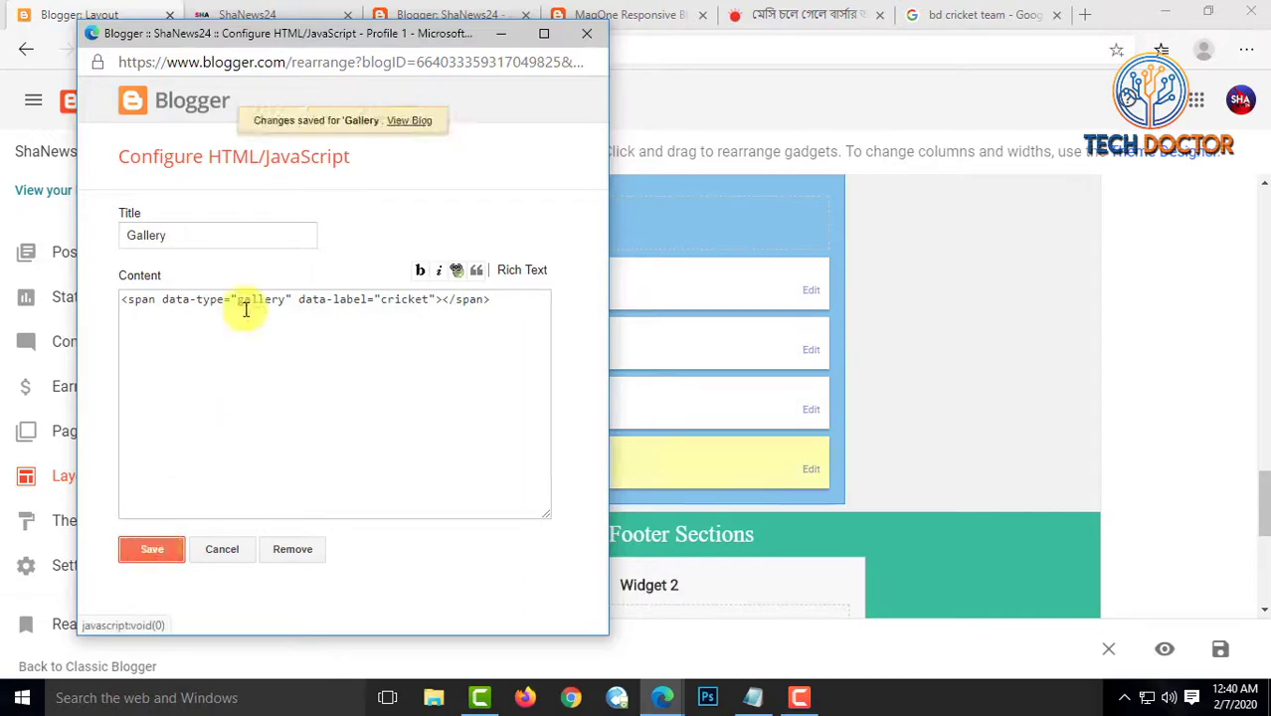
Reload the ShaNews24 blog and check for the Gallery section below English and Shop on the home page
left_click(249, 12)
left_click(99, 49)
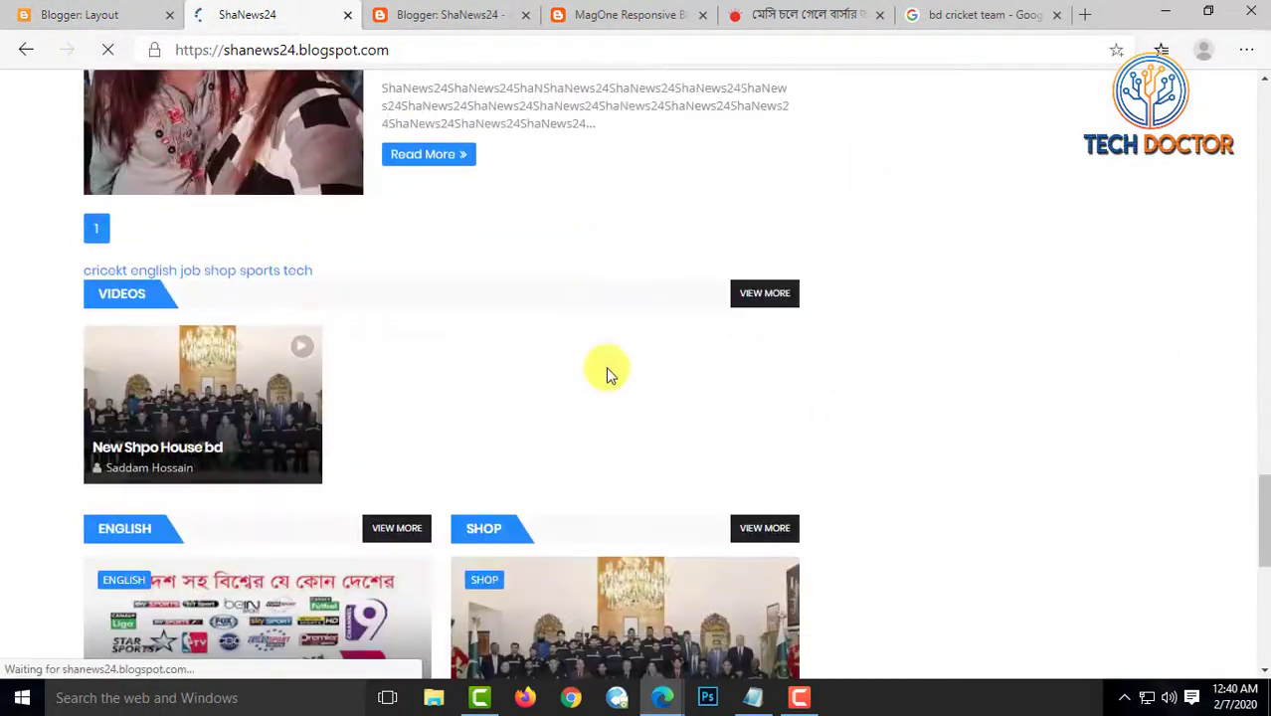
scroll(599, 377, "down", 5)
scroll(599, 394, "down", 15)
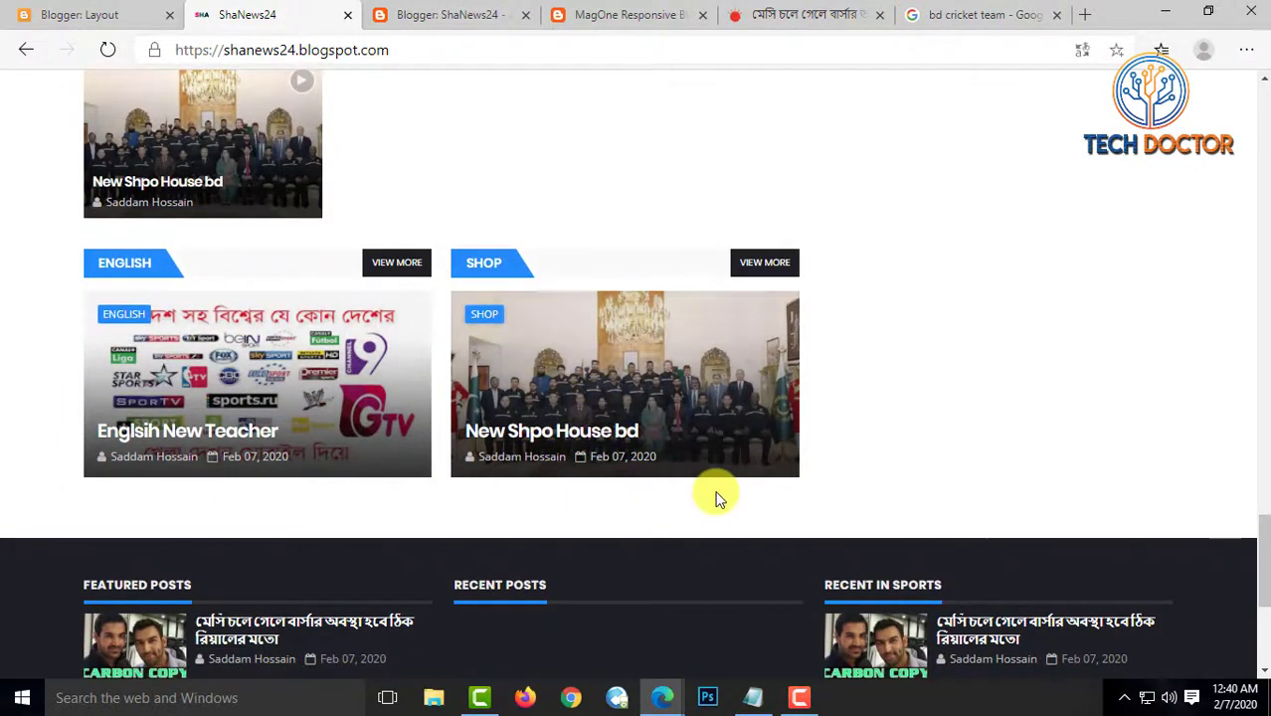
Correct the Gallery gadget's data-label to match the blog's "cricekt" tag, save it, and check the Gallery section on the reloaded blog
left_click(117, 18)
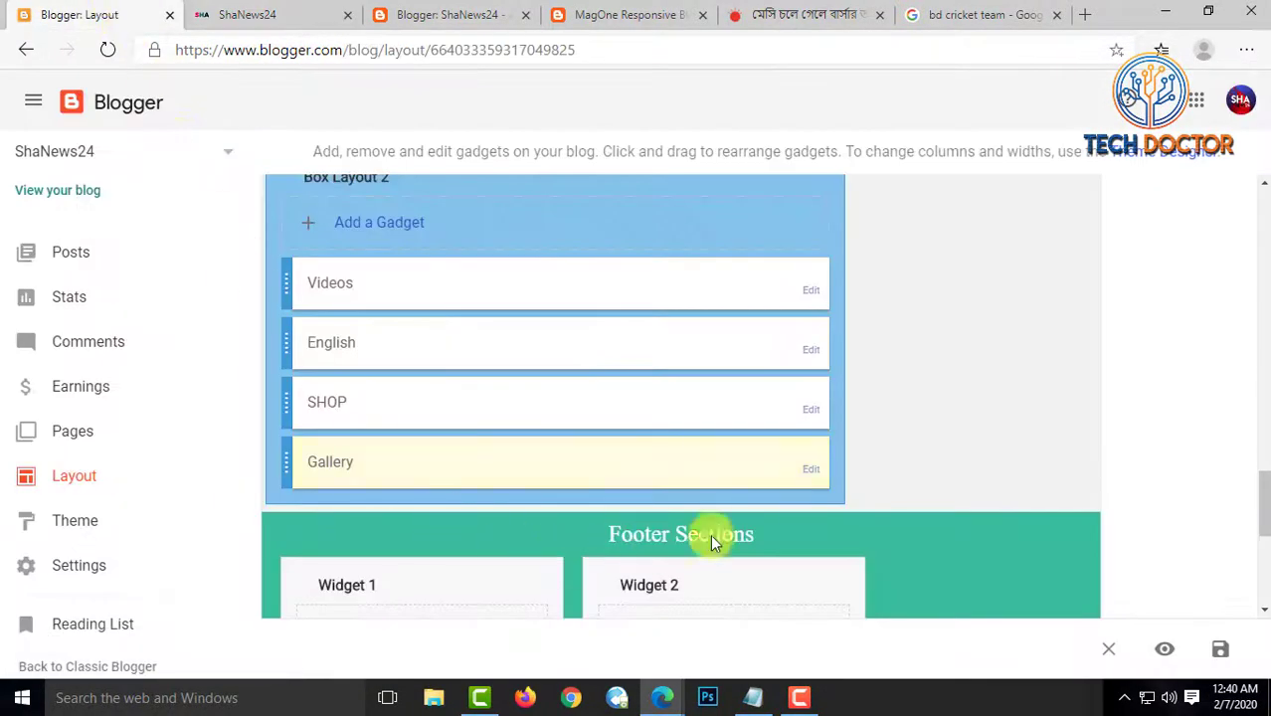
left_click(811, 469)
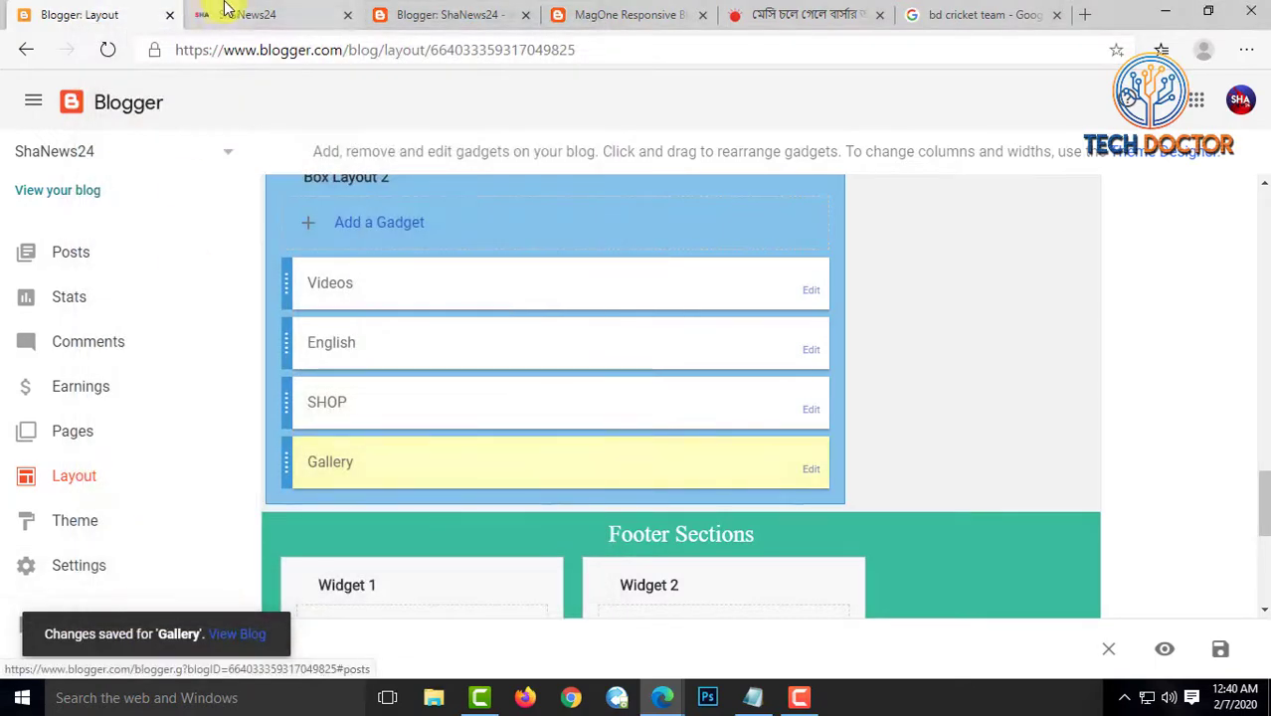
left_click(227, 15)
left_click(107, 50)
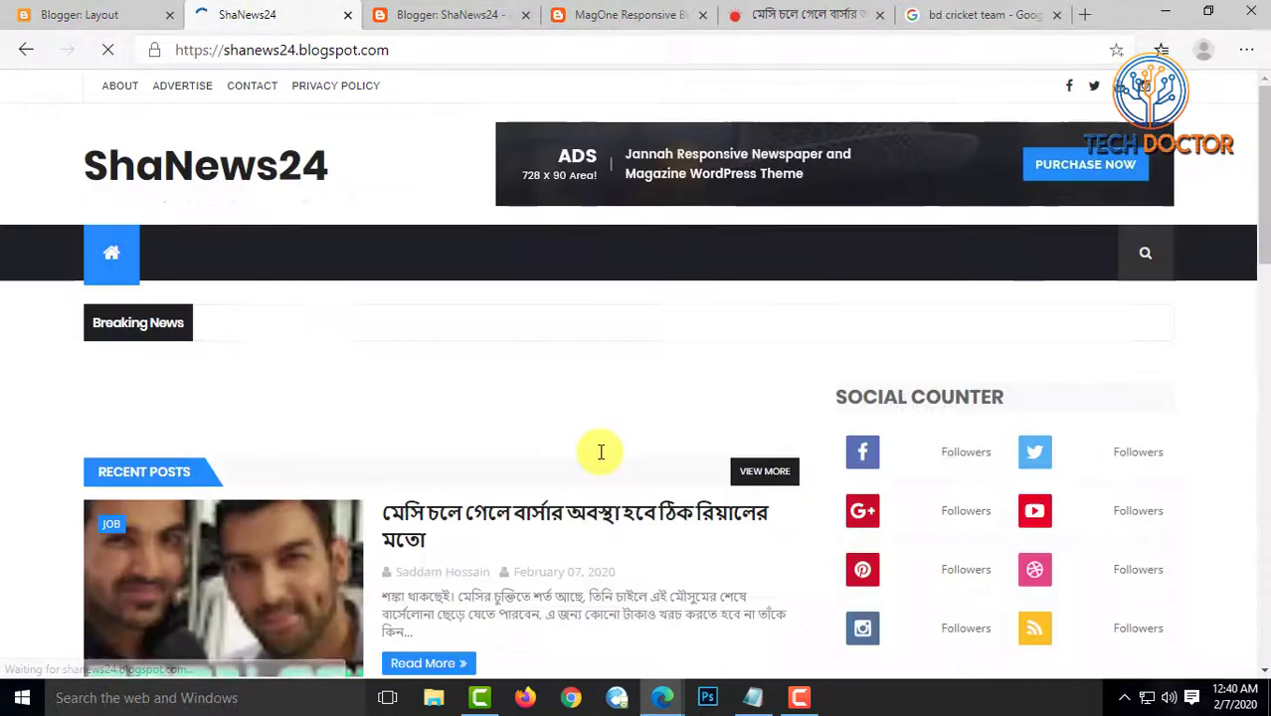
scroll(602, 452, "down", 10)
scroll(593, 458, "down", 10)
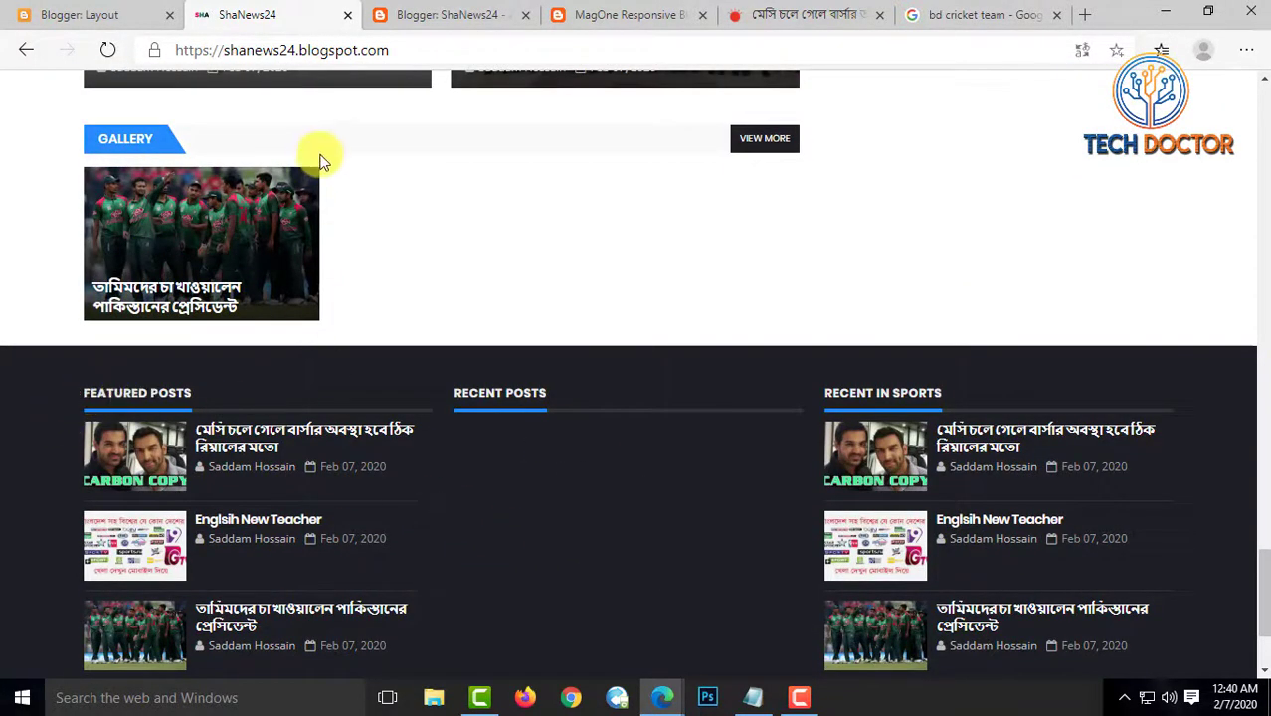
Examine the titles and content of the Featured Posts gadget in footer Widget 1 and the Recent Posts gadget in Widget 2
left_click(100, 17)
scroll(415, 408, "down", 3)
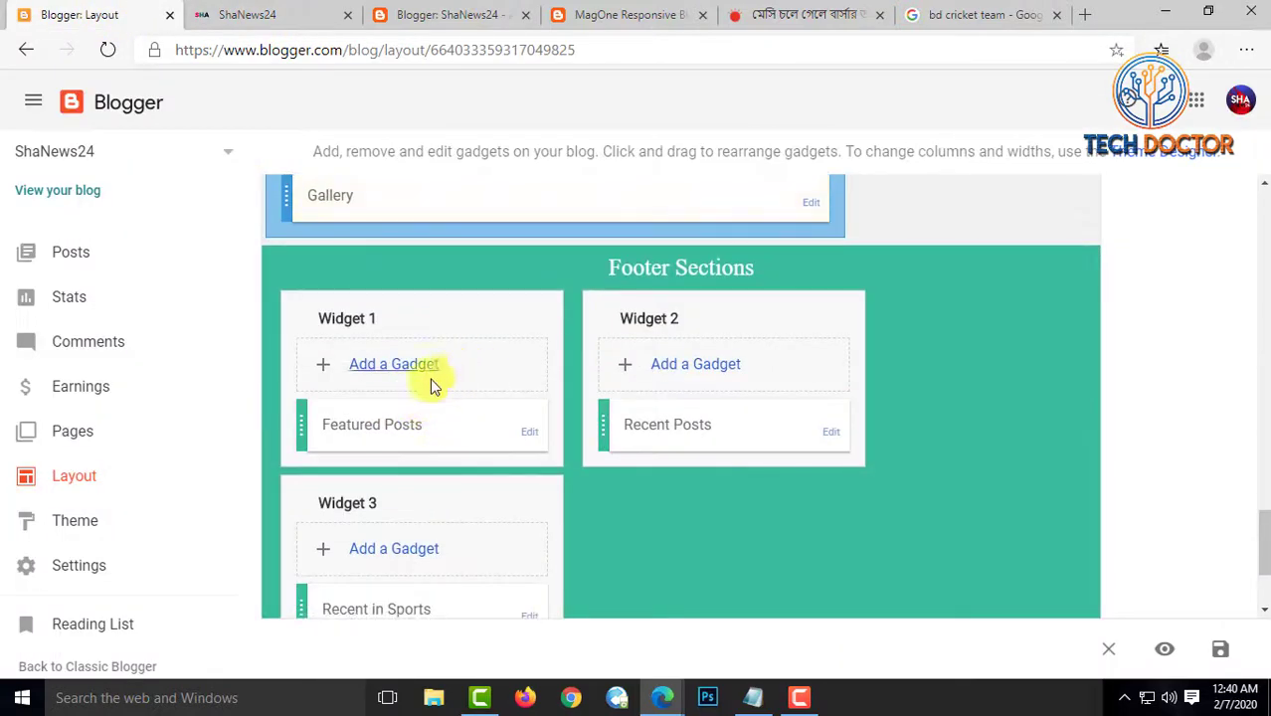
left_click(529, 433)
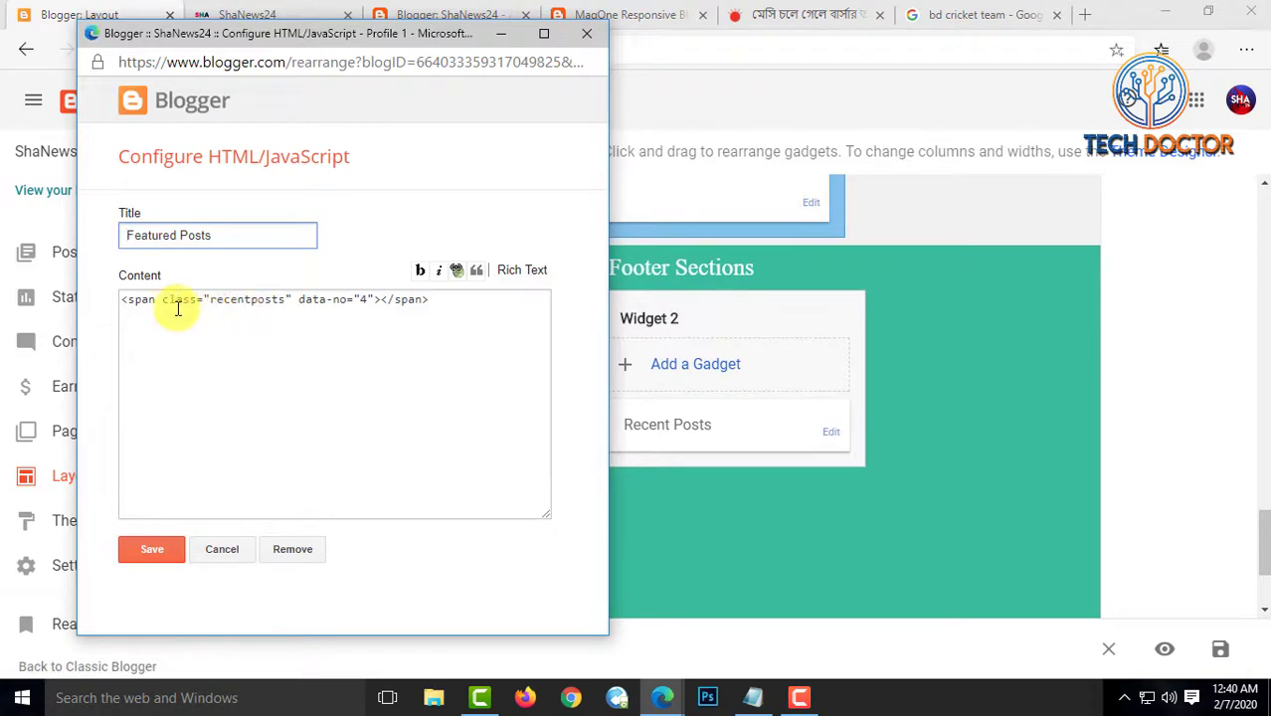
left_click_drag(178, 237, 138, 237)
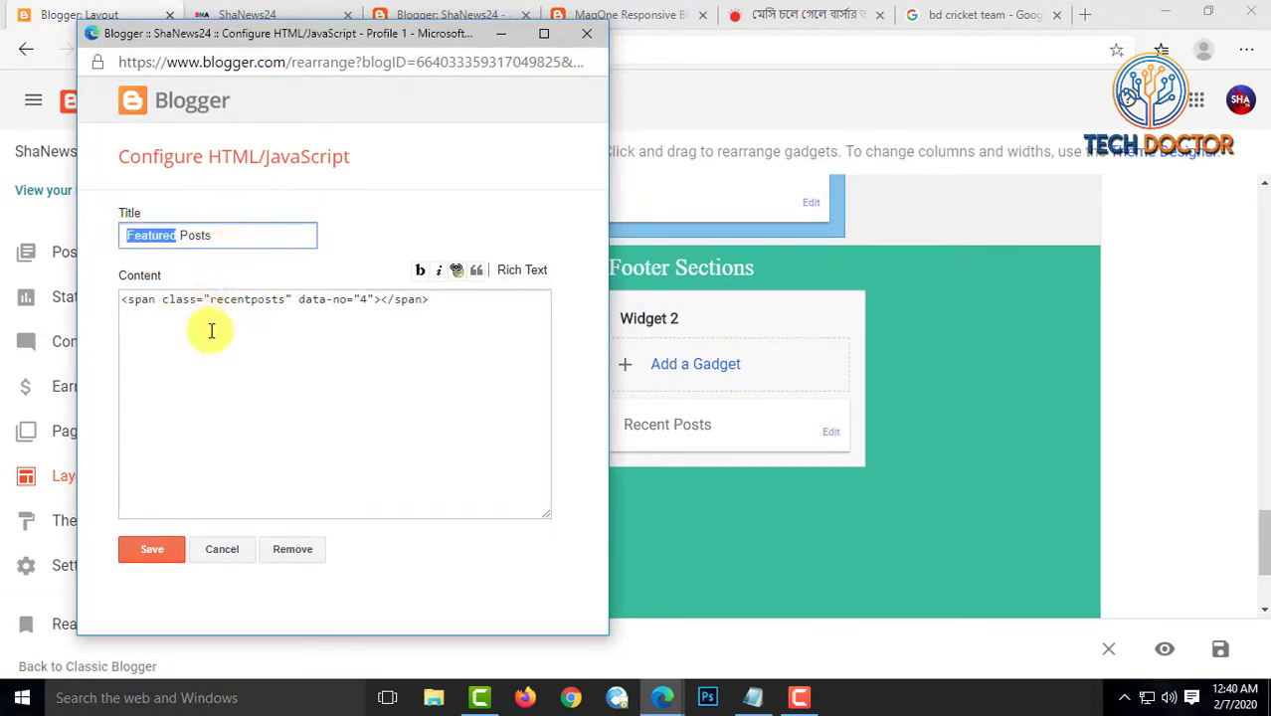
left_click(209, 299)
left_click(507, 40)
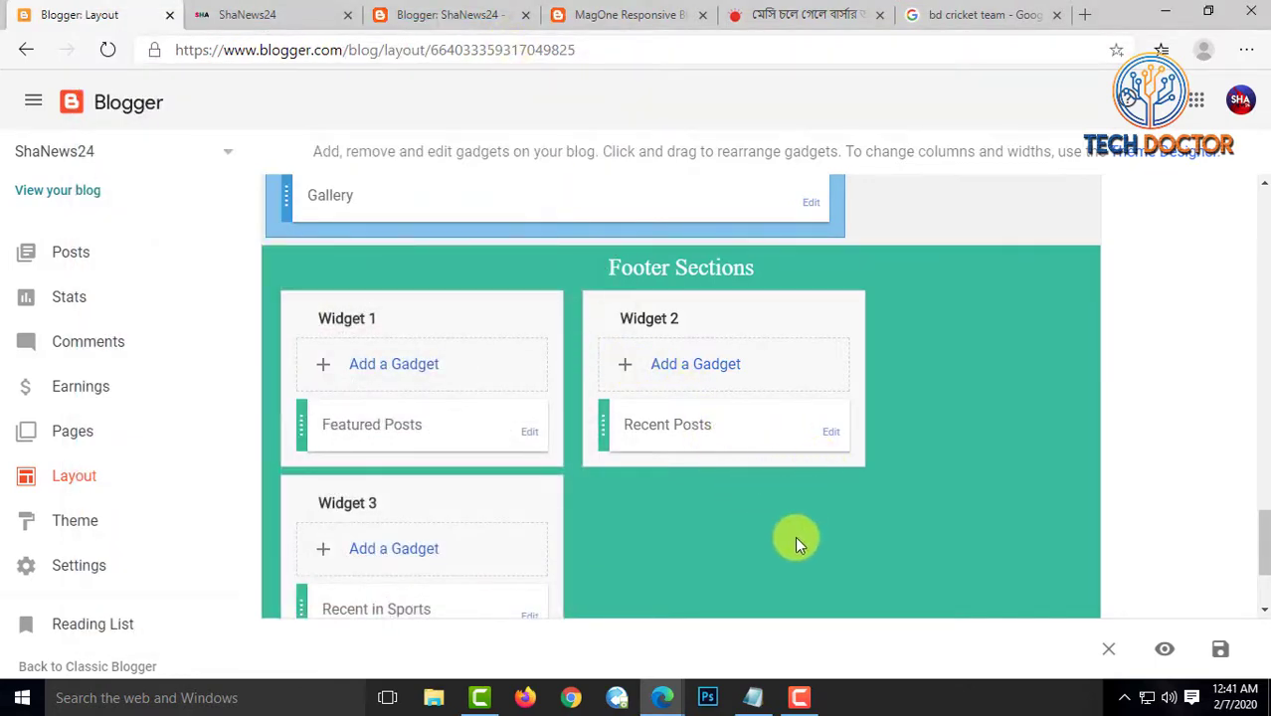
left_click(831, 434)
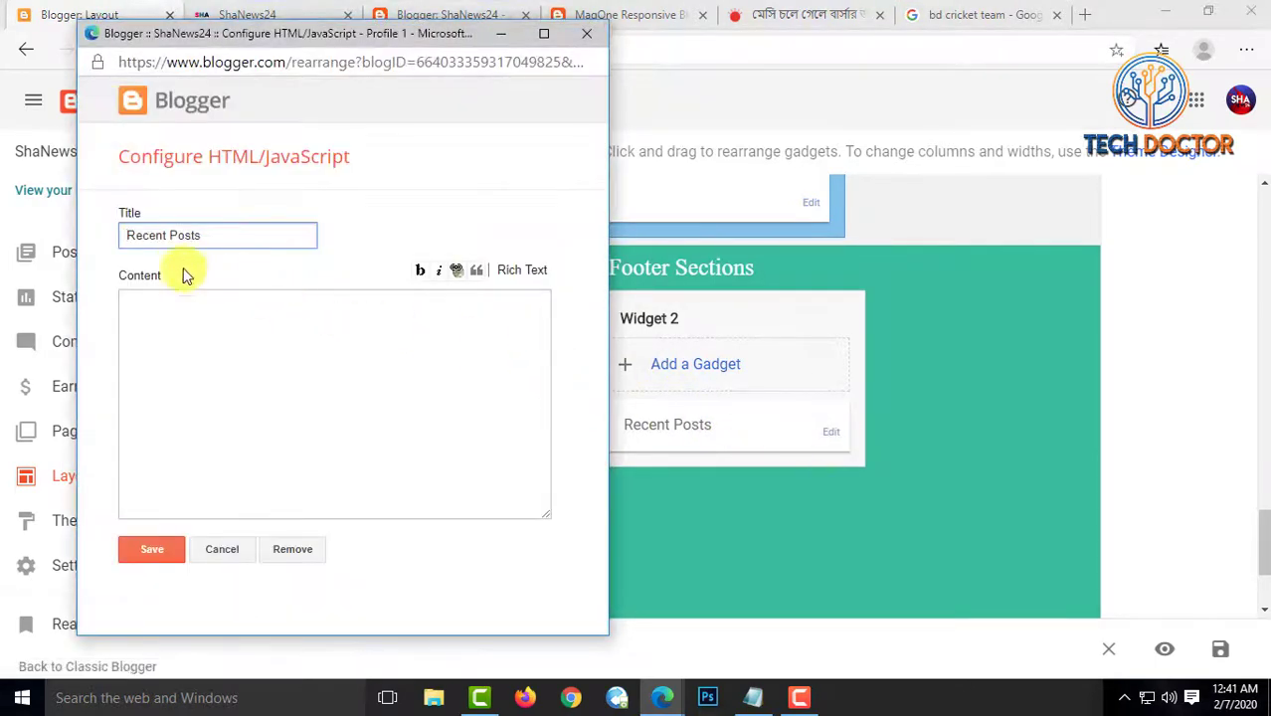
left_click(502, 38)
Retitle the Featured Posts gadget in footer Widget 1 as "Recent Posts" and save it
left_click(530, 435)
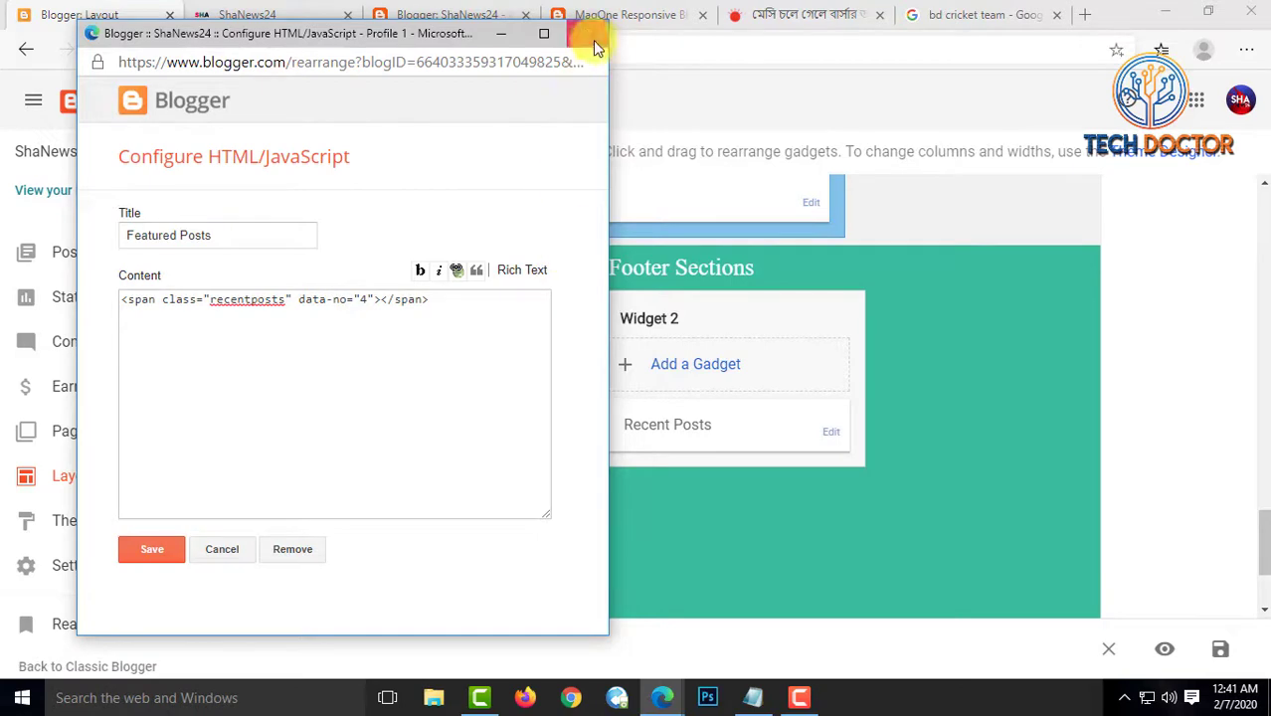
left_click_drag(180, 236, 131, 238)
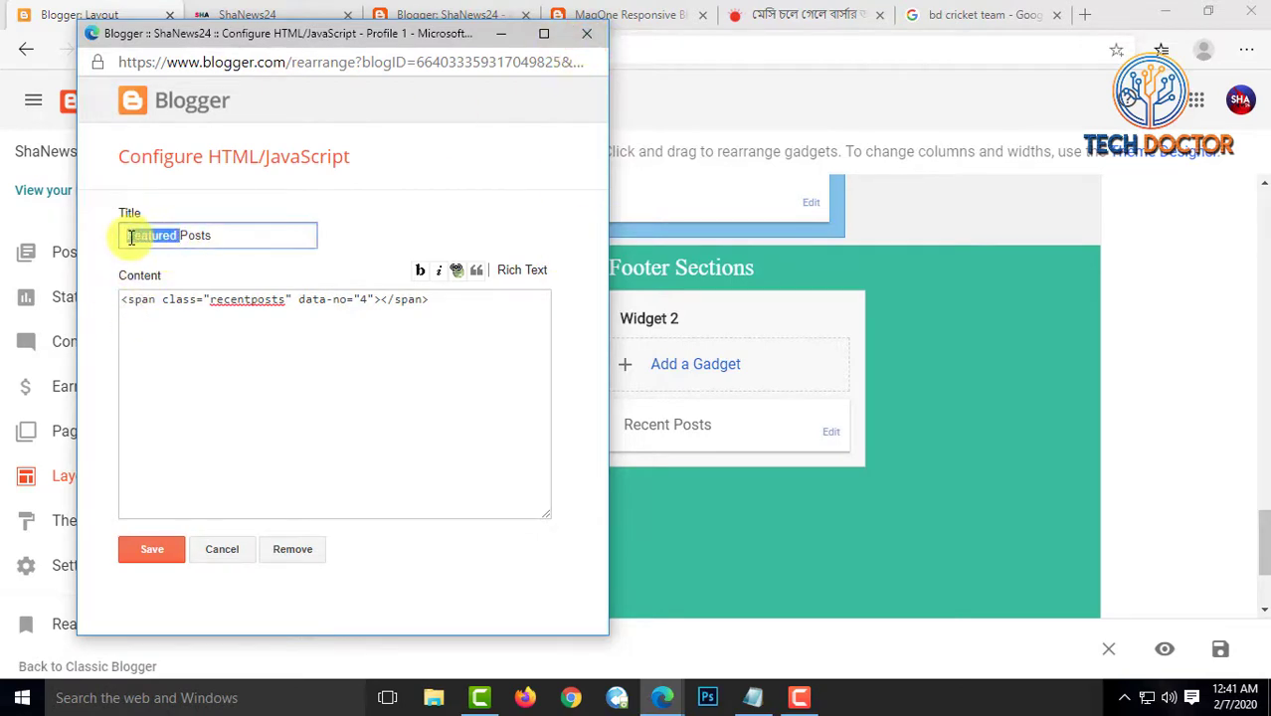
type("Recen")
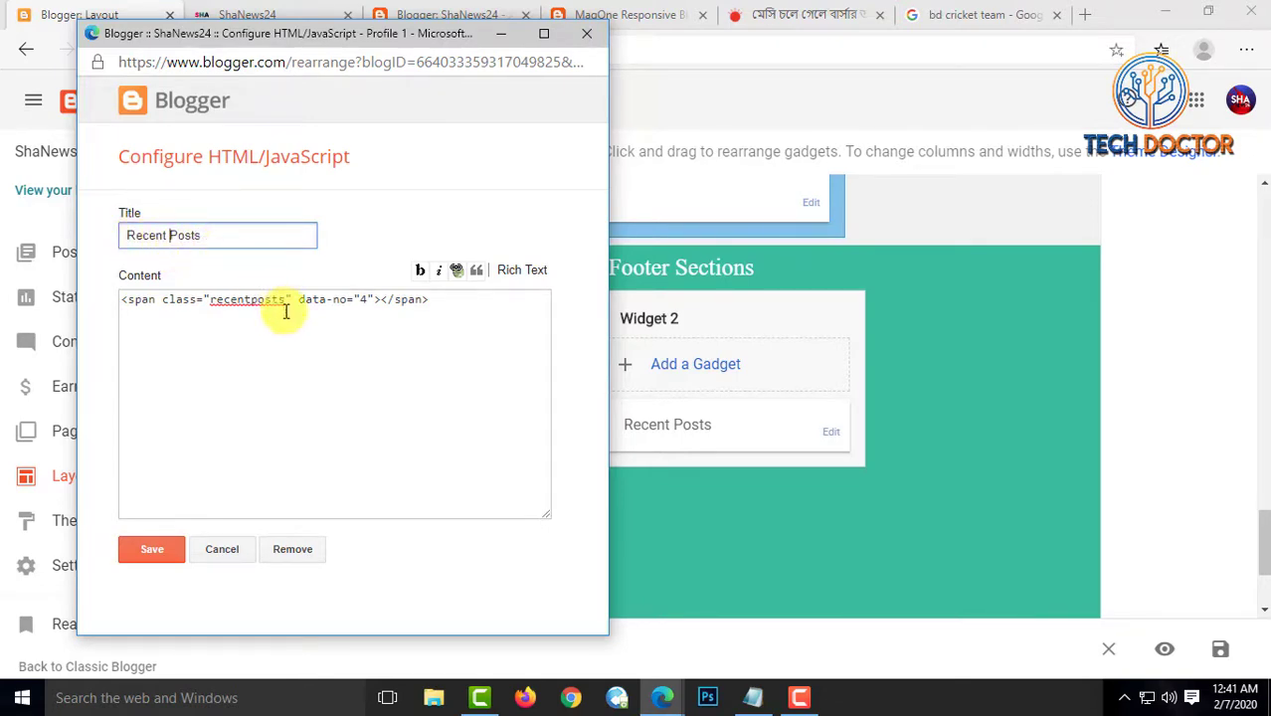
left_click(159, 554)
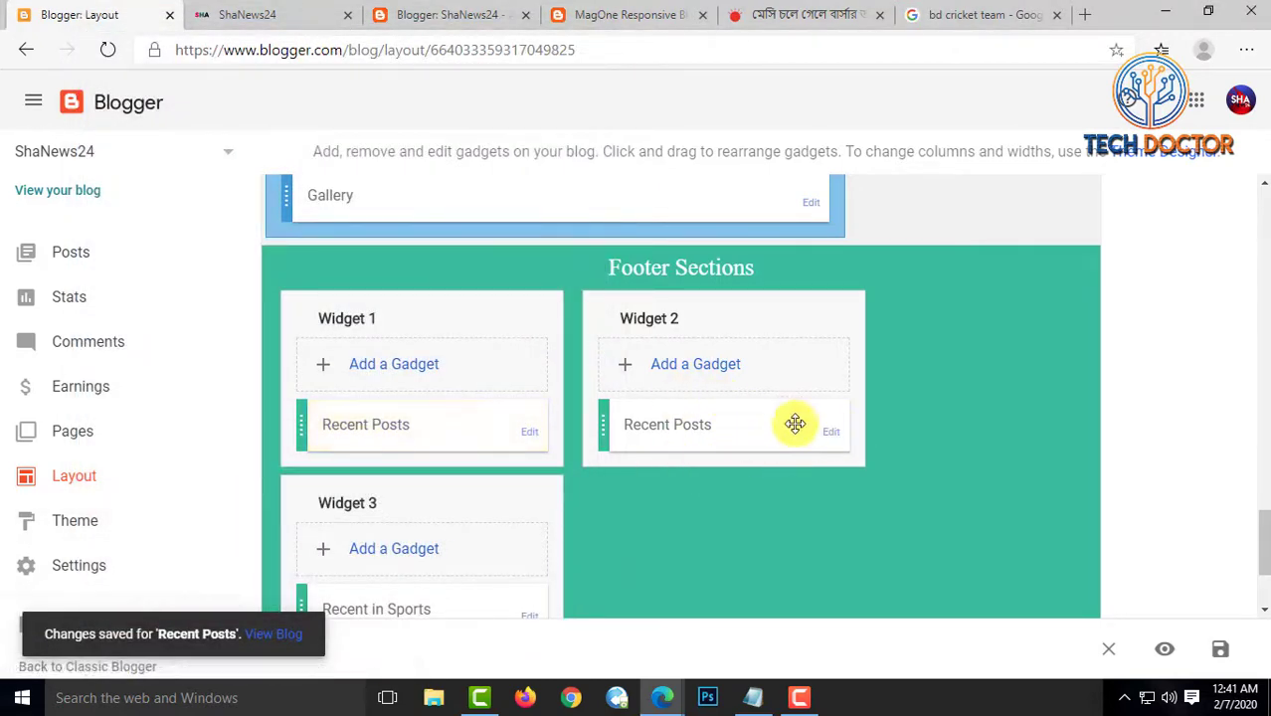
Reload the ShaNews24 blog and check the three post columns in its footer
left_click(264, 14)
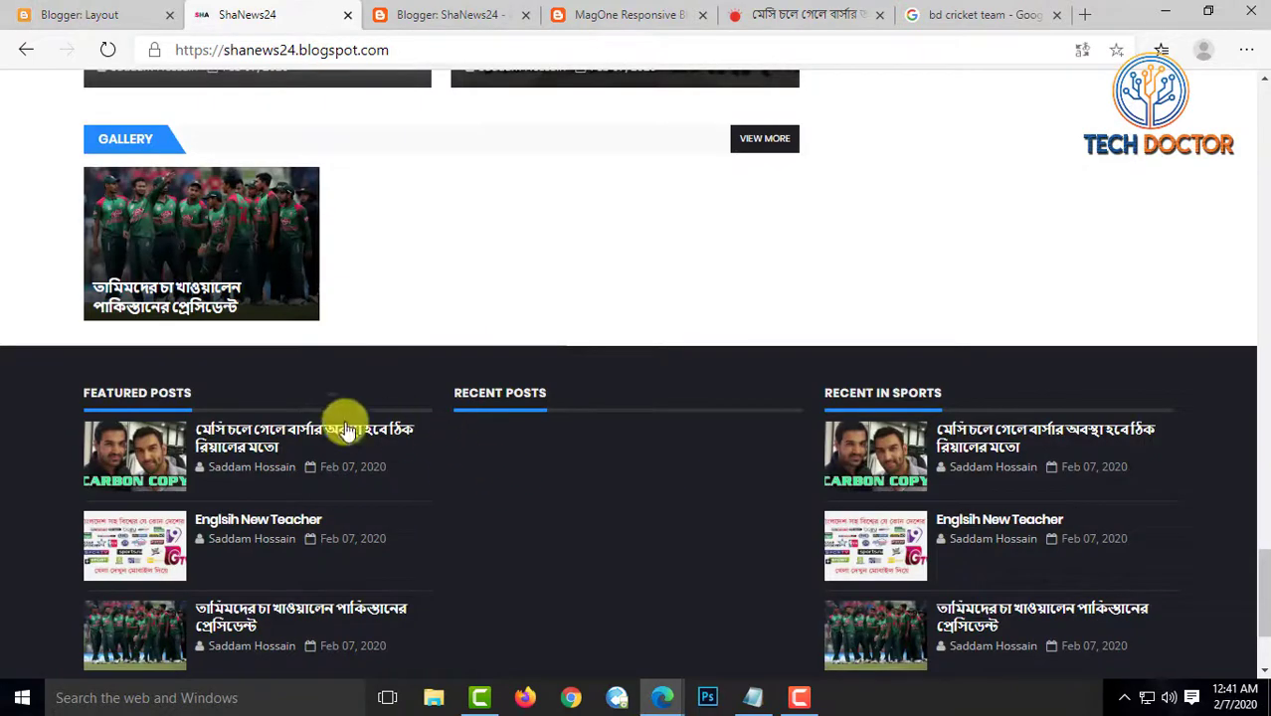
left_click(120, 54)
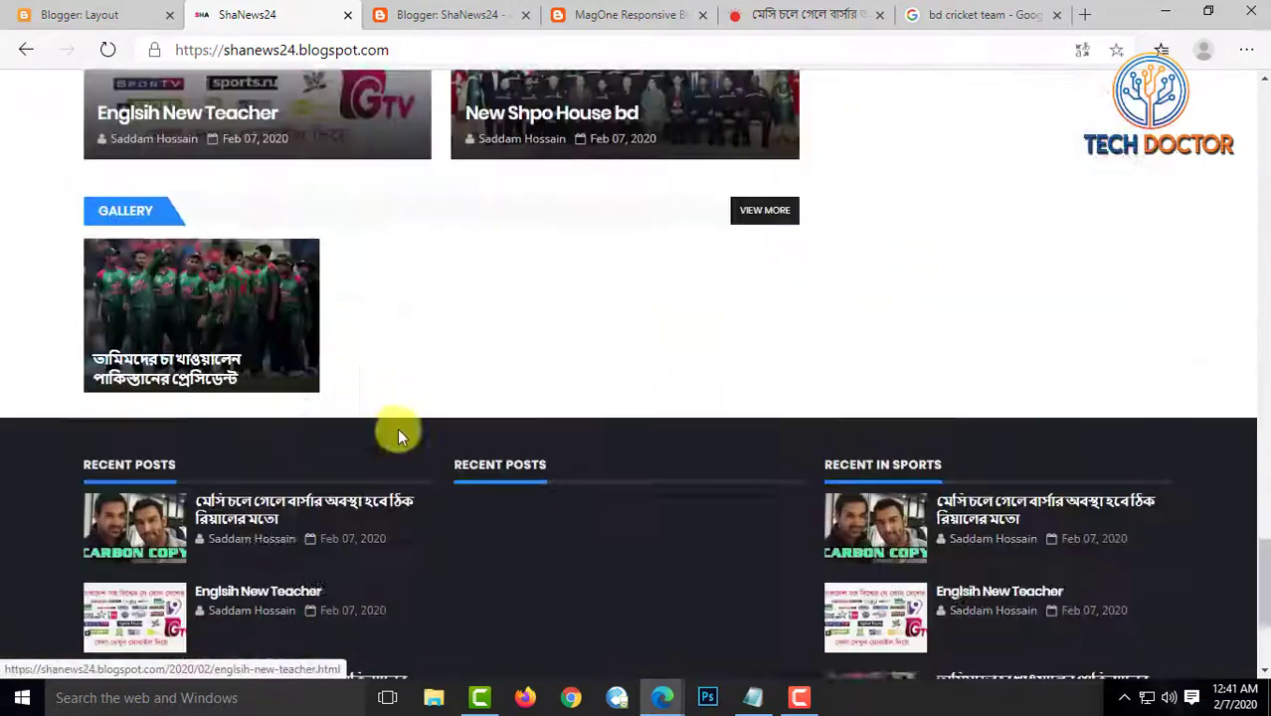
scroll(397, 428, "down", 3)
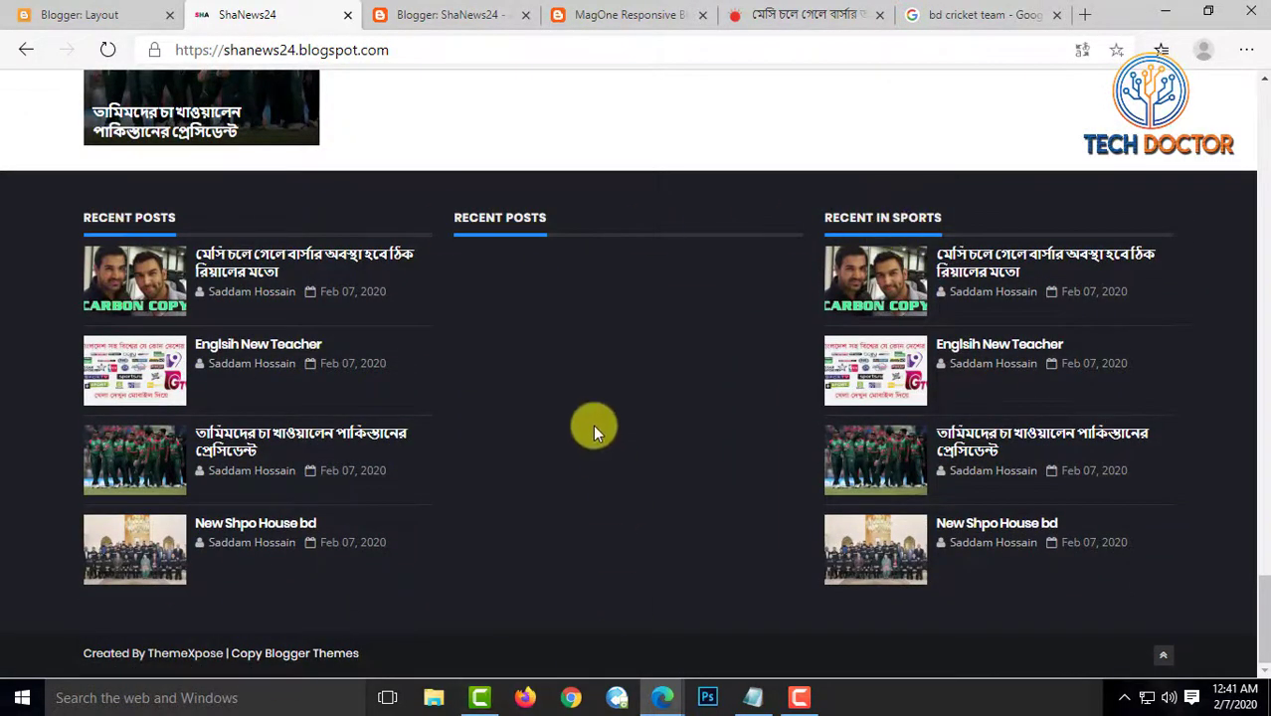
Copy the Widget Post Label span code from the "guide line" notes in Notepad
mouse_move(659, 694)
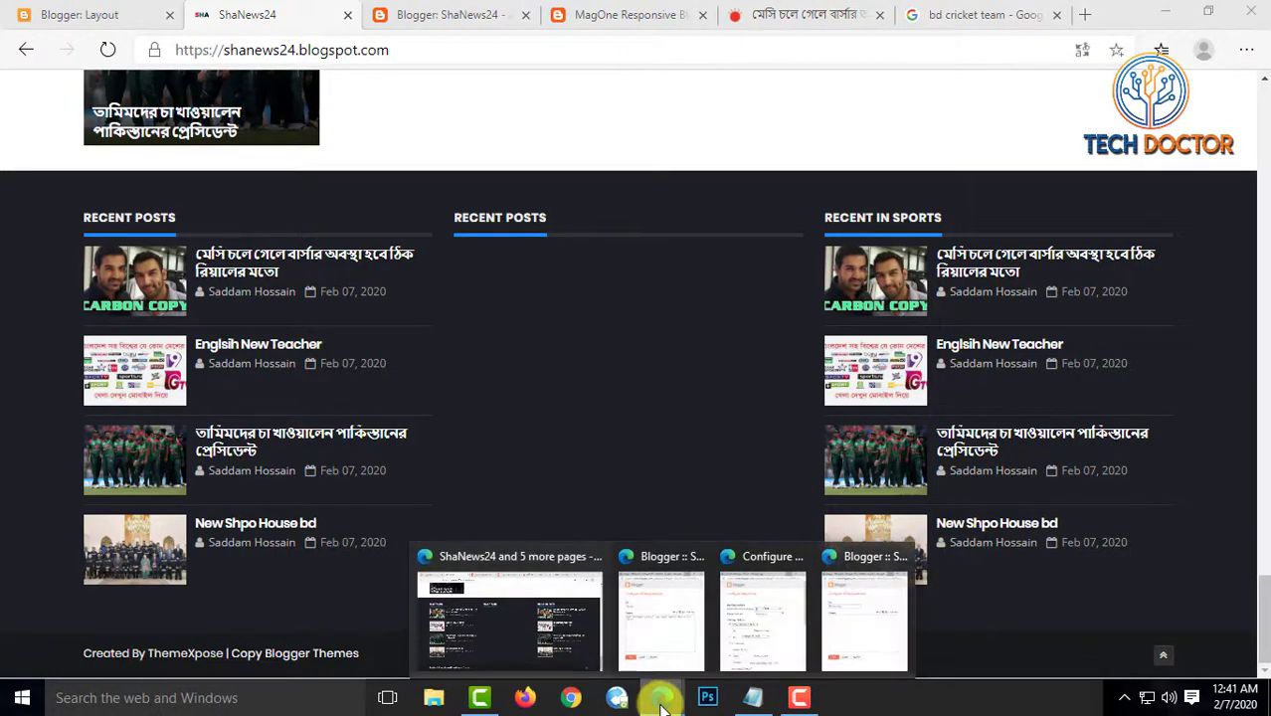
mouse_move(666, 626)
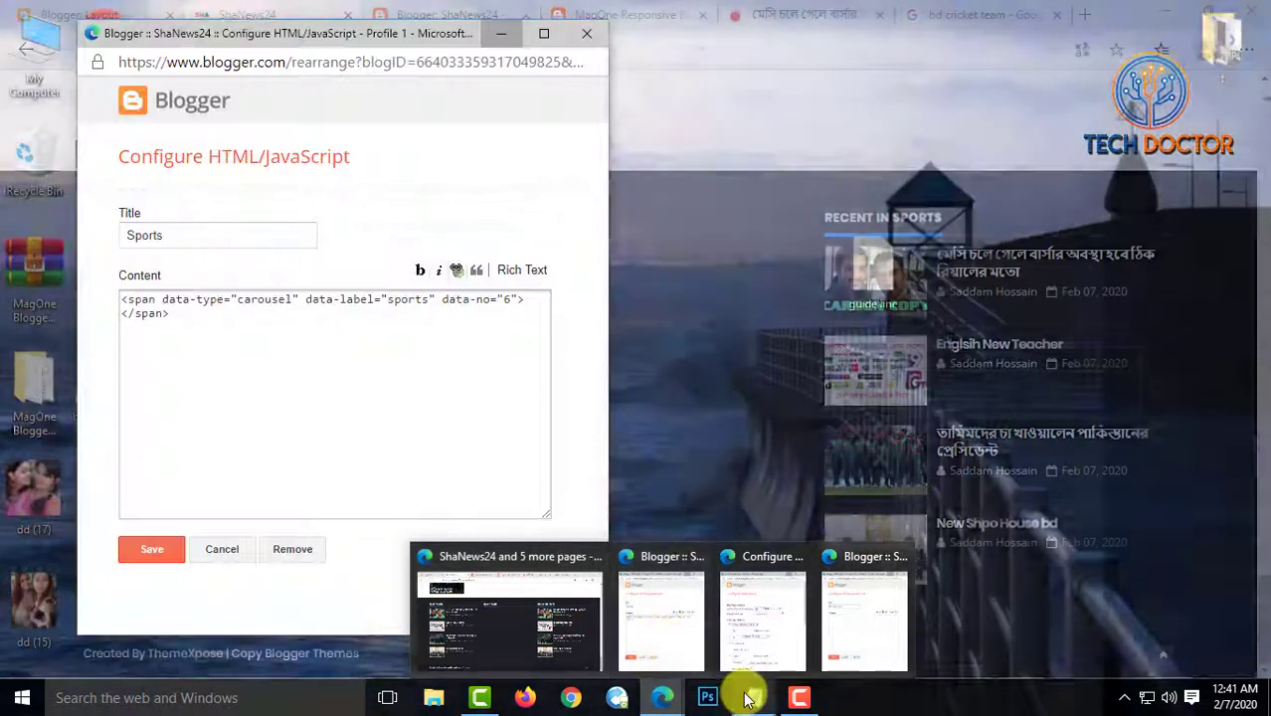
left_click(753, 697)
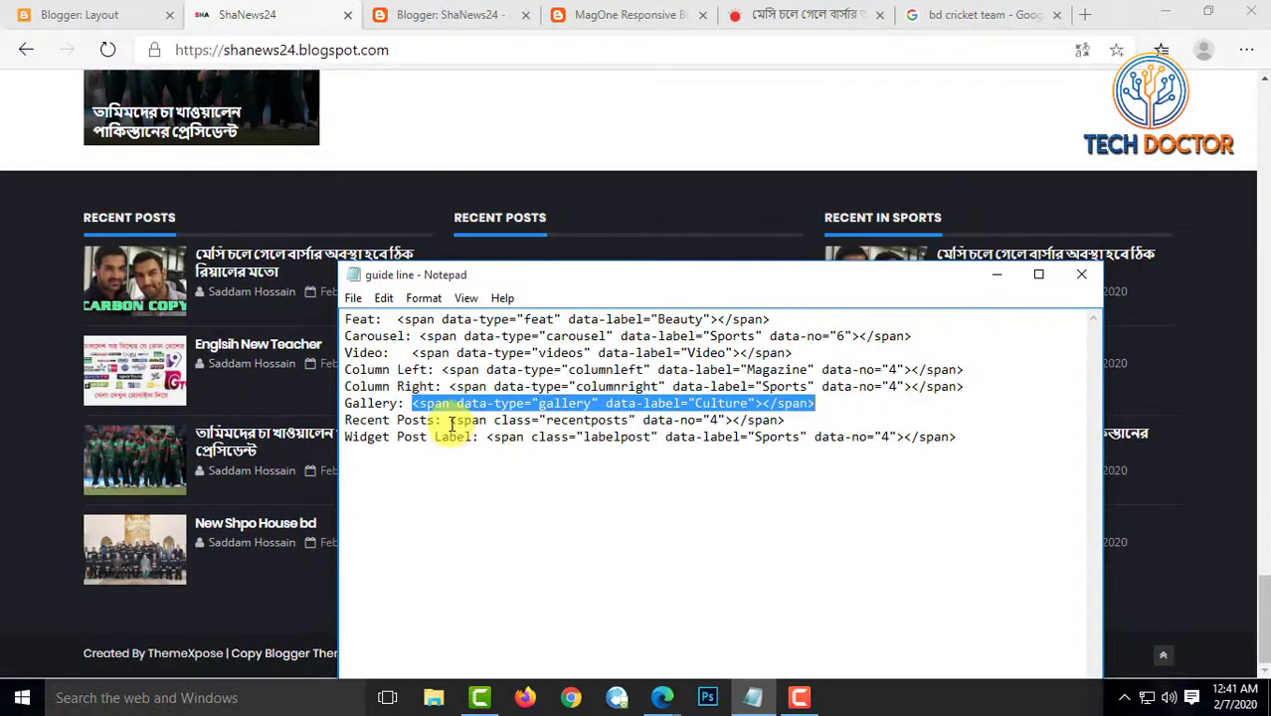
left_click_drag(449, 419, 778, 427)
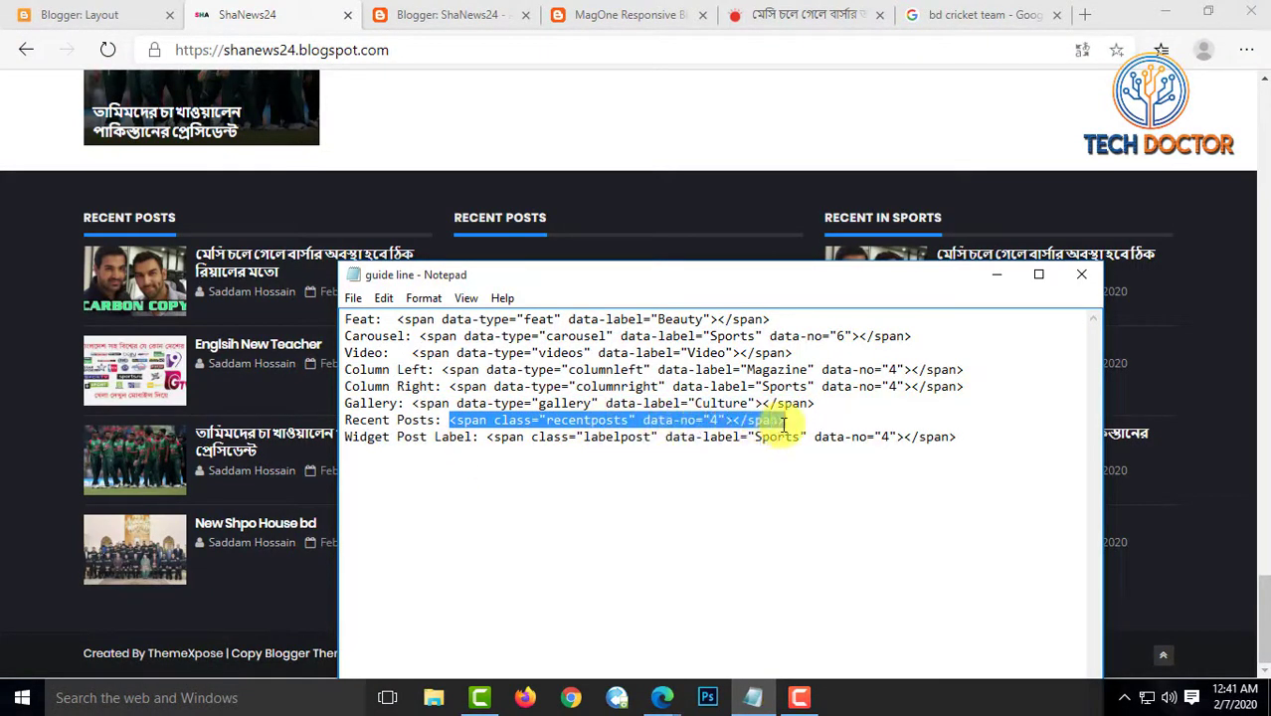
left_click(771, 505)
left_click_drag(487, 438, 919, 451)
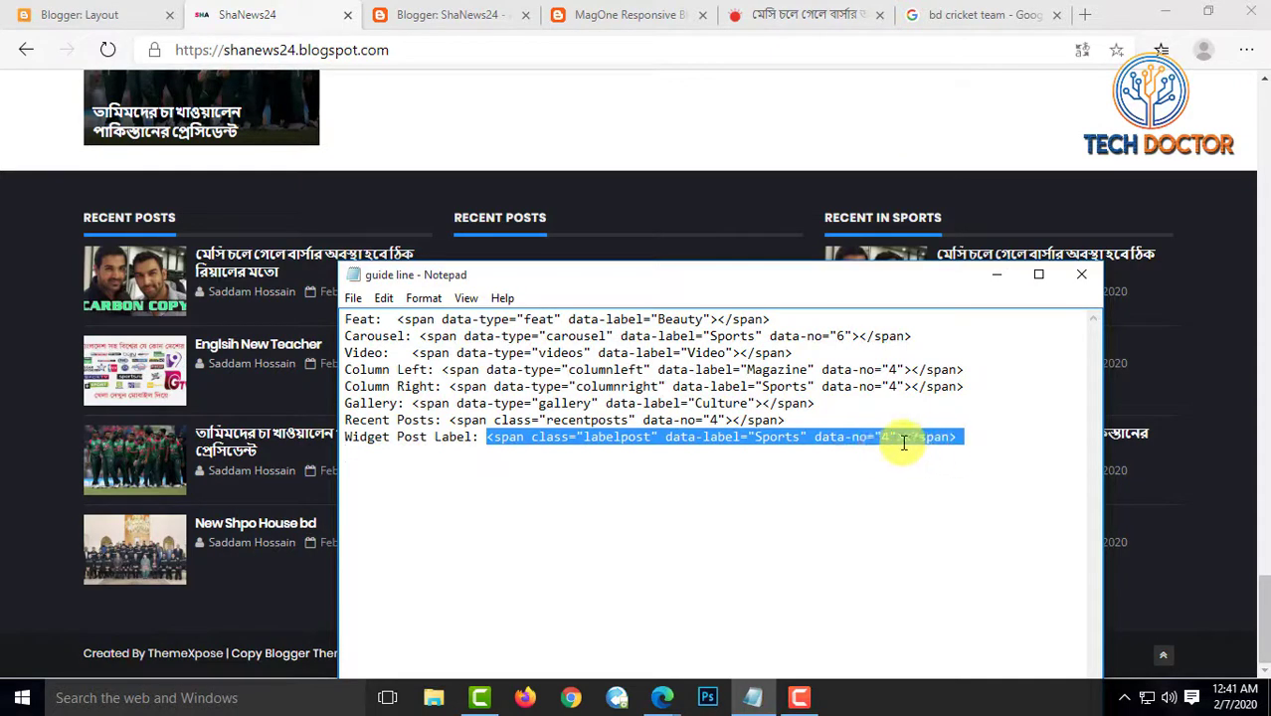
right_click(901, 441)
left_click(962, 245)
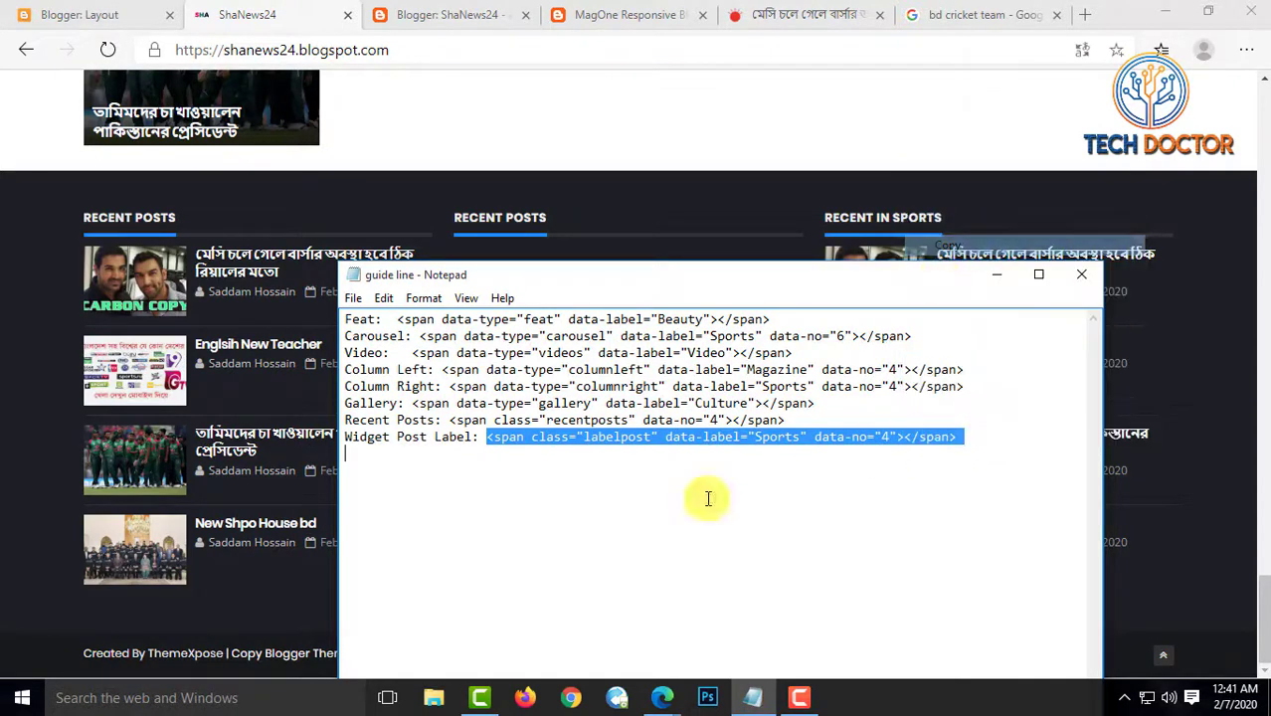
left_click(543, 466)
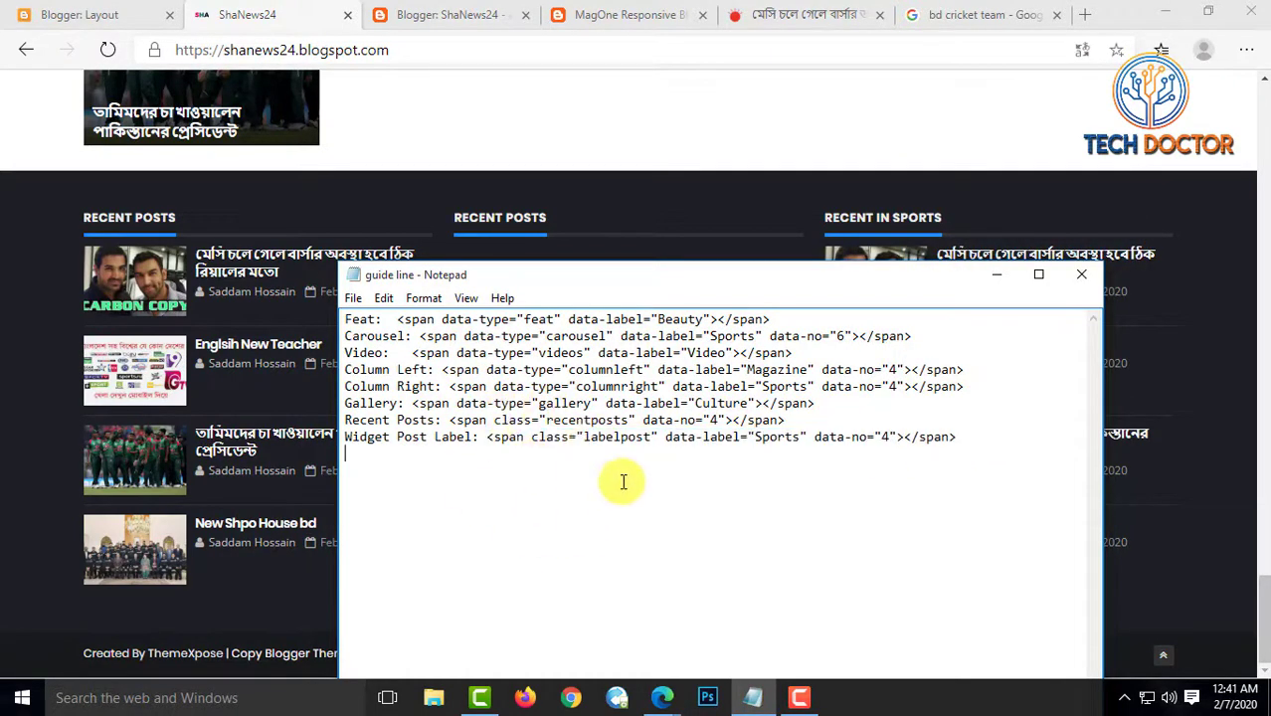
Close the three leftover Blogger gadget configuration windows, keeping the main browser window open
left_click(661, 697)
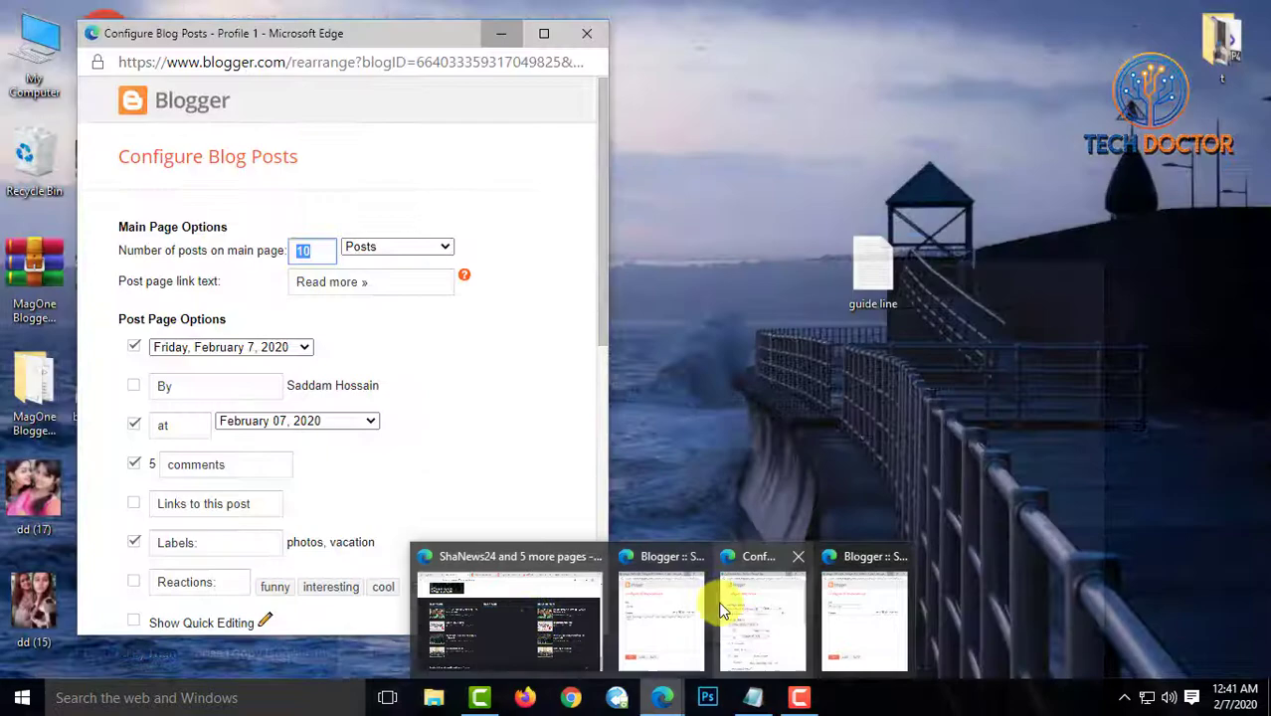
mouse_move(696, 558)
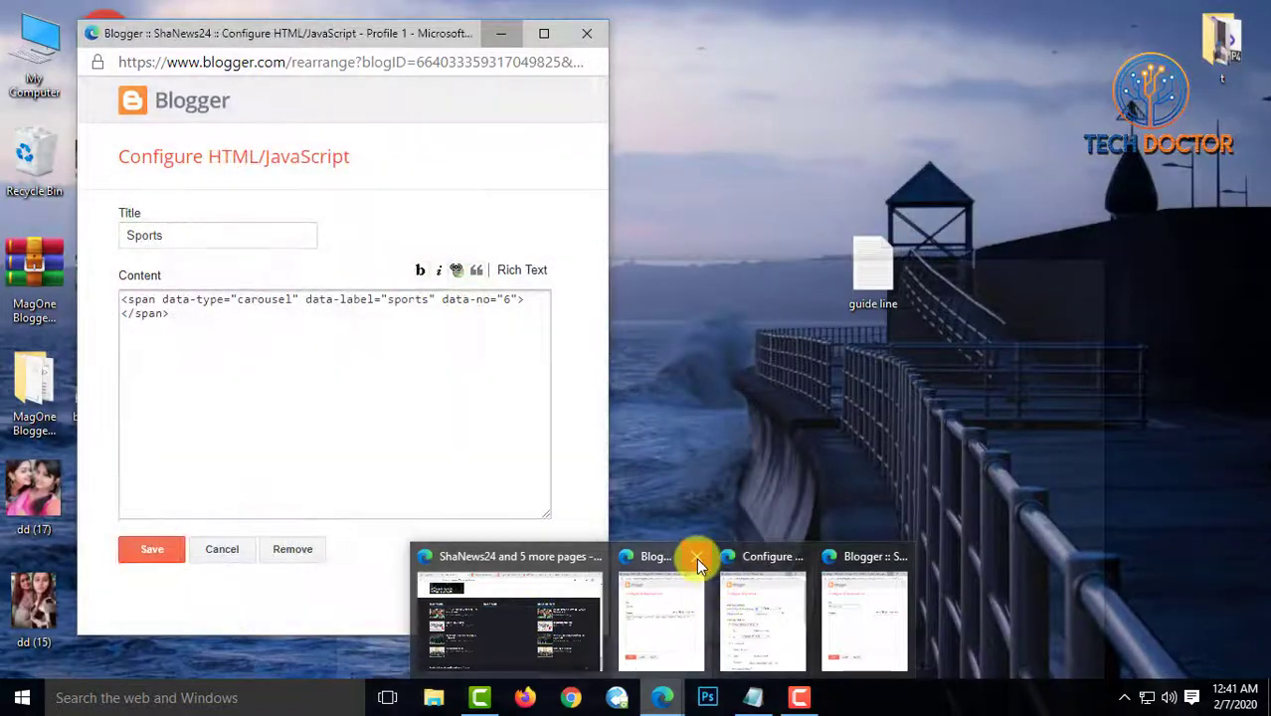
left_click(696, 558)
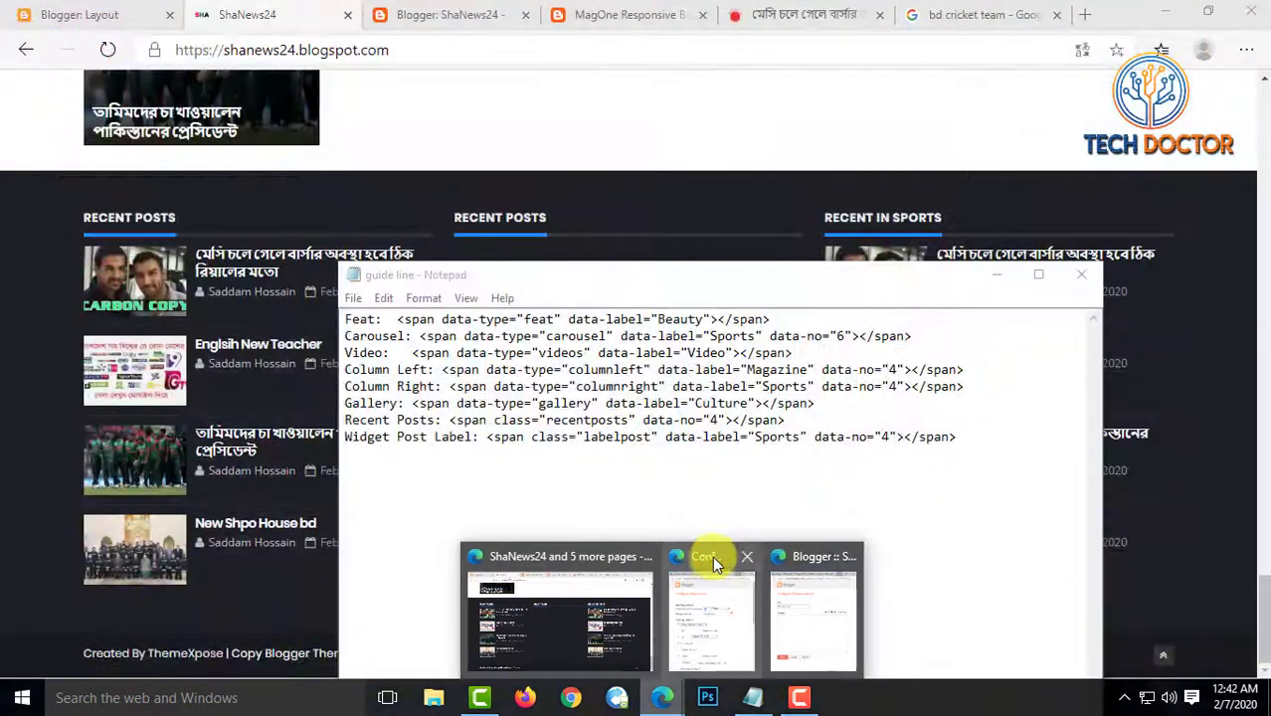
left_click(743, 552)
left_click(799, 556)
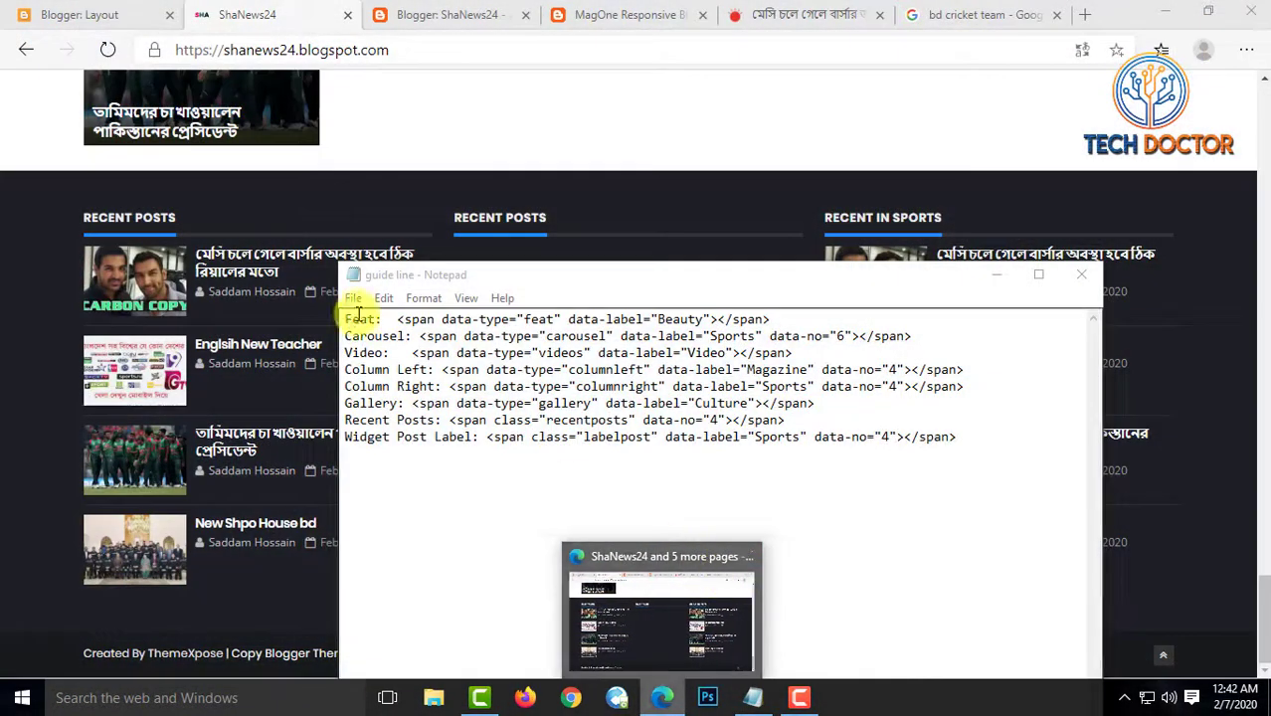
Paste the copied label code into the Recent Posts gadget in footer Widget 2, set its label to "job" and title to "Jobs Posts", and save
left_click(20, 12)
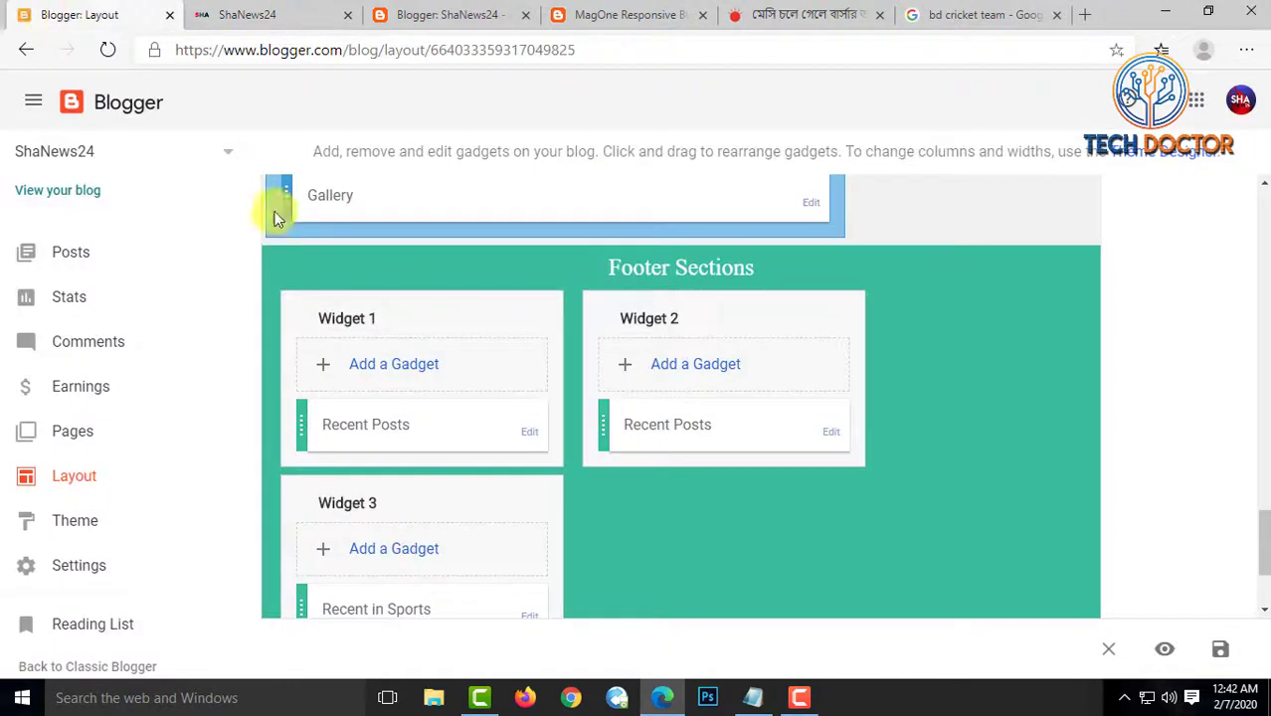
left_click(830, 432)
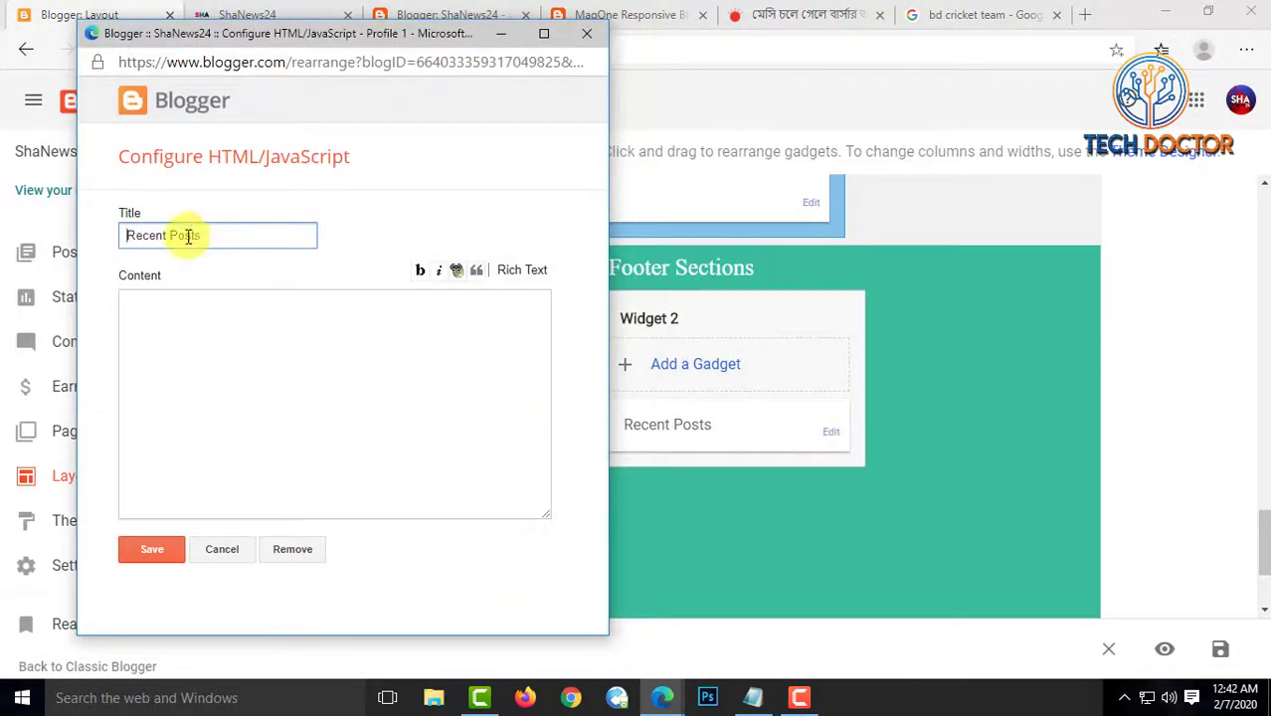
left_click(209, 352)
key("ctrl+v")
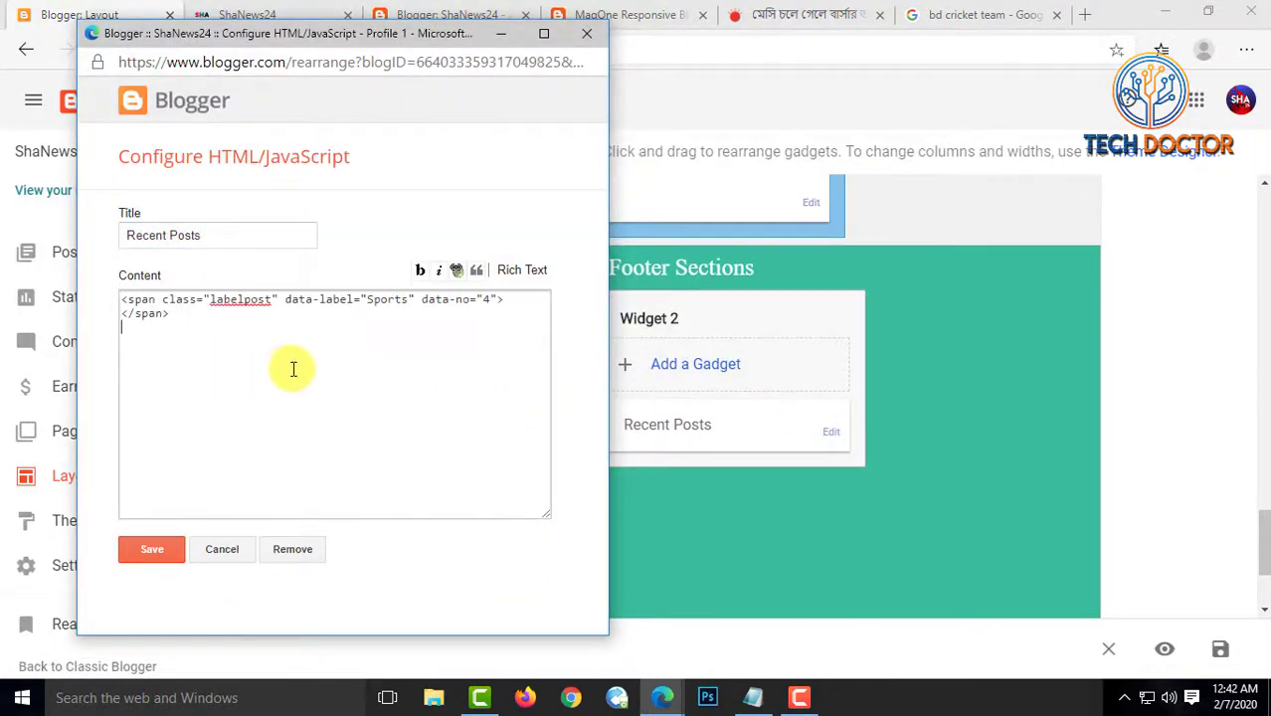
left_click_drag(170, 236, 117, 243)
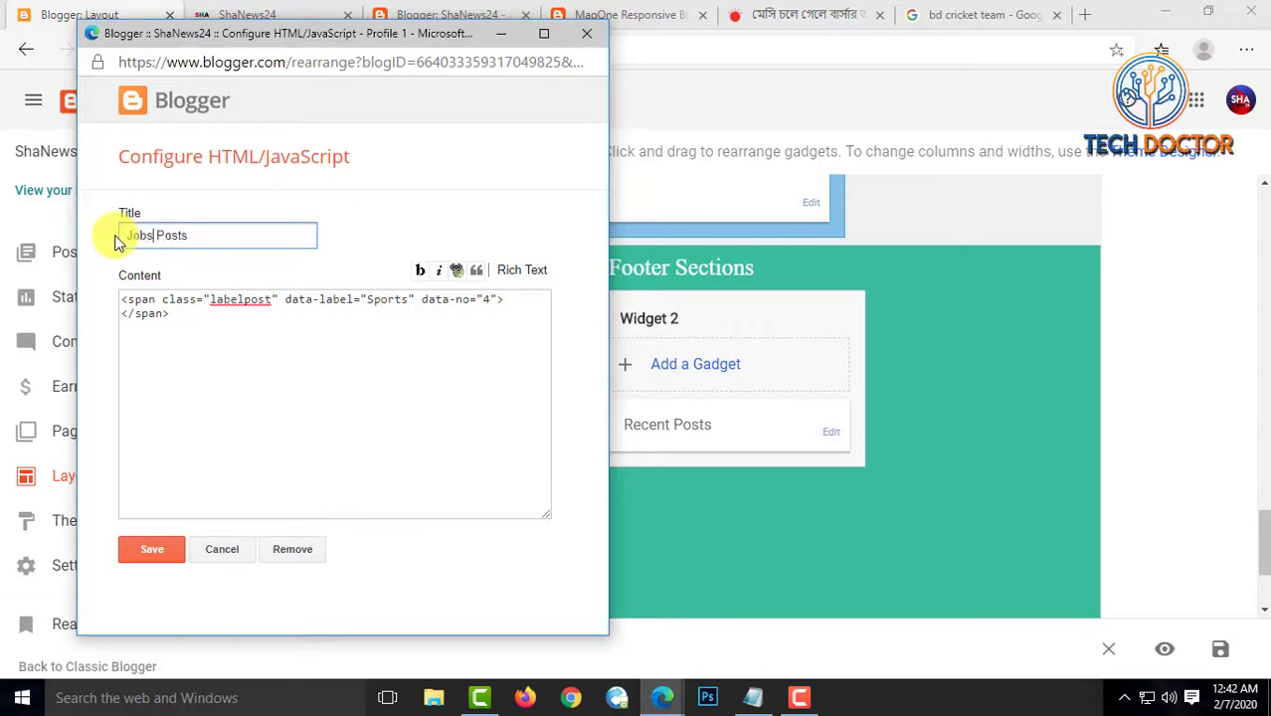
double_click(389, 302)
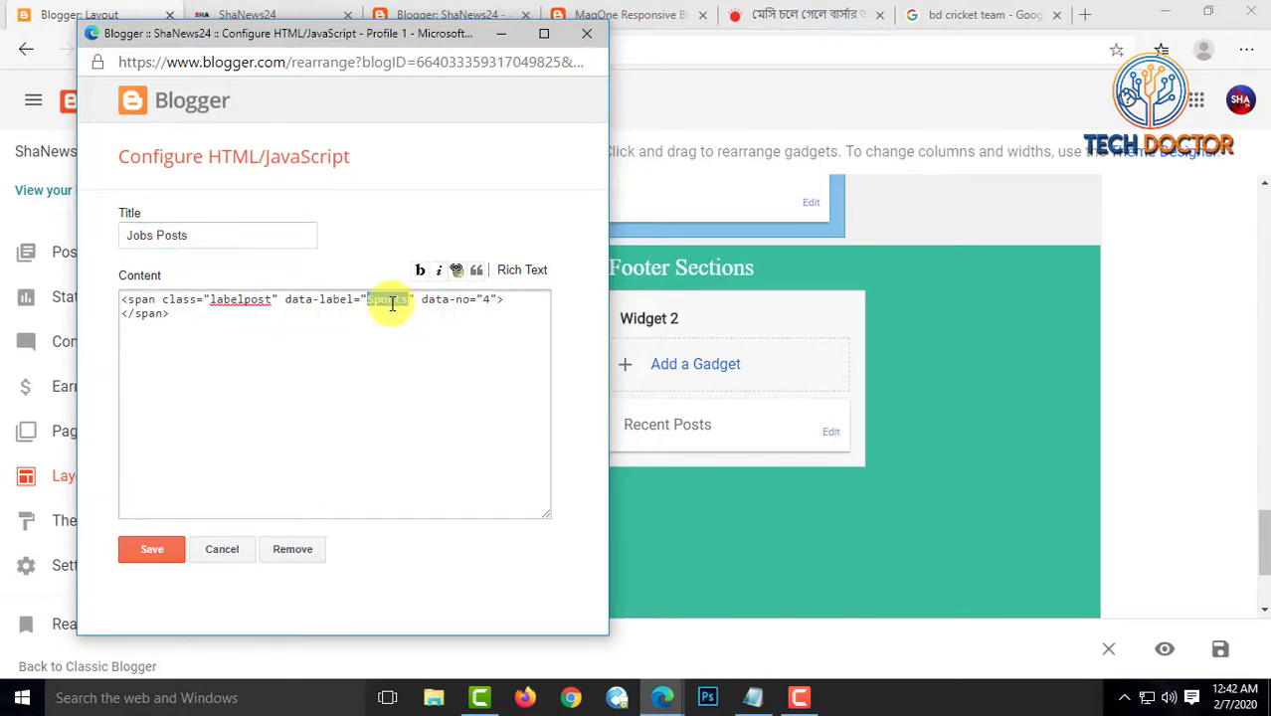
type("jobs")
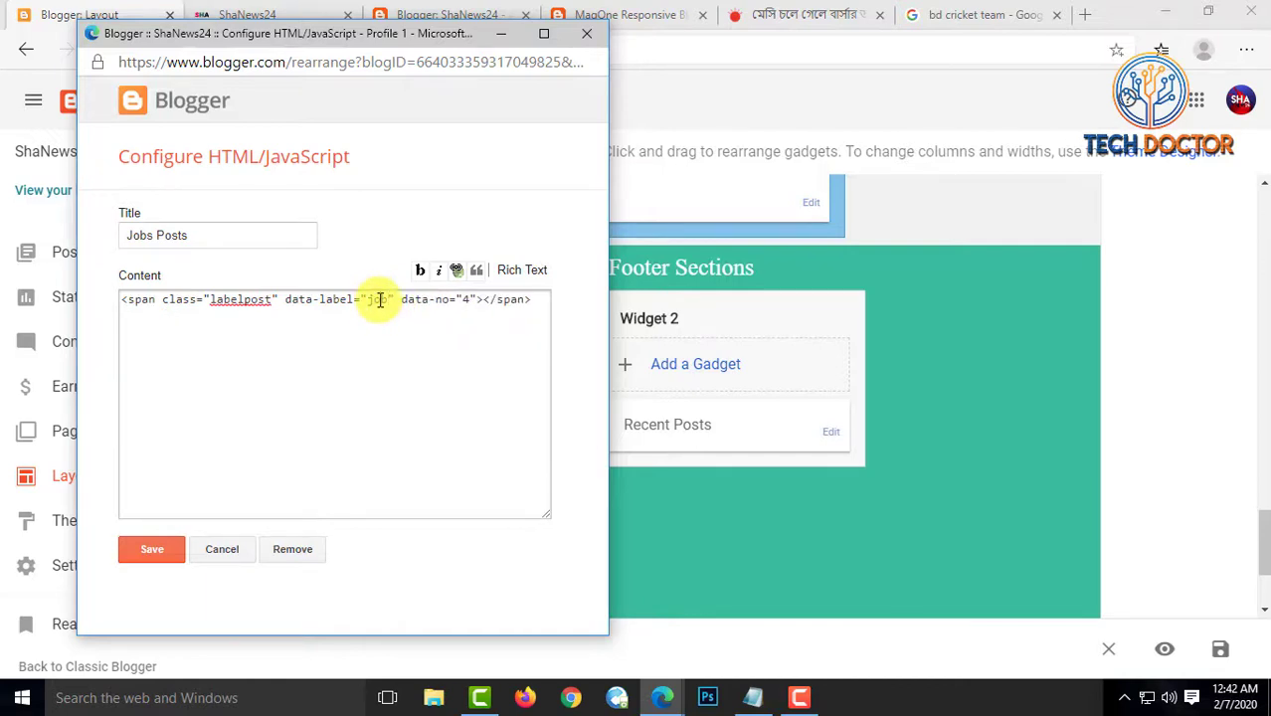
left_click(159, 553)
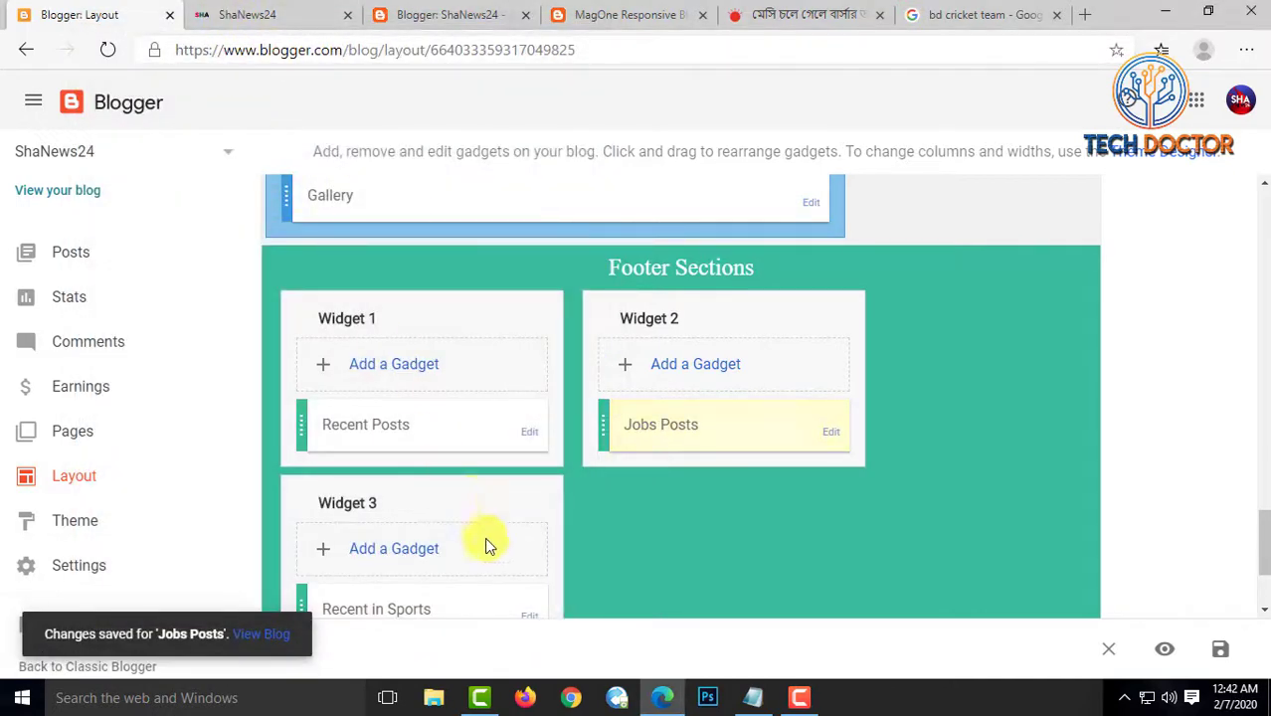
Replace the Widget 3 gadget's content with the copied label code using label "tech", retitle it "Recent in Tech", and save
scroll(507, 497, "down", 2)
left_click(532, 438)
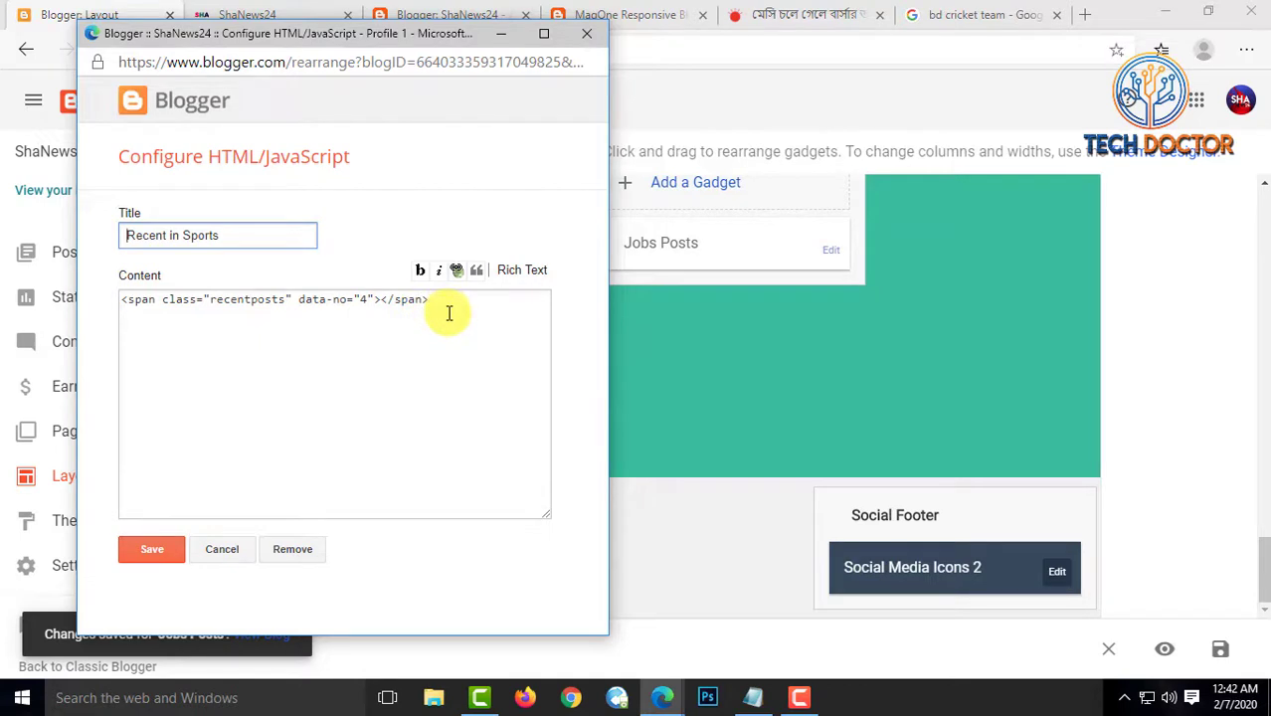
left_click_drag(448, 313, 100, 312)
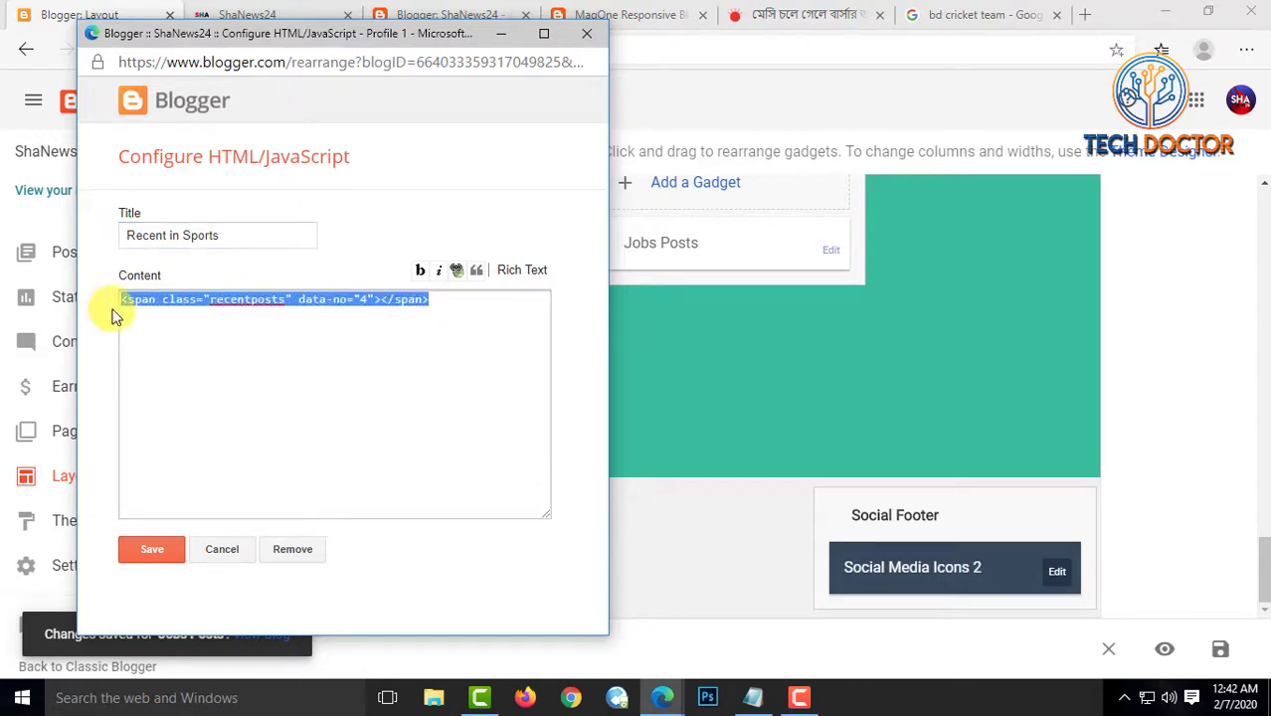
key("ctrl+v")
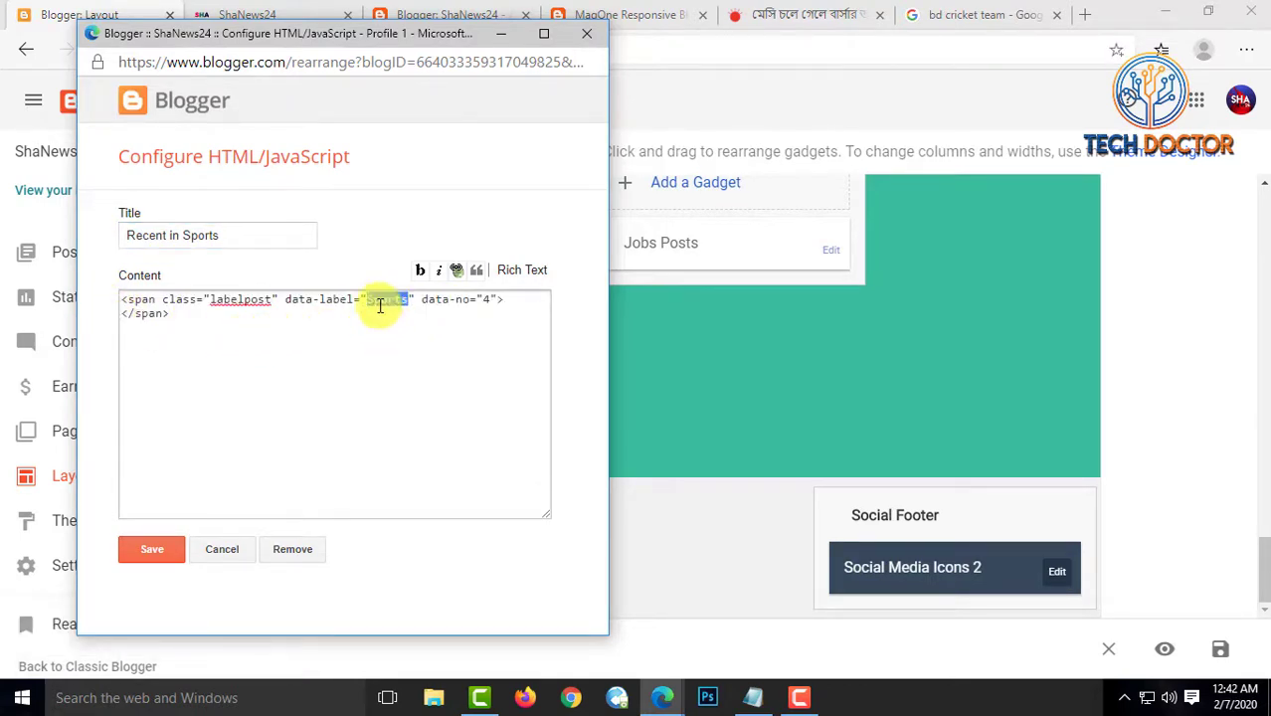
type("to")
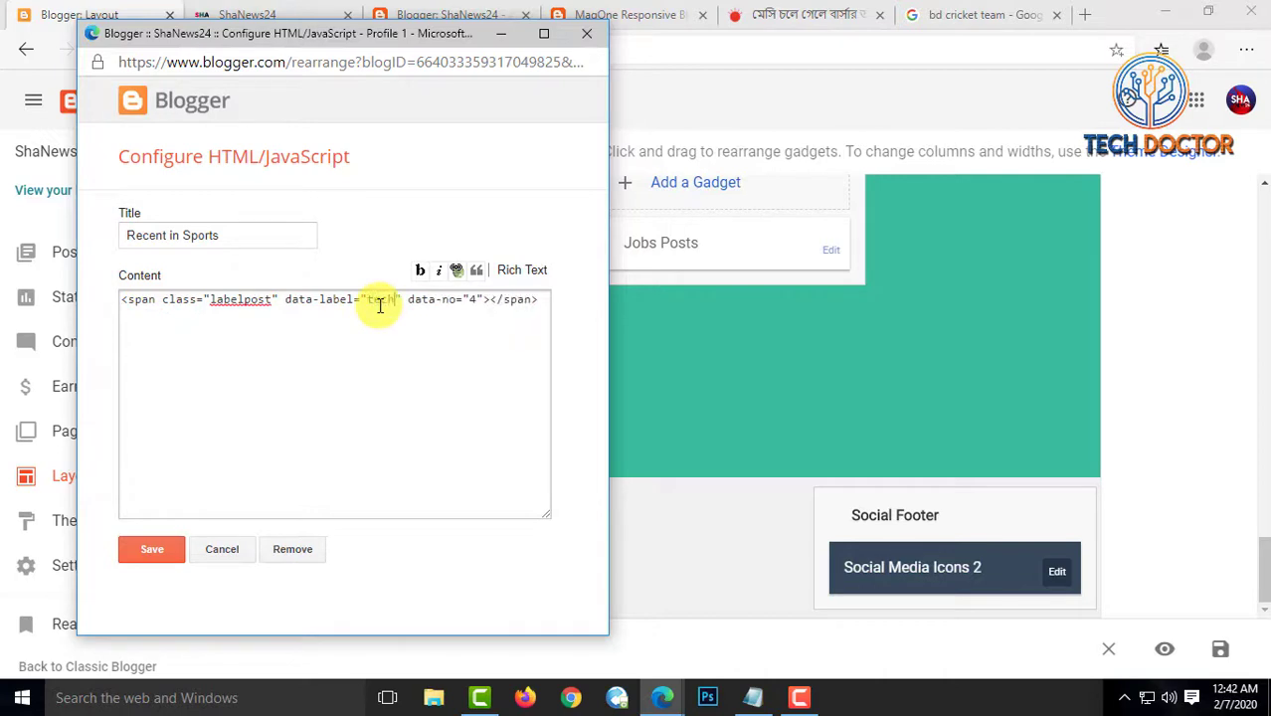
type("ch")
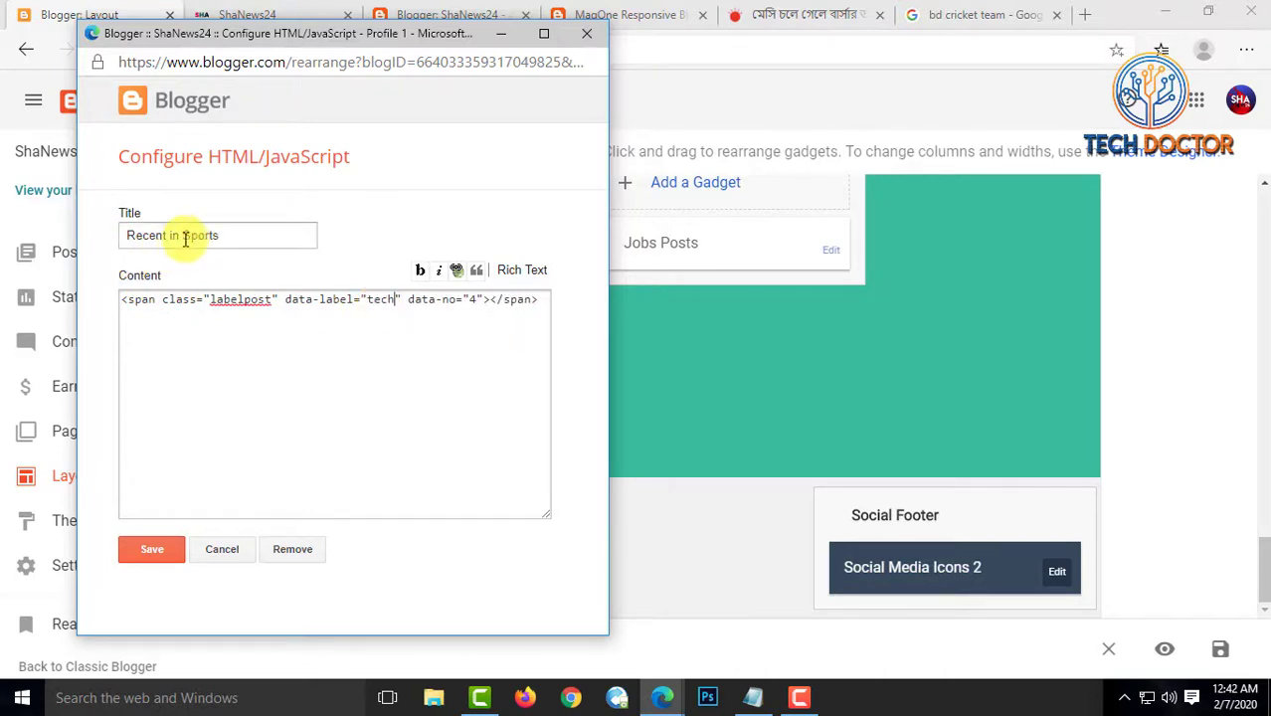
left_click_drag(215, 236, 184, 240)
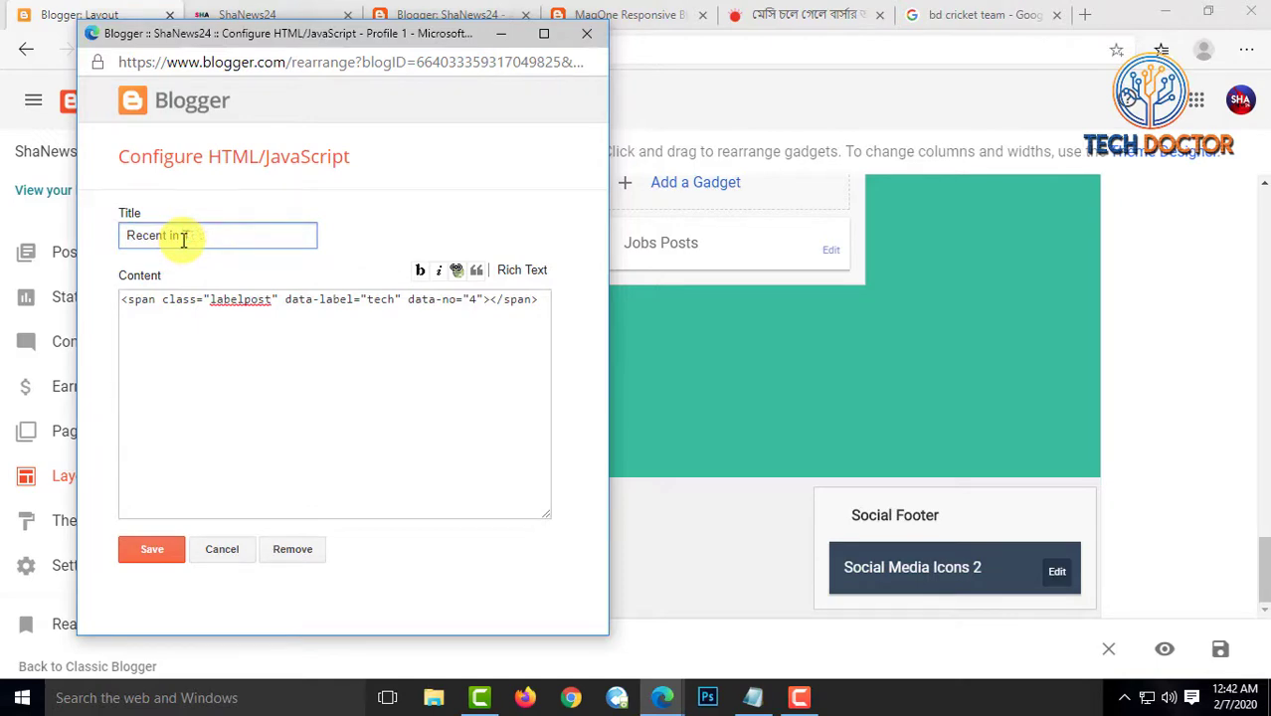
left_click(172, 548)
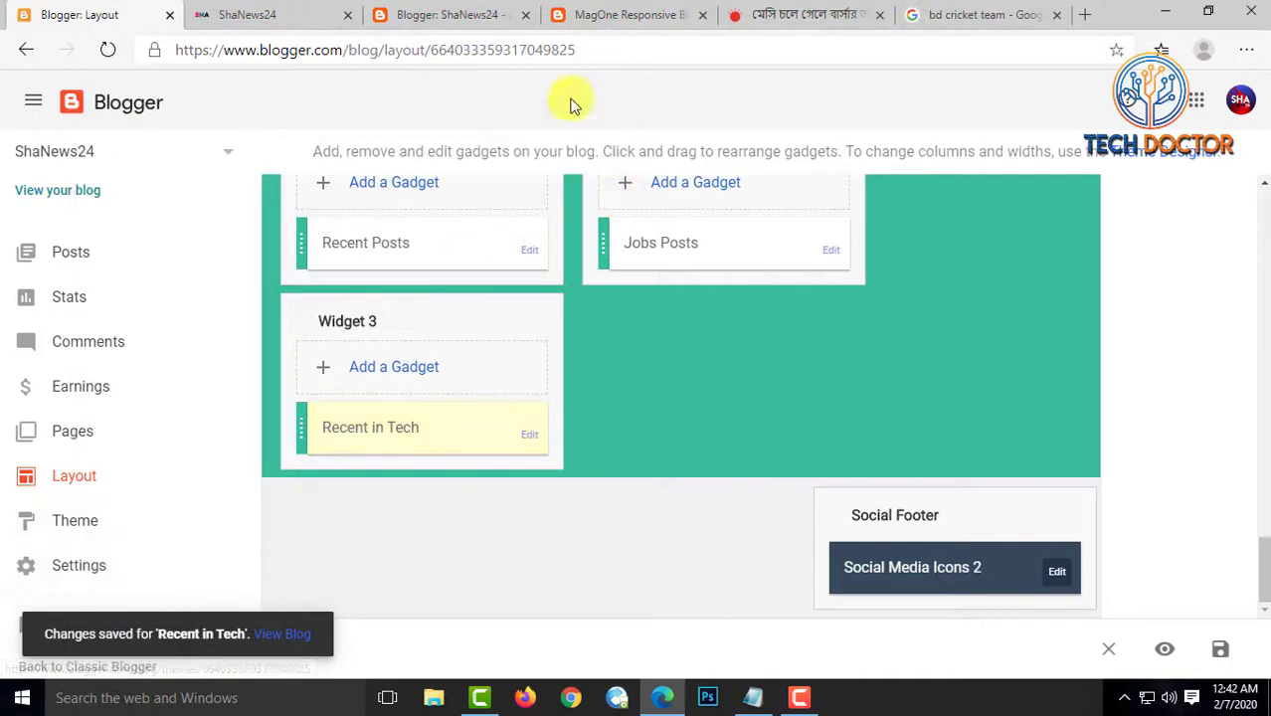
Reload the ShaNews24 blog and check the titles and posts of the three footer columns
left_click(269, 12)
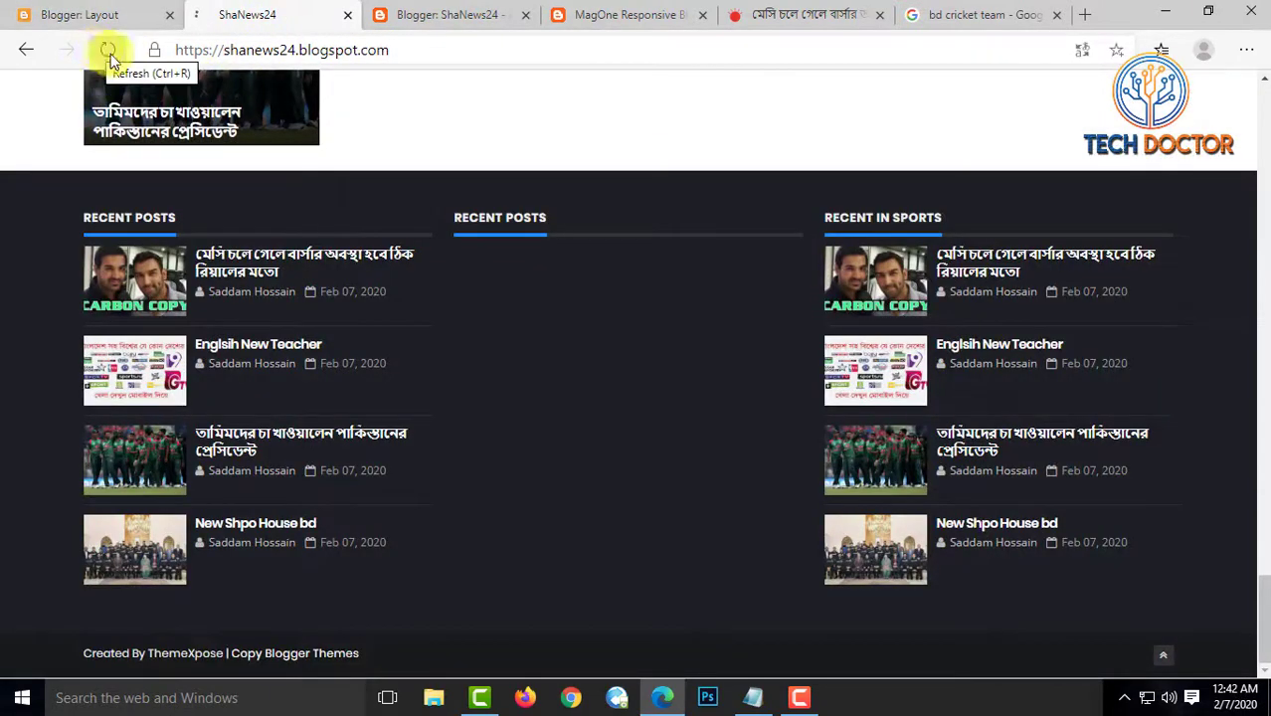
left_click(105, 50)
scroll(1015, 335, "down", 15)
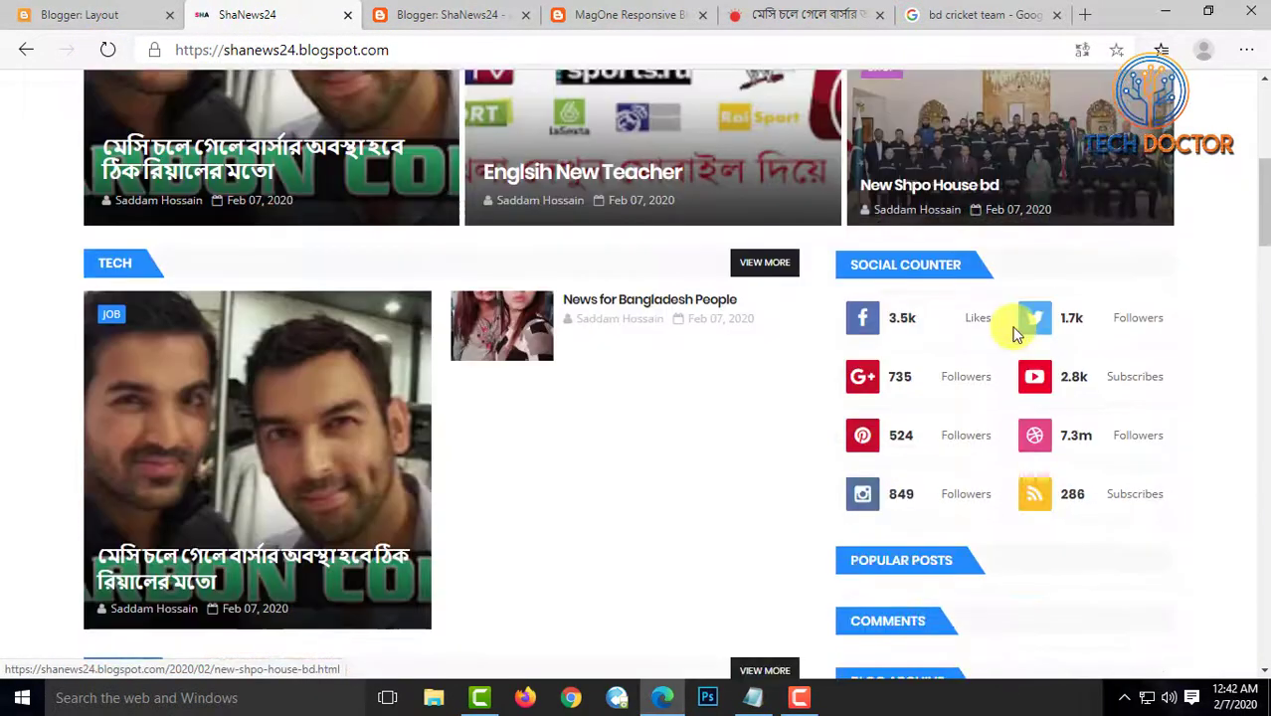
scroll(1015, 340, "down", 20)
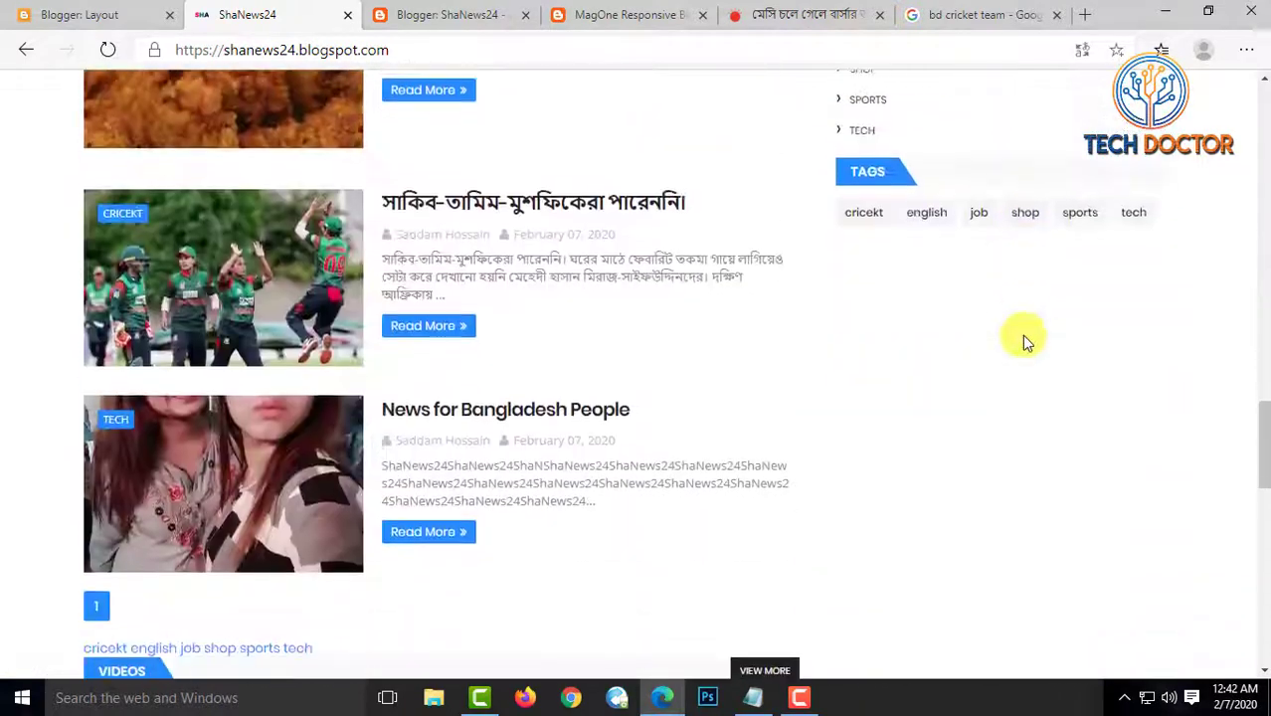
scroll(995, 368, "down", 1)
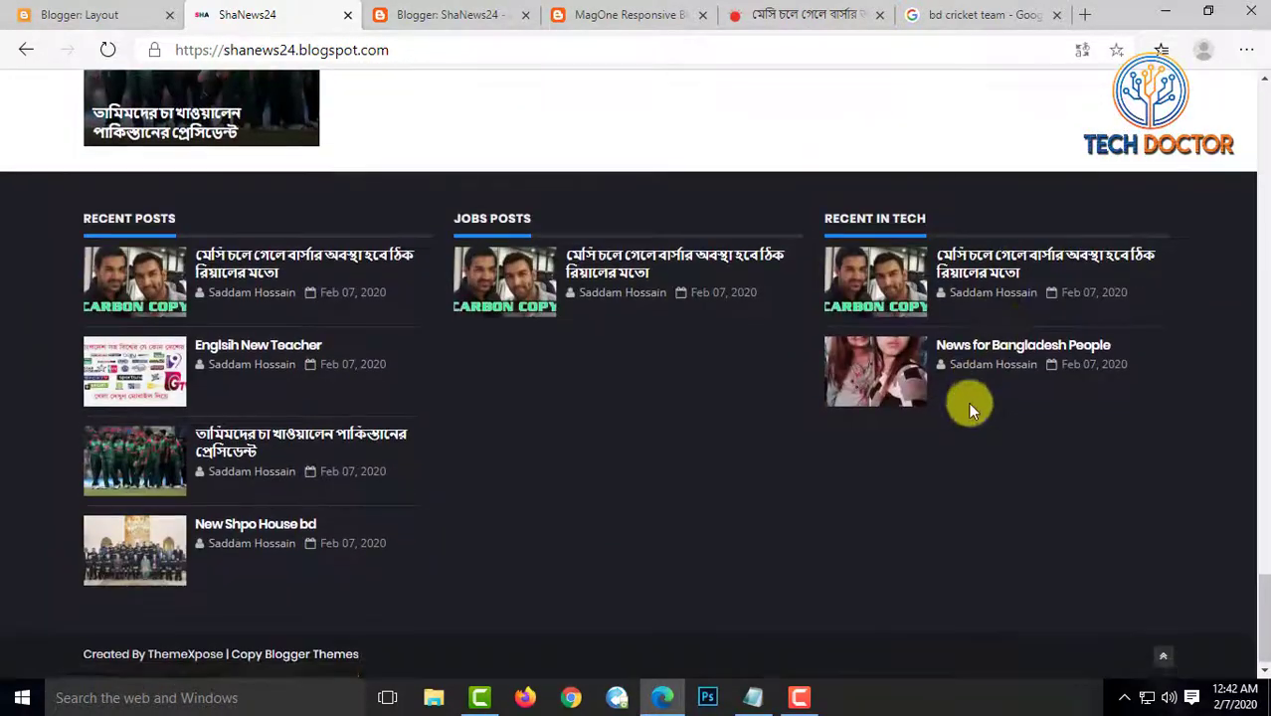
left_click_drag(829, 216, 947, 224)
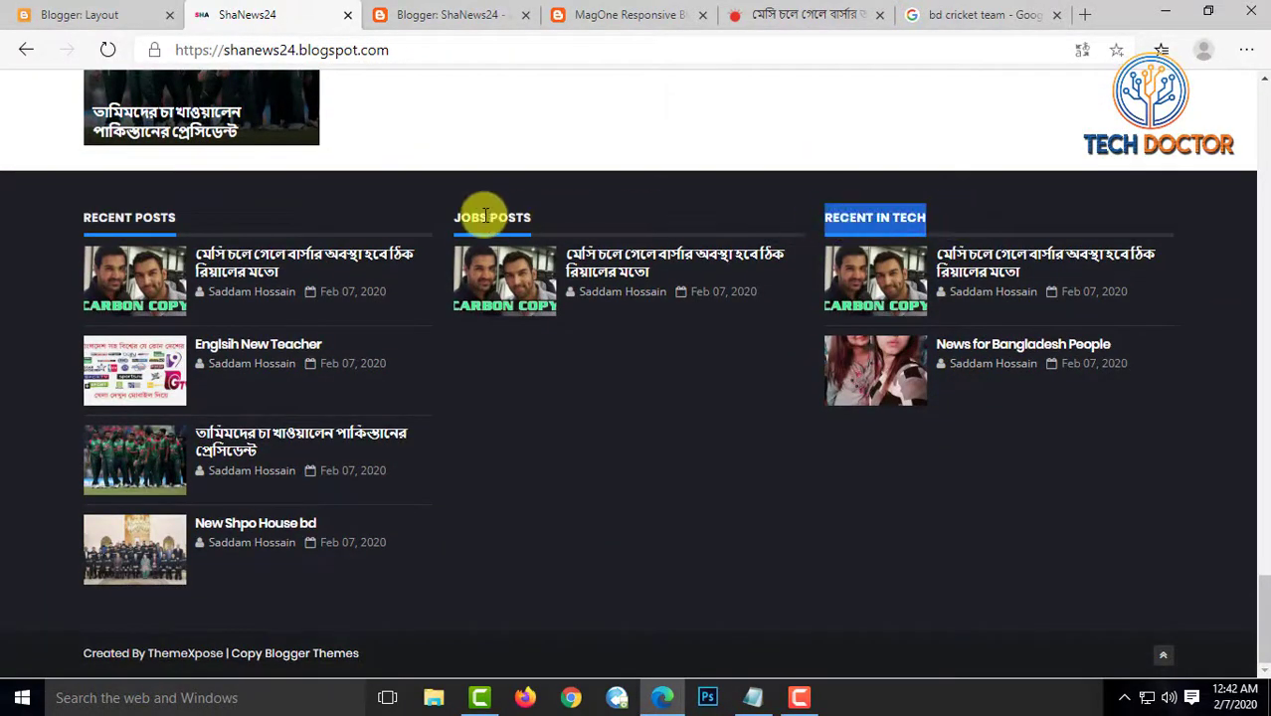
left_click_drag(455, 217, 536, 221)
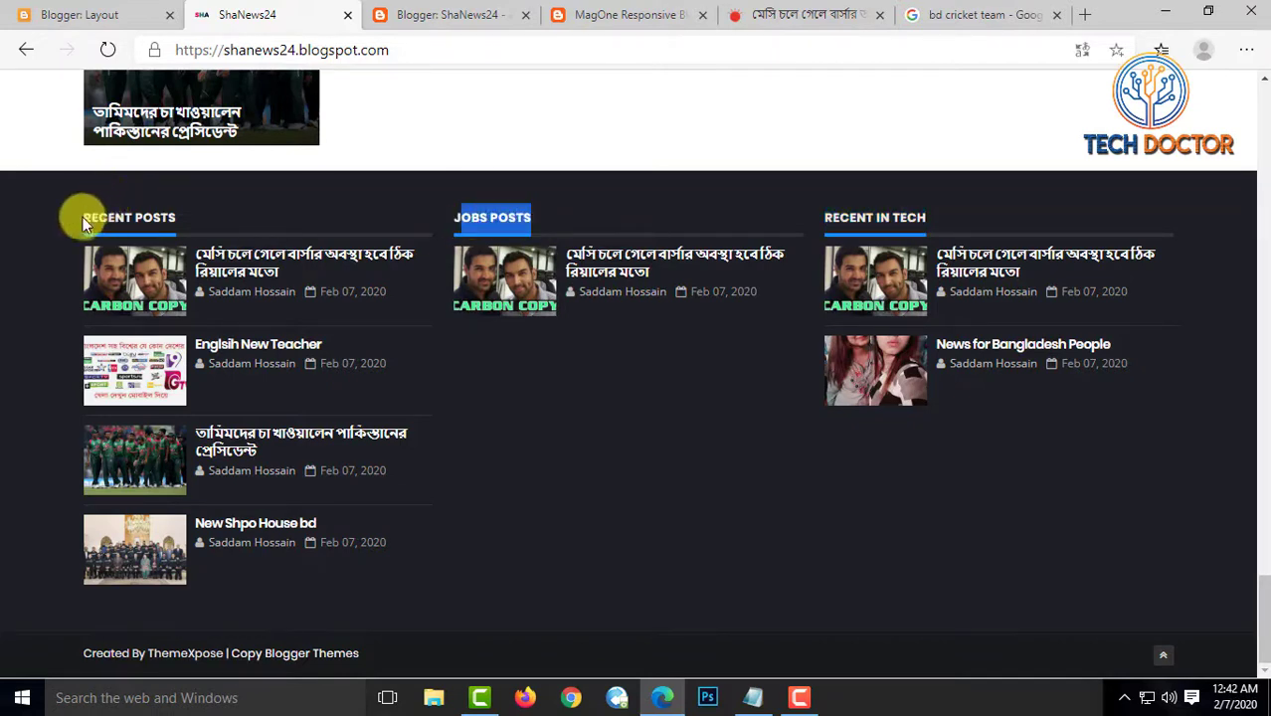
left_click_drag(82, 217, 178, 217)
left_click(570, 402)
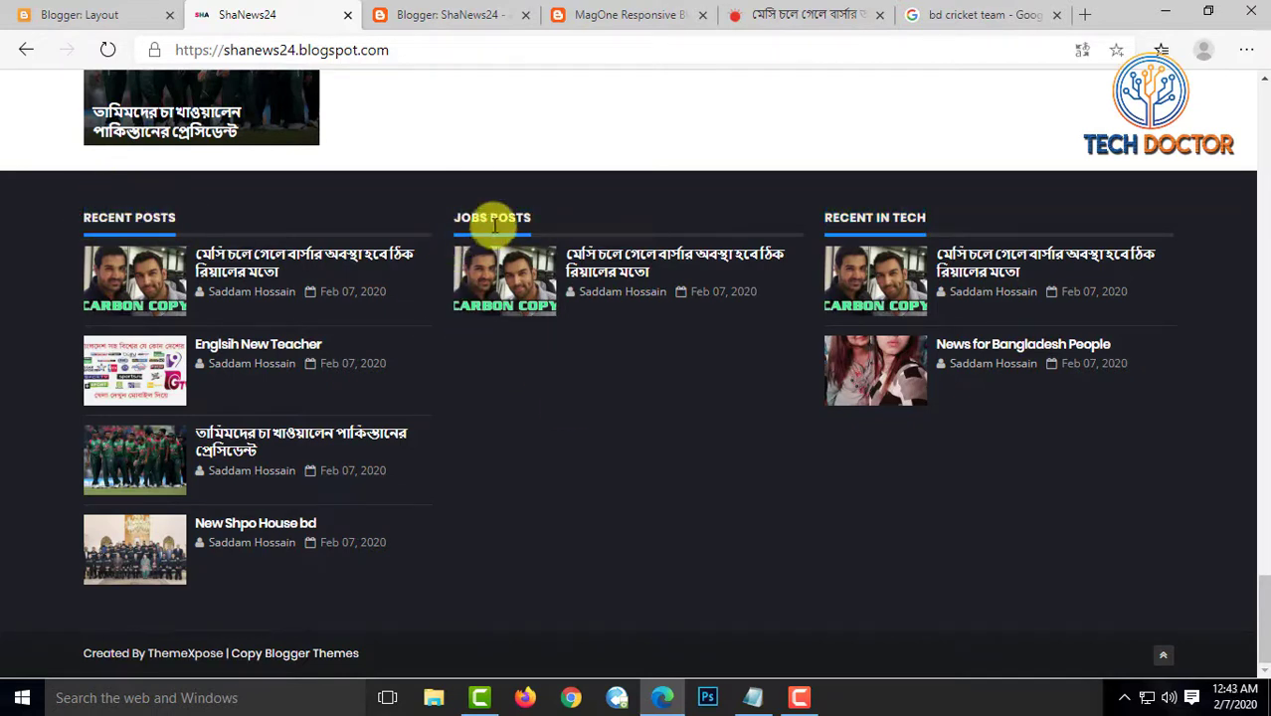
left_click_drag(455, 207, 753, 229)
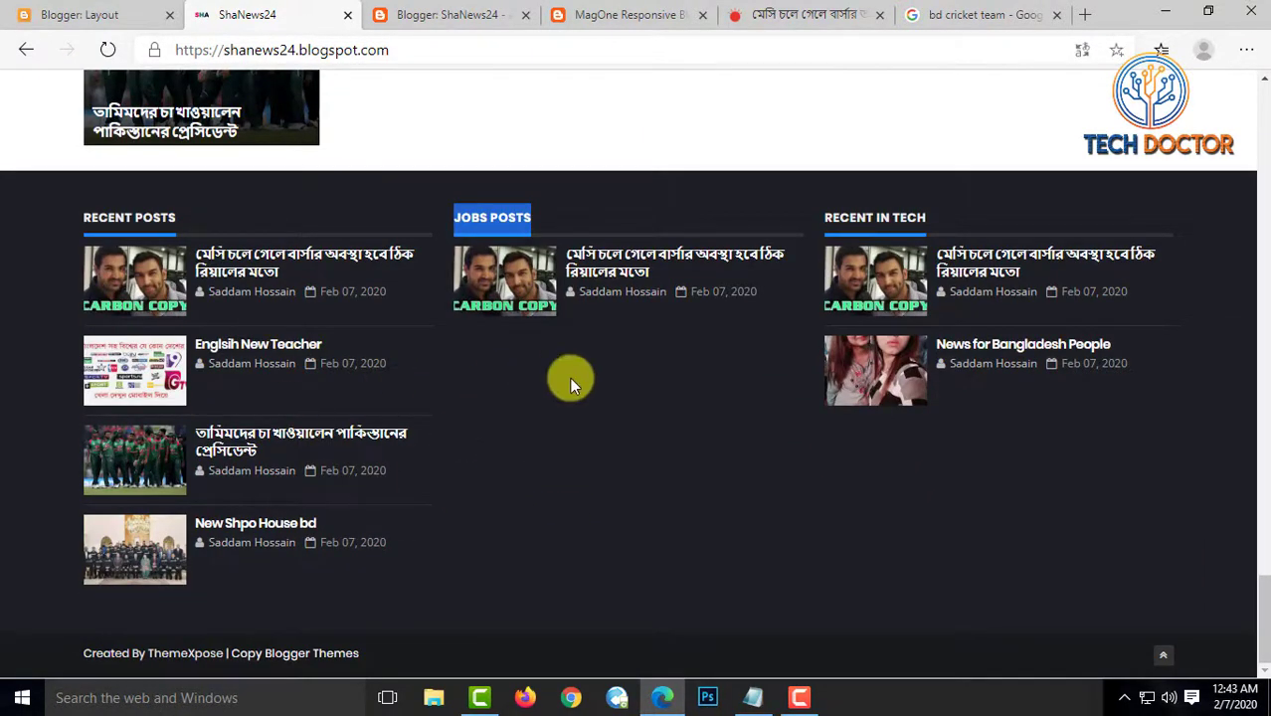
Look over the blog's sections above the footer, then return to the page's beginning and review the featured area
scroll(640, 456, "up", 9)
scroll(657, 461, "down", 4)
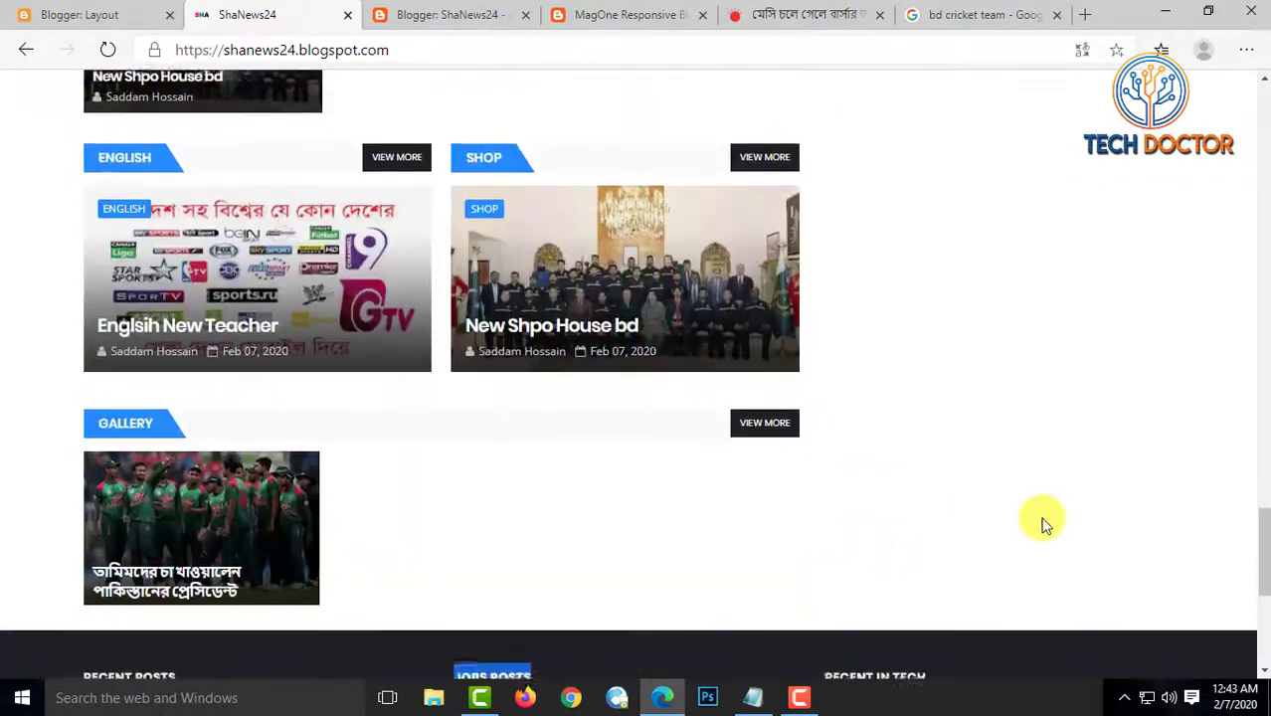
scroll(1044, 522, "down", 5)
left_click(1164, 659)
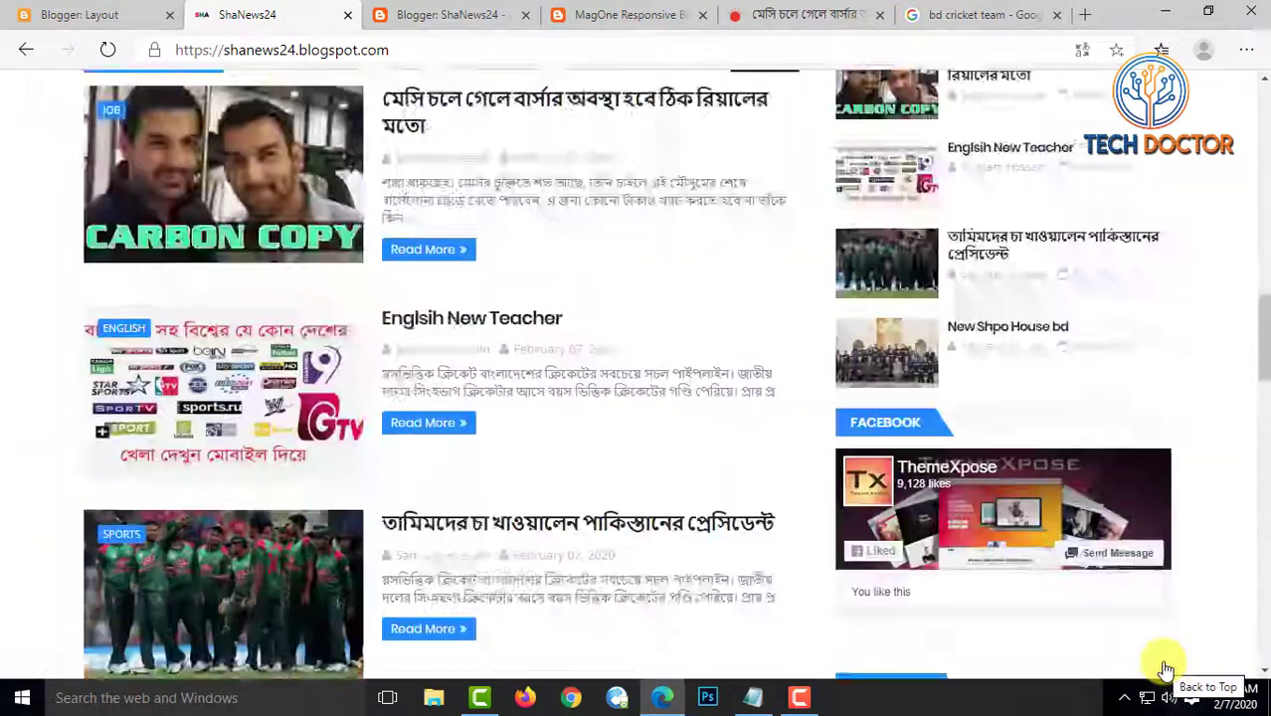
scroll(1088, 467, "down", 3)
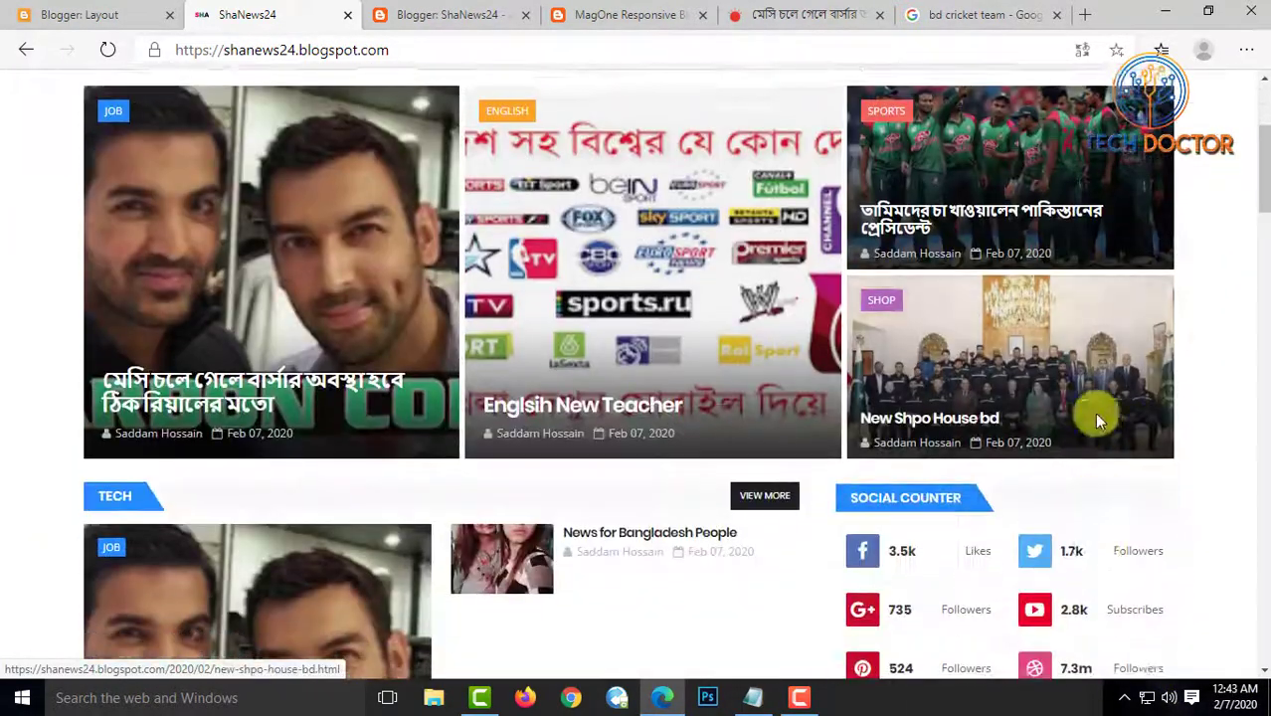
scroll(1087, 476, "down", 5)
Add a link named "facebook.com" with the channel's Facebook page URL to the Social Media Icons 2 gadget in the Social Footer
left_click(93, 14)
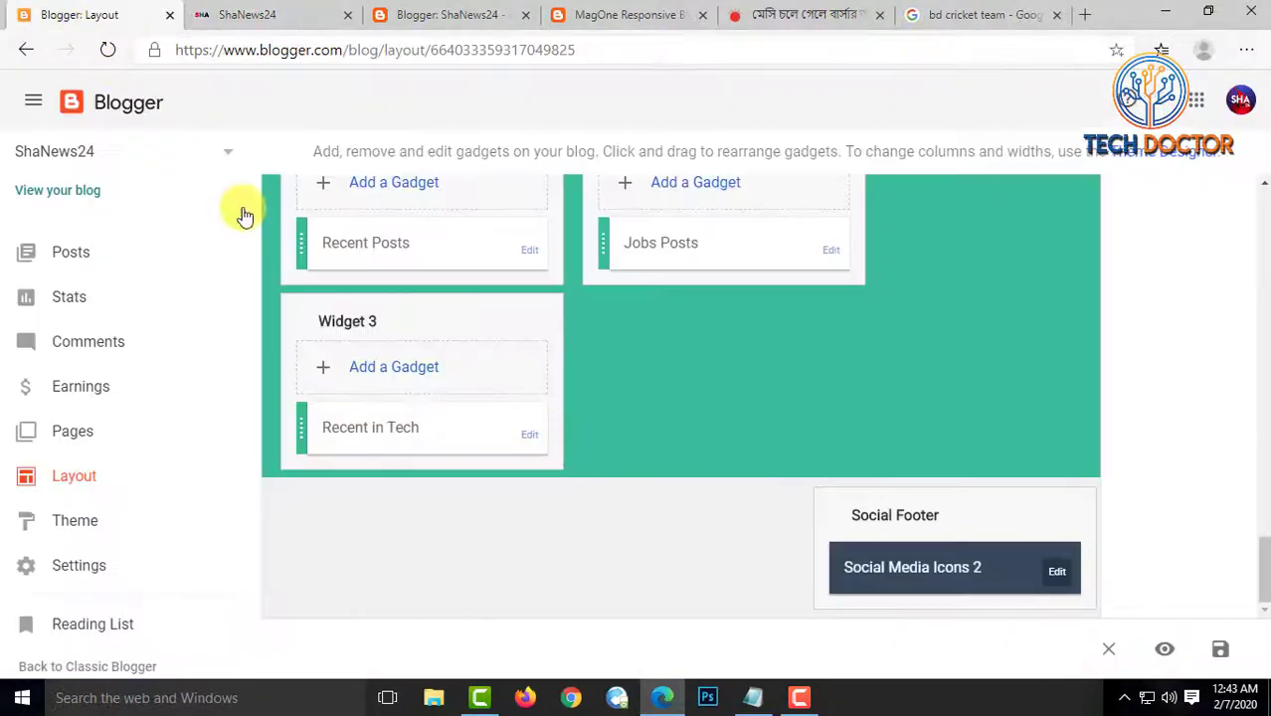
left_click(1053, 576)
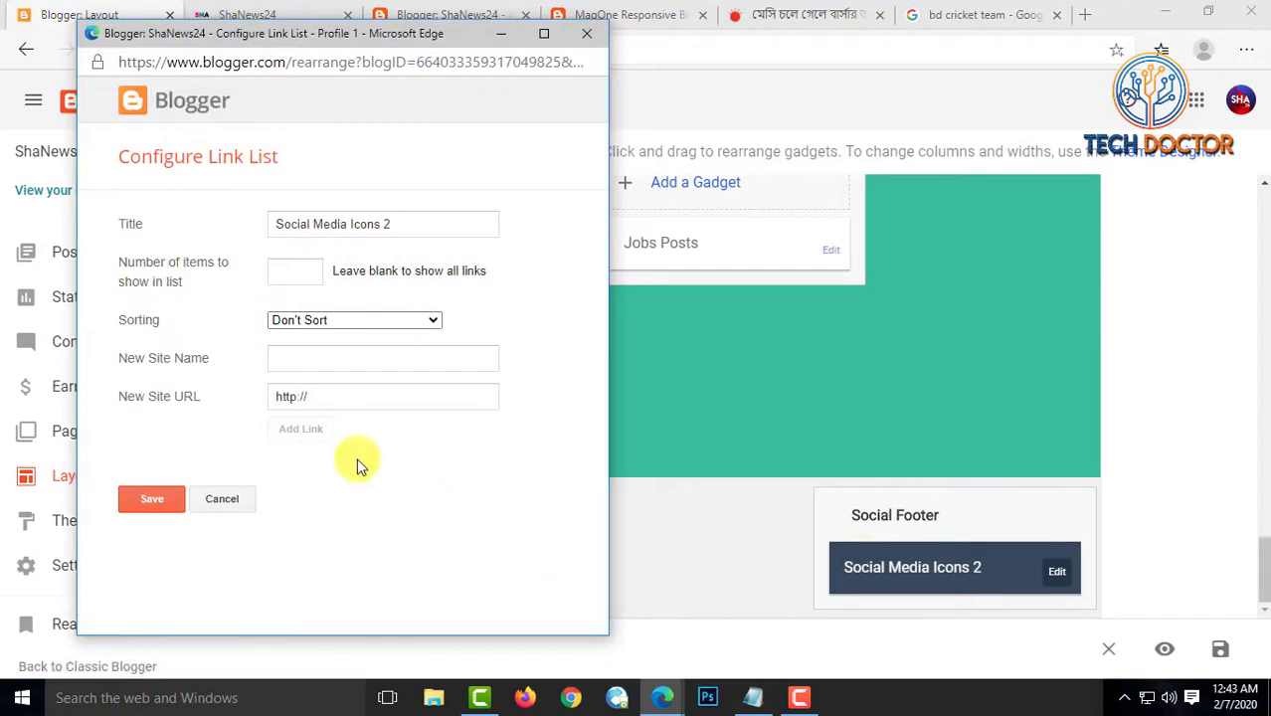
left_click(308, 362)
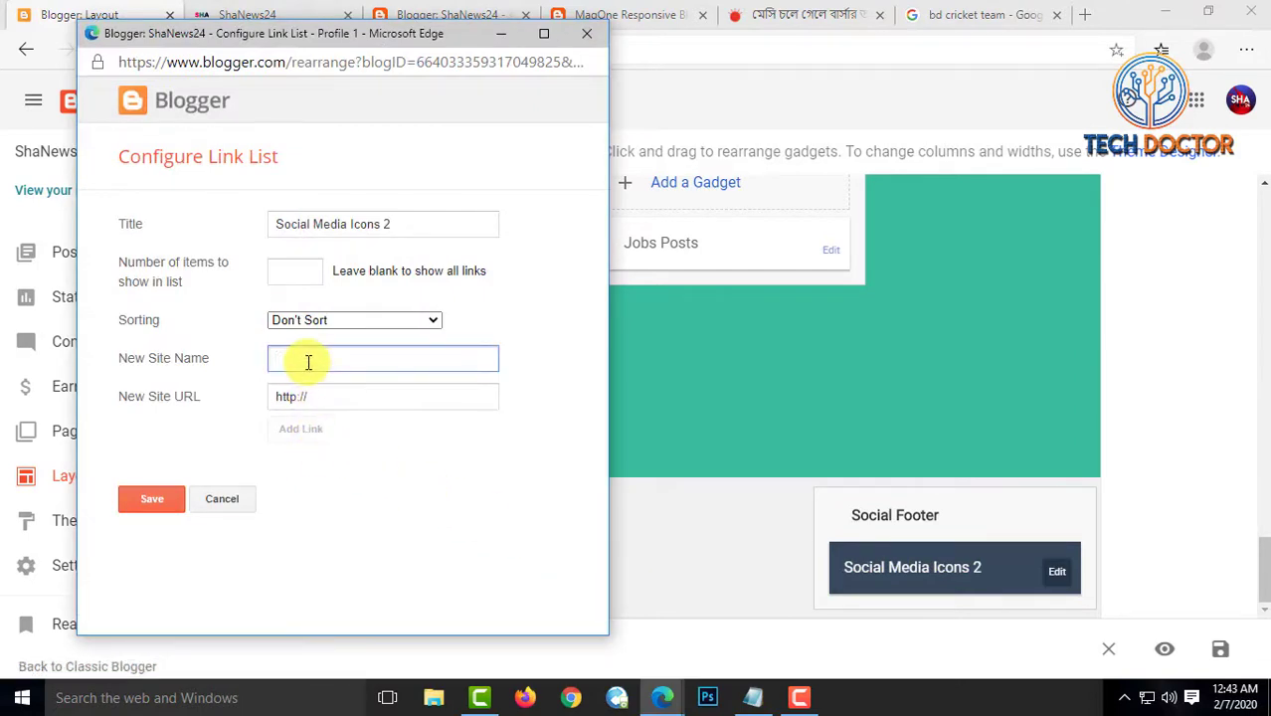
type("fa")
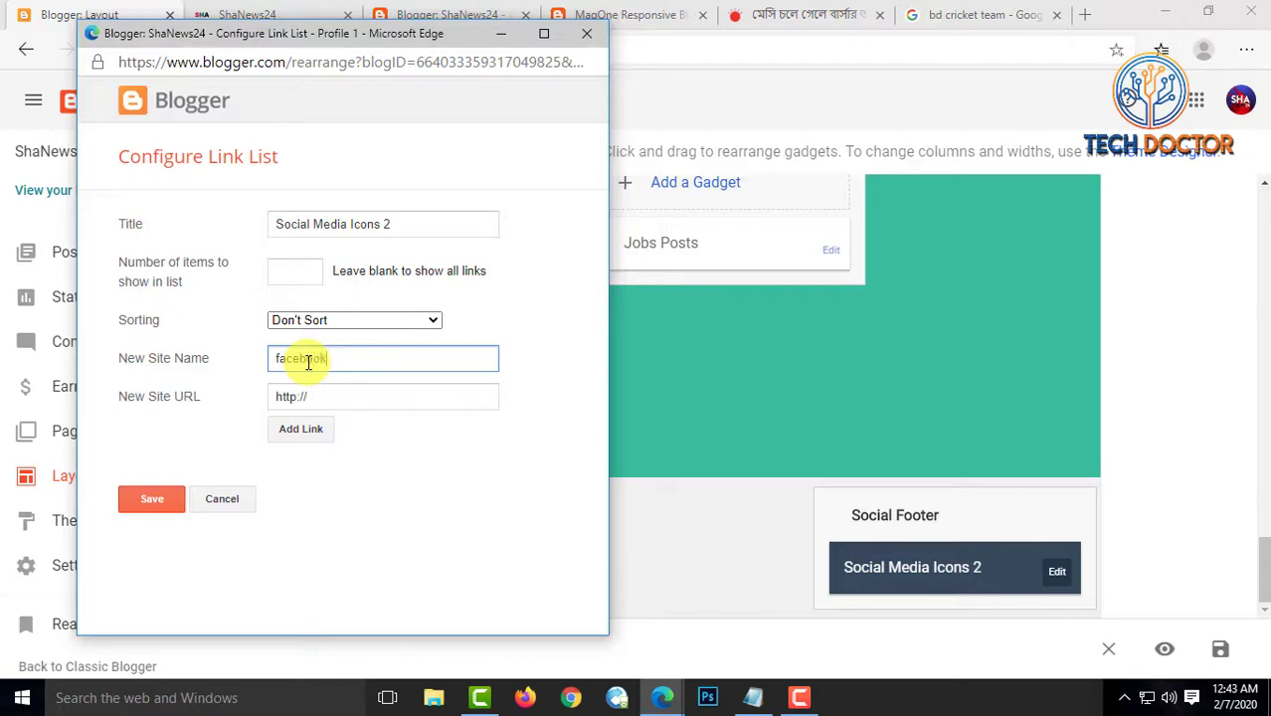
type("cebook.com")
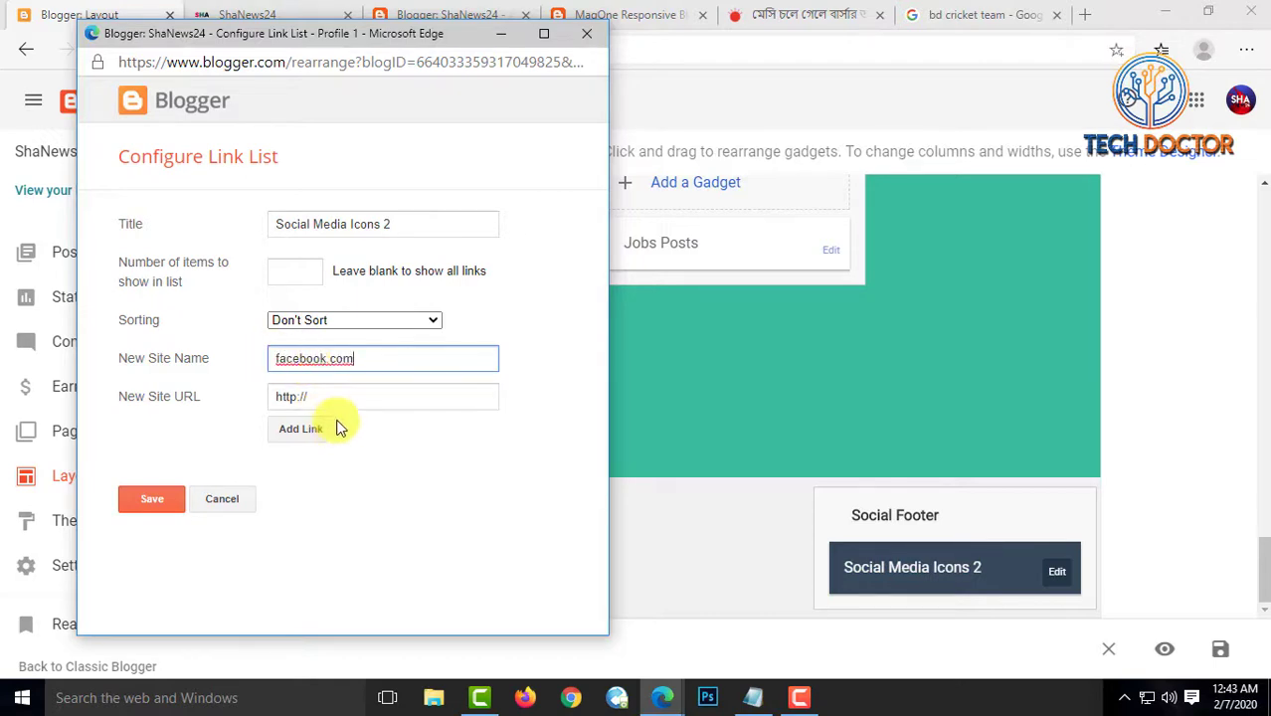
left_click(315, 396)
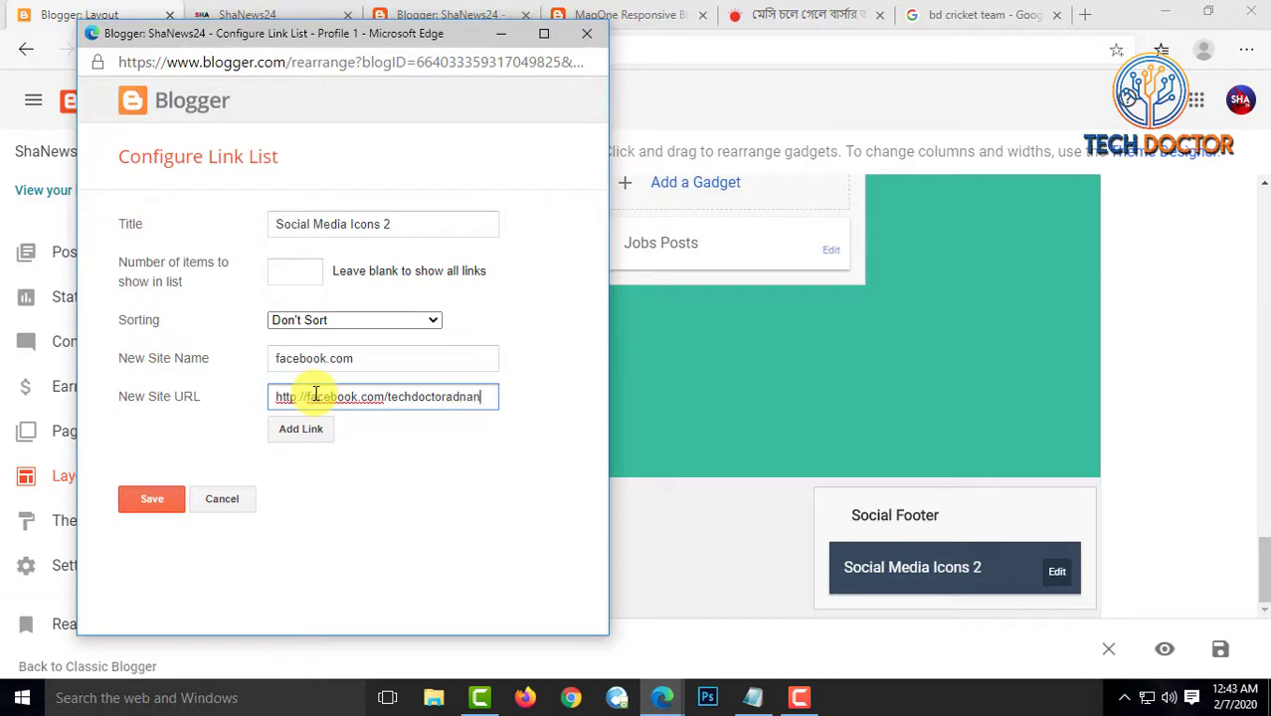
left_click(304, 432)
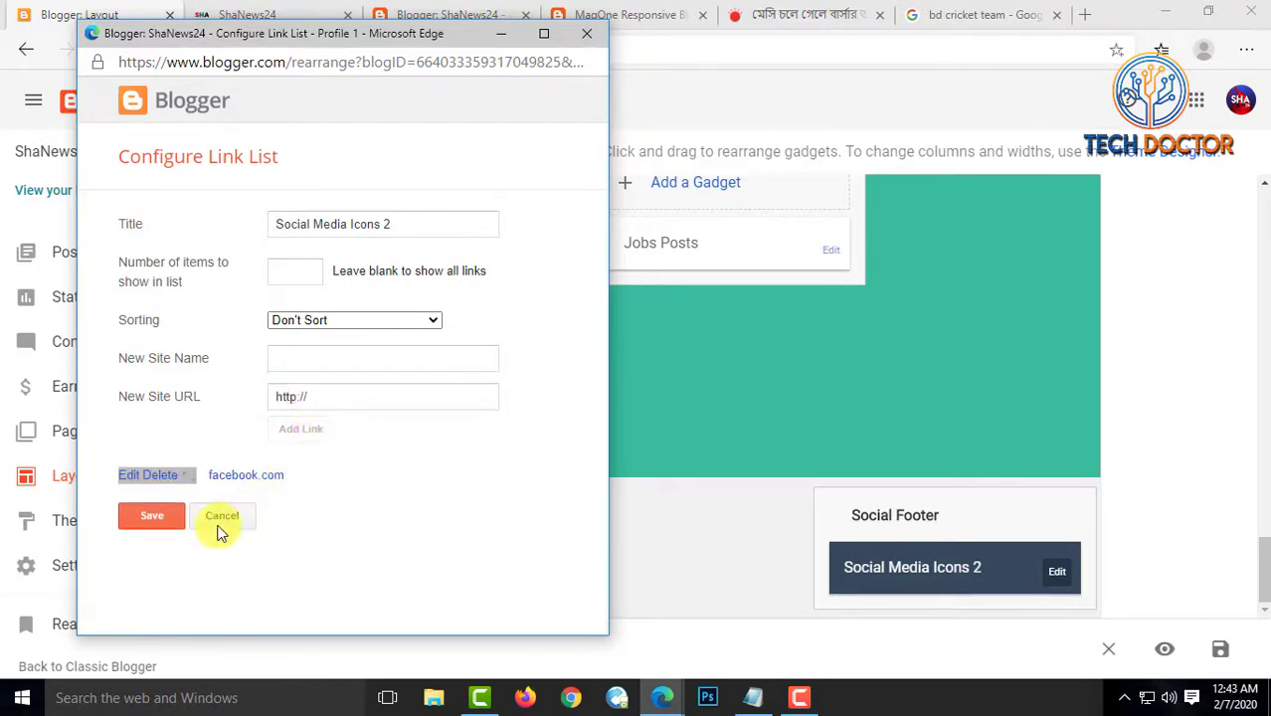
Add a link named "twitter" with the channel's Twitter profile URL to the Social Media Icons 2 gadget and save
left_click(323, 361)
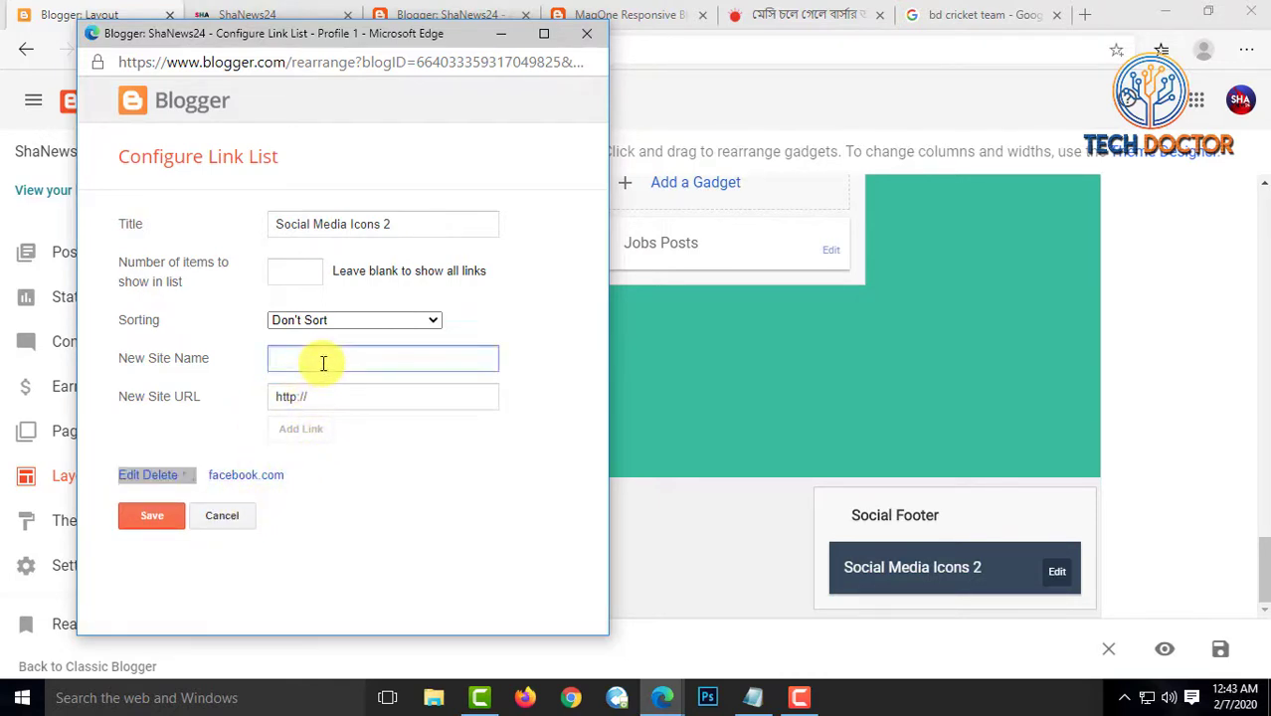
type("twitter")
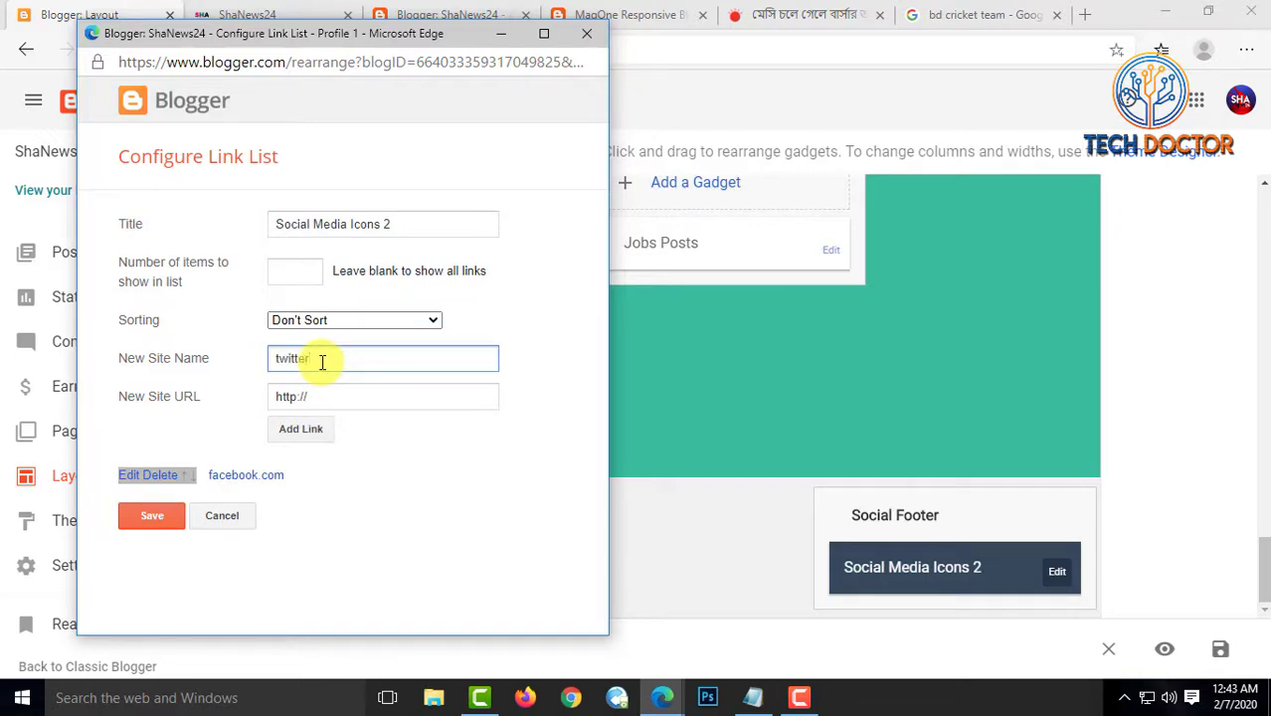
left_click(330, 386)
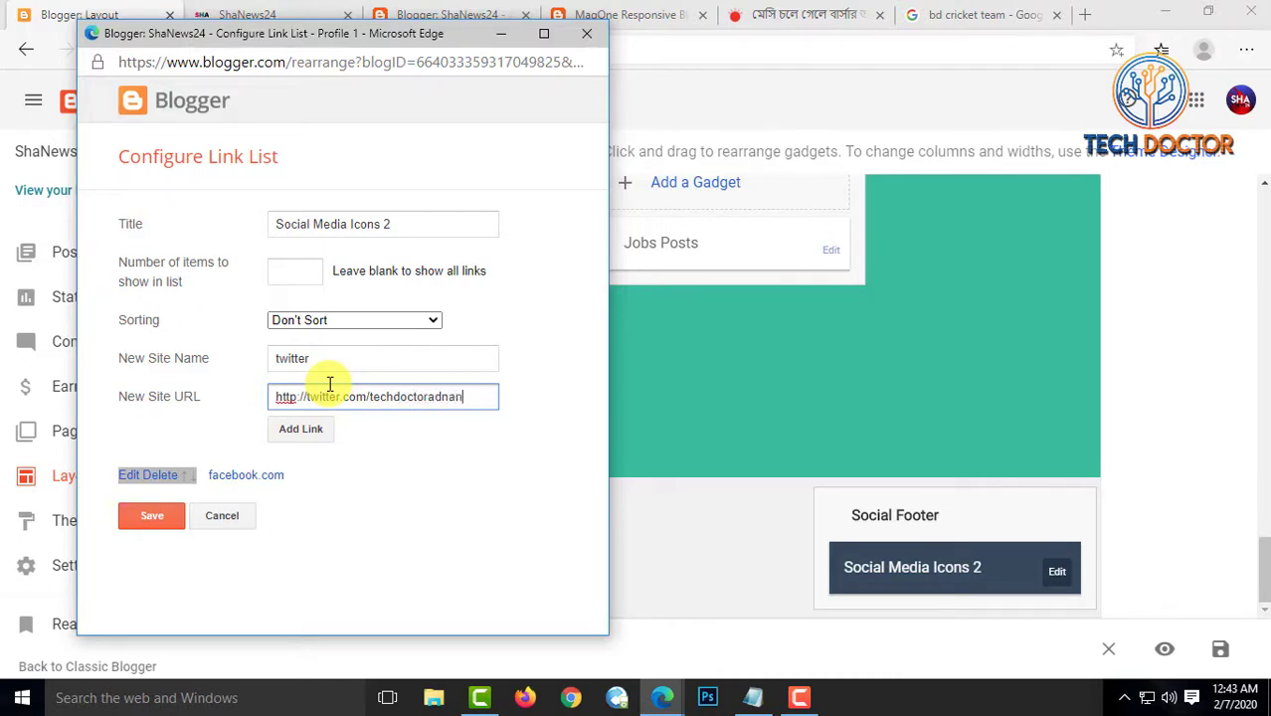
left_click(315, 427)
left_click(148, 537)
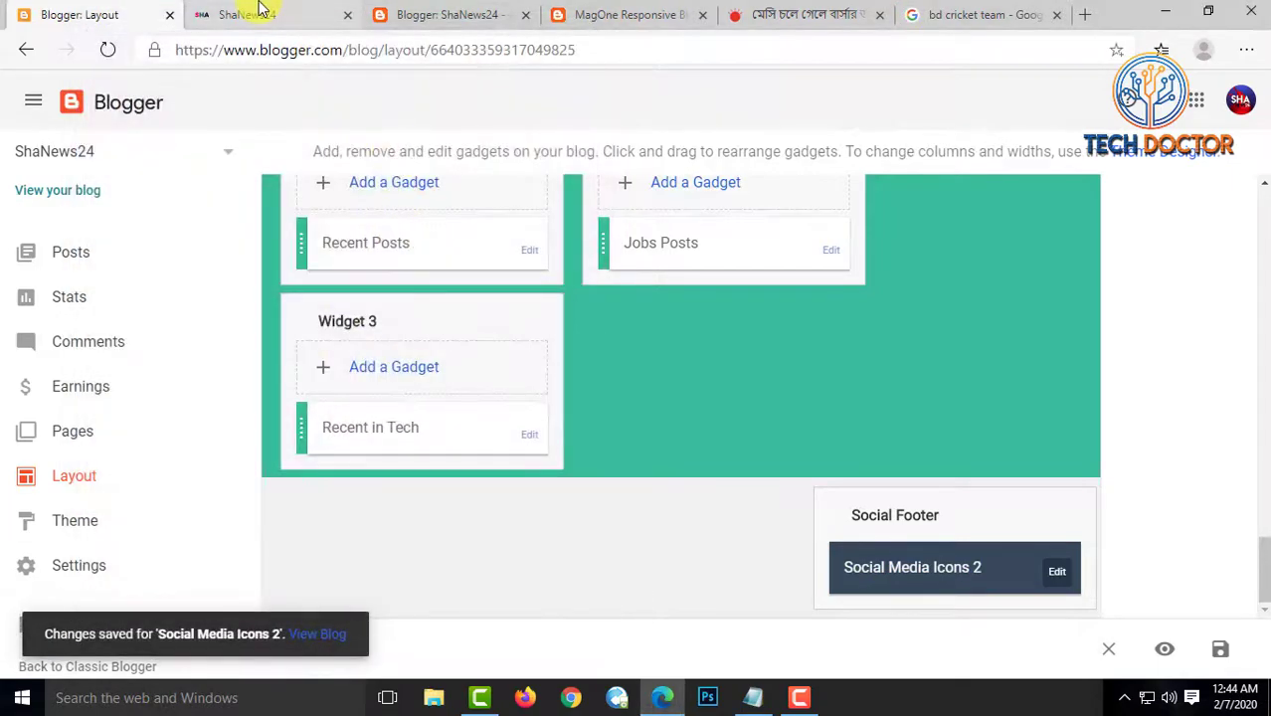
Reload the ShaNews24 blog and check the footer's social icons, then review the page up to its header and the Social Counter section
left_click(253, 14)
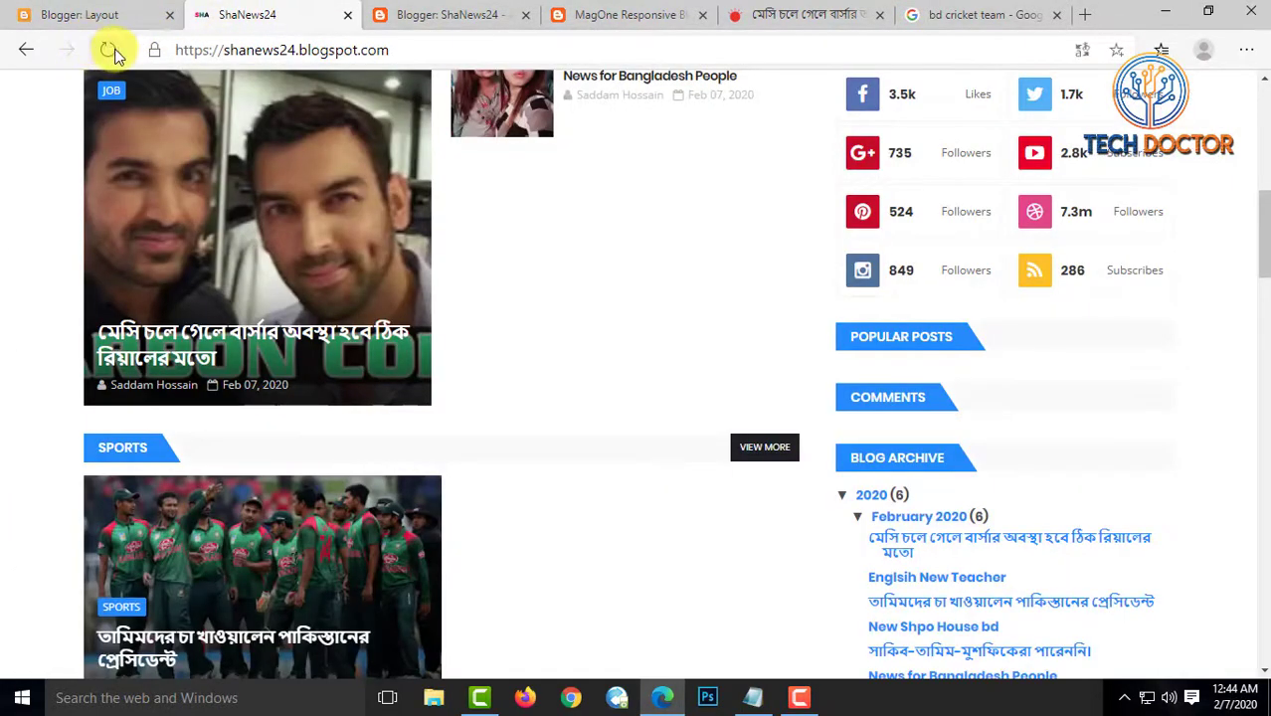
left_click(107, 50)
scroll(1133, 512, "down", 15)
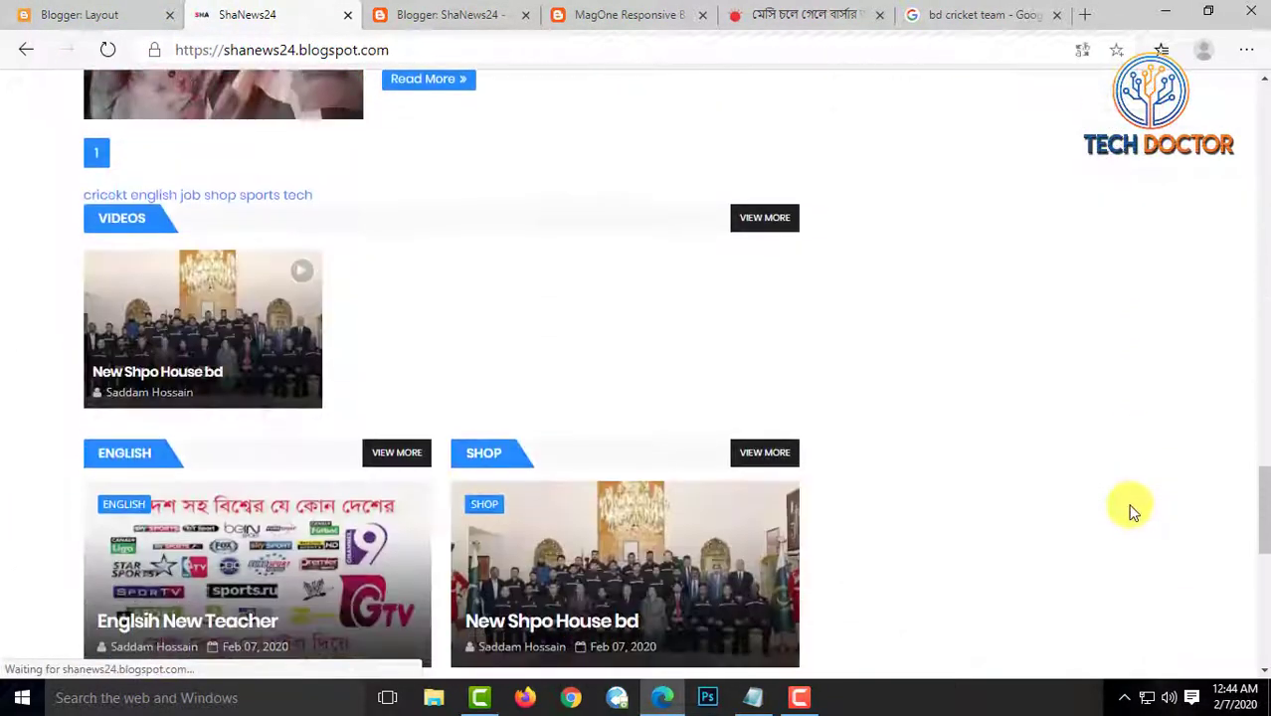
scroll(1134, 512, "down", 10)
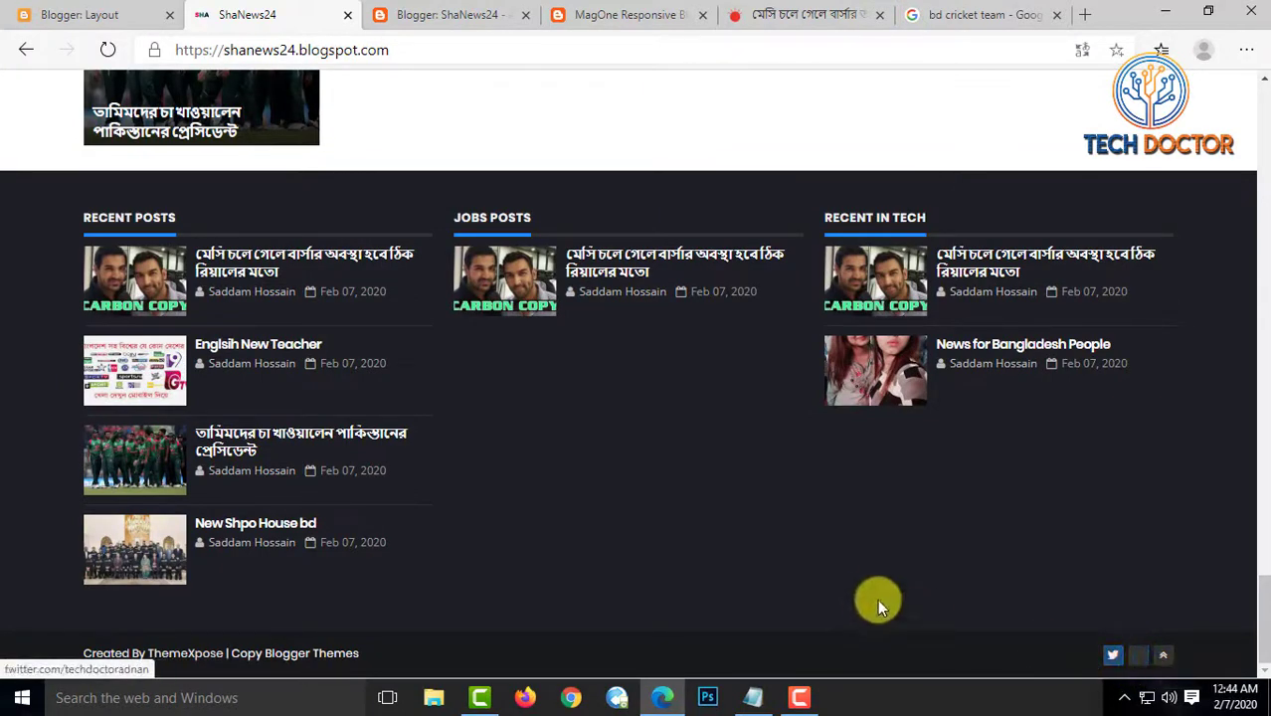
scroll(875, 587, "up", 15)
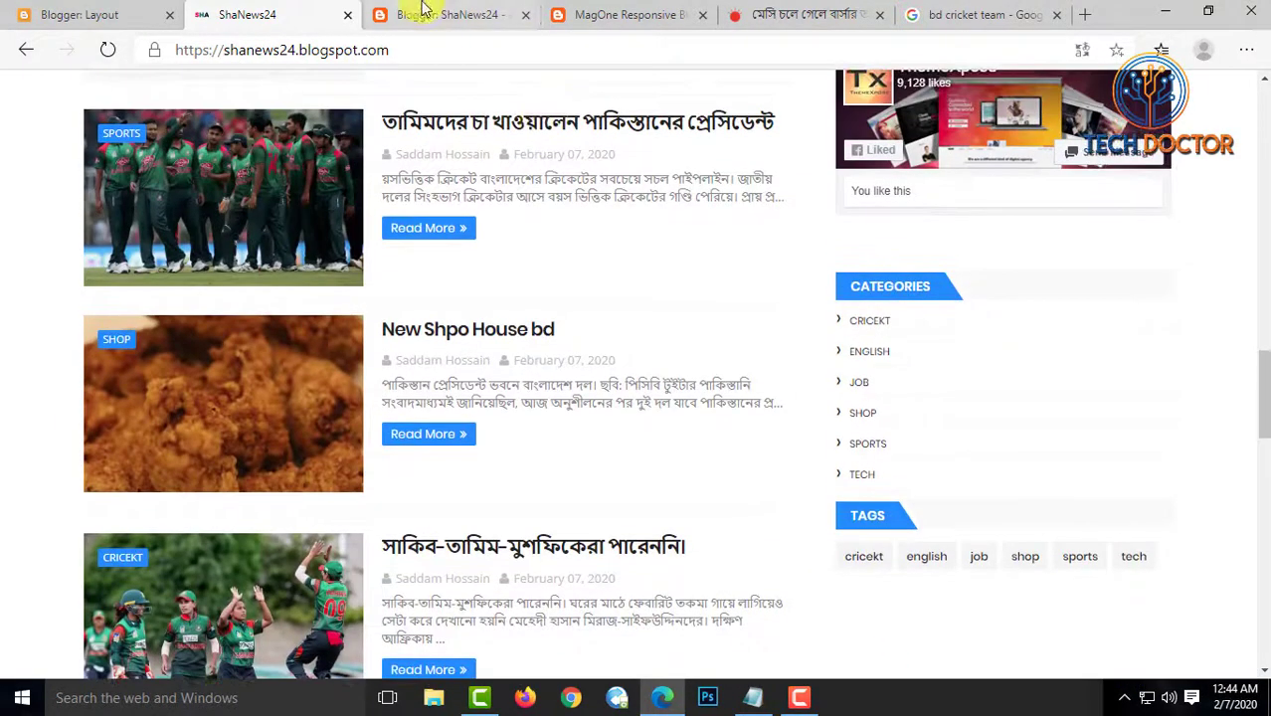
left_click(423, 11)
left_click(233, 12)
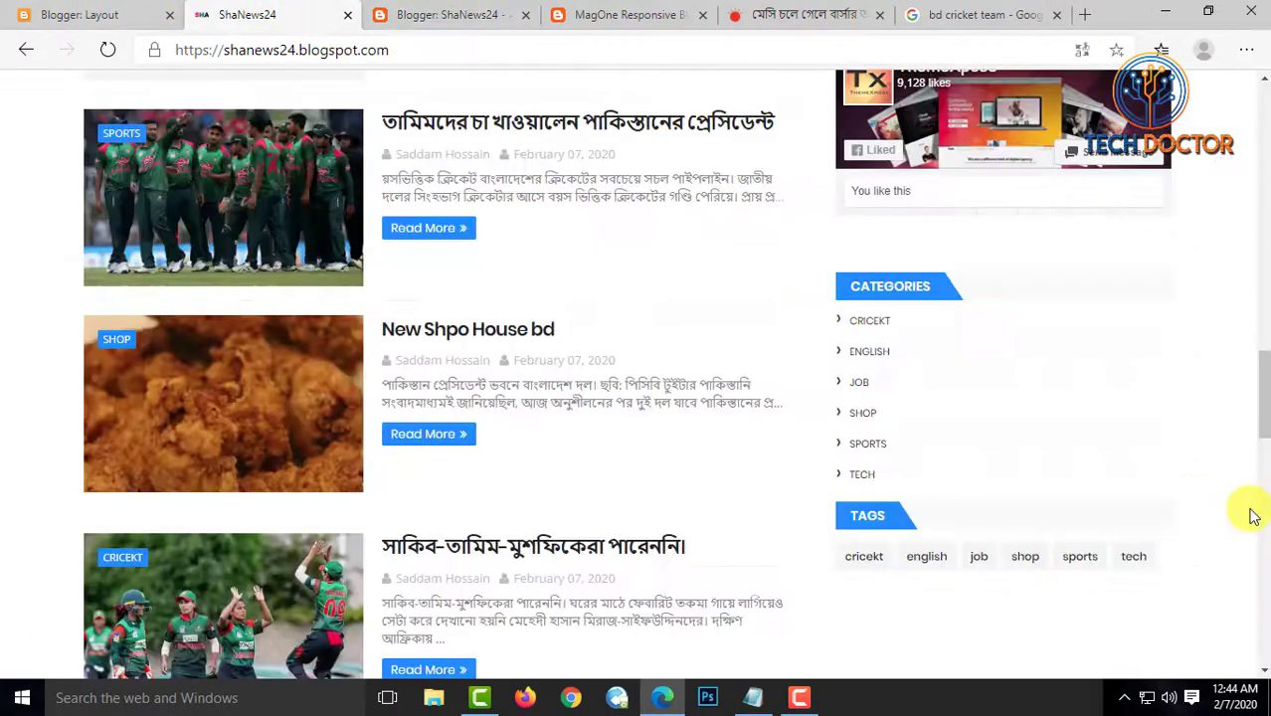
scroll(1253, 515, "up", 10)
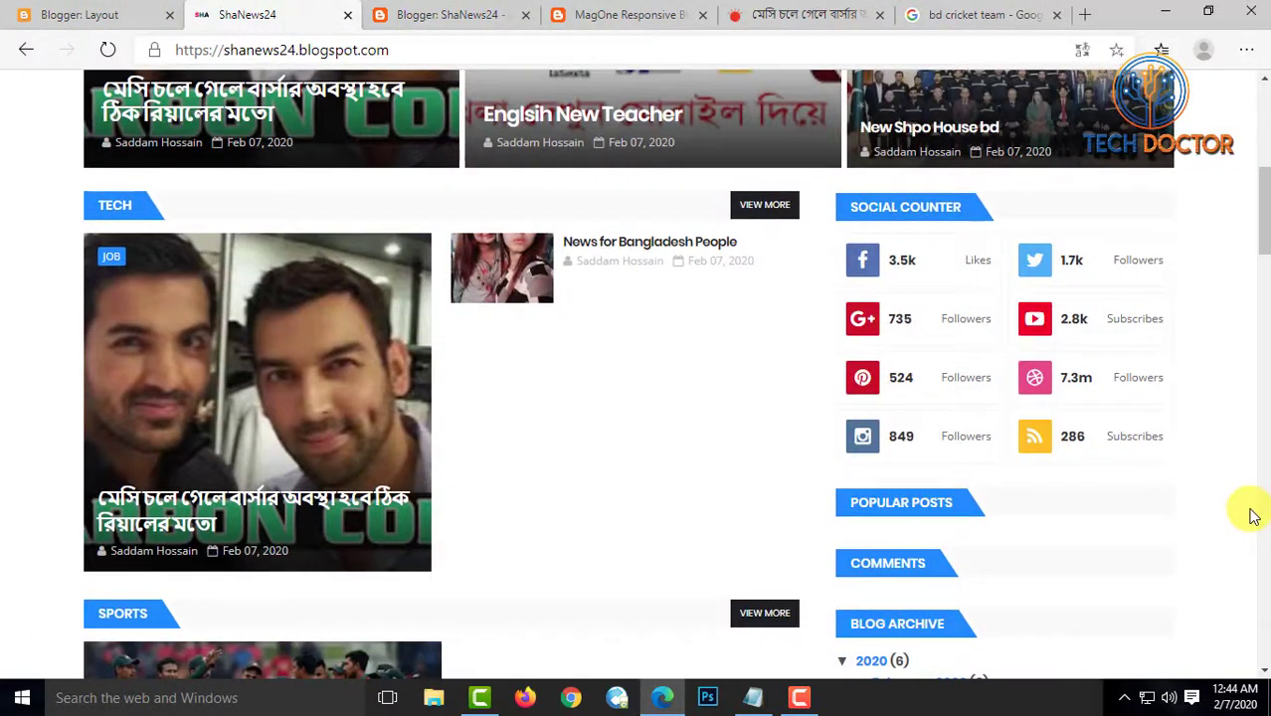
scroll(1253, 515, "up", 10)
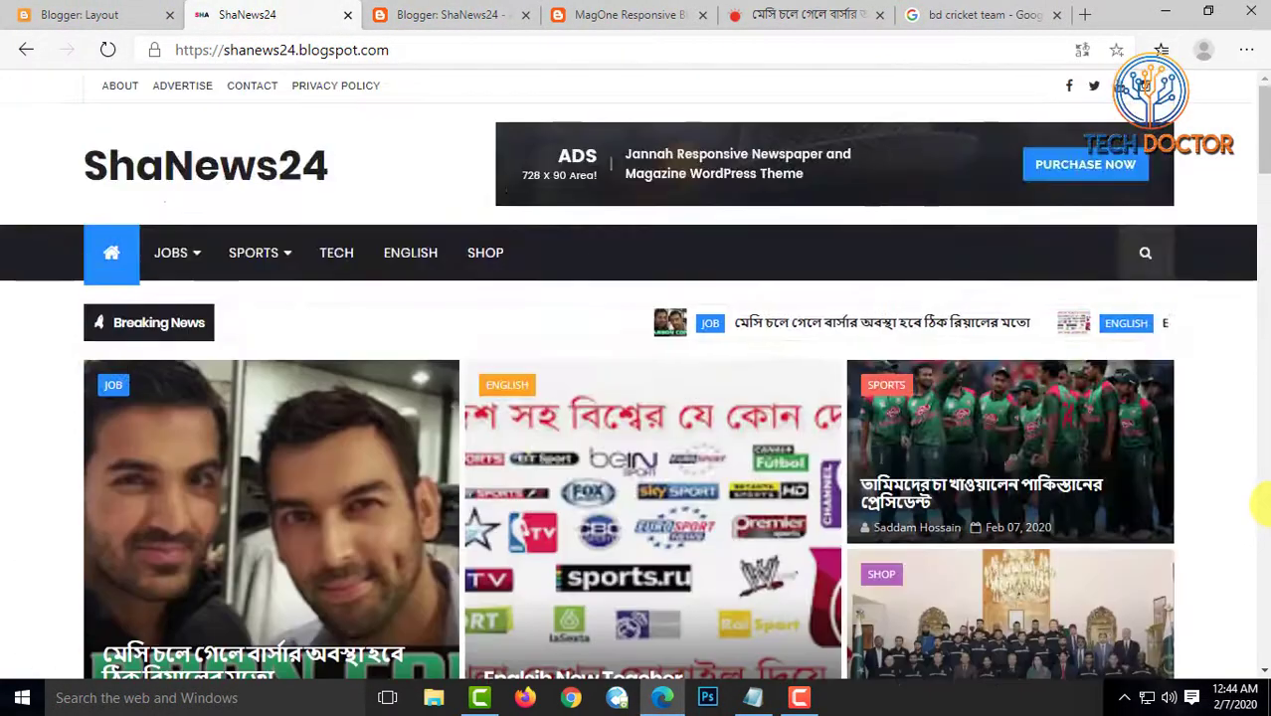
scroll(1173, 428, "down", 10)
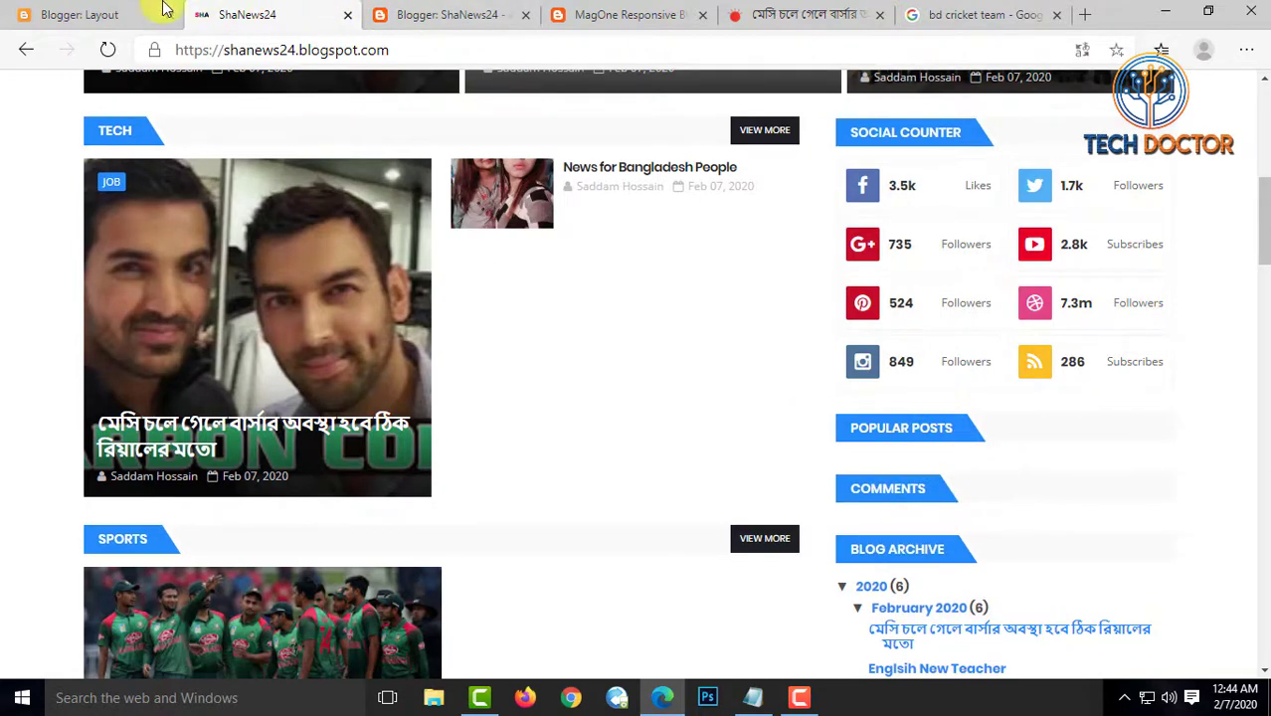
Open the Social Counter gadget's link list from the blog layout and compare its entries with the counter on the blog
left_click(109, 14)
scroll(737, 363, "up", 10)
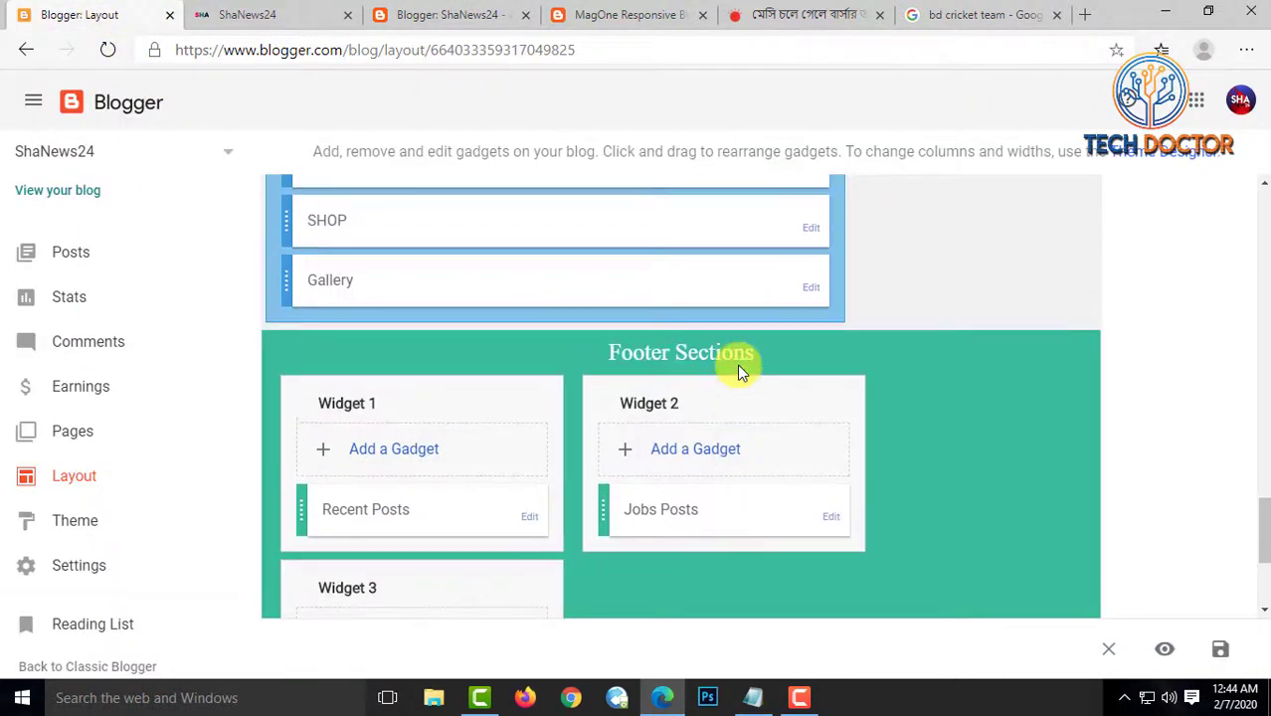
scroll(973, 407, "up", 10)
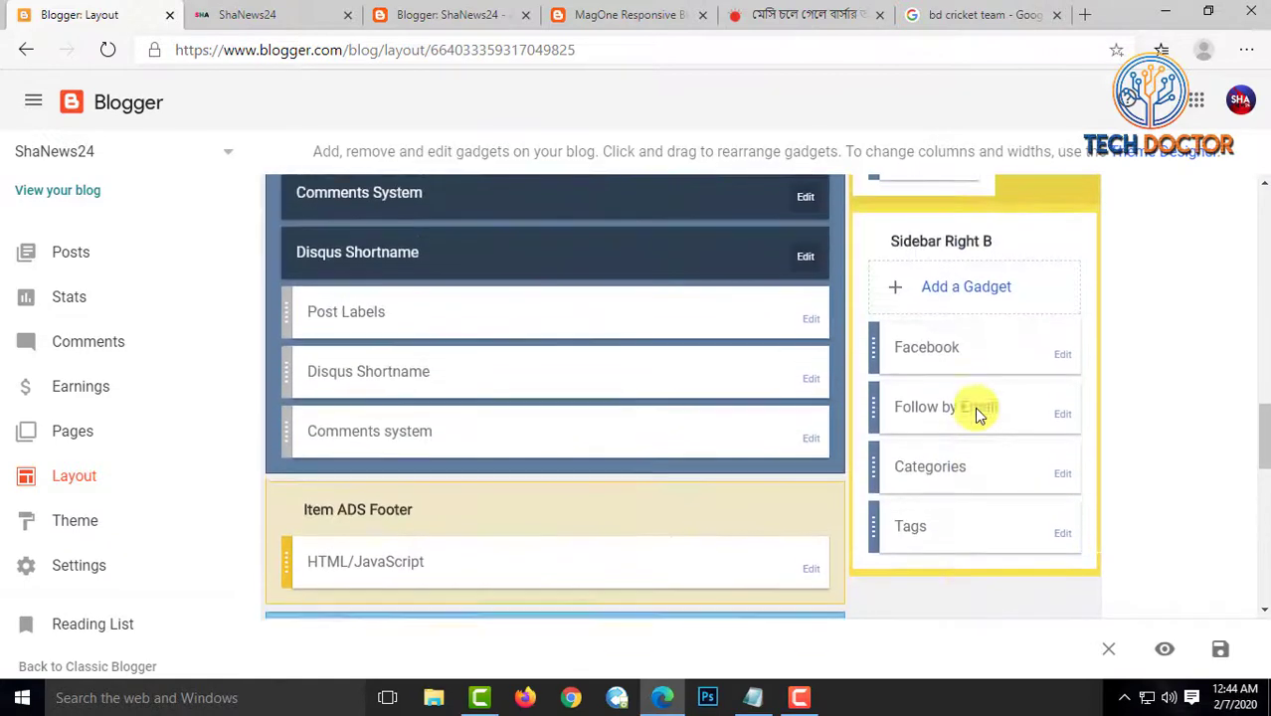
scroll(974, 414, "up", 1)
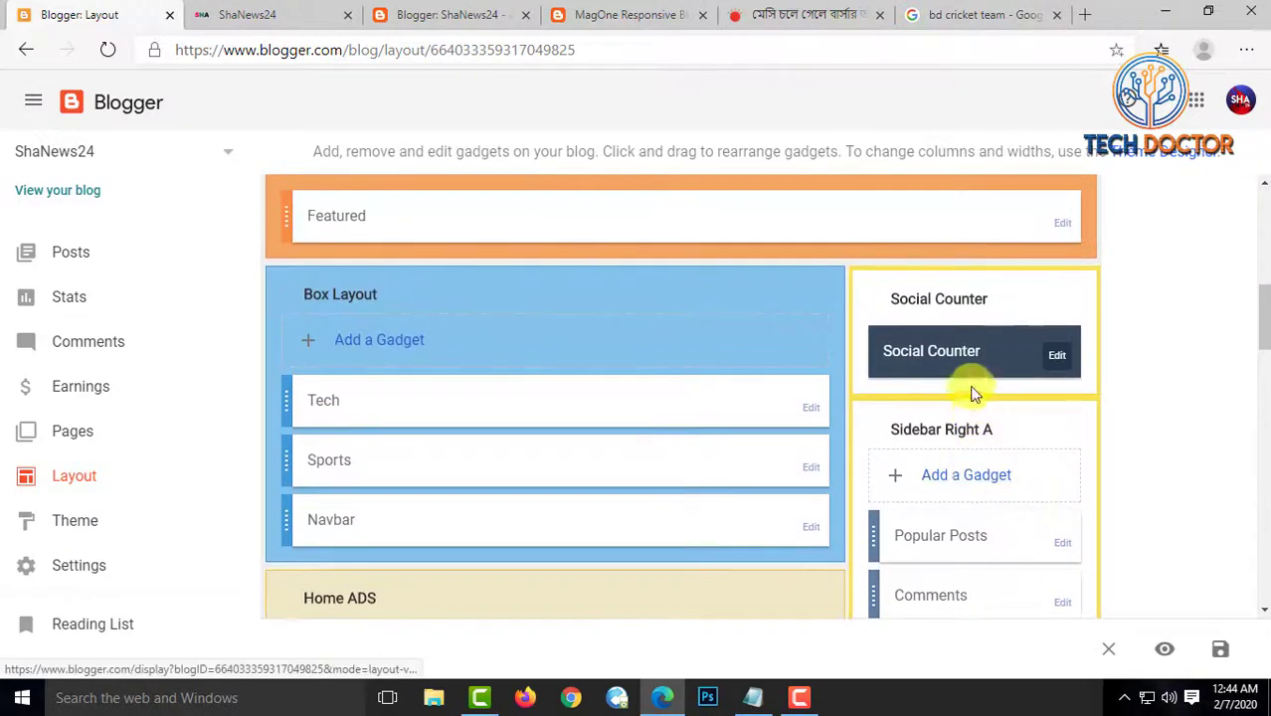
left_click(1058, 356)
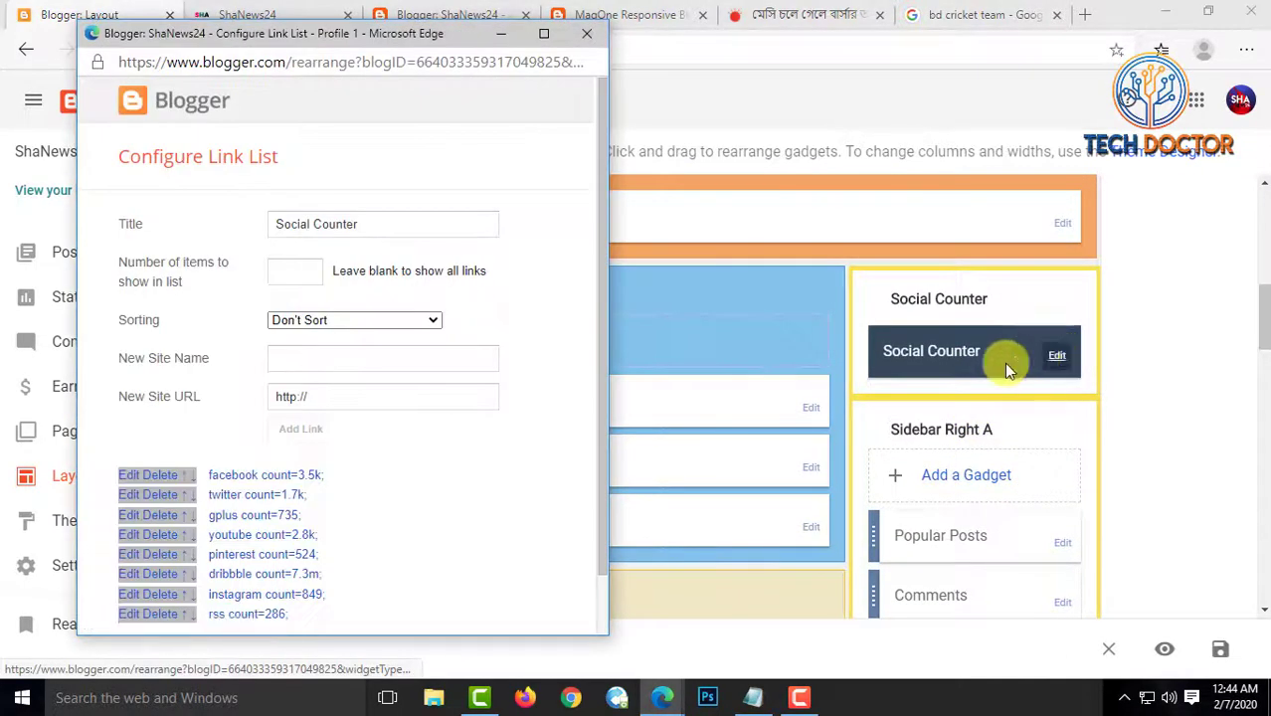
scroll(382, 461, "down", 1)
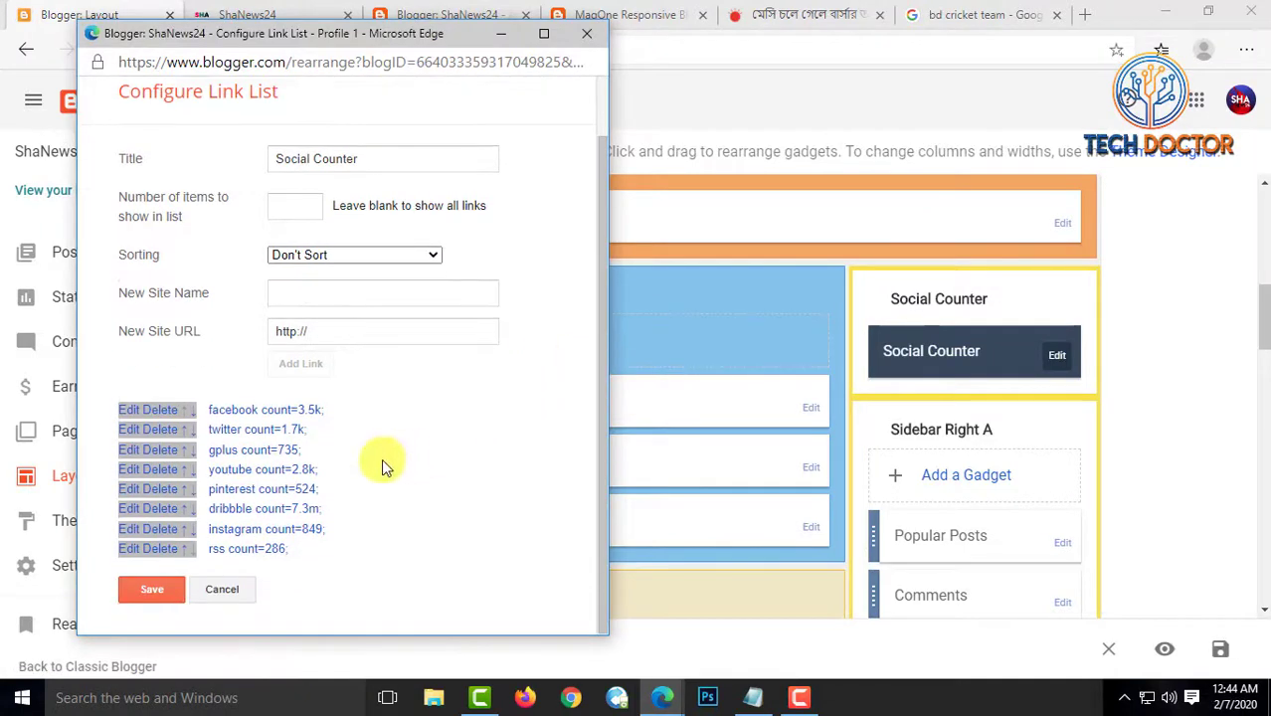
left_click(253, 13)
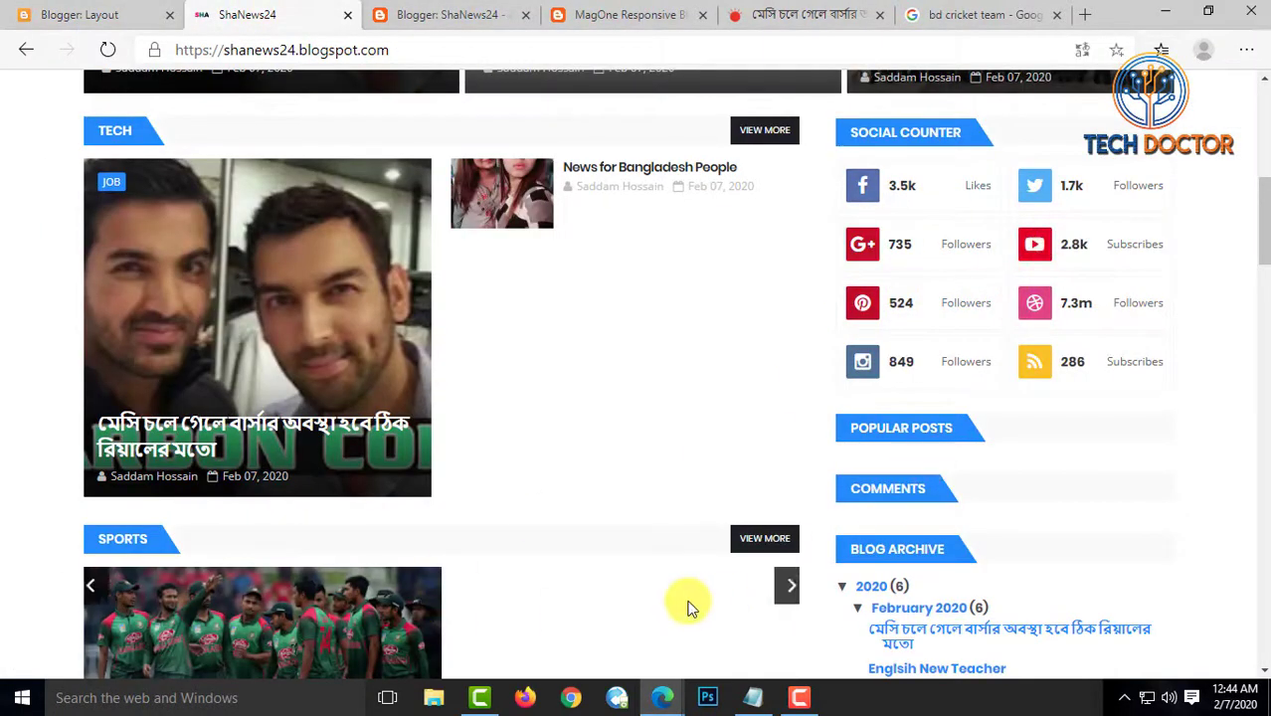
mouse_move(664, 703)
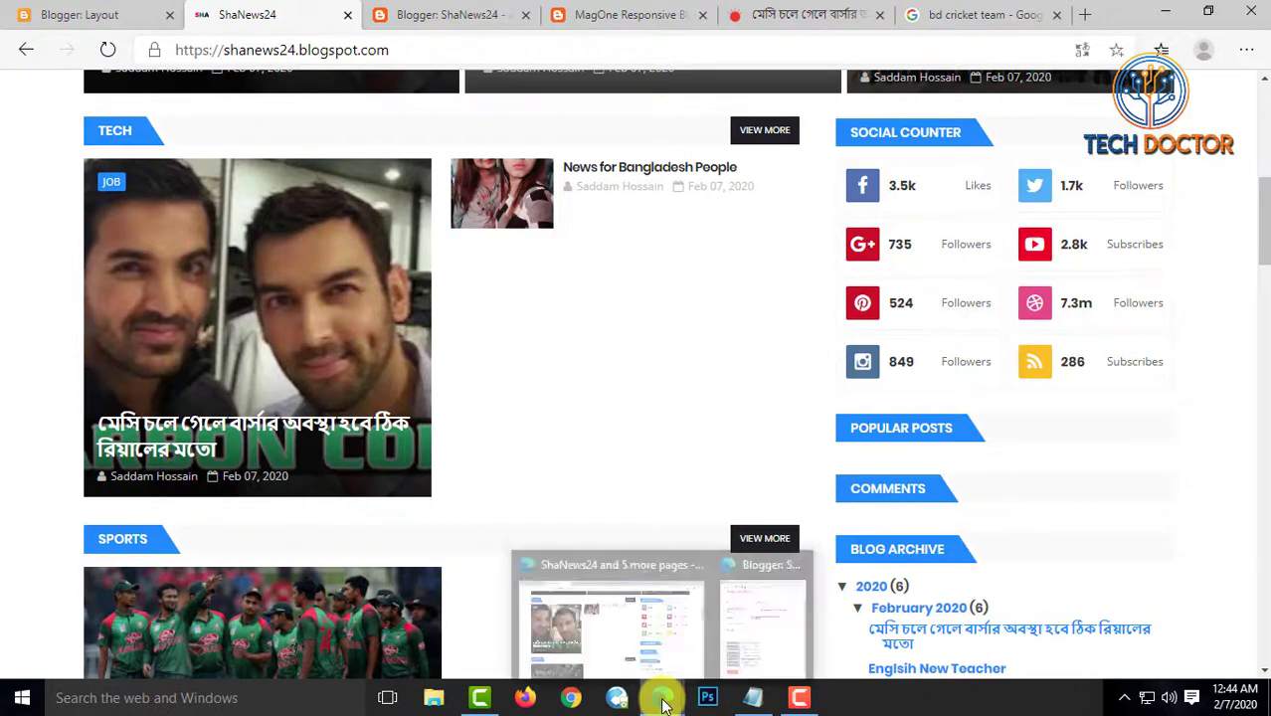
left_click(761, 646)
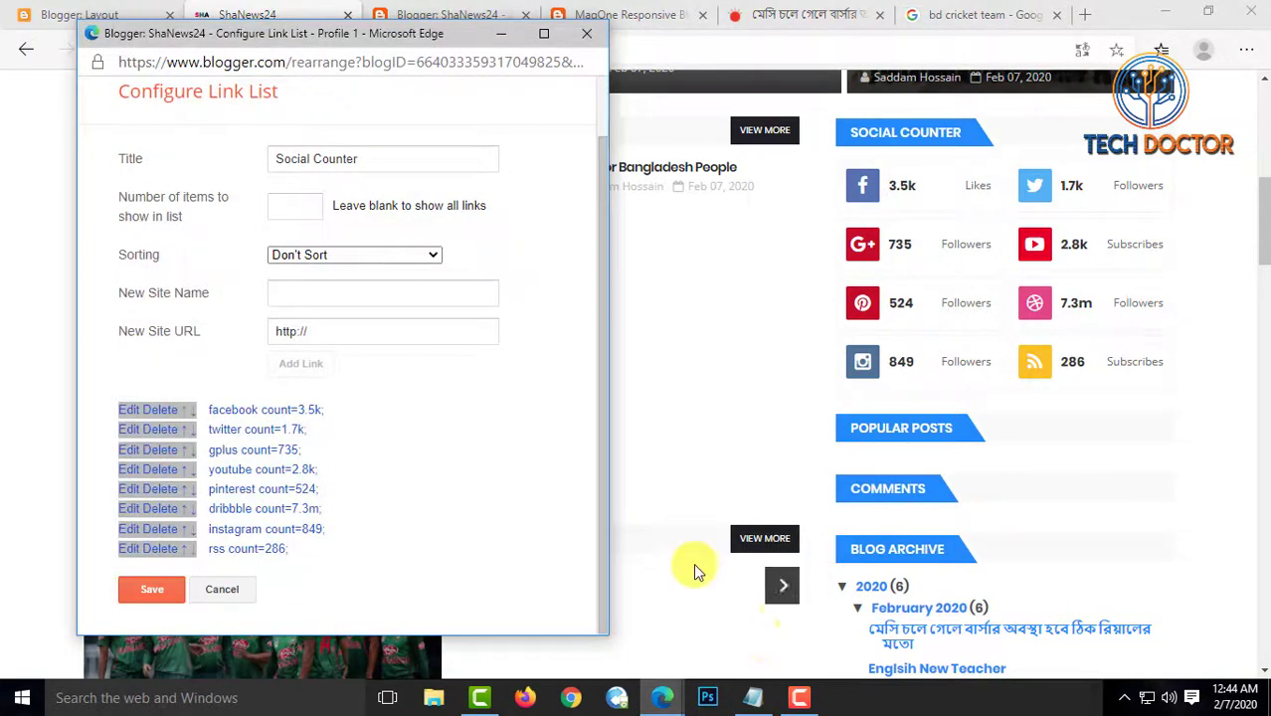
Delete the gplus, pinterest, dribbble and rss links from the Social Counter gadget and save
left_click(164, 450)
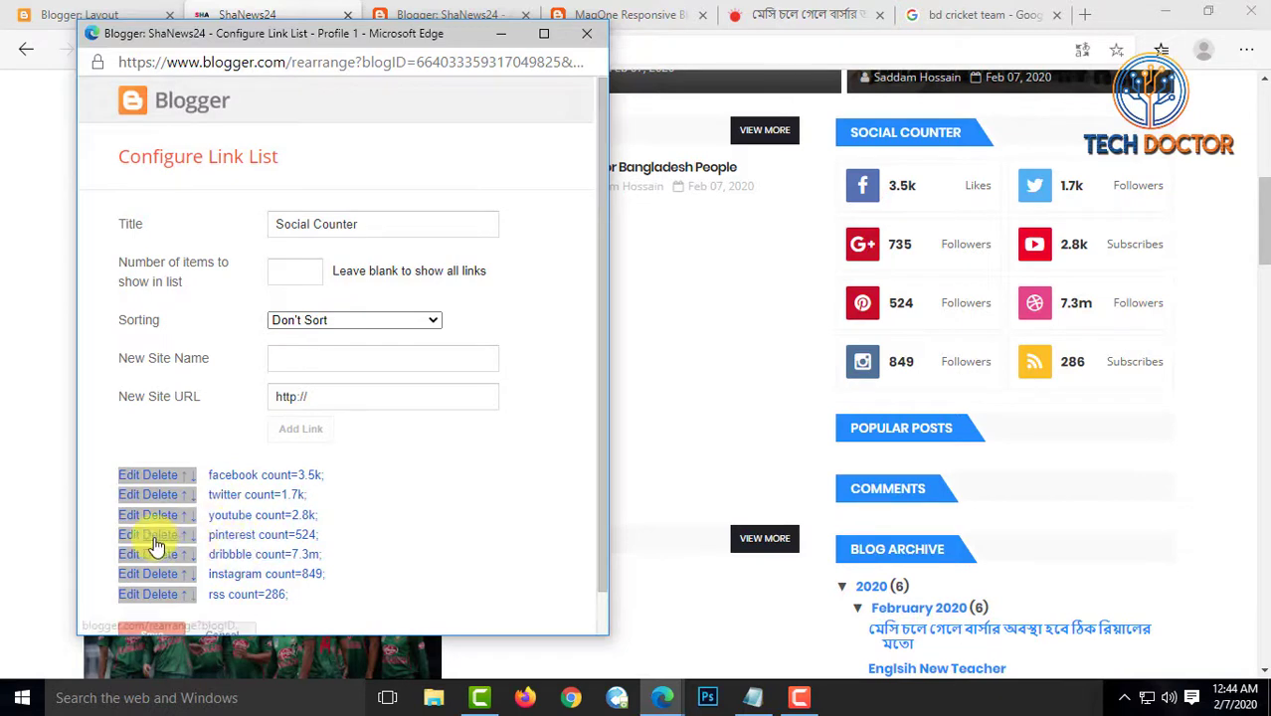
left_click(155, 537)
left_click(167, 512)
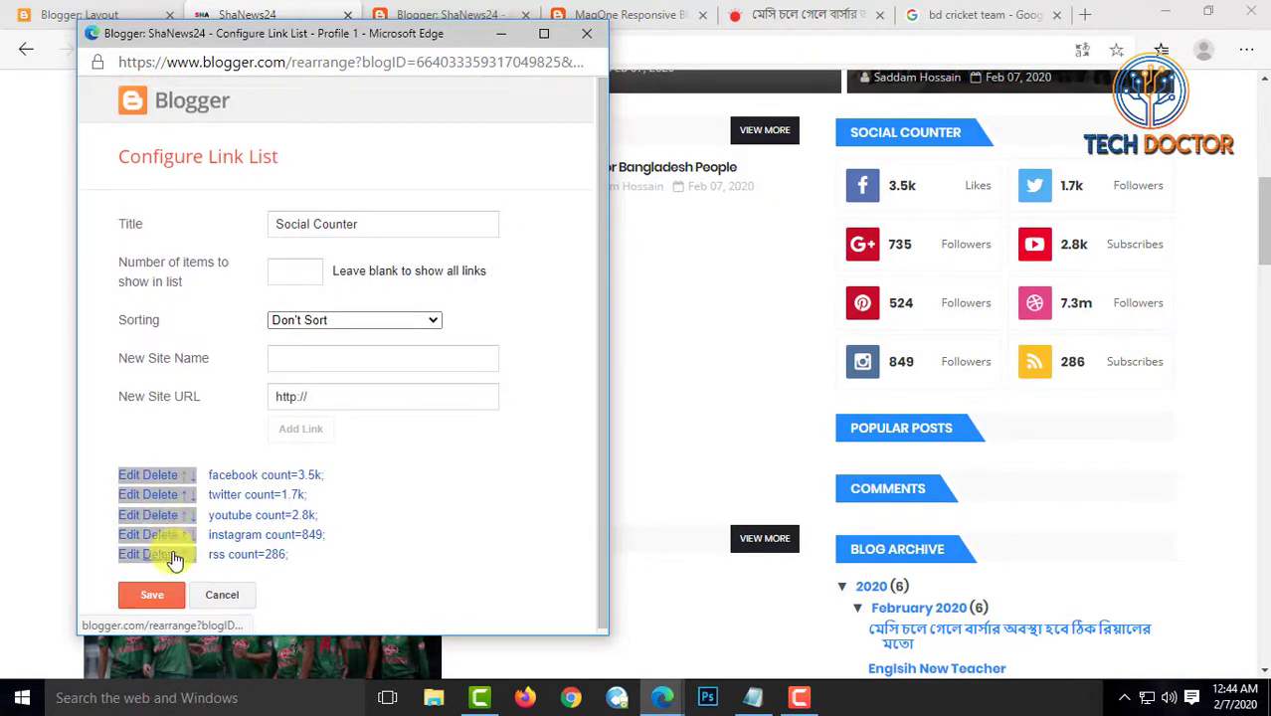
left_click(161, 554)
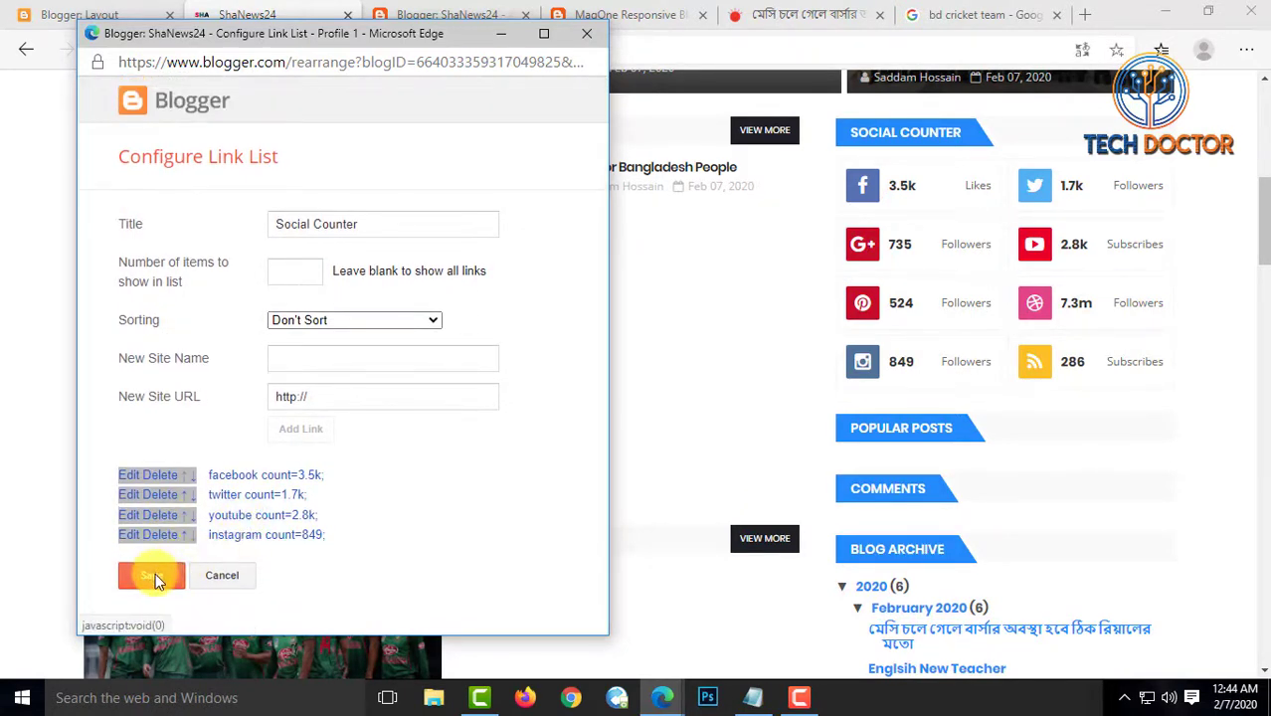
left_click(160, 575)
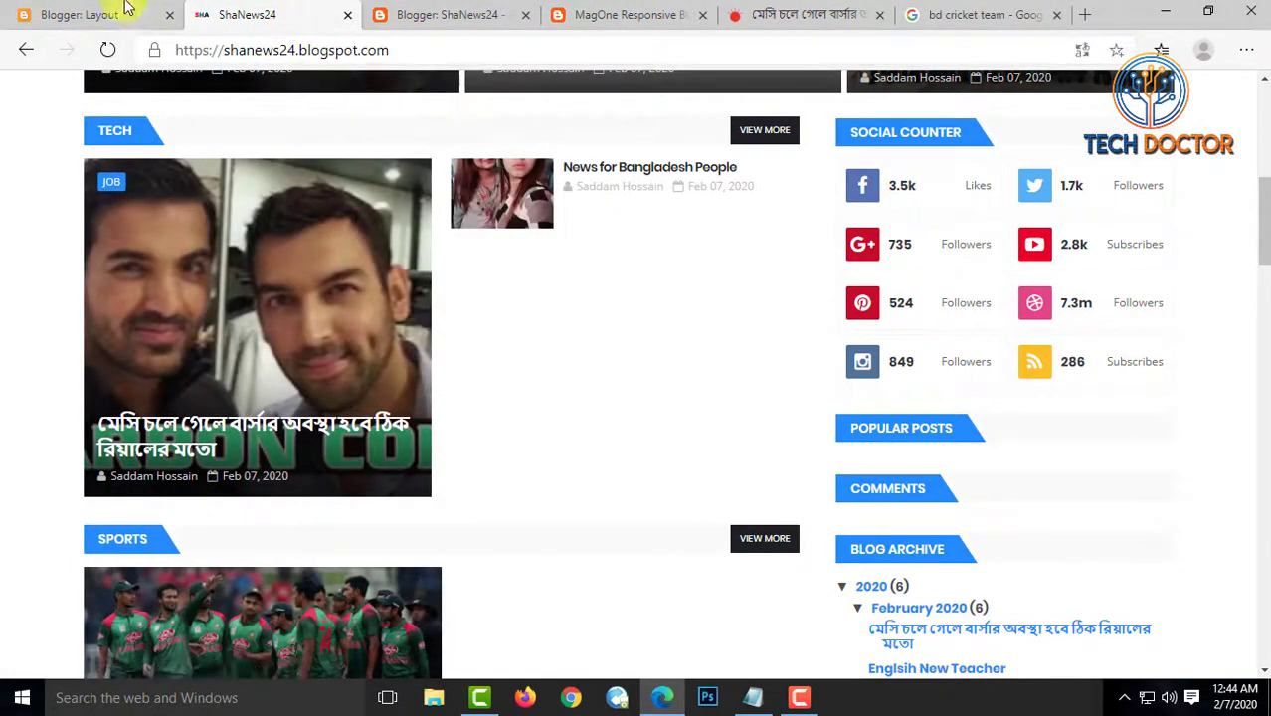
Reload the ShaNews24 blog and check the icons in the Social Counter section
left_click(114, 12)
left_click(230, 20)
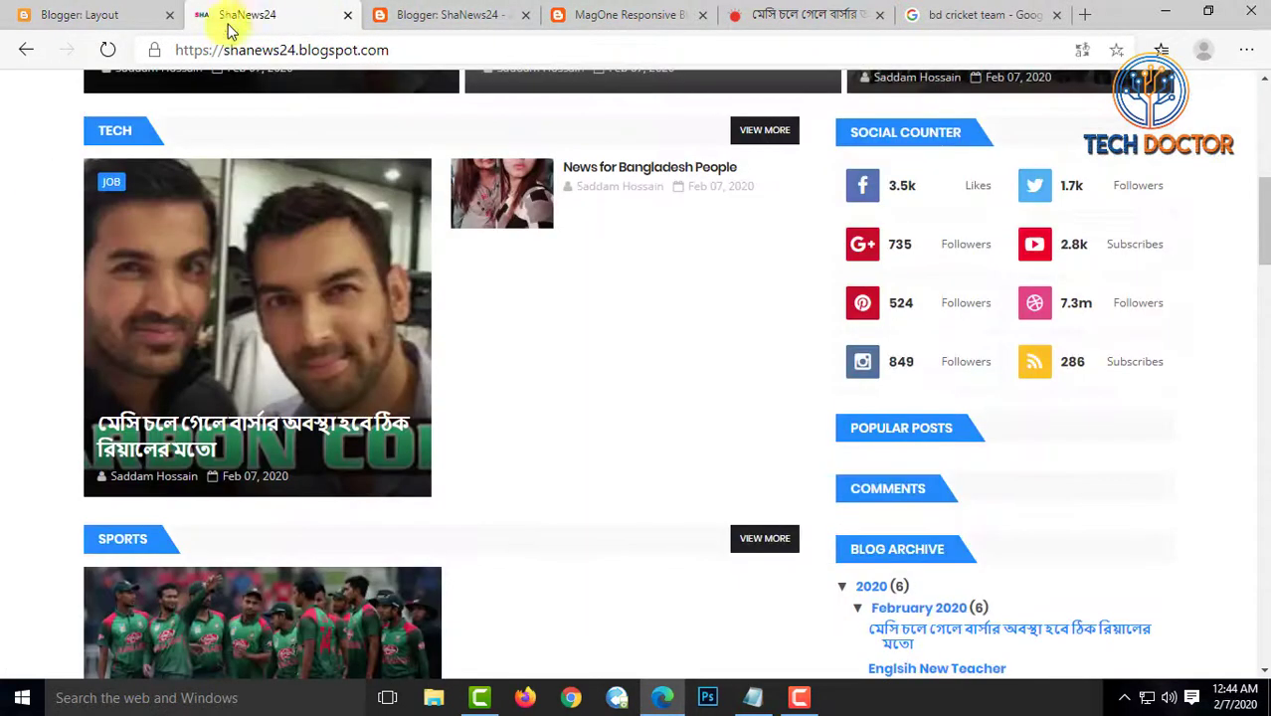
left_click(107, 49)
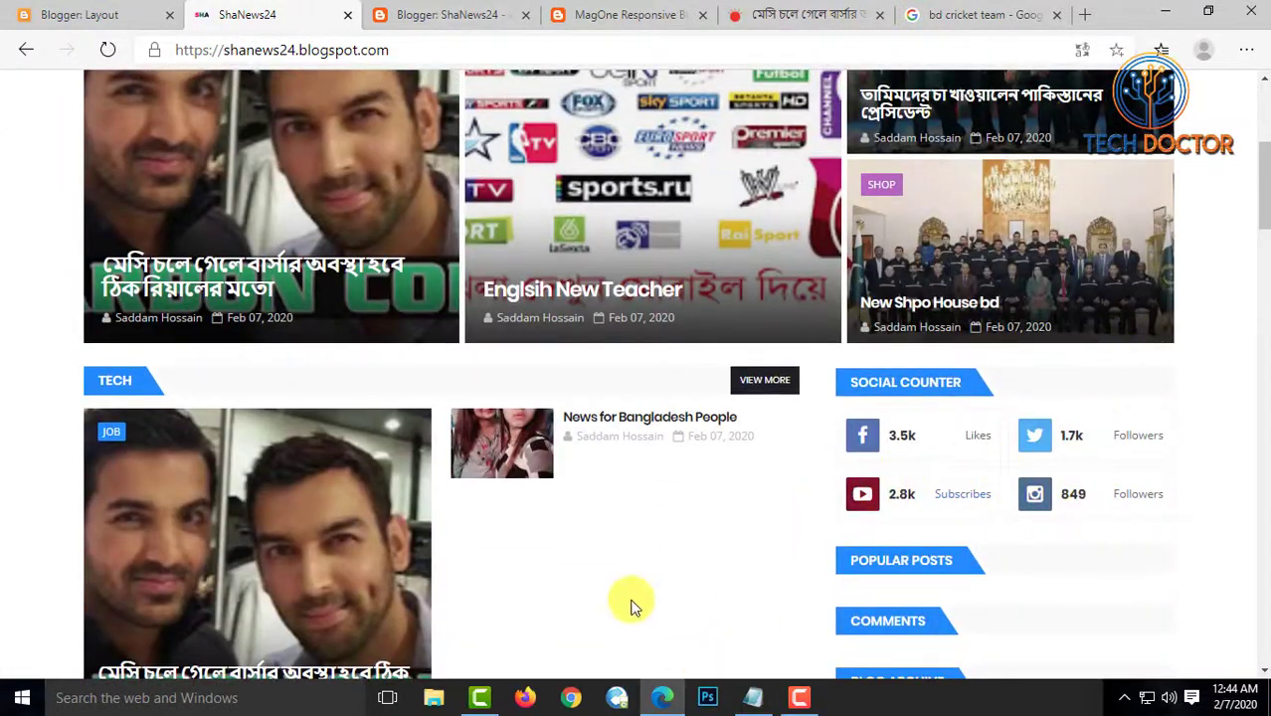
left_click(94, 10)
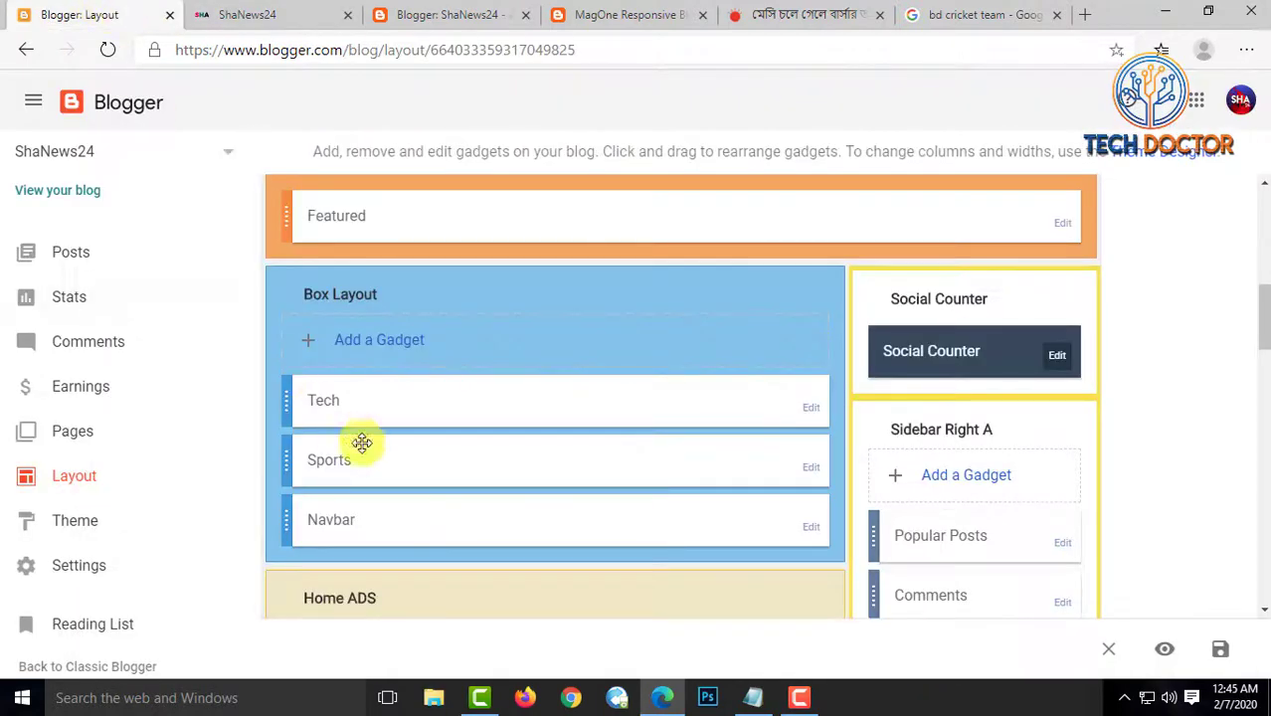
scroll(1024, 497, "up", 3)
scroll(1044, 487, "down", 2)
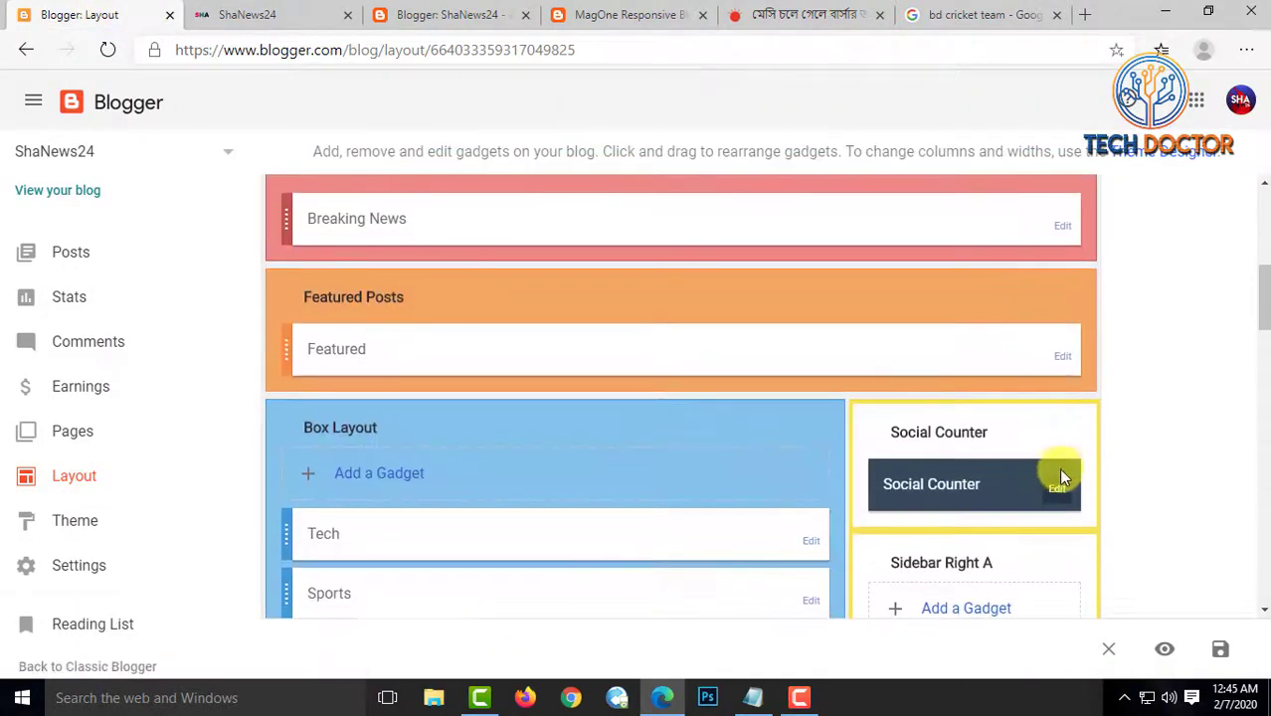
left_click(1056, 487)
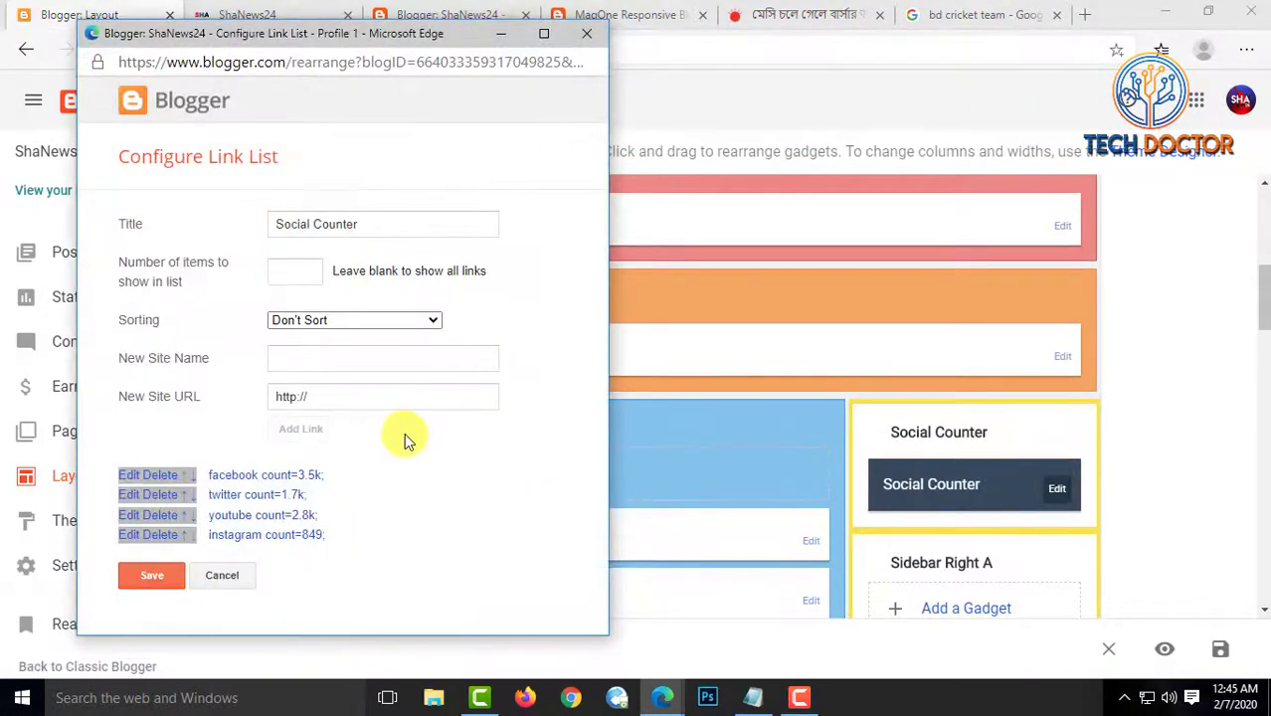
left_click(136, 477)
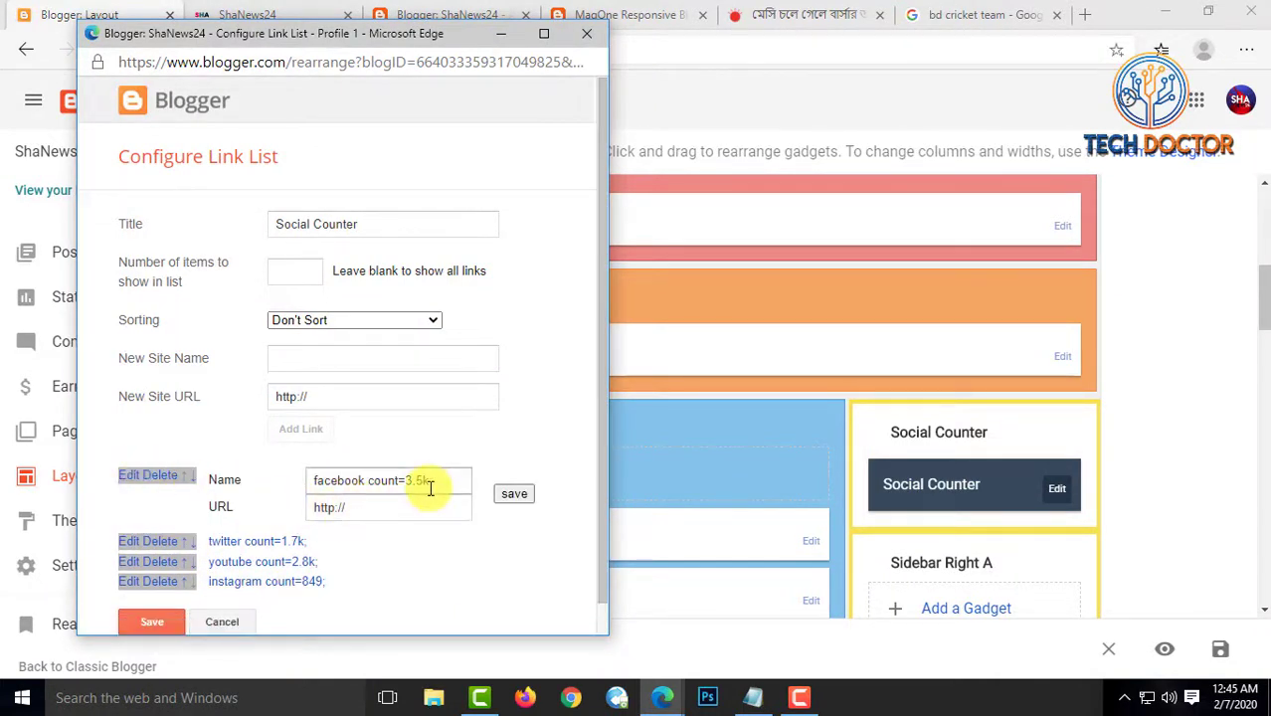
left_click_drag(436, 485, 376, 482)
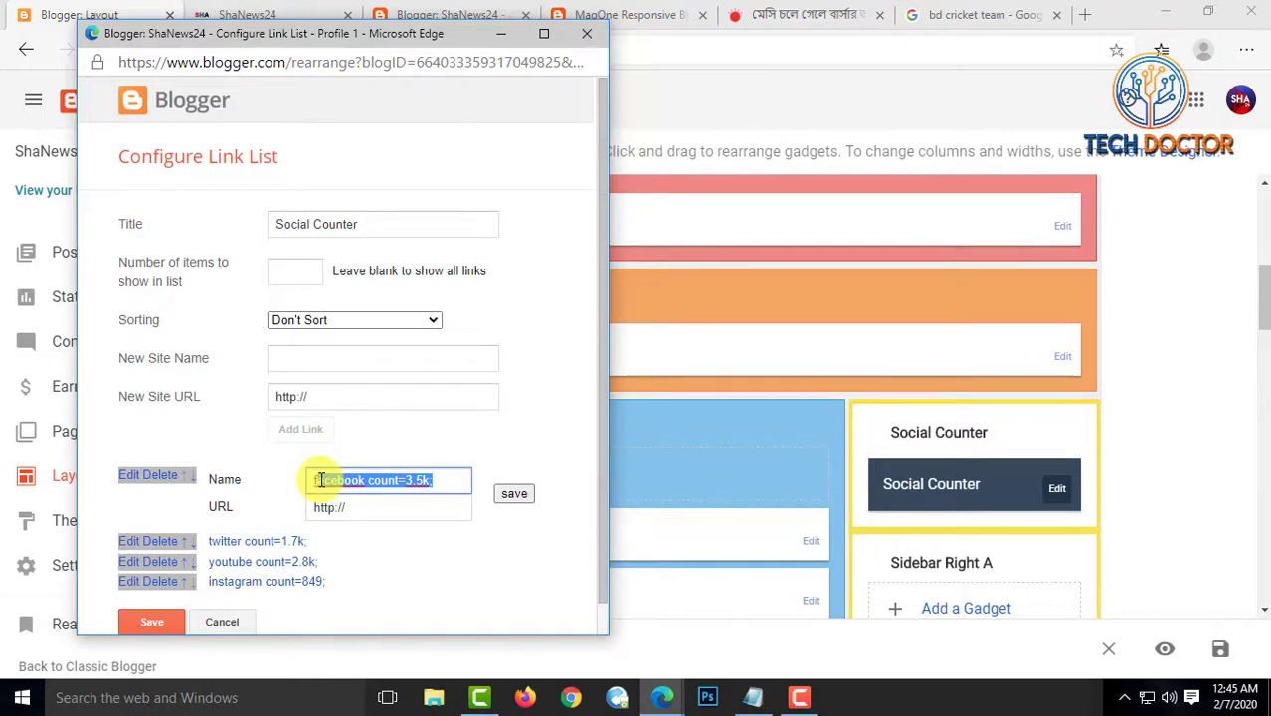
mouse_move(427, 481)
left_mouse_down()
mouse_move(317, 481)
mouse_move(451, 483)
left_mouse_up()
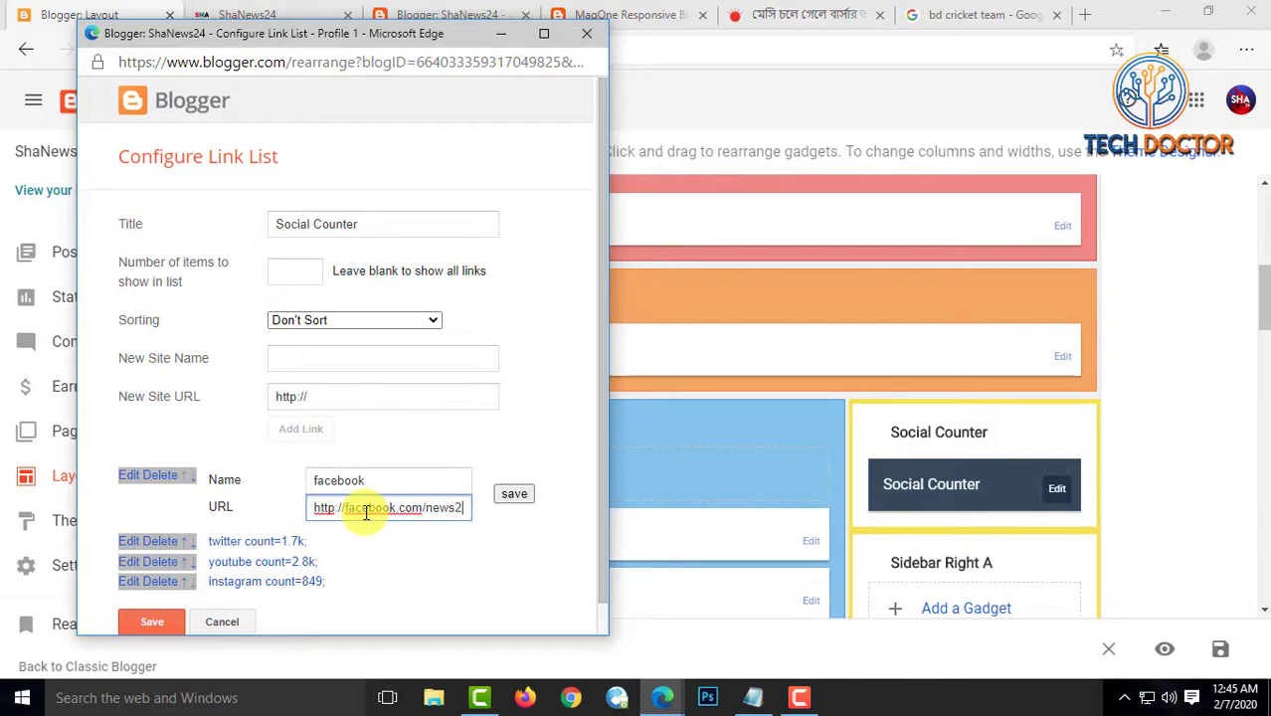
left_click(514, 493)
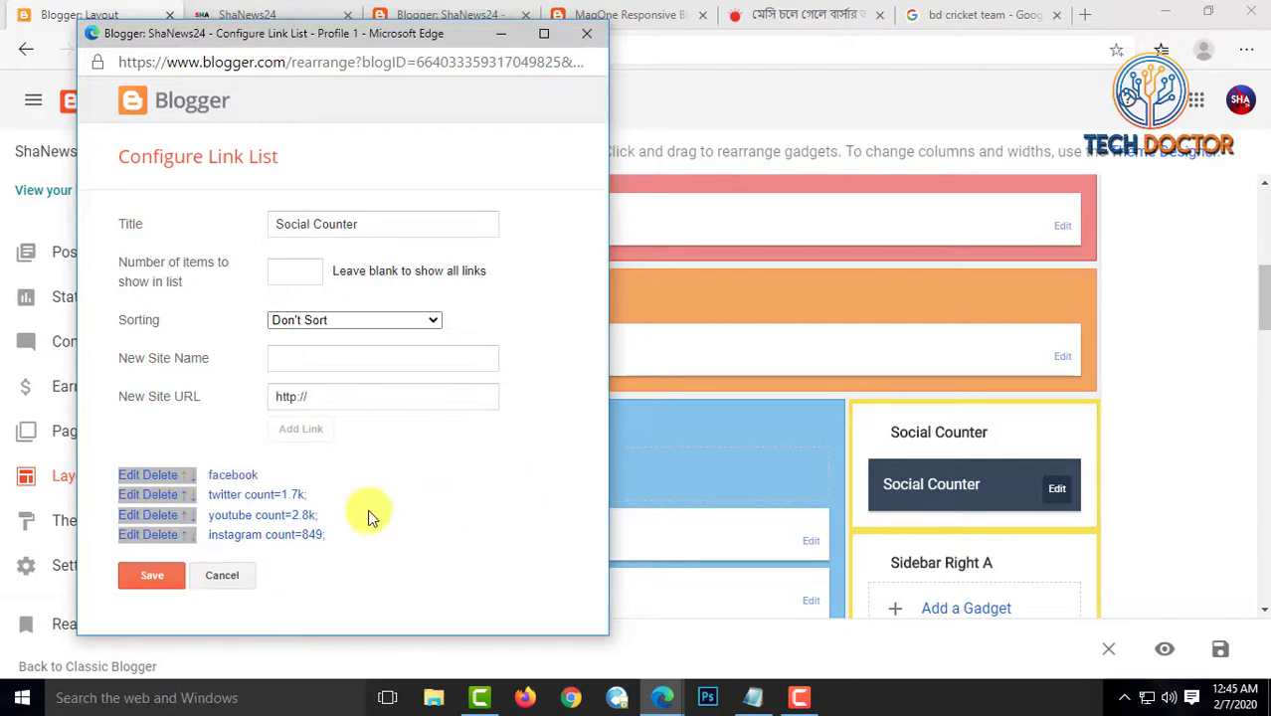
left_click(167, 575)
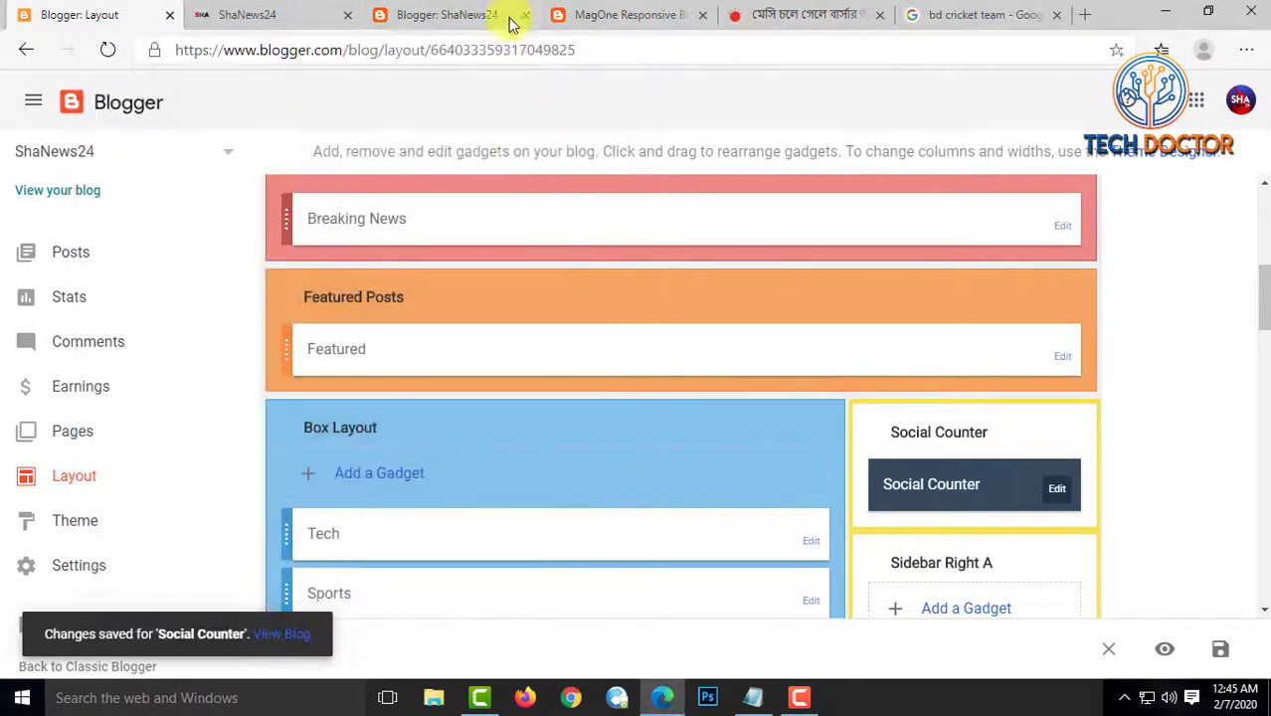
Reload the ShaNews24 blog and review the sidebar from Social Counter and Blog Archive down to Facebook, Categories and Tags
left_click(286, 12)
left_click(106, 53)
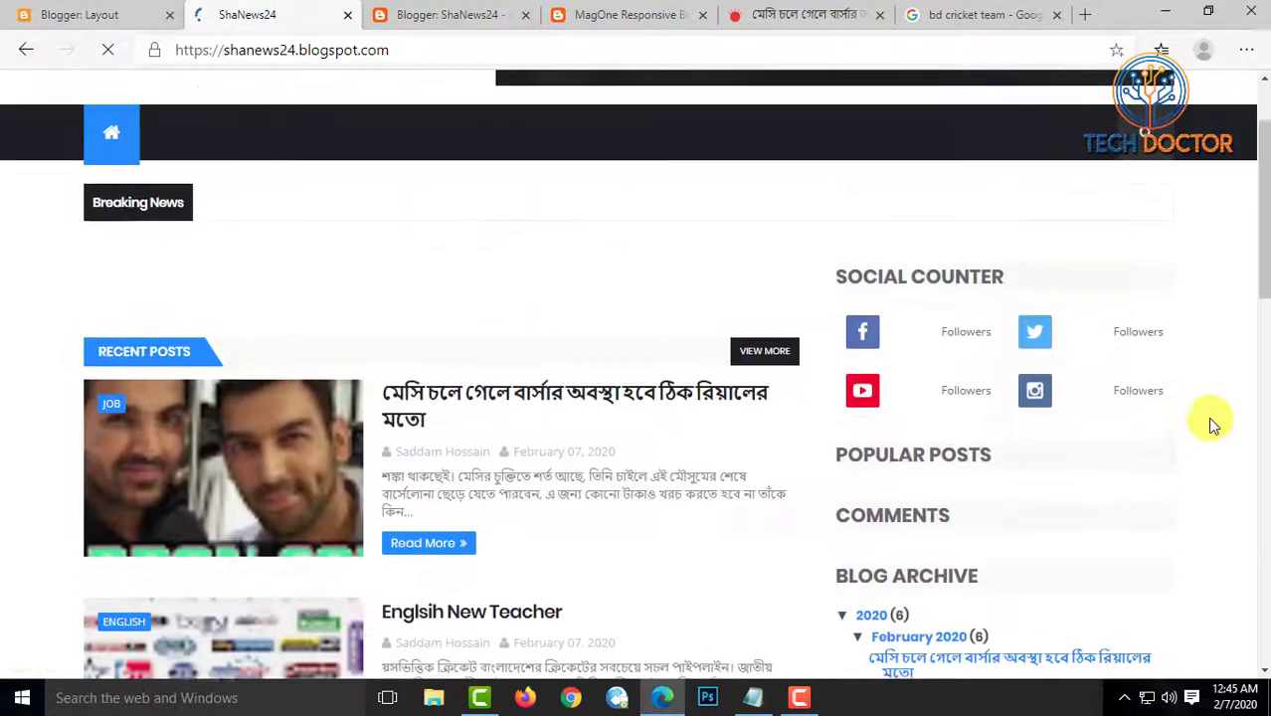
scroll(1006, 432, "down", 2)
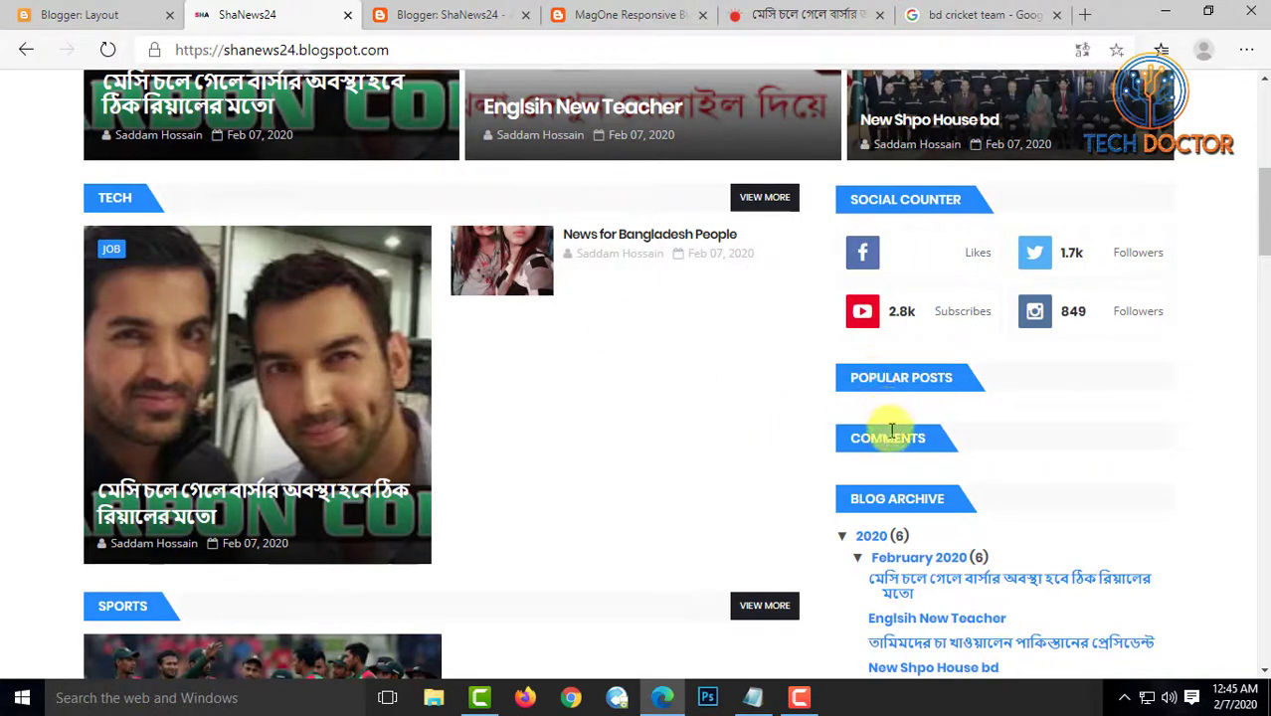
left_click(857, 557)
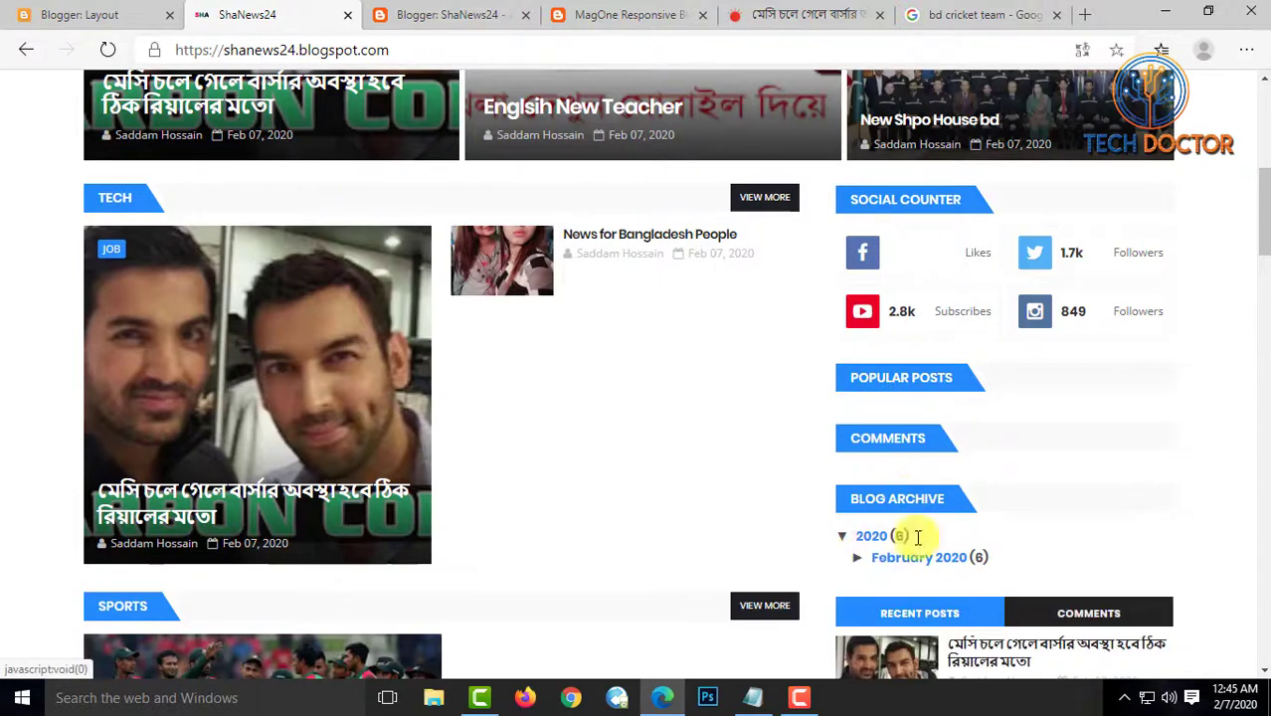
scroll(895, 487, "down", 2)
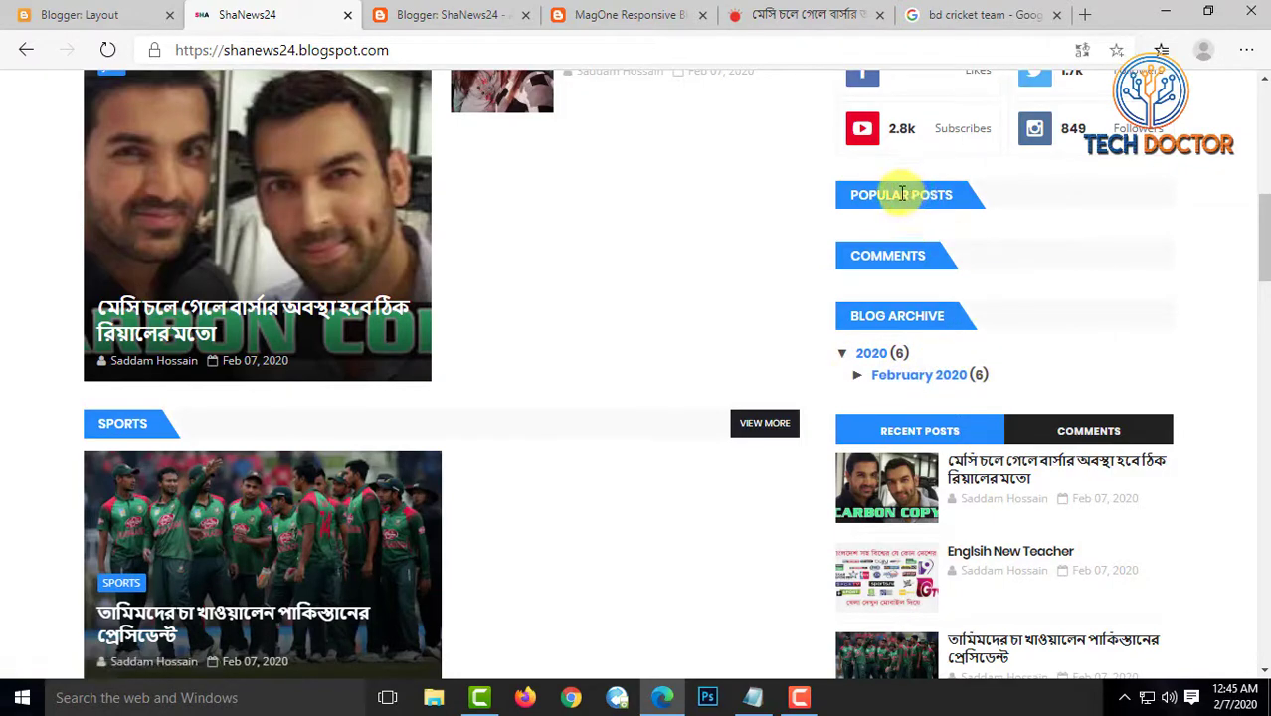
scroll(994, 329, "down", 5)
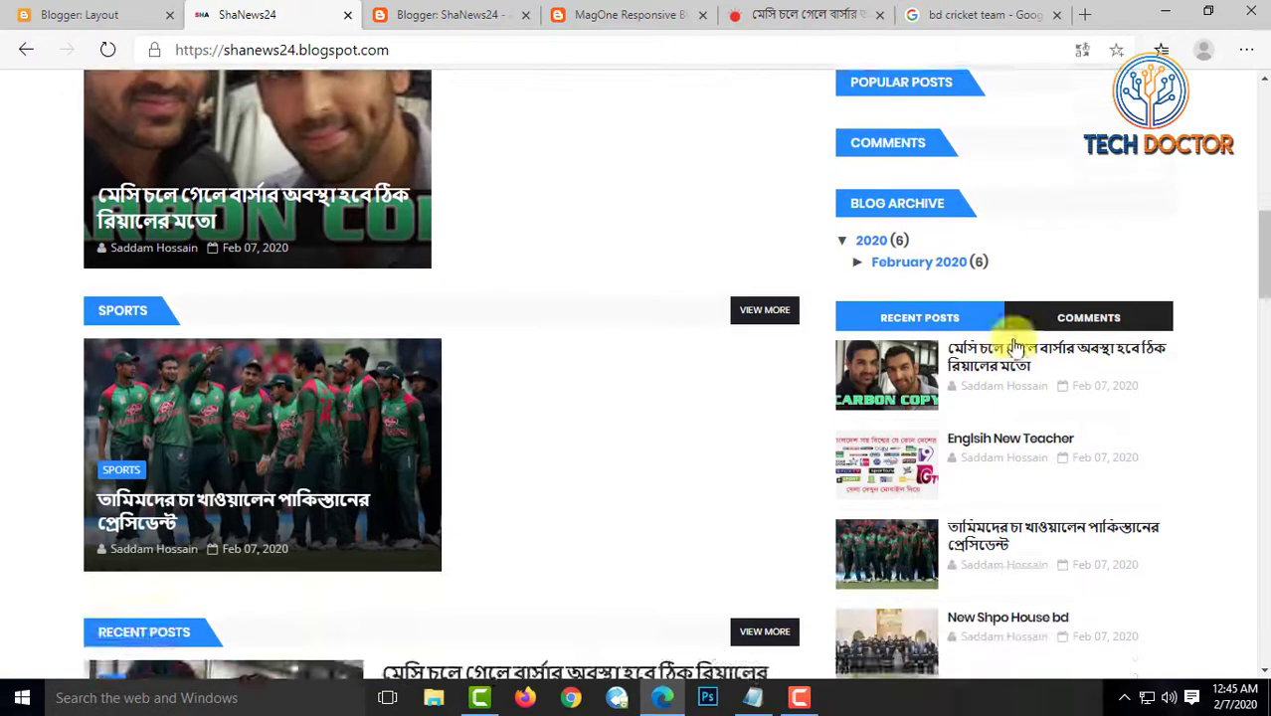
scroll(1067, 479, "down", 3)
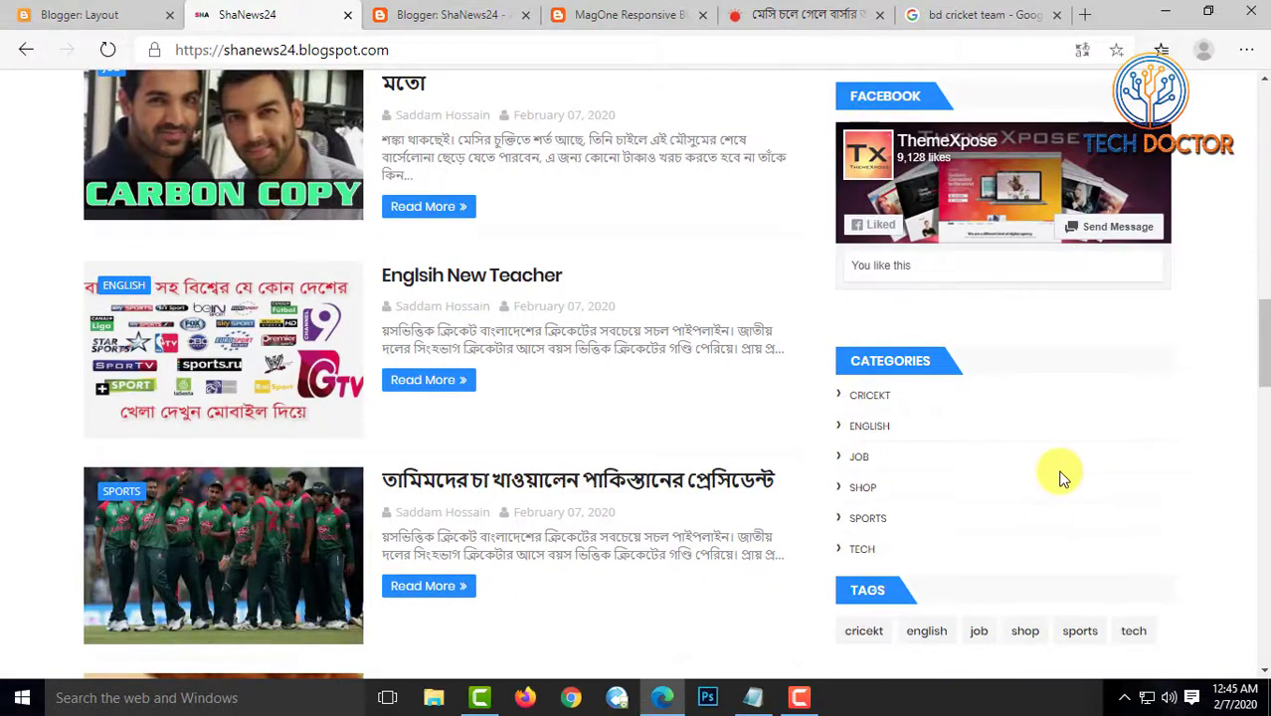
scroll(1061, 478, "up", 3)
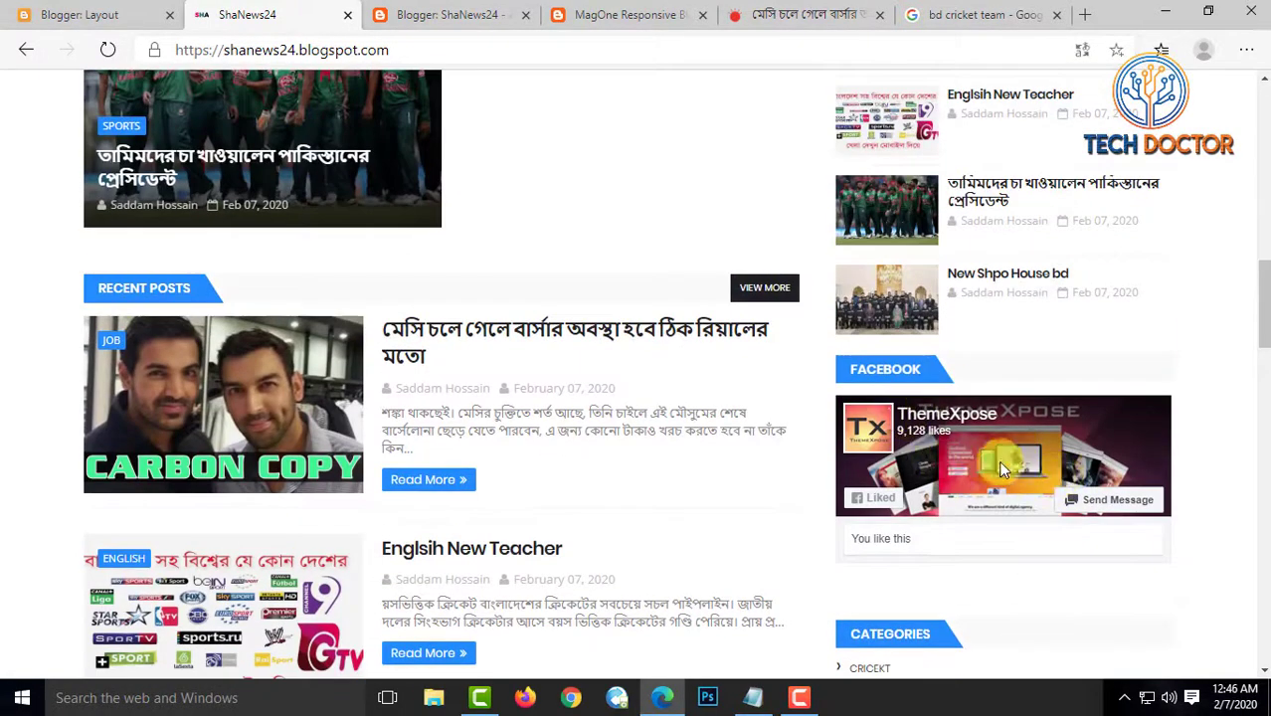
scroll(944, 463, "up", 5)
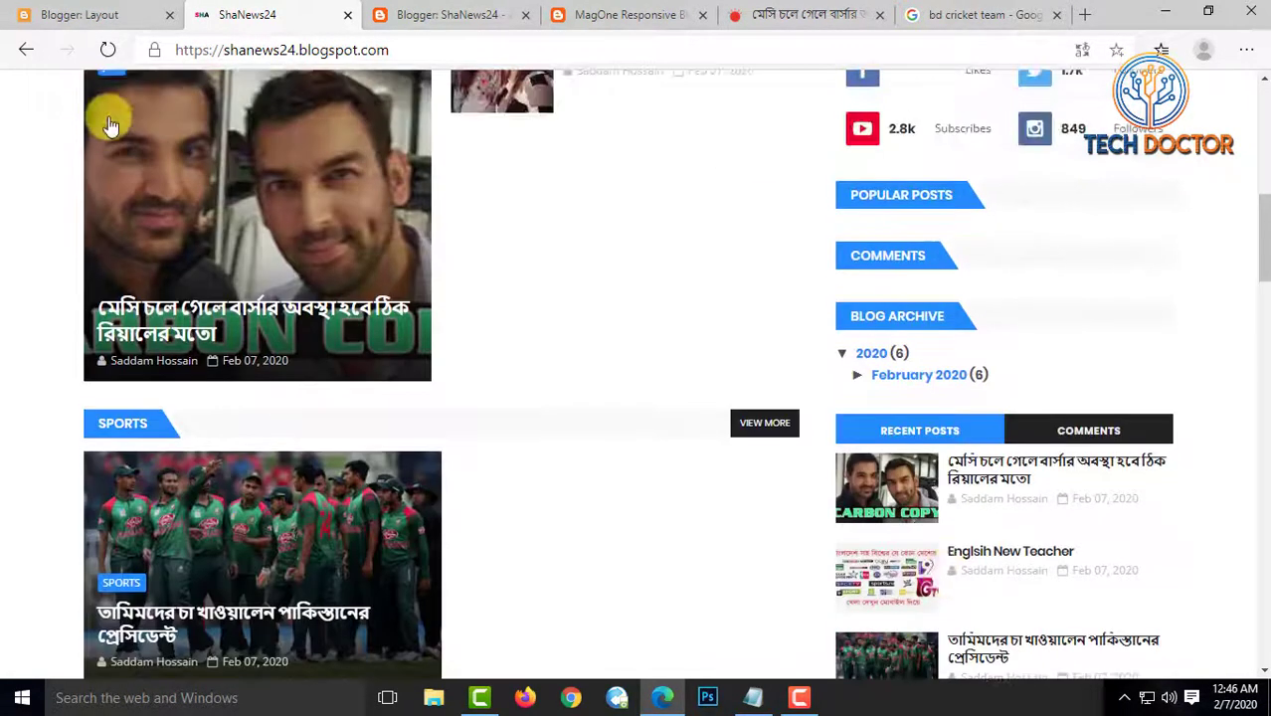
Set the Popular Posts gadget in Sidebar Right A to show the most viewed posts of all time and save it
left_click(60, 13)
scroll(970, 482, "down", 3)
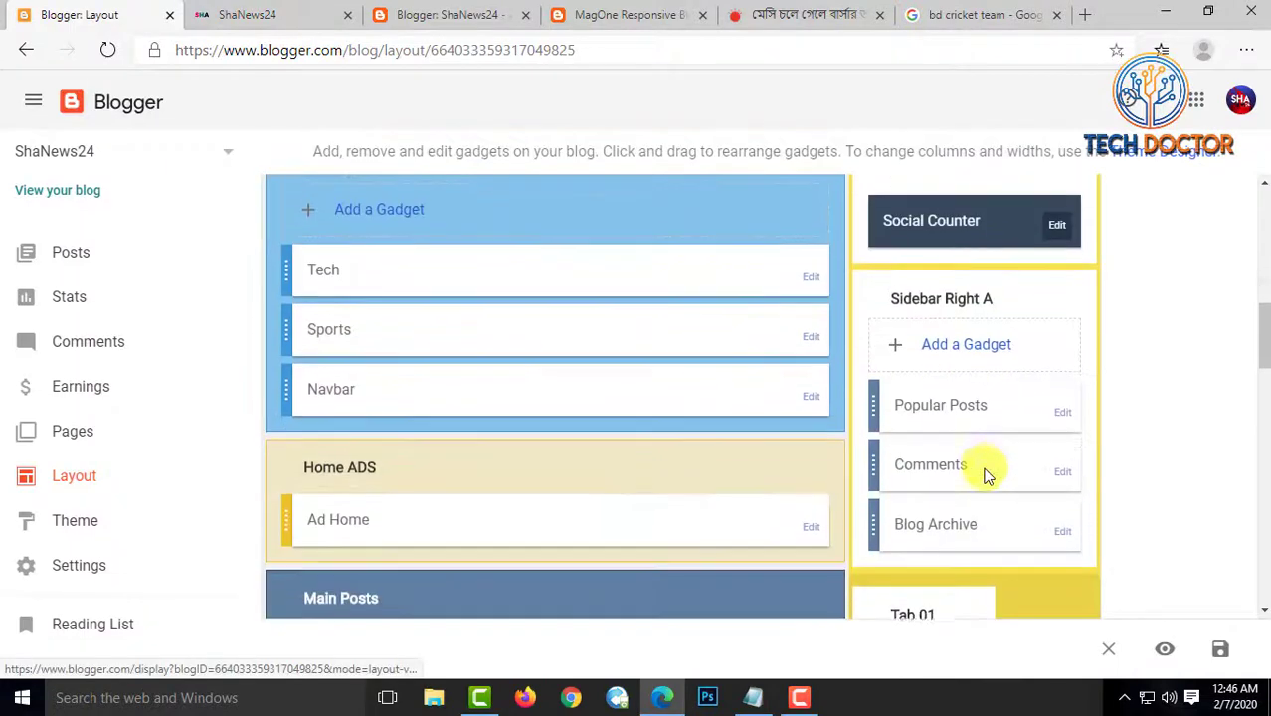
left_click(1062, 410)
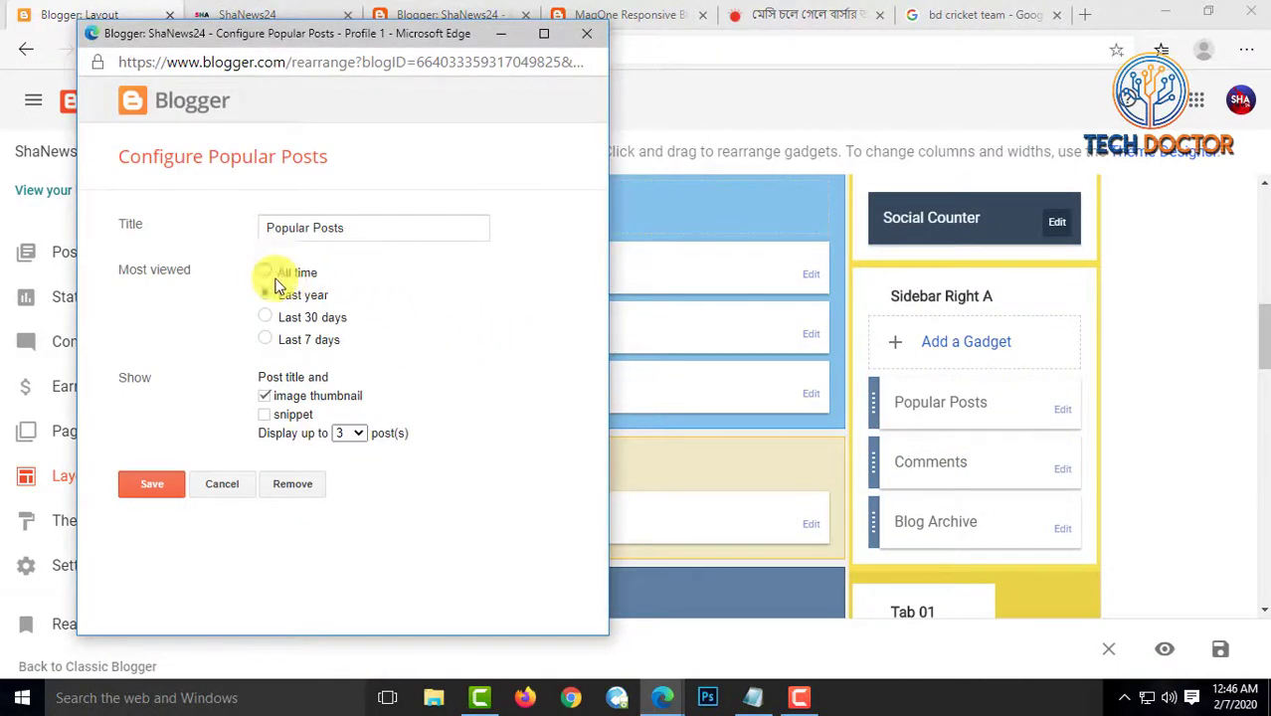
left_click(265, 277)
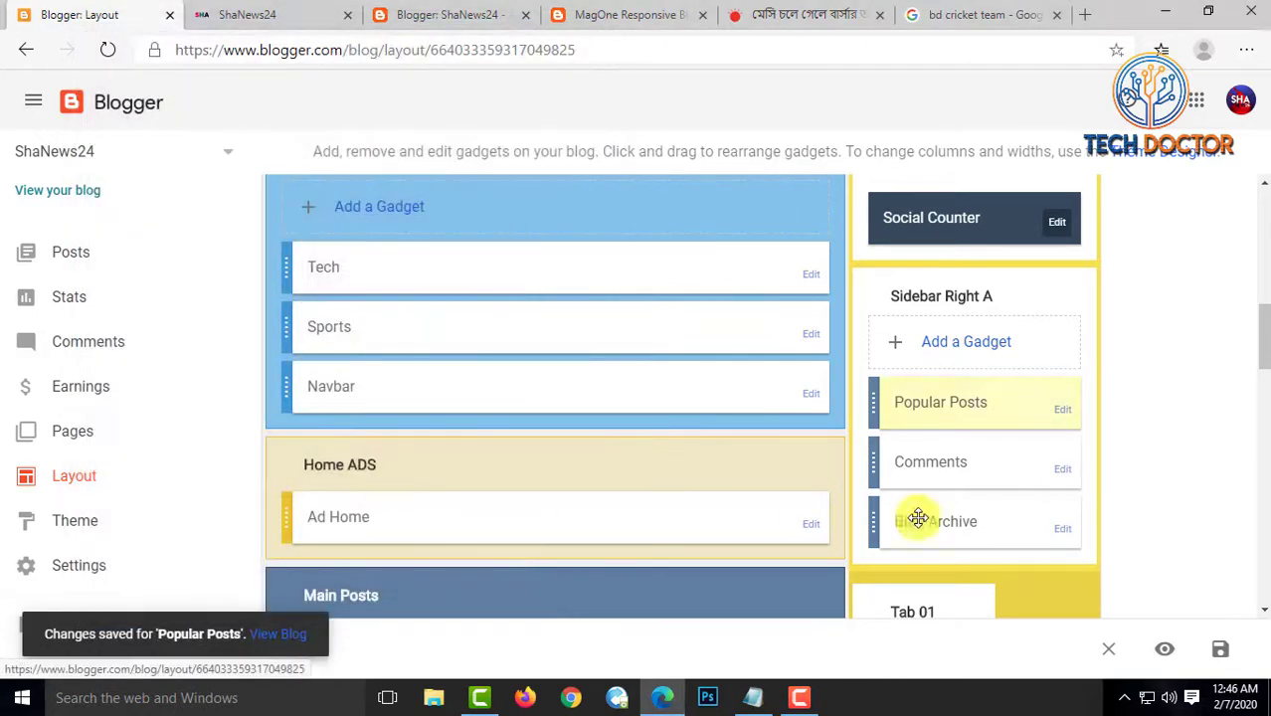
Review the settings of the Comments and Blog Archive gadgets in Sidebar Right A, leaving their options as they are
left_click(1061, 469)
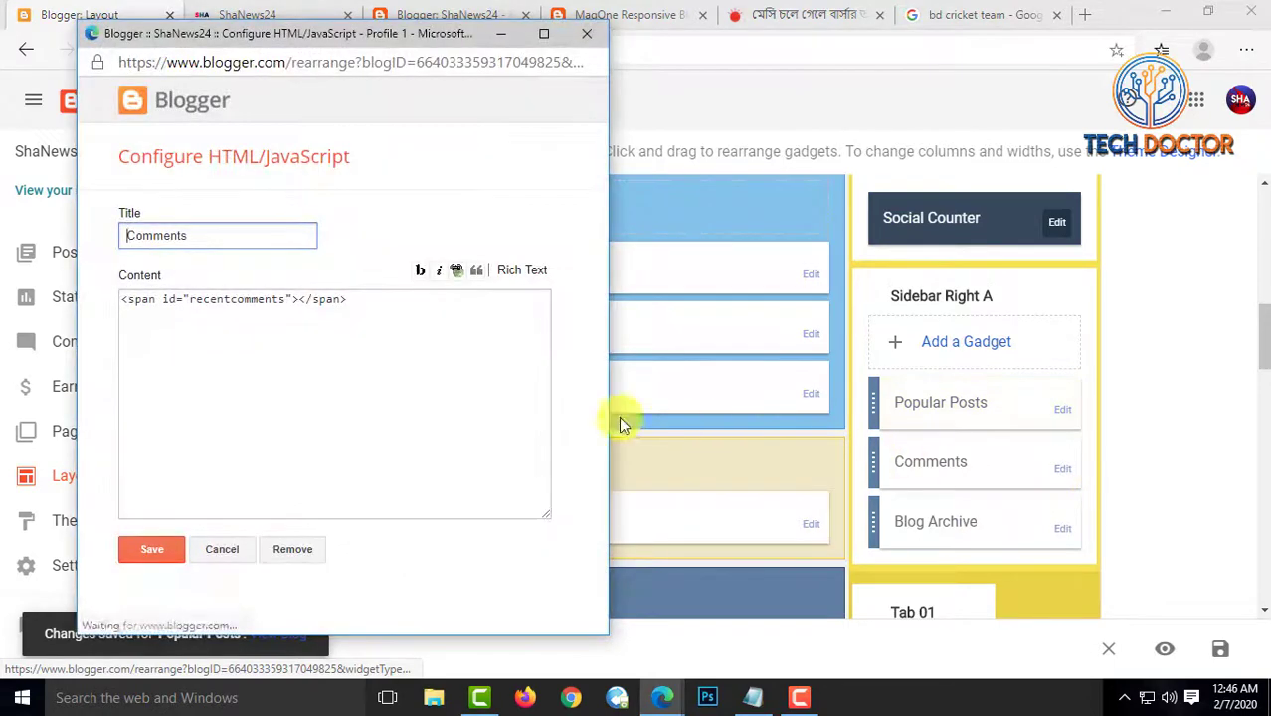
left_click(167, 548)
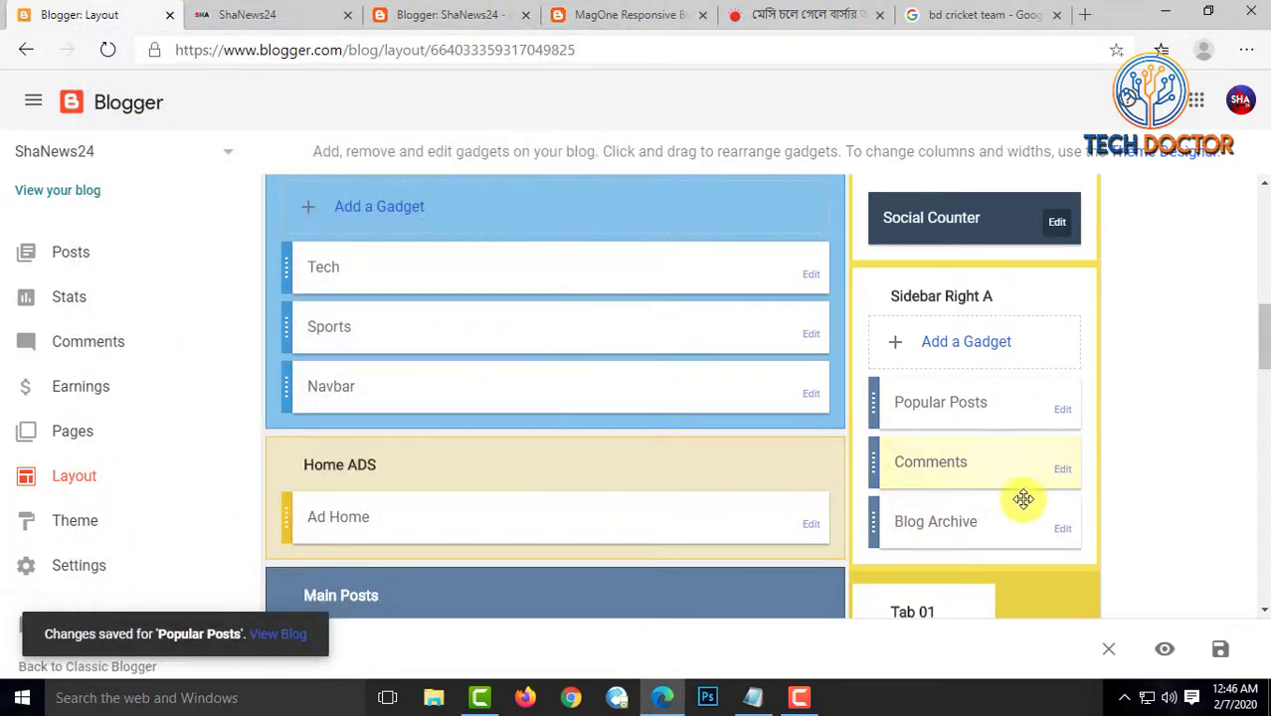
scroll(1021, 497, "down", 1)
left_click(1063, 397)
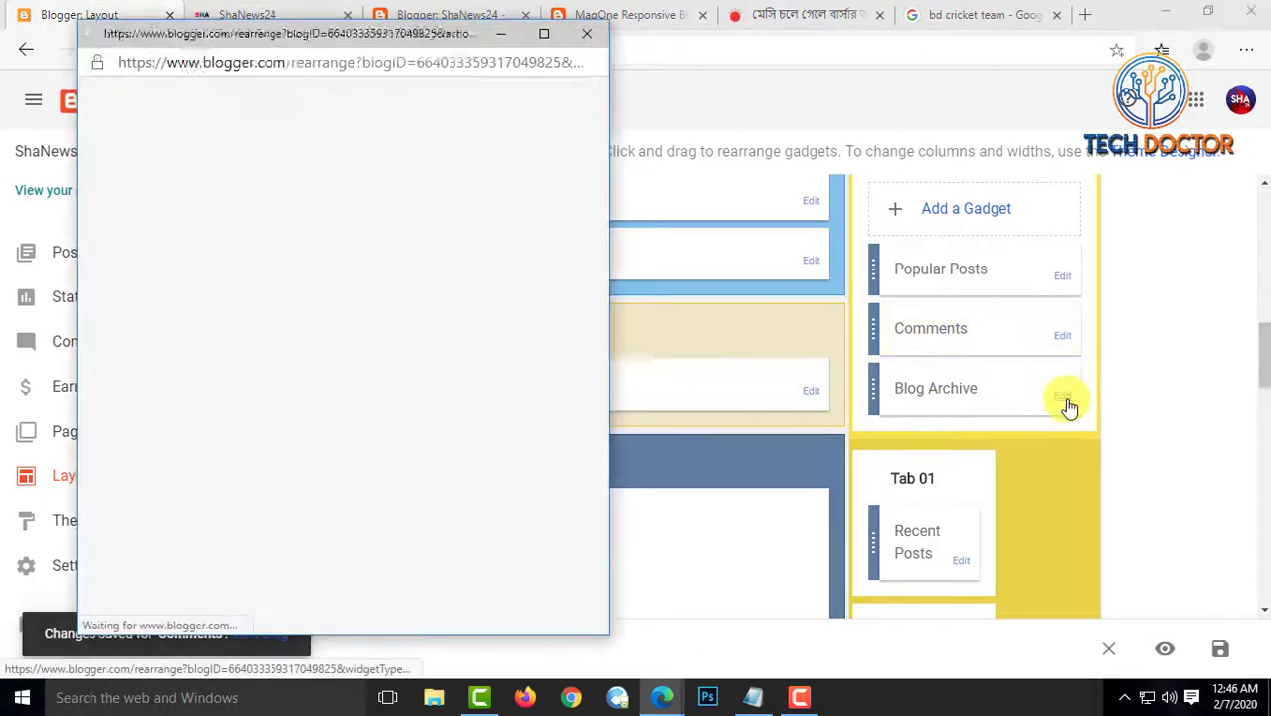
scroll(341, 402, "down", 1)
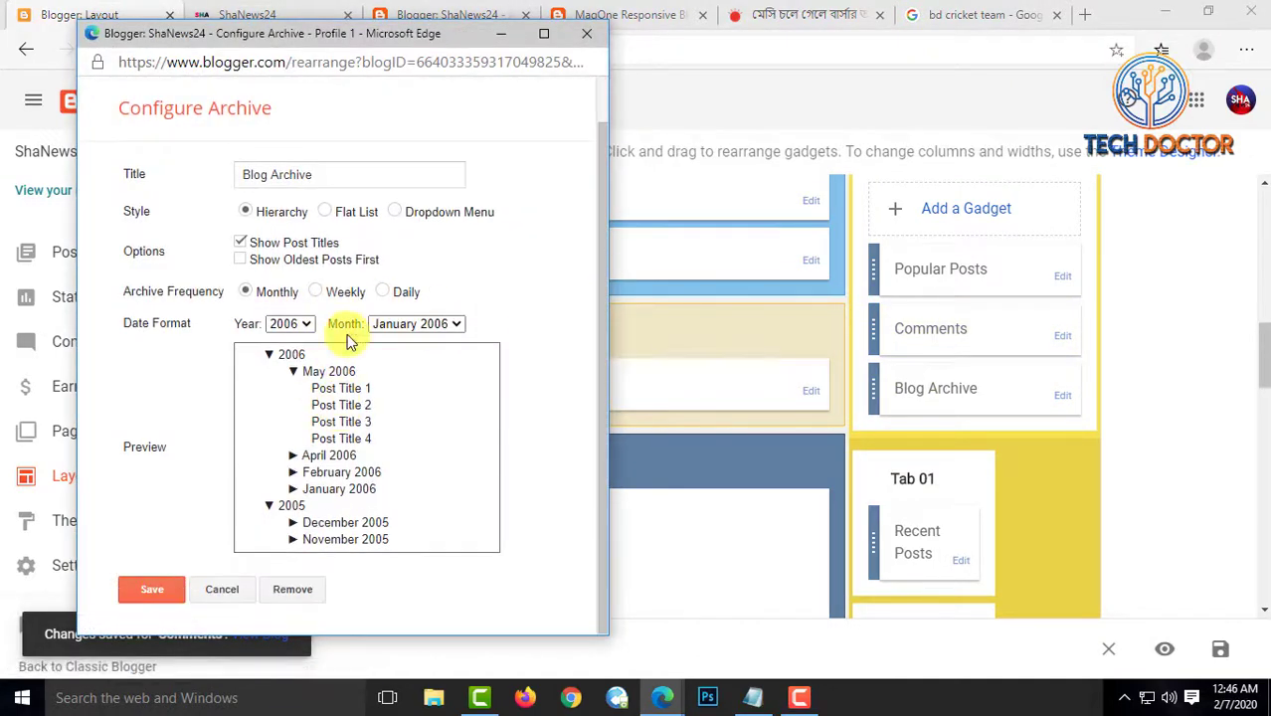
left_click(587, 33)
Open the Recent Posts gadget in Tab 01 and save its configuration
scroll(1017, 410, "down", 1)
scroll(1021, 424, "down", 2)
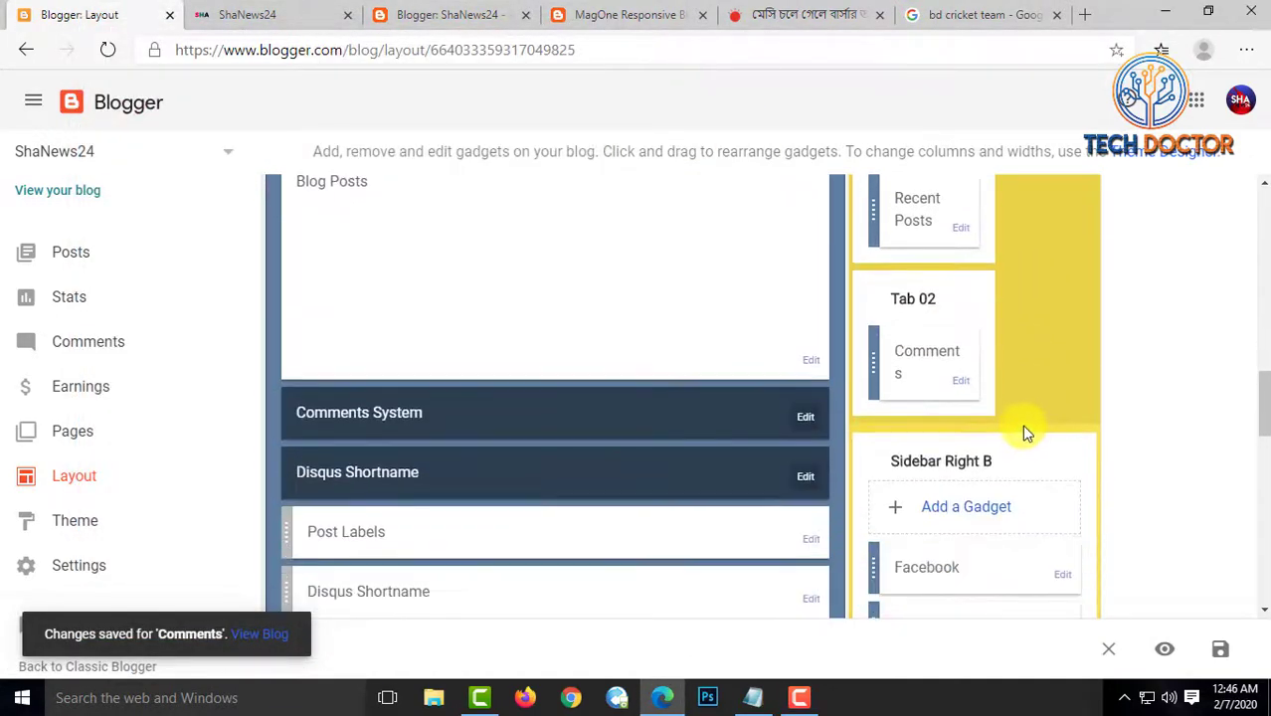
scroll(997, 400, "up", 1)
left_click(956, 295)
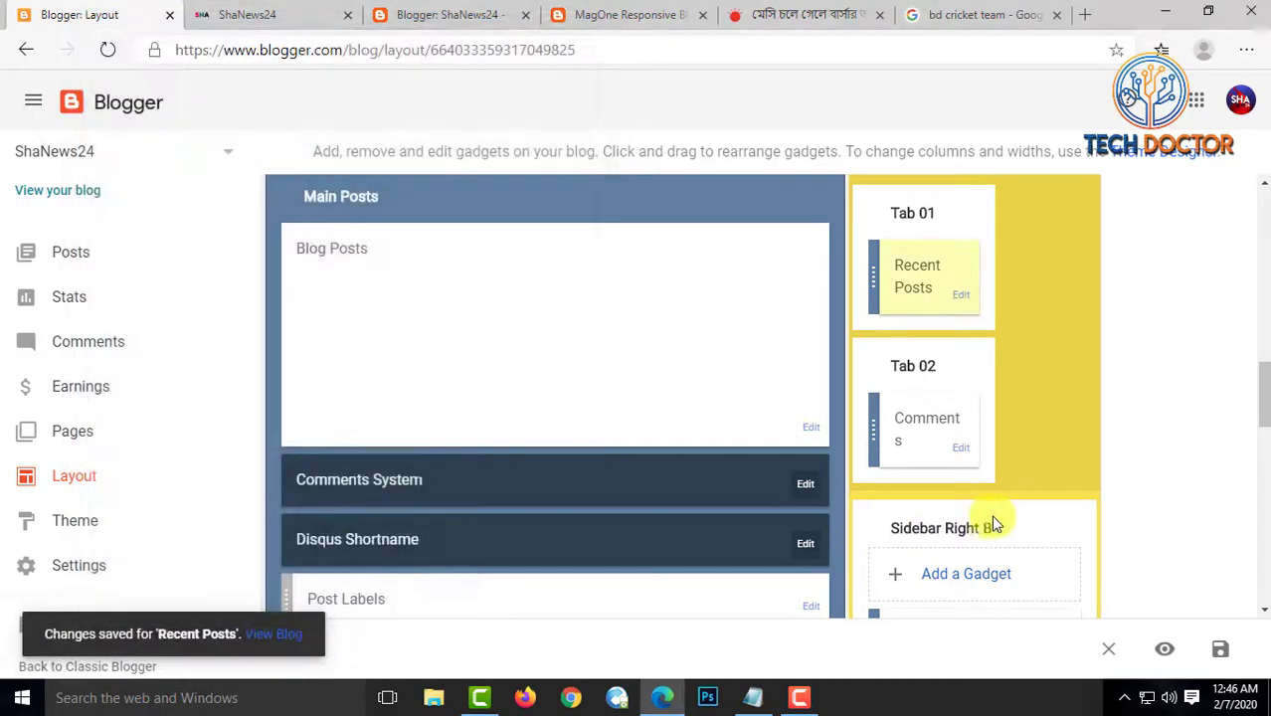
Look through the Sidebar Right B gadgets, briefly opening and closing the Categories gadget's settings
scroll(1037, 508, "down", 3)
scroll(1024, 387, "up", 3)
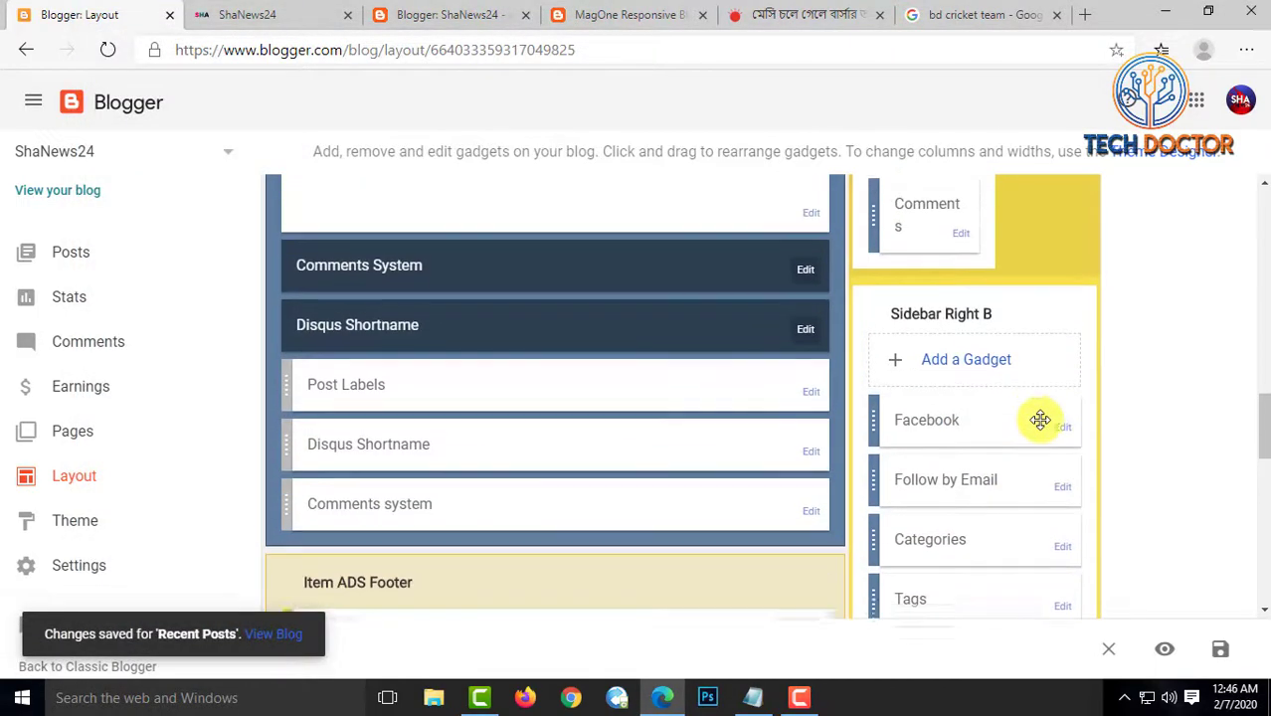
scroll(1037, 540, "down", 1)
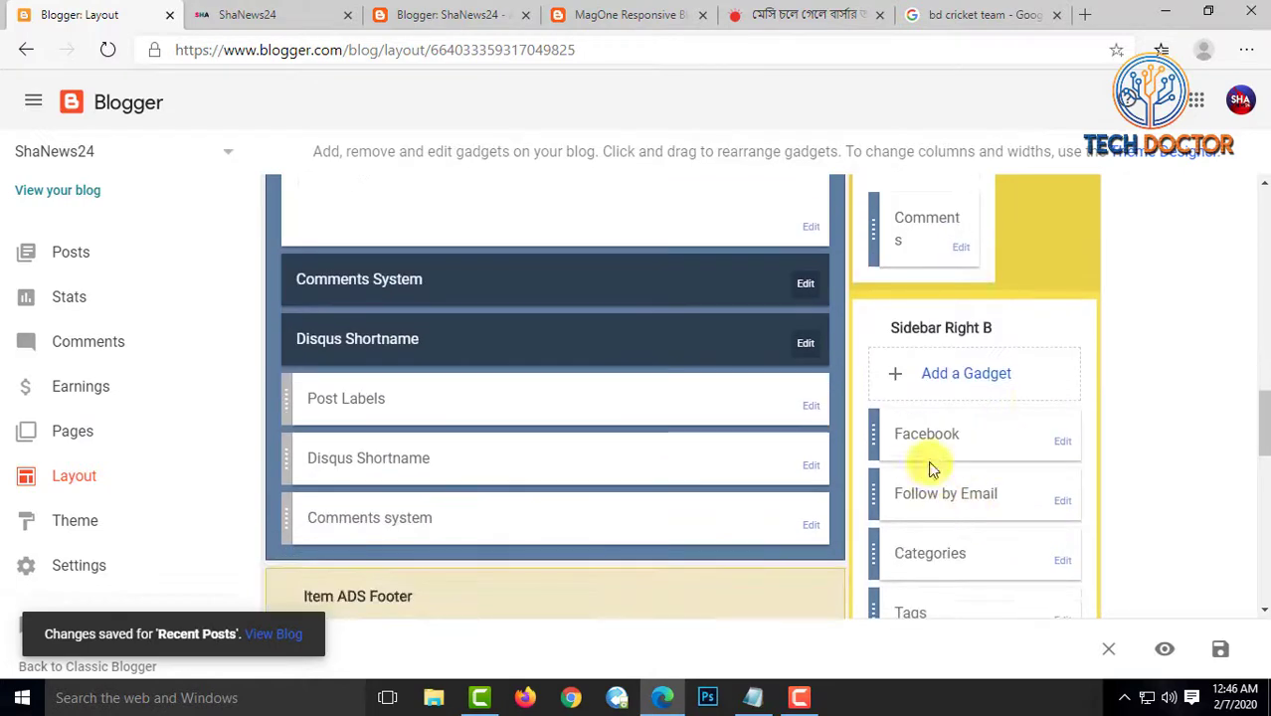
left_click(1061, 562)
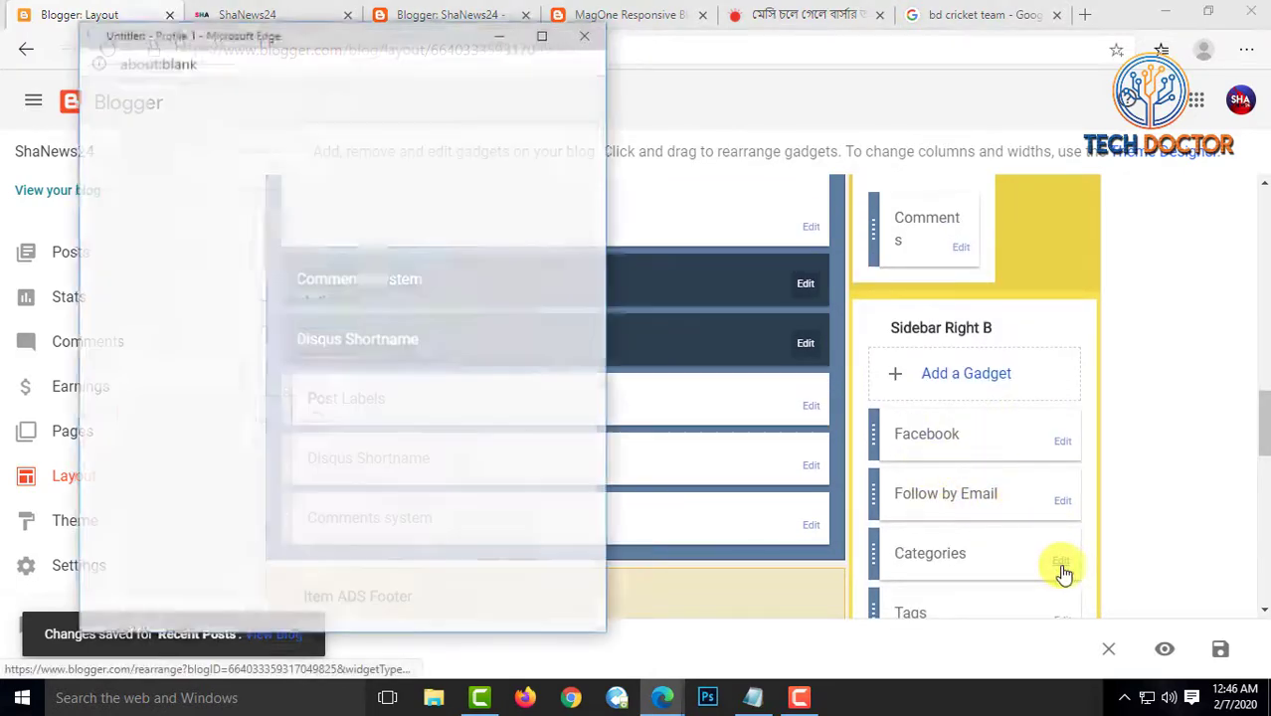
left_click(581, 34)
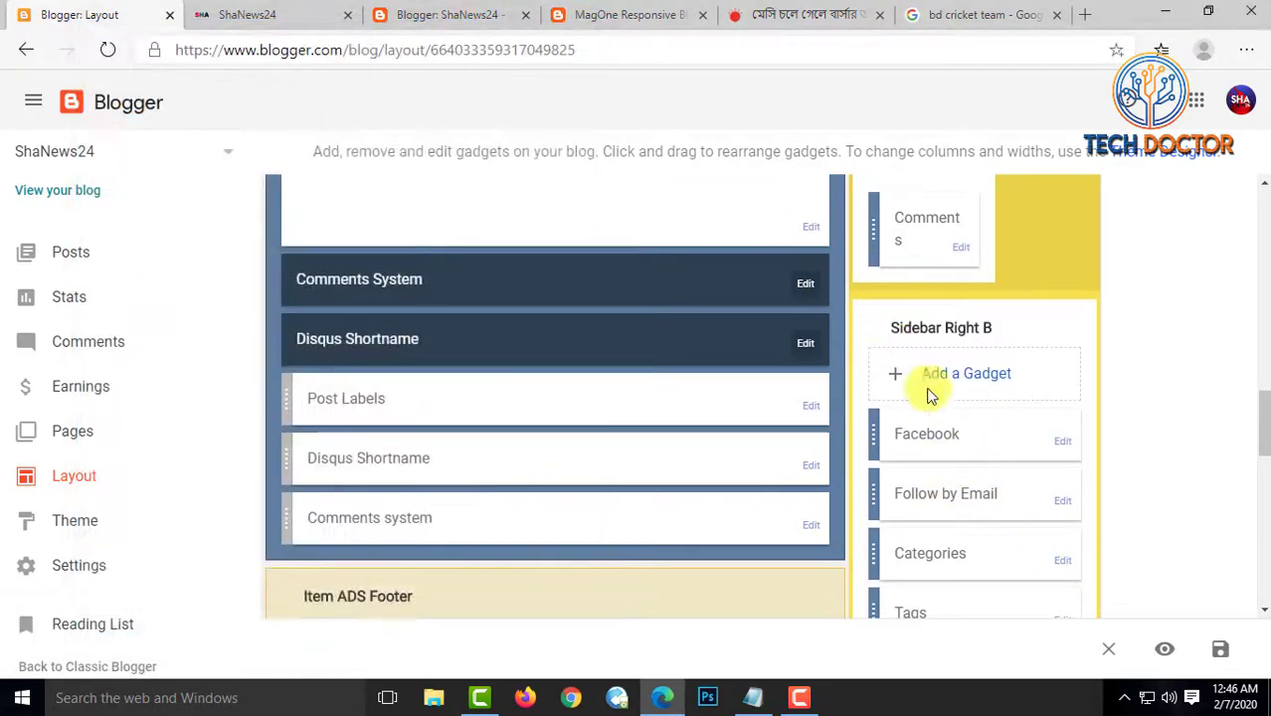
Check the Facebook, Categories and Tags sections in the ShaNews24 blog's sidebar
left_click(418, 14)
left_click(258, 14)
scroll(1064, 511, "down", 10)
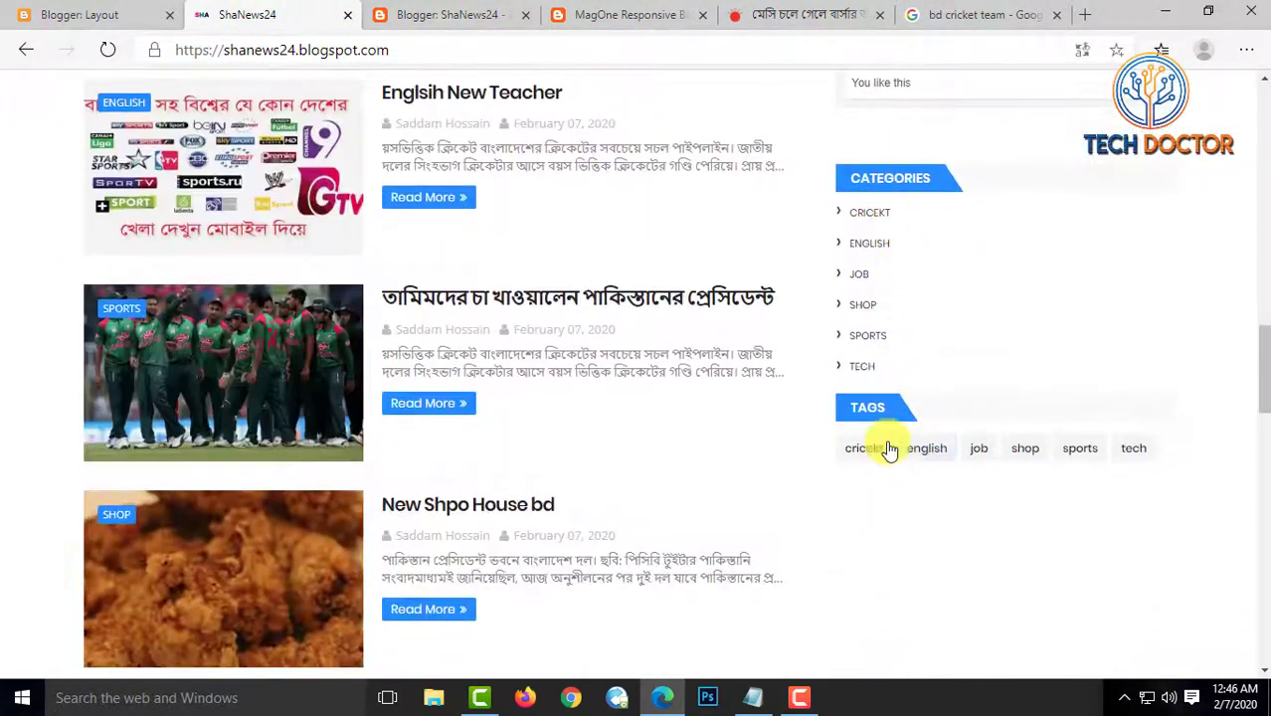
scroll(890, 416, "up", 4)
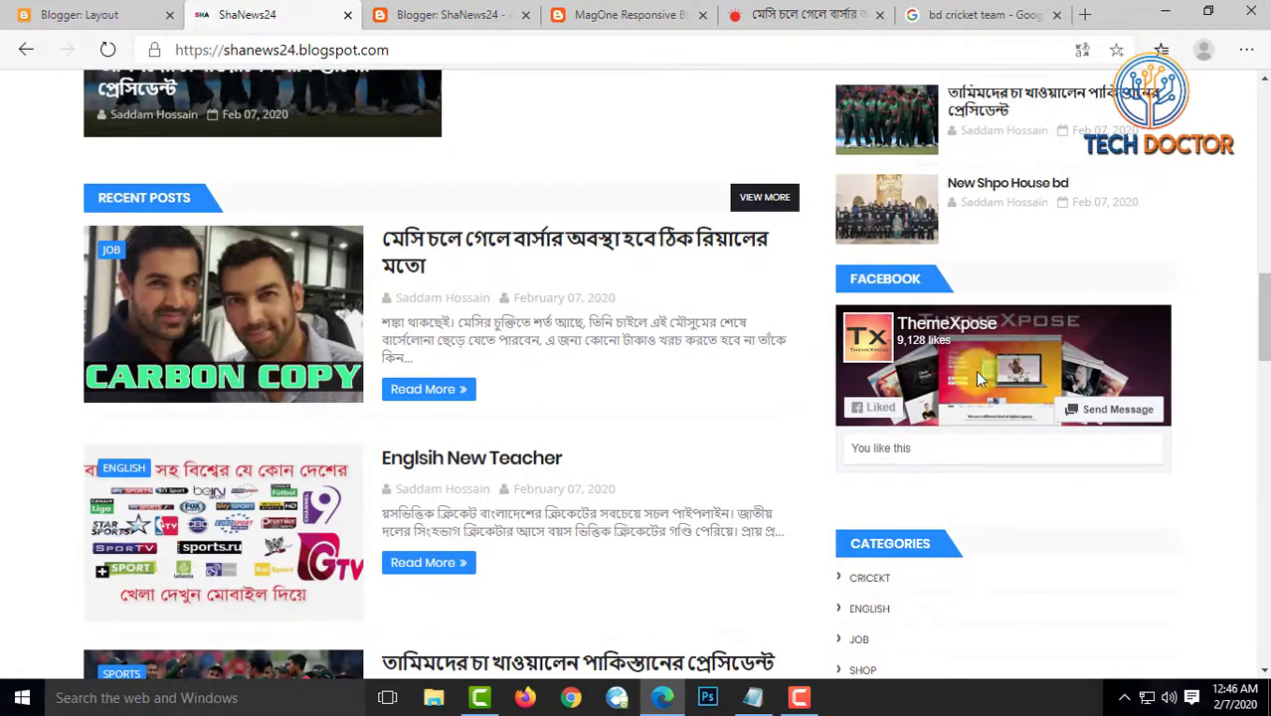
Go to google.com in the cricket image search's browser tab and search for "facebook plugin"
left_click(972, 14)
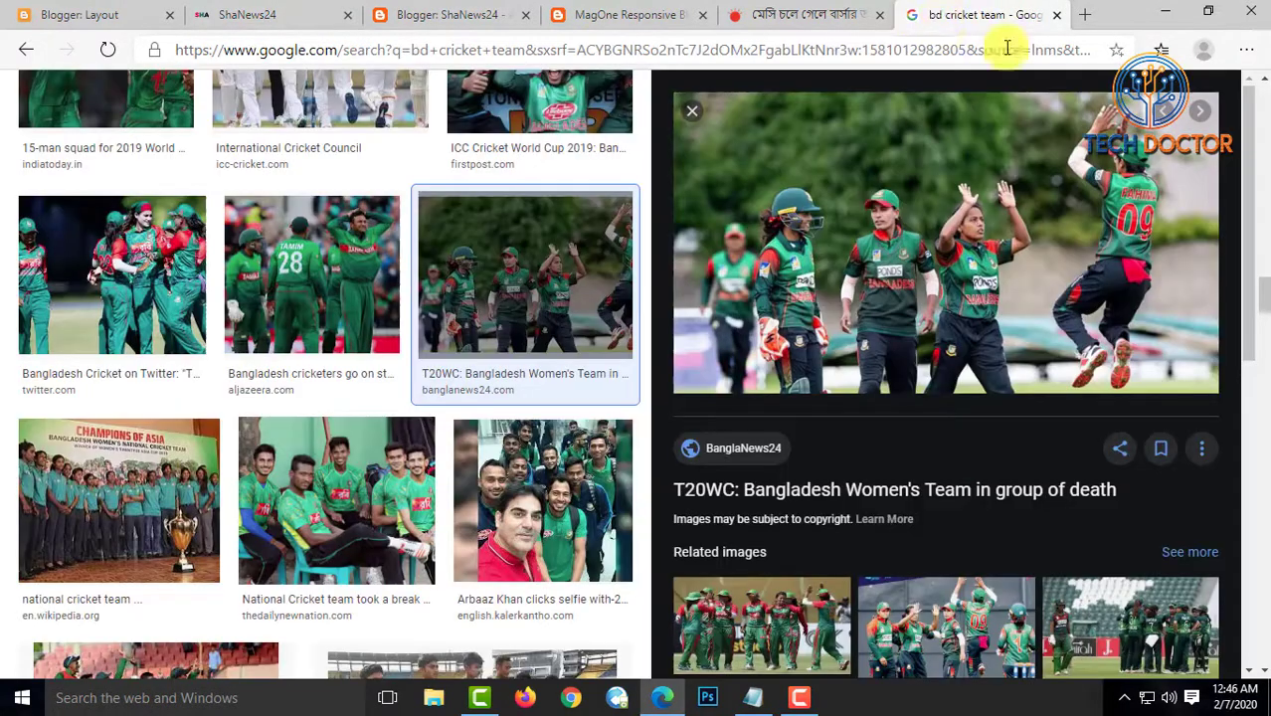
left_click(495, 46)
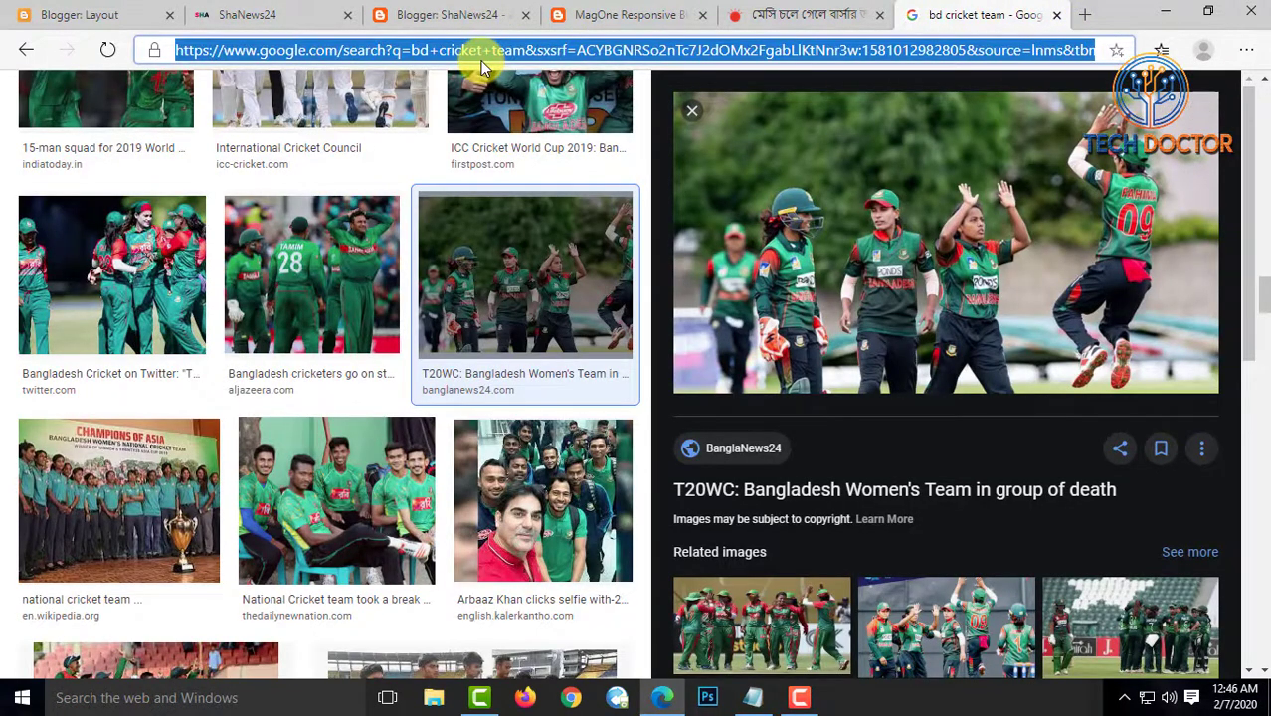
type("google.com")
key("Return")
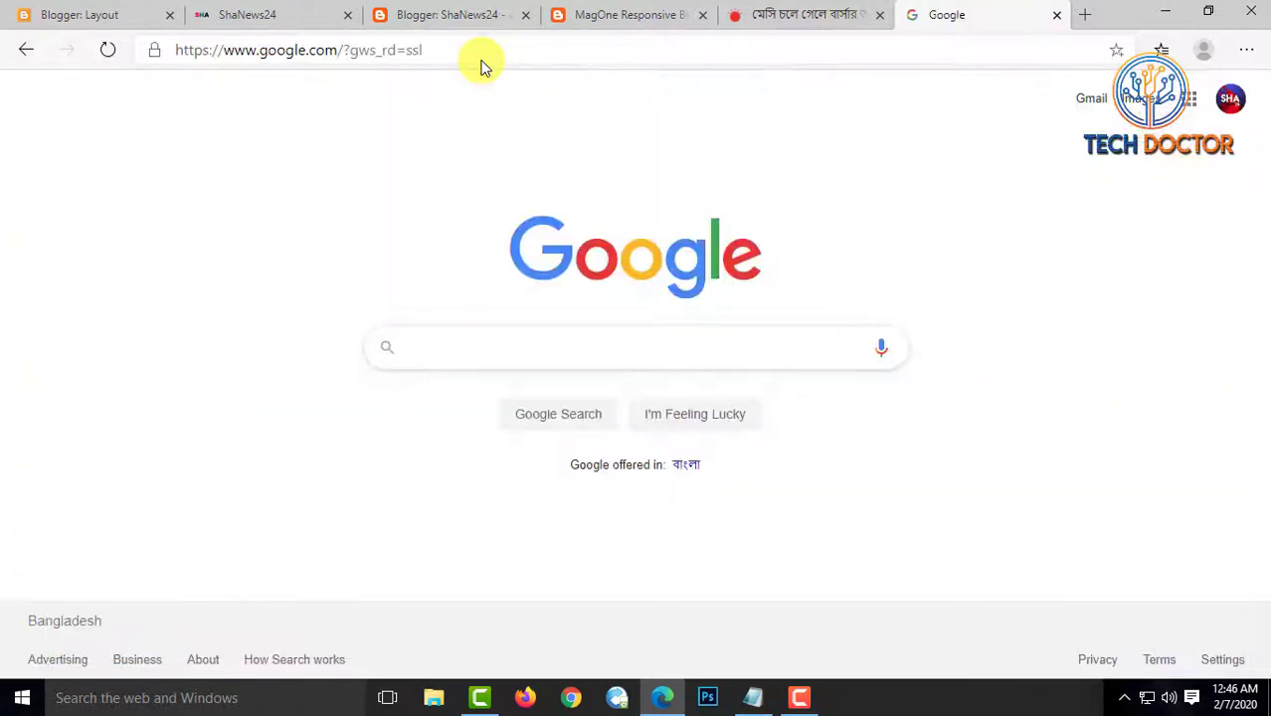
type("fac")
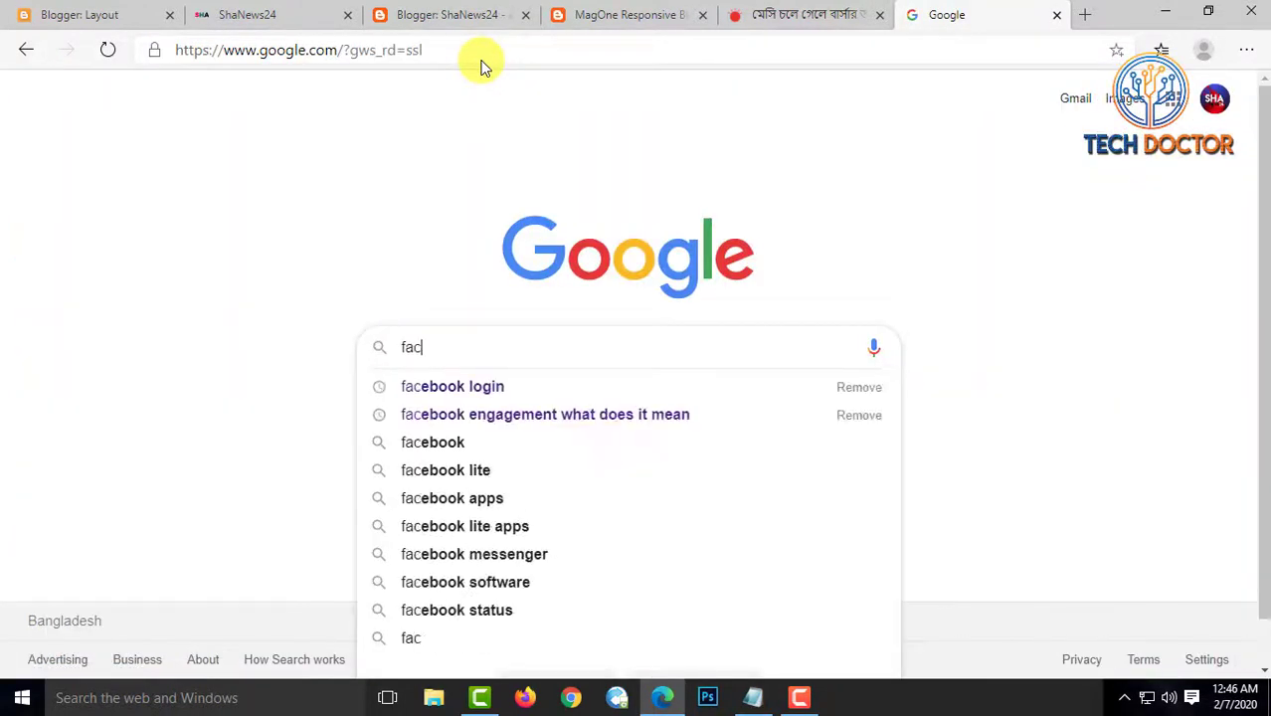
type("ebok")
key("BackSpace")
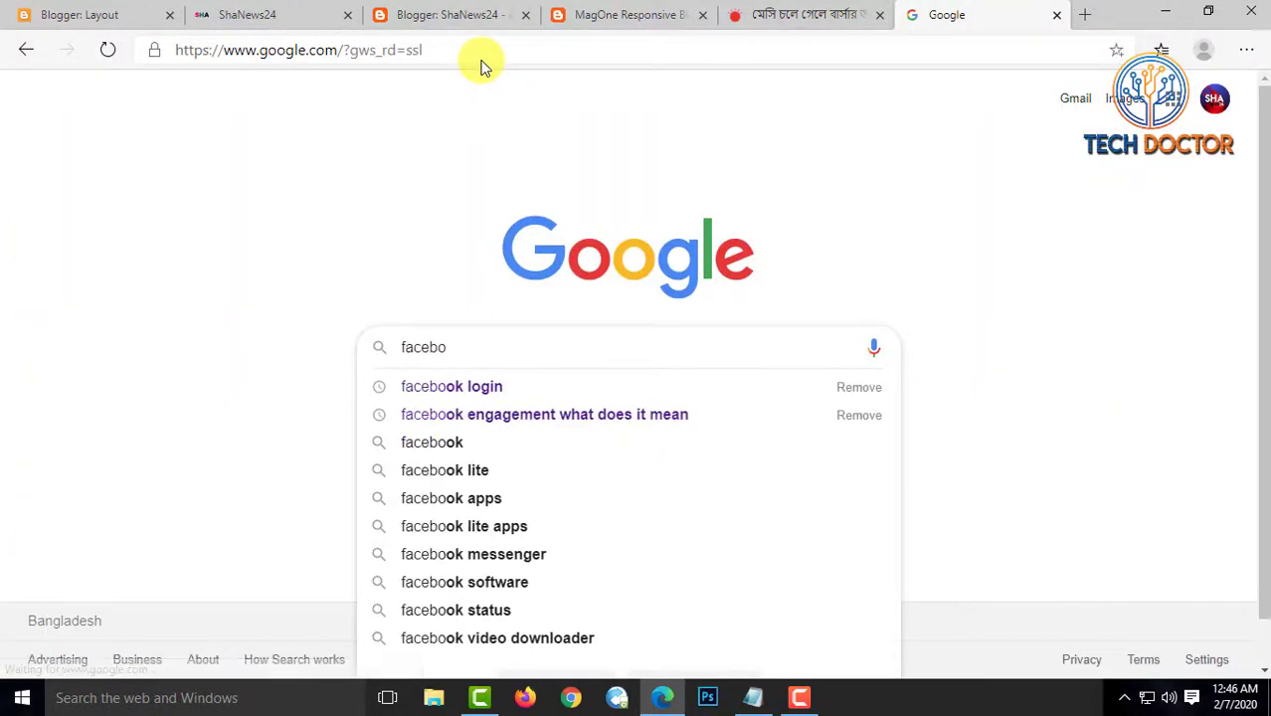
type("ok pl")
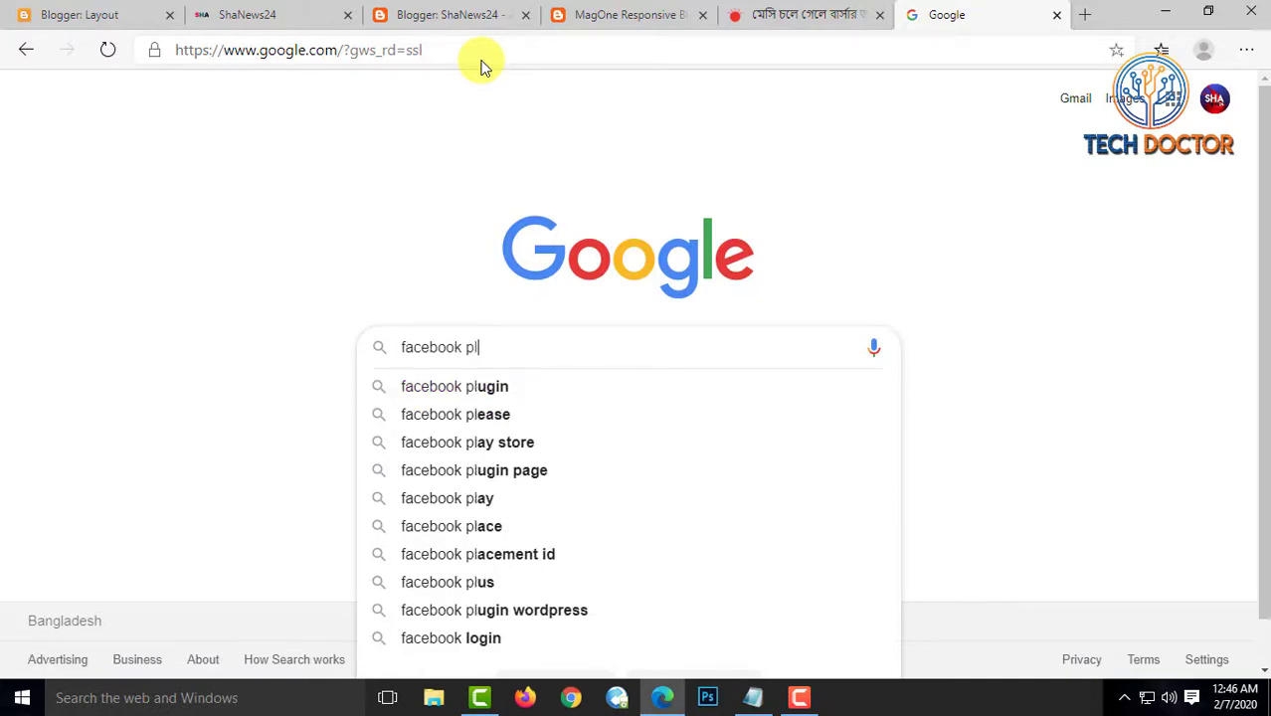
type("ugin")
key("Return")
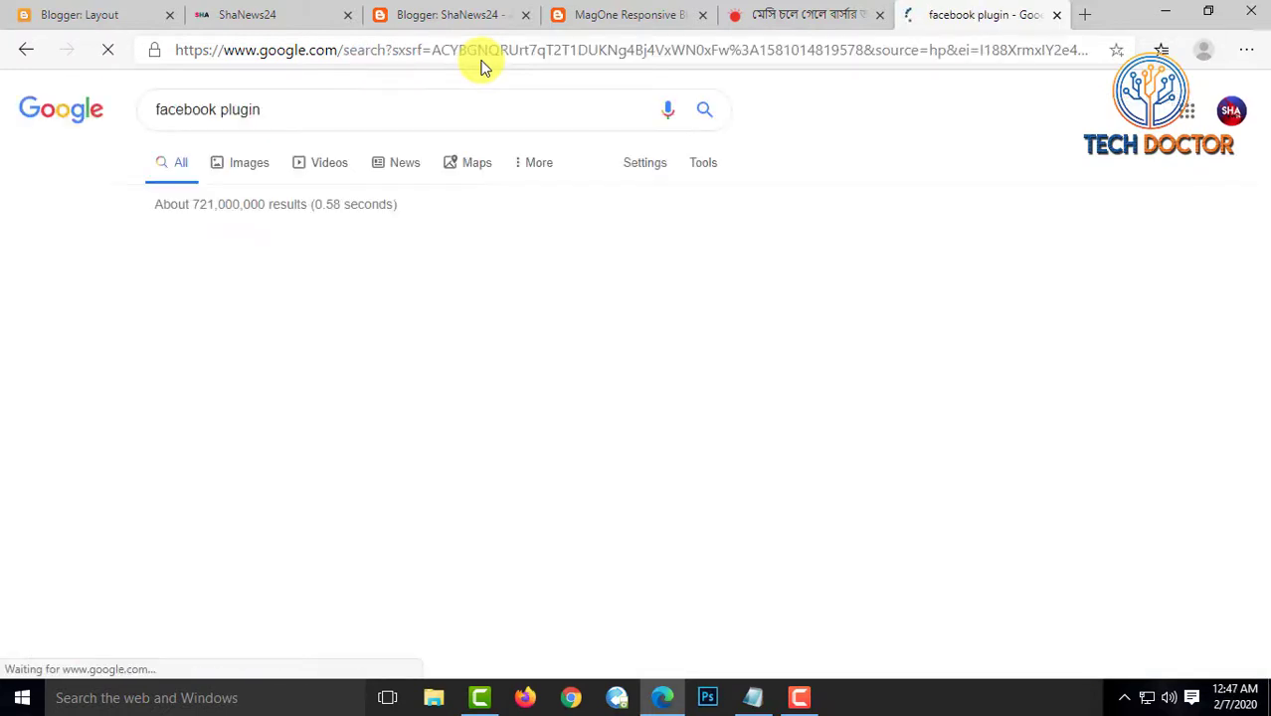
Open Facebook's Social Plugins documentation from the search results and go to the Page Plugin's configuration form
left_click(277, 264)
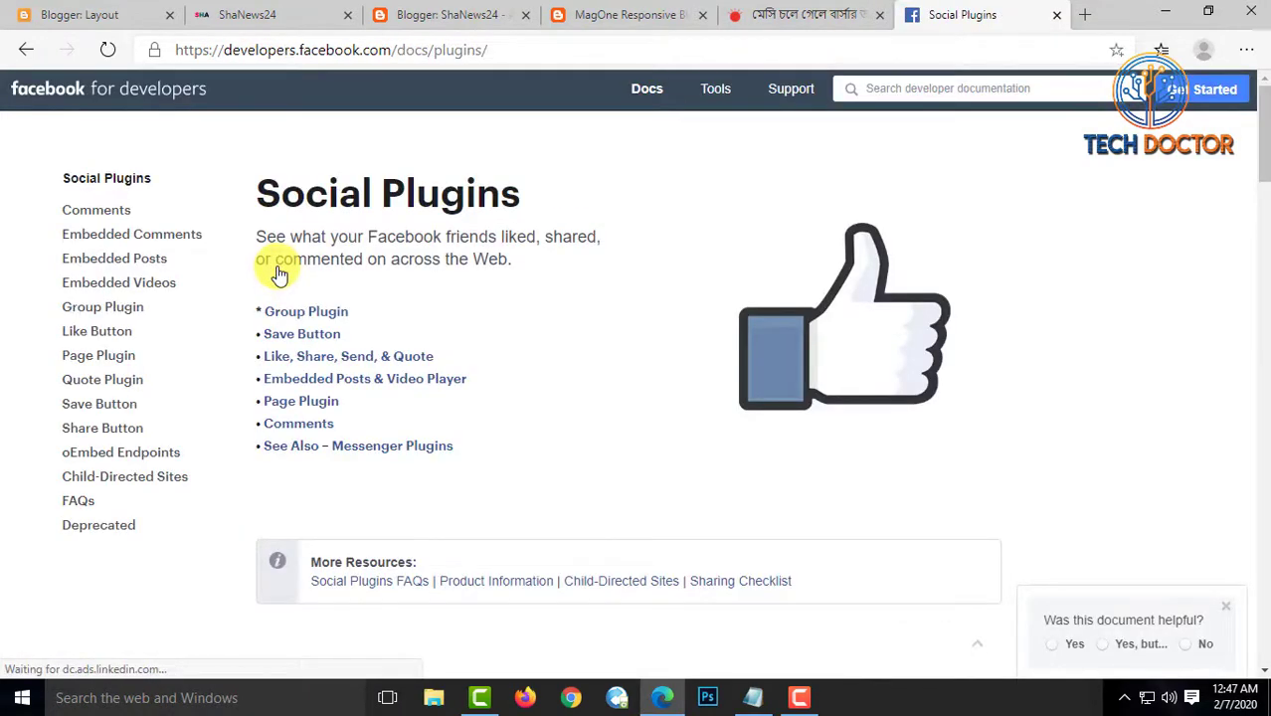
left_click(84, 364)
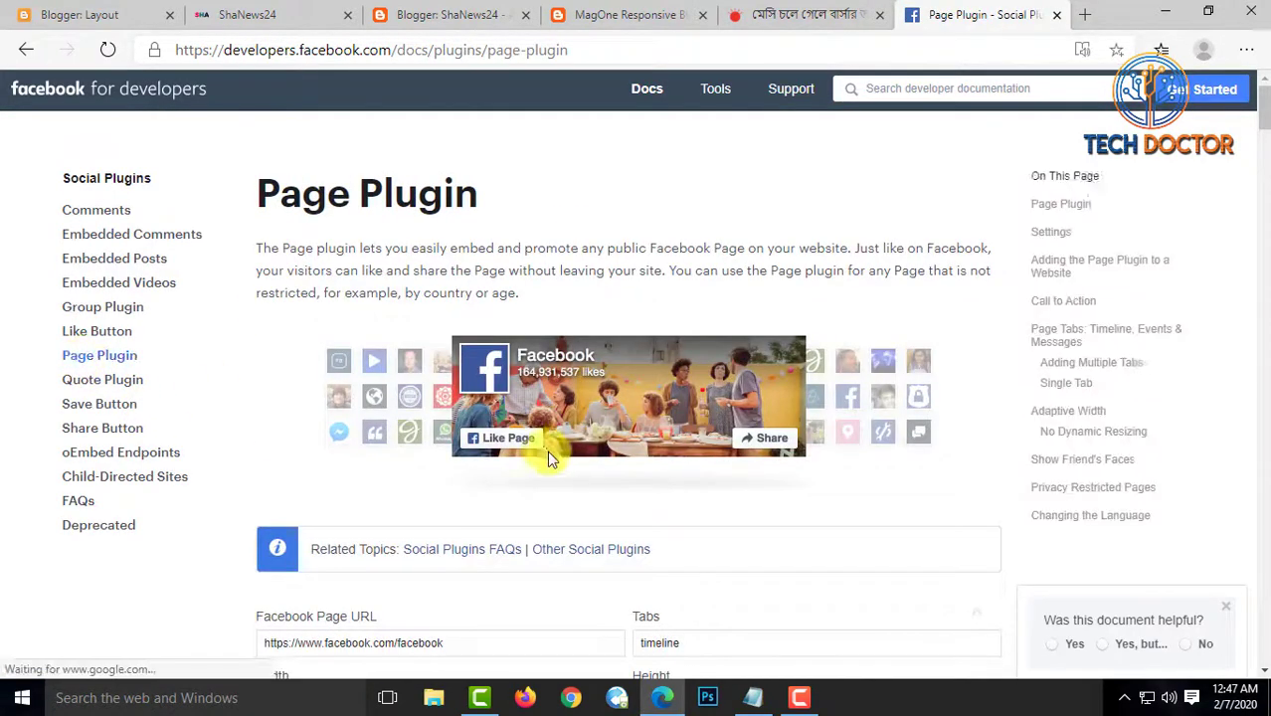
scroll(547, 450, "down", 2)
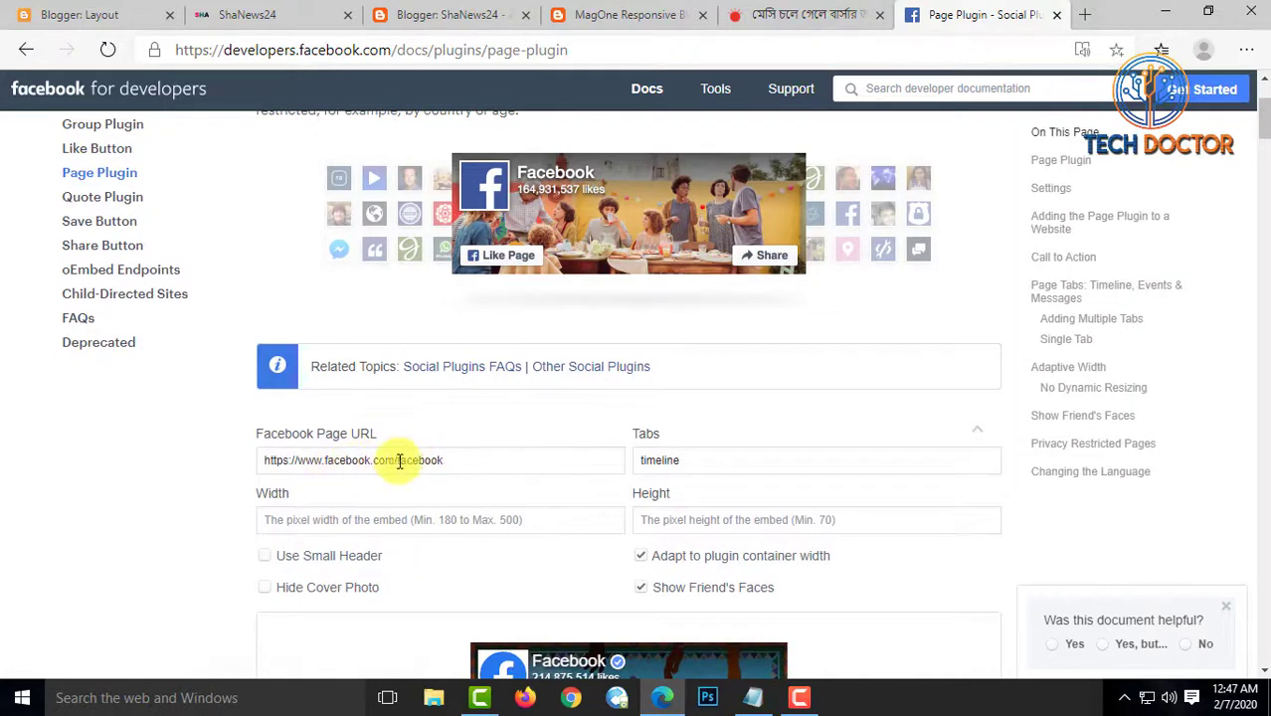
left_click_drag(350, 461, 270, 462)
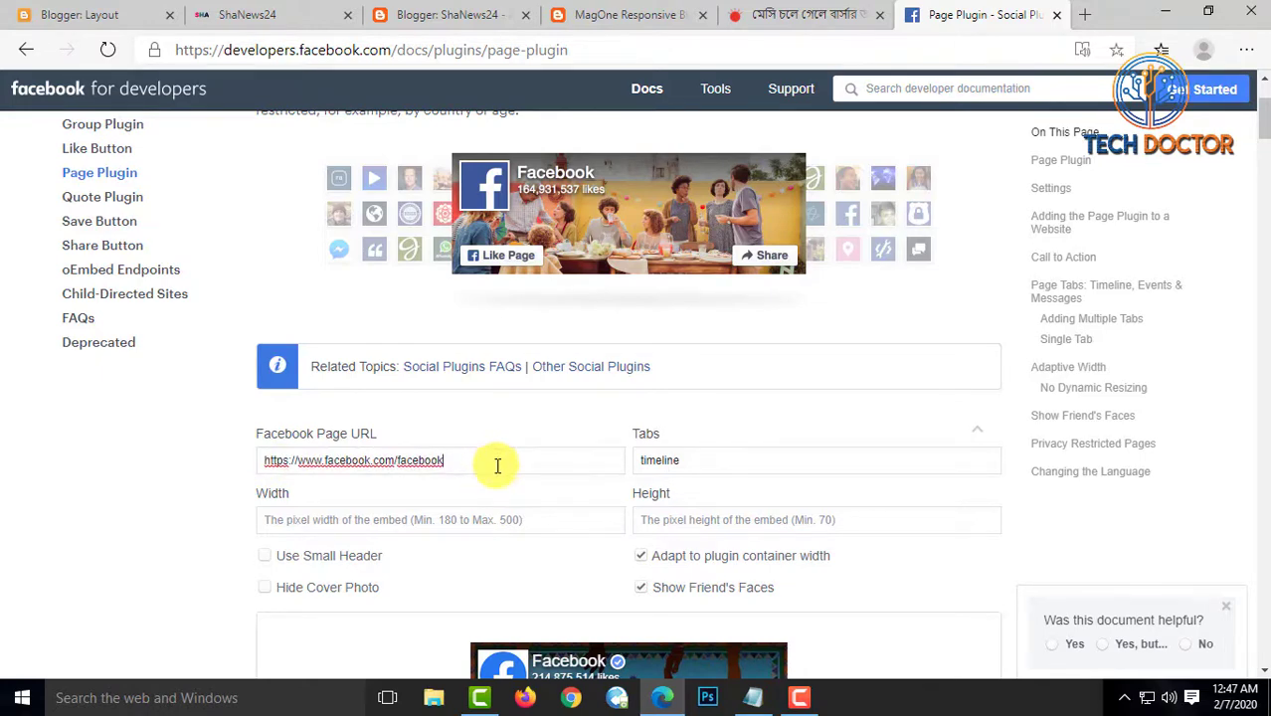
left_click(790, 14)
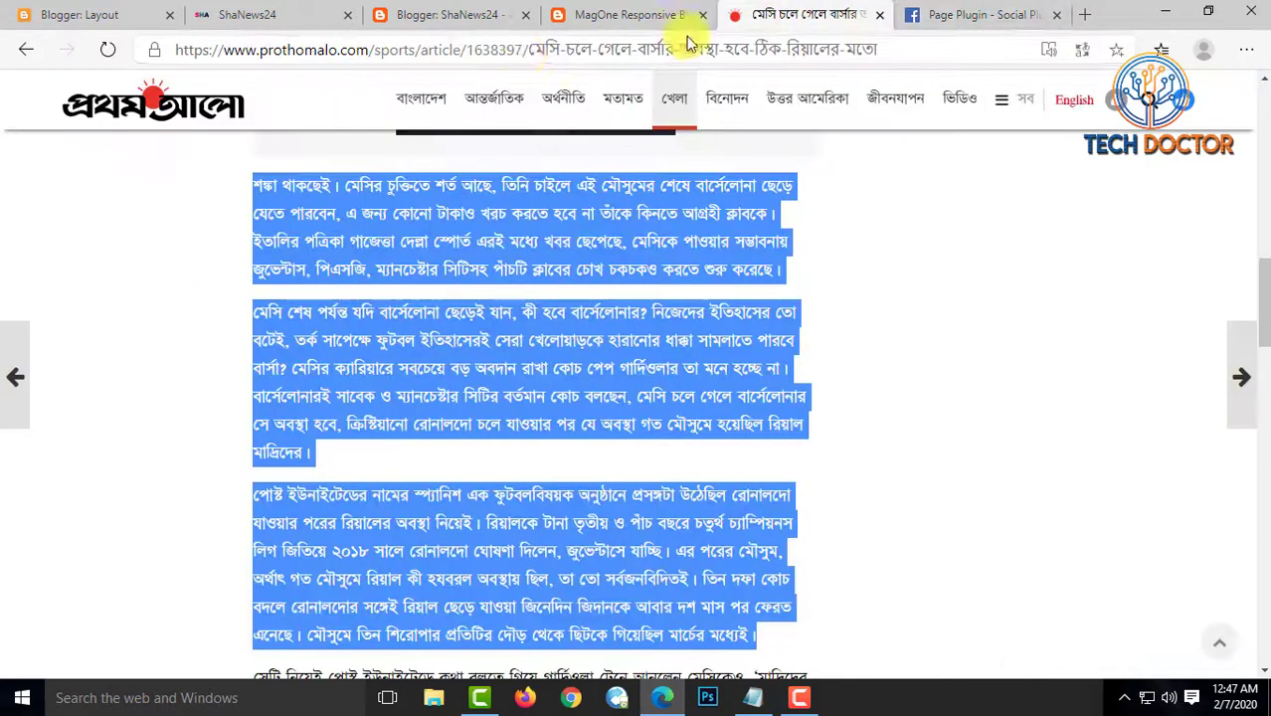
left_click(447, 50)
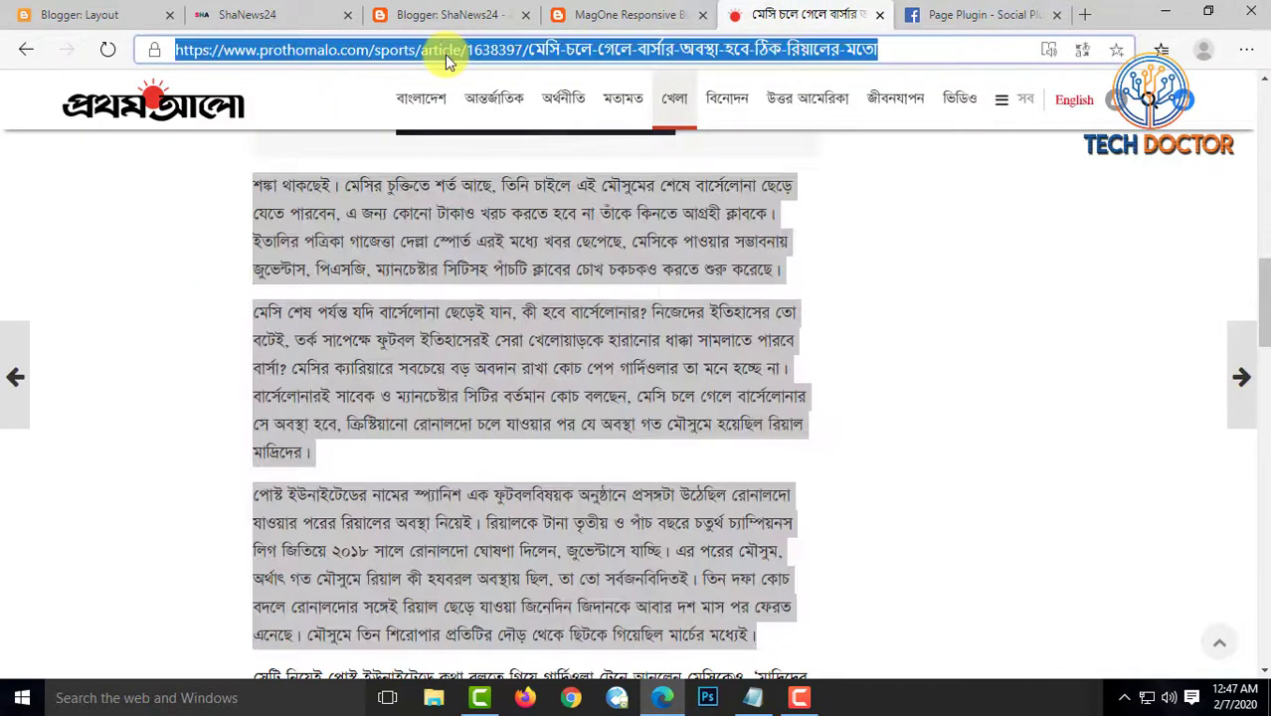
left_click(979, 14)
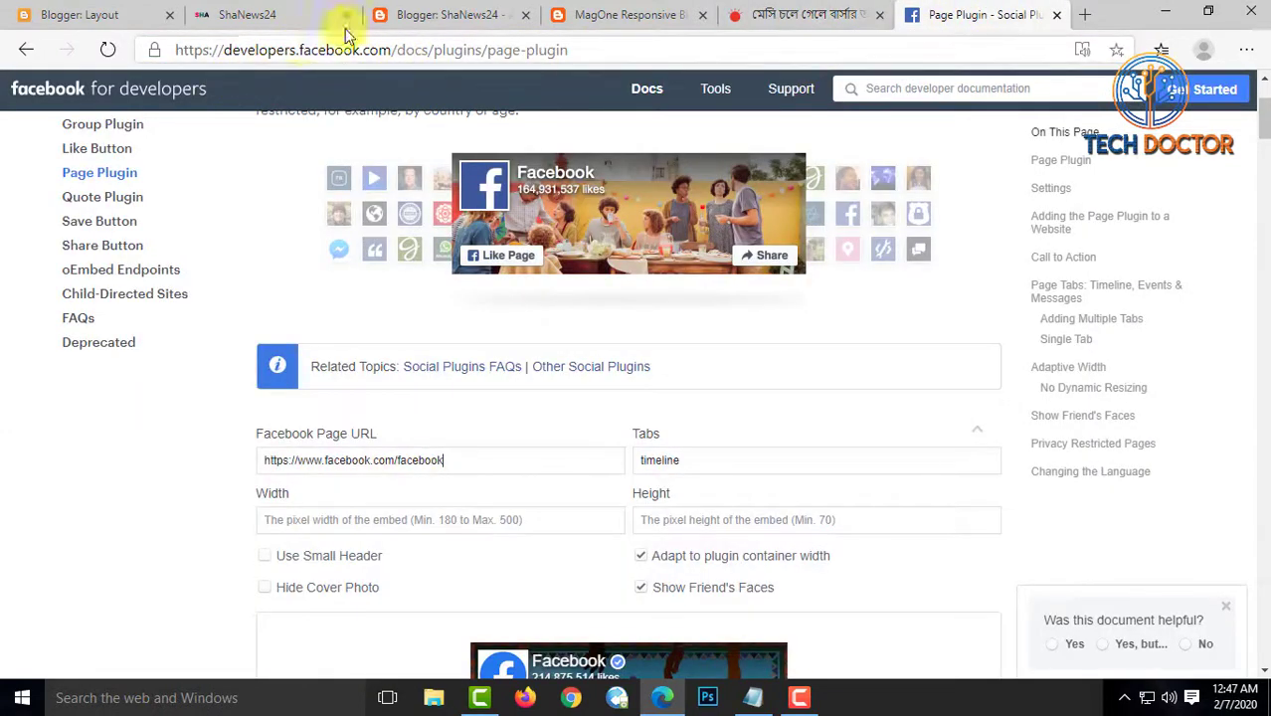
left_click(795, 14)
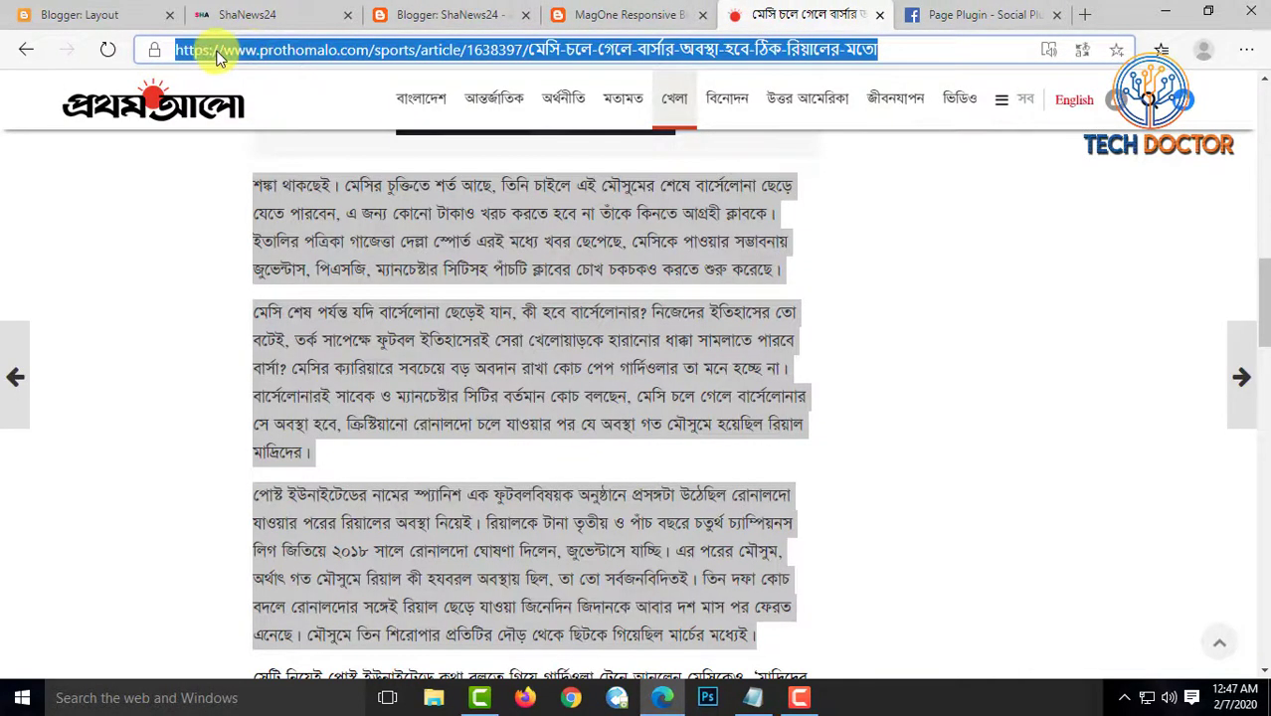
left_click(955, 14)
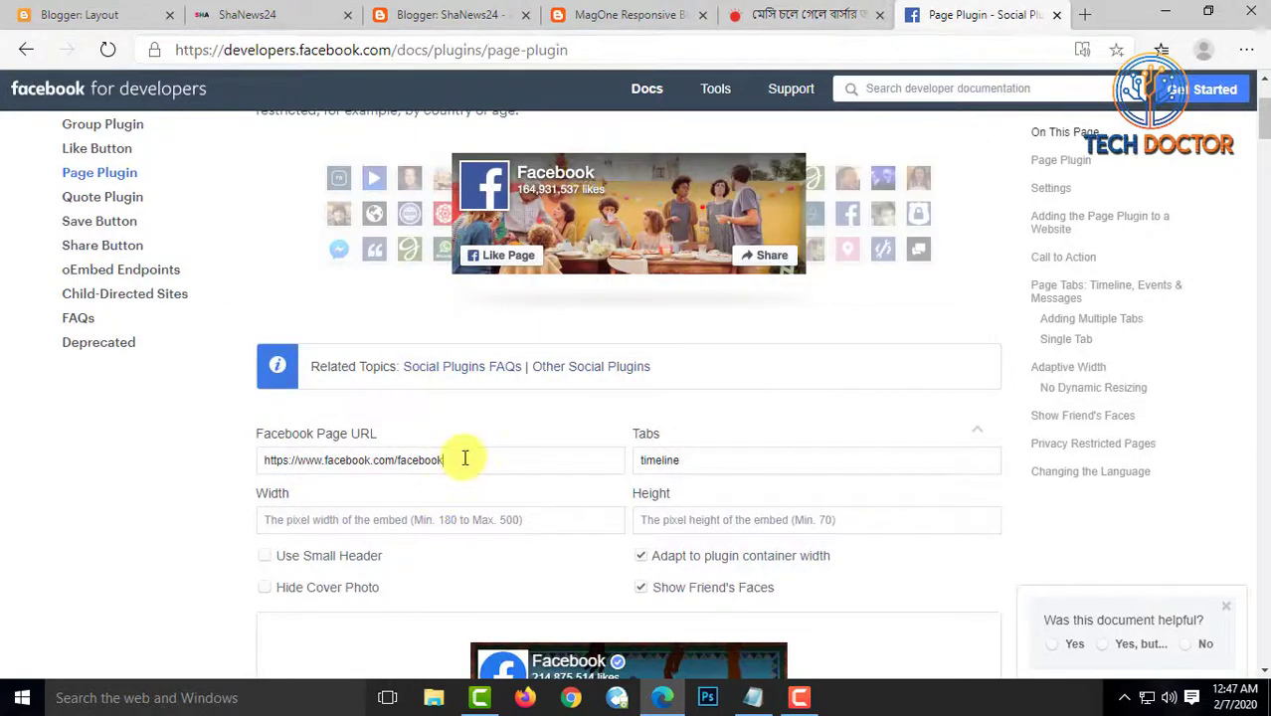
left_click_drag(465, 457, 352, 466)
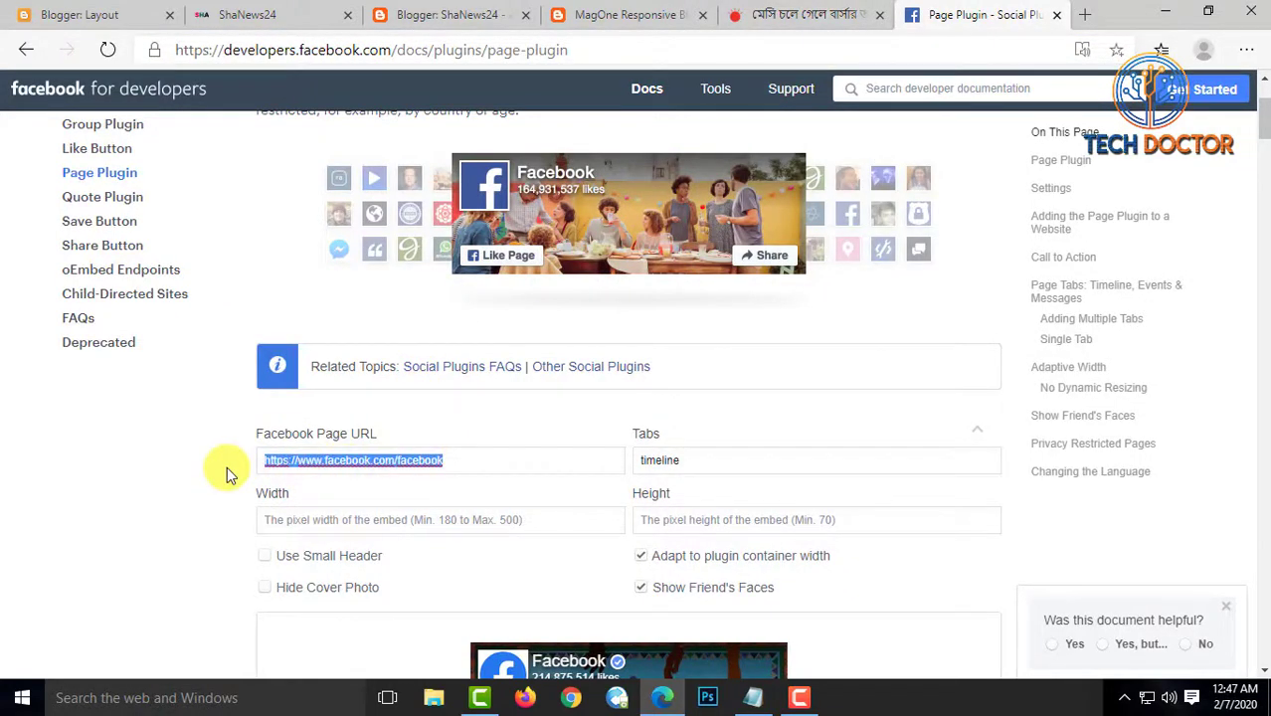
key("Delete")
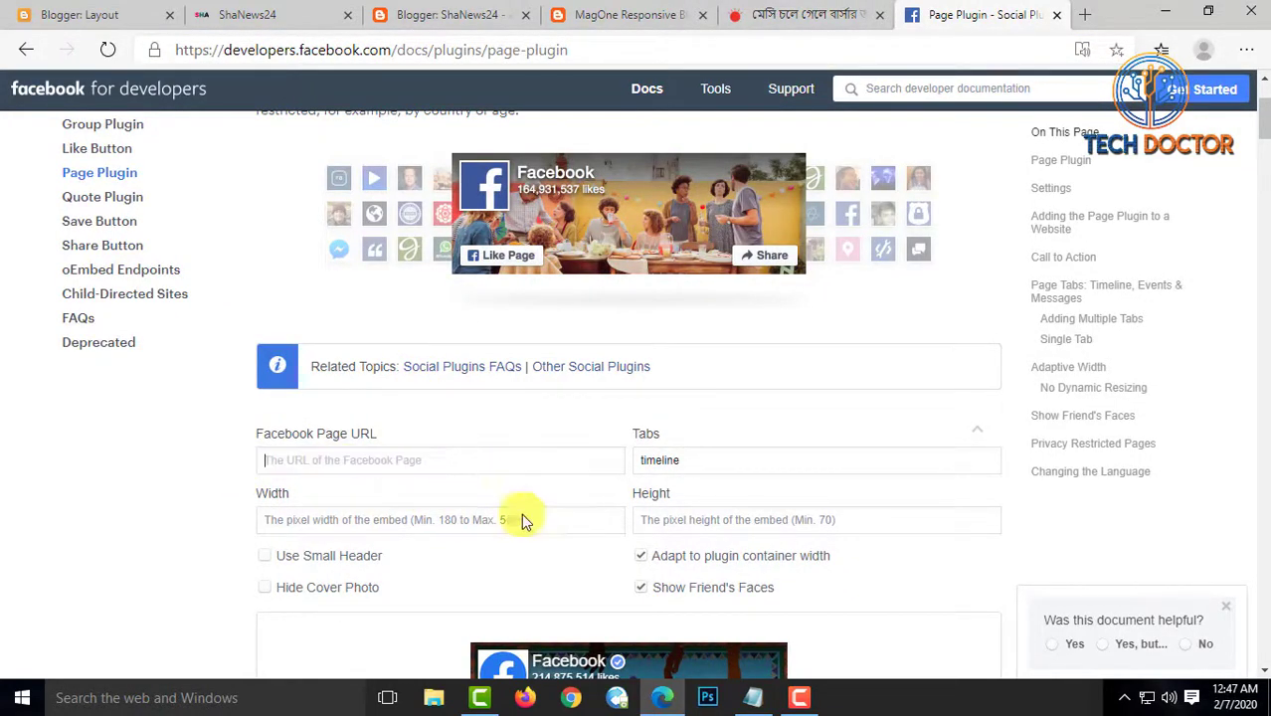
type("https://www.facebook.com/facebook")
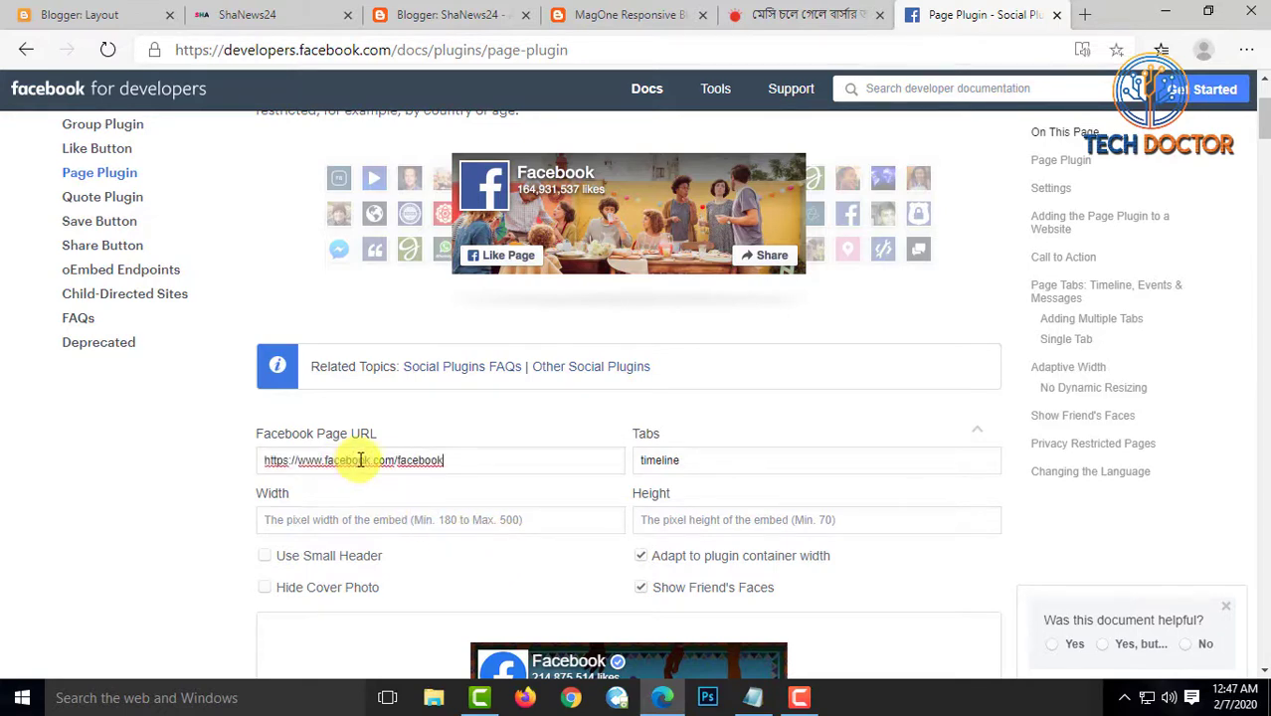
left_click_drag(401, 463, 491, 459)
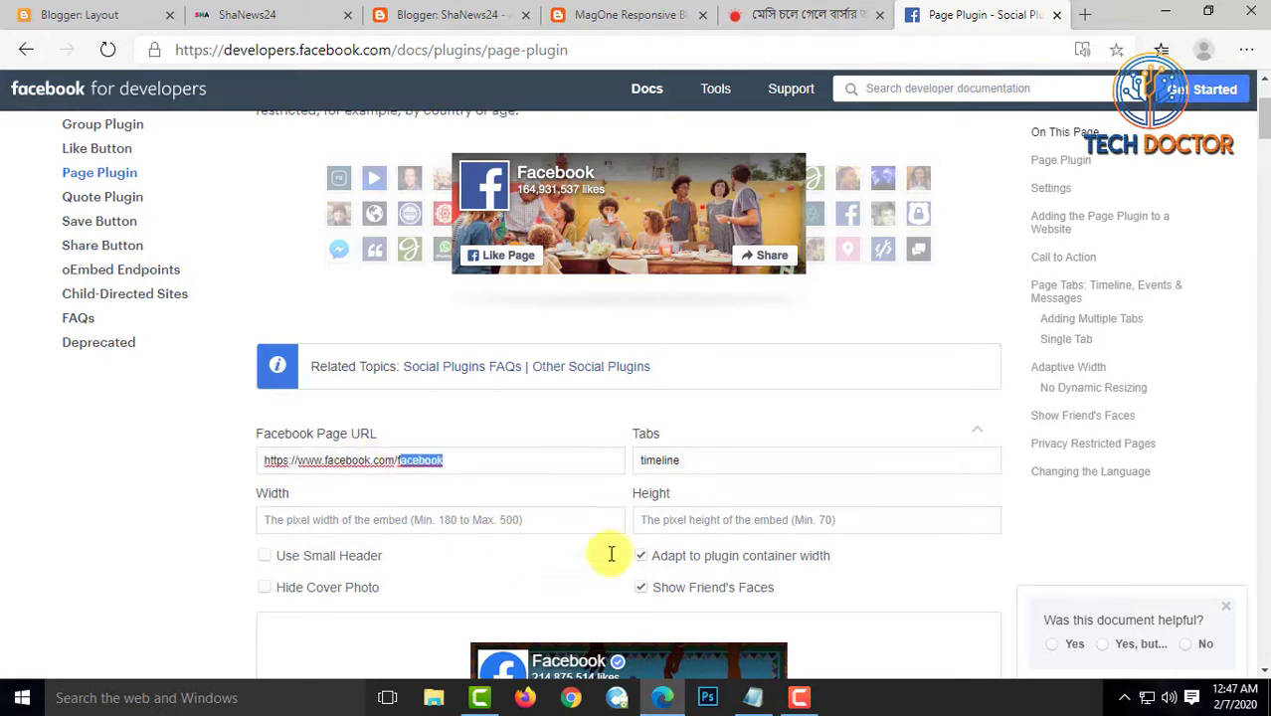
scroll(606, 553, "down", 3)
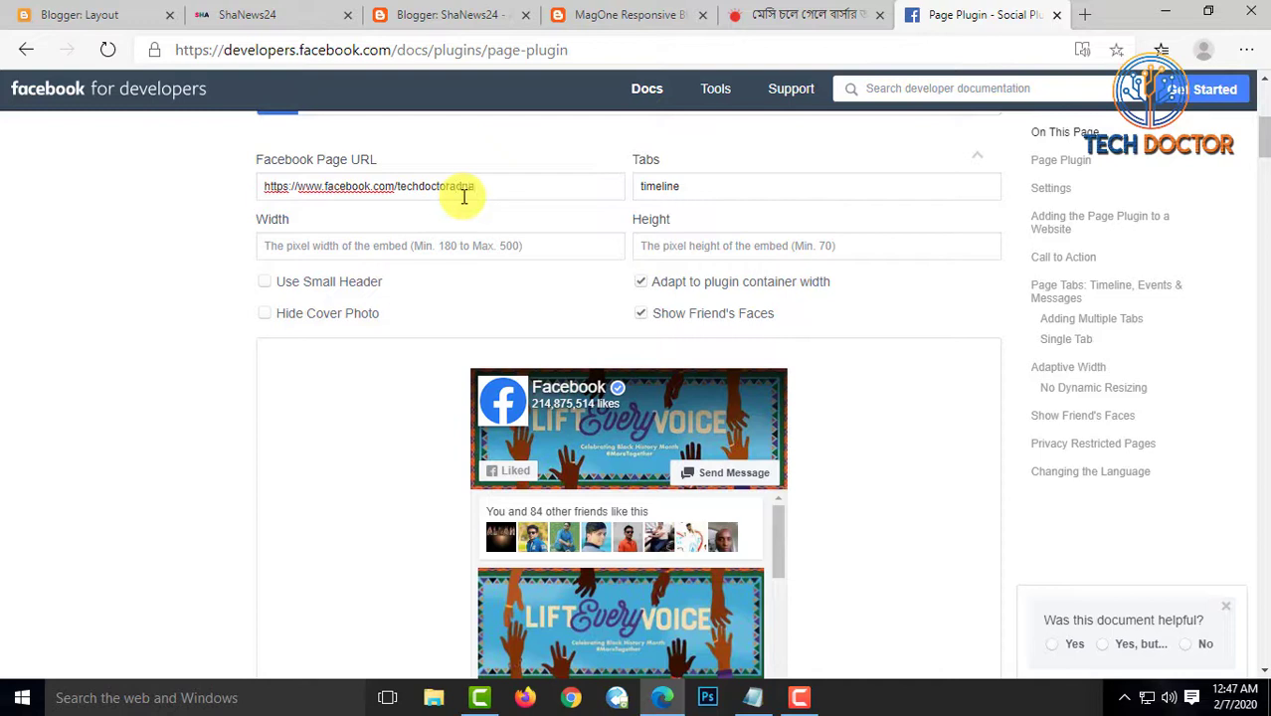
type("techdoctoradnan")
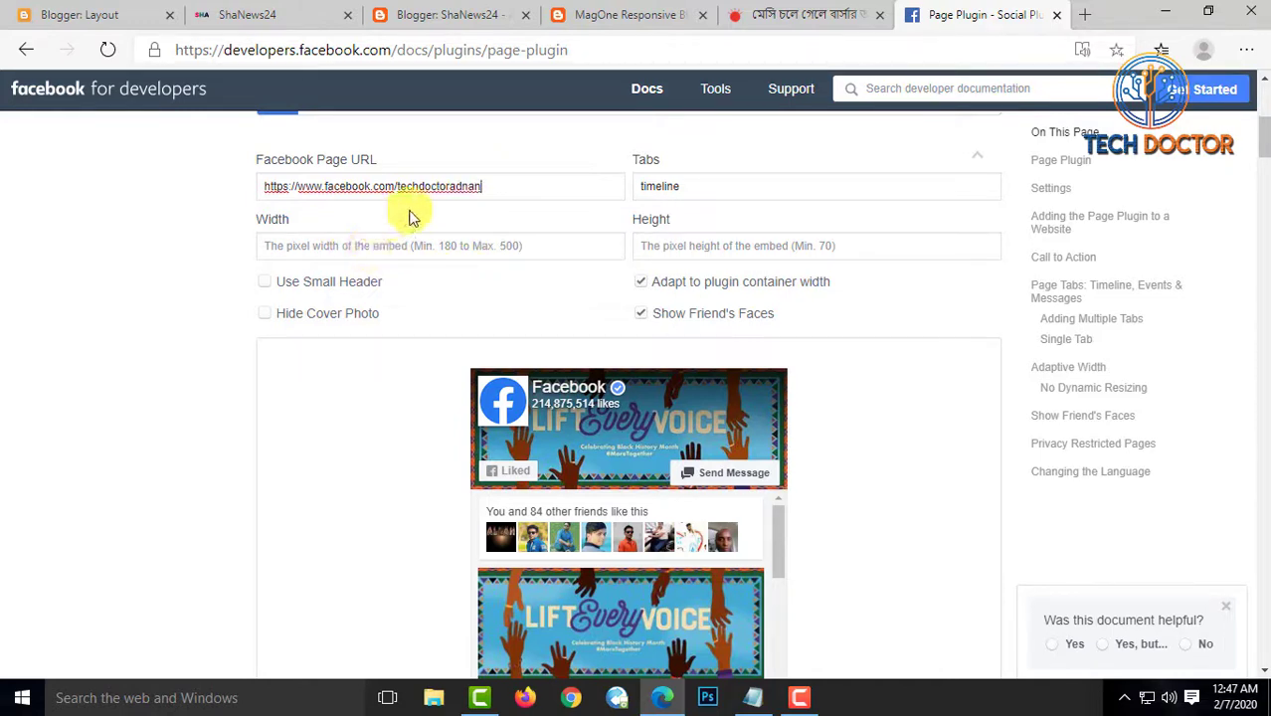
Examine the Page Plugin preview for the entered Facebook page, comparing it with the configuration options above
scroll(383, 318, "up", 1)
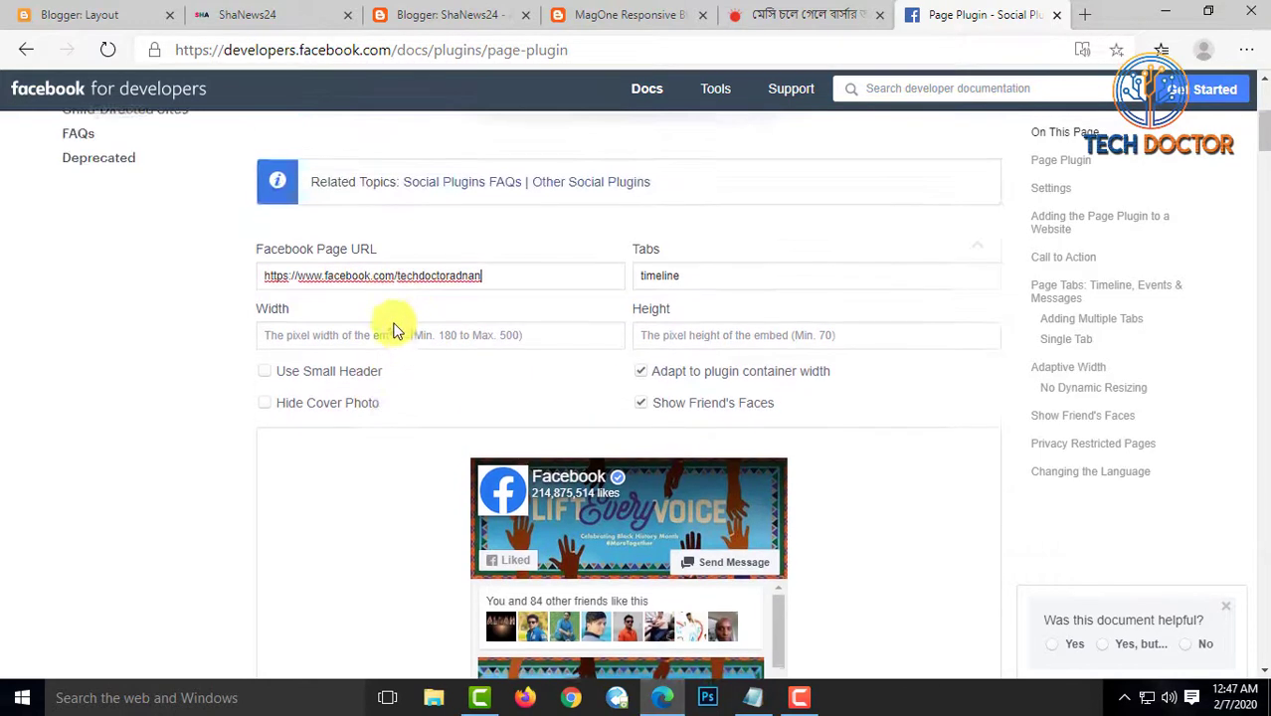
scroll(353, 447, "down", 10)
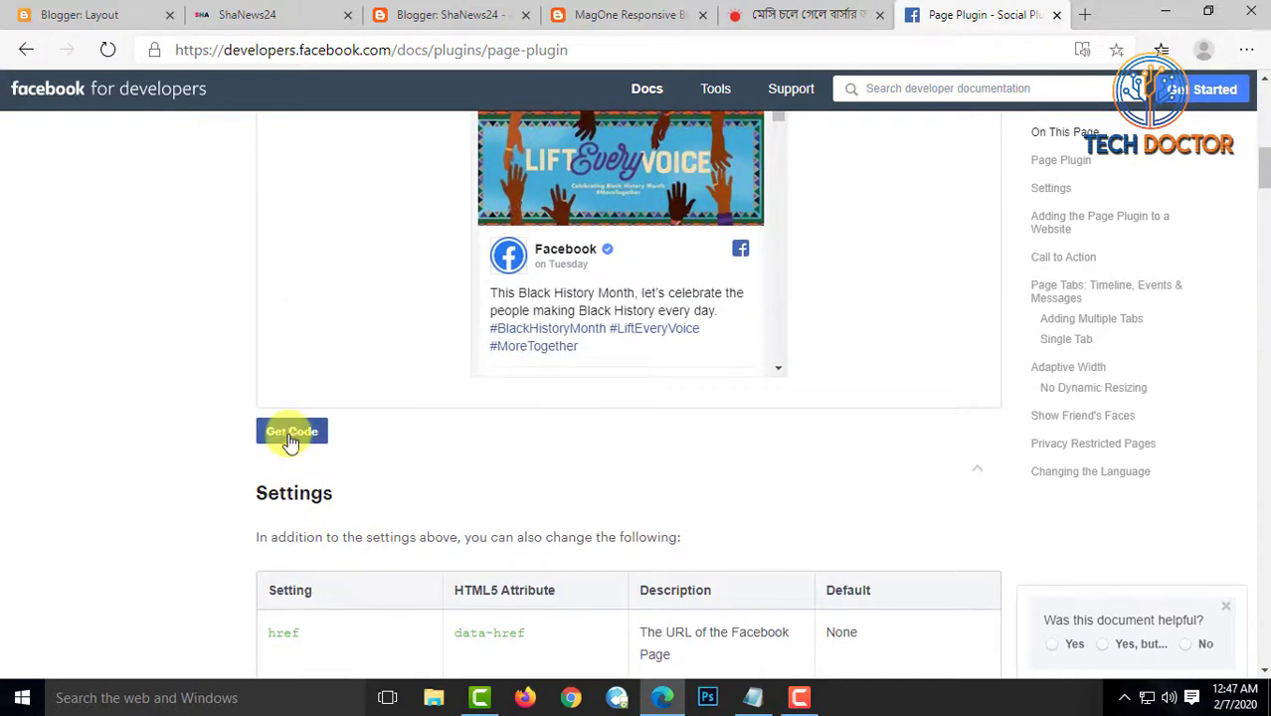
scroll(348, 463, "up", 3)
scroll(556, 531, "up", 4)
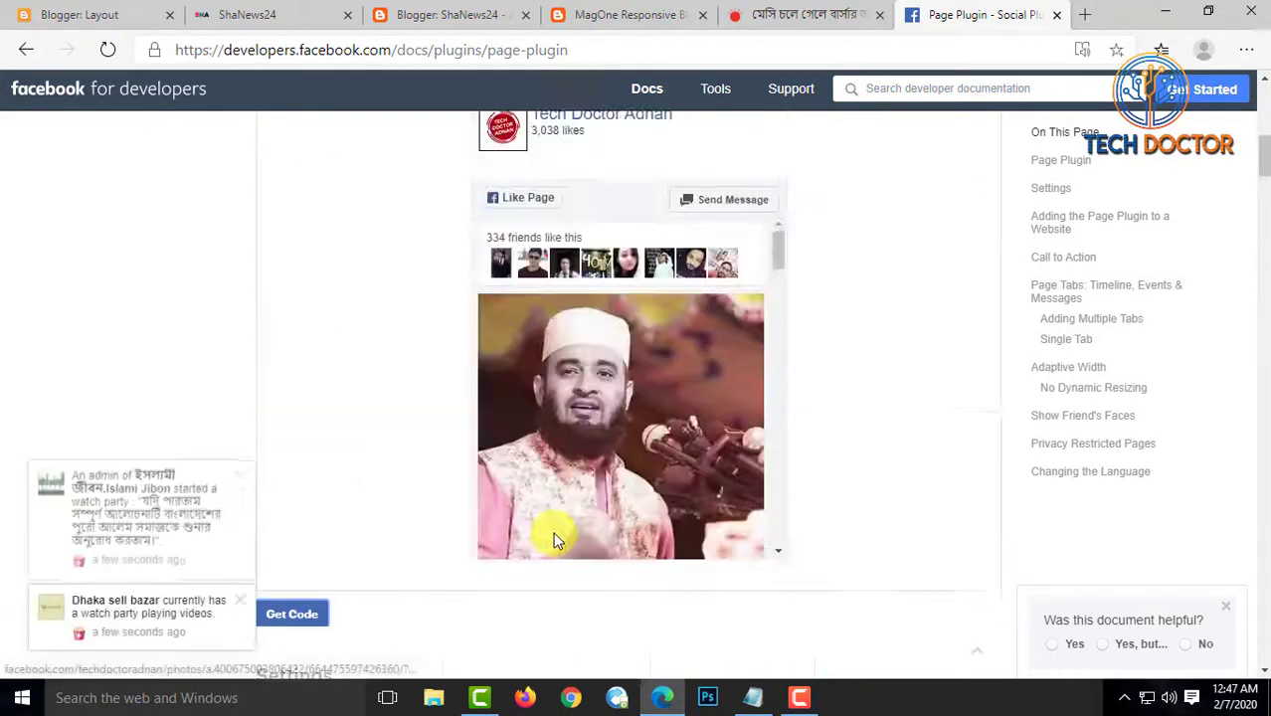
scroll(696, 467, "up", 4)
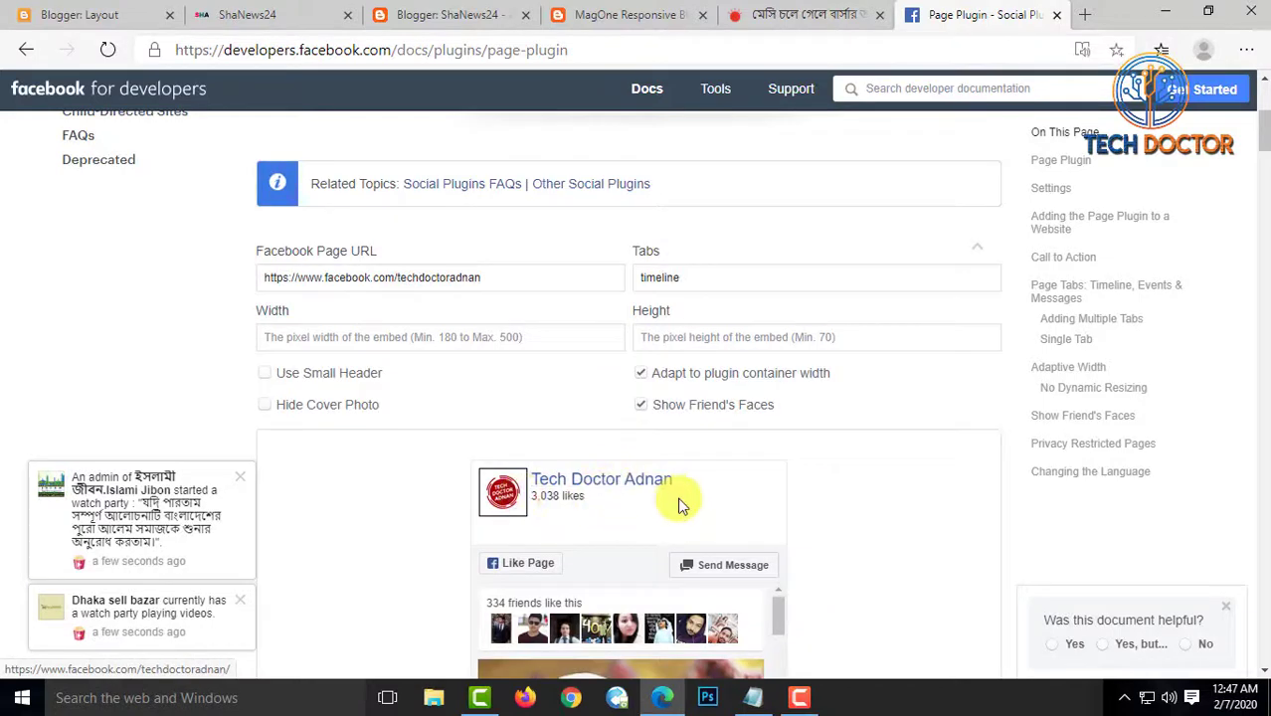
scroll(677, 480, "down", 7)
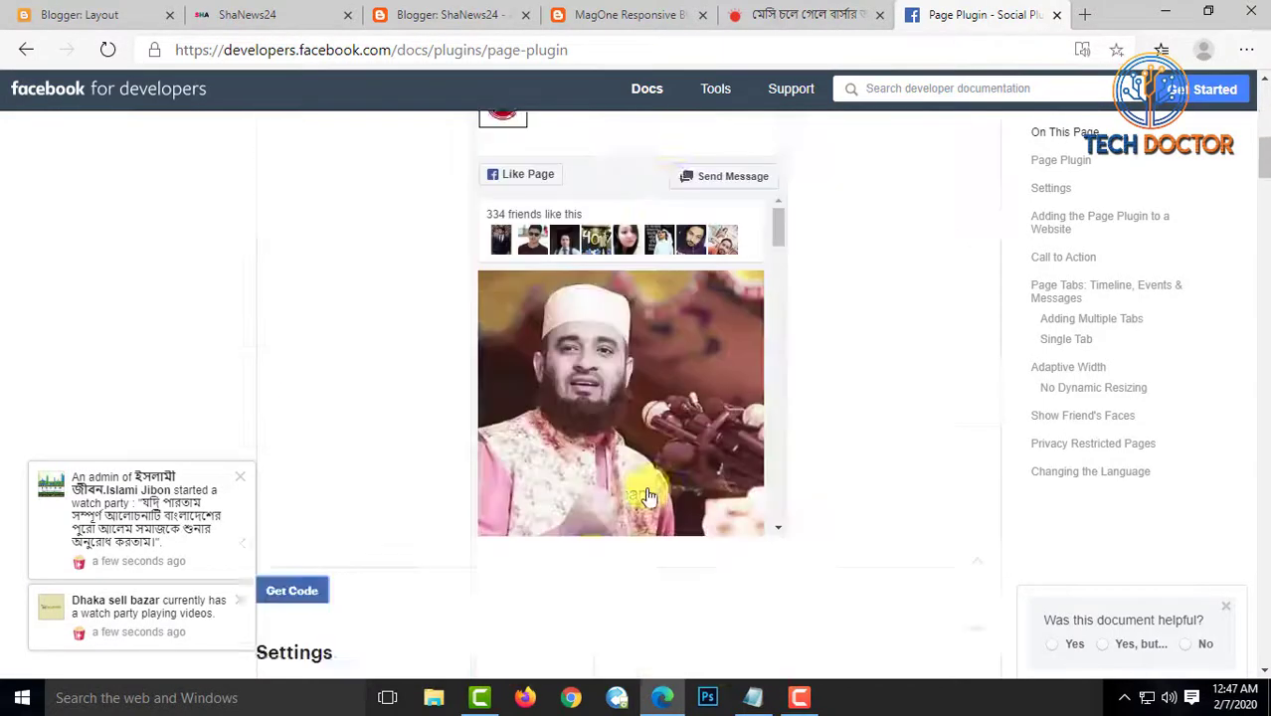
scroll(594, 467, "up", 12)
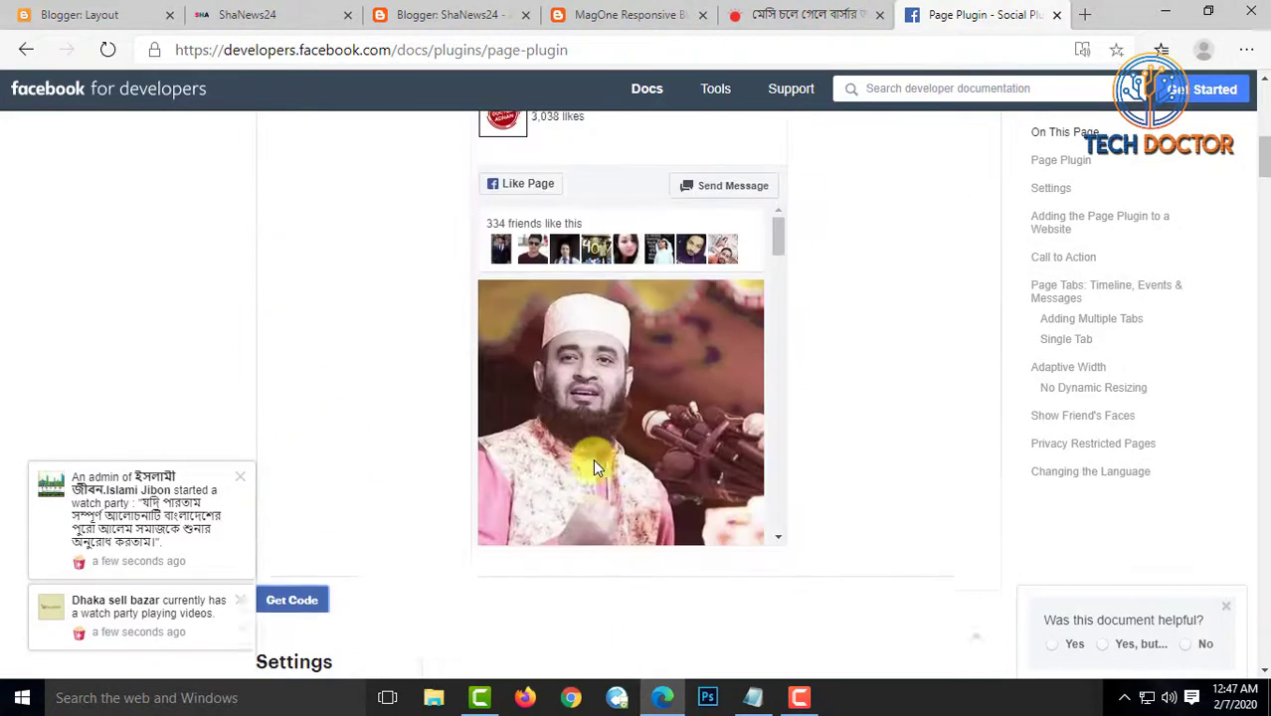
scroll(593, 458, "down", 10)
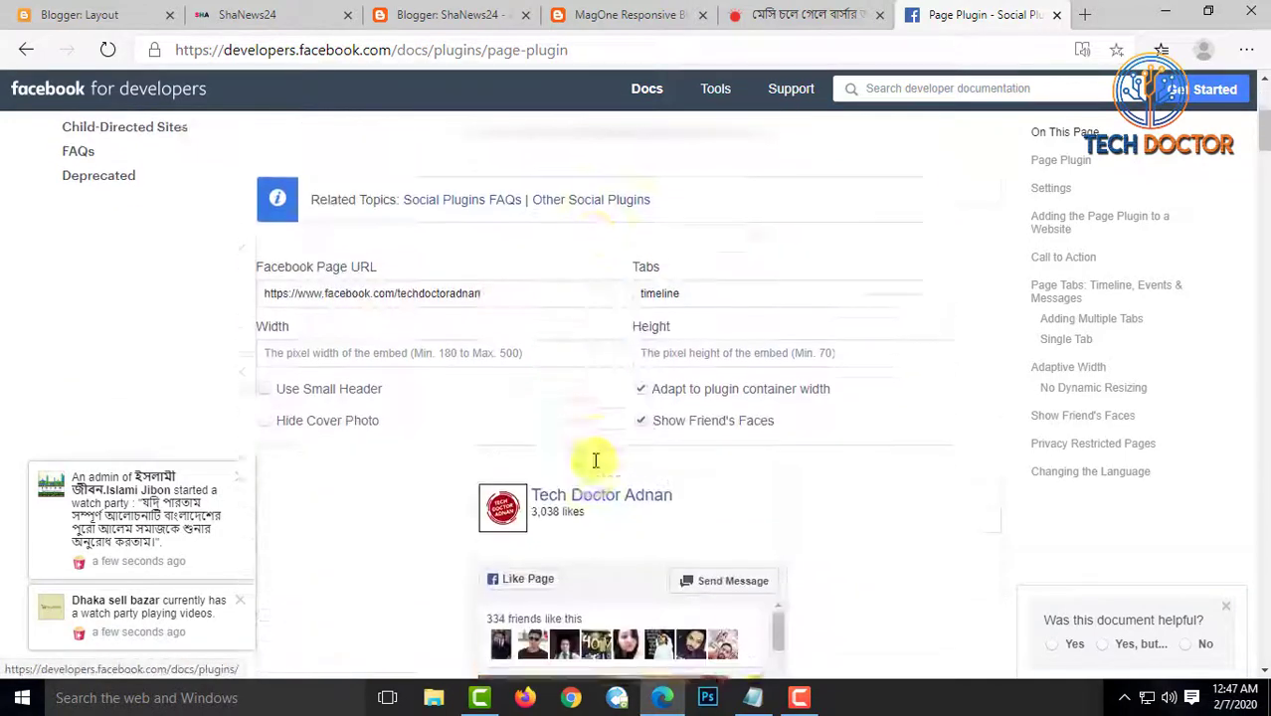